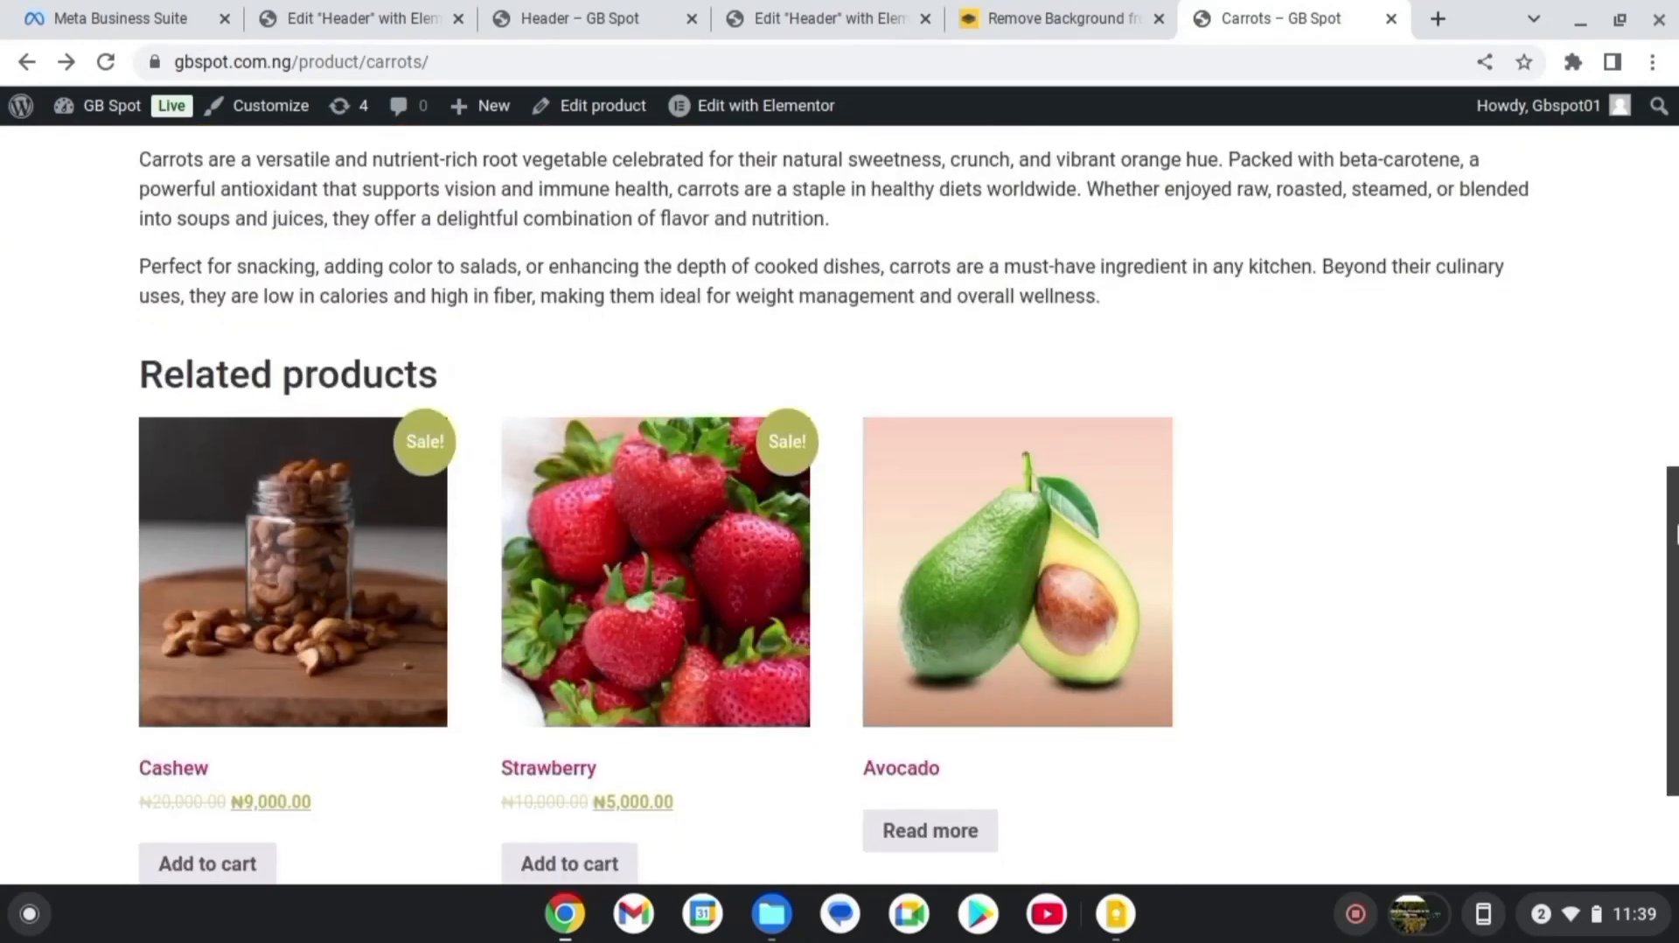
Add Carrots to the GB Spot cart and go from the cart to checkout
scroll(840, 504, "up", 2)
scroll(840, 504, "down", 2)
scroll(1674, 564, "down", 2)
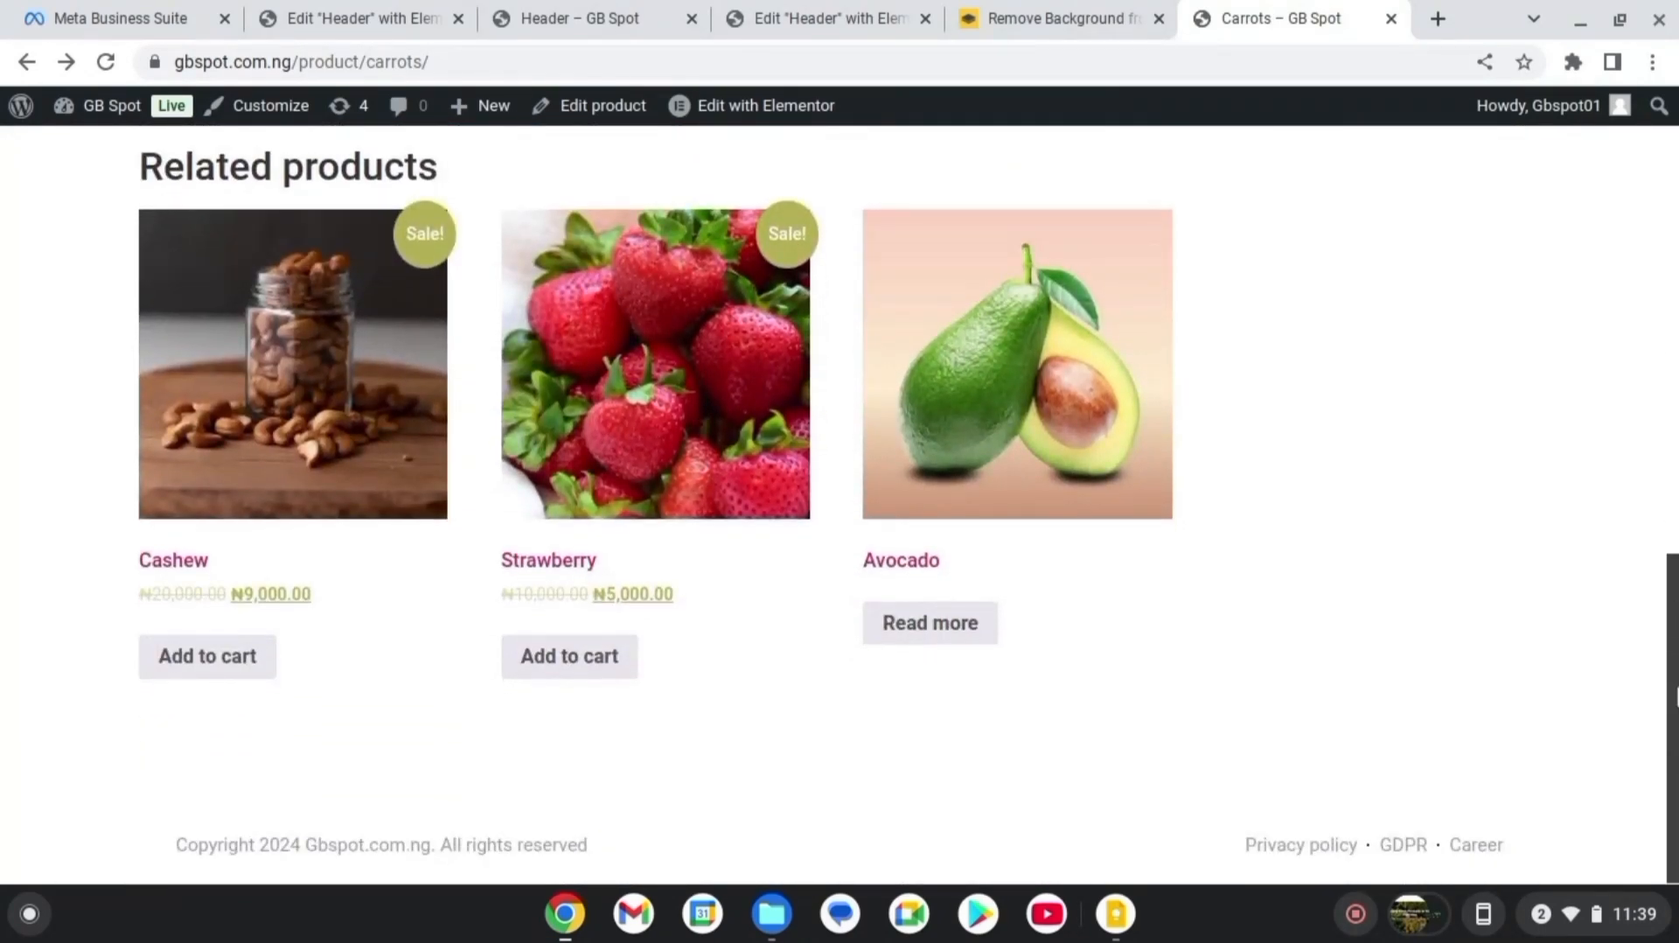
scroll(1674, 562, "up", 2)
left_click_drag(1674, 564, 1660, 198)
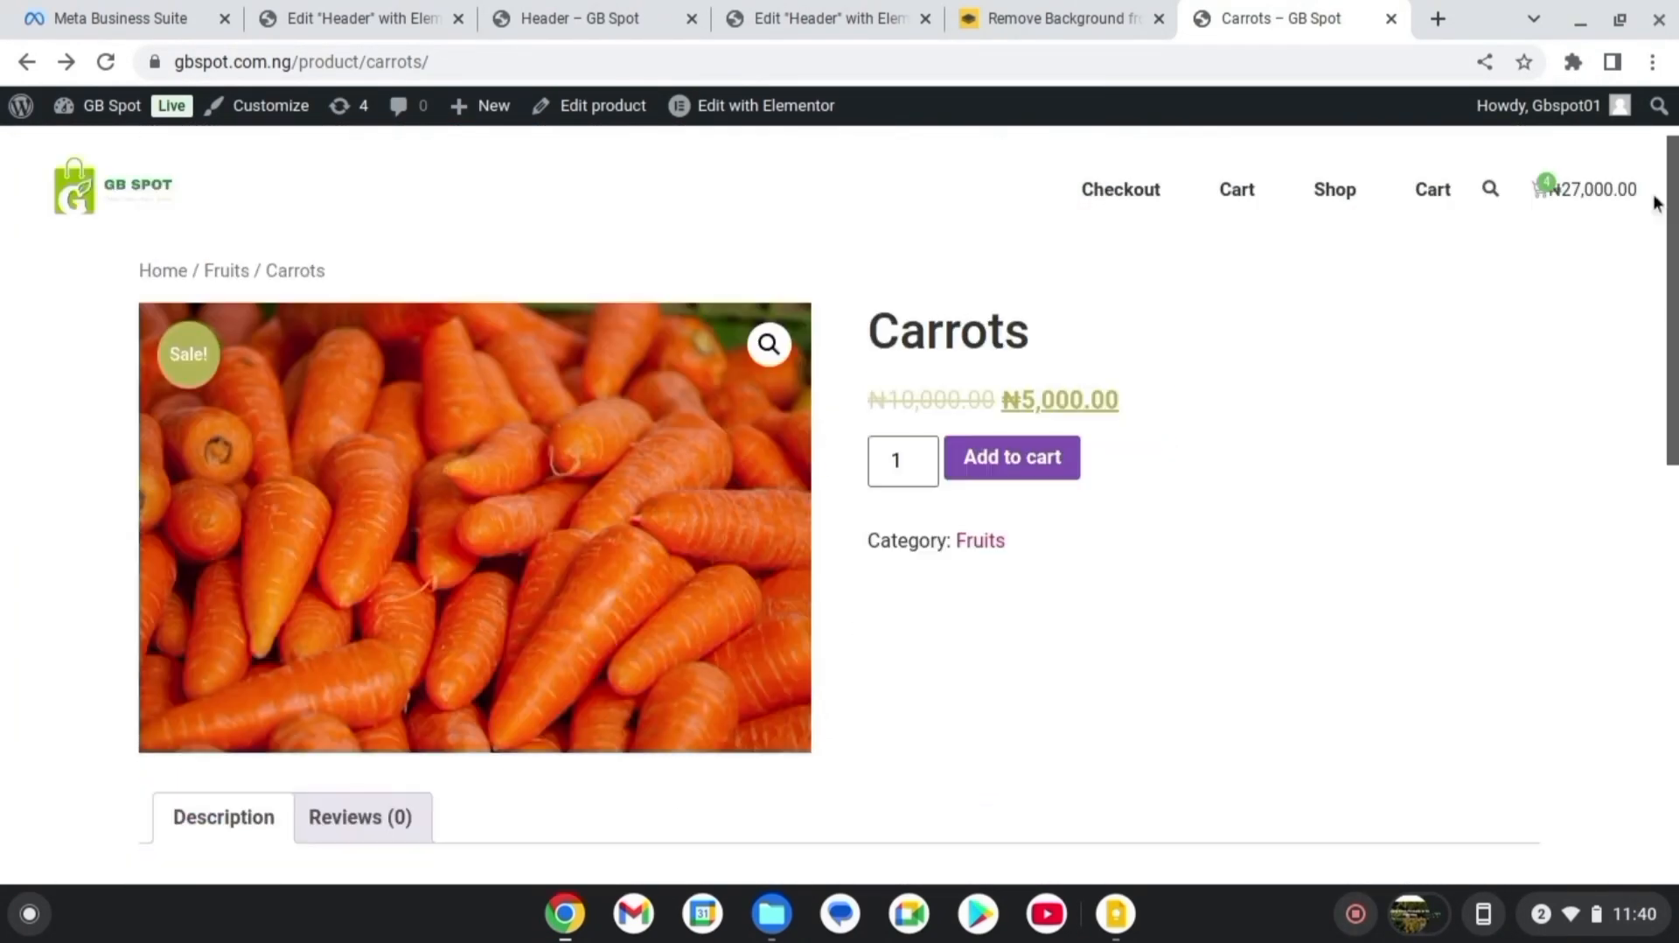
left_click(1017, 458)
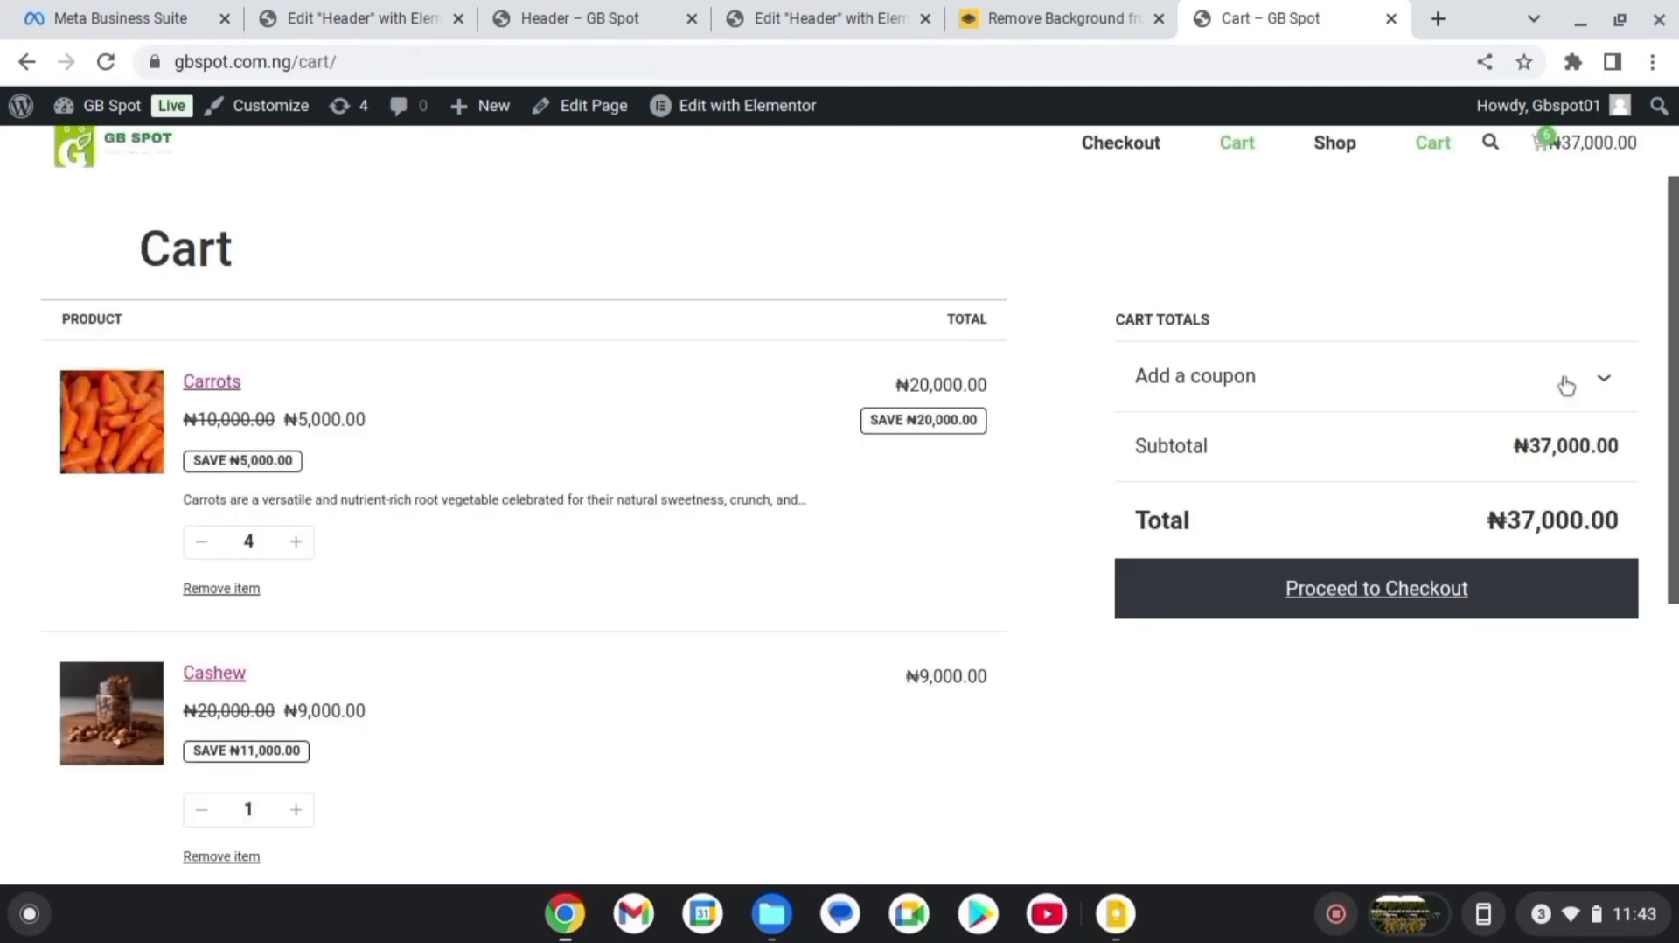
left_click(1406, 592)
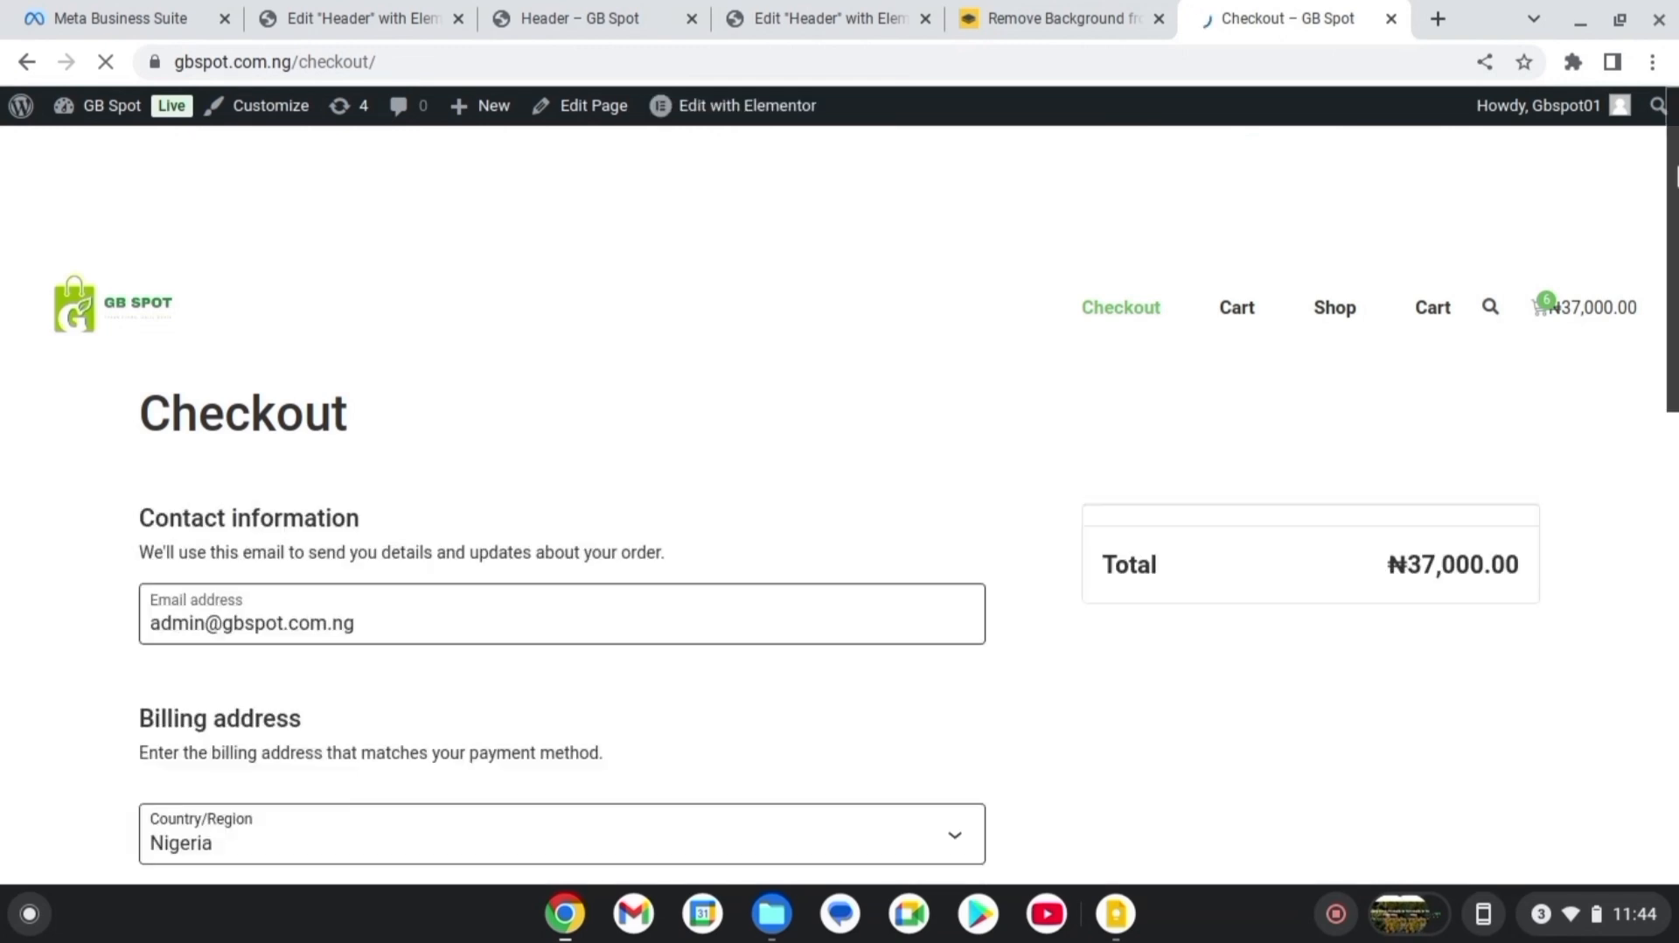
left_click_drag(1677, 176, 1678, 652)
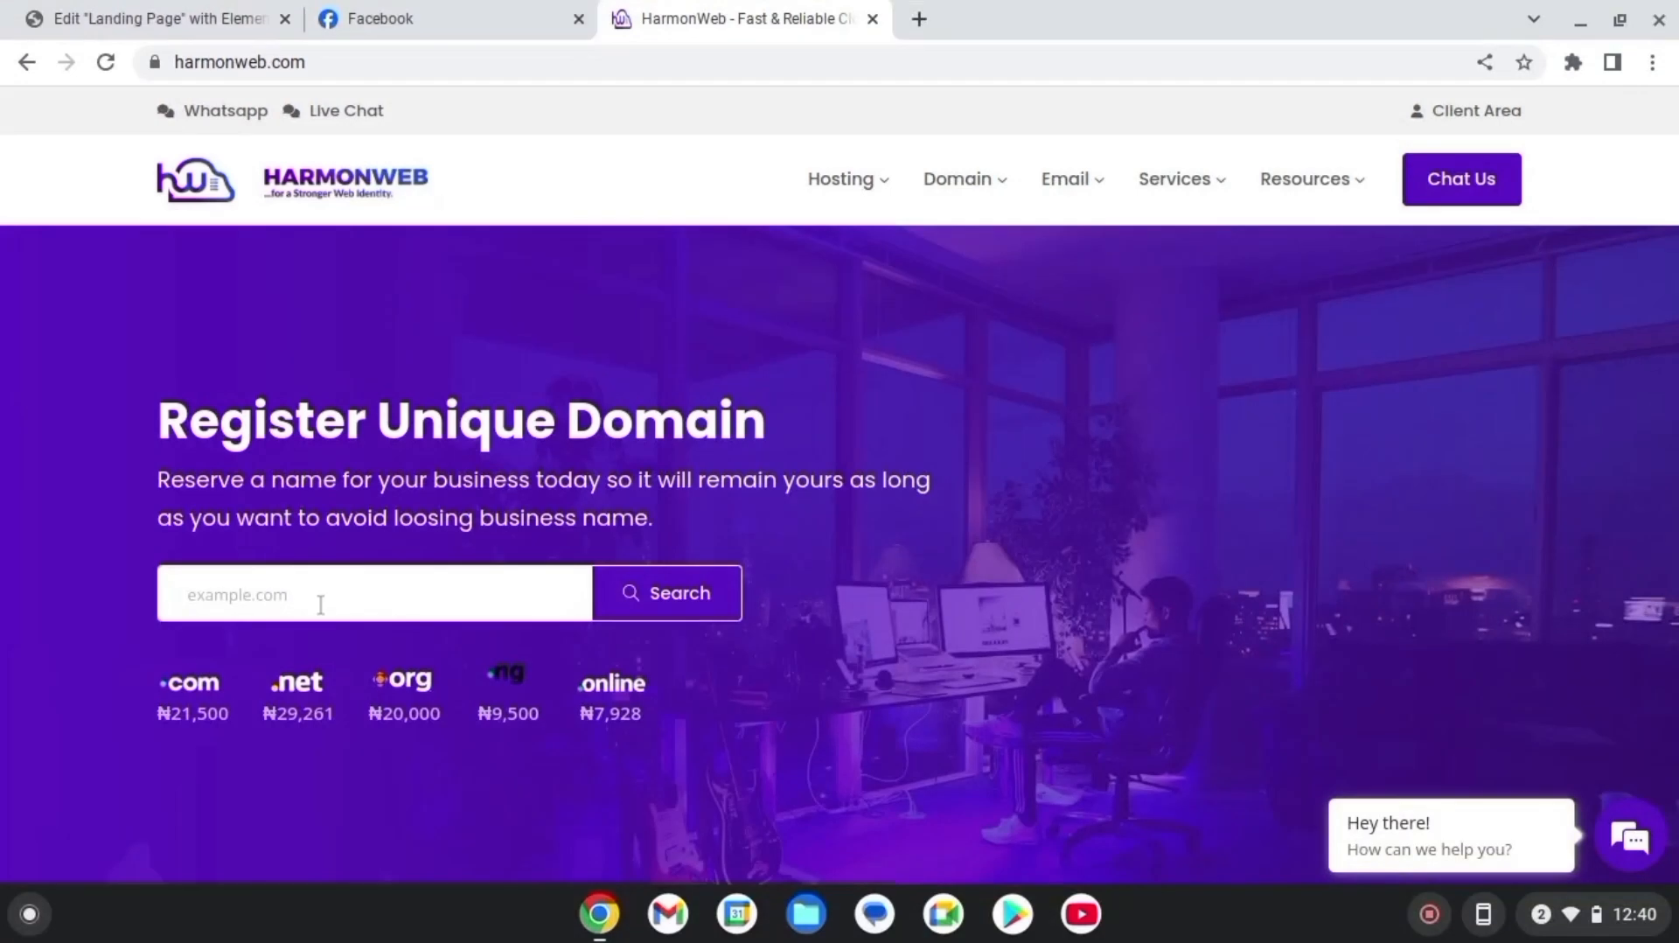
Search HarmonWeb's domain lookup for Gbspot.com.ng
left_click(358, 599)
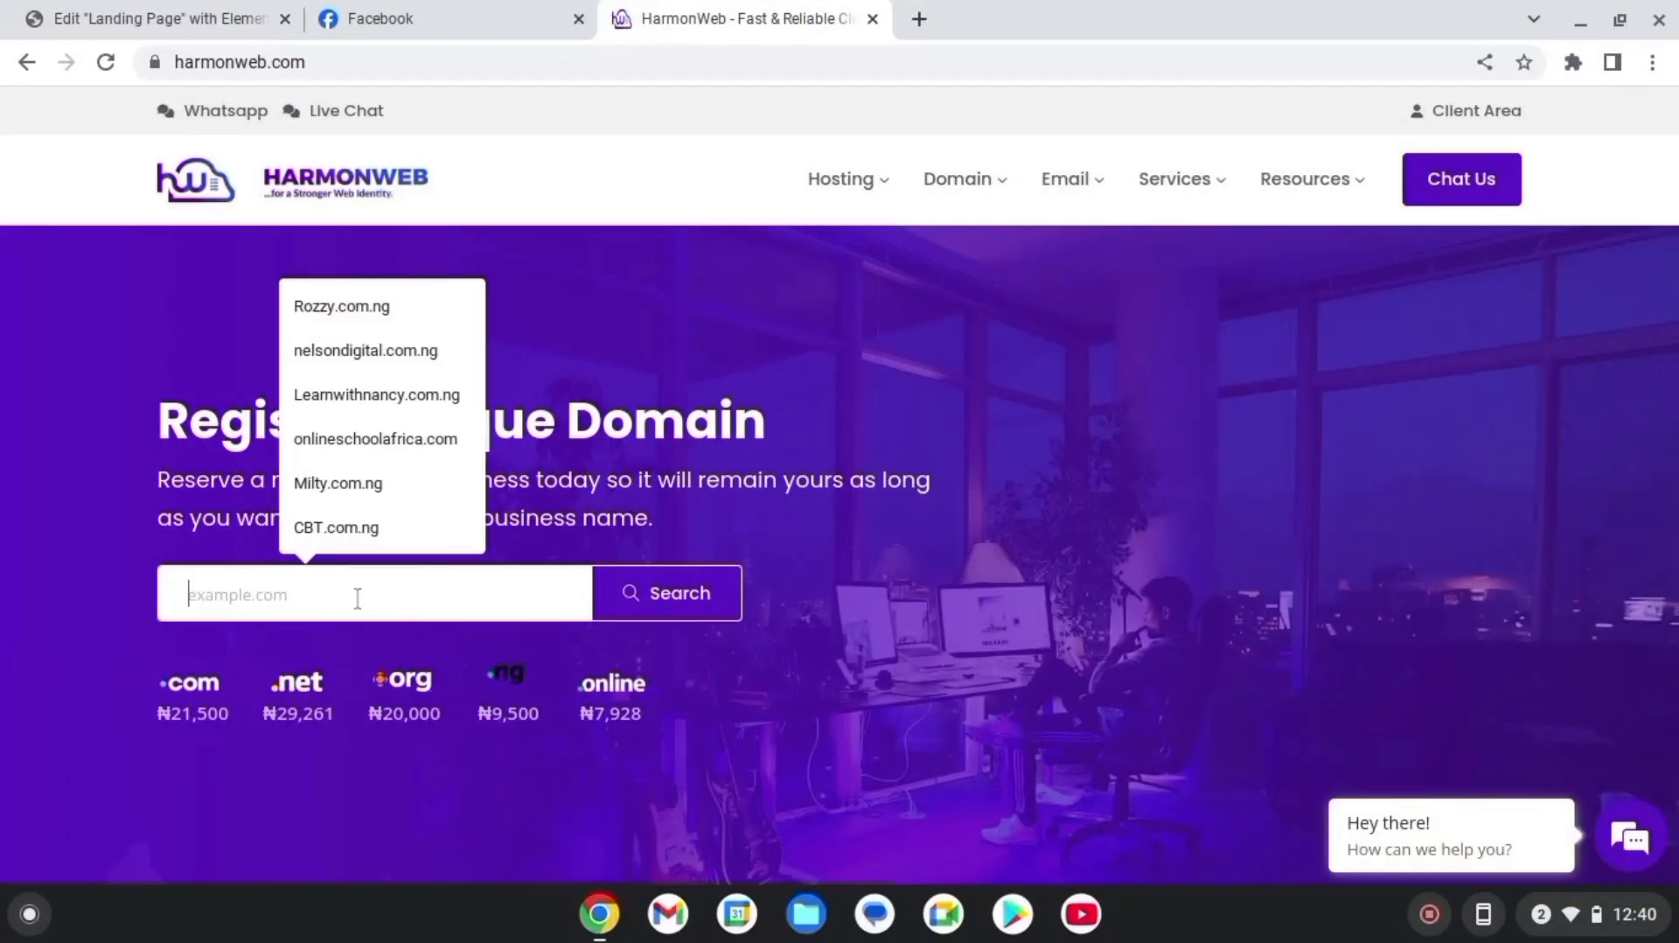
type("G")
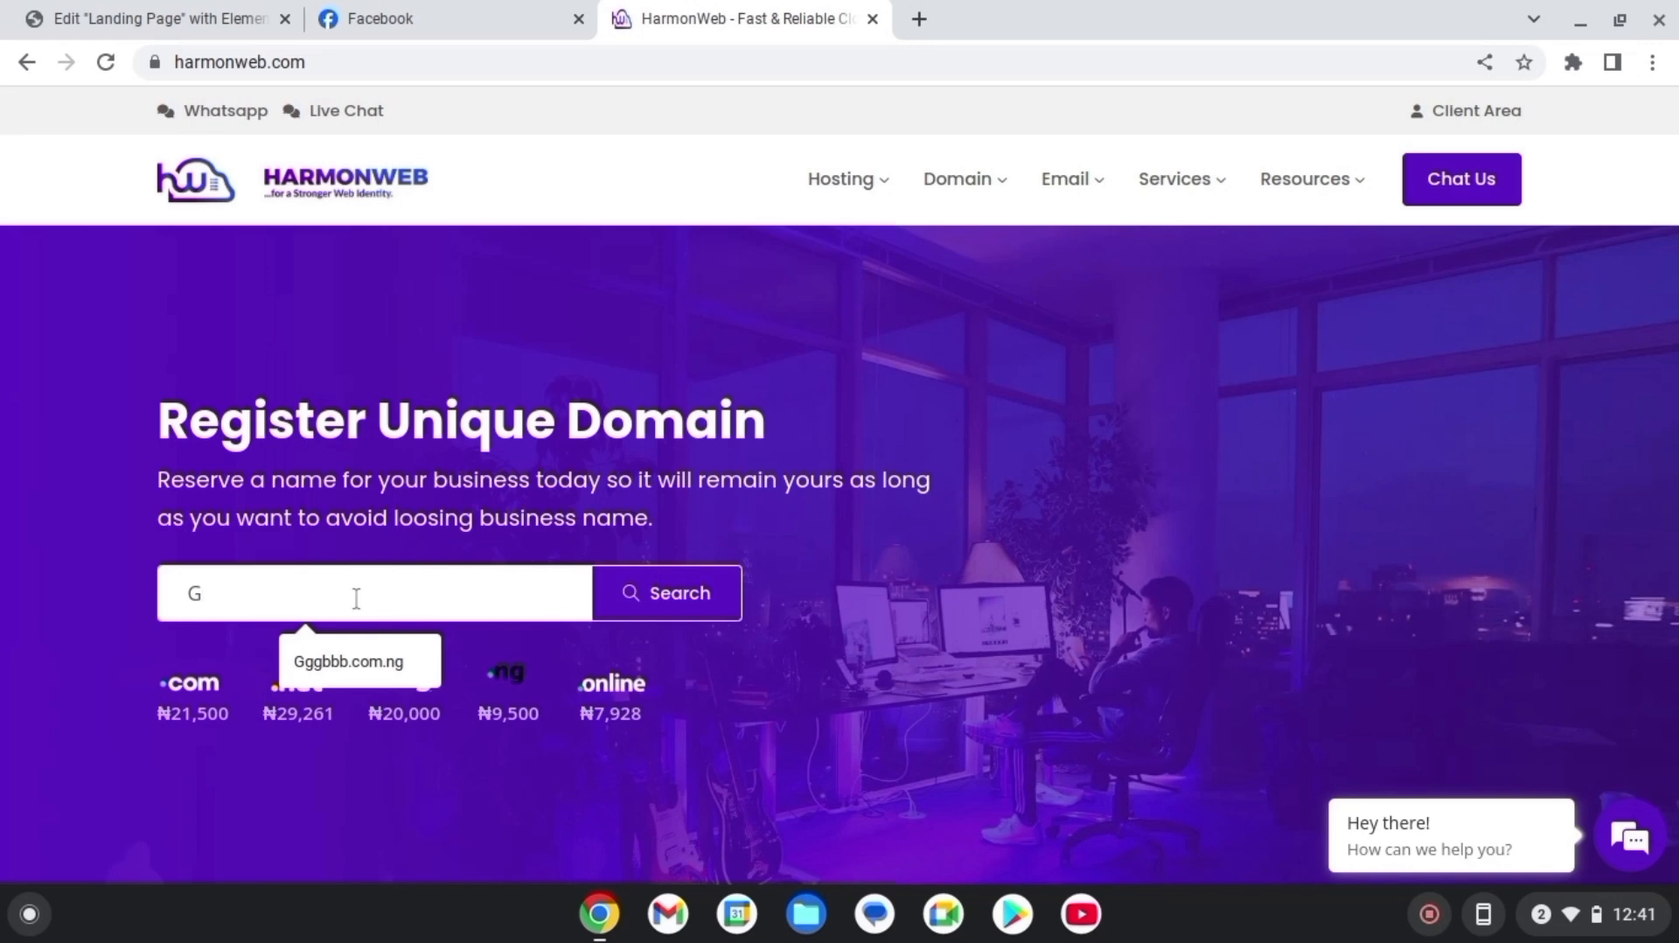
type("bspot.com.ng")
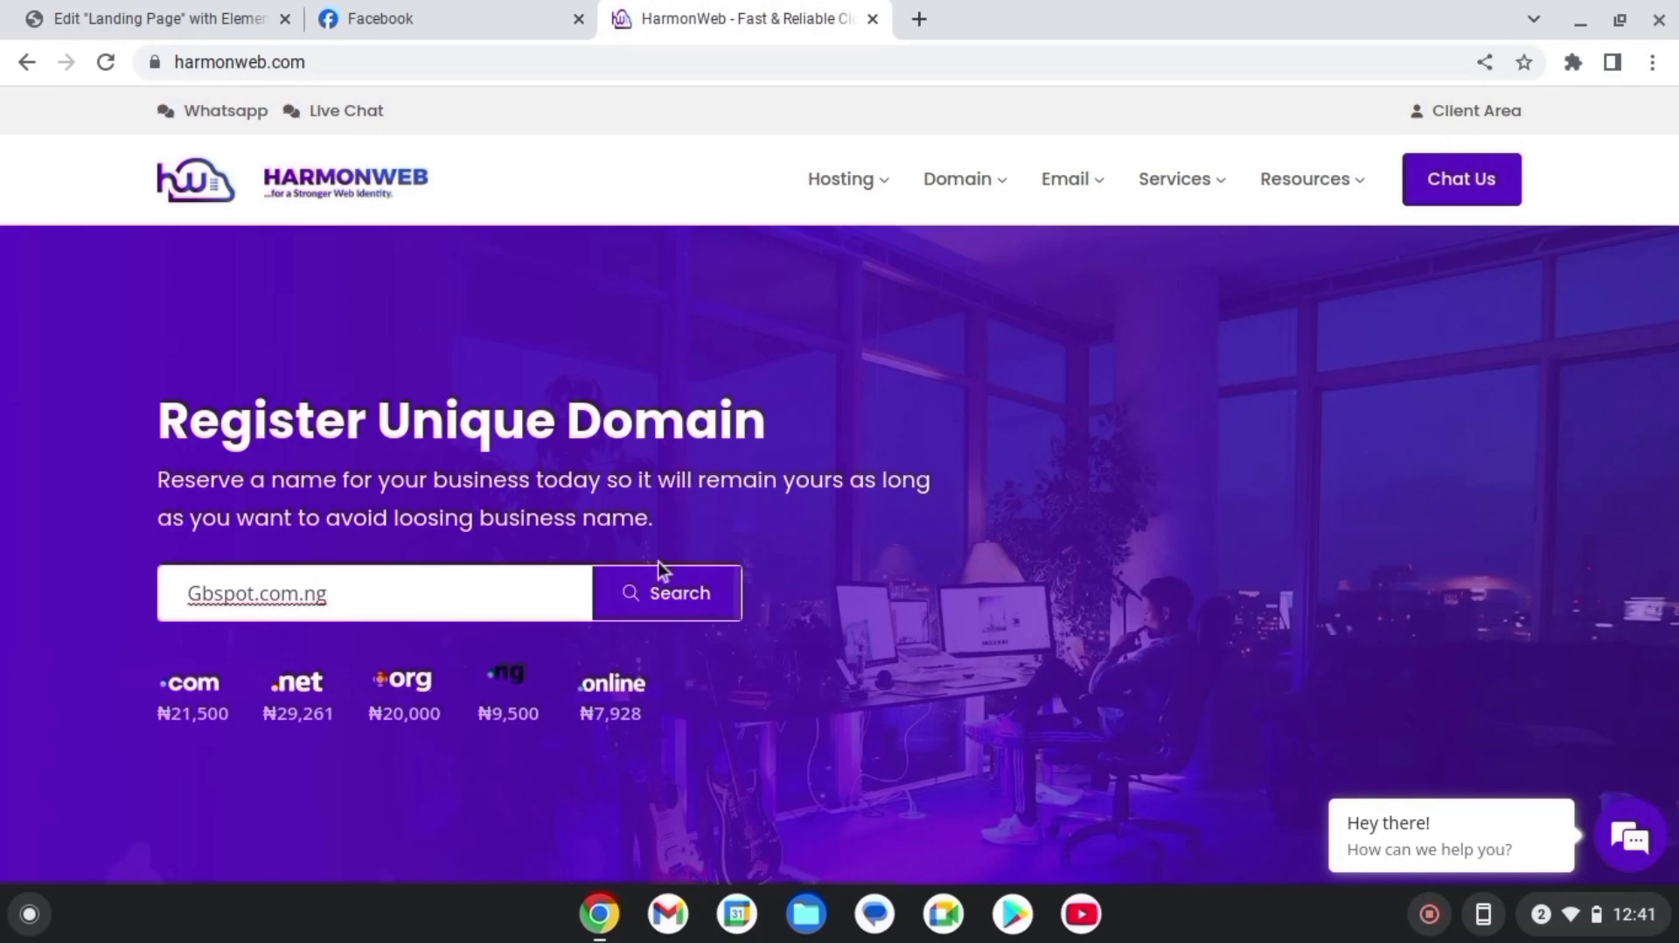
left_click(685, 592)
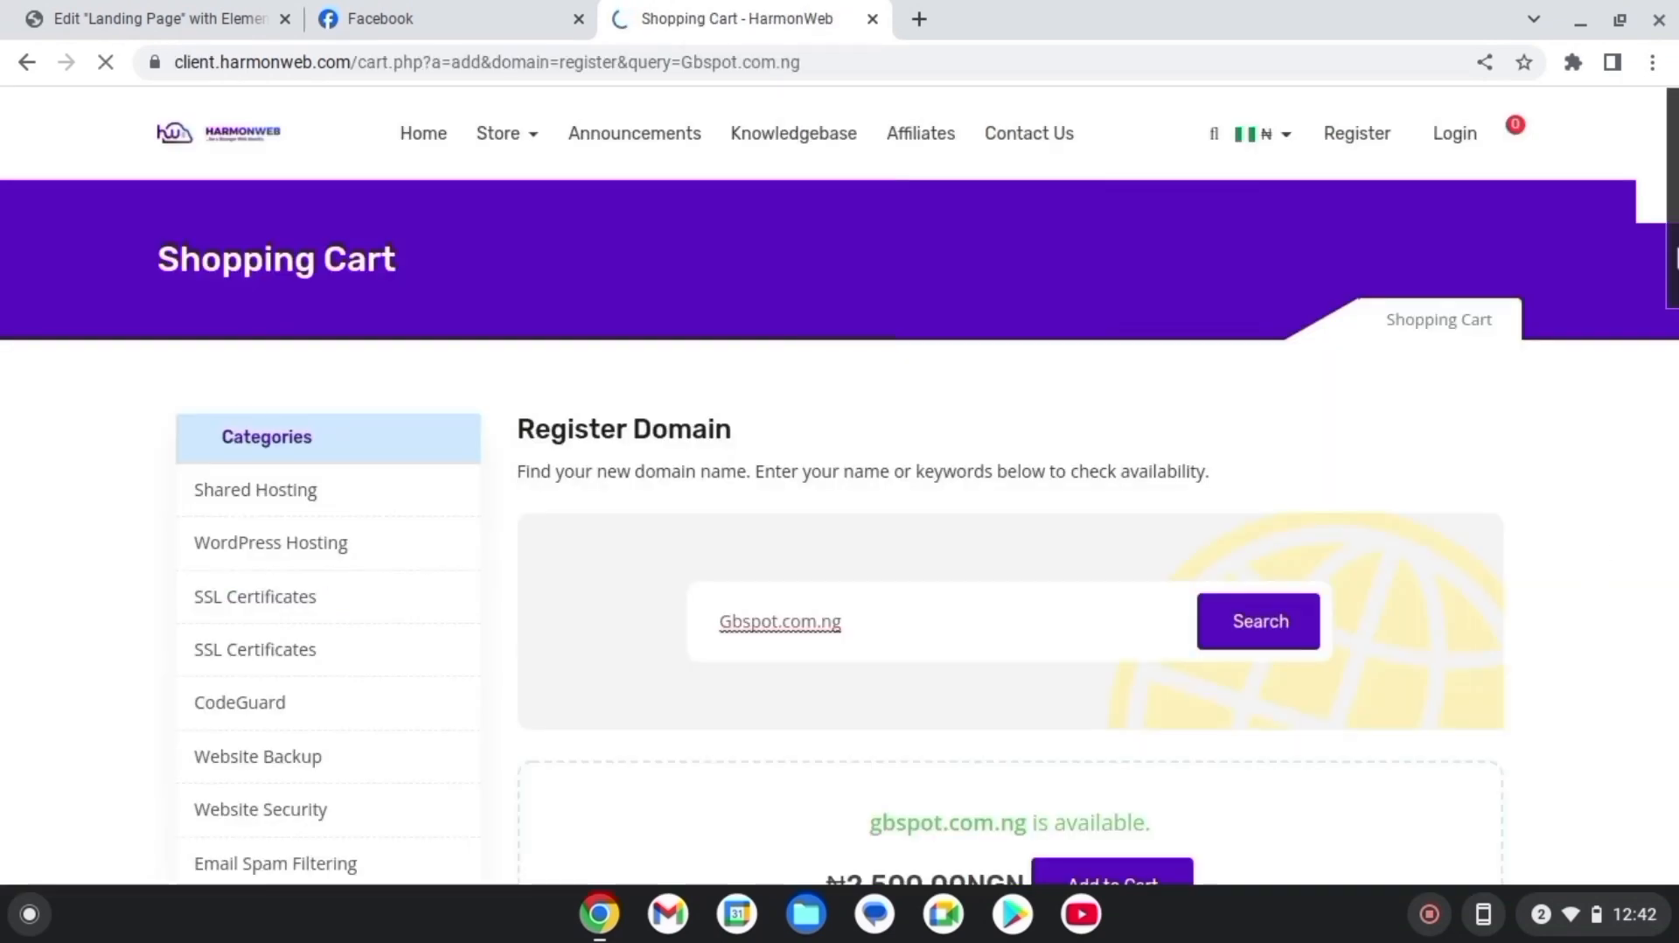
Add the available gbspot.com.ng registration to the cart and continue to checkout
scroll(1116, 569, "down", 3)
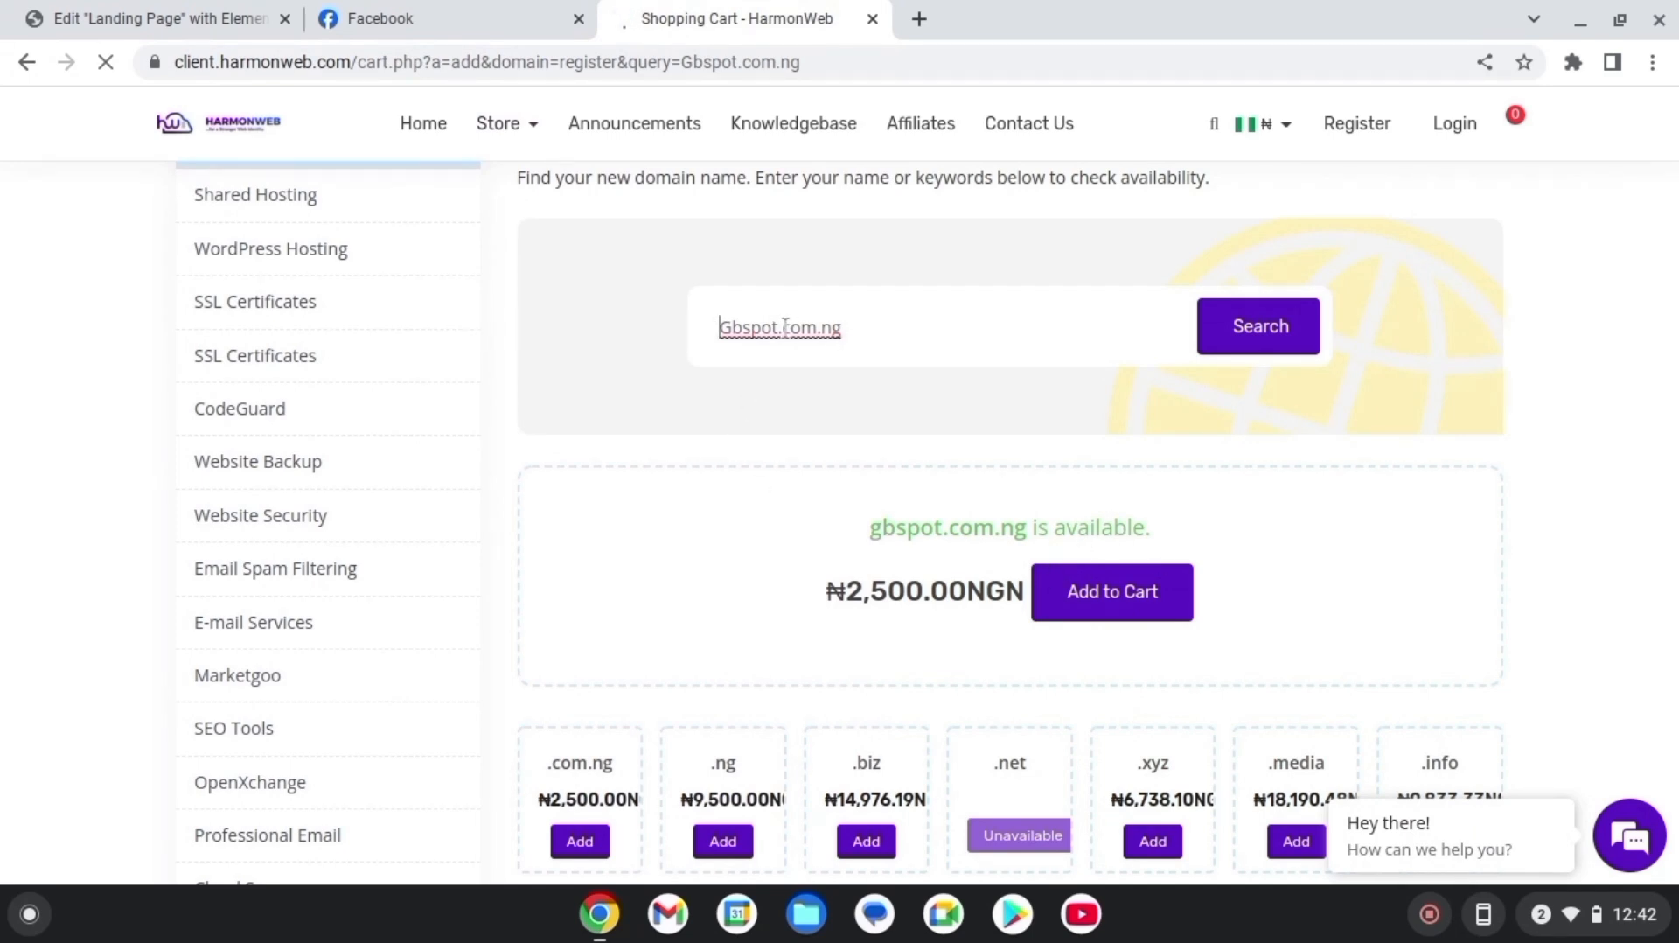
left_click(1146, 613)
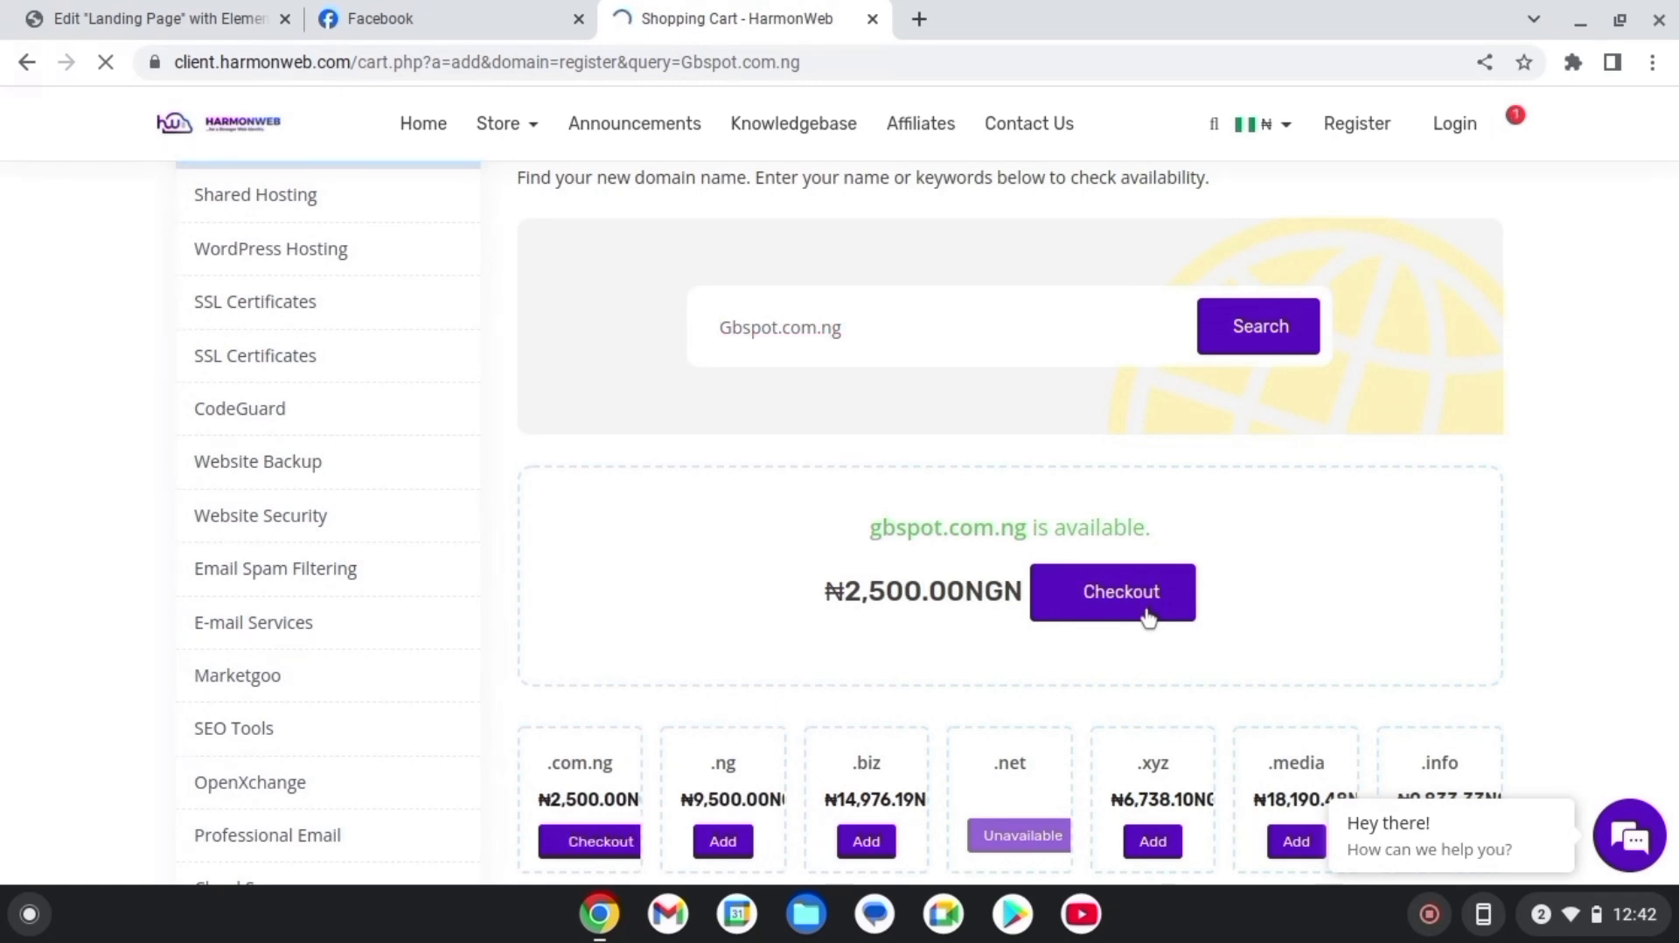
left_click(1148, 612)
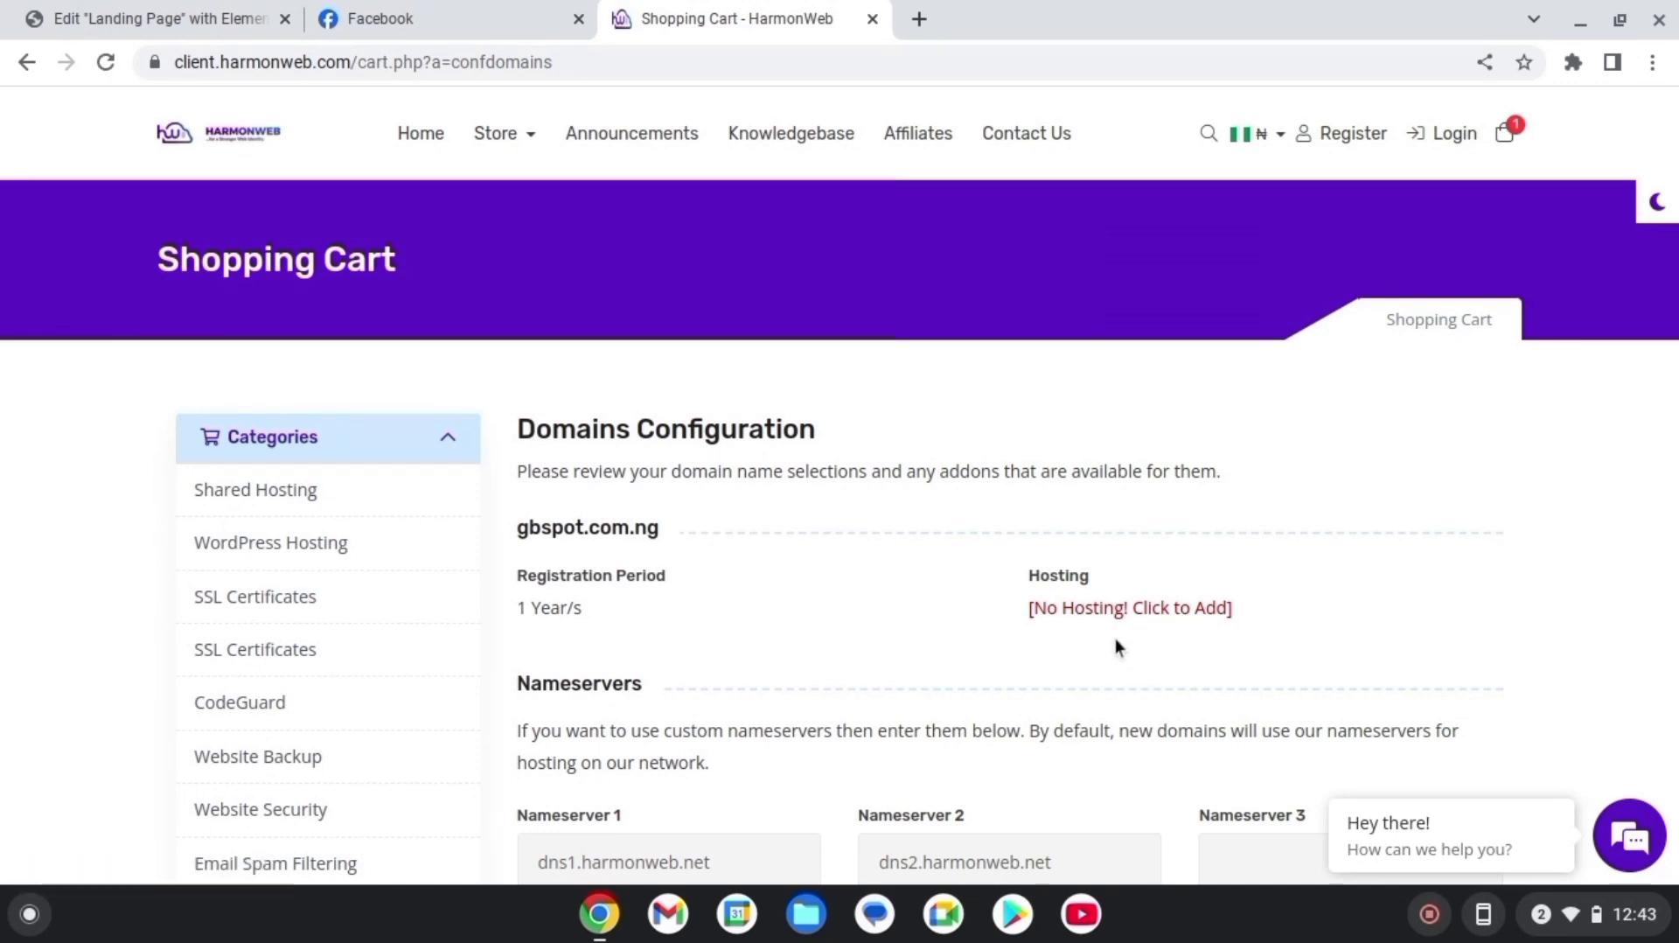
Add hosting for gbspot.com.ng by ordering the Shared Hosting Starter Plan
left_click(1148, 617)
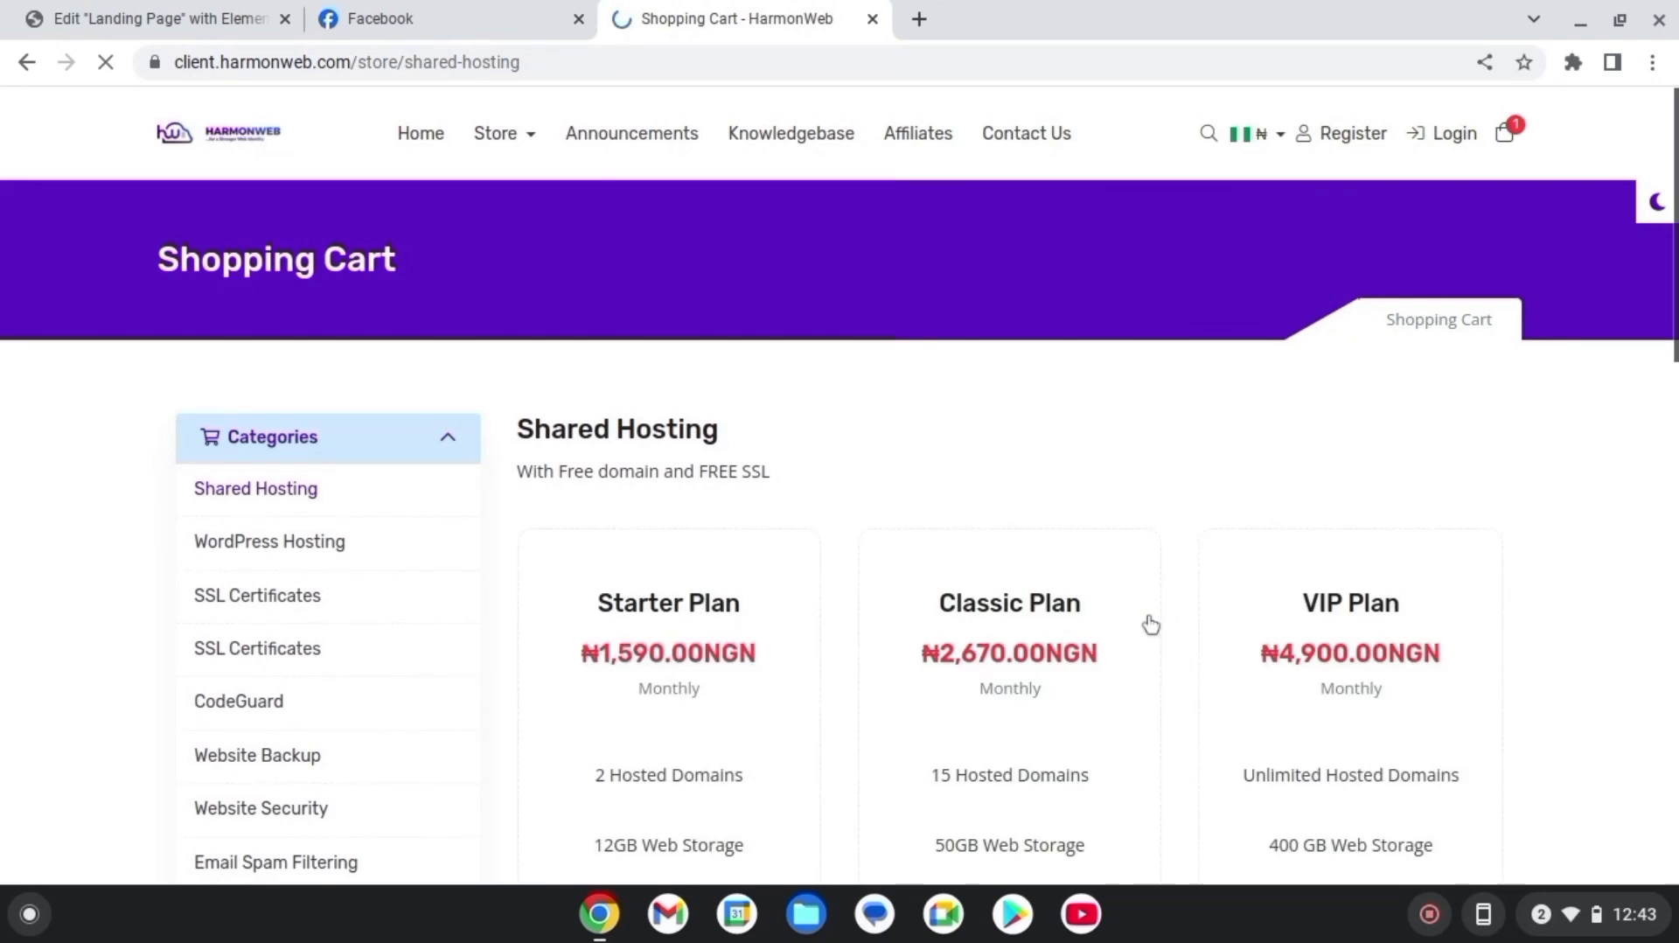
left_click_drag(1672, 350, 1672, 391)
scroll(1112, 361, "down", 2)
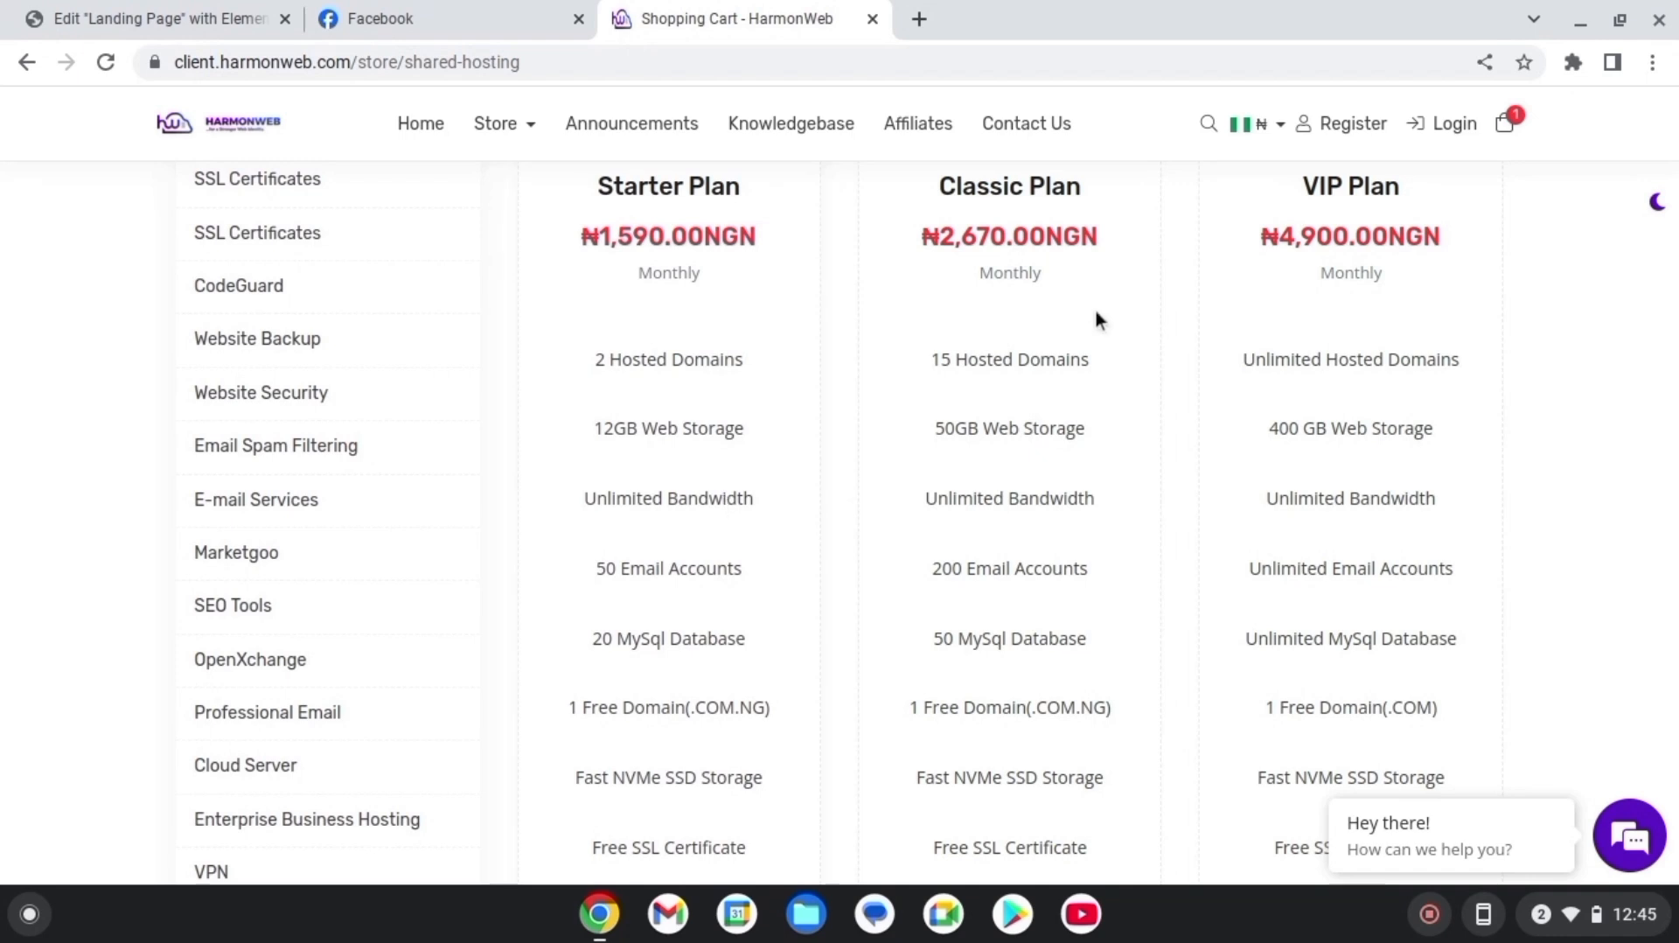
scroll(1330, 569, "down", 1)
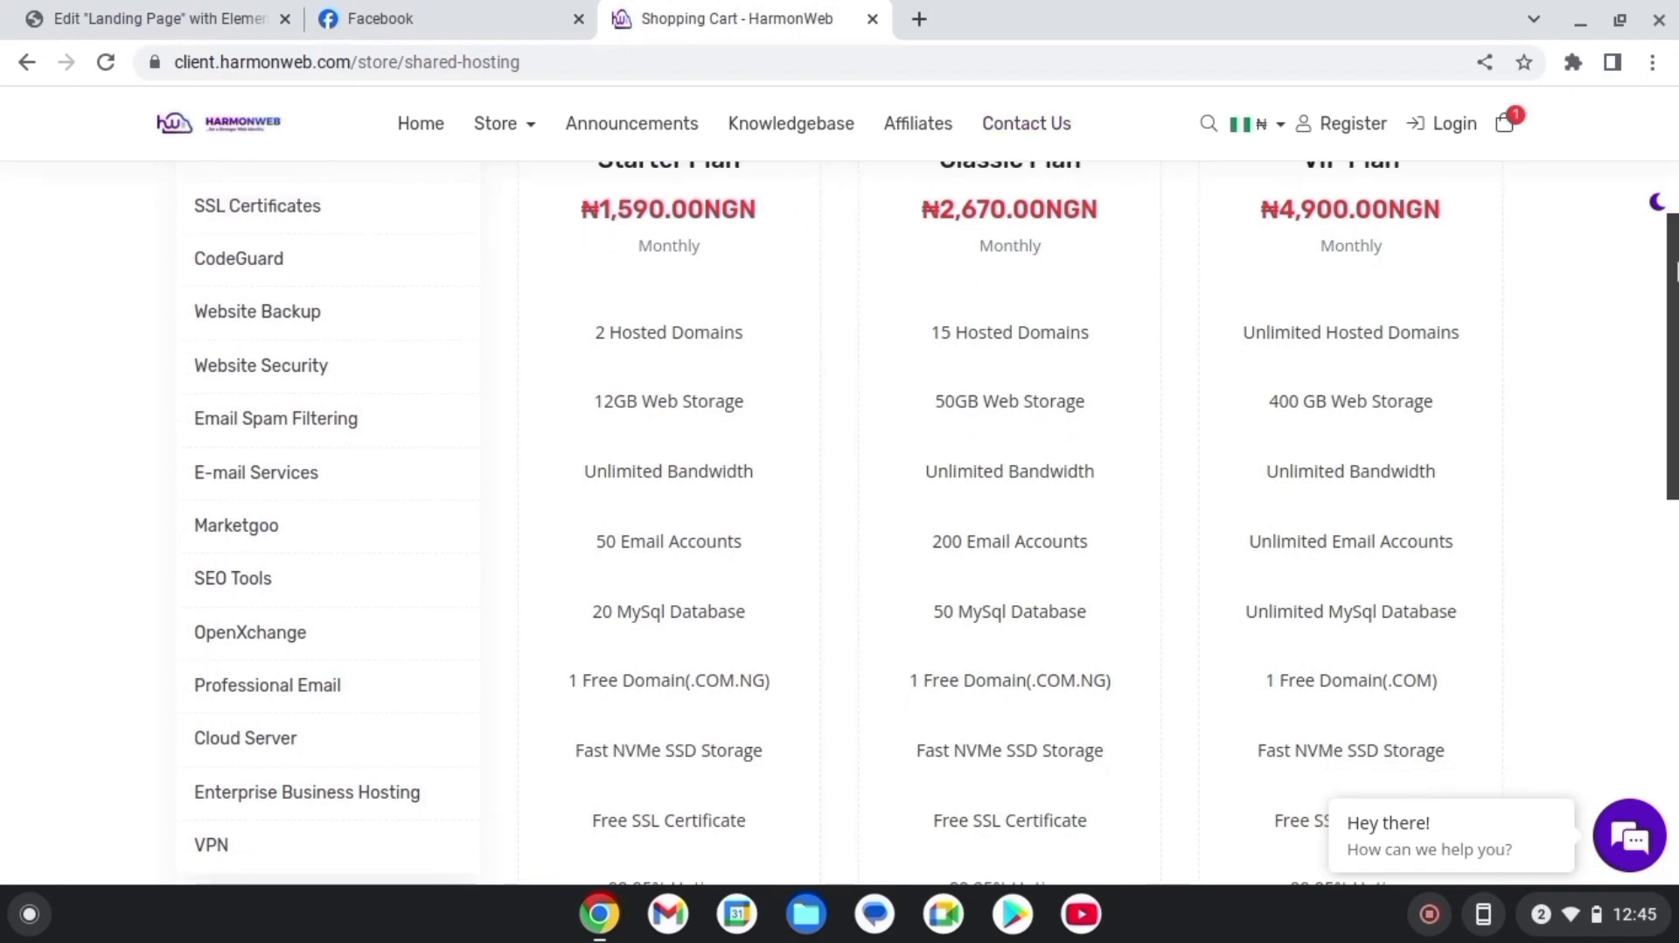
scroll(795, 254, "up", 1)
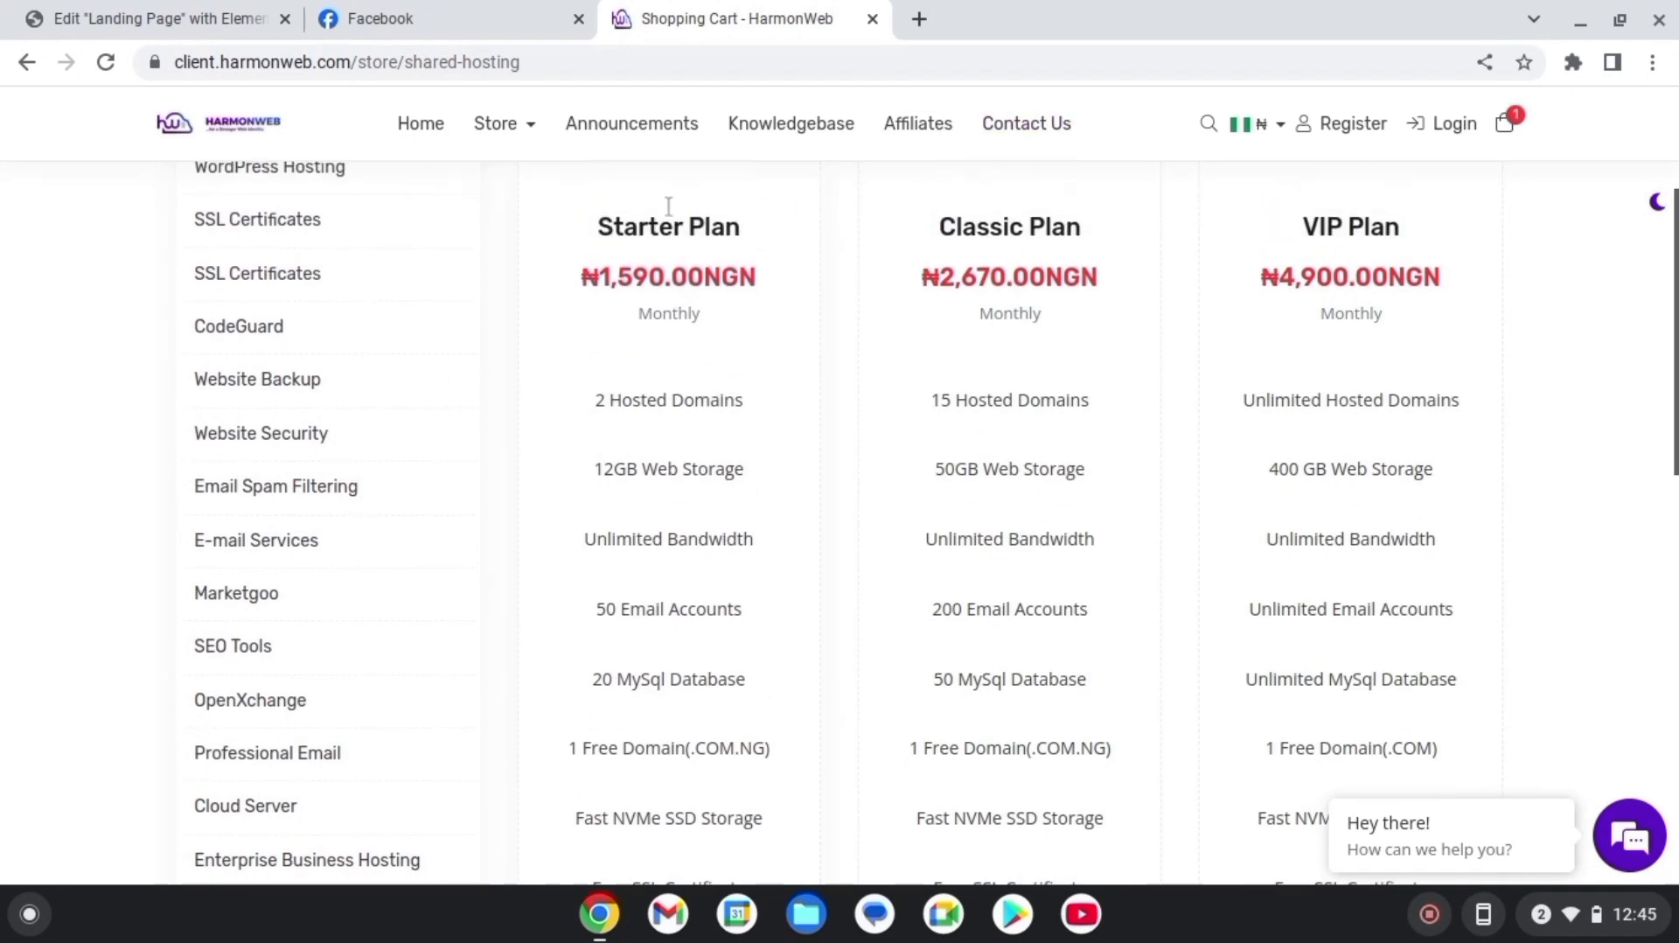
scroll(935, 522, "down", 7)
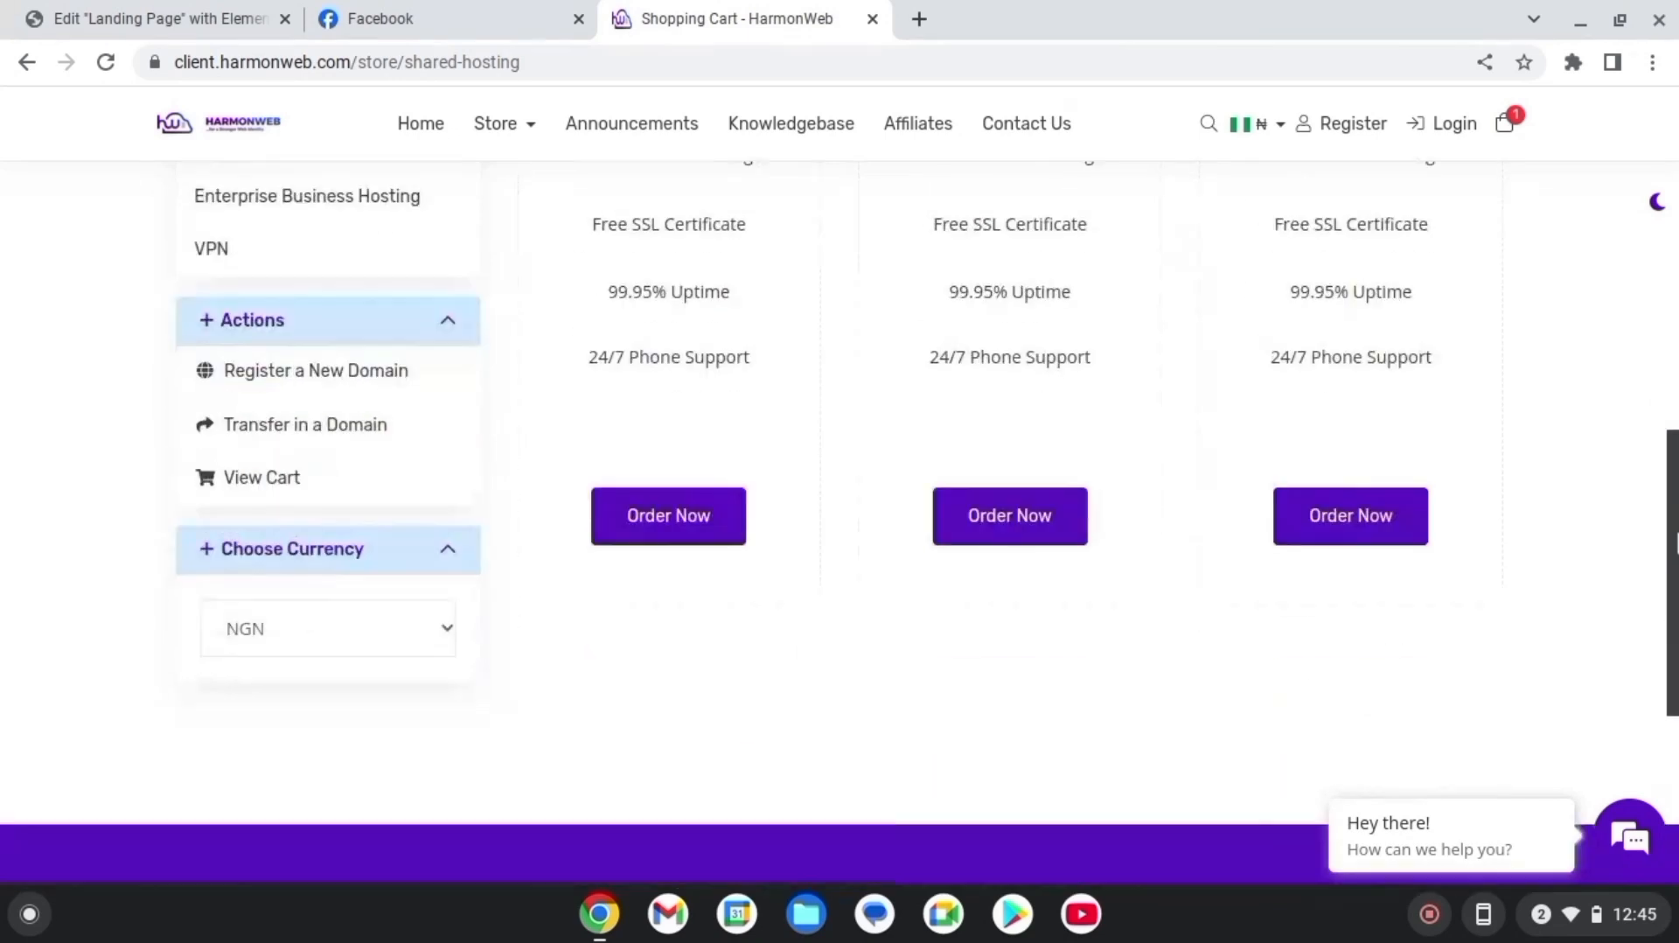
left_click(700, 592)
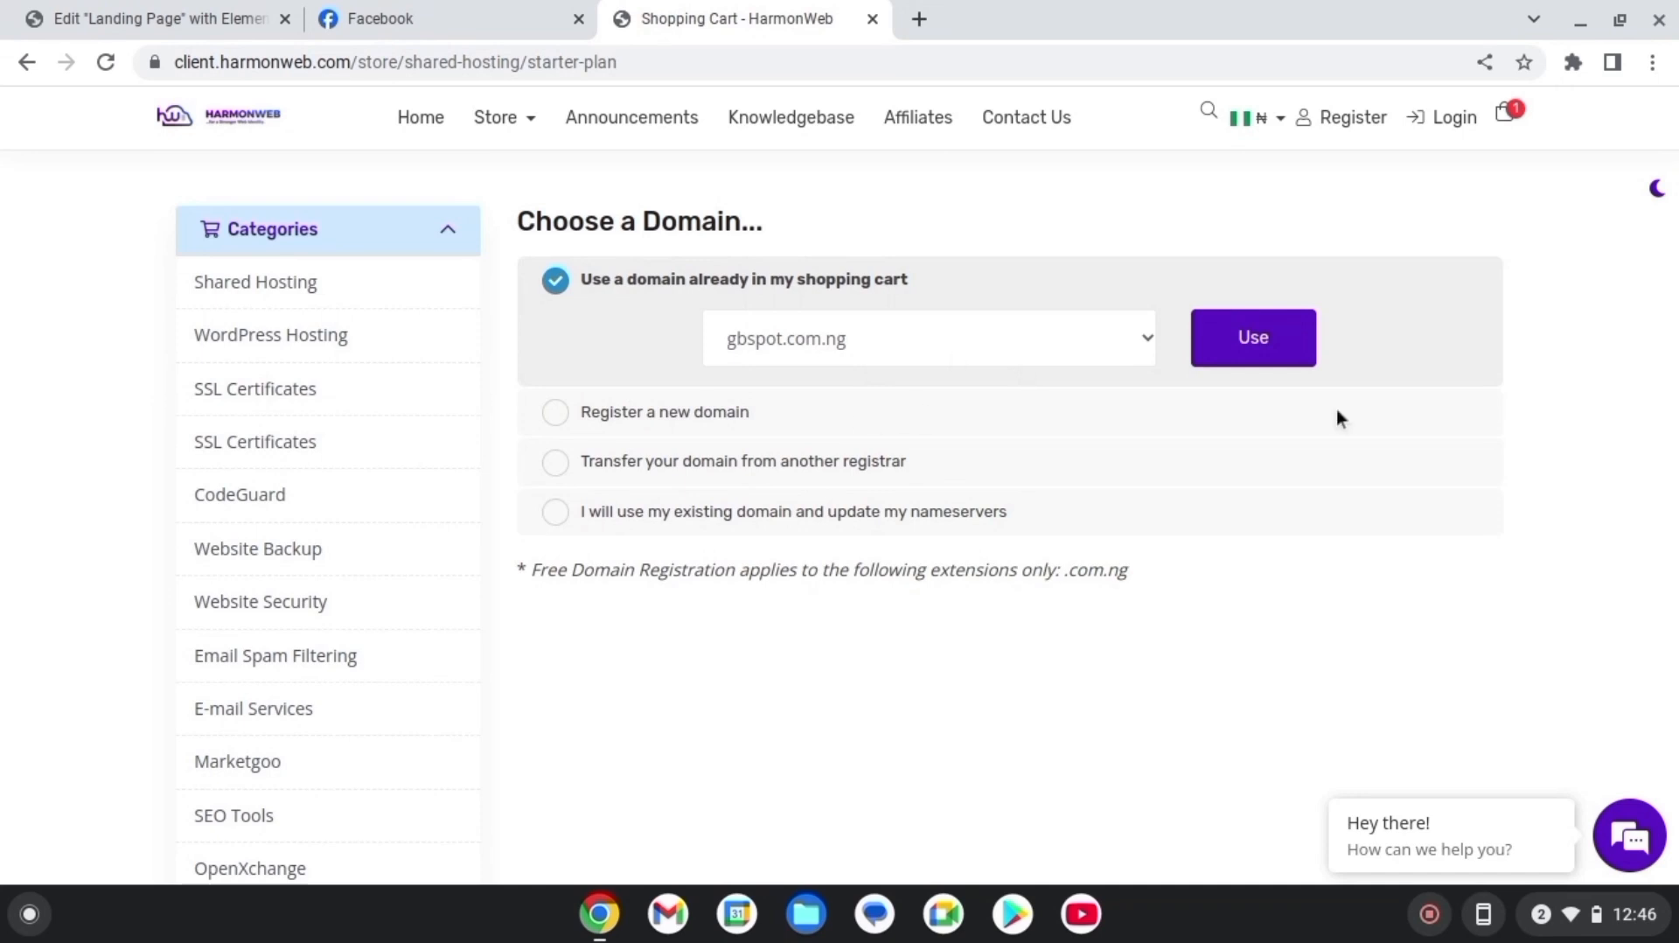
Use gbspot.com.ng from the cart for the Starter Plan, choose monthly billing, and continue
left_click(1292, 363)
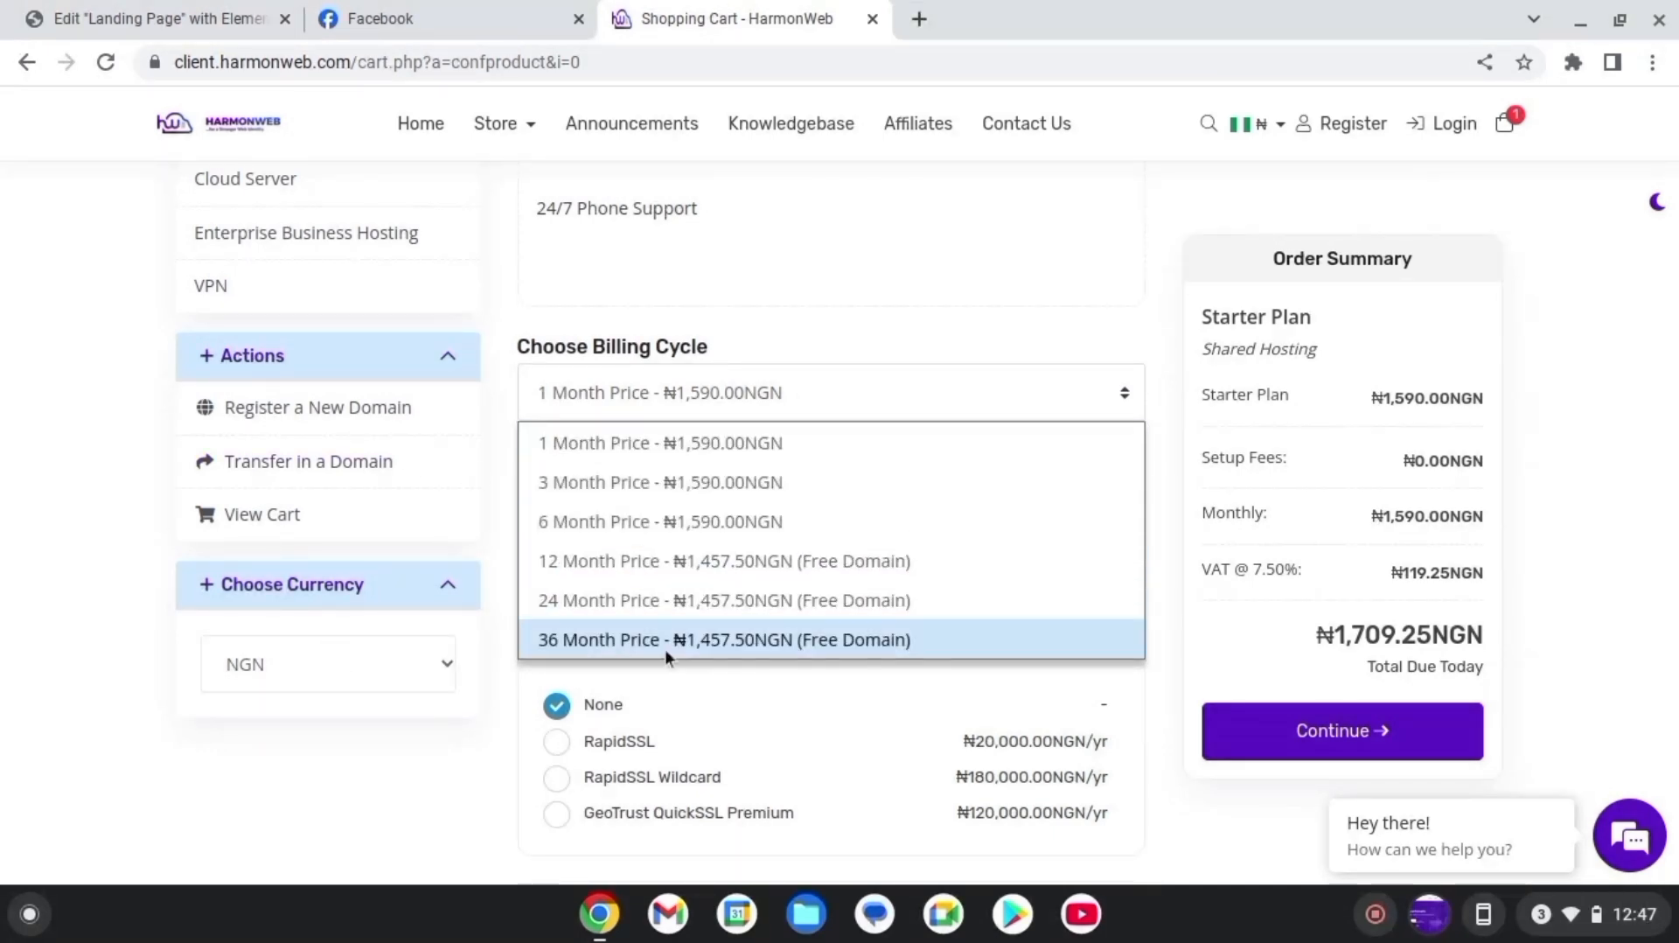
left_click(626, 560)
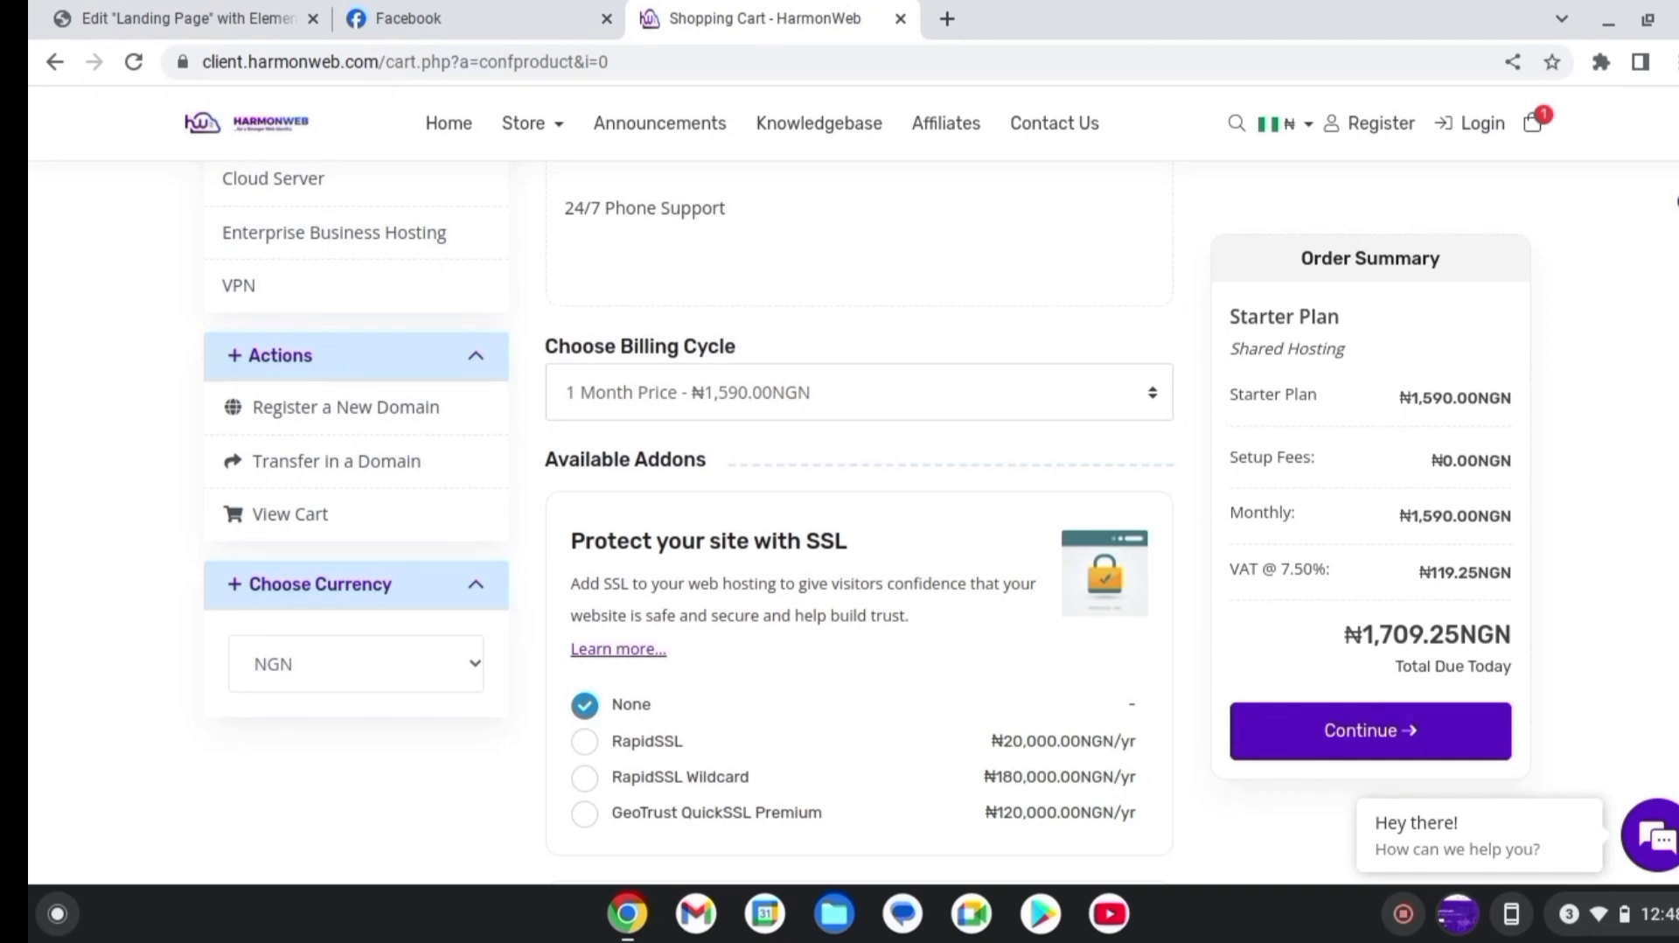
scroll(980, 689, "down", 15)
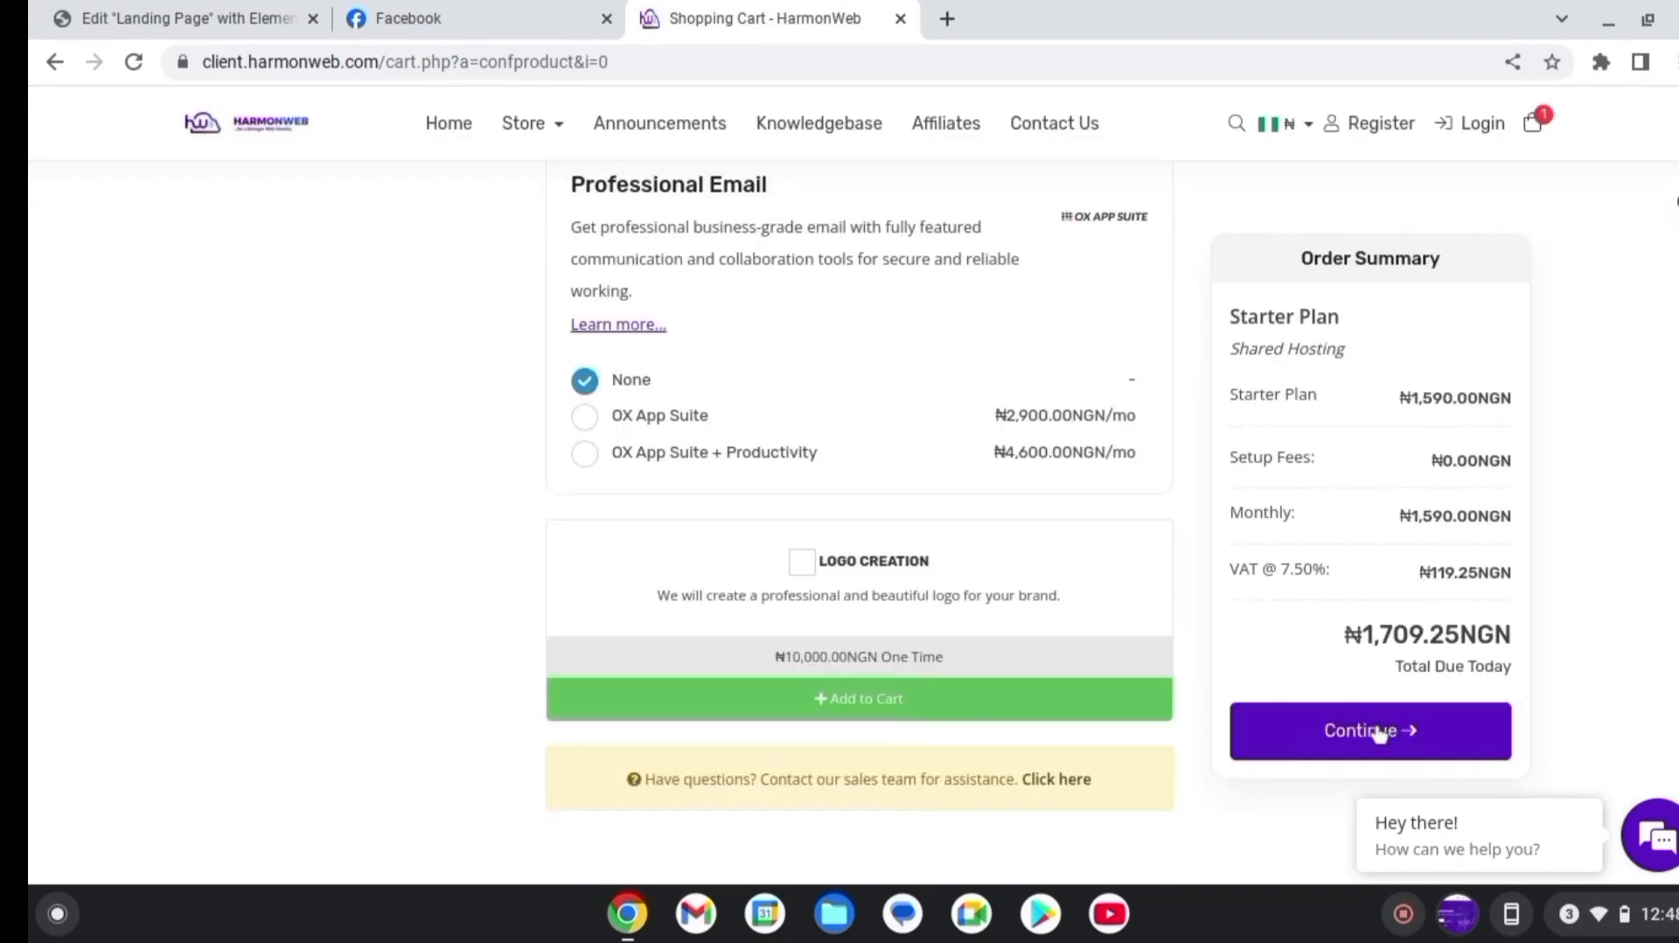
left_click(1379, 731)
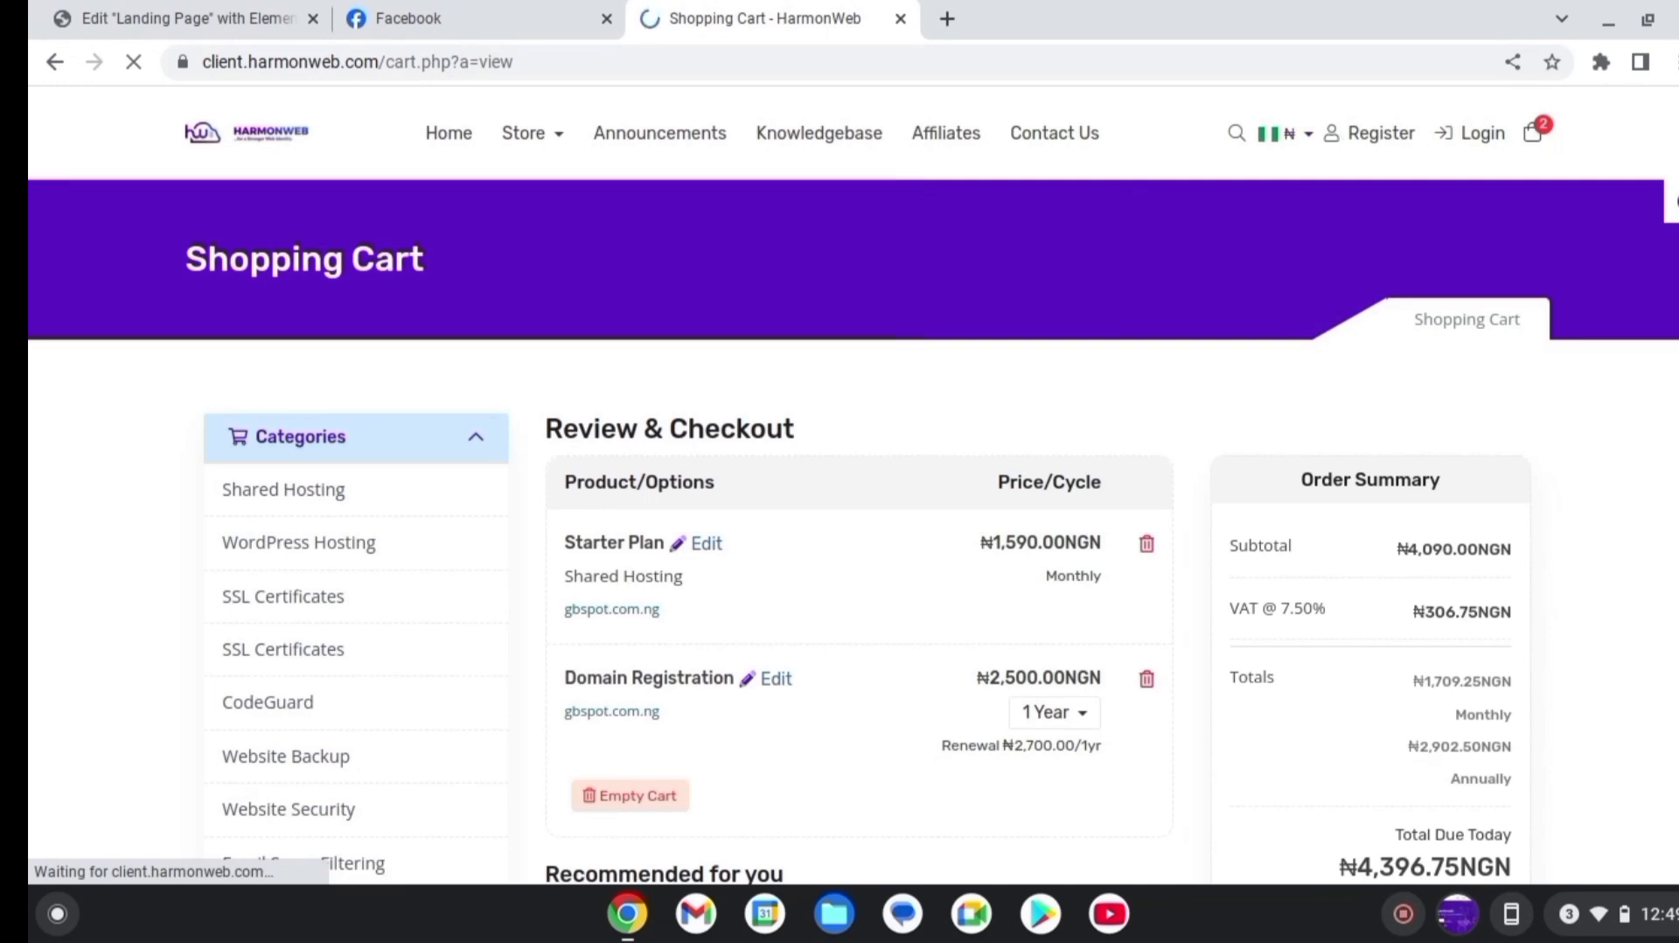
Go from the Review & Checkout cart to checkout via the Order Summary
scroll(853, 525, "down", 4)
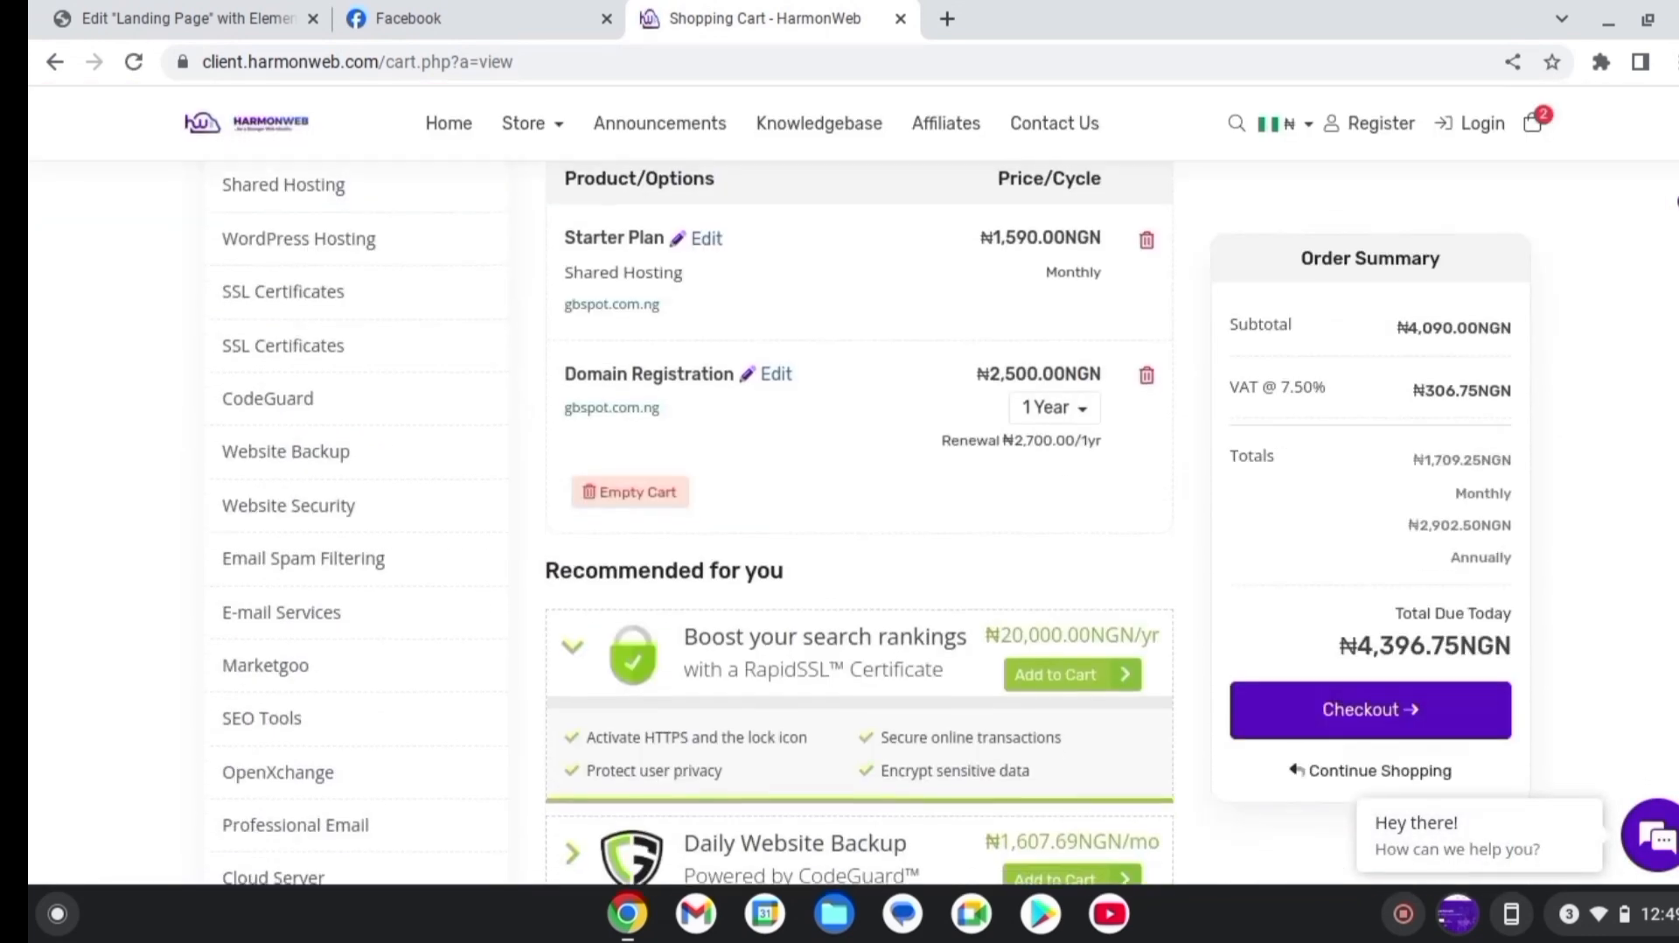
scroll(854, 525, "down", 5)
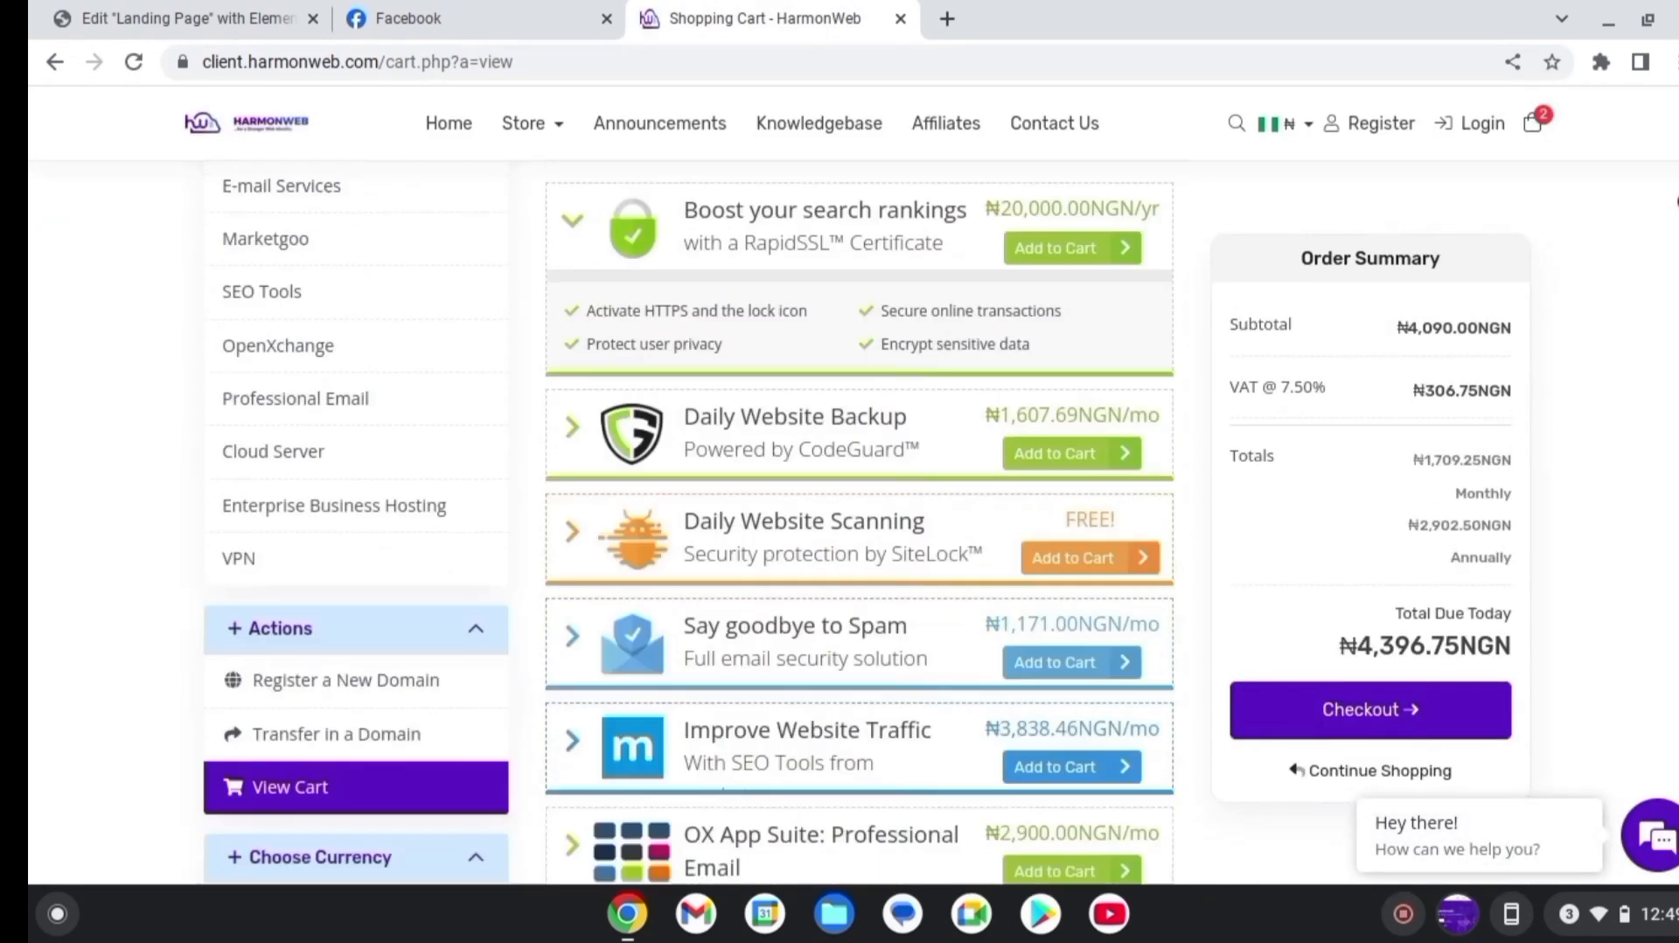
scroll(854, 525, "up", 7)
scroll(1293, 531, "down", 6)
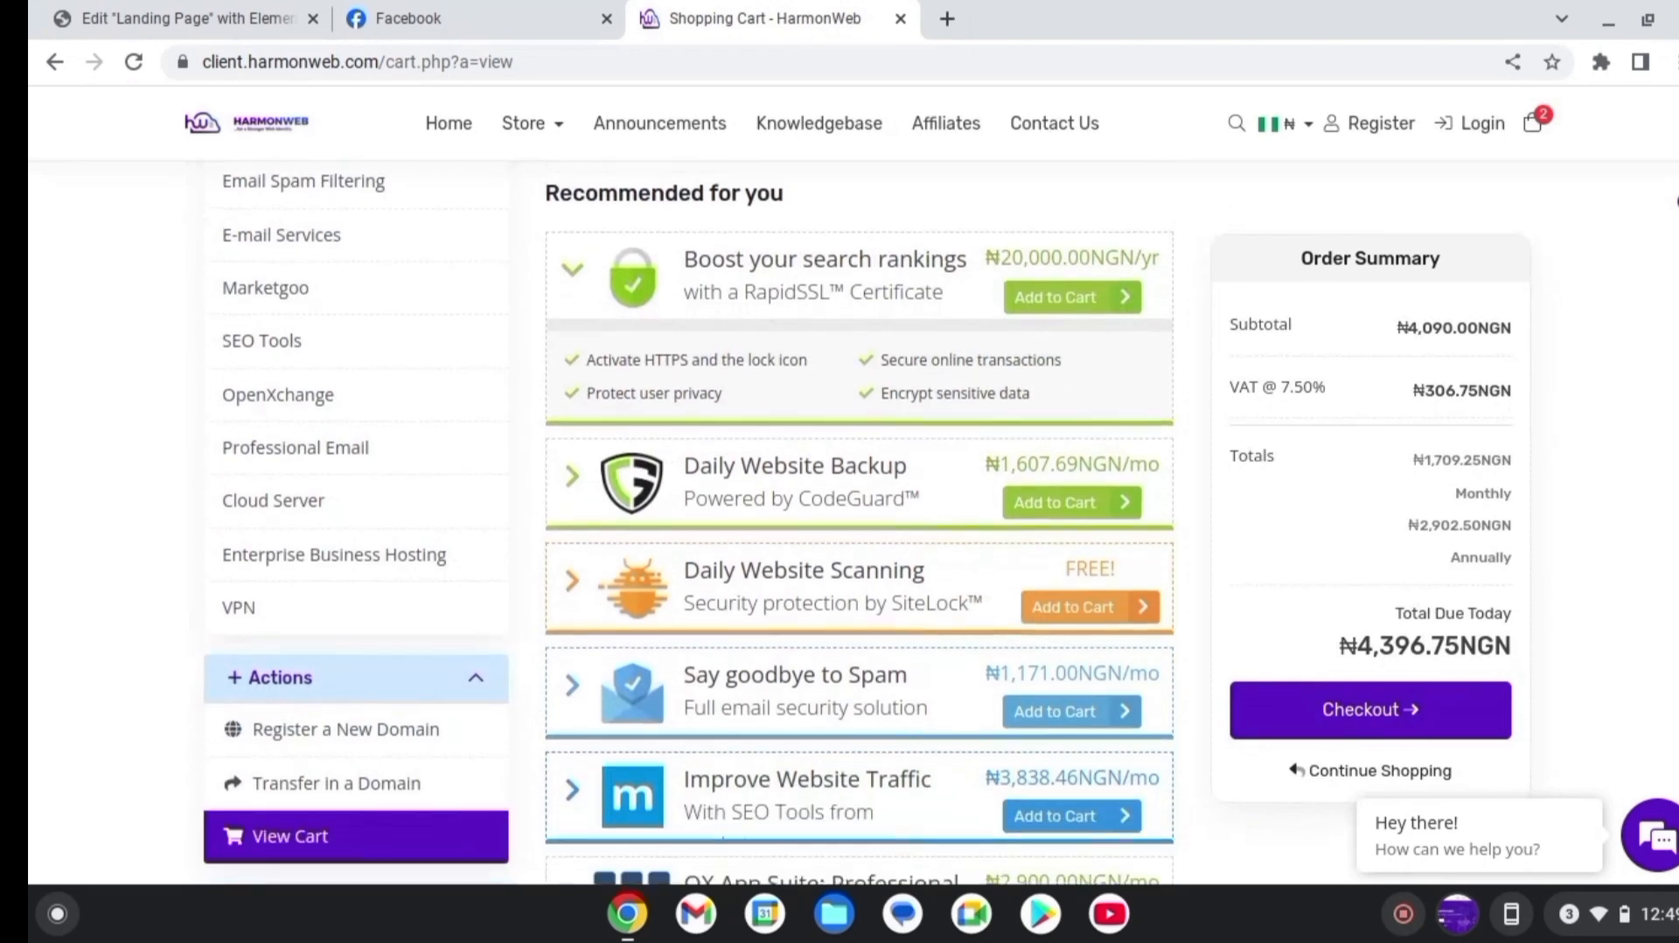
left_click(1410, 719)
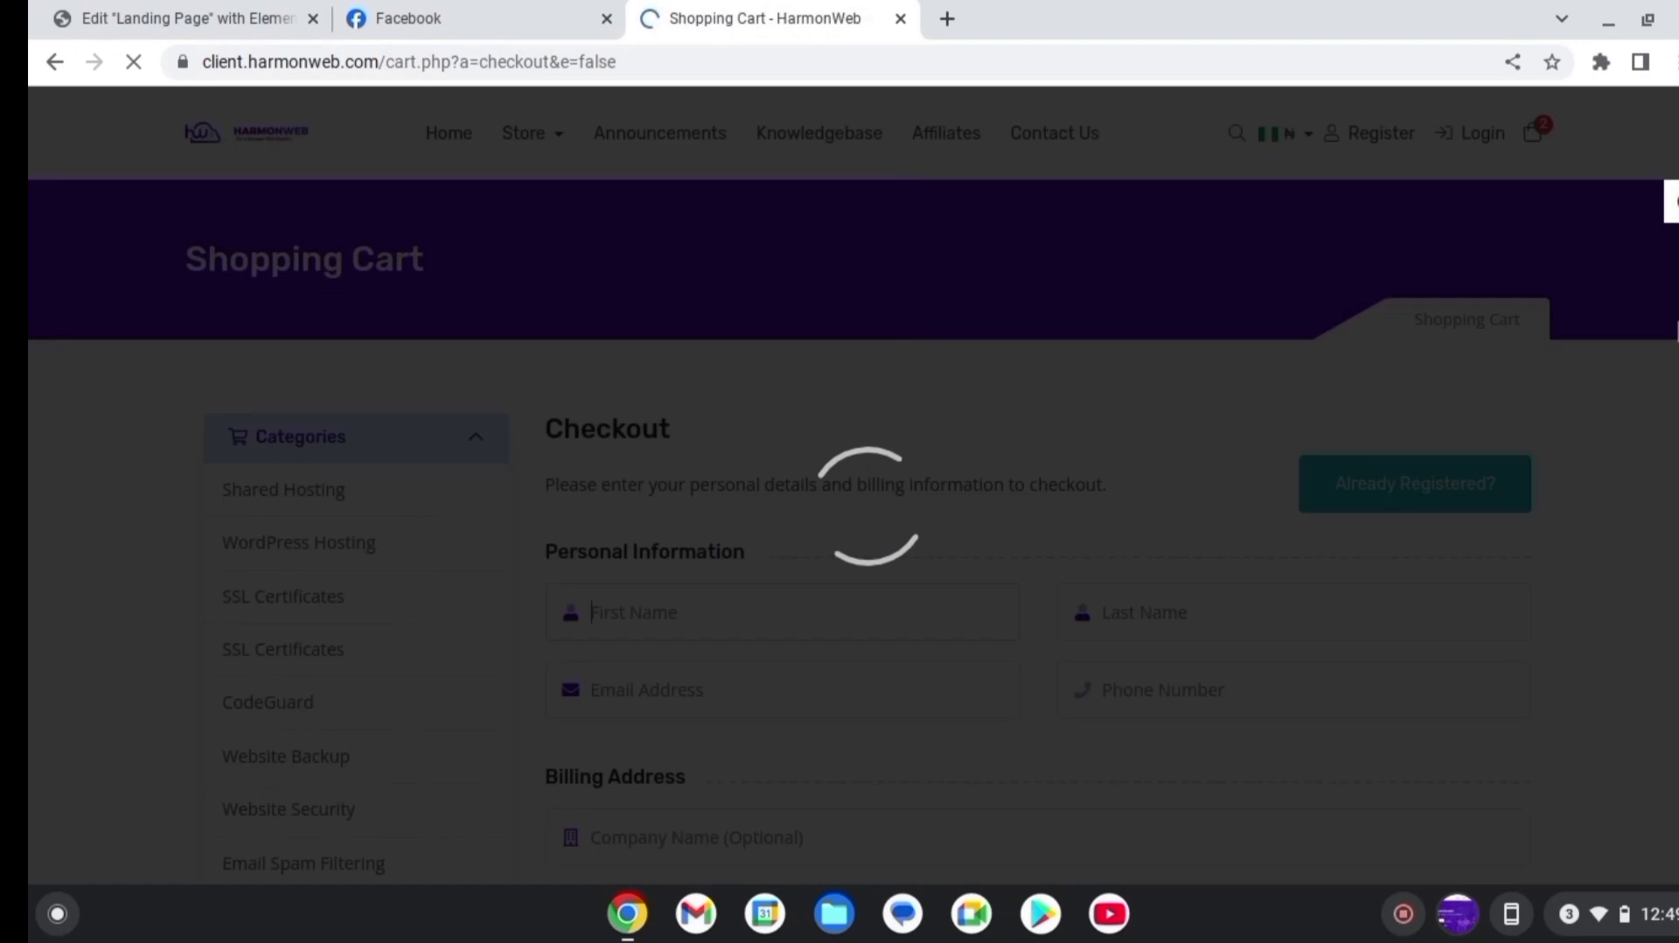
Look over the checkout form's personal information and billing address fields
scroll(854, 485, "down", 1)
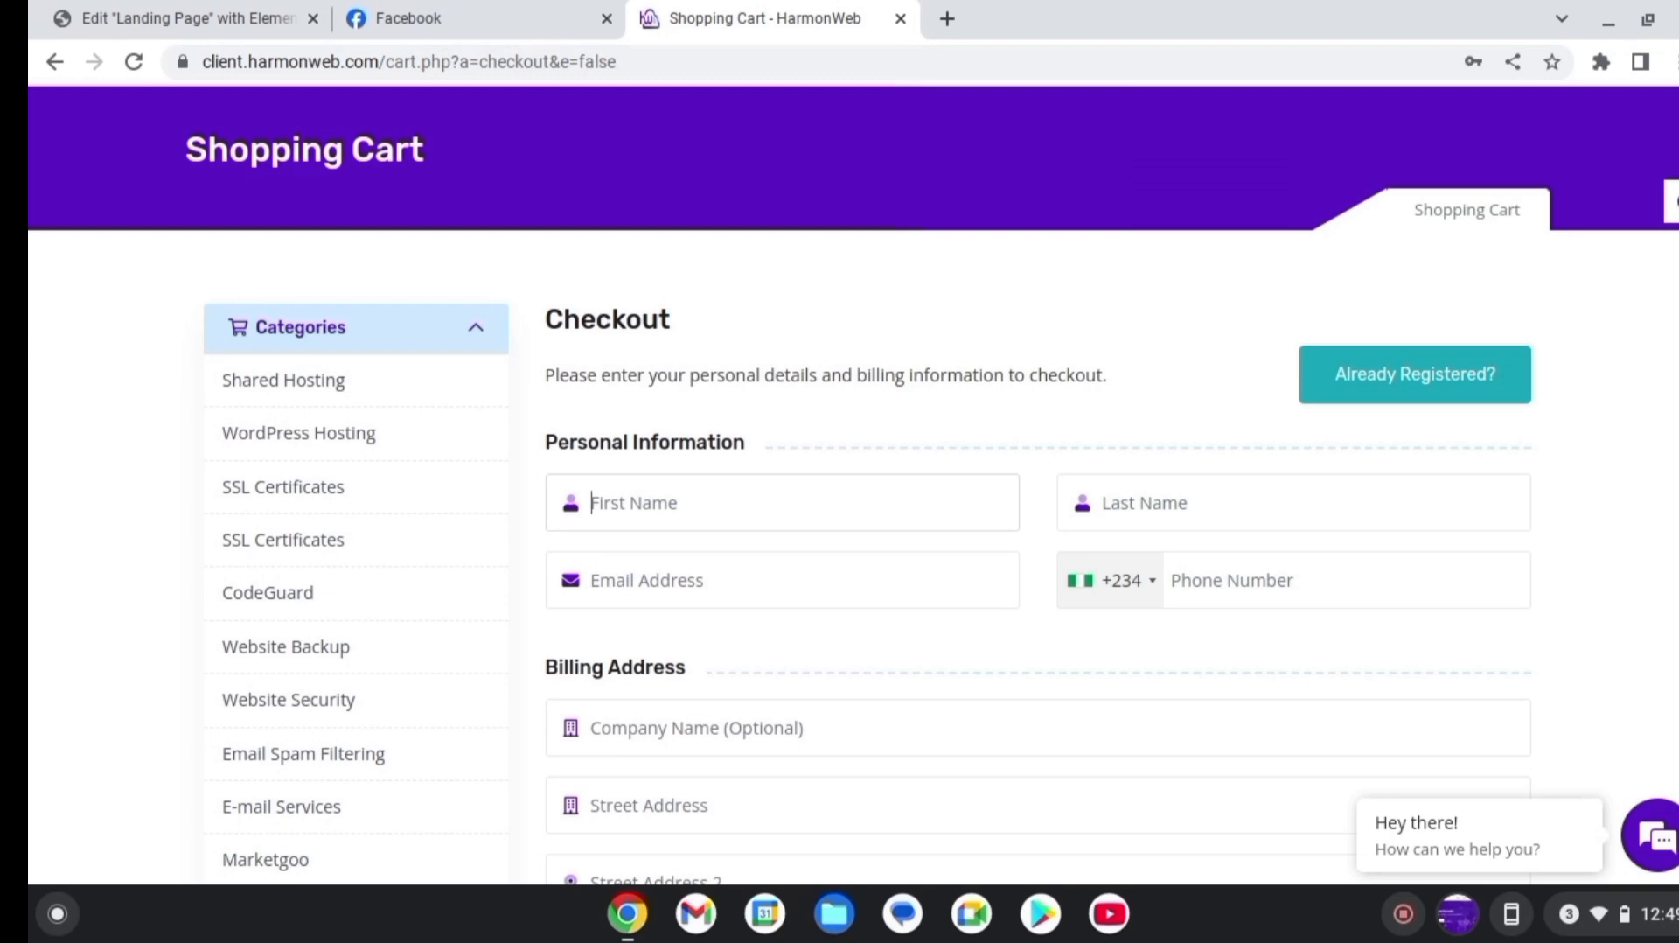
scroll(854, 525, "down", 10)
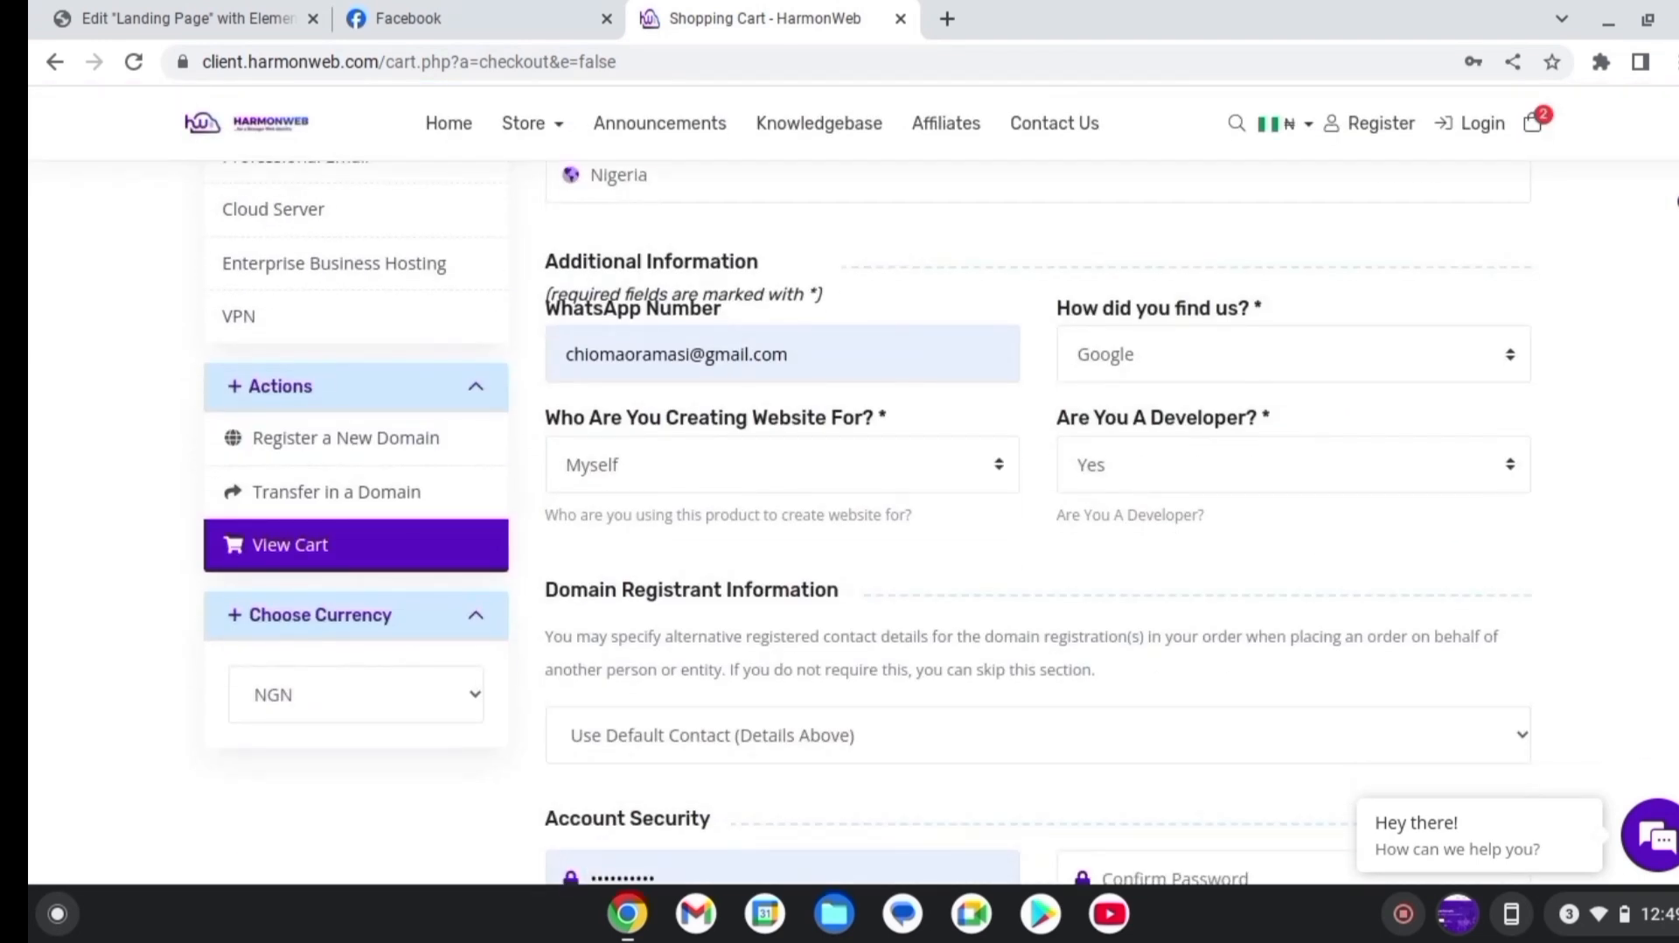
scroll(1556, 507, "down", 8)
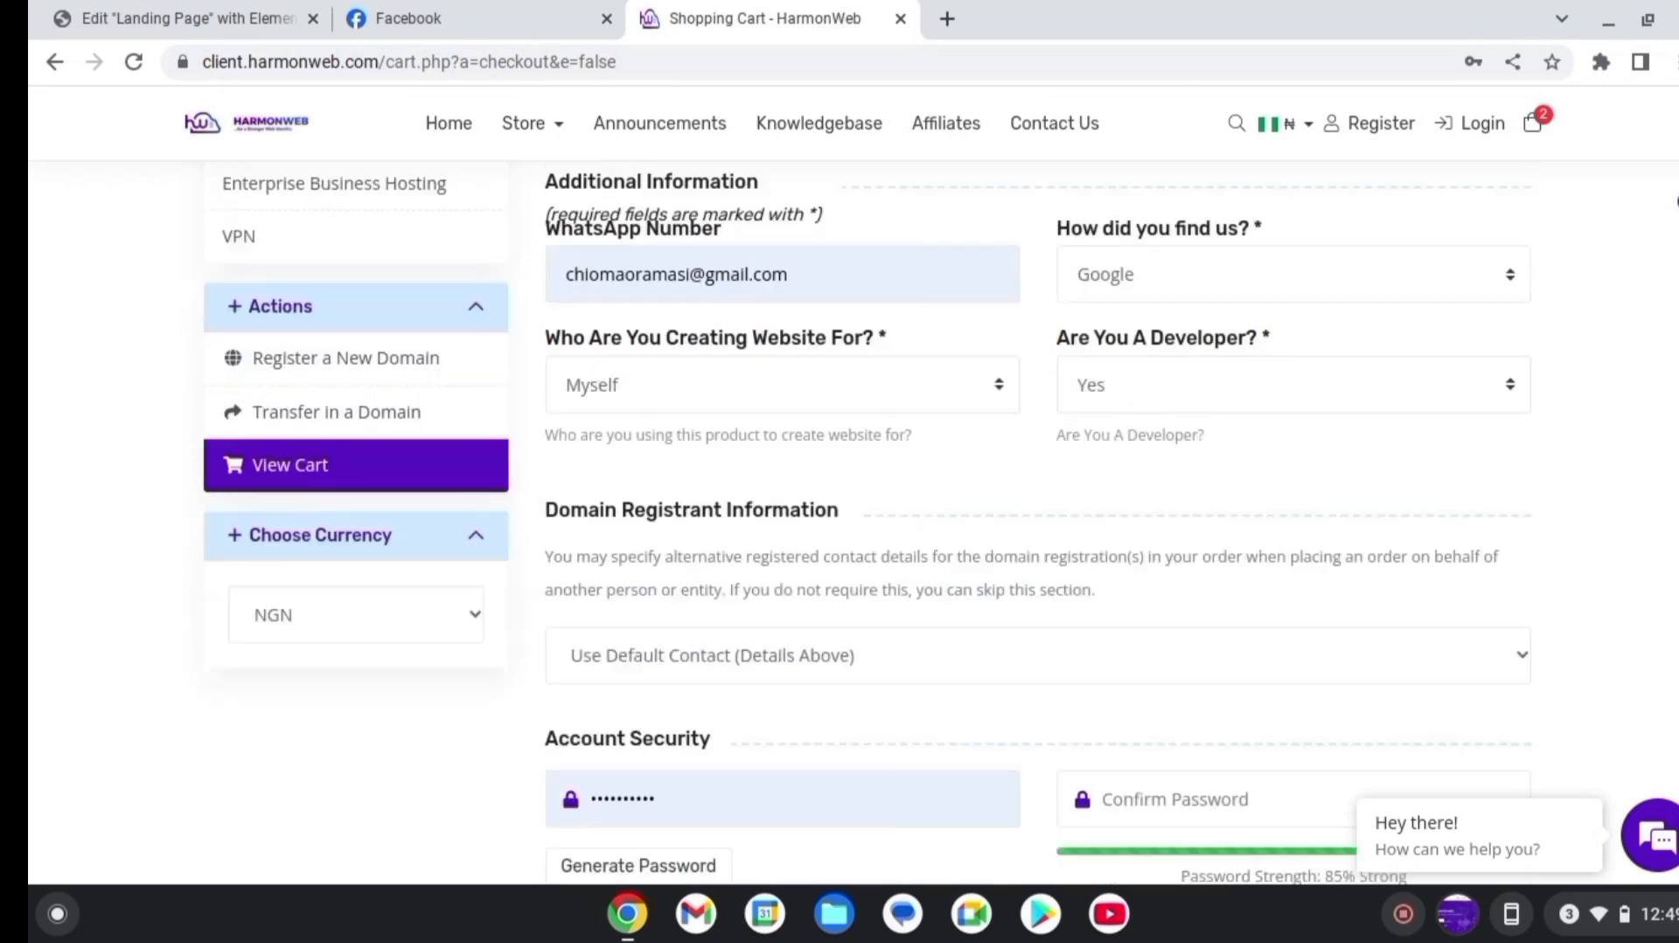
scroll(1556, 503, "up", 14)
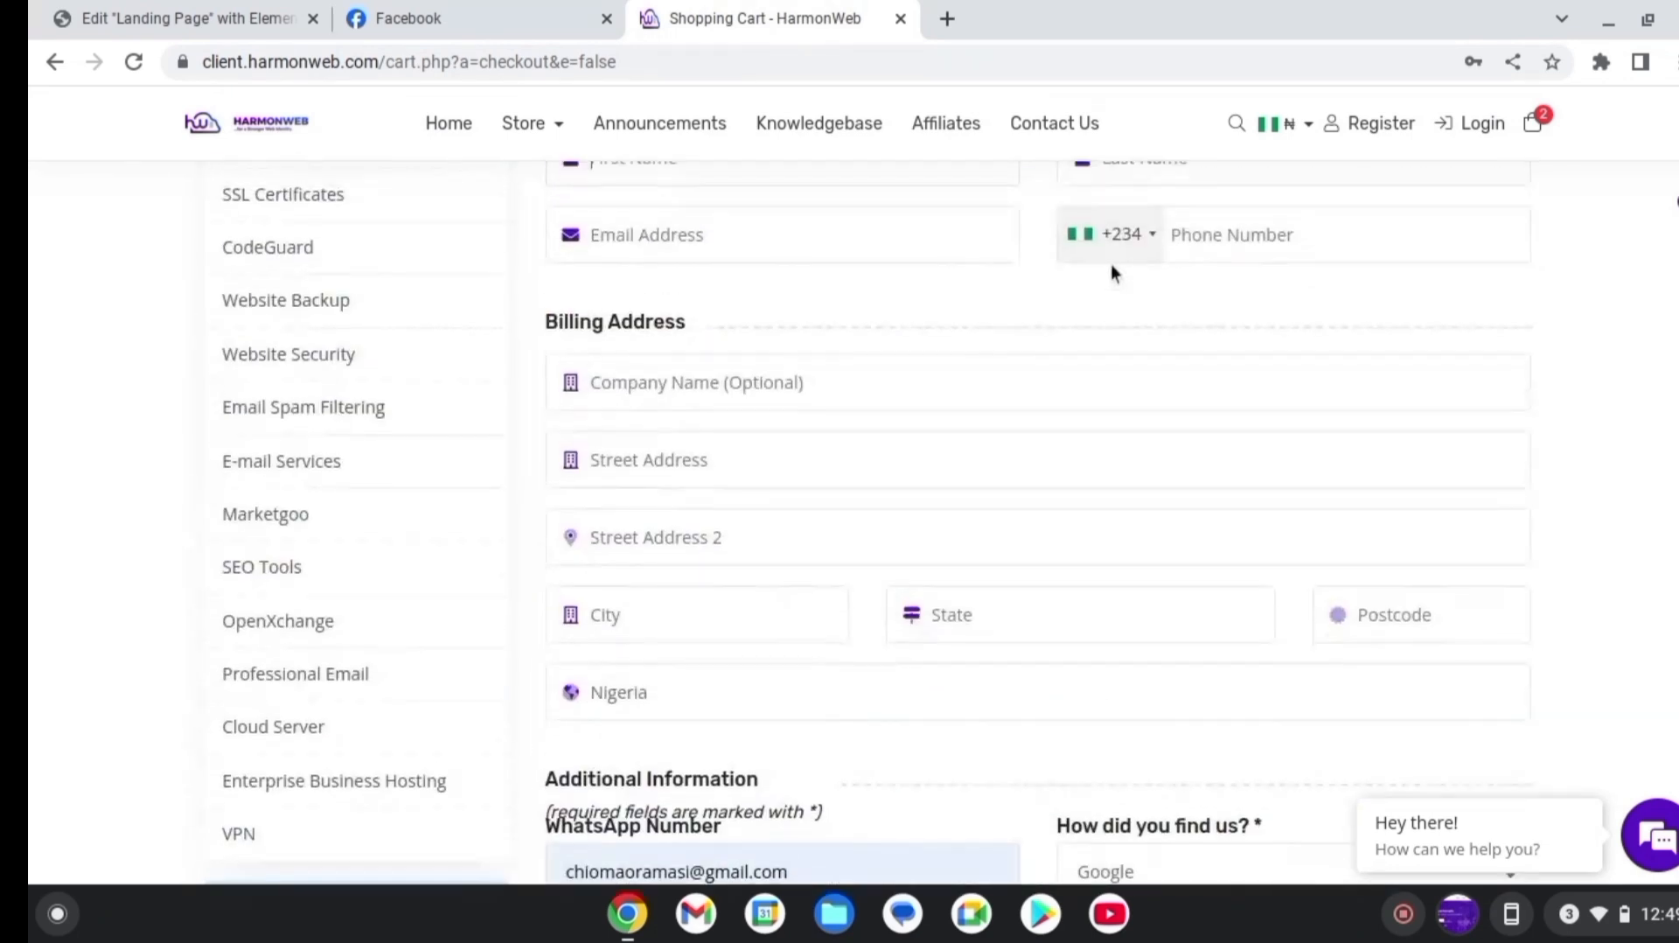
scroll(1113, 266, "down", 2)
left_click(1349, 295)
scroll(1038, 522, "down", 10)
scroll(1038, 522, "down", 8)
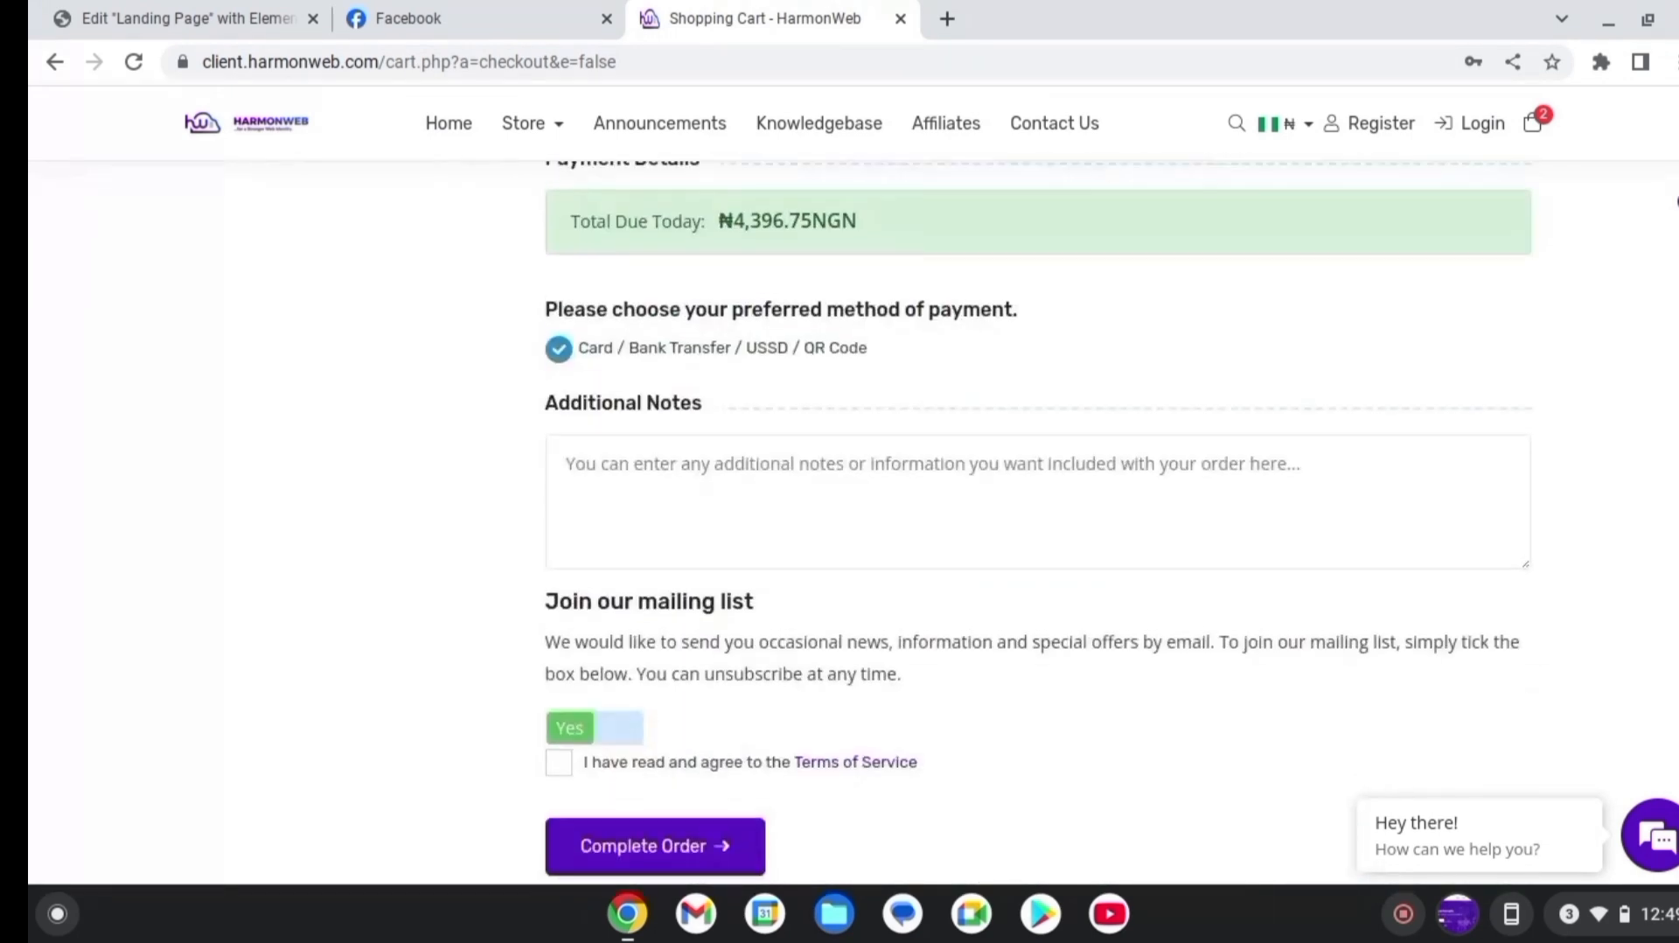
scroll(1038, 522, "up", 15)
scroll(853, 489, "up", 5)
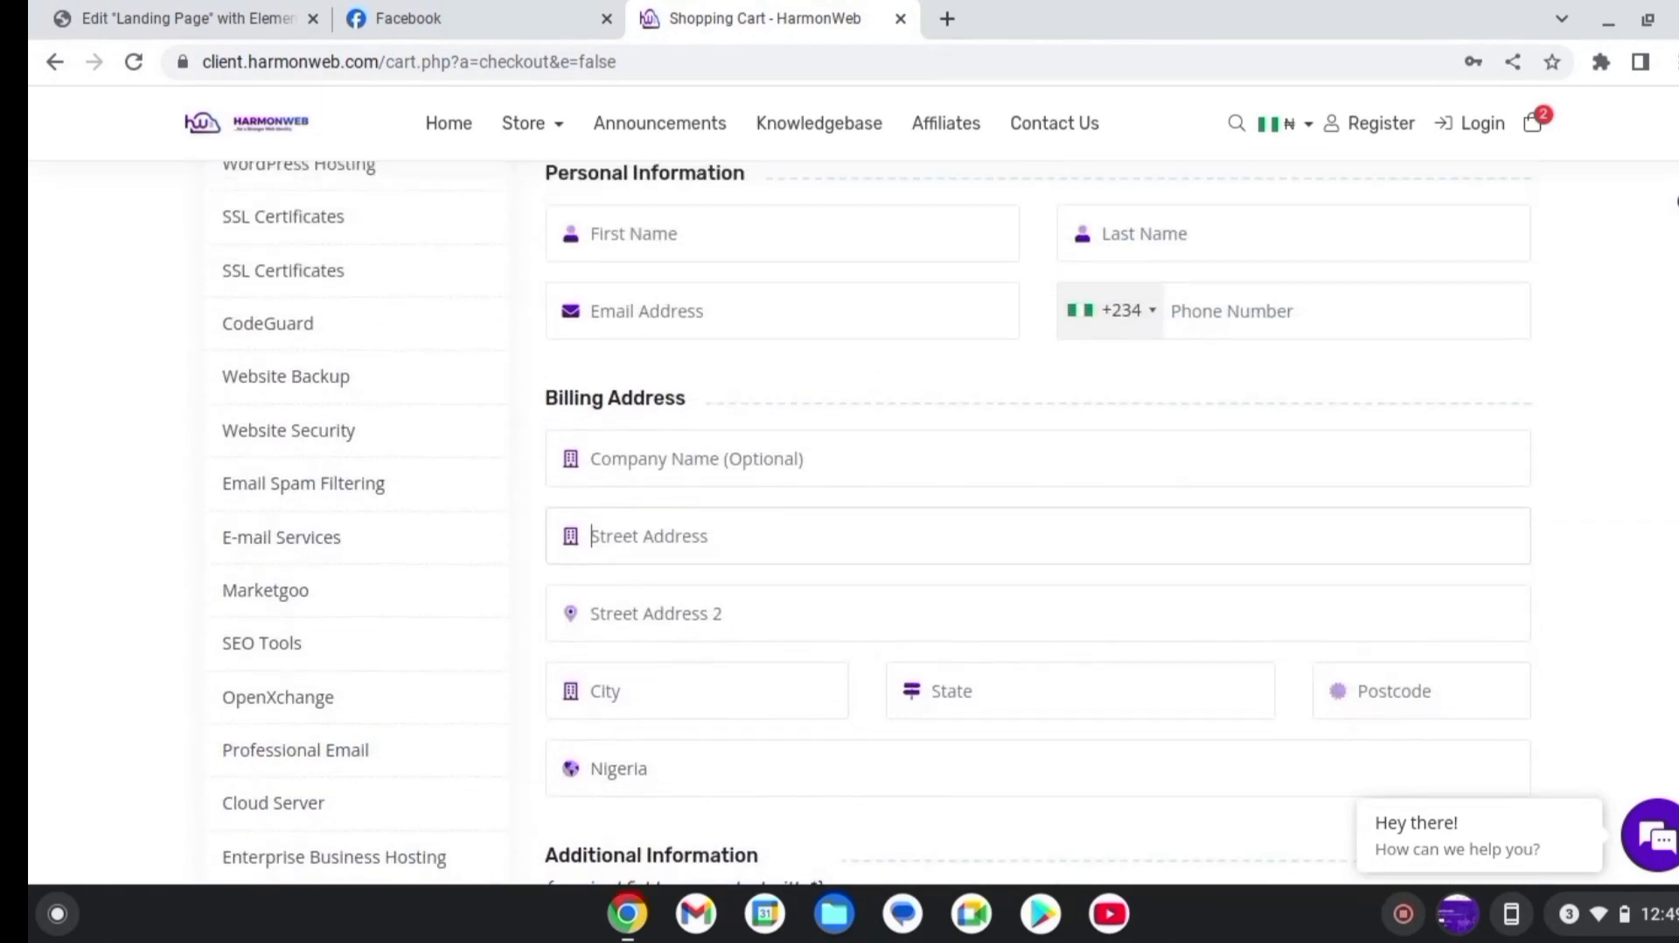
scroll(853, 490, "down", 2)
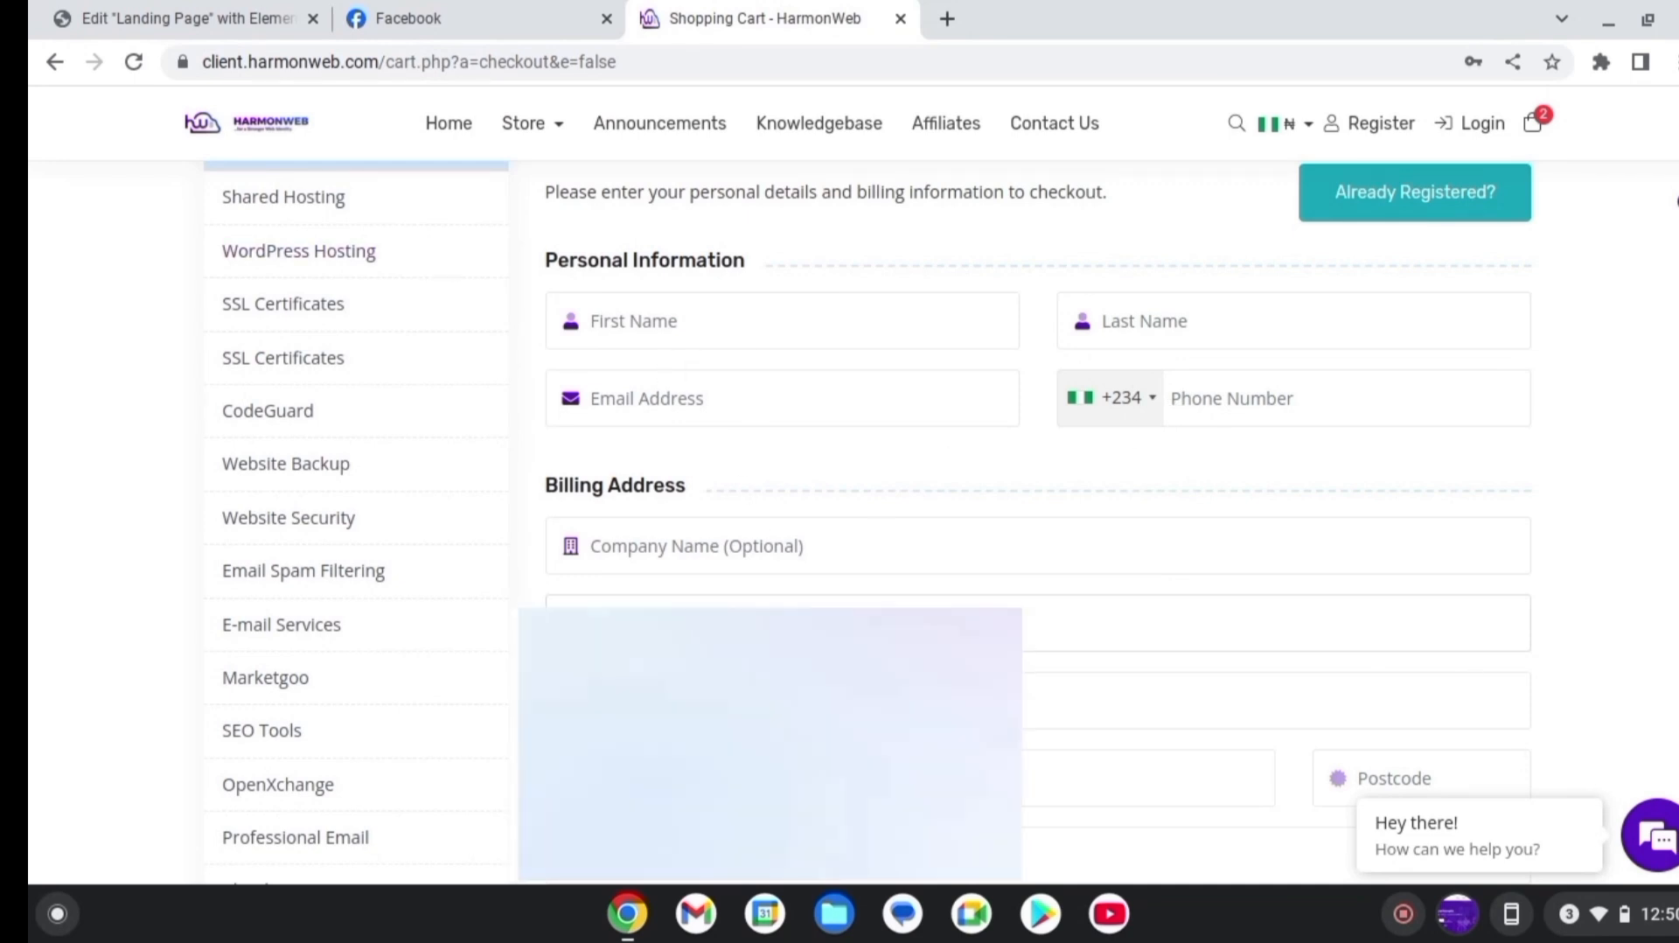
scroll(701, 275, "down", 3)
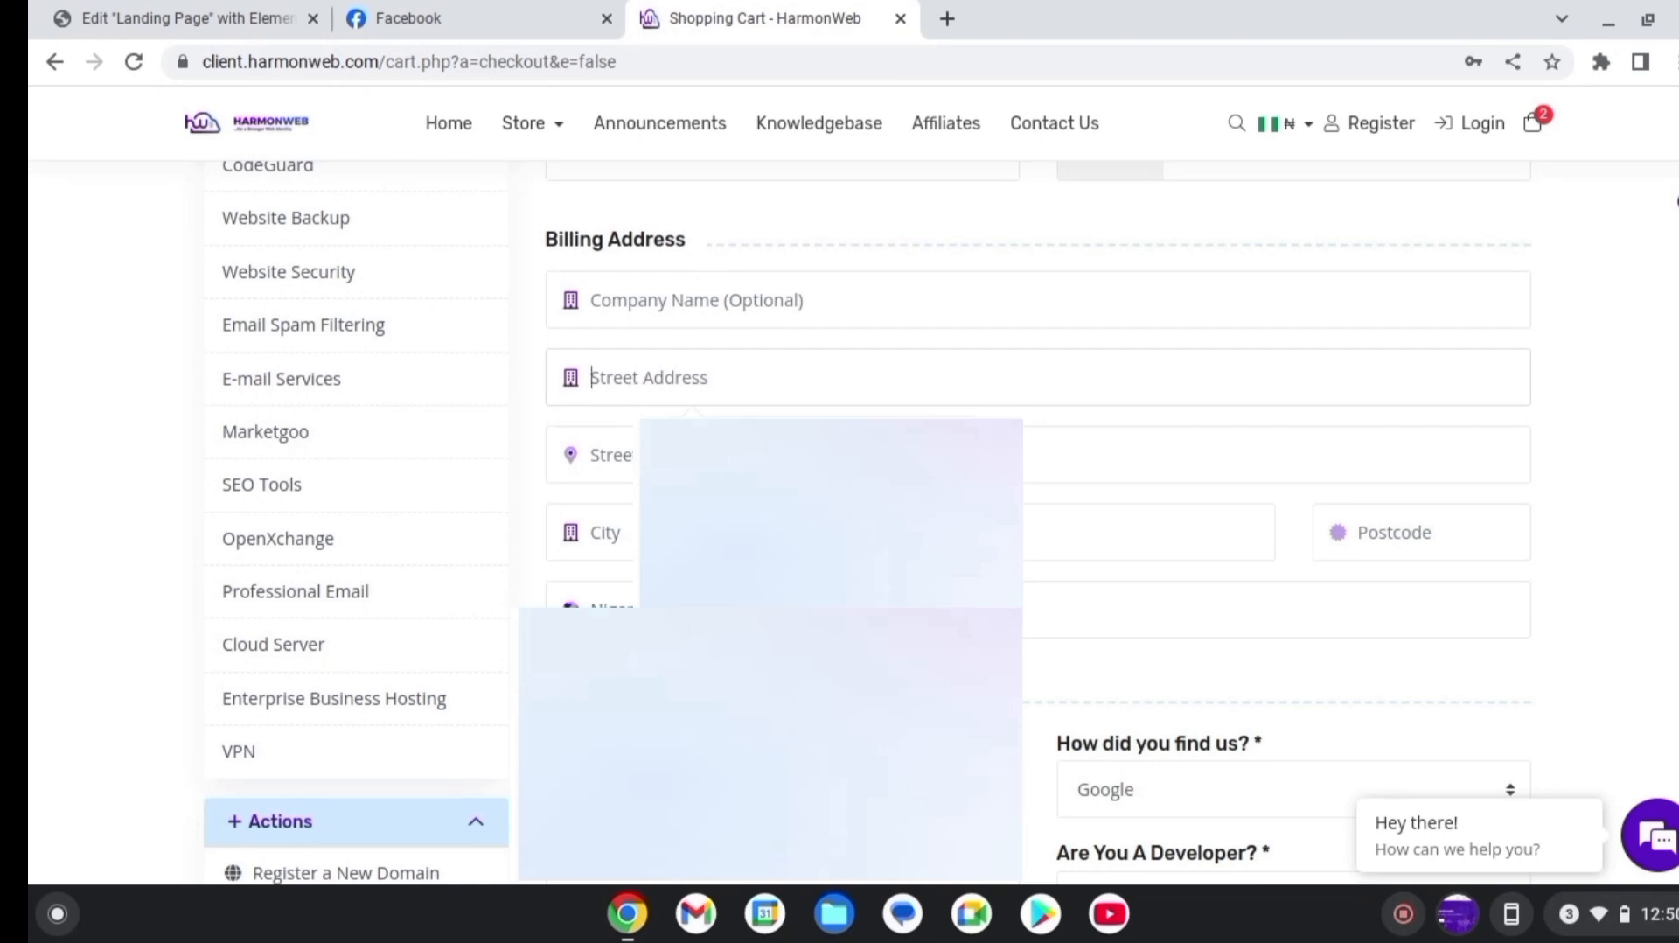
scroll(1041, 525, "down", 2)
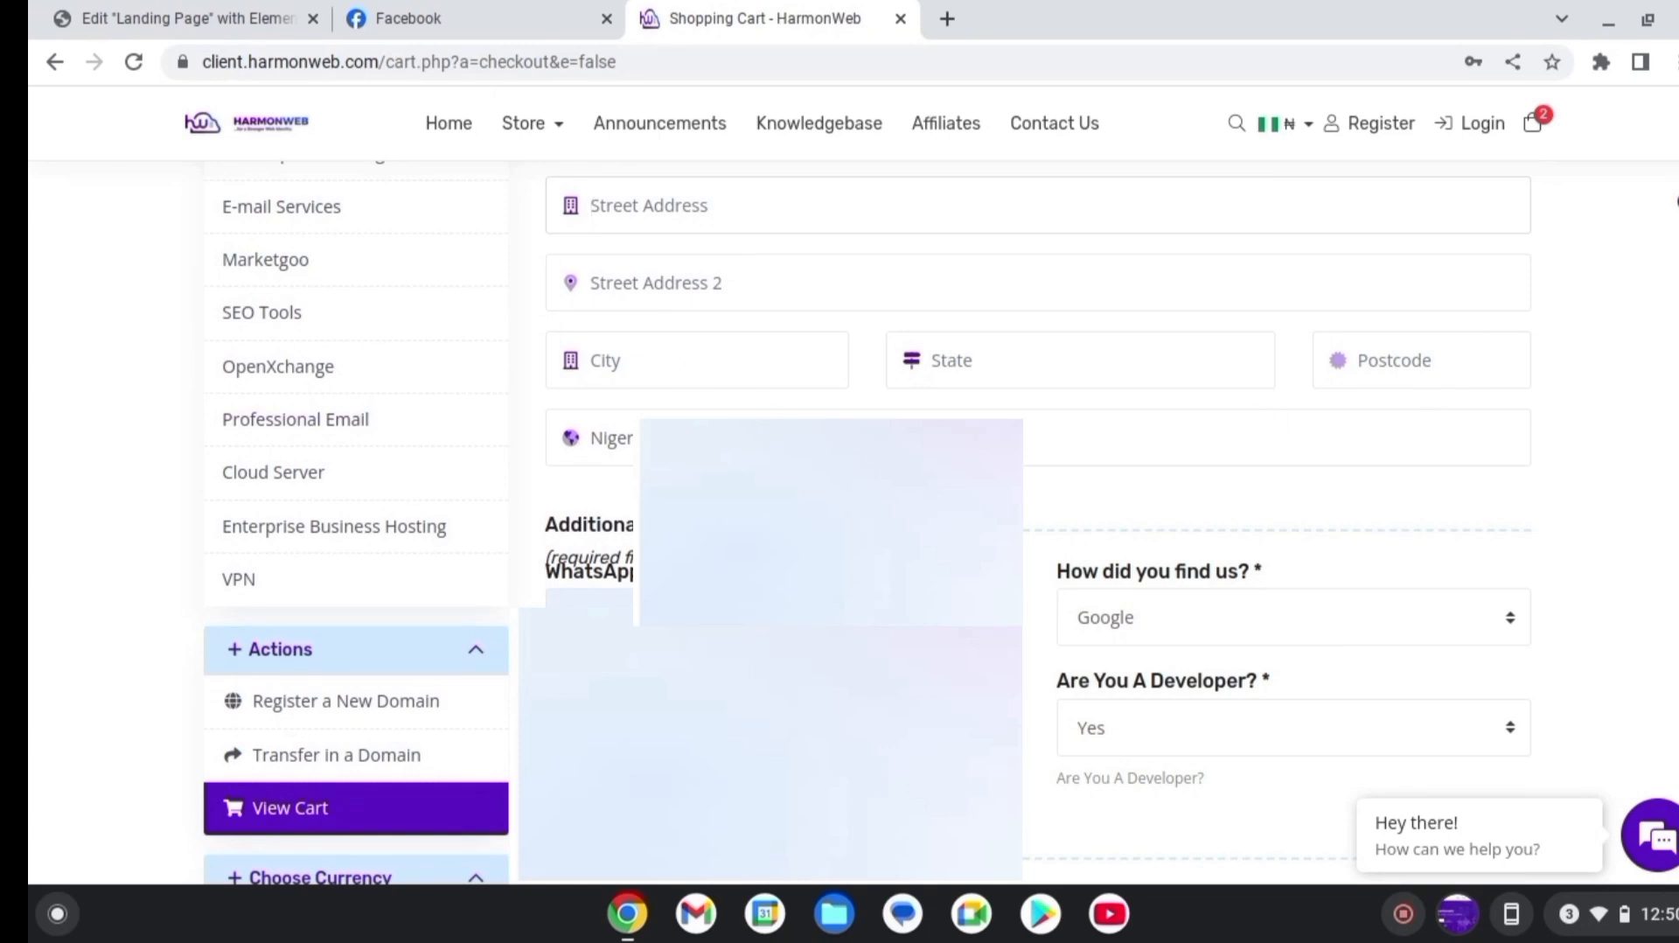
scroll(1041, 525, "down", 3)
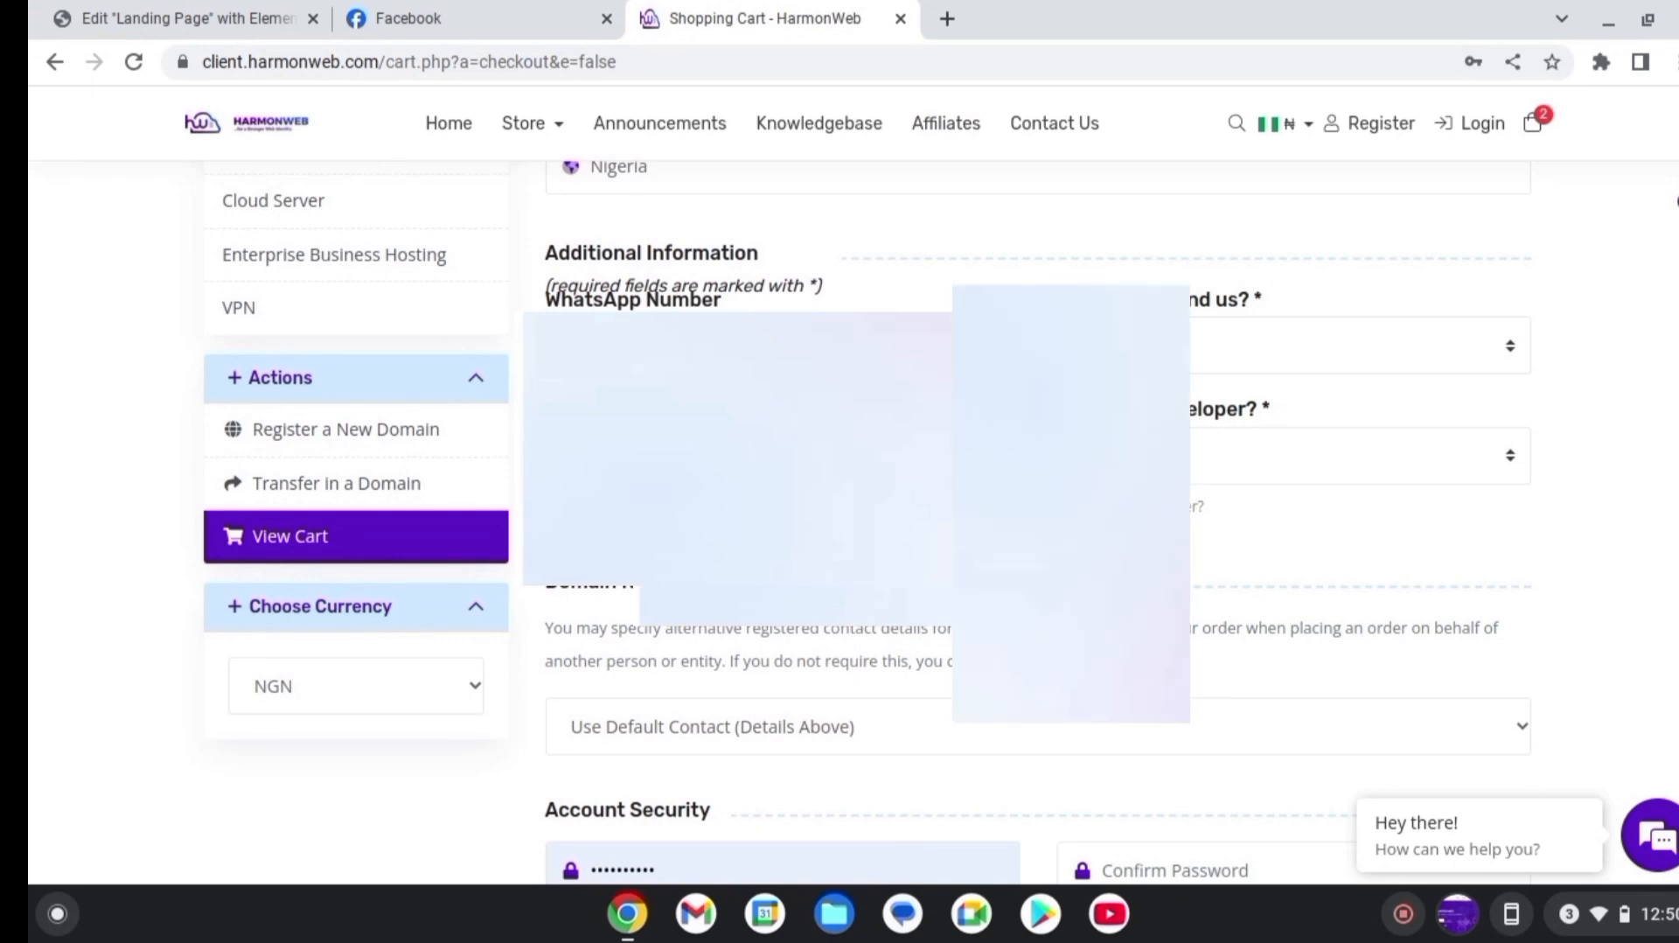
Enter the customer's WhatsApp phone number
left_click(1175, 870)
left_click(837, 345)
type("c")
key("BackSpace")
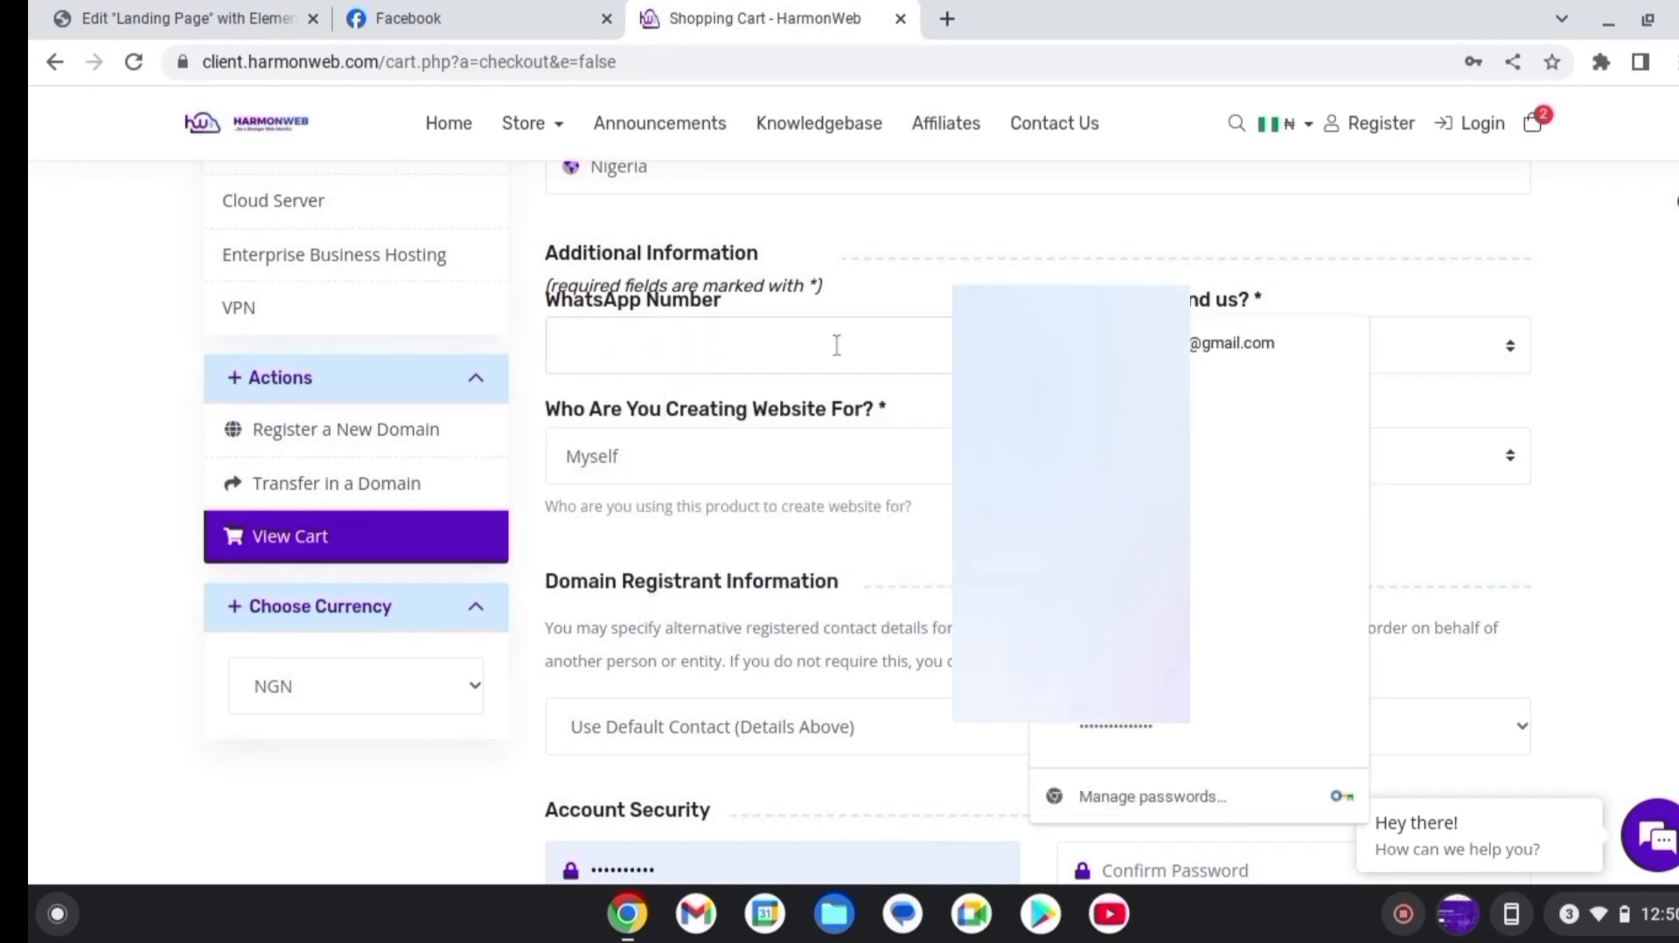
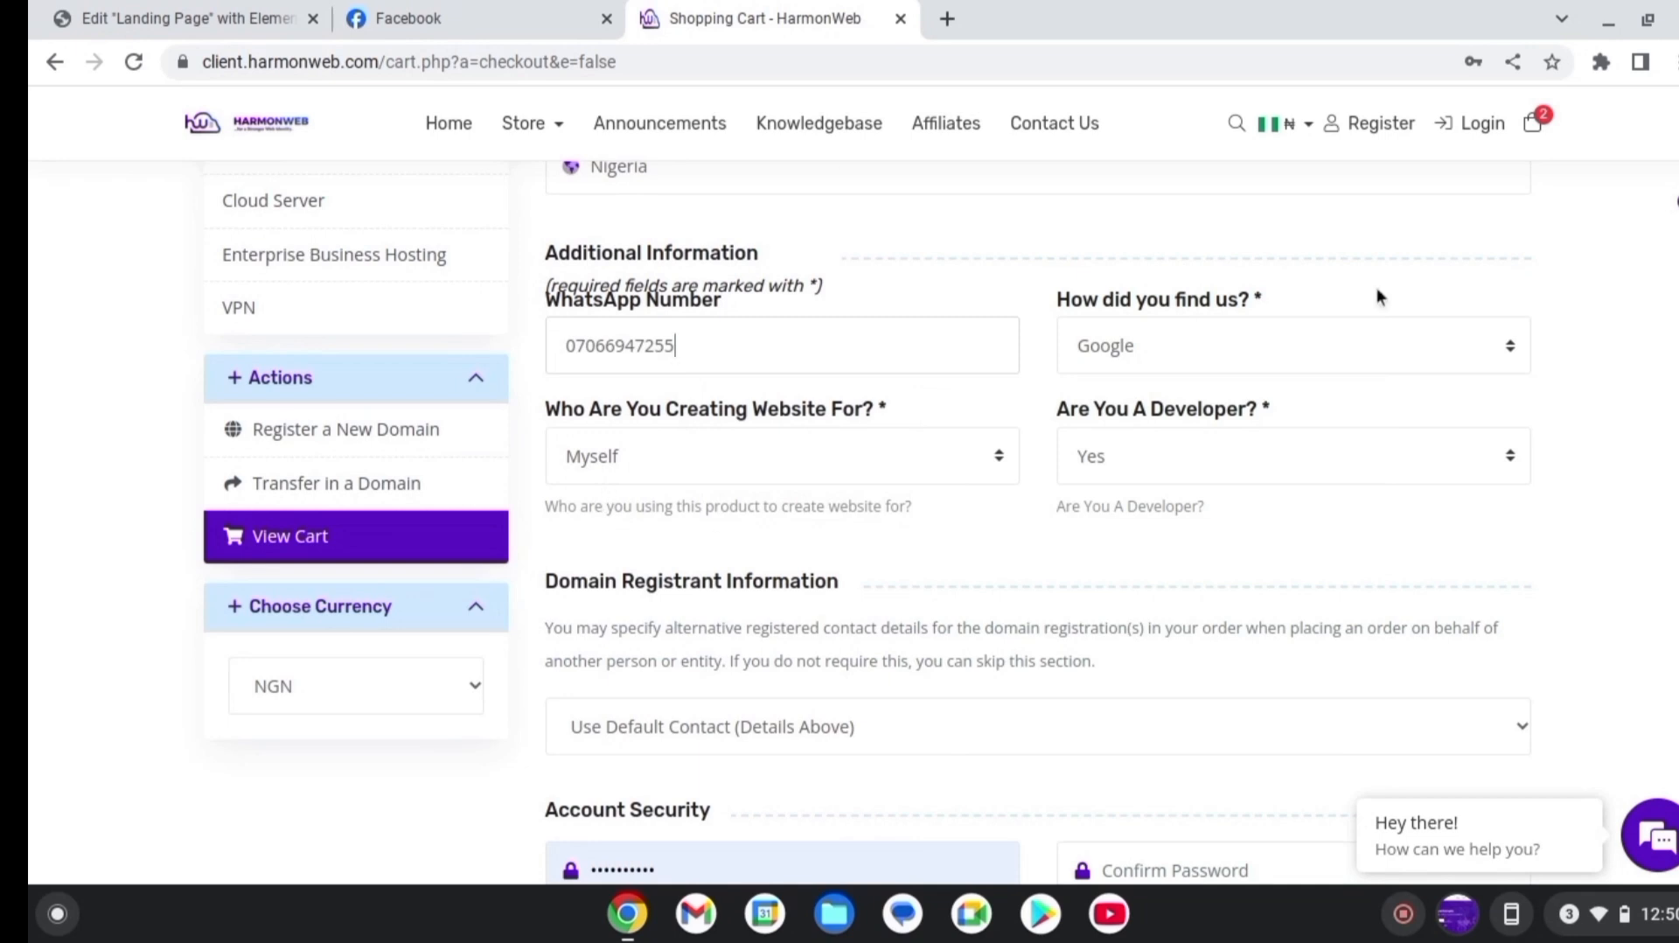
Answer the Additional Information questions: Friend, Myself, and Yes for the developer question
left_click(1497, 357)
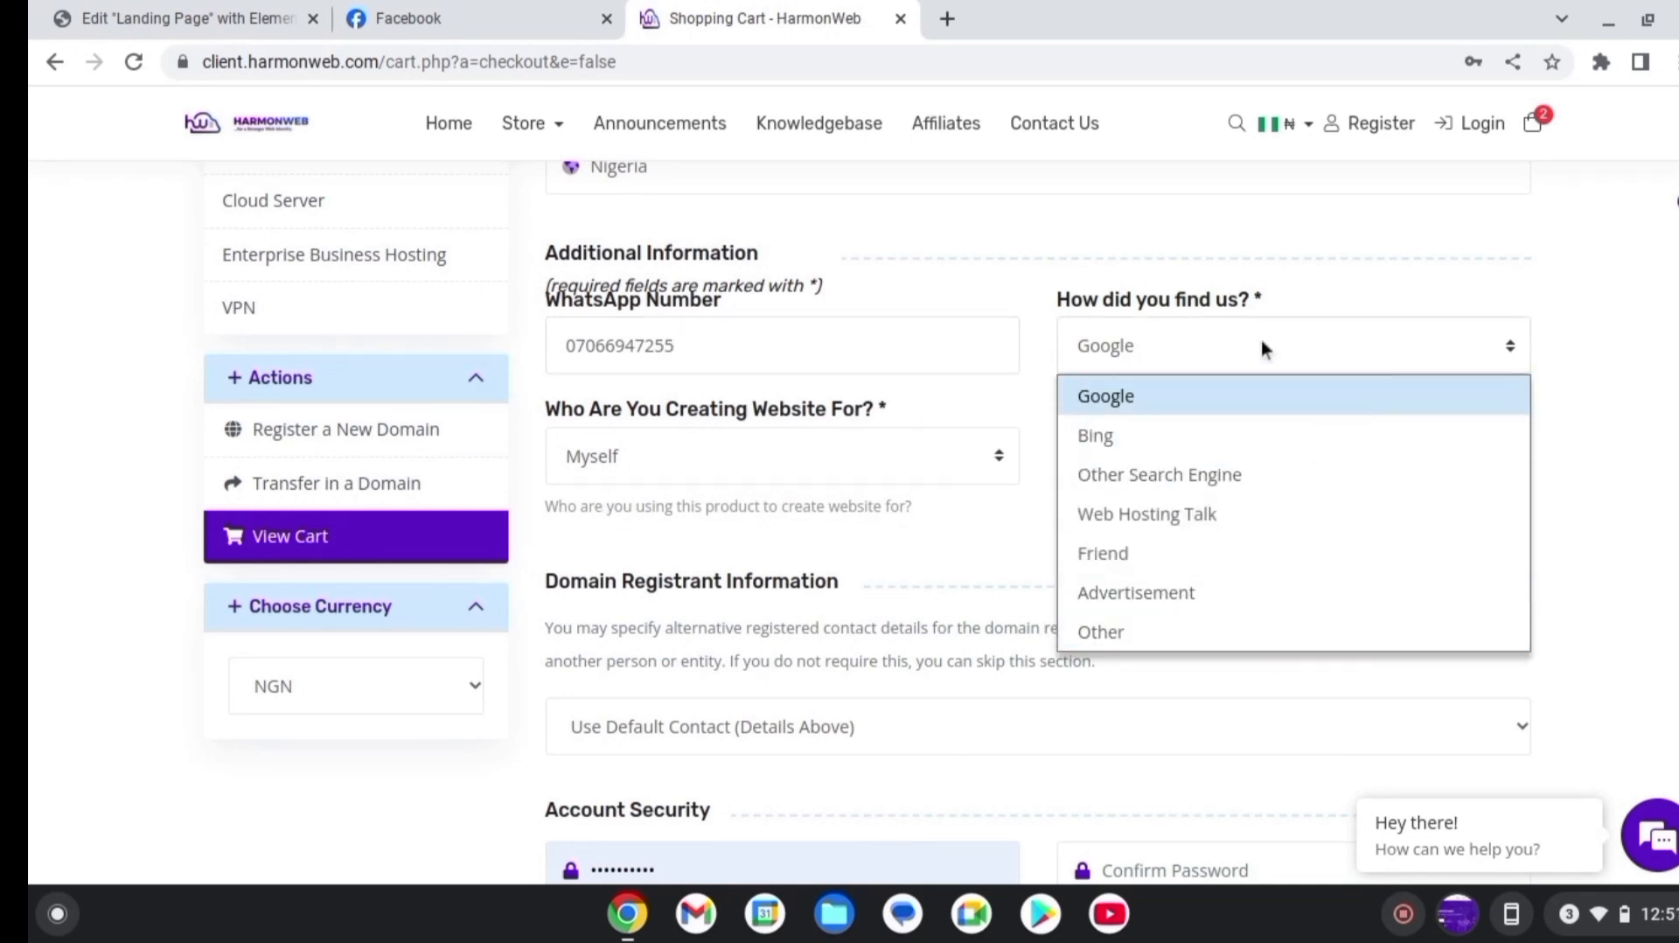
left_click(1227, 551)
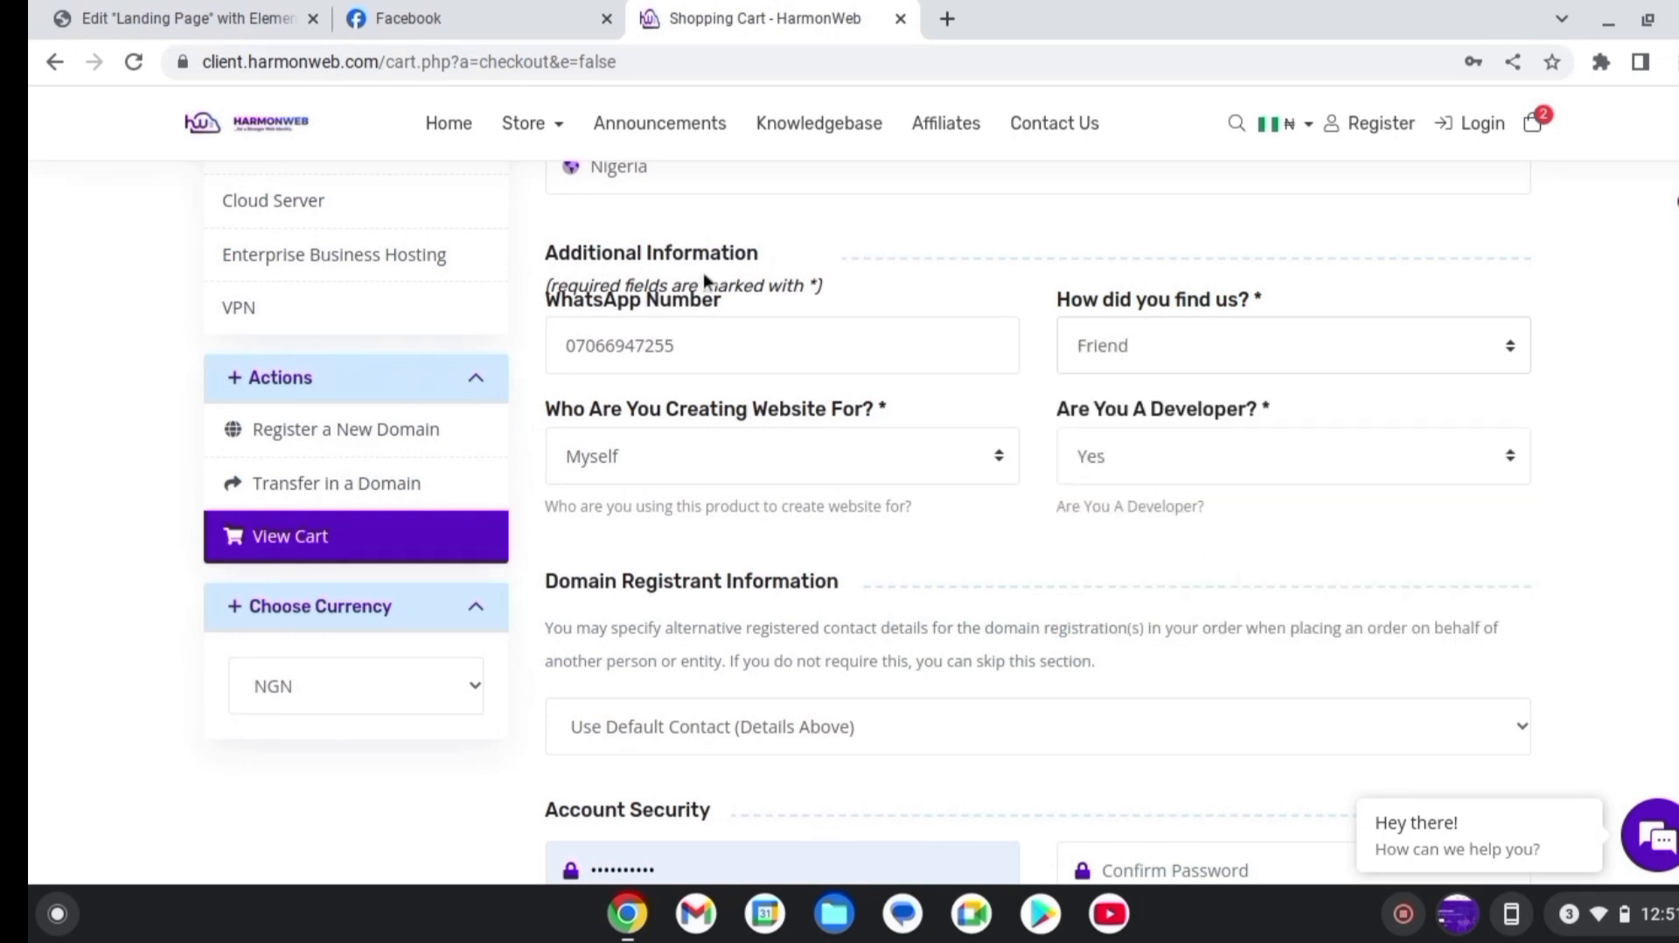
left_click(830, 474)
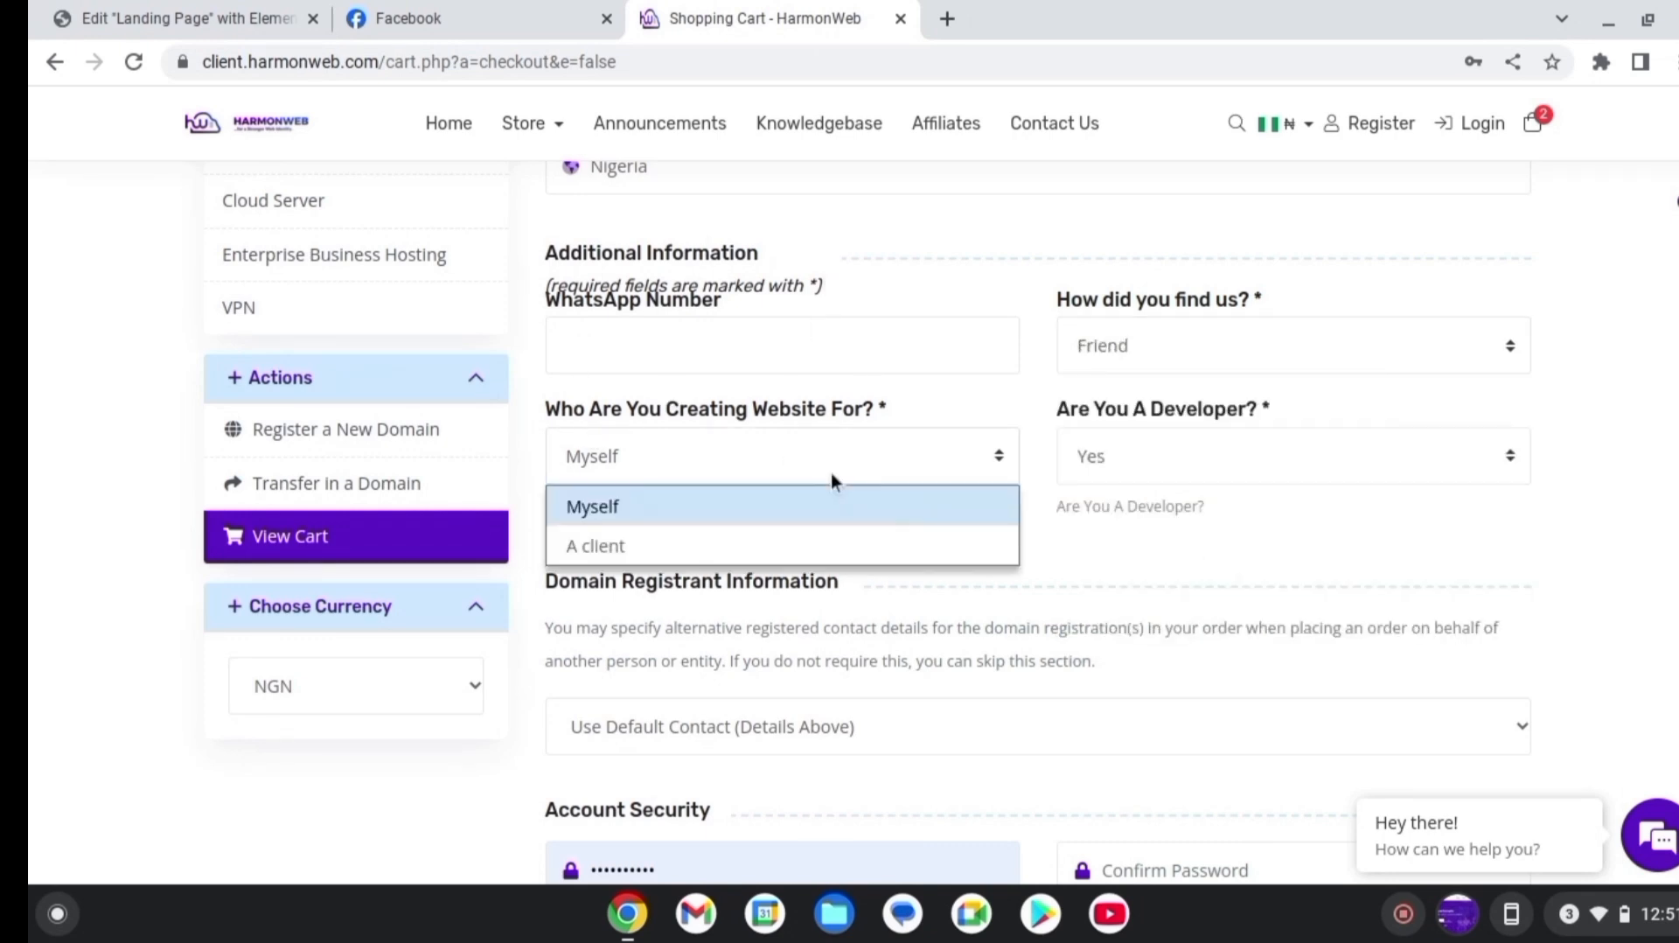
left_click(732, 513)
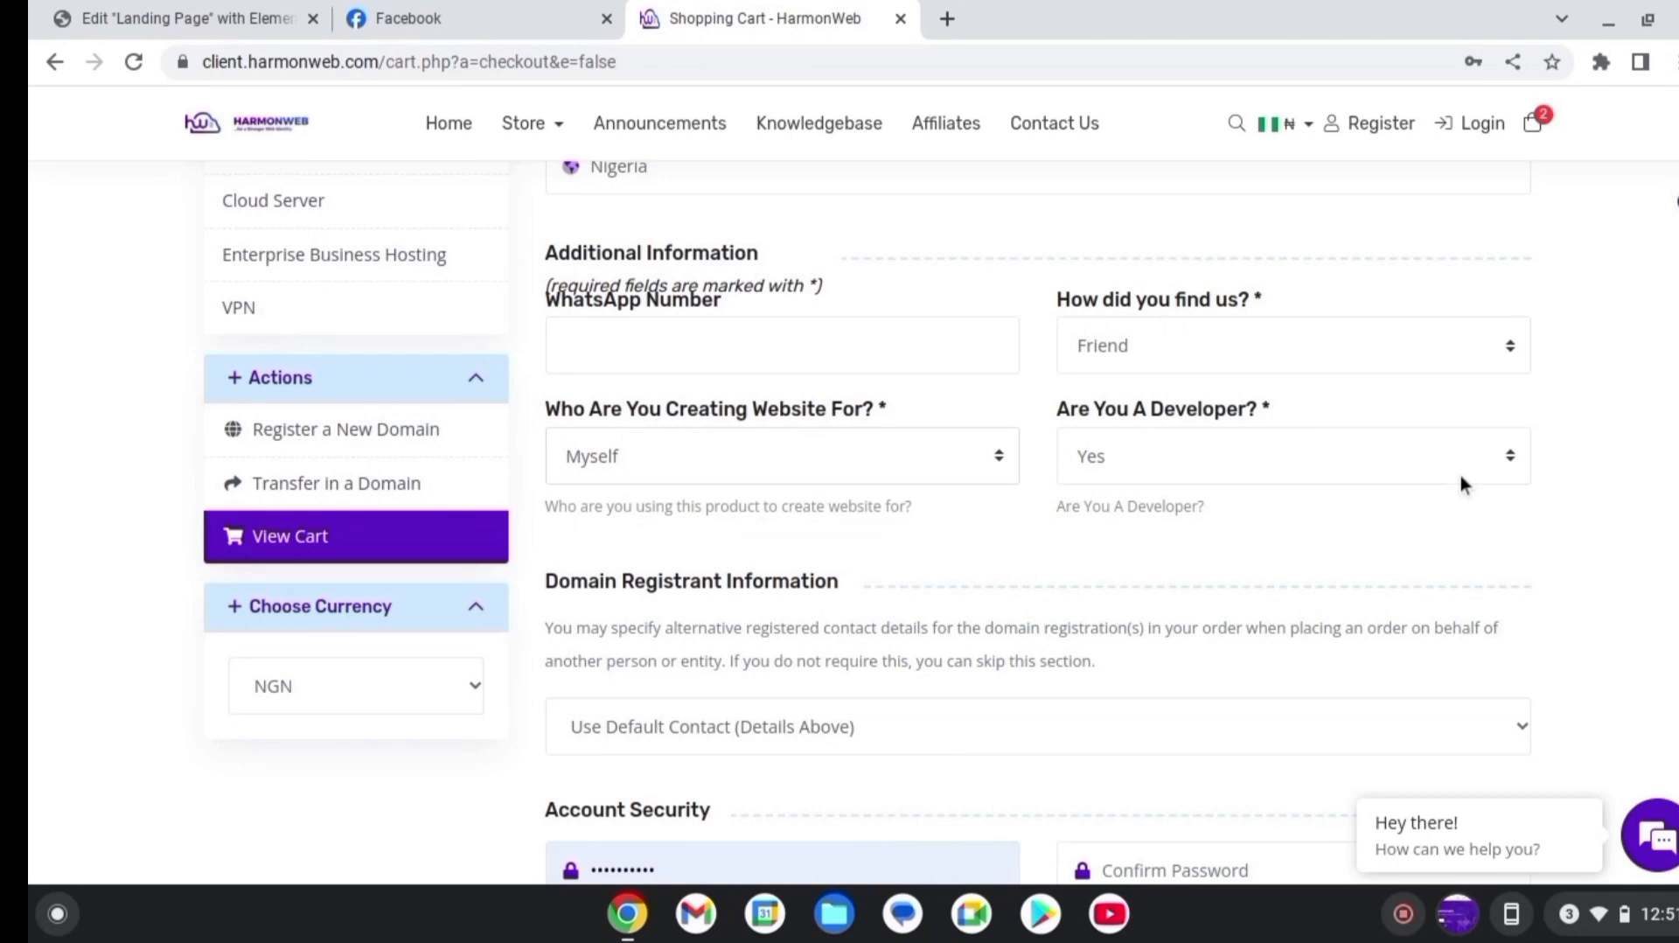
left_click(1417, 456)
left_click(1374, 506)
Clear the autofilled account password and dismiss the browser's password suggestions
scroll(870, 486, "down", 4)
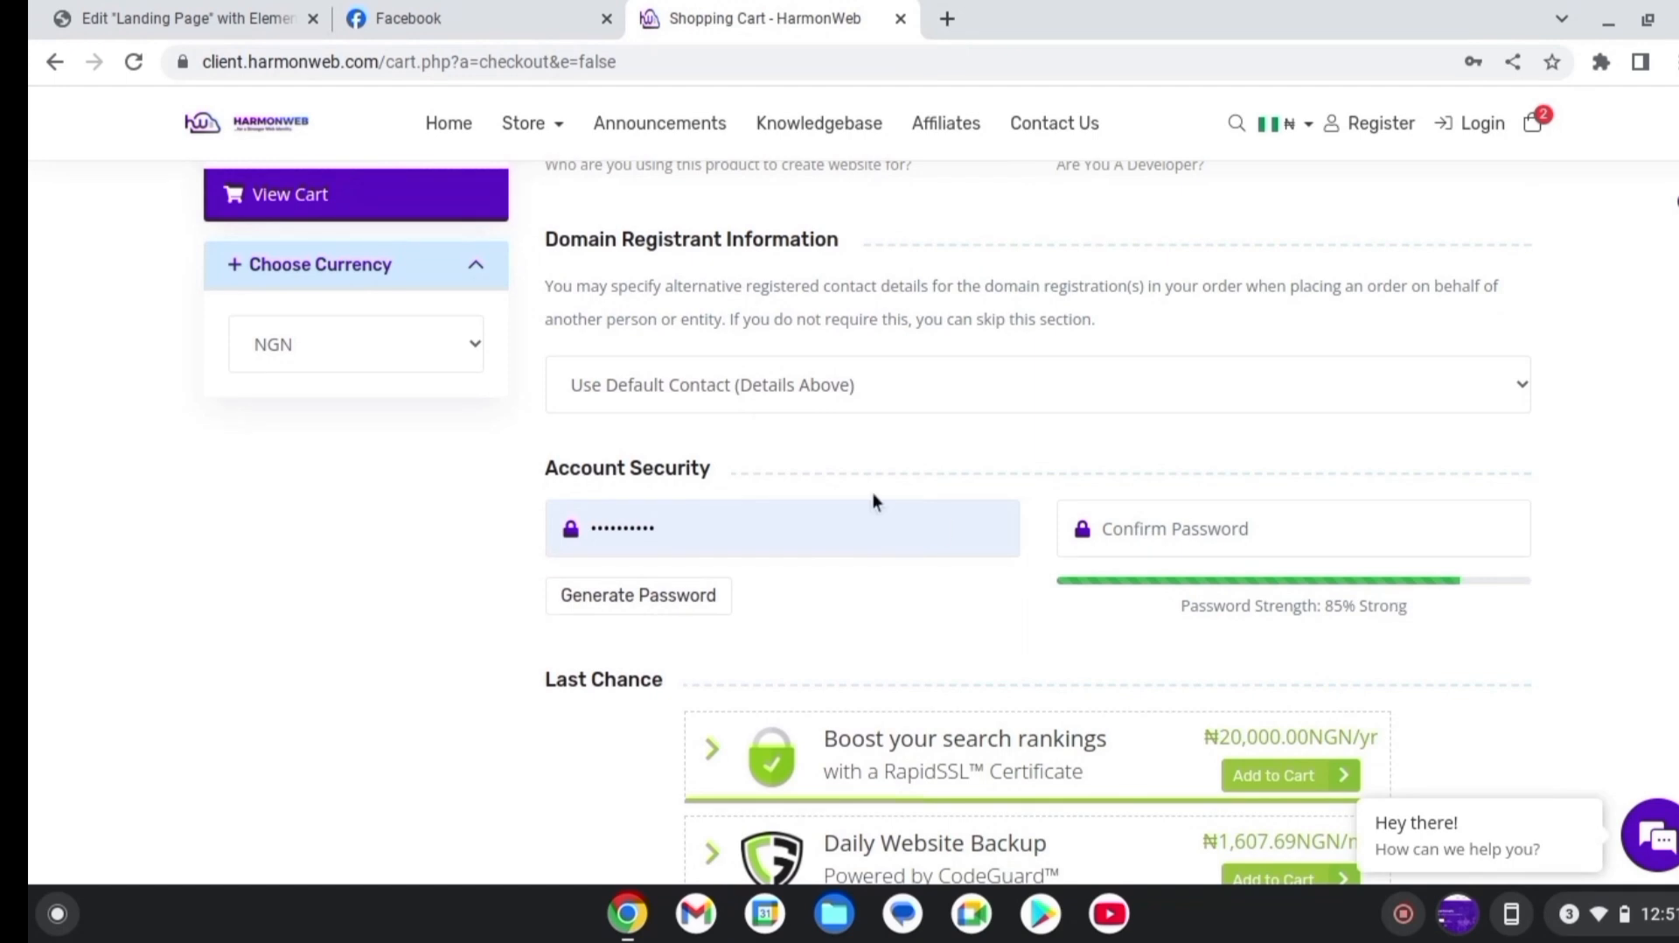
left_click(842, 521)
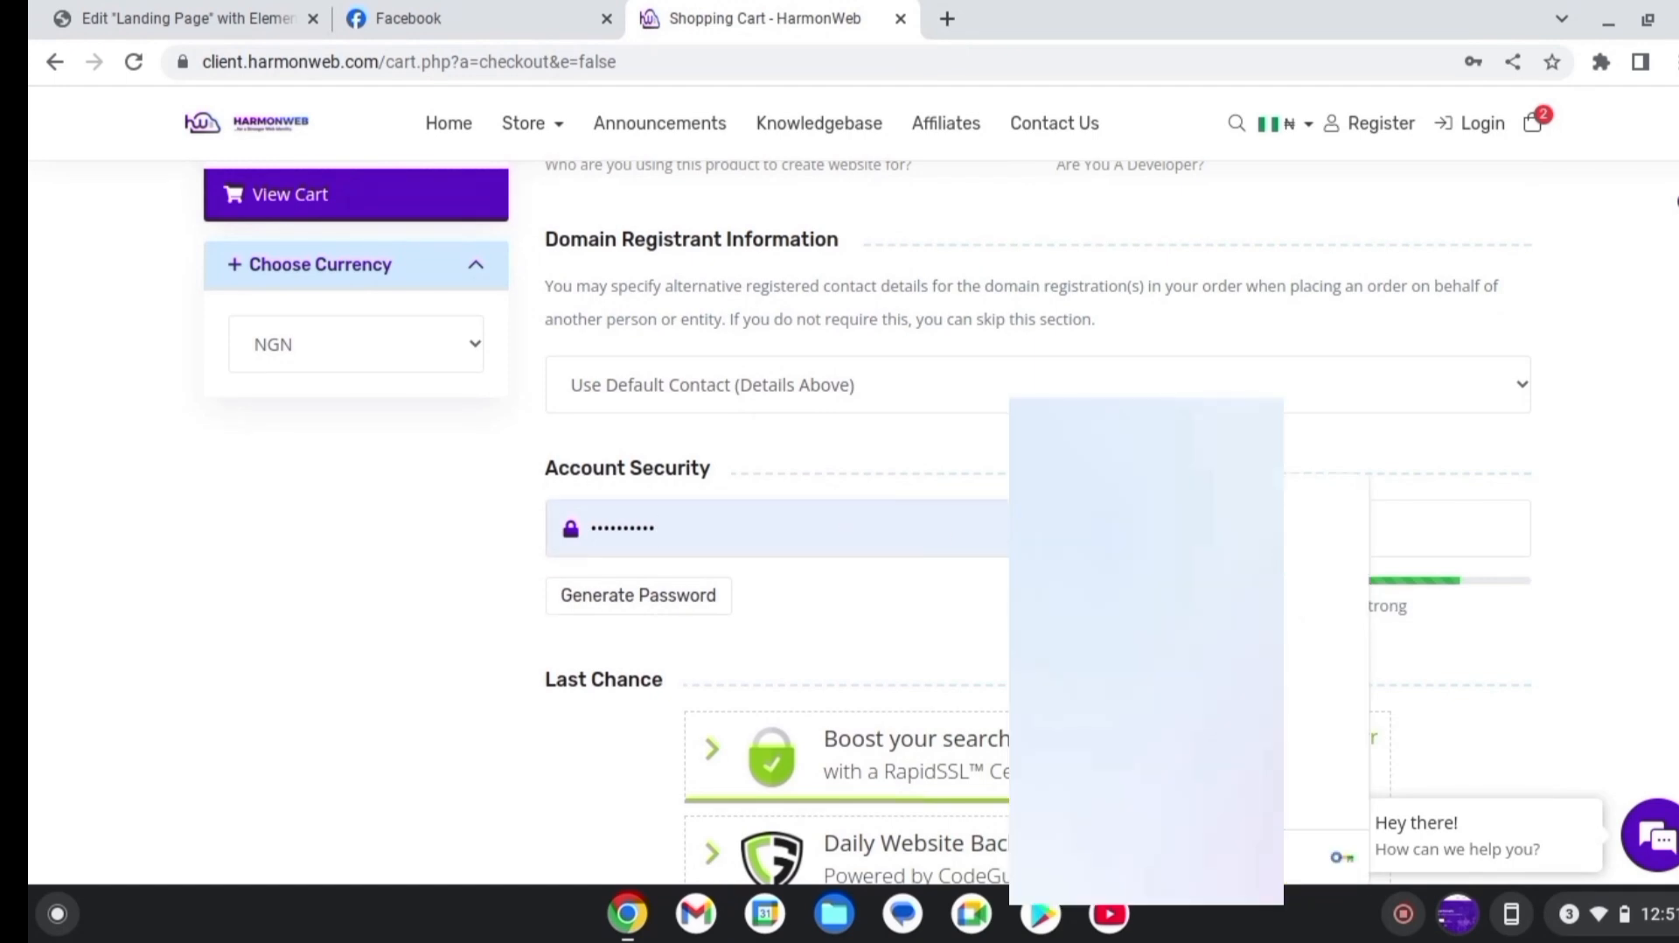
scroll(867, 520, "down", 2)
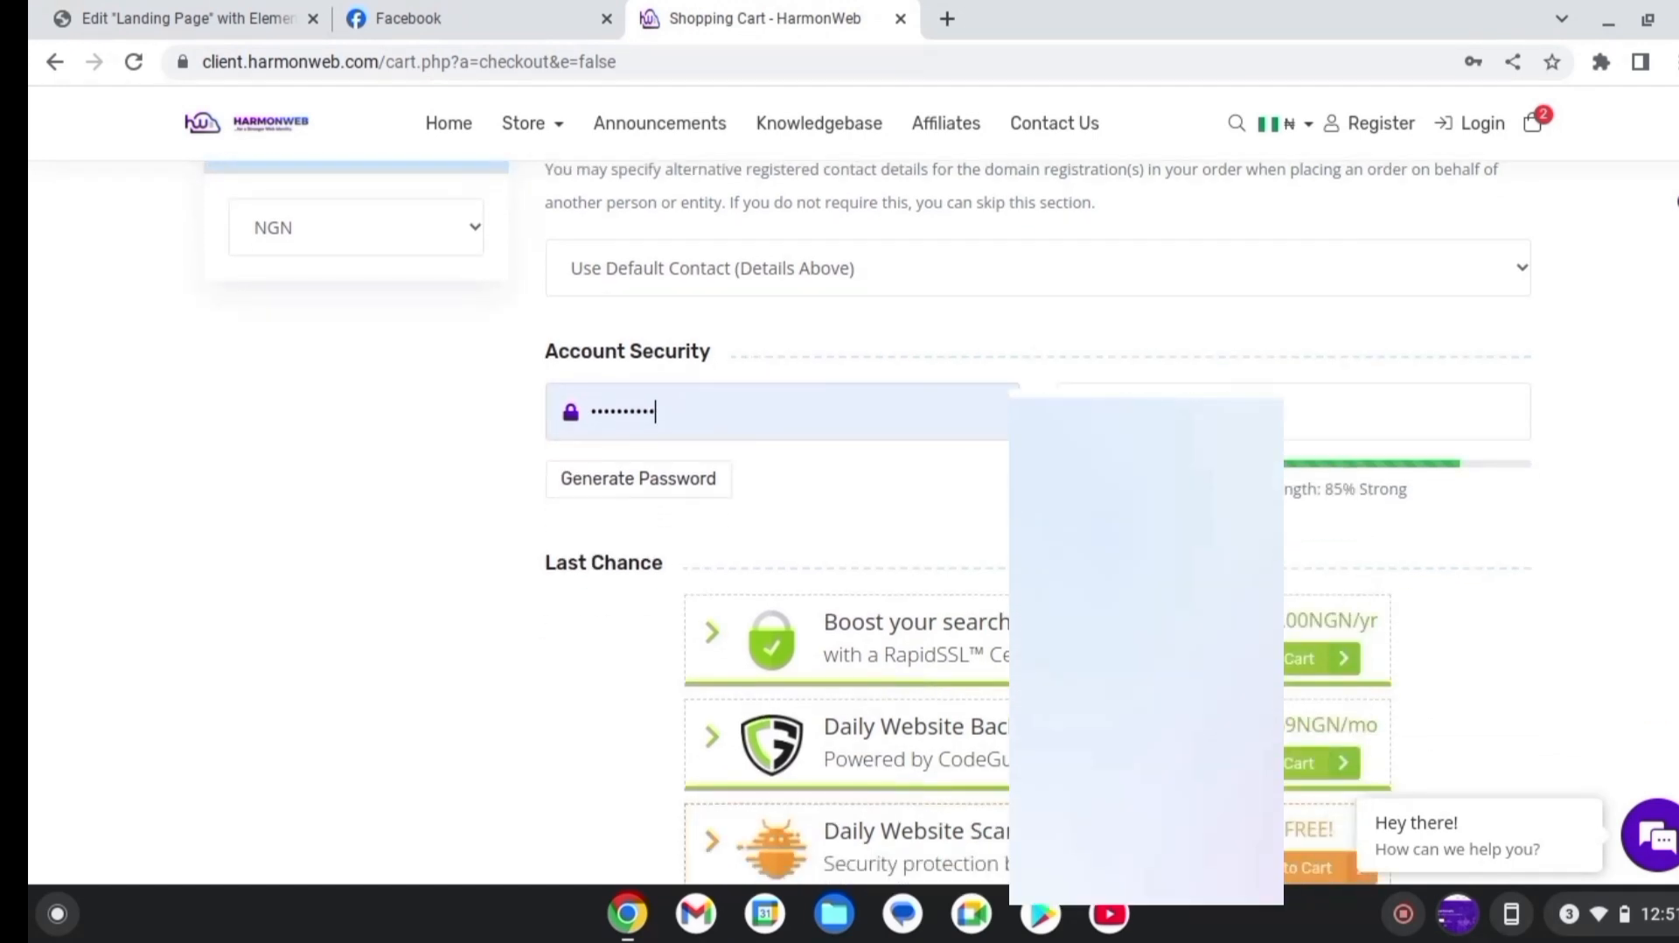
key("BackSpace")
key("BackSpace")
key("BackSpace")
key("BackSpace")
key("BackSpace")
key("BackSpace")
key("BackSpace")
key("BackSpace")
key("BackSpace")
key("BackSpace")
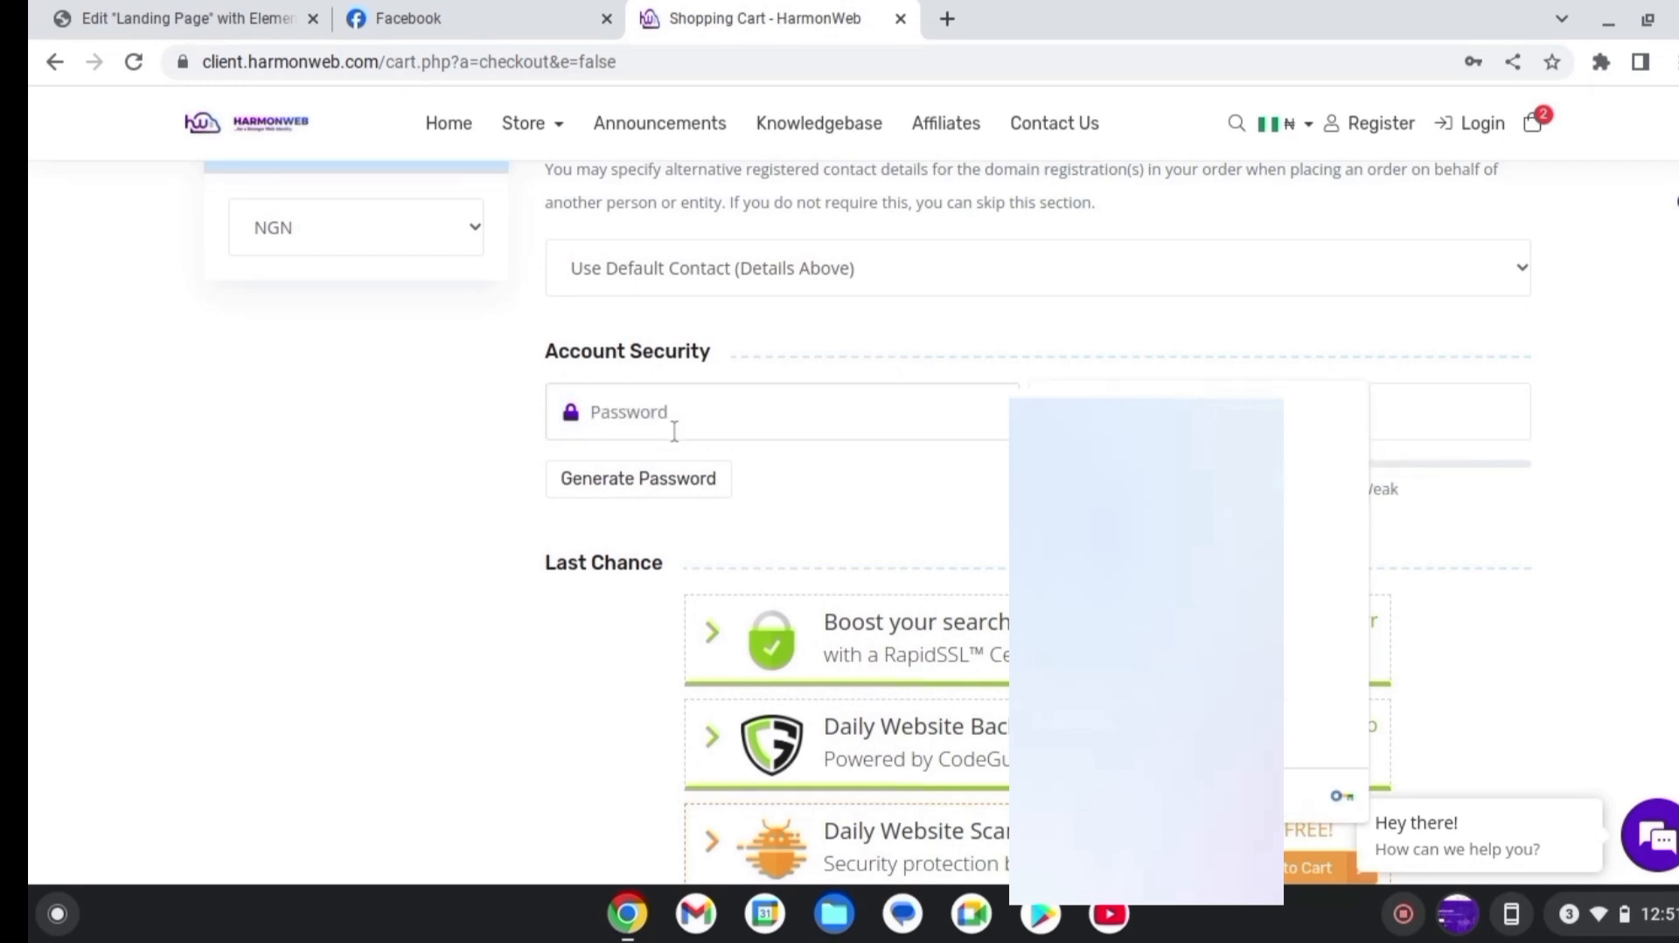
left_click(1590, 464)
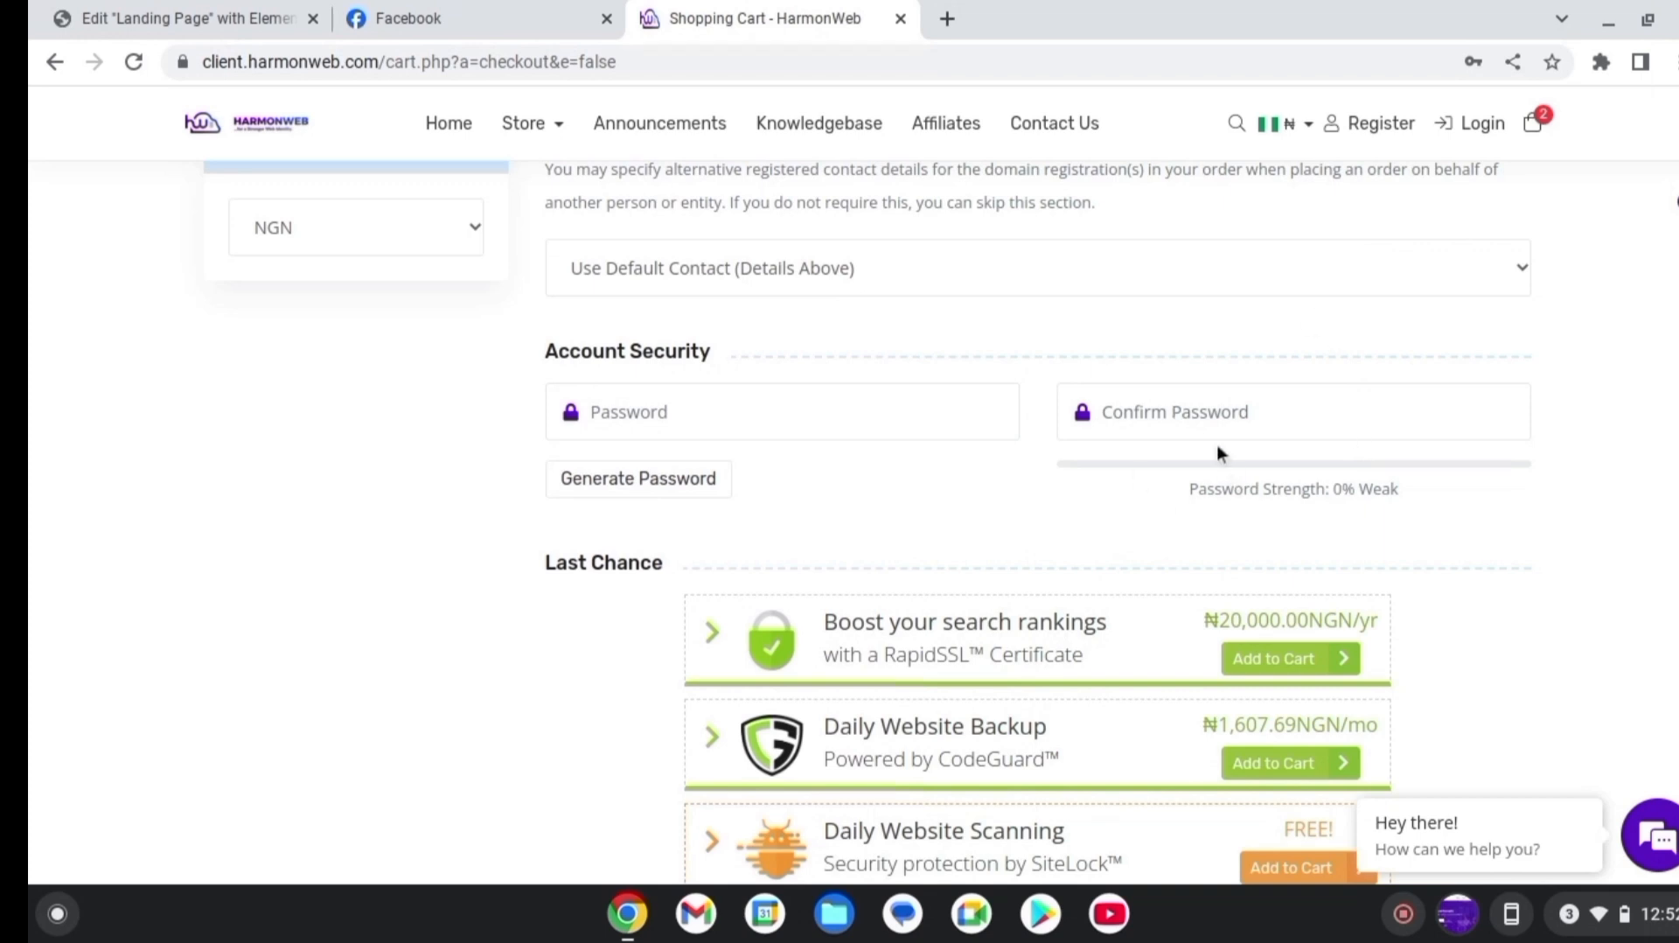
Tick the Terms of Service agreement and return to the top of the form
scroll(1038, 522, "down", 15)
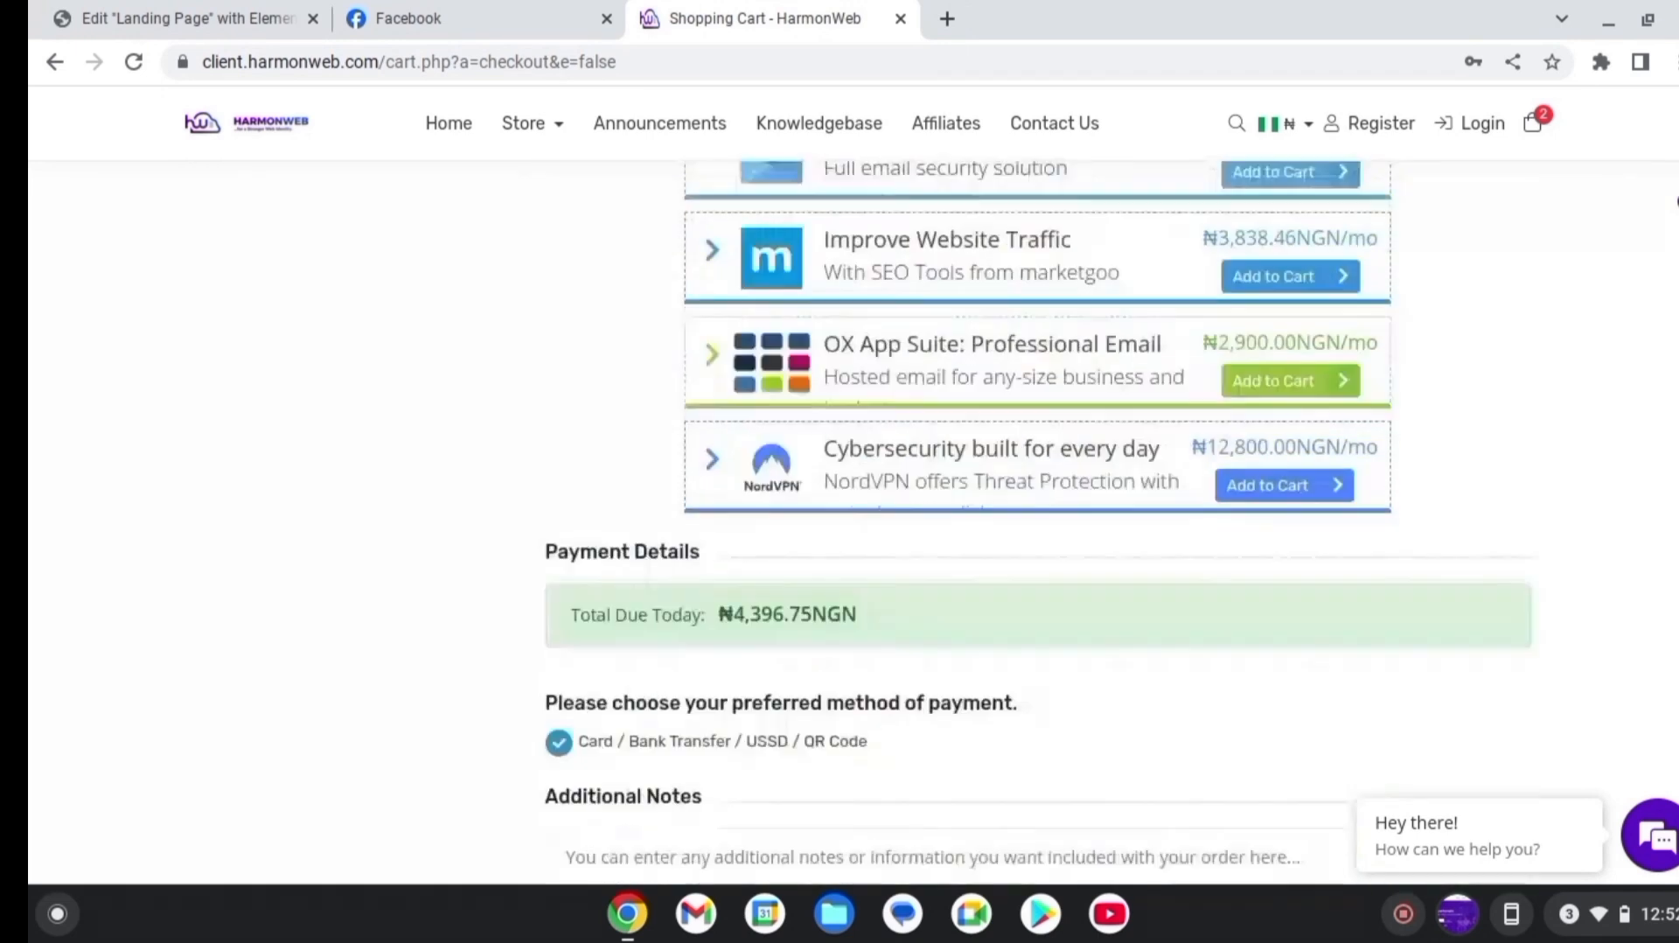
scroll(1038, 522, "up", 1)
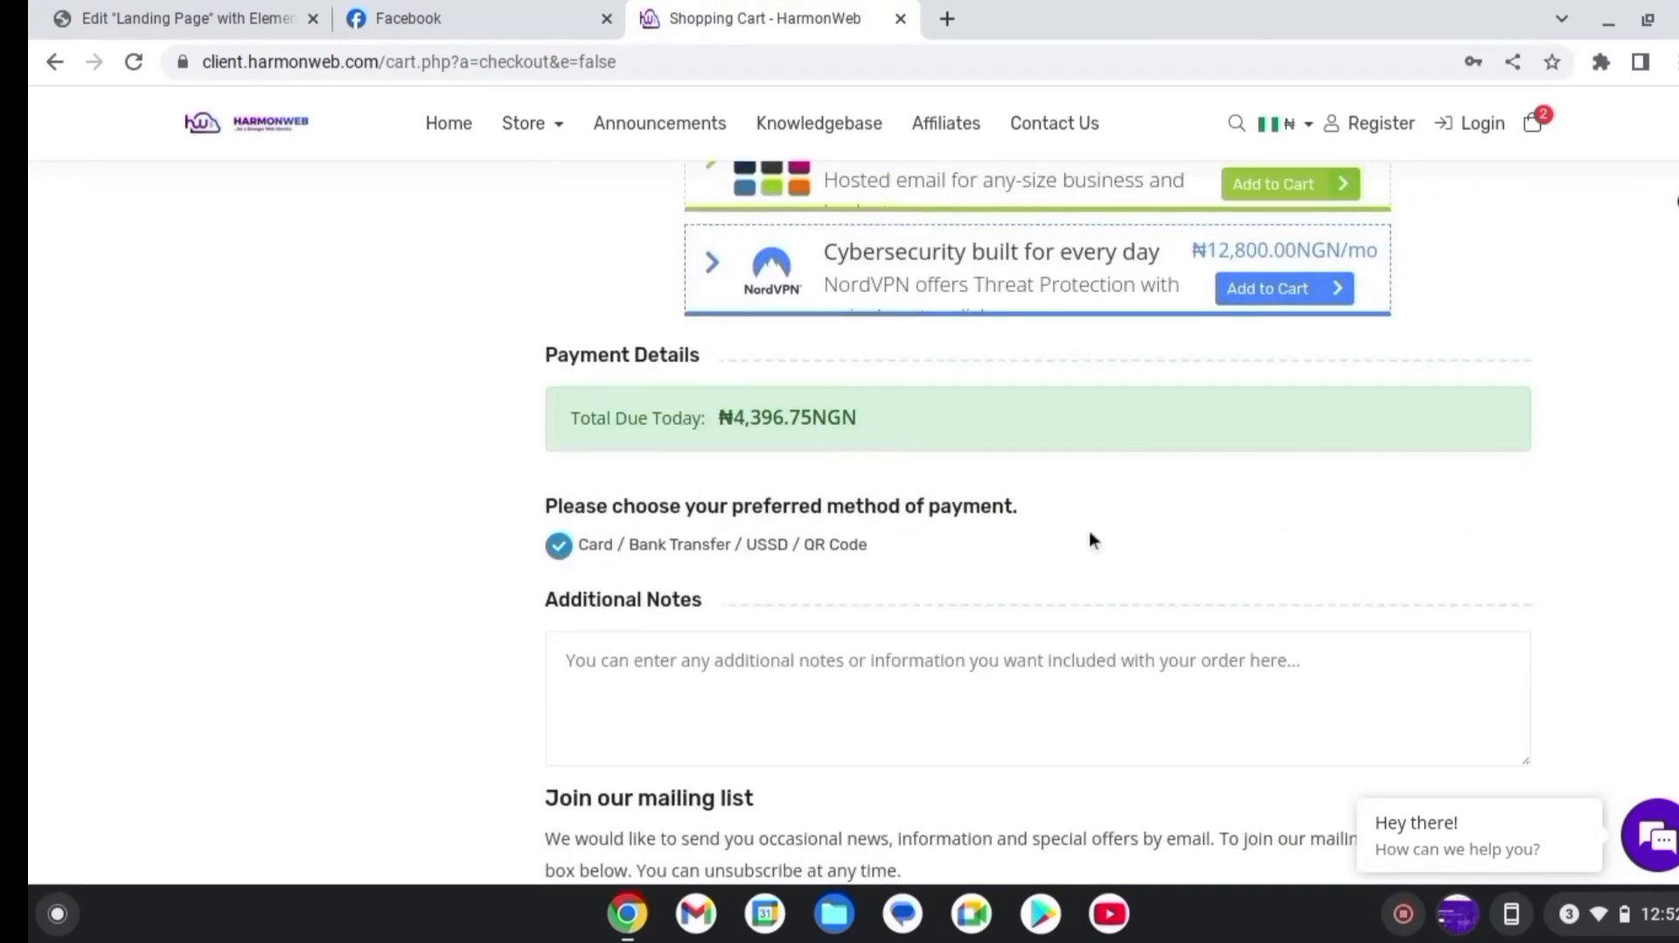
scroll(585, 284, "down", 8)
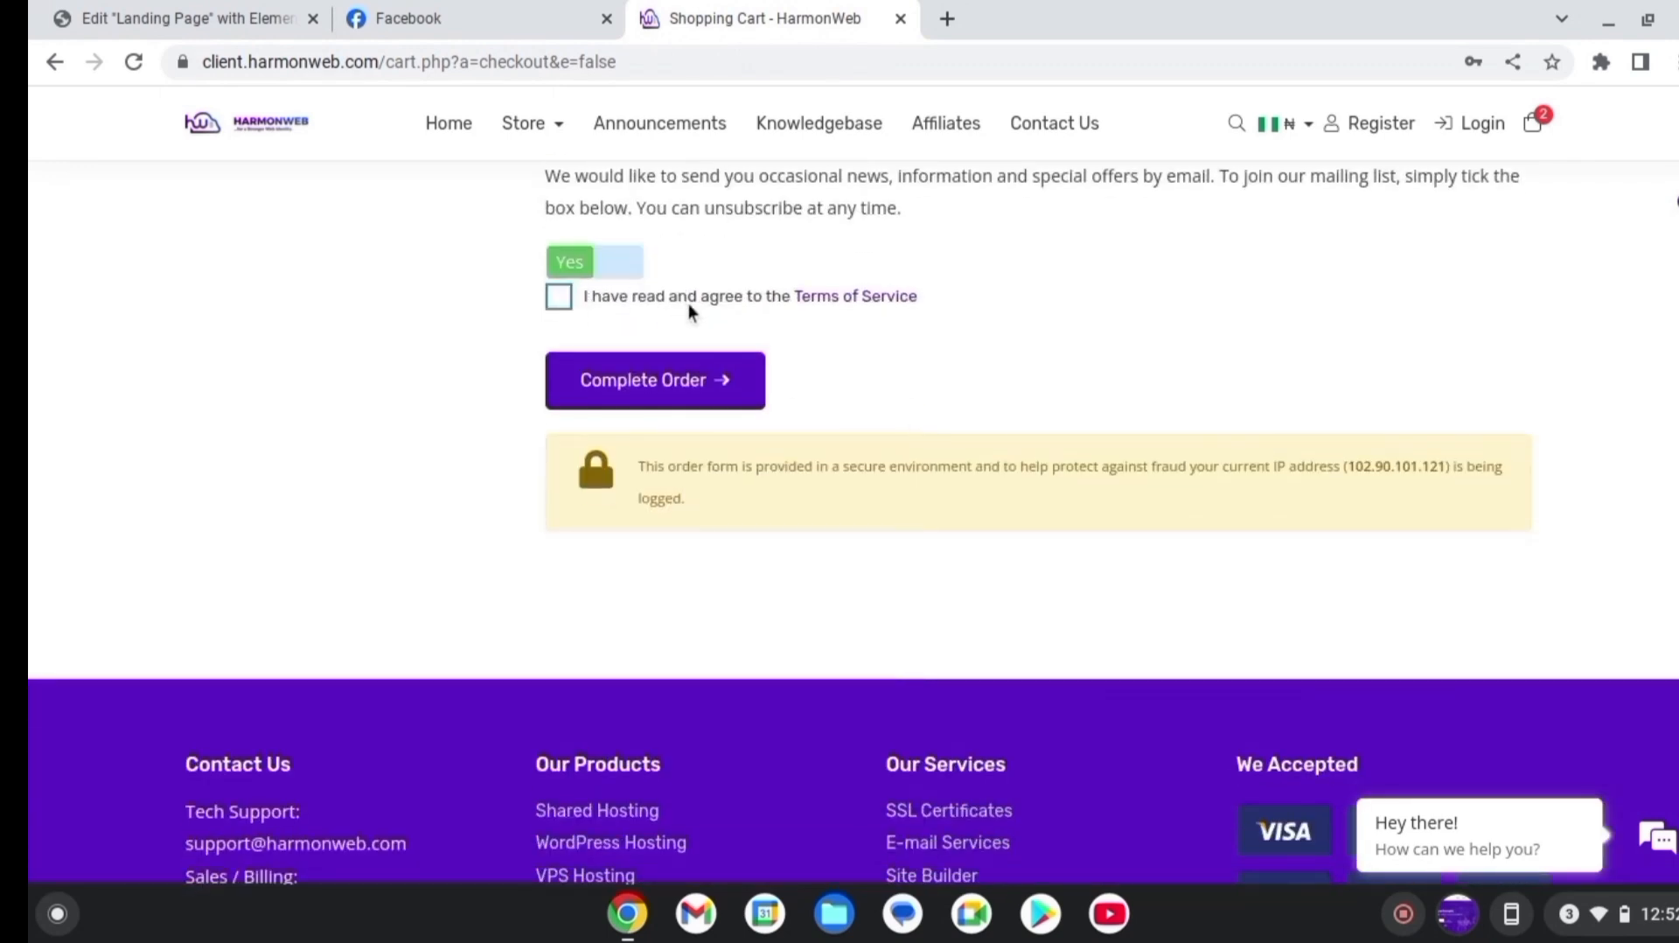
left_click(558, 296)
scroll(866, 525, "up", 15)
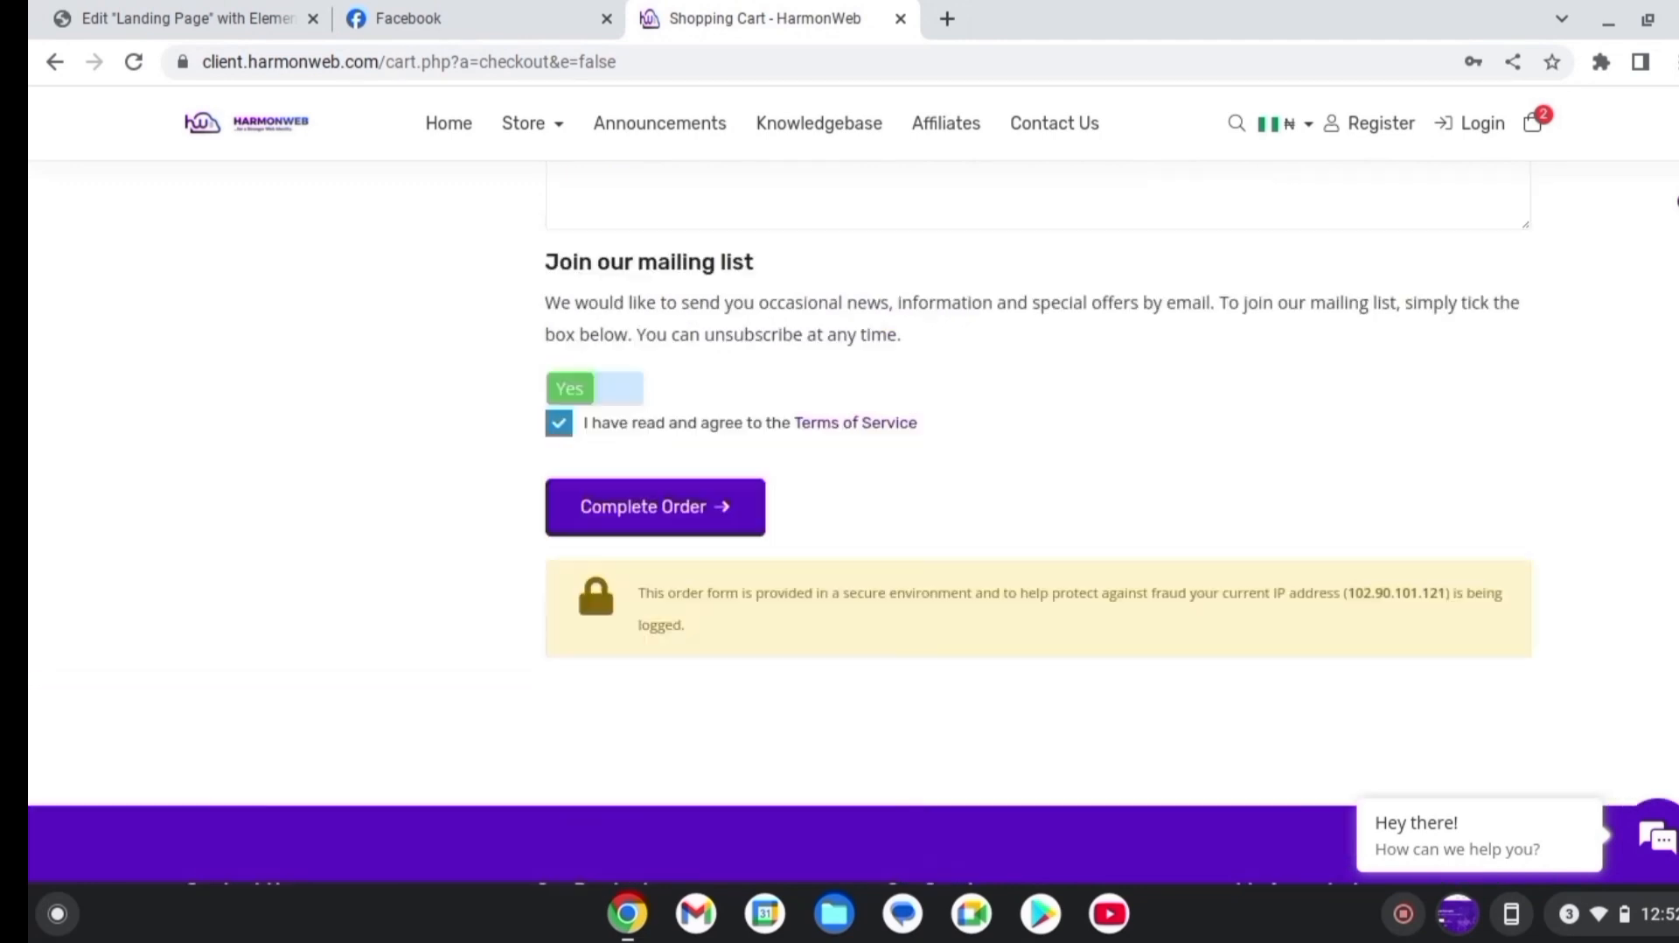
scroll(865, 525, "up", 5)
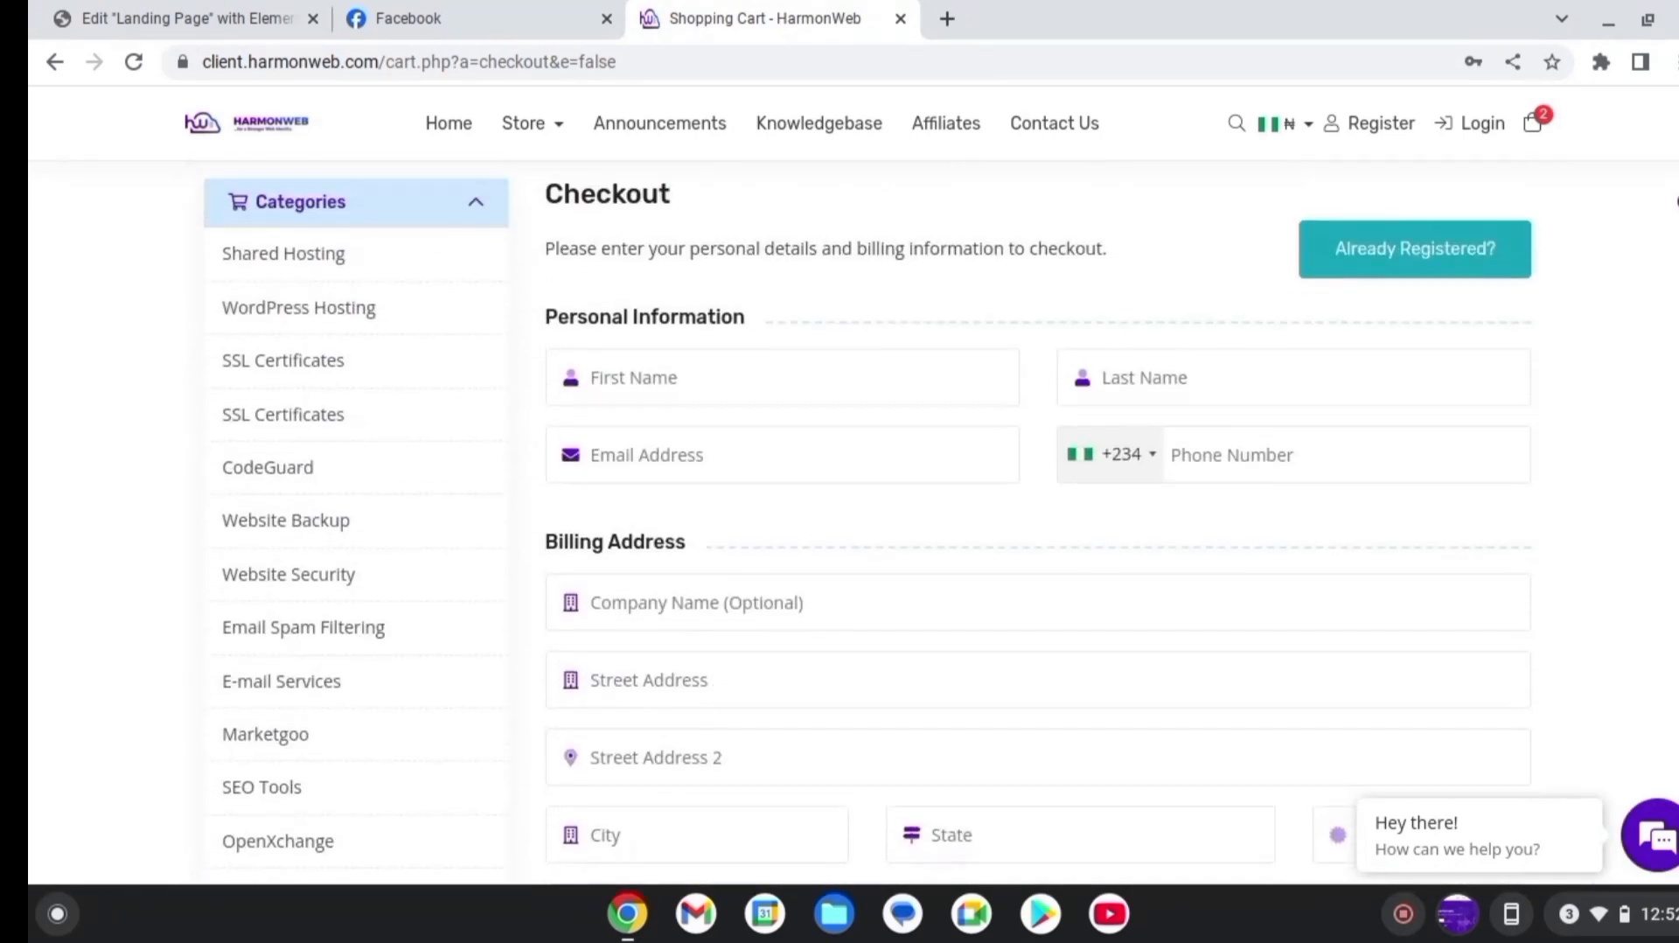
Switch to Existing Customer Login, enter the account email and password, and log in
left_click(1475, 504)
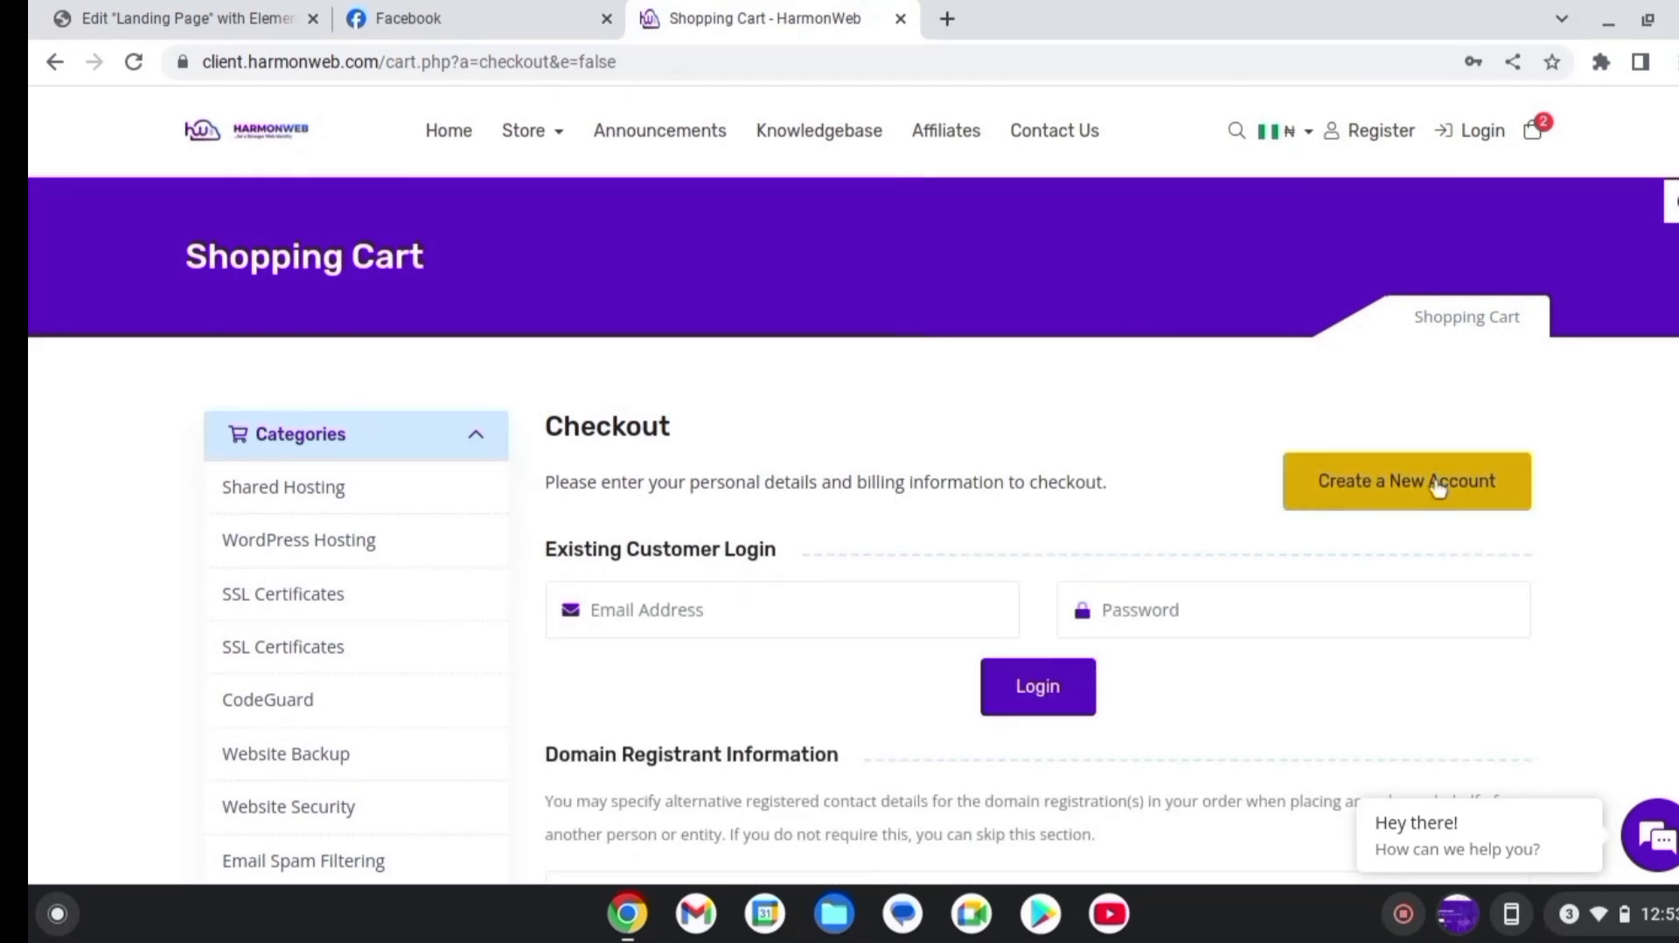
left_click(1439, 486)
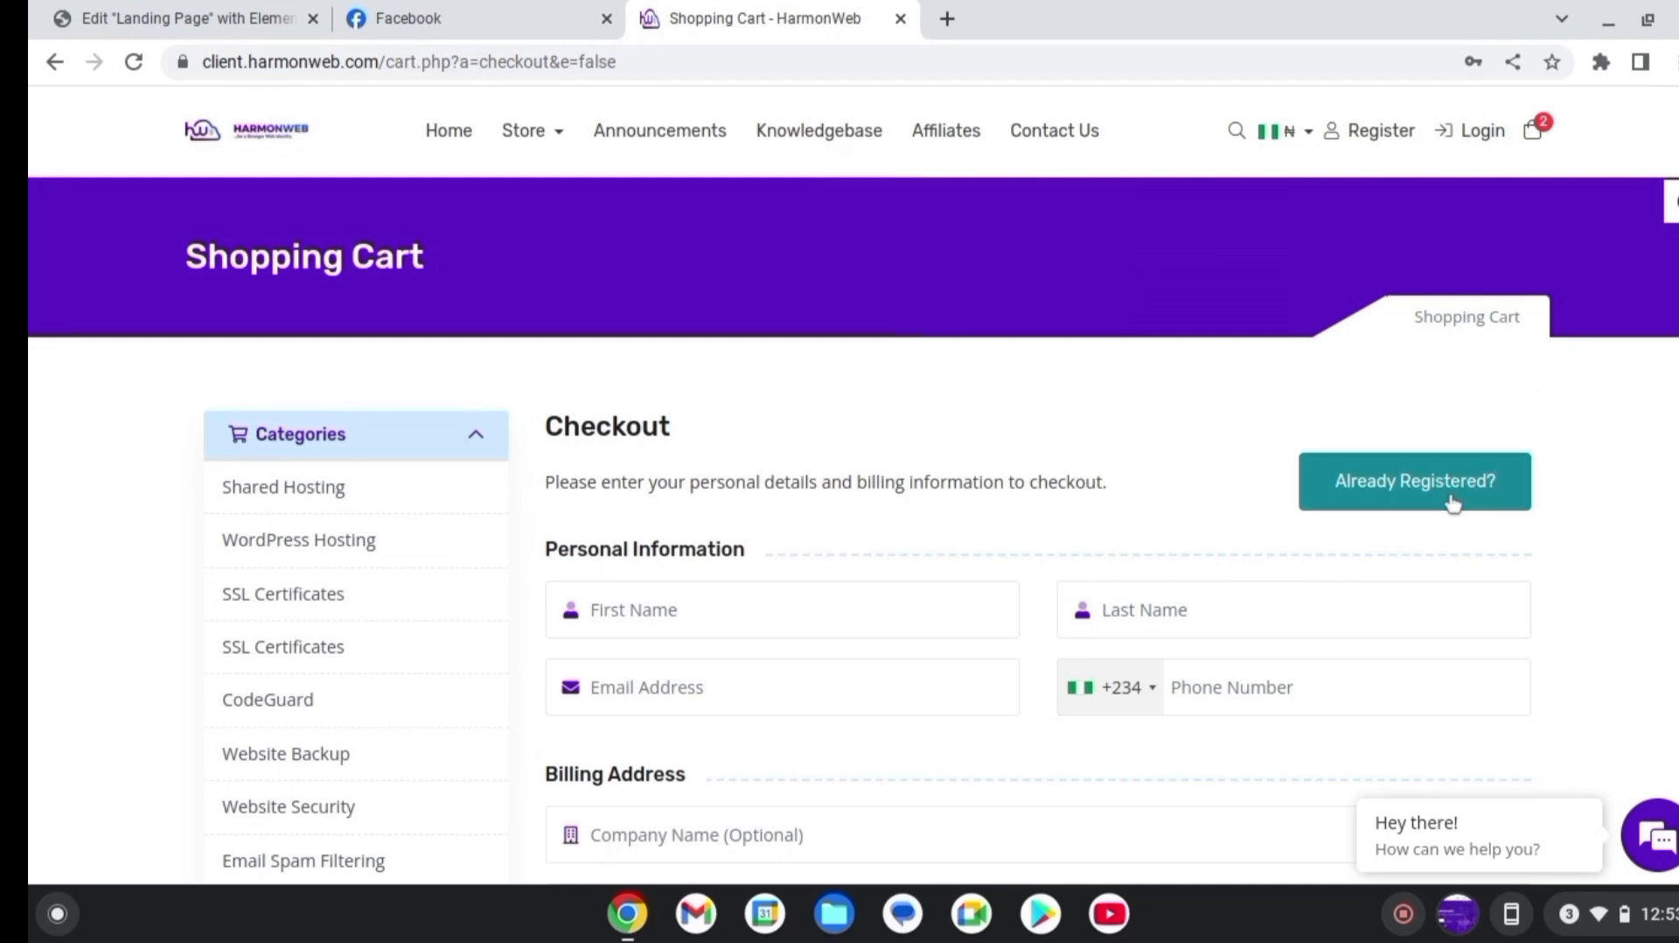
left_click(1452, 497)
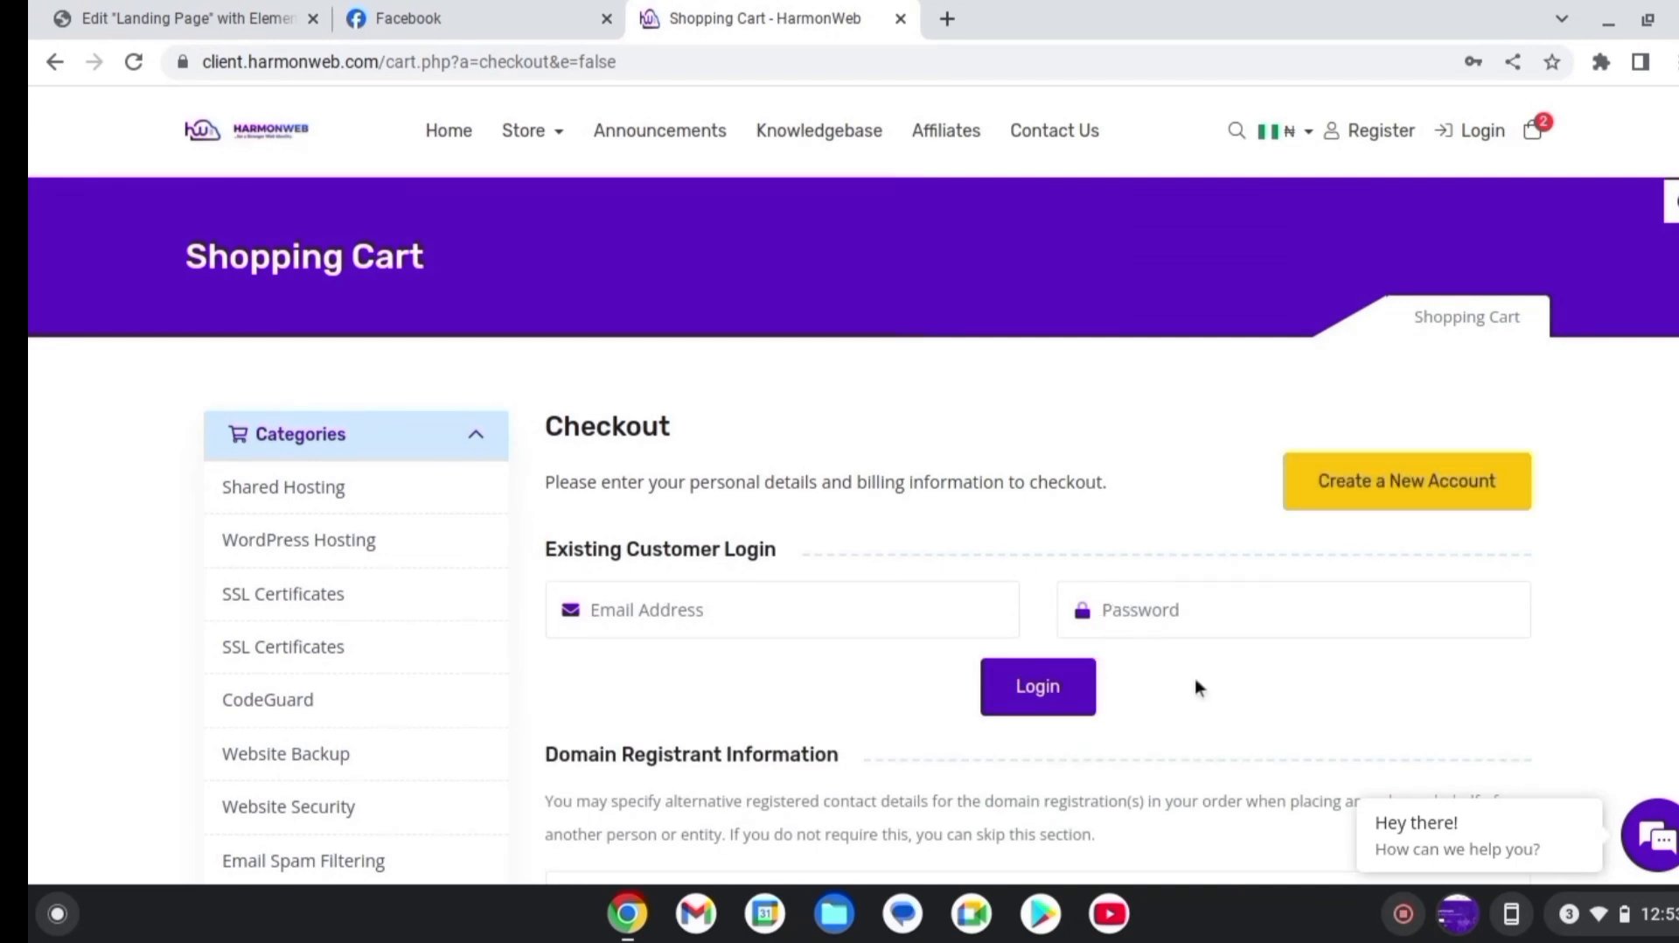
left_click(783, 615)
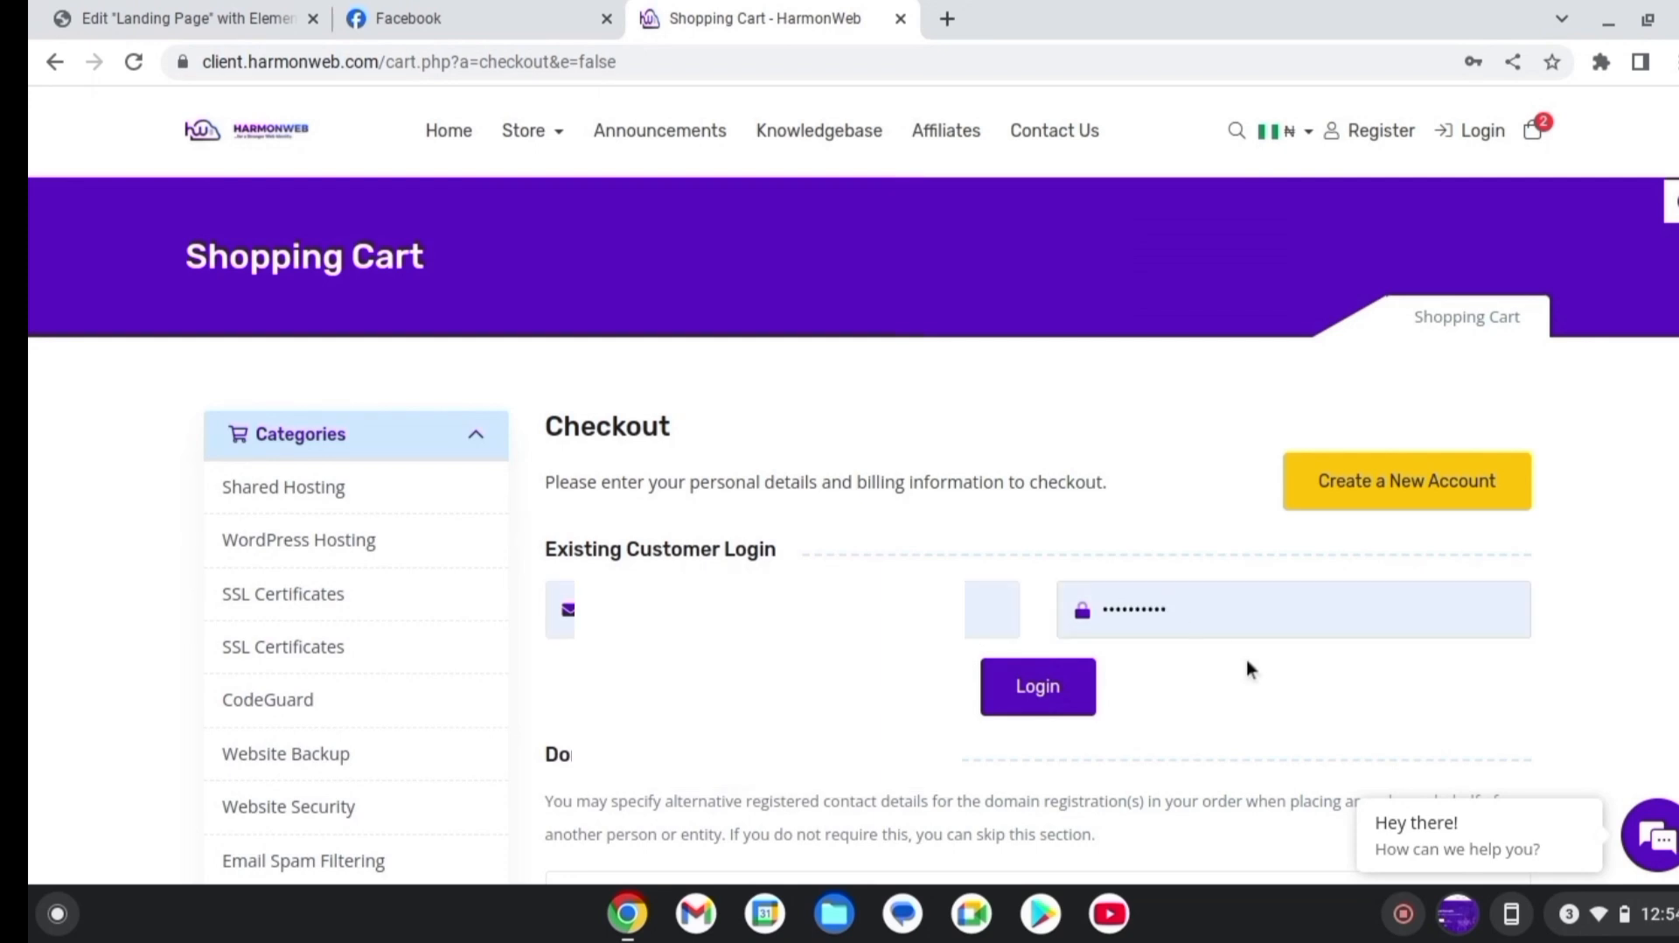
left_click(1039, 689)
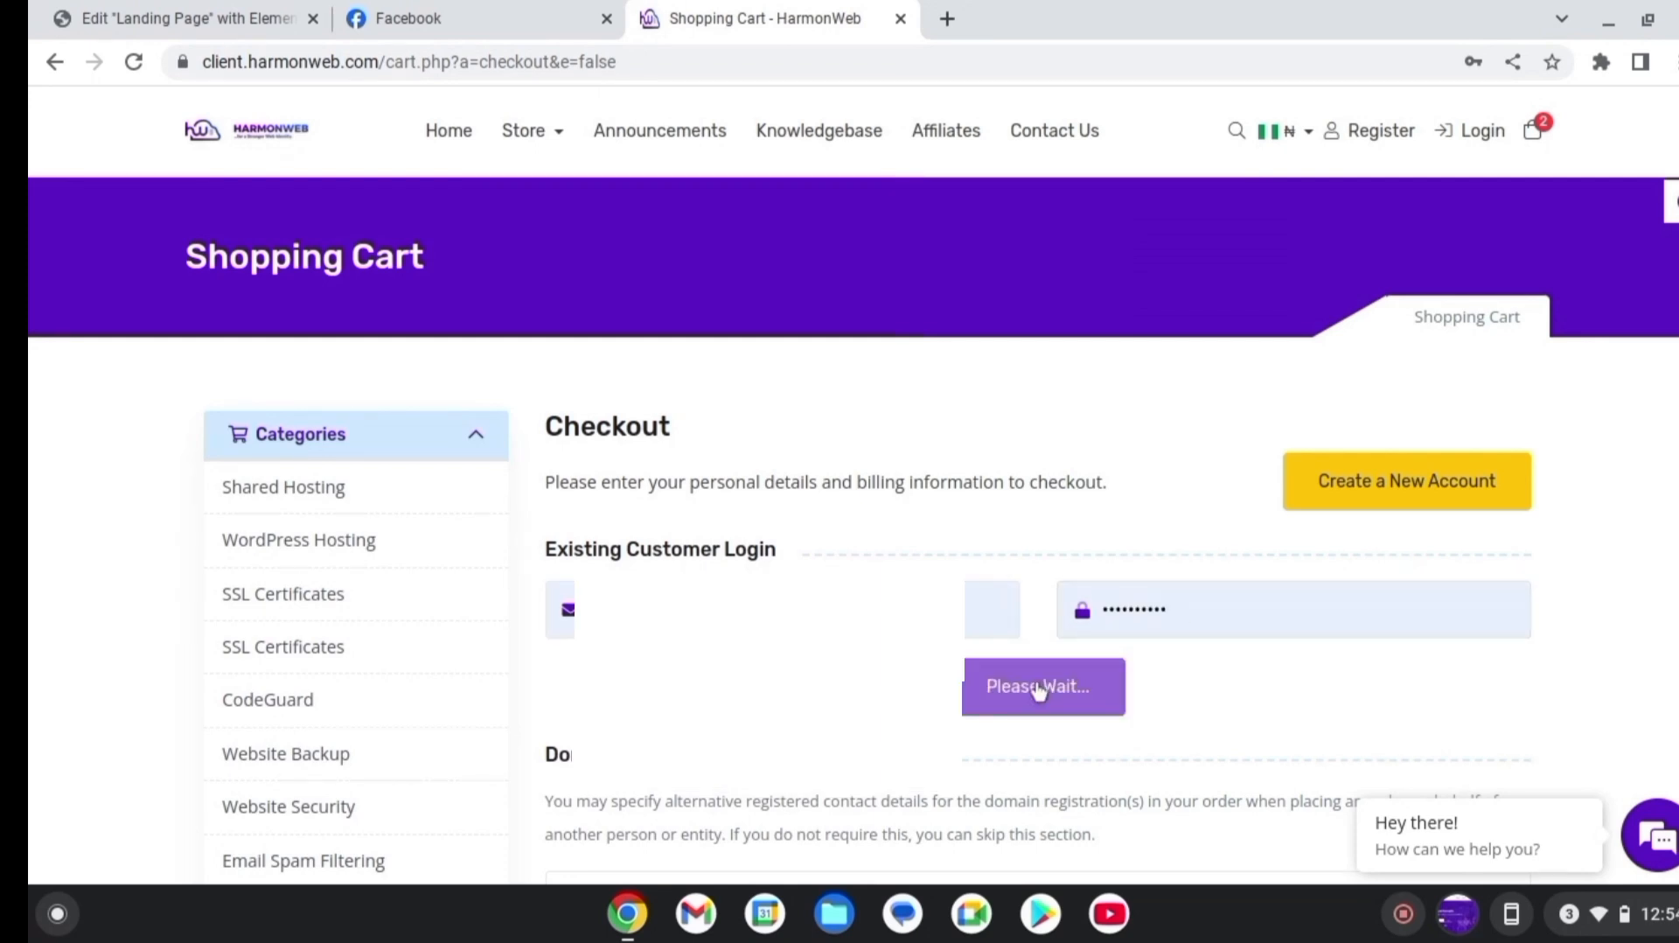
scroll(426, 388, "down", 15)
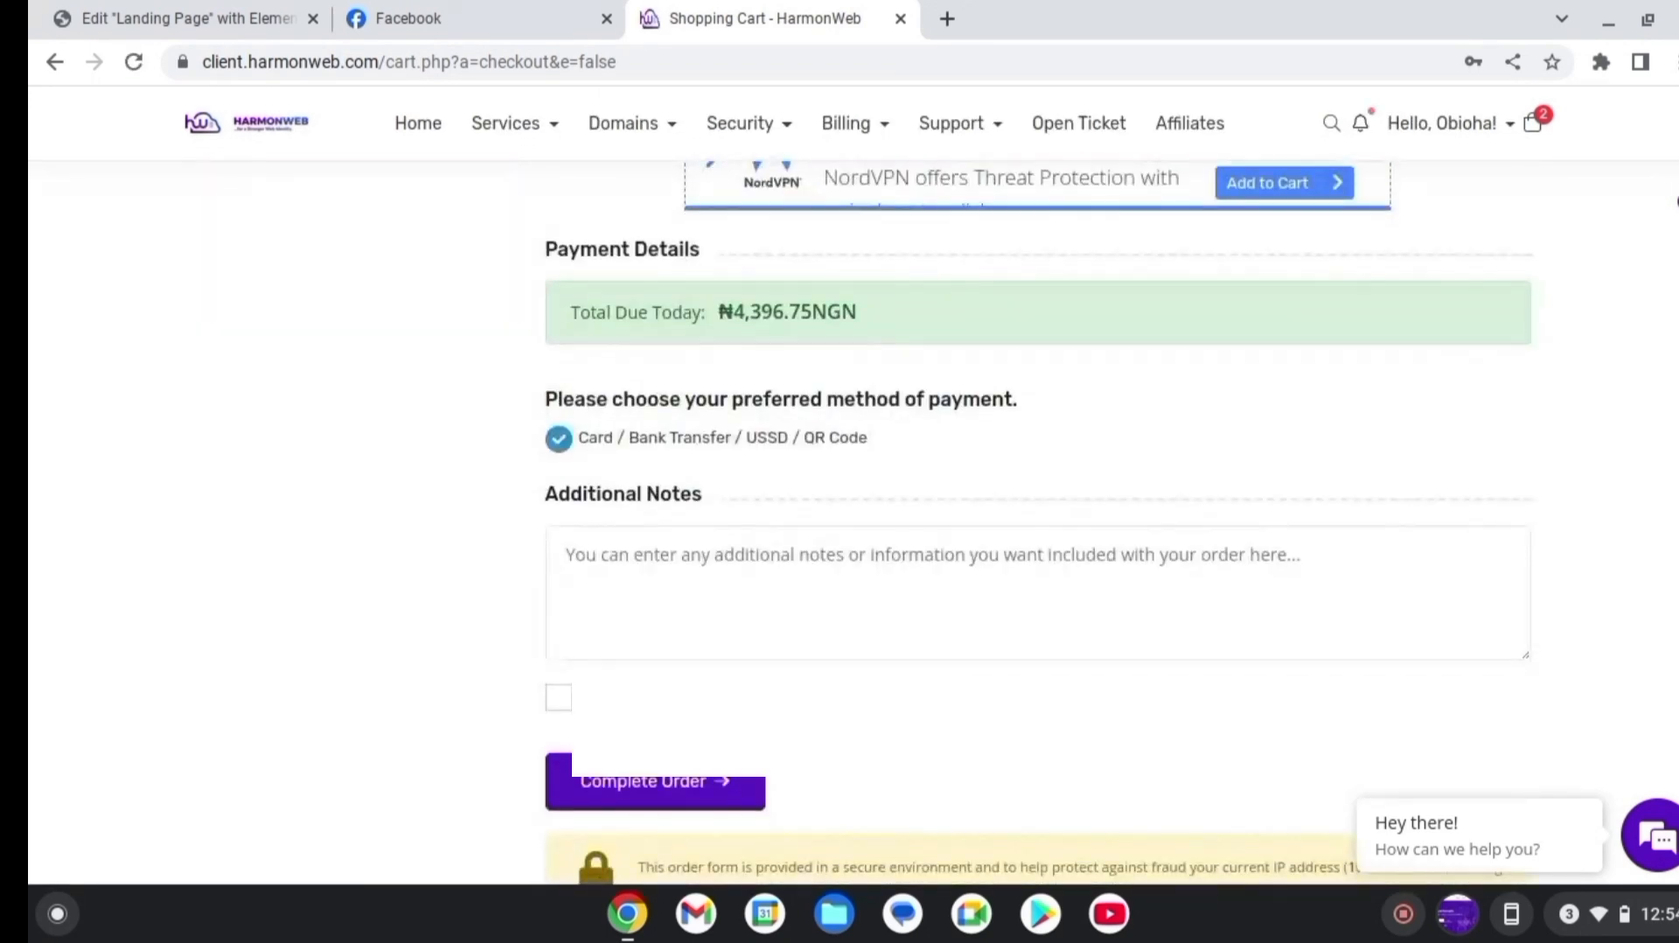
Accept the Terms of Service, complete the order, and pay for it
left_click(561, 375)
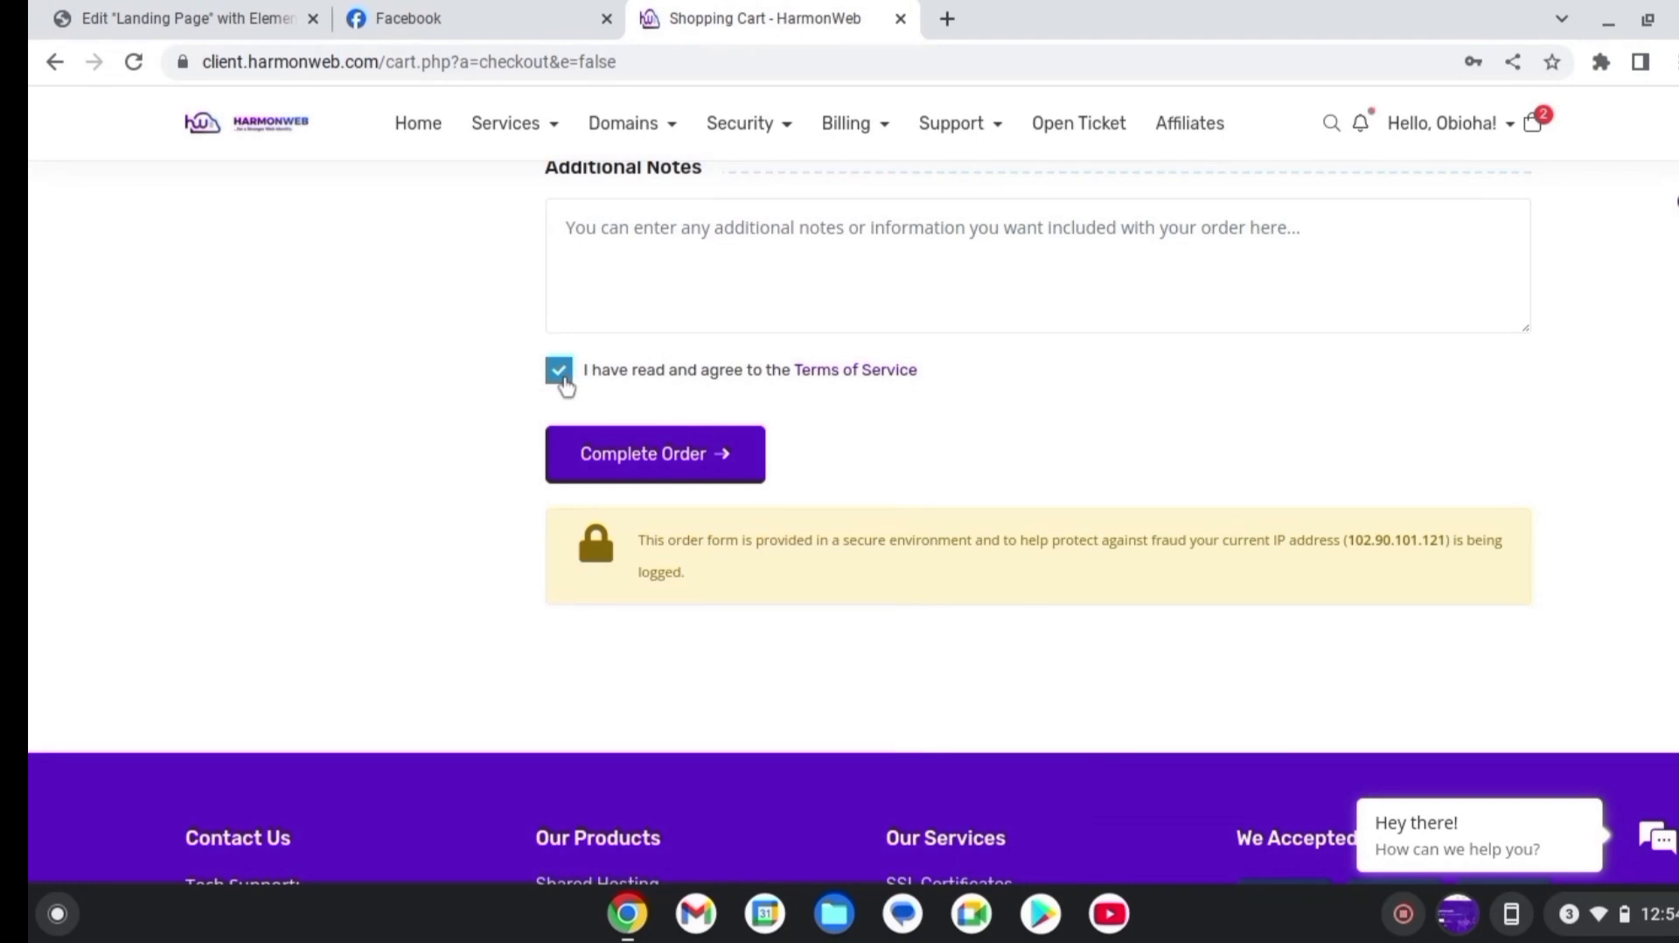
left_click(703, 465)
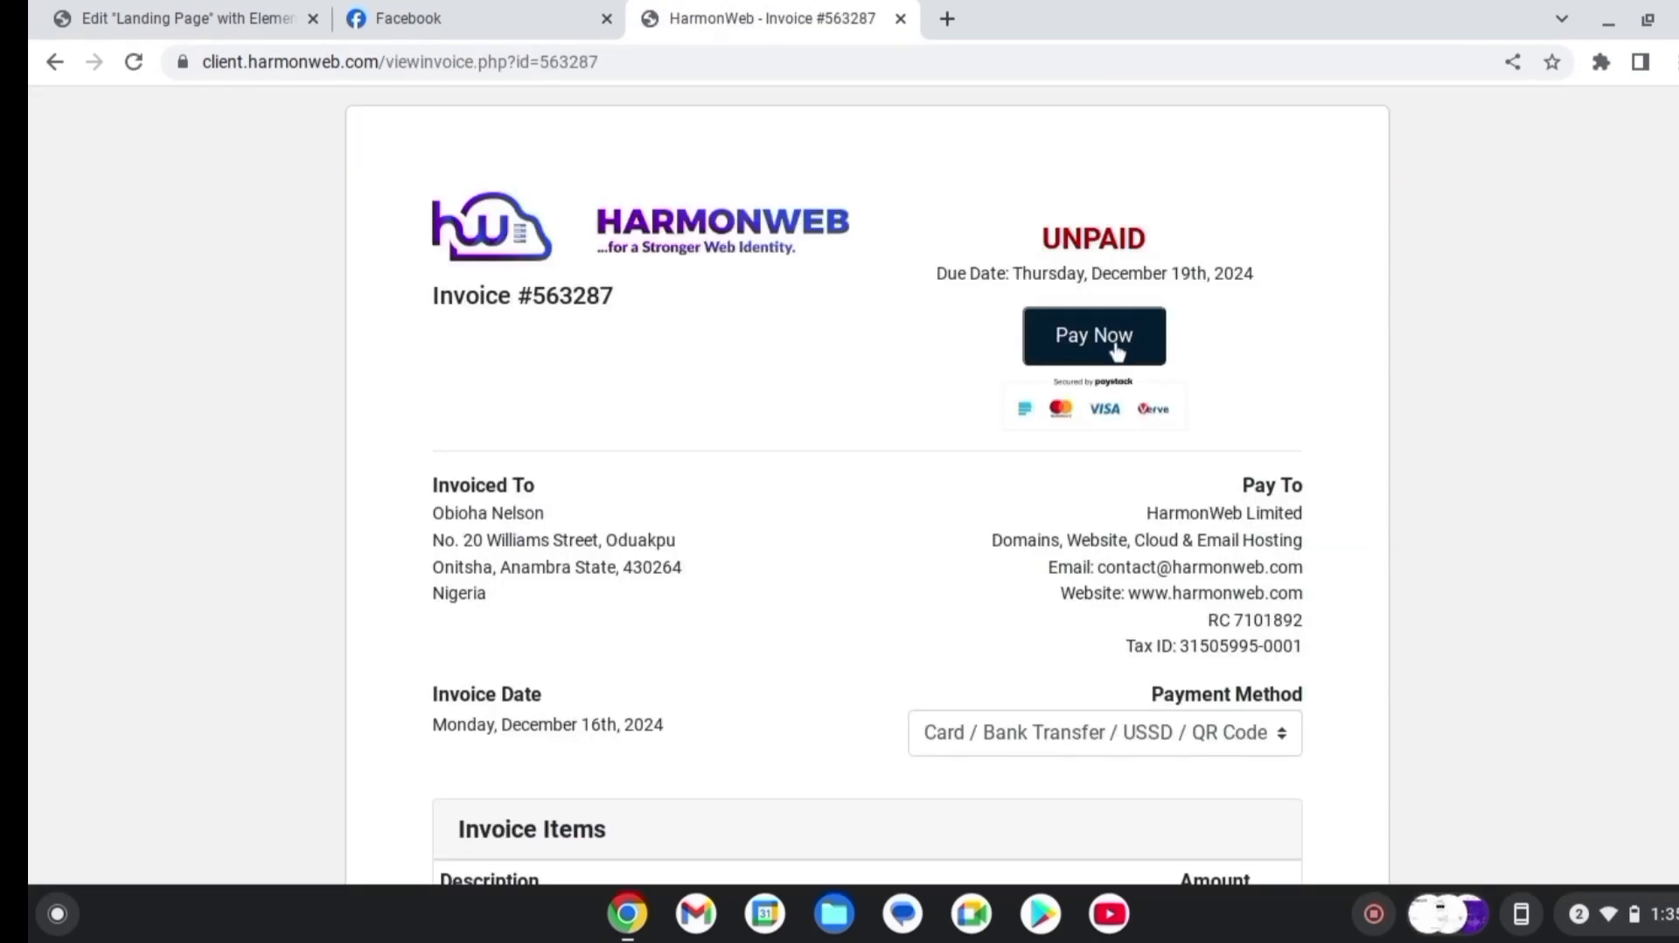
left_click(1117, 350)
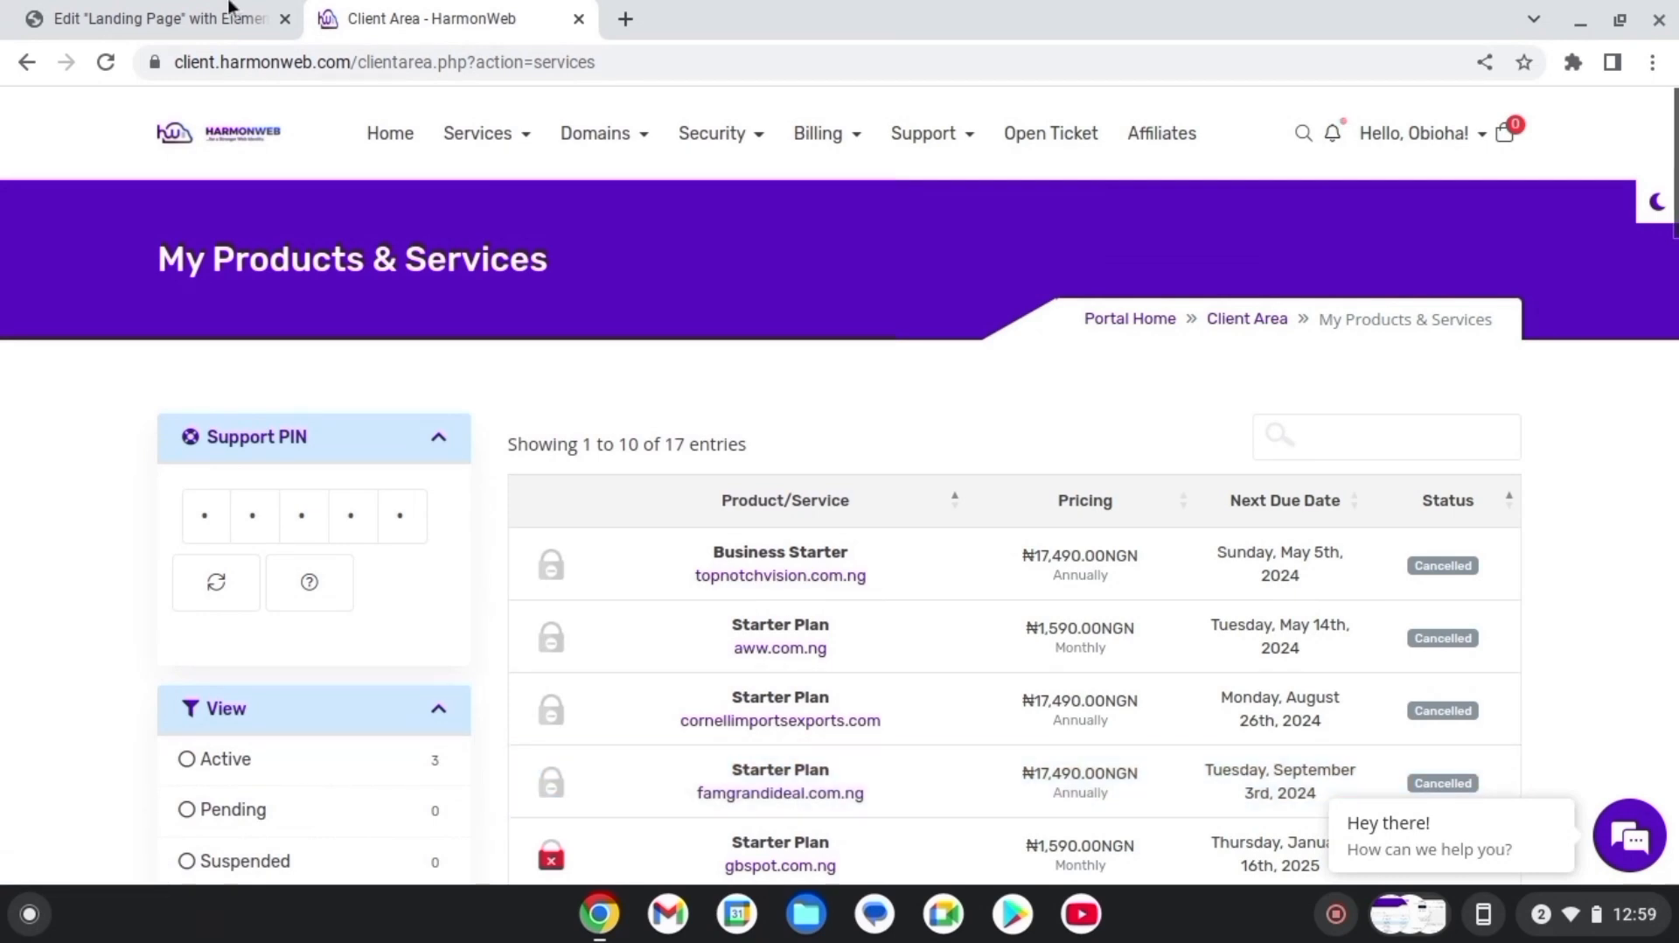
From Services > My Services, open the gbspot.com.ng Starter Plan and launch its cPanel
left_click(519, 140)
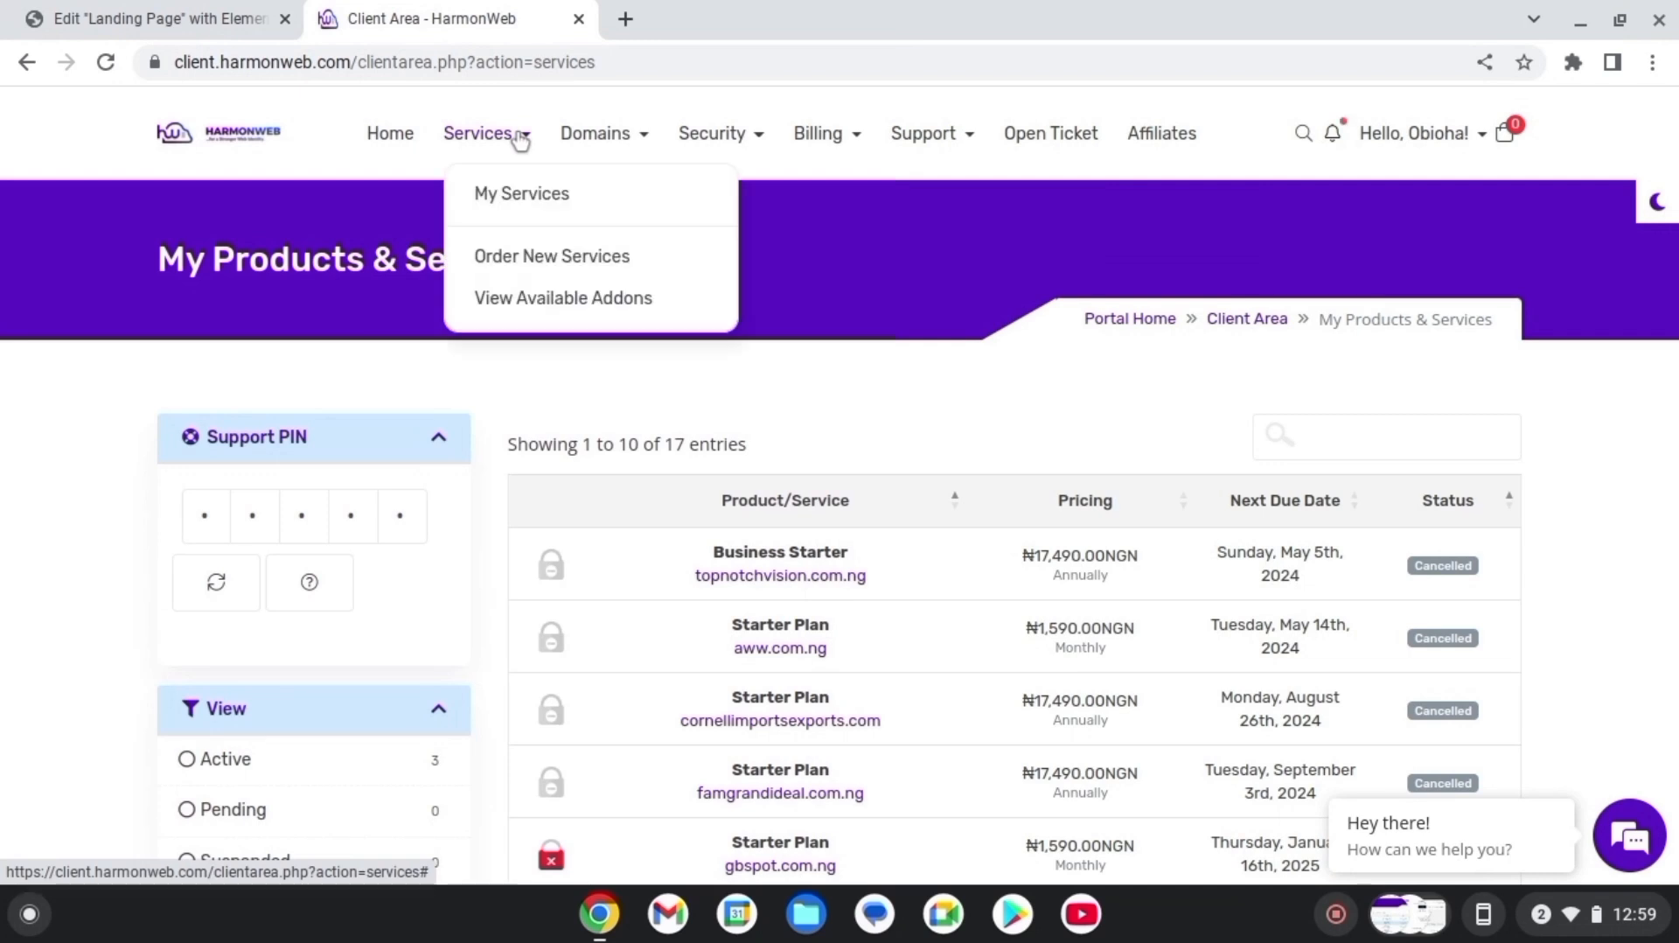
left_click(513, 197)
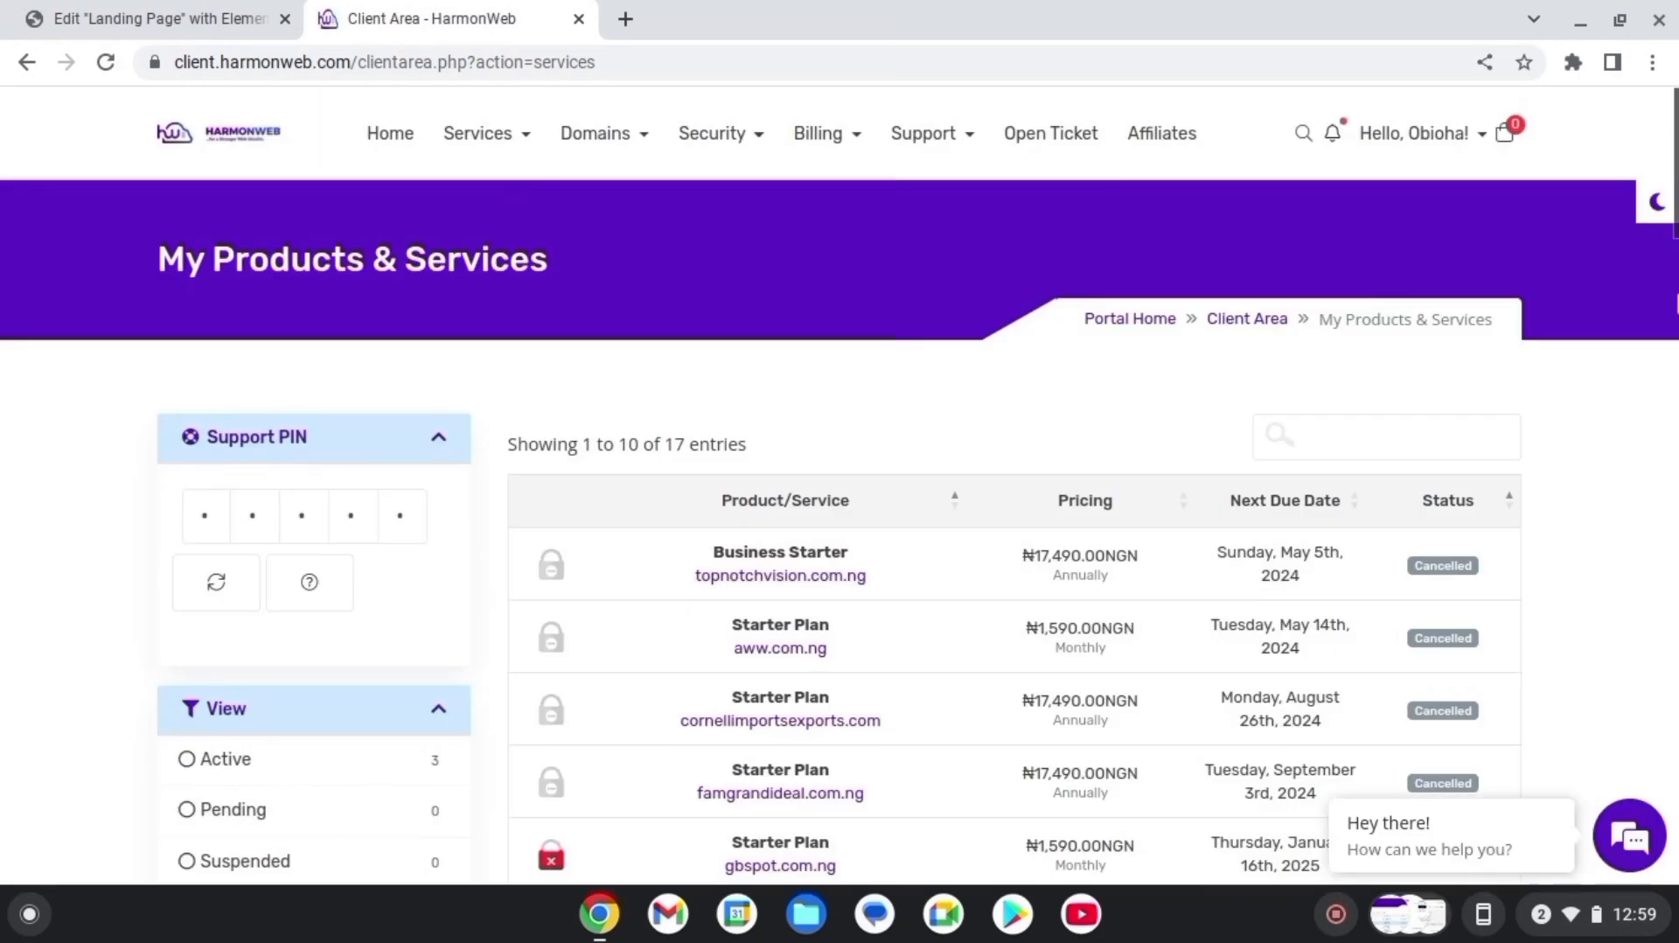
scroll(412, 504, "down", 5)
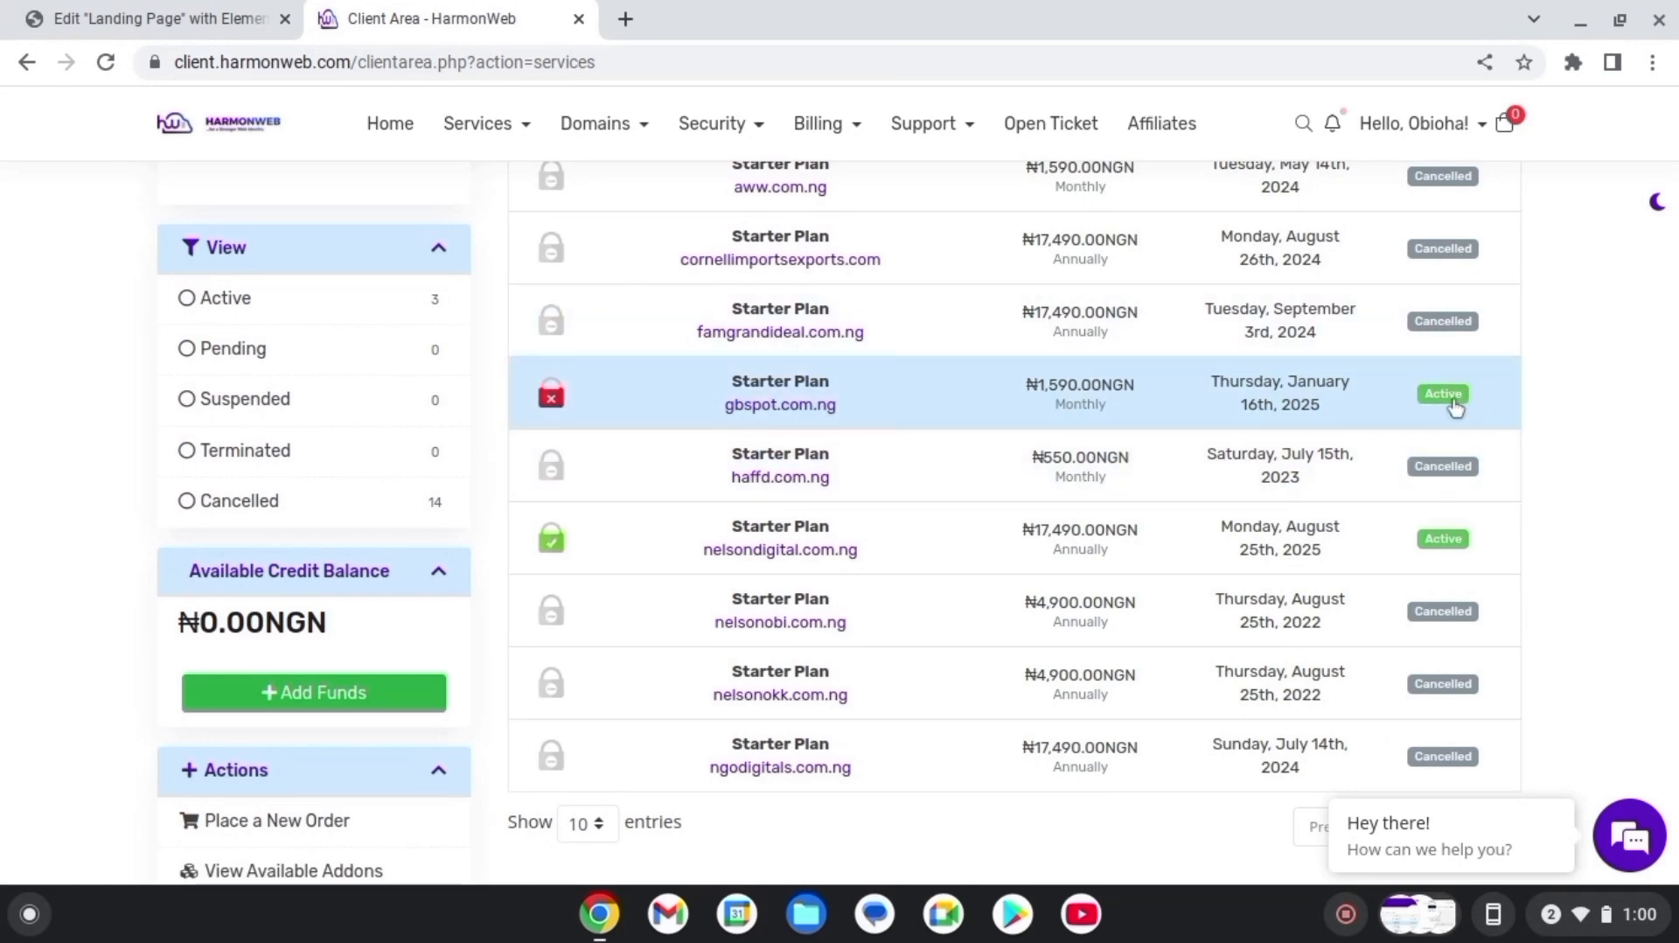
left_click(1454, 402)
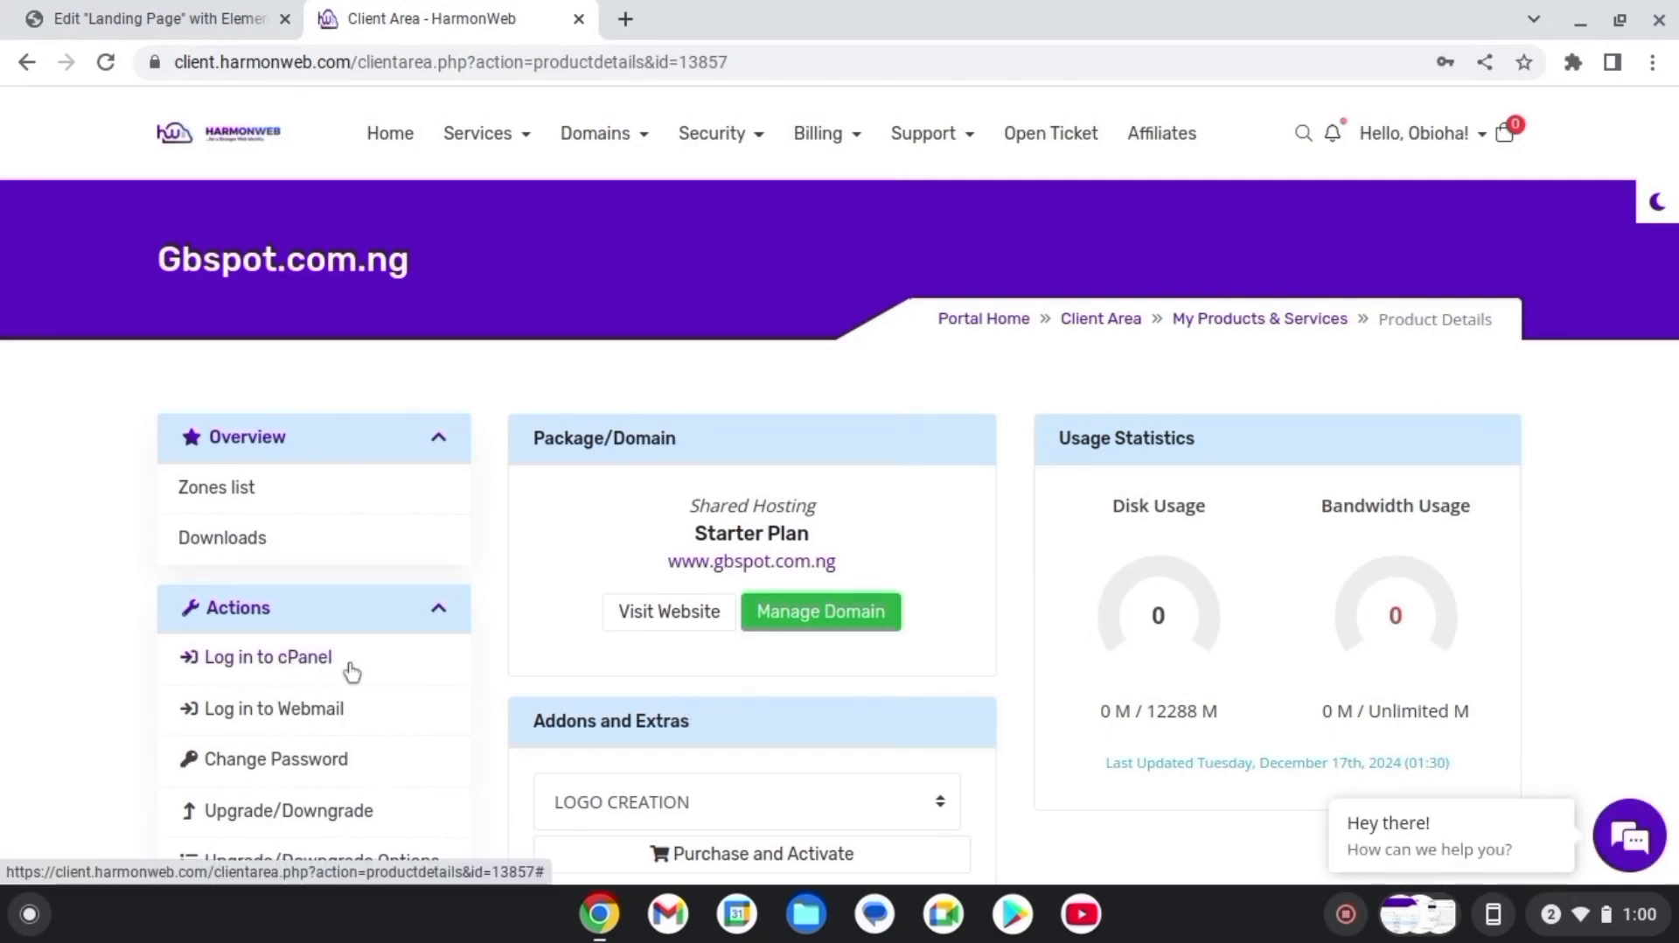
left_click(434, 610)
Log in to the gbspot.com.ng cPanel and open WordPress Manager by Softaculous from the Software section
left_click(433, 616)
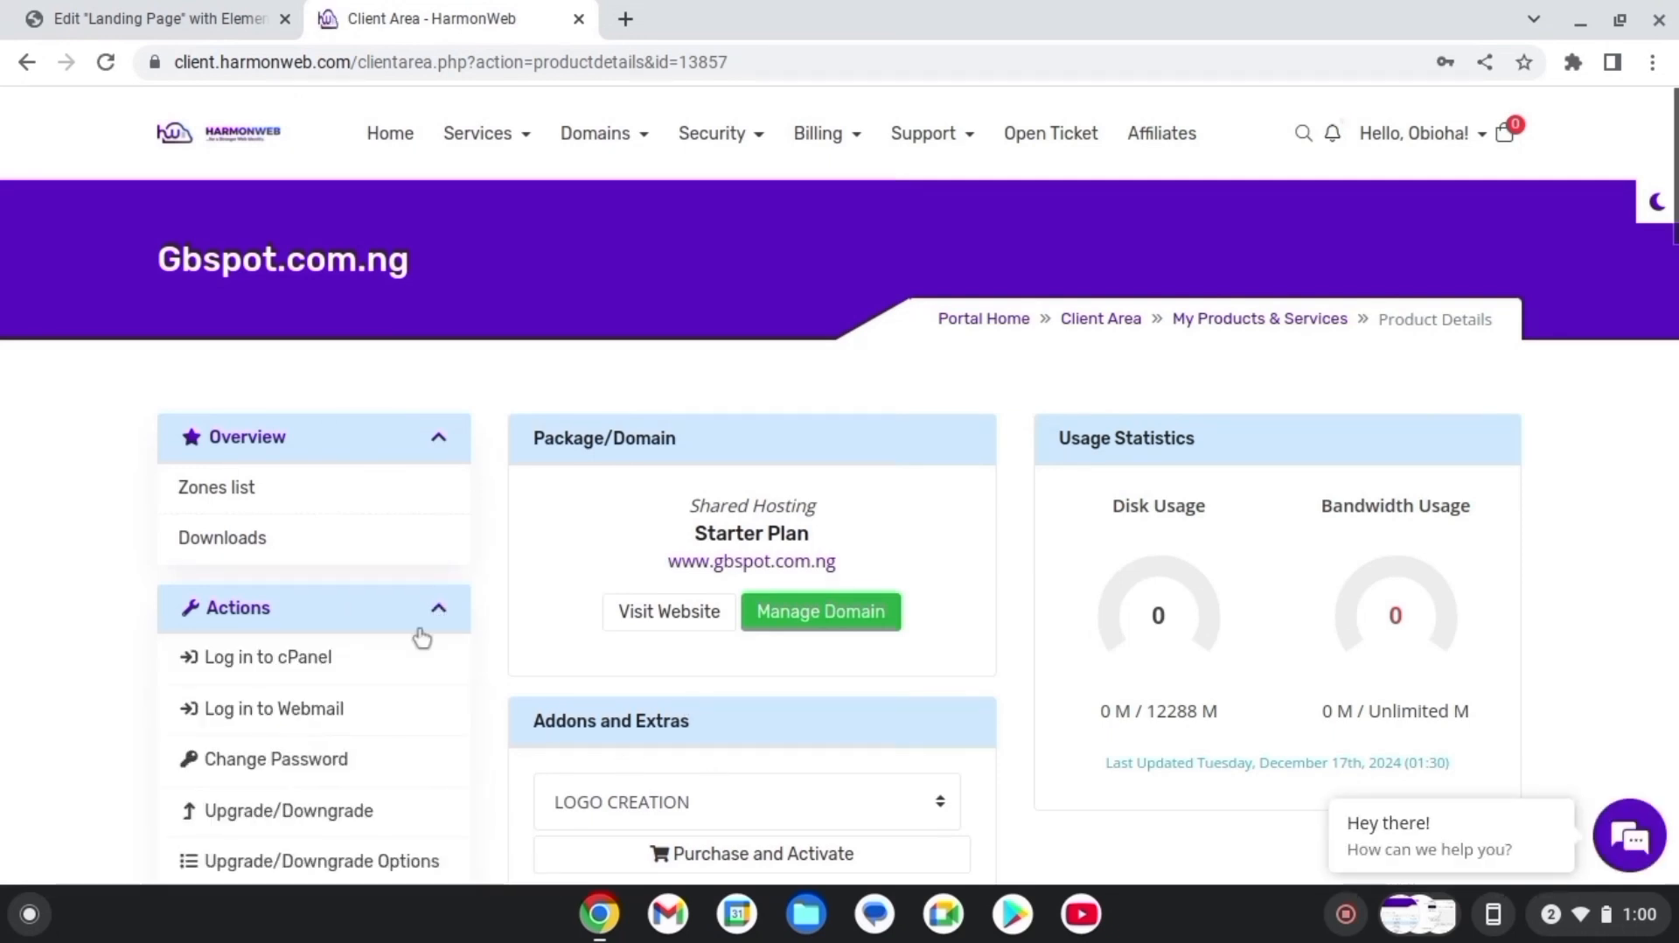
left_click(278, 669)
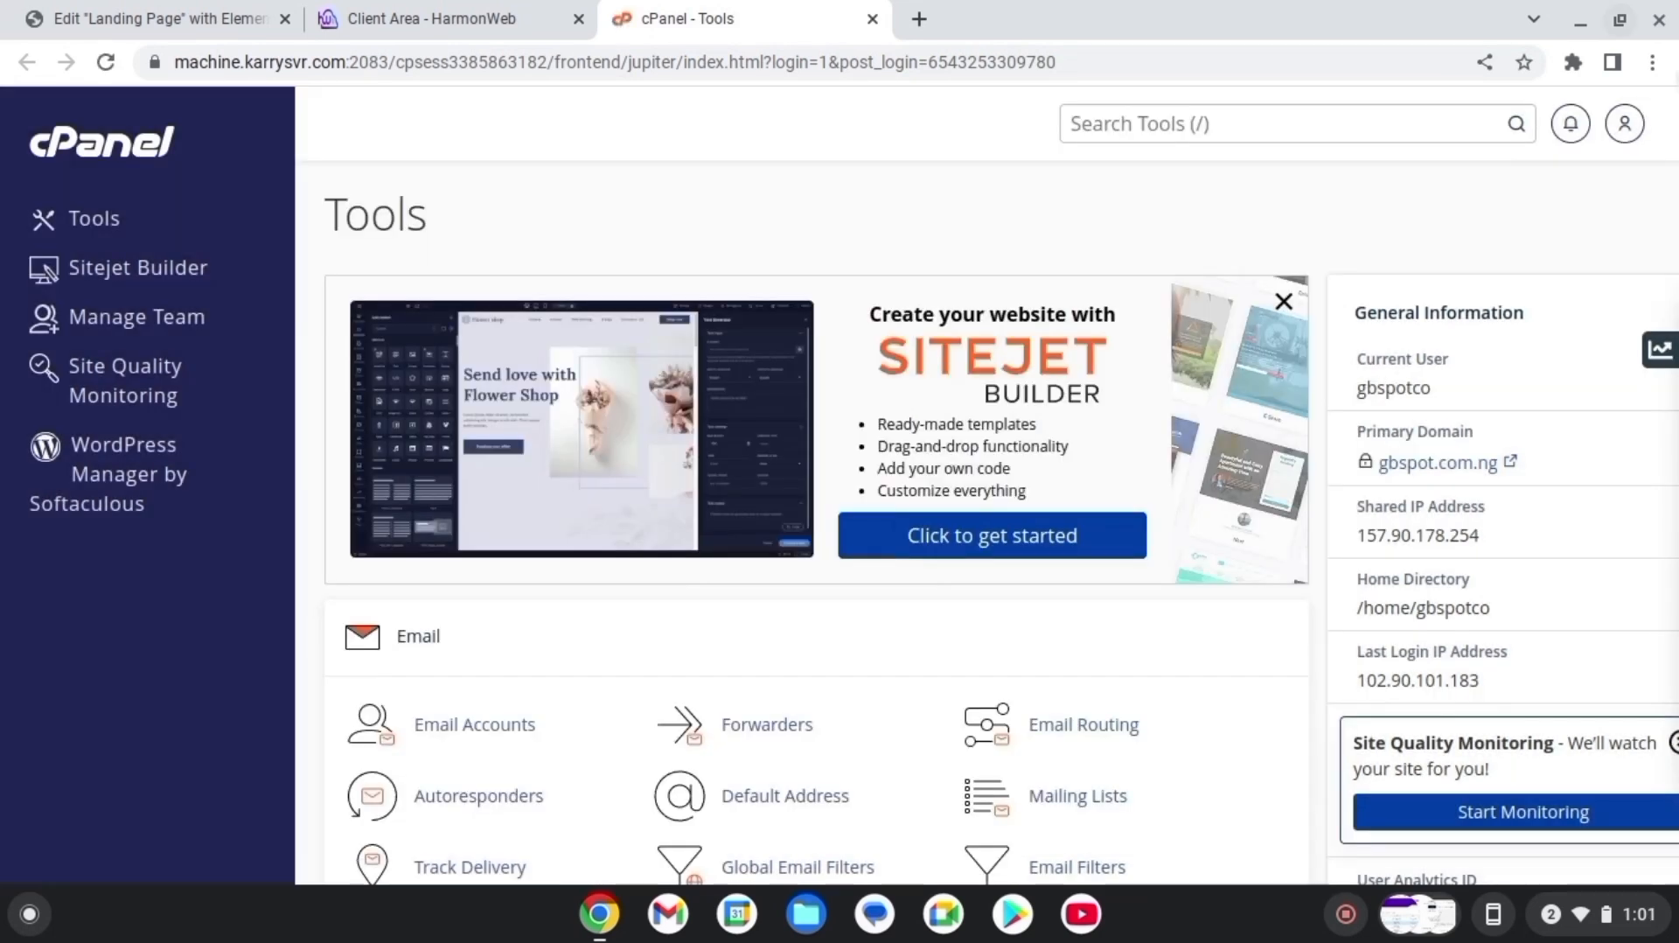
scroll(1000, 516, "down", 8)
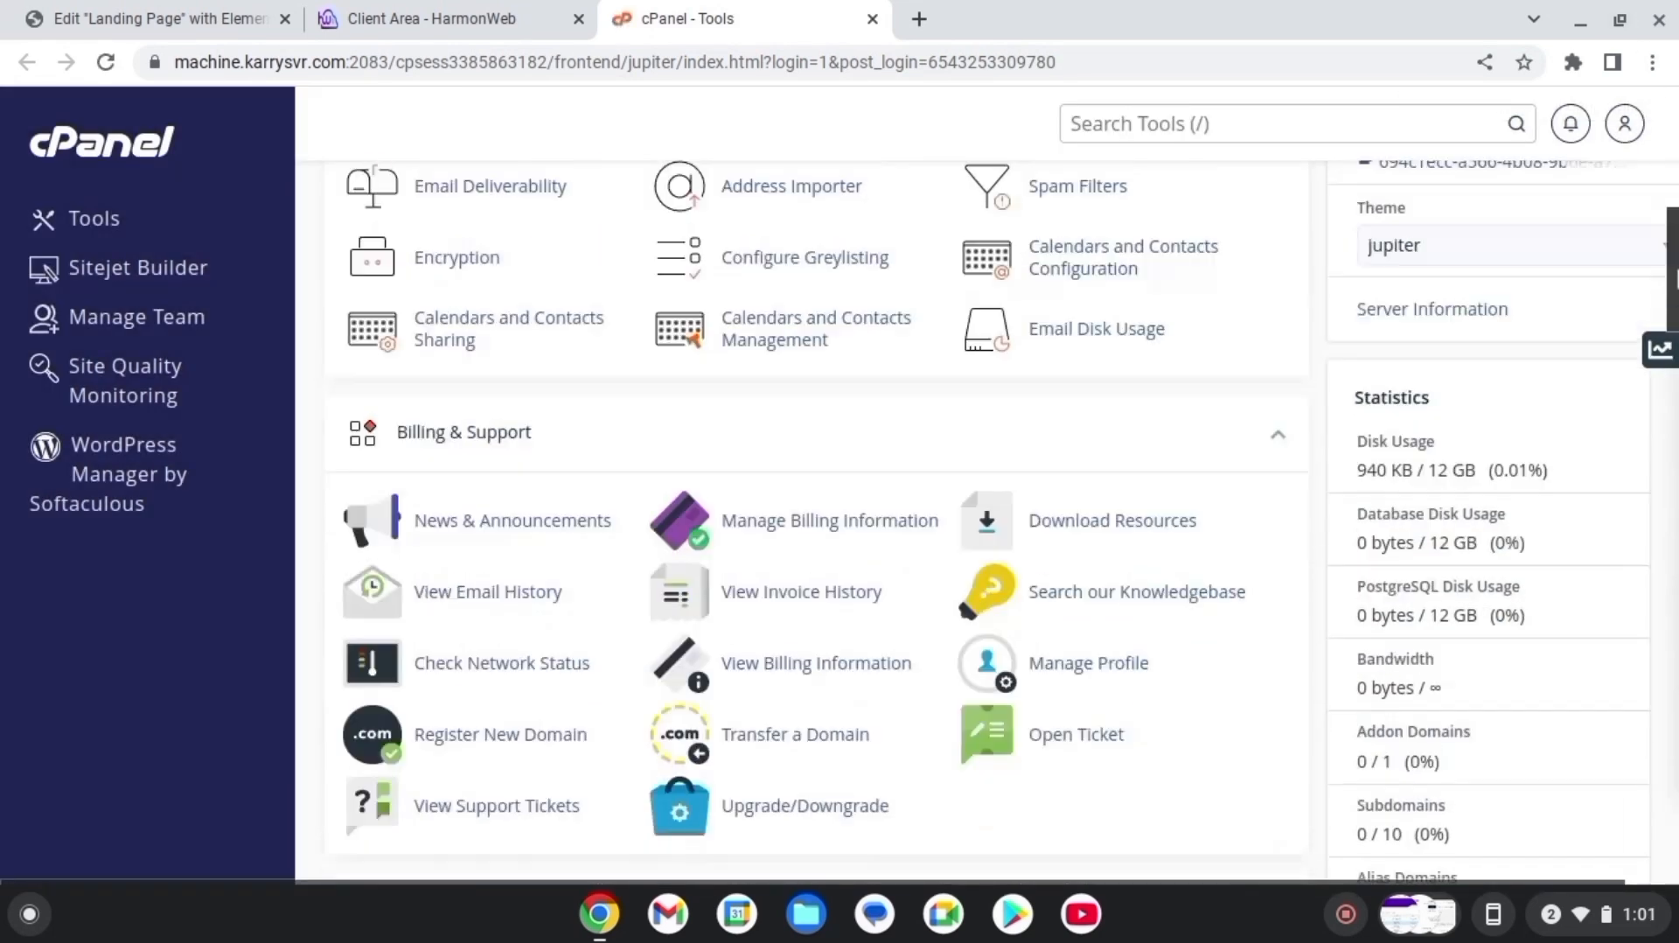
scroll(1672, 293, "down", 9)
scroll(1672, 293, "up", 7)
left_click_drag(1672, 293, 1675, 669)
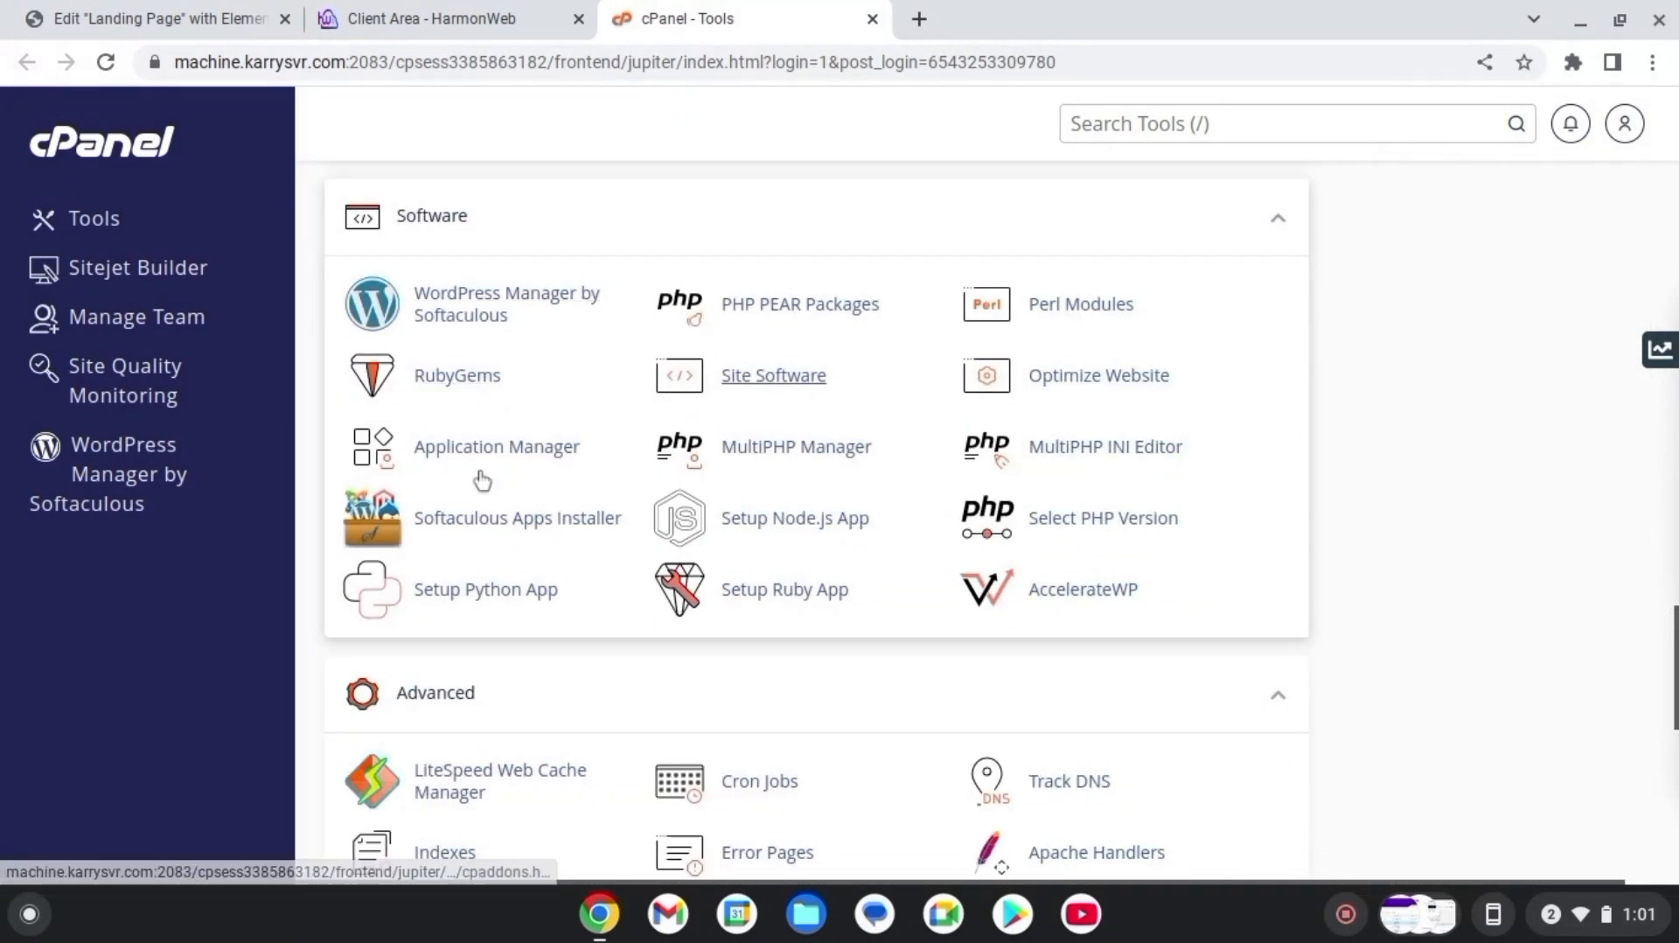
left_click(463, 315)
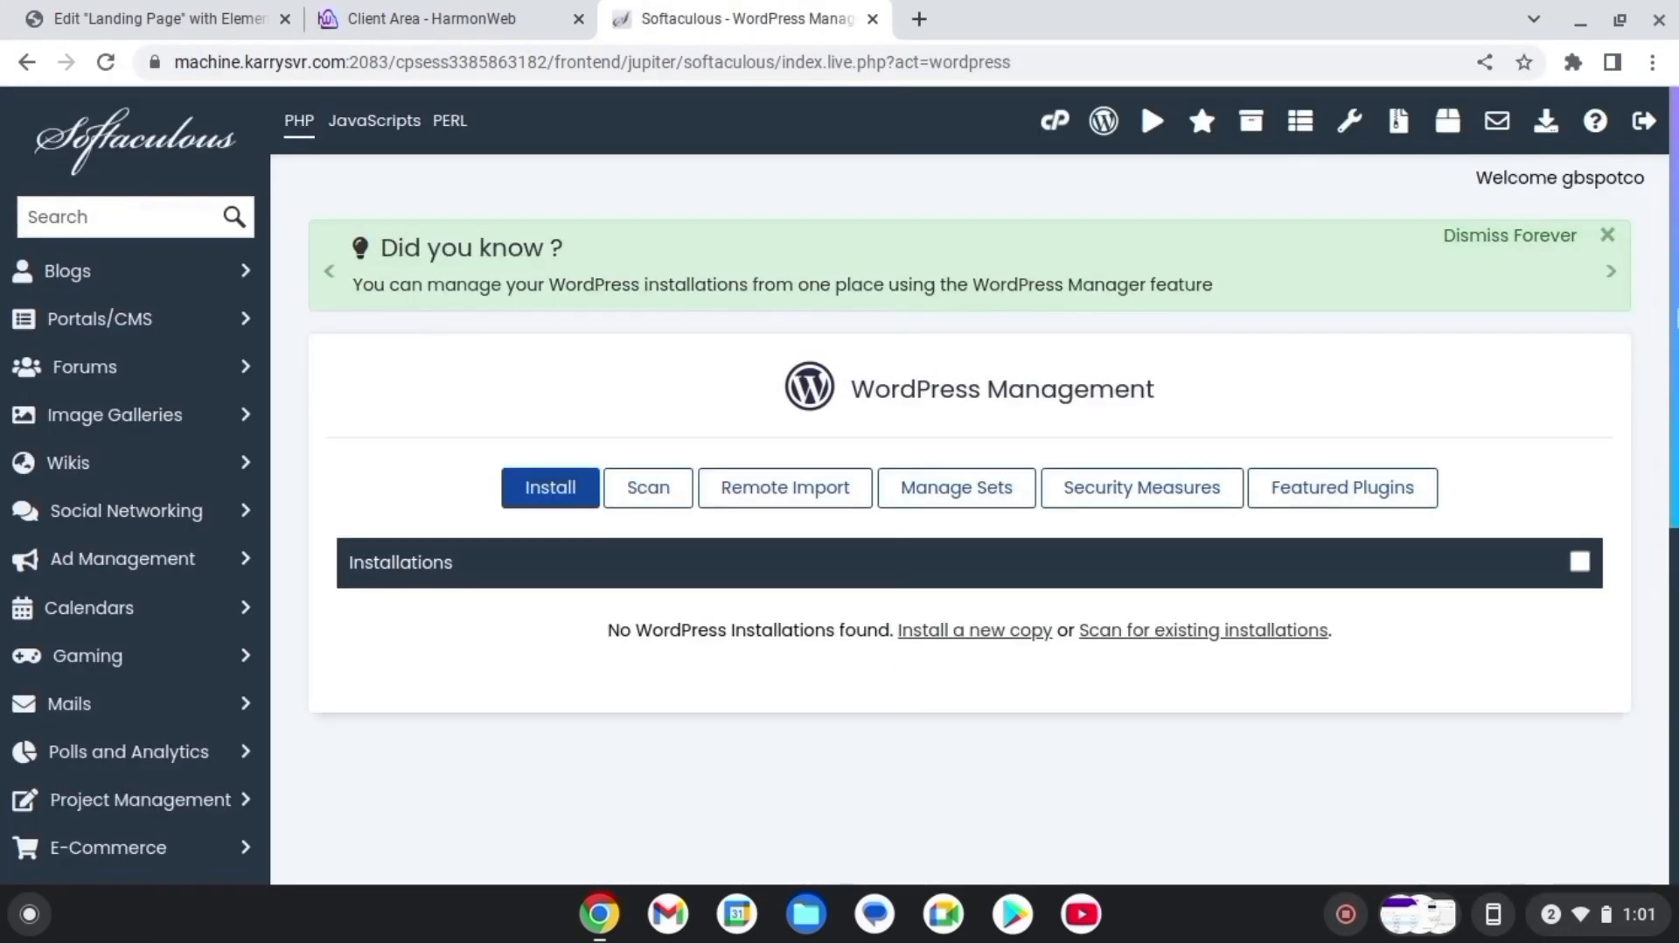
left_click(554, 489)
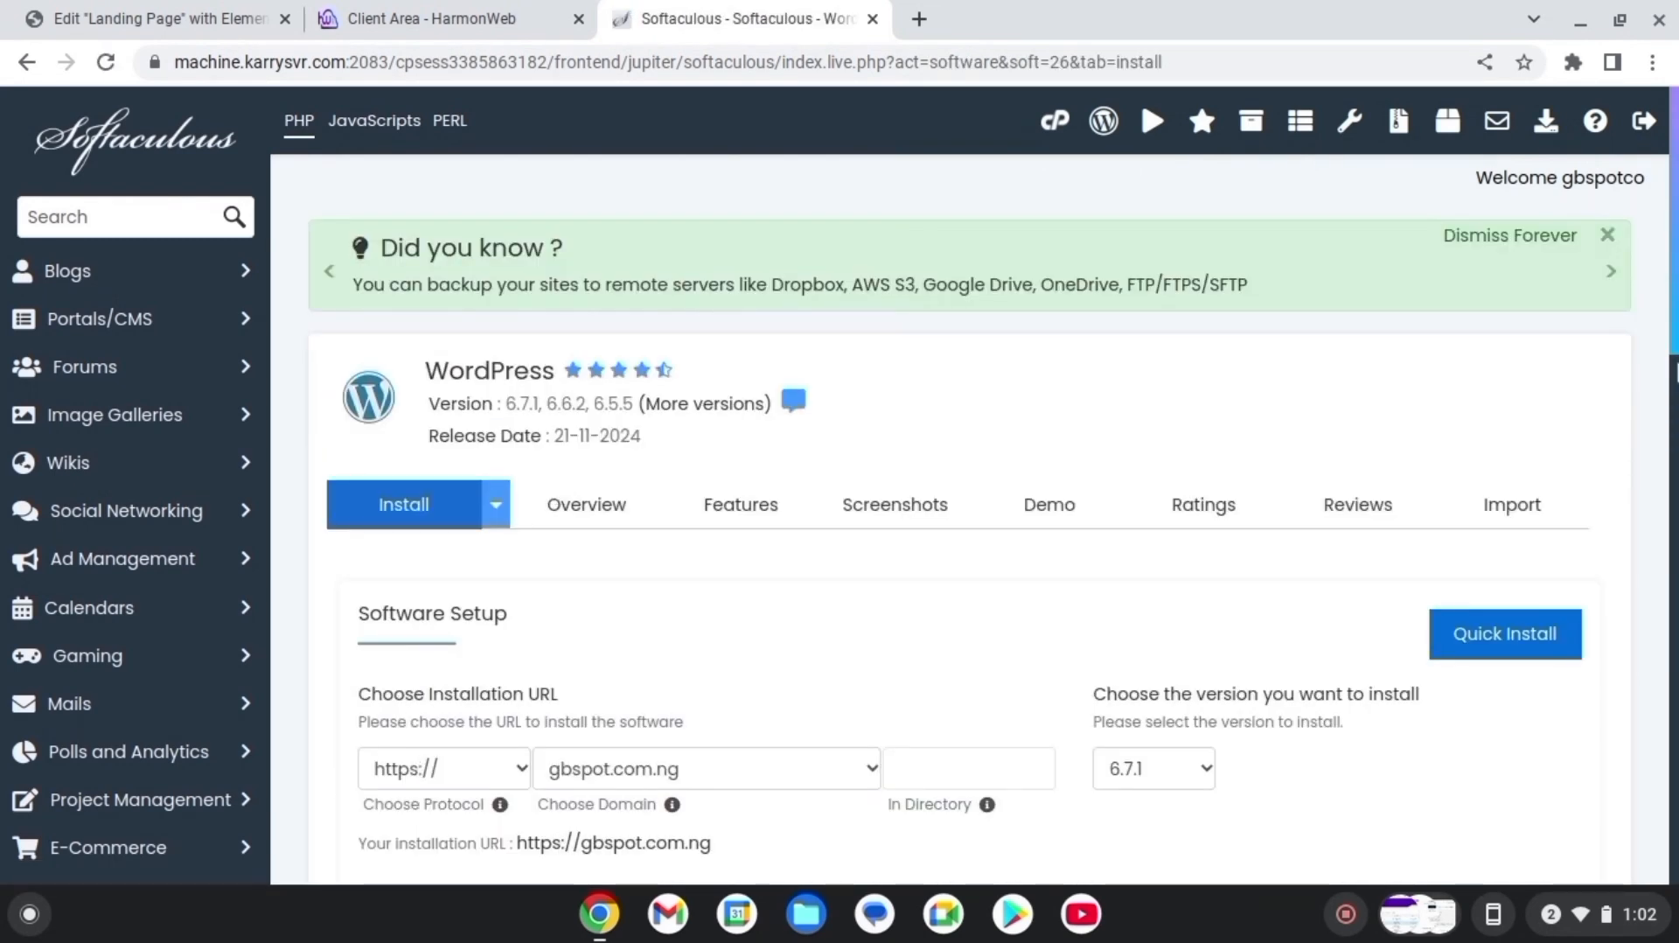
left_click_drag(1674, 143, 1674, 278)
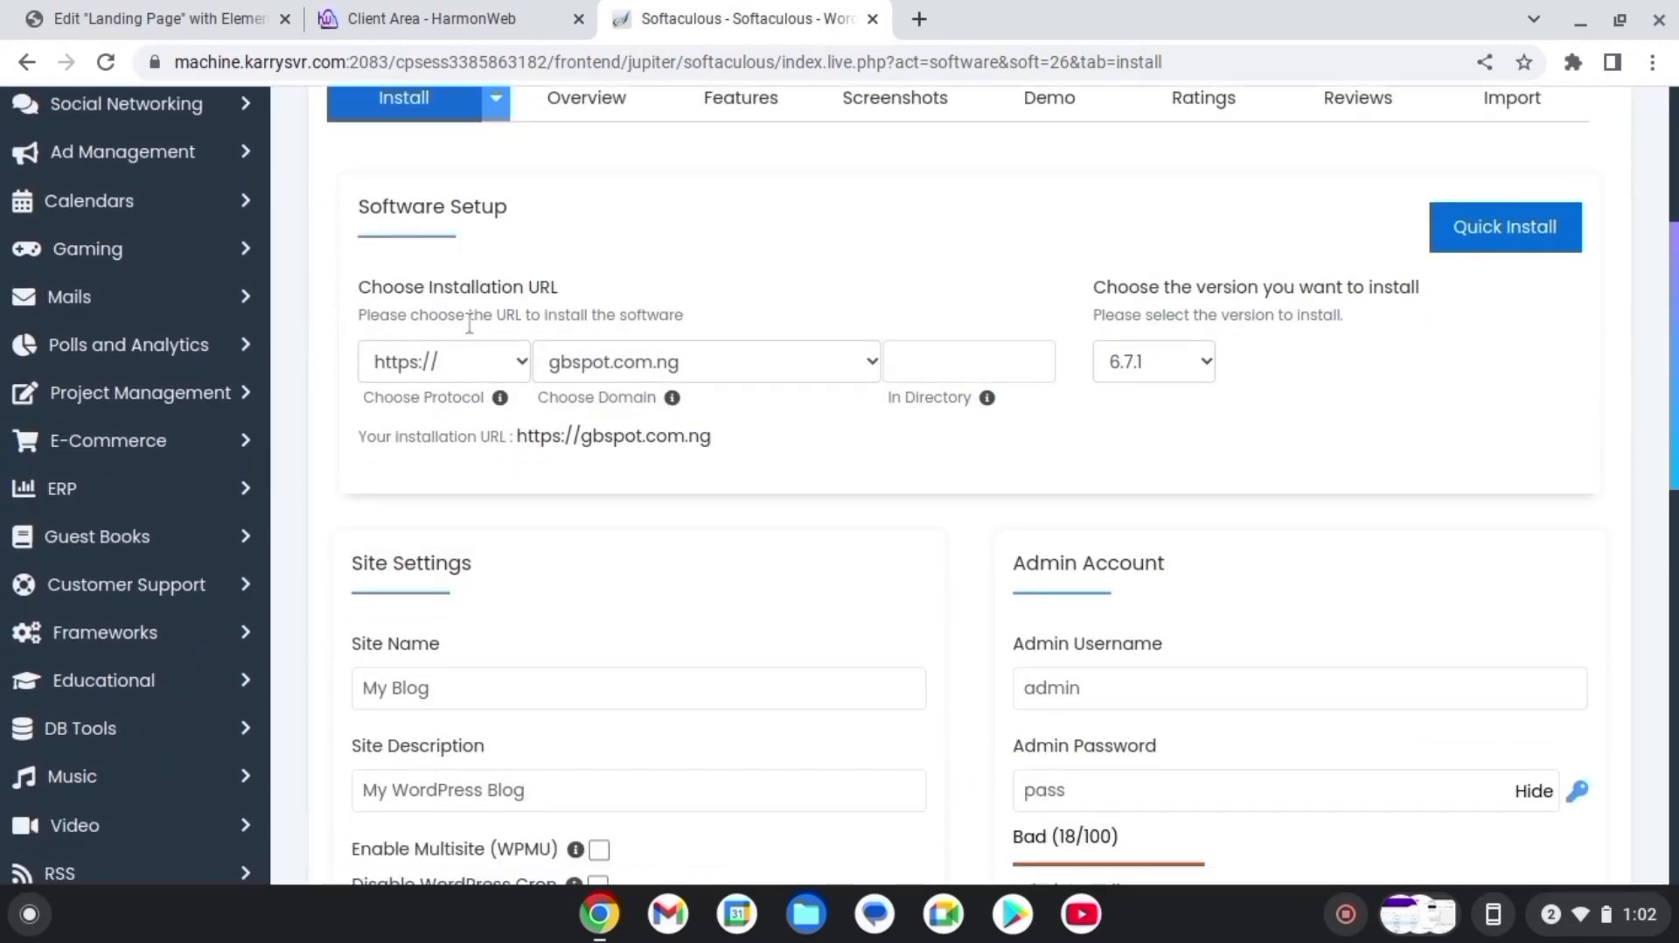
left_click(517, 367)
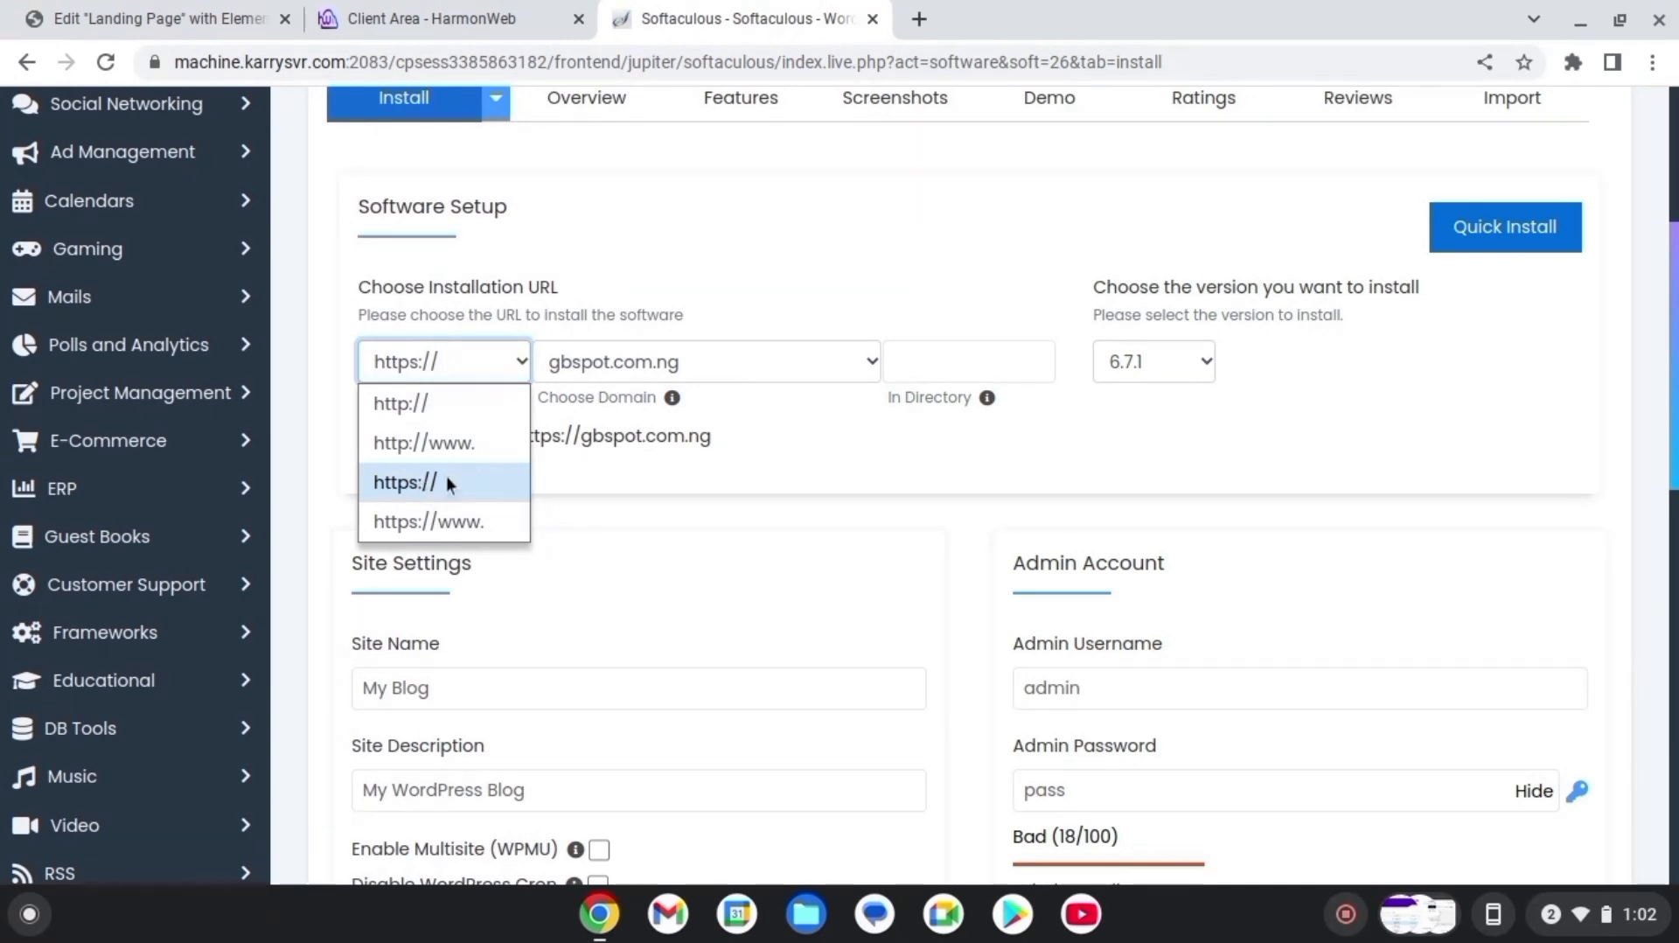
left_click(403, 482)
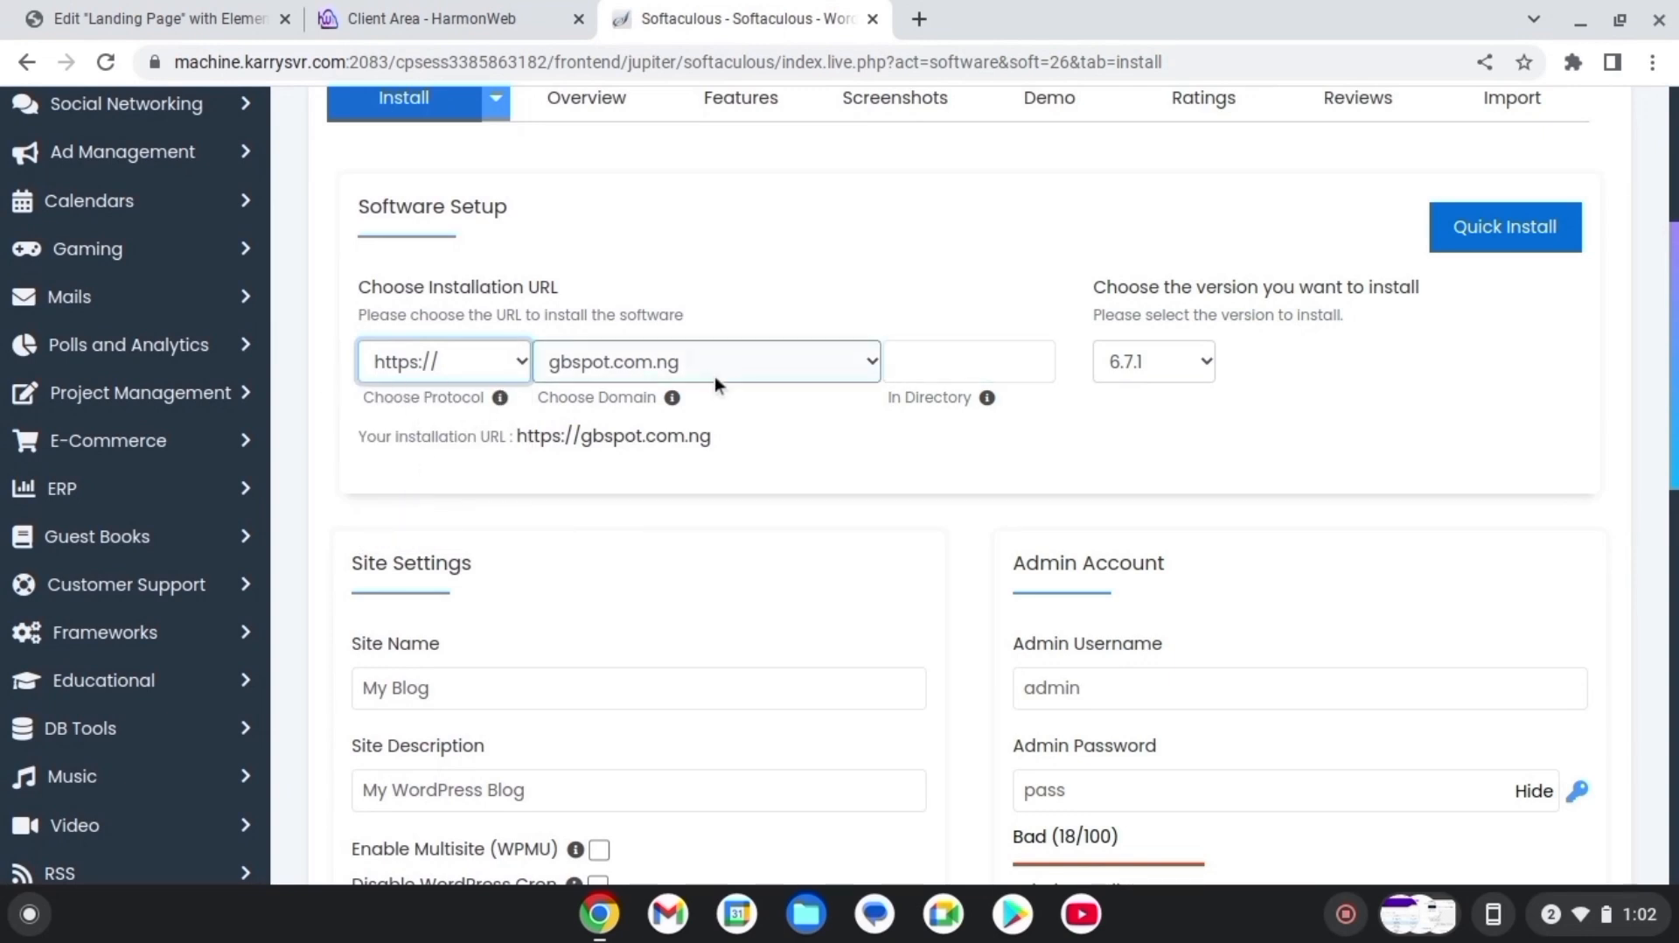
left_click(987, 355)
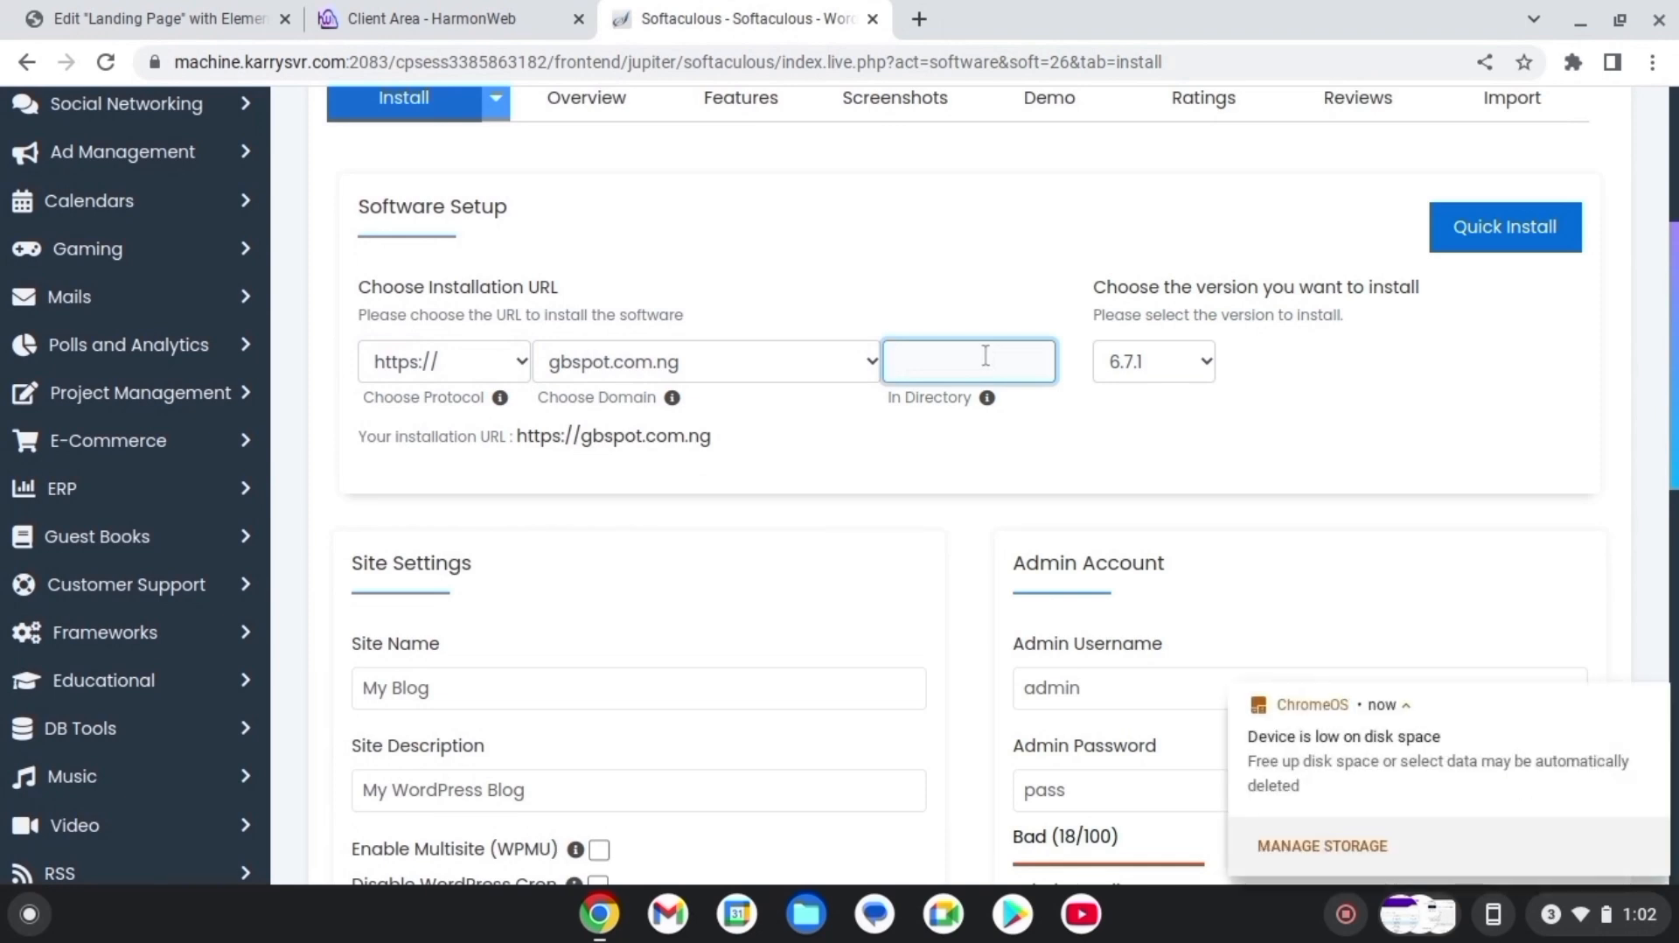
left_click(1186, 371)
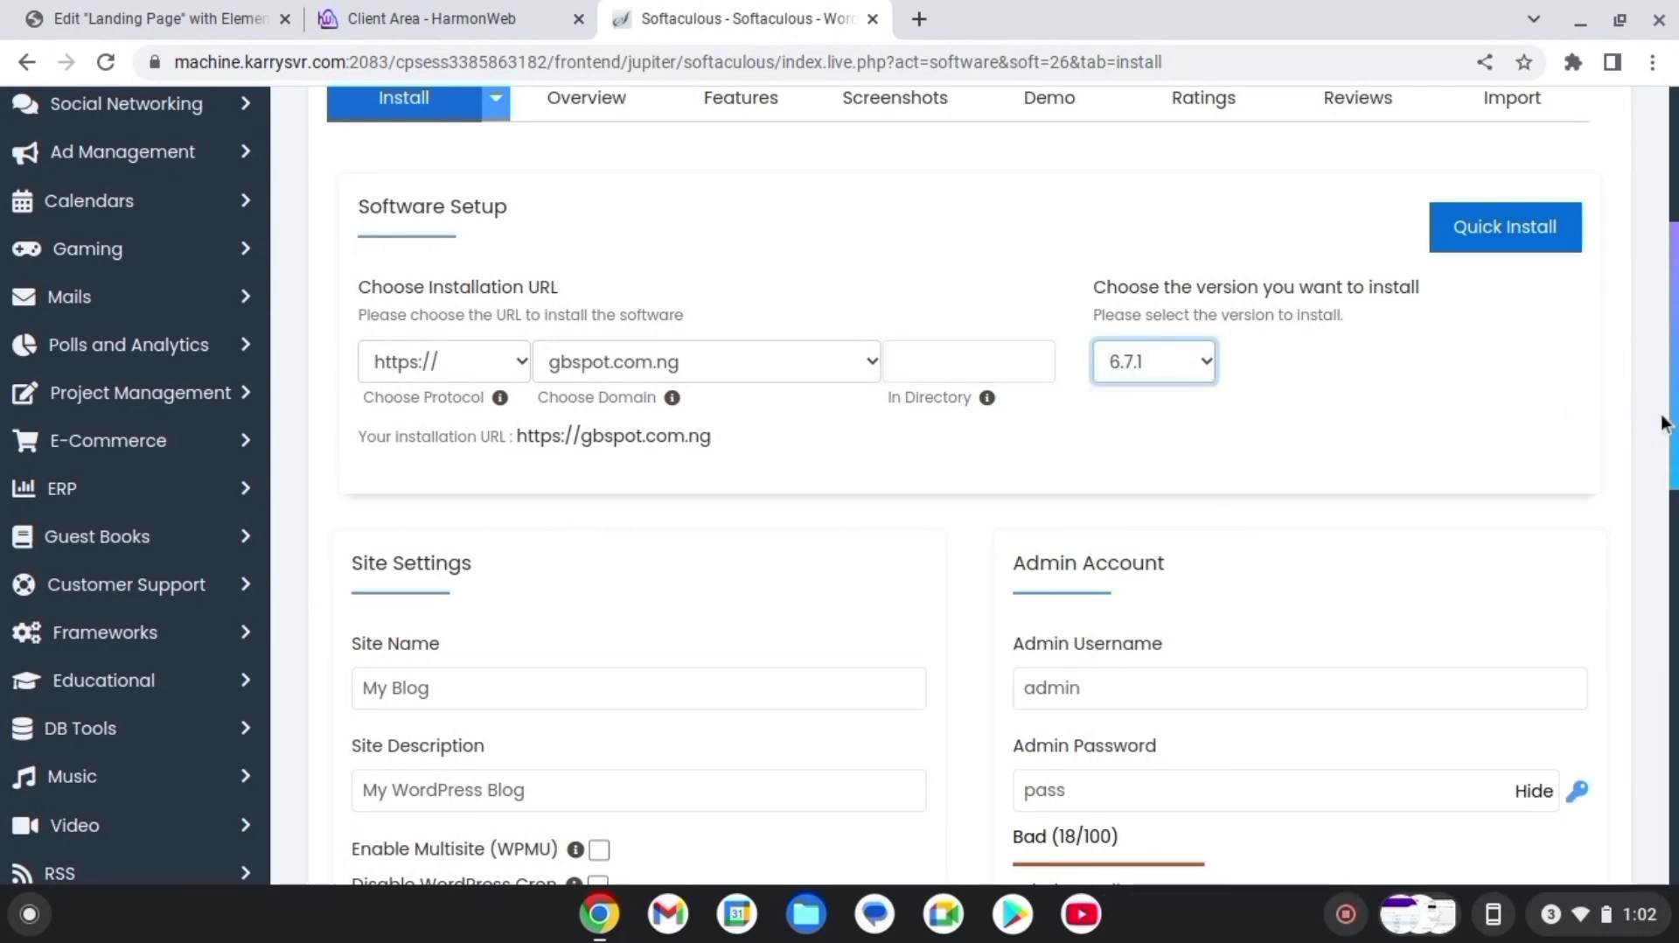
scroll(1668, 425, "down", 1)
scroll(1676, 400, "down", 3)
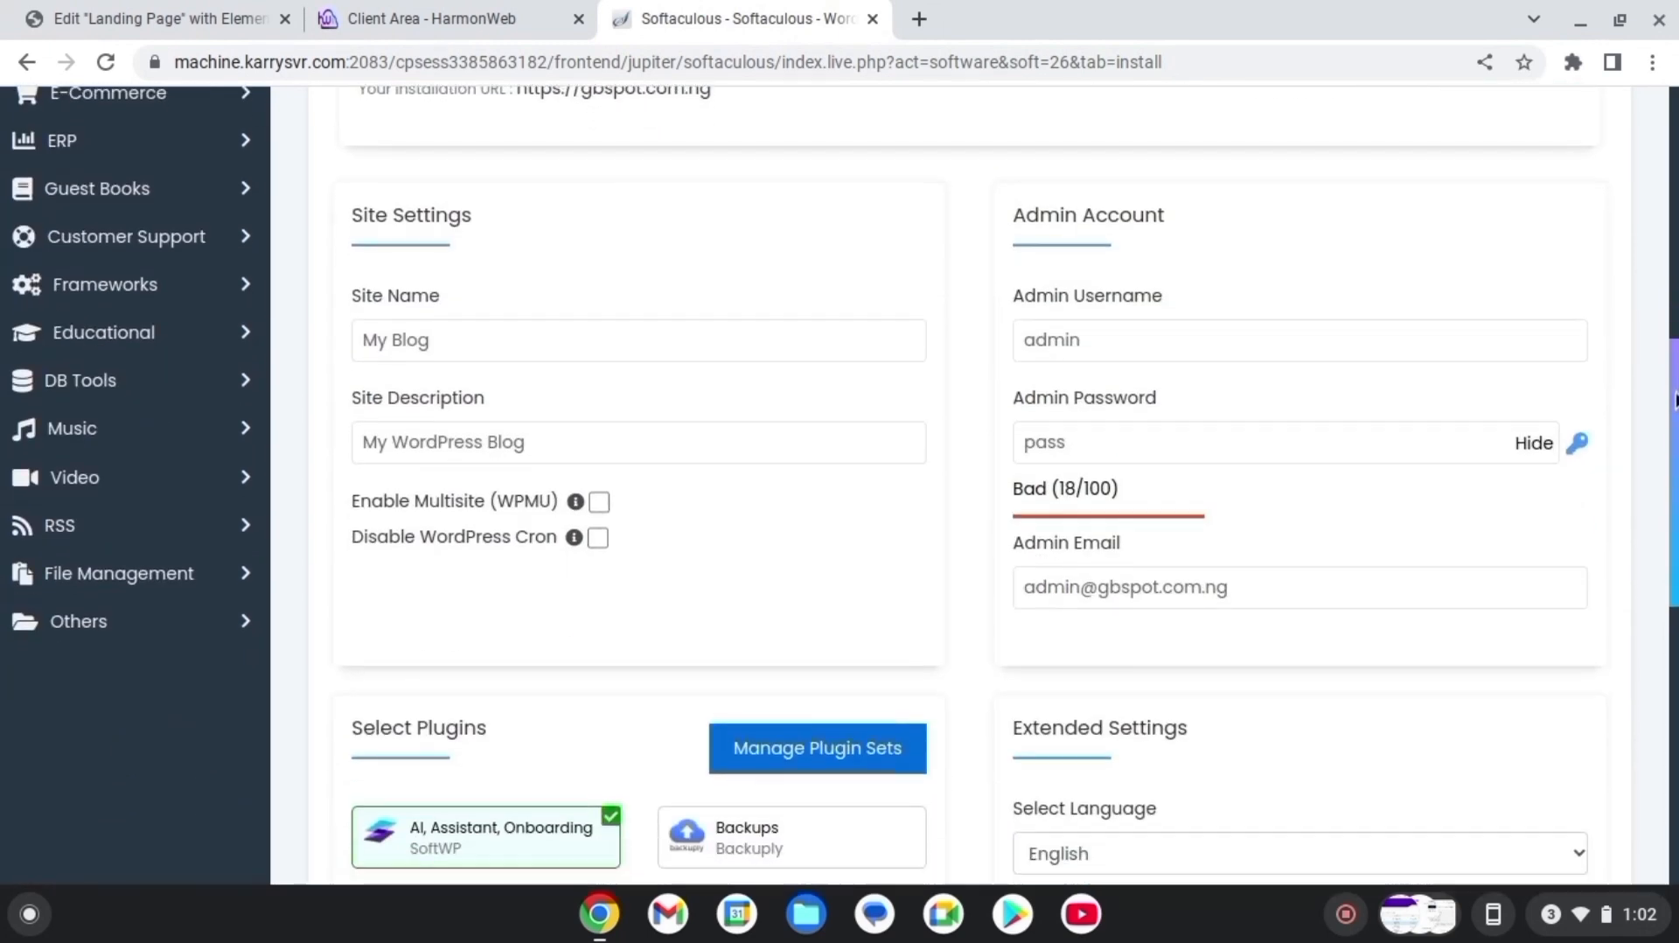
Name the site 'GB Spot' and replace the site description with 'Ecommerce'
left_click(511, 336)
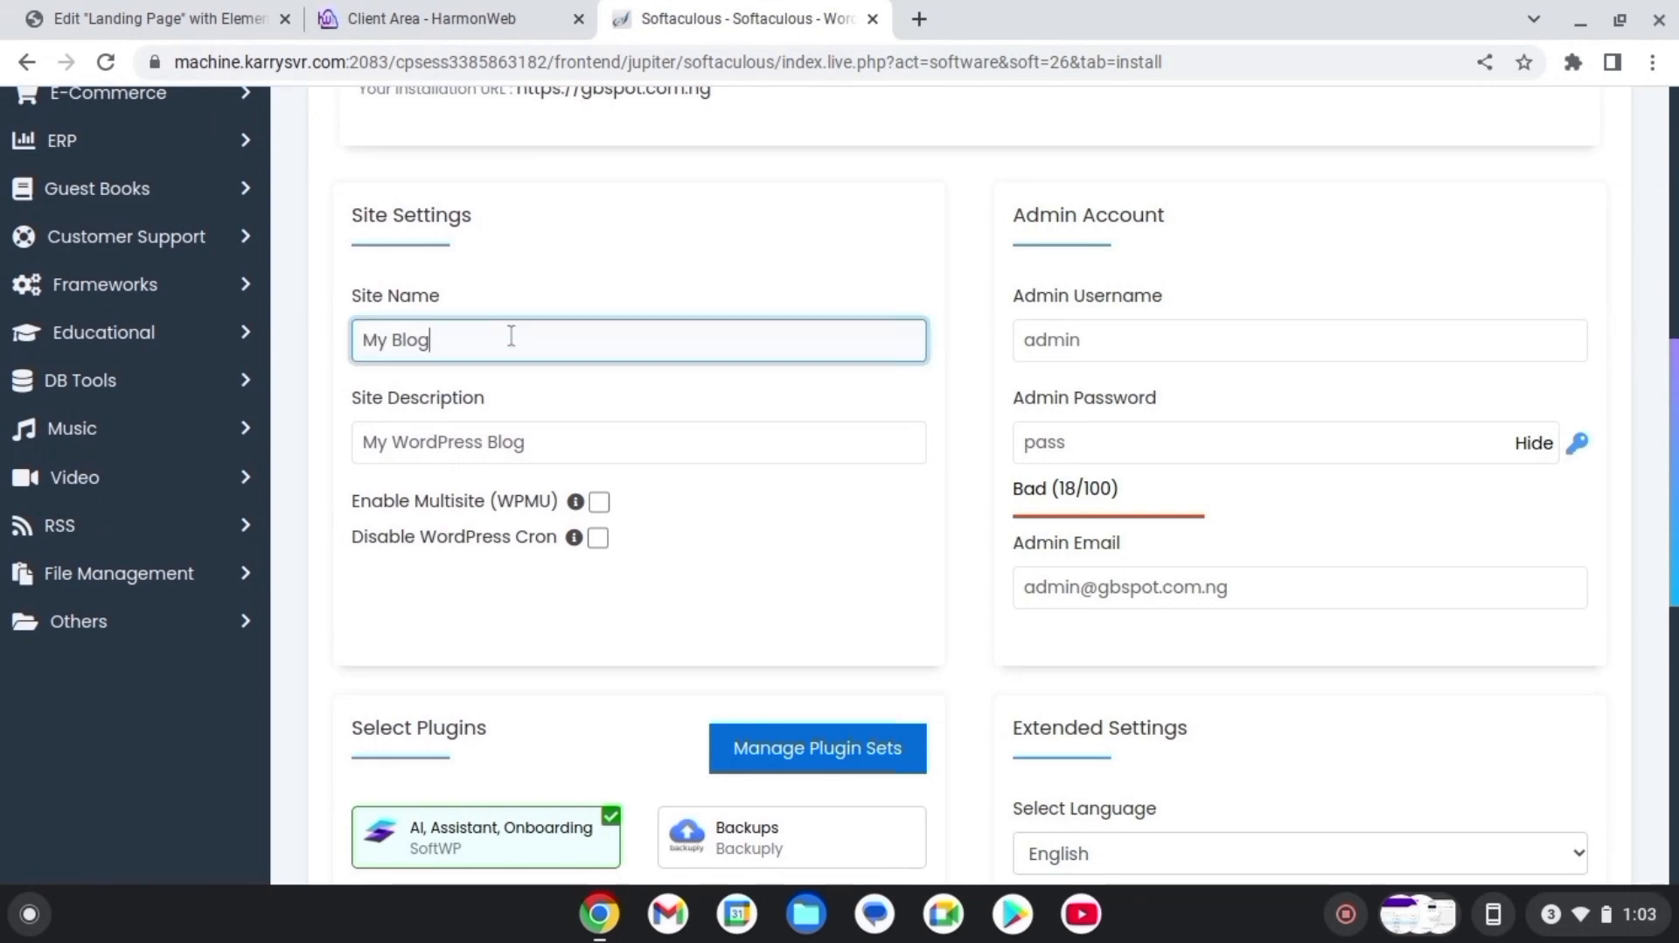
key("BackSpace")
key("BackSpace")
key("BackSpace")
key("BackSpace")
key("BackSpace")
key("BackSpace")
key("BackSpace")
type("GB Spot")
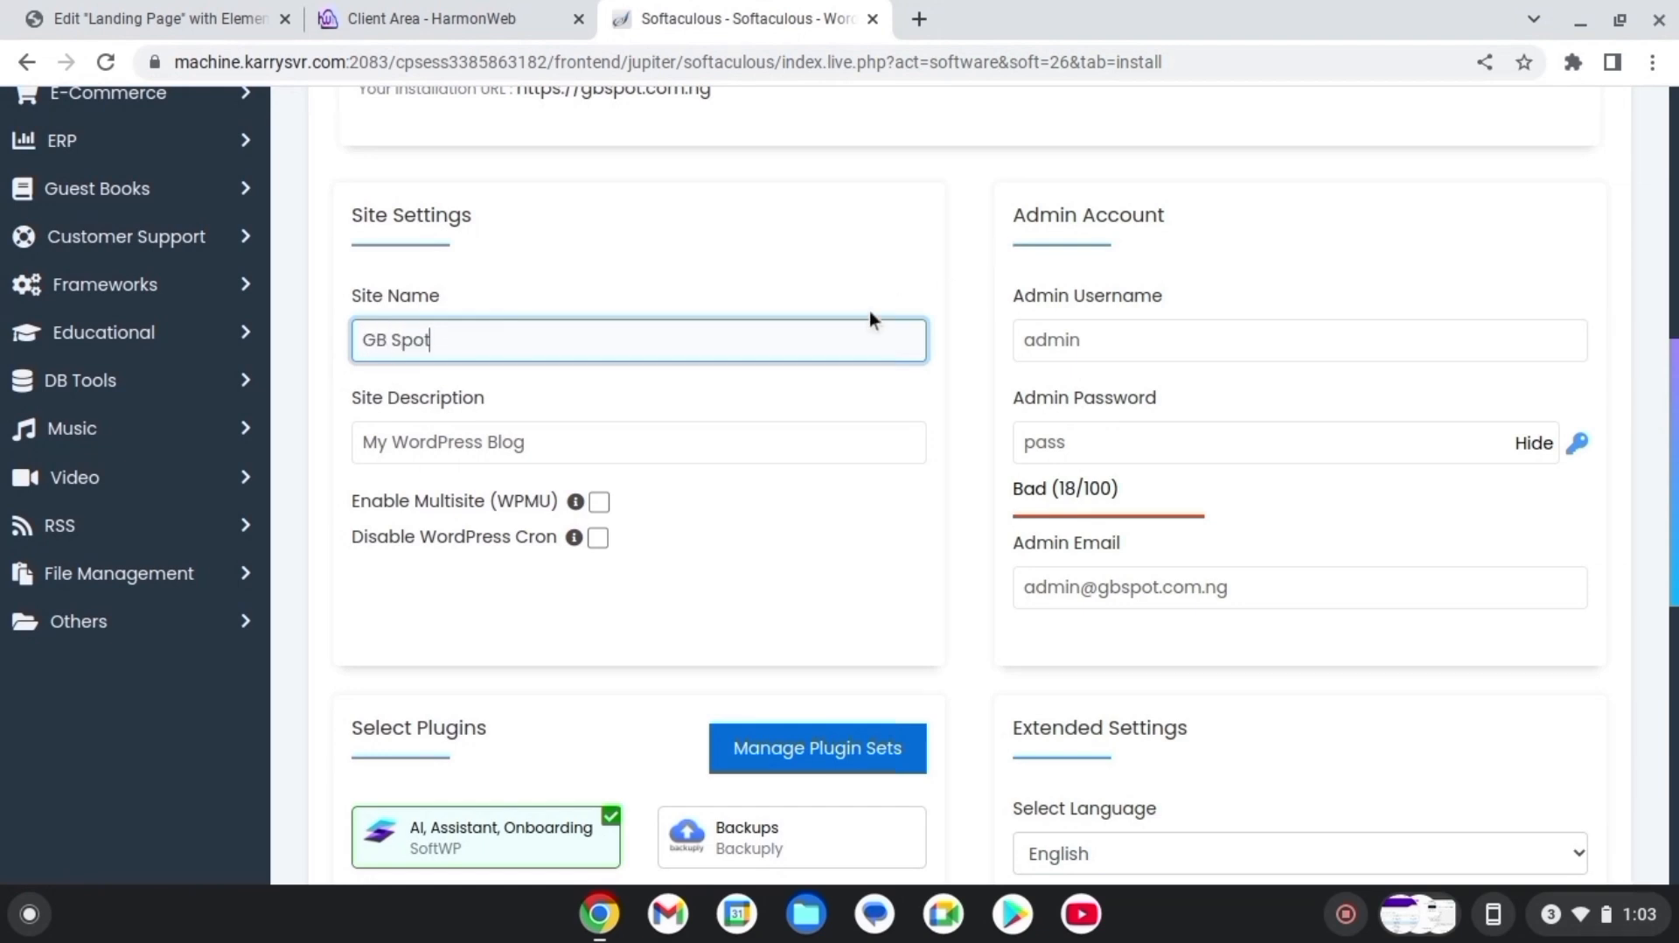
scroll(628, 355, "down", 1)
left_click(612, 333)
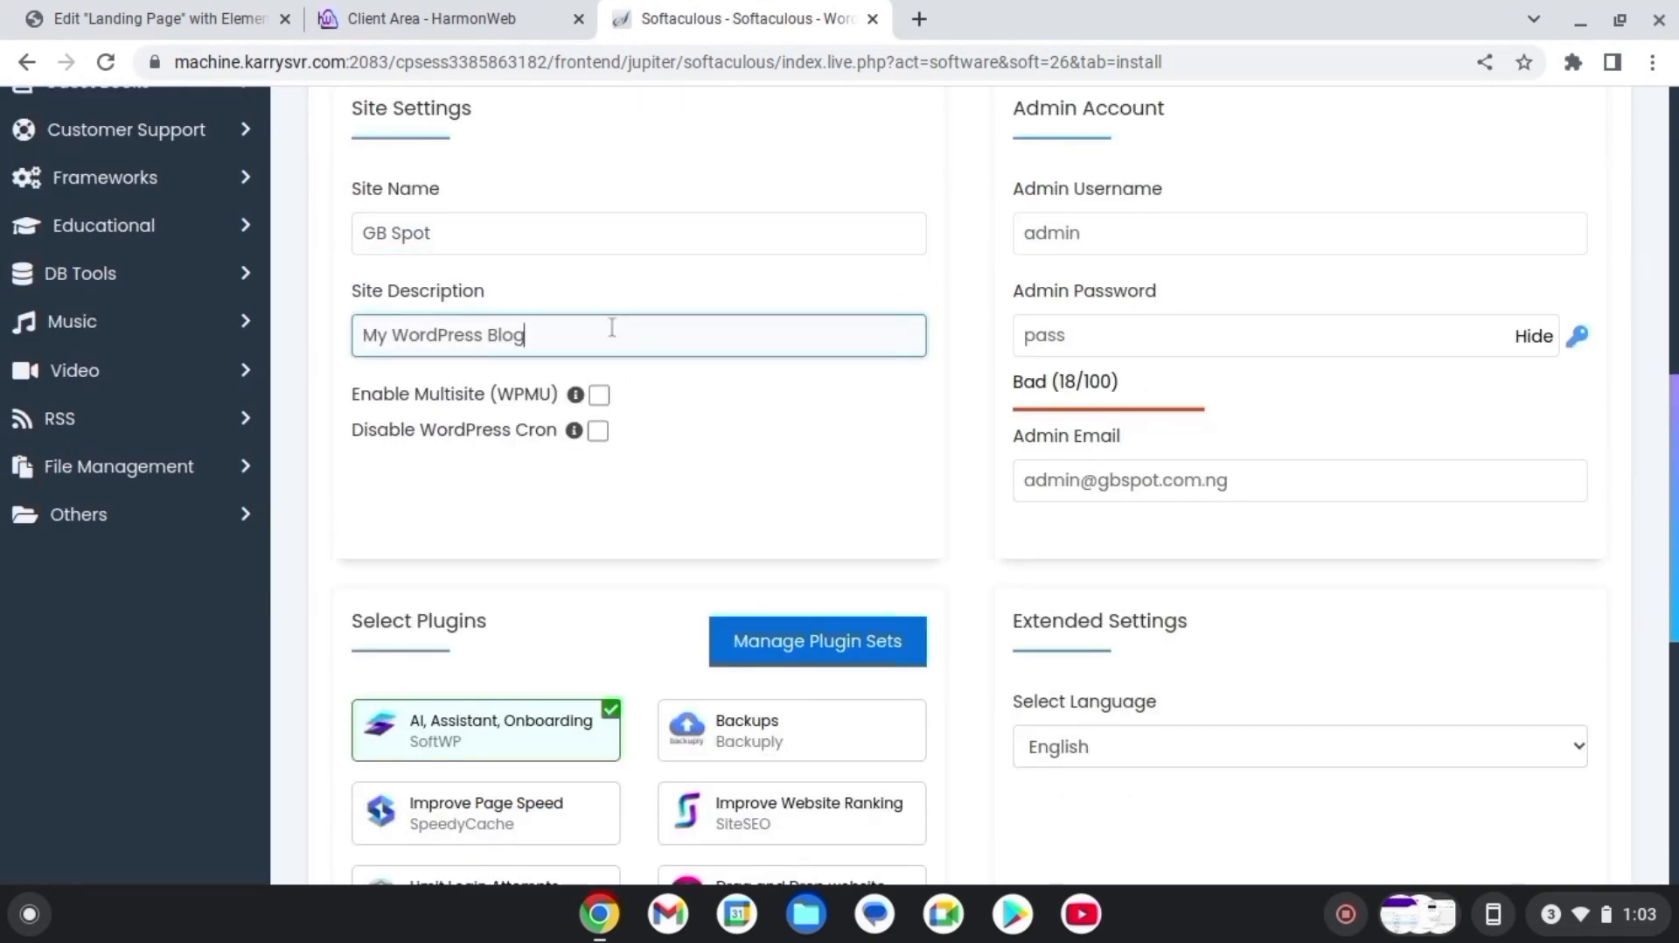
key("ctrl+a")
type("Ecommerc")
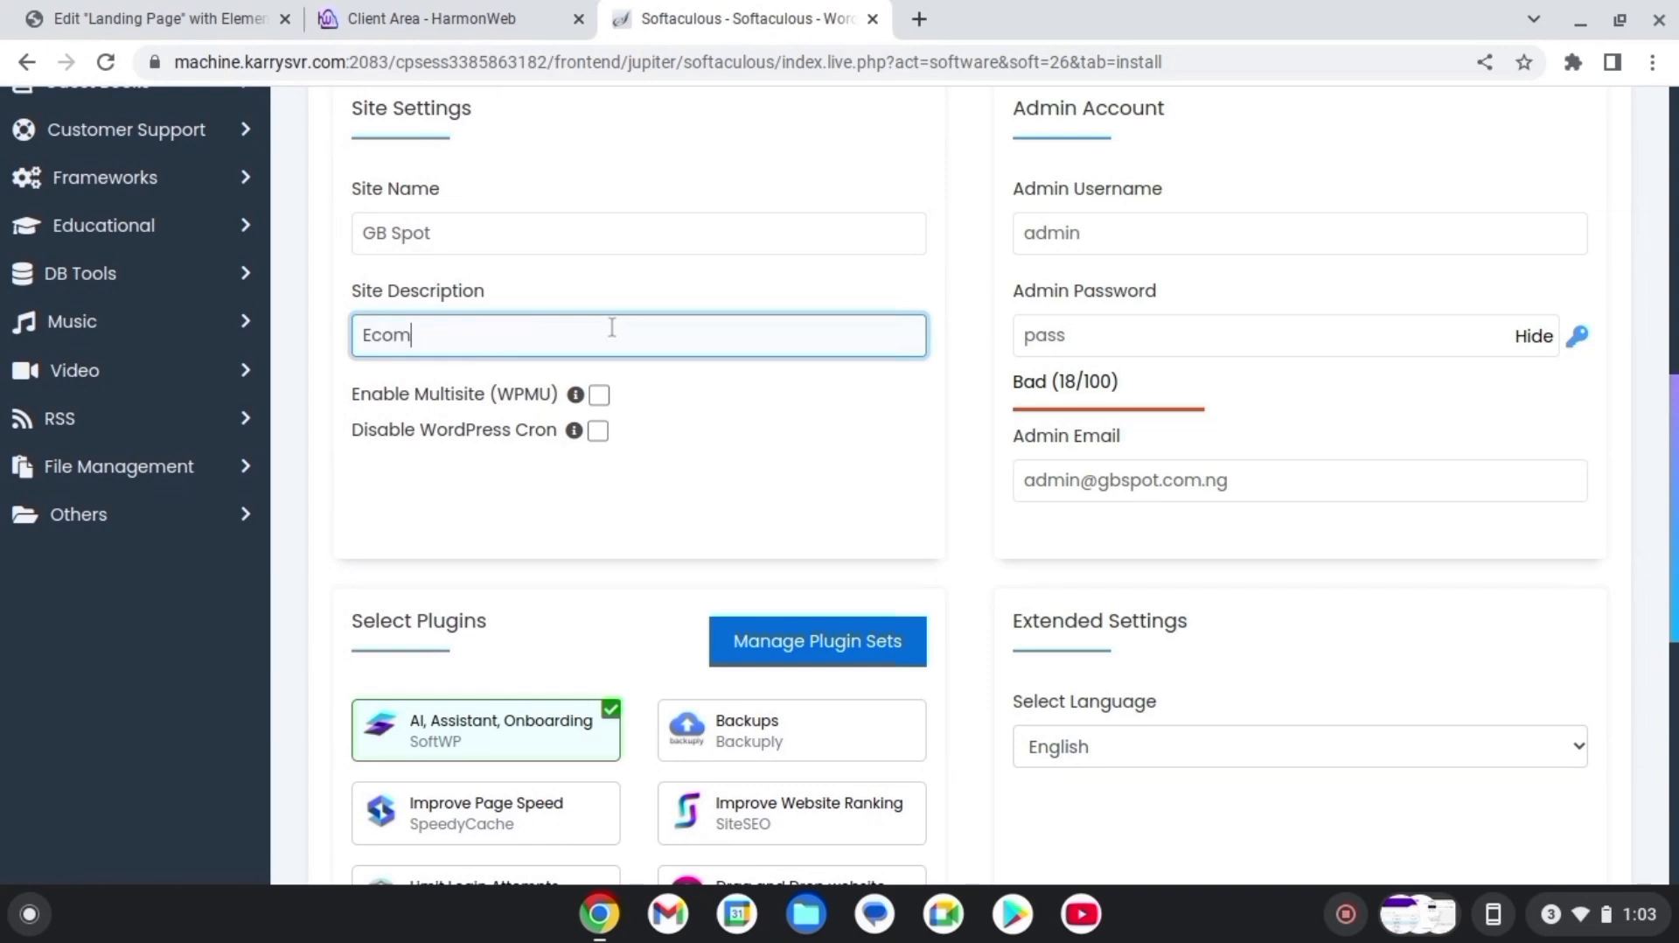
type("e")
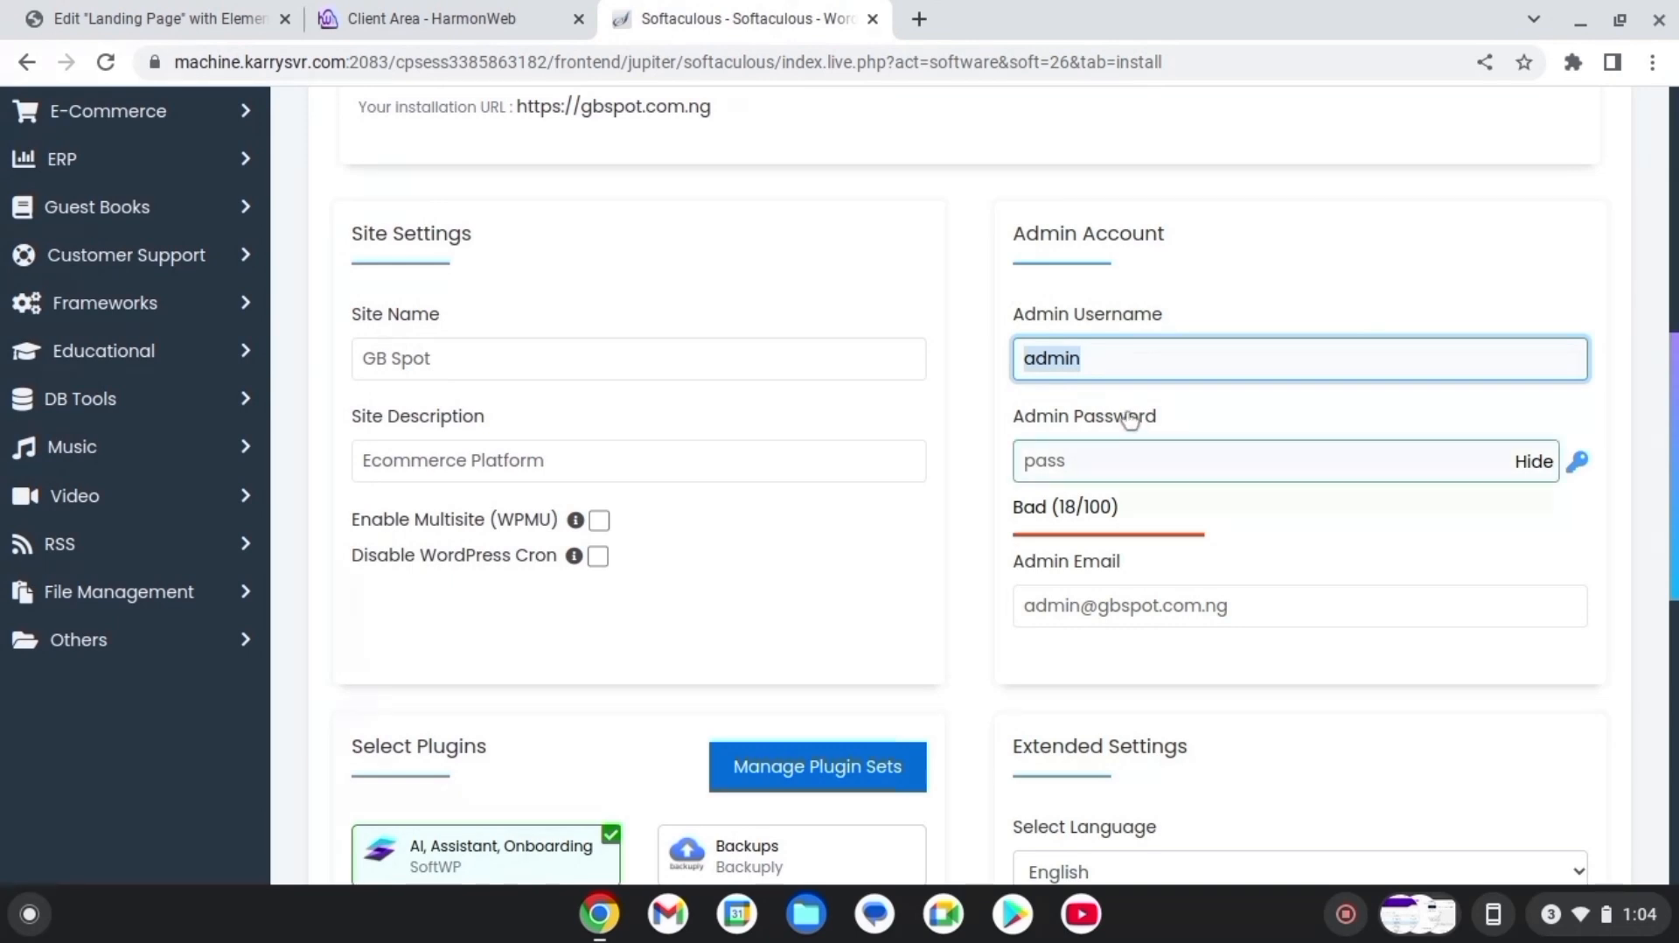
Replace the default admin username, fill in the notification e-mail, and launch the WordPress installation
double_click(1122, 367)
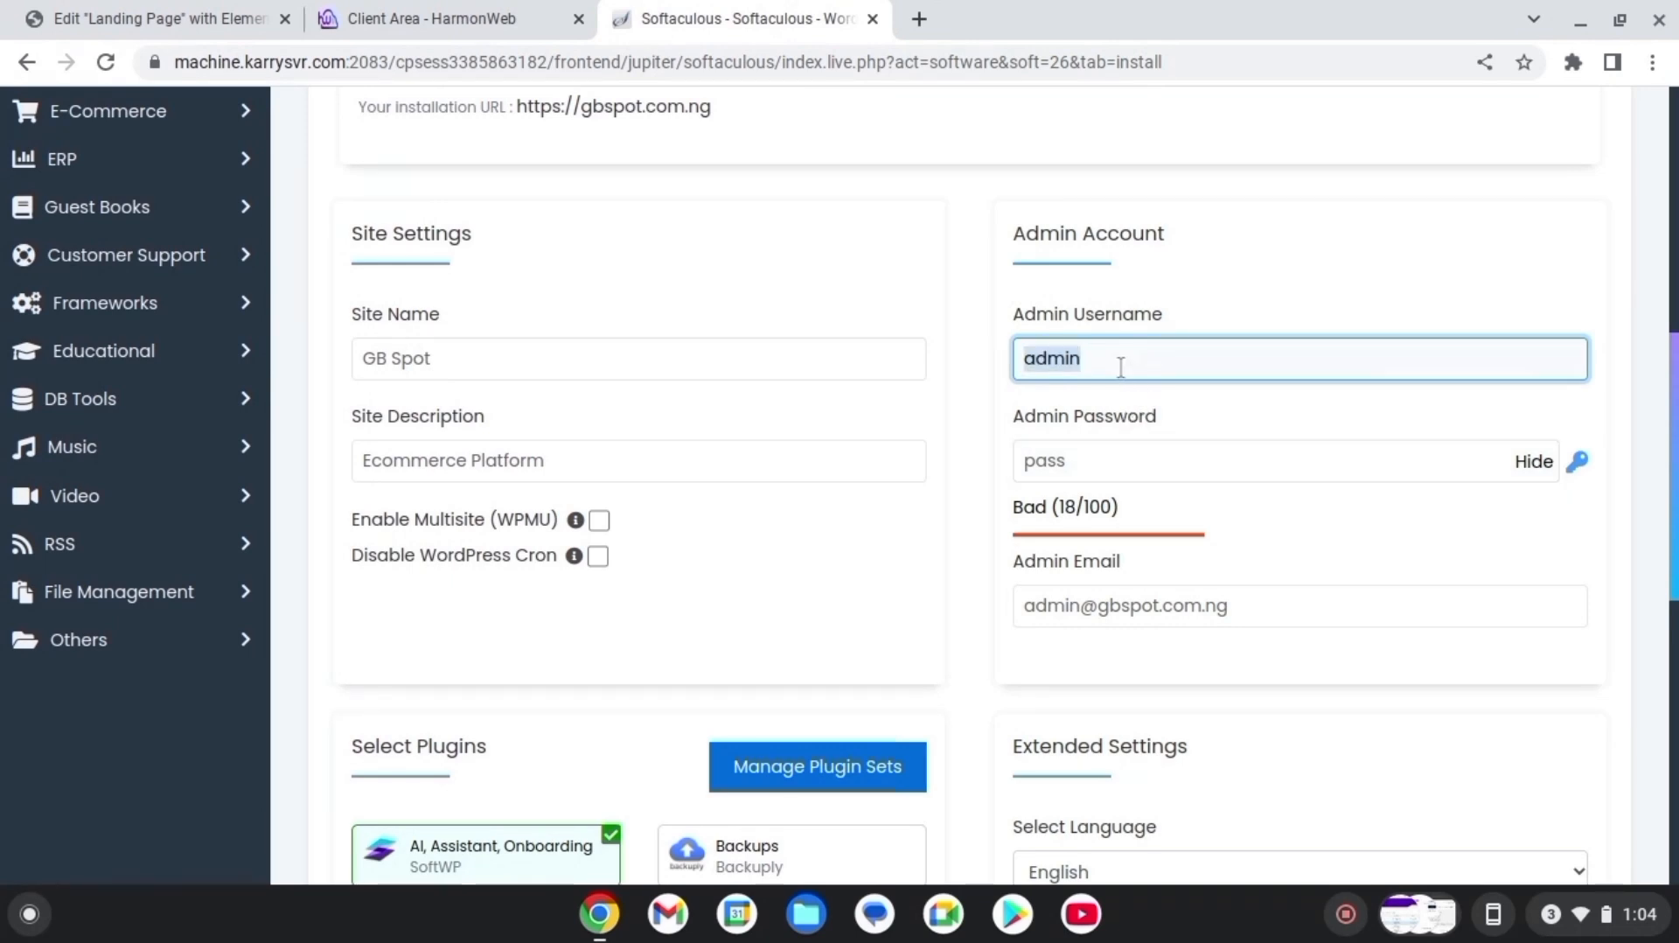
left_click(1102, 372)
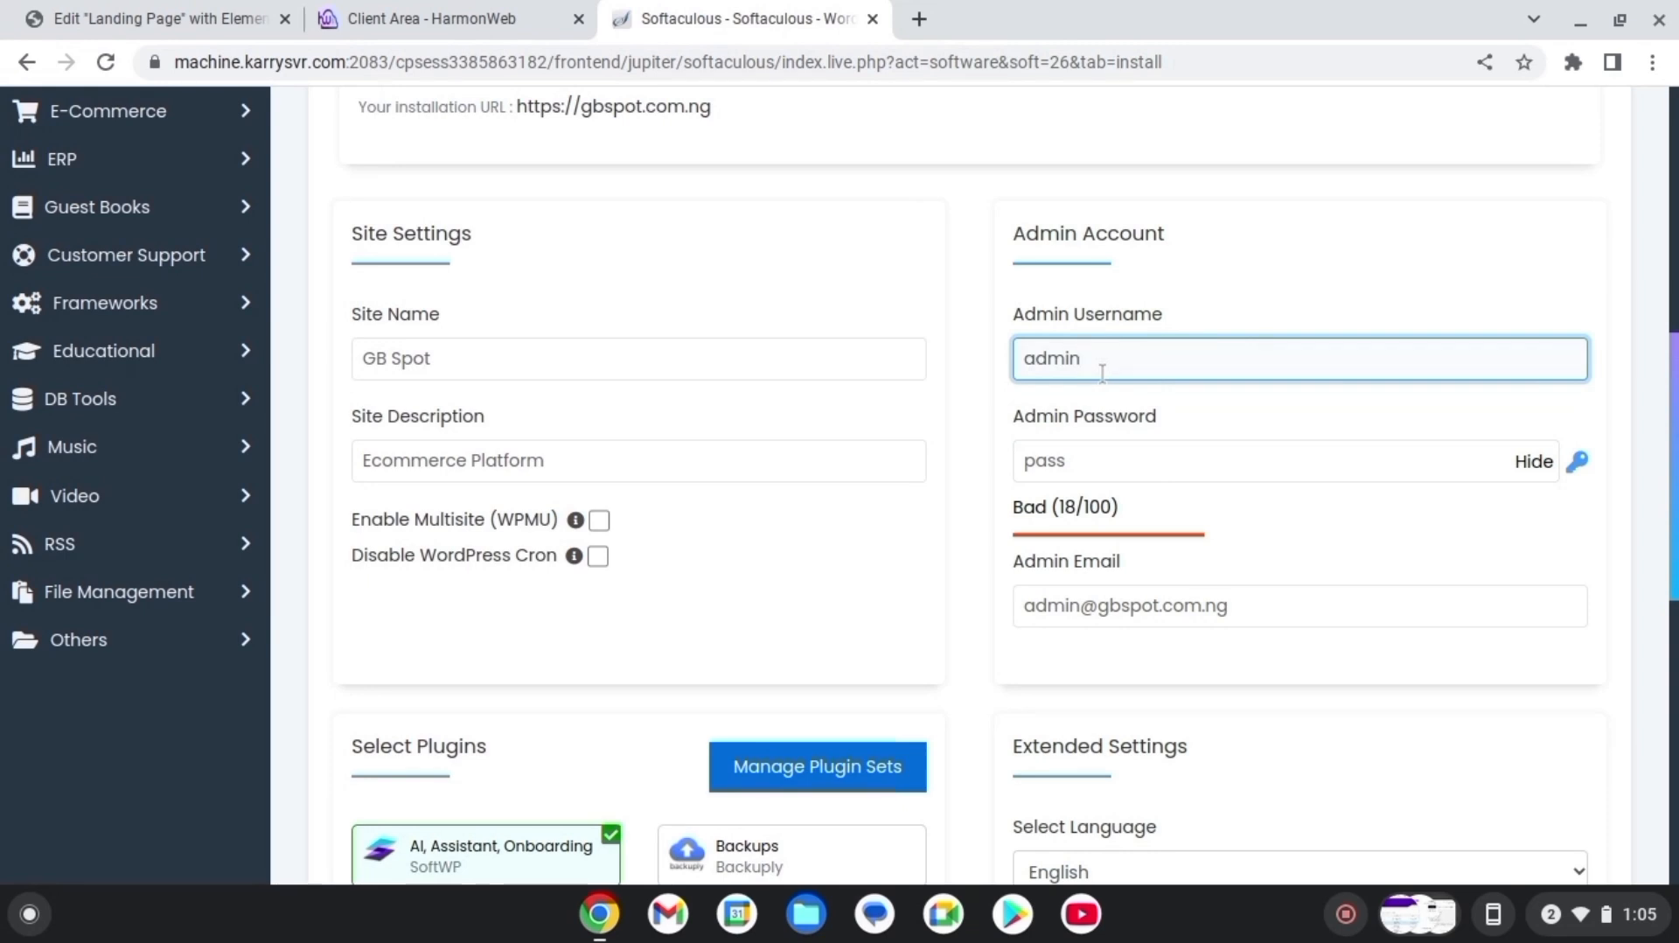
double_click(1097, 364)
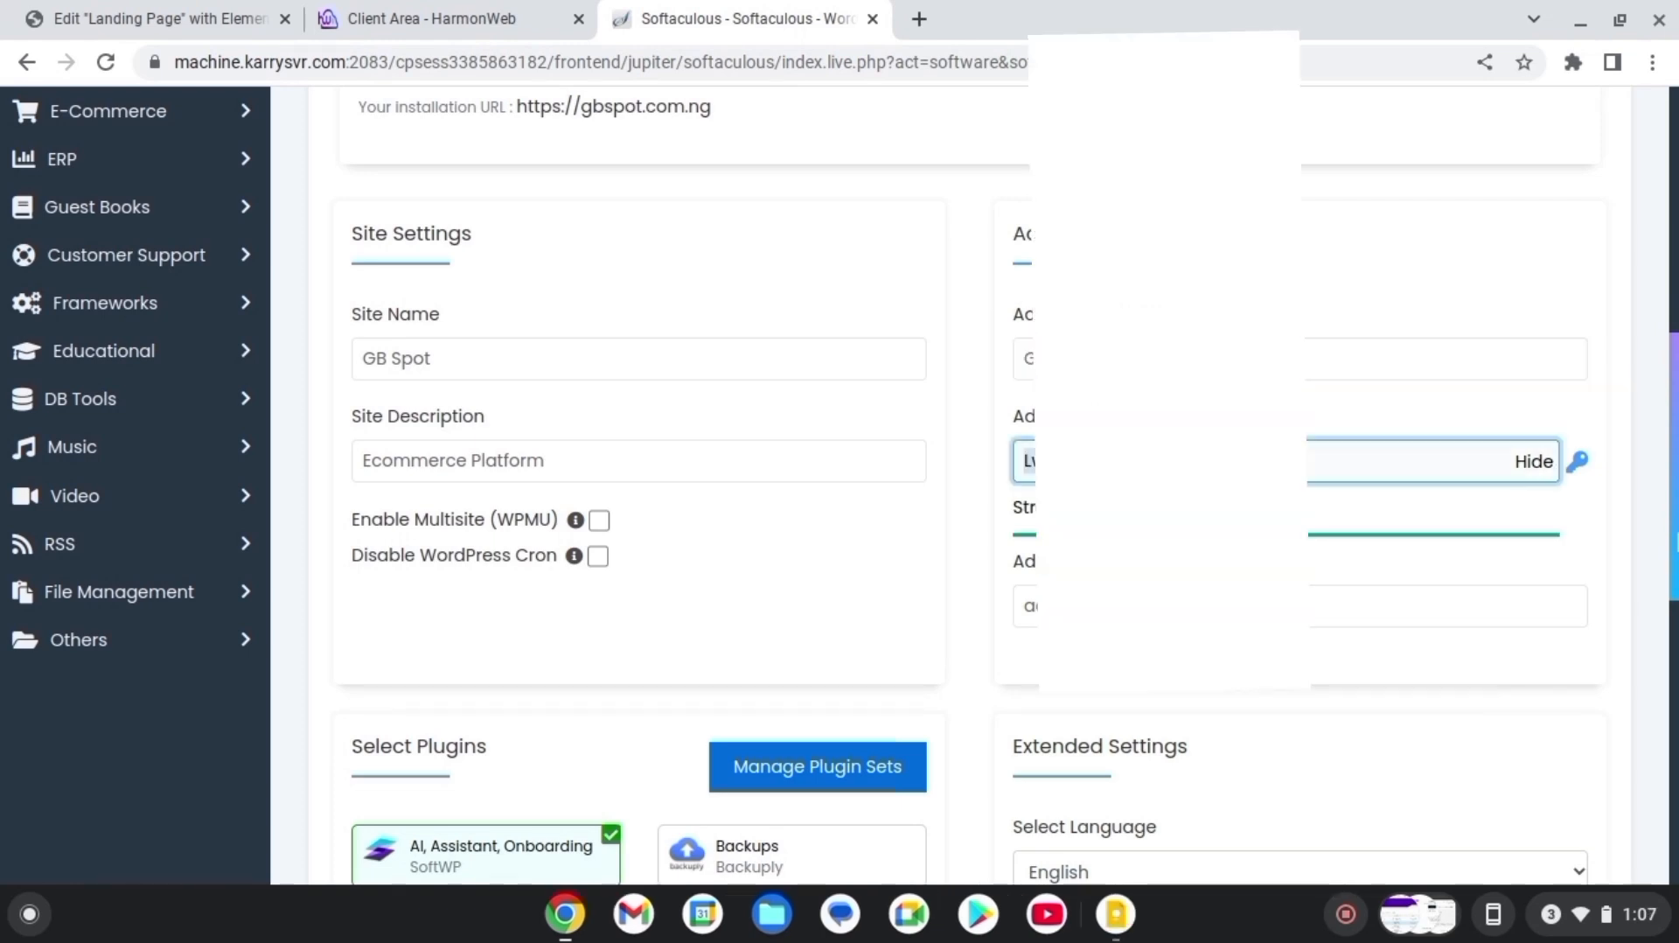
scroll(874, 481, "down", 3)
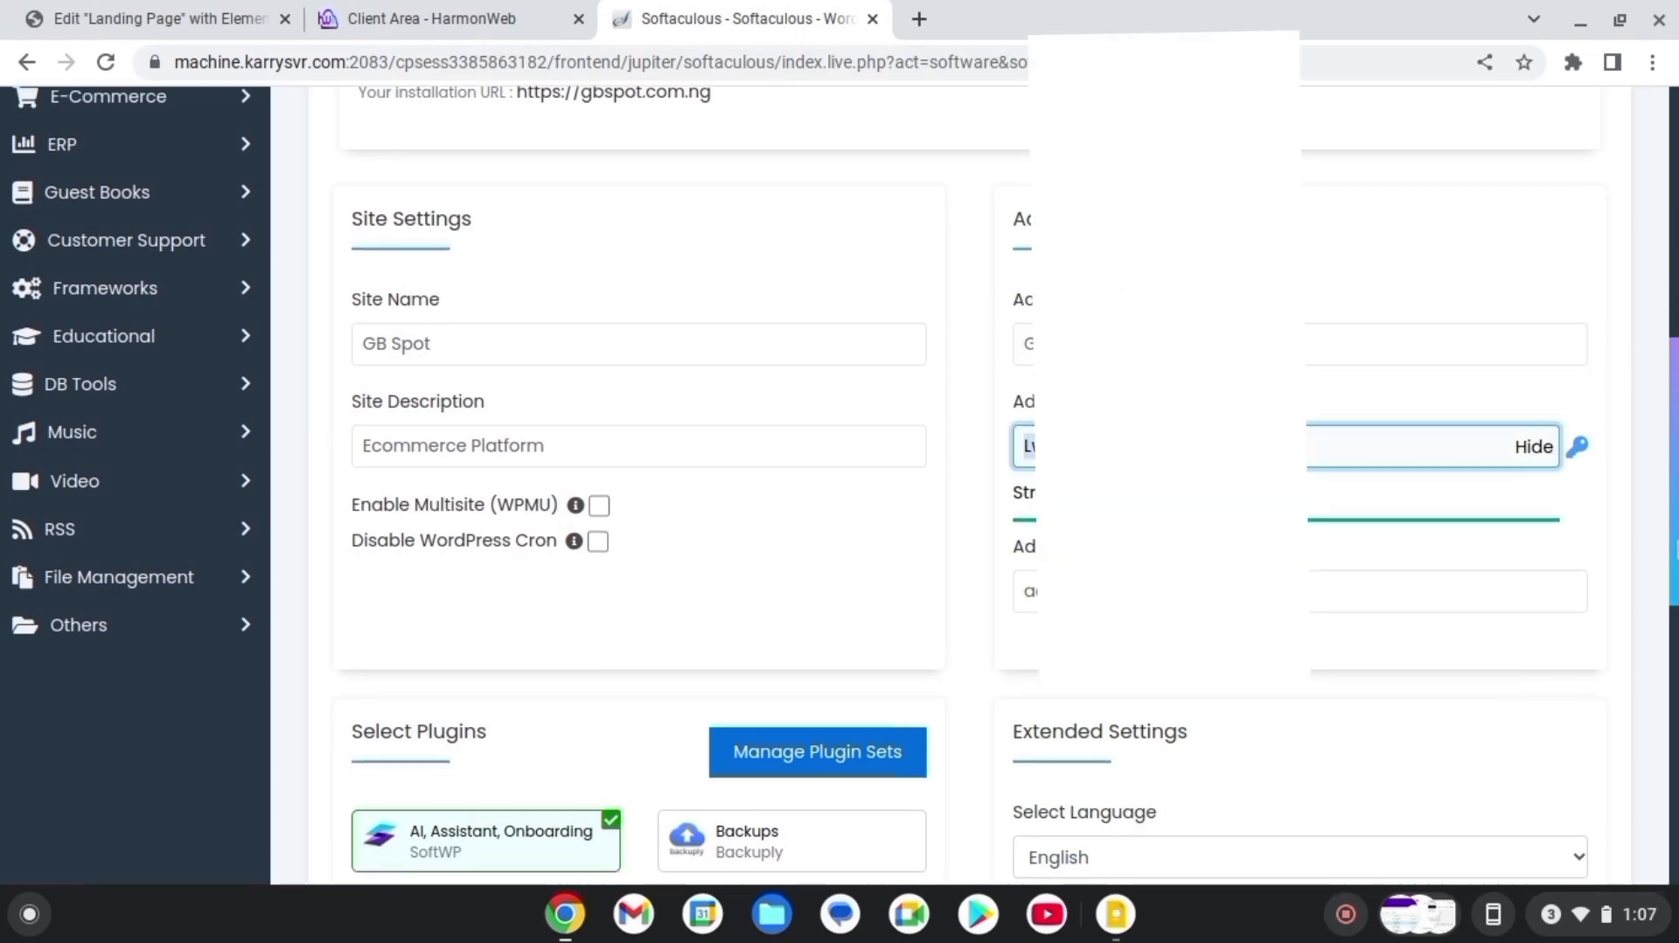
scroll(875, 481, "down", 3)
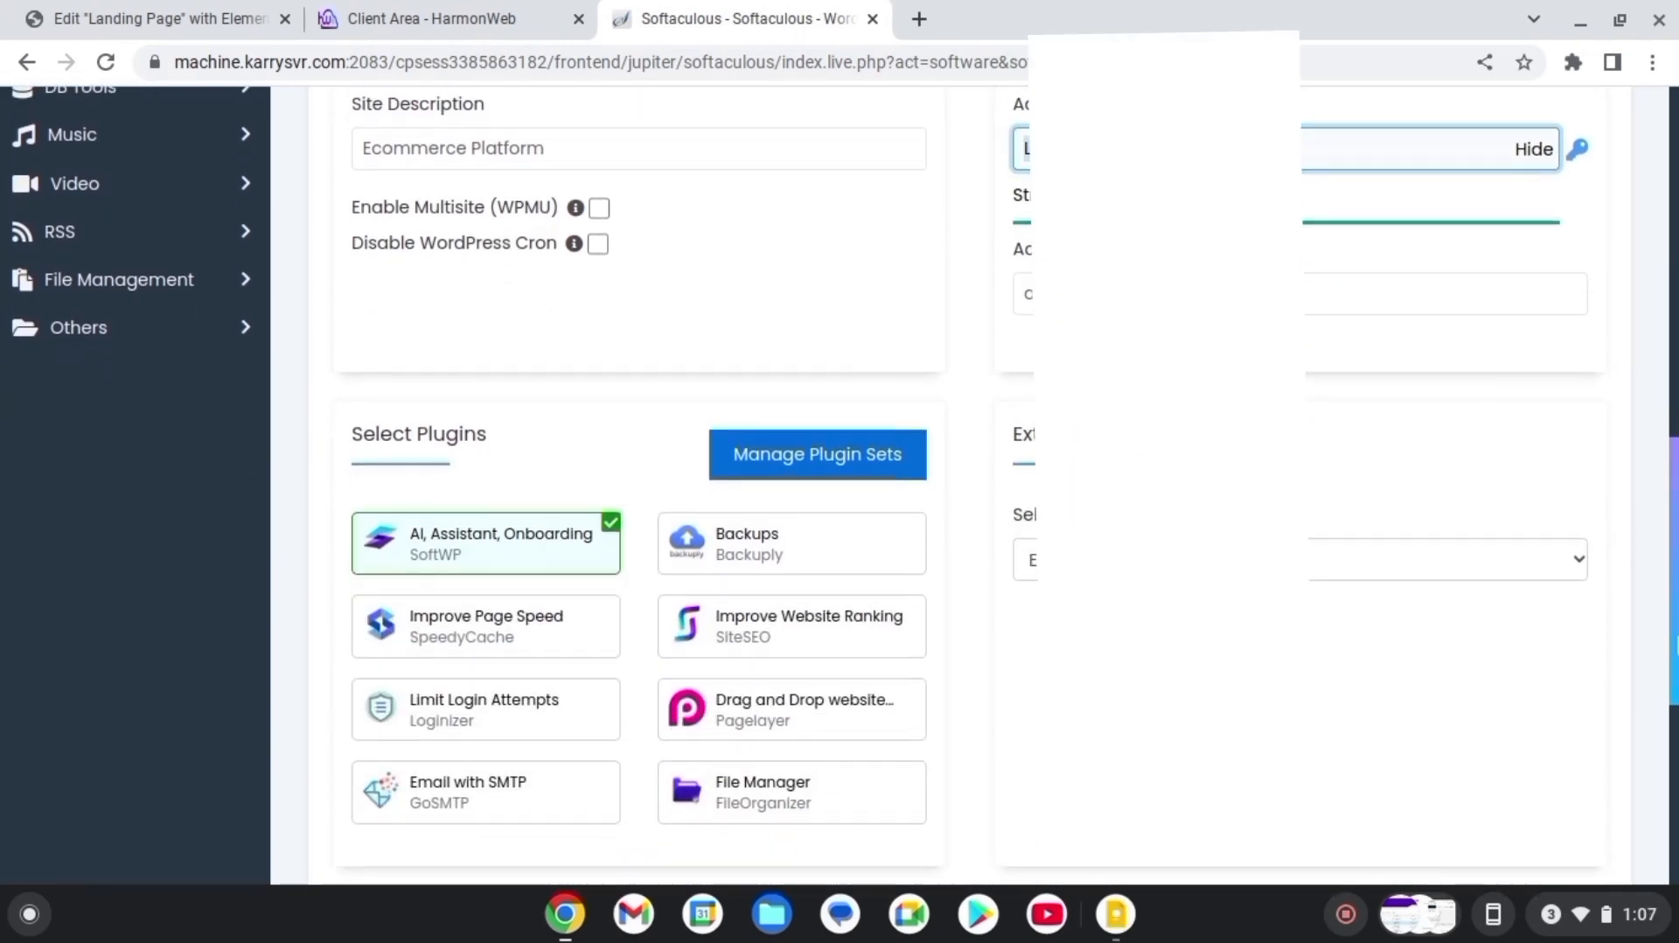
scroll(875, 482, "down", 5)
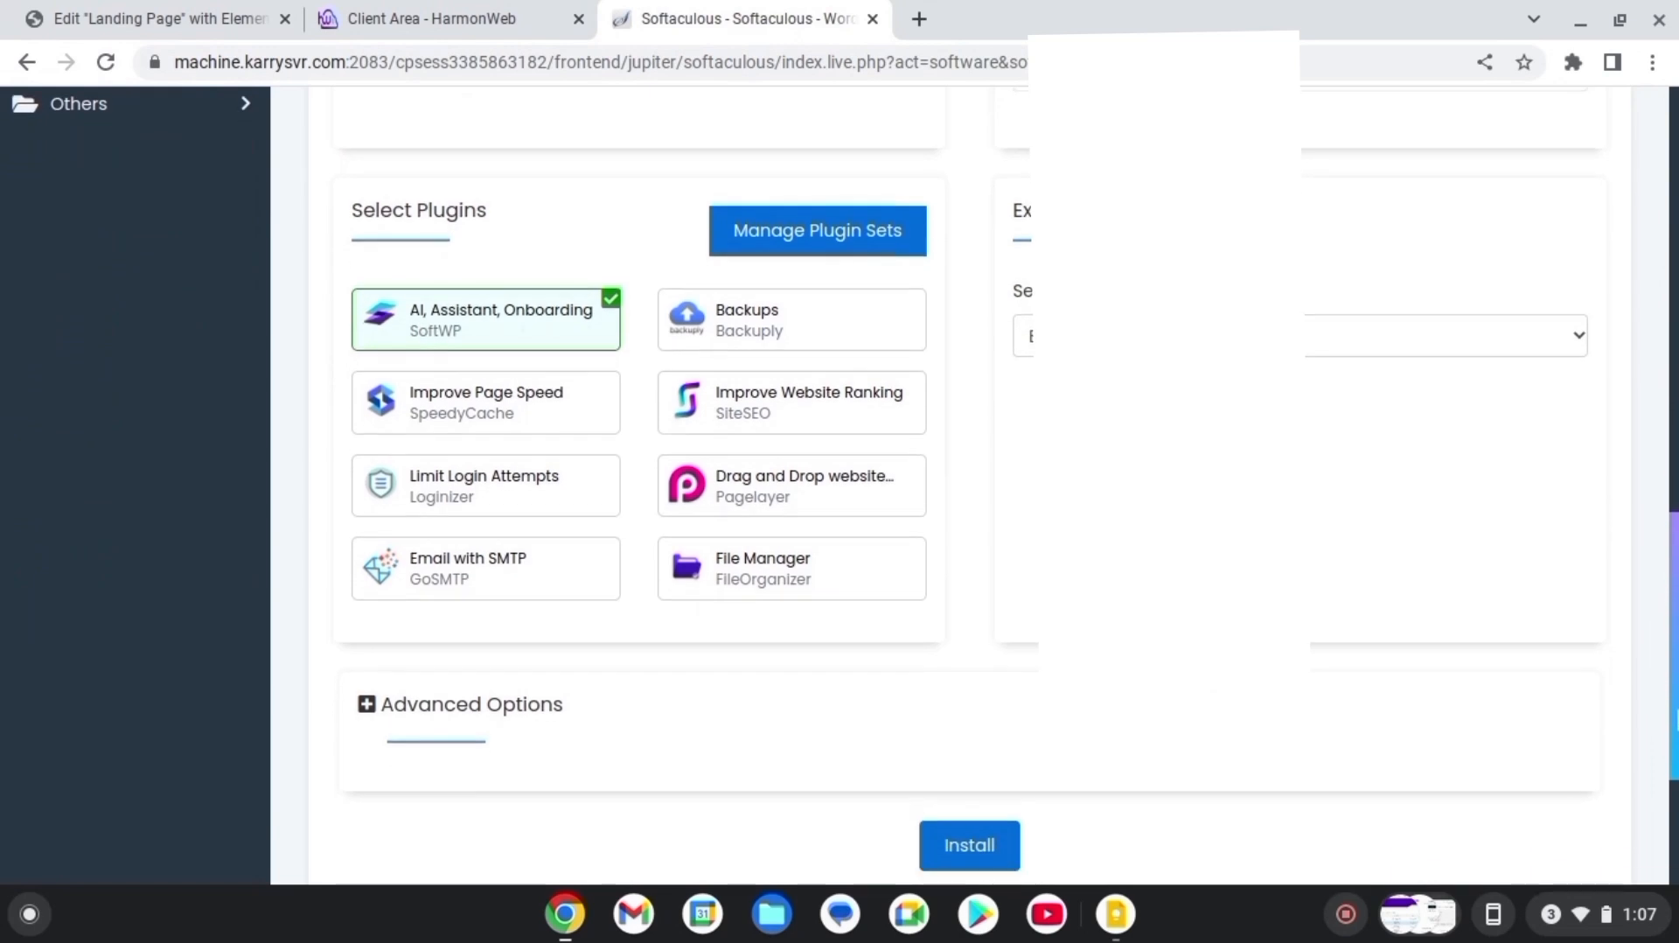
left_click(951, 626)
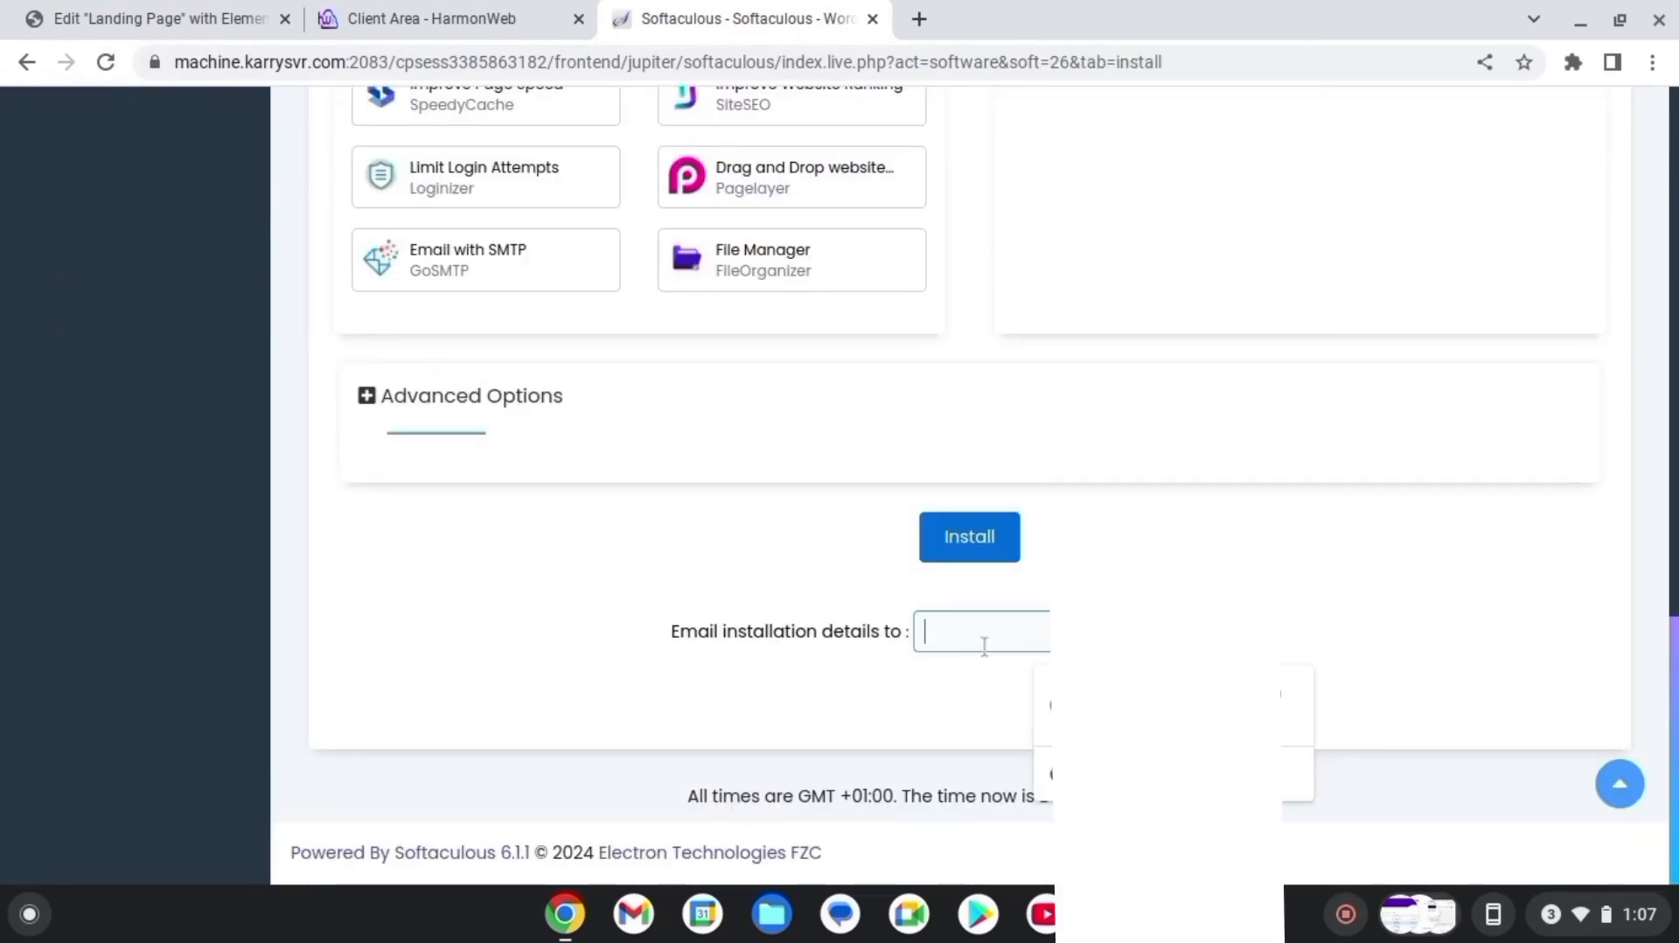
left_click(978, 550)
left_click(1109, 705)
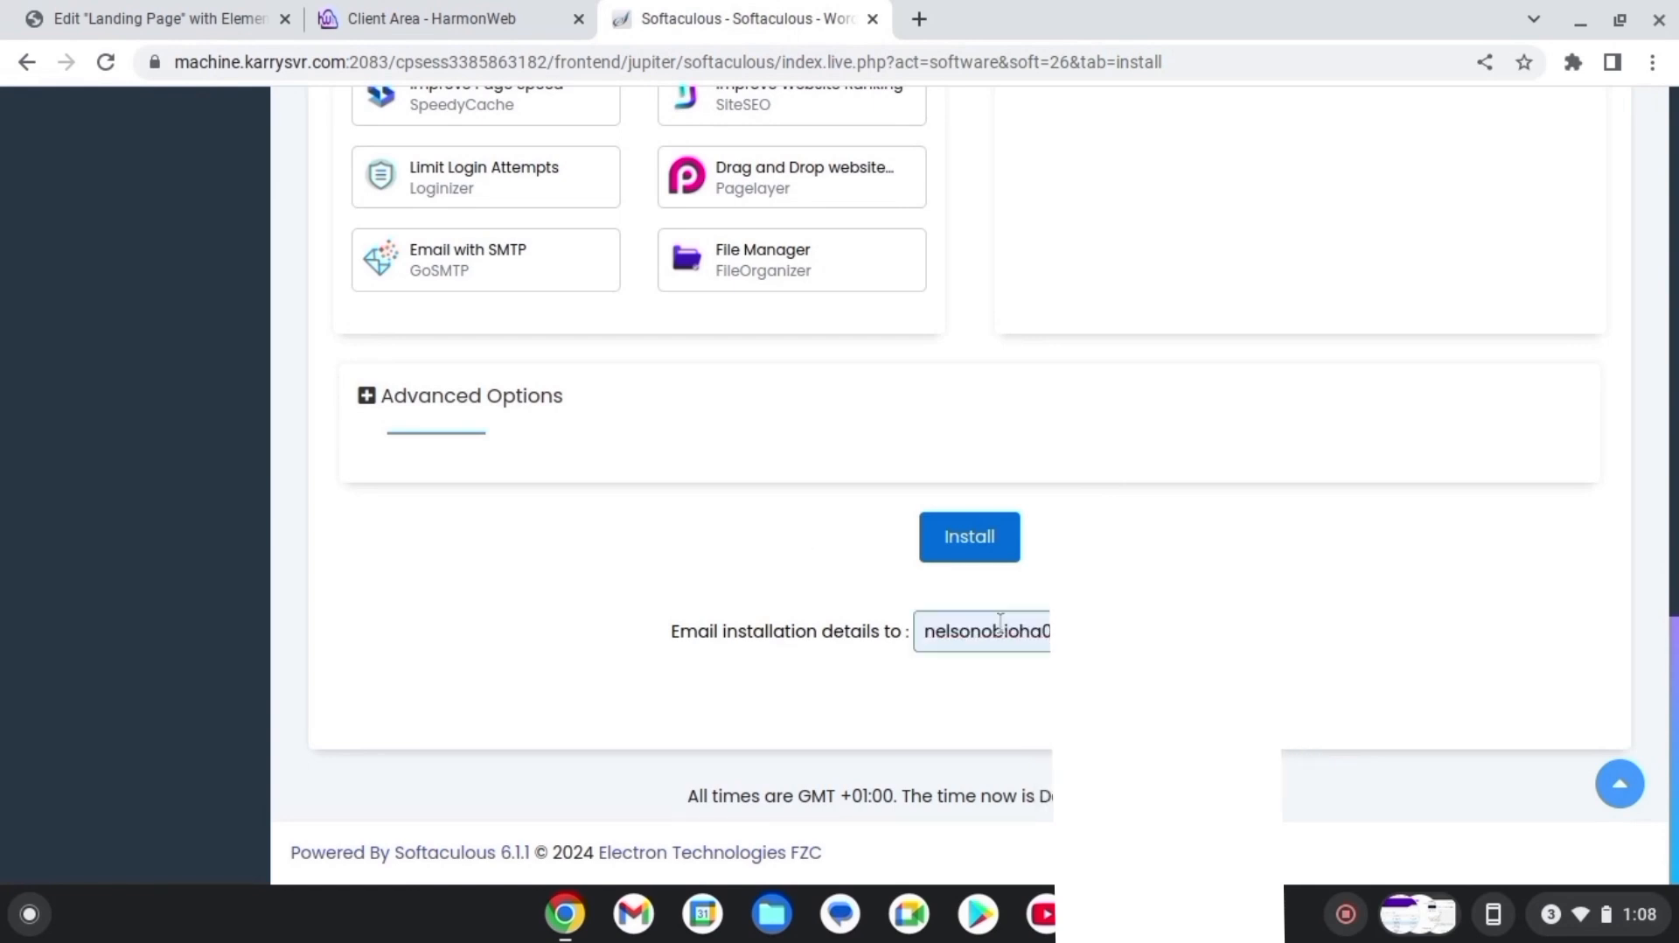
left_click(989, 537)
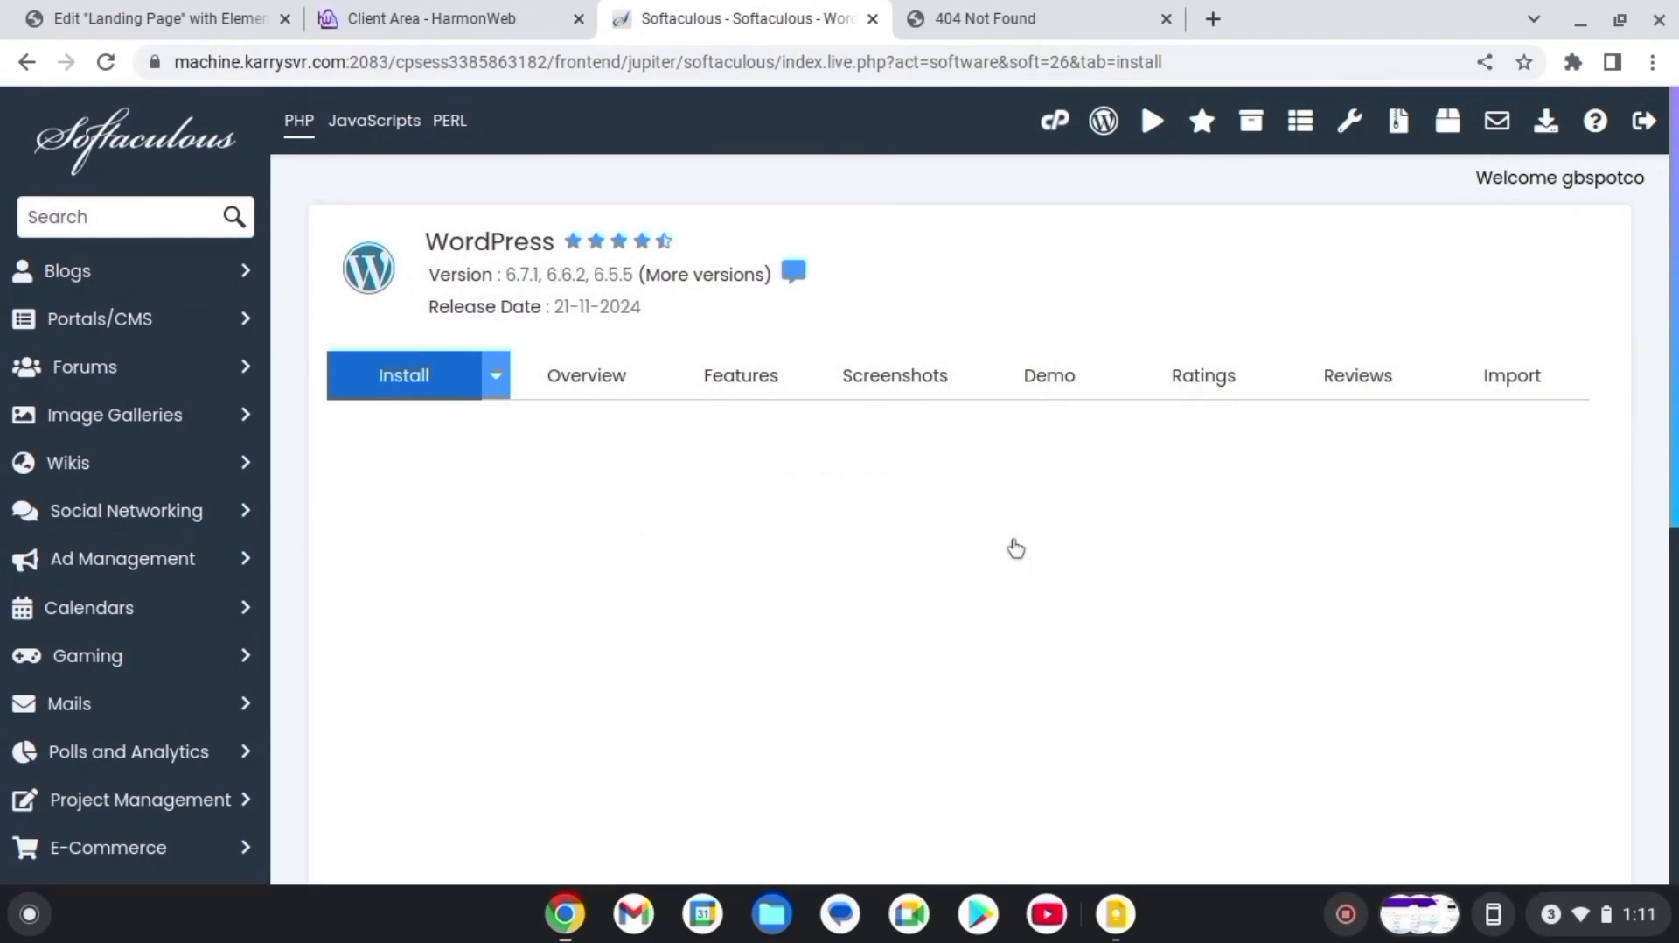
scroll(1015, 549, "down", 1)
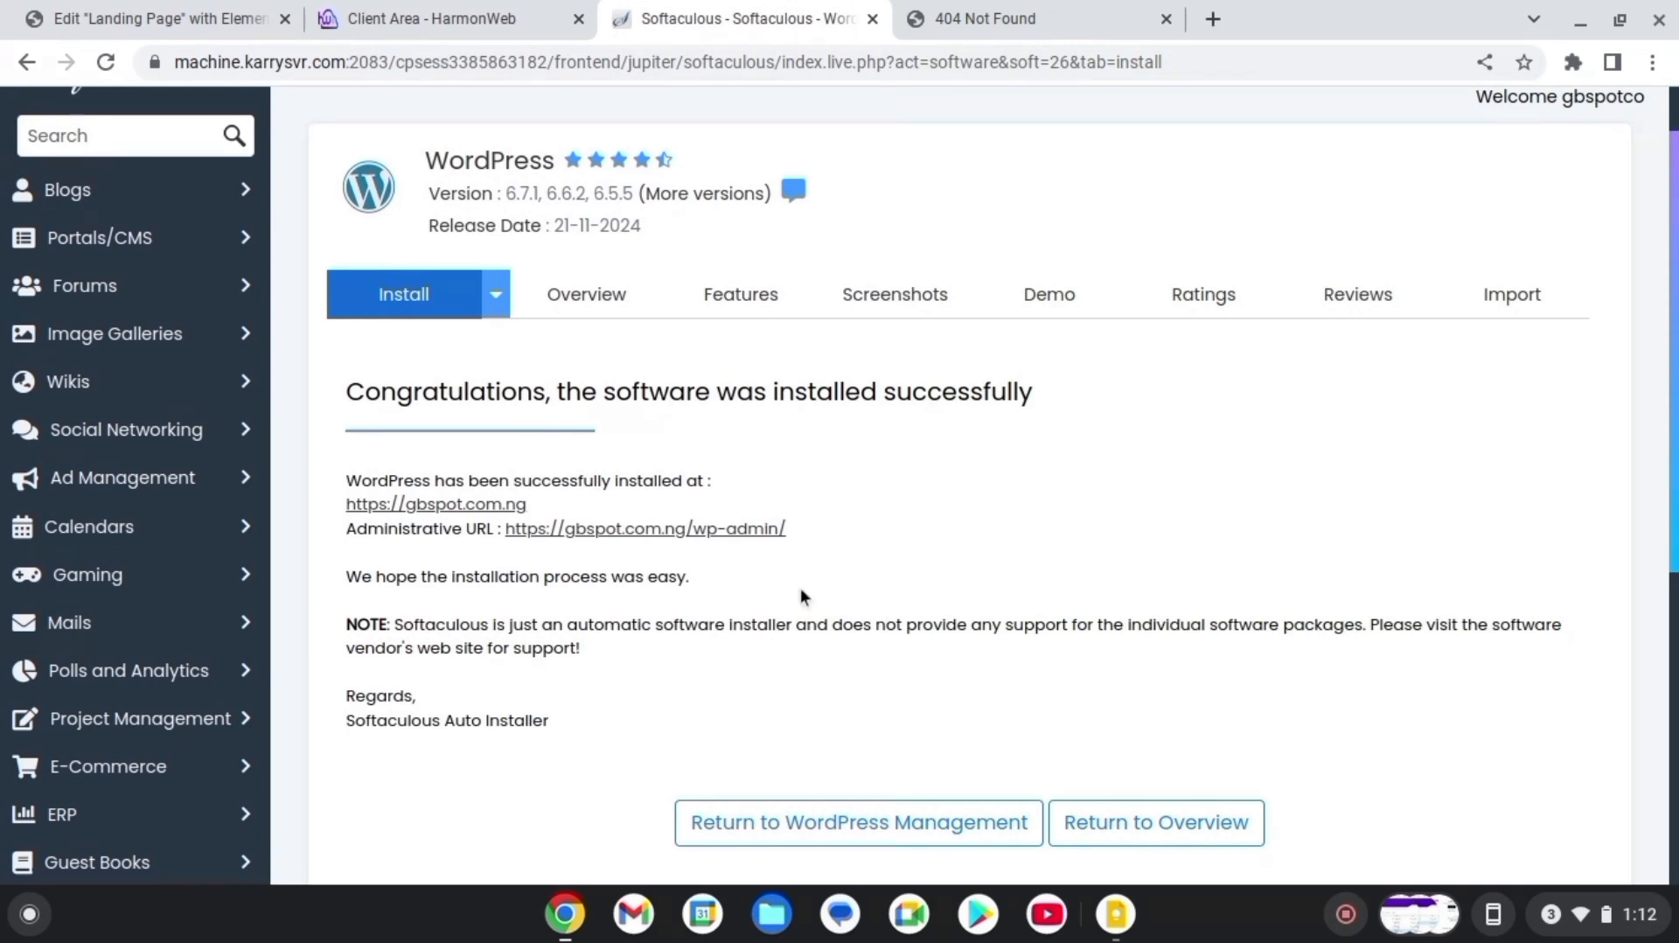
left_click(671, 530)
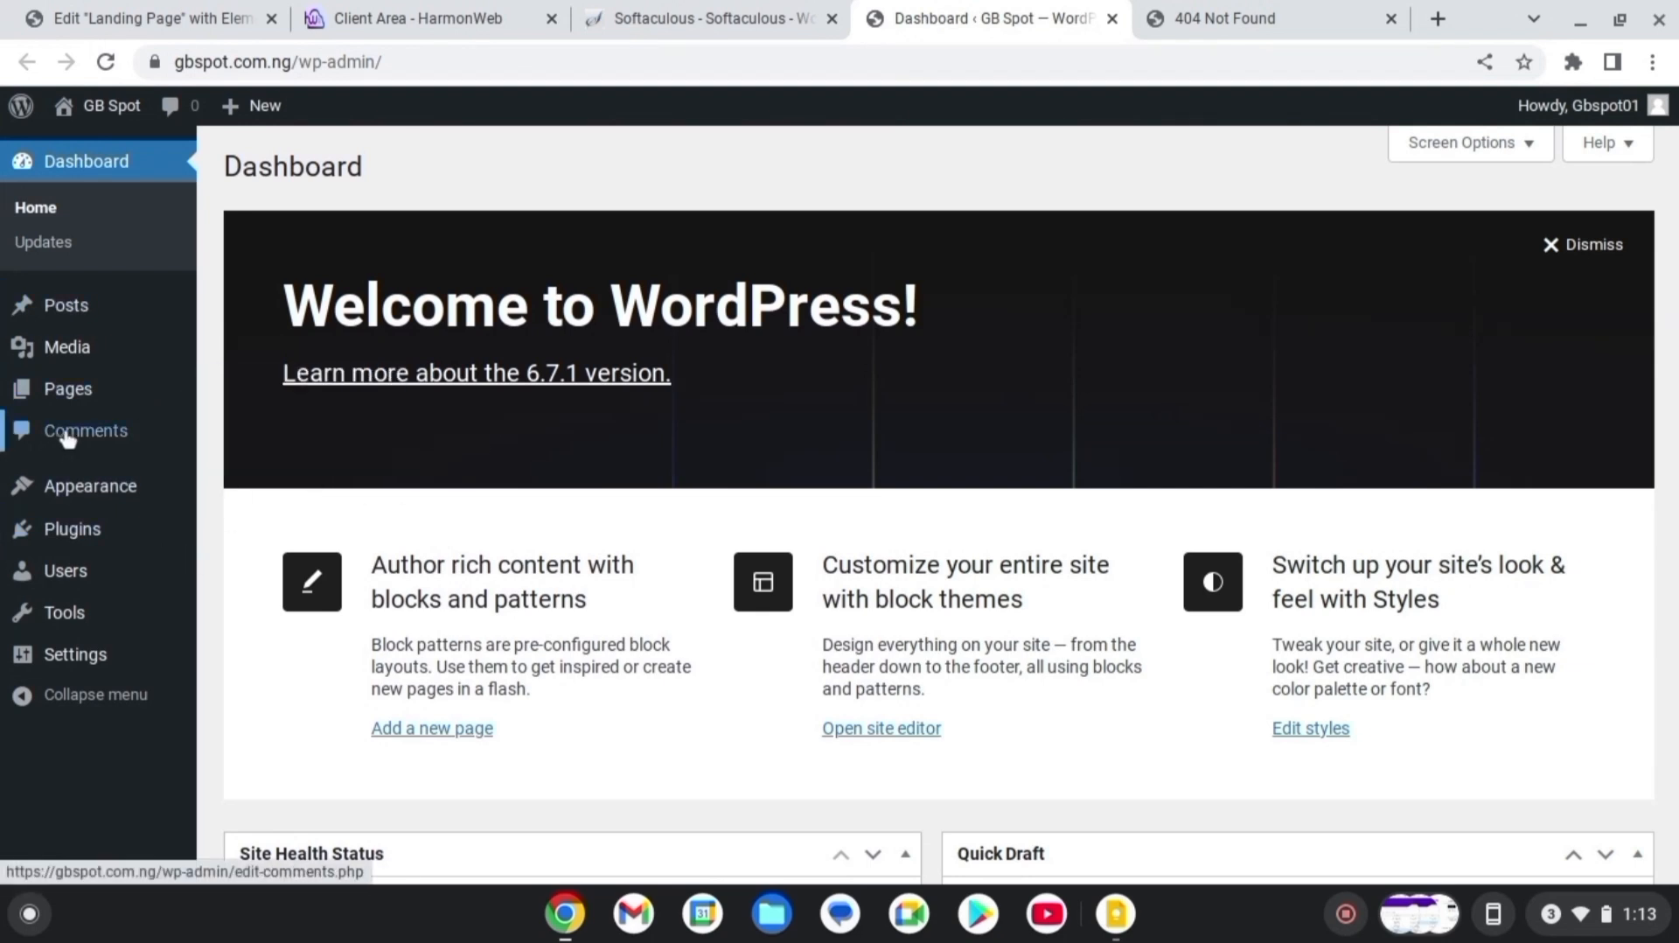
Search themes for 'hello ele', then install and activate Hello Elementor
mouse_move(123, 490)
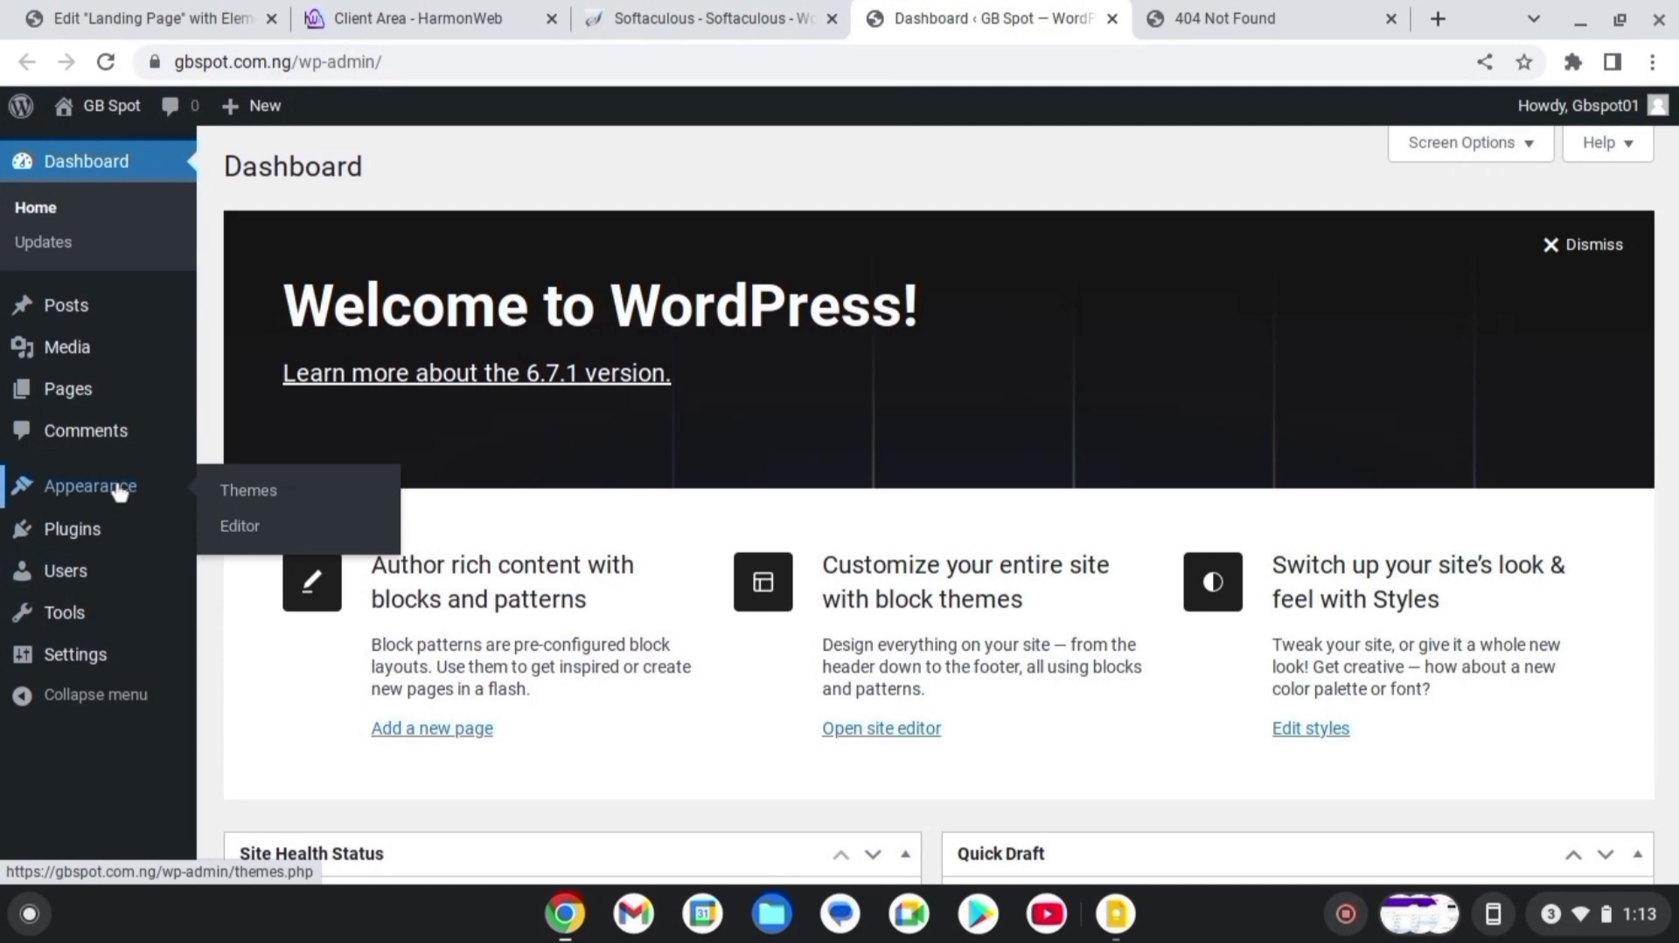
left_click(278, 499)
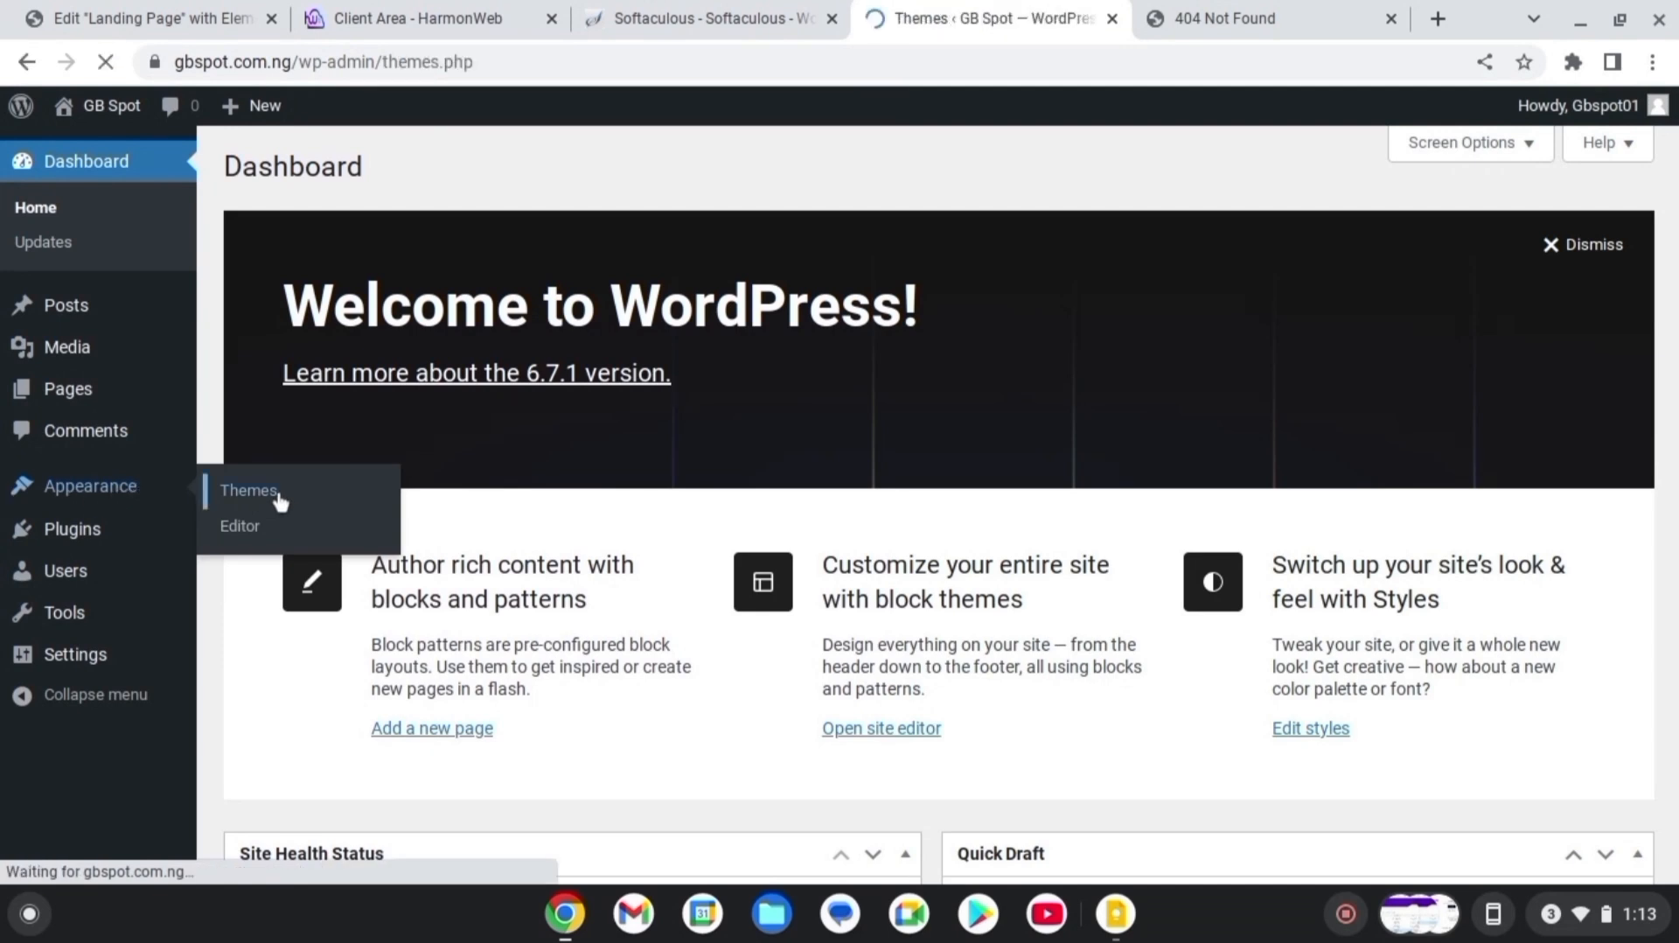
mouse_move(1525, 407)
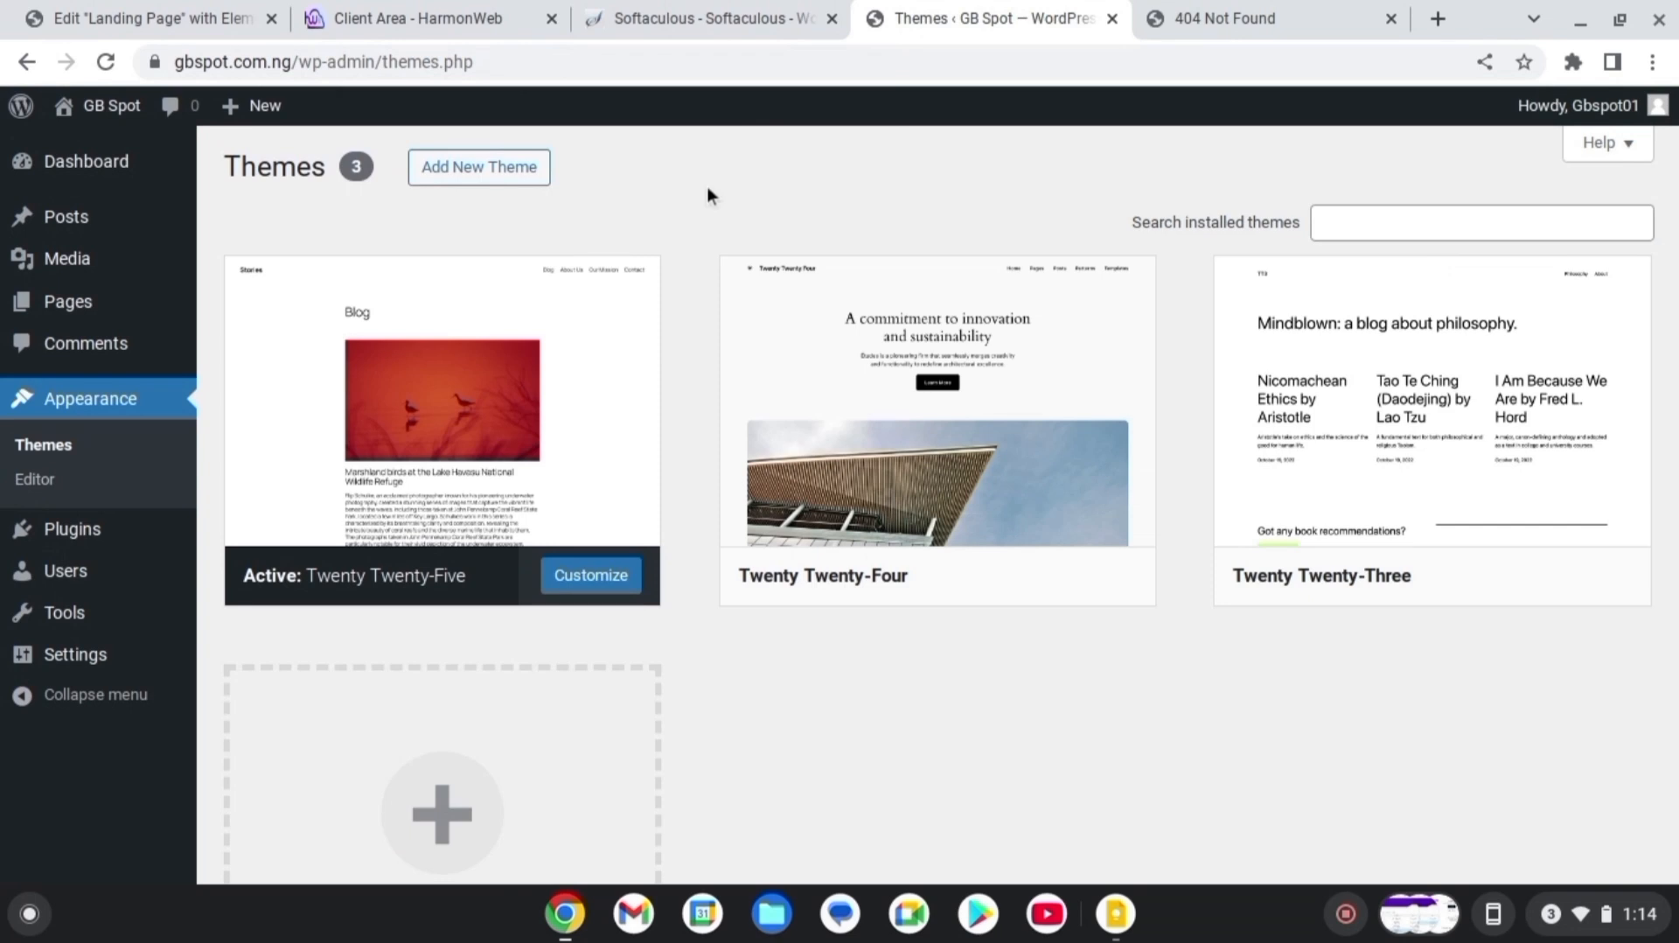
left_click(472, 168)
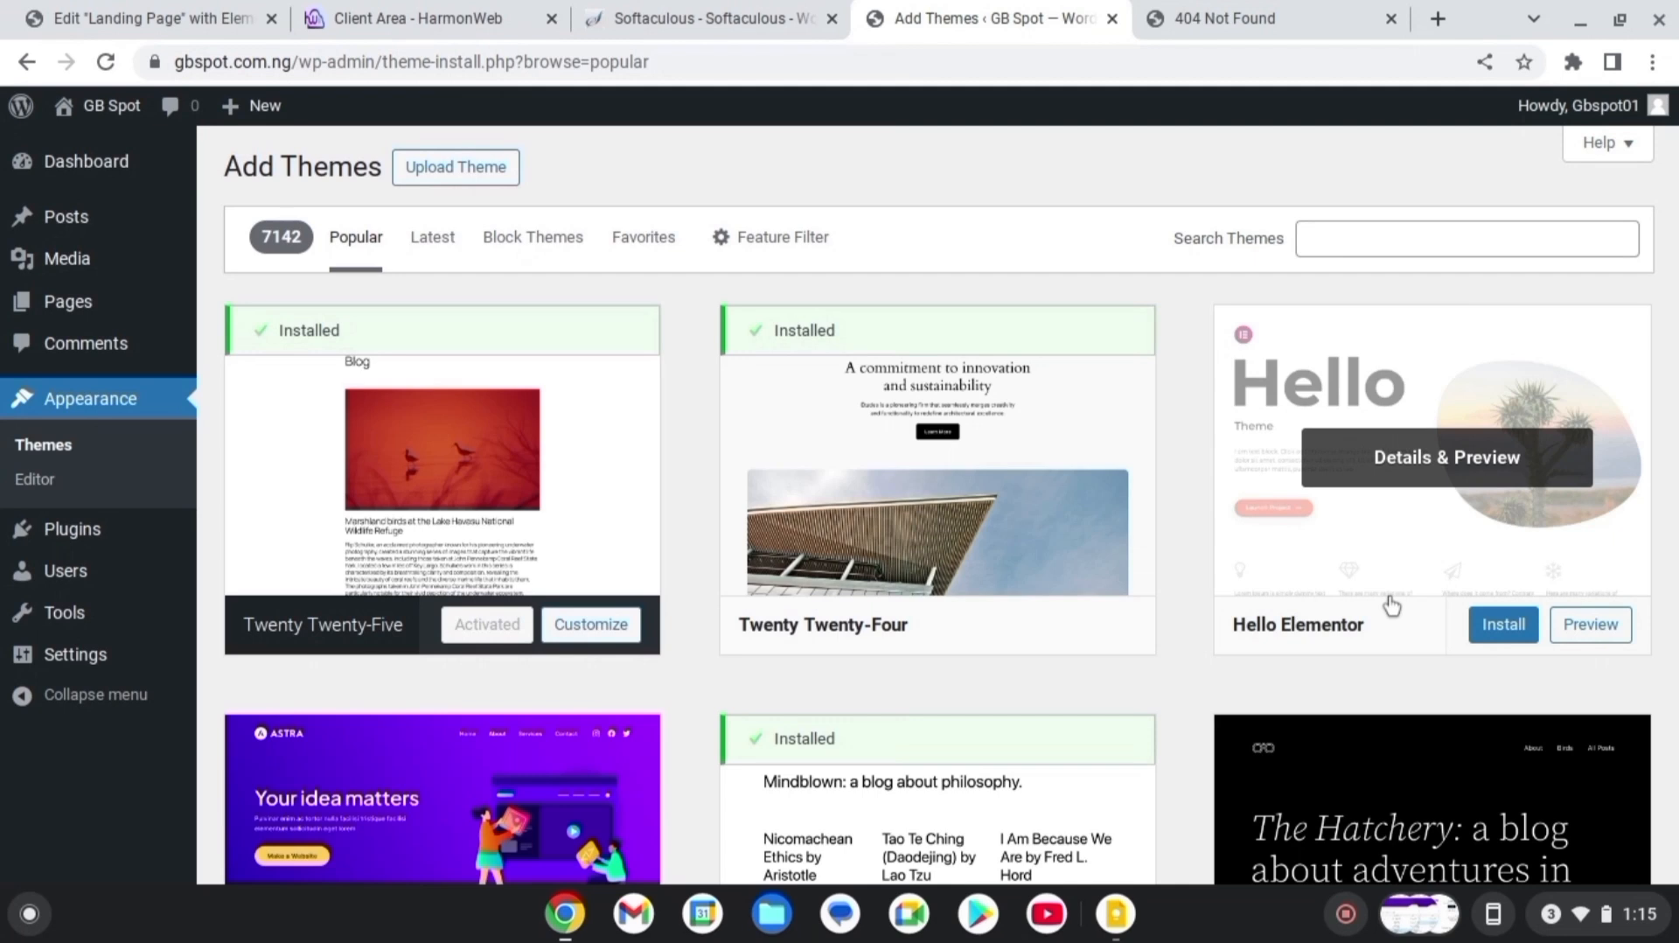
scroll(1391, 603, "down", 2)
scroll(1392, 603, "up", 2)
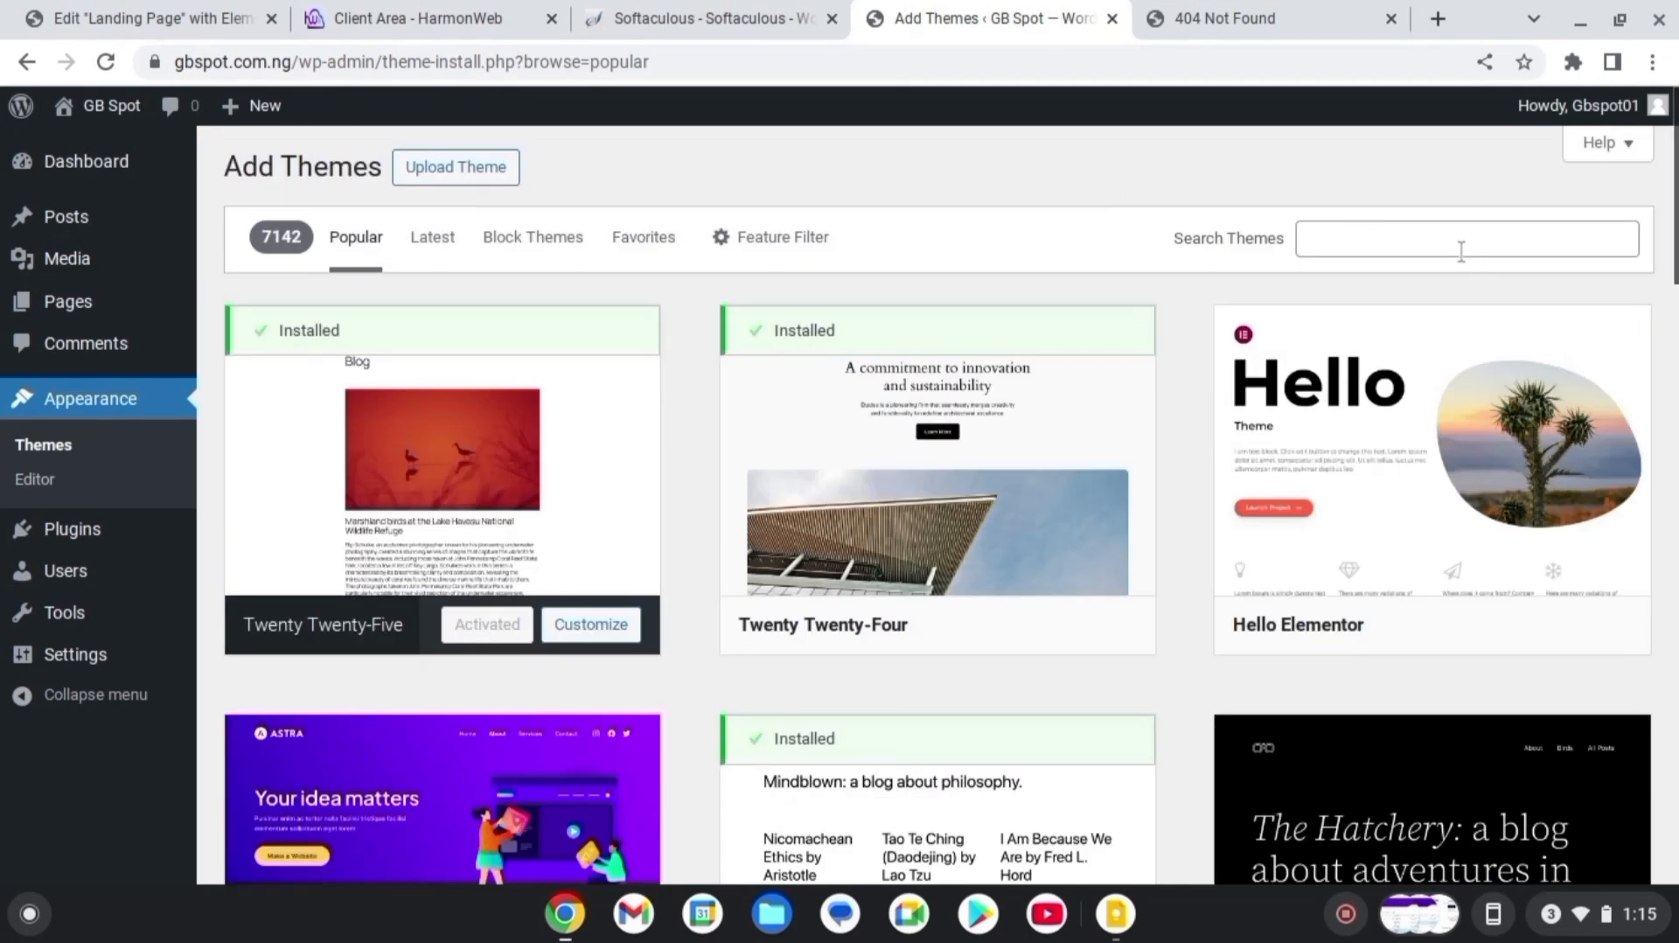
left_click(1429, 241)
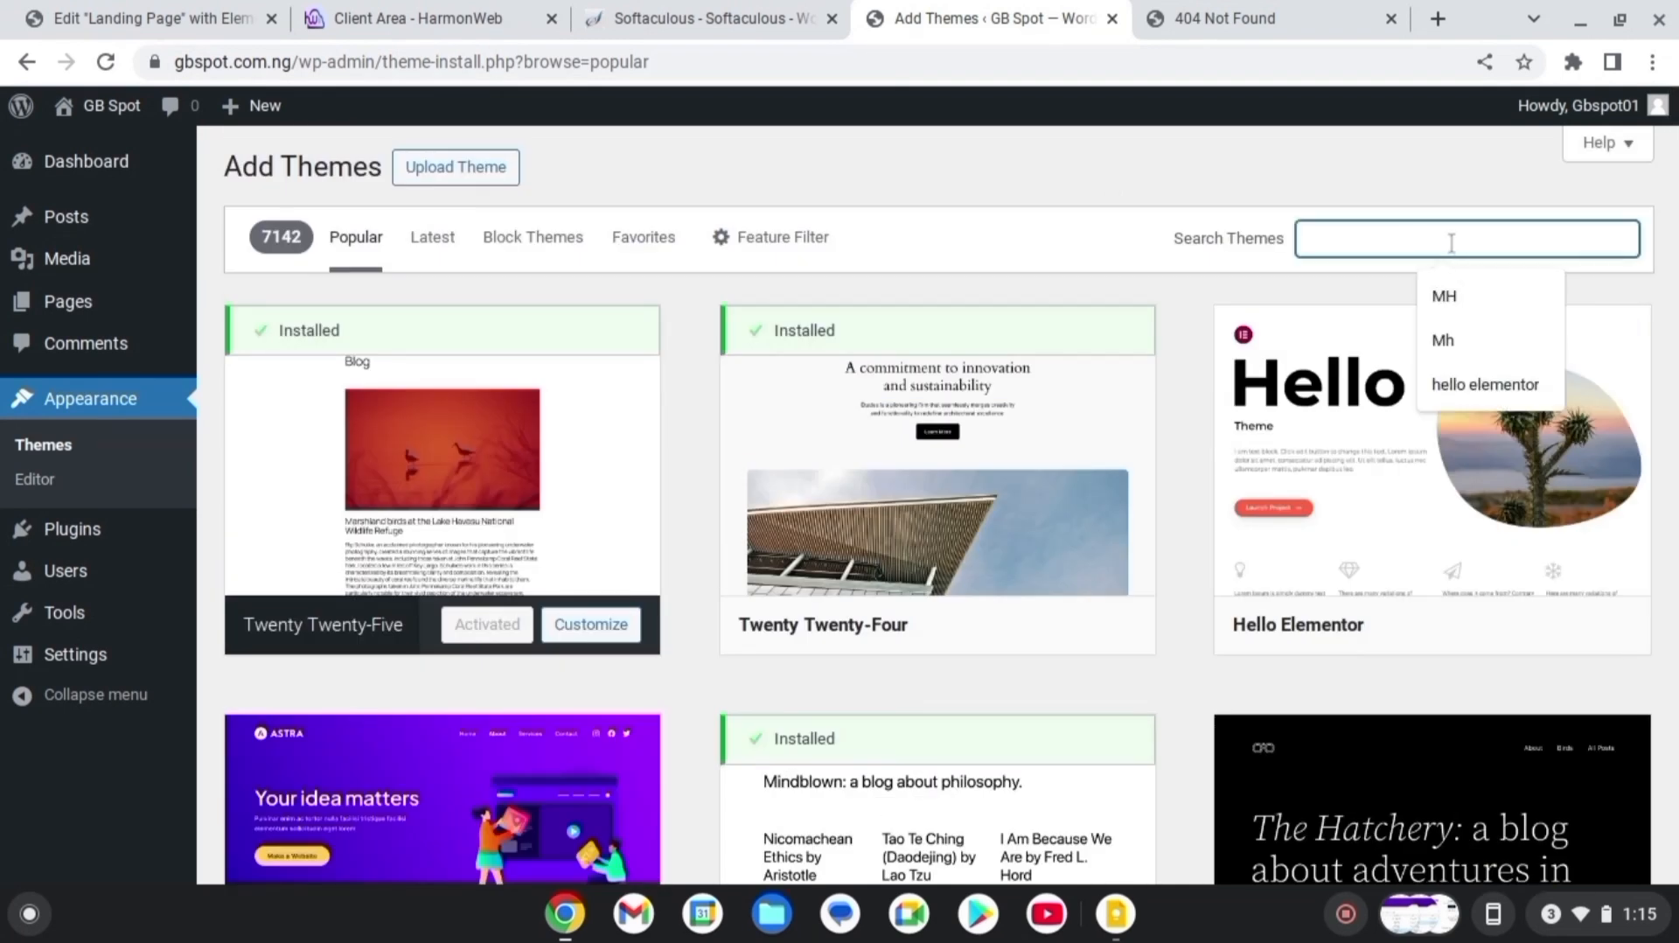
type("he")
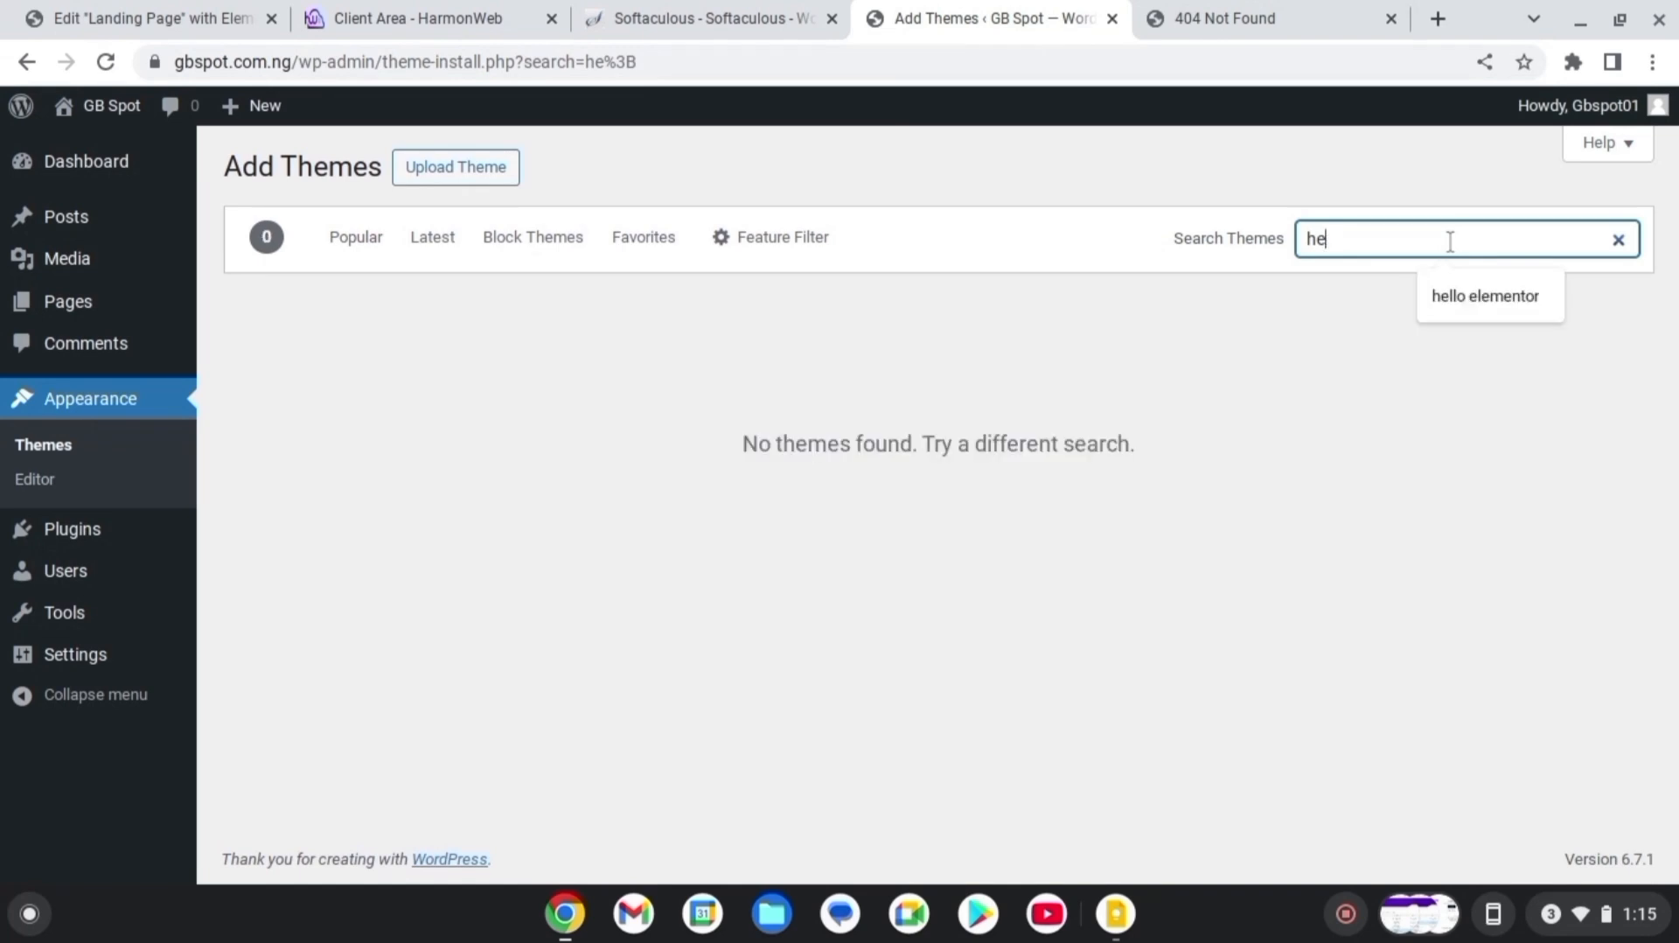
type("llo ele")
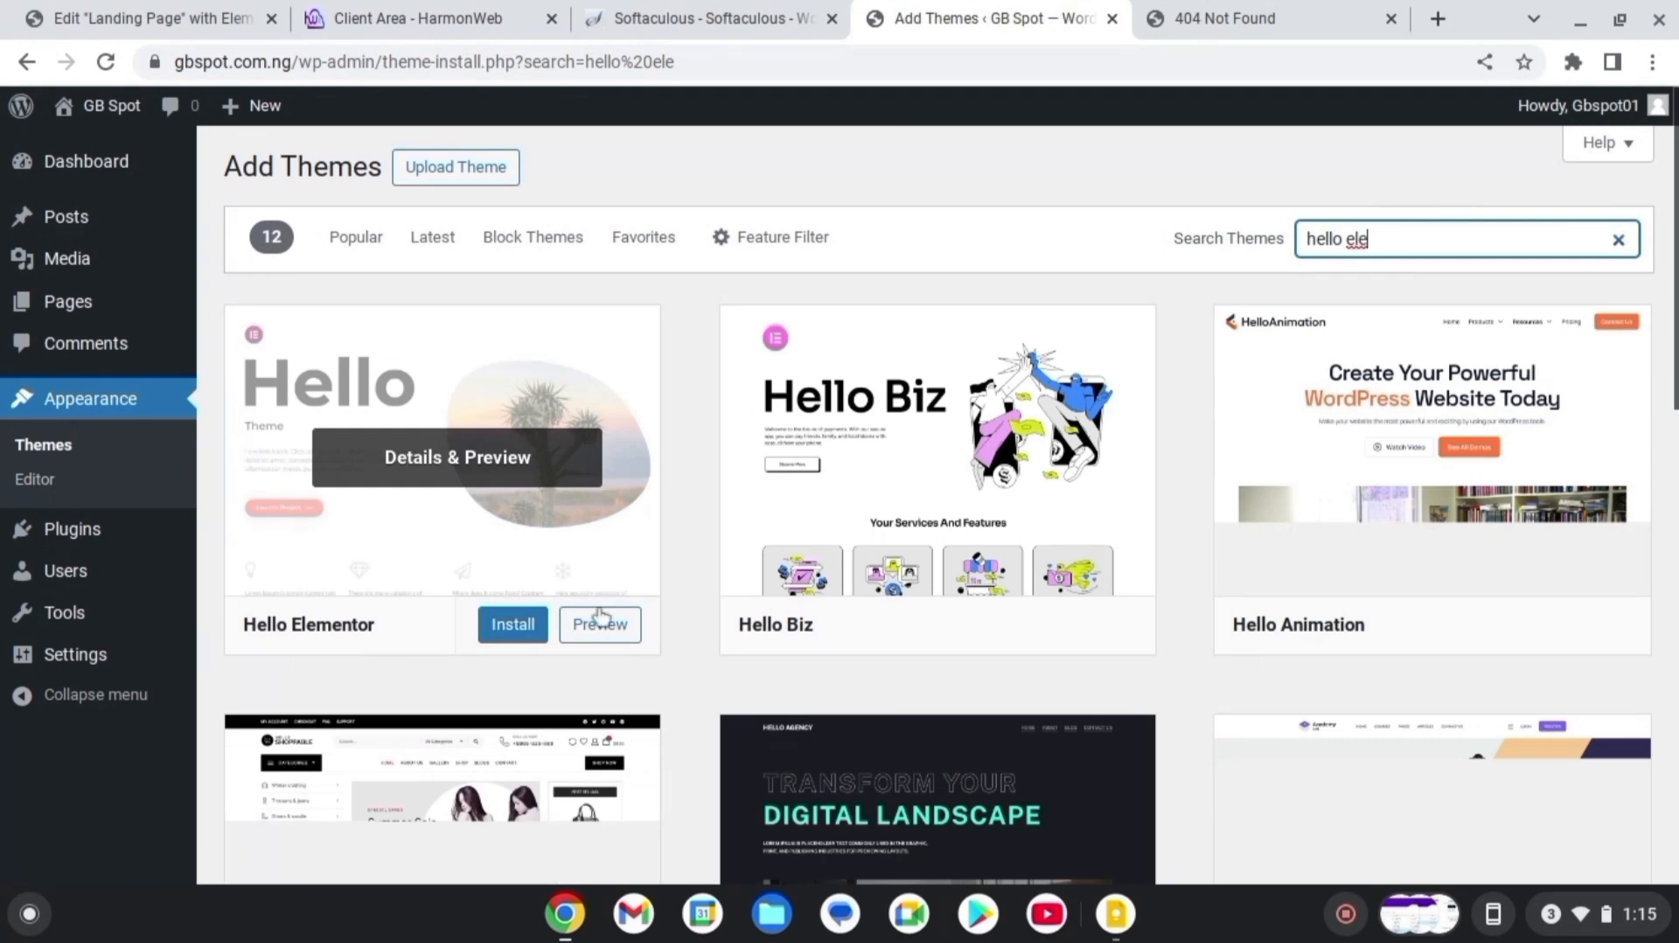
left_click(514, 626)
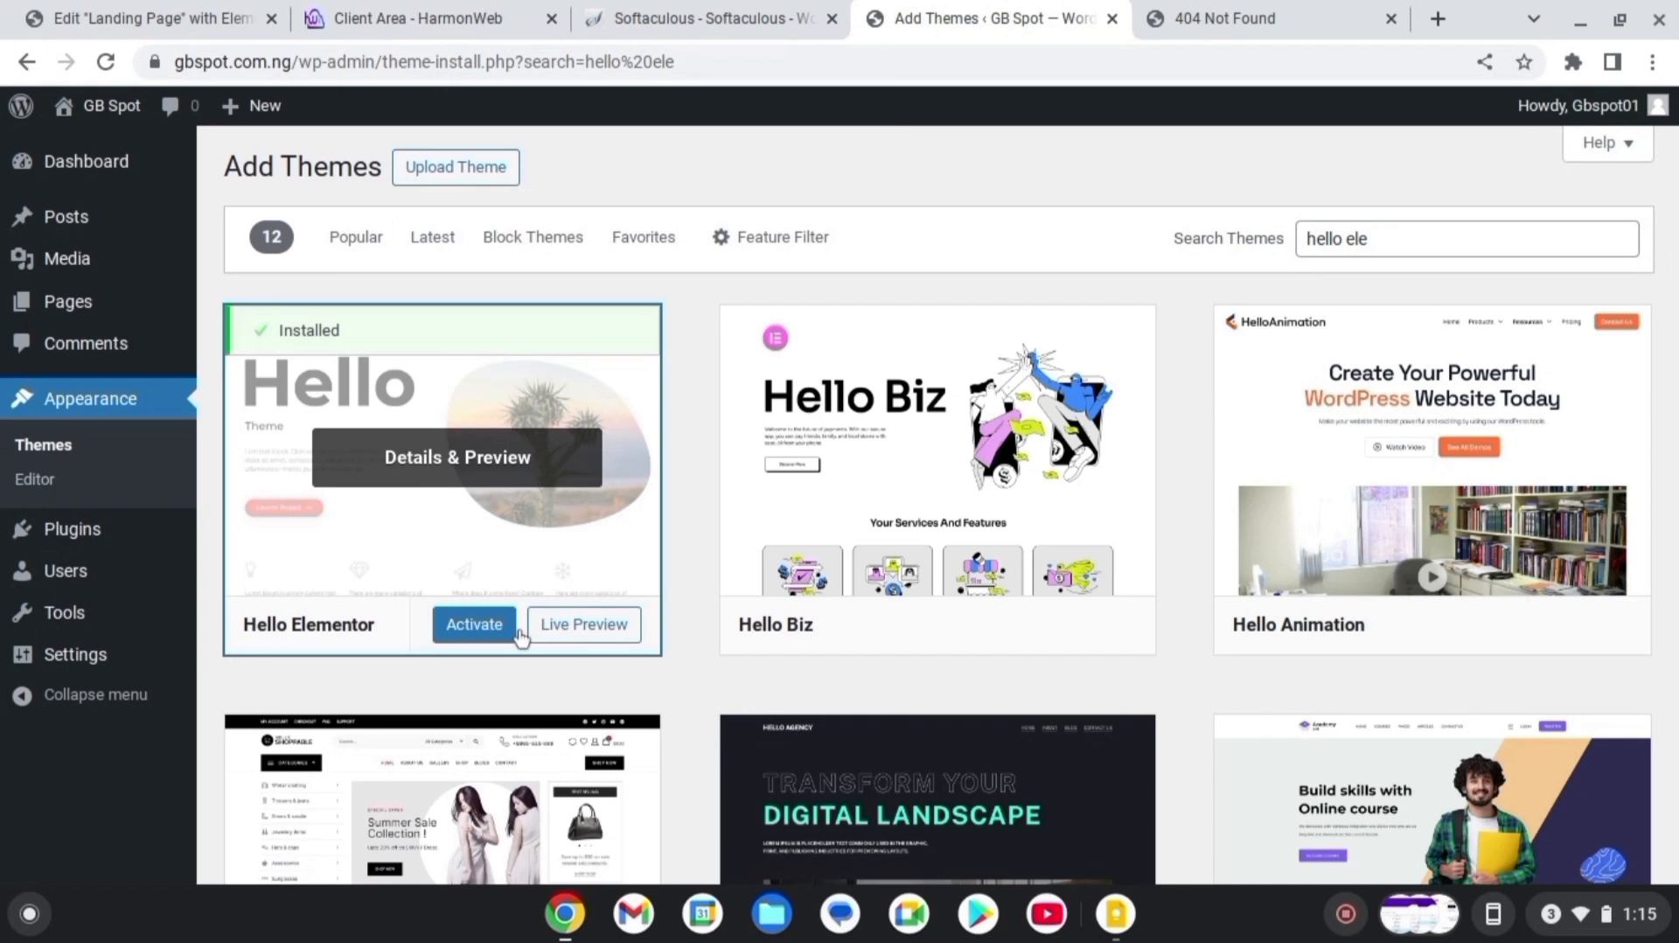
left_click(484, 630)
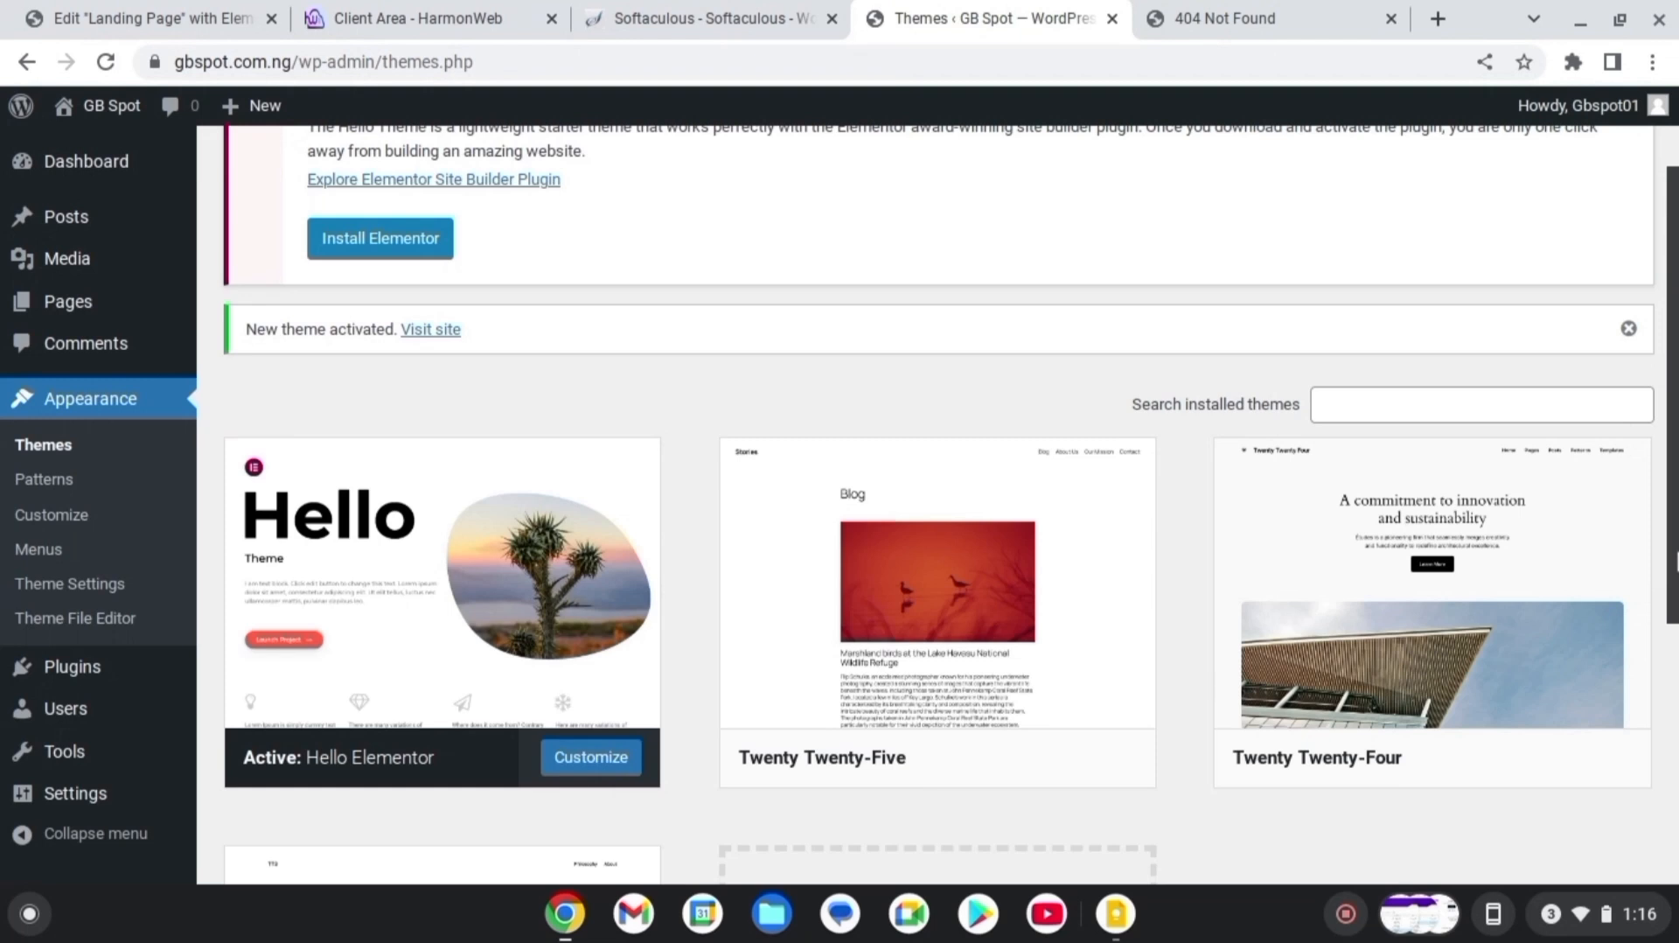
Search plugins for 'elementor', then install and activate Elementor Website Builder
mouse_move(92, 684)
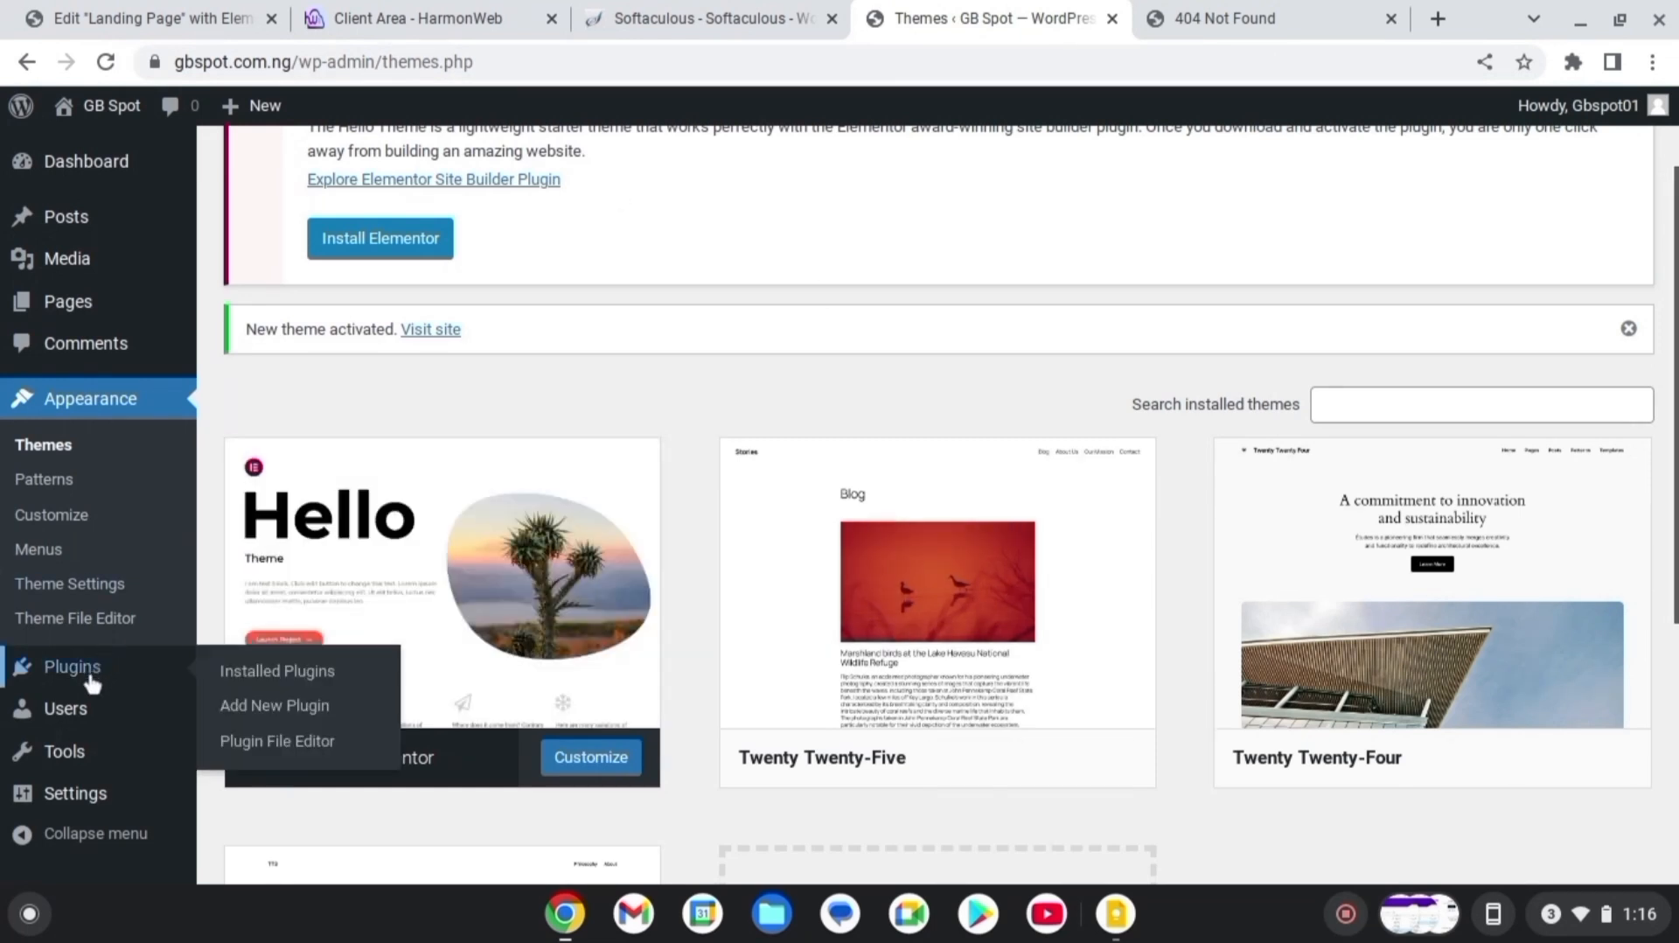
left_click(282, 712)
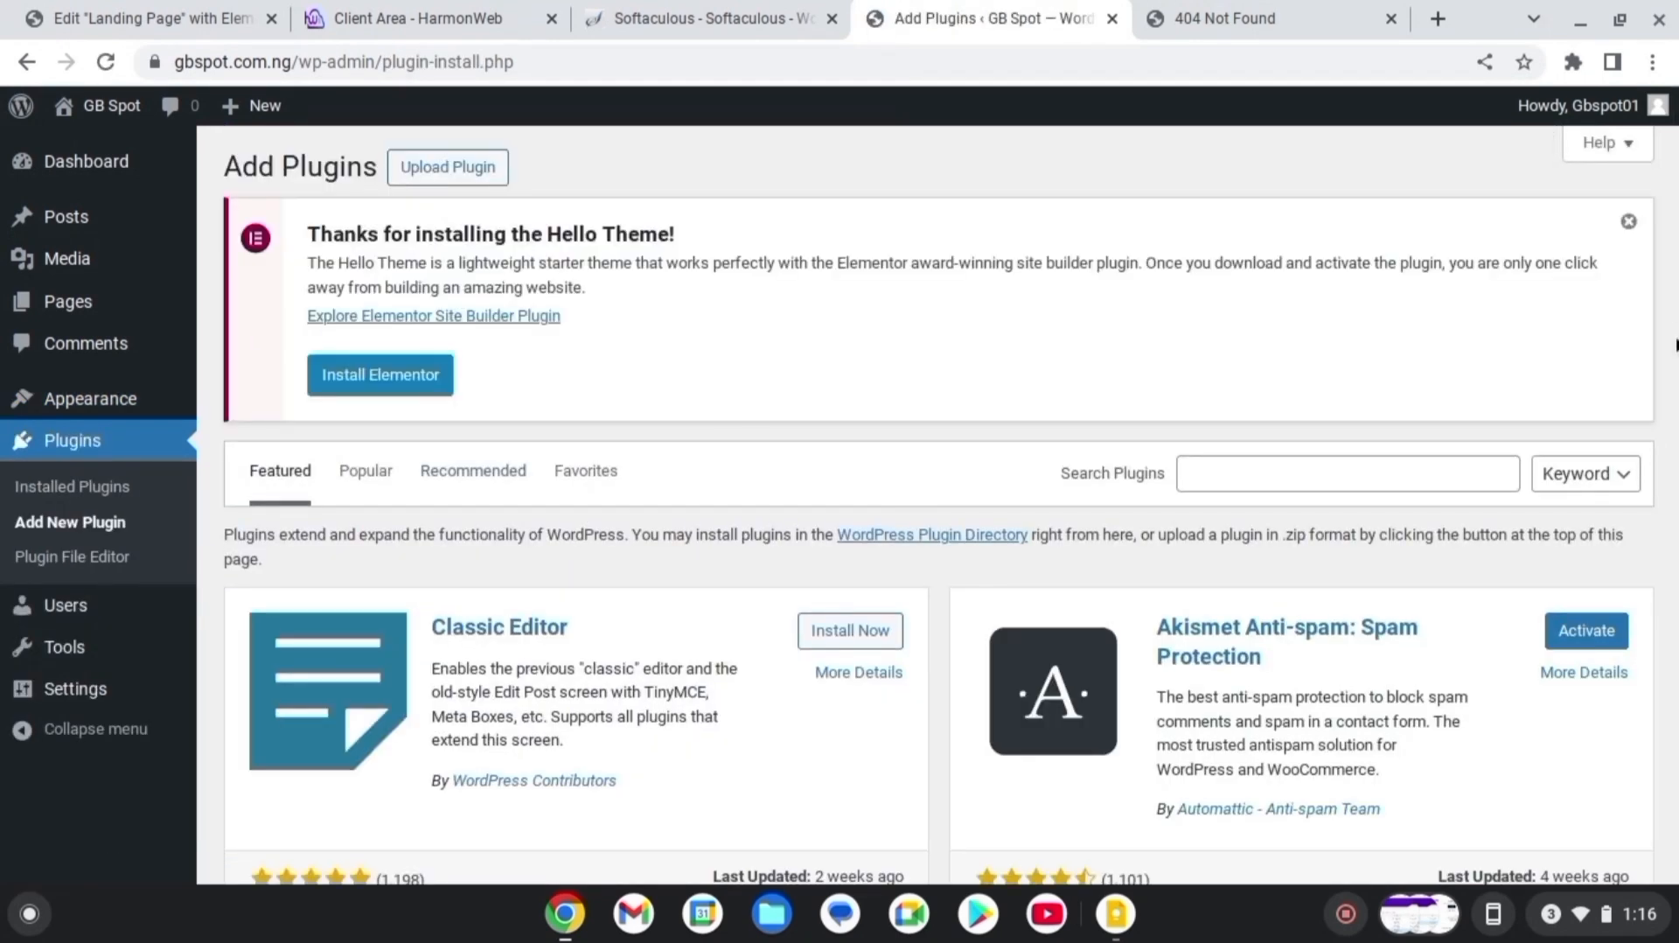
left_click(1289, 477)
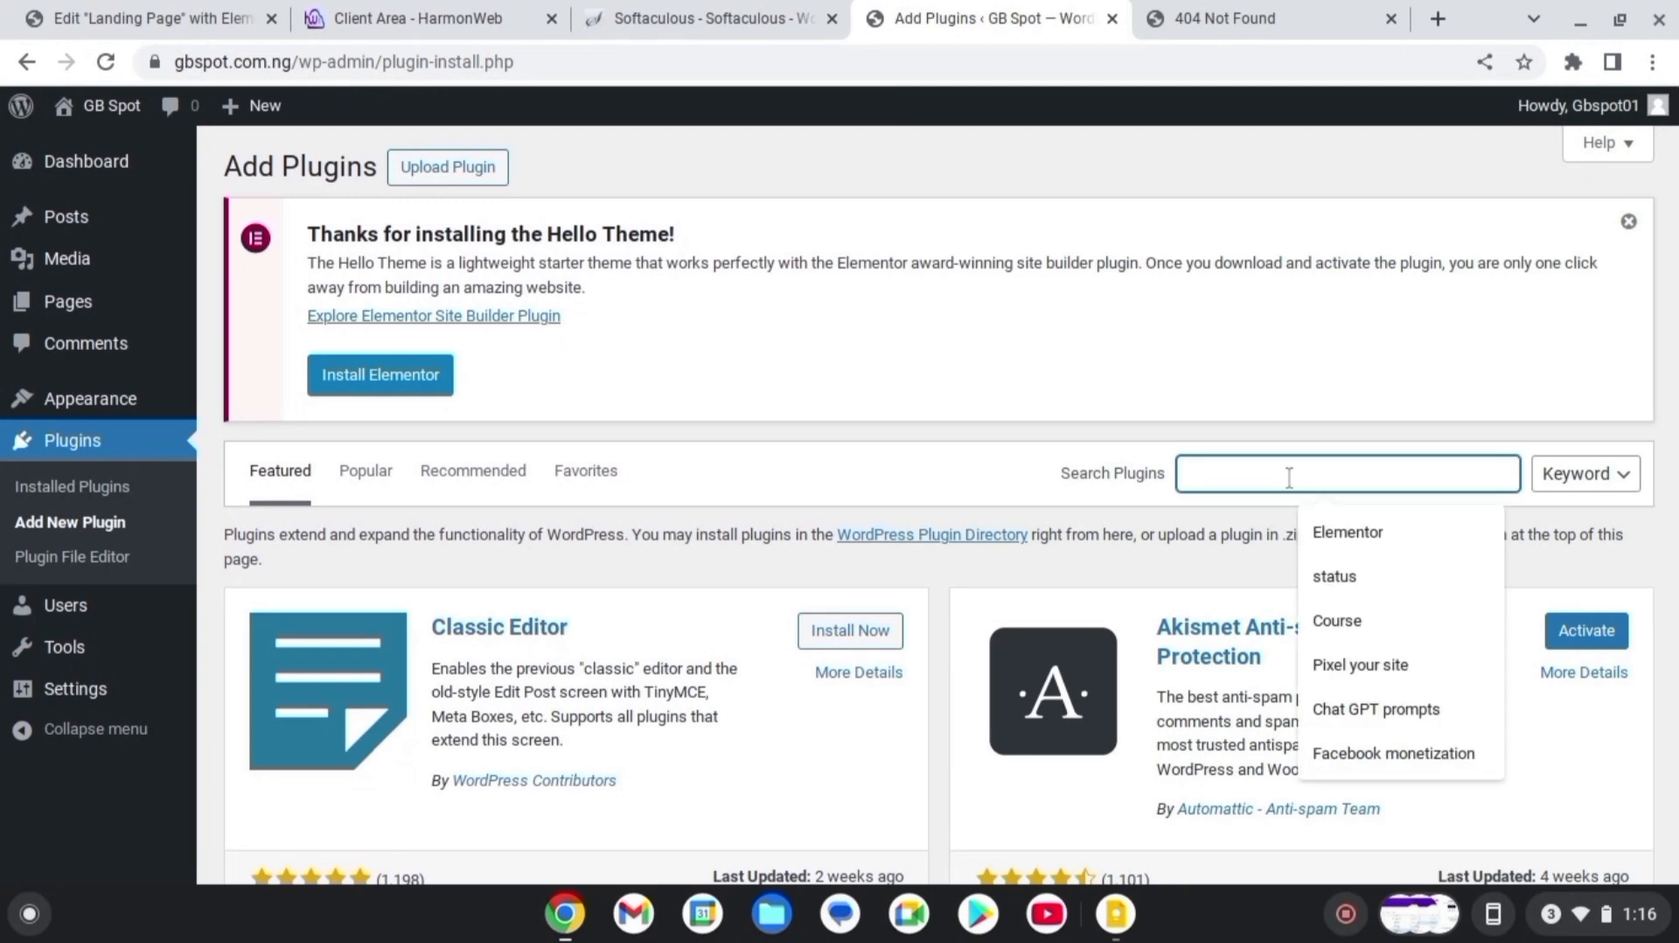
type("ele")
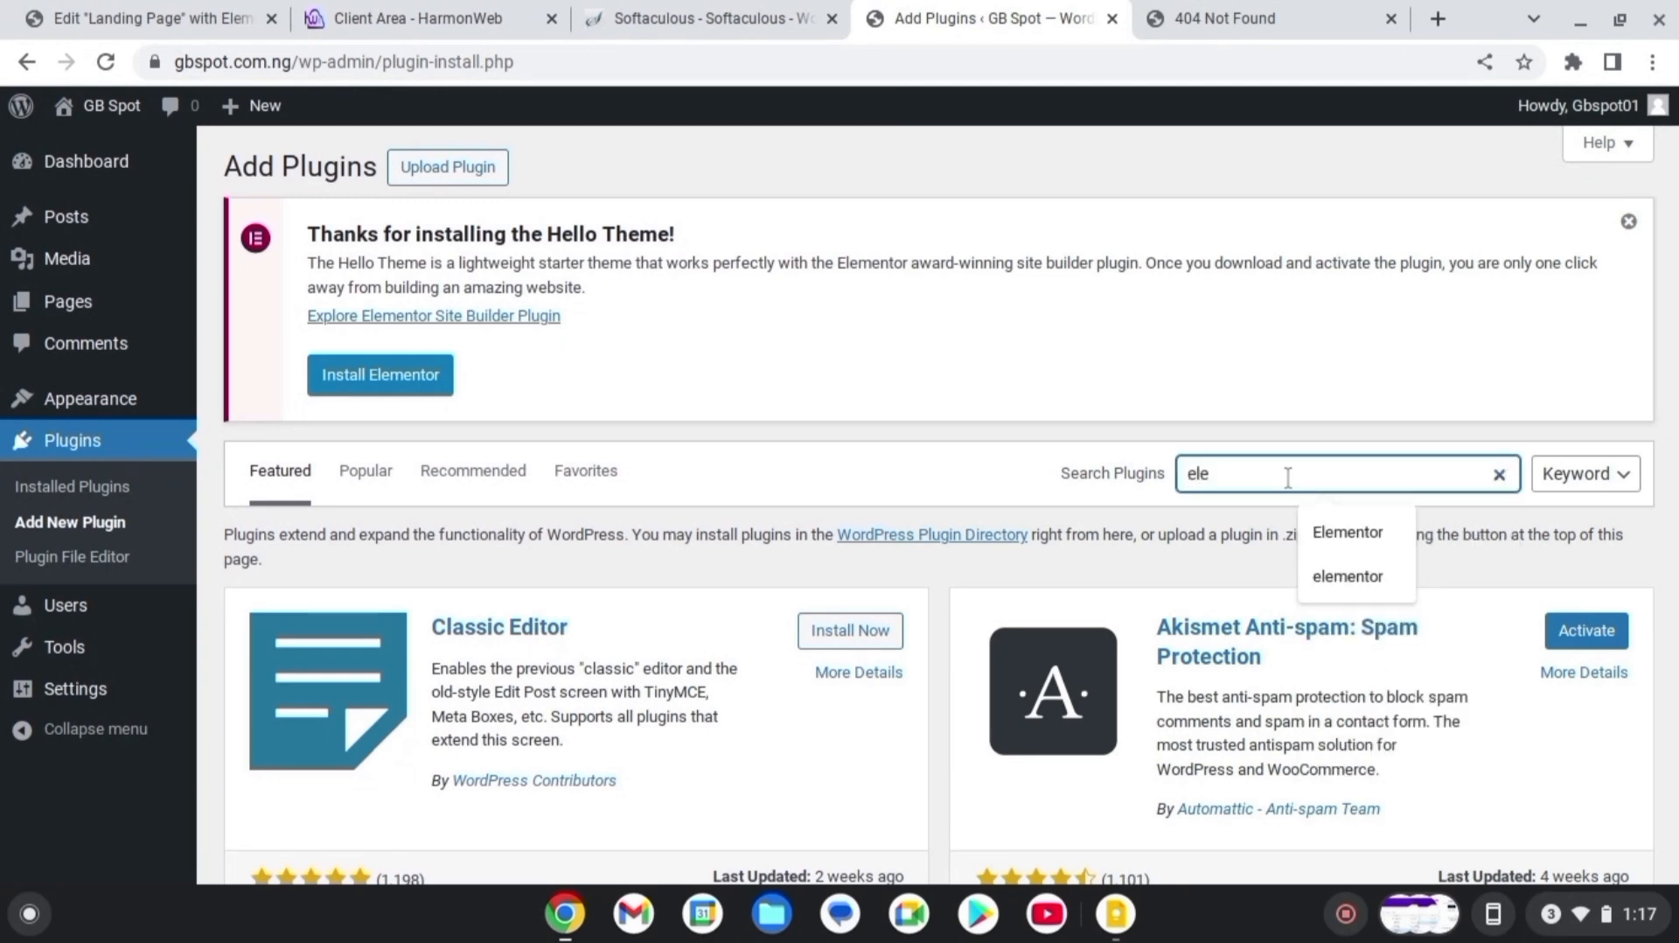
type("me")
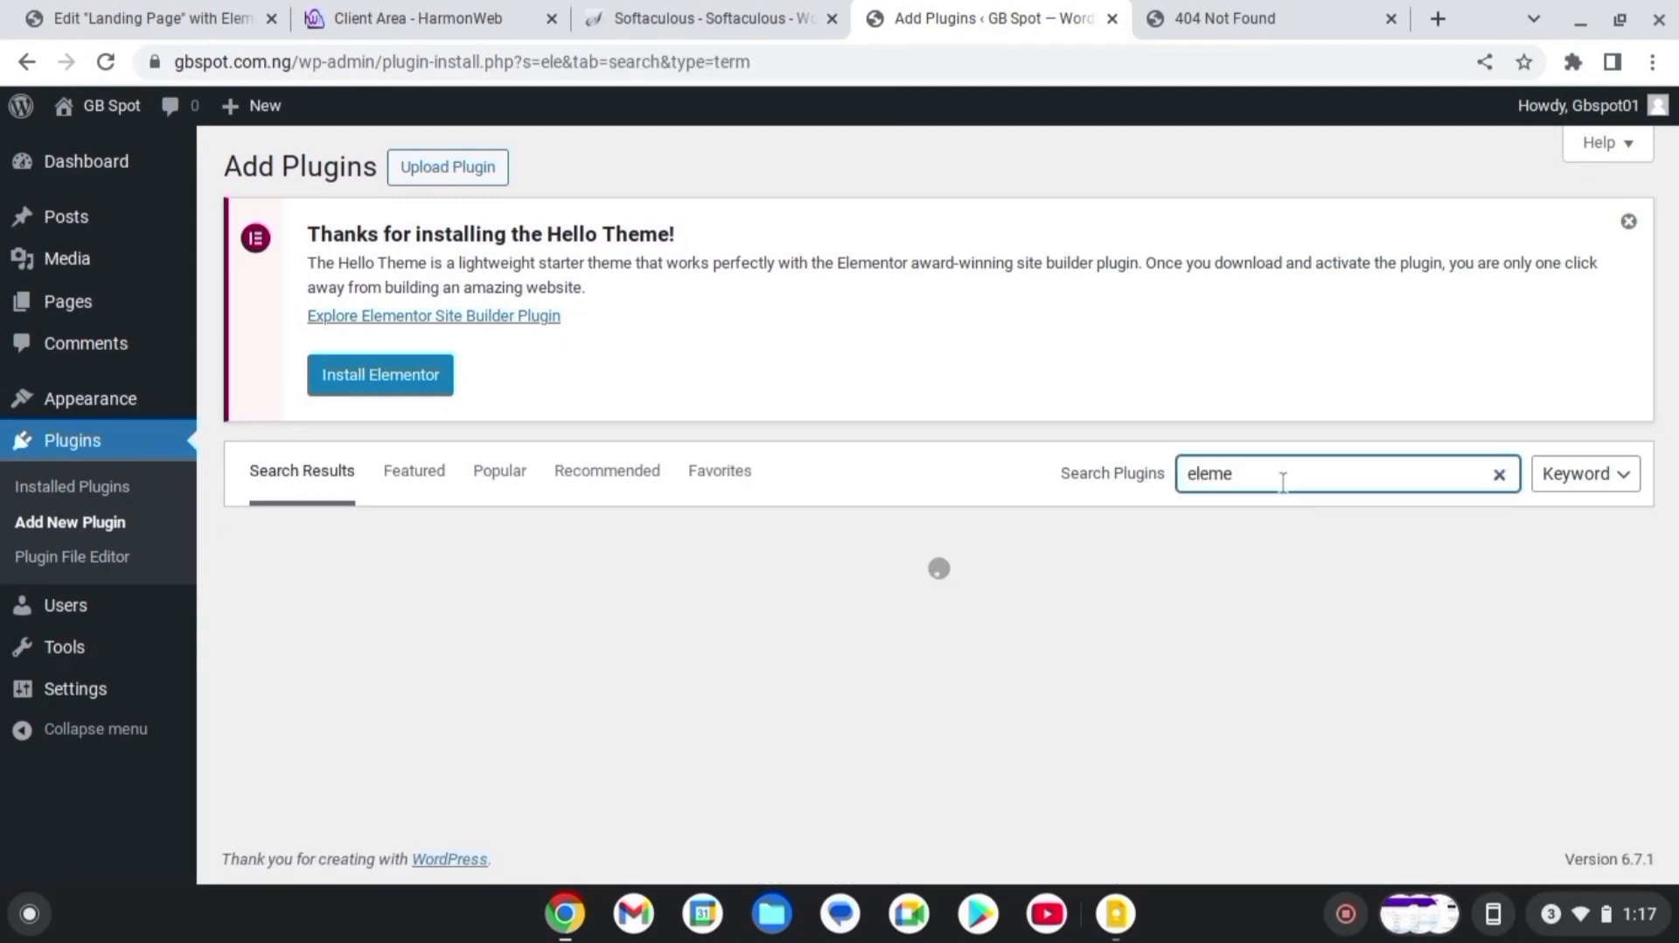
type("ntor")
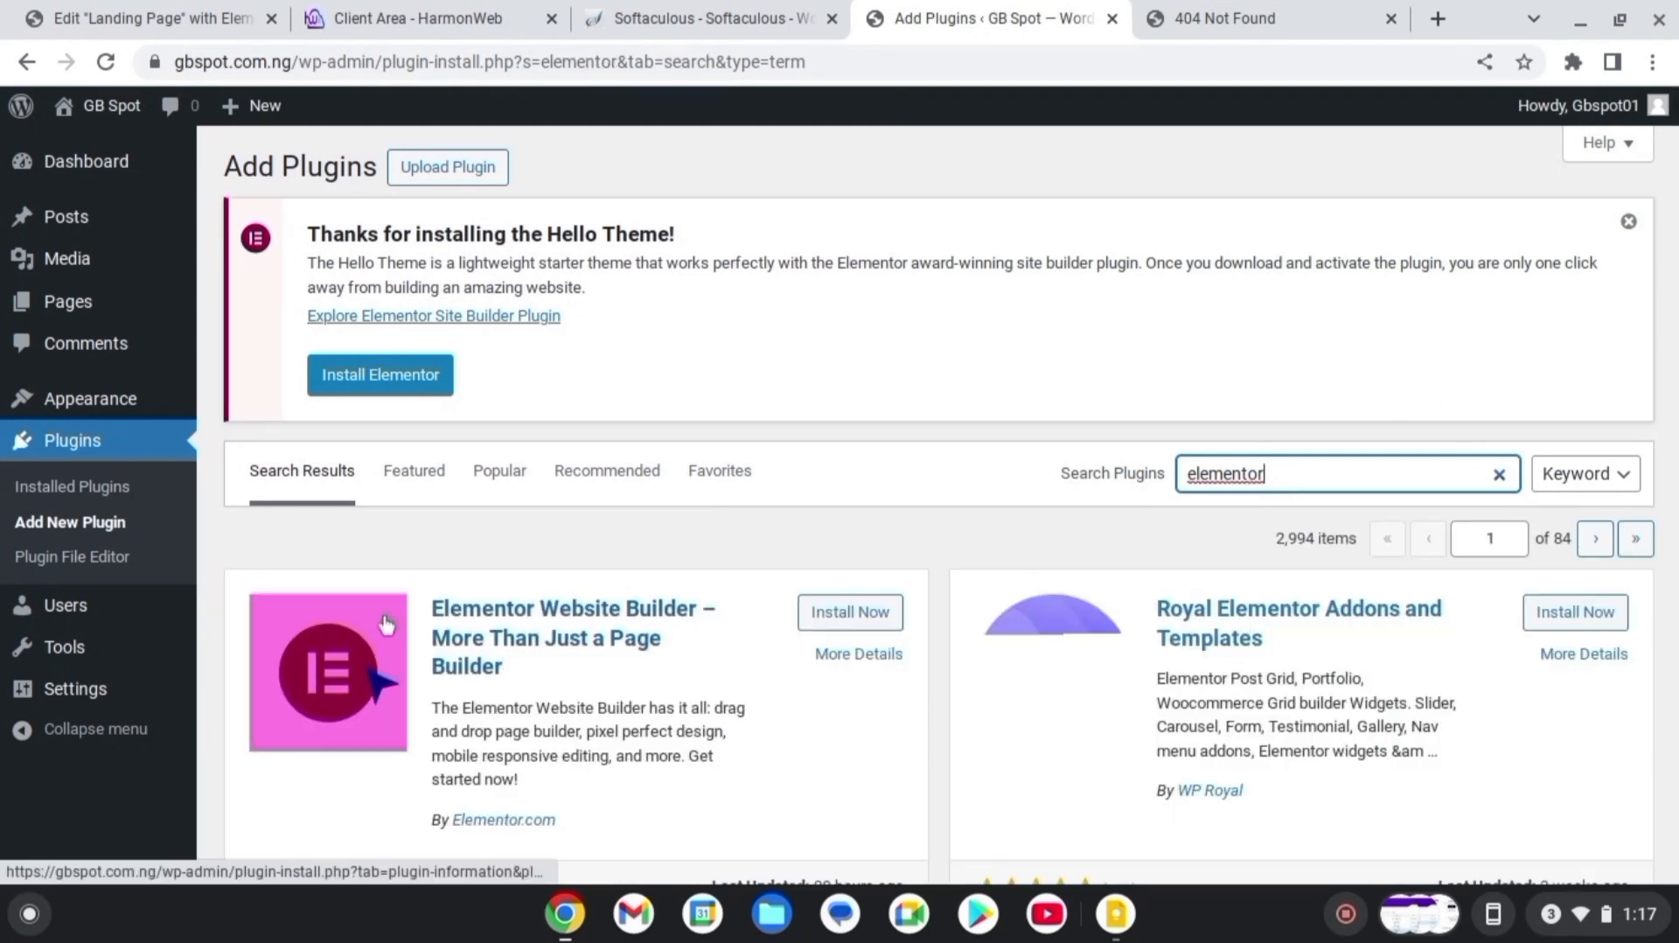
left_click(844, 626)
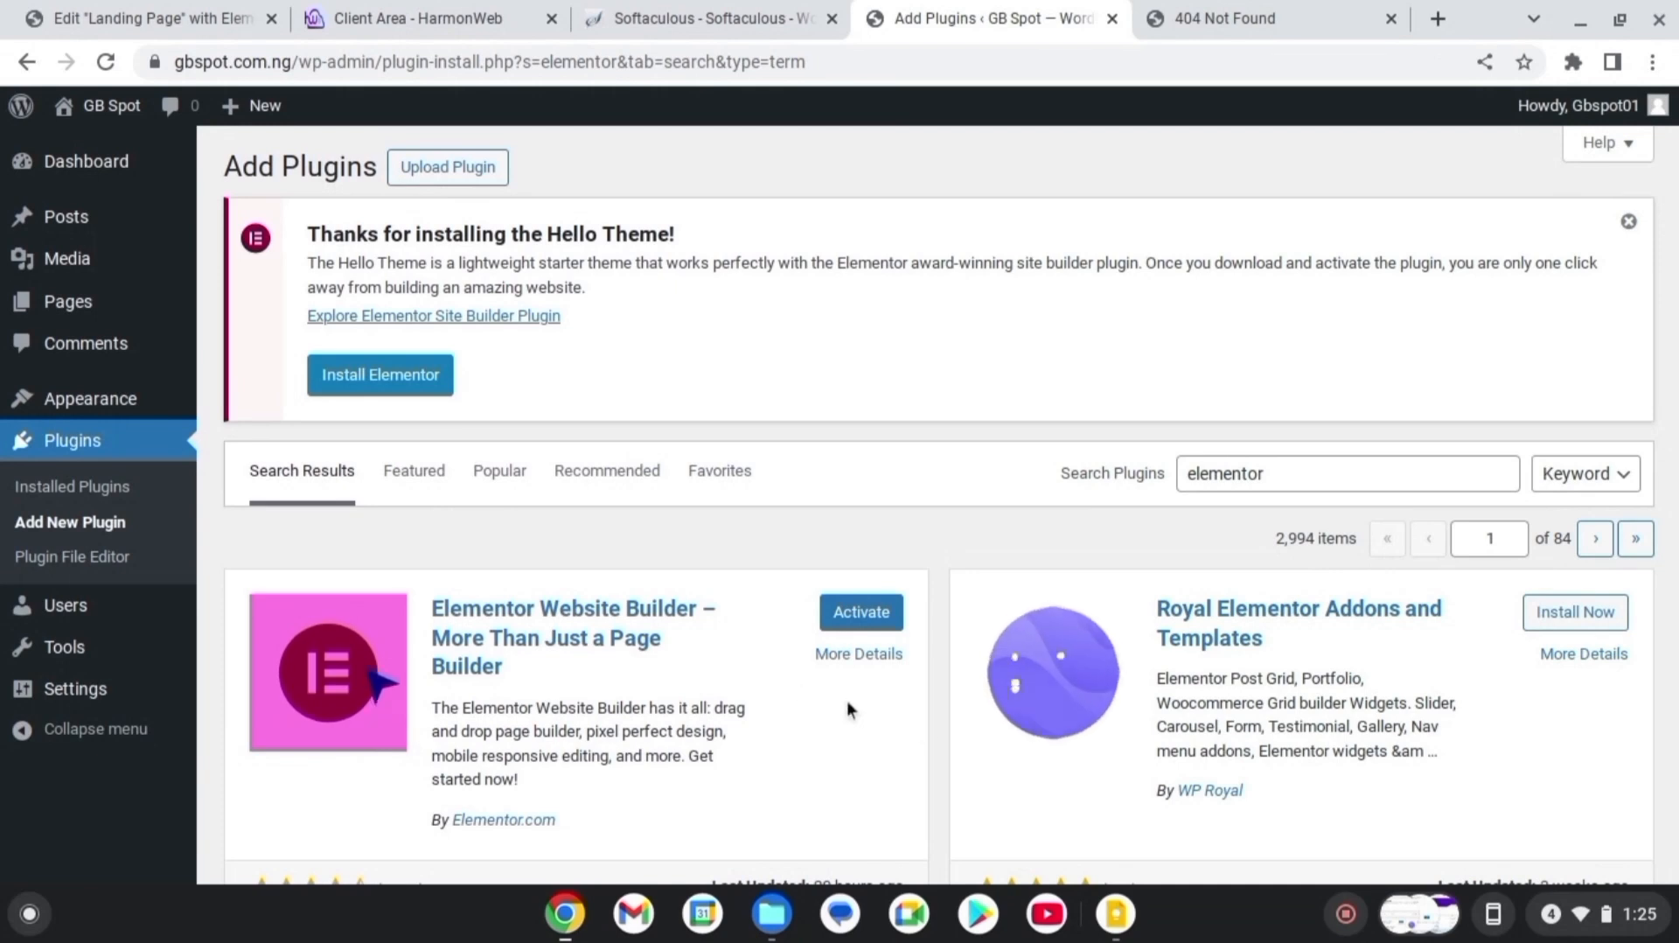
left_click(862, 623)
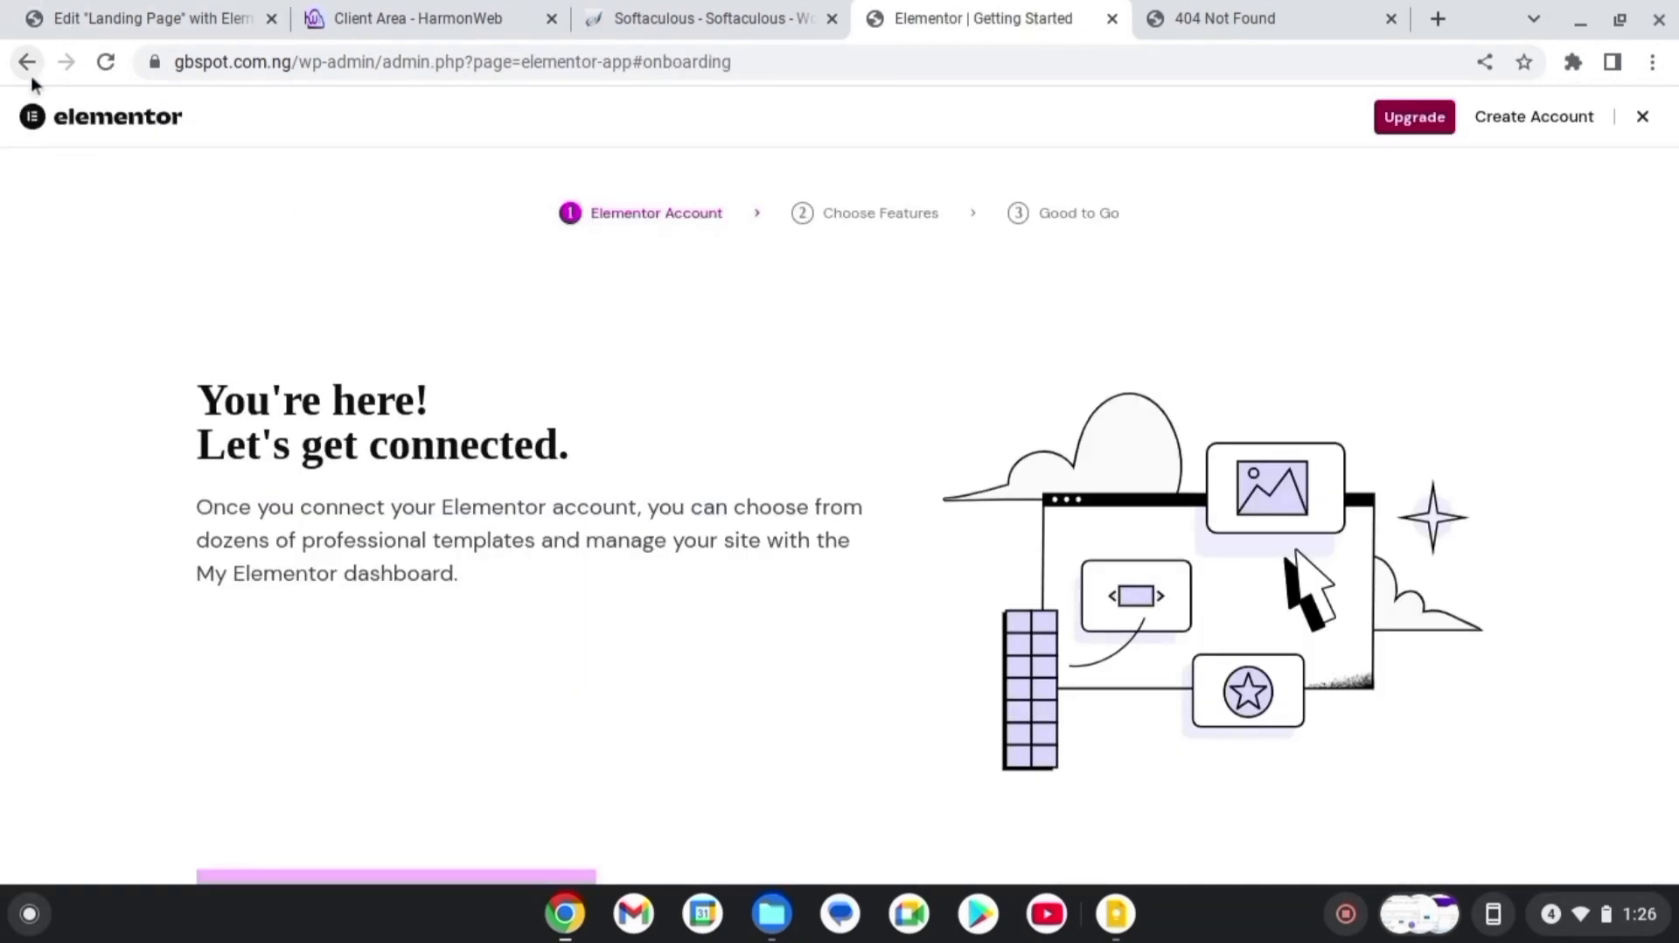
Close the Elementor onboarding wizard and look over the Dashboard's Elementor Overview widget
left_click(1643, 119)
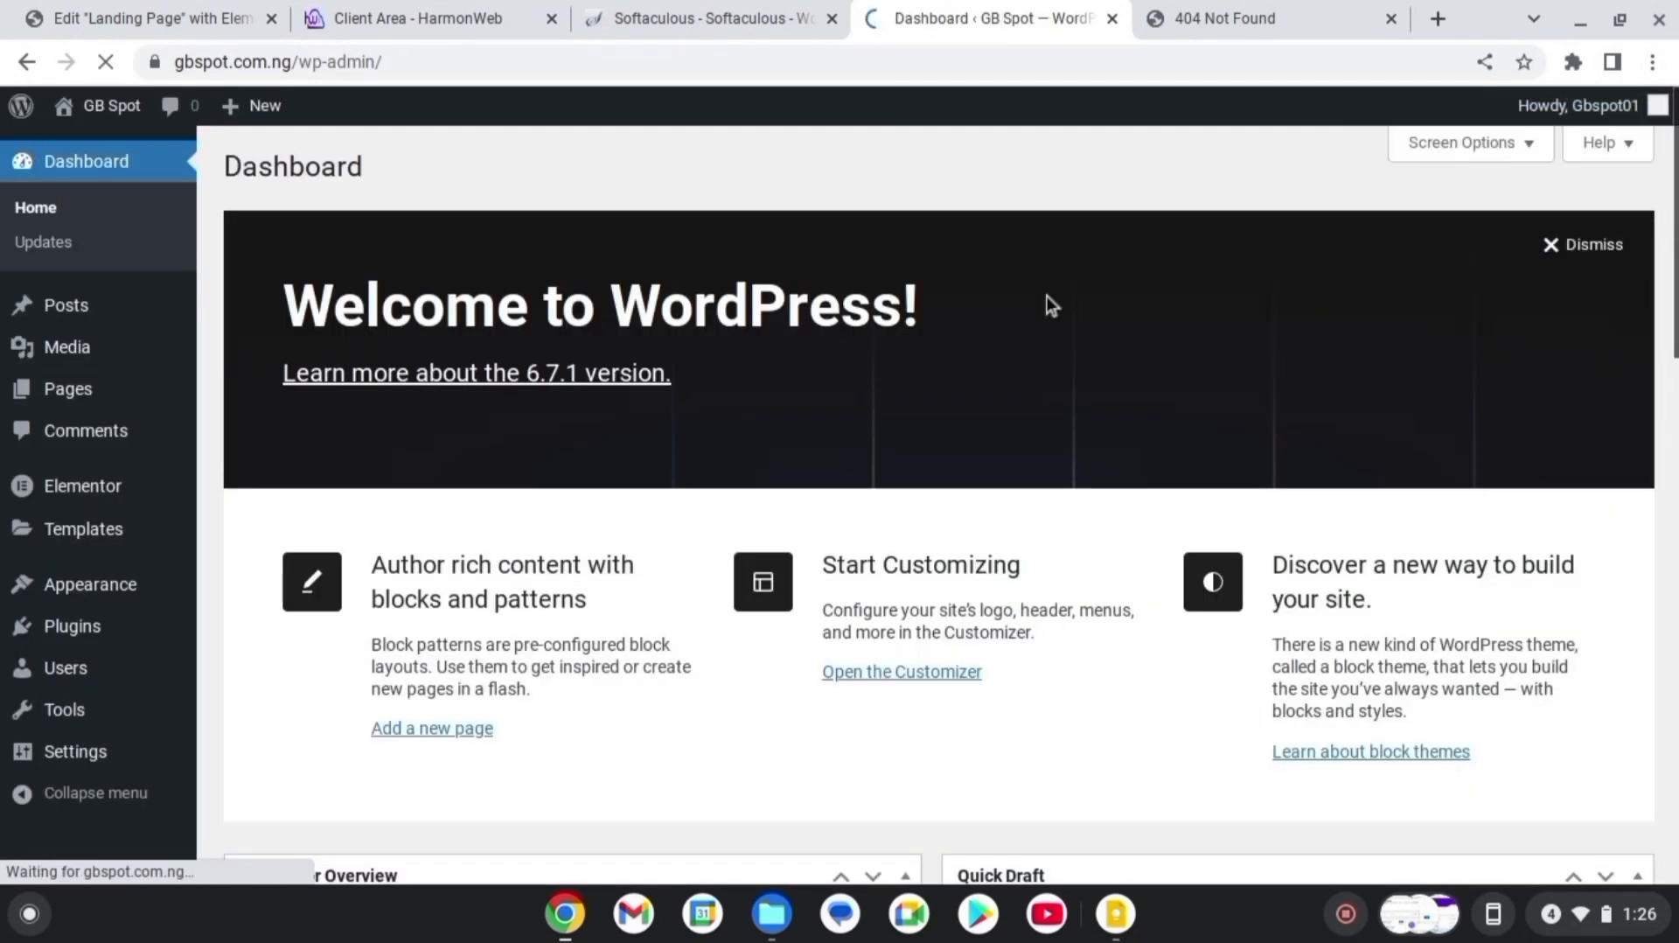
scroll(1674, 232, "down", 4)
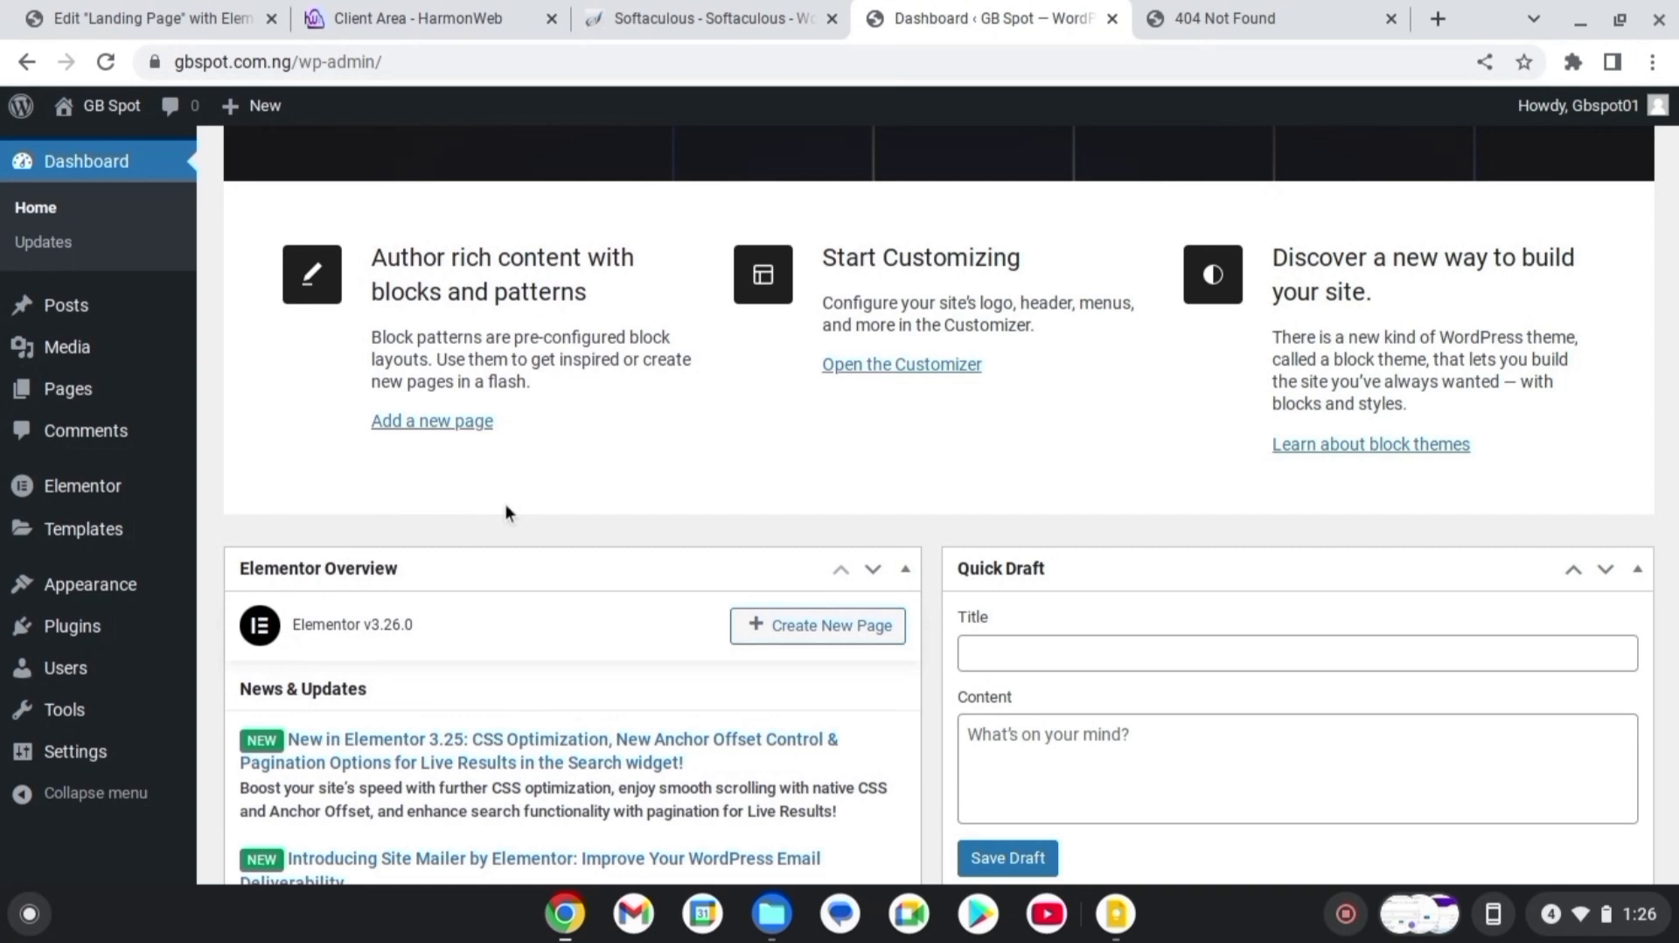
scroll(506, 512, "up", 3)
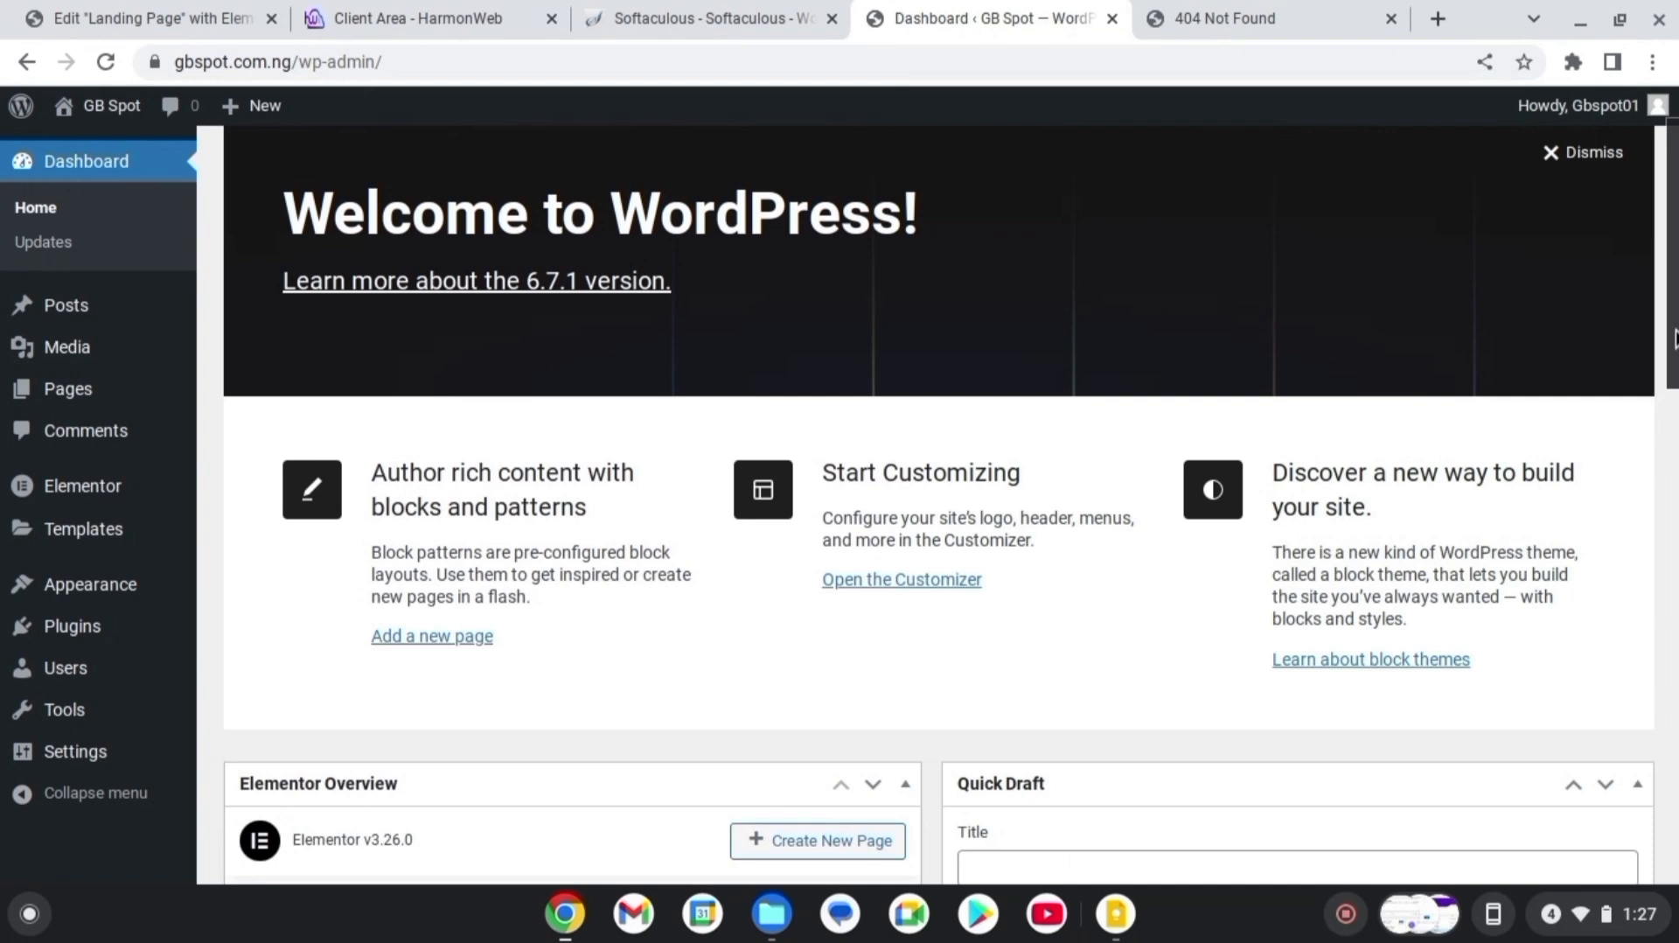
mouse_move(70, 626)
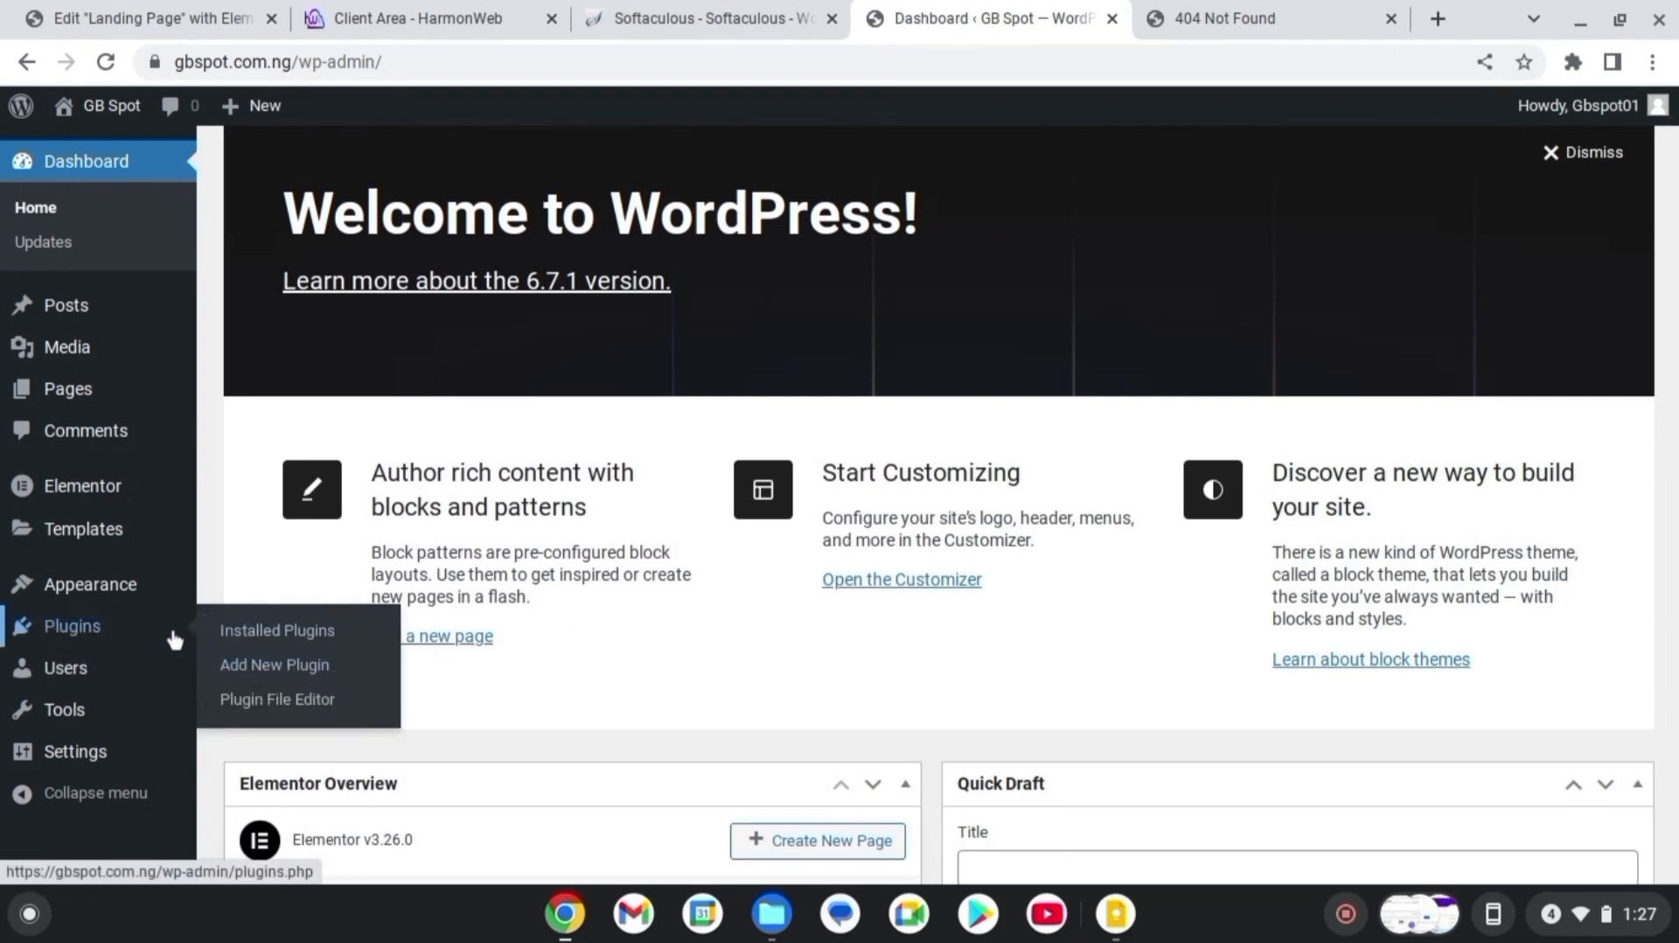
Search plugins for 'envat', then install and activate Envato Elements
left_click(275, 666)
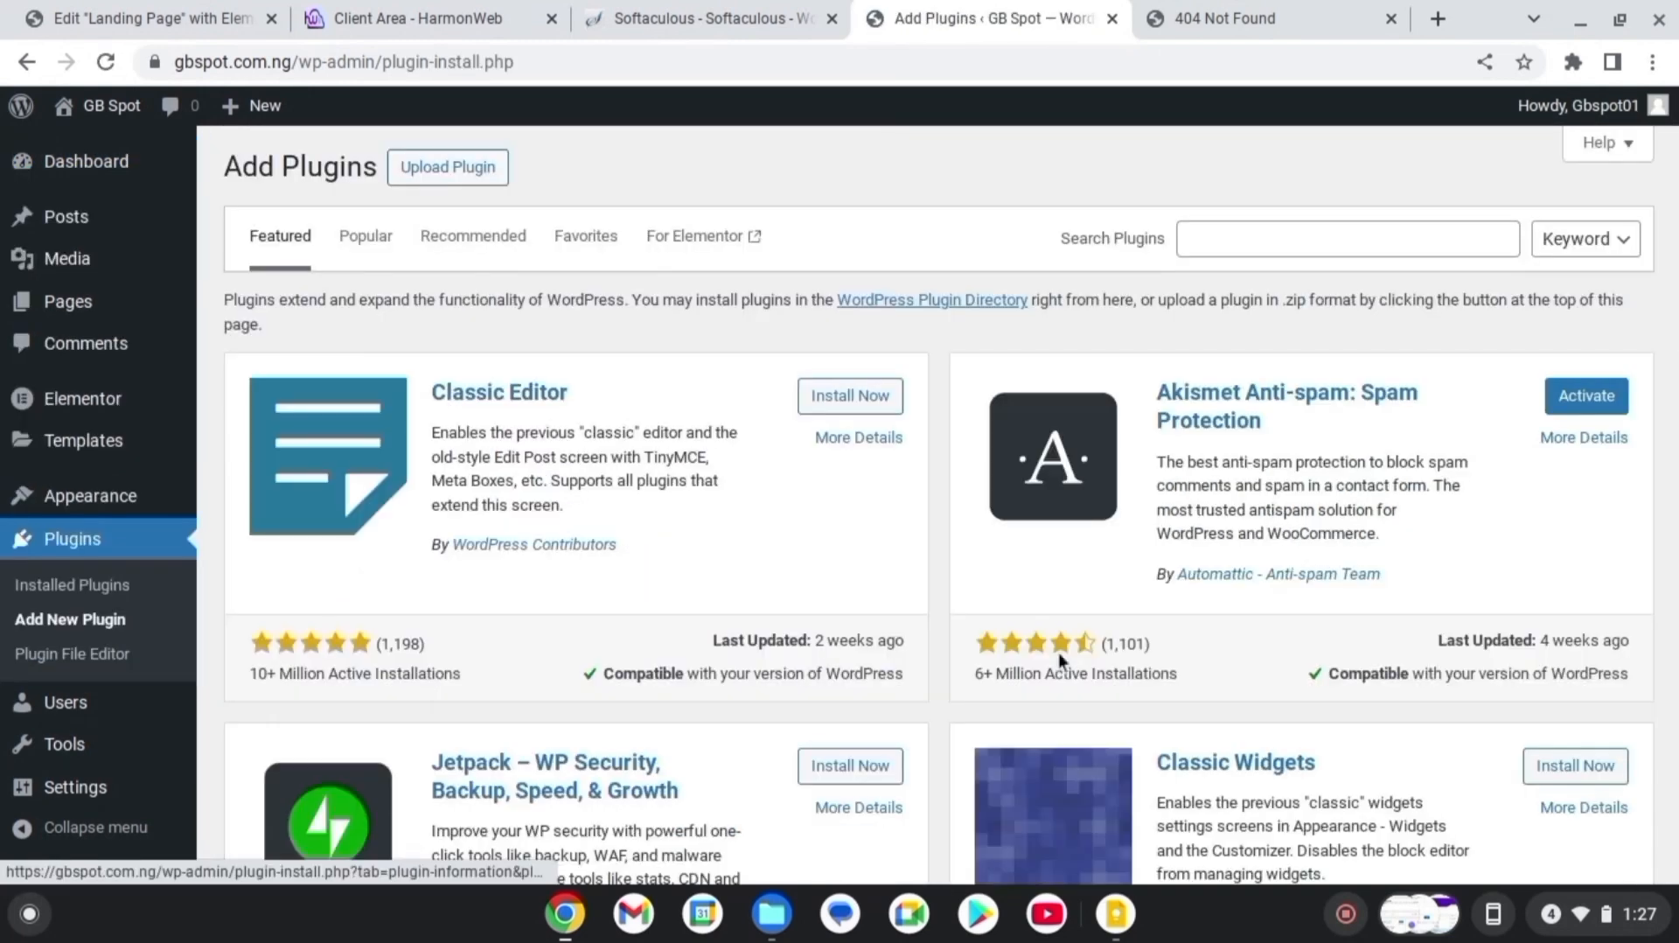
left_click(1404, 234)
type("env")
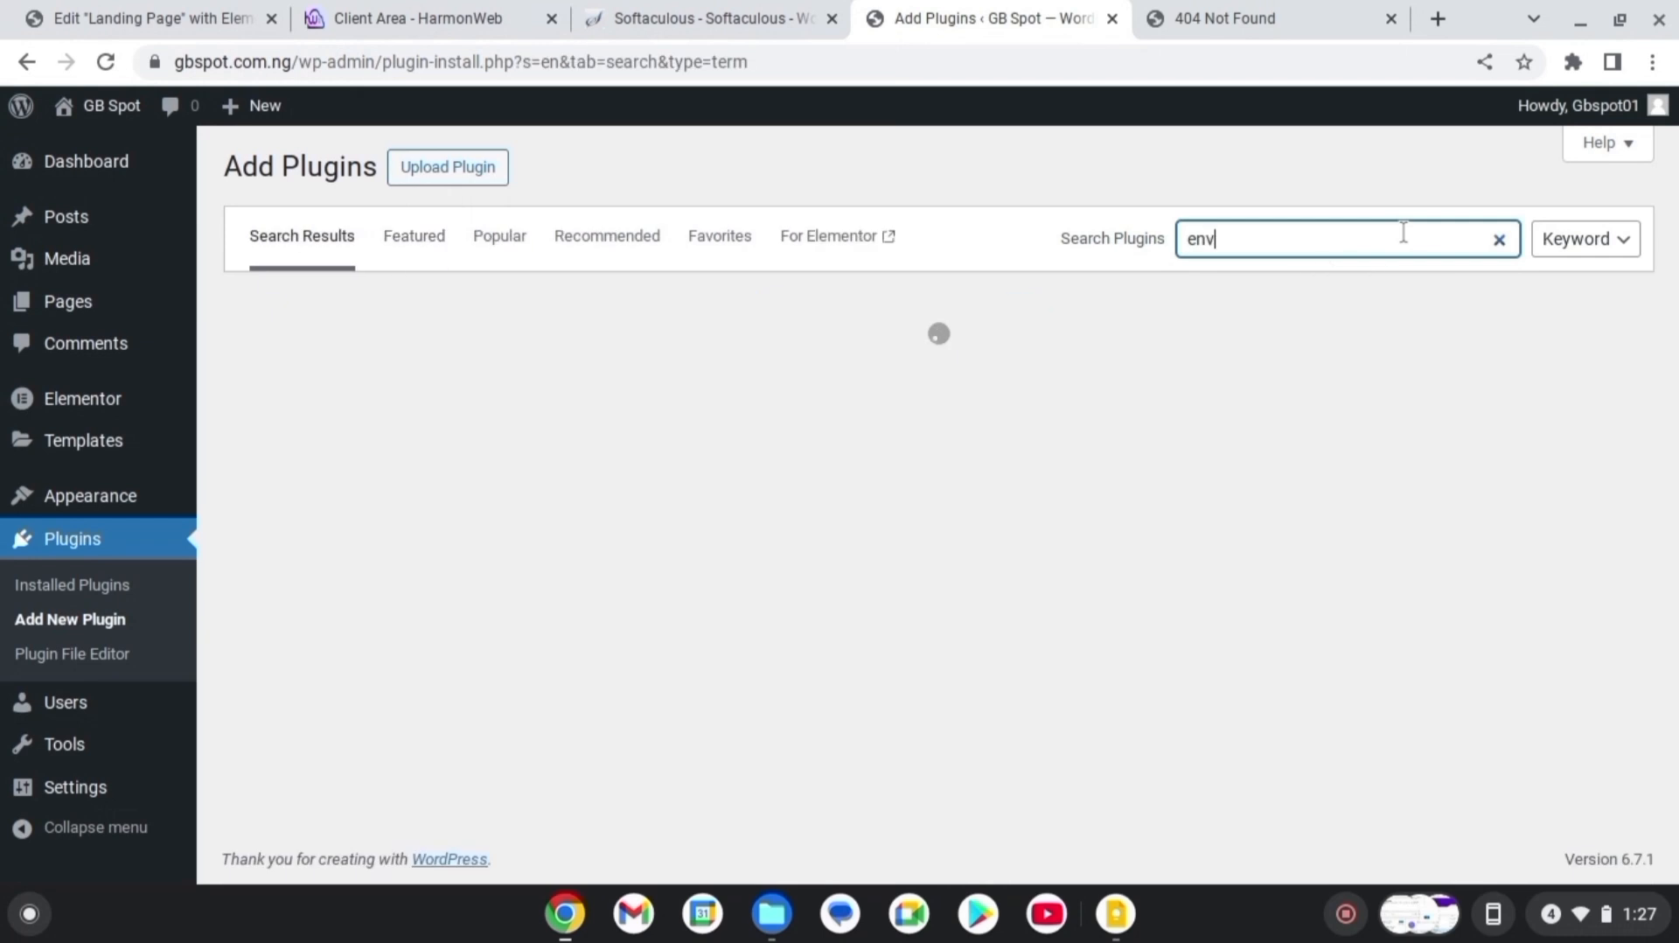
type("ato")
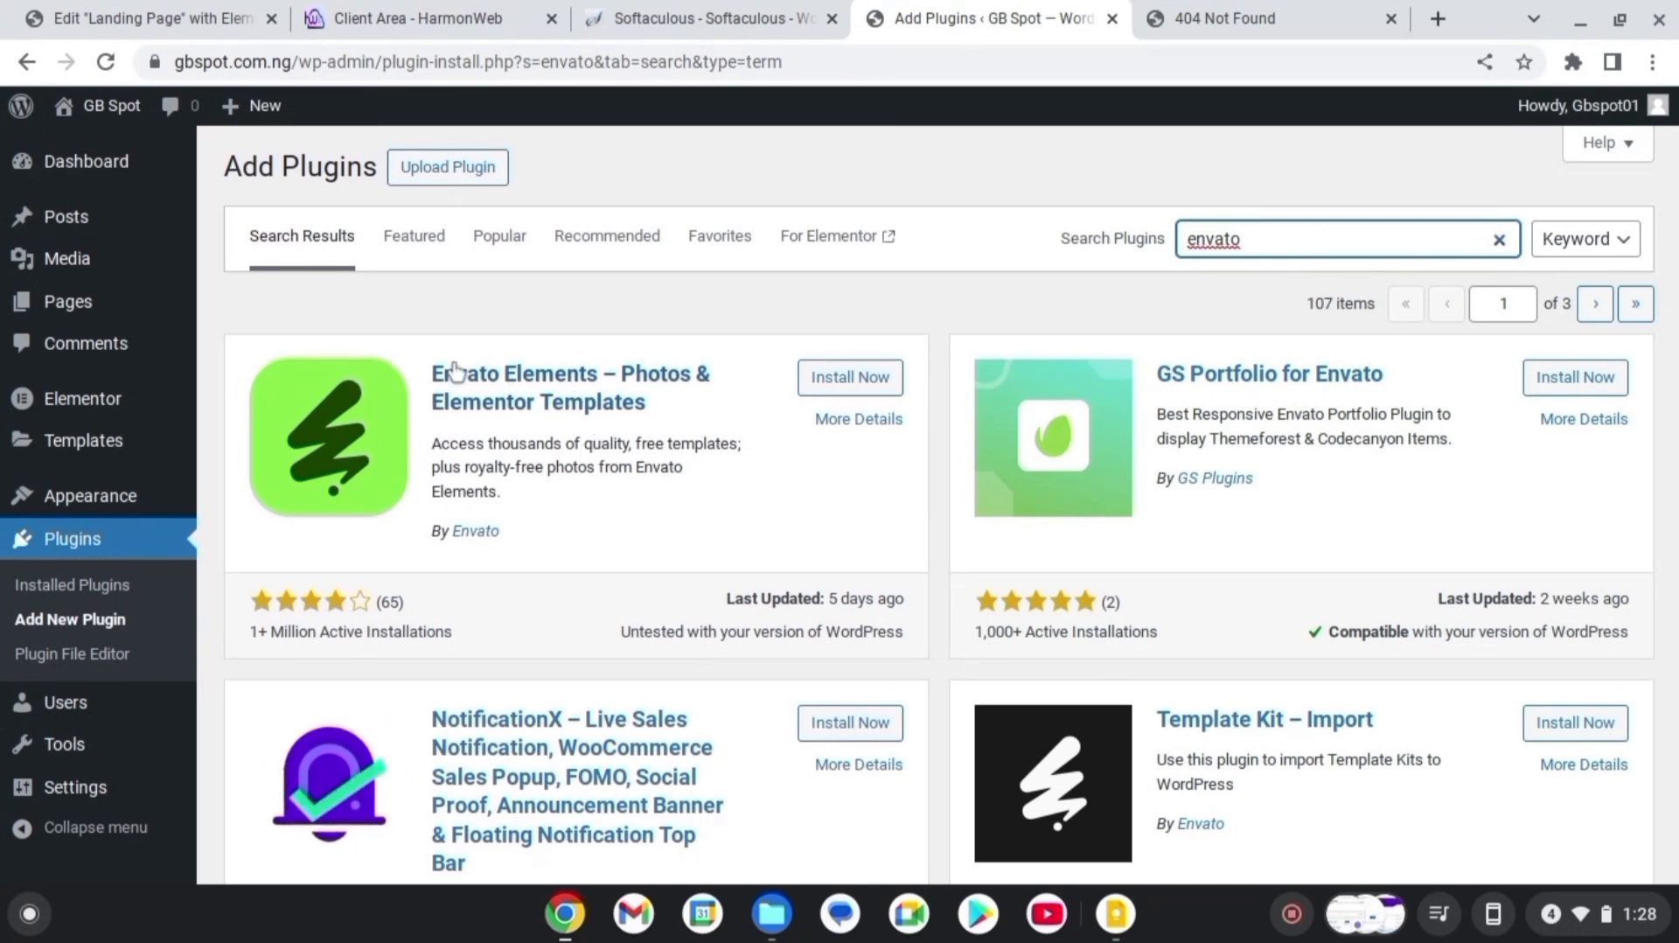
left_click(888, 391)
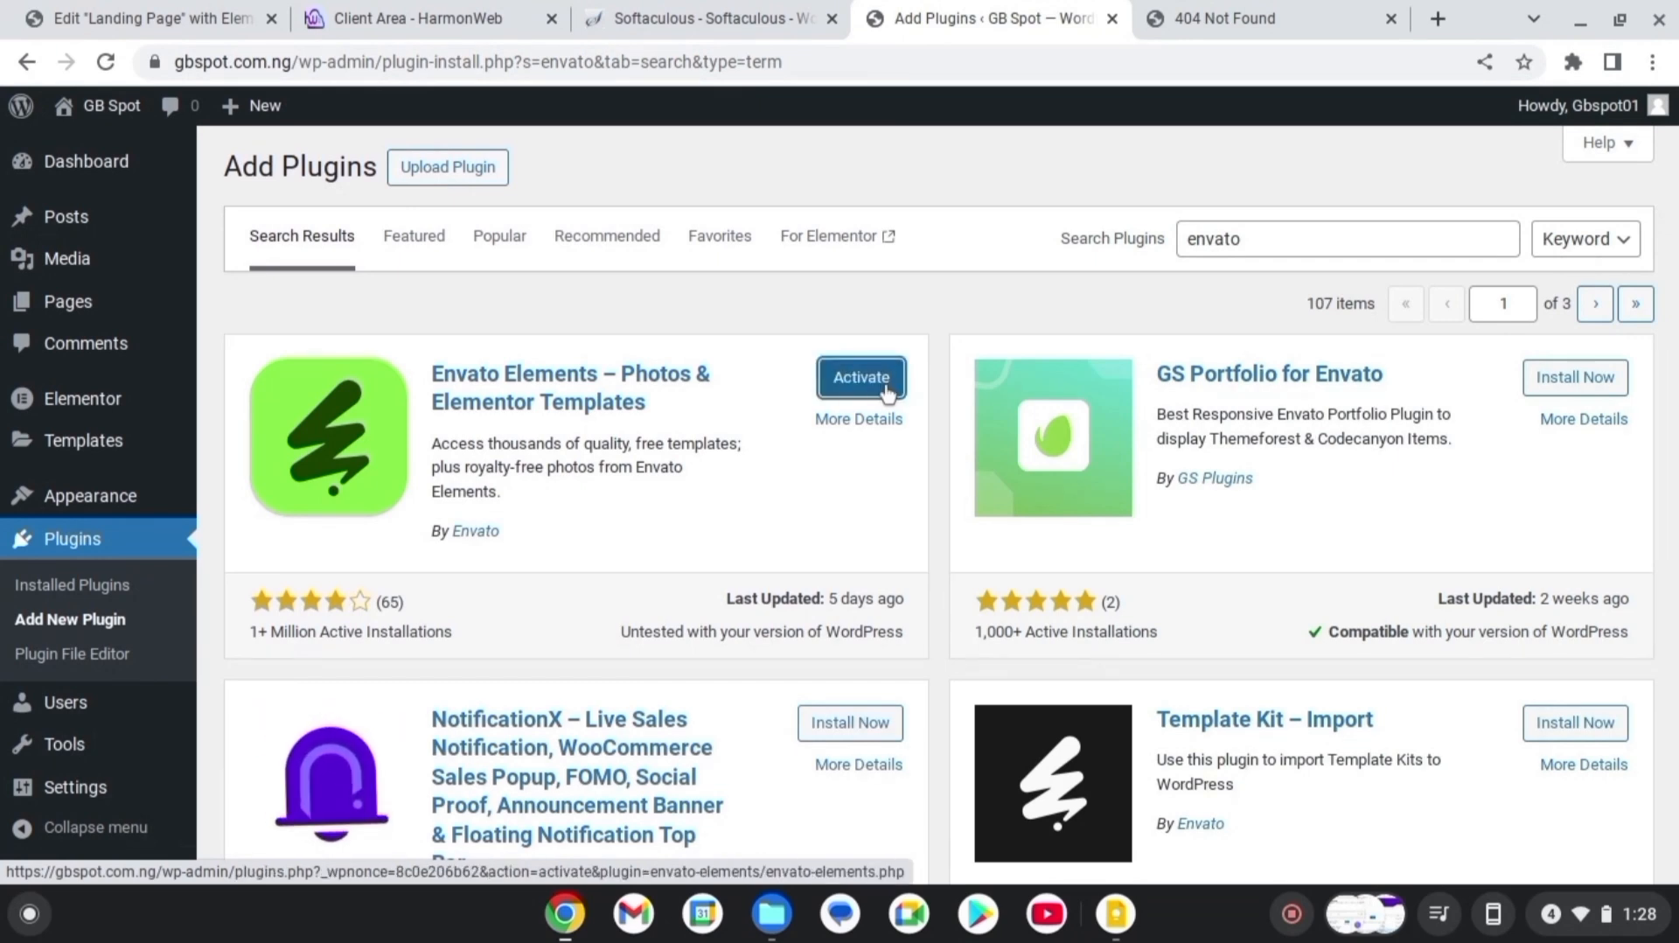
left_click(888, 391)
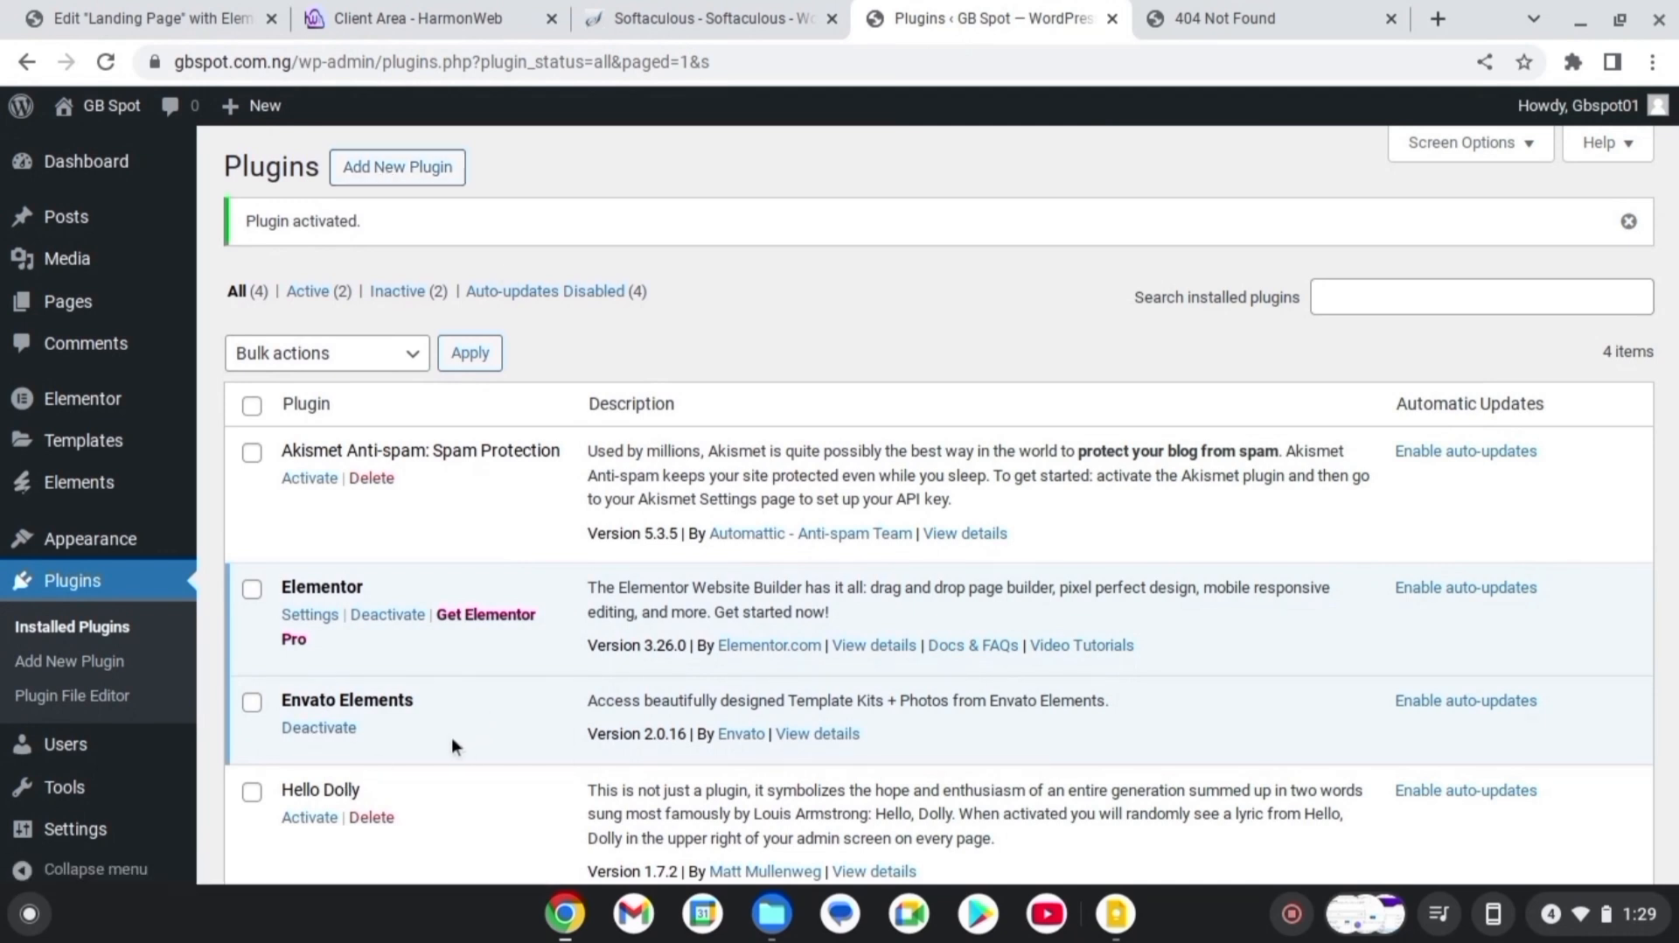
Upload elementor-pro (3) (1).zip as a plugin, which fails the size limit, then return to HarmonWeb
left_click(395, 168)
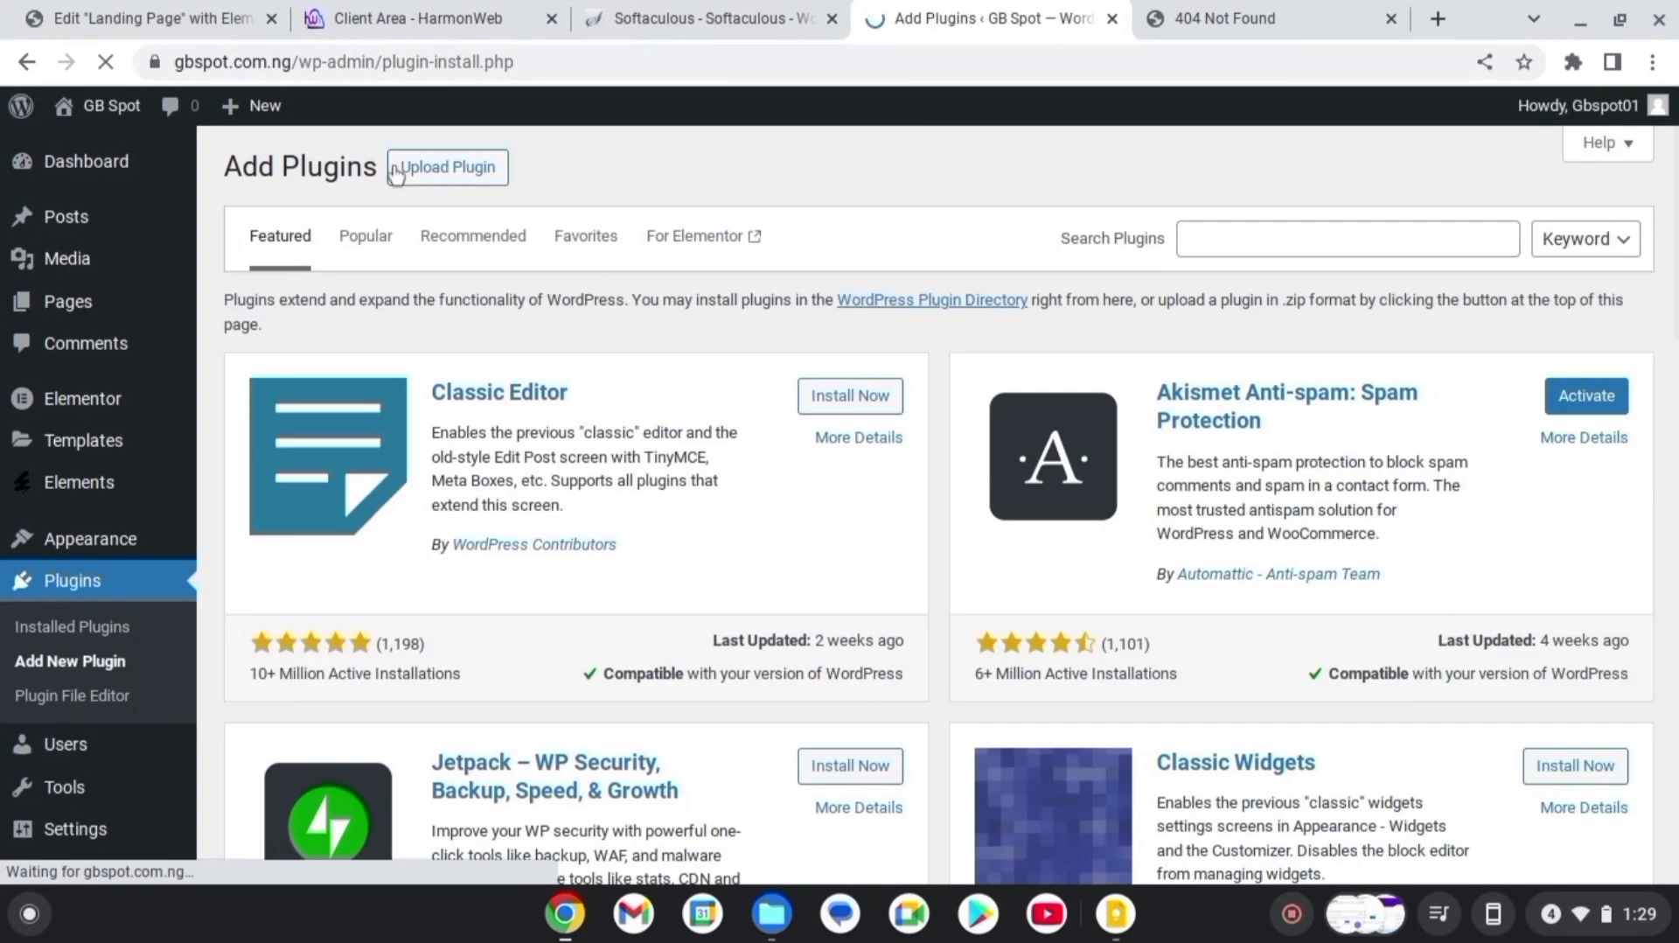
left_click(450, 168)
left_click(754, 390)
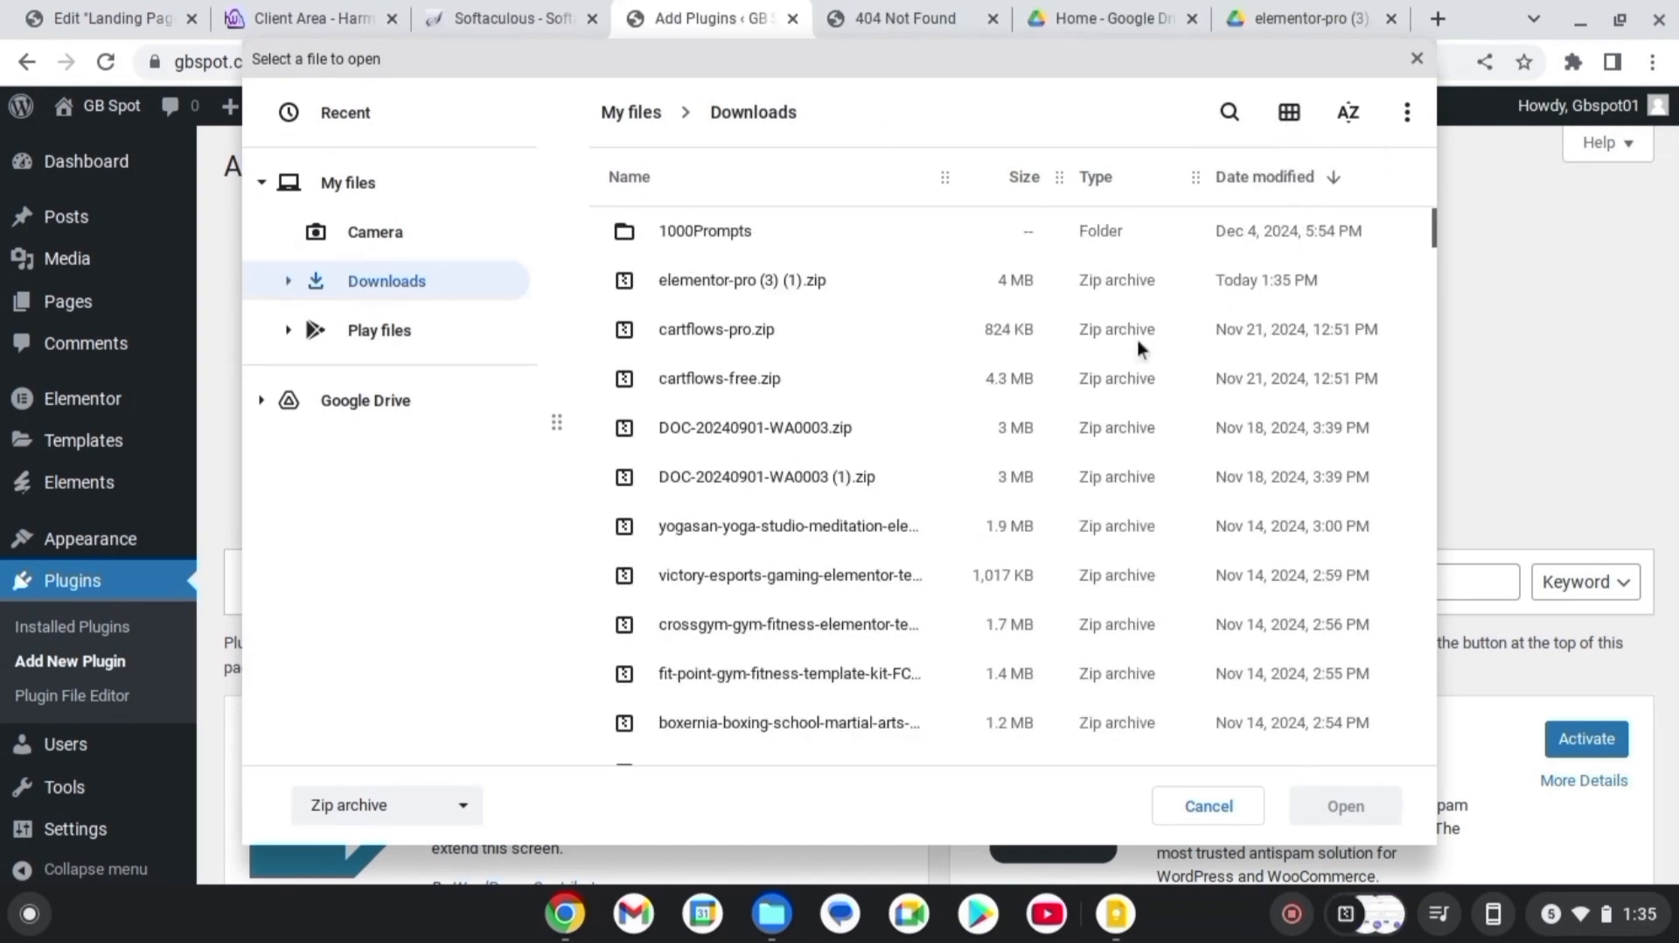
left_click(911, 280)
left_click(1341, 800)
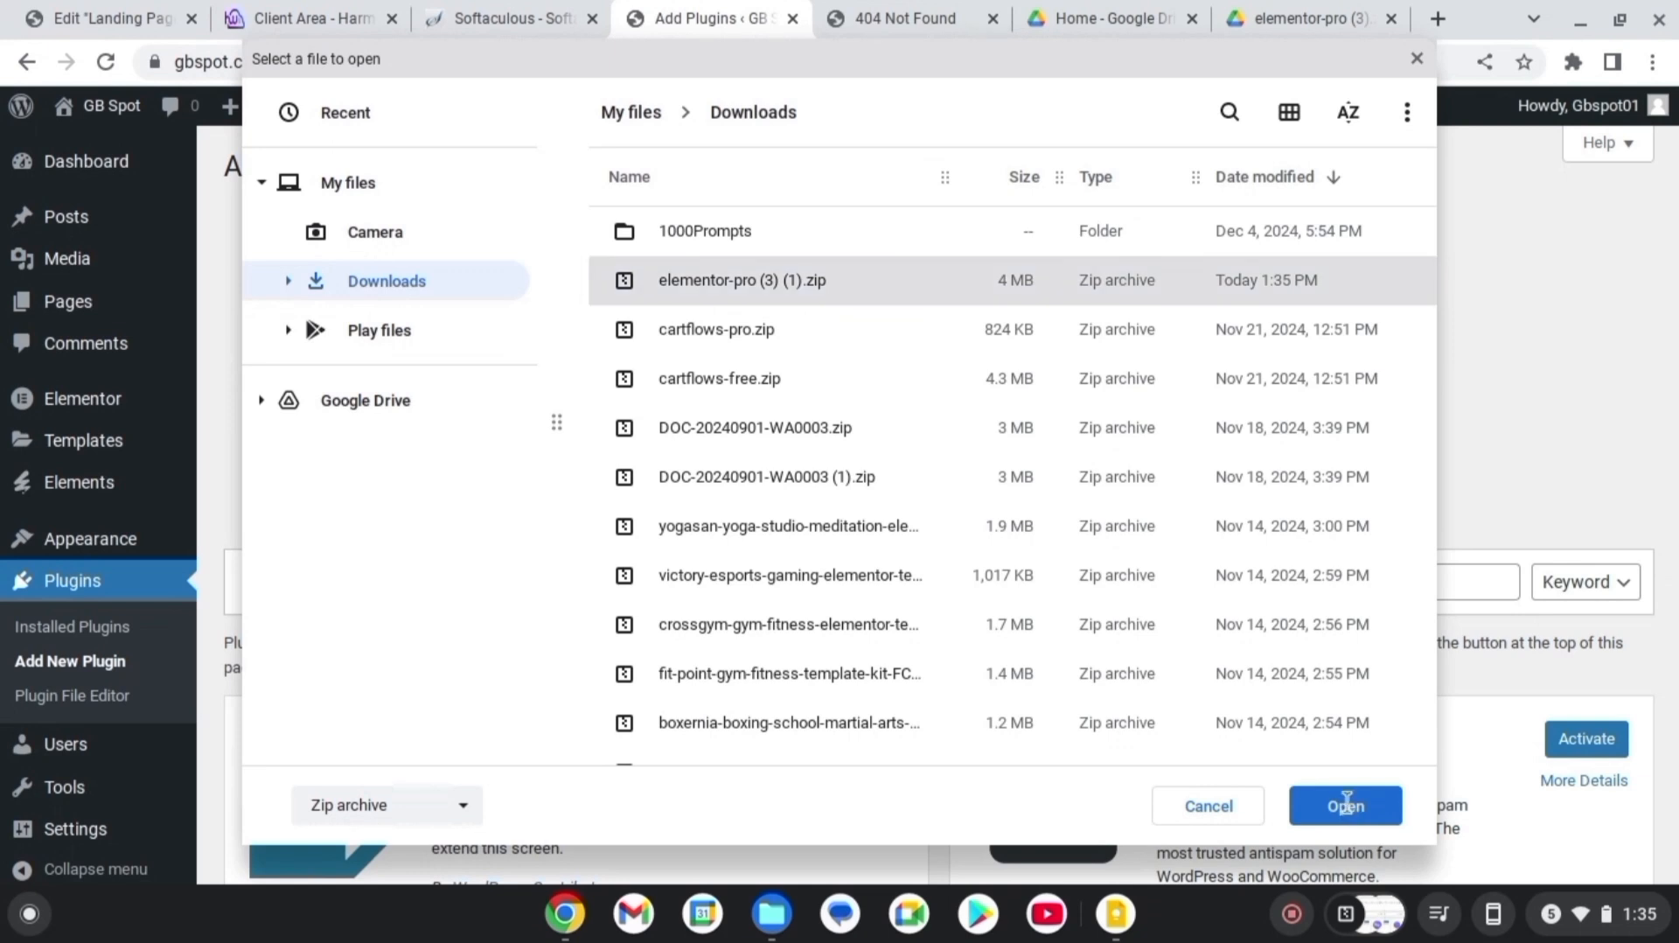
left_click(1085, 408)
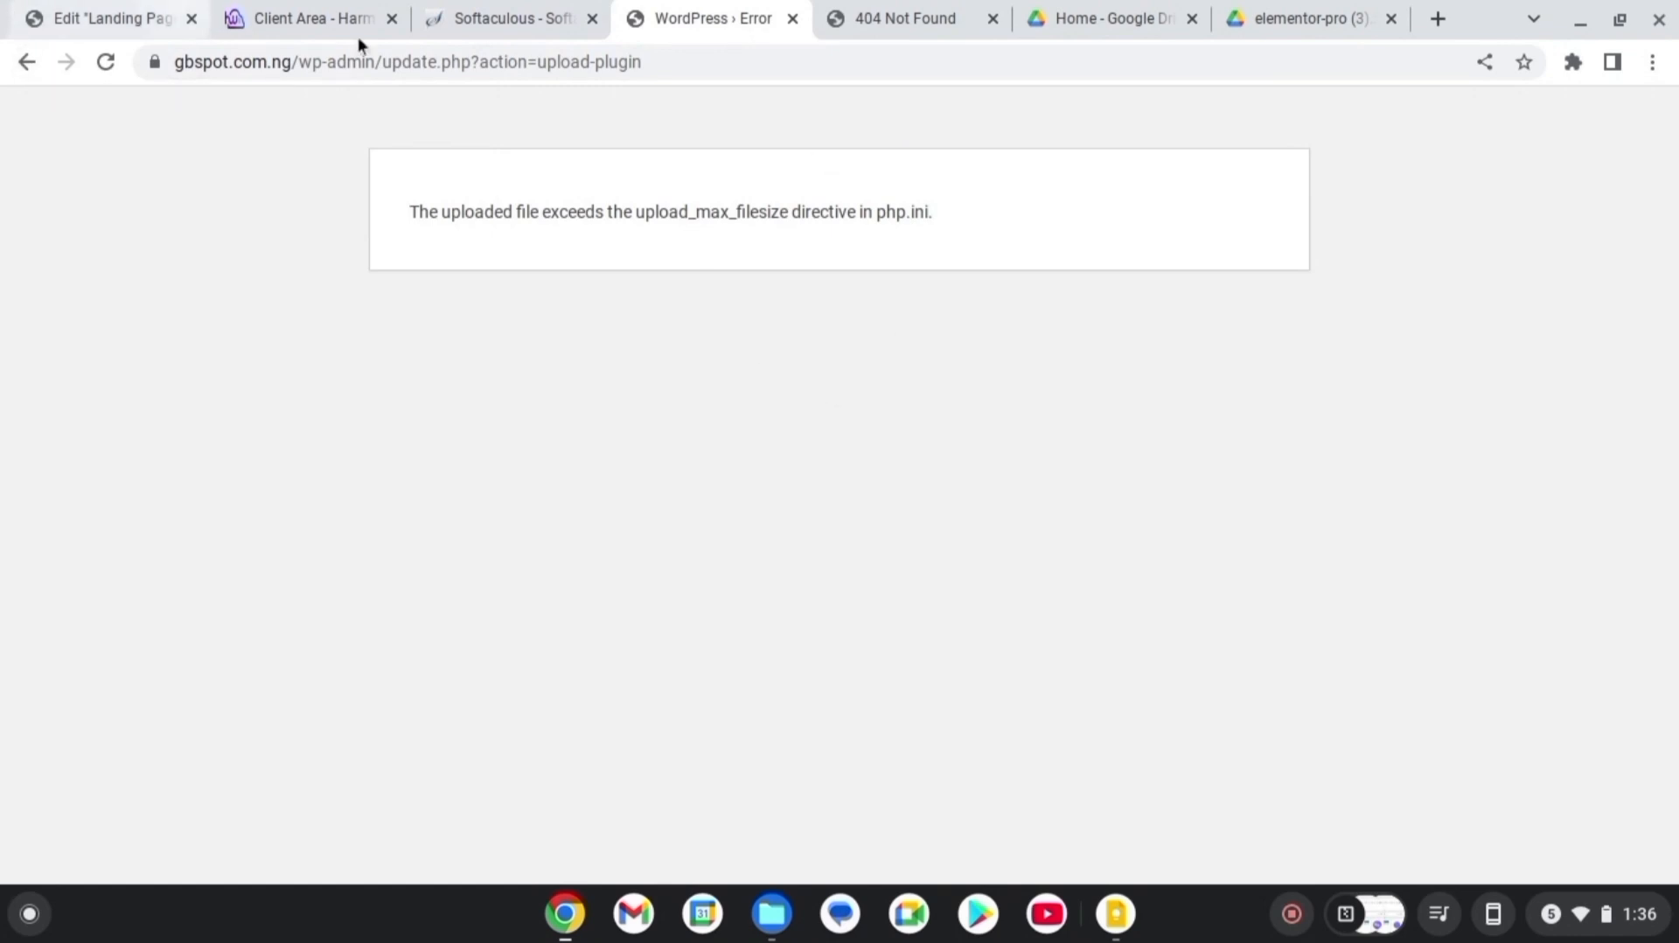
left_click(282, 16)
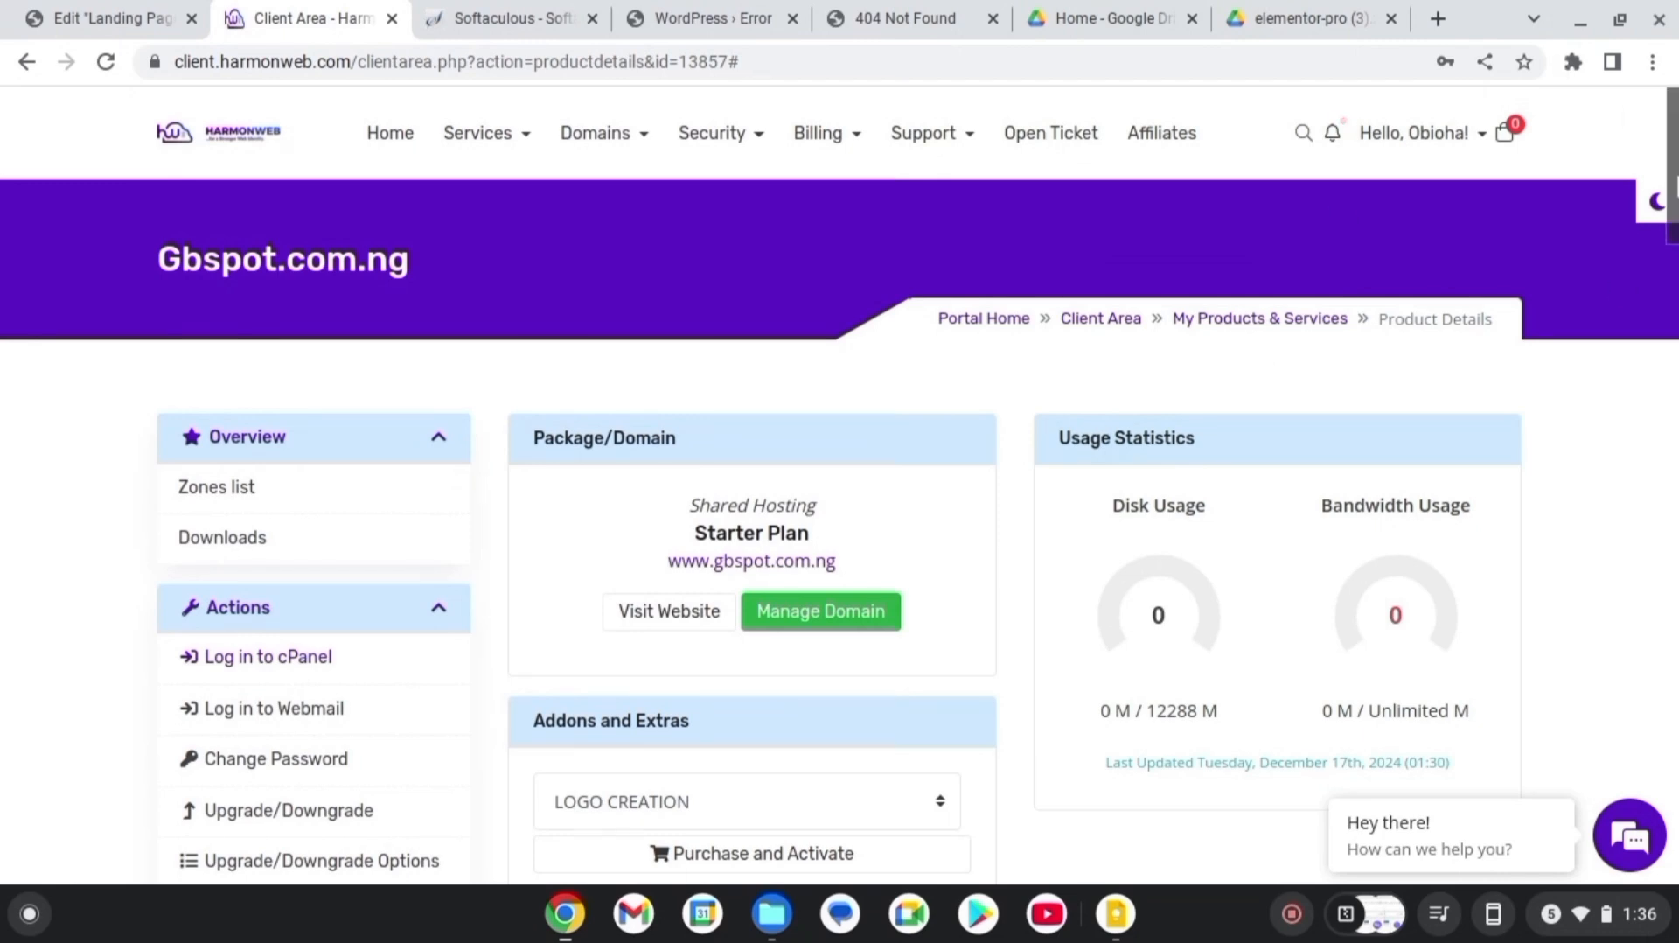
Attempt the 'Log in to cPanel' action for Gbspot.com.ng from the product details page
left_click(306, 665)
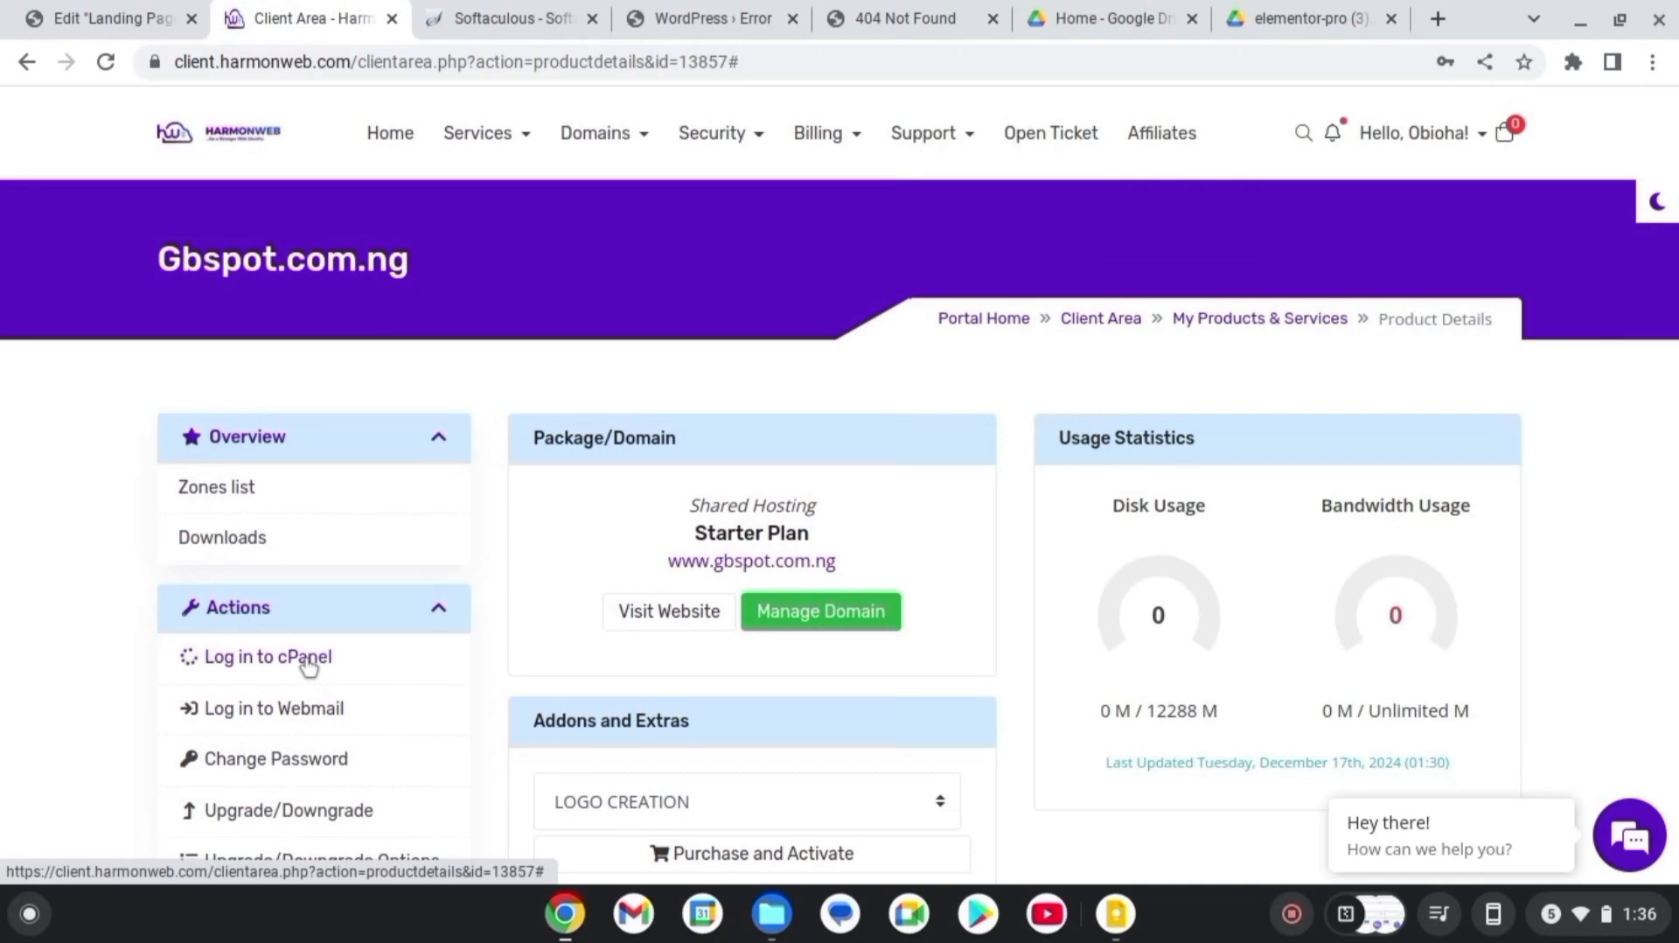
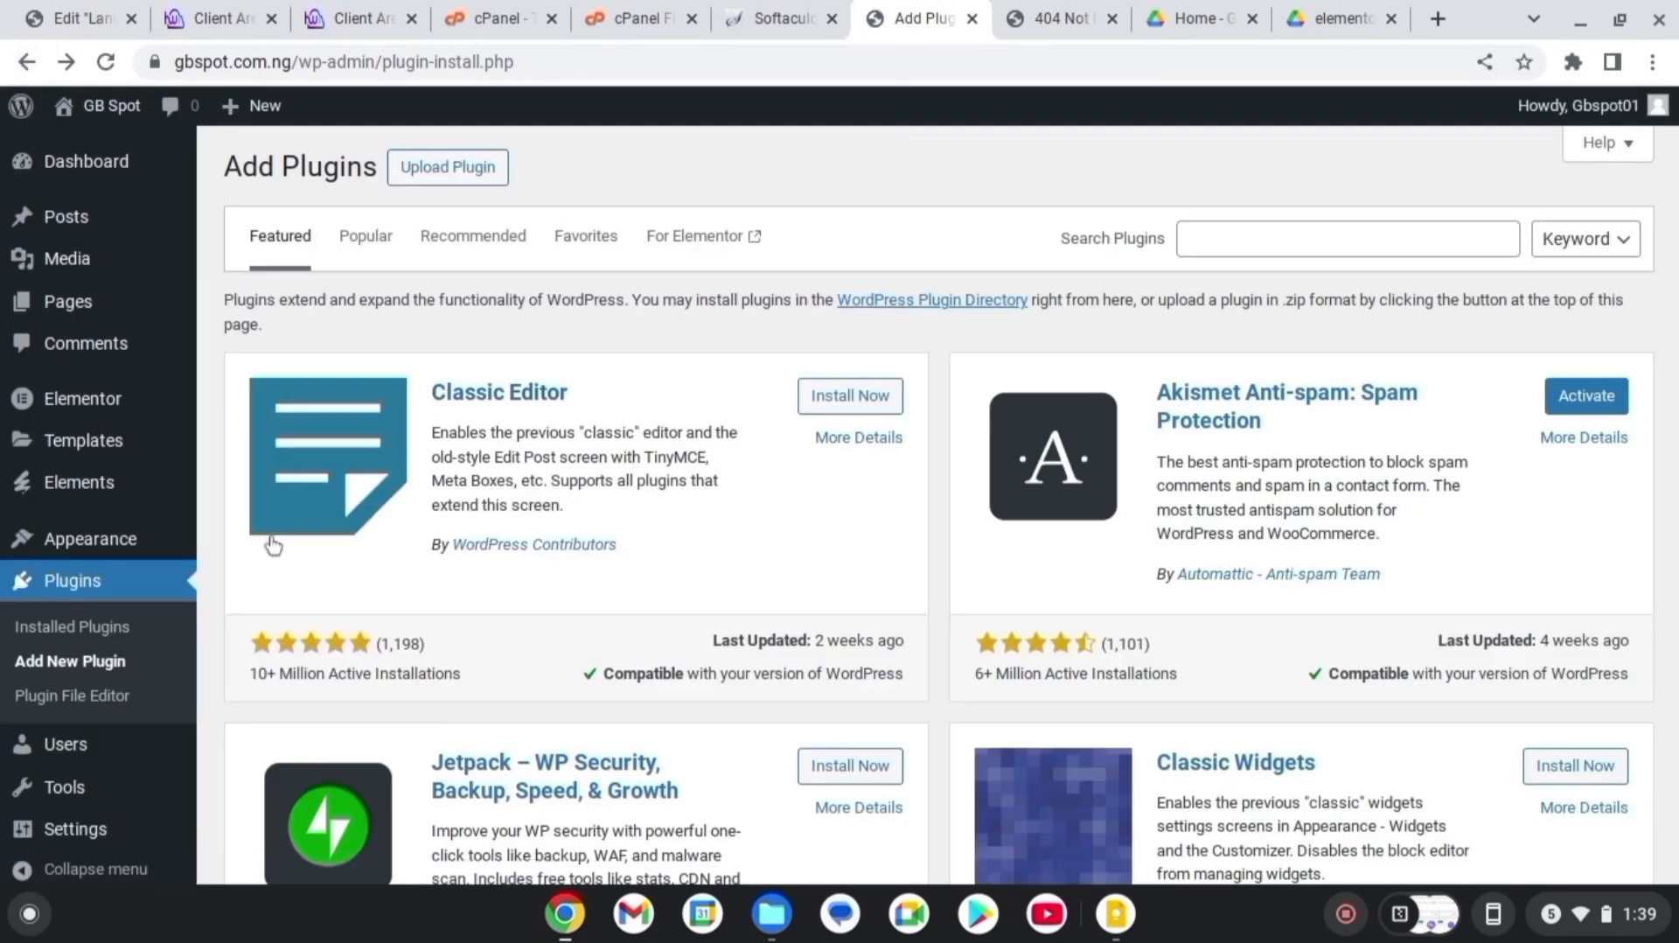
Activate Elementor Pro from Installed Plugins, alongside Elementor and Envato Elements 2.0.16
left_click(130, 626)
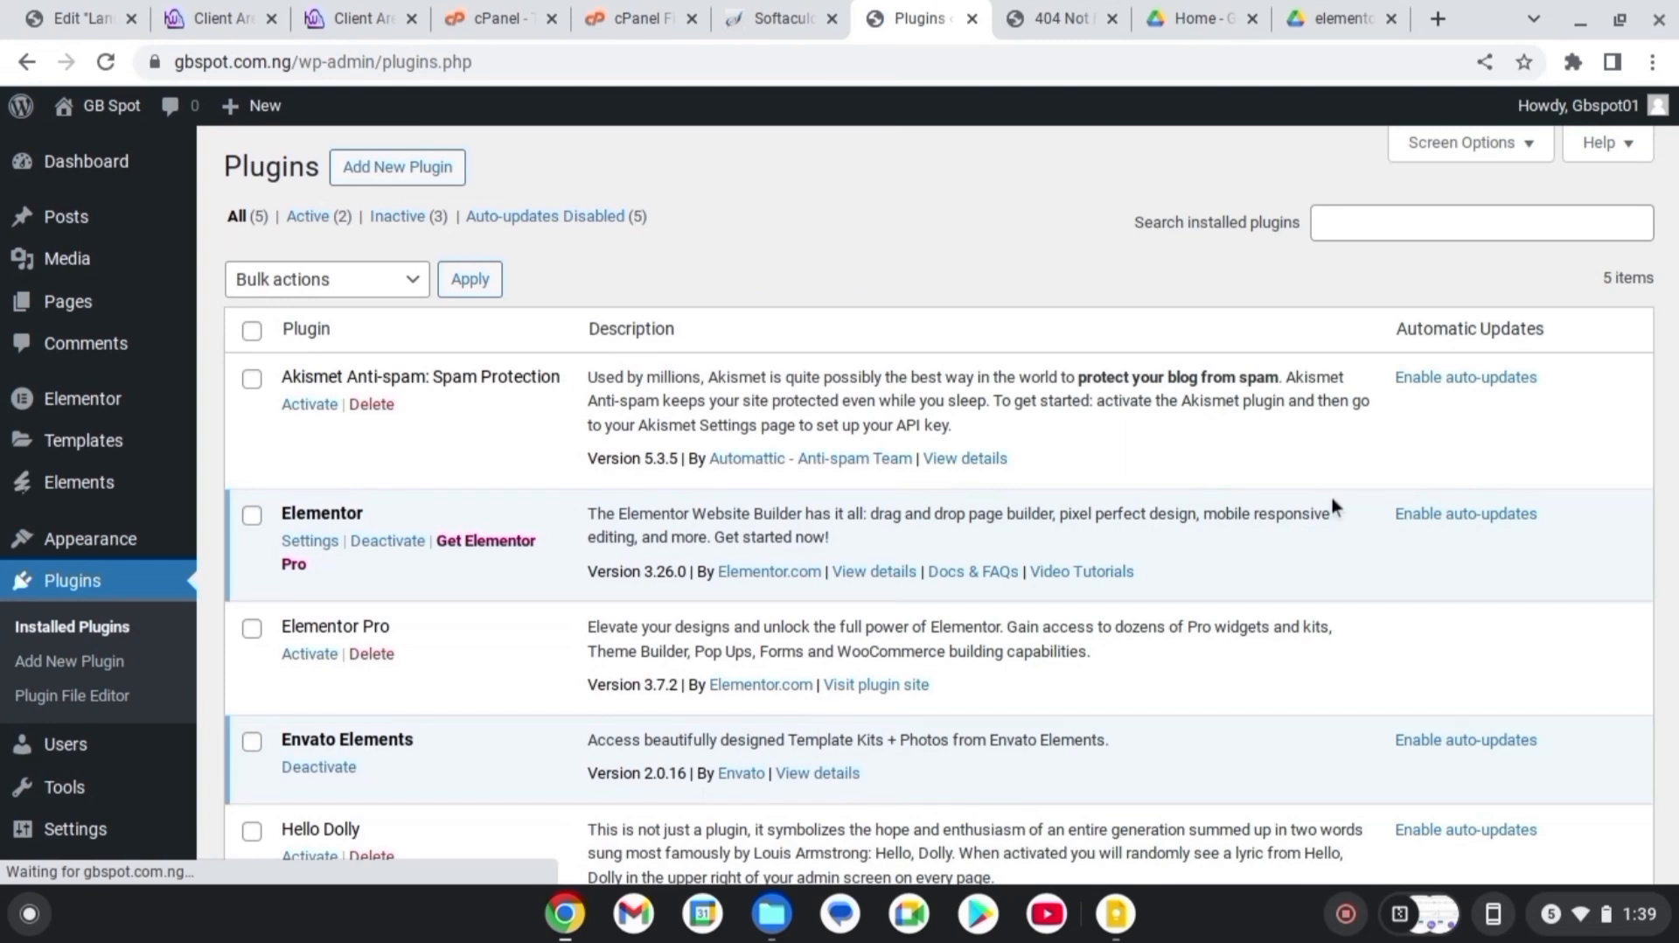
scroll(937, 505, "down", 3)
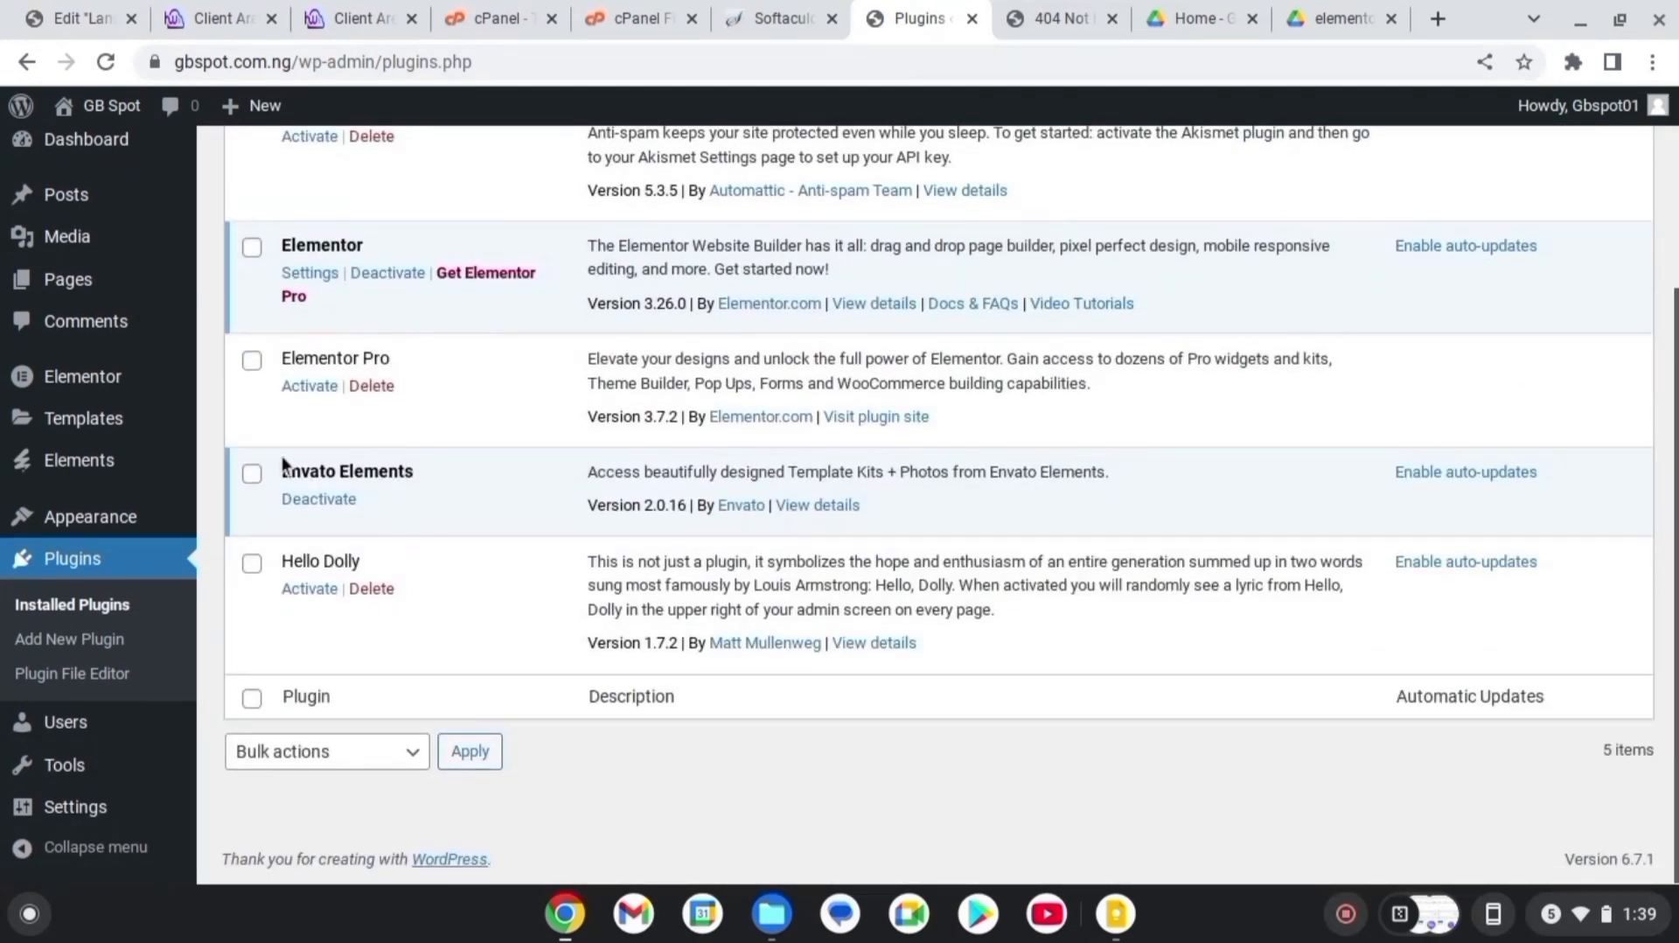
left_click(311, 387)
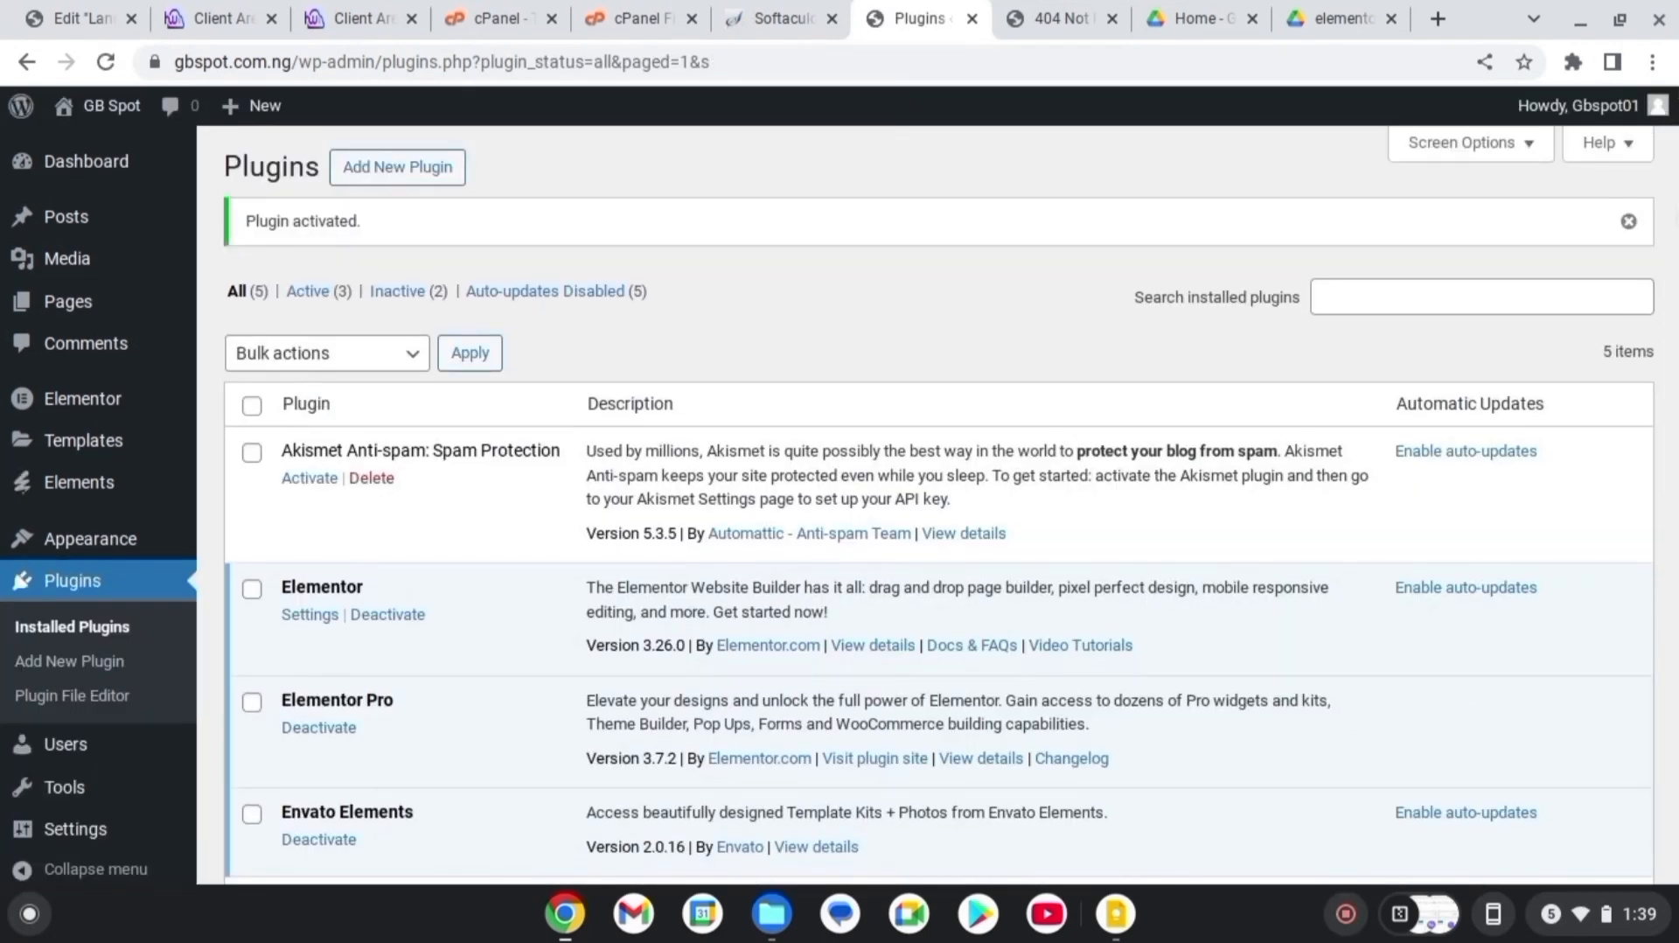
scroll(1384, 276, "down", 3)
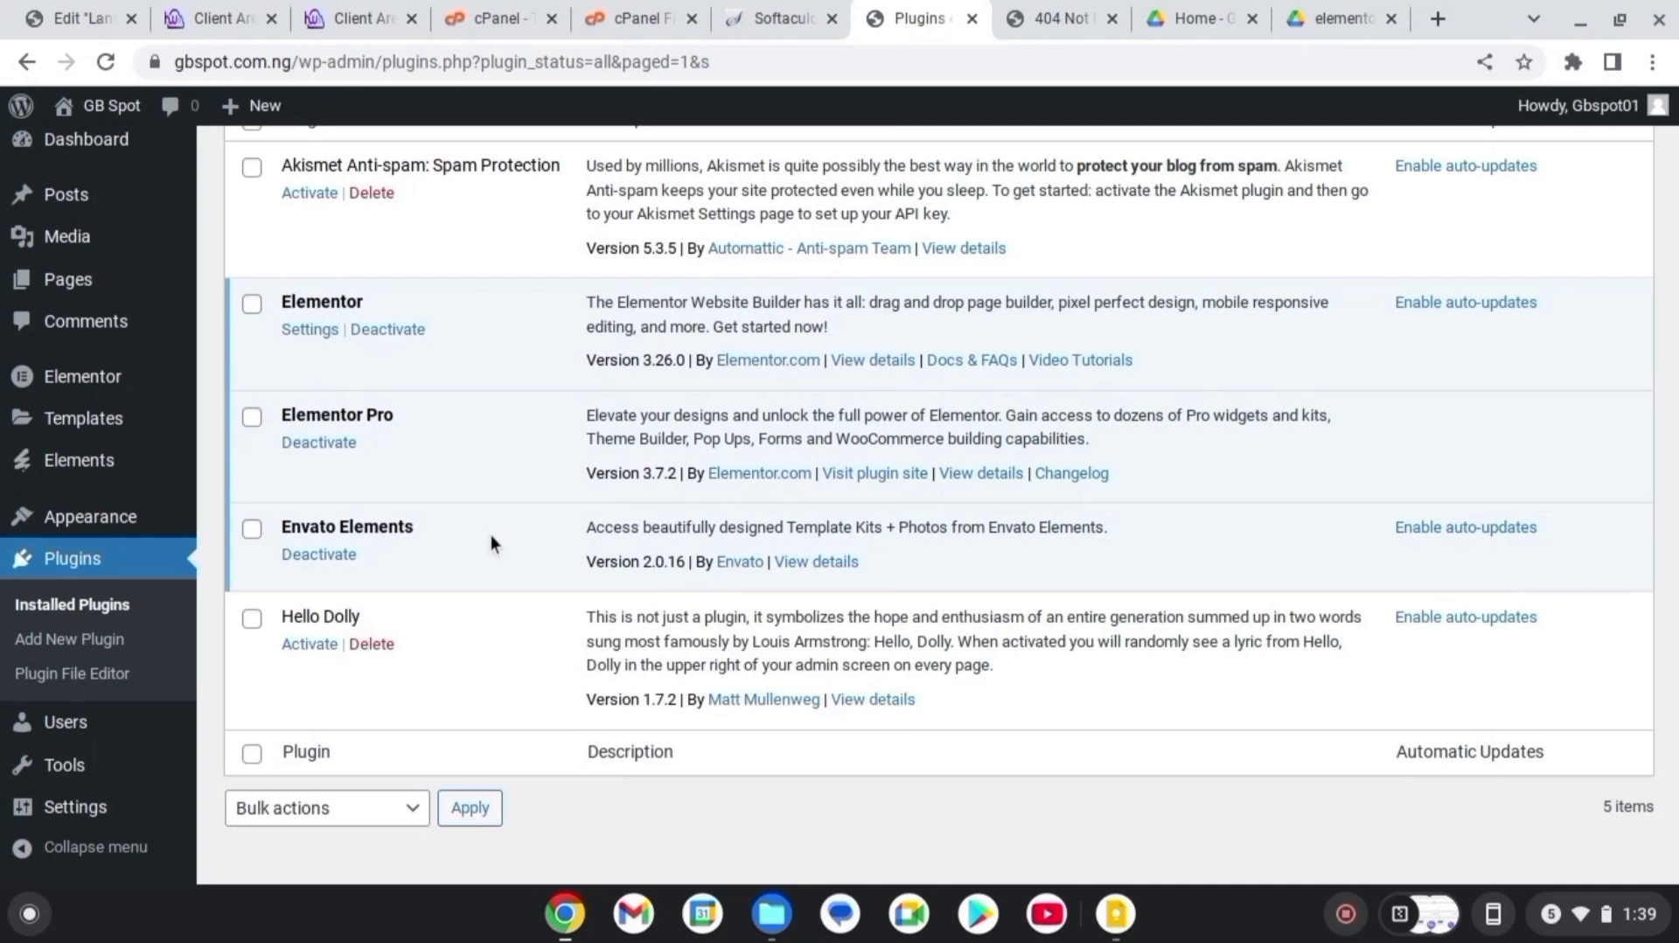
scroll(950, 523, "down", 1)
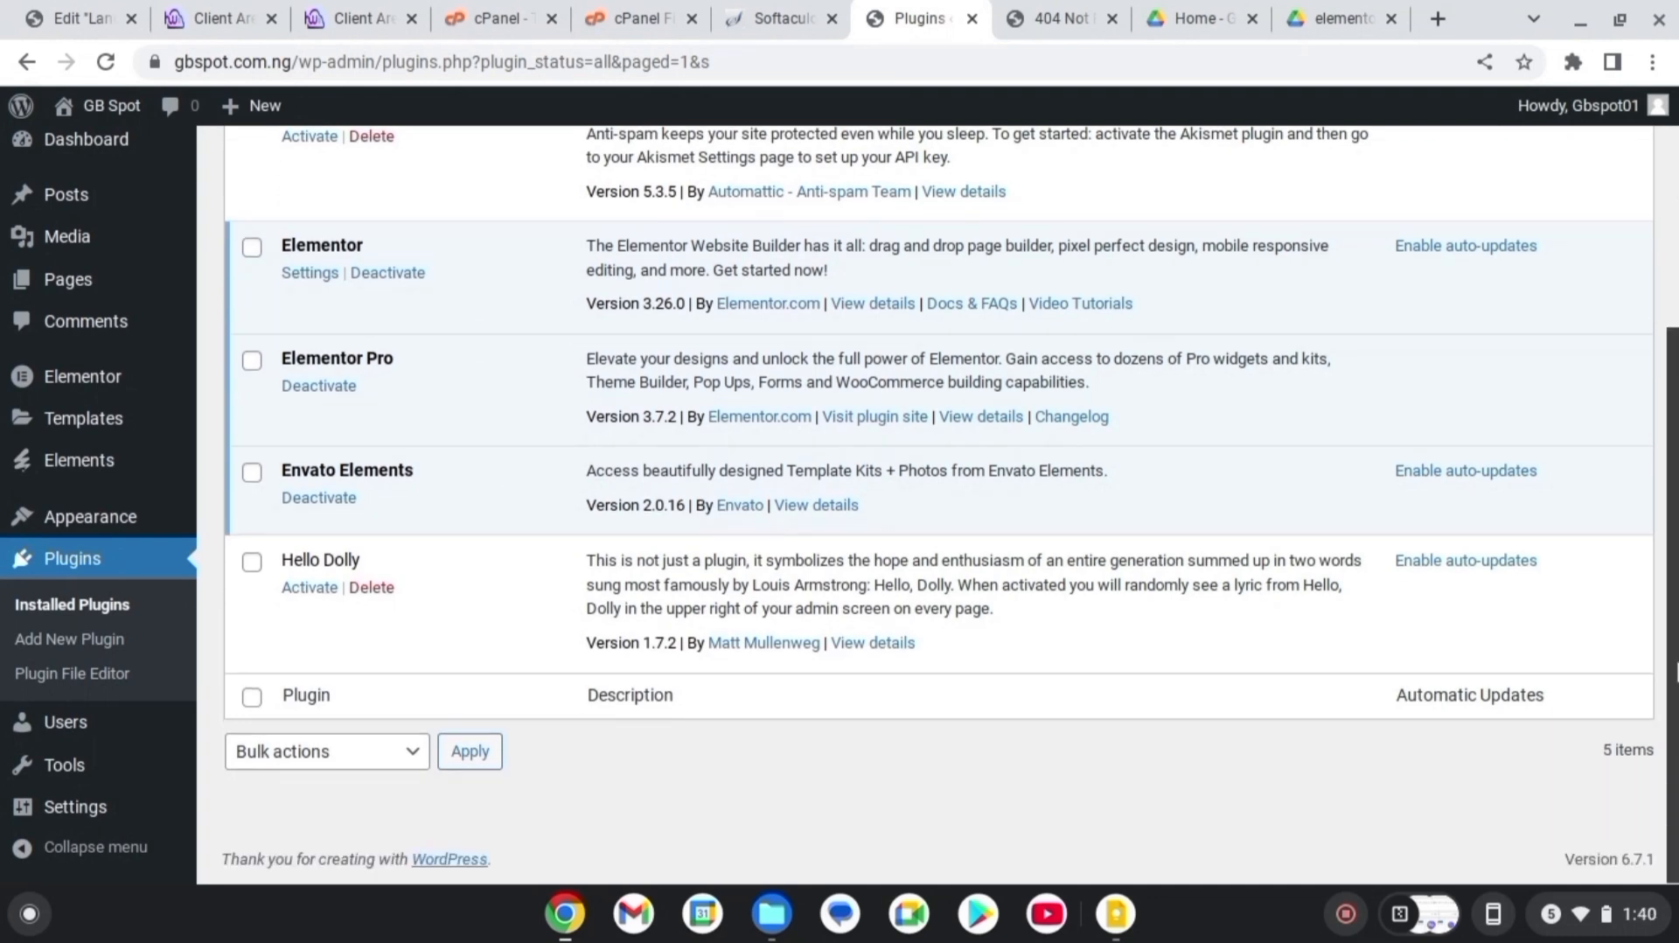
mouse_move(1678, 702)
left_mouse_down()
mouse_move(1677, 684)
mouse_move(1678, 707)
left_mouse_up()
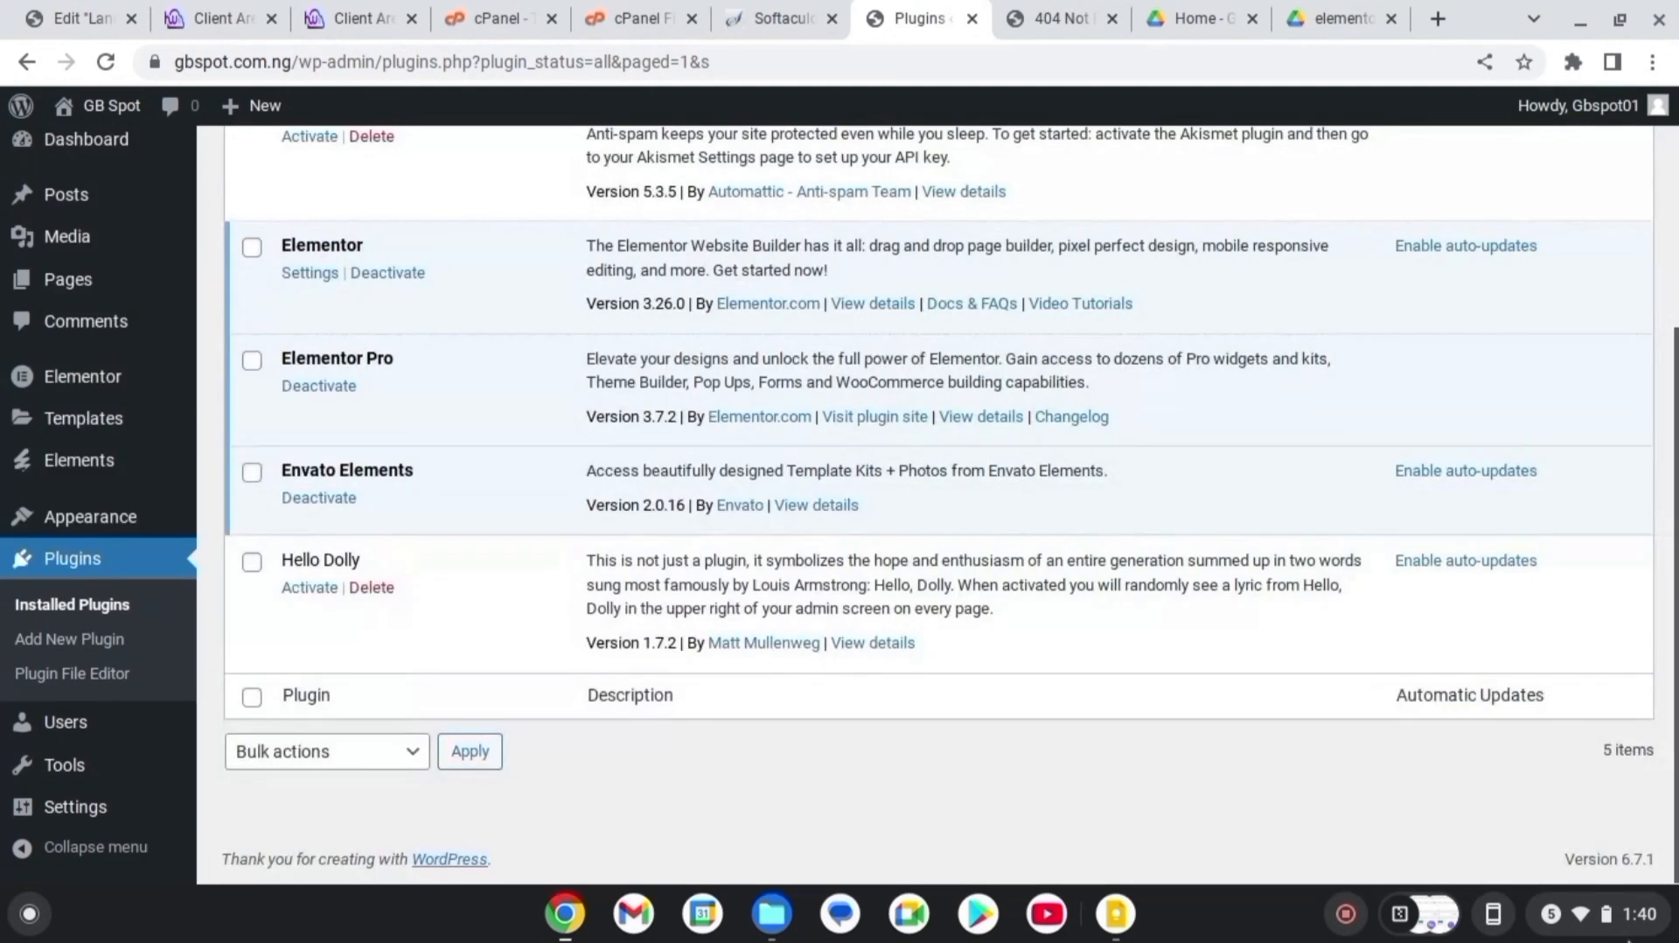
mouse_move(92, 471)
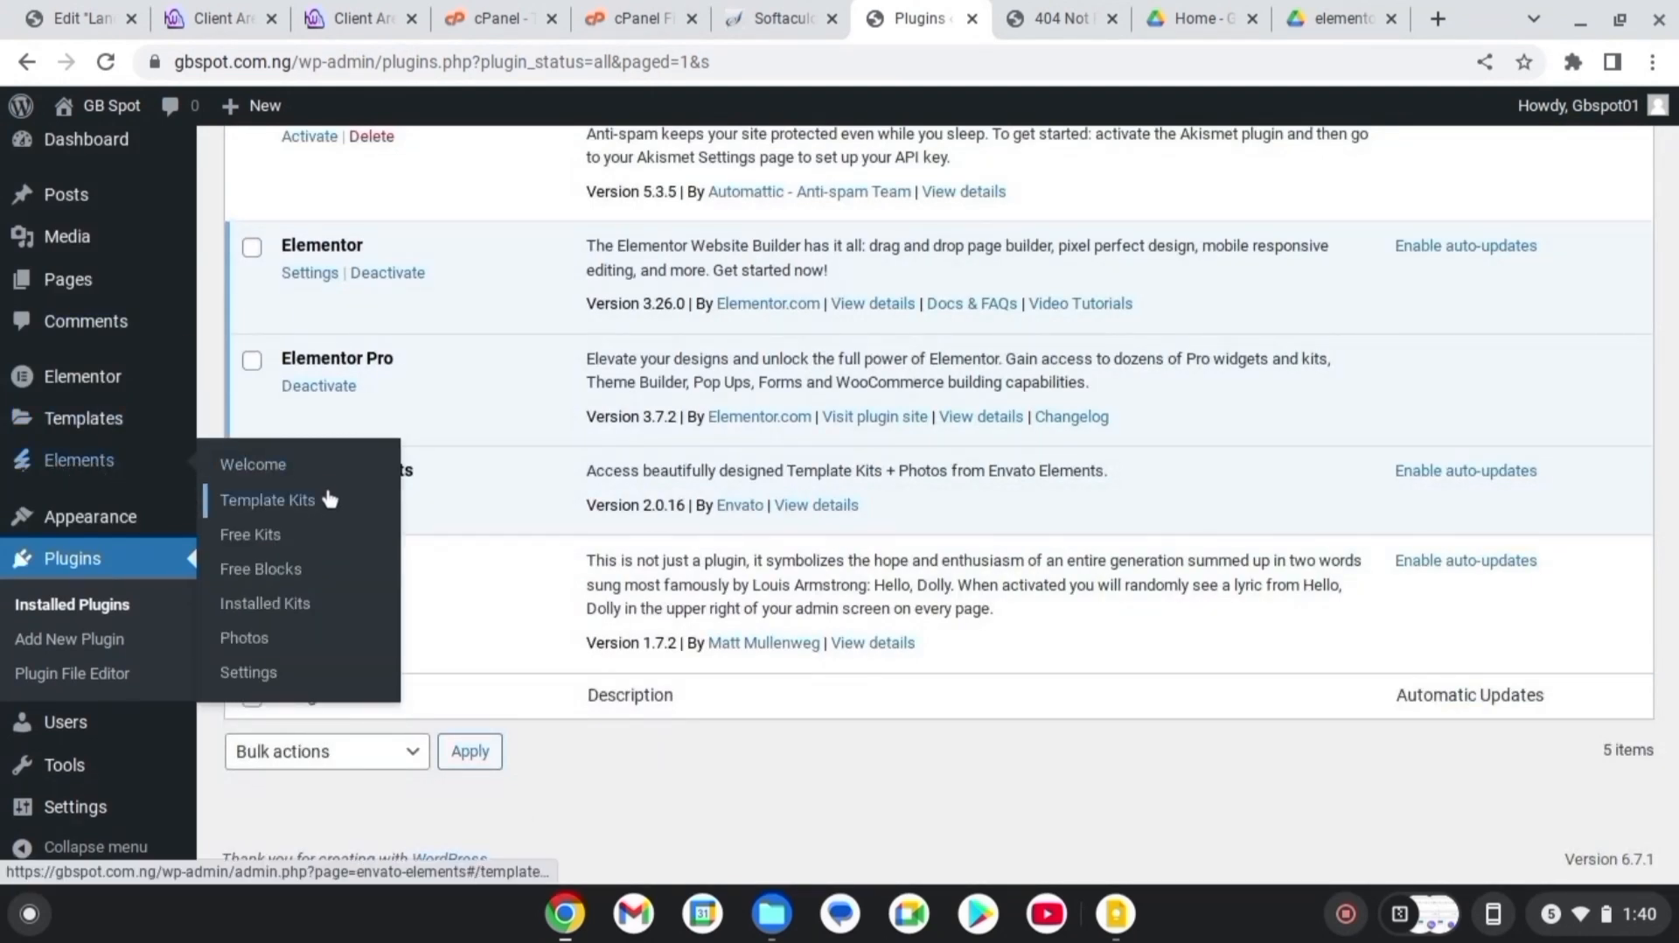
Open Envato Elements Installed Kits, then browse the Free Kits list
left_click(298, 605)
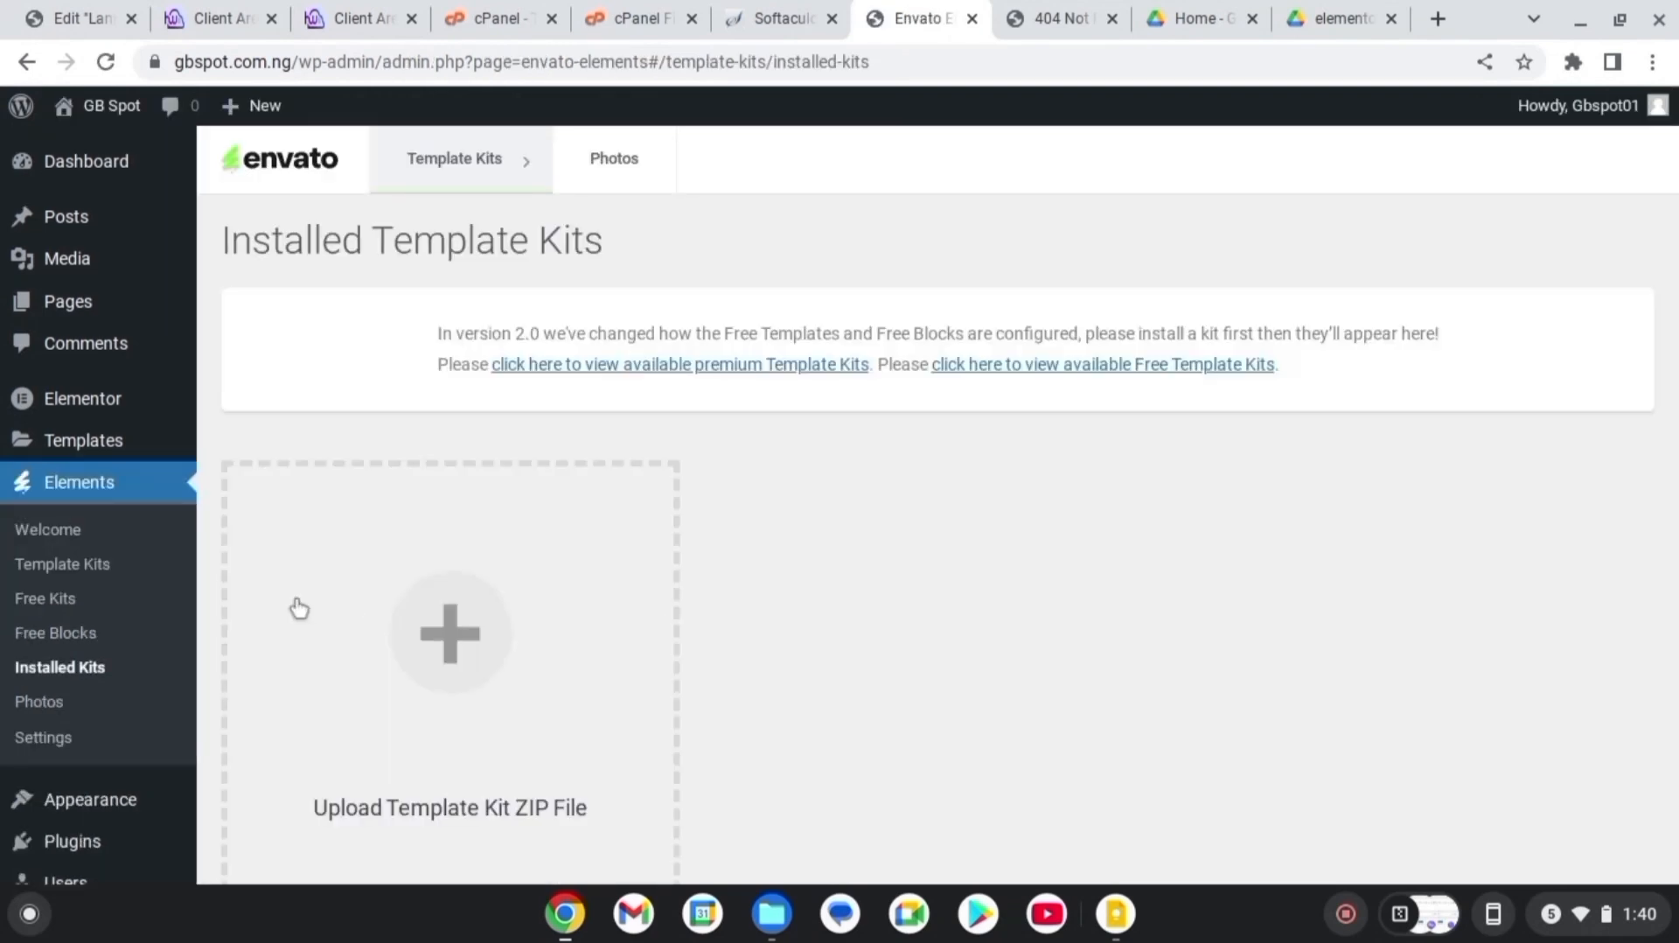
mouse_move(496, 163)
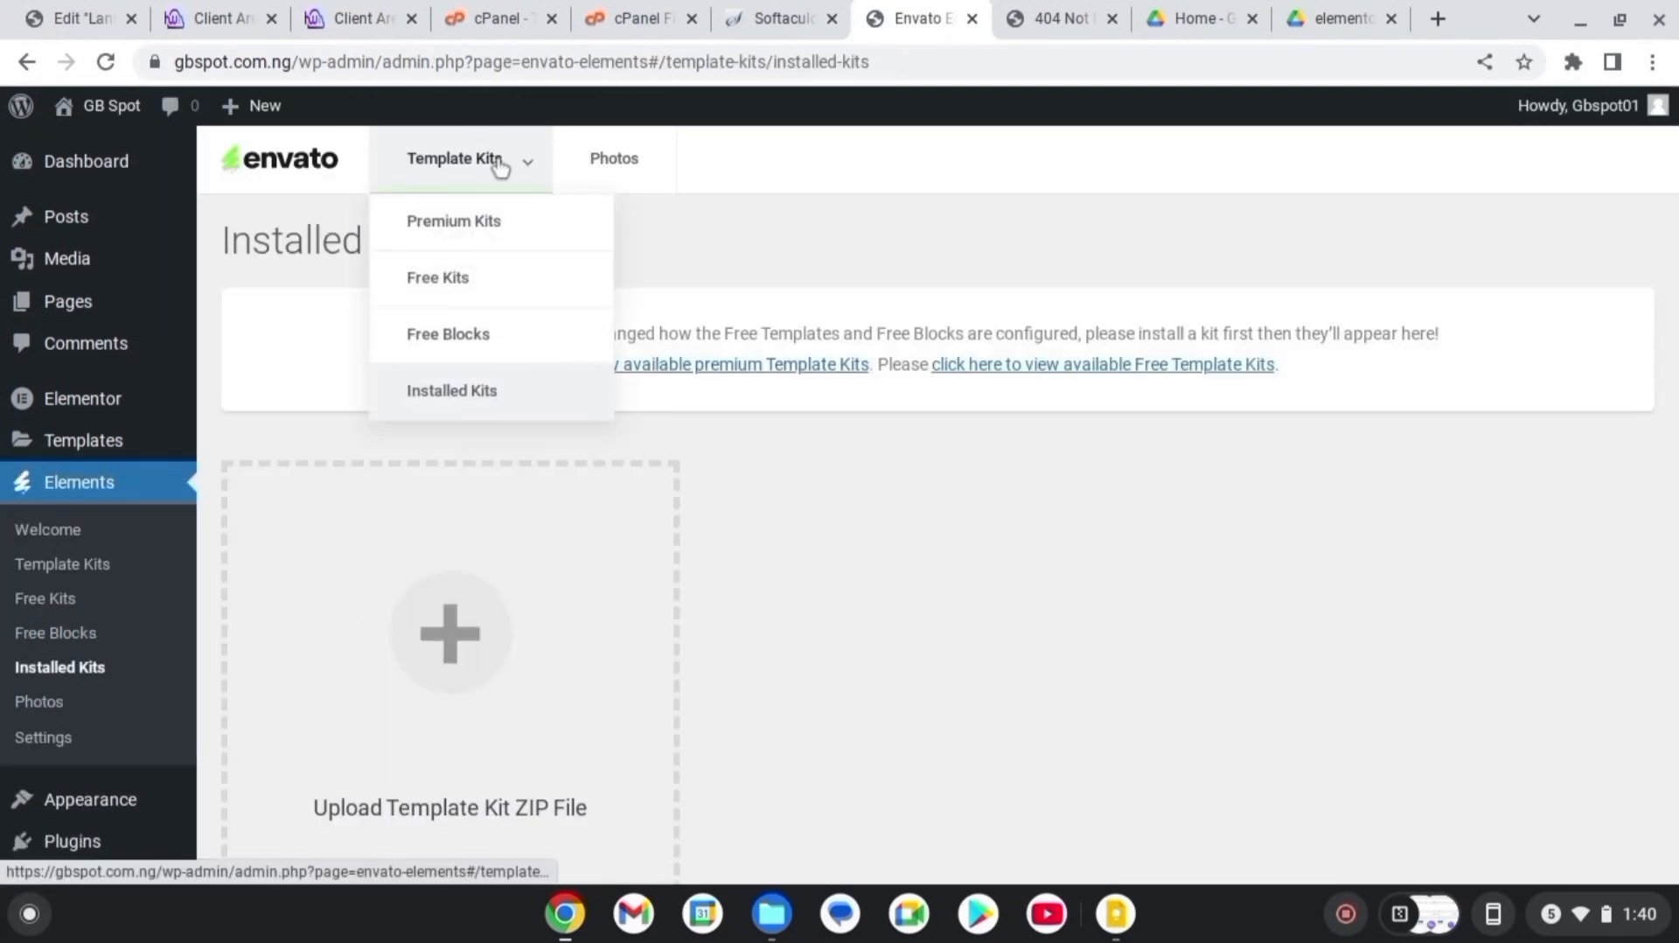
left_click(478, 295)
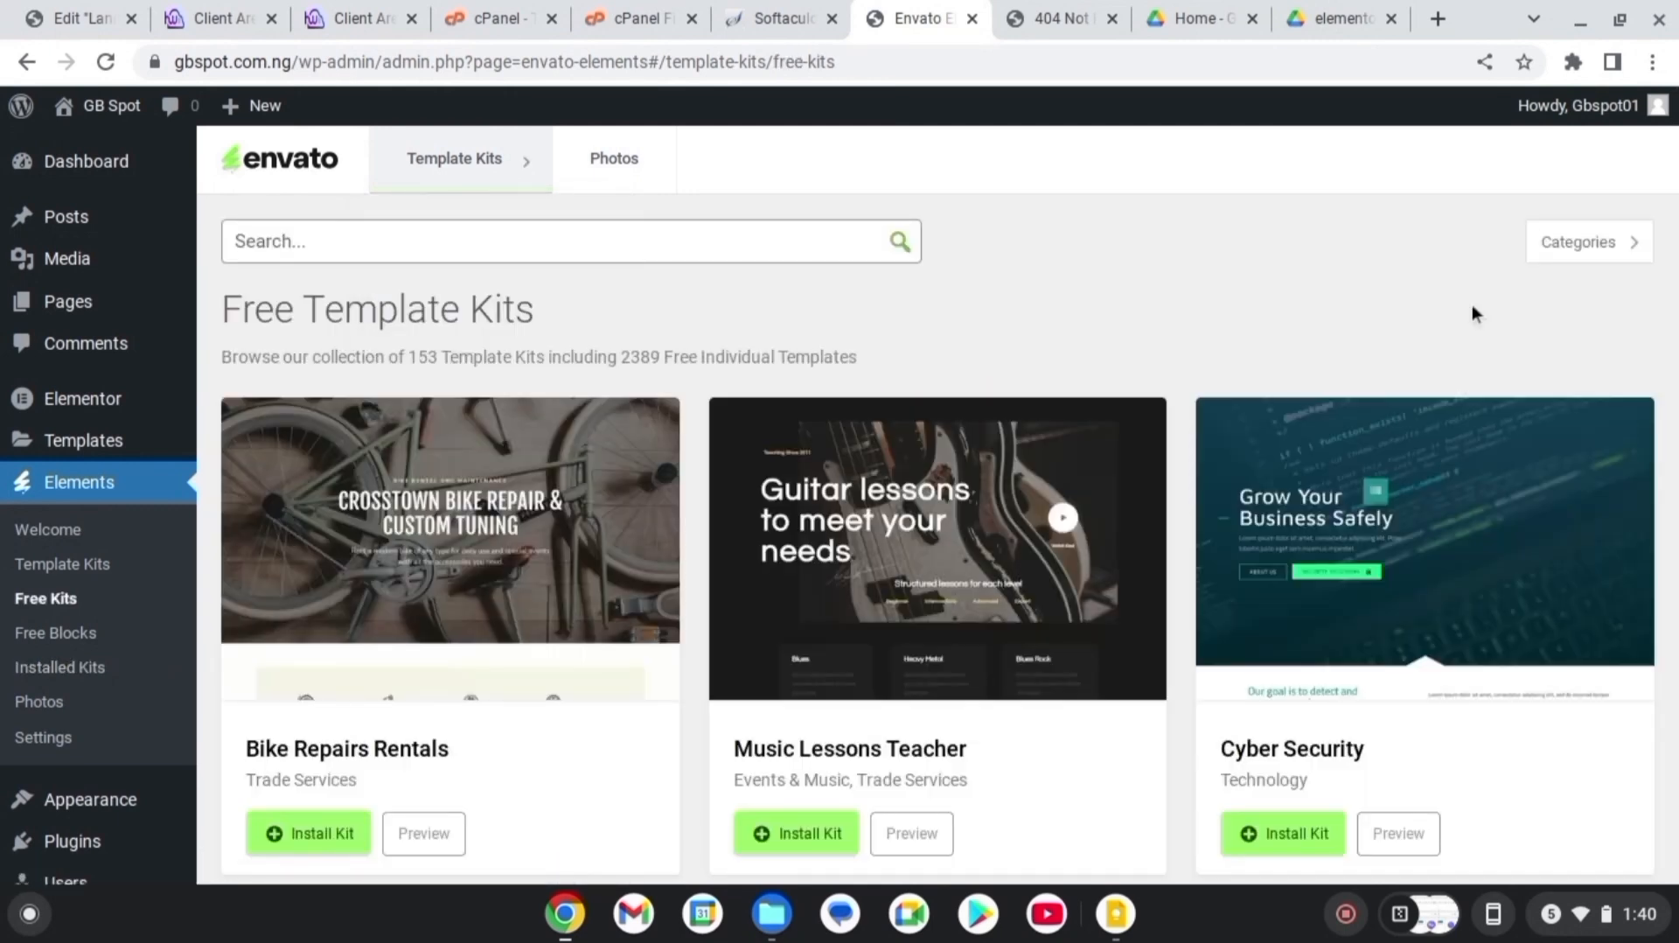
scroll(938, 504, "down", 10)
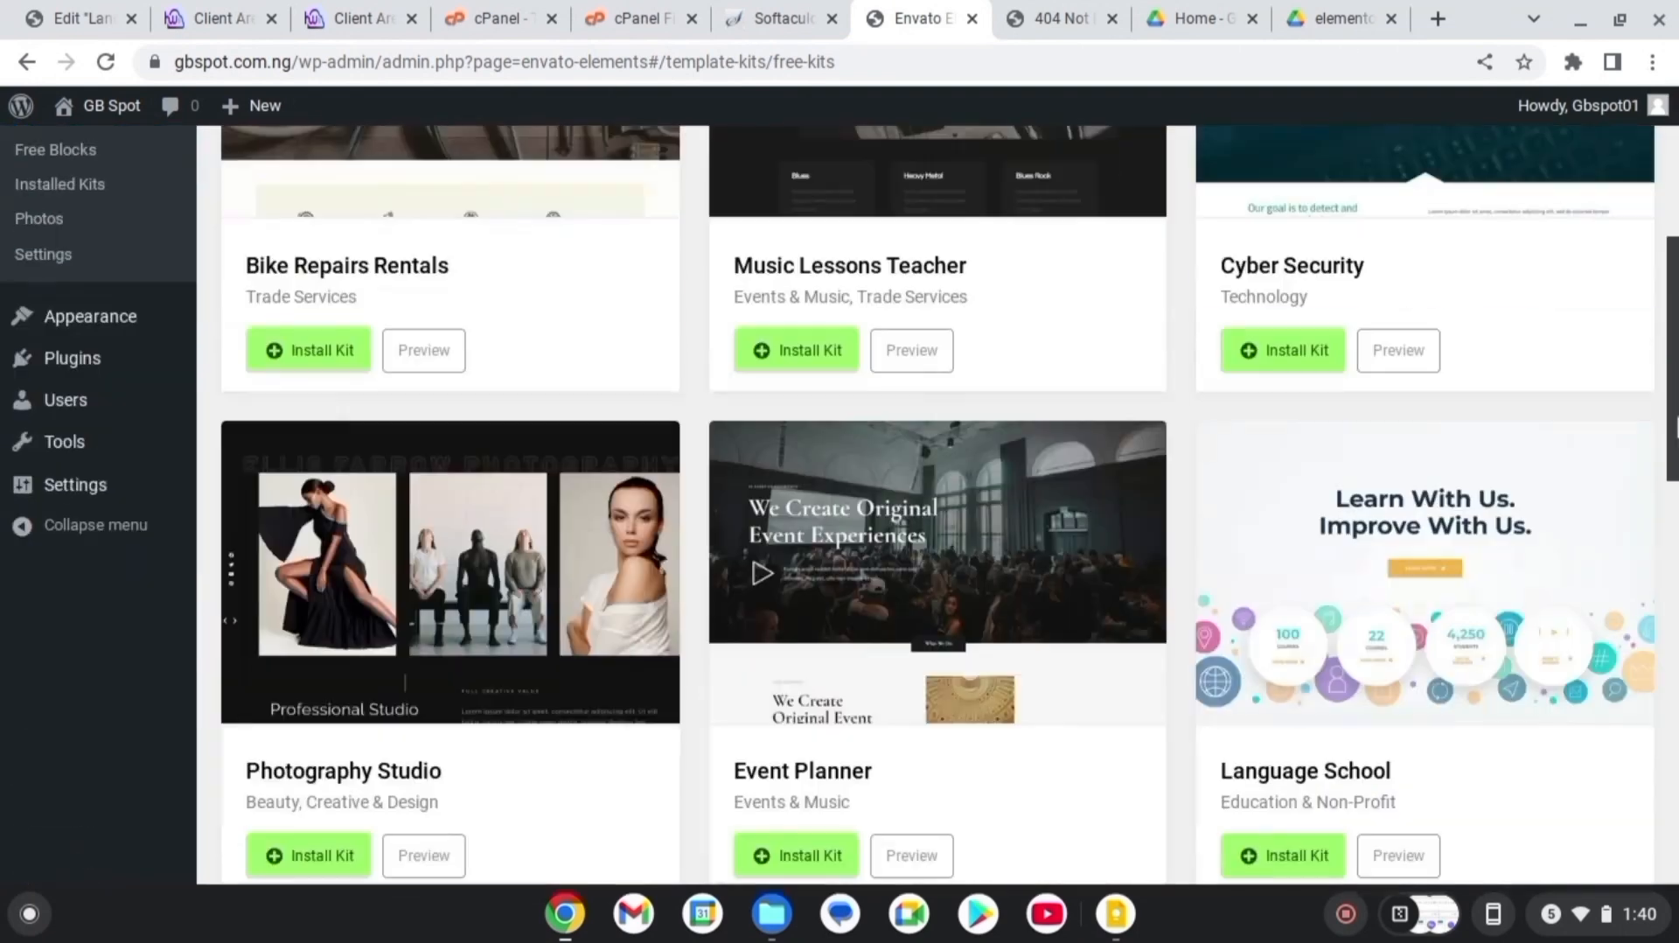
scroll(938, 504, "down", 4)
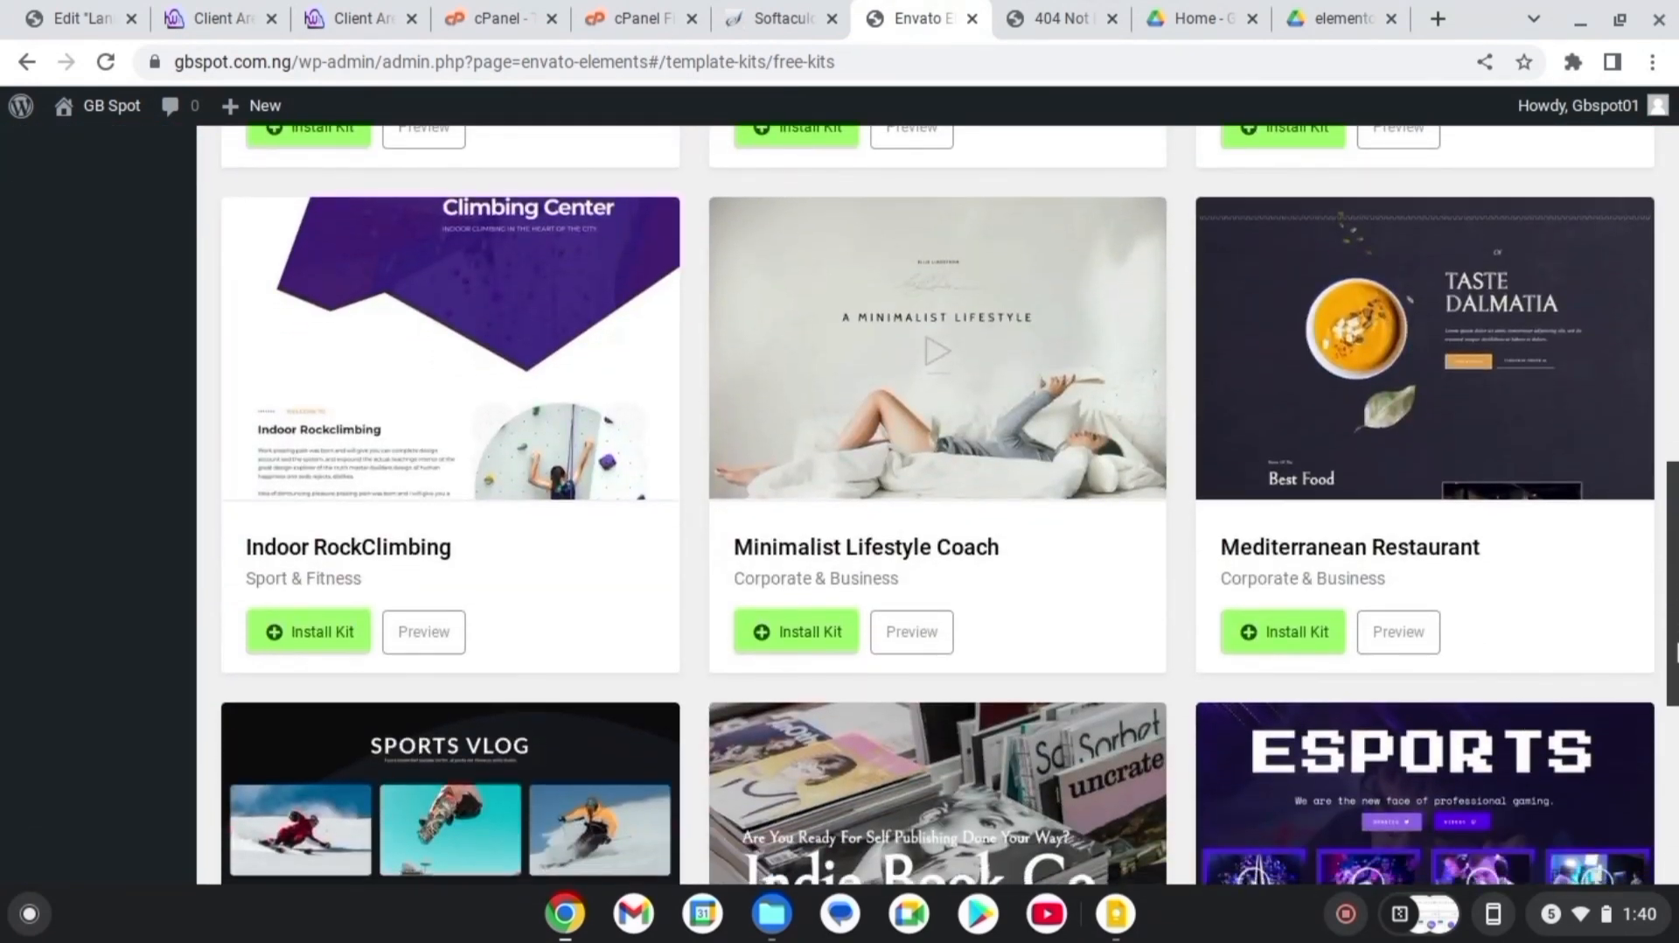
scroll(938, 504, "down", 5)
scroll(938, 504, "down", 3)
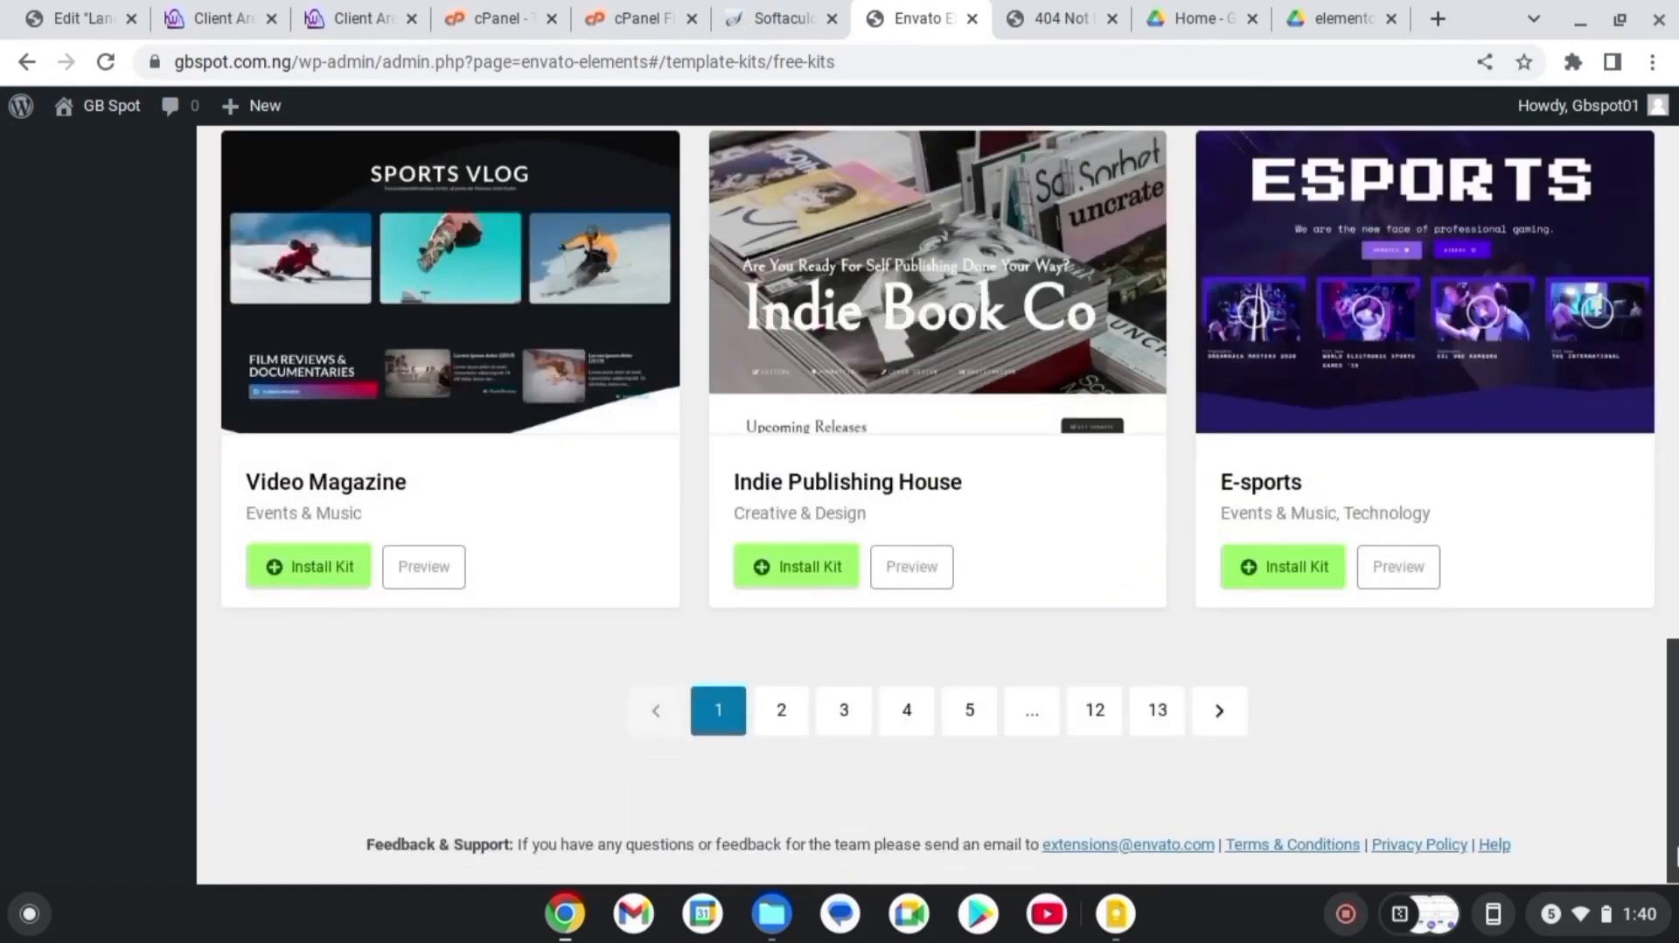
View page 2 of free kits, then return to the empty Installed Kits page
left_click(1216, 708)
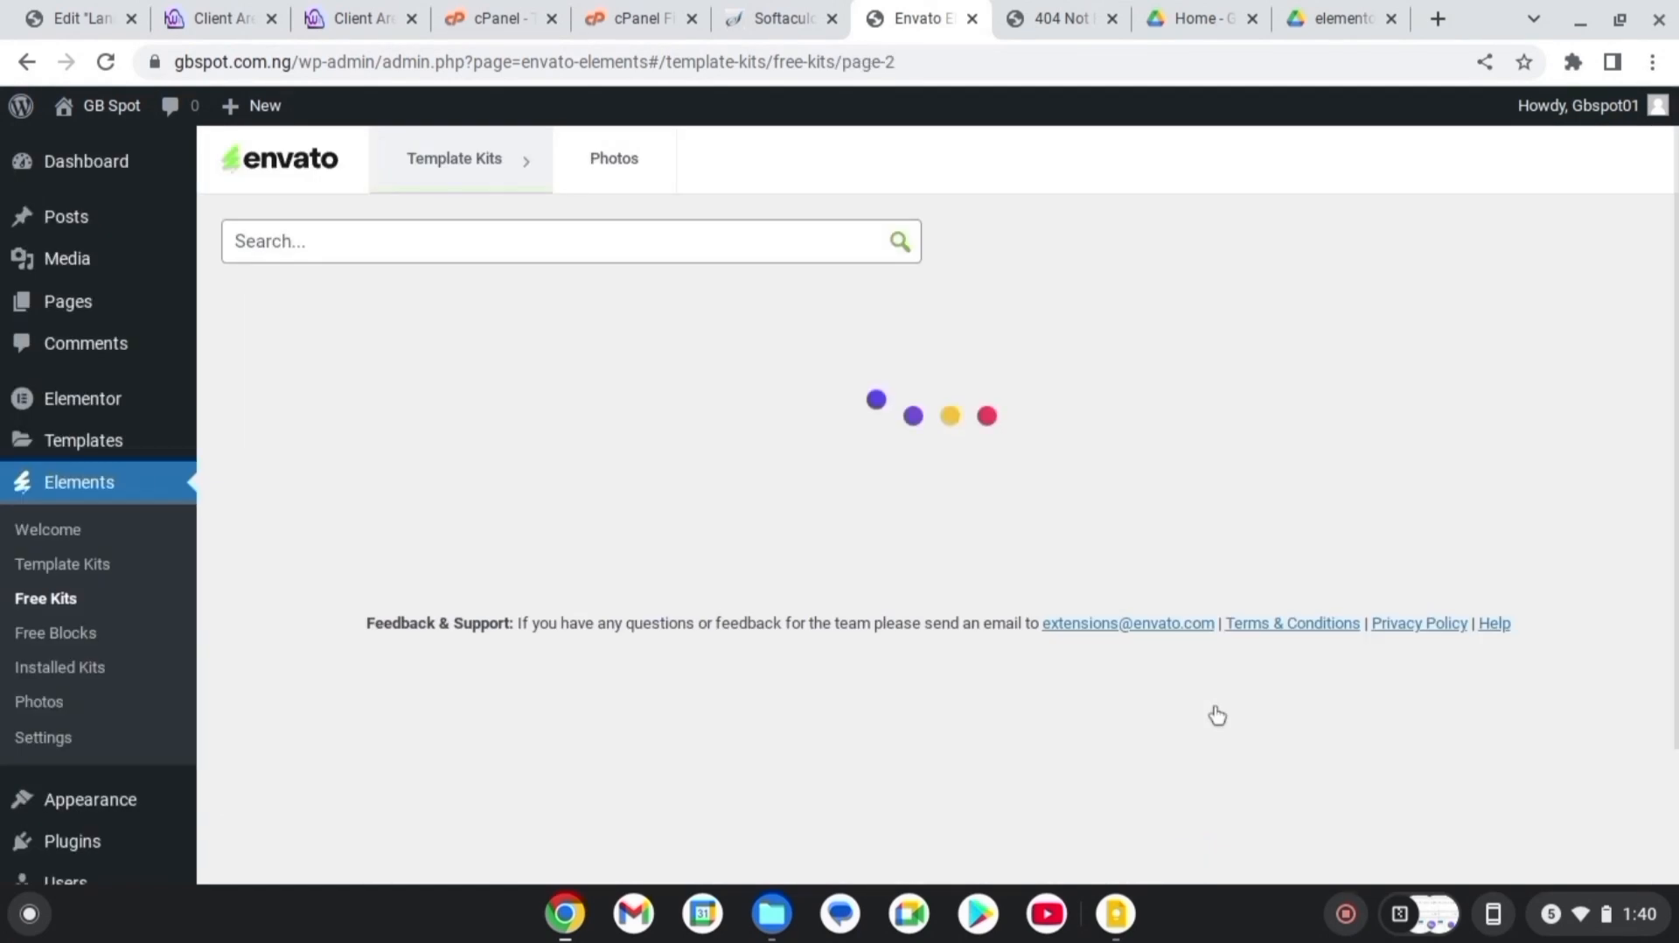
scroll(938, 504, "down", 9)
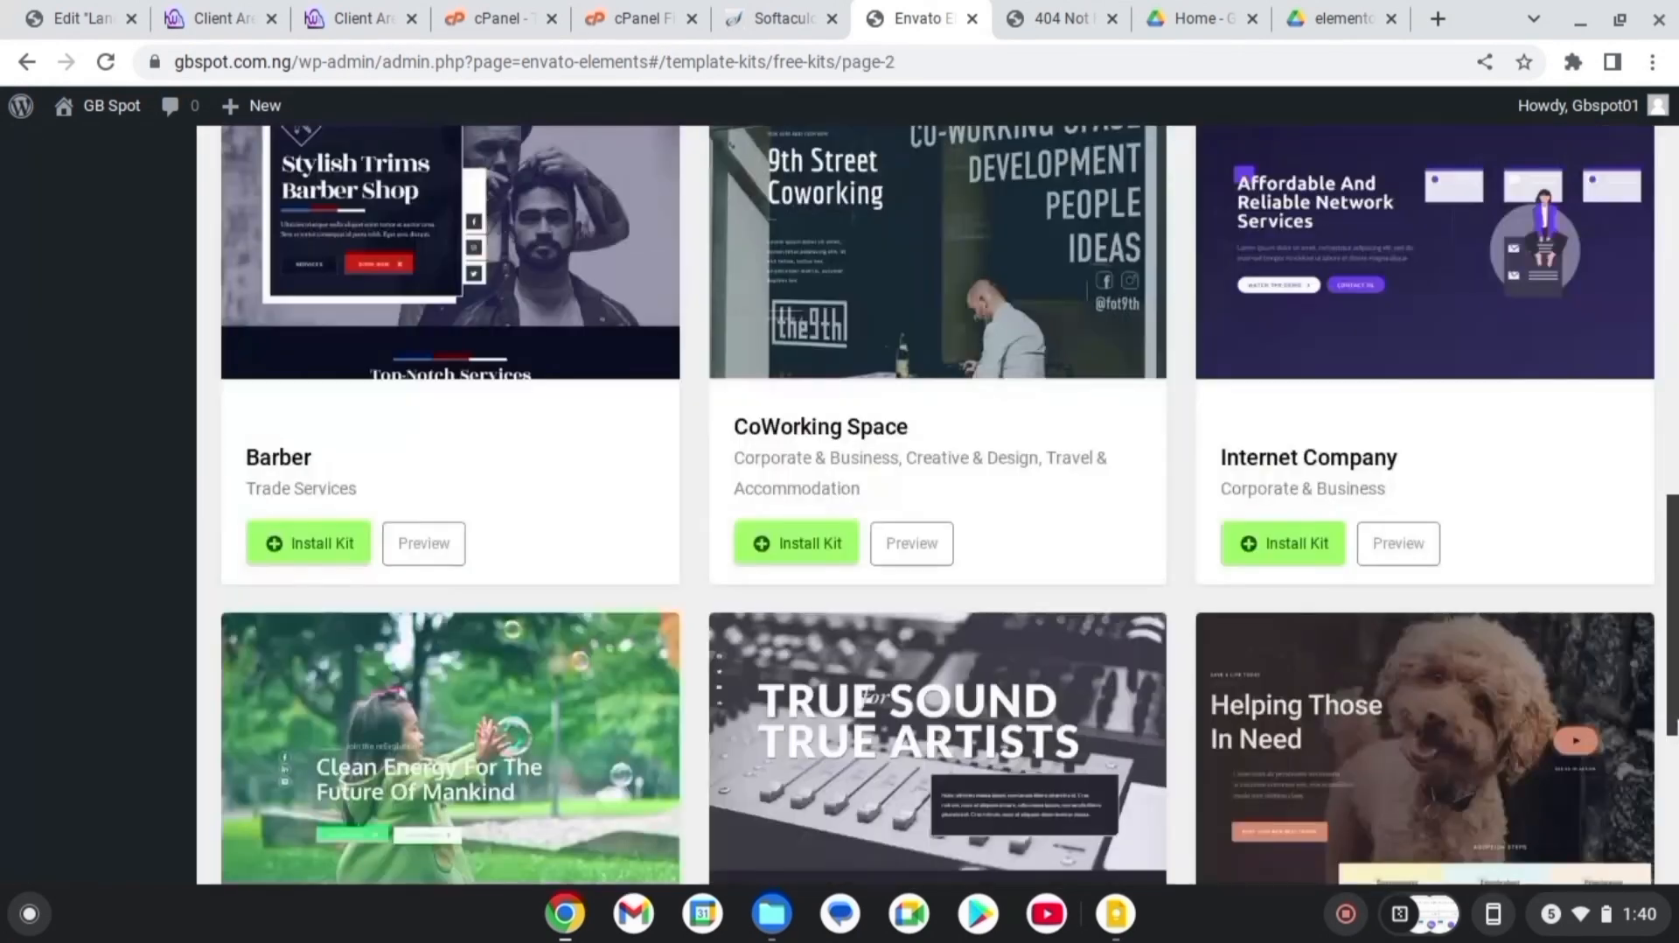
left_click_drag(1678, 723, 1678, 96)
mouse_move(468, 146)
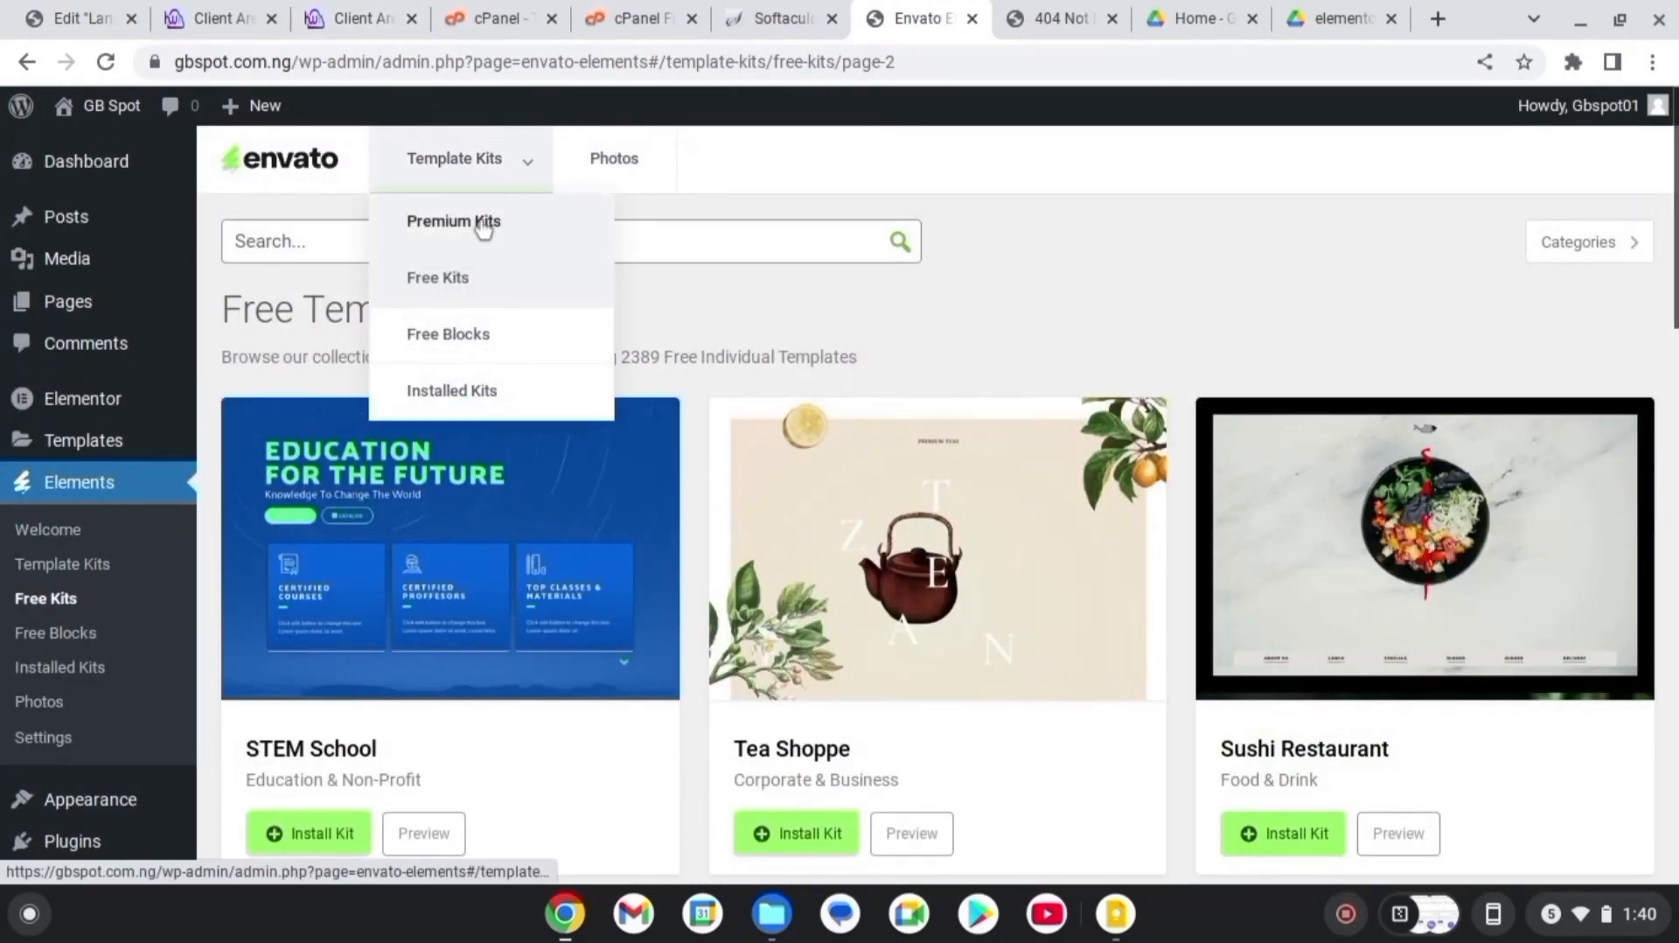
left_click(451, 390)
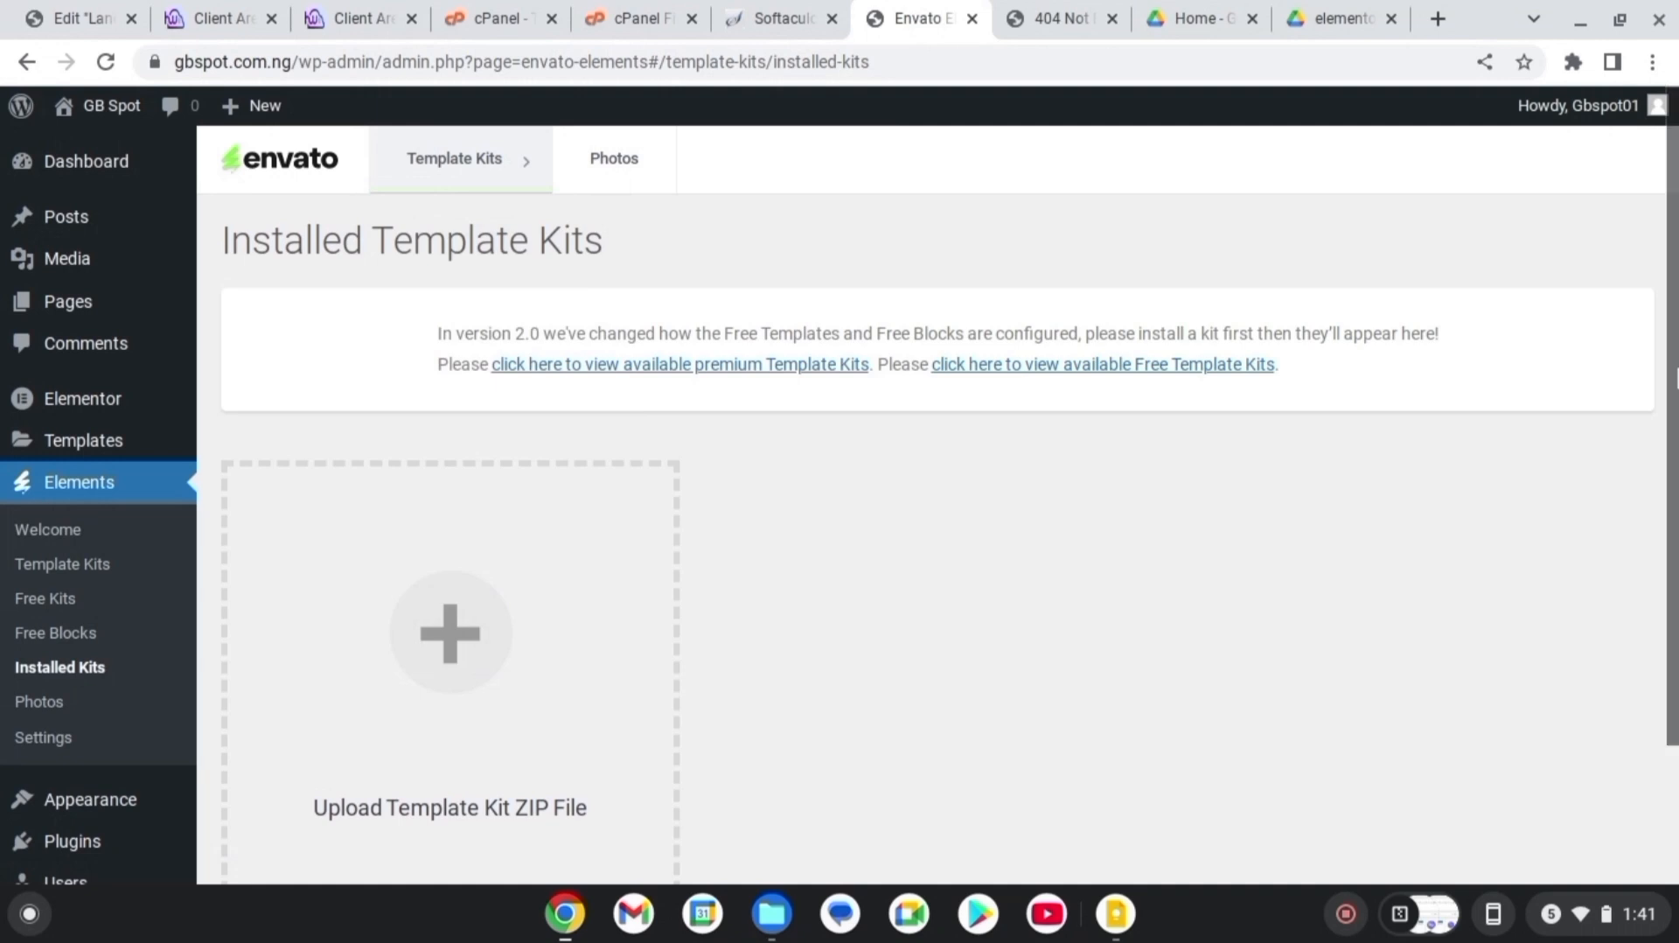
scroll(1465, 463, "down", 2)
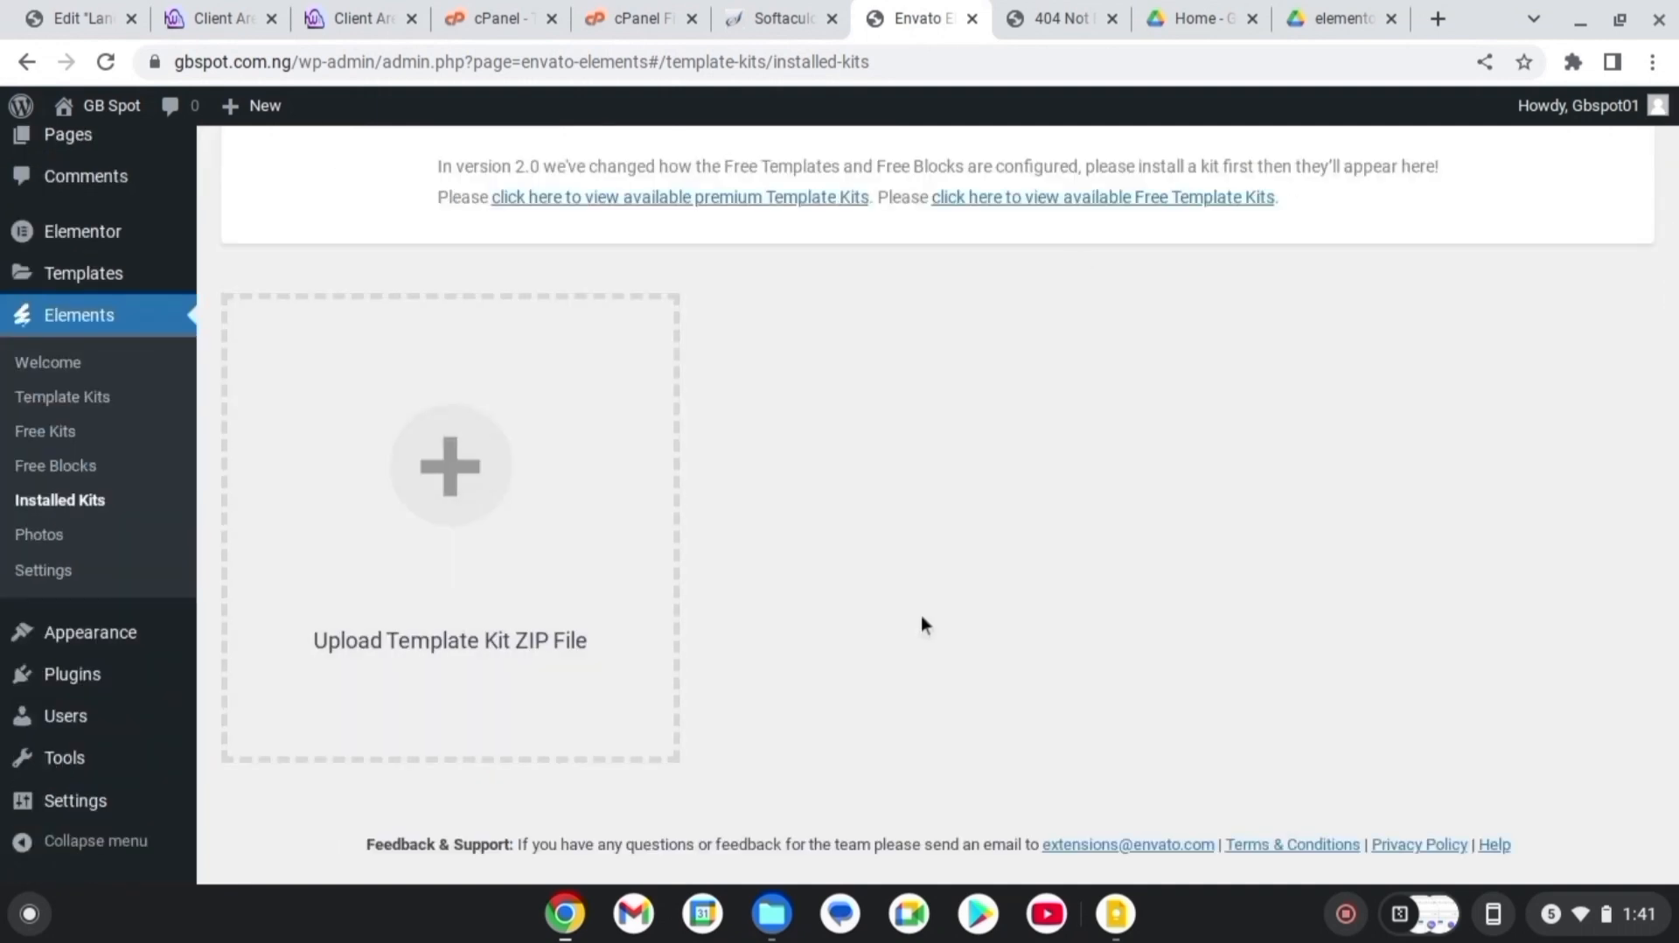
Search Downloads for 'ecom', open the shopping & Ecommerce archive, and drag the allfresh kit zip to Chrome
left_click(787, 918)
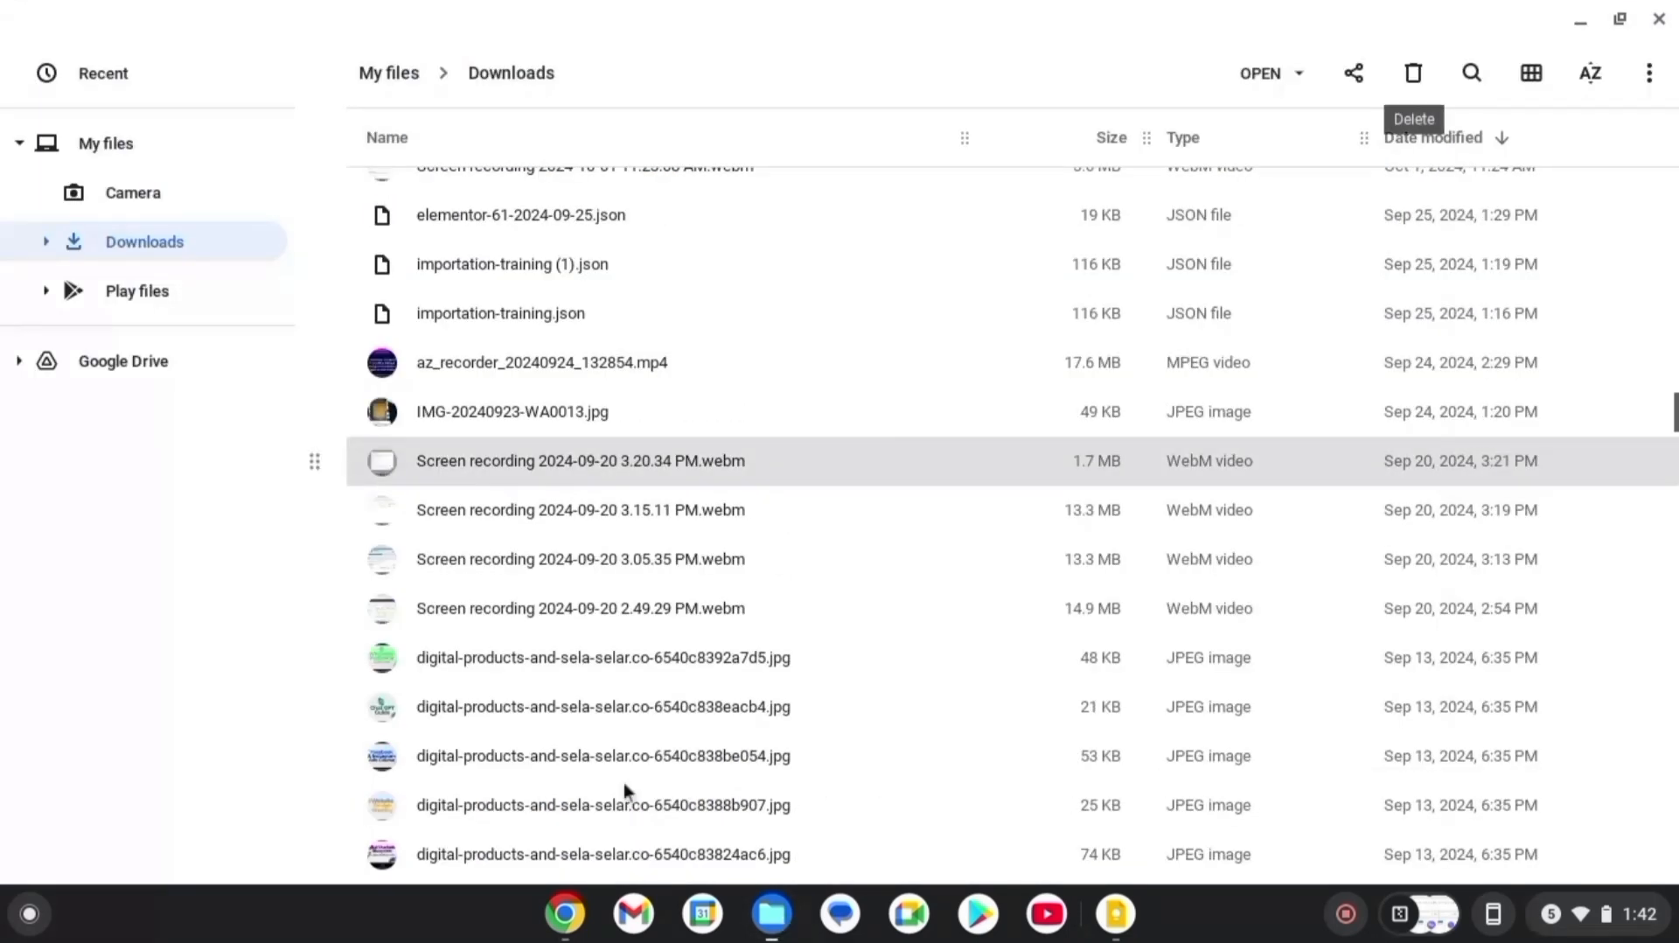
left_click(1476, 81)
type("ec")
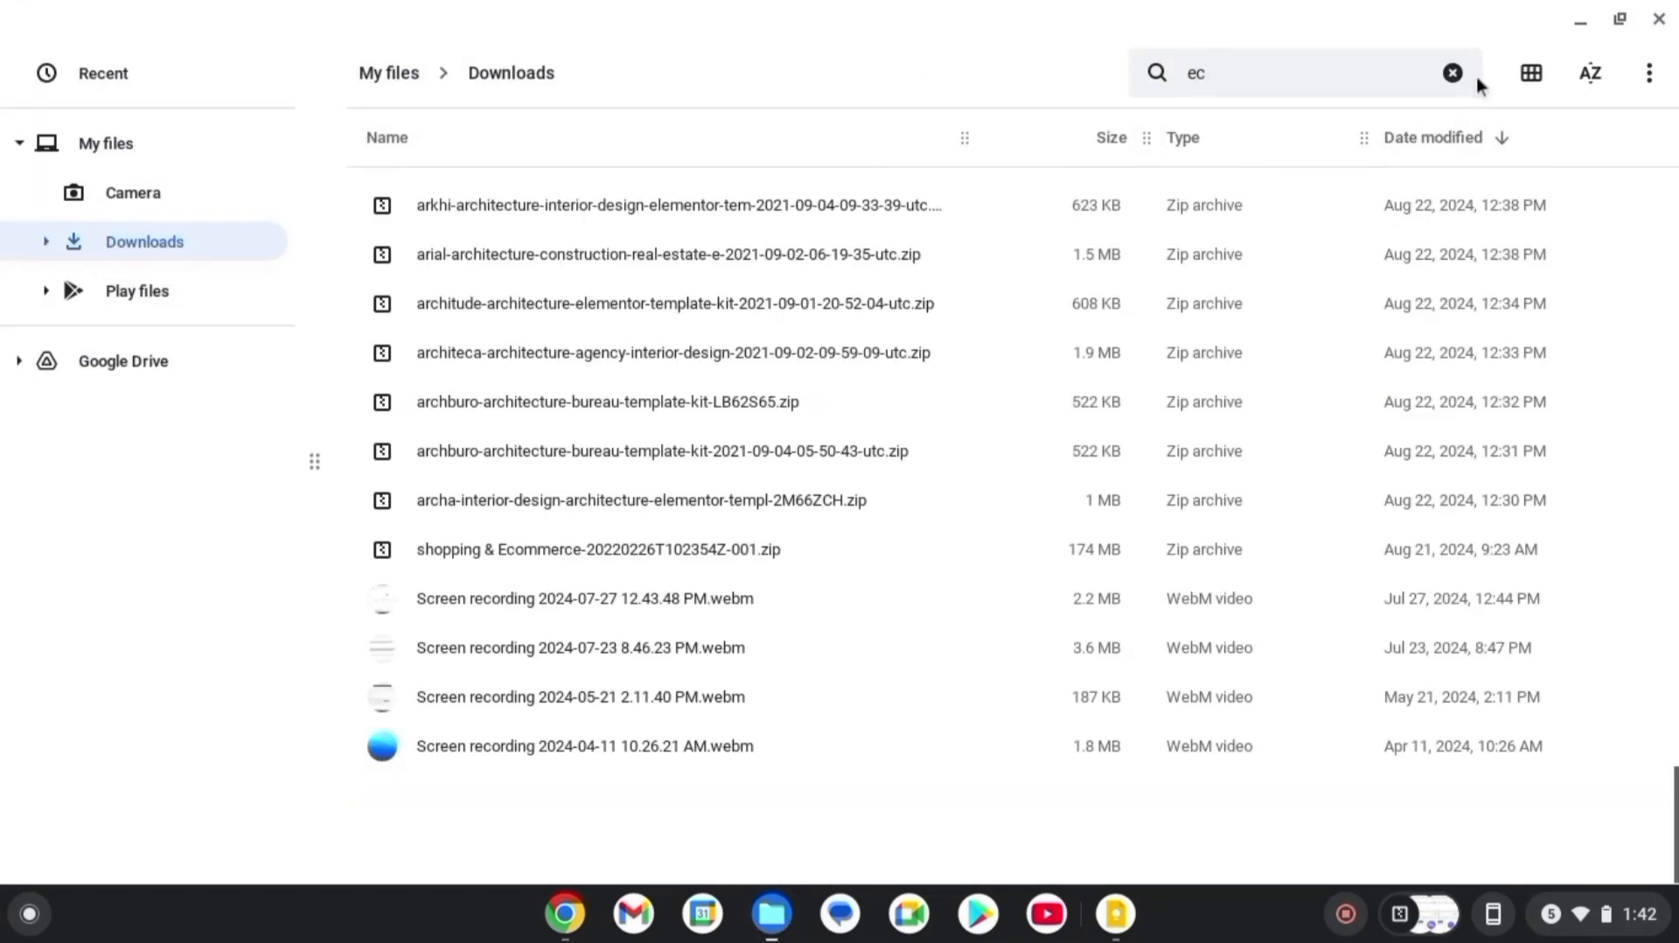
type("om")
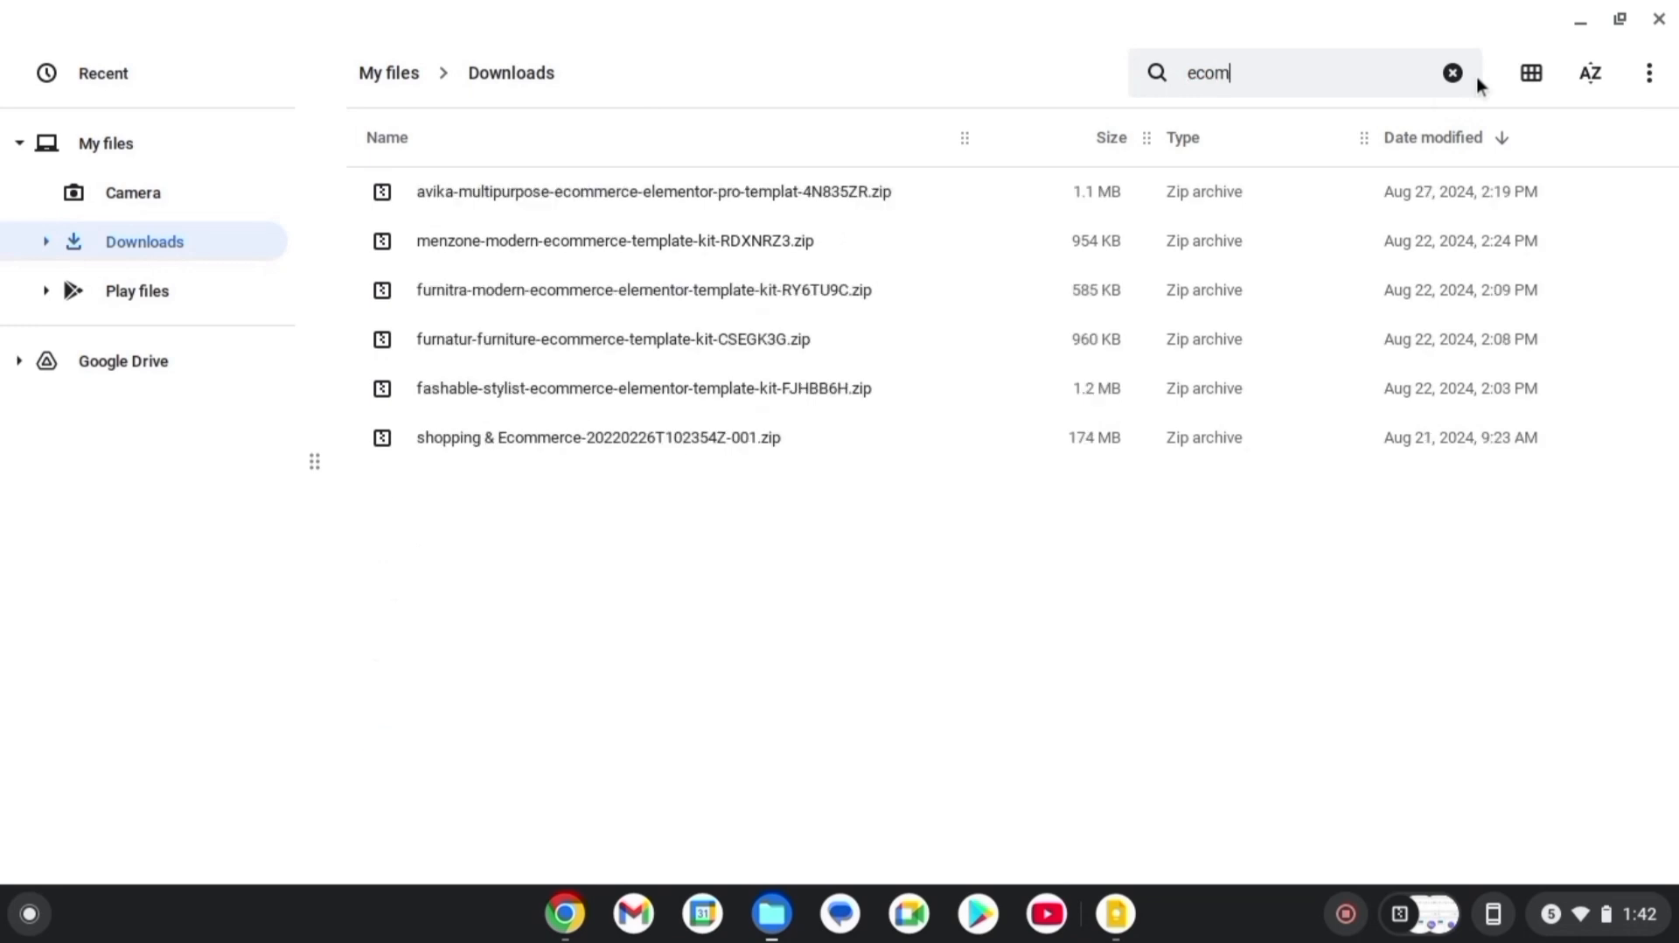
left_click(846, 456)
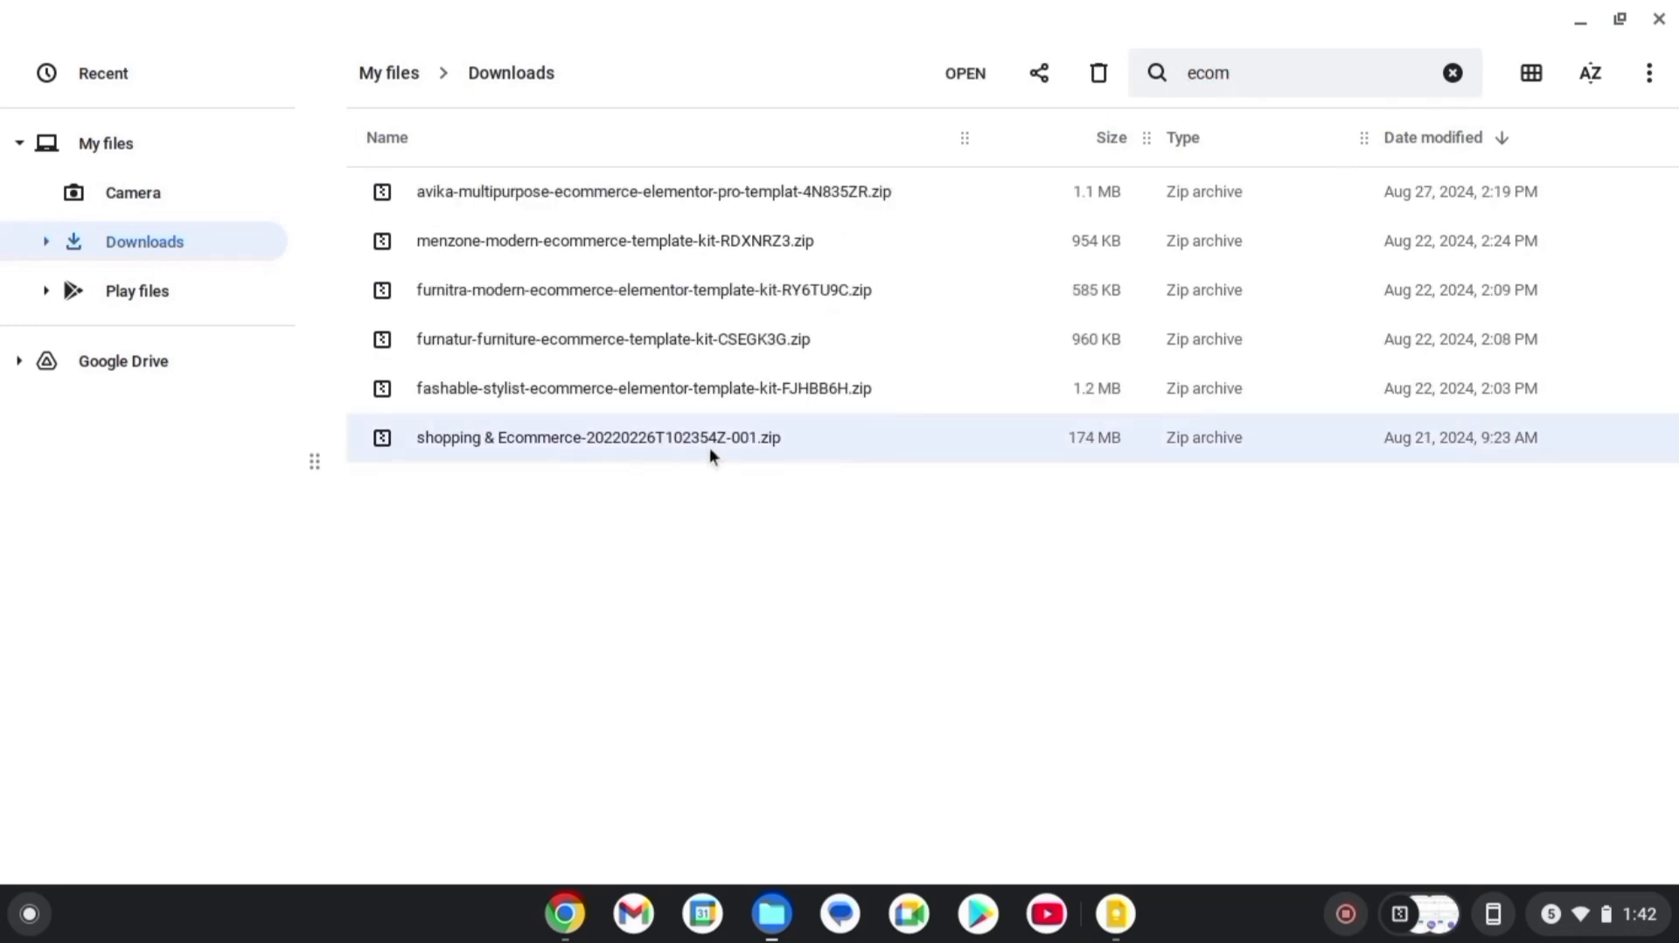
double_click(658, 439)
double_click(657, 196)
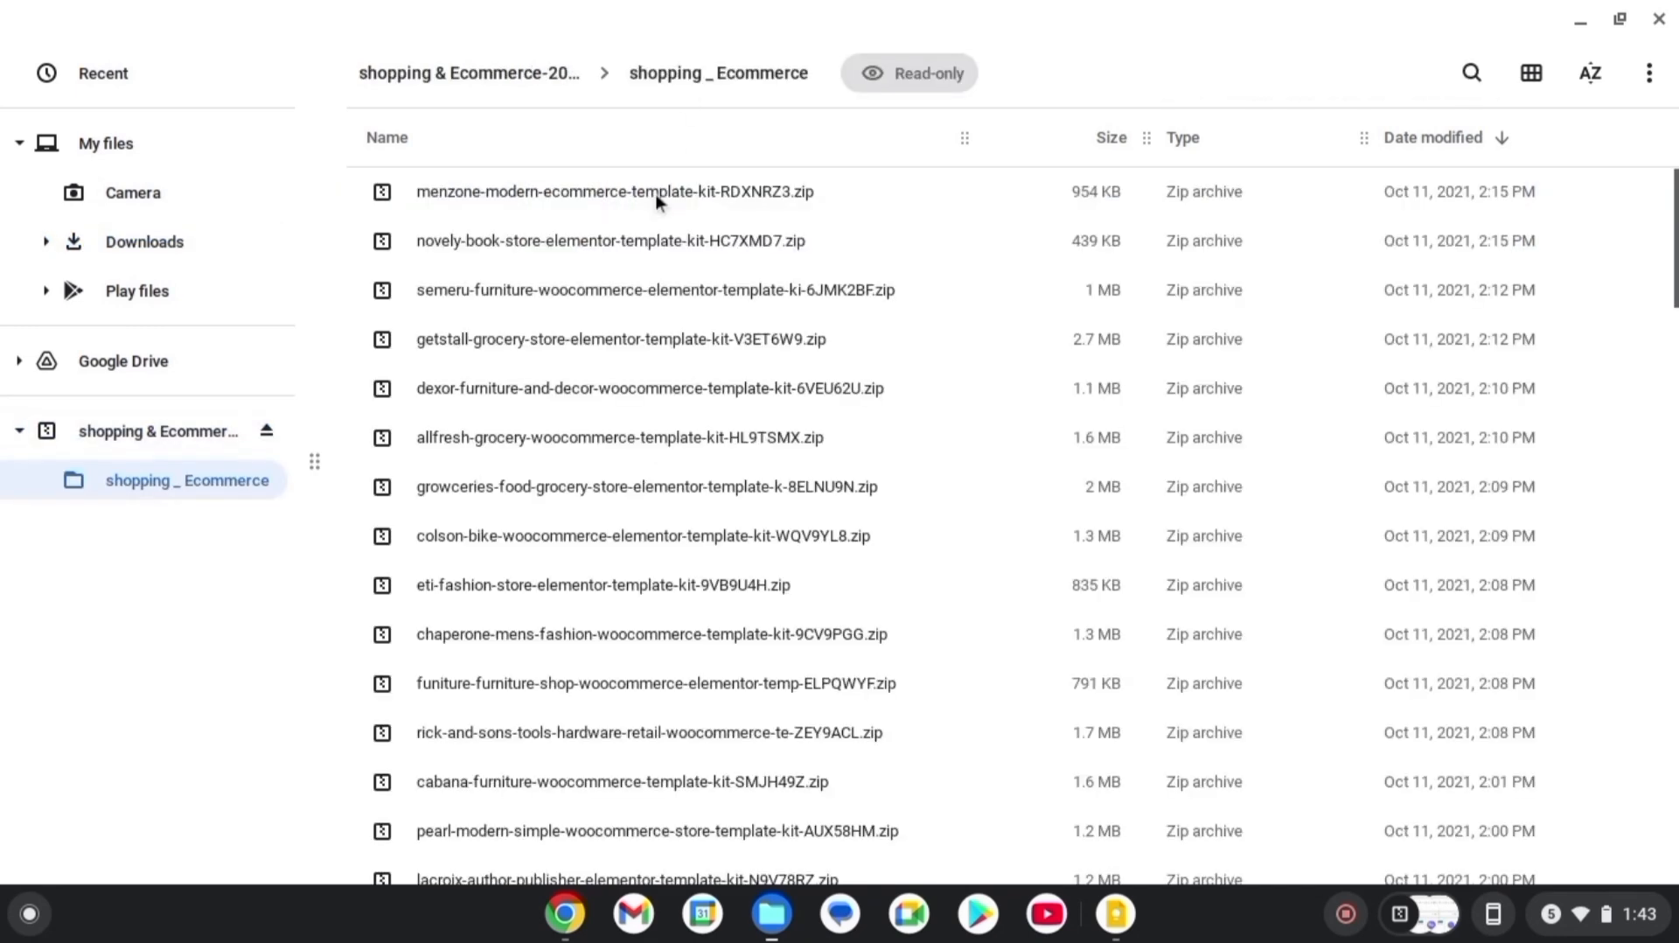
scroll(1026, 525, "down", 10)
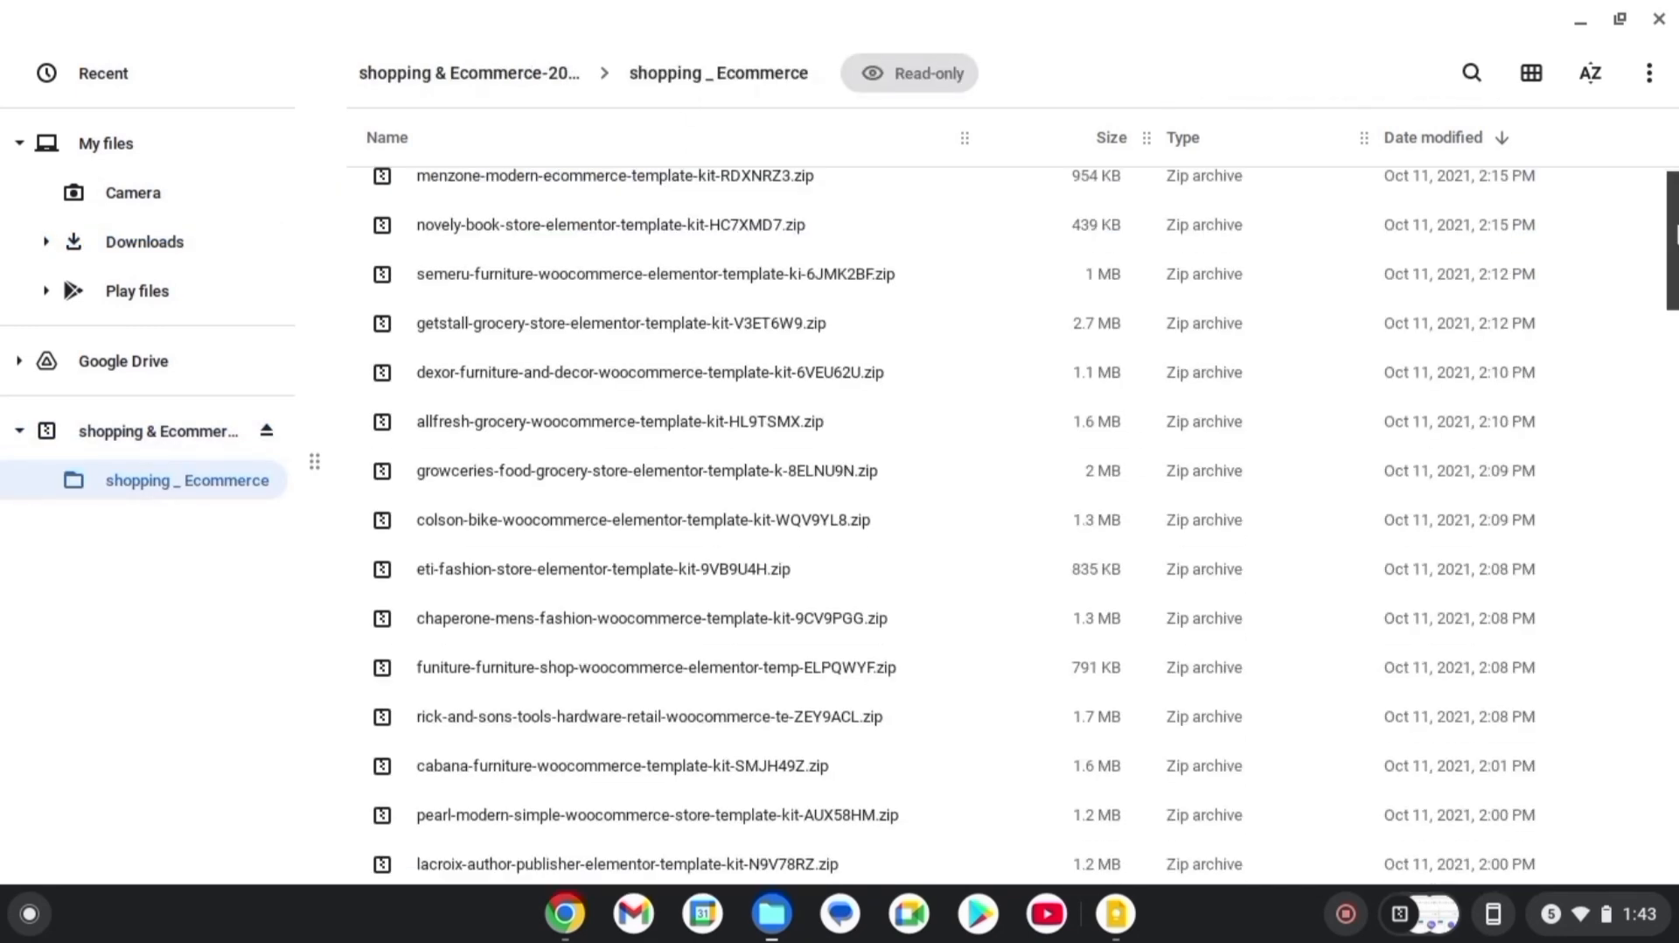
scroll(1026, 525, "down", 5)
scroll(1026, 524, "up", 15)
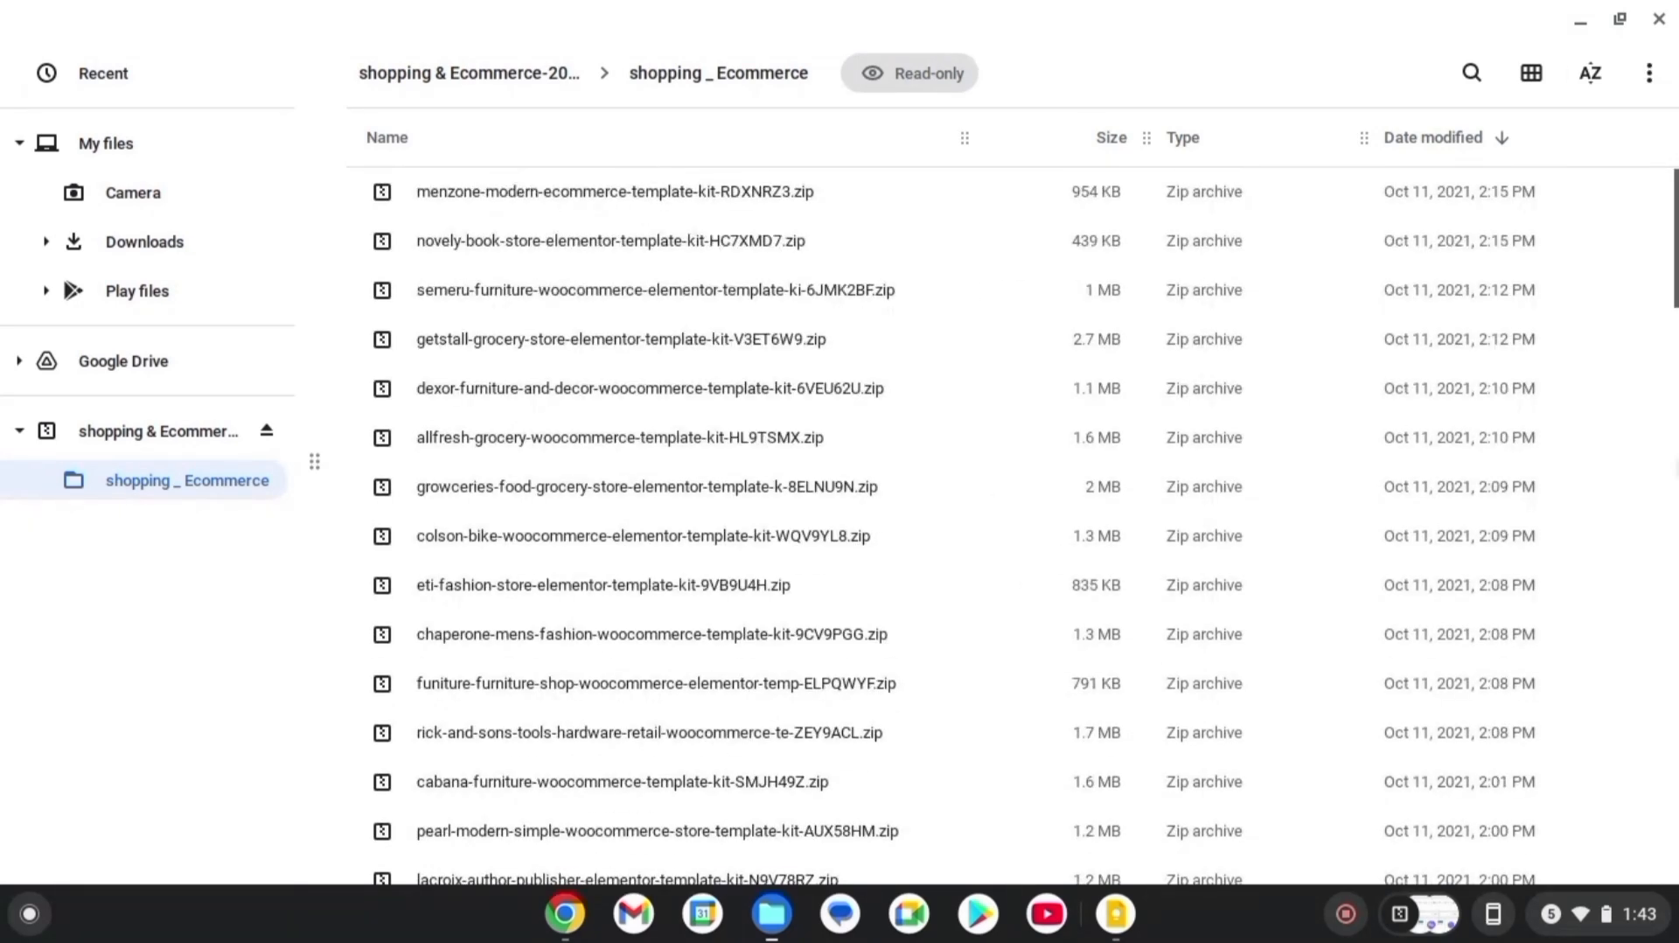
scroll(955, 525, "down", 2)
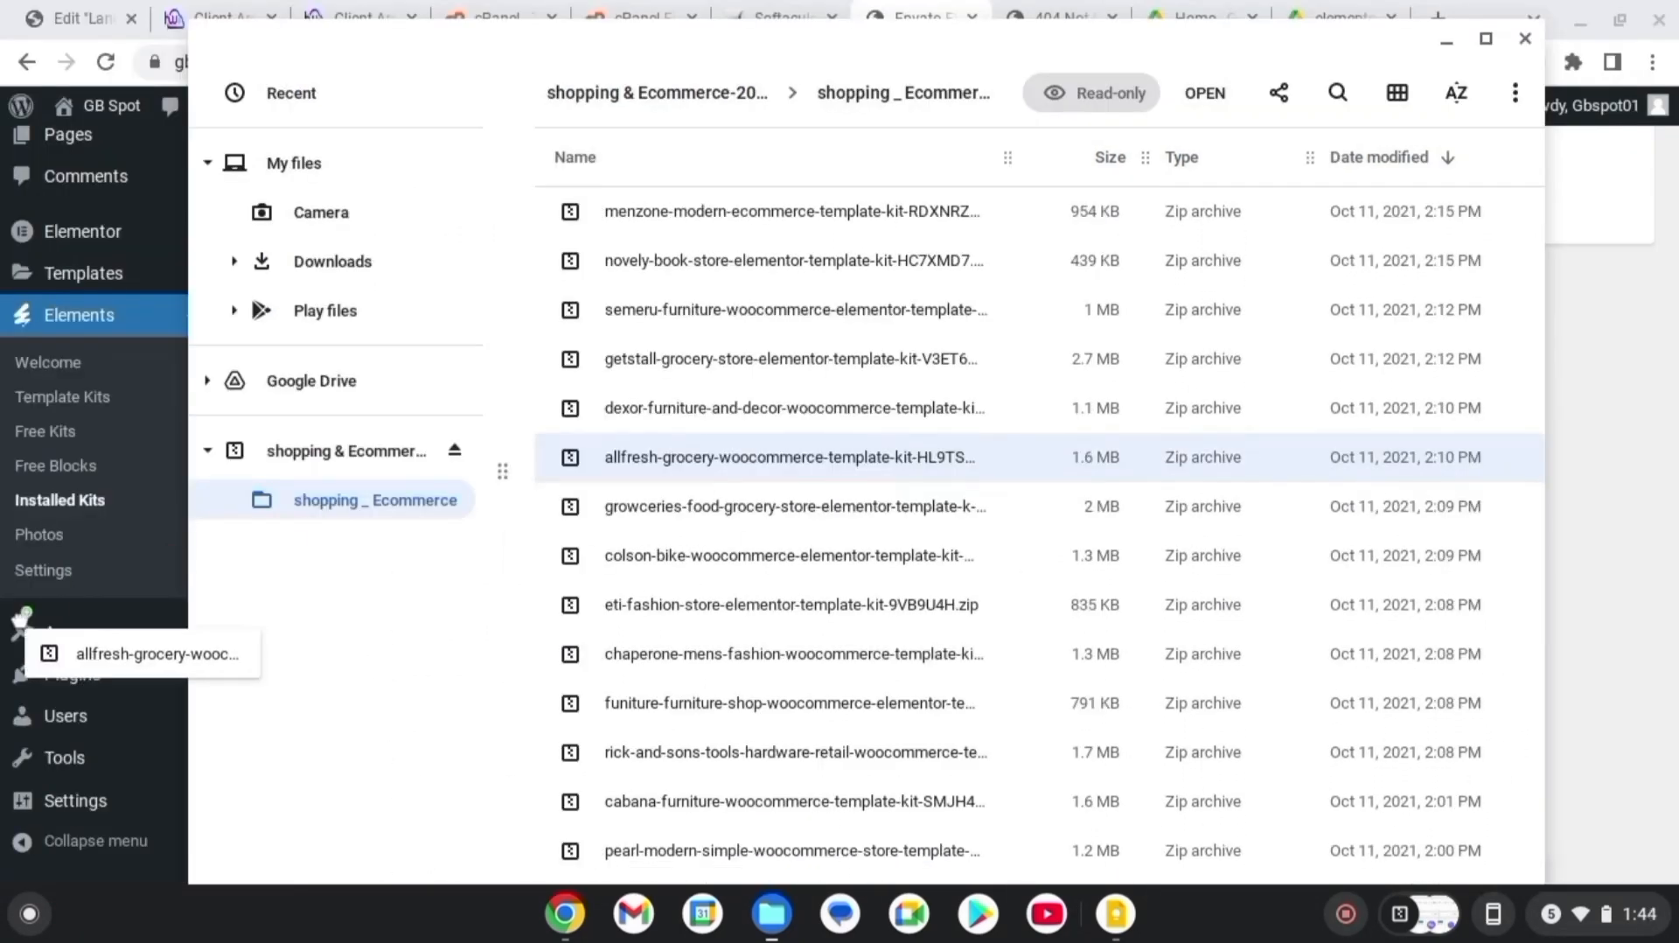
left_click_drag(21, 617, 22, 632)
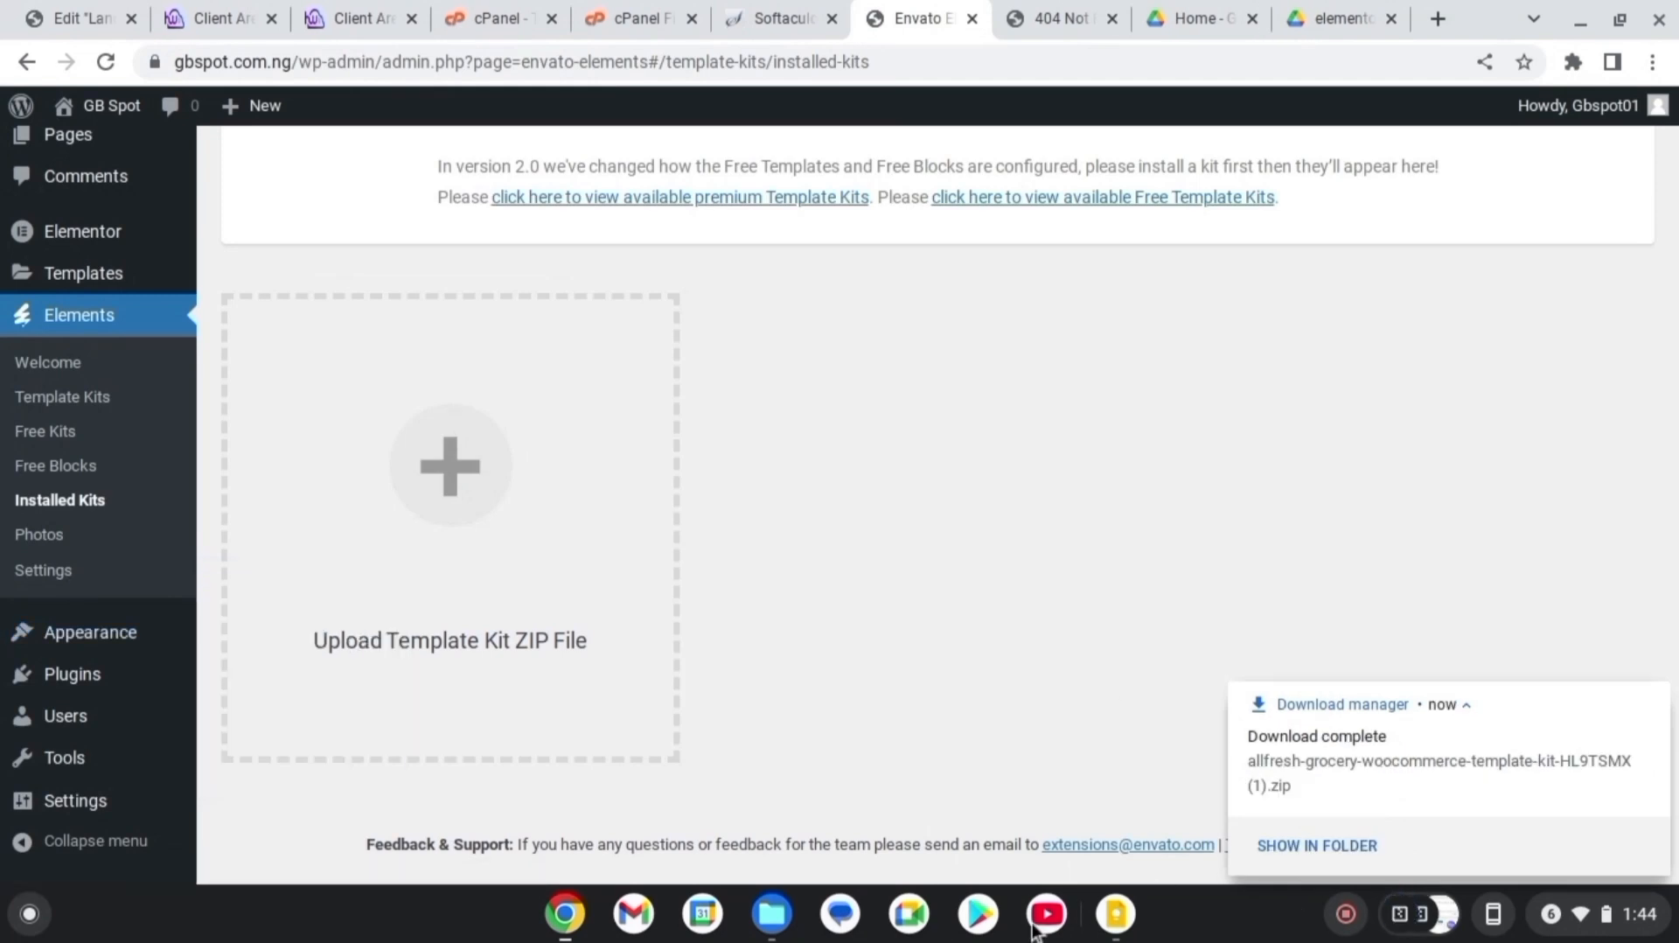
Drag the growceries kit zip onto the WordPress page, then open and cancel the file picker
left_click(787, 916)
left_click(832, 506)
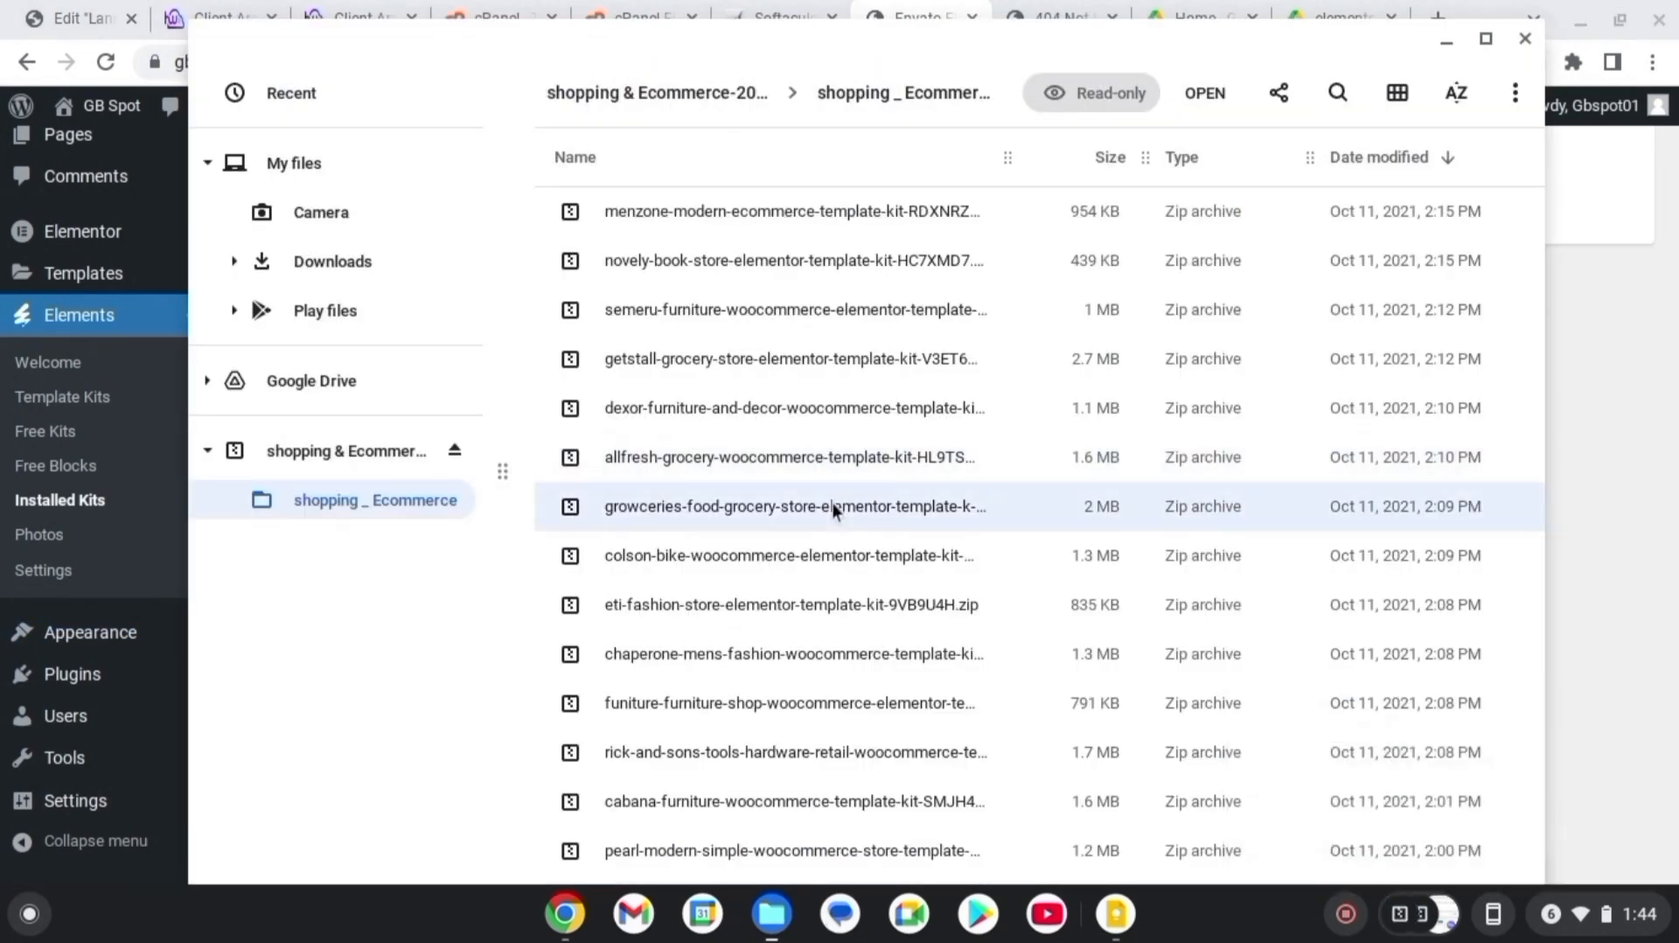
left_click_drag(833, 505, 2, 666)
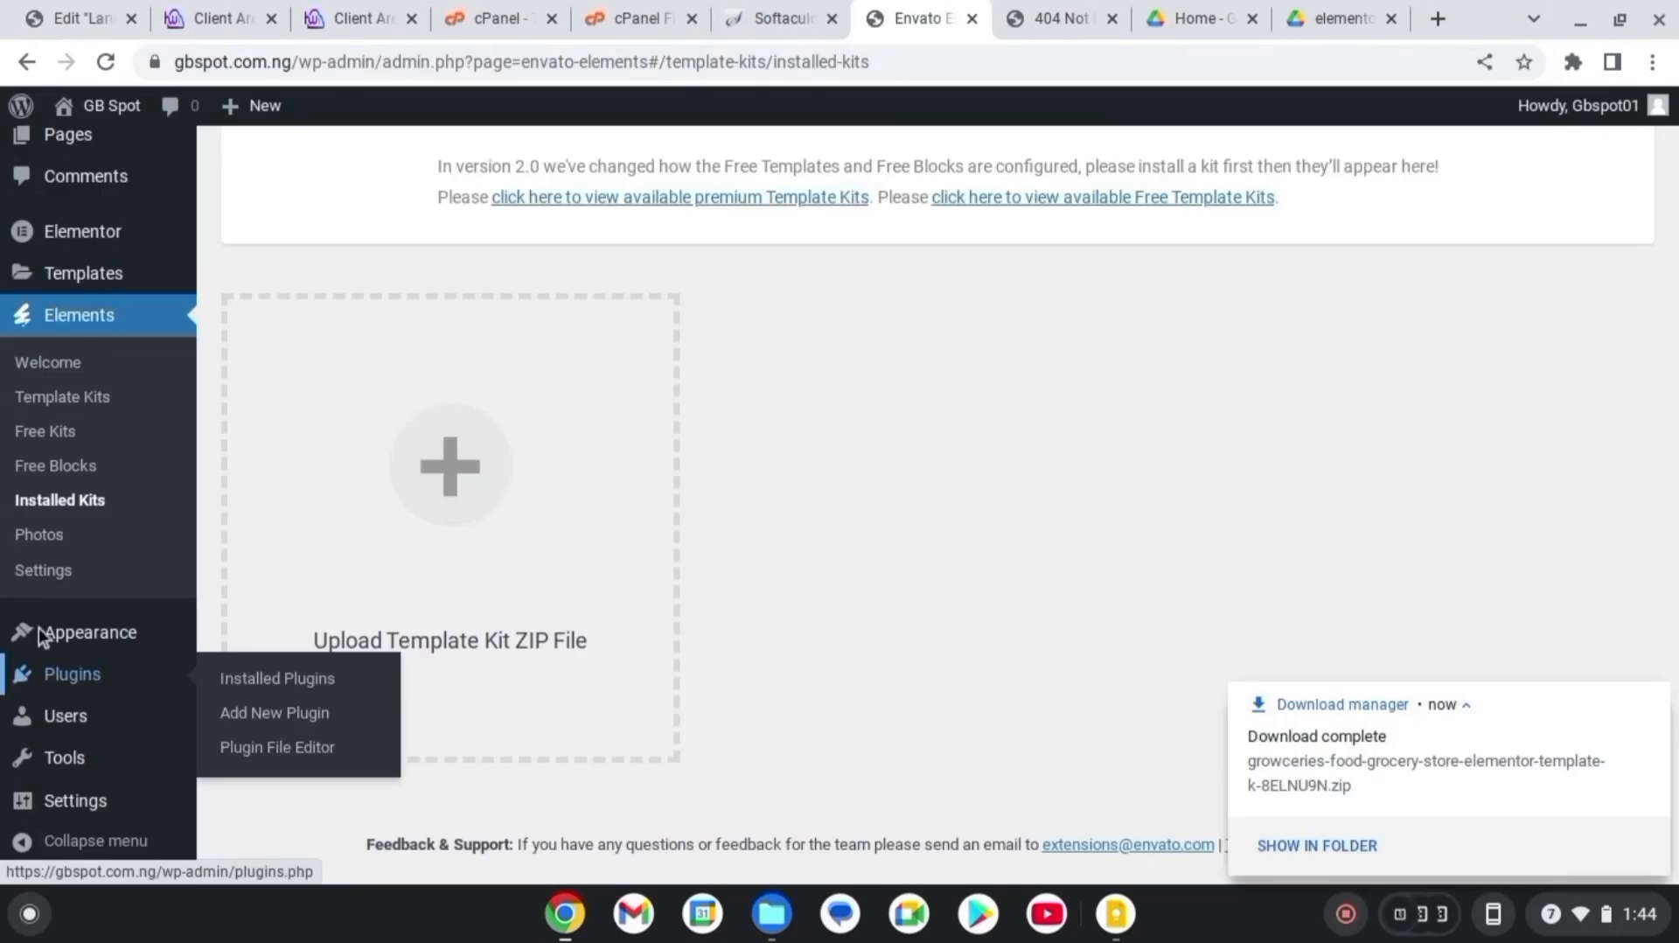
left_click(467, 437)
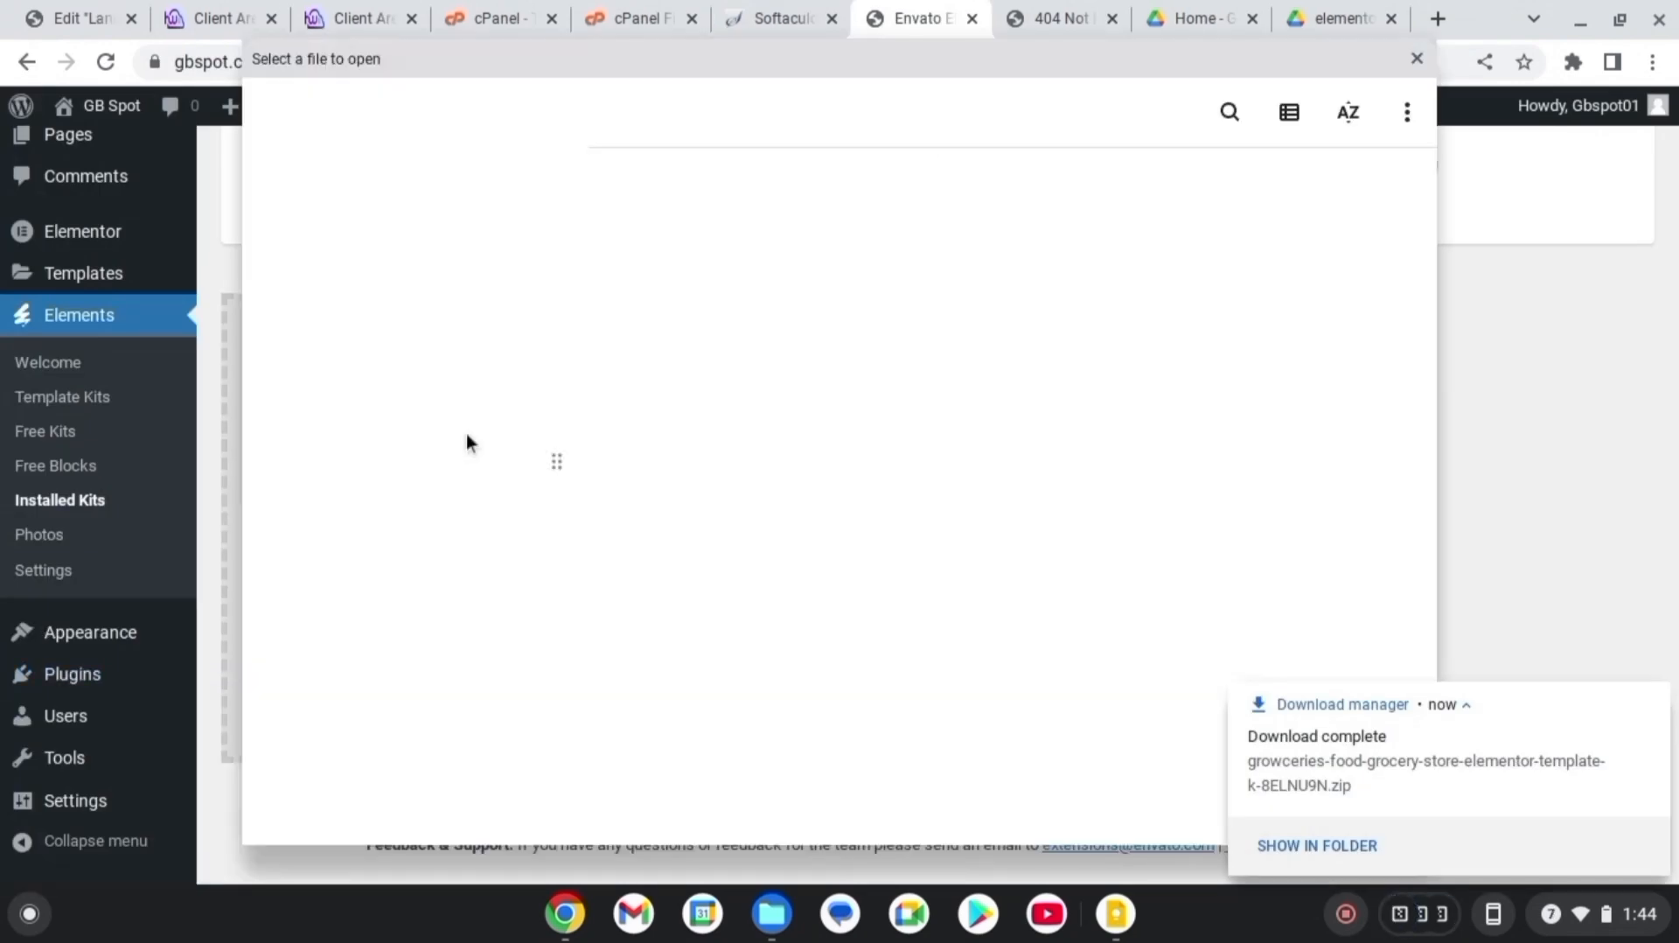
left_click(1417, 59)
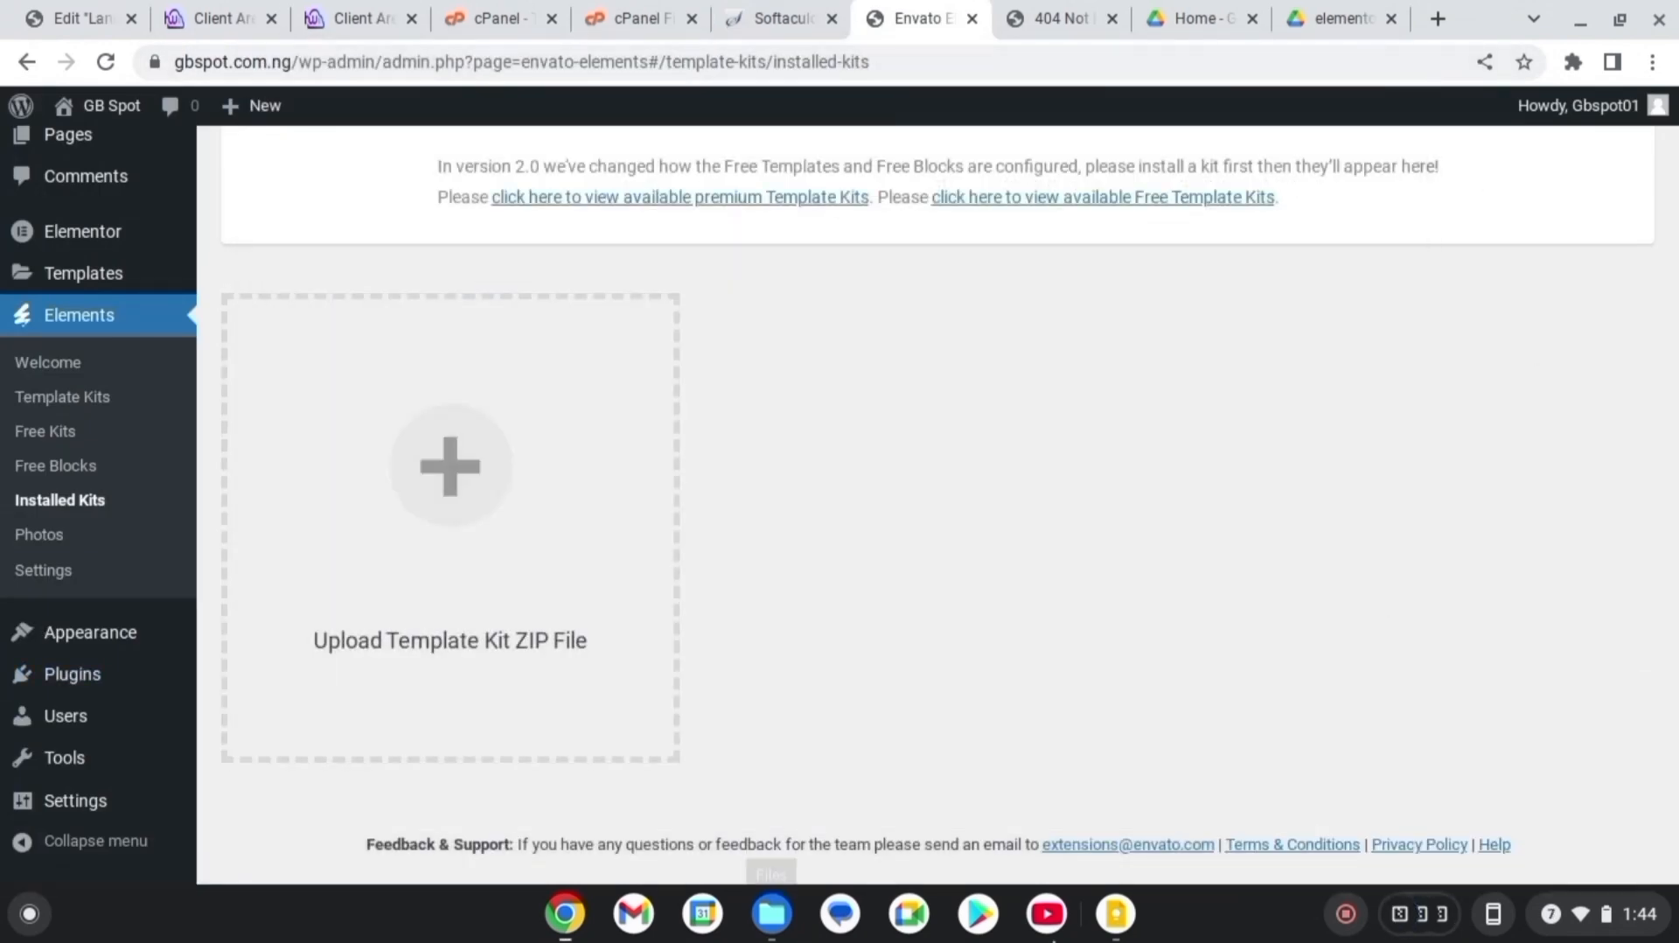
Drag the allfresh grocery kit zip from the kit folder onto Chrome
left_click(772, 914)
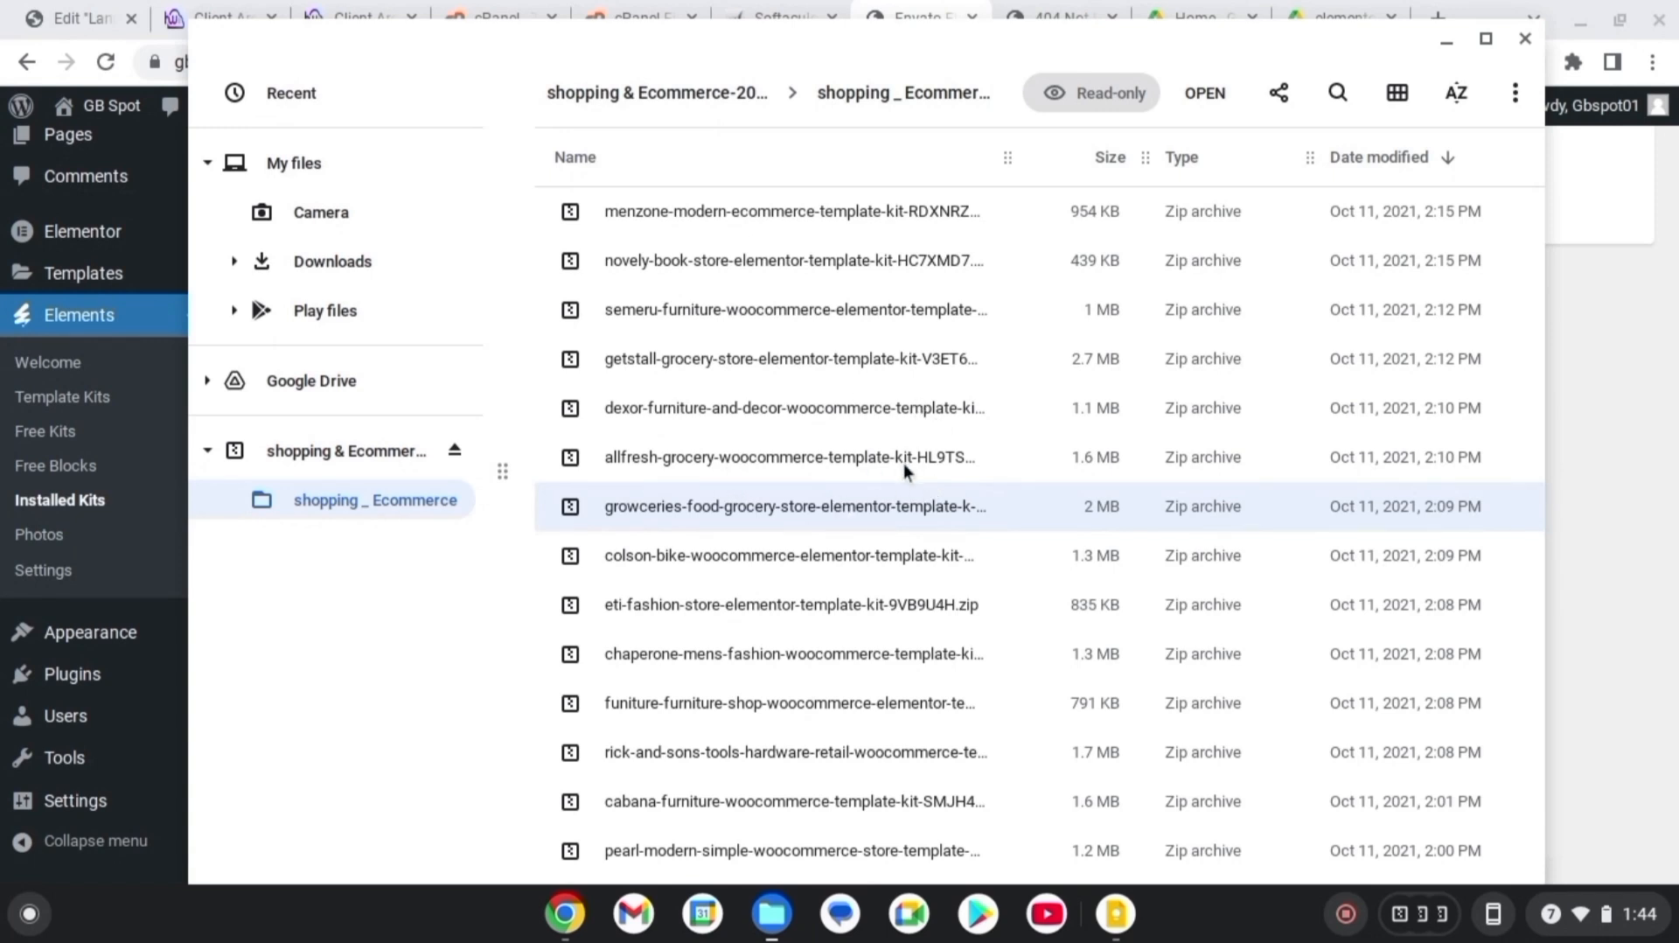
left_click(783, 465)
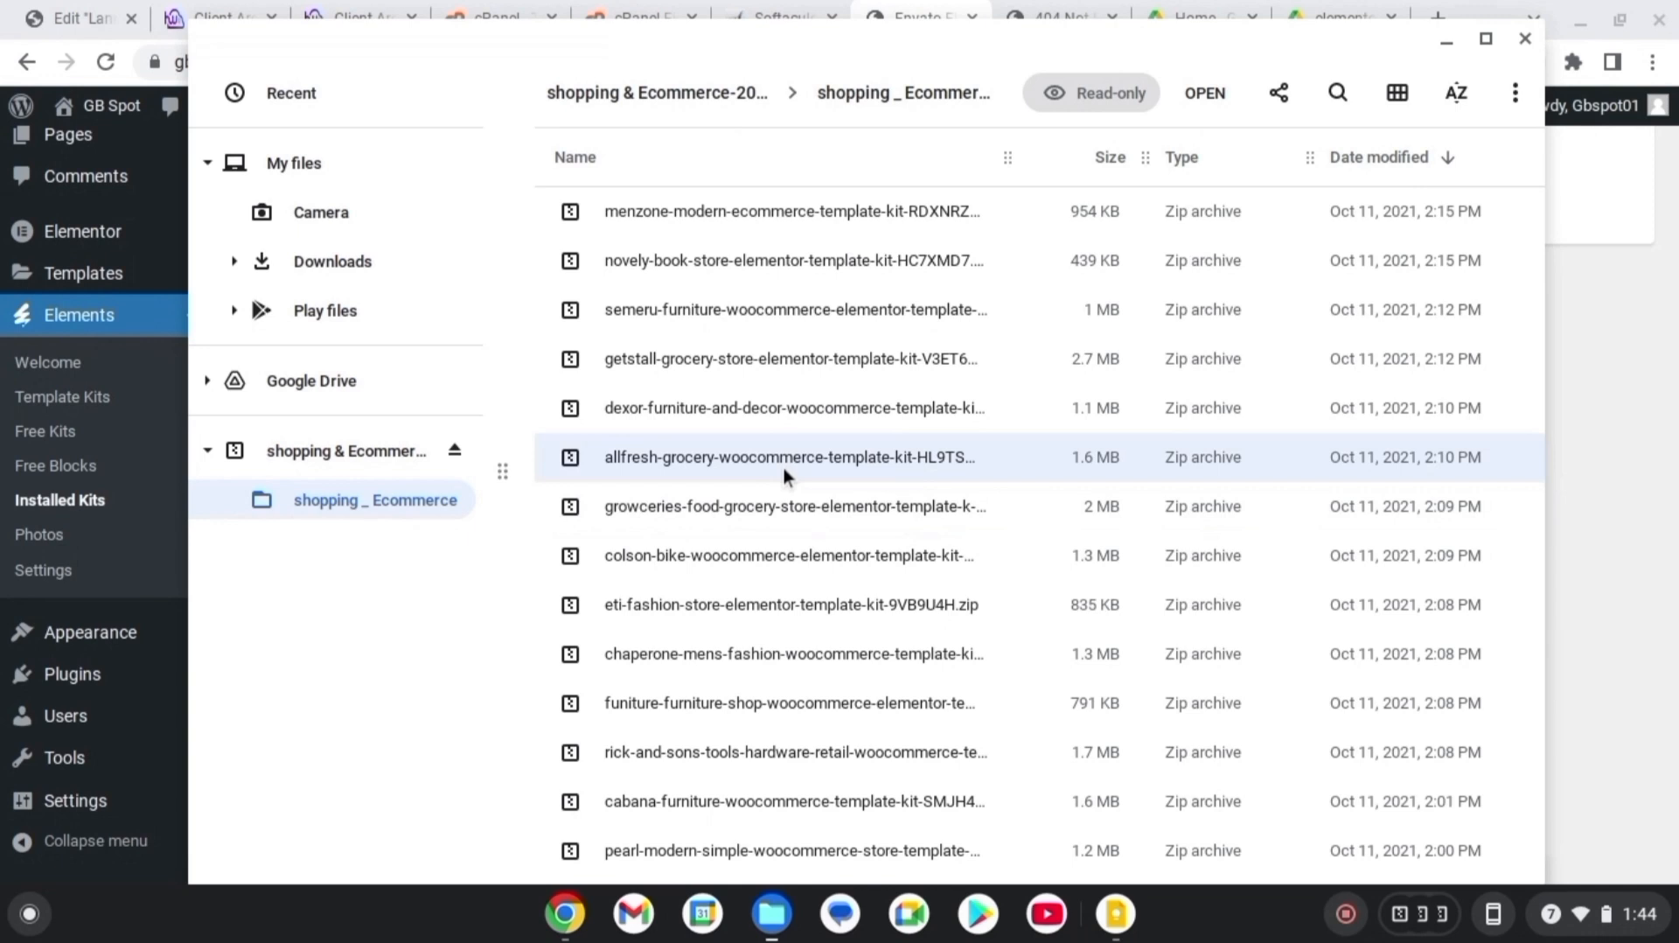
left_click(934, 491)
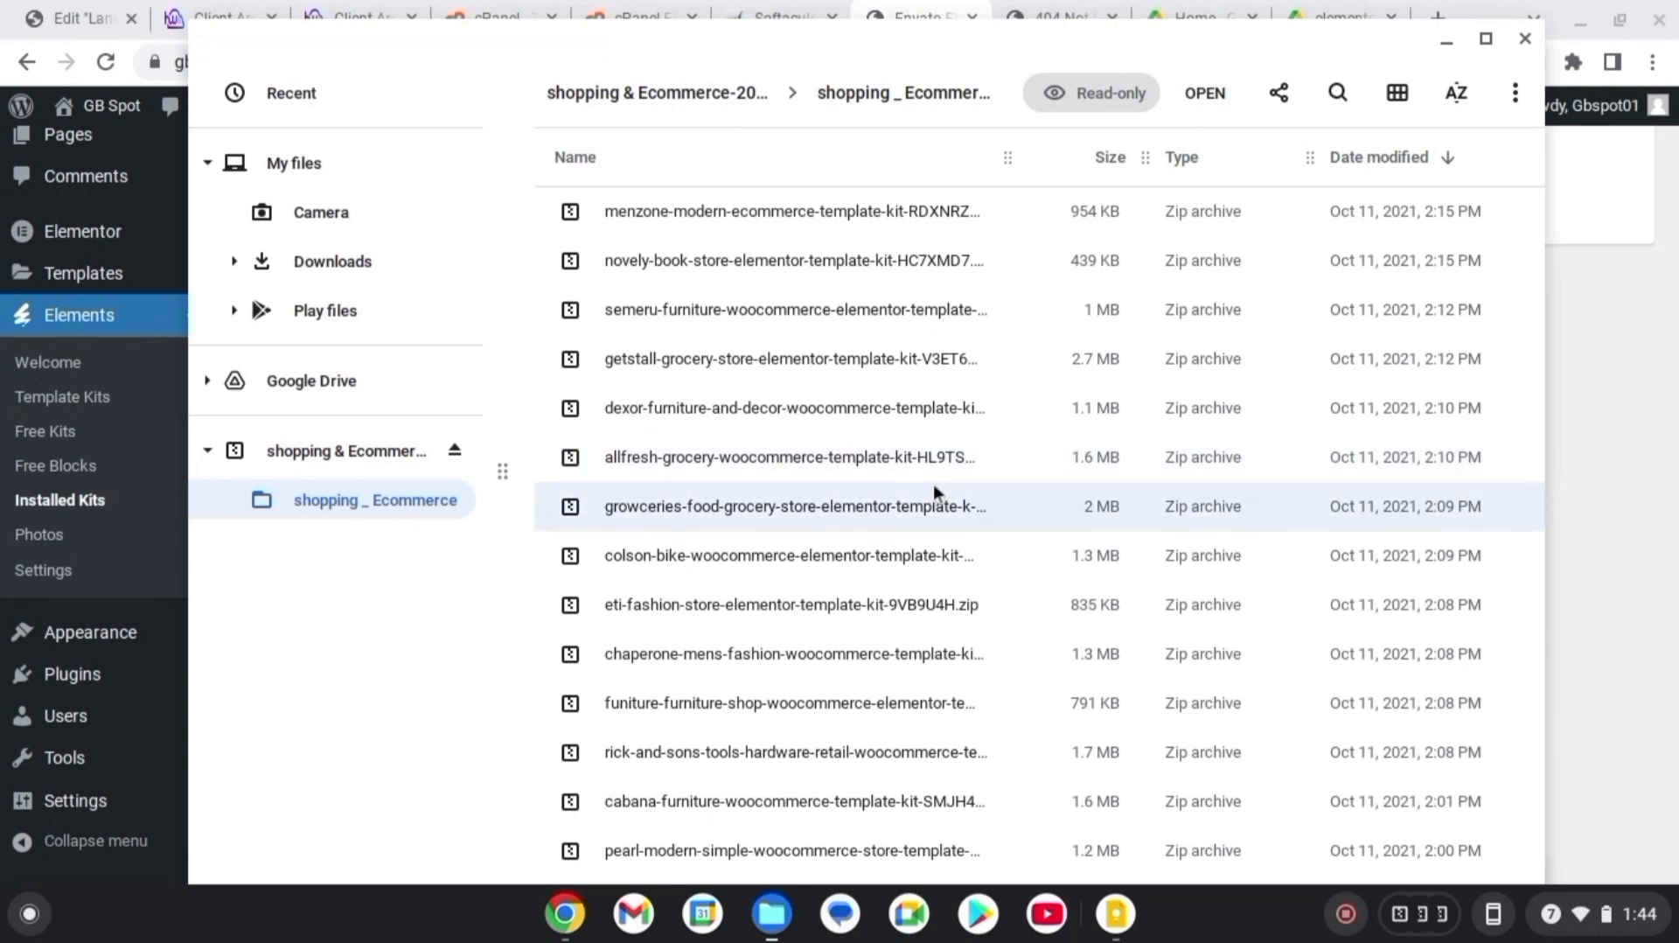
left_click(1315, 460)
left_click_drag(1316, 460, 5, 665)
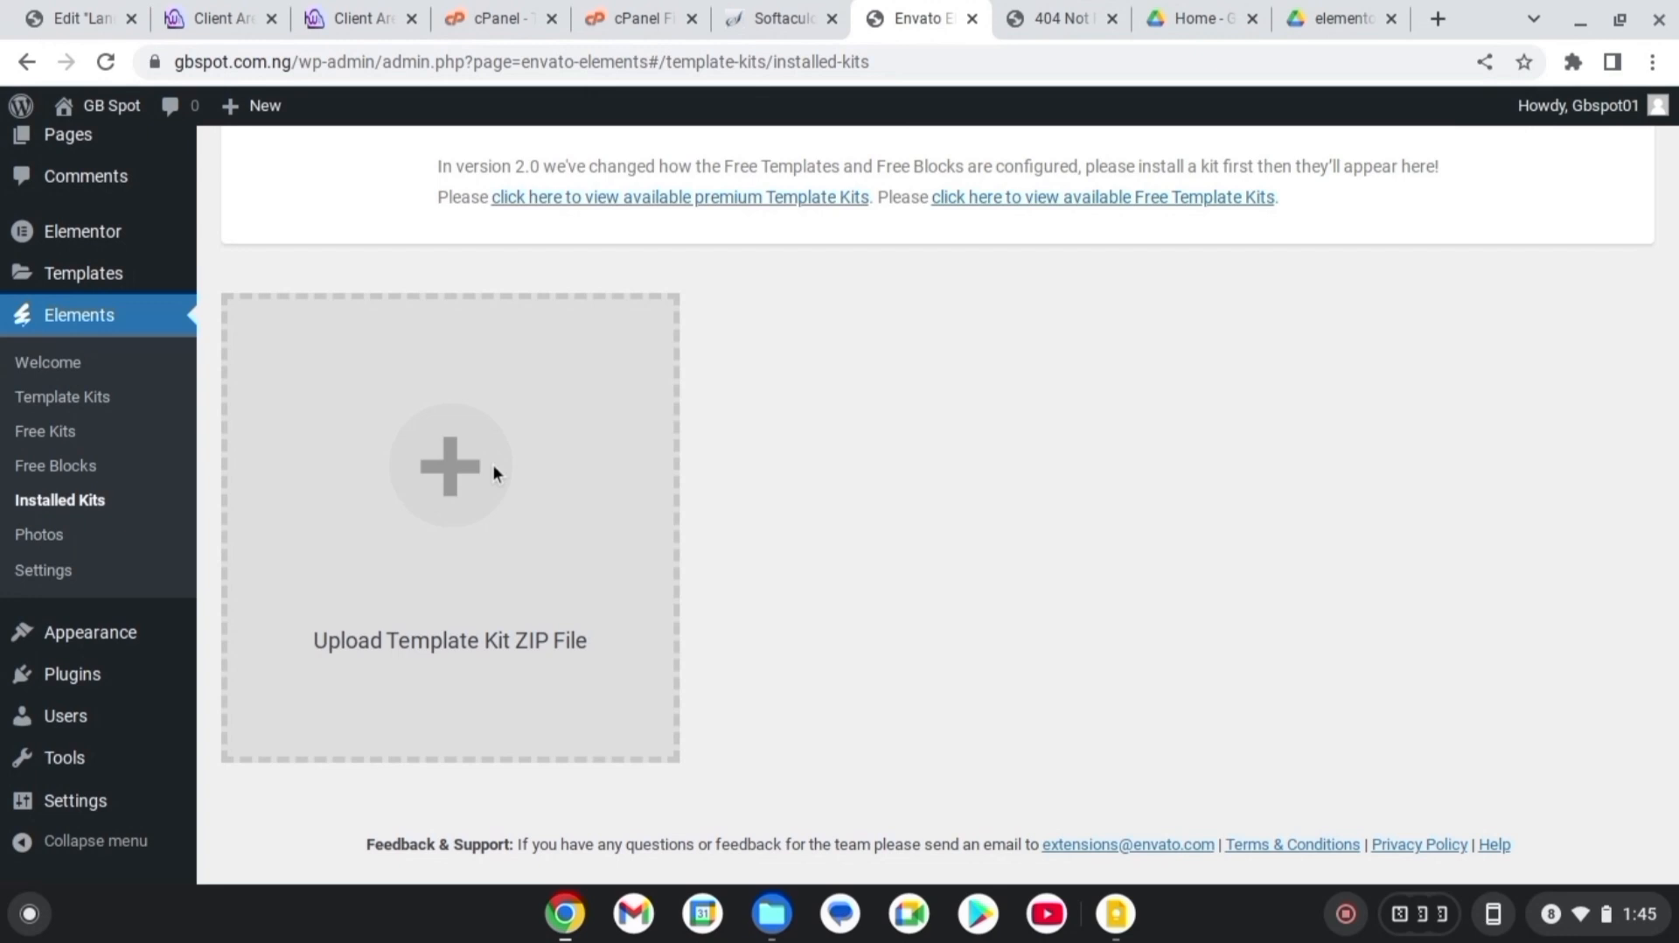
Upload the allfresh grocery kit zip, adding Global Kit Styles, Footer and Header templates
left_click(488, 654)
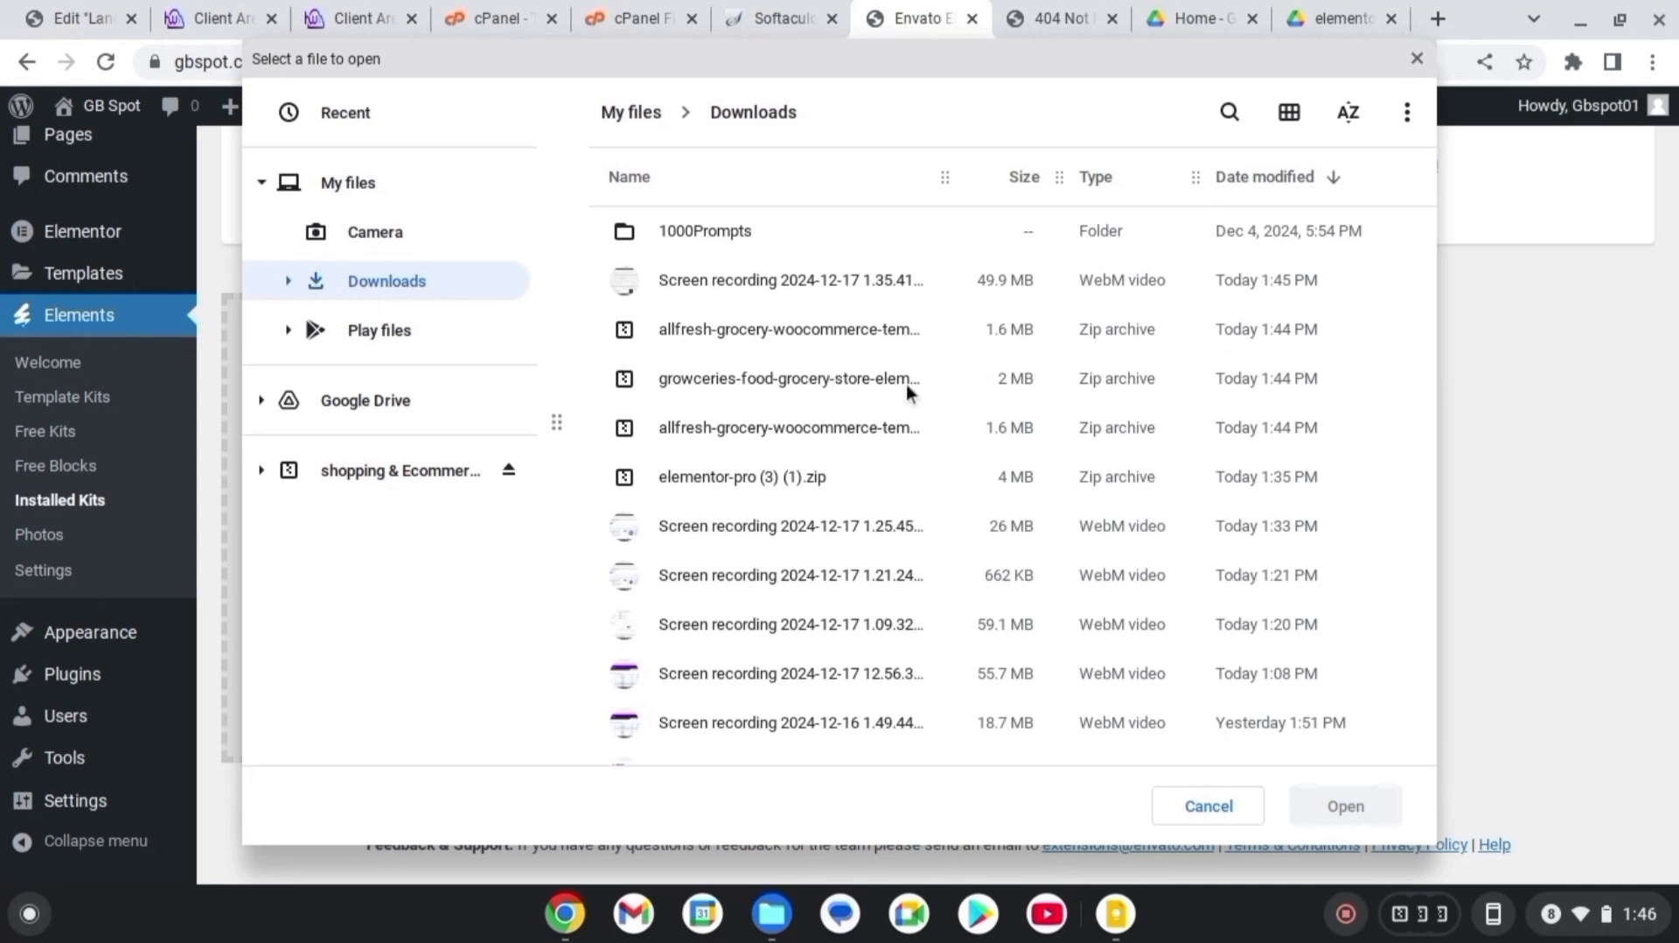
left_click(769, 328)
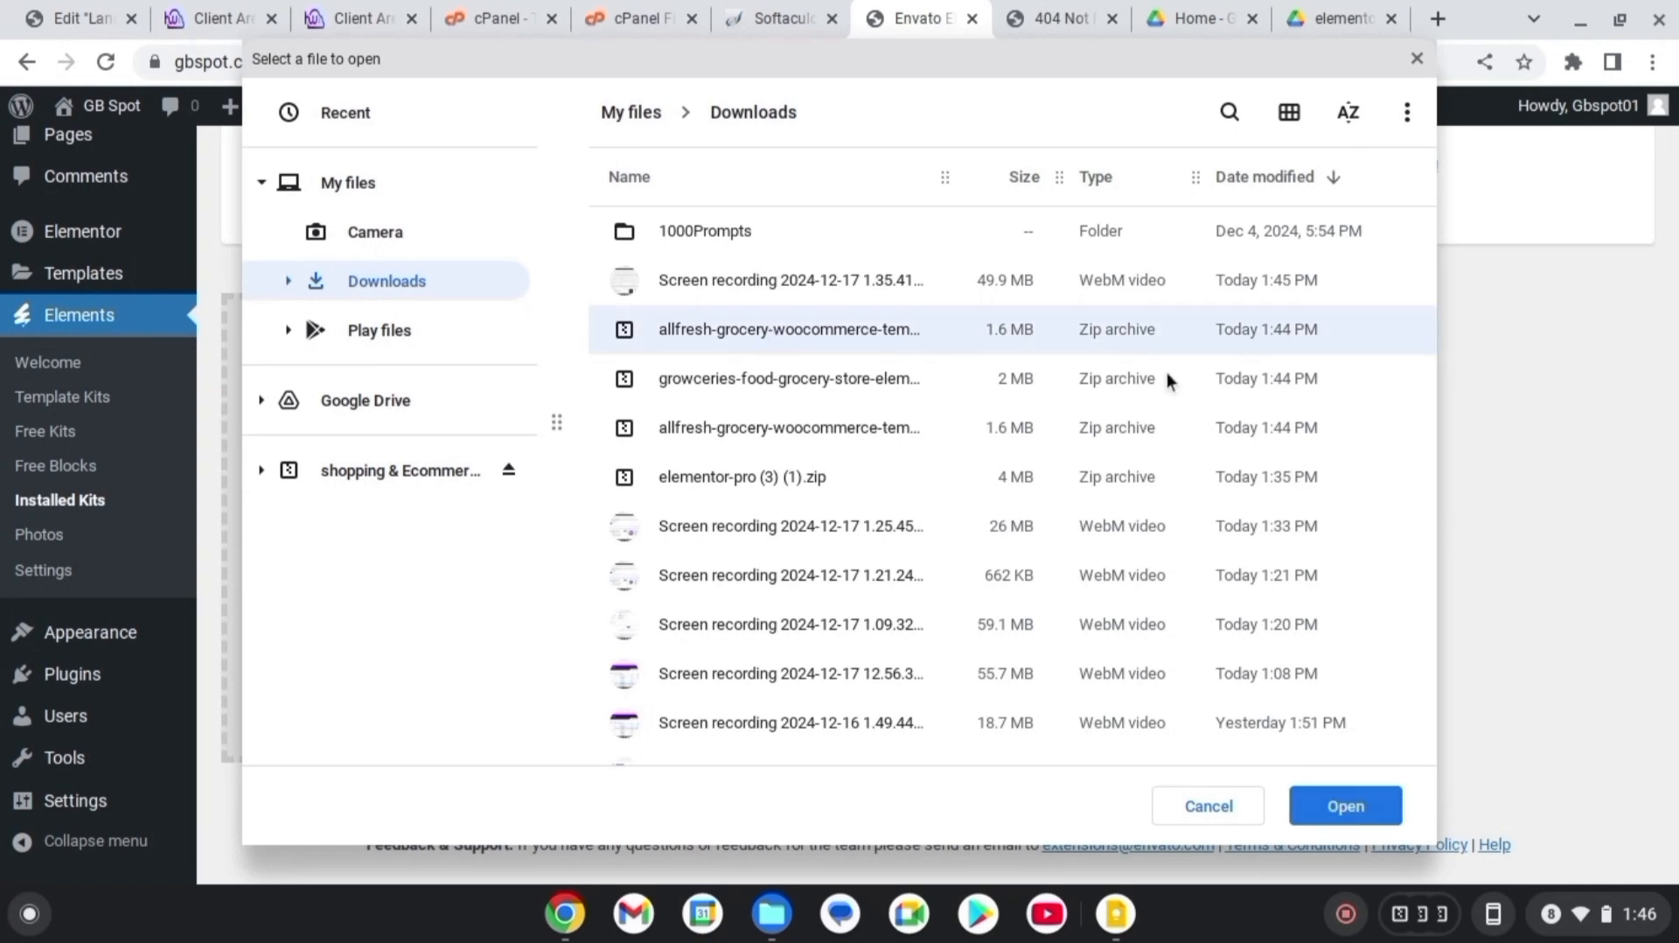
left_click(1339, 805)
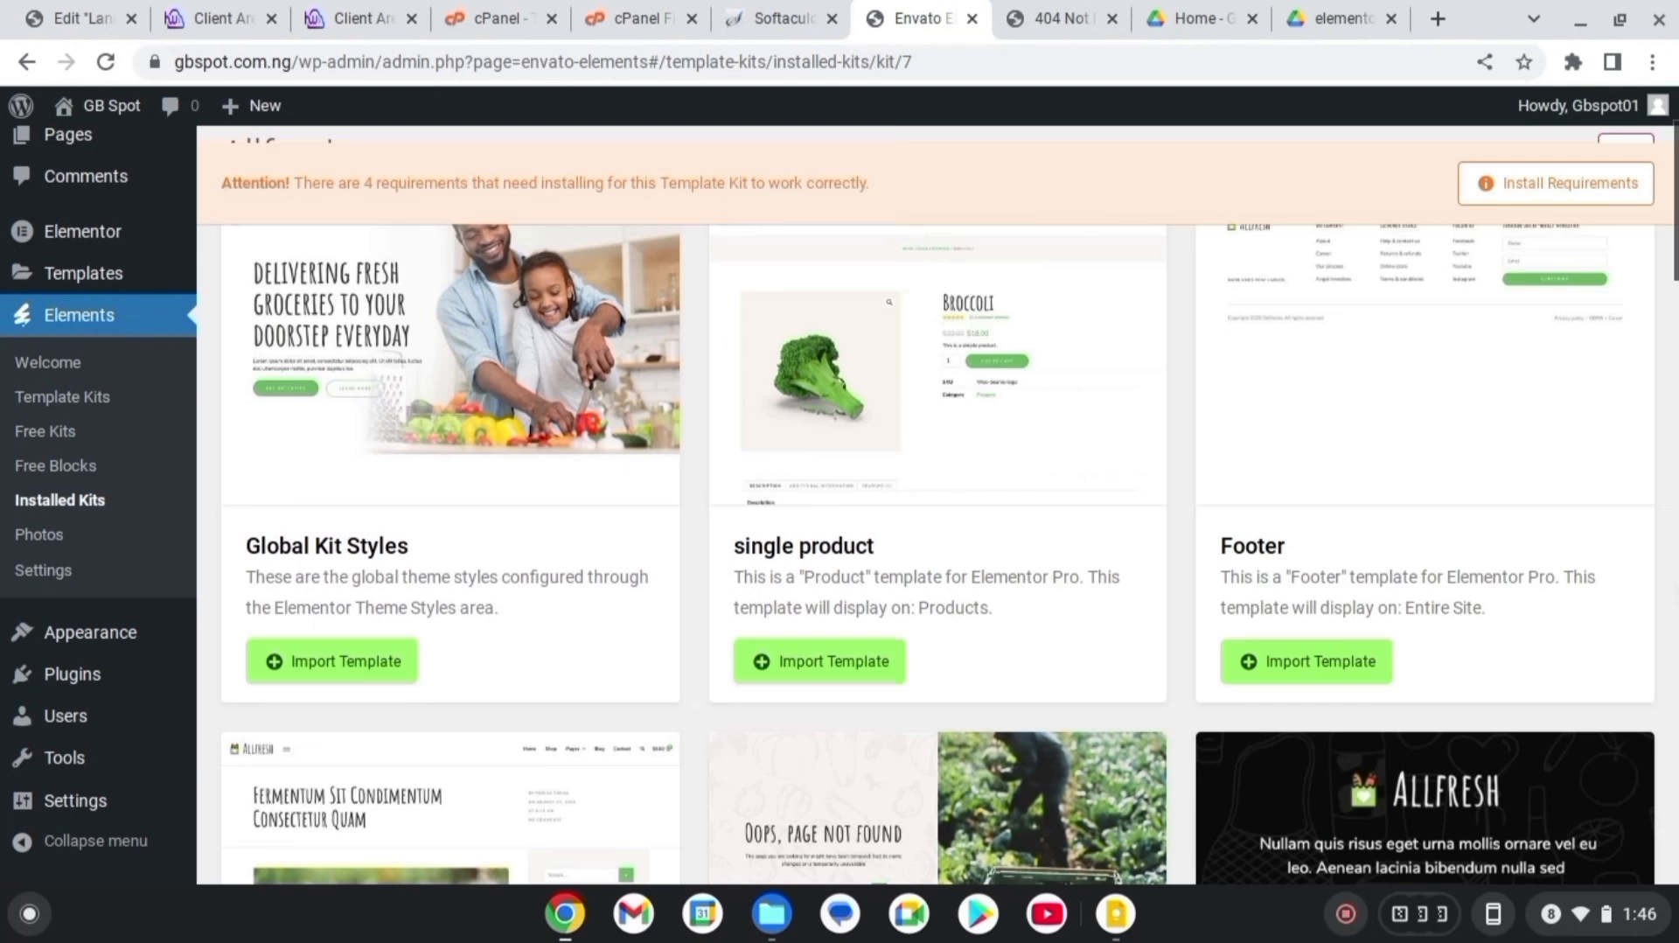
scroll(937, 417, "up", 2)
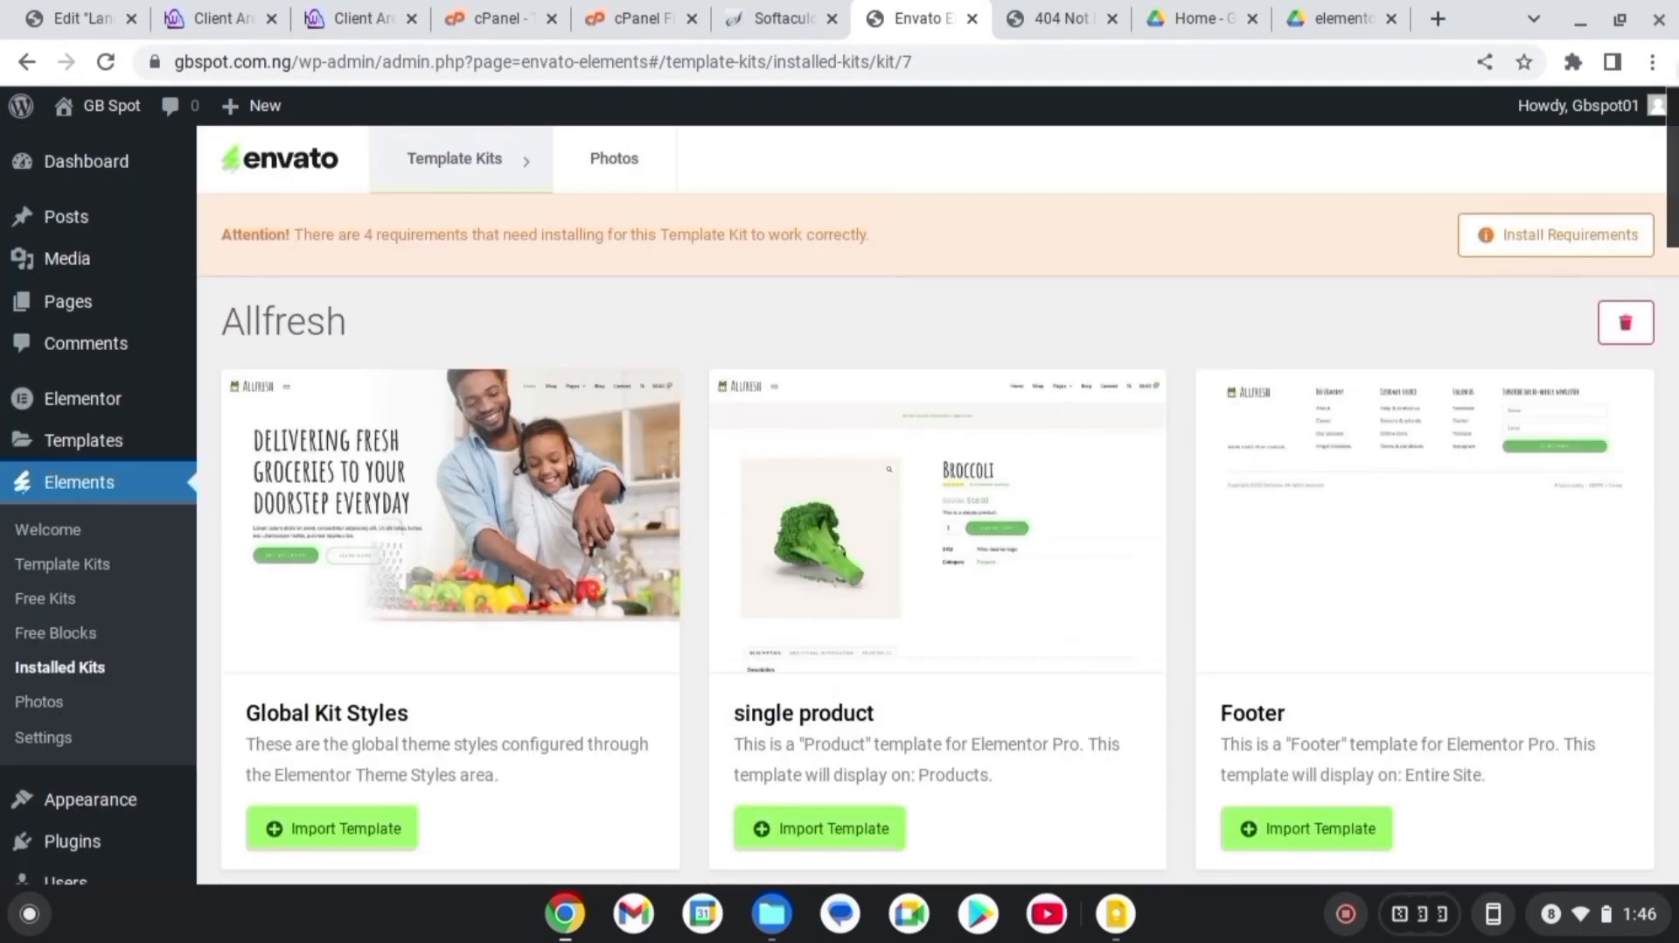
scroll(937, 504, "down", 20)
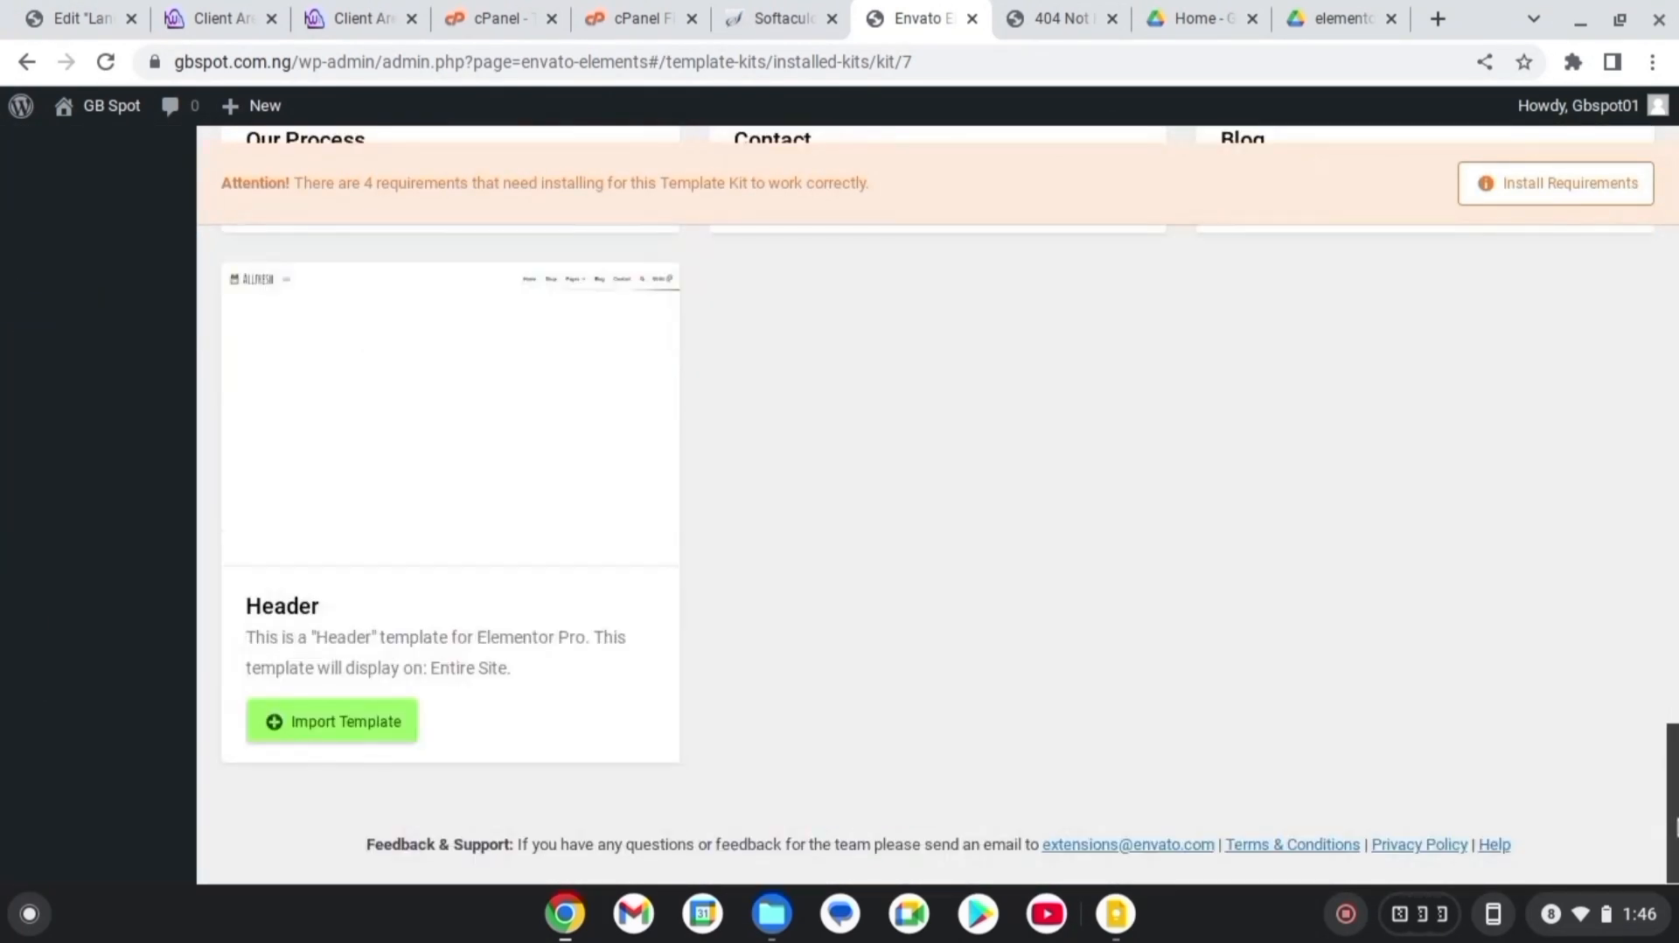
scroll(938, 504, "up", 12)
scroll(938, 503, "up", 15)
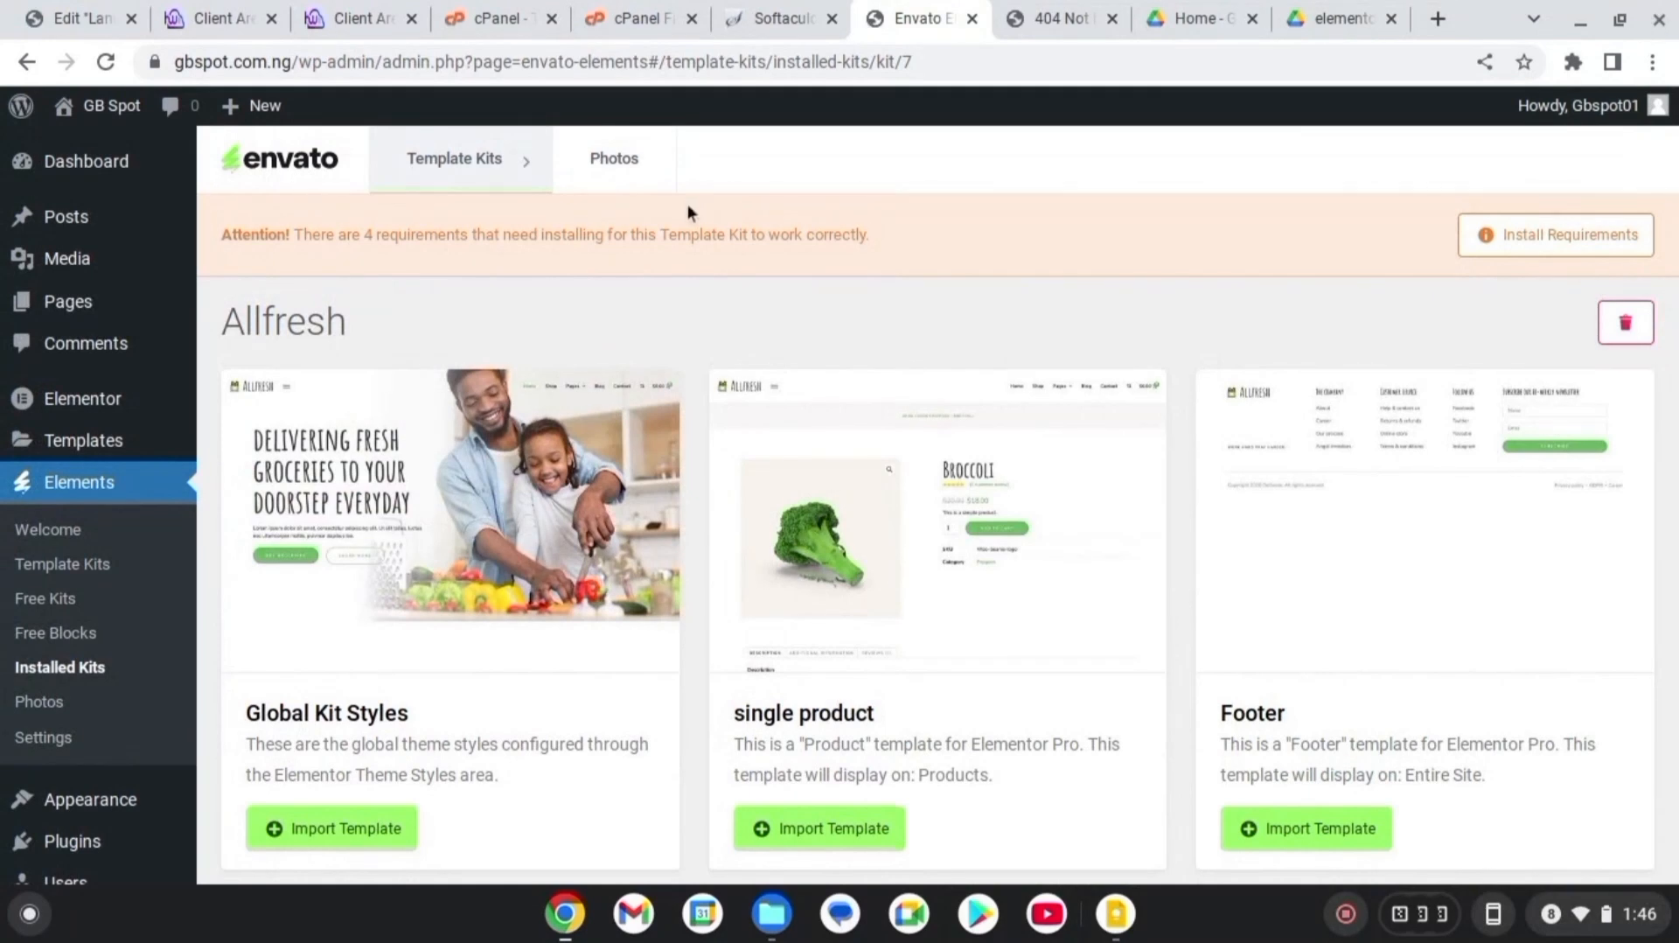
mouse_move(517, 170)
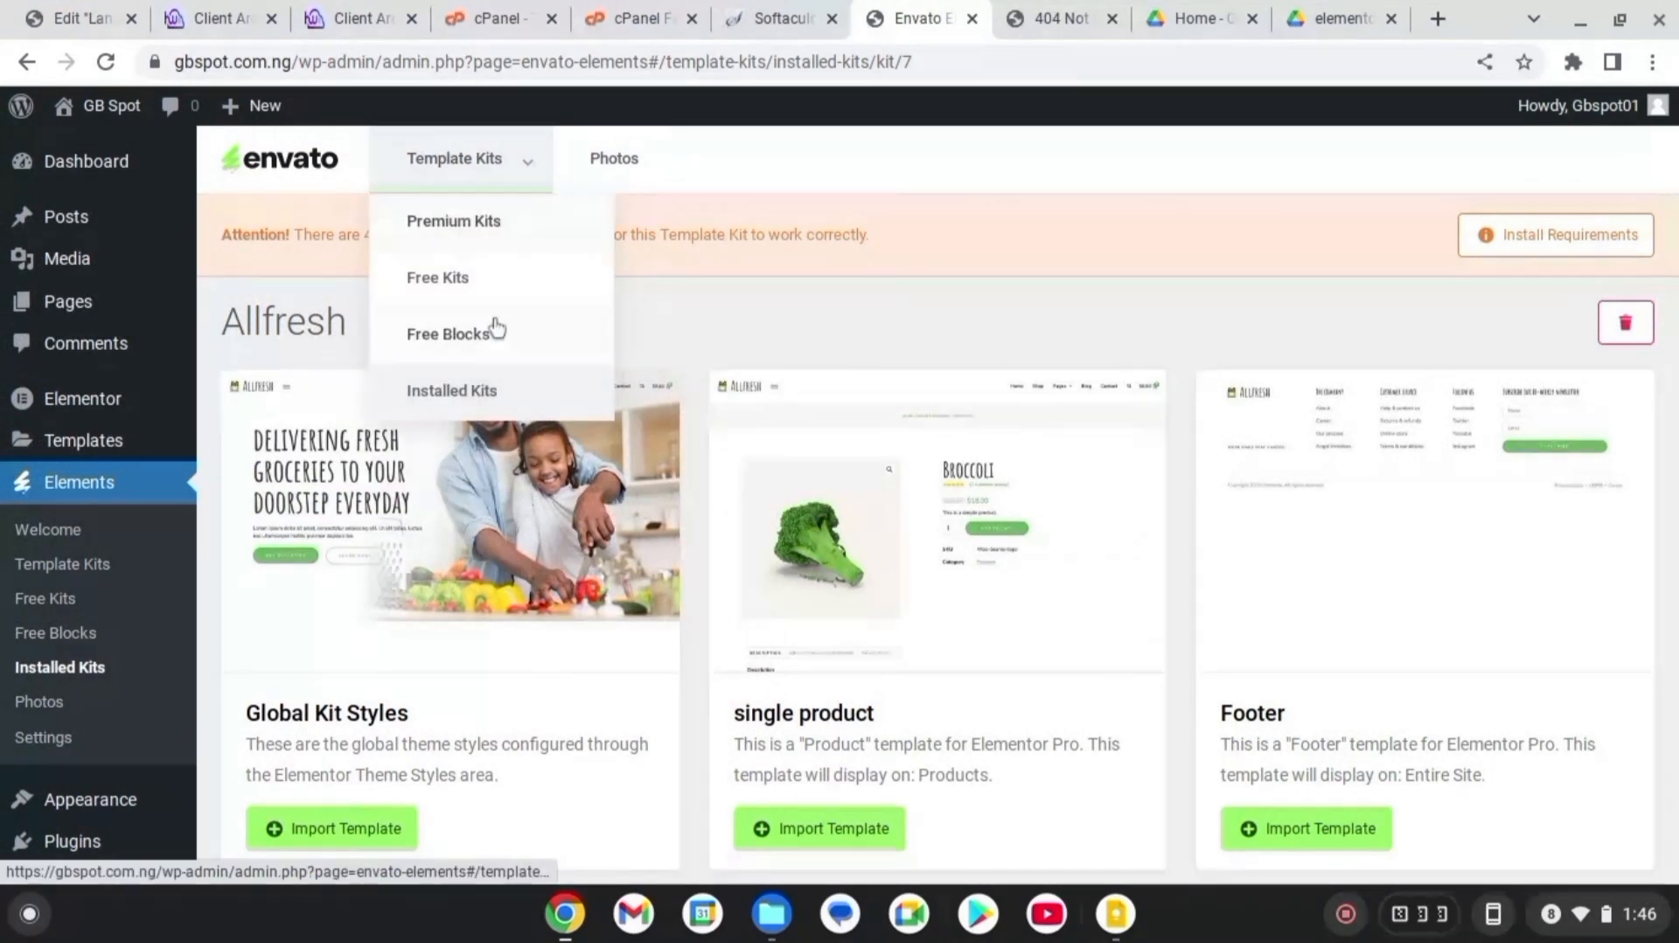
Upload the growceries kit zip, adding the Growcereis kit with Page : Home and Masthead templates
left_click(470, 393)
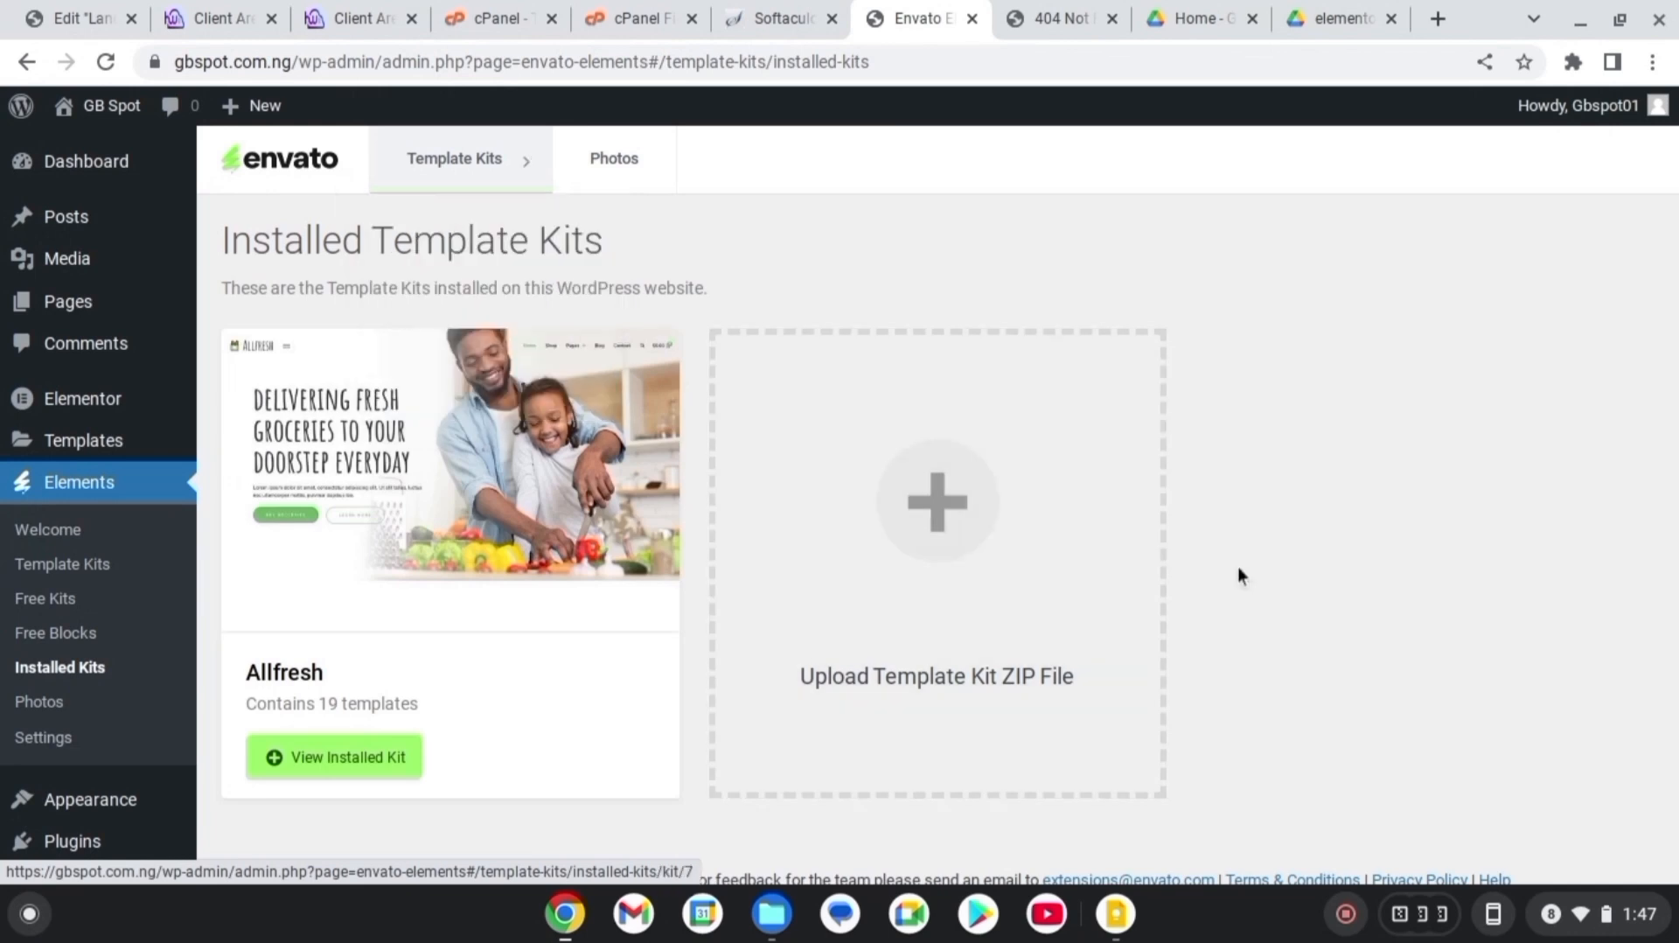
left_click(973, 496)
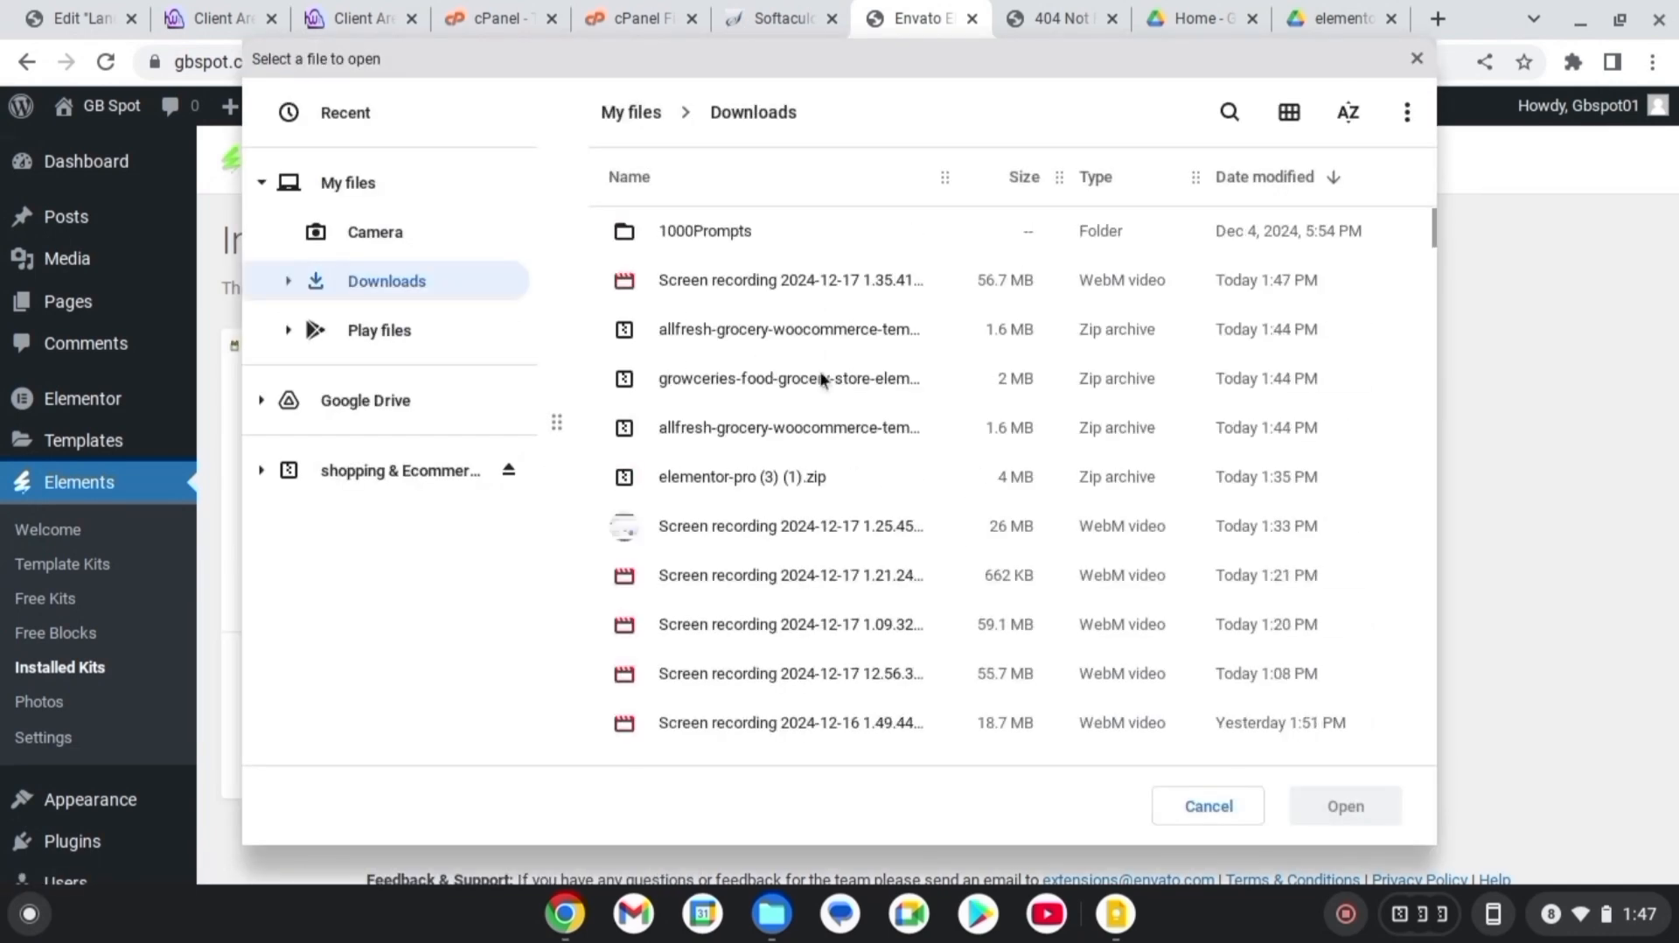
left_click(767, 381)
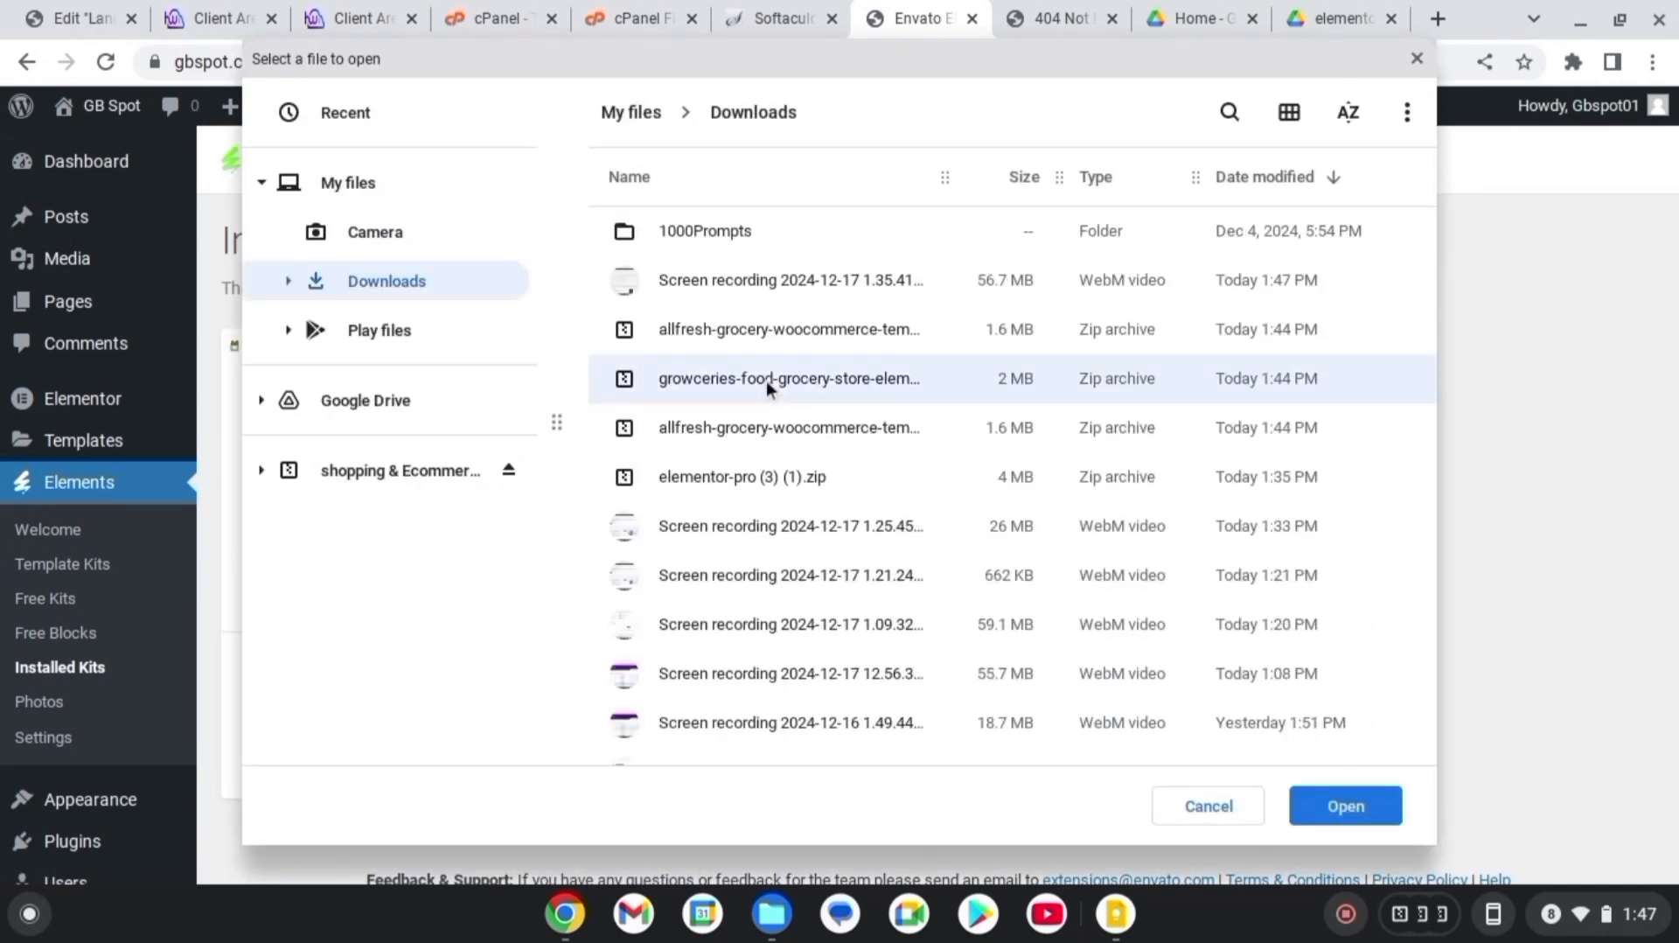
left_click(1363, 810)
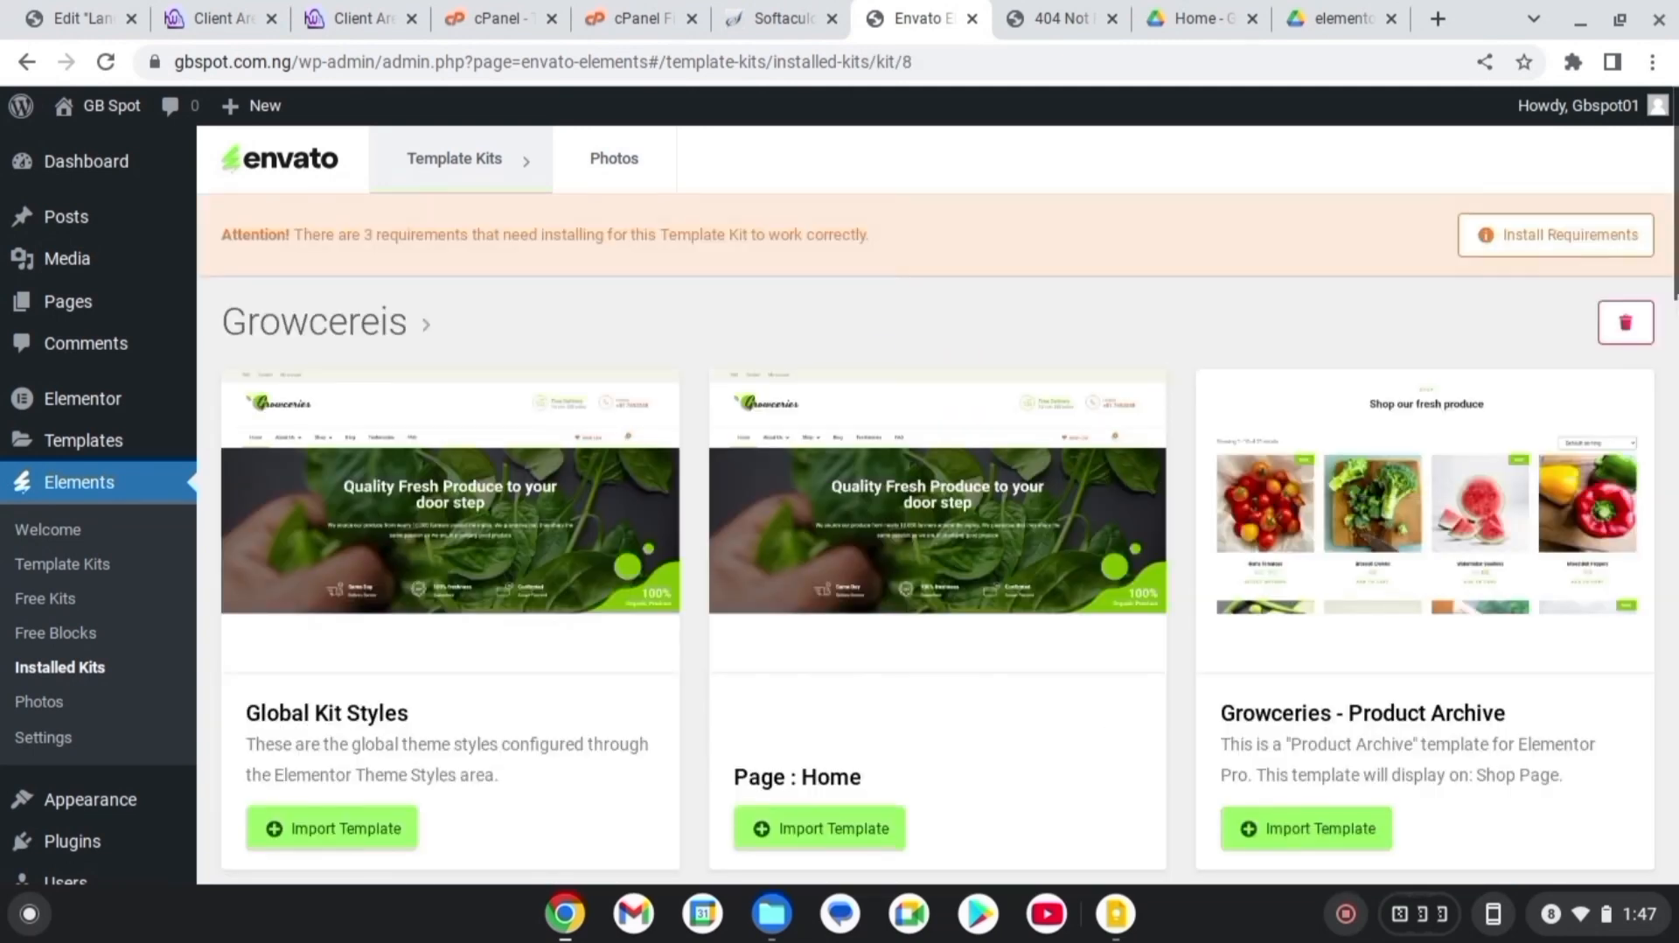
scroll(937, 504, "down", 15)
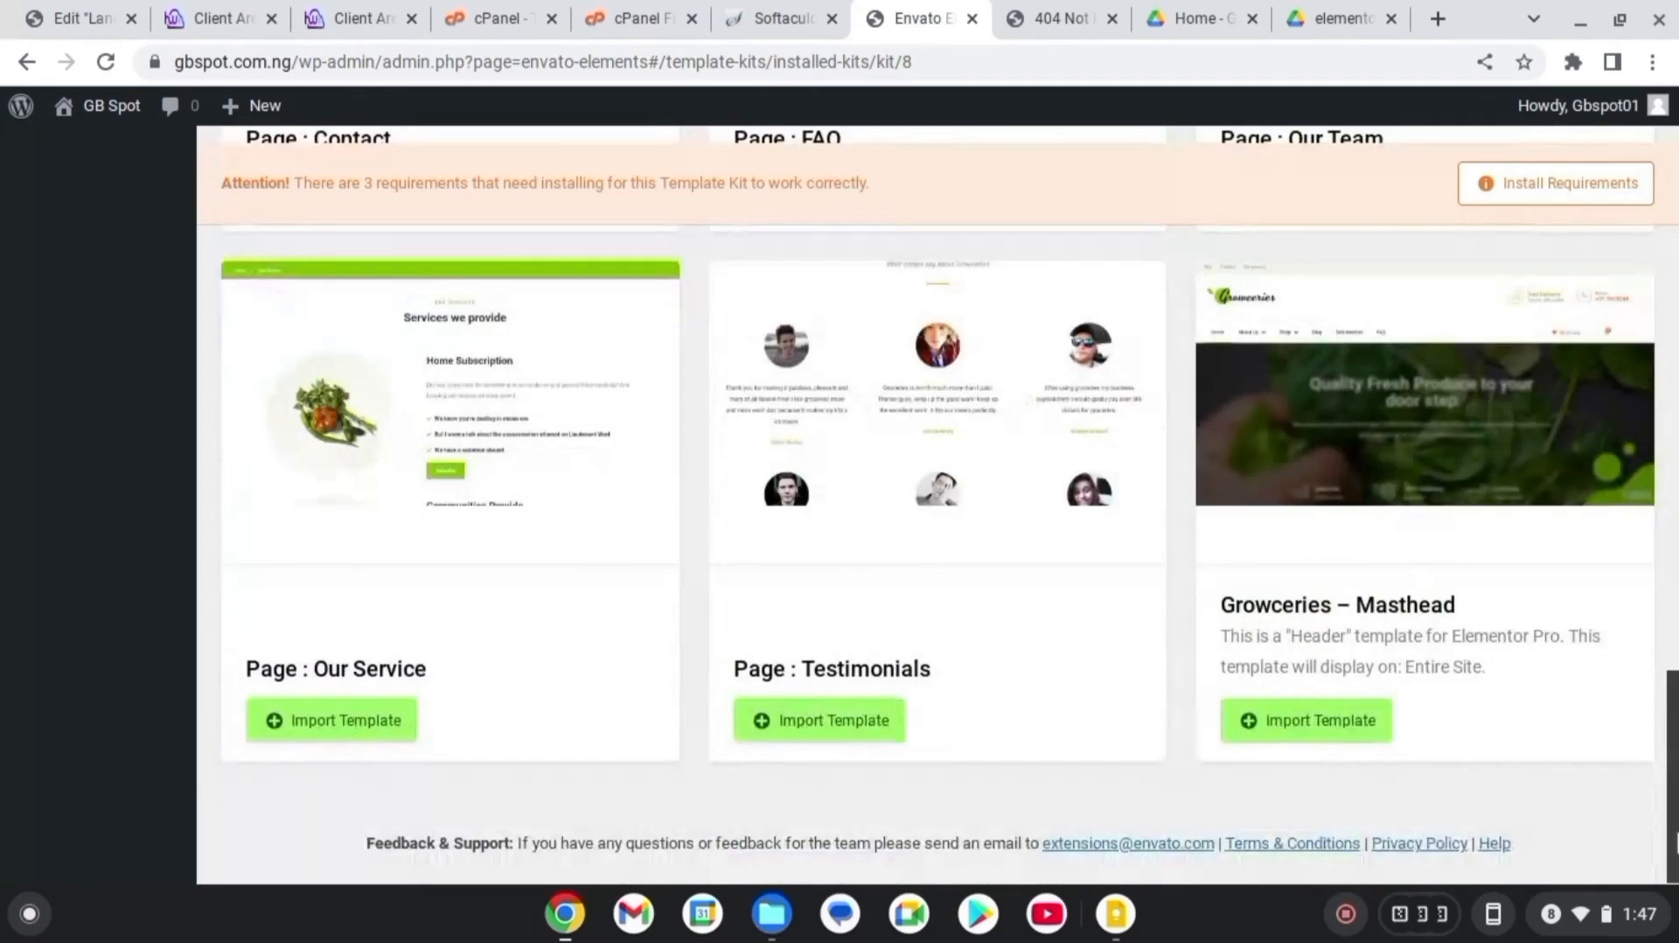
scroll(938, 504, "up", 15)
Install all four Allfresh kit requirements, including DethemeKit for Elementor and WooCommerce
mouse_move(455, 158)
left_click(477, 390)
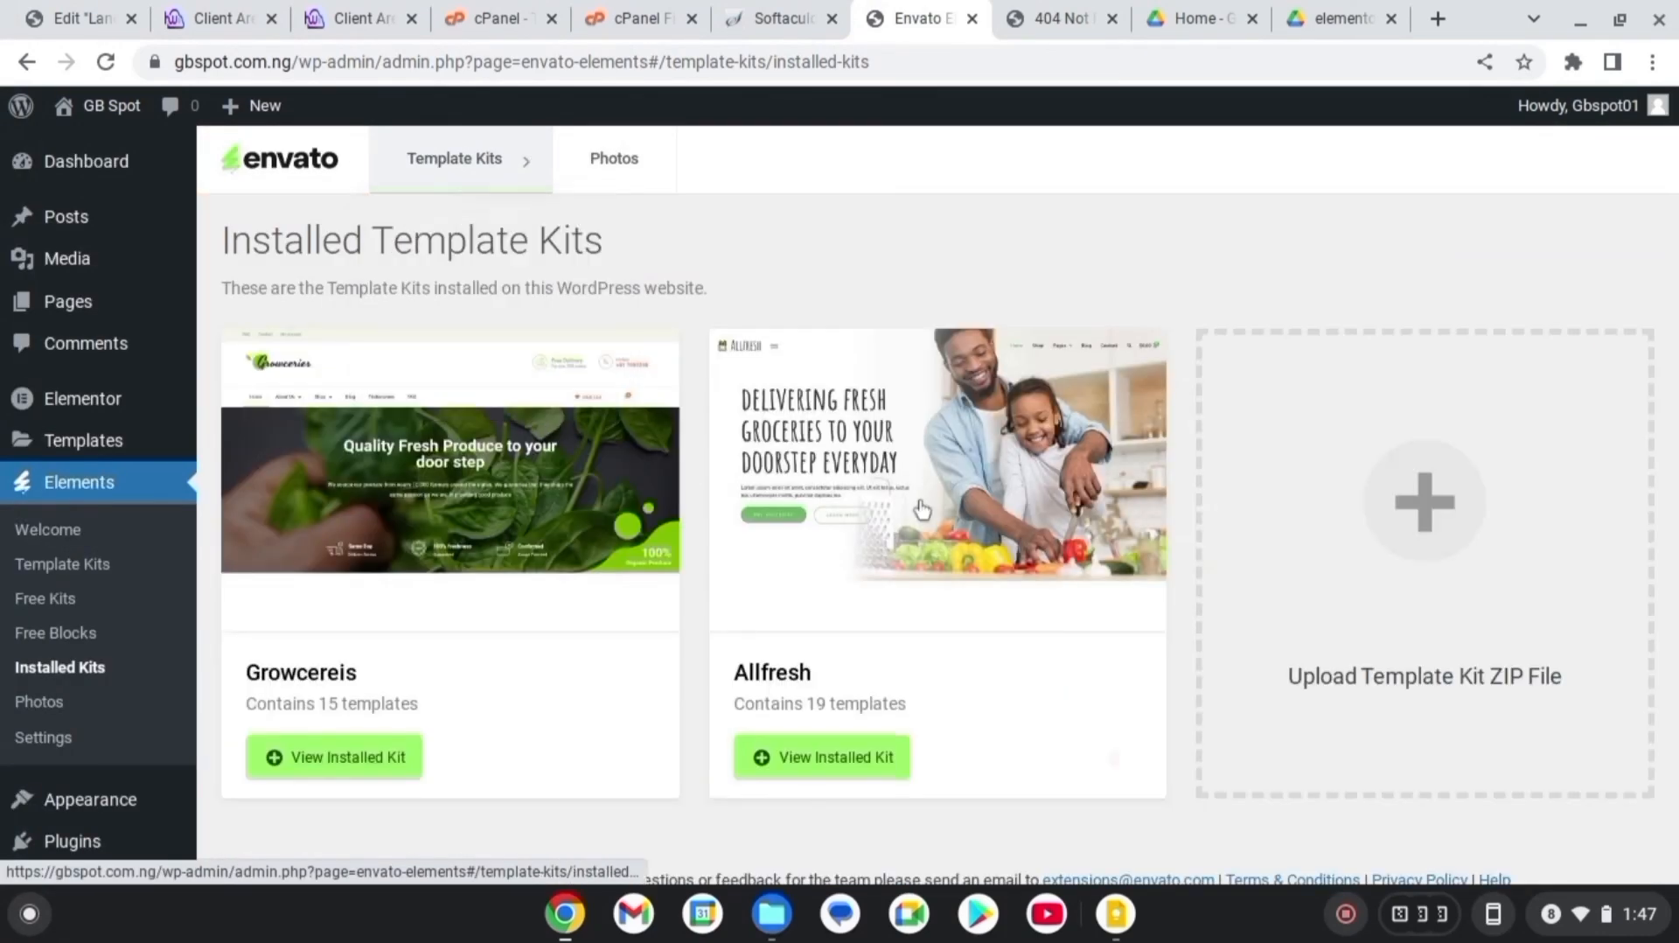
mouse_move(83, 311)
mouse_move(1060, 553)
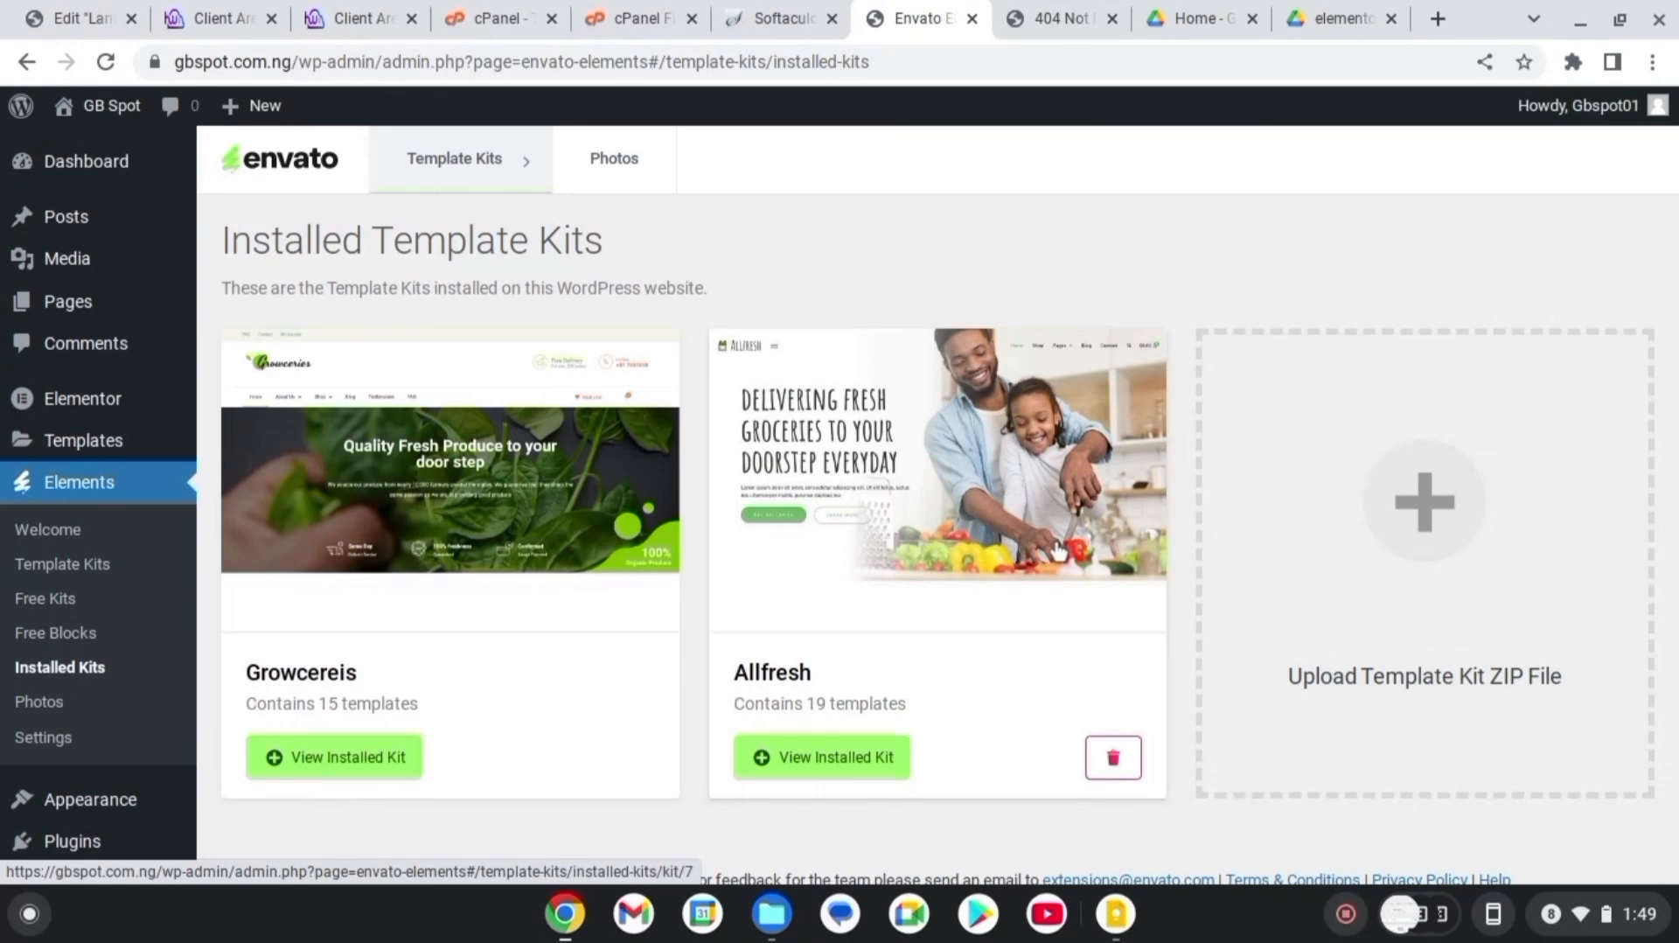
left_click(818, 761)
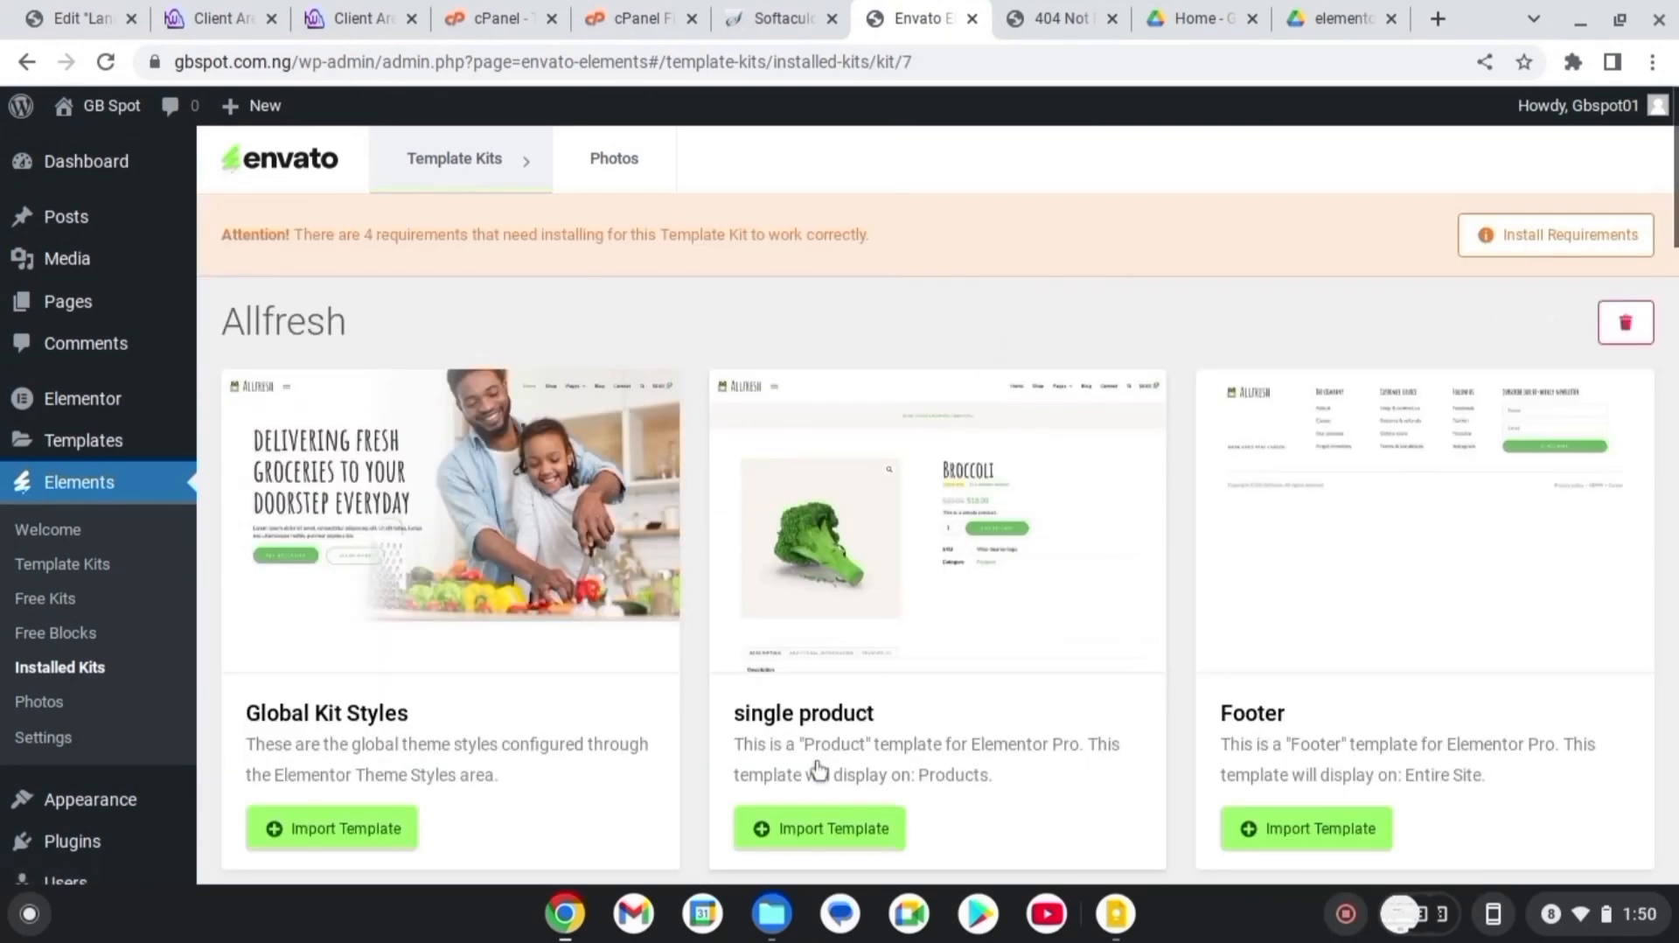
left_click(1541, 244)
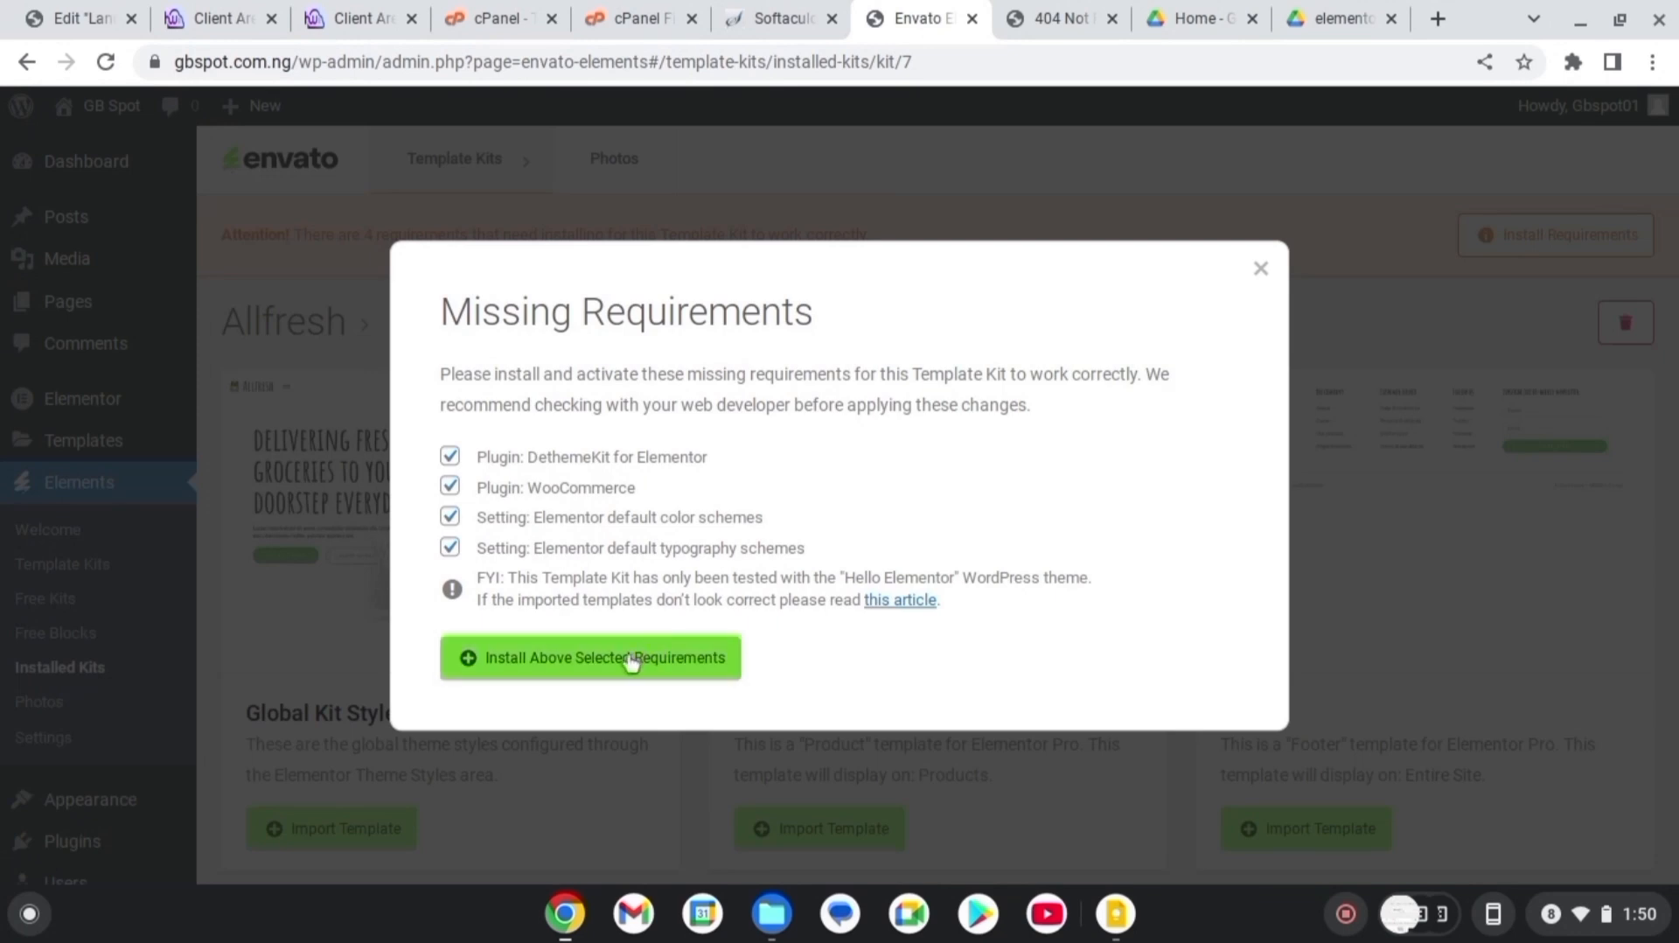
left_click(584, 670)
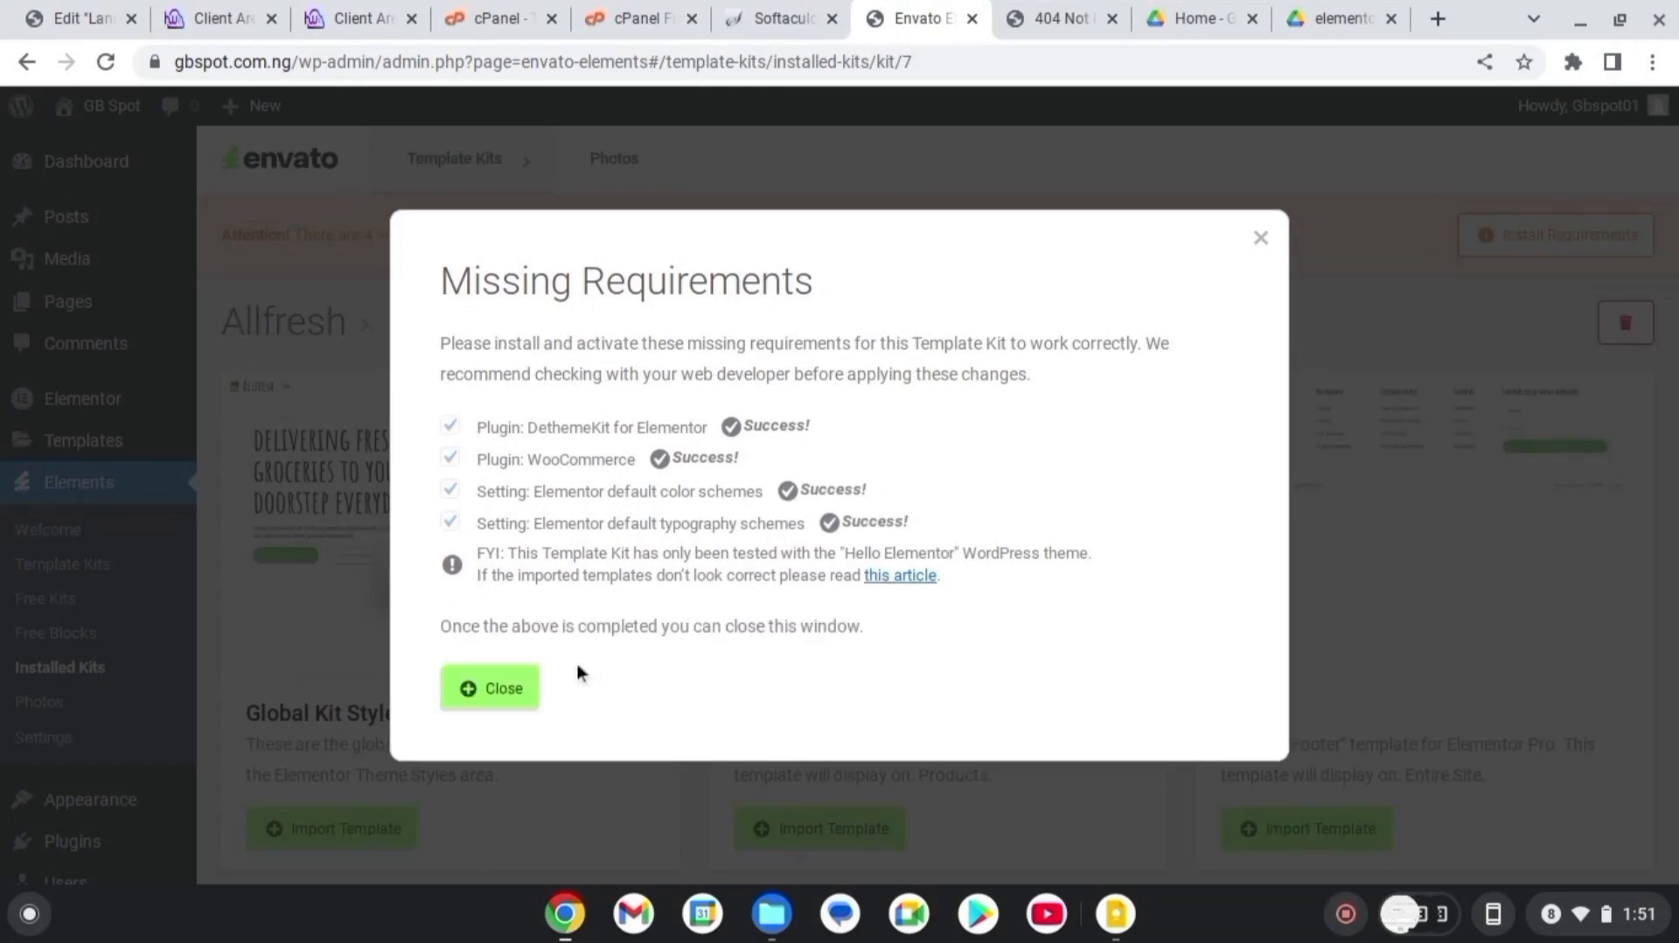
left_click(507, 698)
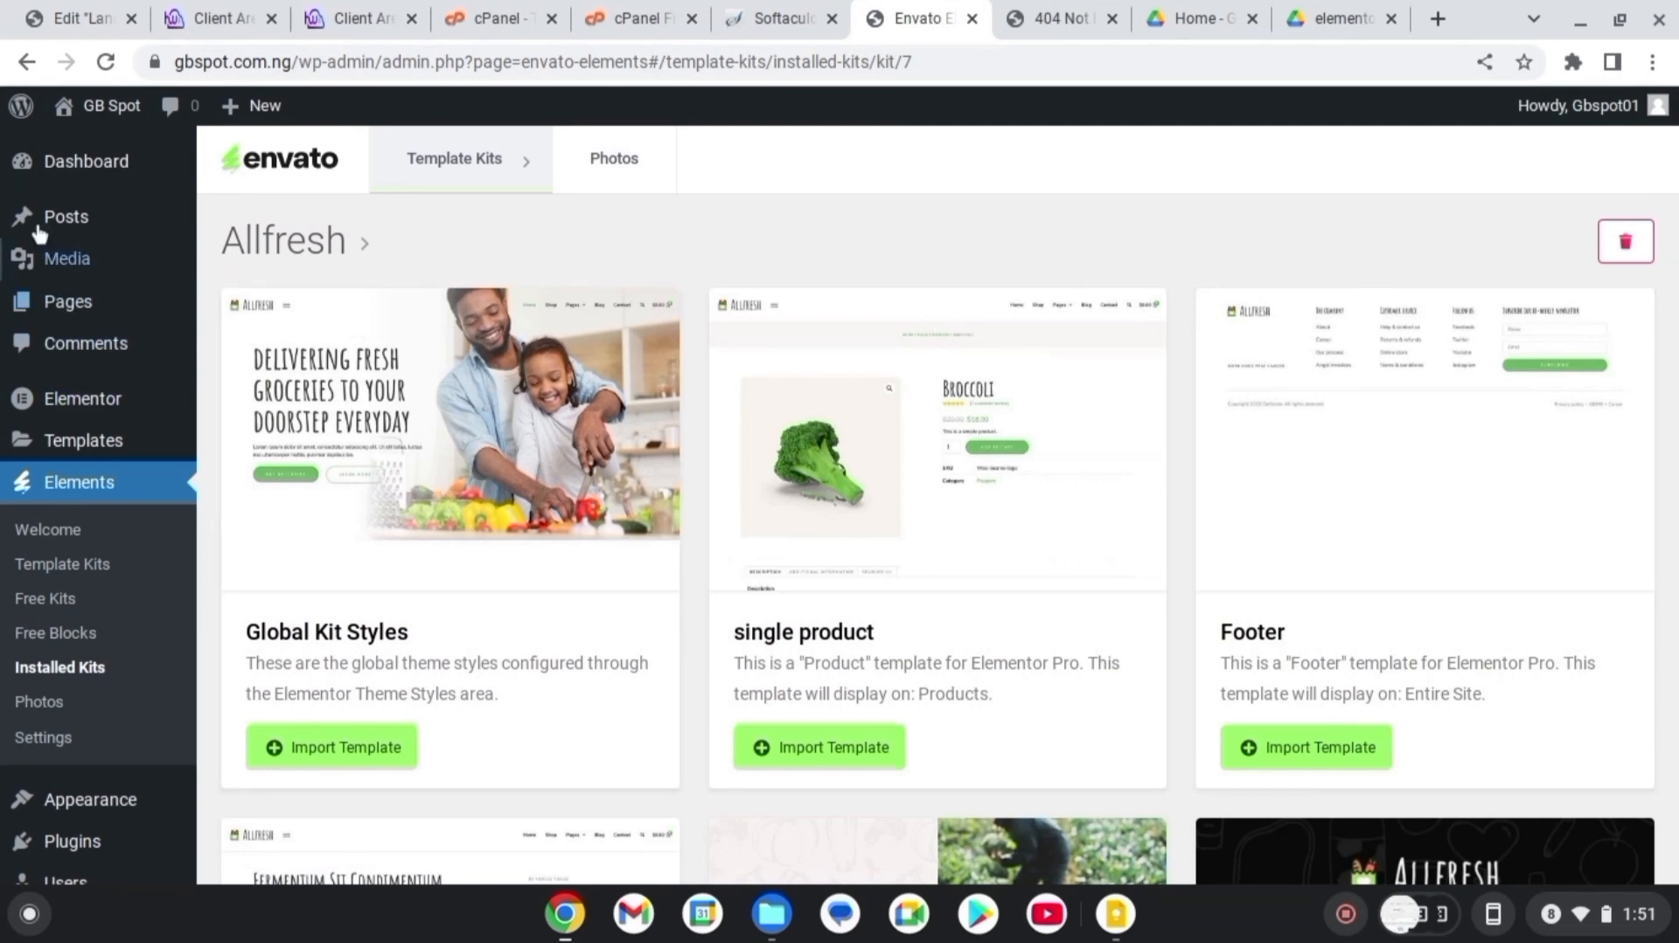
Create a new page titled 'Home Page' and open it in Elementor
mouse_move(79, 306)
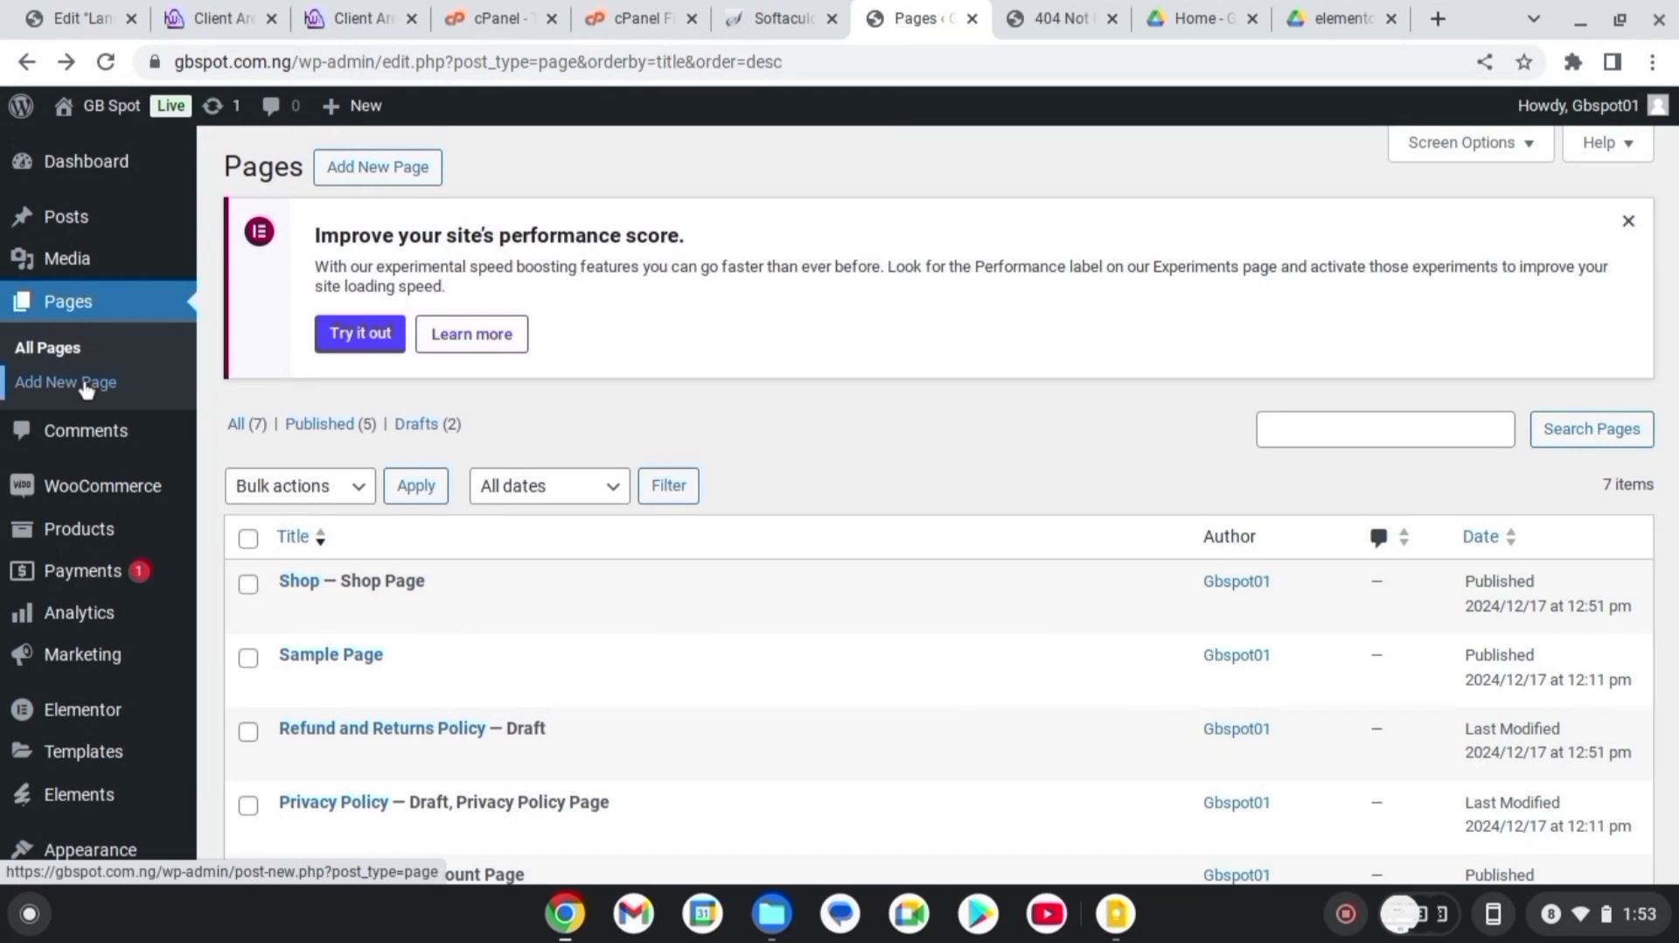
left_click(86, 385)
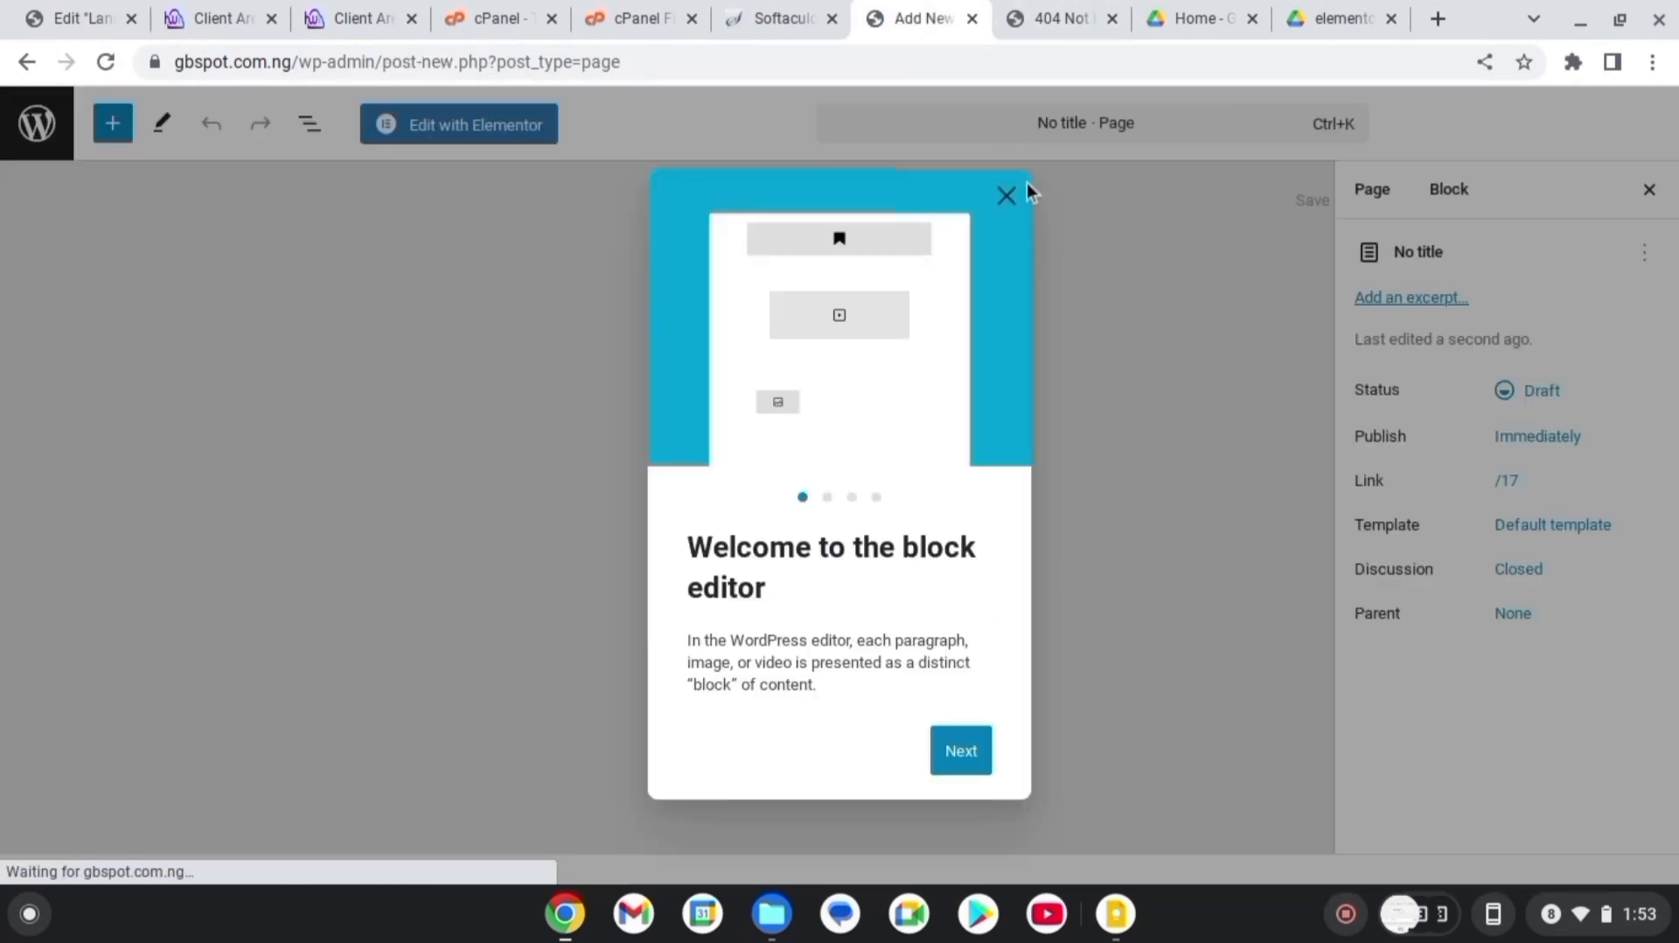
left_click(1013, 194)
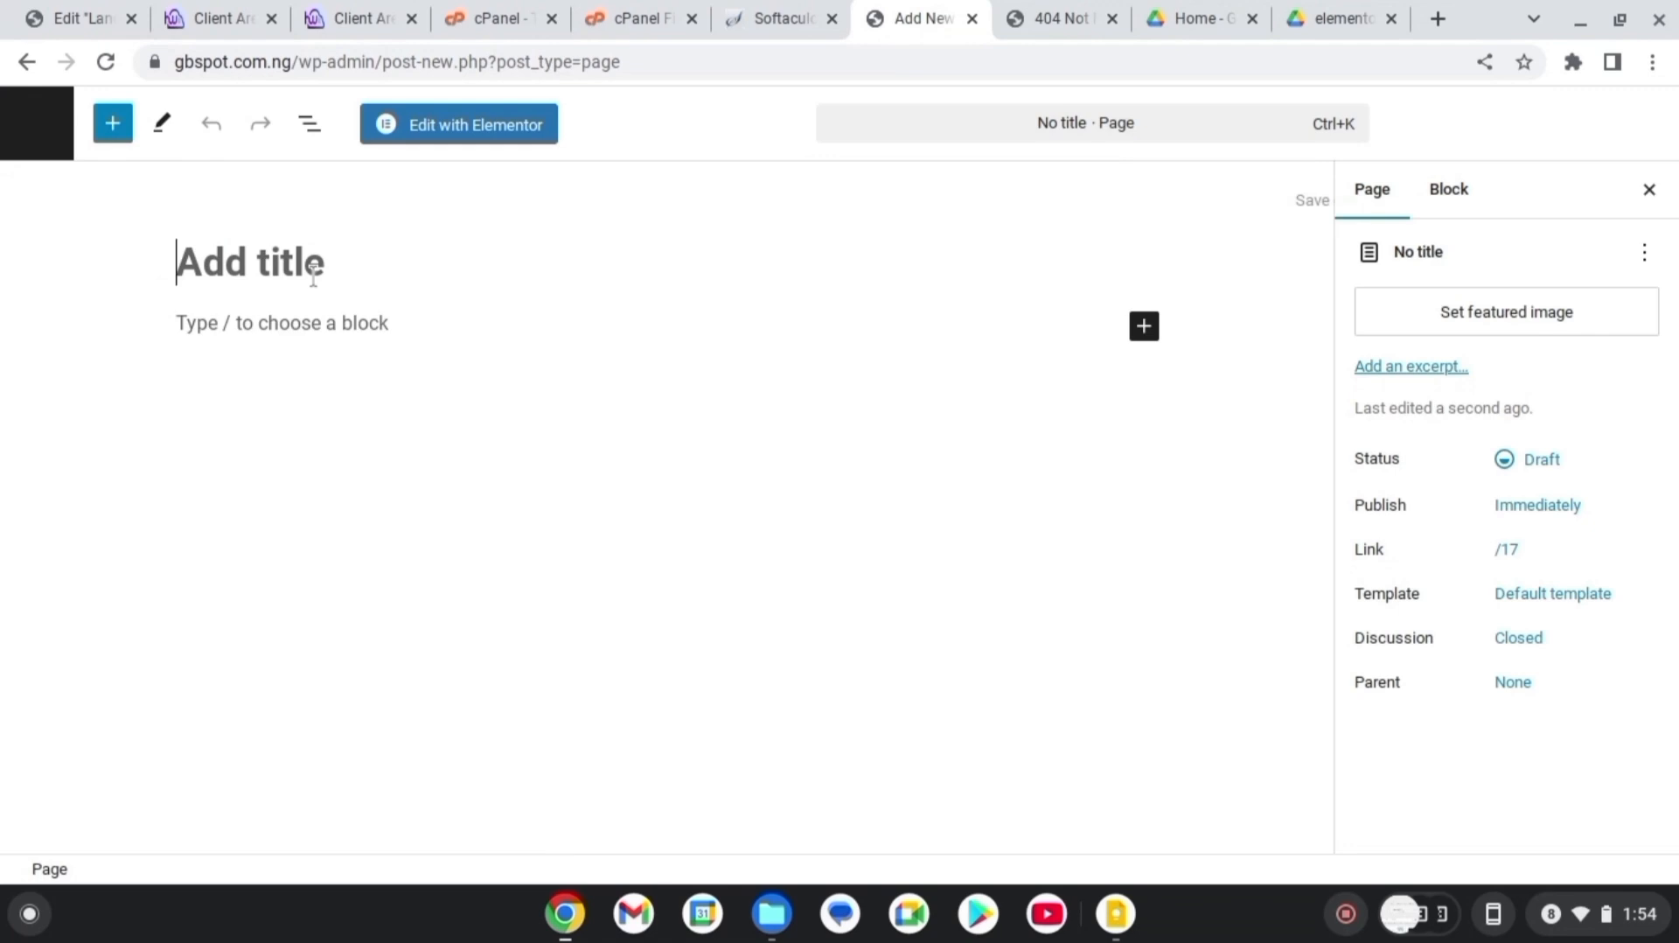
type("Home Page")
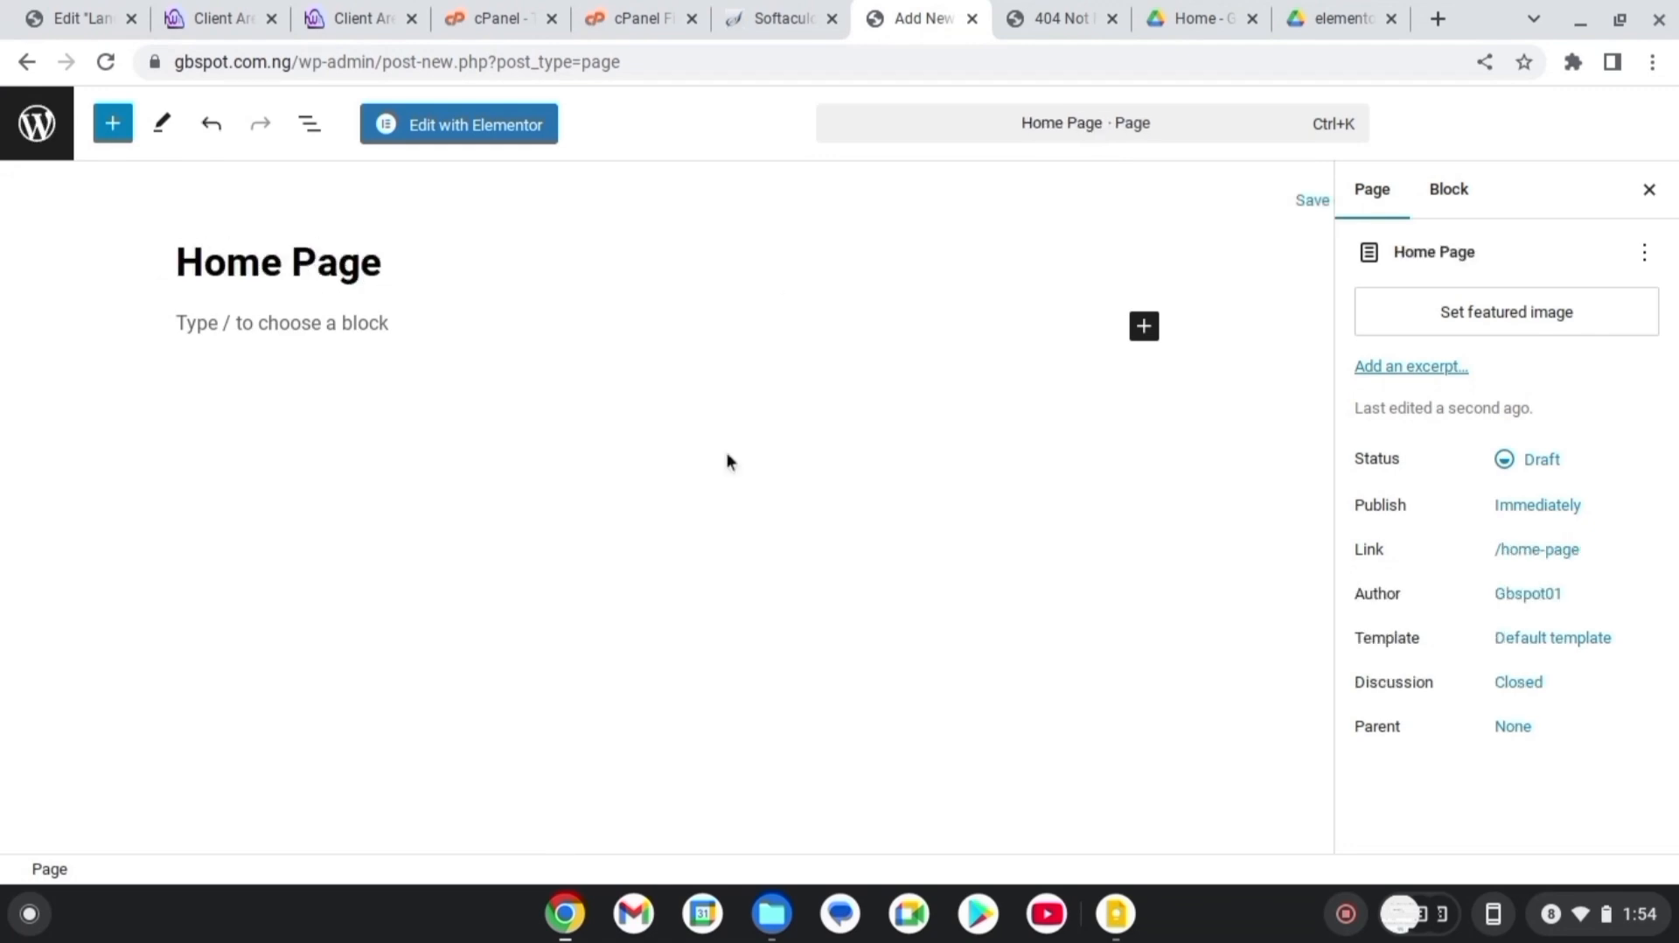
left_click(518, 138)
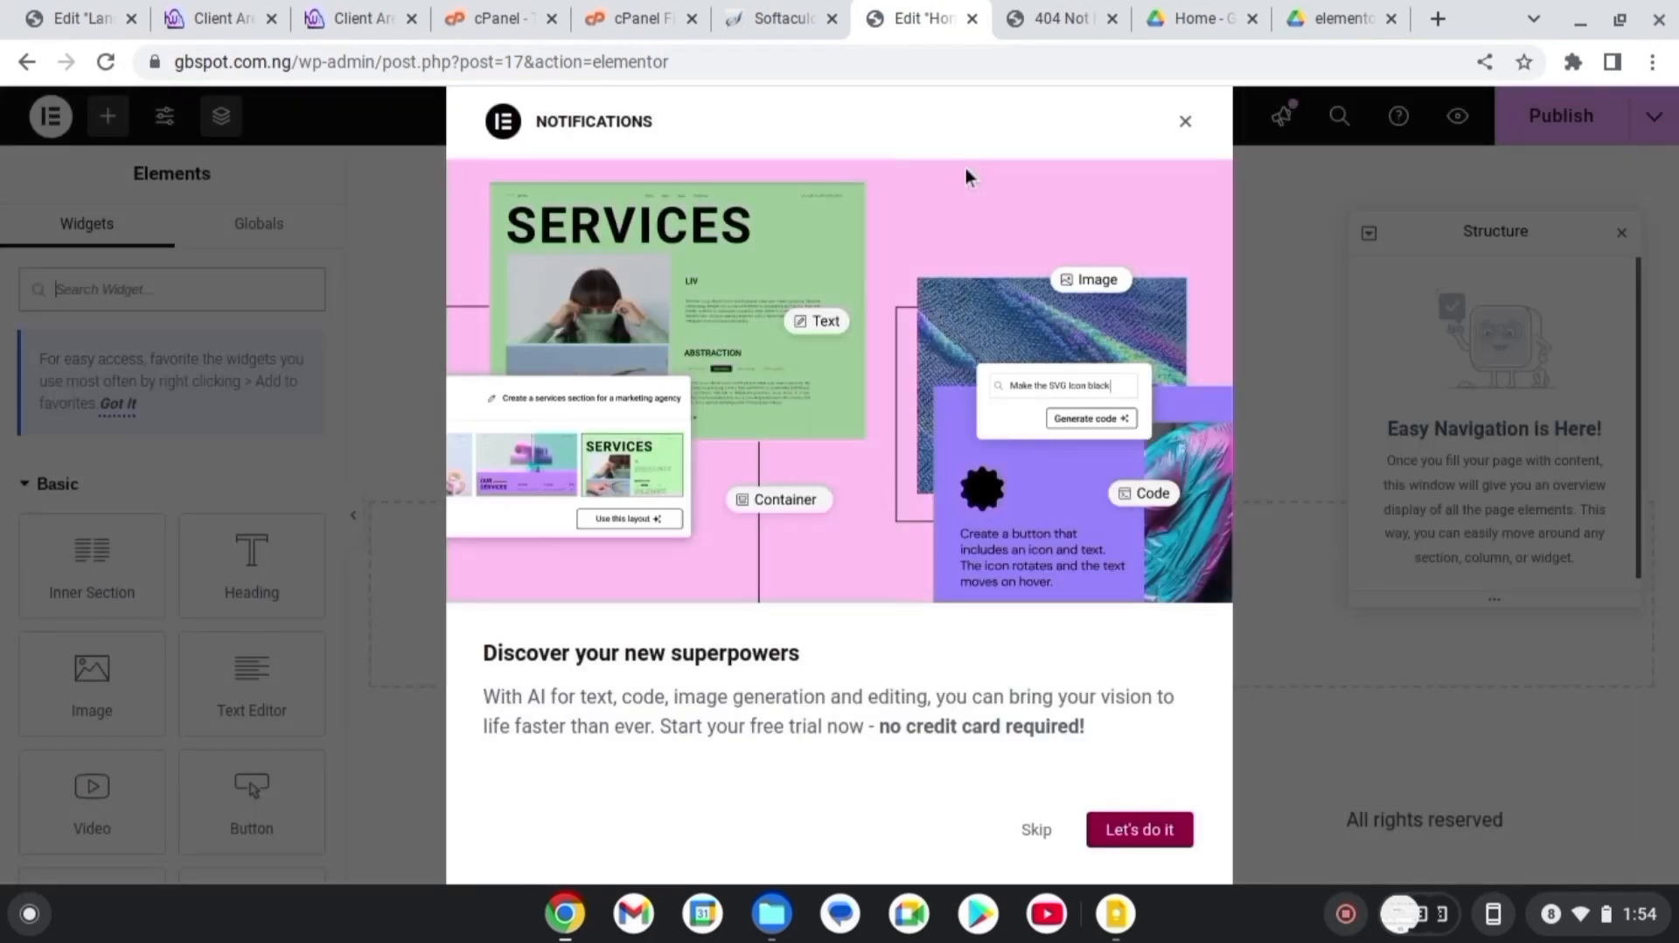
Insert the Growcereis kit's Page : Home template into Home Page
left_click(1186, 125)
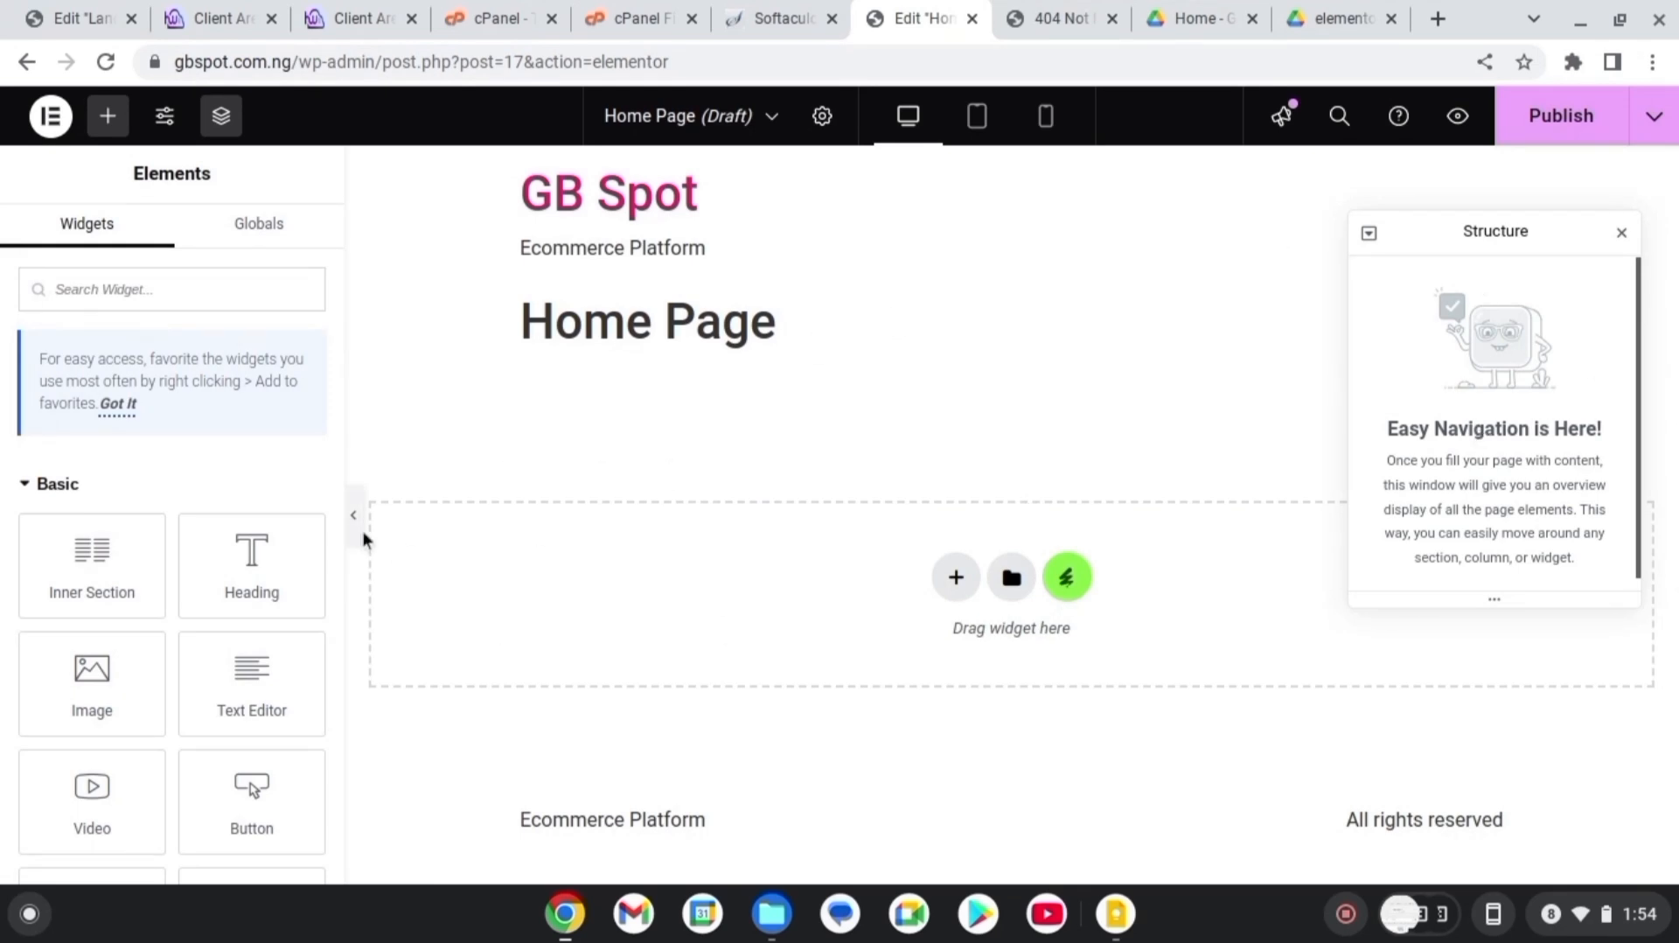
left_click(1065, 584)
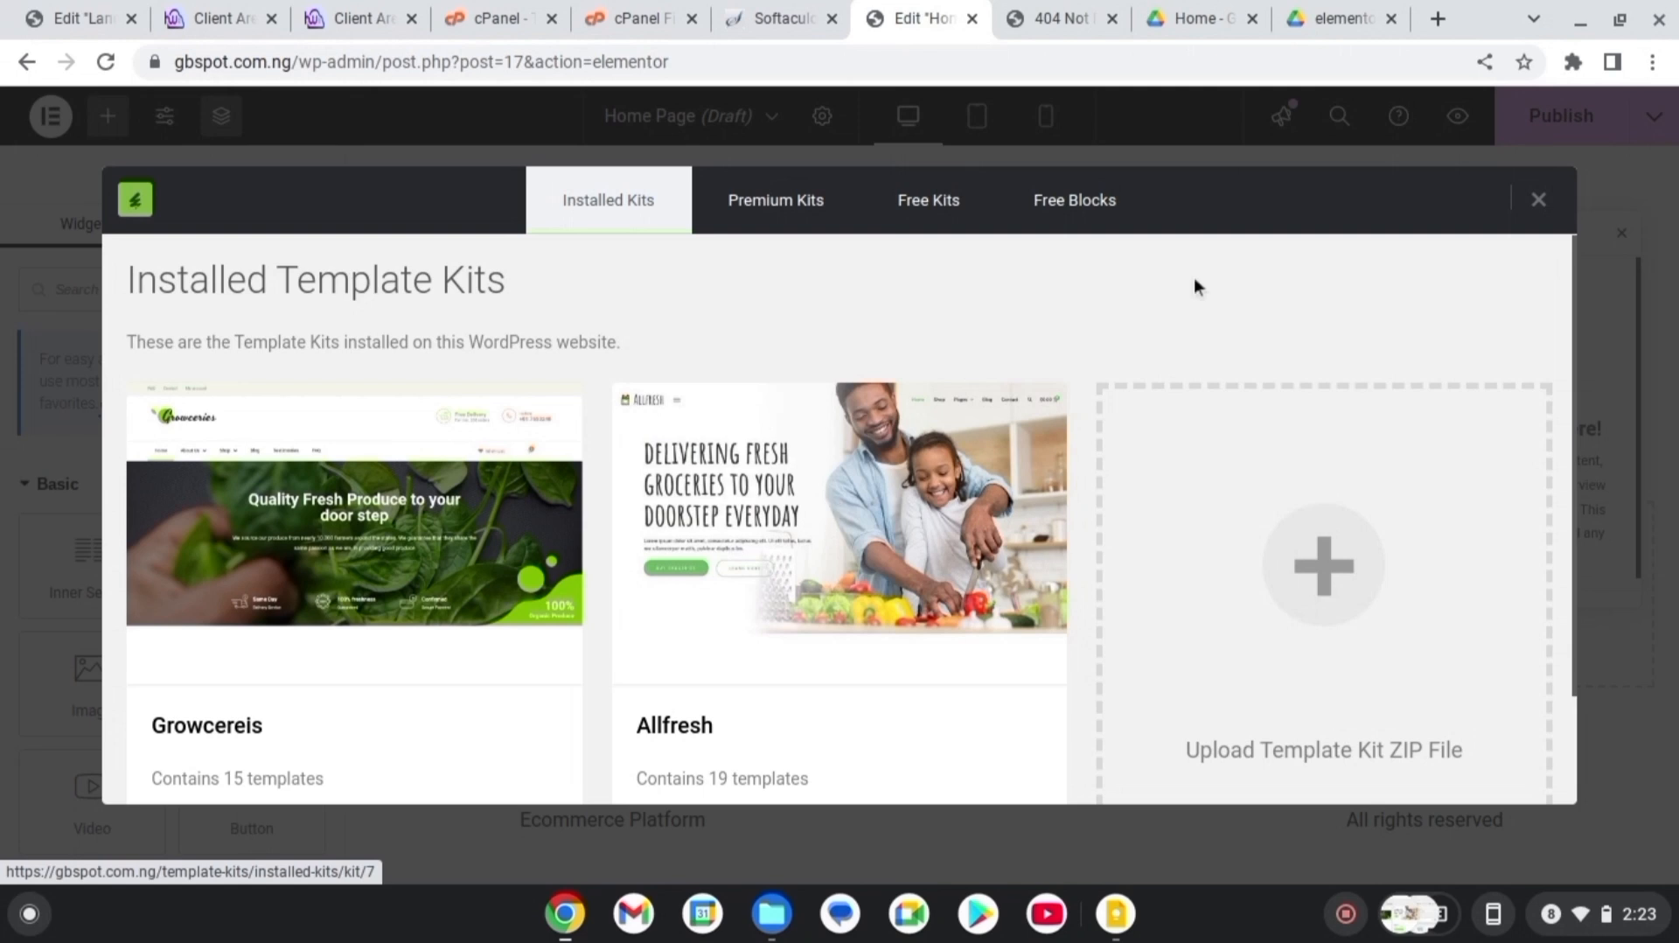
left_click(410, 521)
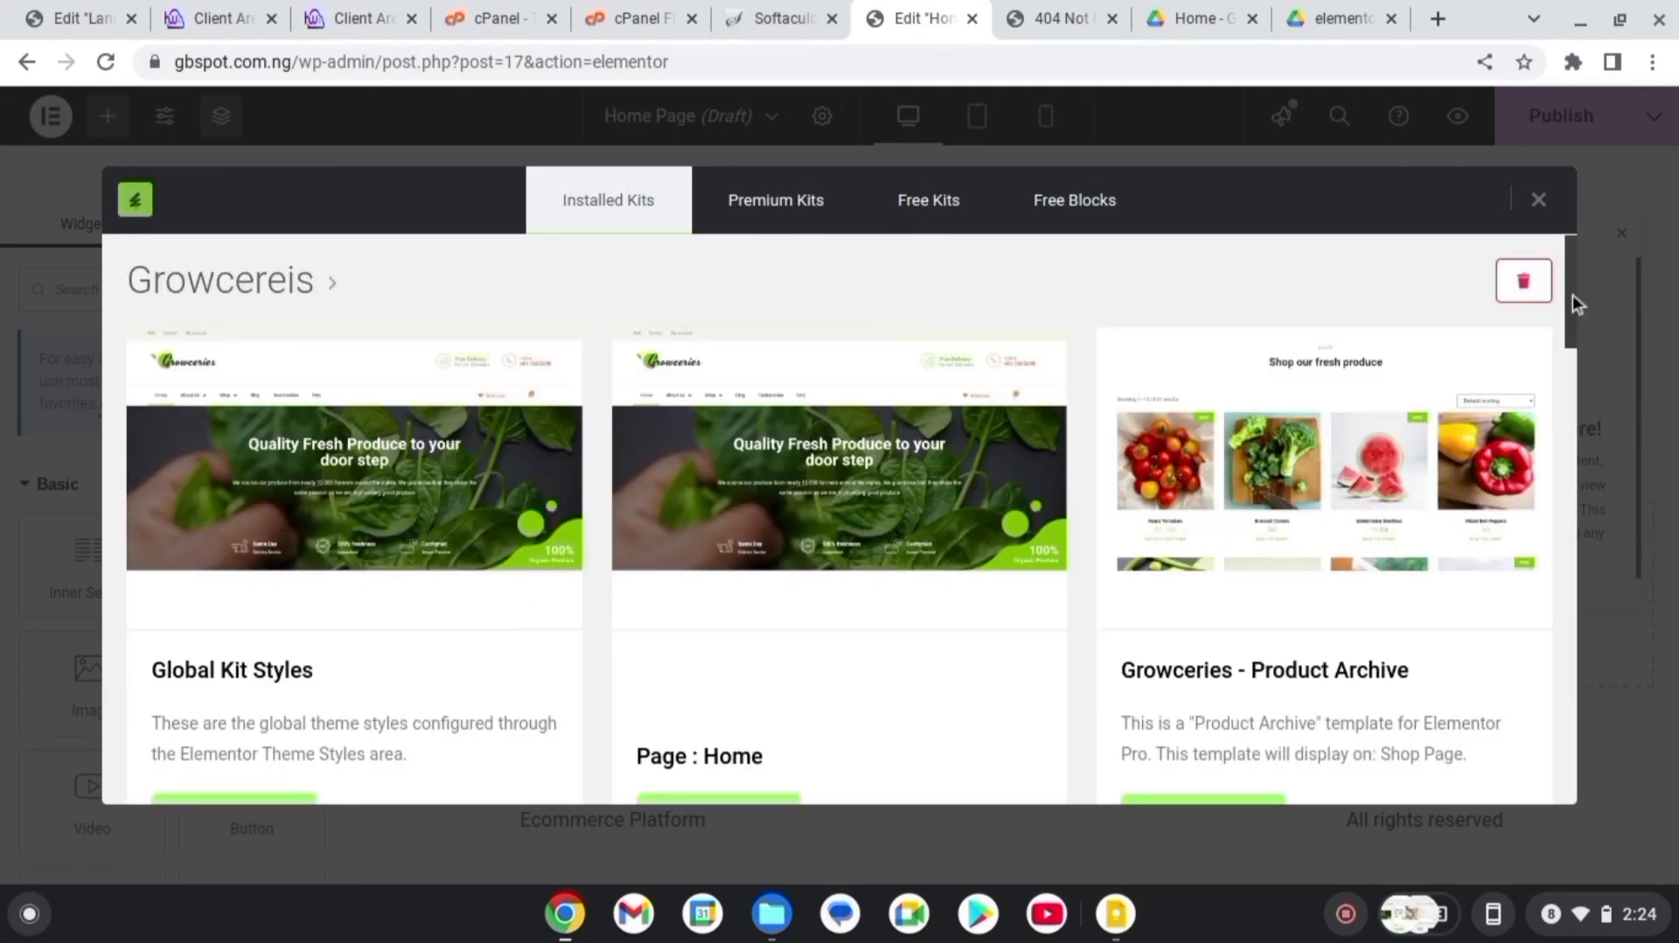
mouse_move(1573, 296)
left_mouse_down()
mouse_move(1582, 380)
mouse_move(1576, 324)
left_mouse_up()
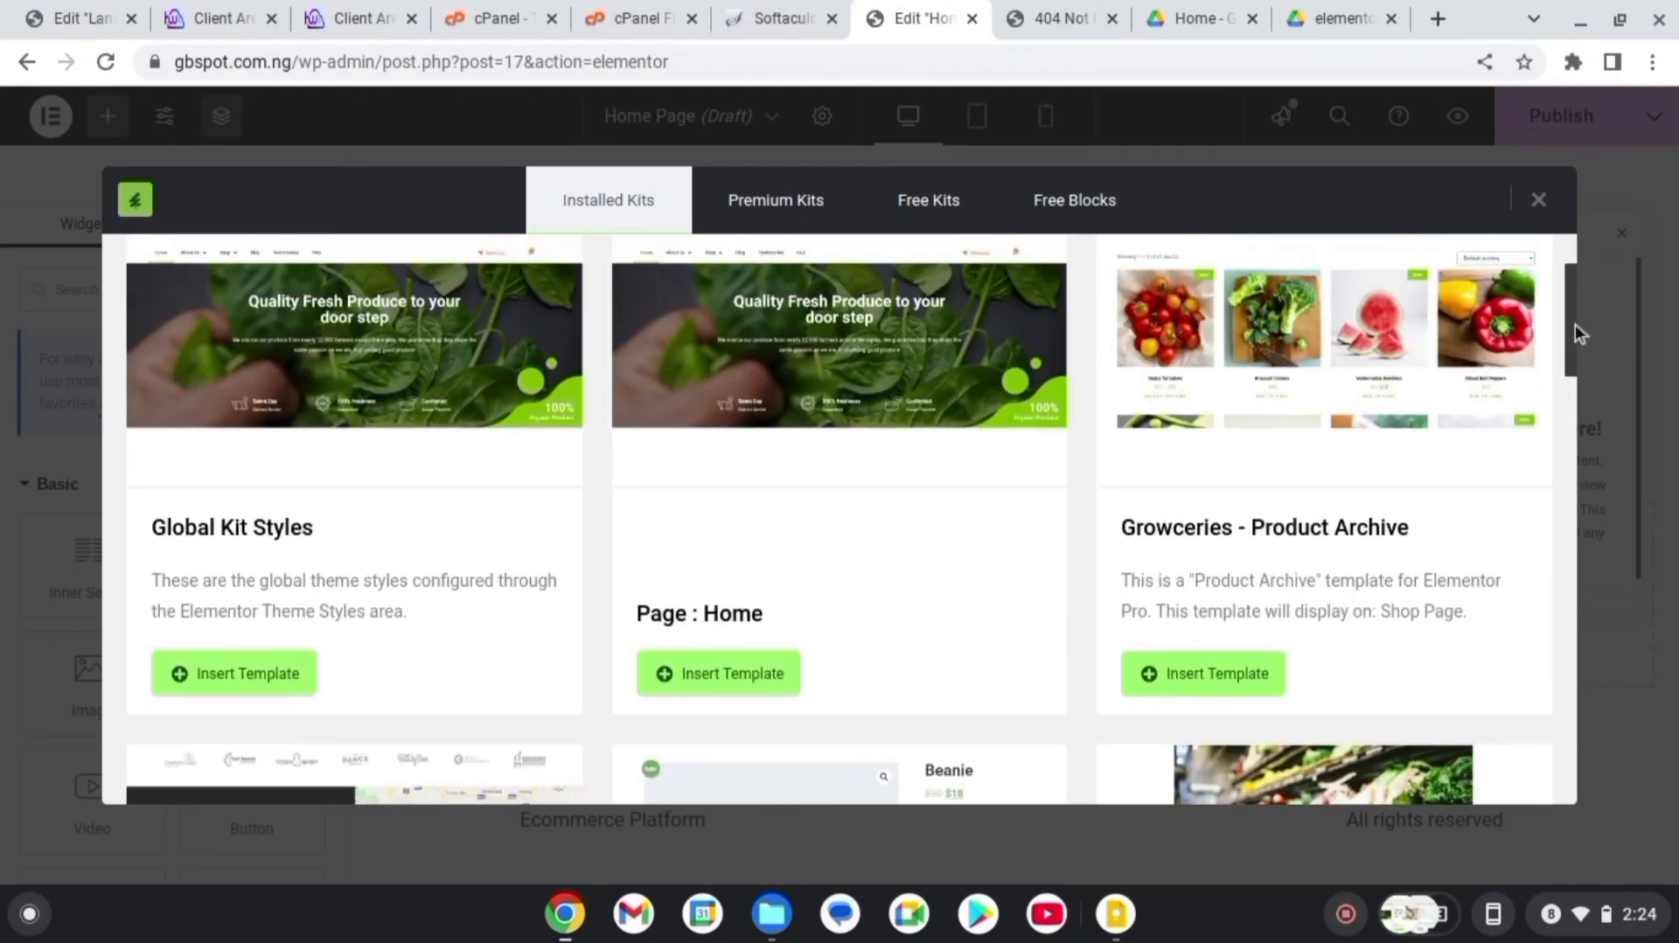
left_click(769, 685)
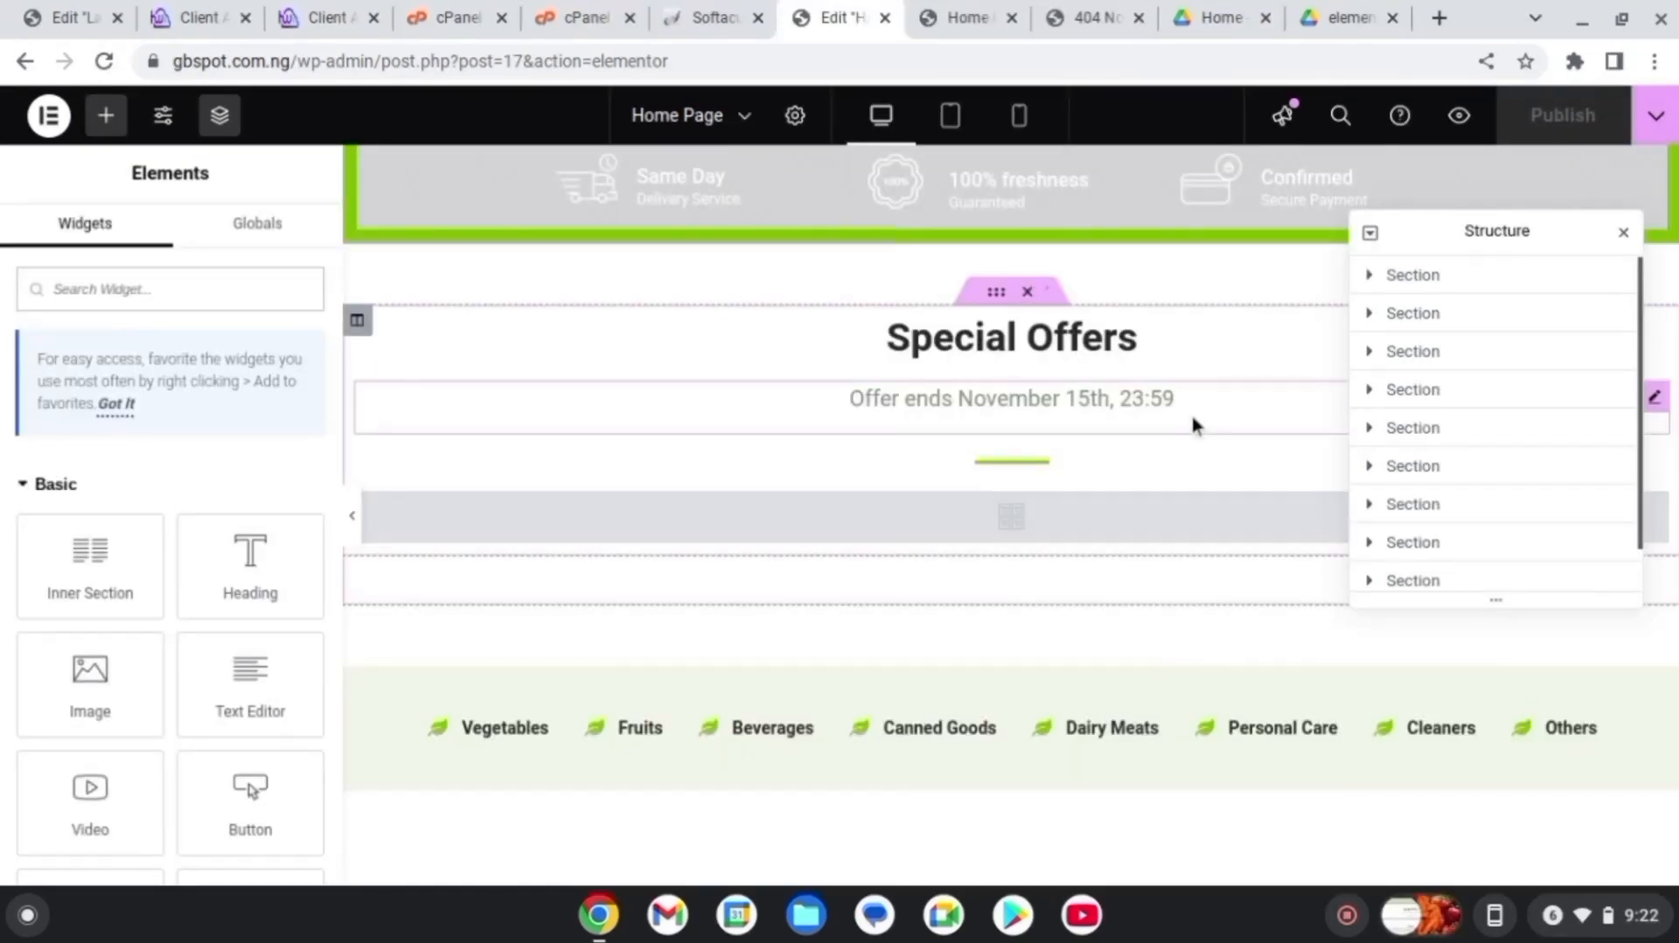
Set Home Page's Page Layout to Elementor Full Width in page settings
left_click(795, 116)
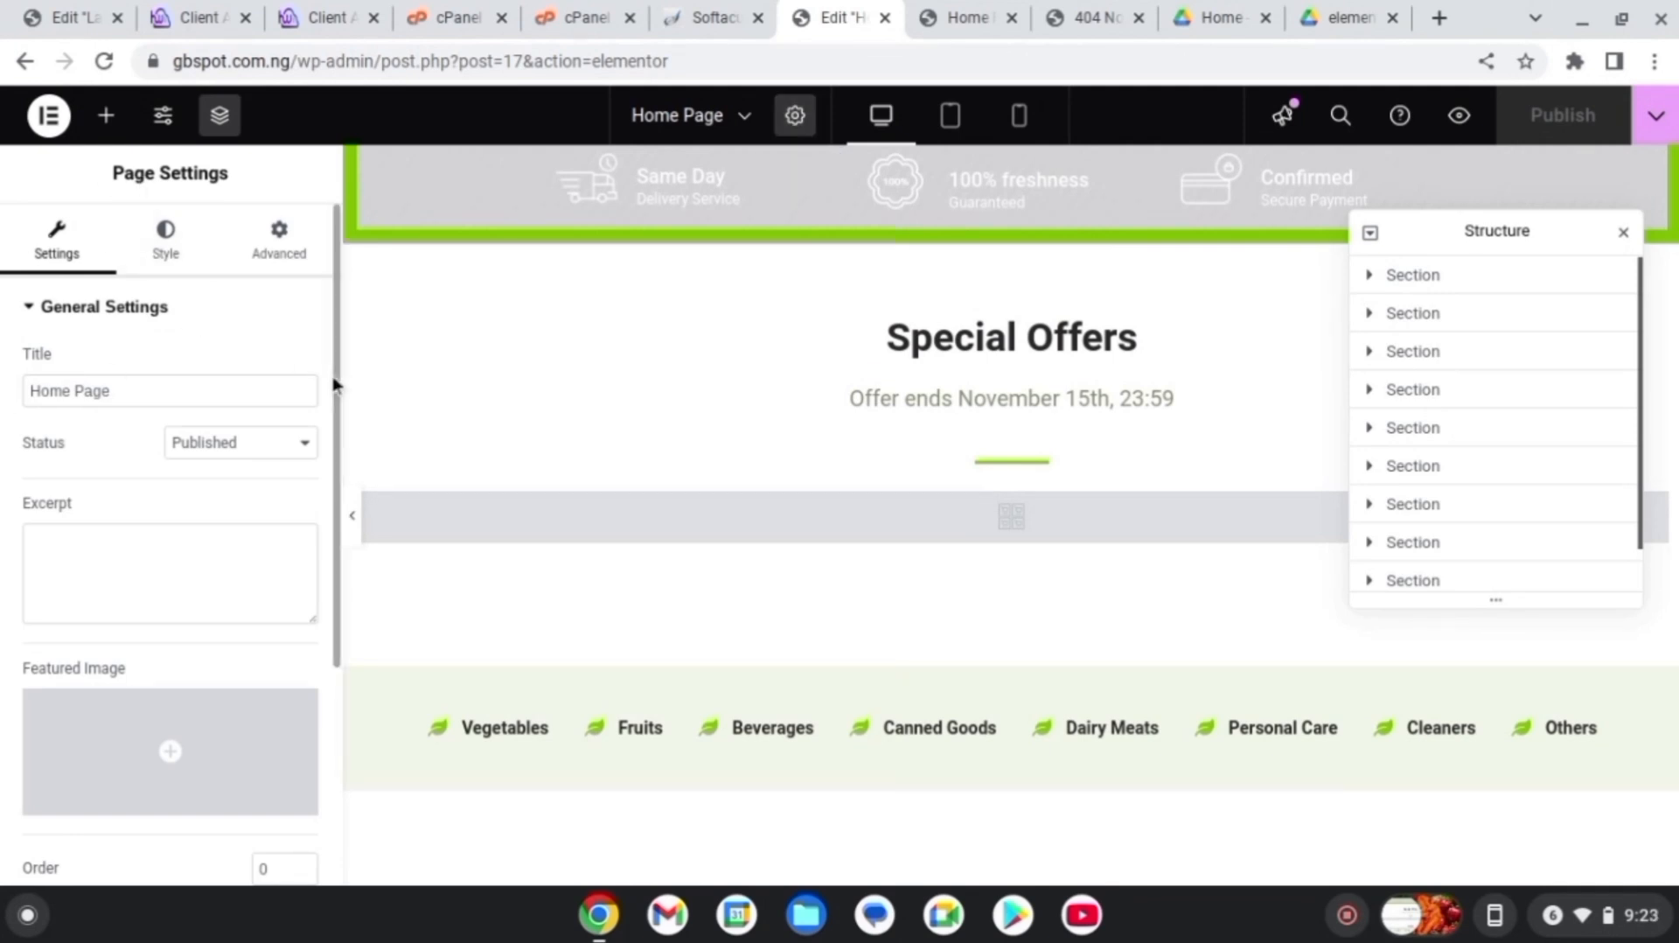
scroll(337, 411, "down", 4)
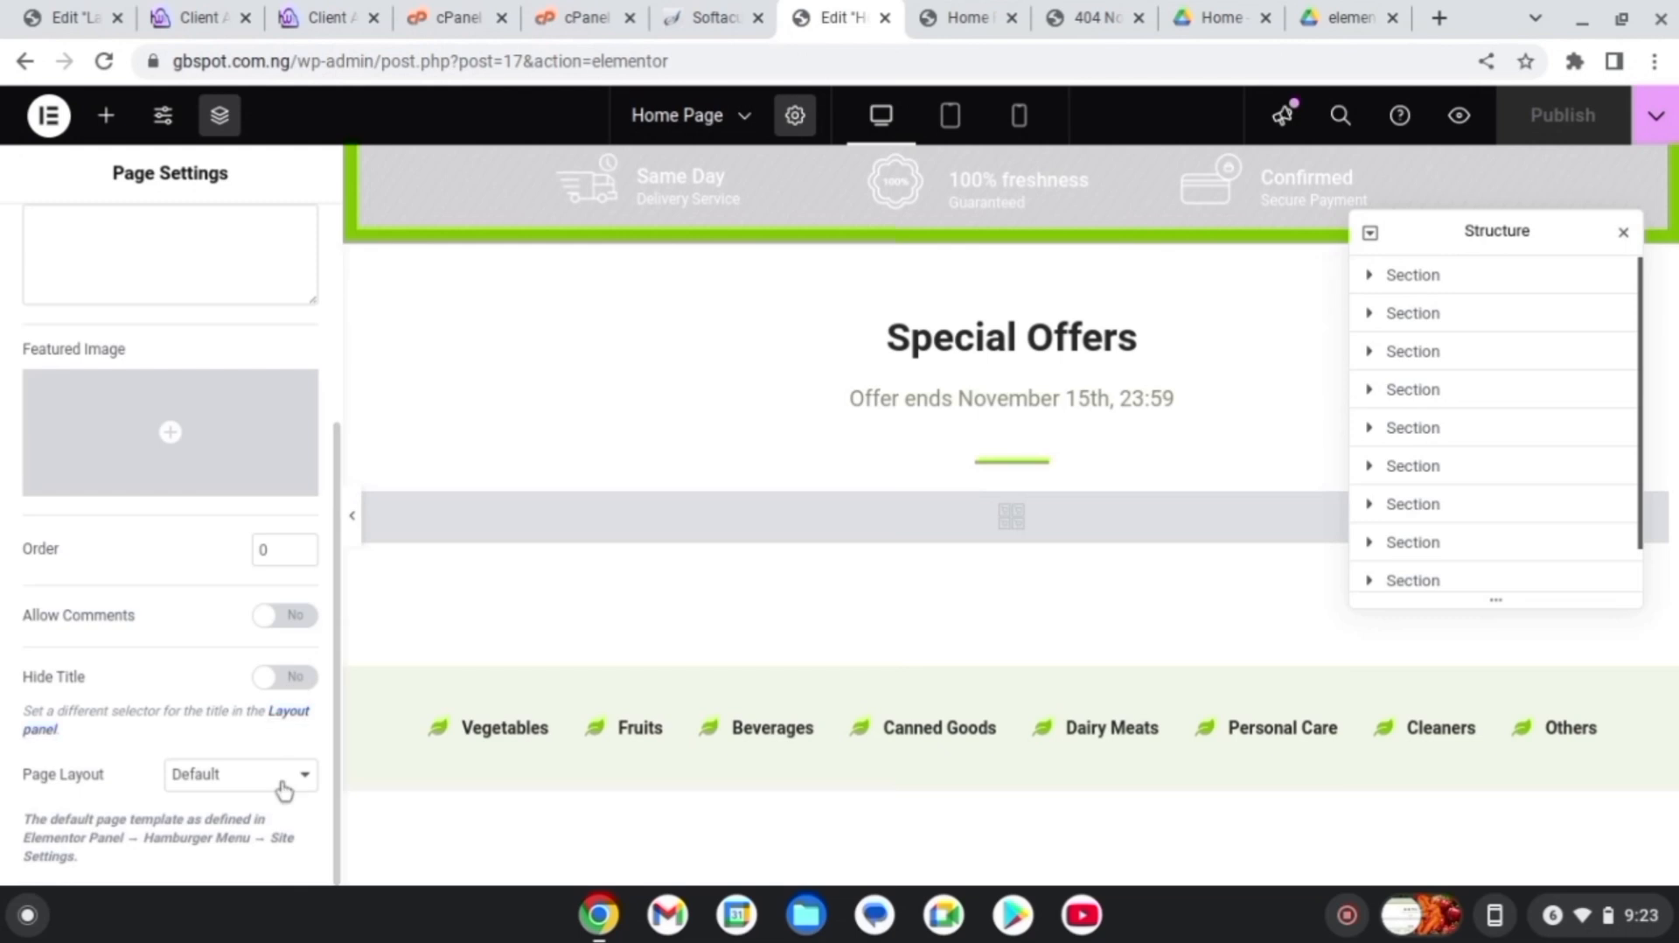
left_click(286, 786)
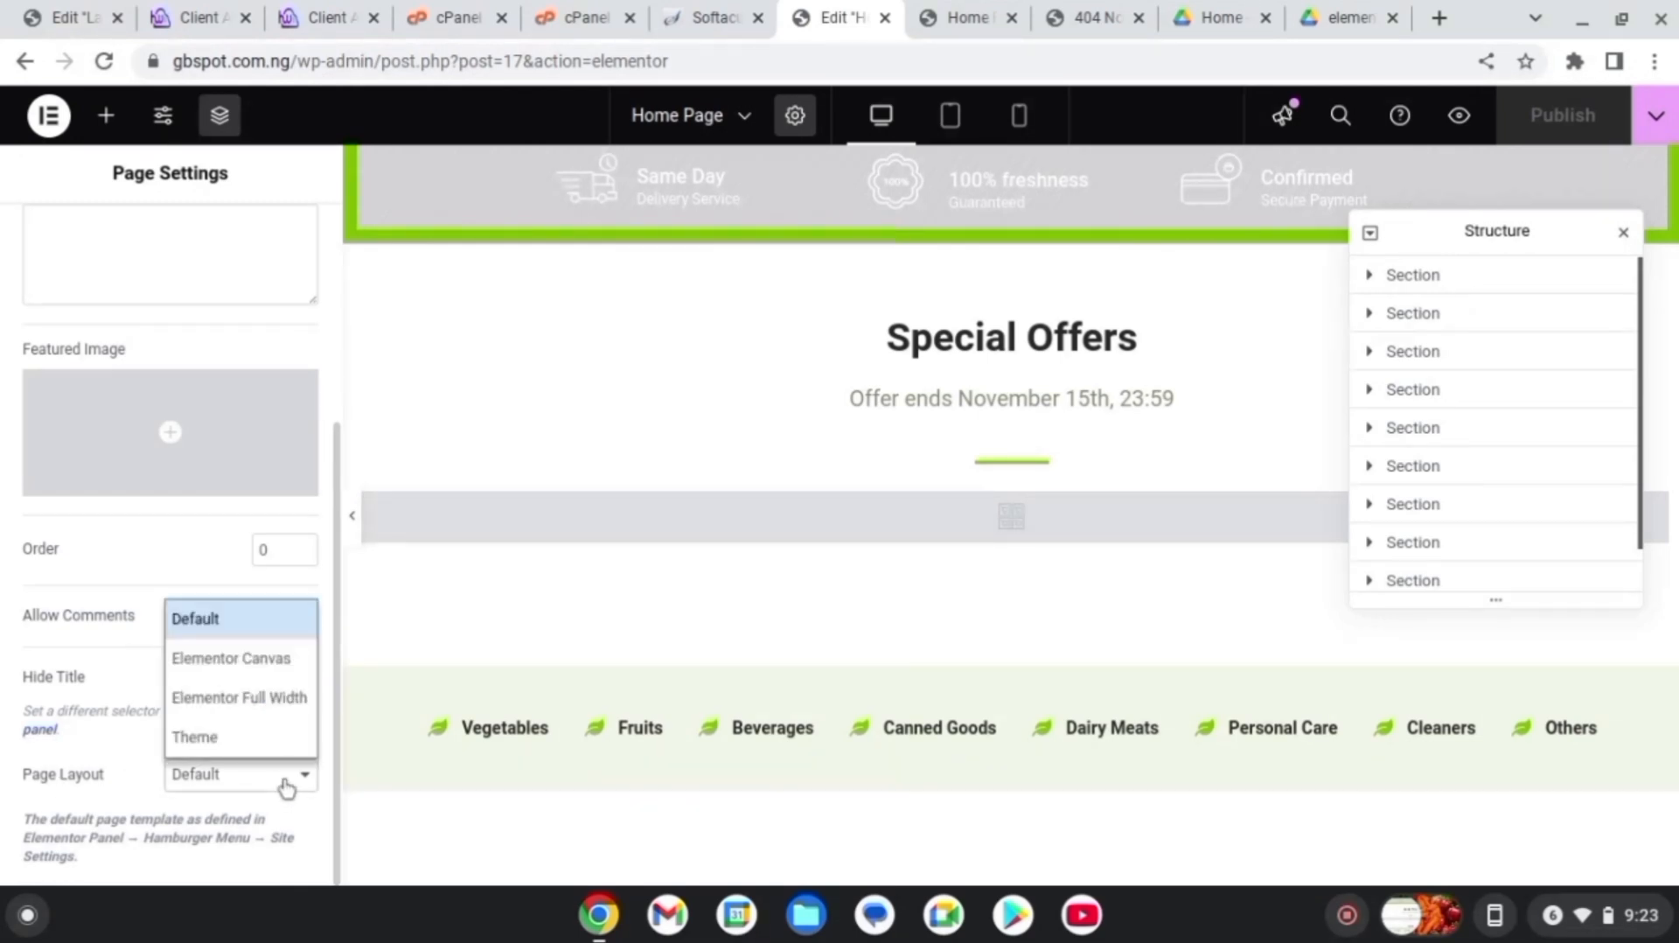
left_click(239, 700)
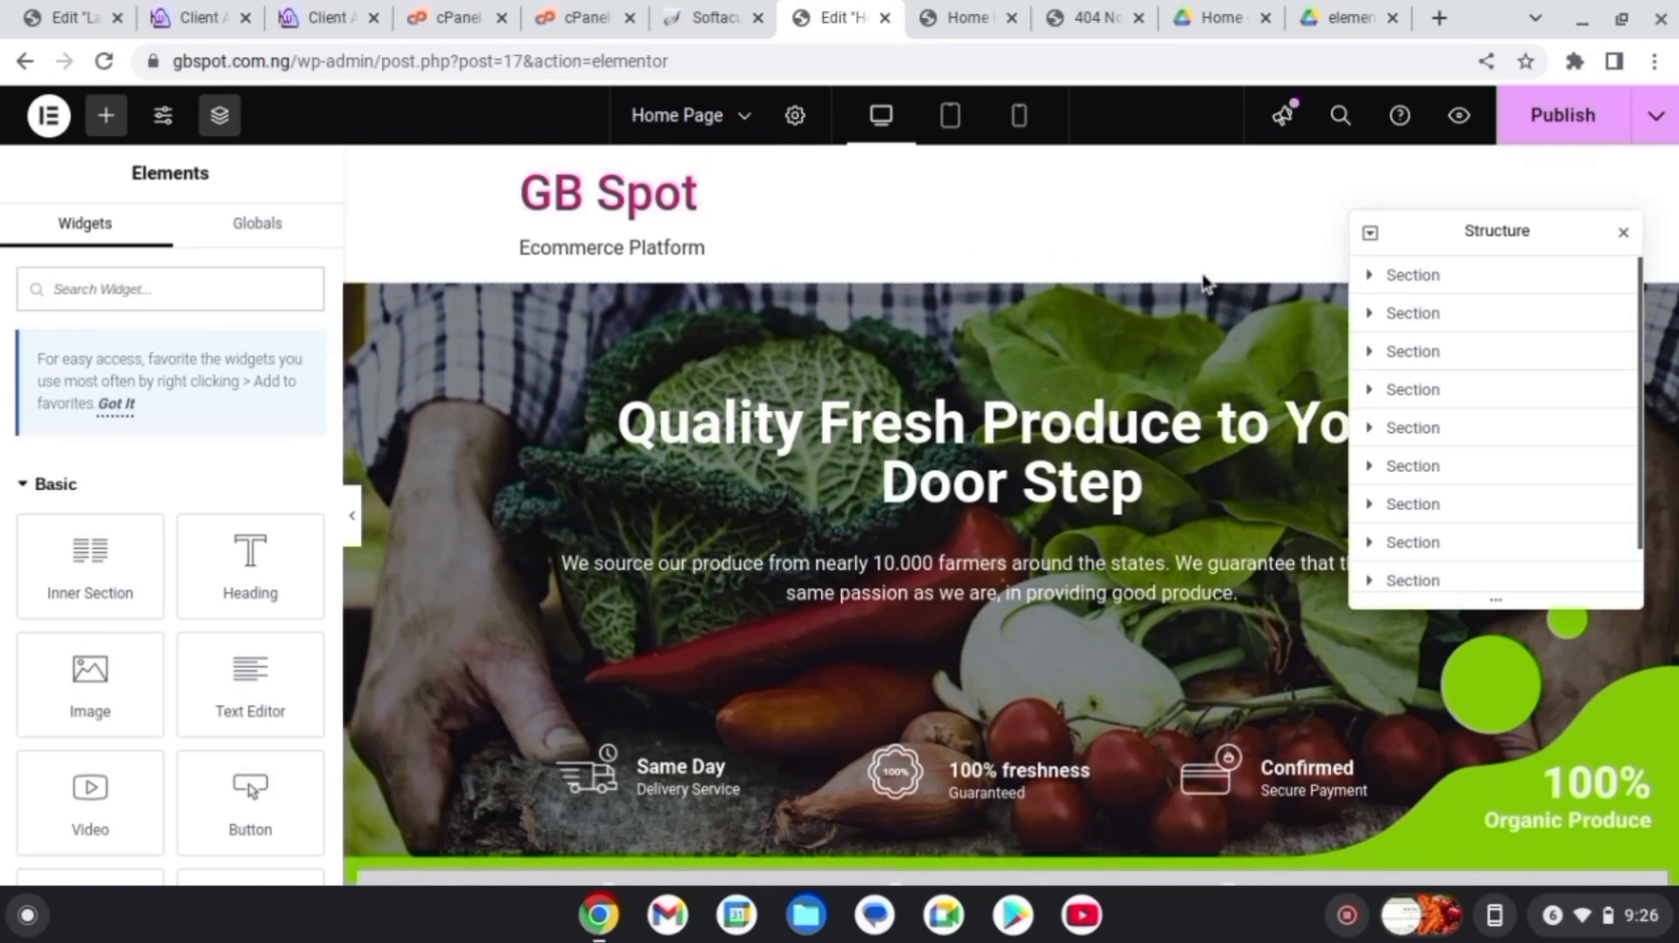
Change the hero section's Height to Min Height and set its minimum height to 600 px instead of 400
mouse_move(1065, 355)
mouse_move(1058, 293)
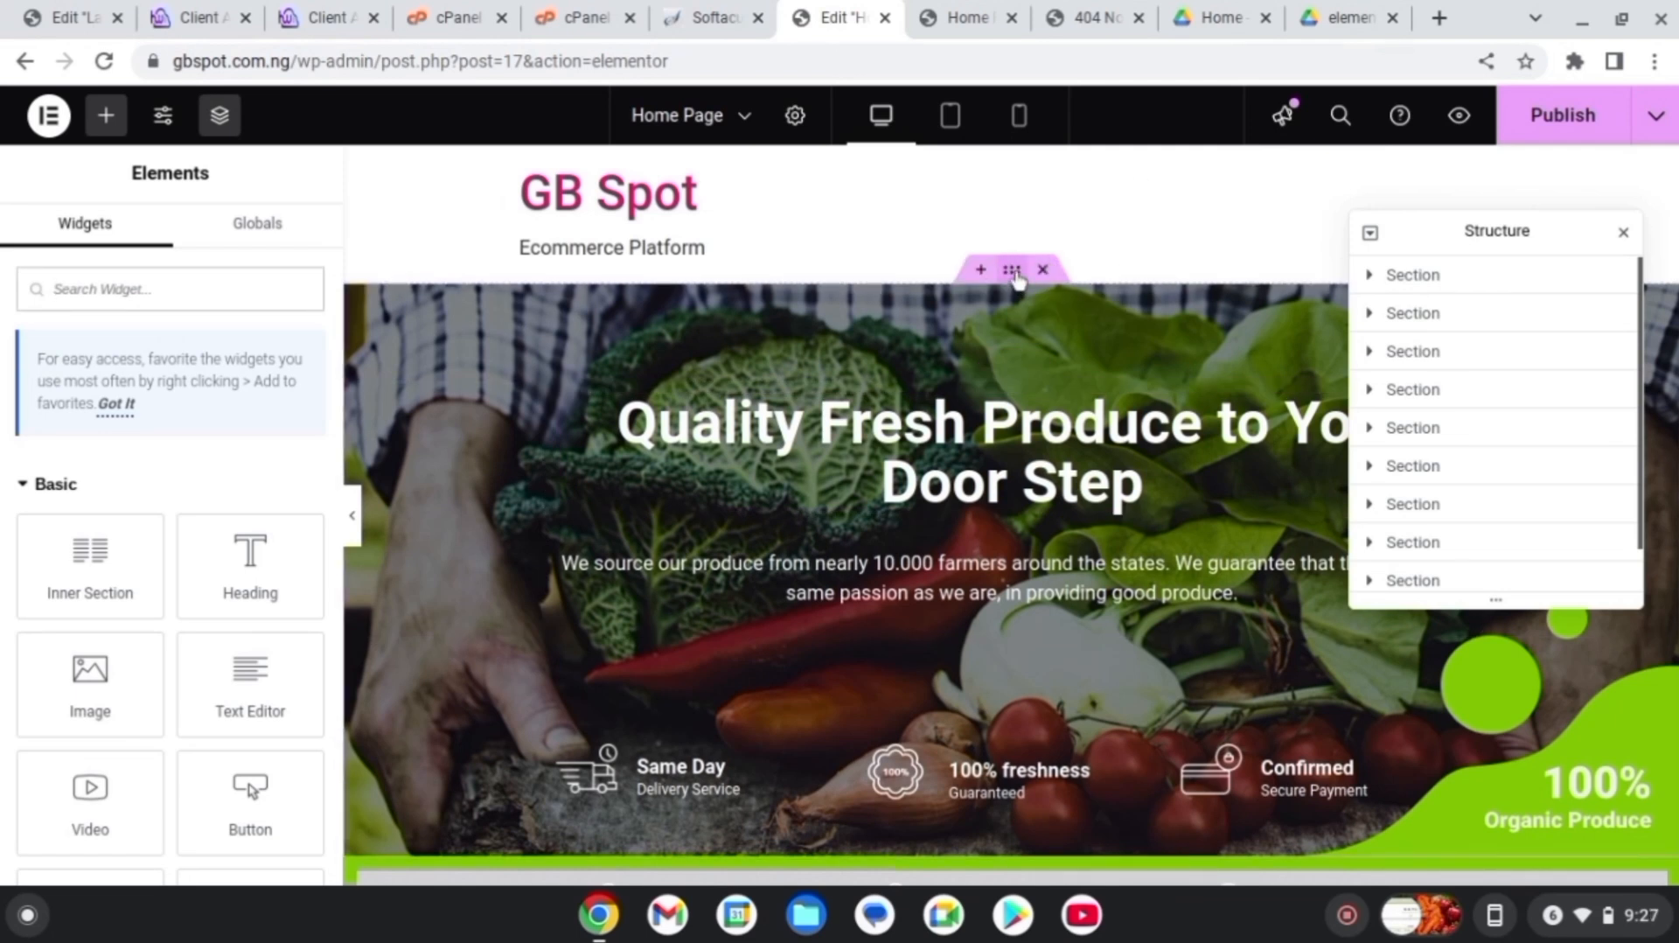
left_click(1014, 272)
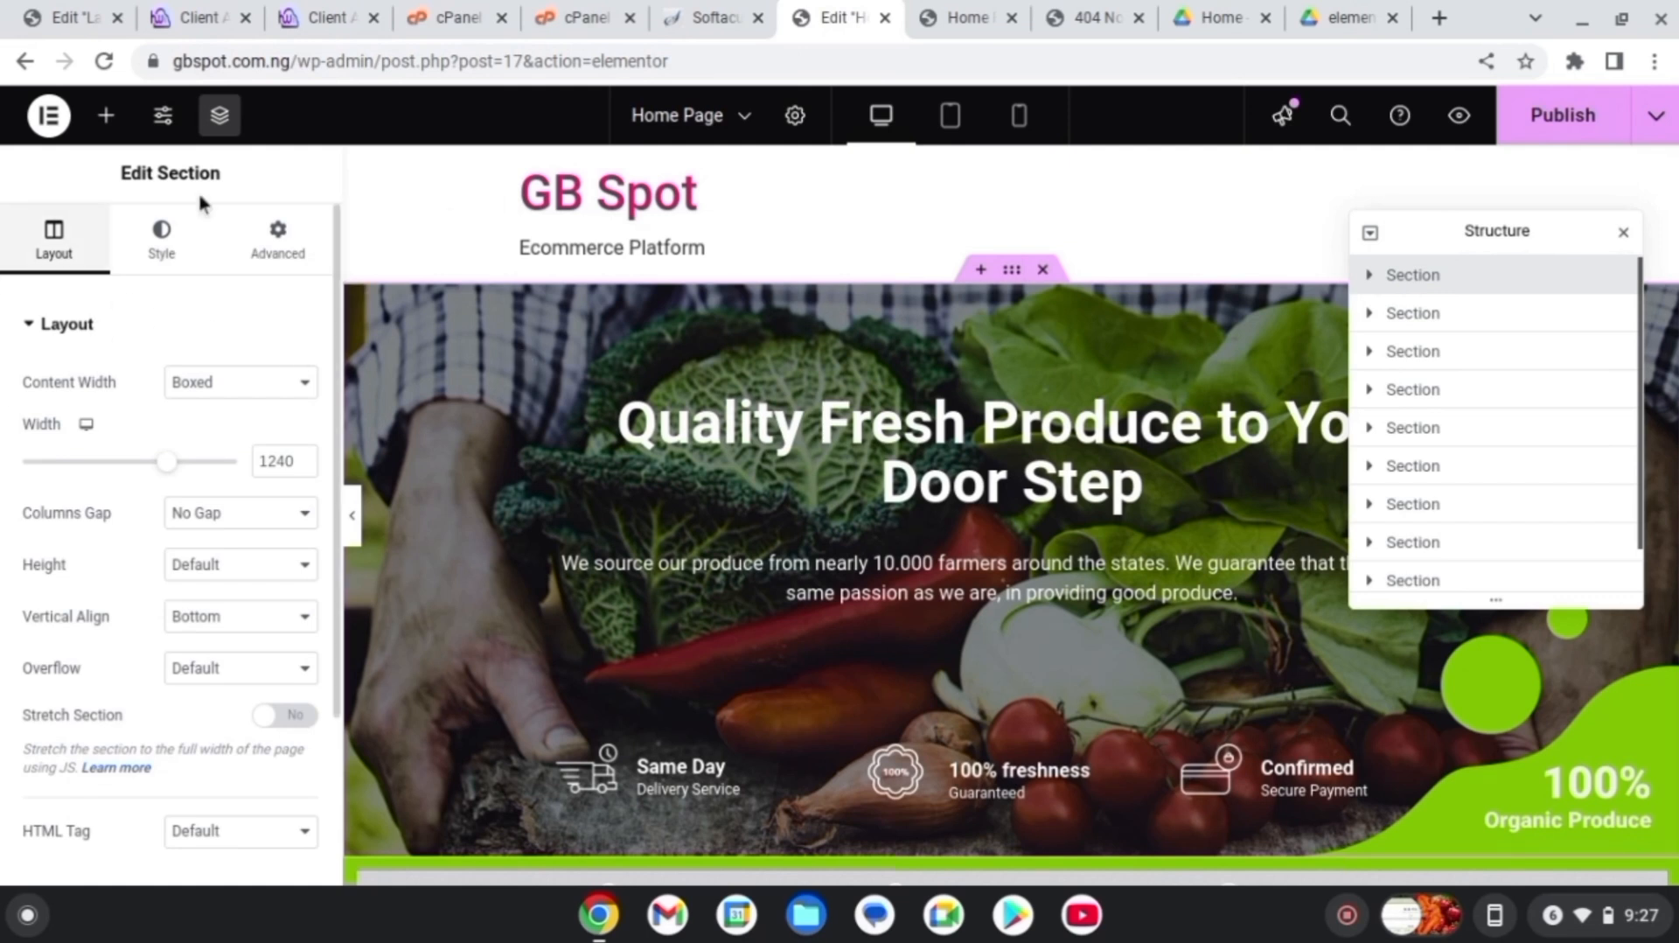
left_click(374, 408)
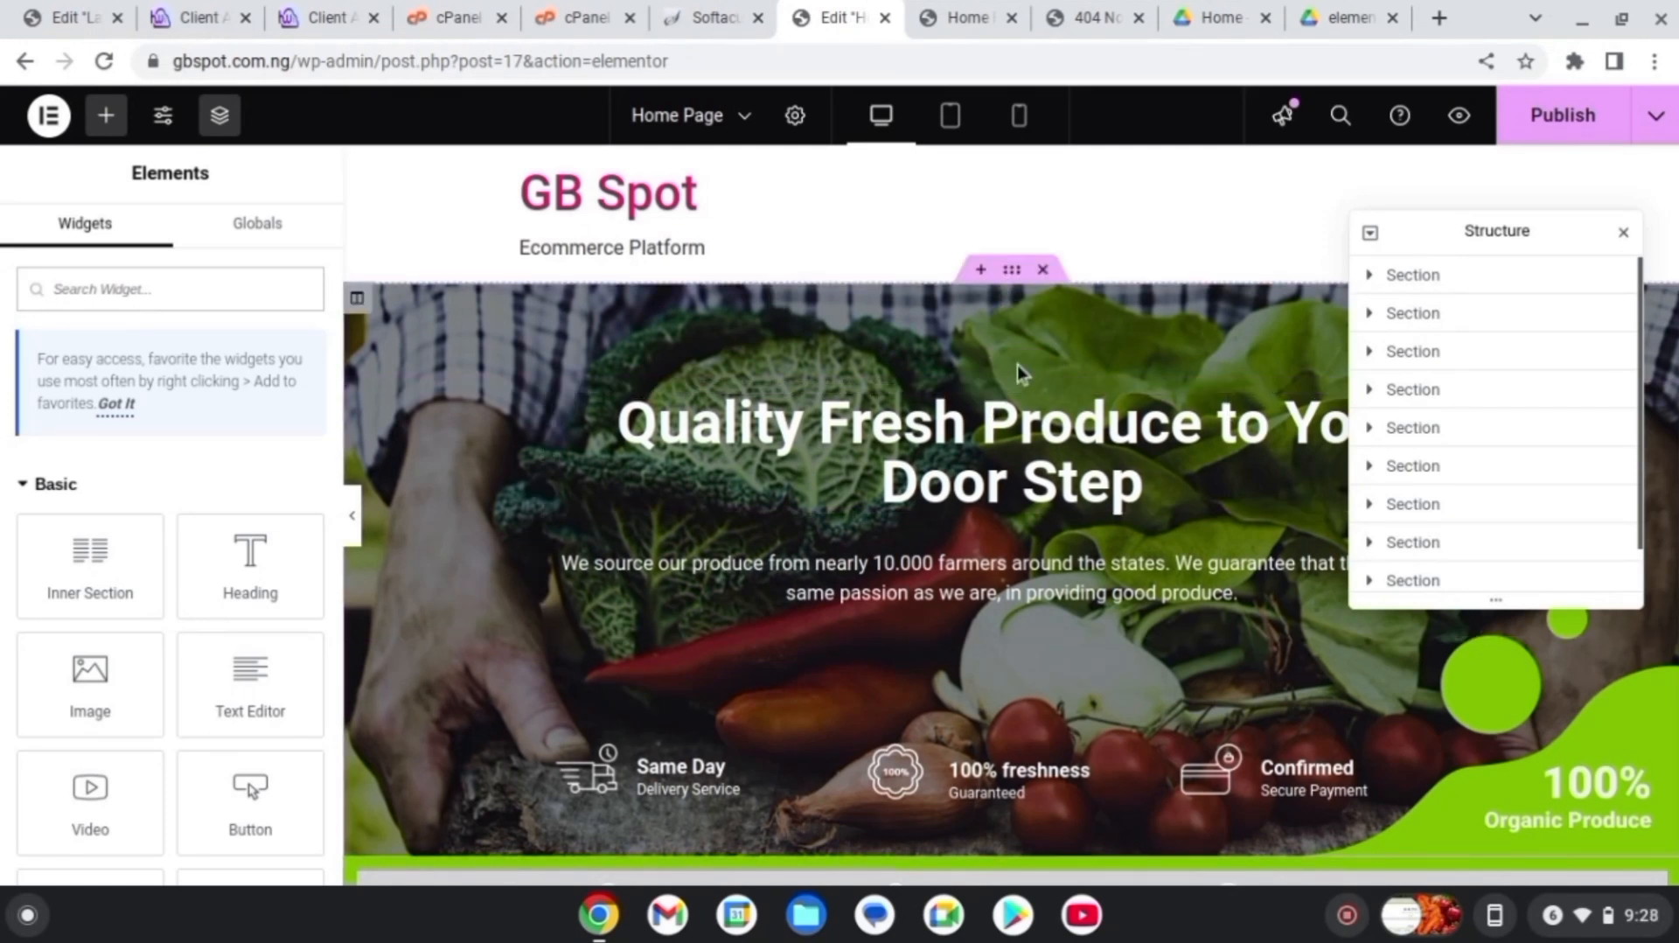
left_click(1013, 271)
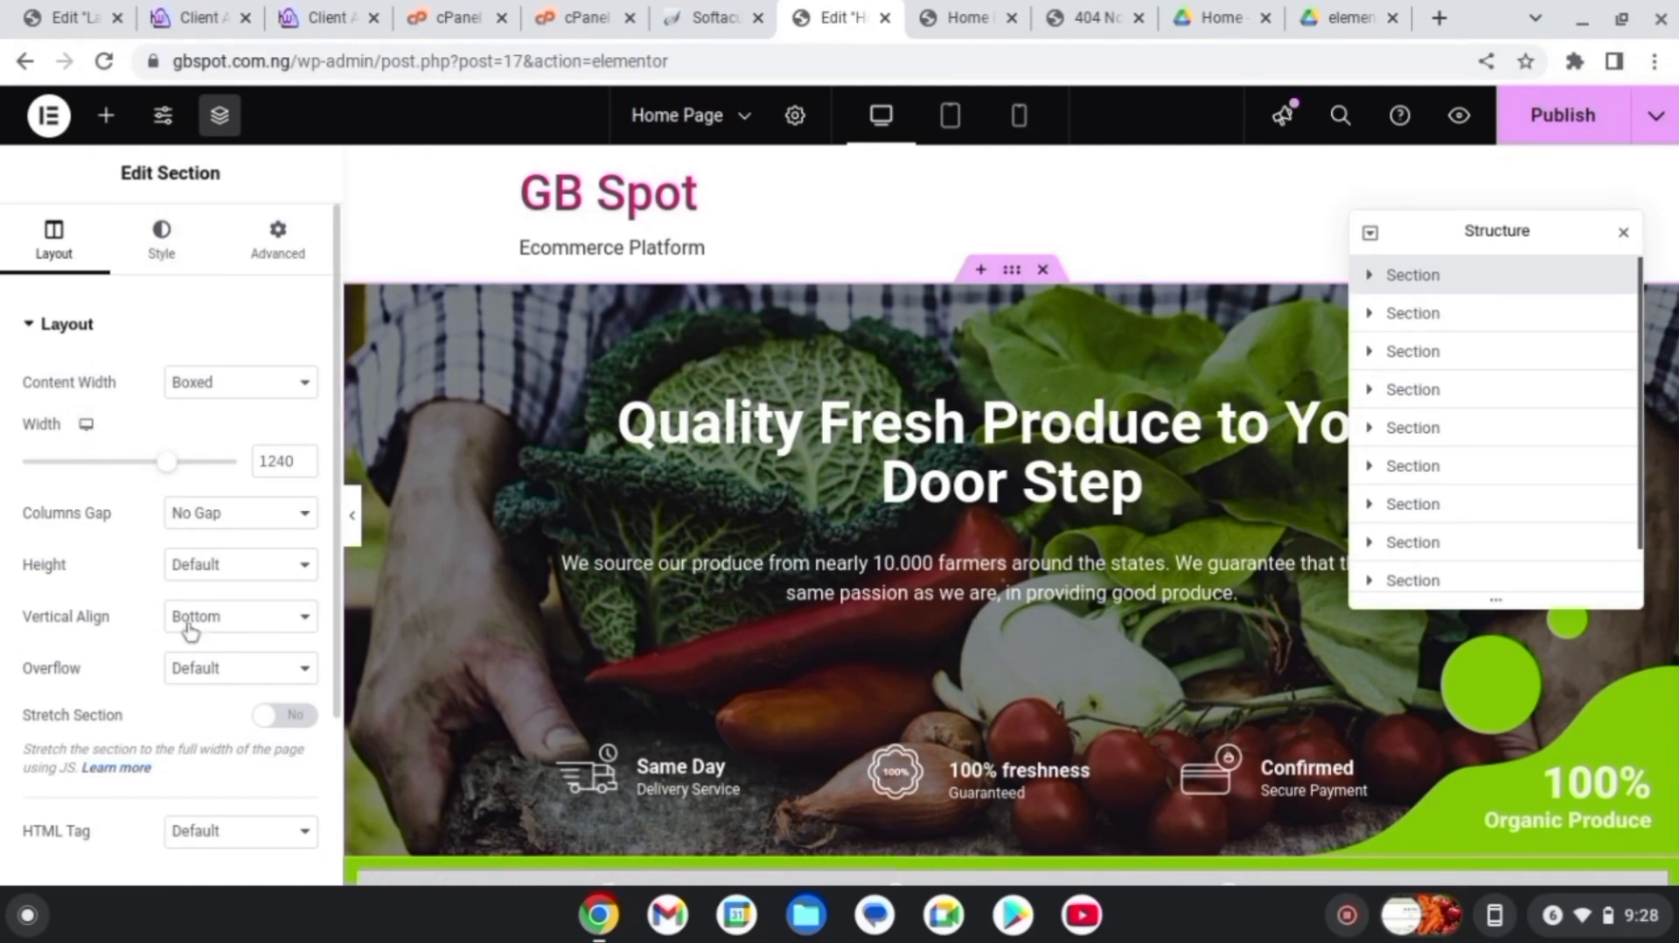
left_click(268, 570)
left_click(268, 577)
left_click(268, 577)
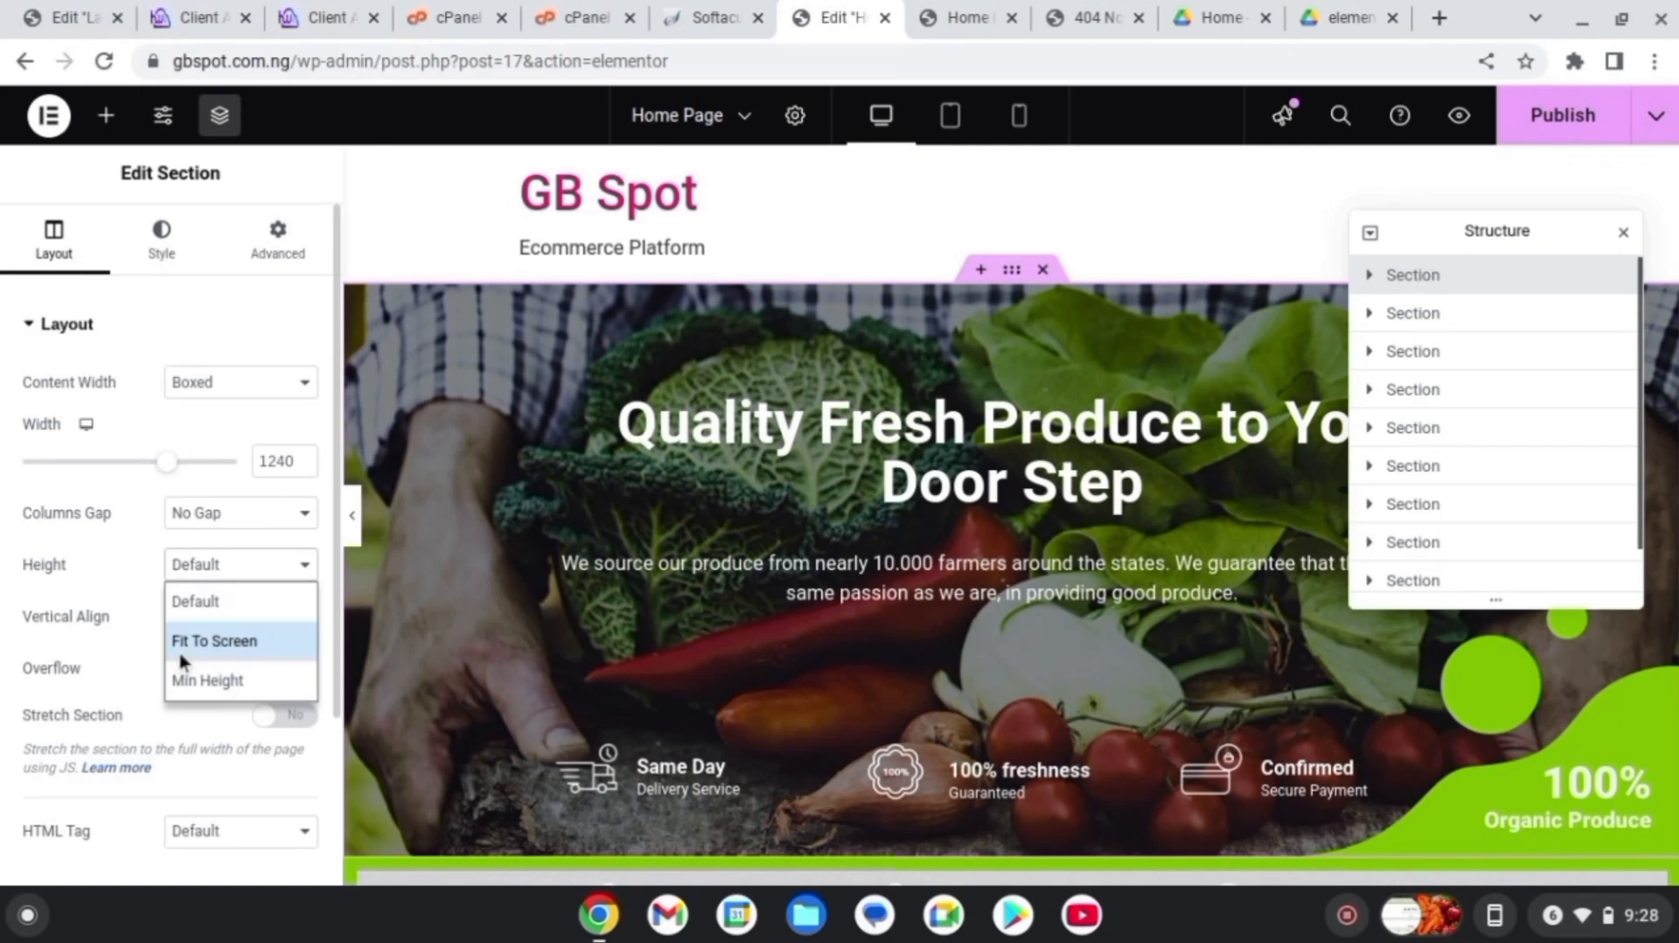
left_click(138, 588)
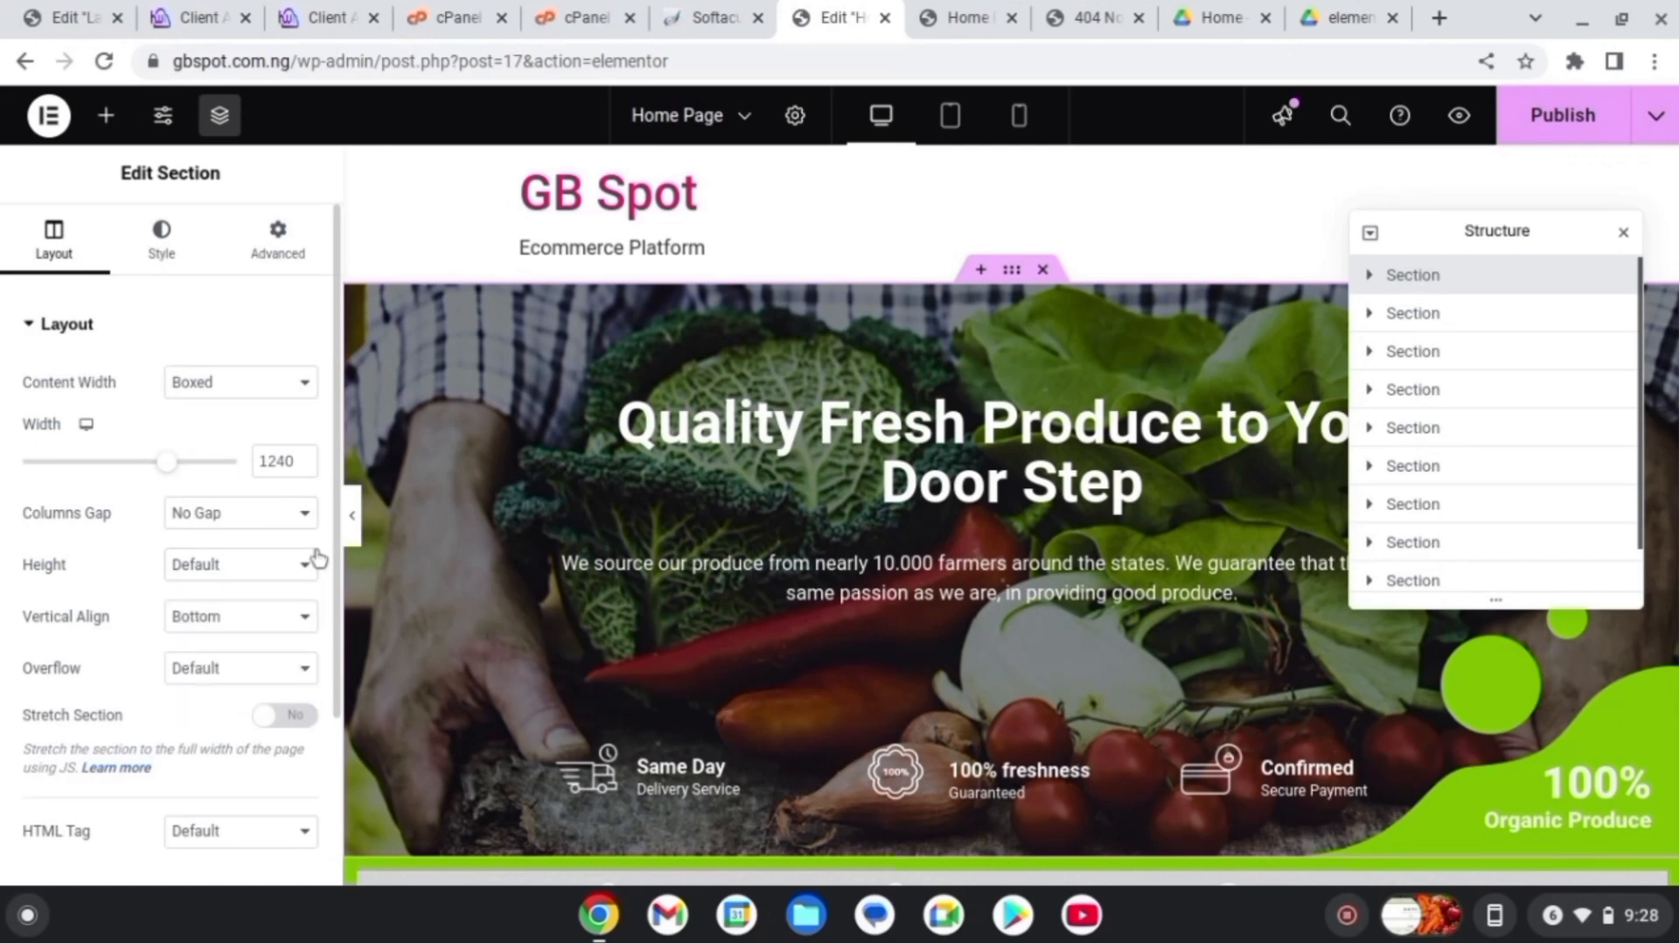
left_click(271, 565)
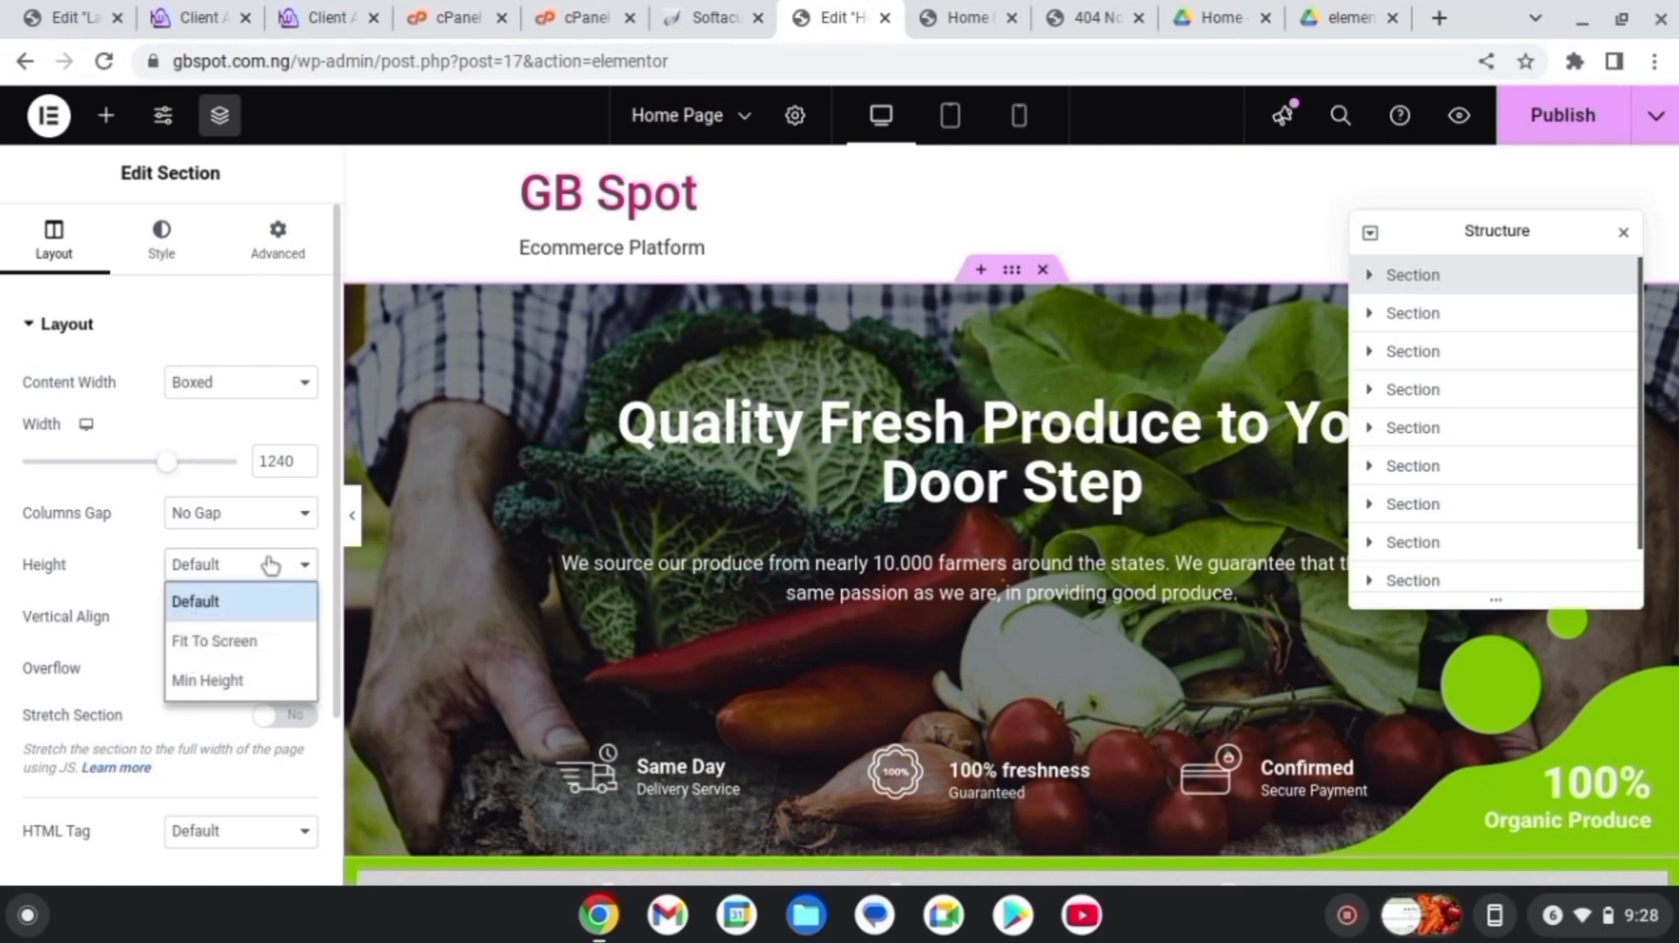
left_click(238, 680)
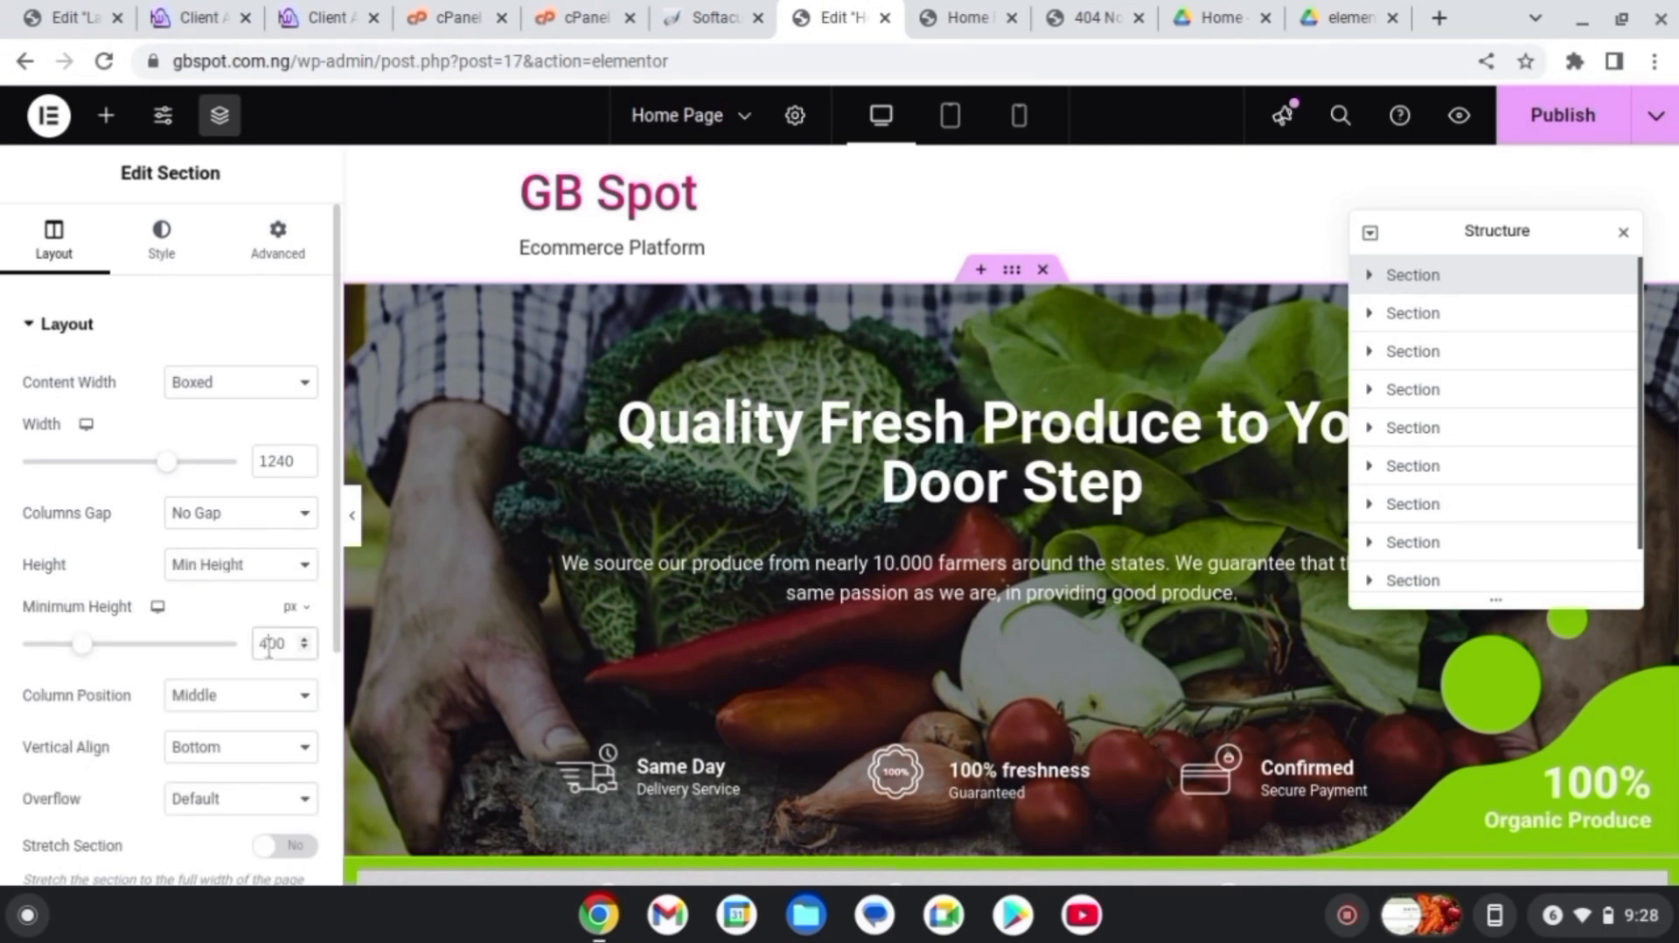
key("BackSpace")
type("6")
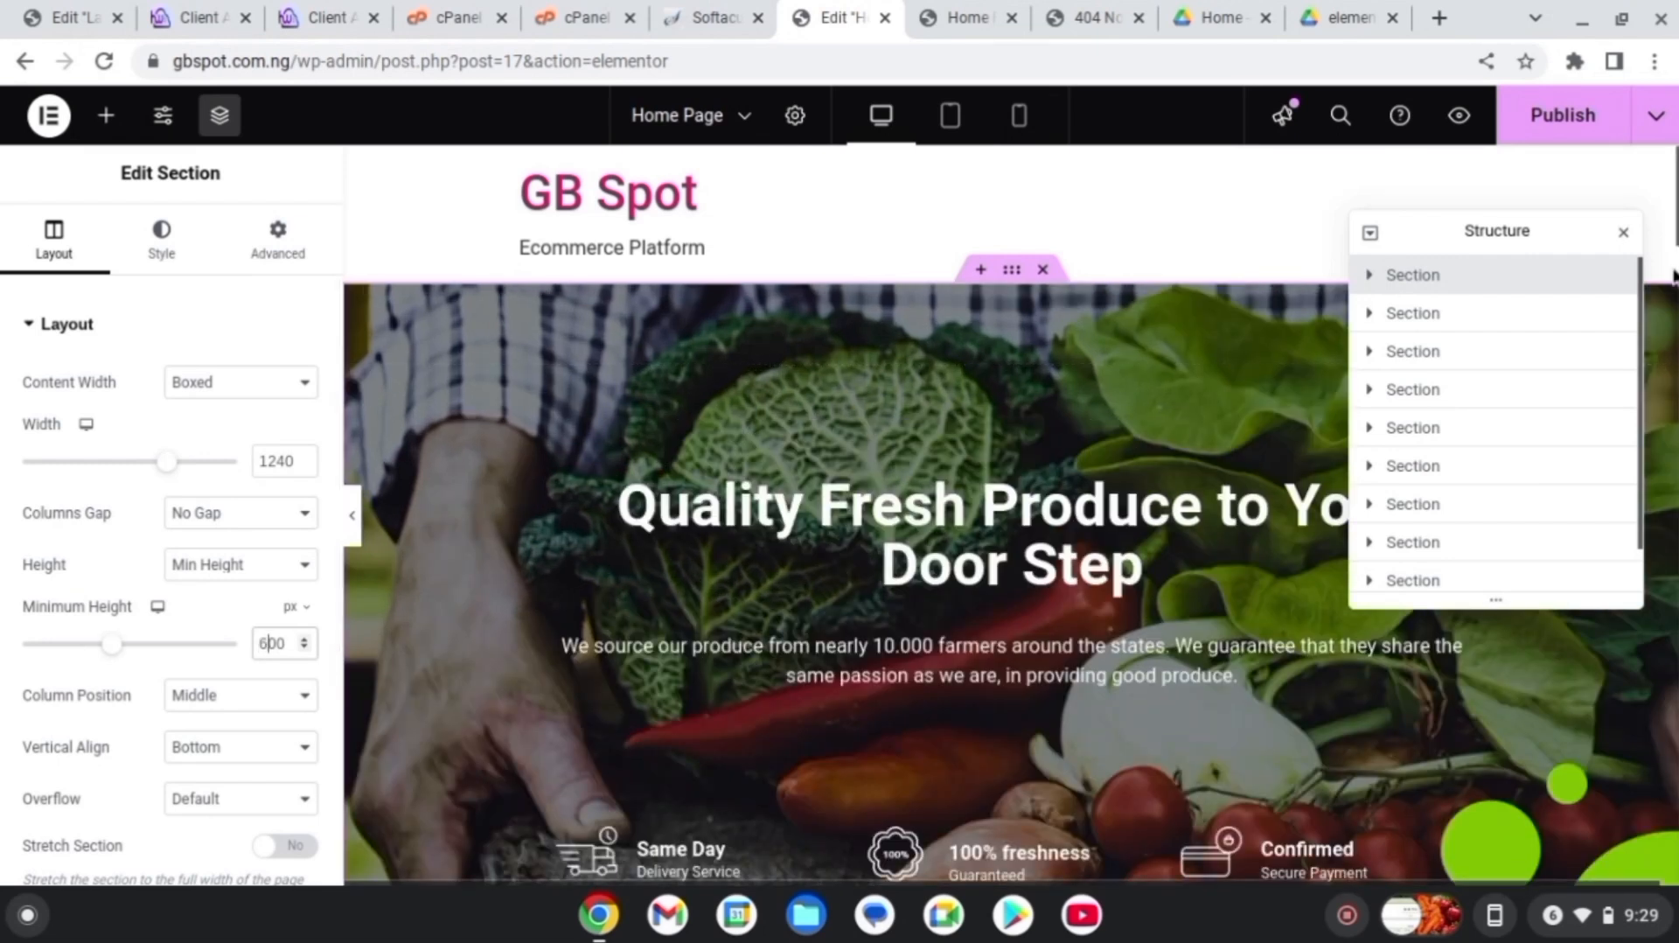
scroll(1010, 516, "down", 5)
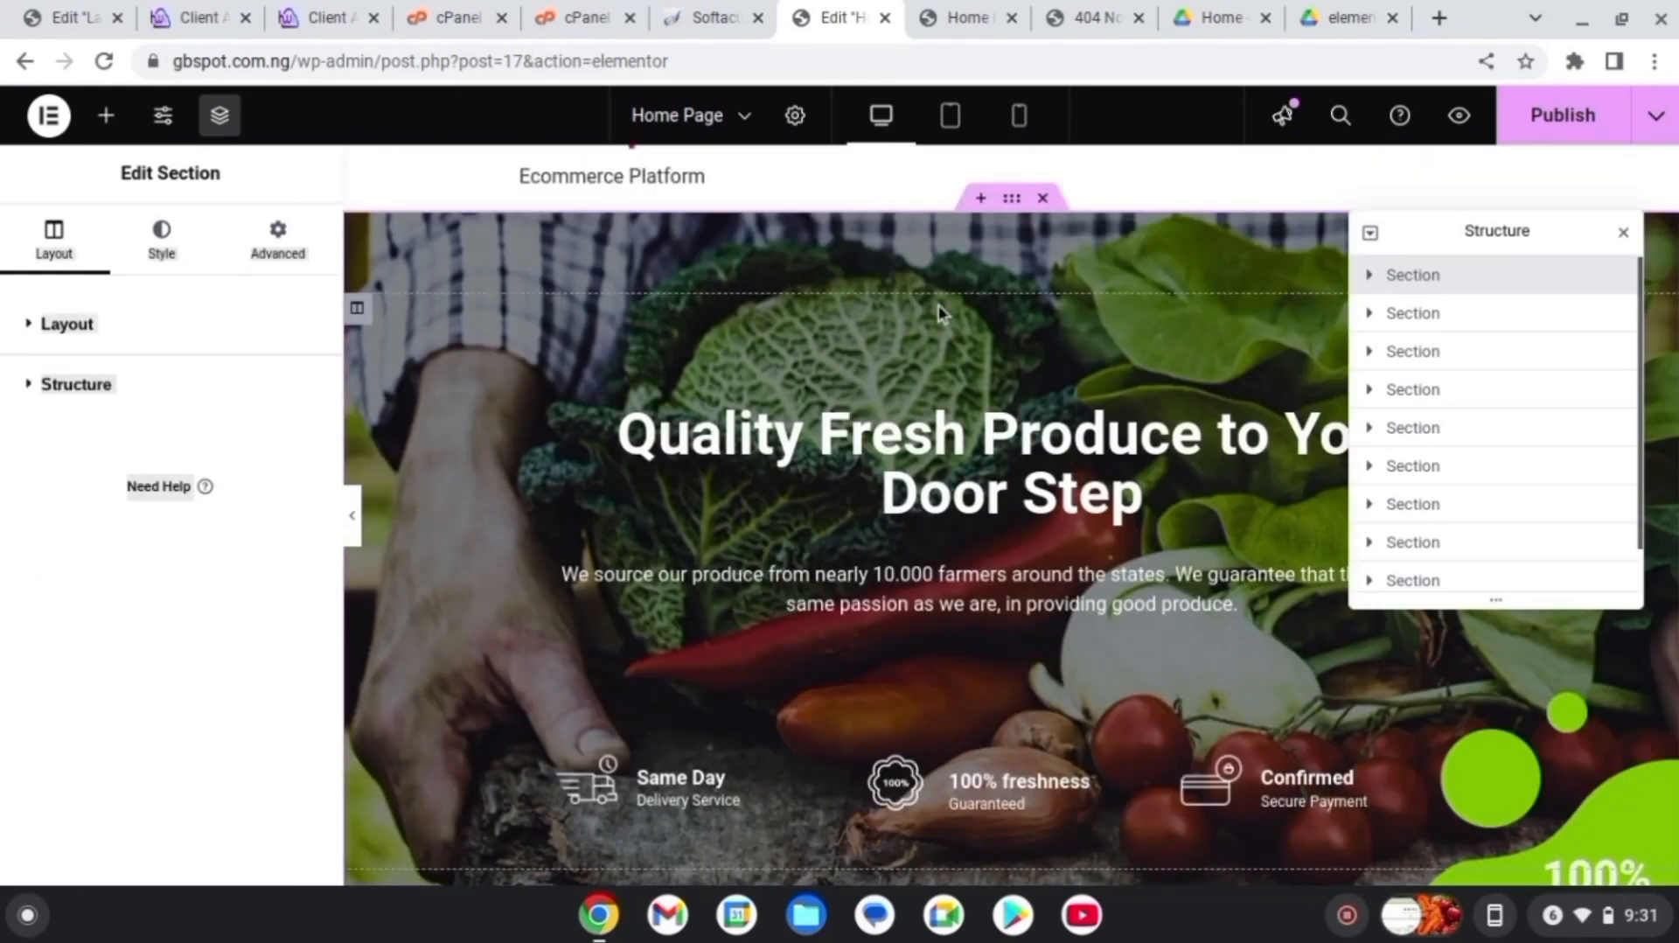
From the section's Style > Background image, open Insert Media on its Upload files tab
left_click(143, 257)
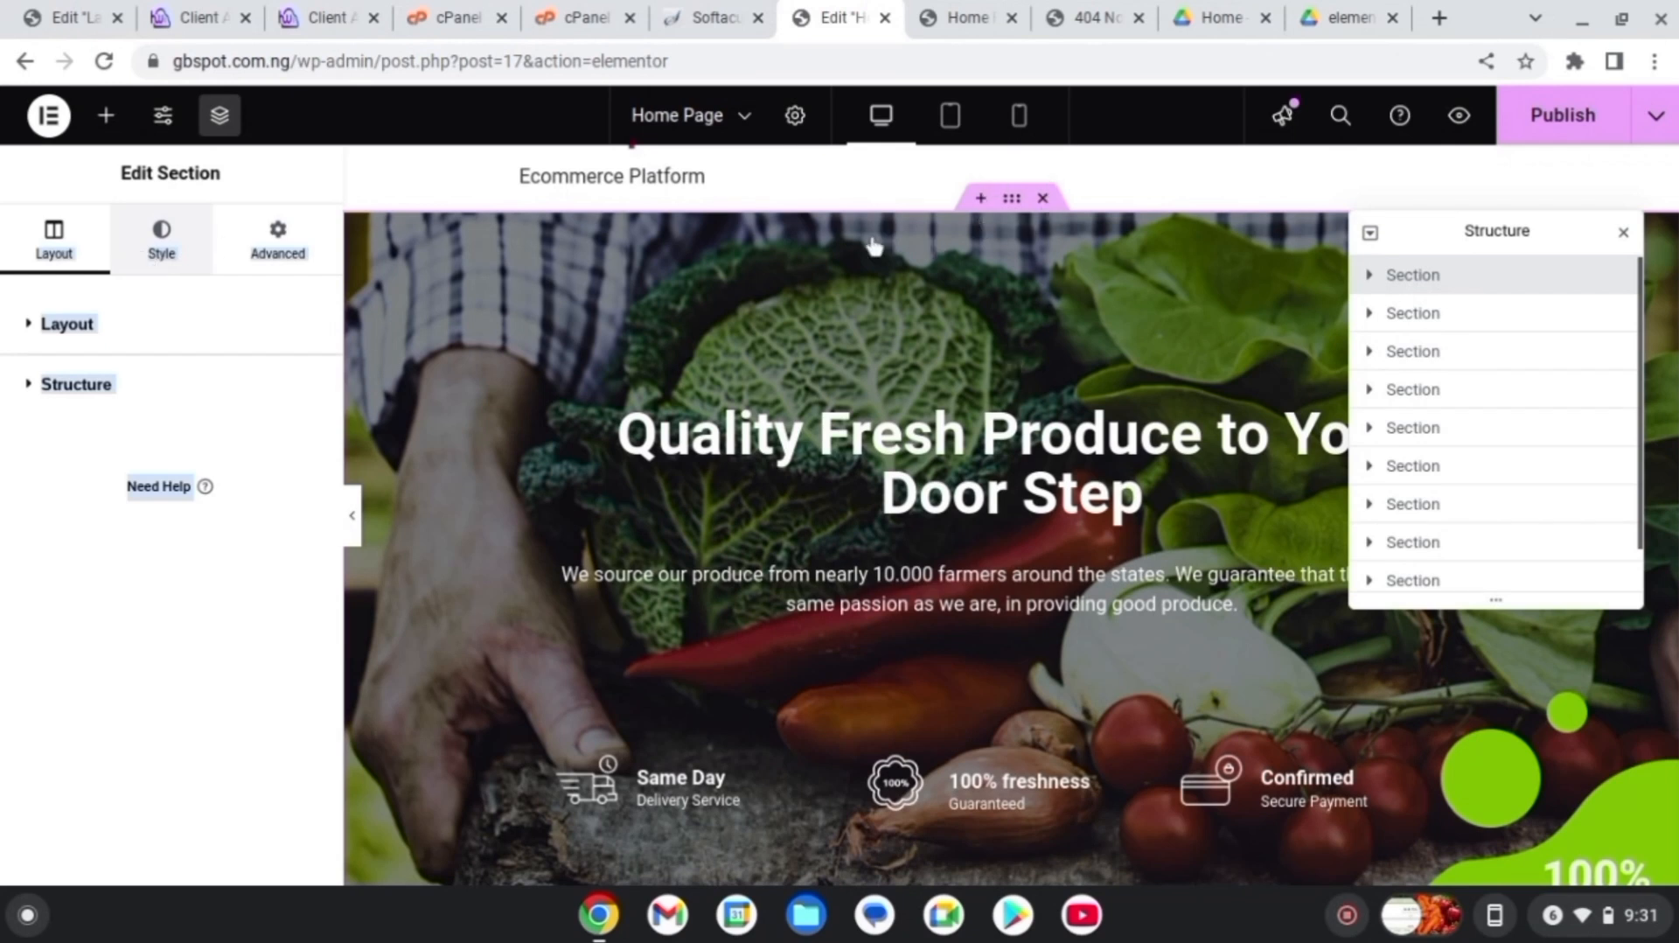
left_click(161, 254)
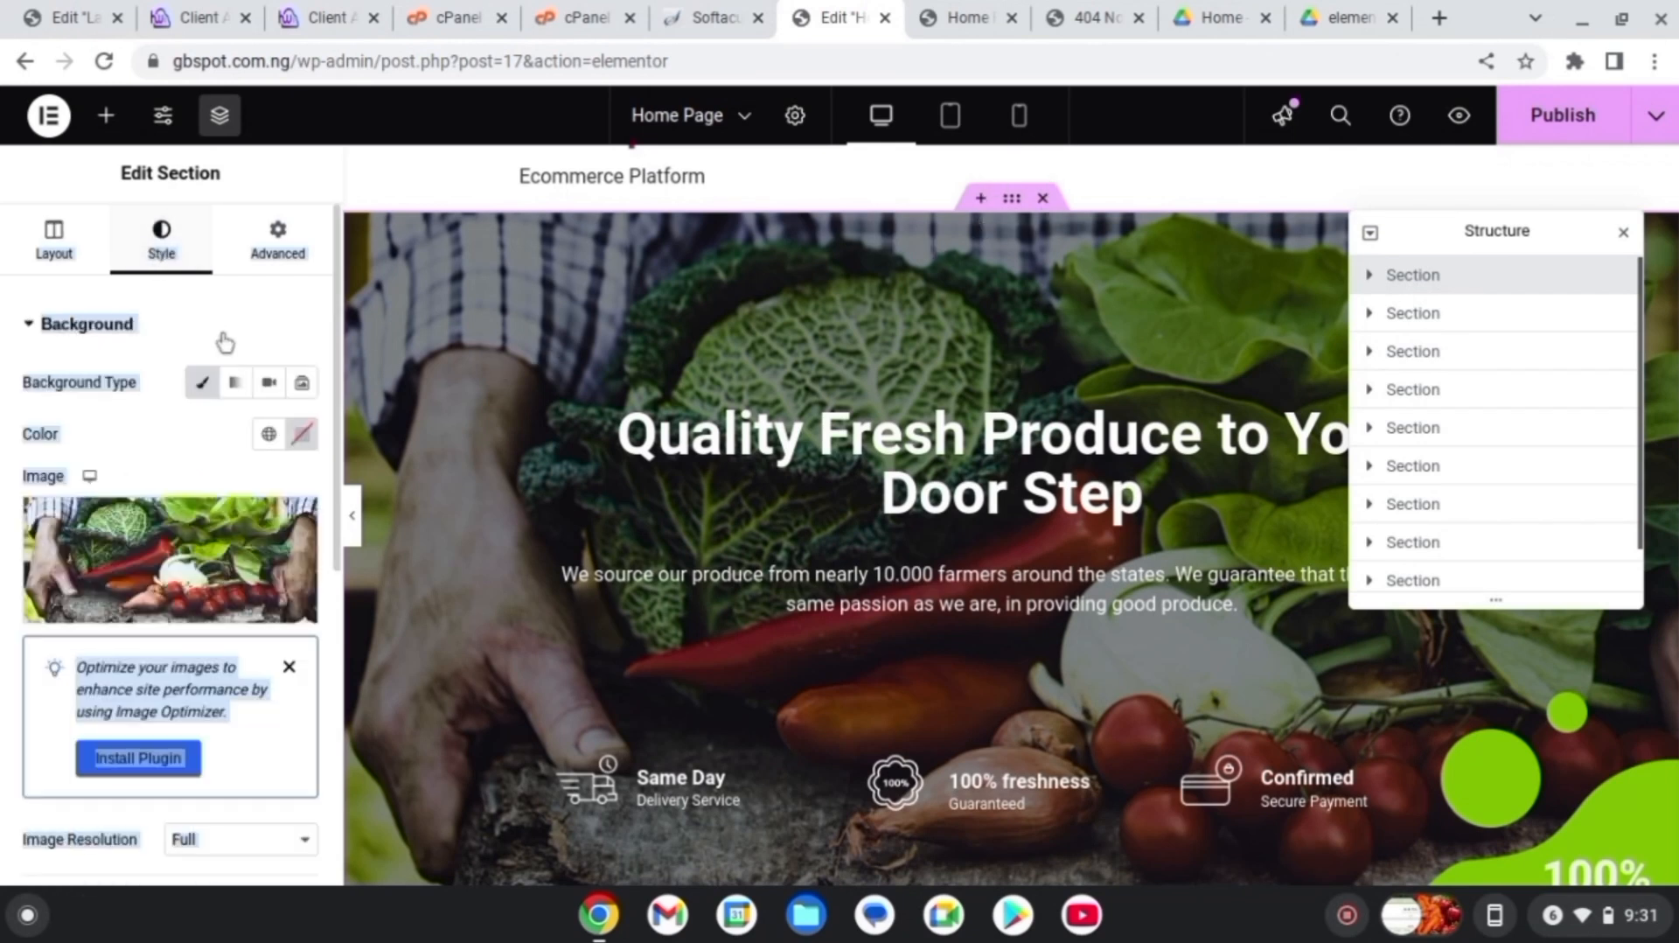
mouse_move(214, 584)
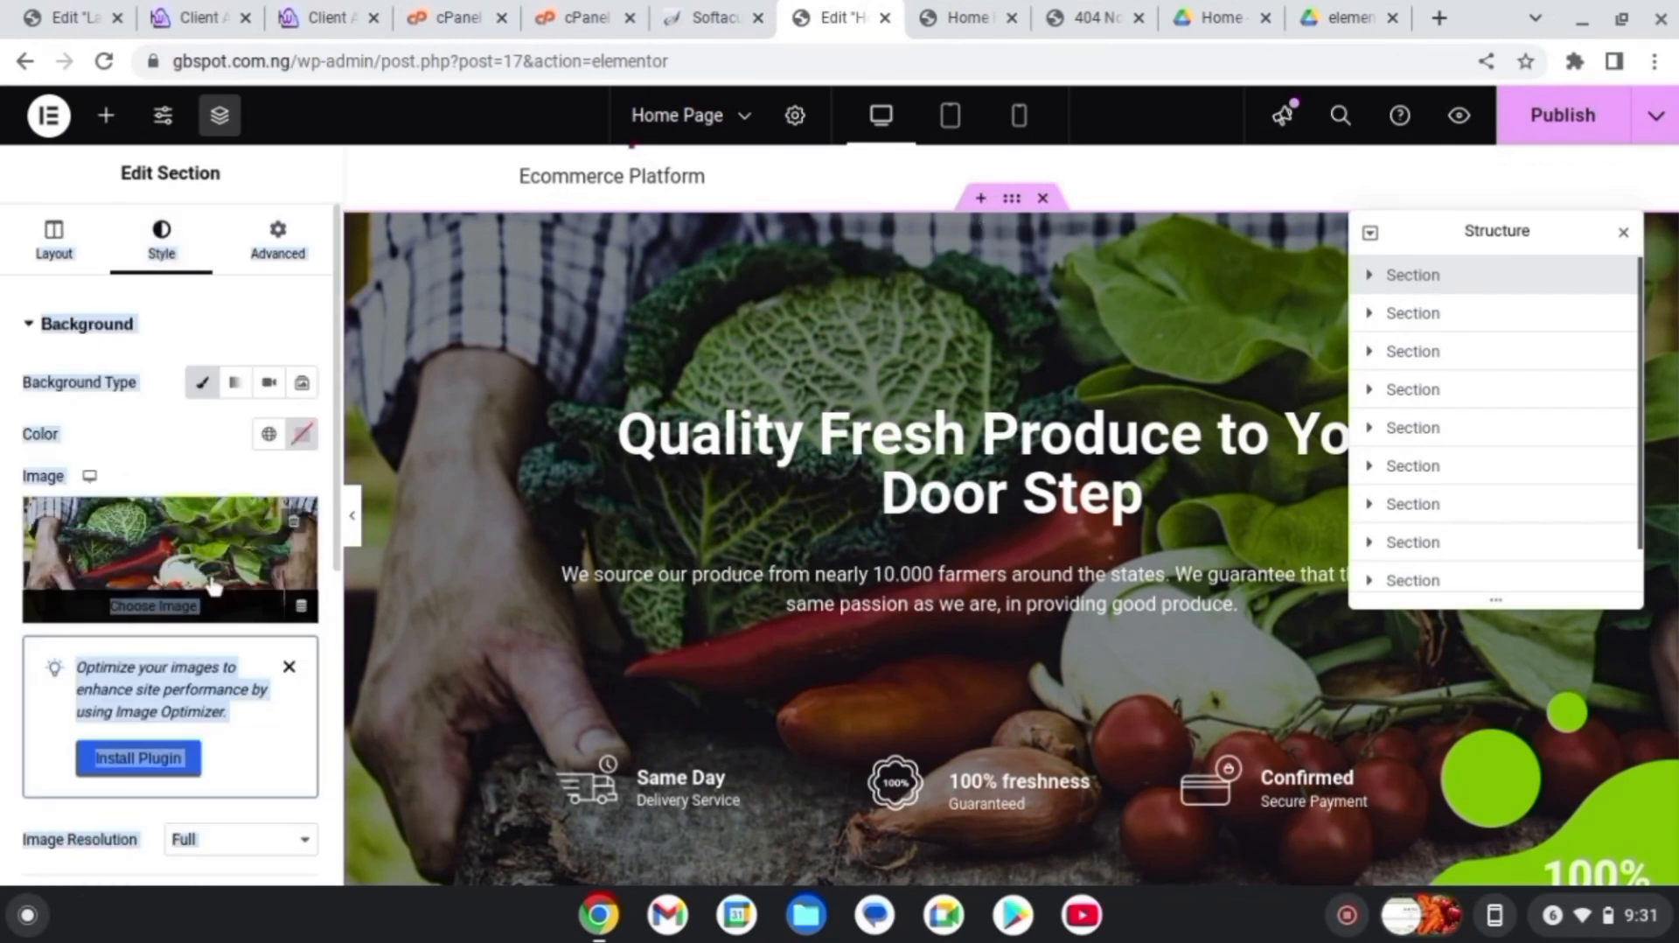
left_click(154, 463)
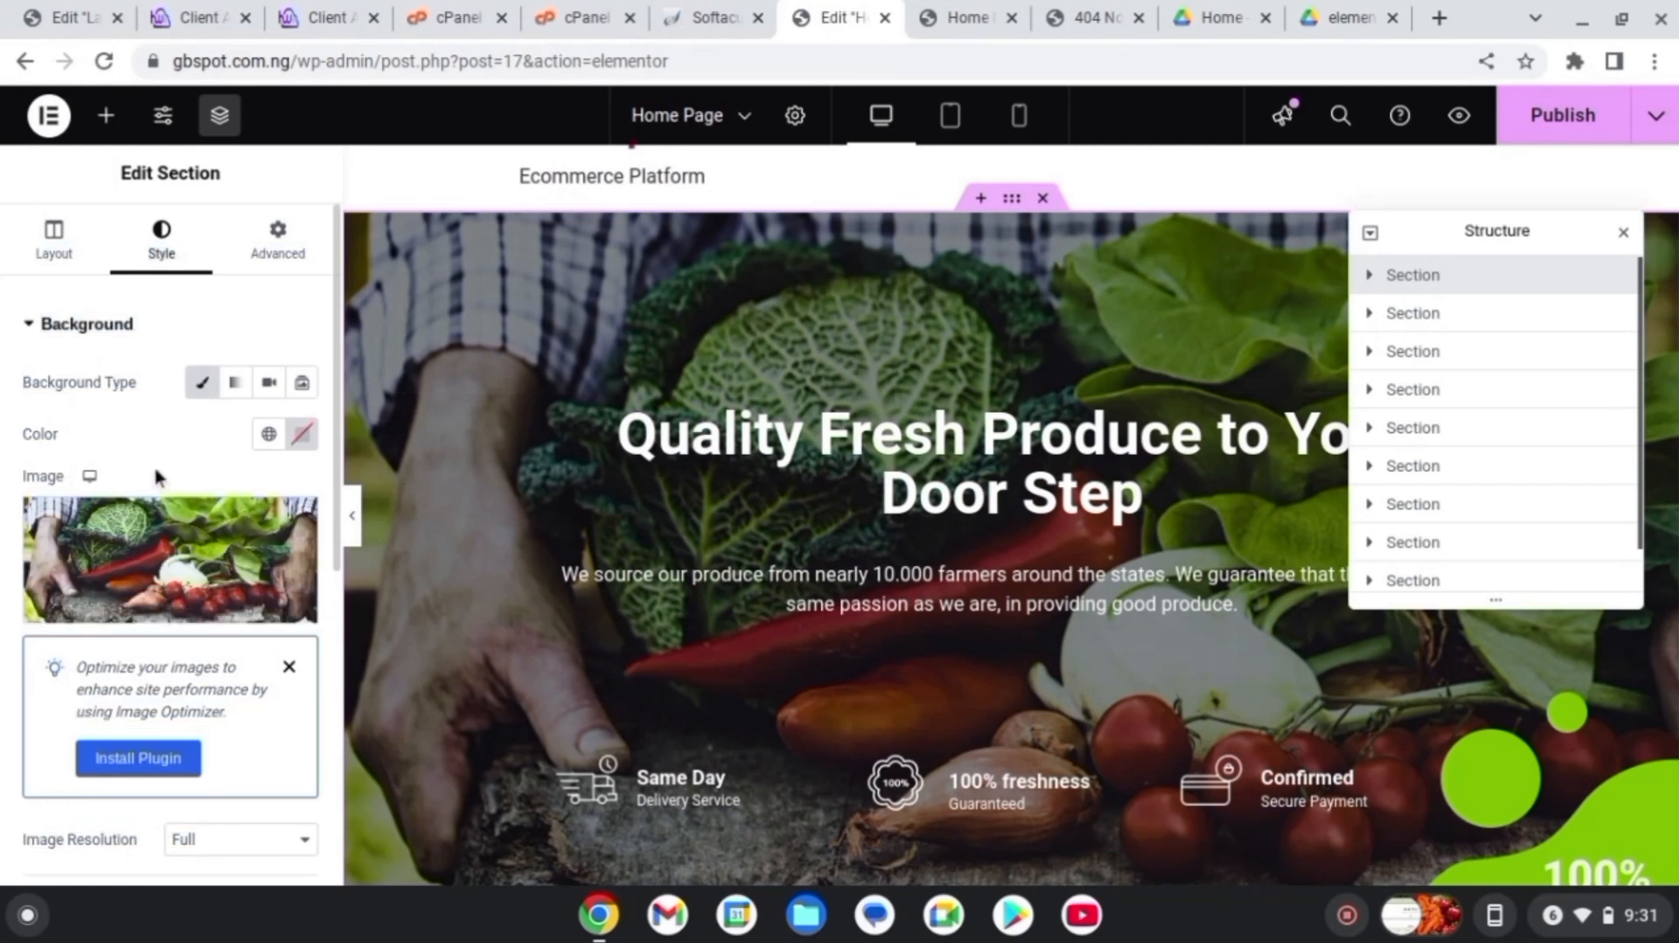
left_click(146, 612)
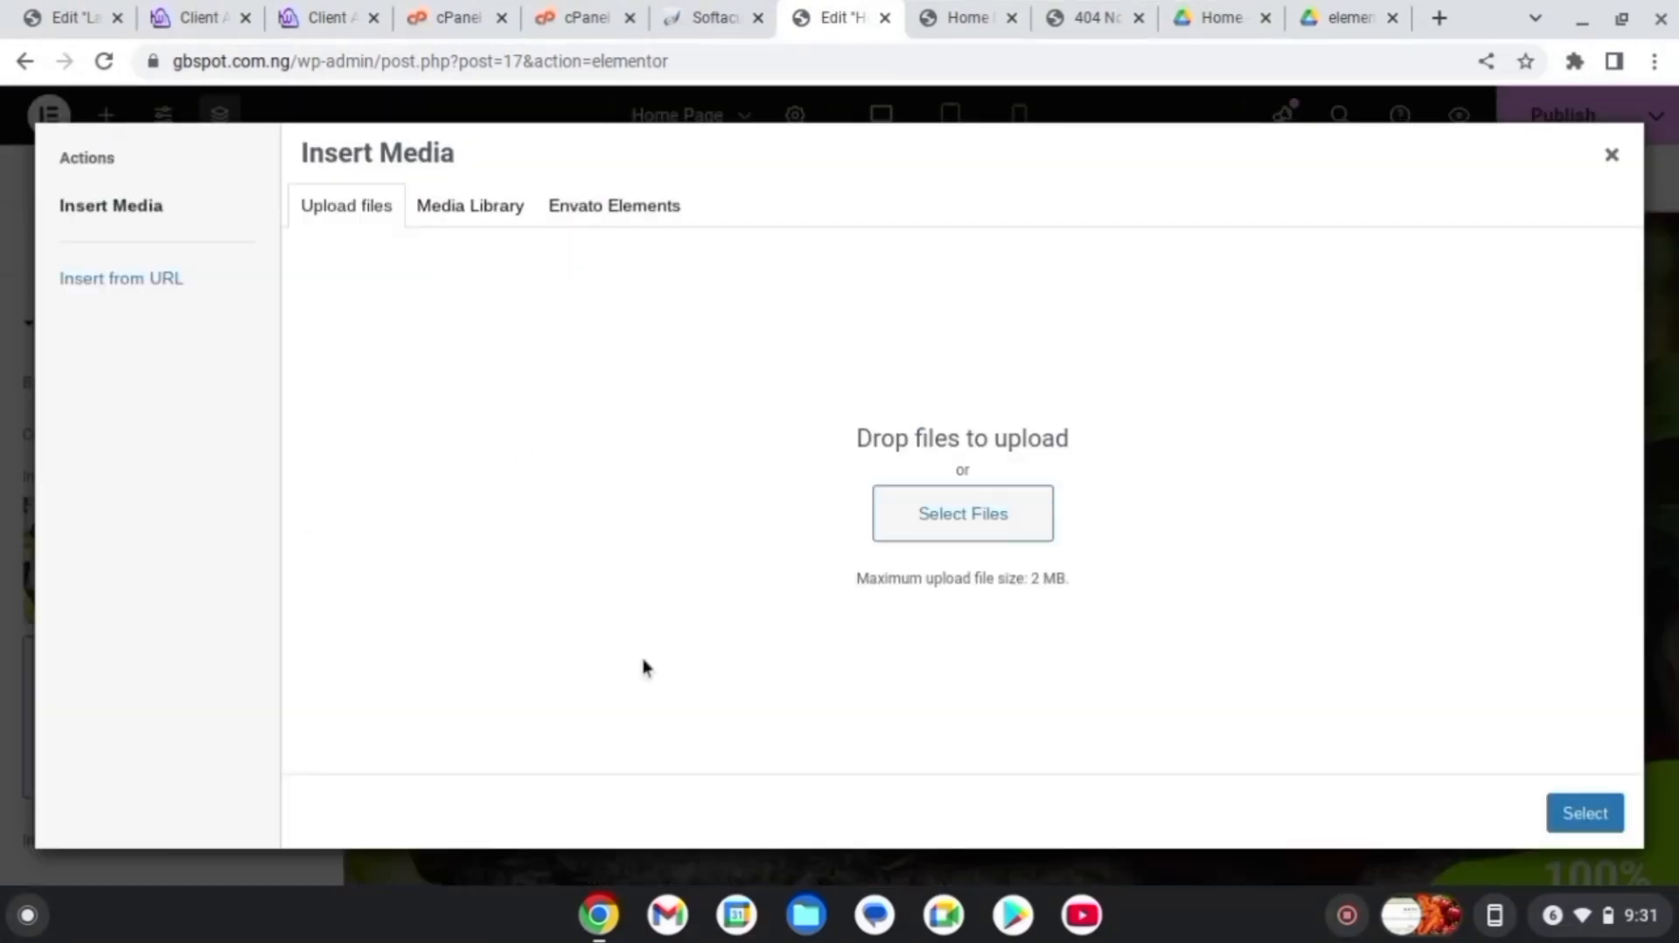
left_click(354, 222)
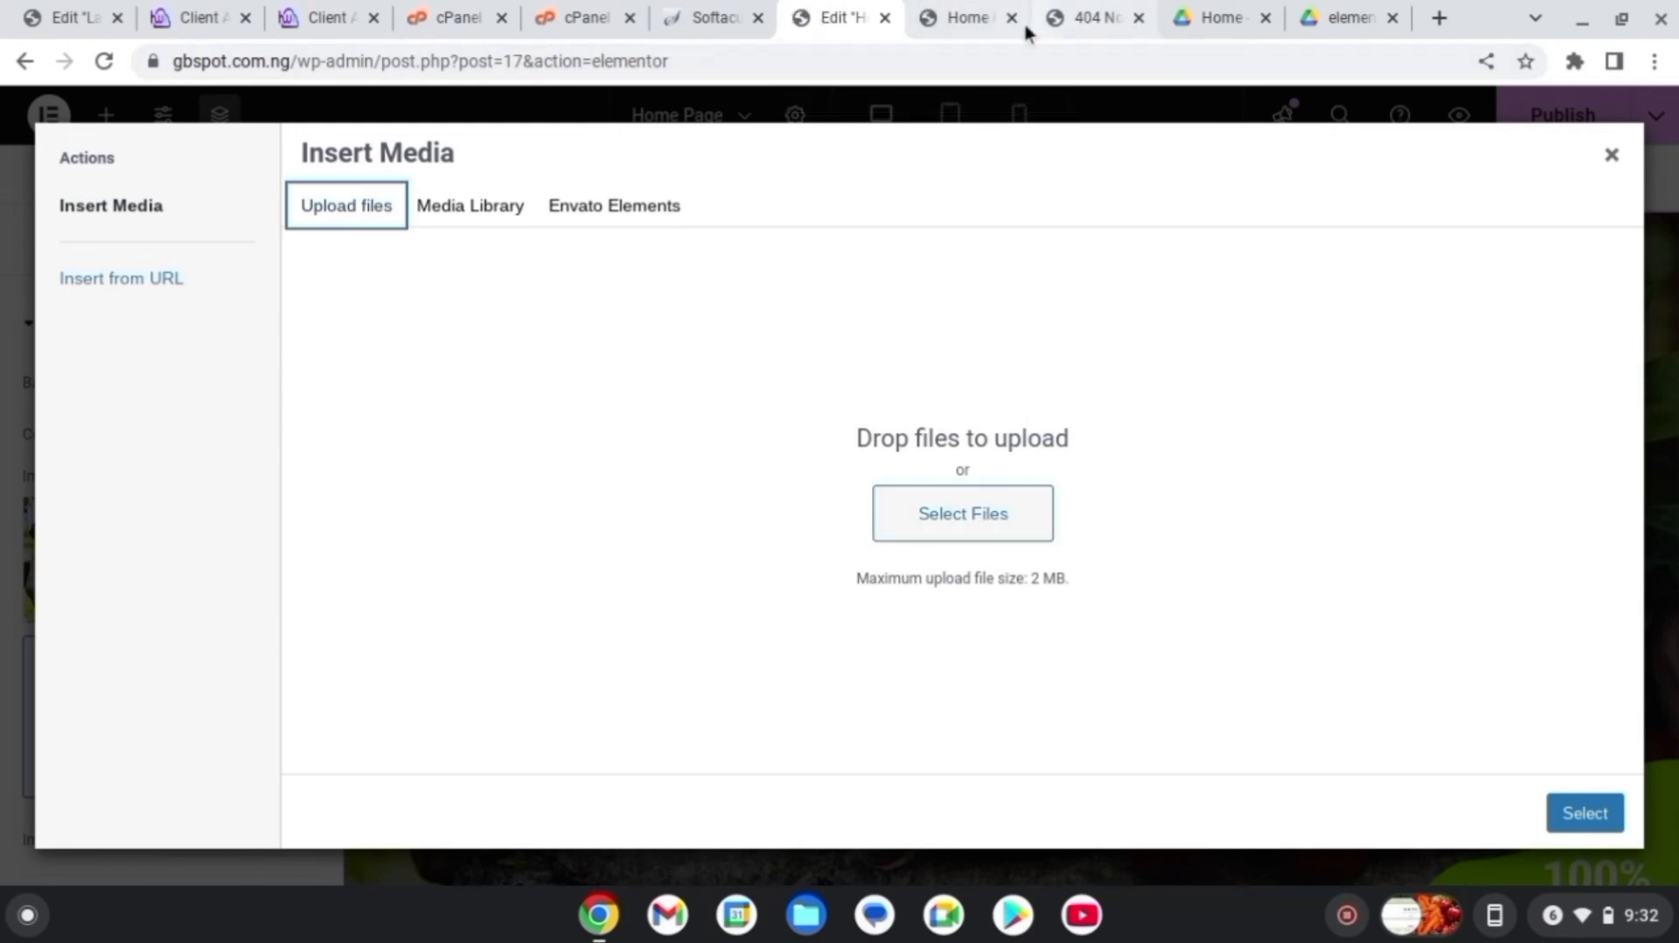
Go to pixabay.com in a new browser tab
left_click(1448, 33)
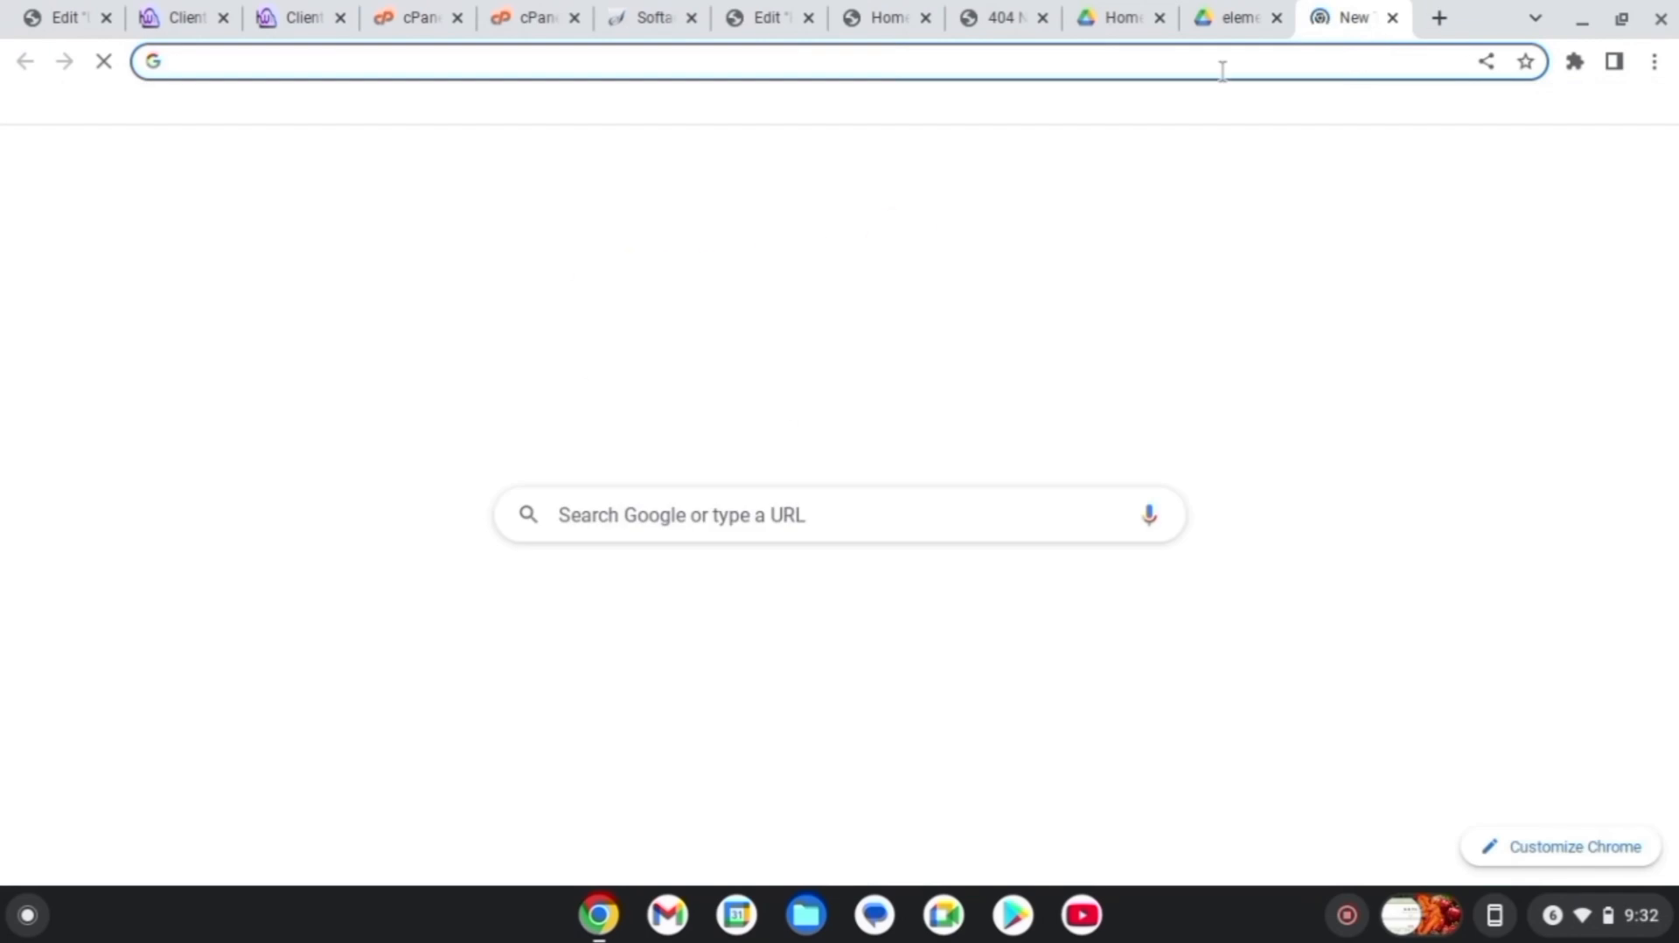
left_click(1220, 67)
type("pixa")
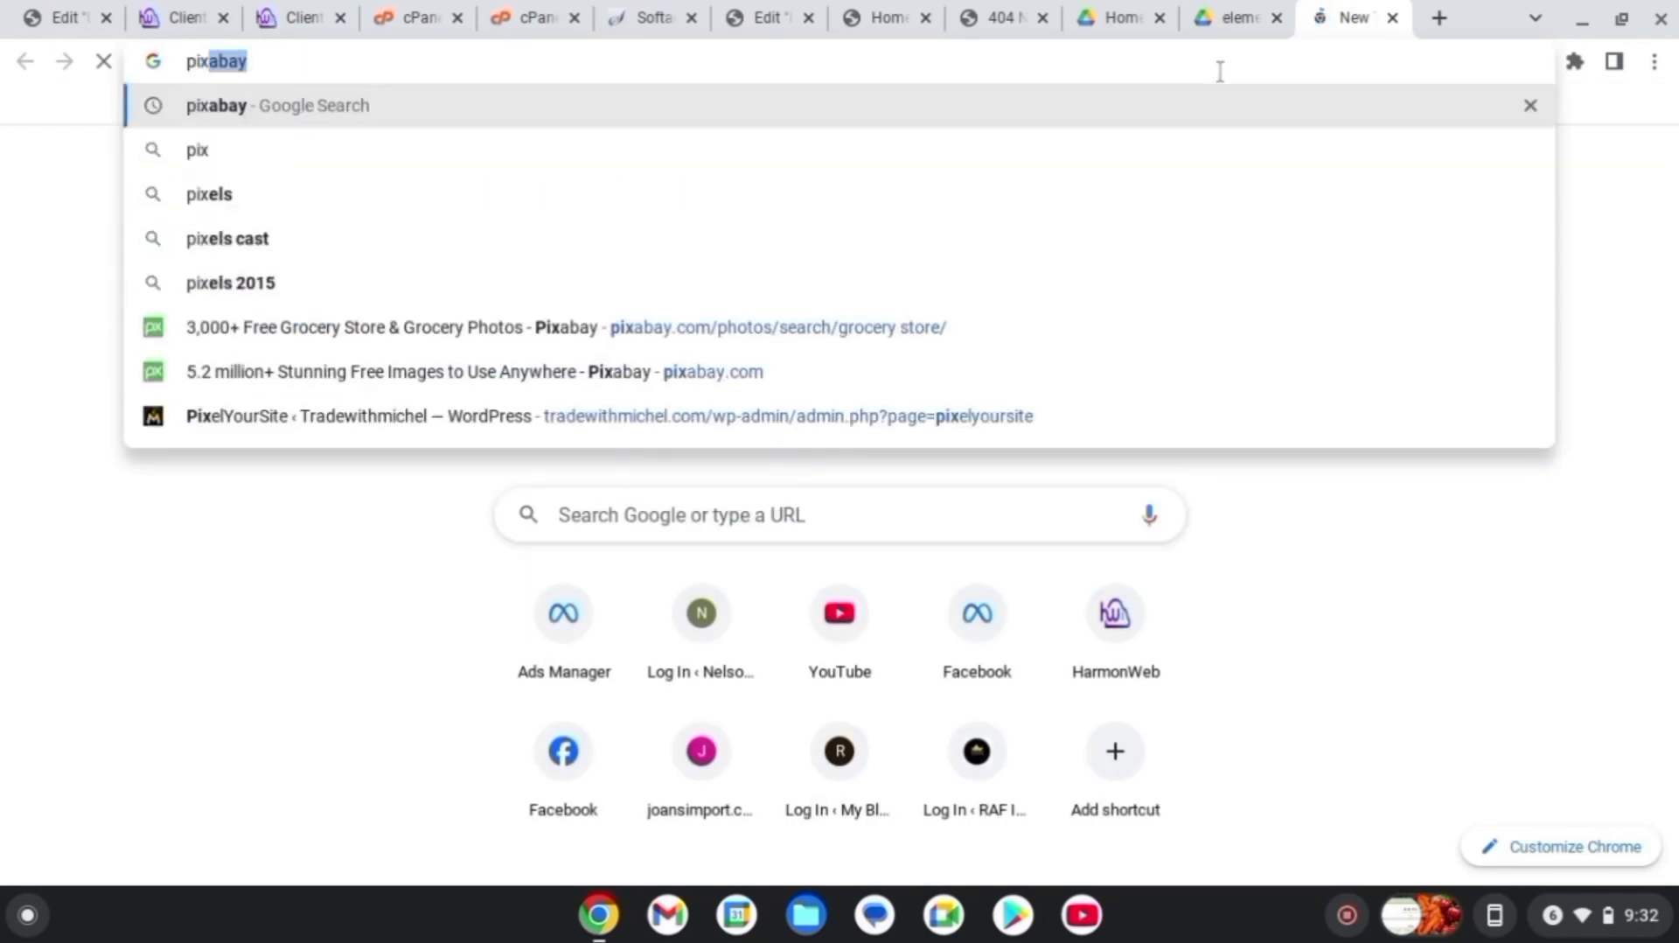
type("bay")
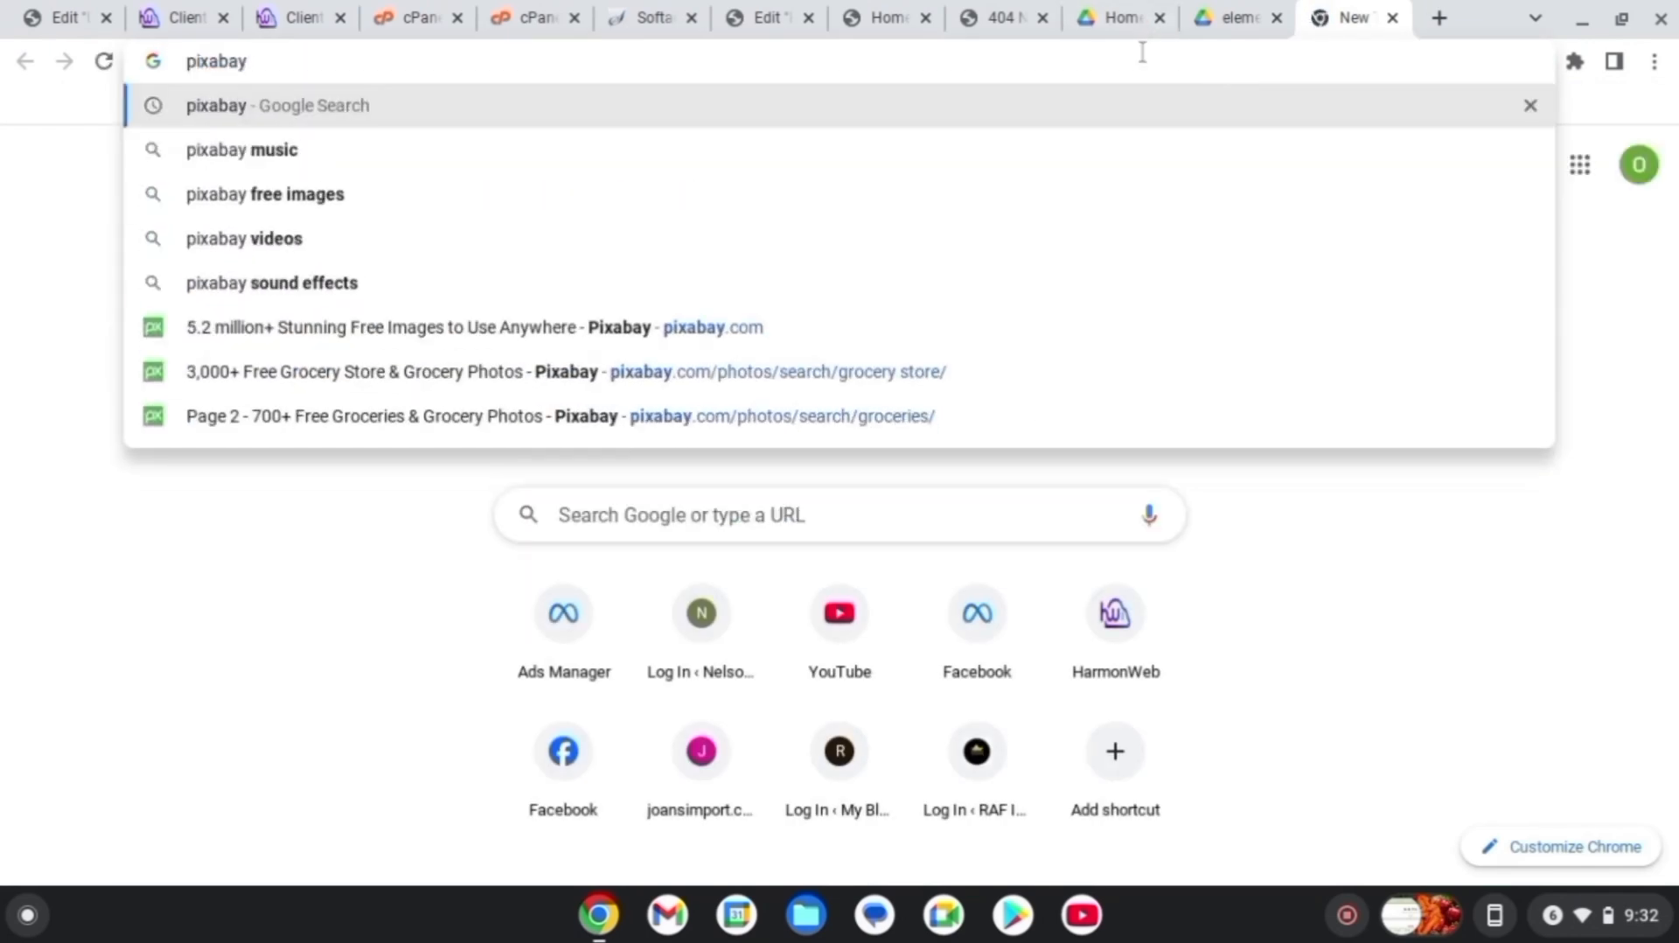
type(".com")
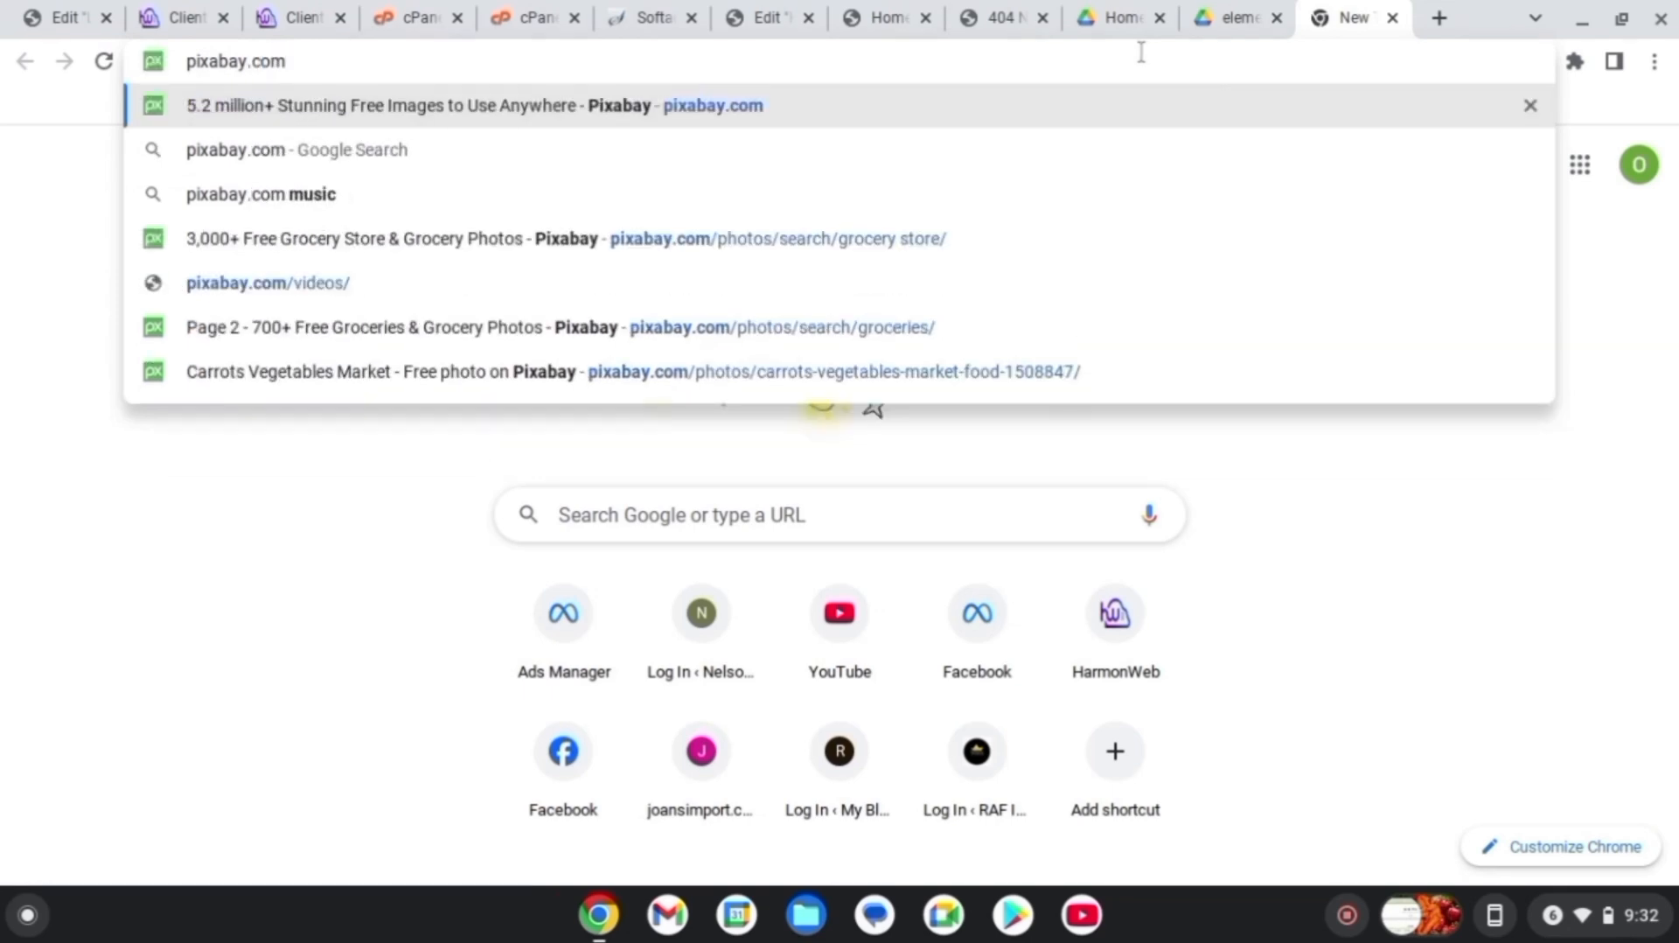
key("Return")
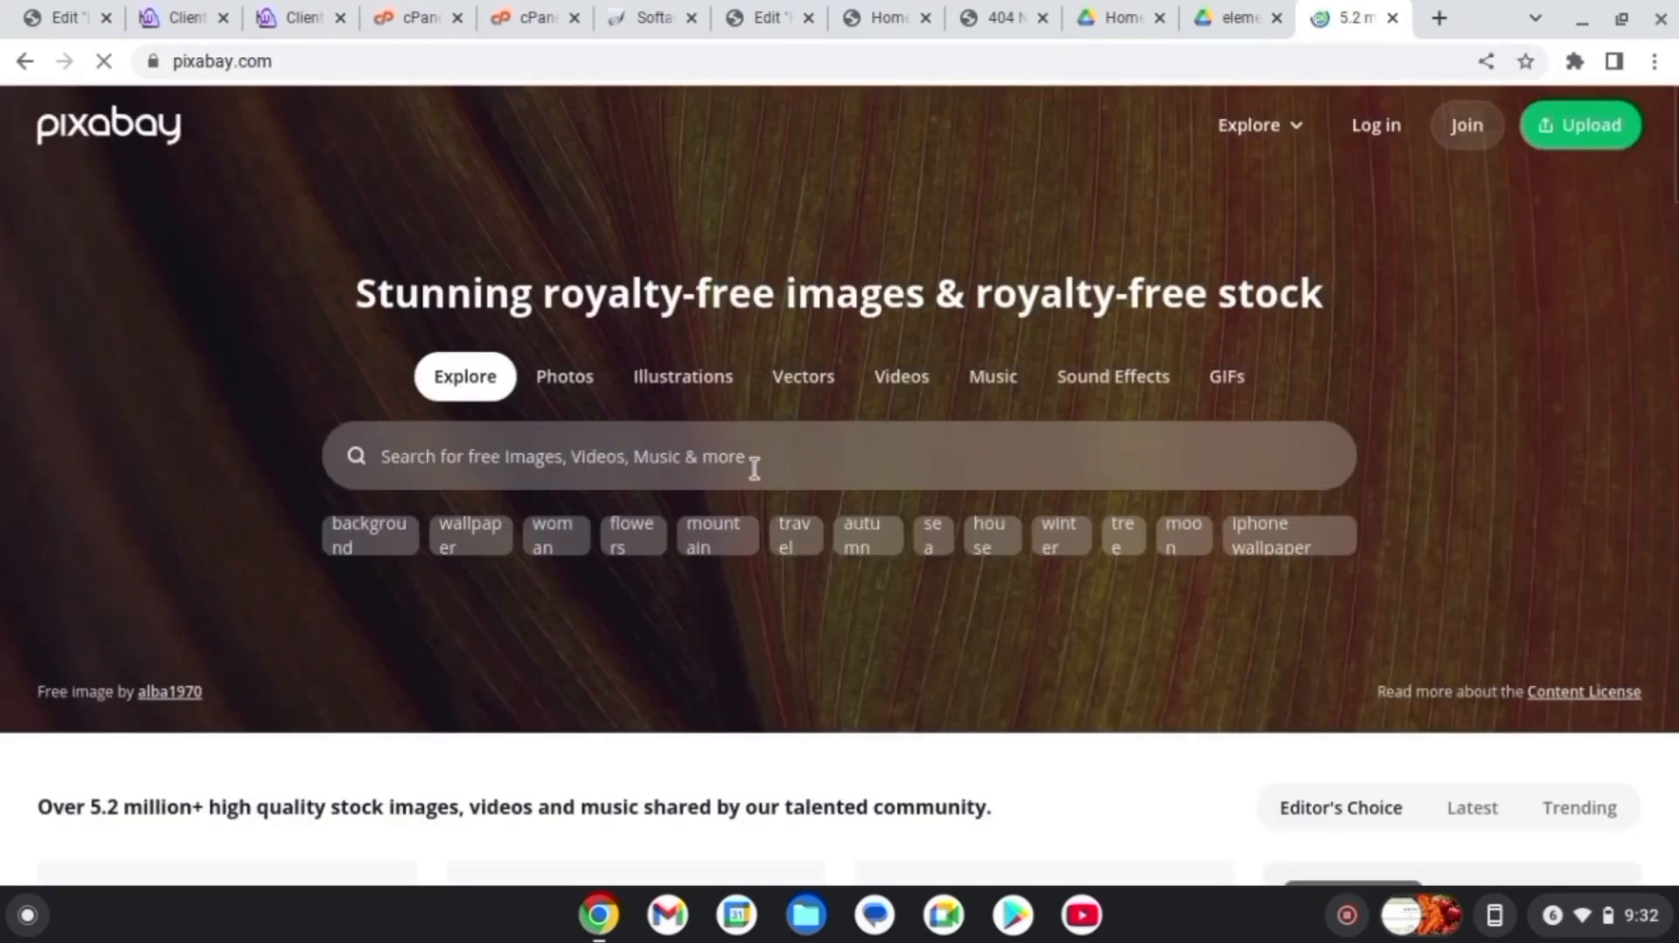
Search Pixabay for groceries and browse down through the photo results
left_click(754, 468)
type("groc")
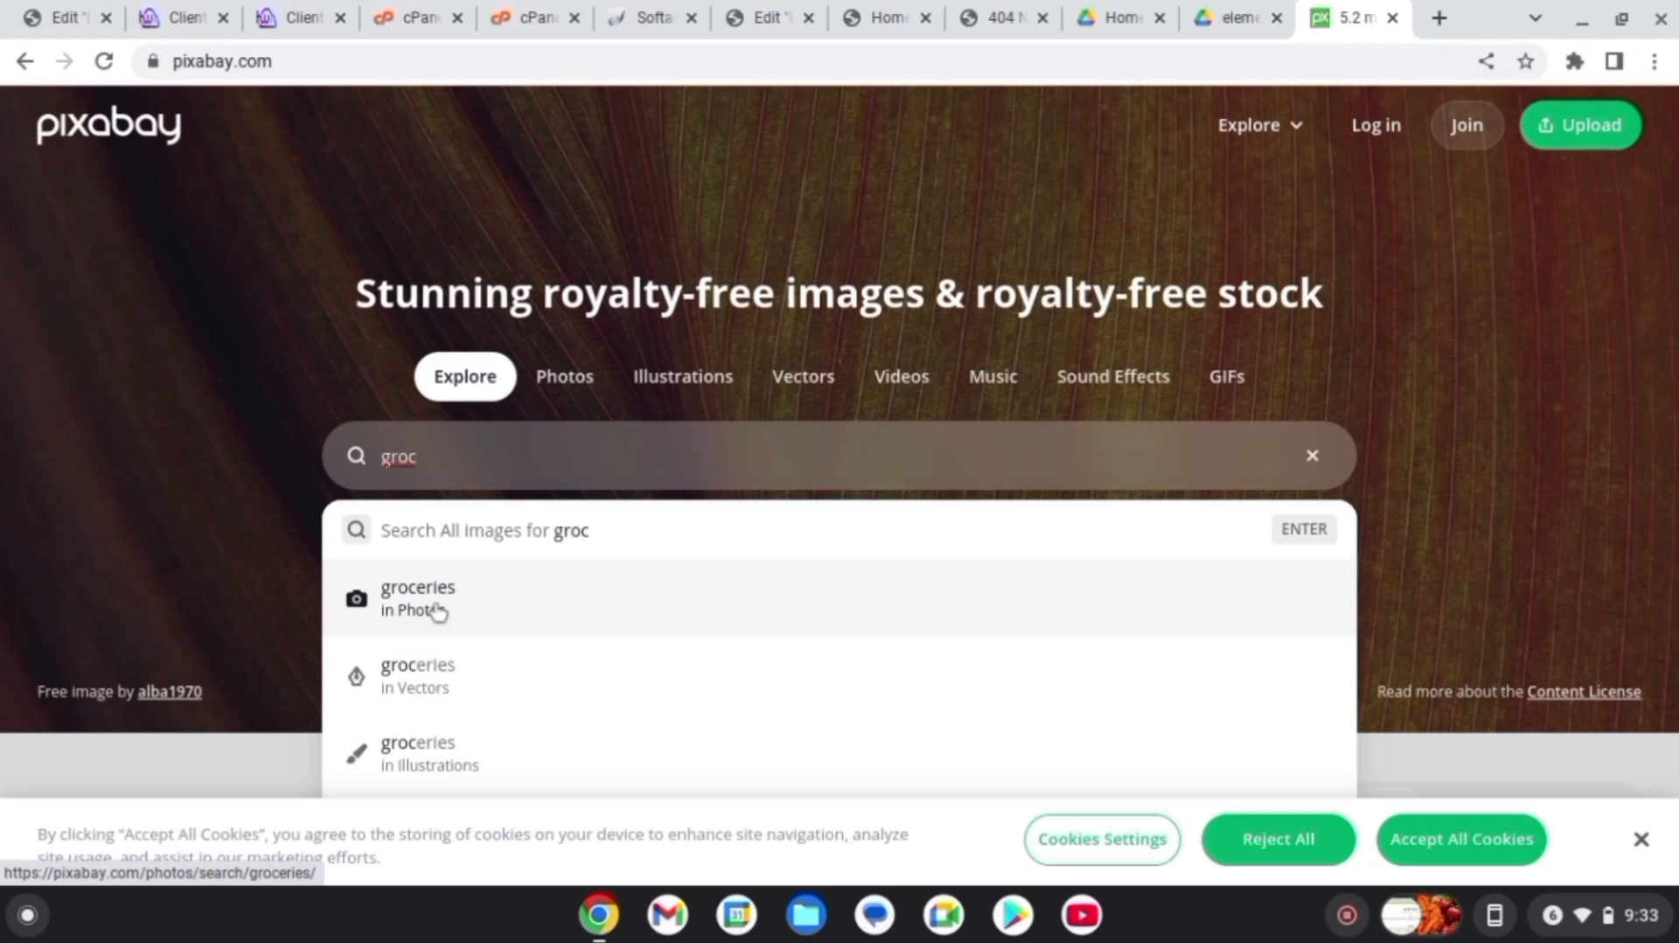
left_click(438, 612)
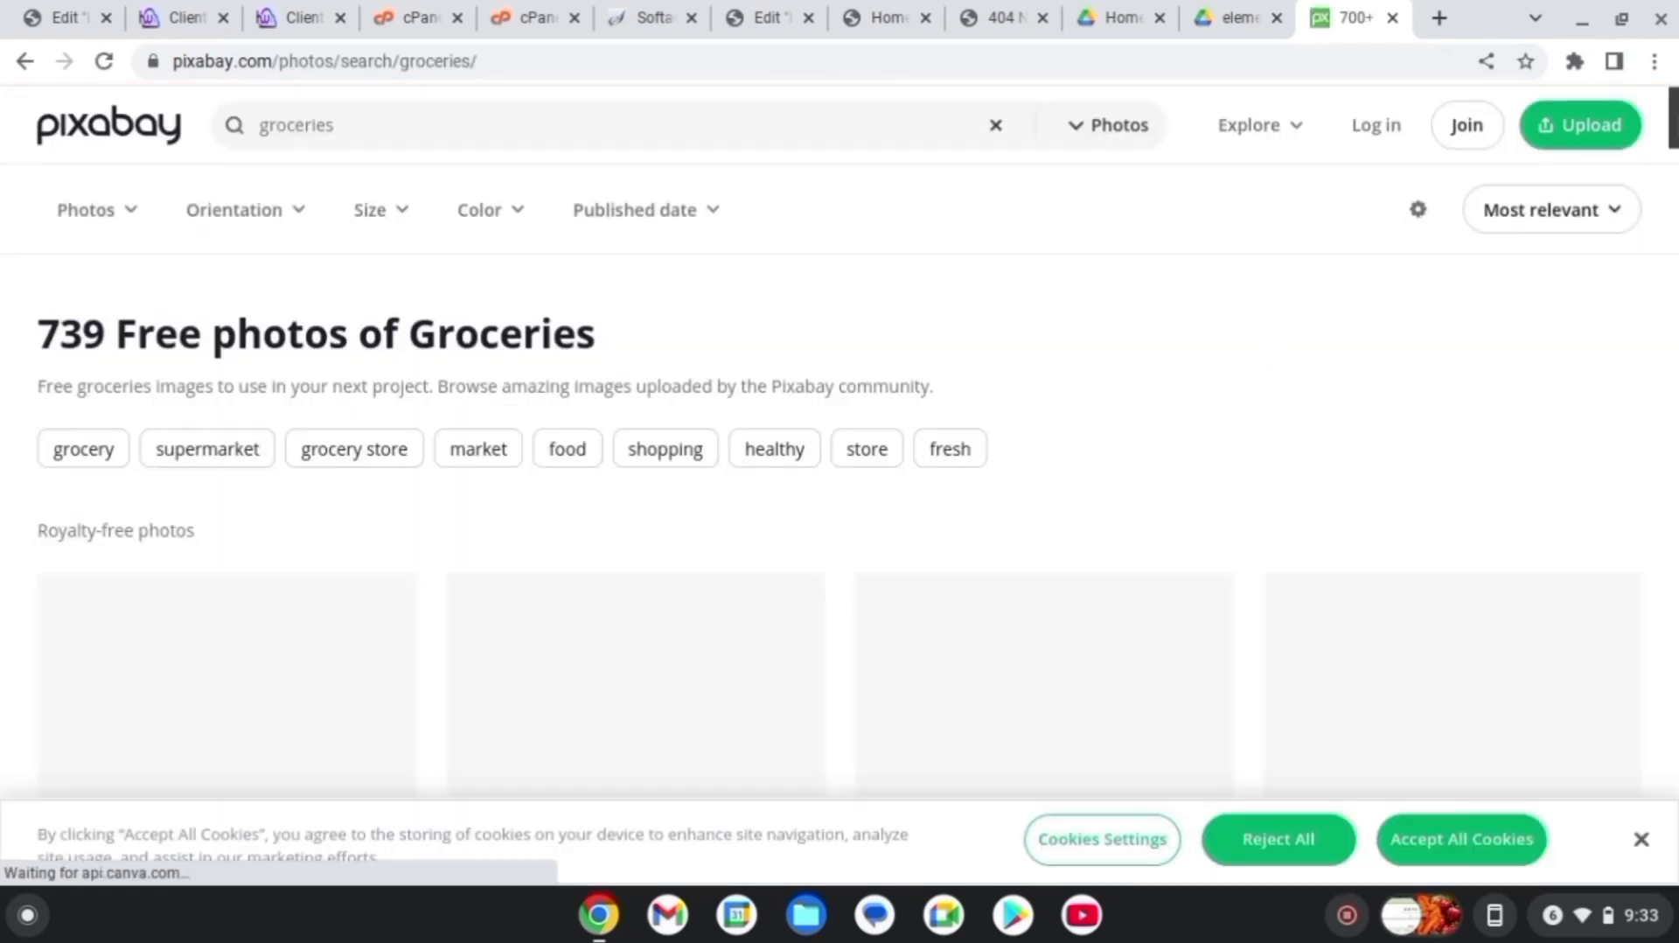
scroll(840, 525, "down", 3)
scroll(839, 524, "up", 3)
scroll(839, 525, "down", 1)
scroll(840, 481, "down", 5)
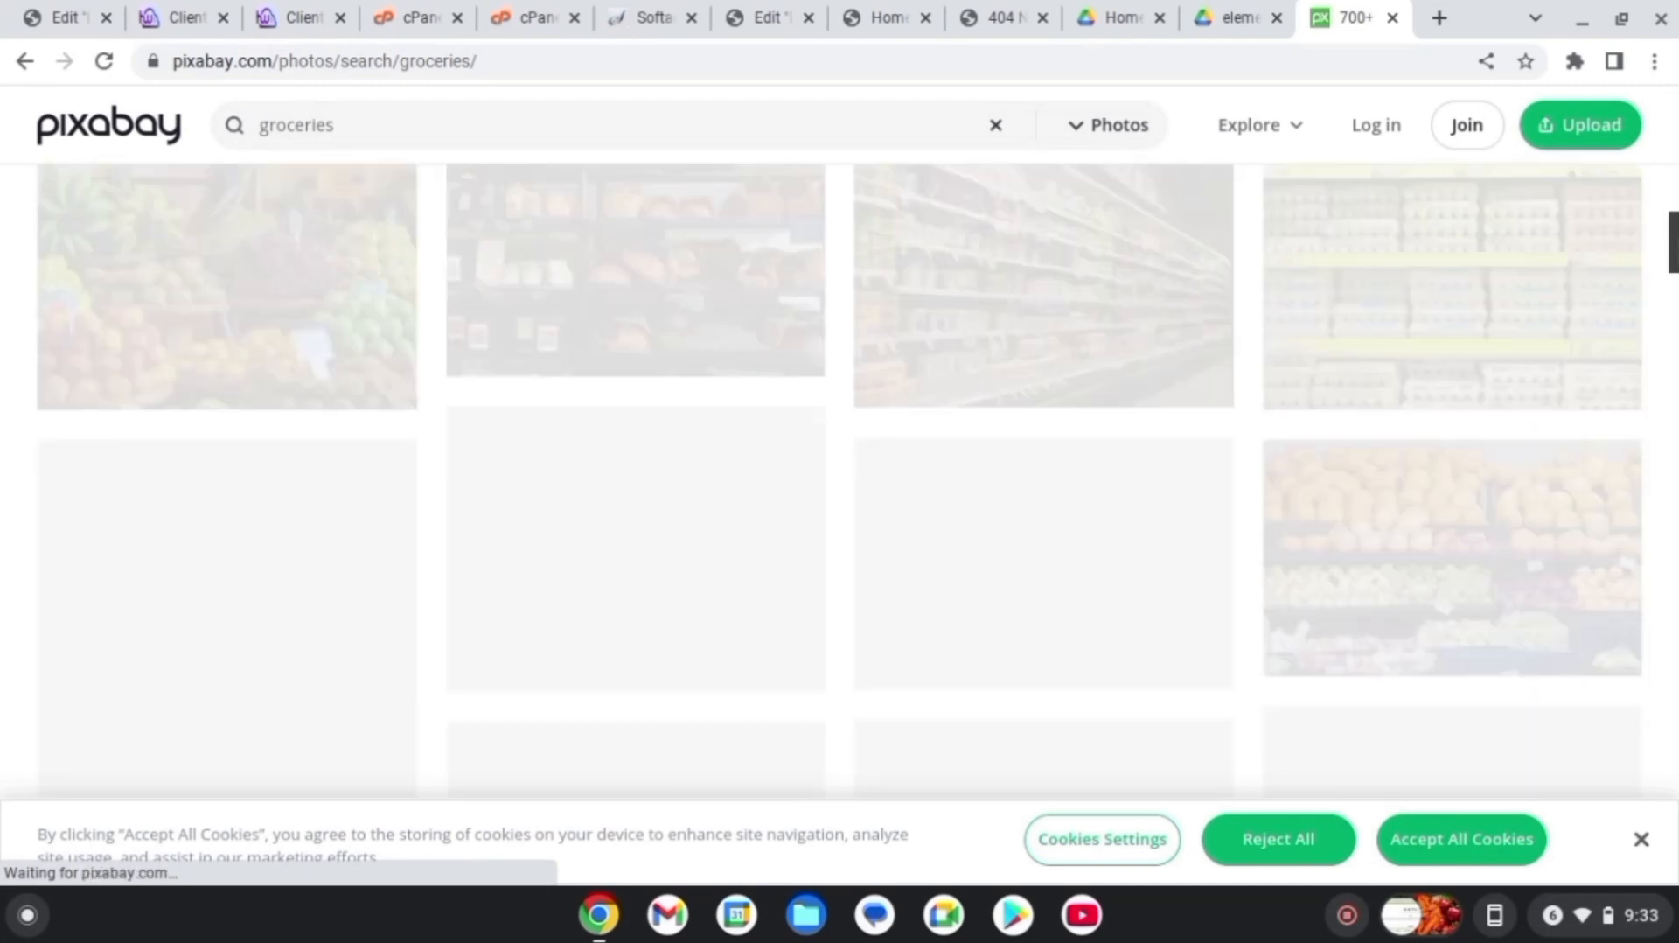
scroll(840, 476, "down", 10)
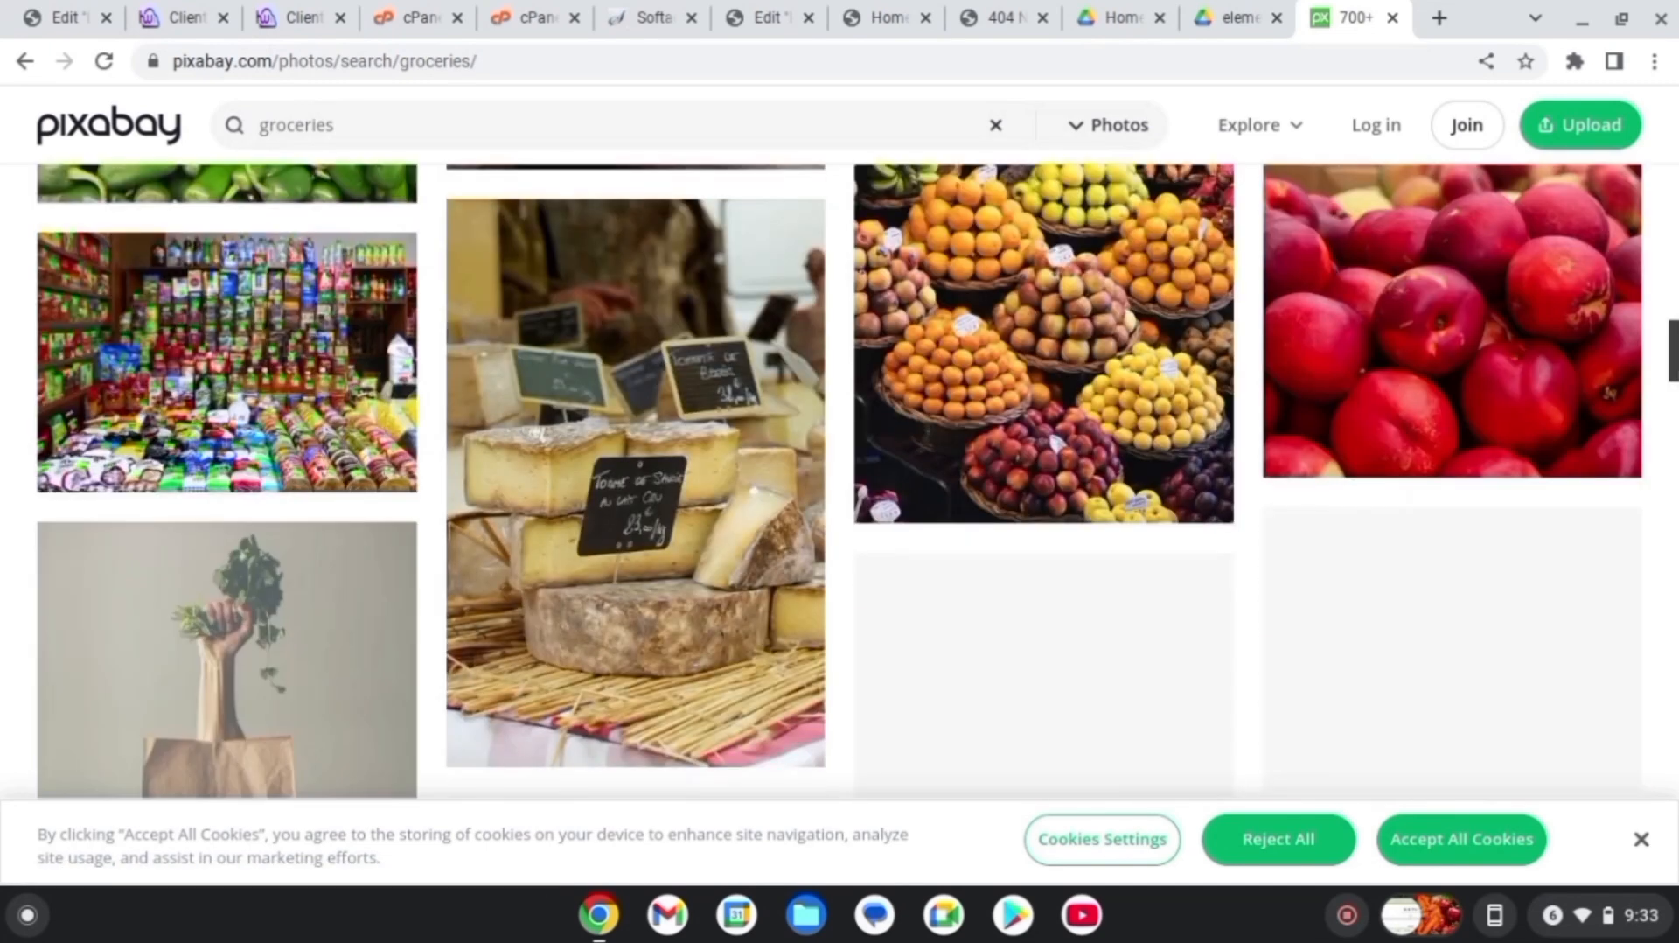
scroll(1673, 210, "down", 10)
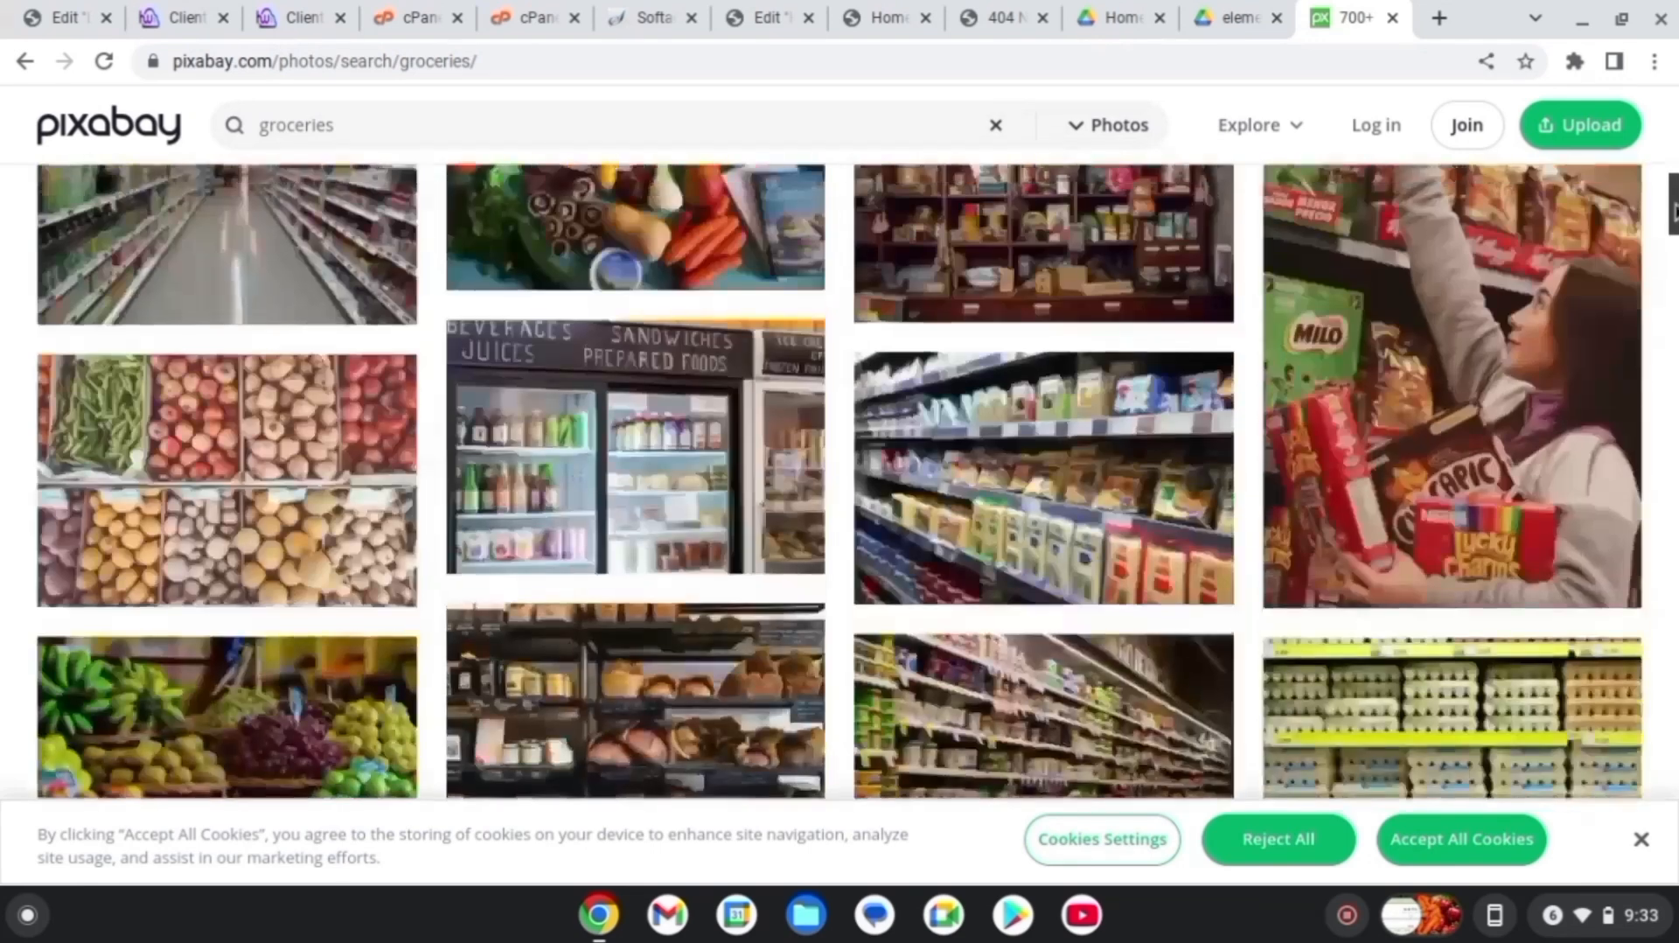
left_click_drag(1675, 210, 1675, 166)
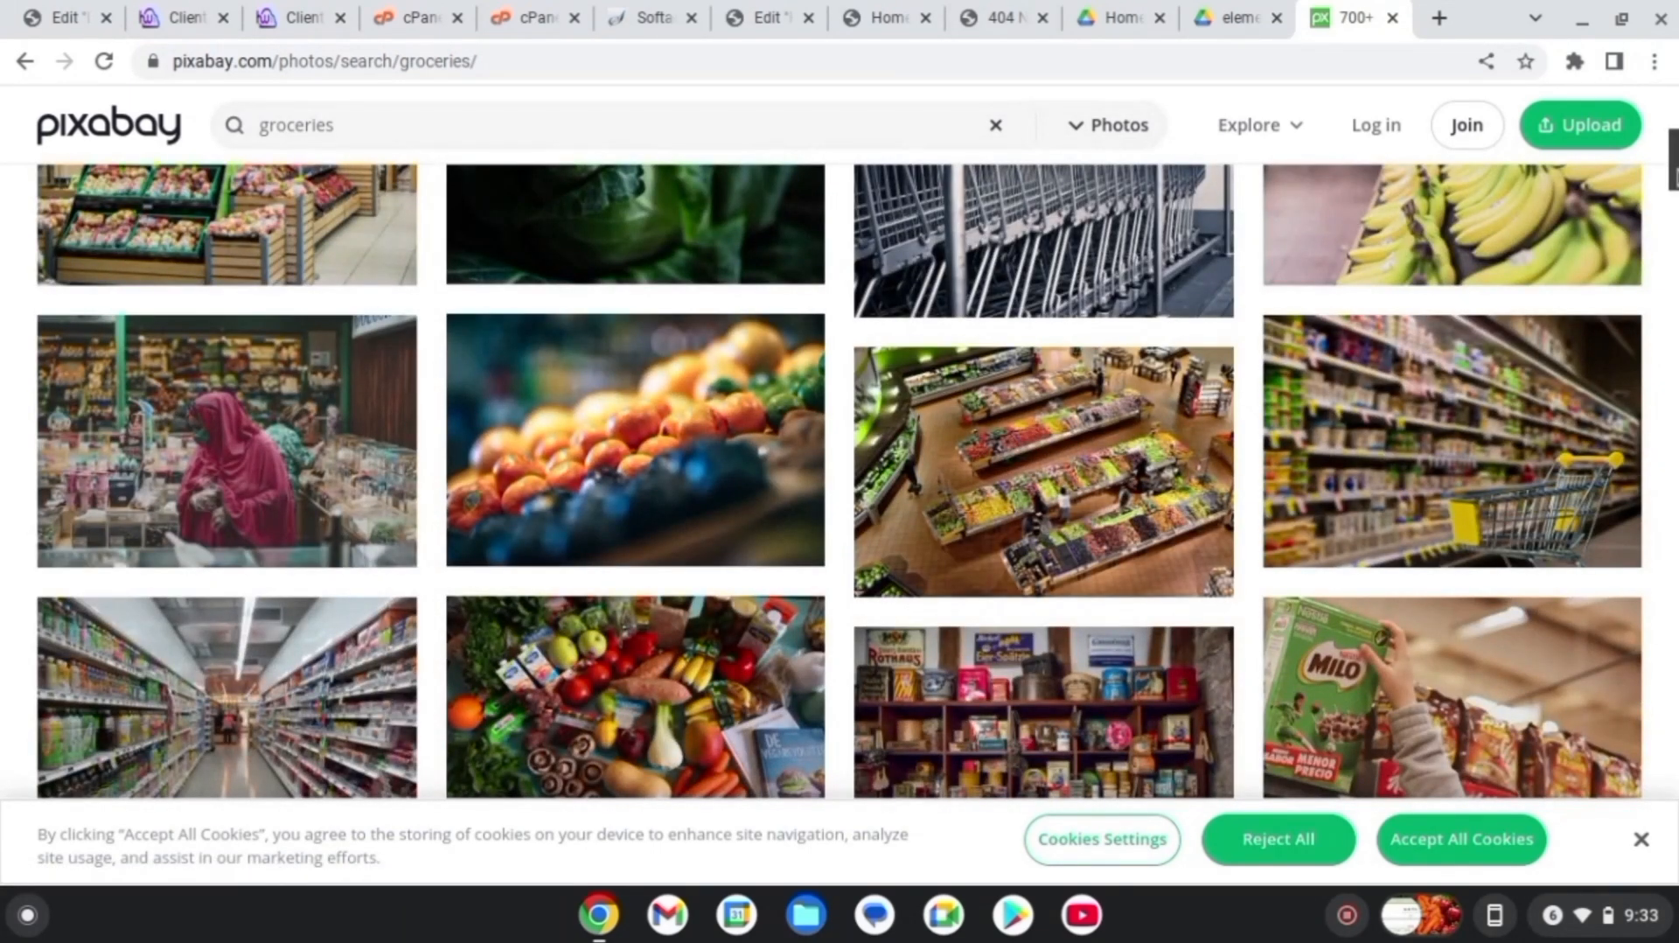
scroll(1673, 174, "down", 3)
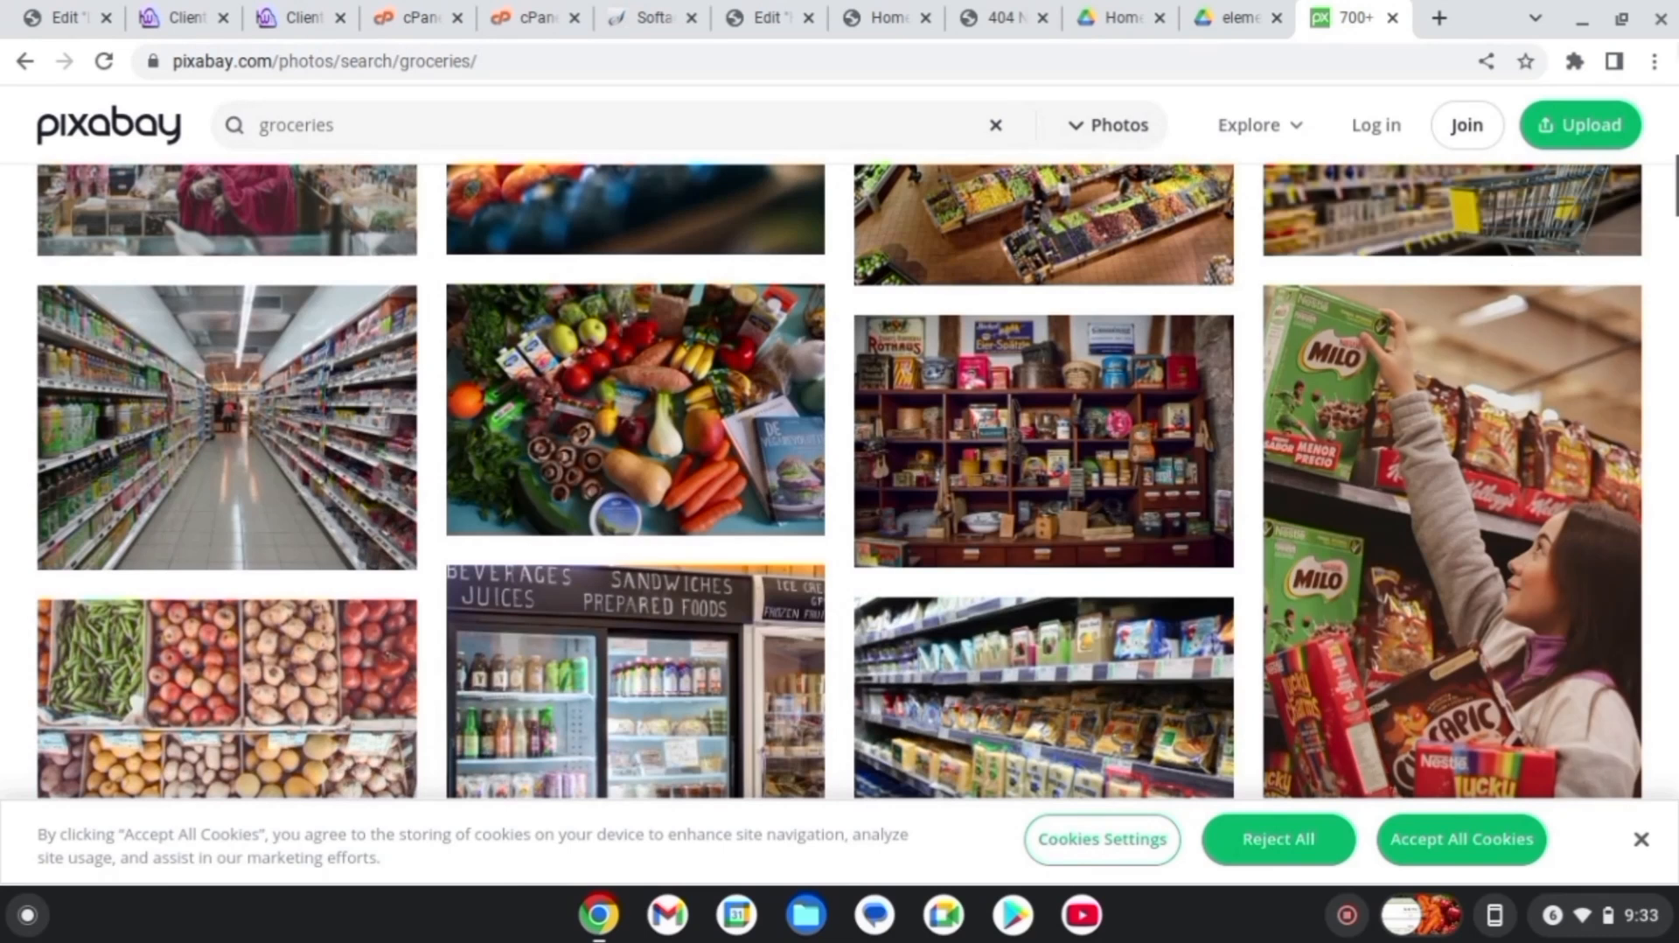
left_click_drag(1674, 185, 1674, 262)
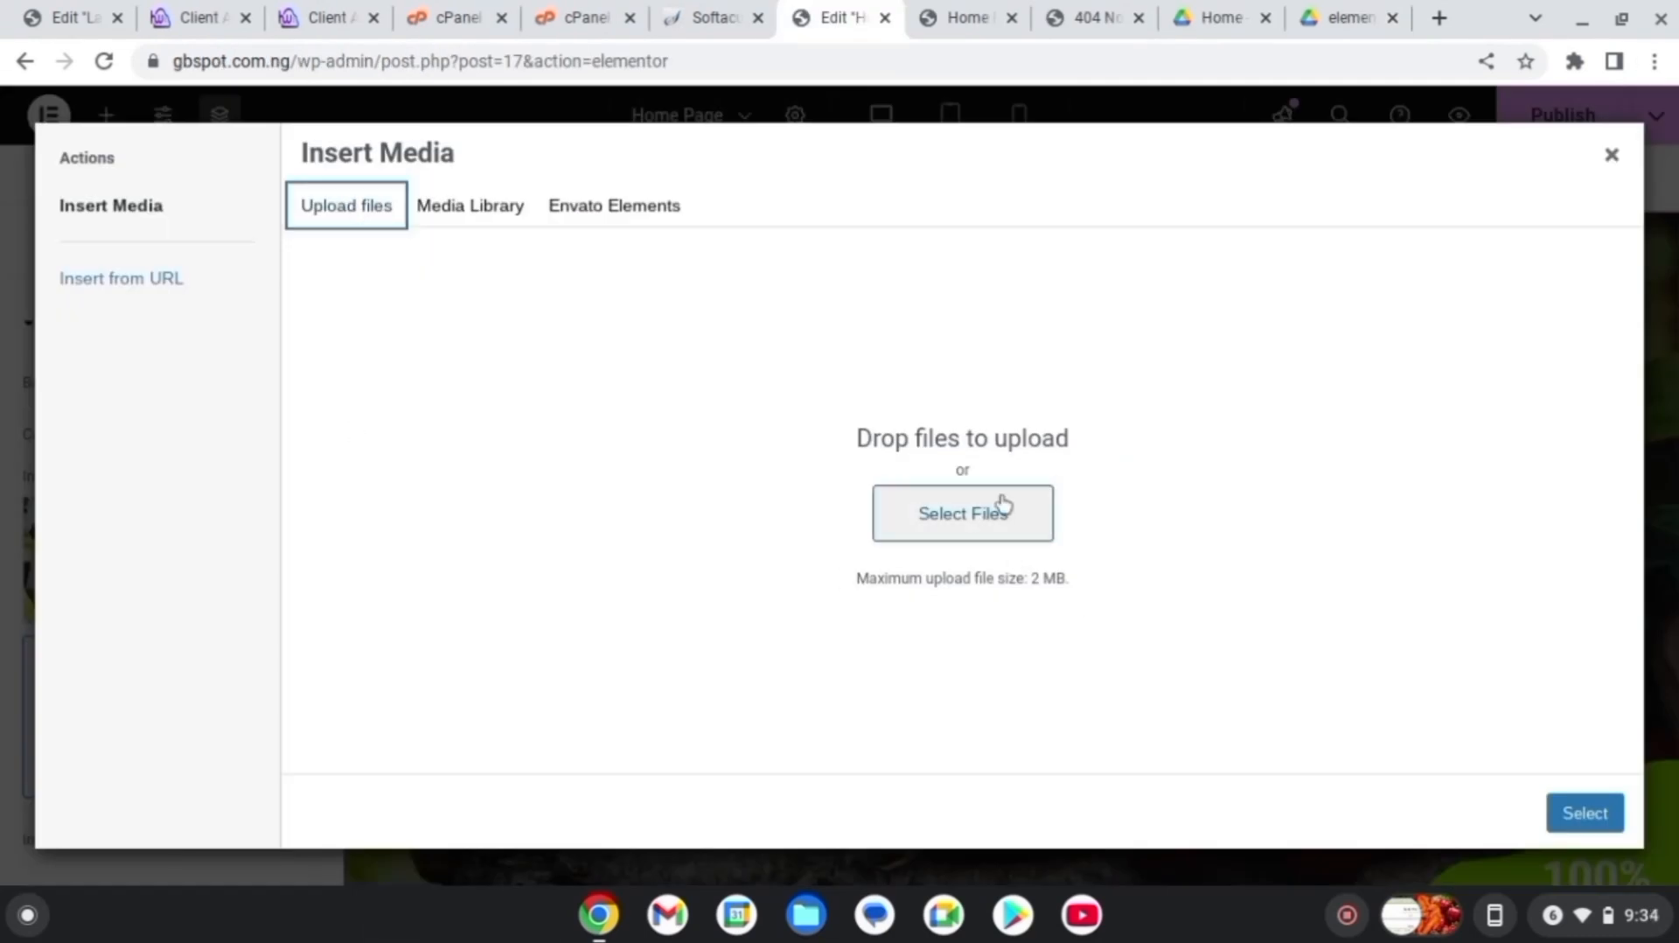
Upload vegetables-4995737_1280.jpg and select it as the hero section background
left_click(1017, 528)
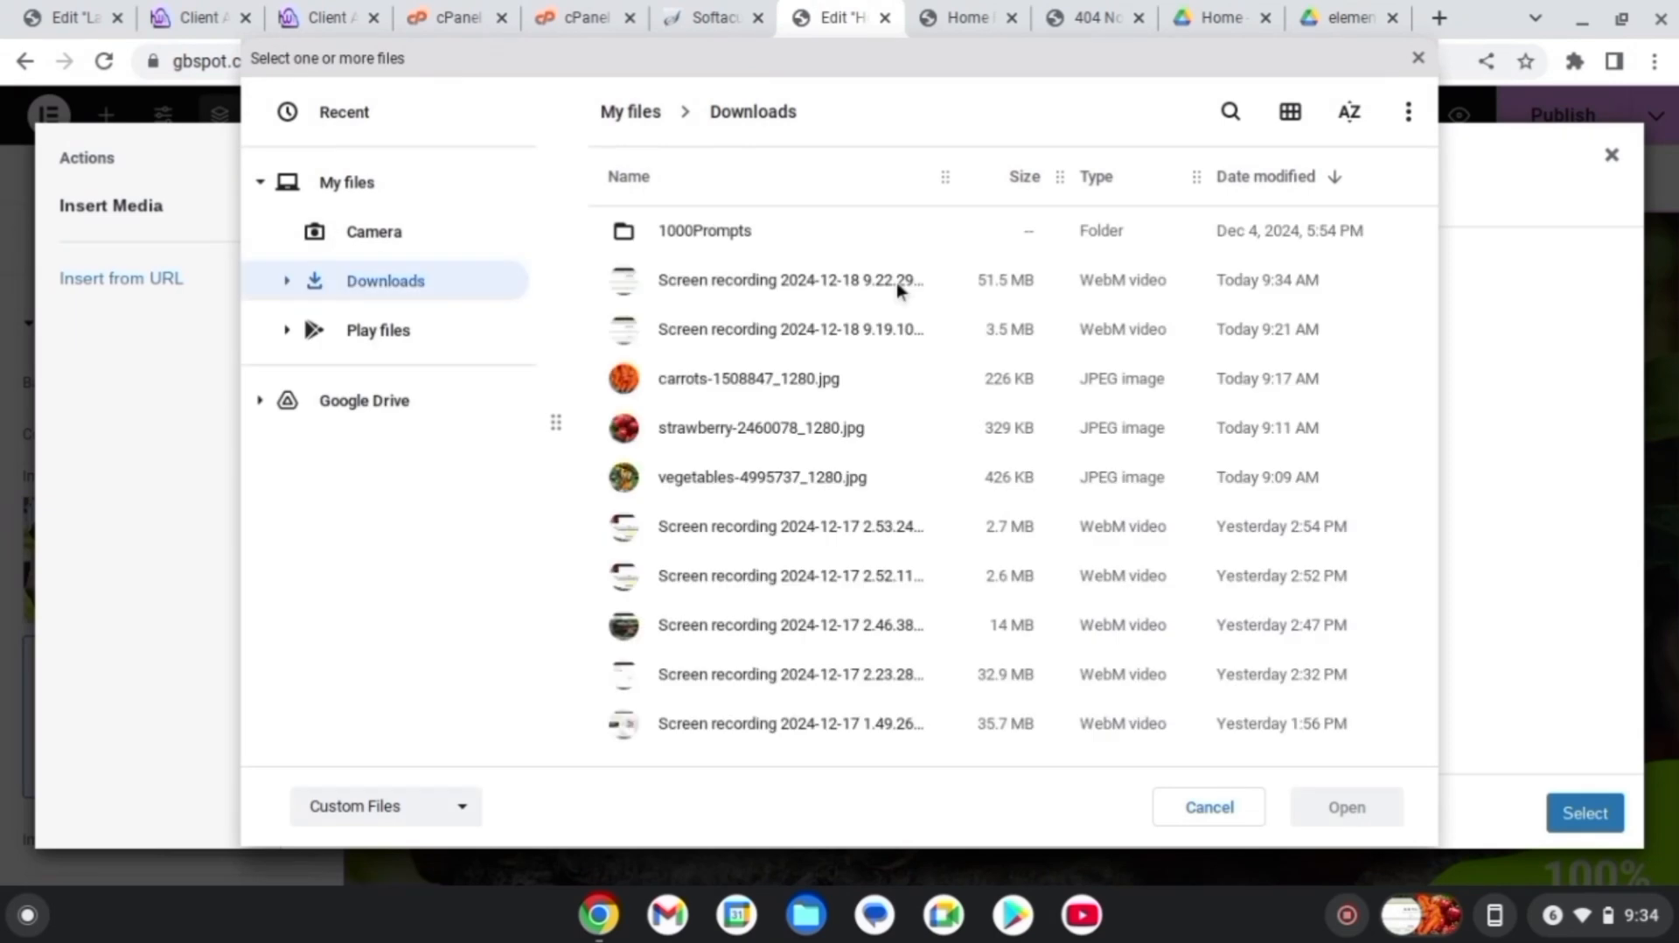
left_click(742, 478)
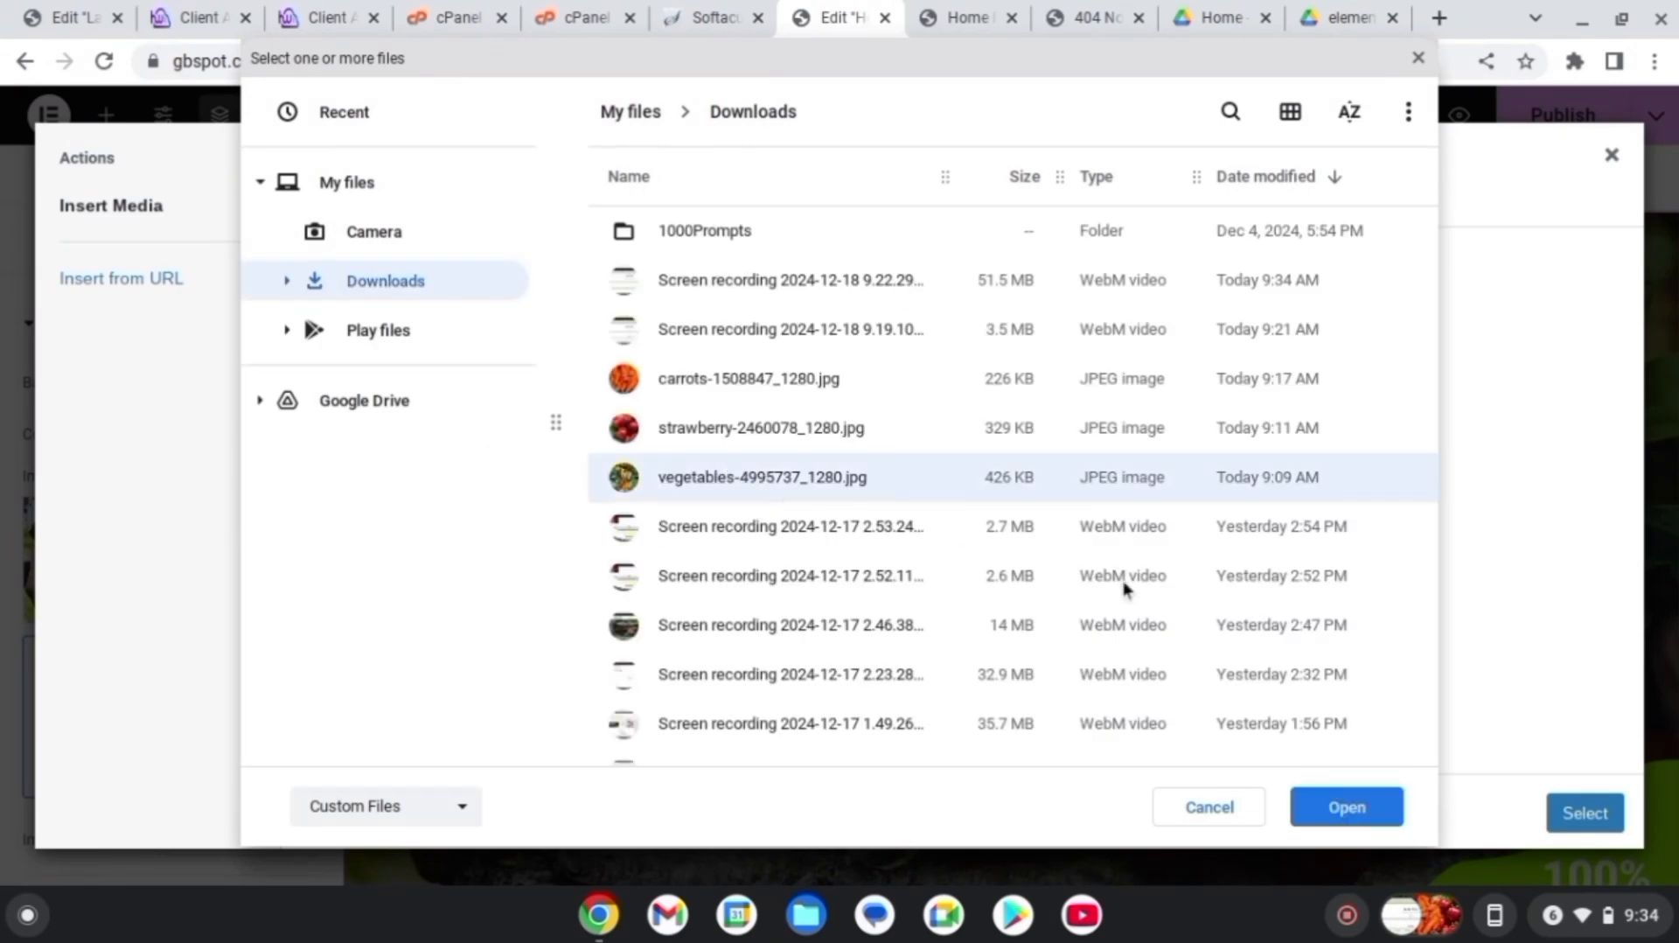
left_click(1360, 817)
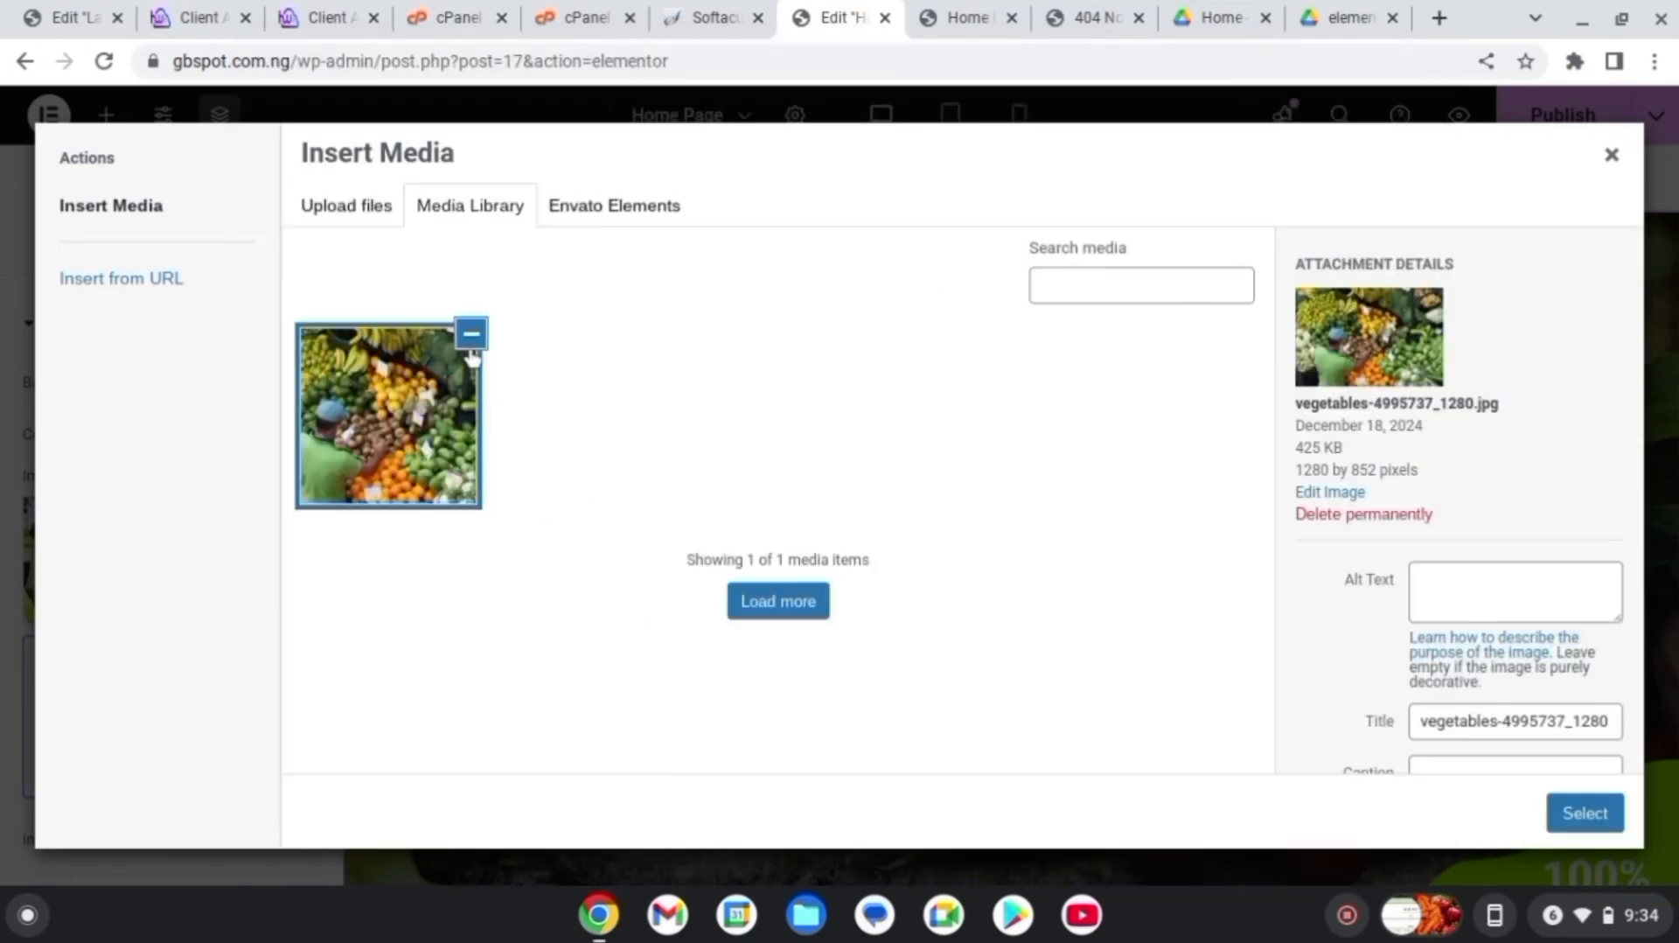
left_click(1585, 814)
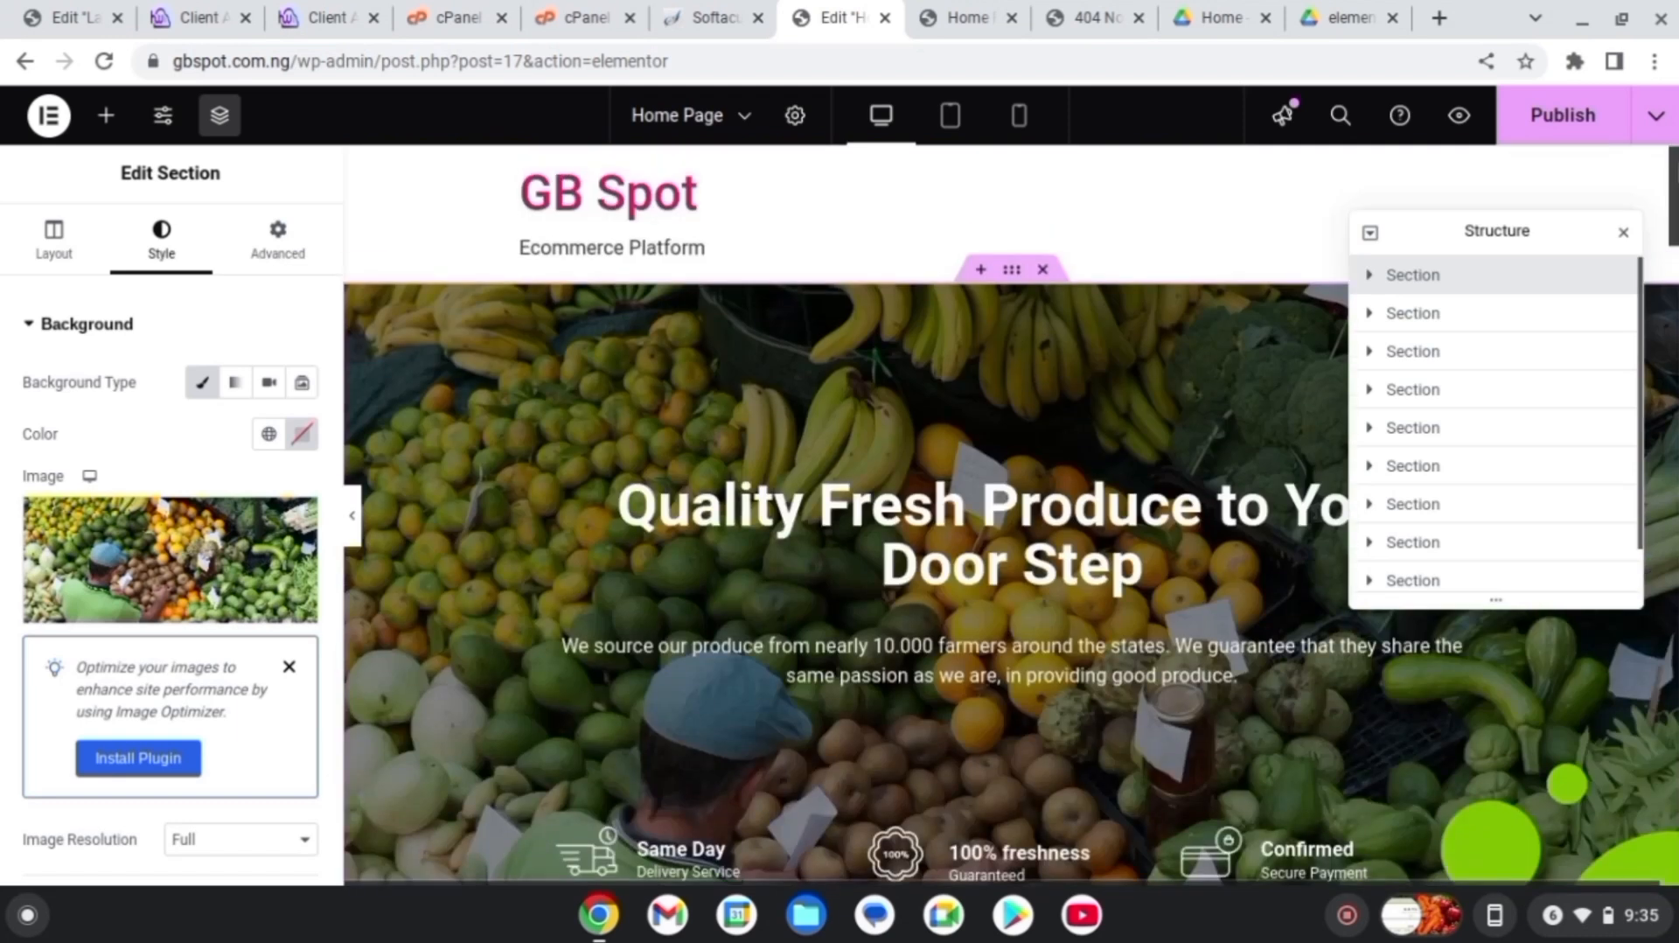
scroll(1012, 516, "down", 3)
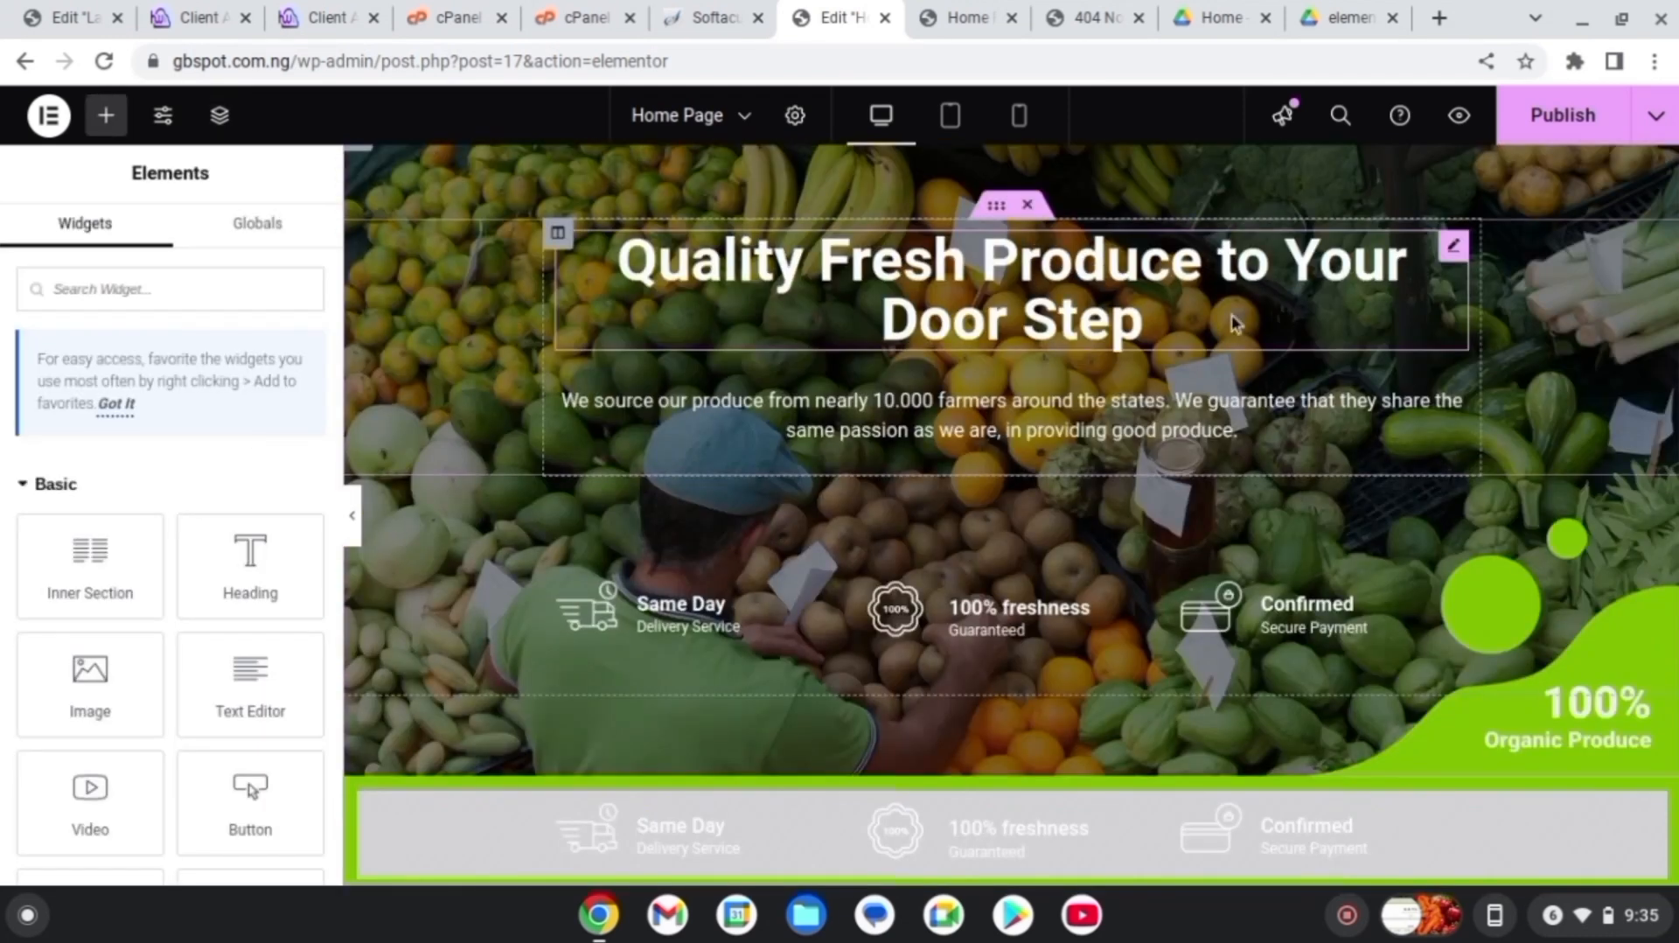
Retype the end of the hero heading so it reads 'Quality Fresh Products to Your Door step'
left_click(1176, 327)
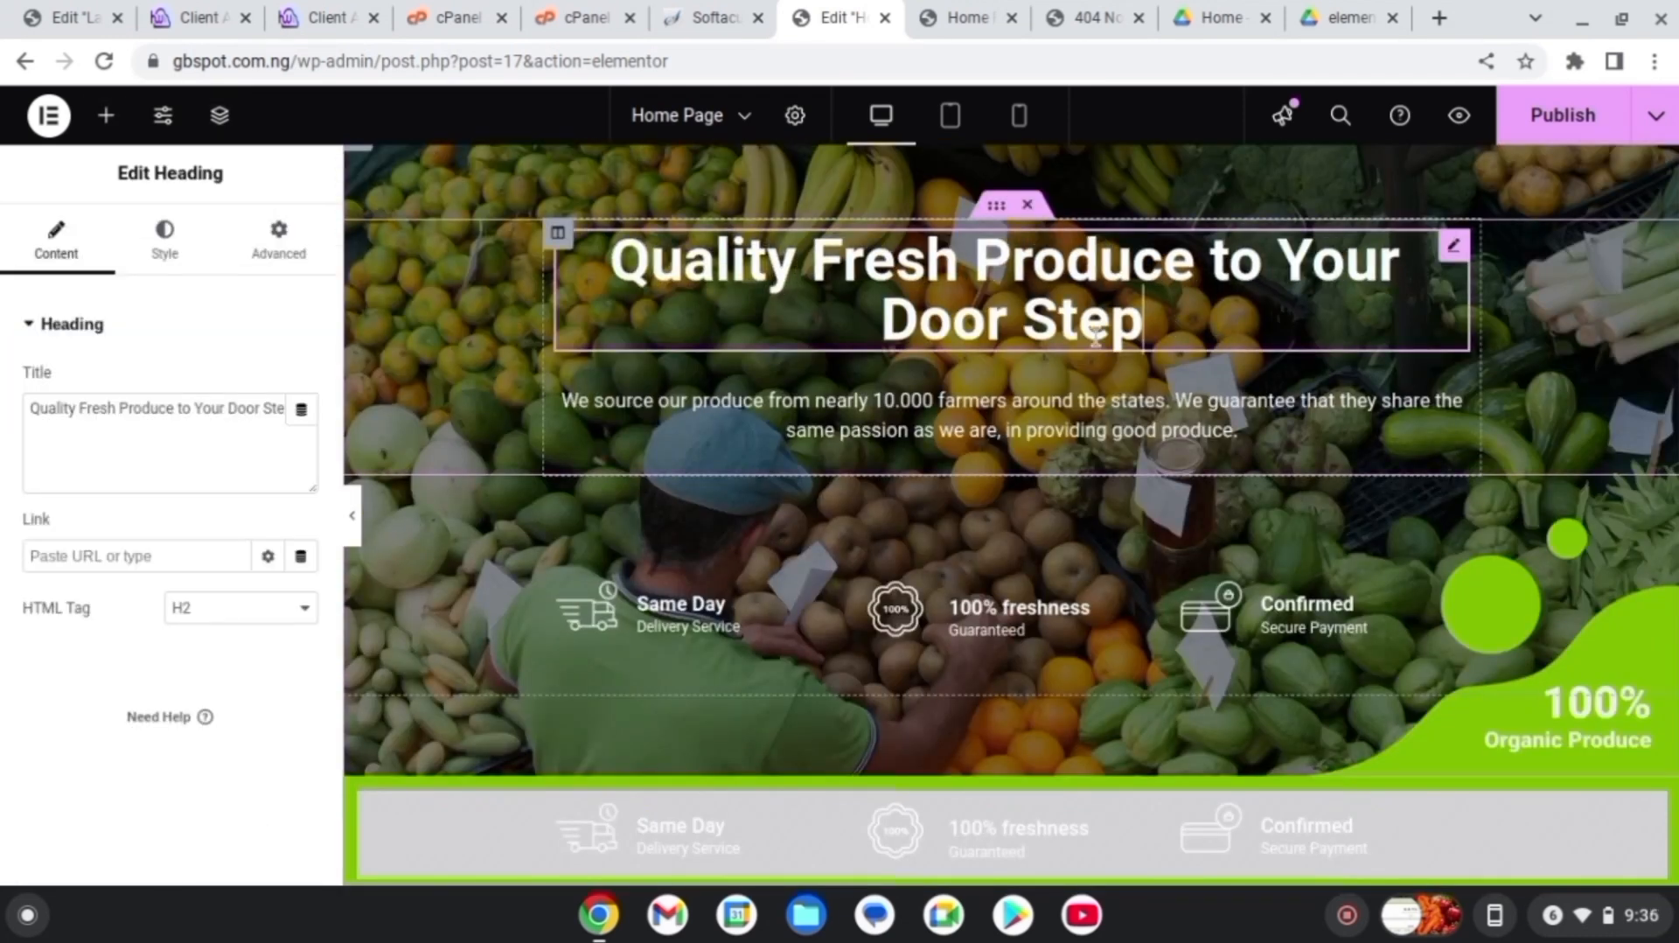
key("BackSpace")
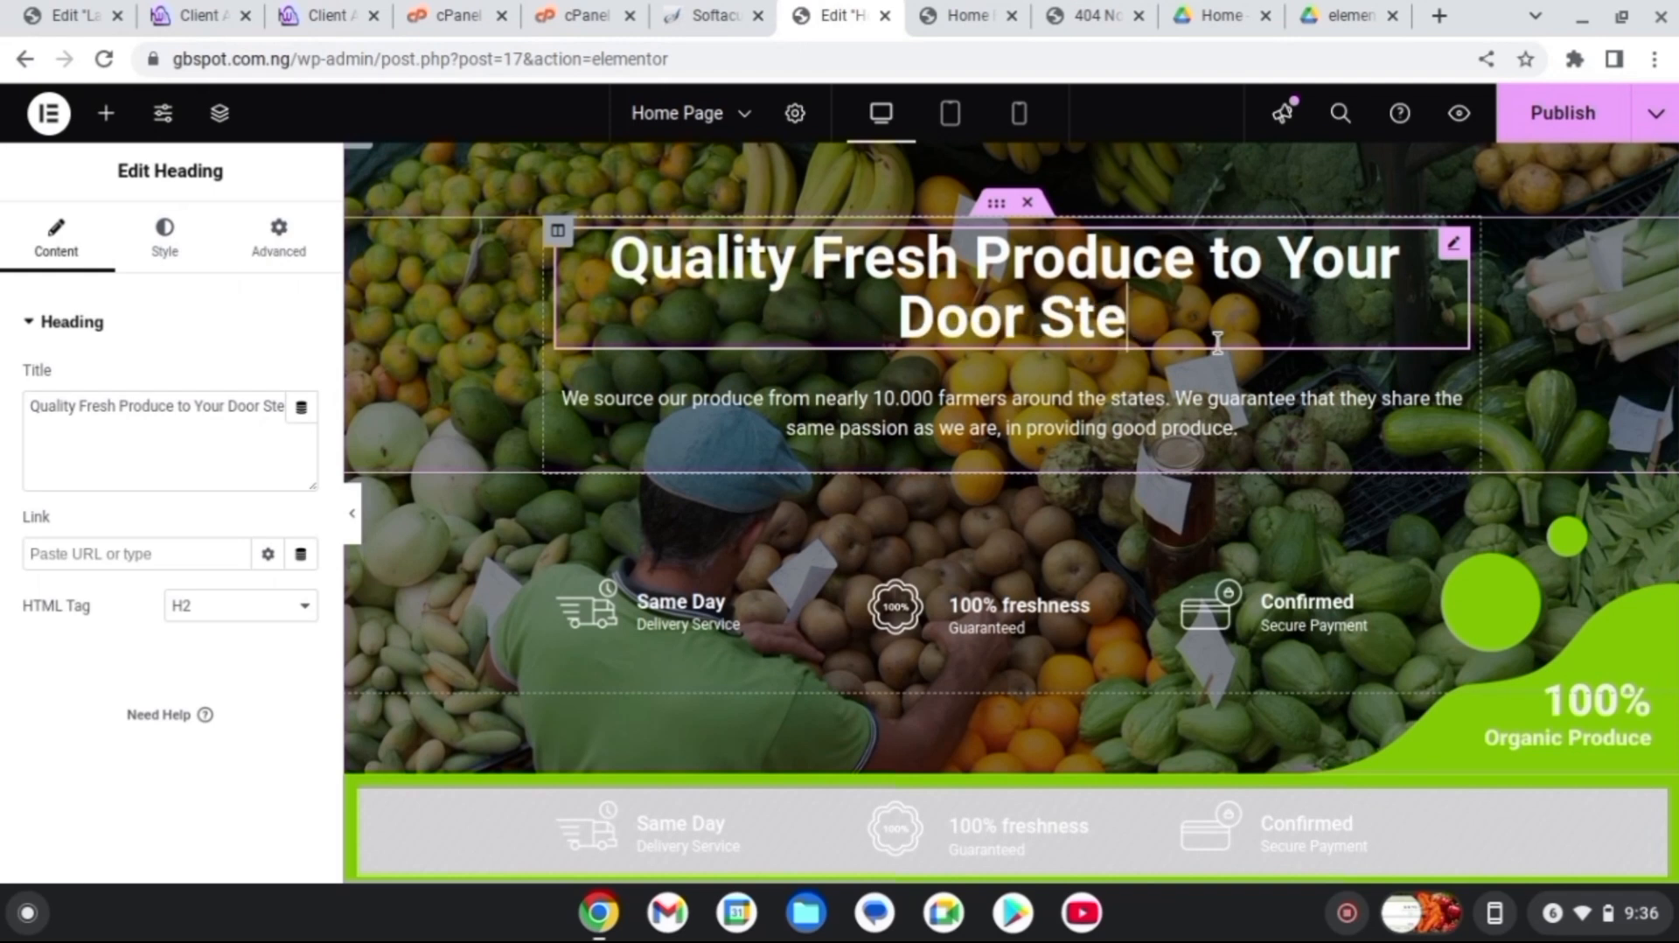
key("BackSpace")
key("BackSpace")
key("BackSpace")
key("BackSpace")
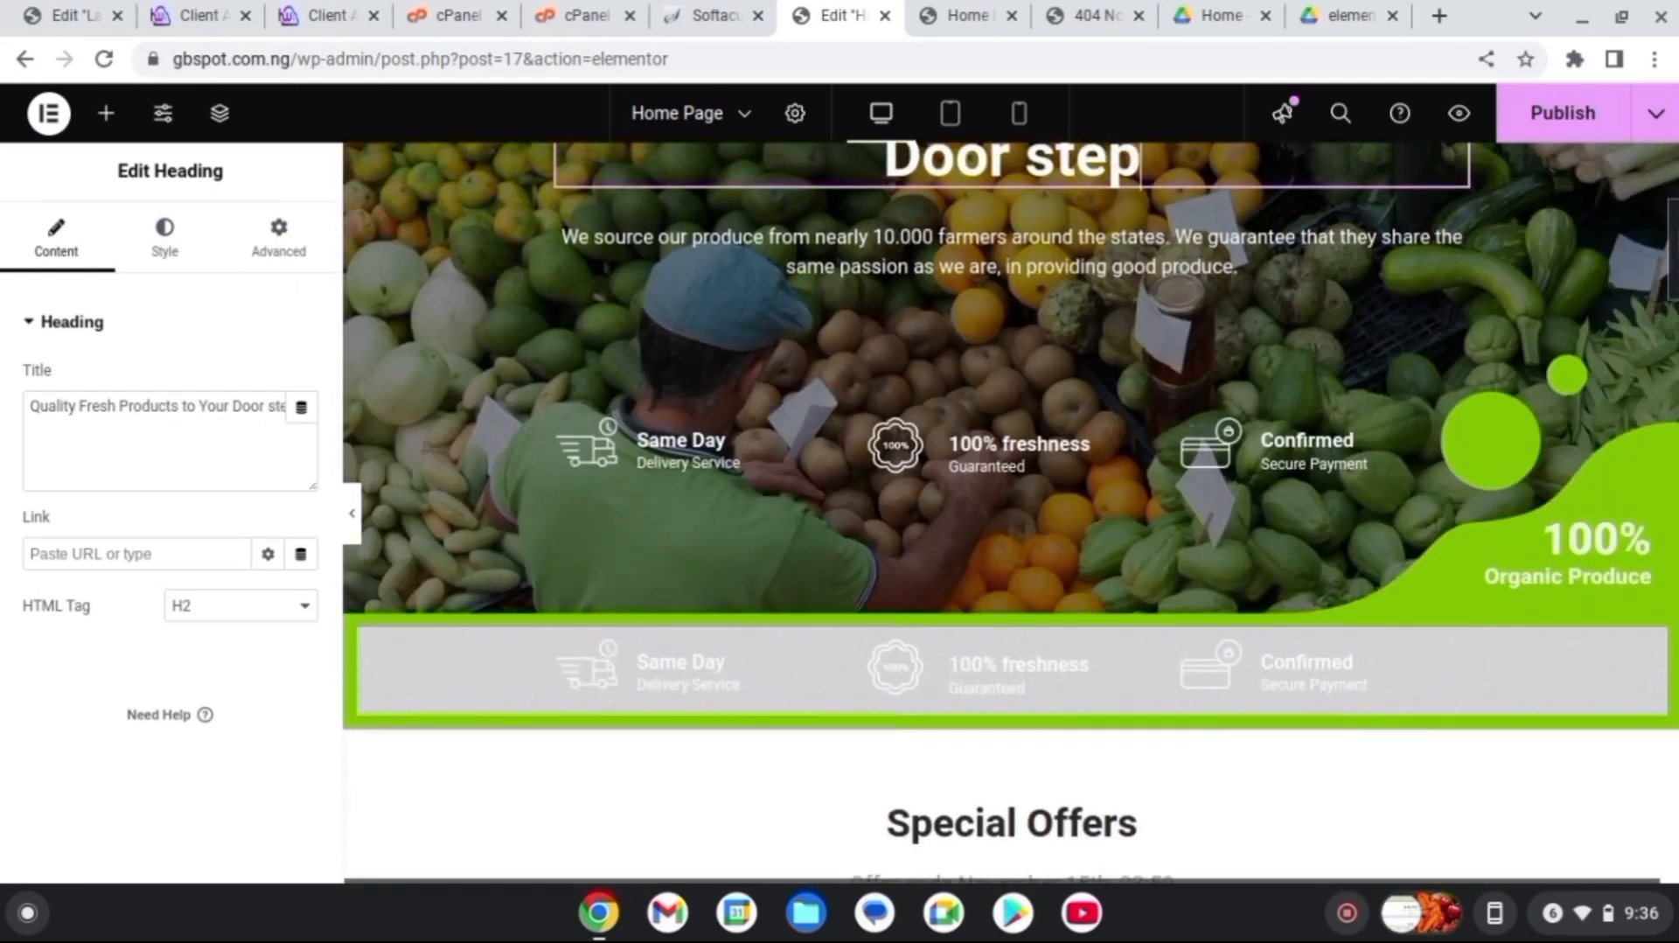
scroll(1011, 512, "up", 1)
scroll(1180, 533, "up", 2)
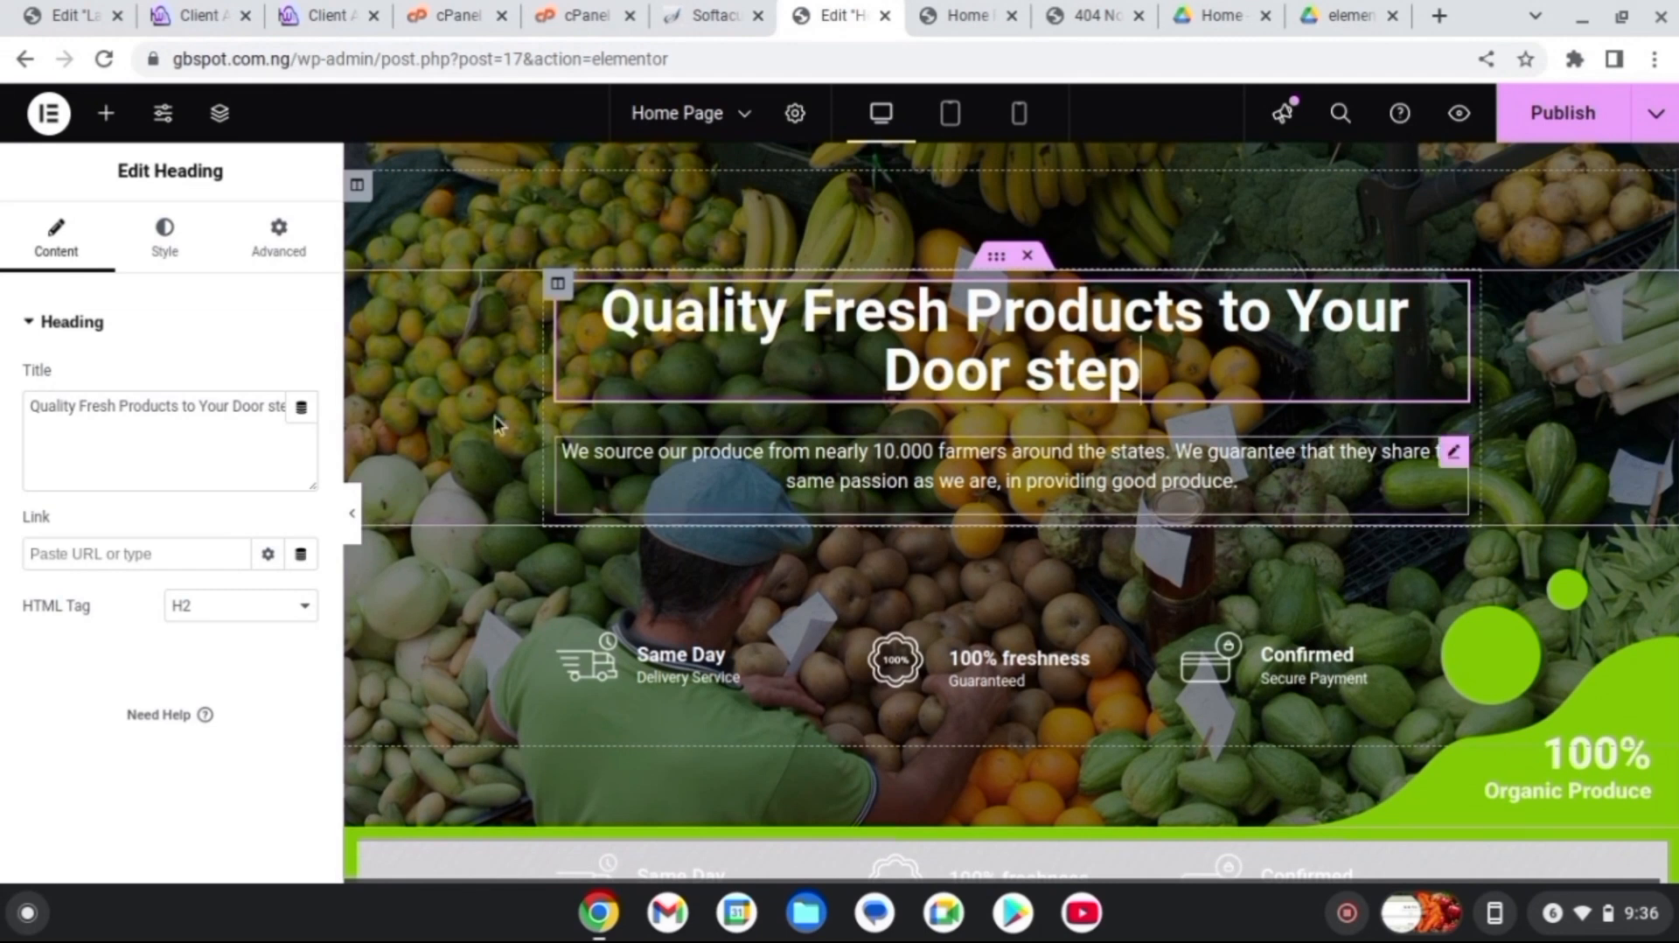
Add a Button widget below the hero text and label it SHOP NOW
left_click(106, 119)
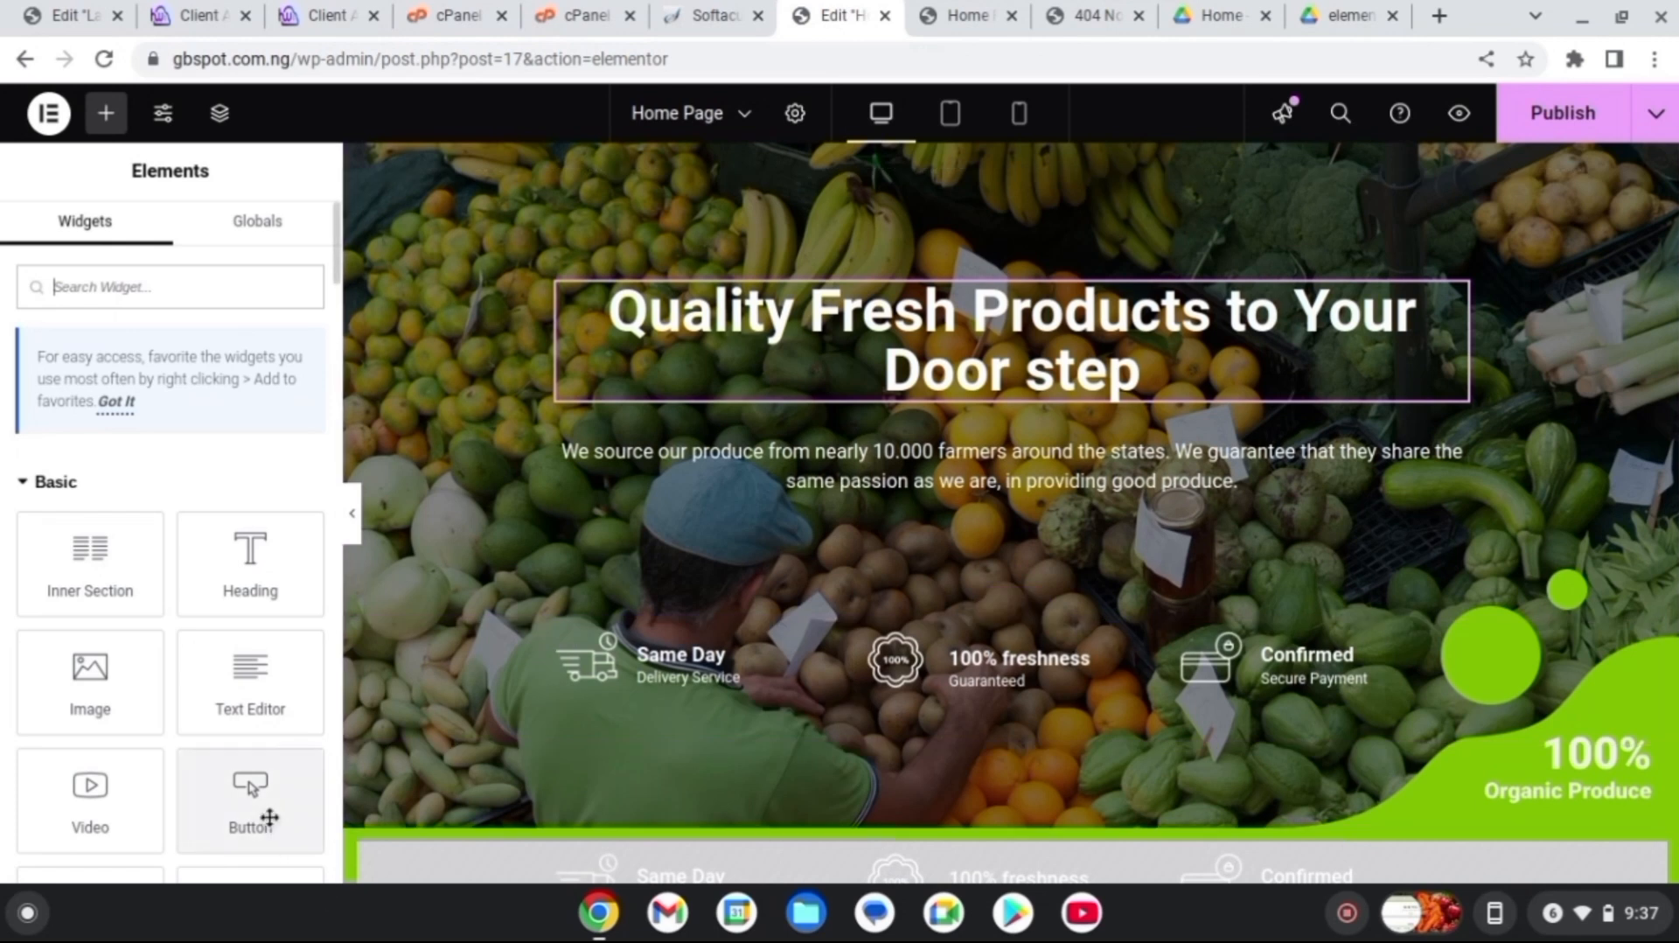
left_click_drag(267, 813, 871, 621)
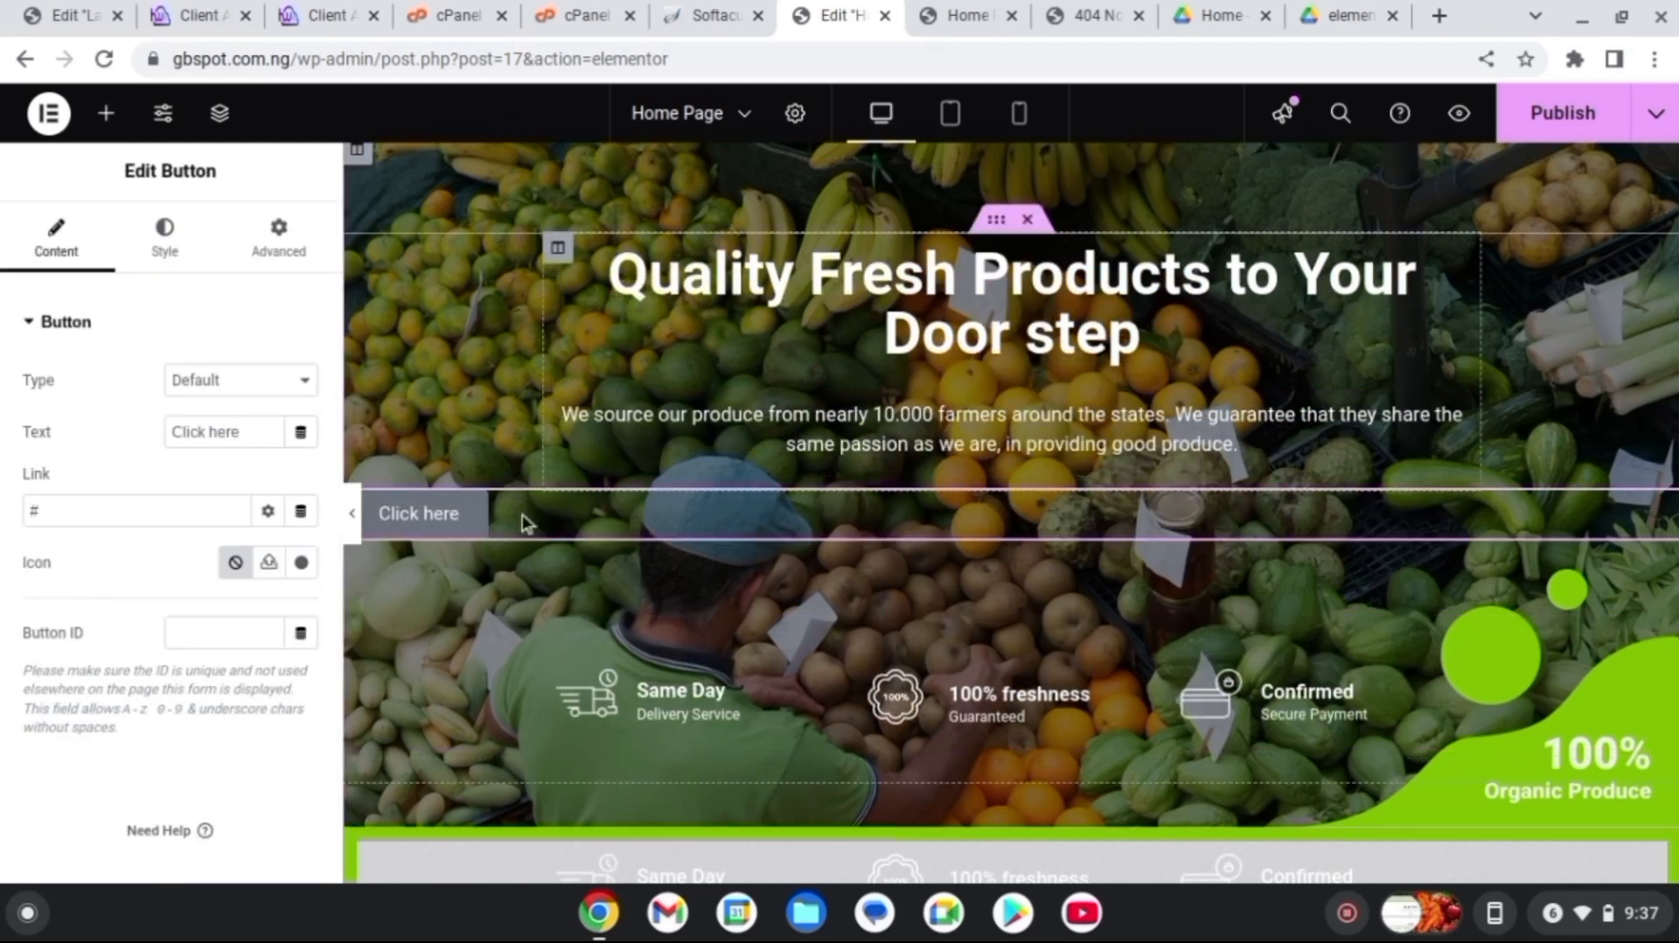
triple_click(250, 431)
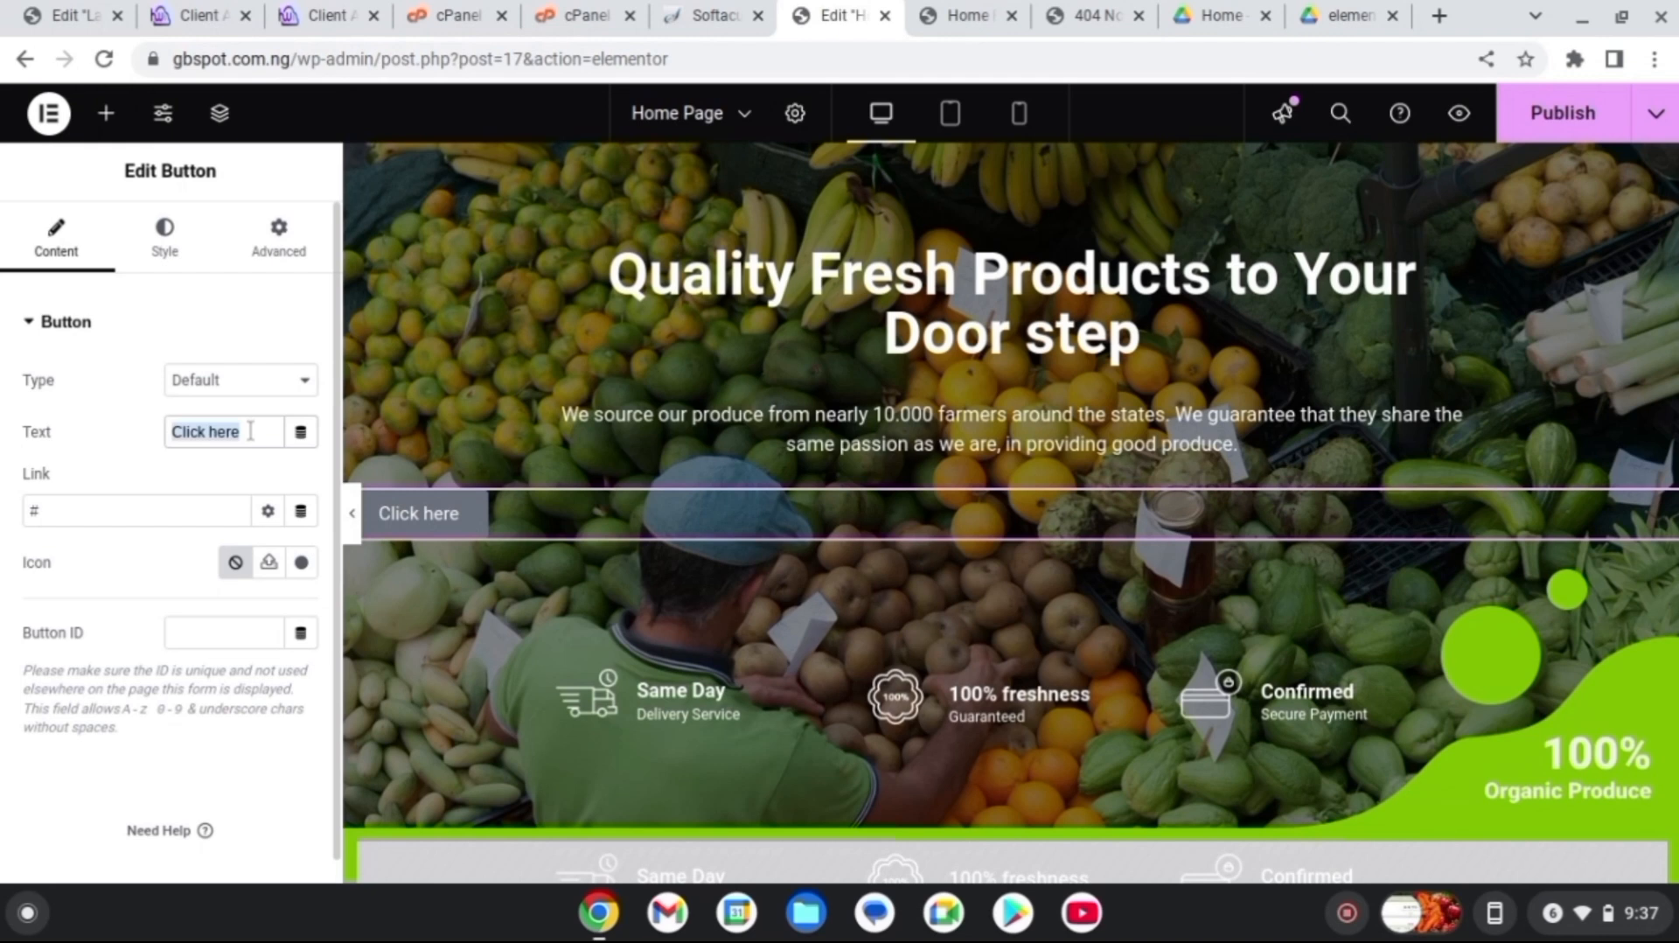
type("SH")
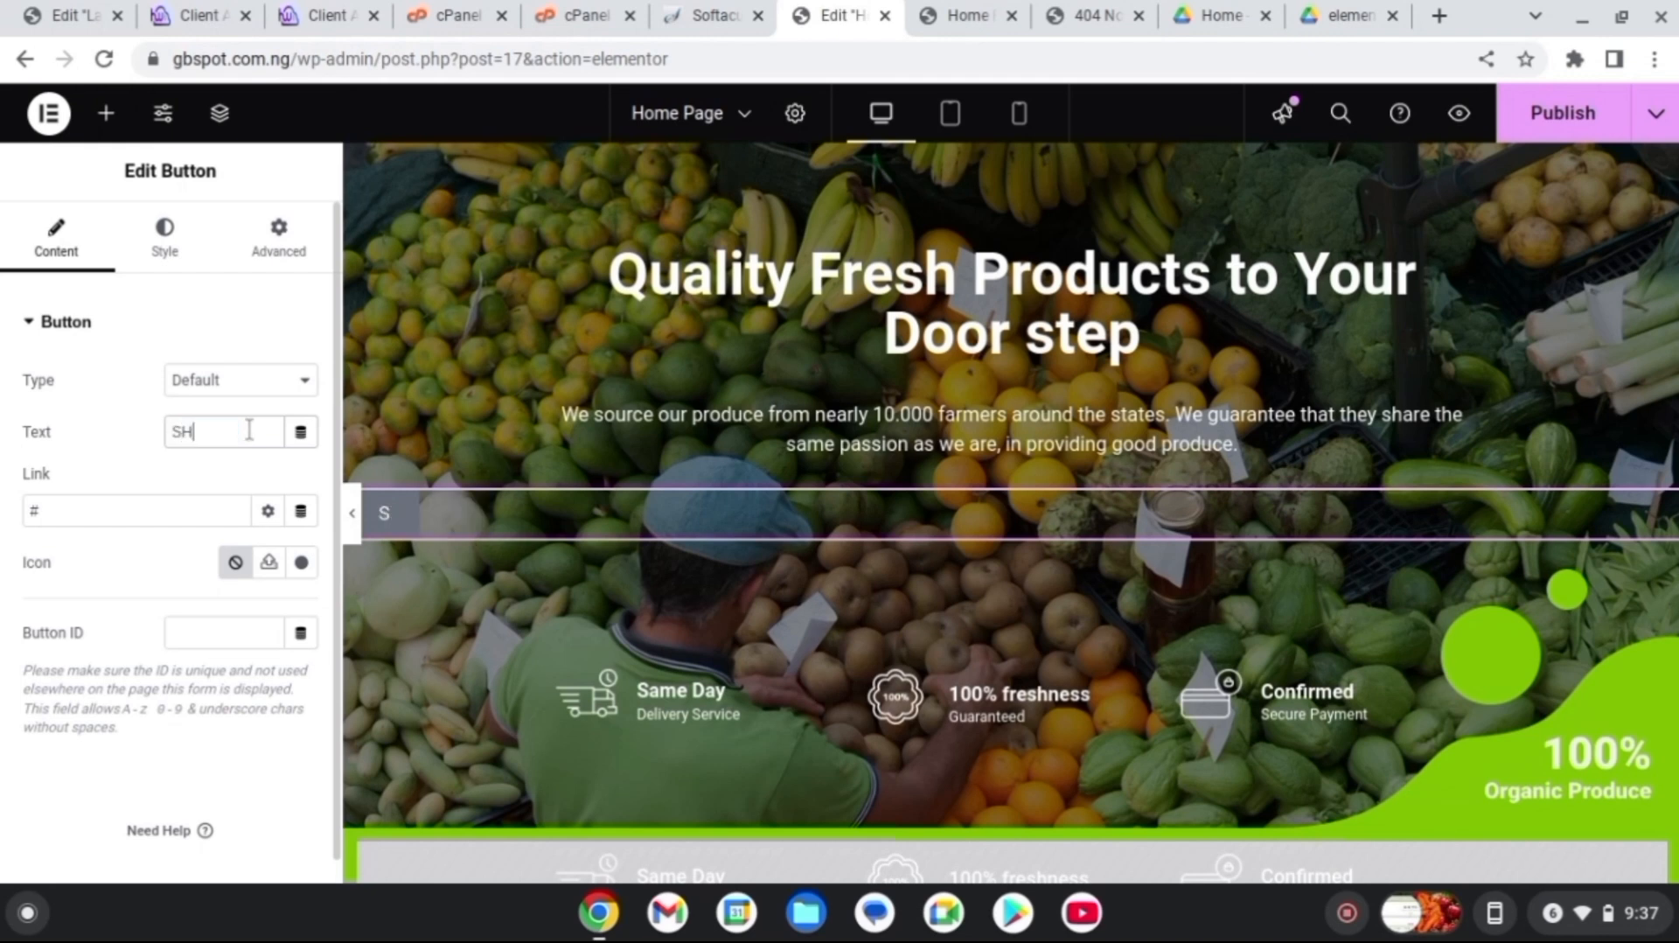
type("OP NOW")
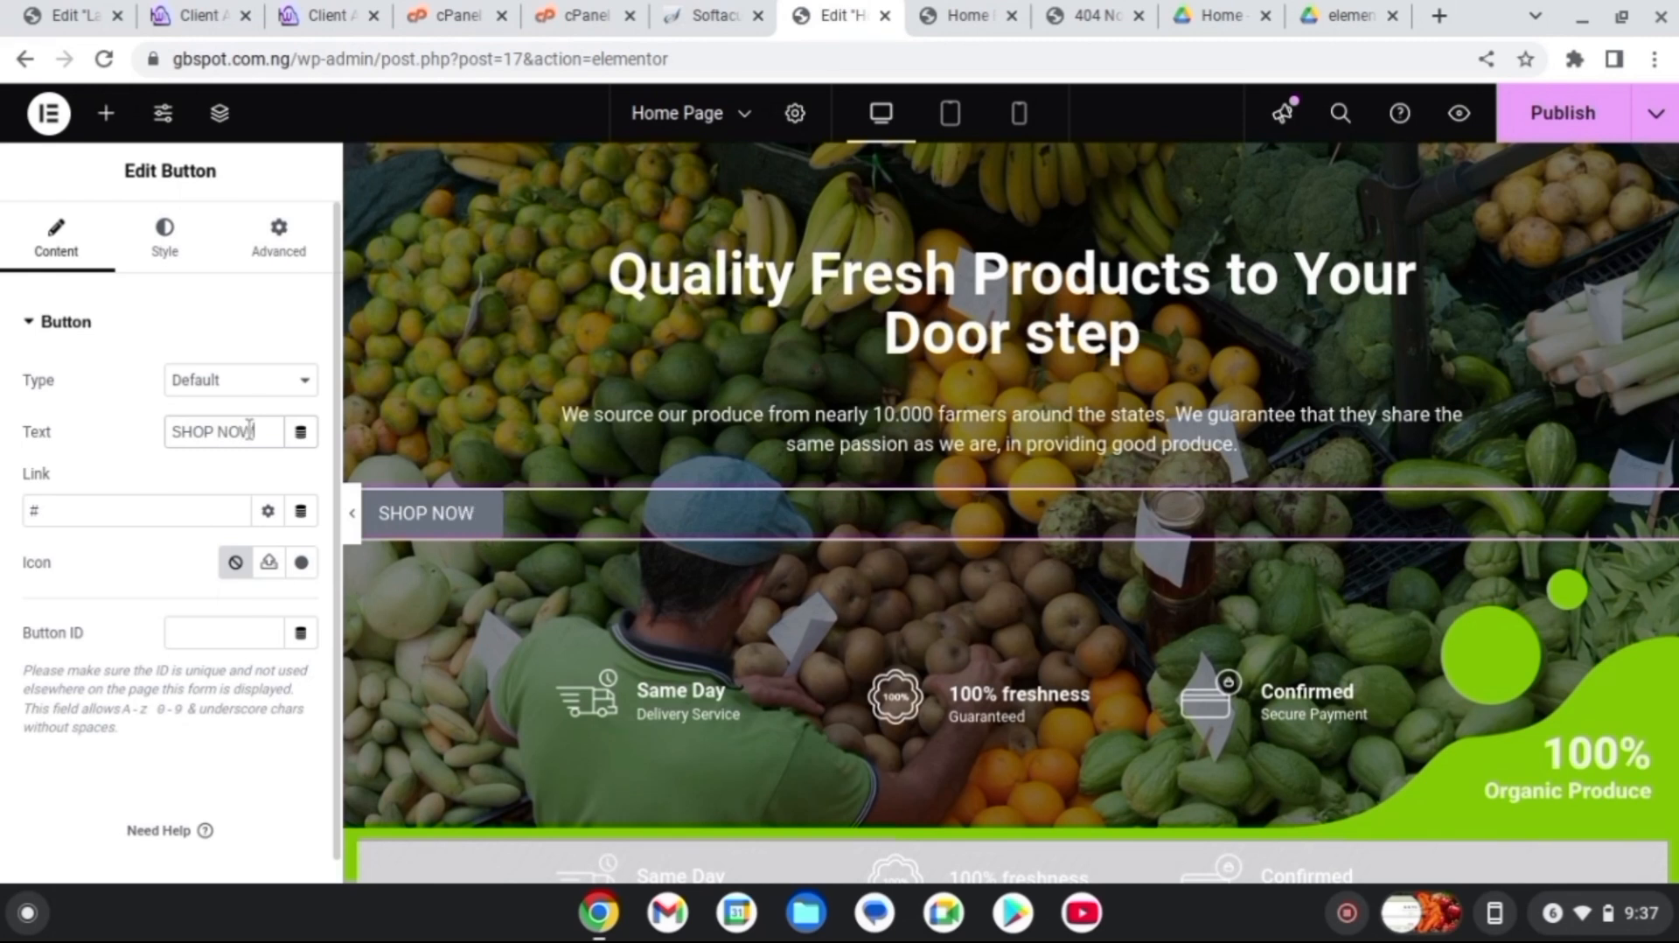
Keep the Default button type, check the site's home page, and return to the button's link setting
left_click(243, 385)
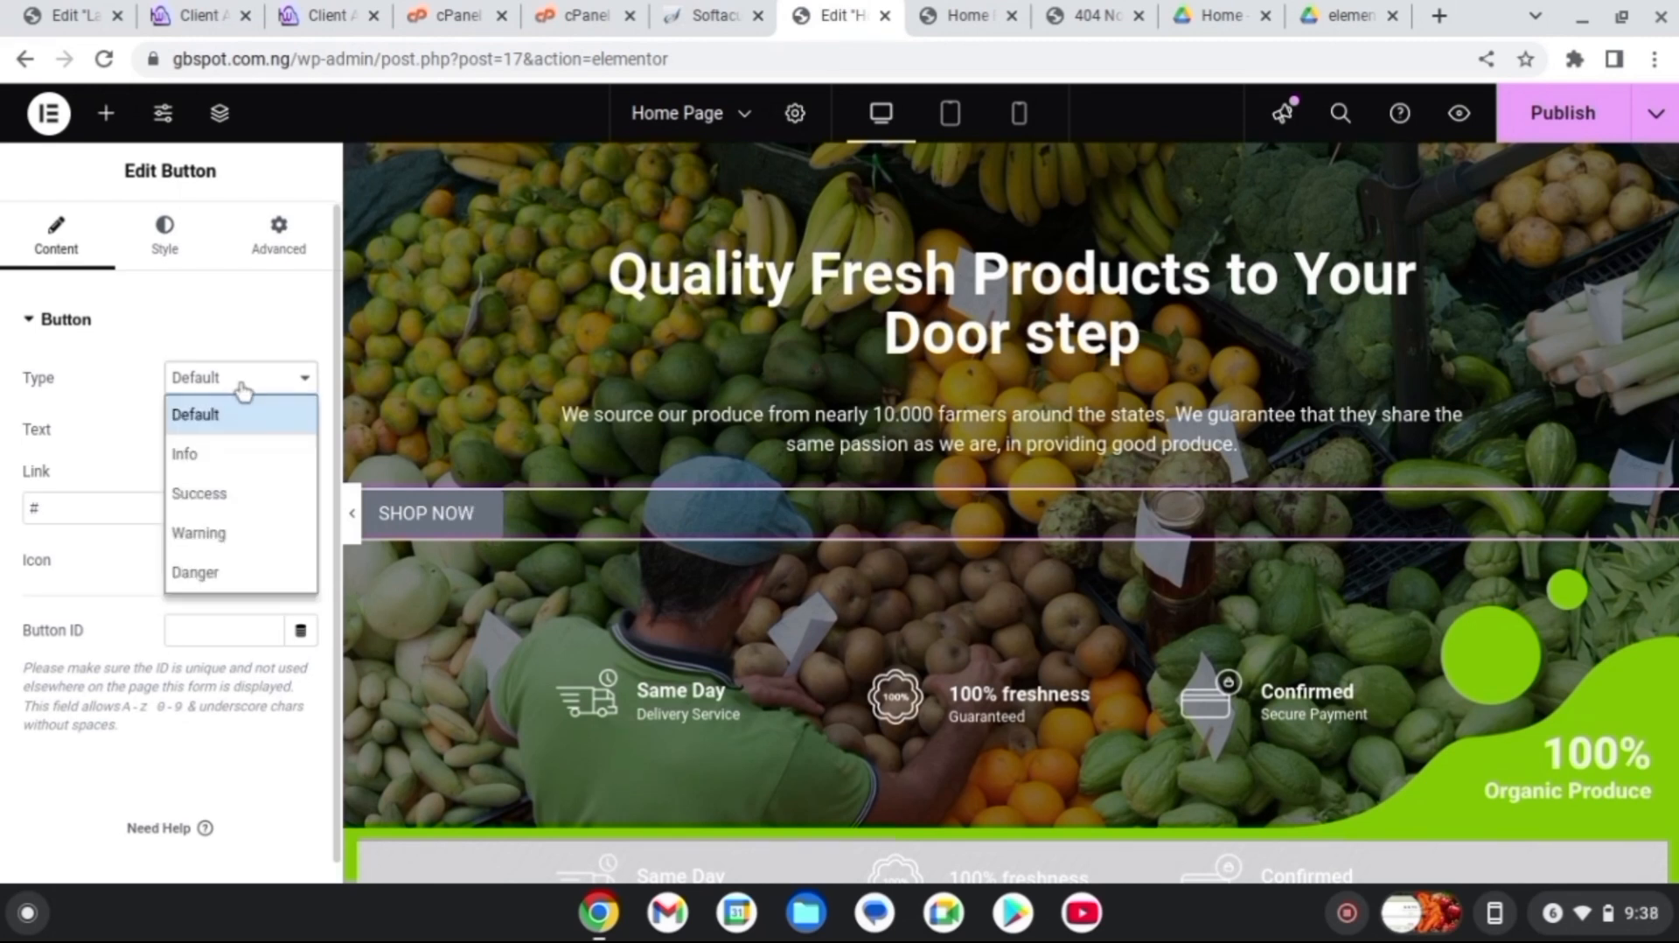
left_click(242, 385)
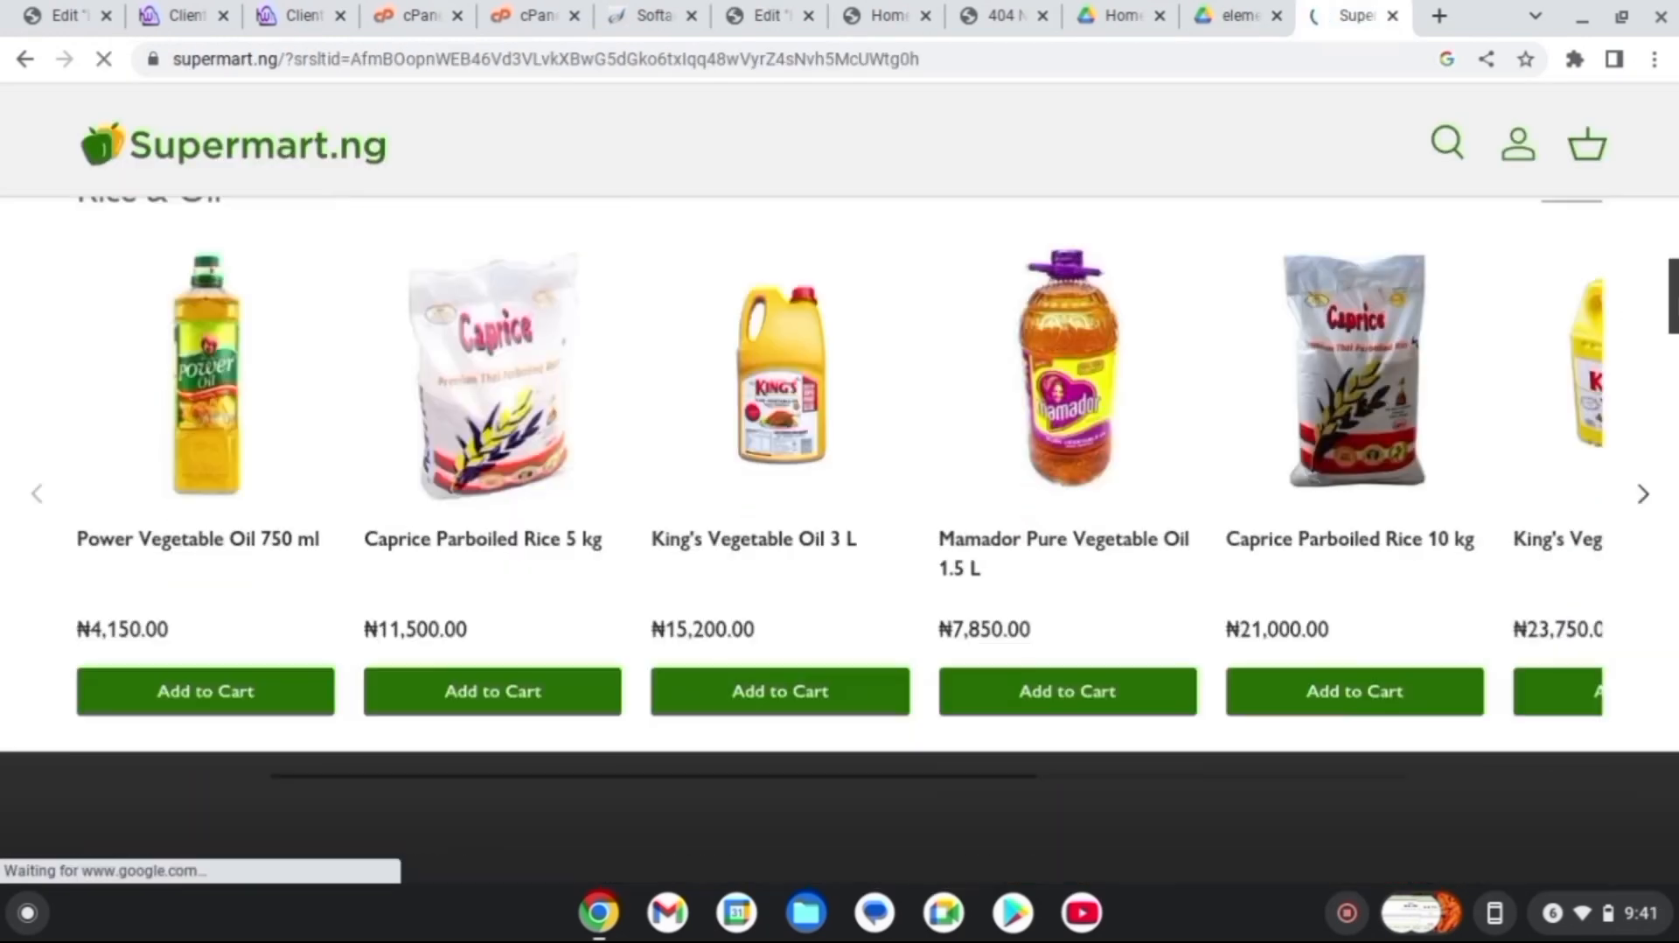
scroll(840, 438, "down", 8)
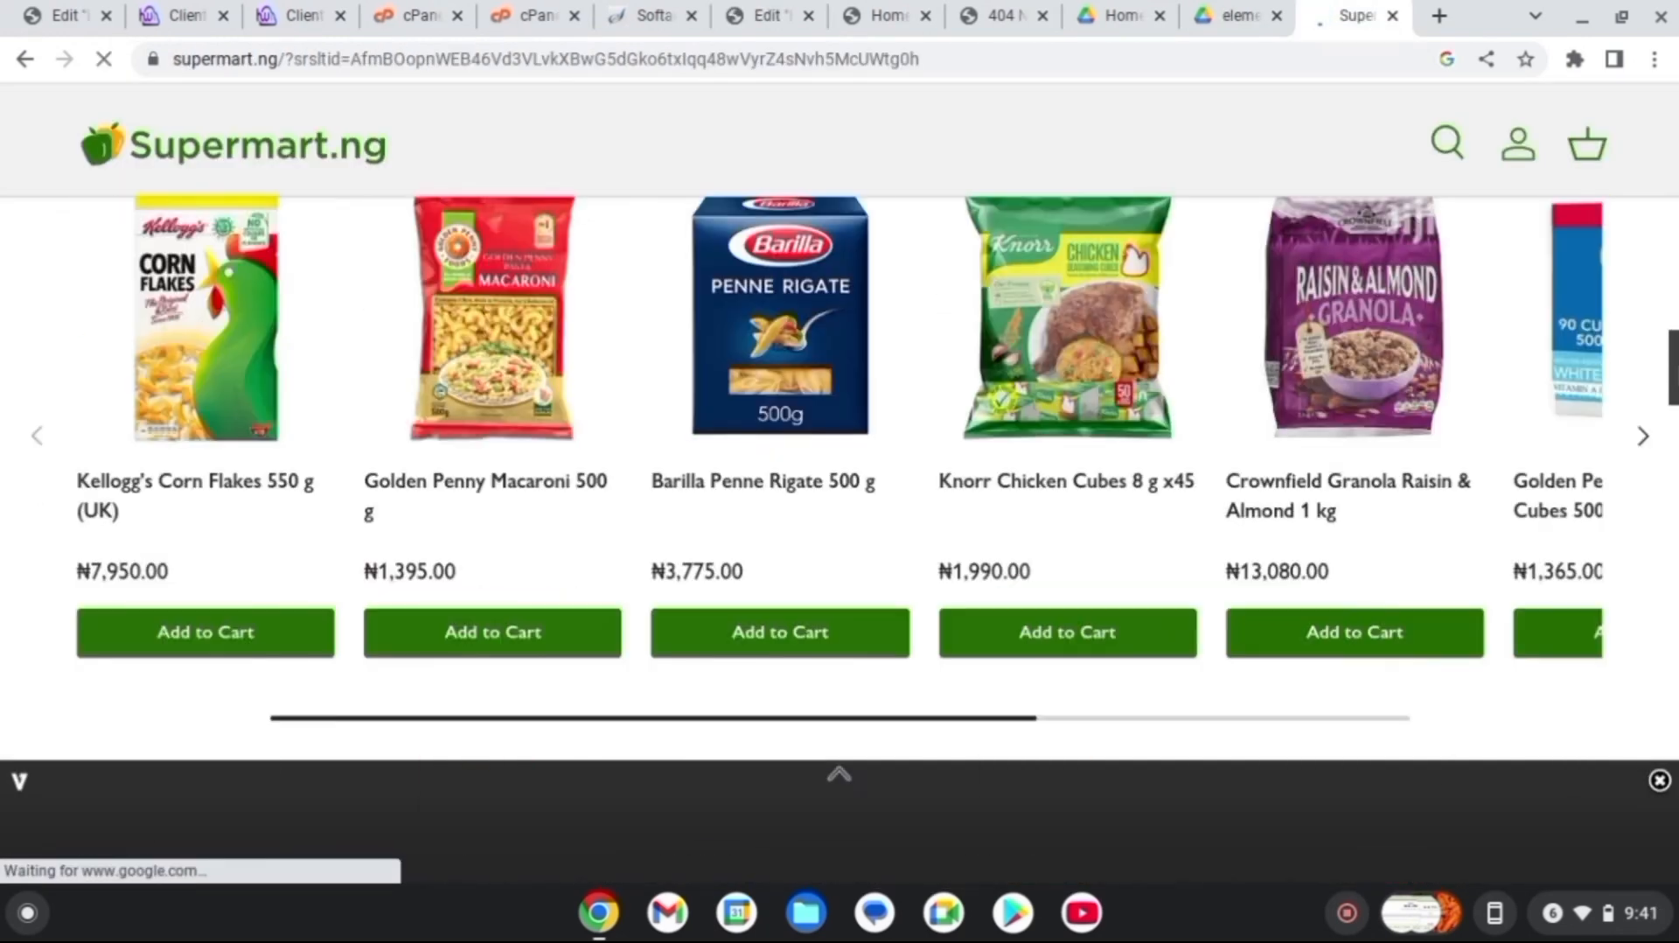
scroll(839, 473, "down", 4)
scroll(840, 473, "up", 15)
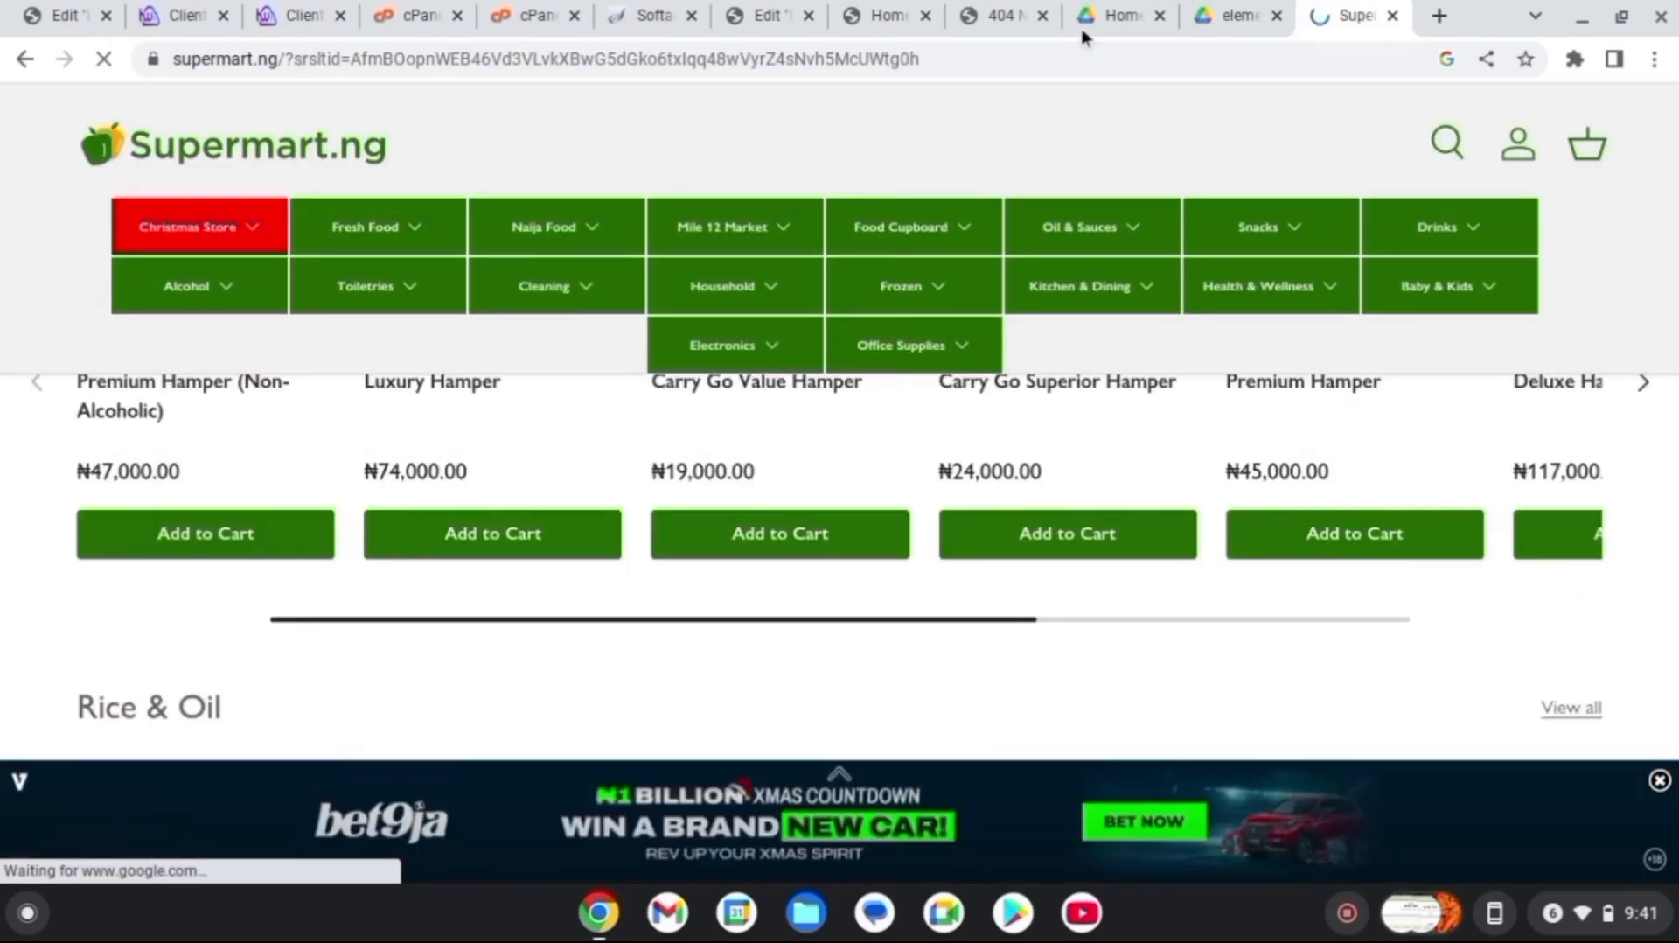
left_click(870, 17)
left_click(782, 14)
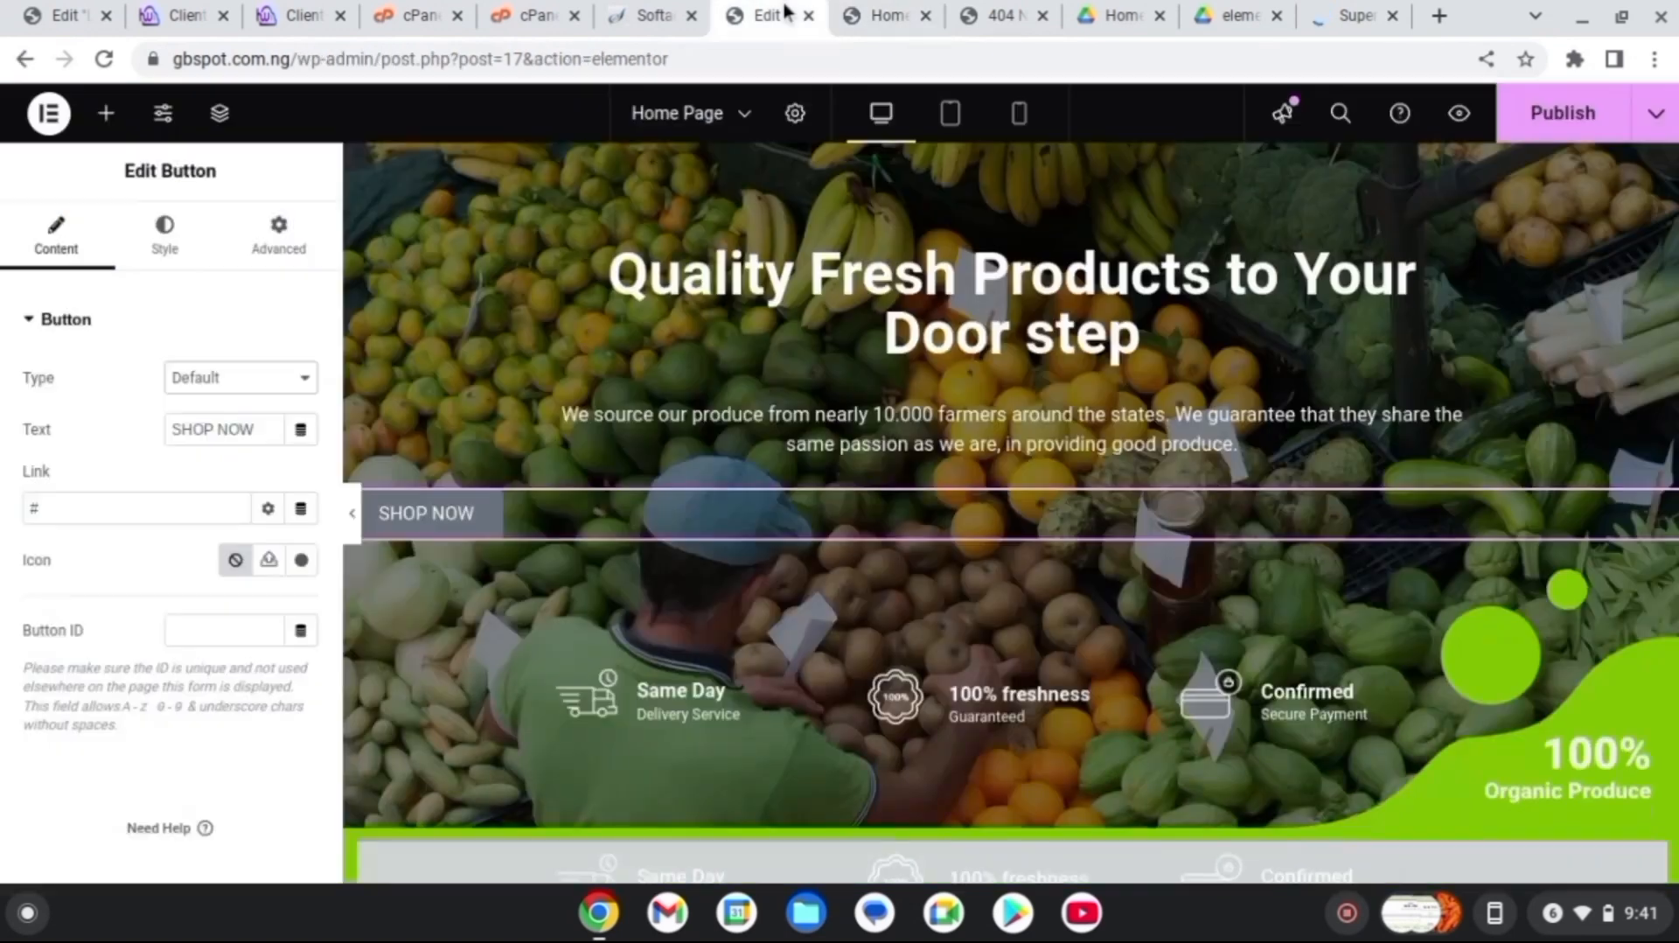
left_click(82, 508)
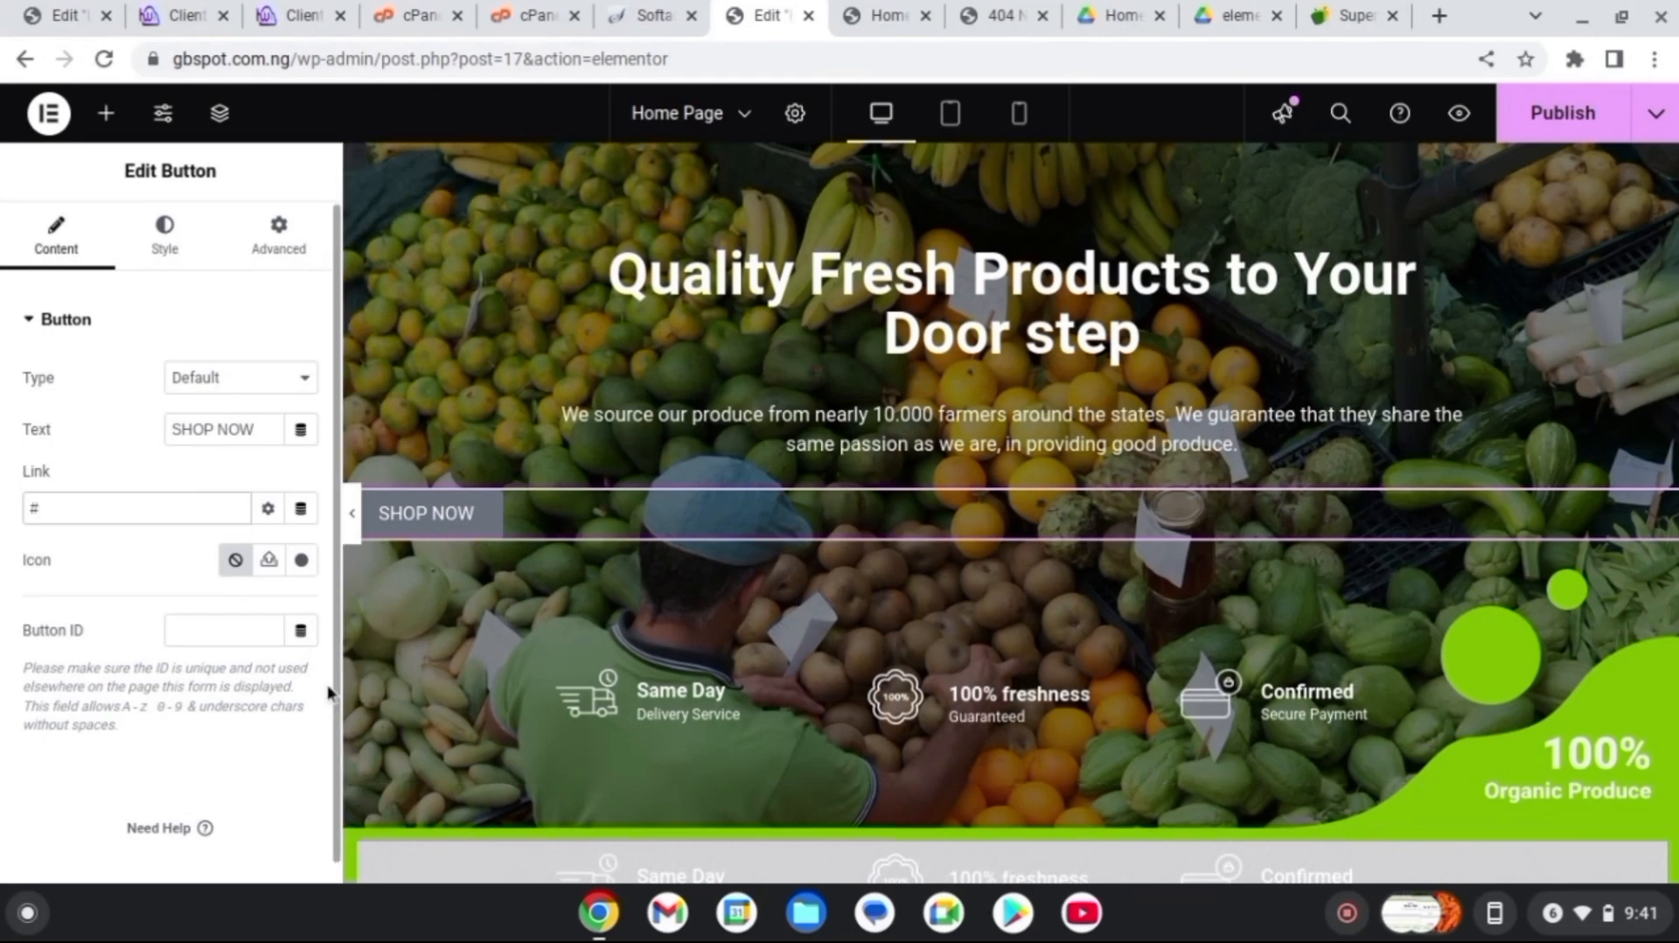
Set the SHOP NOW button's typography to Poppins, weight 700 (Bold)
left_click(166, 238)
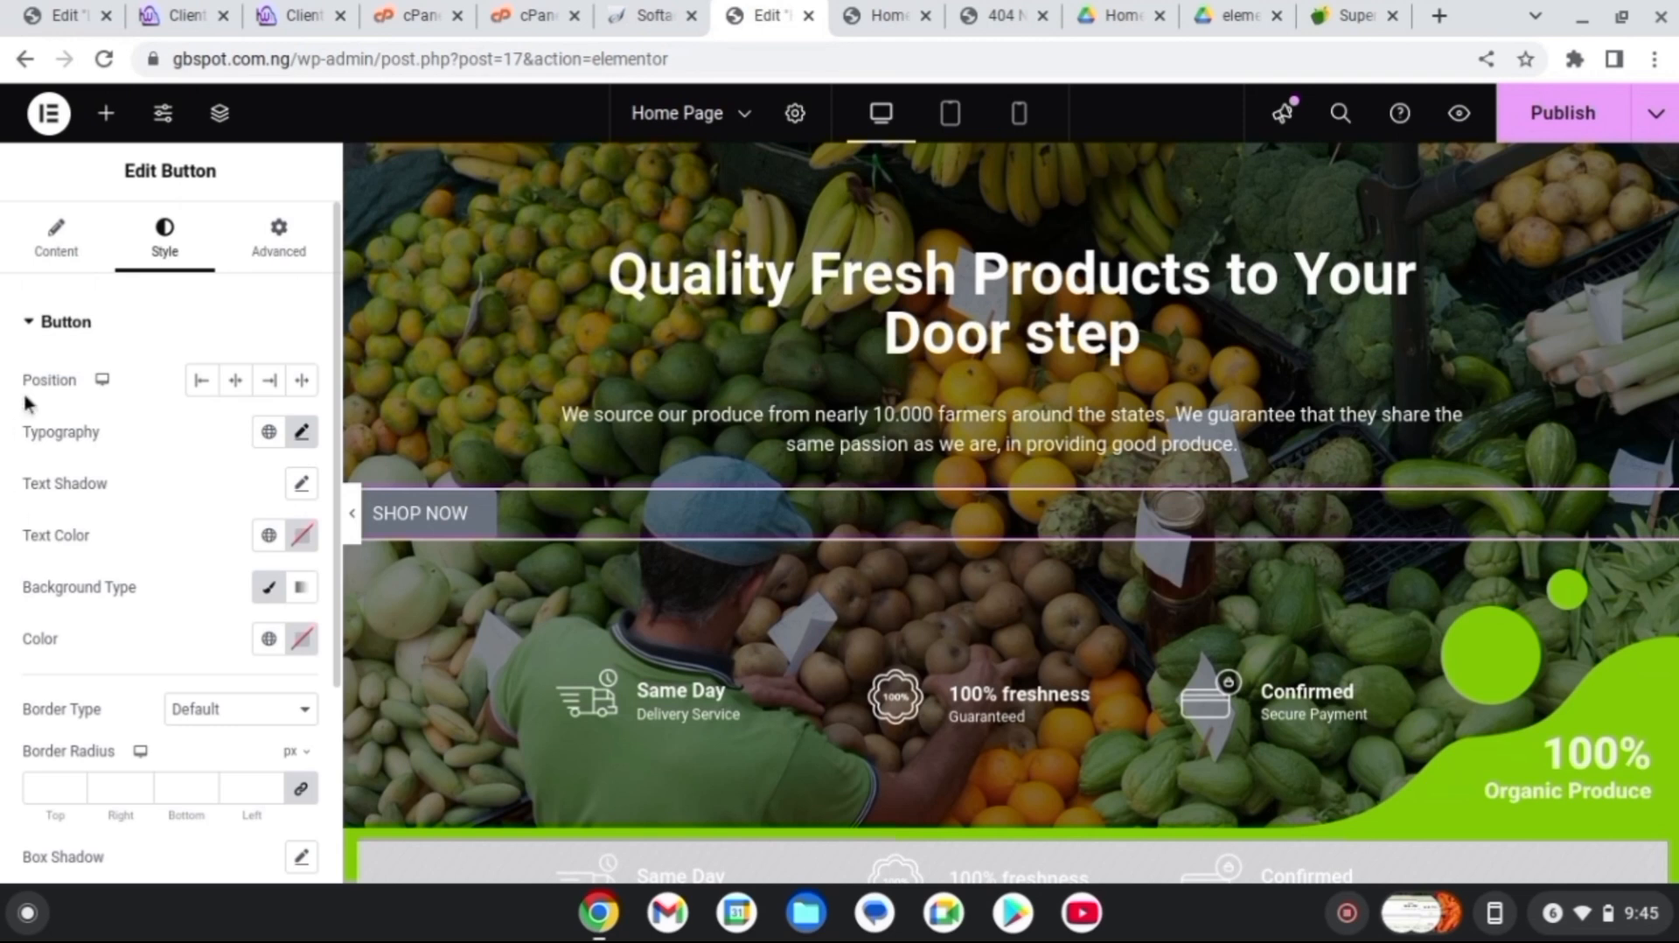
left_click(302, 434)
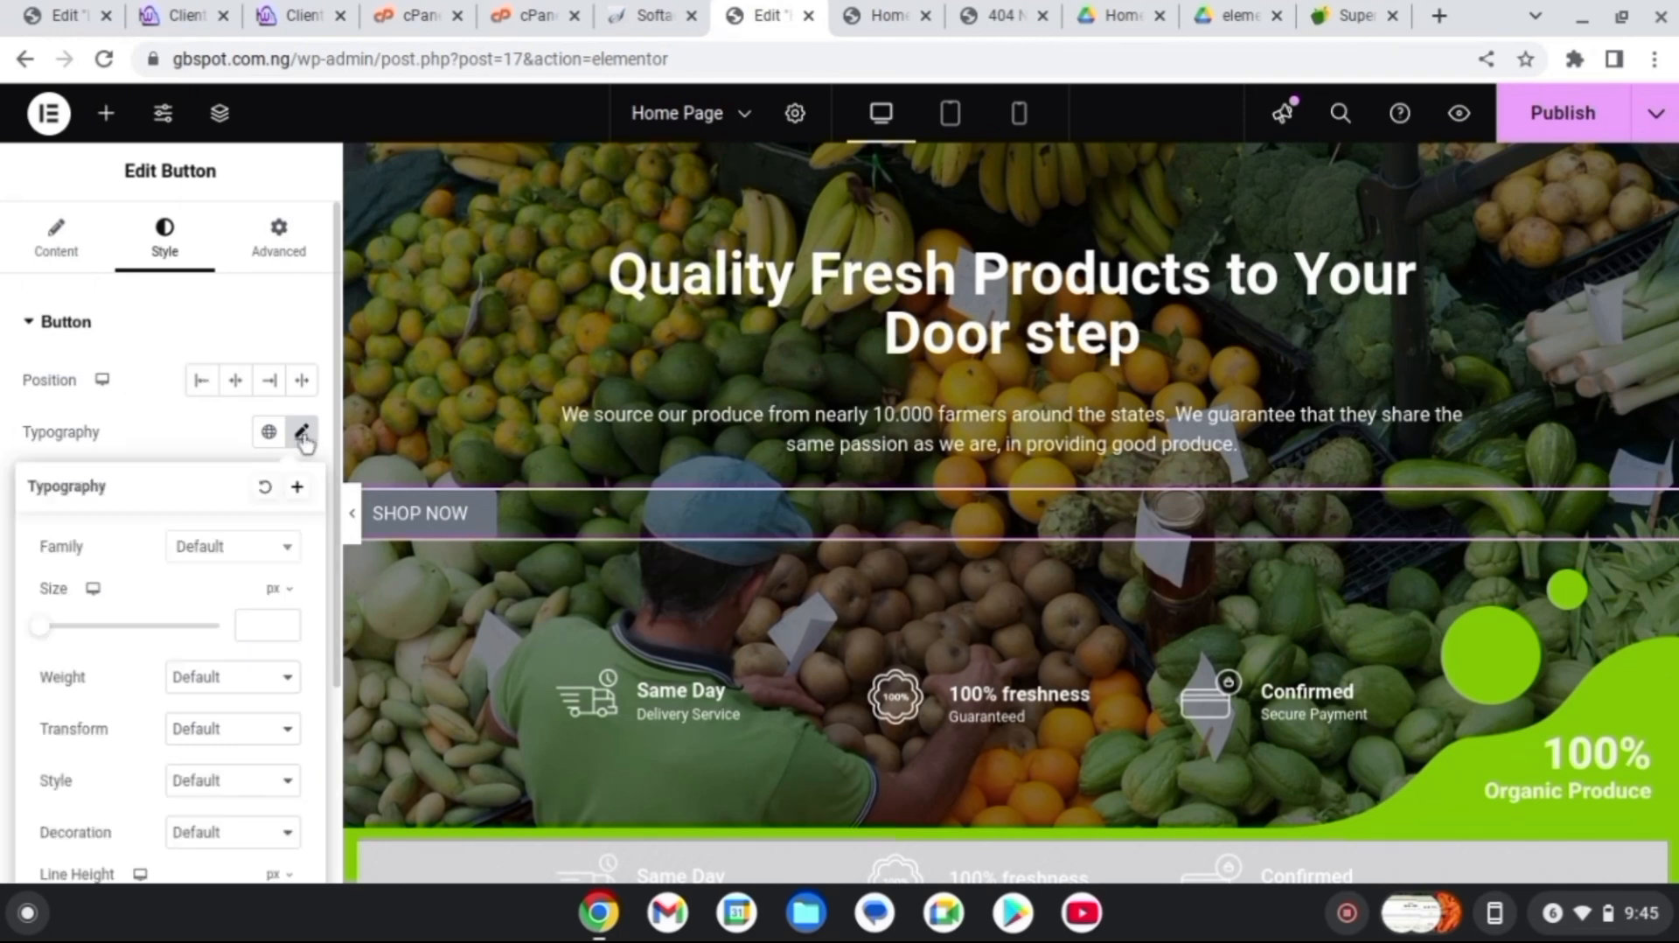
left_click(272, 556)
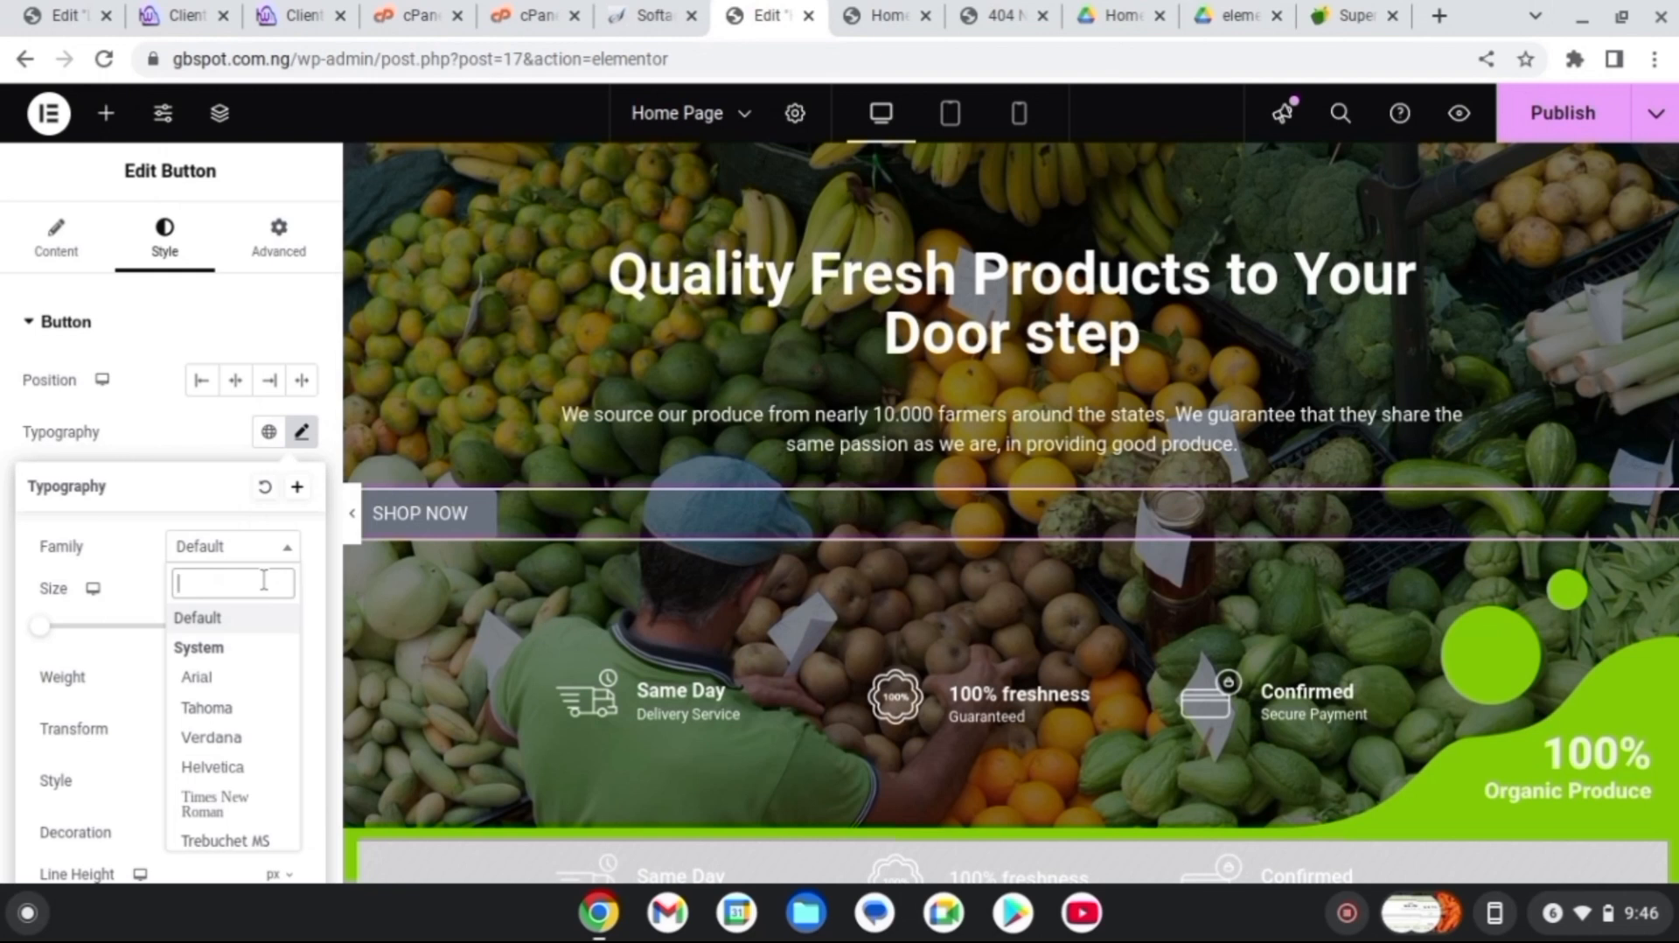
type("Poppins")
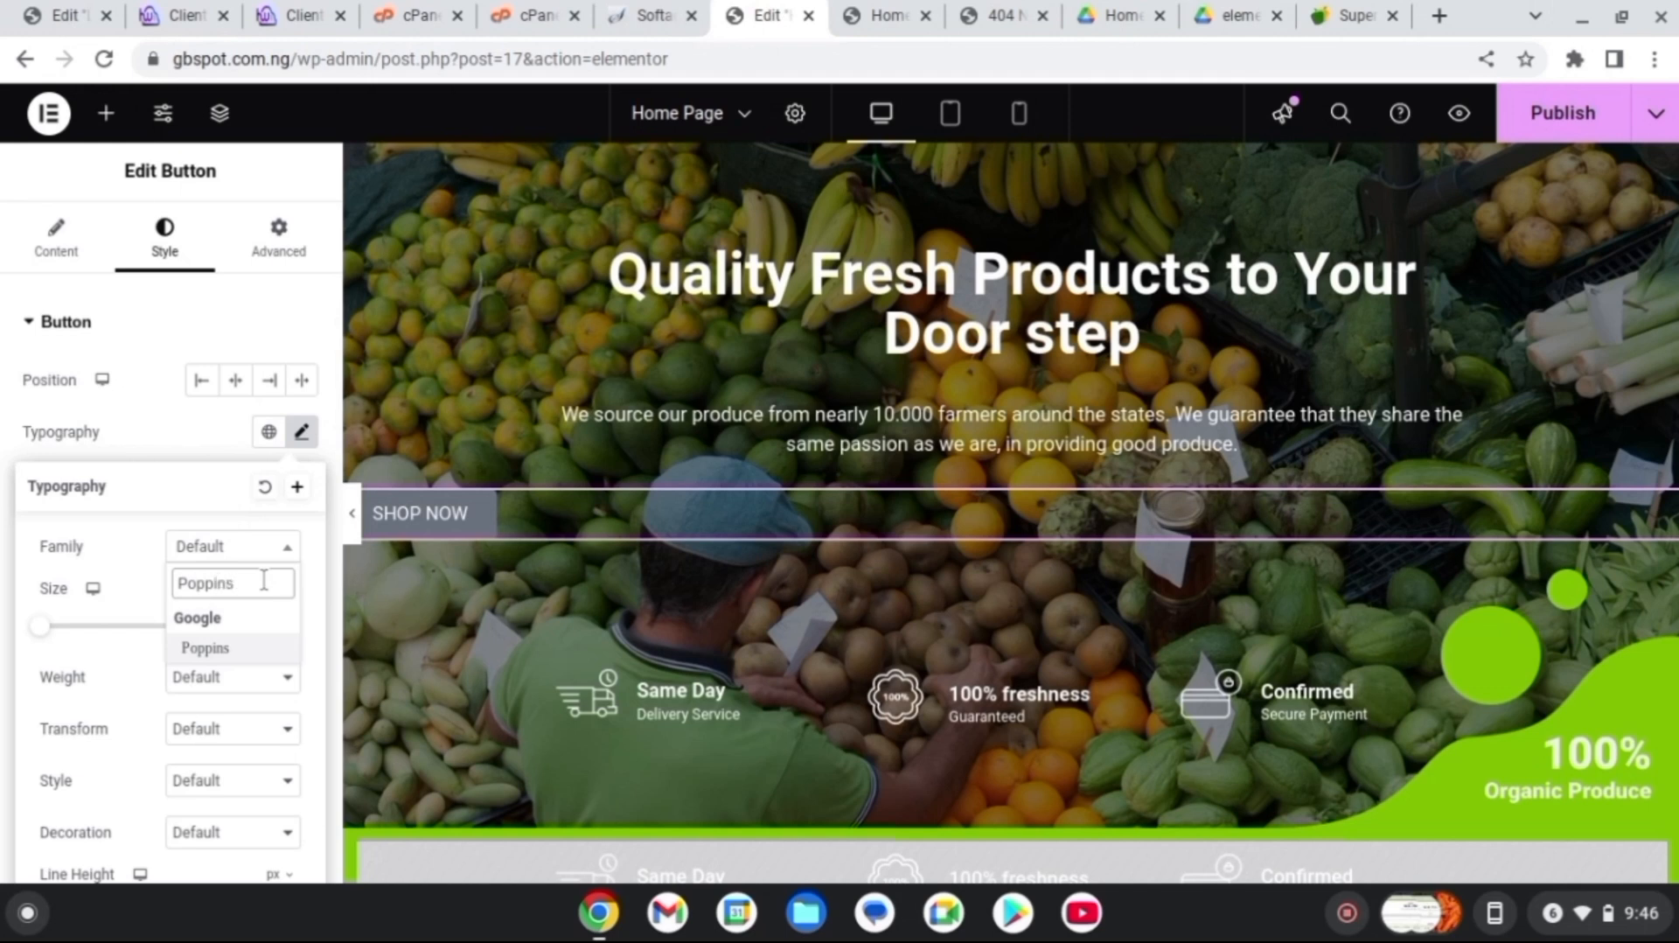
left_click(257, 648)
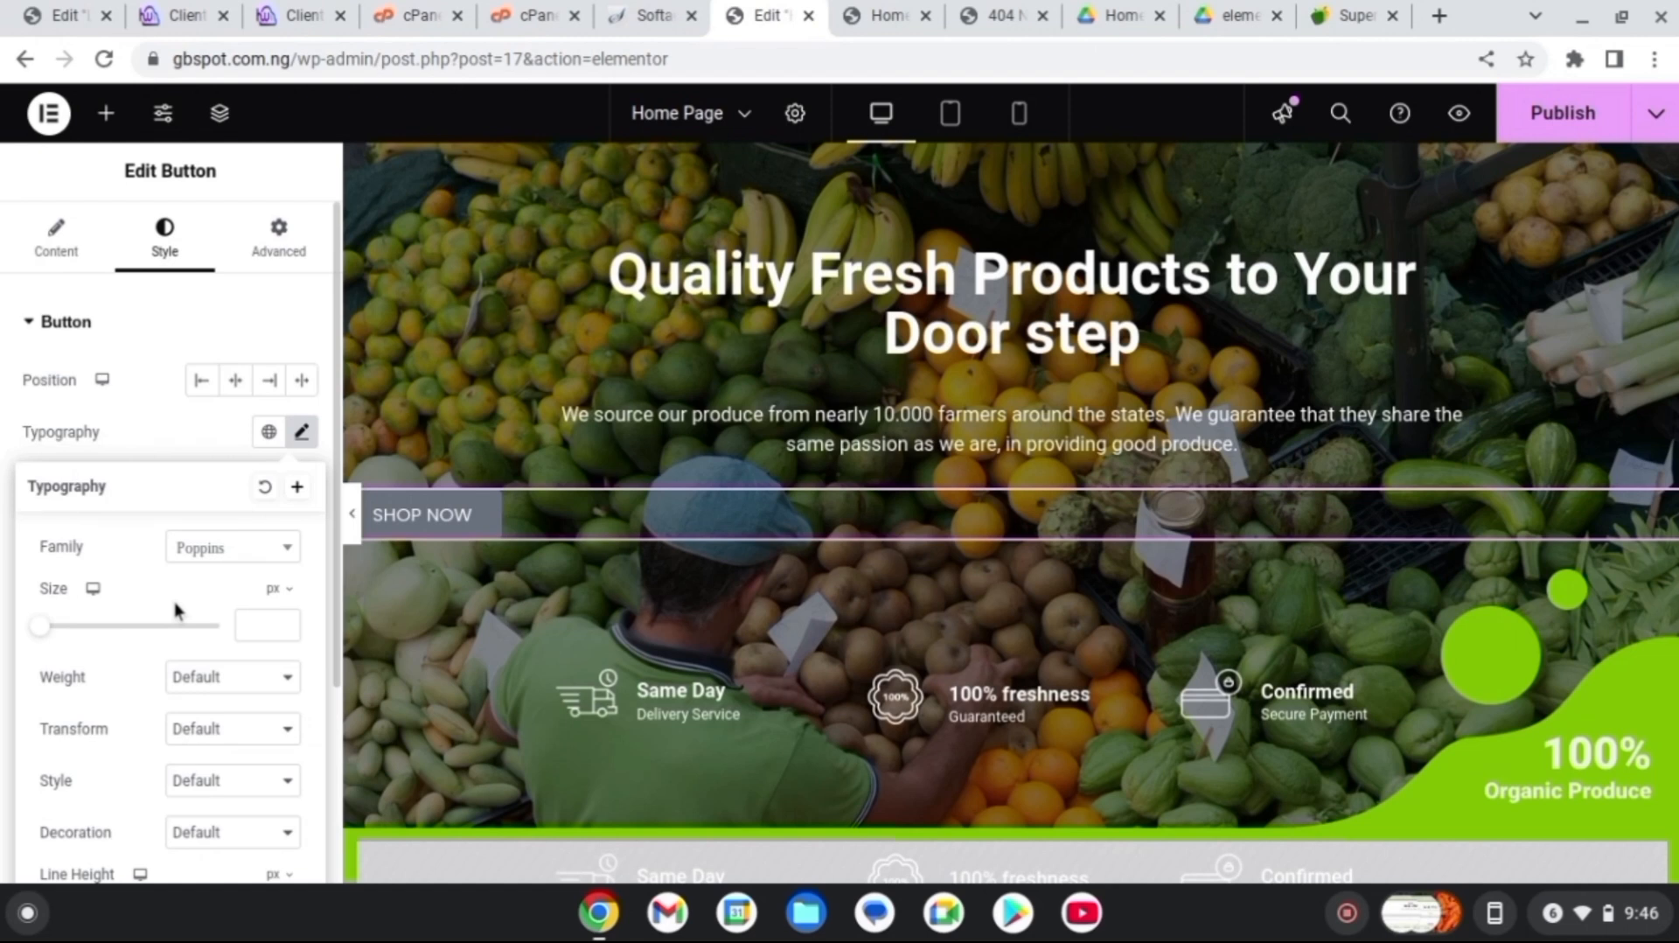
left_click(280, 689)
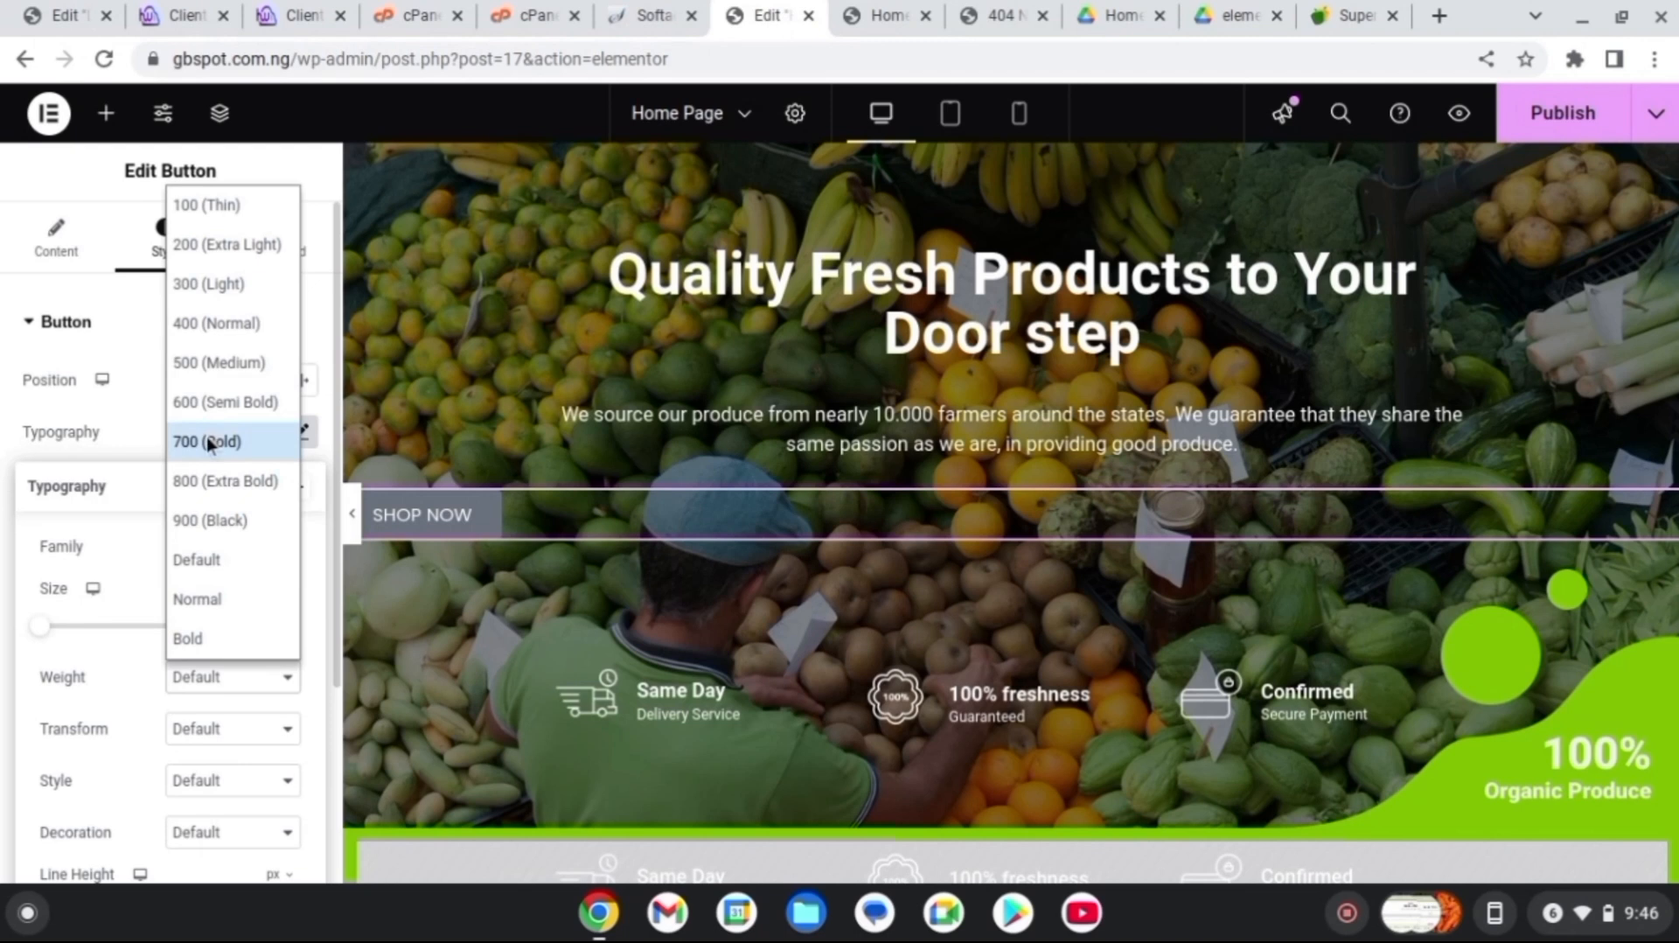
left_click(240, 440)
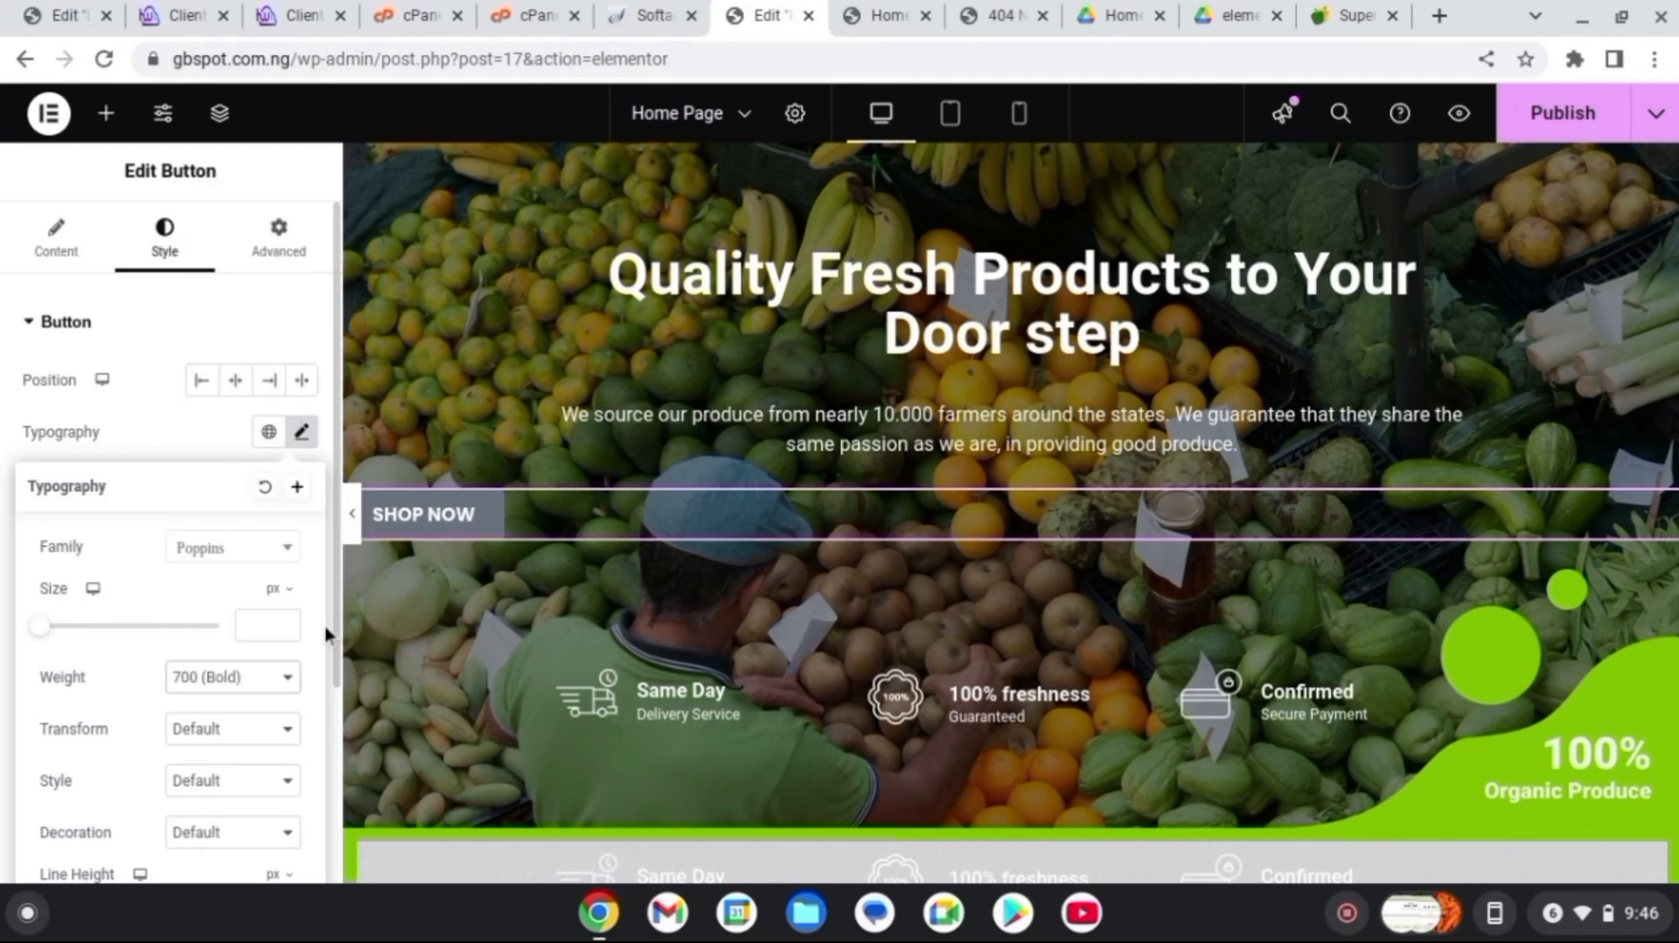
Increase the button text's line height to 21 px
left_click_drag(335, 631, 332, 841)
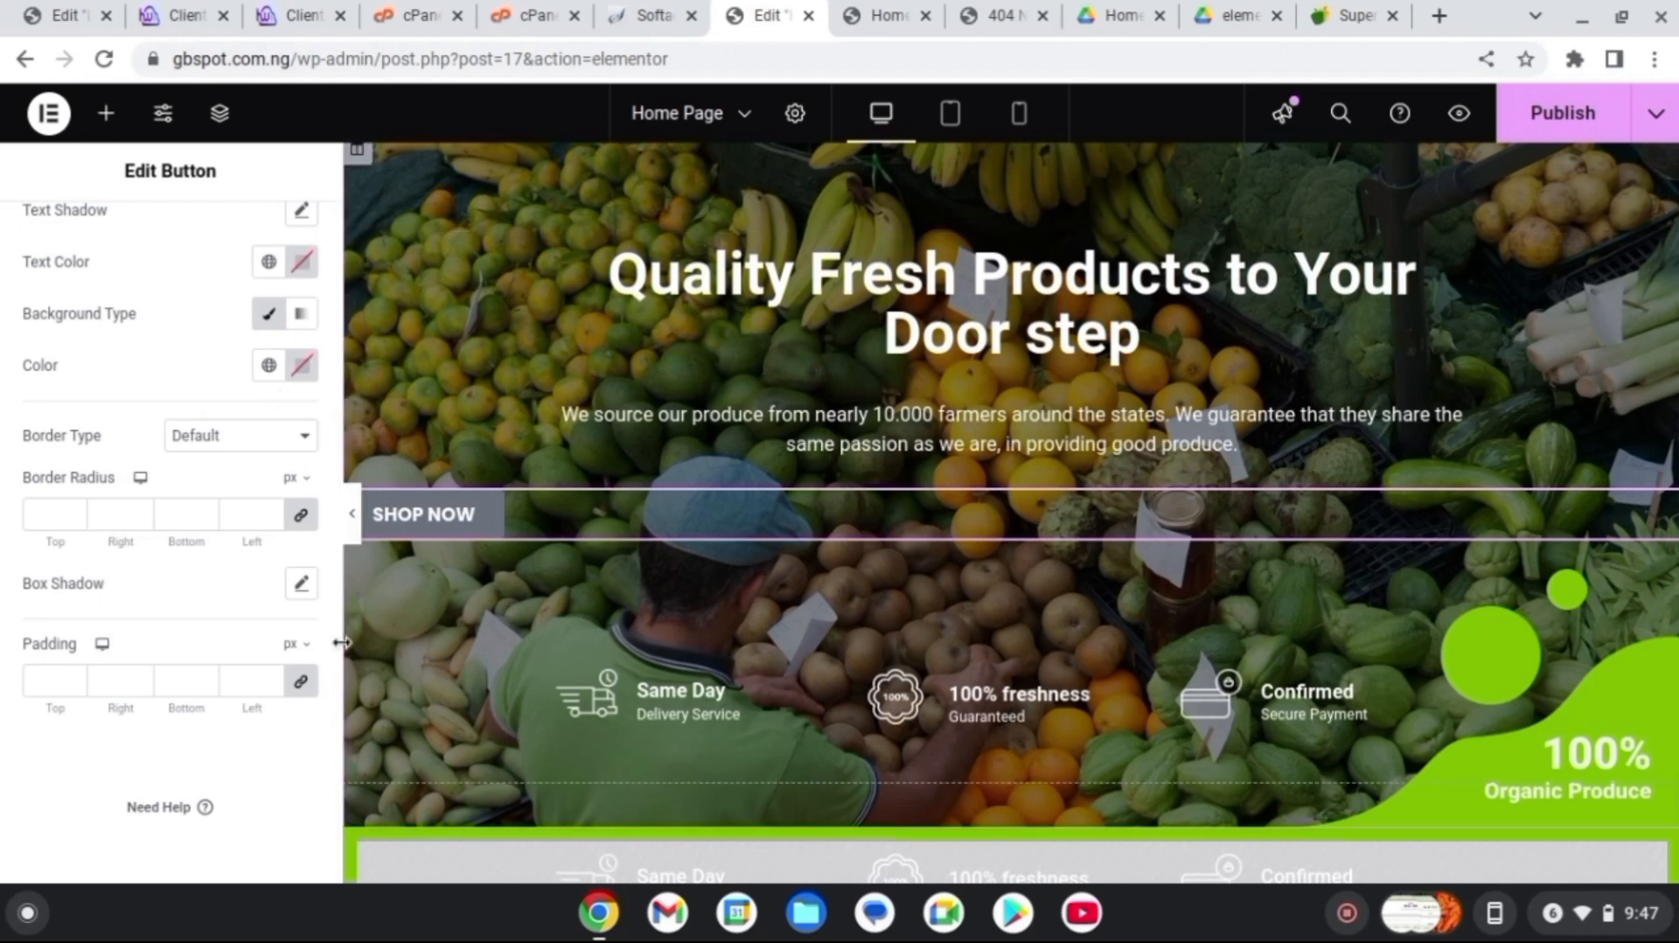
scroll(337, 656, "up", 2)
left_click(301, 290)
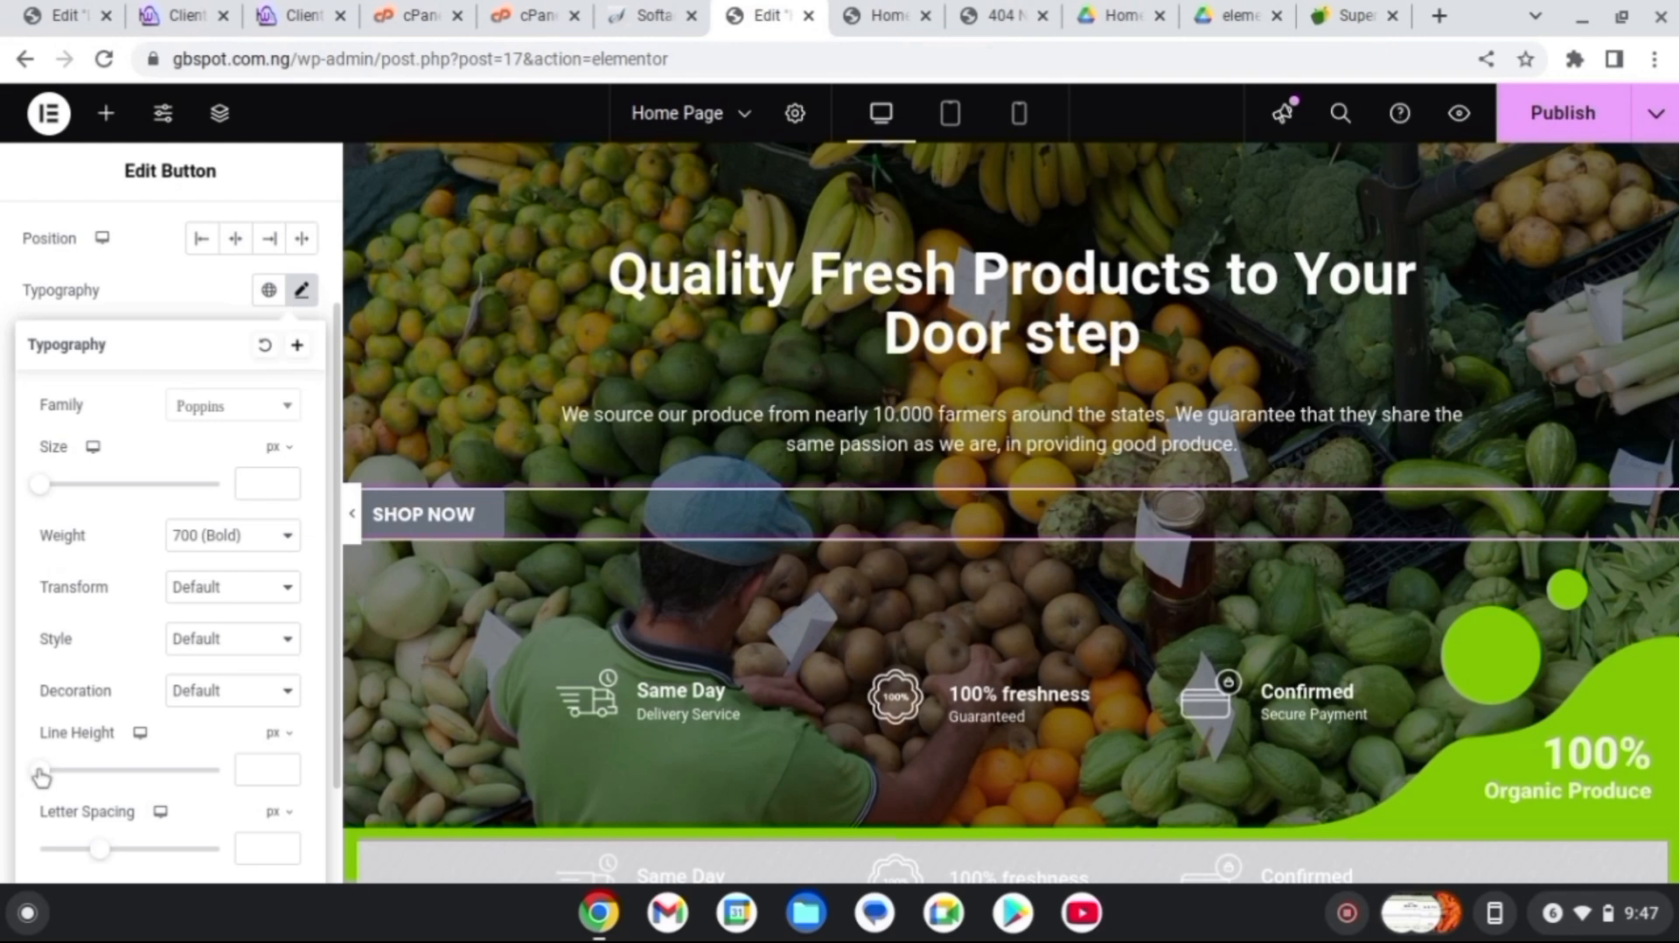
left_click_drag(47, 776, 81, 775)
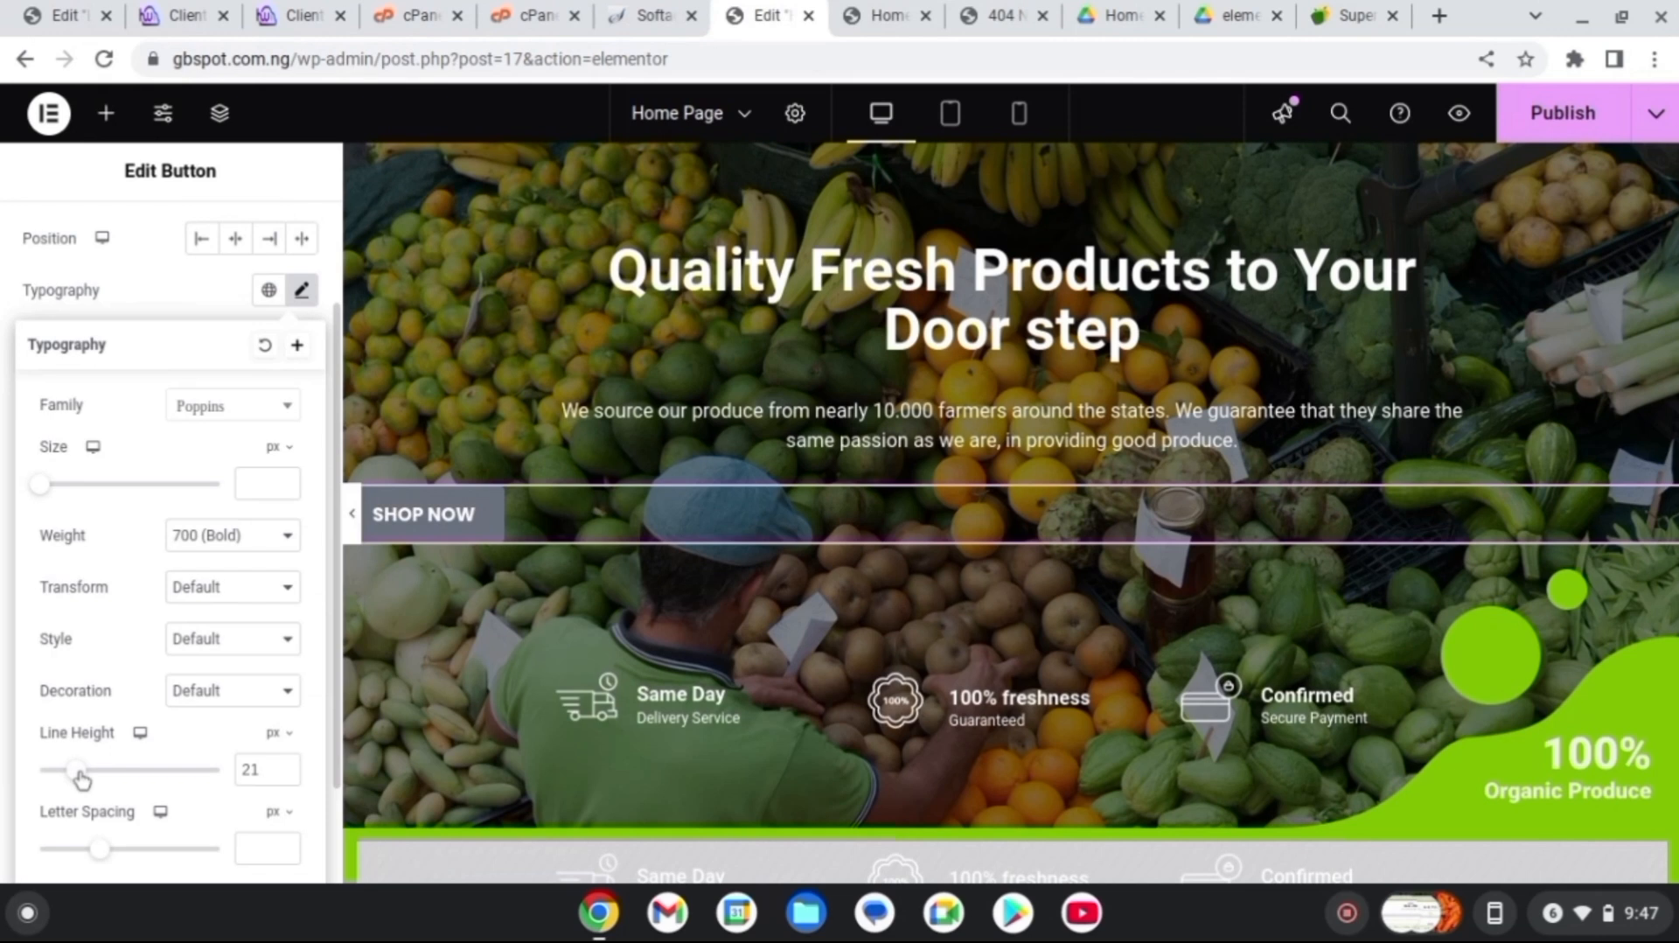
left_click(184, 302)
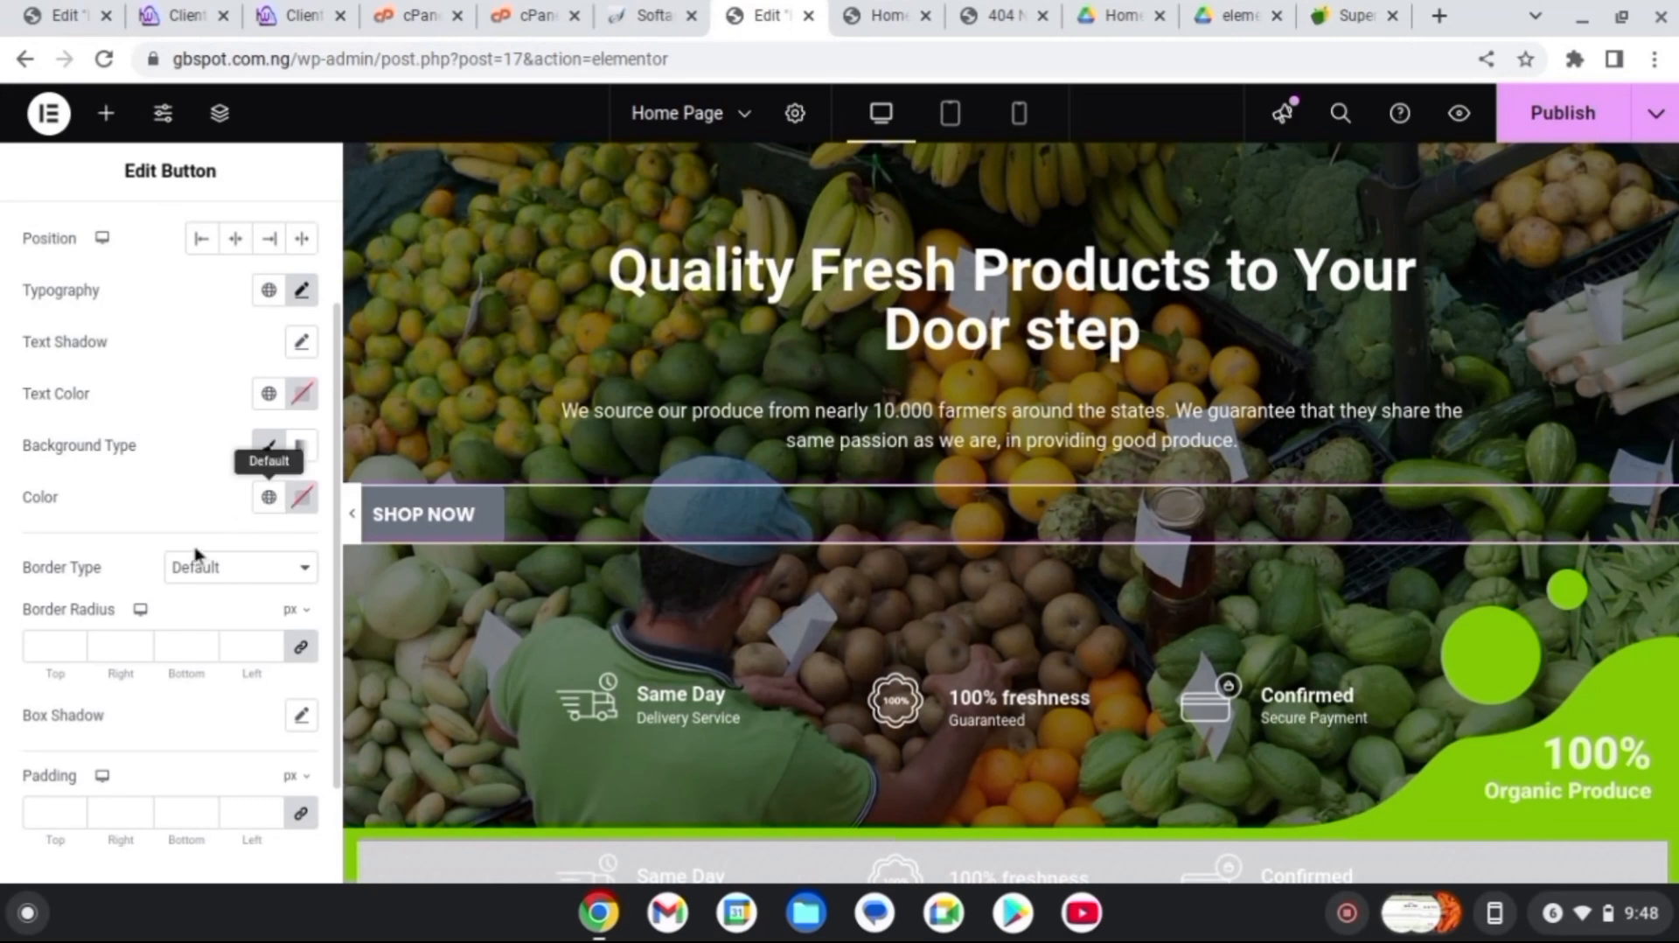
Give the SHOP NOW button an orange #E75D00 background colour instead of black
left_click(272, 505)
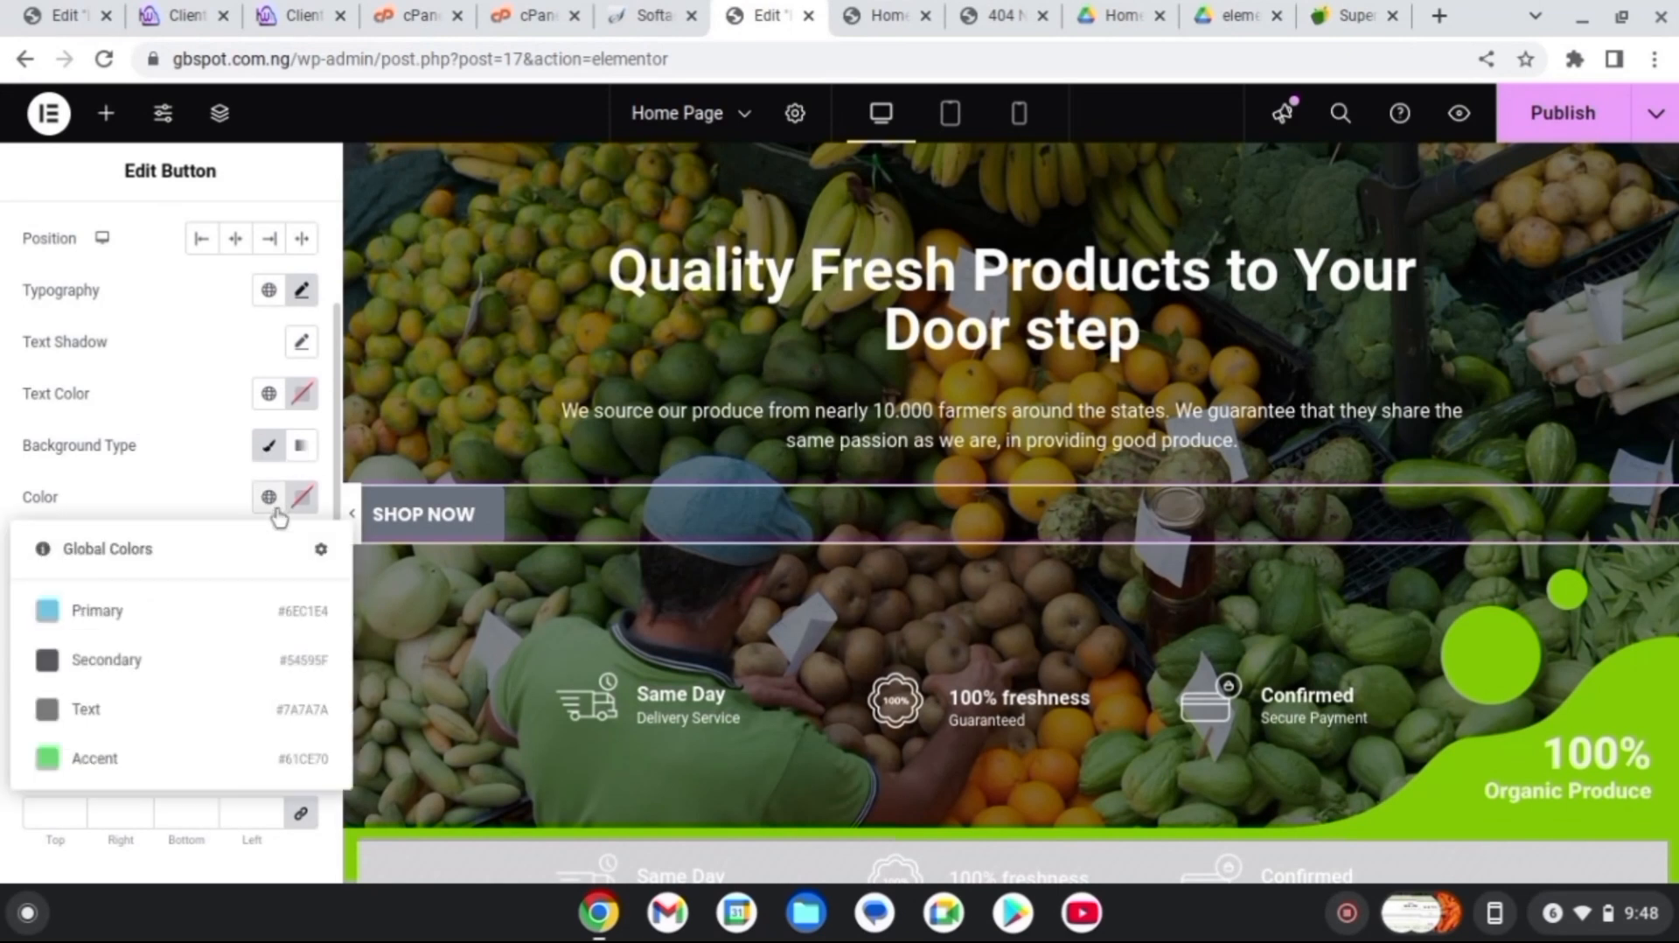
left_click(308, 502)
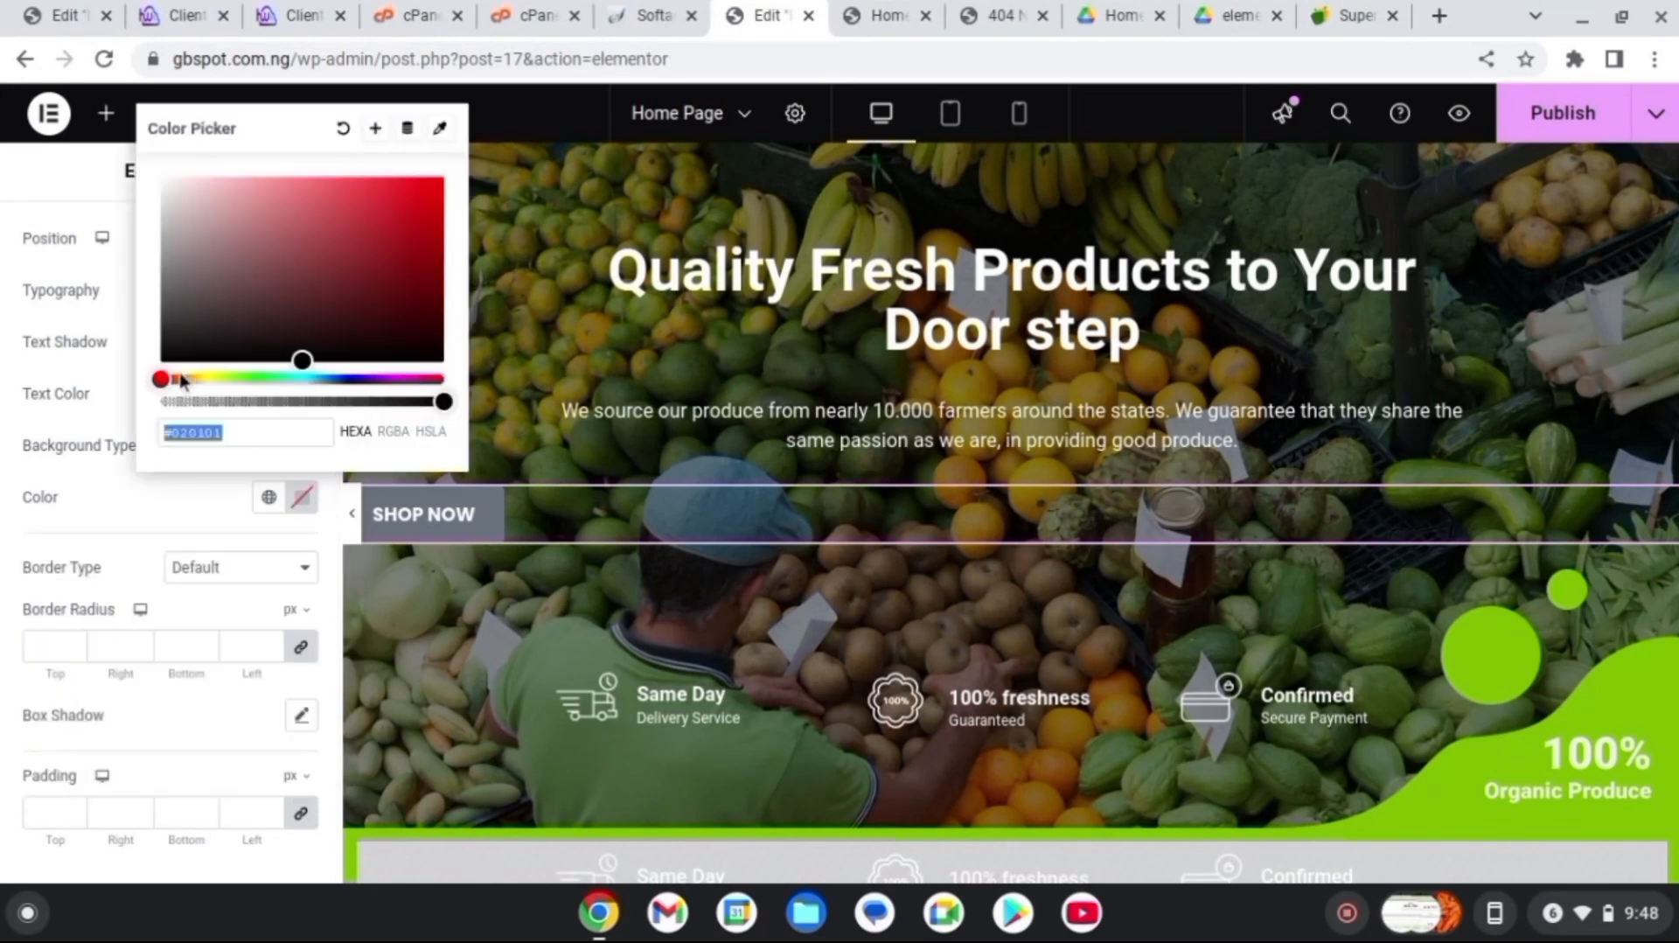
left_click_drag(168, 380, 181, 381)
left_click_drag(425, 332, 450, 182)
left_click(338, 512)
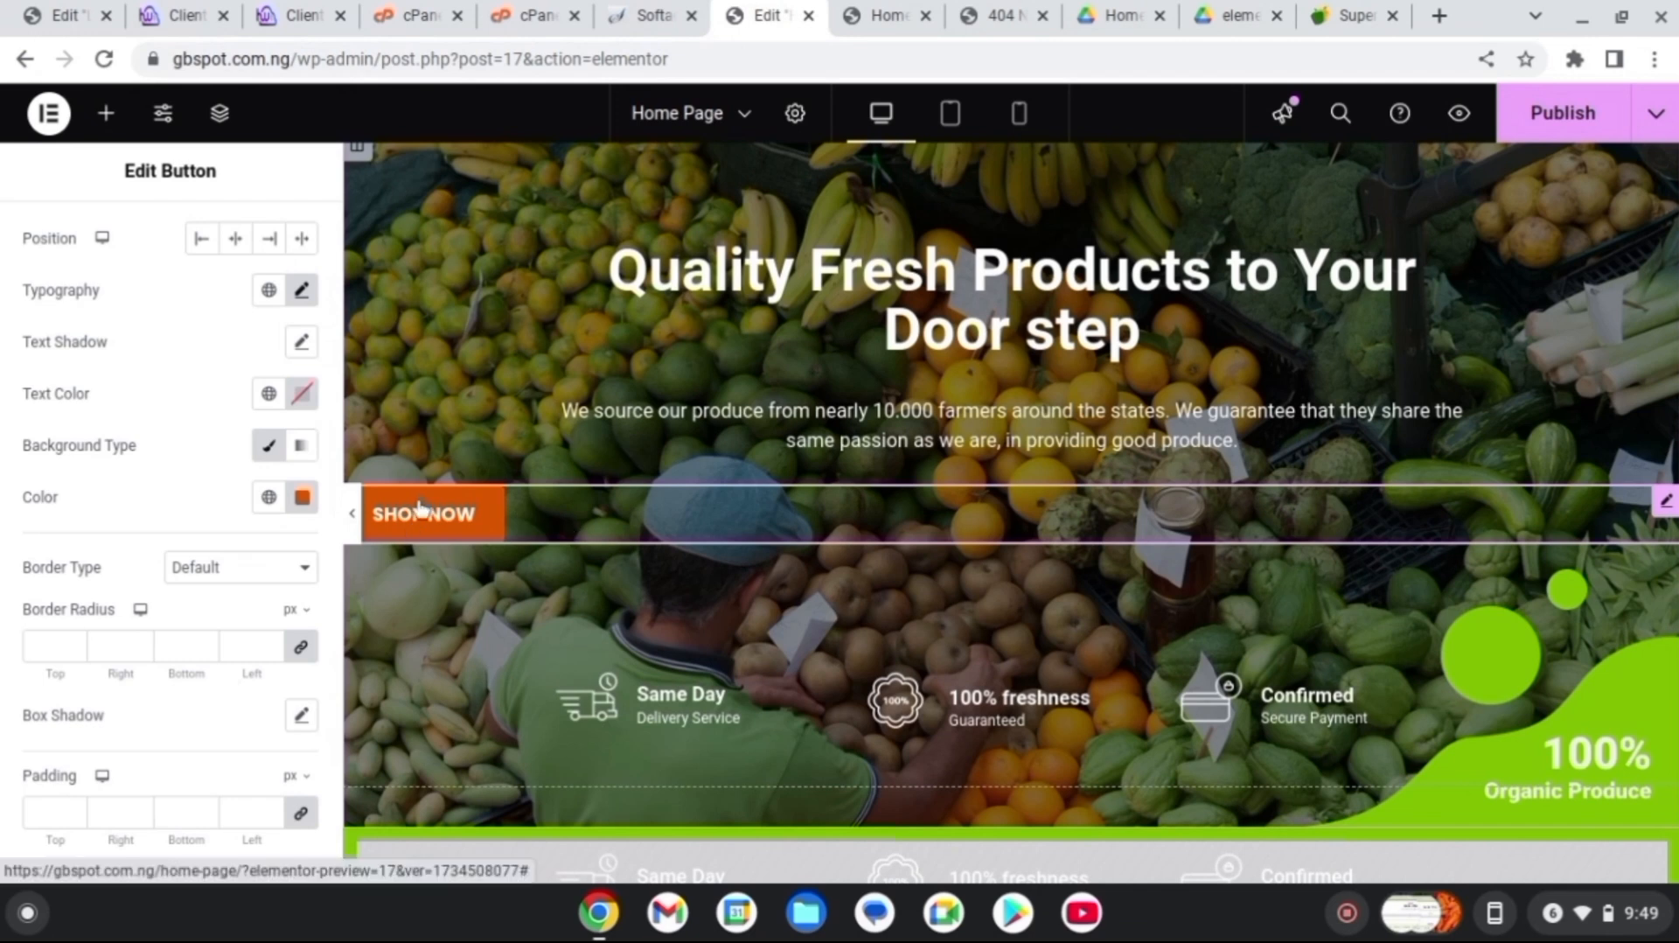
left_click_drag(335, 390, 335, 283)
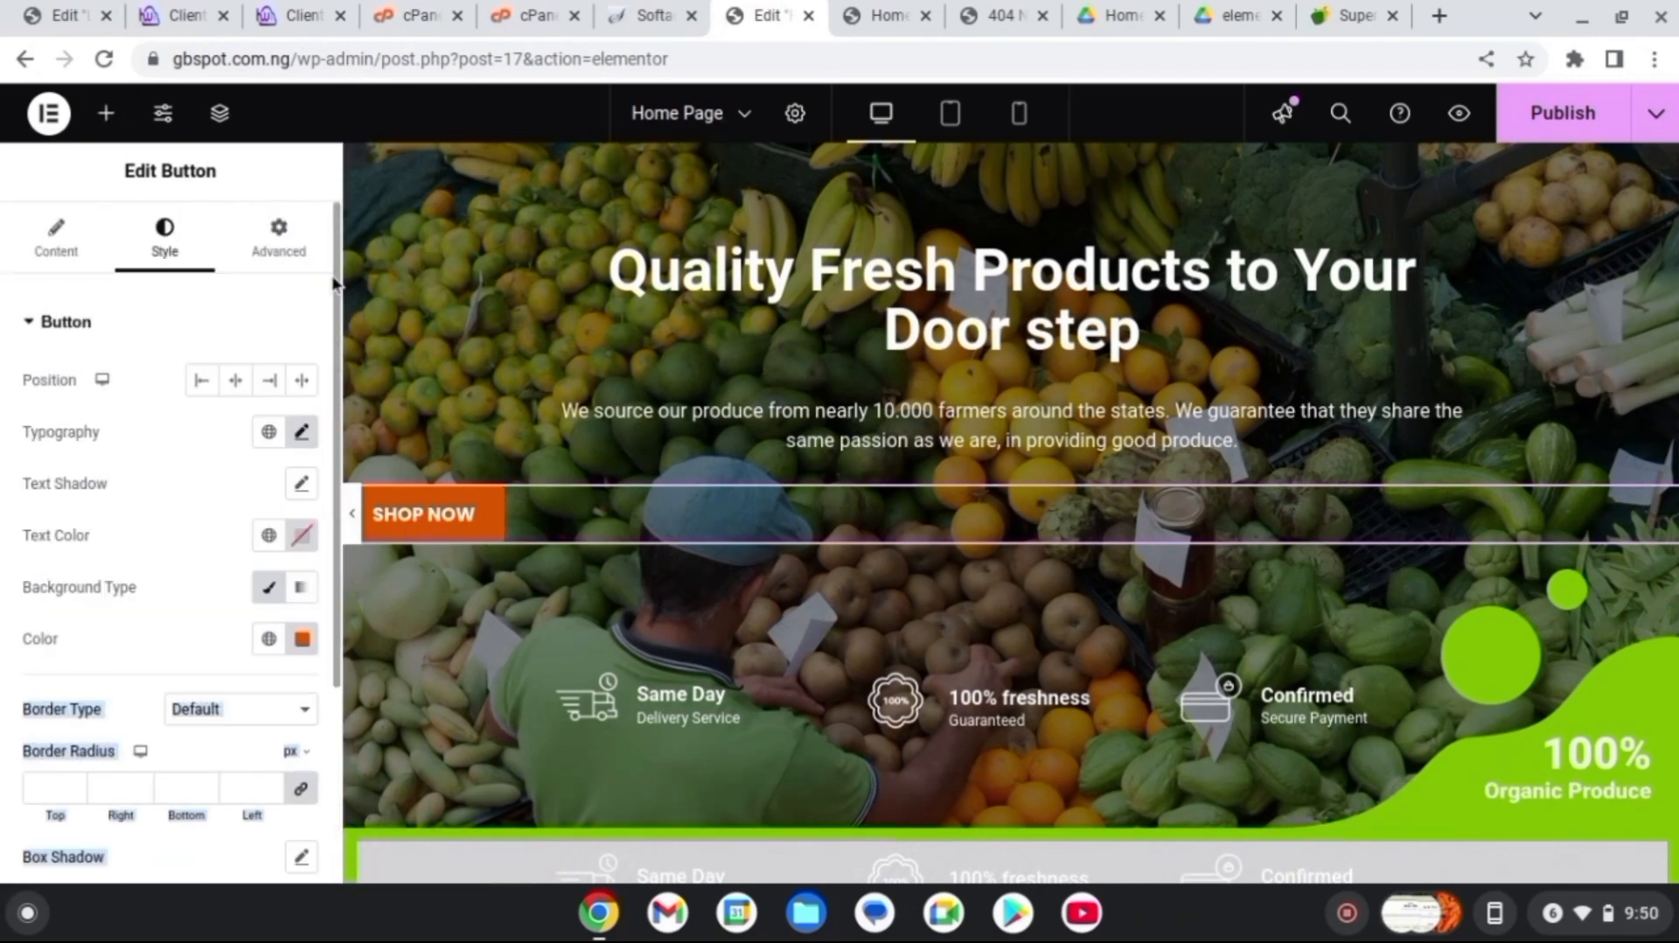
left_click(33, 248)
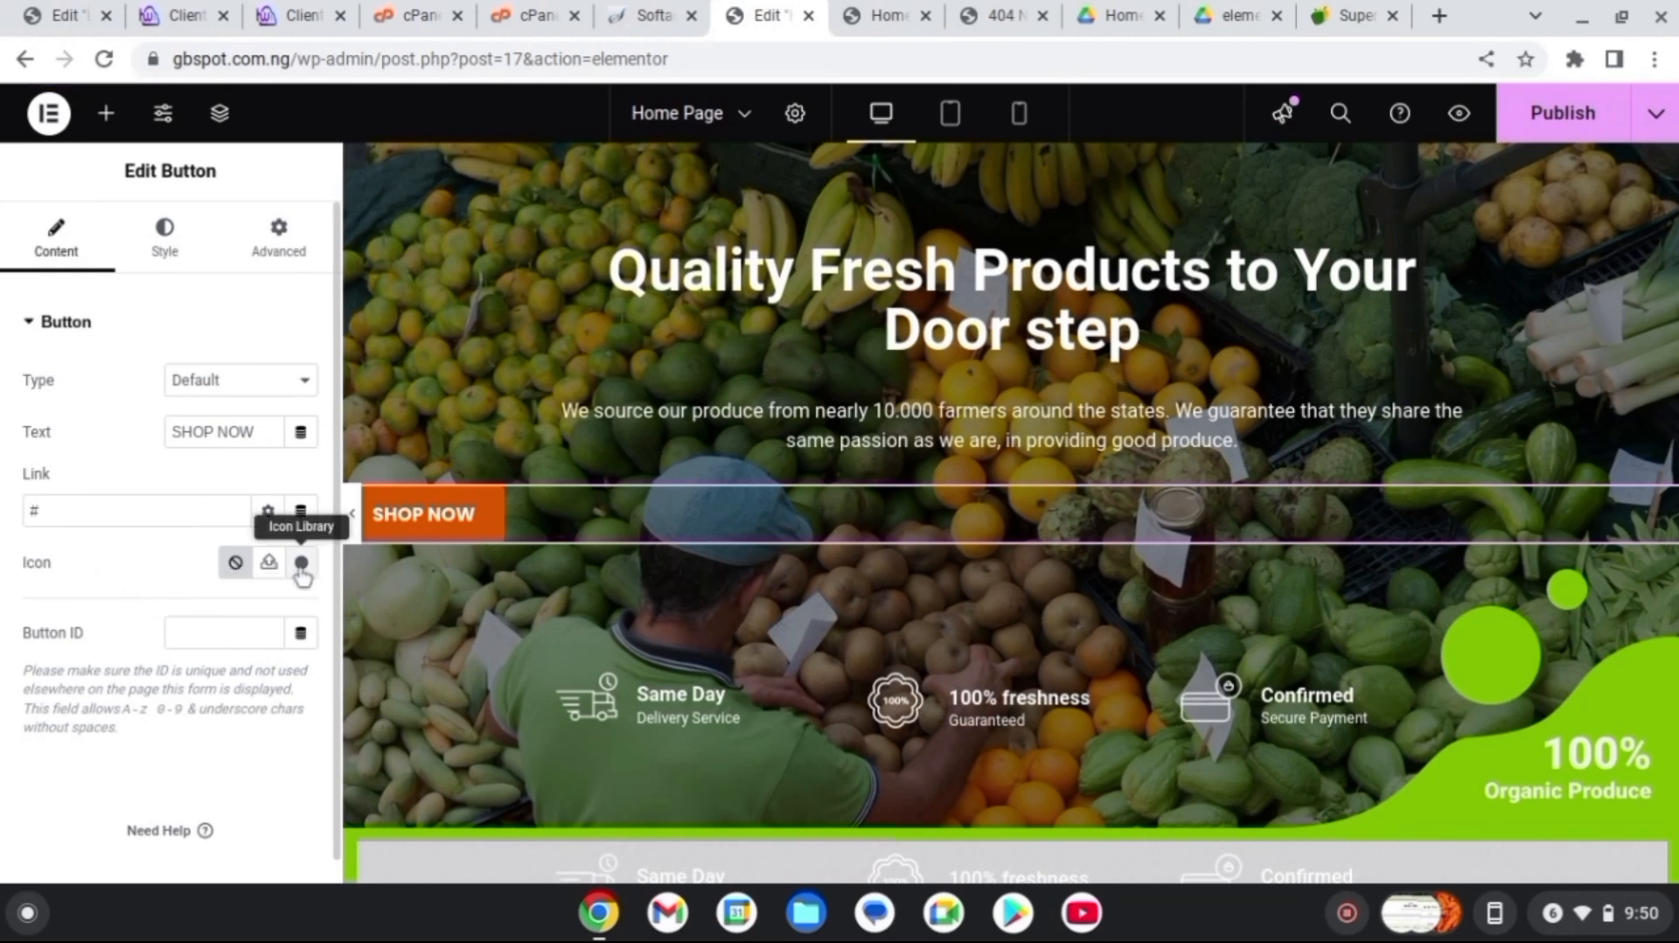
Put a shopping-cart icon, found by filtering the Icon Library for 'shop', before the button text
left_click(301, 562)
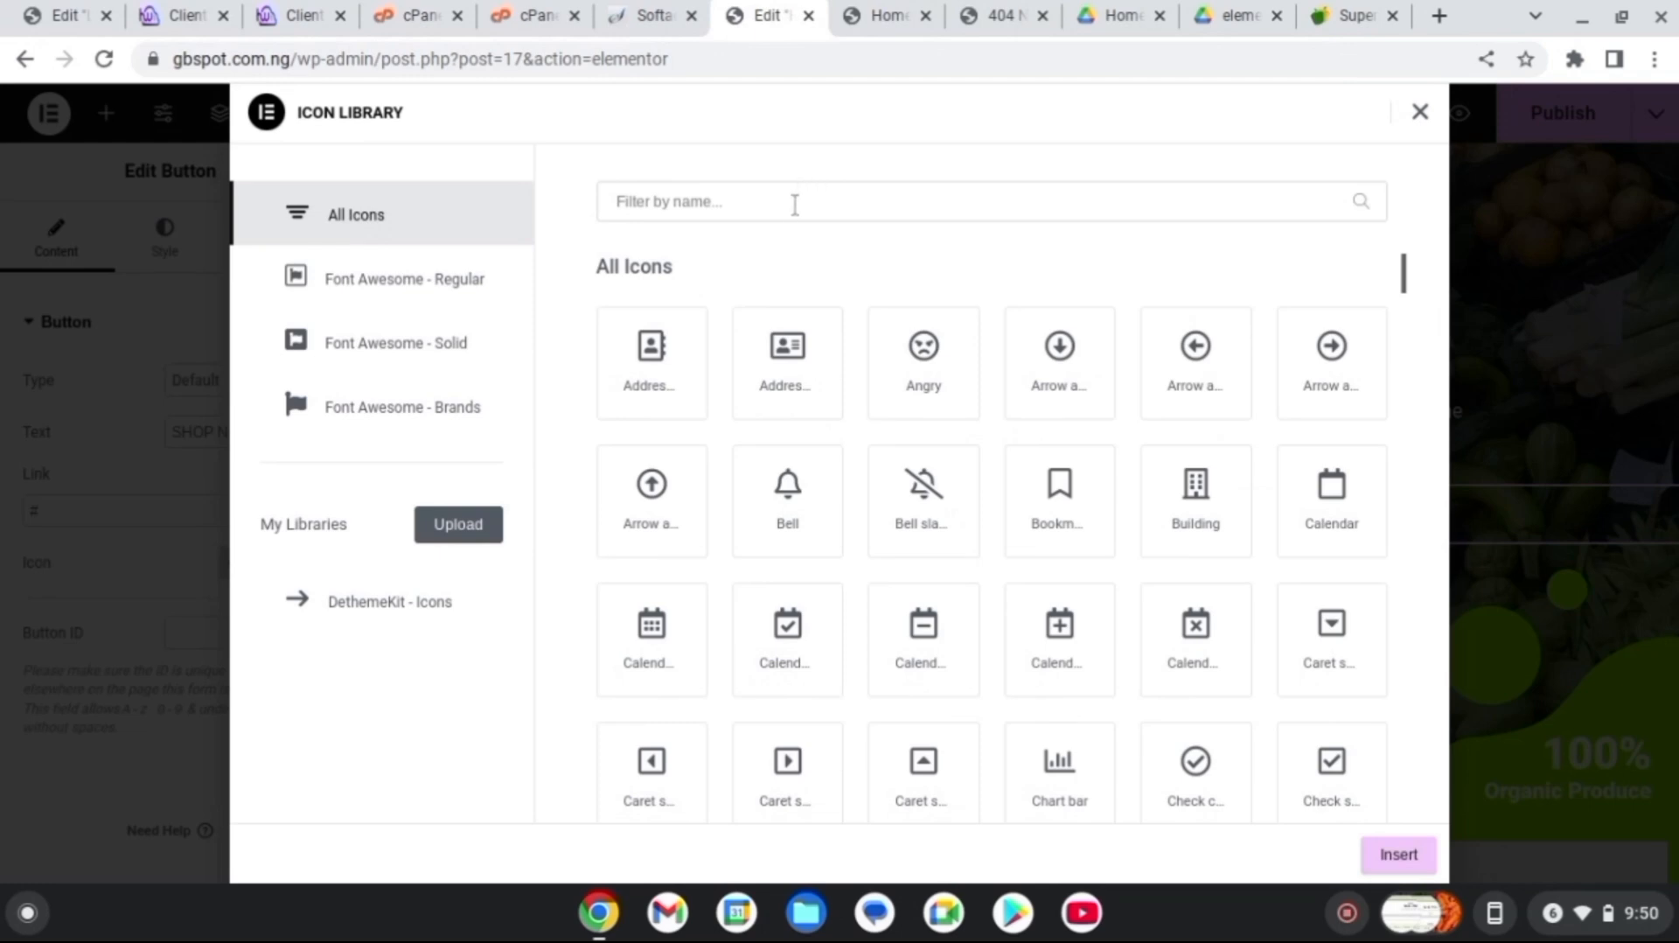
type("shop")
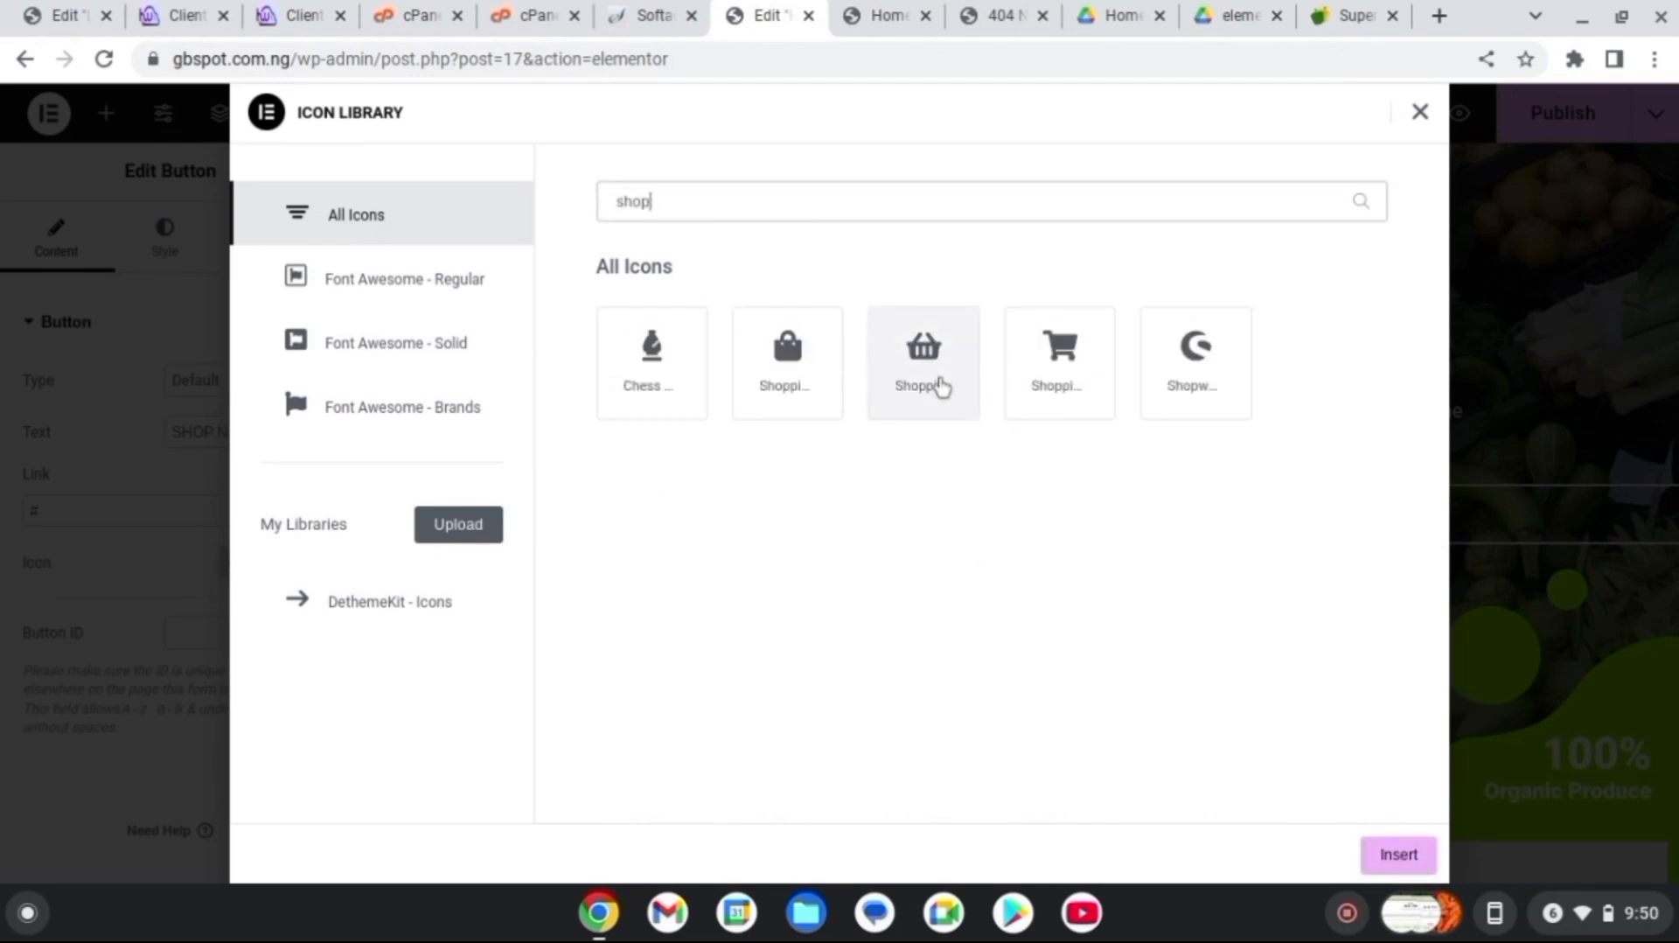
left_click(1072, 360)
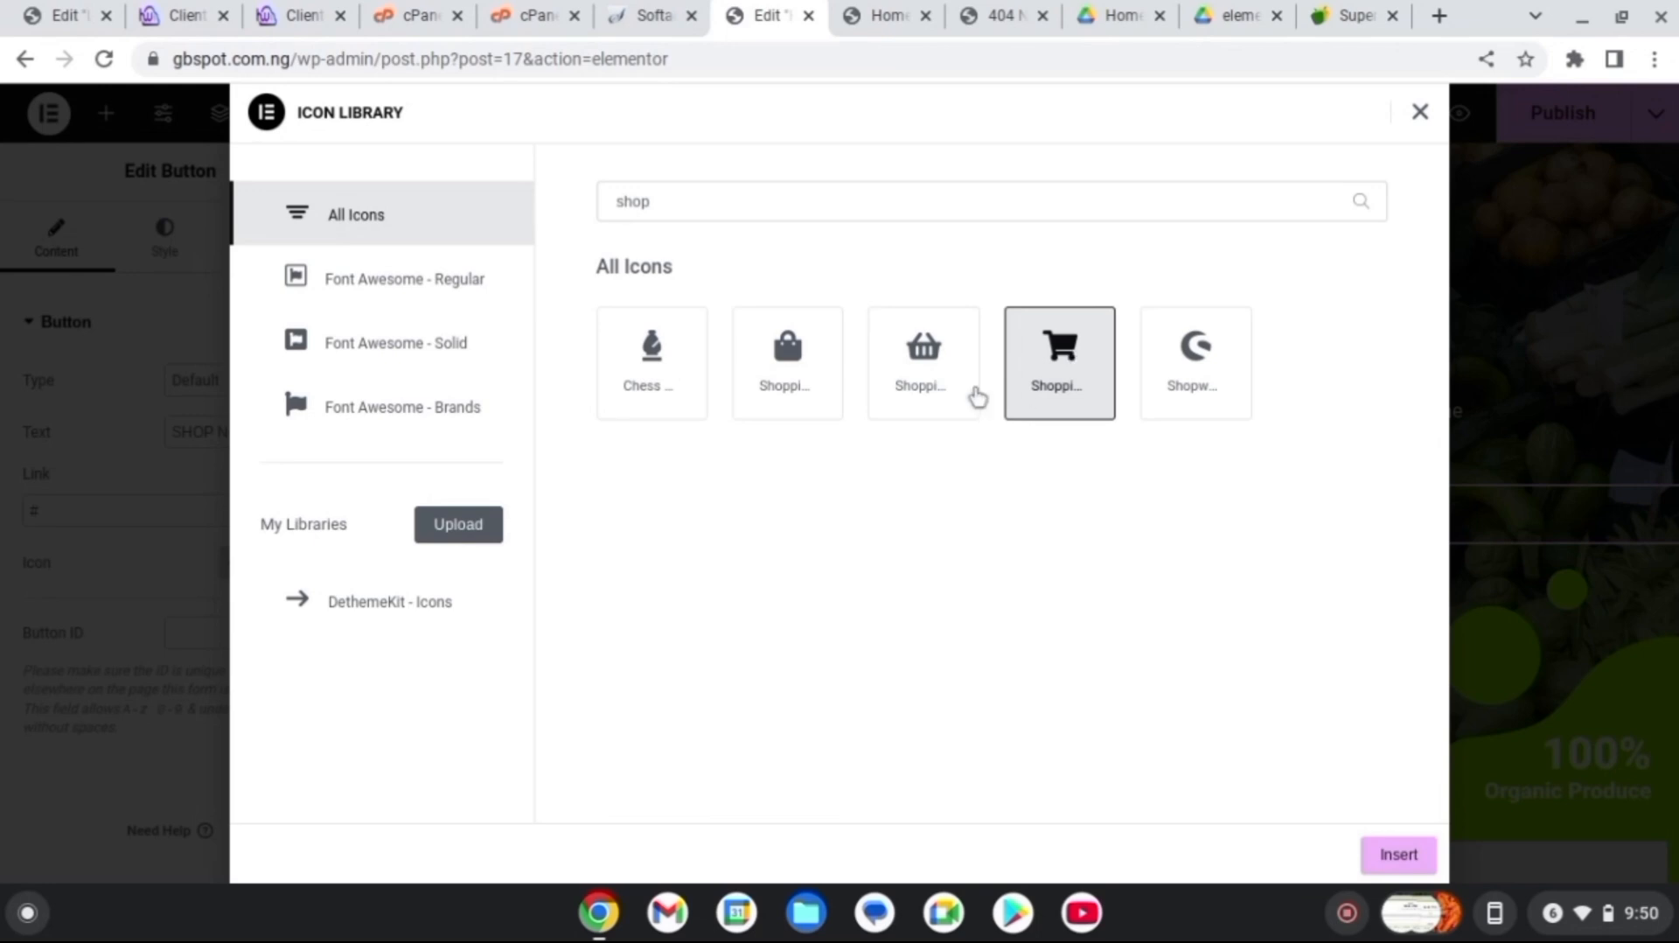
left_click(1400, 855)
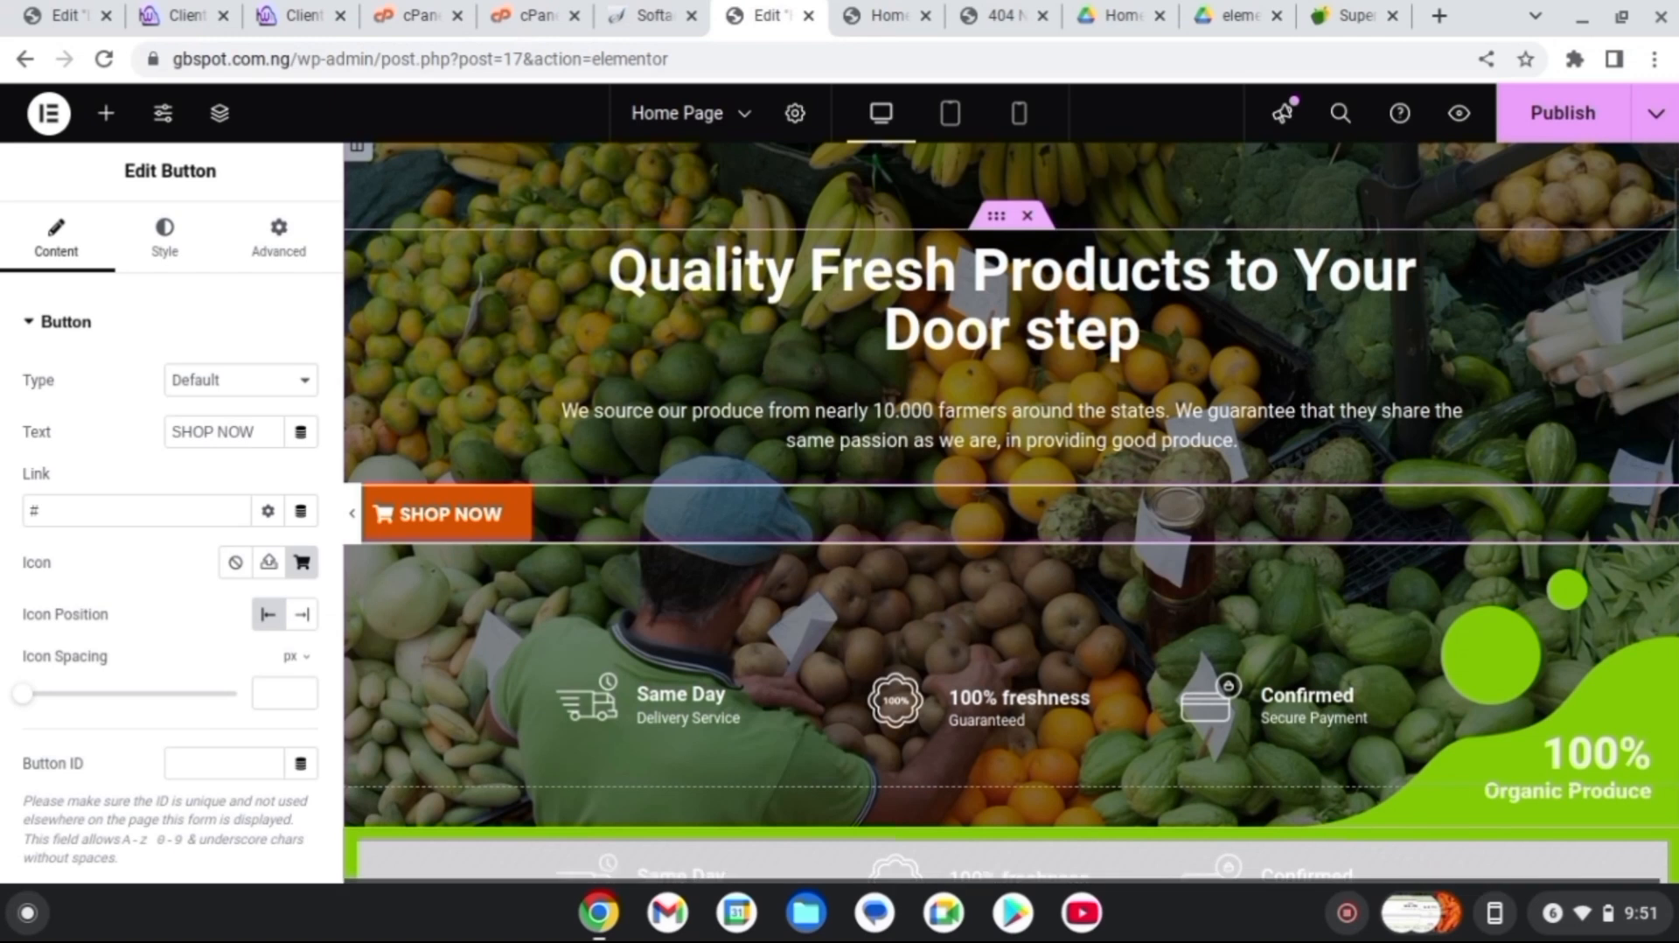
left_click_drag(1674, 219, 1674, 267)
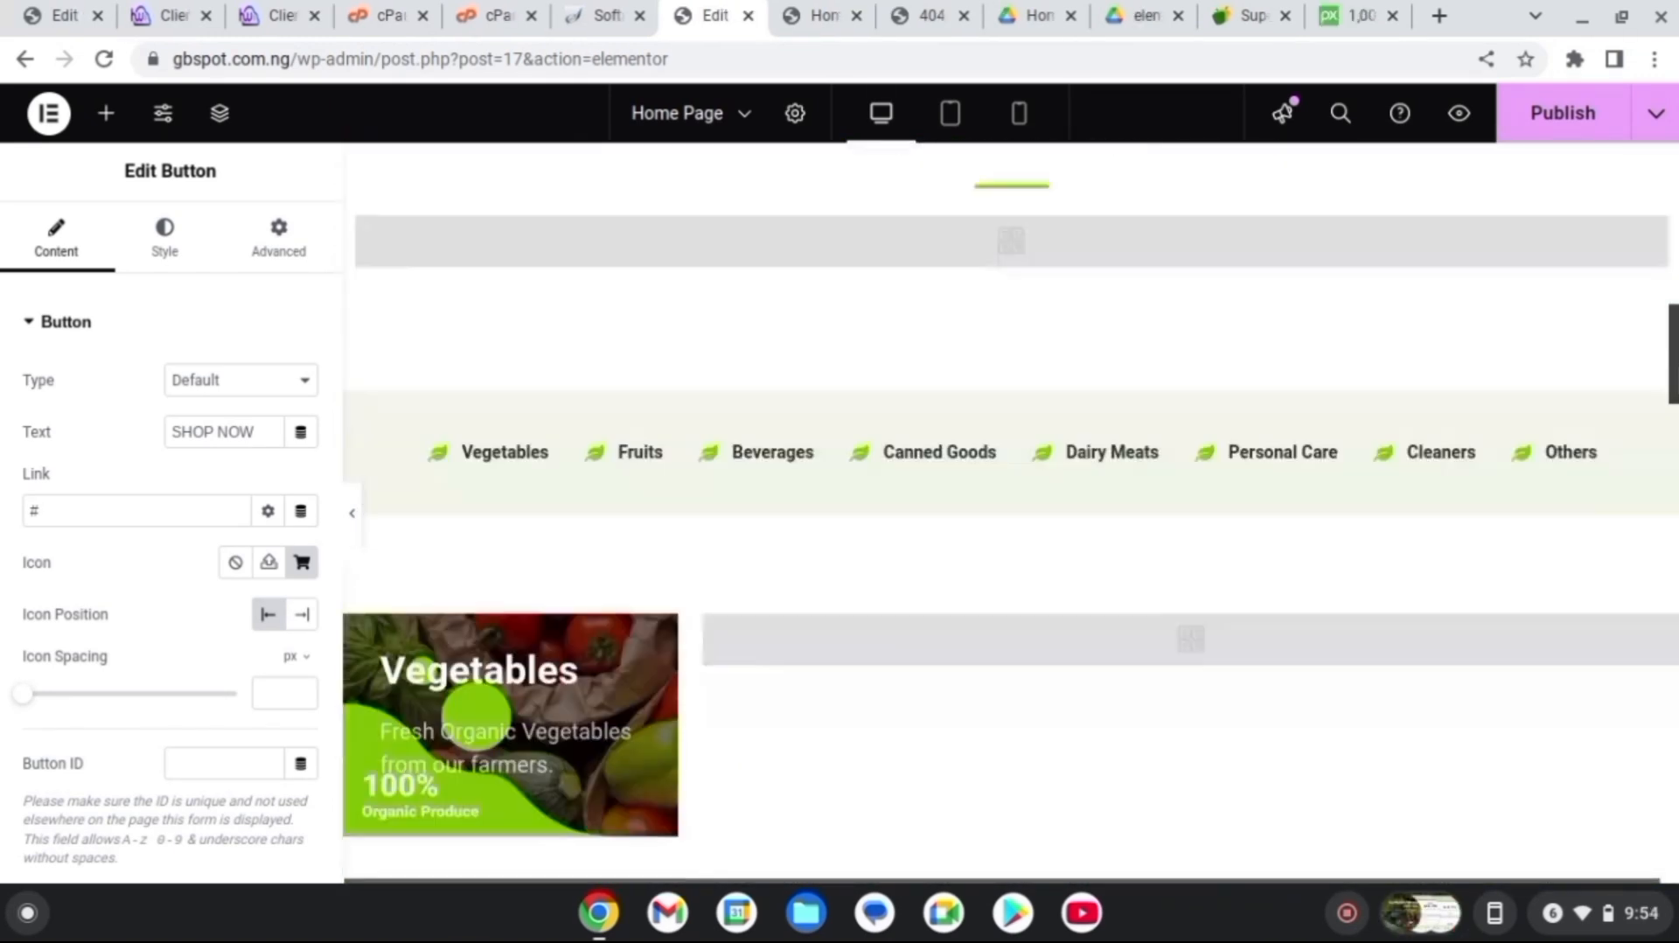
Publish the Home Page changes and switch to the WordPress Dashboard tab
scroll(1011, 511, "down", 3)
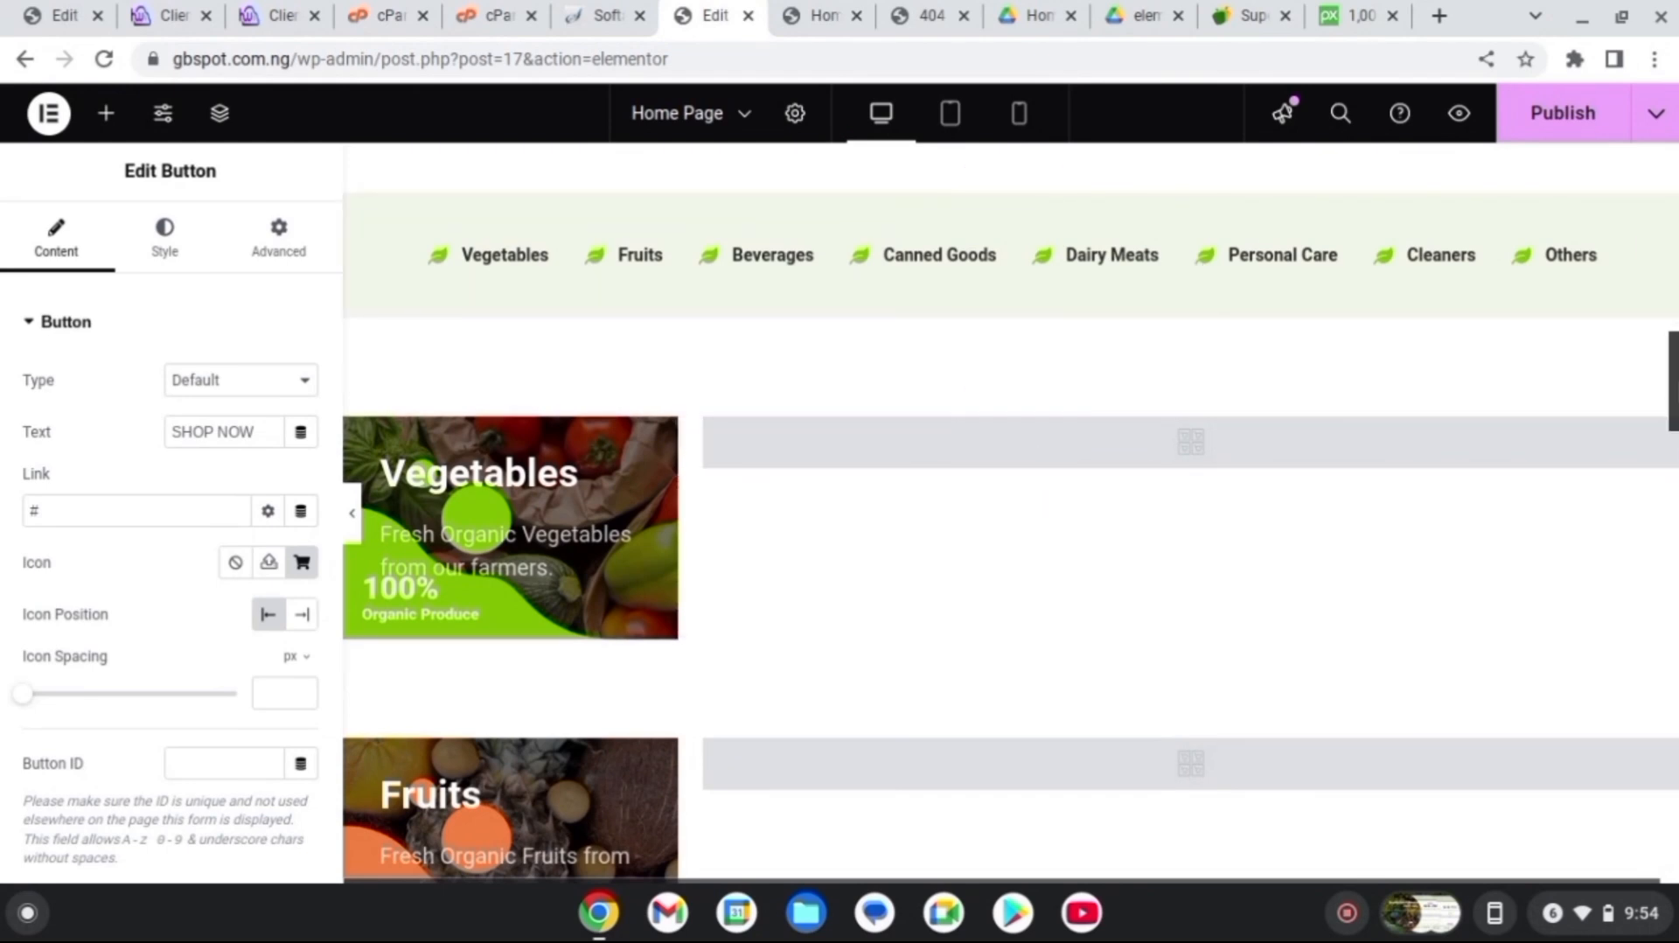
left_click_drag(1674, 399, 1670, 453)
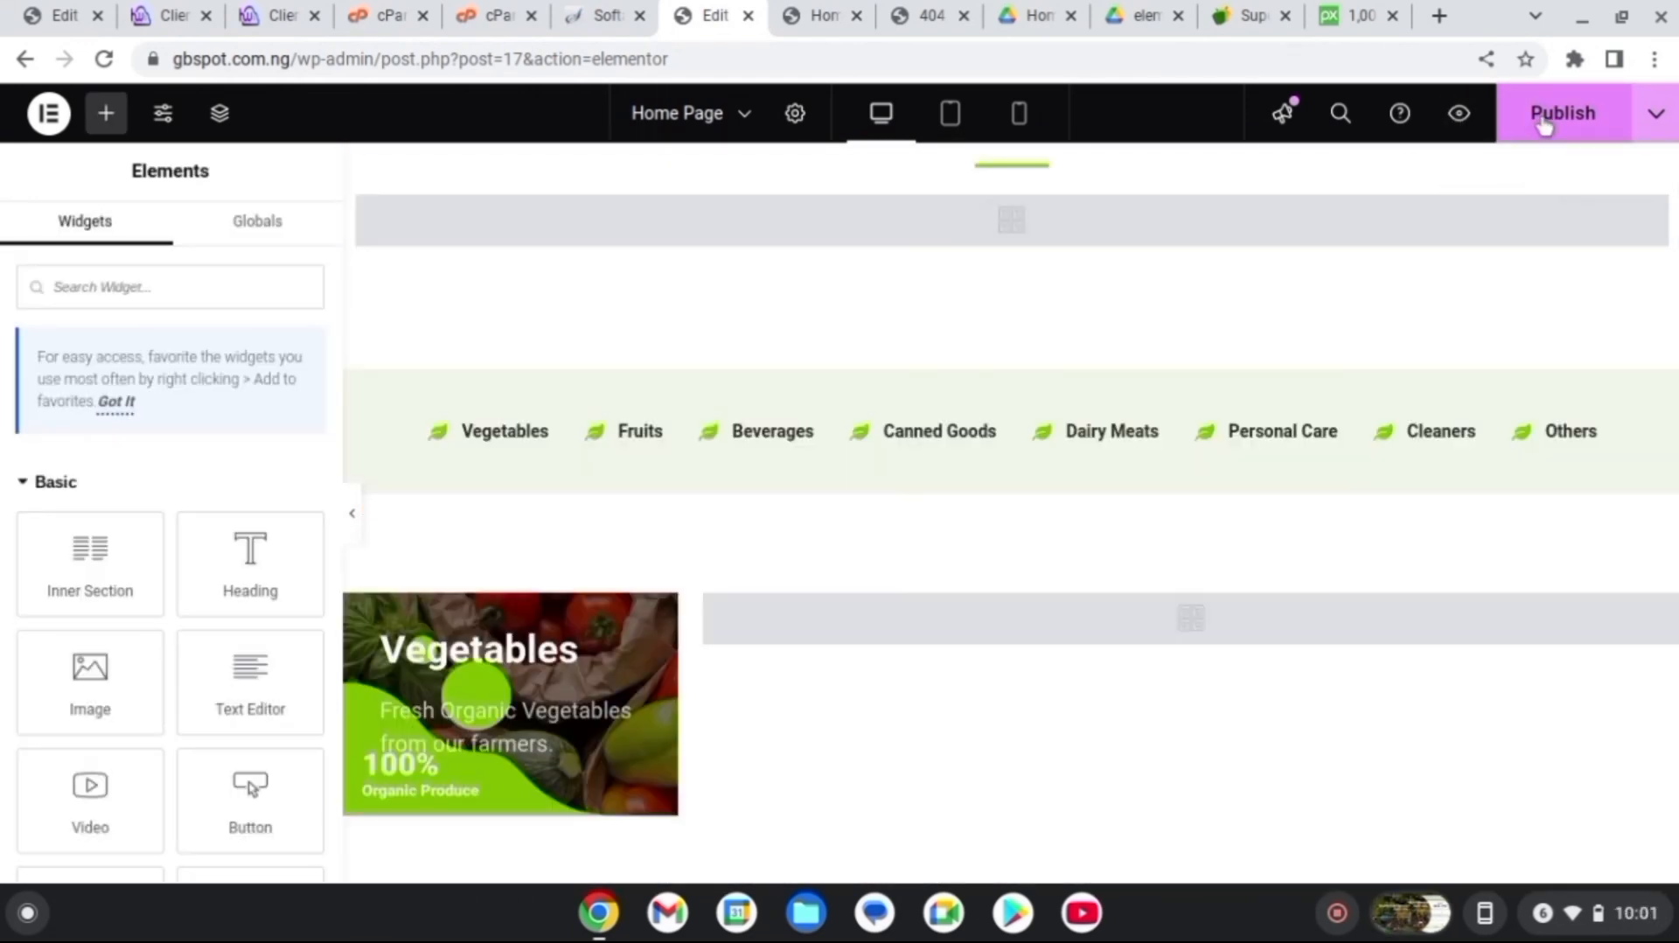
left_click(1544, 125)
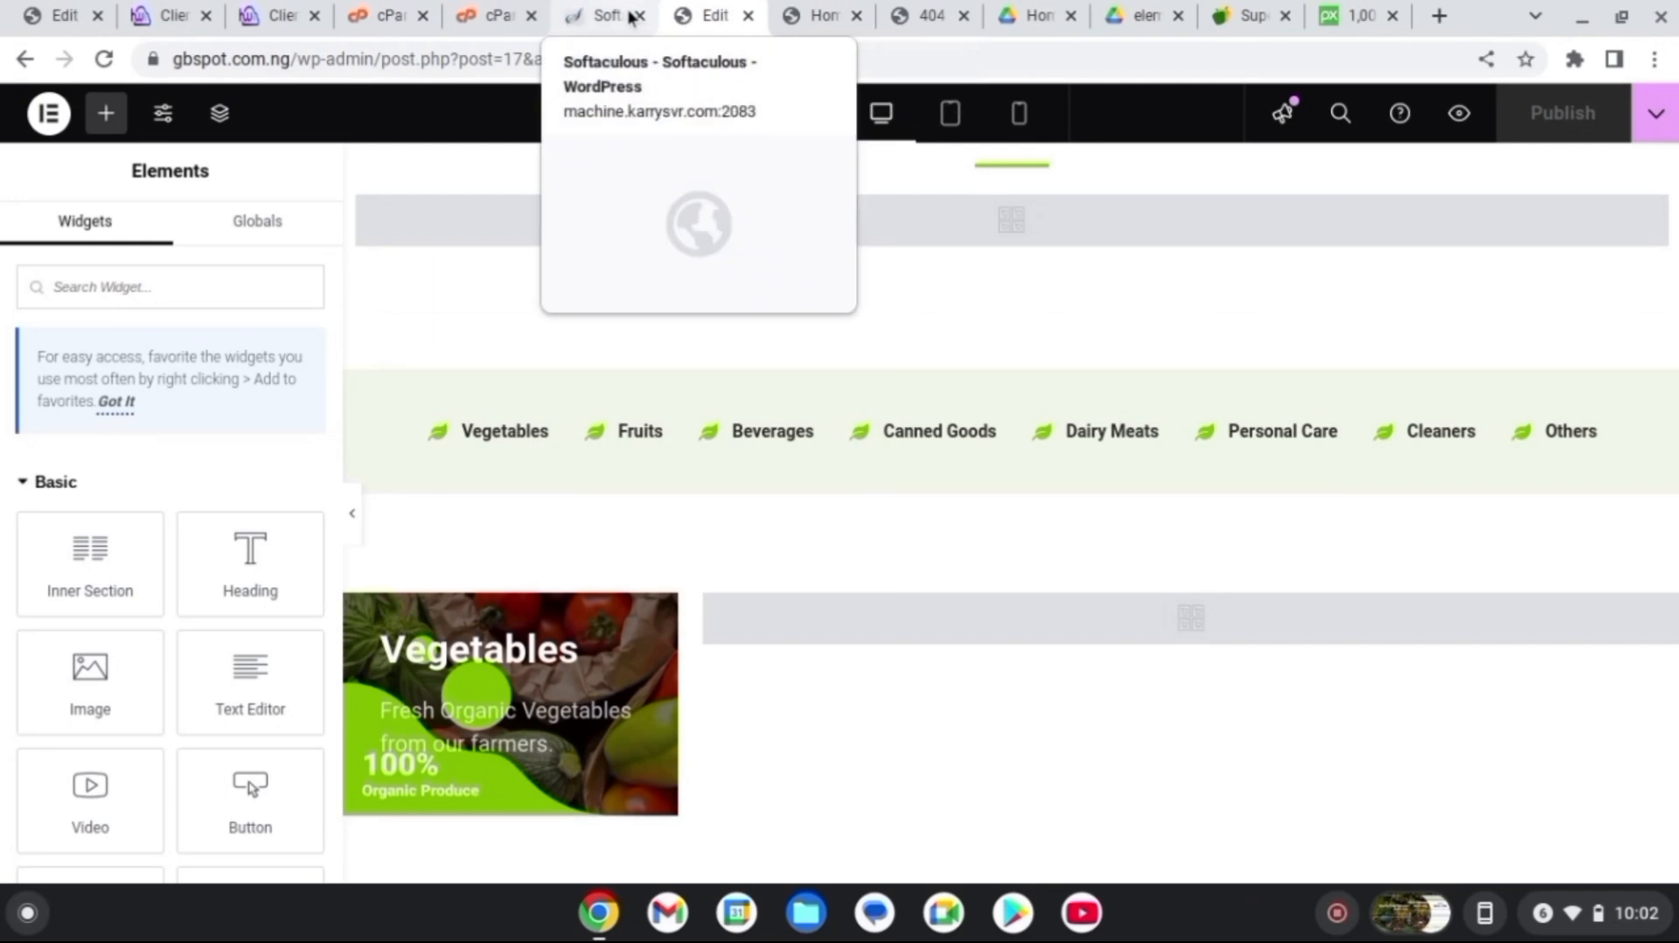
left_click(927, 15)
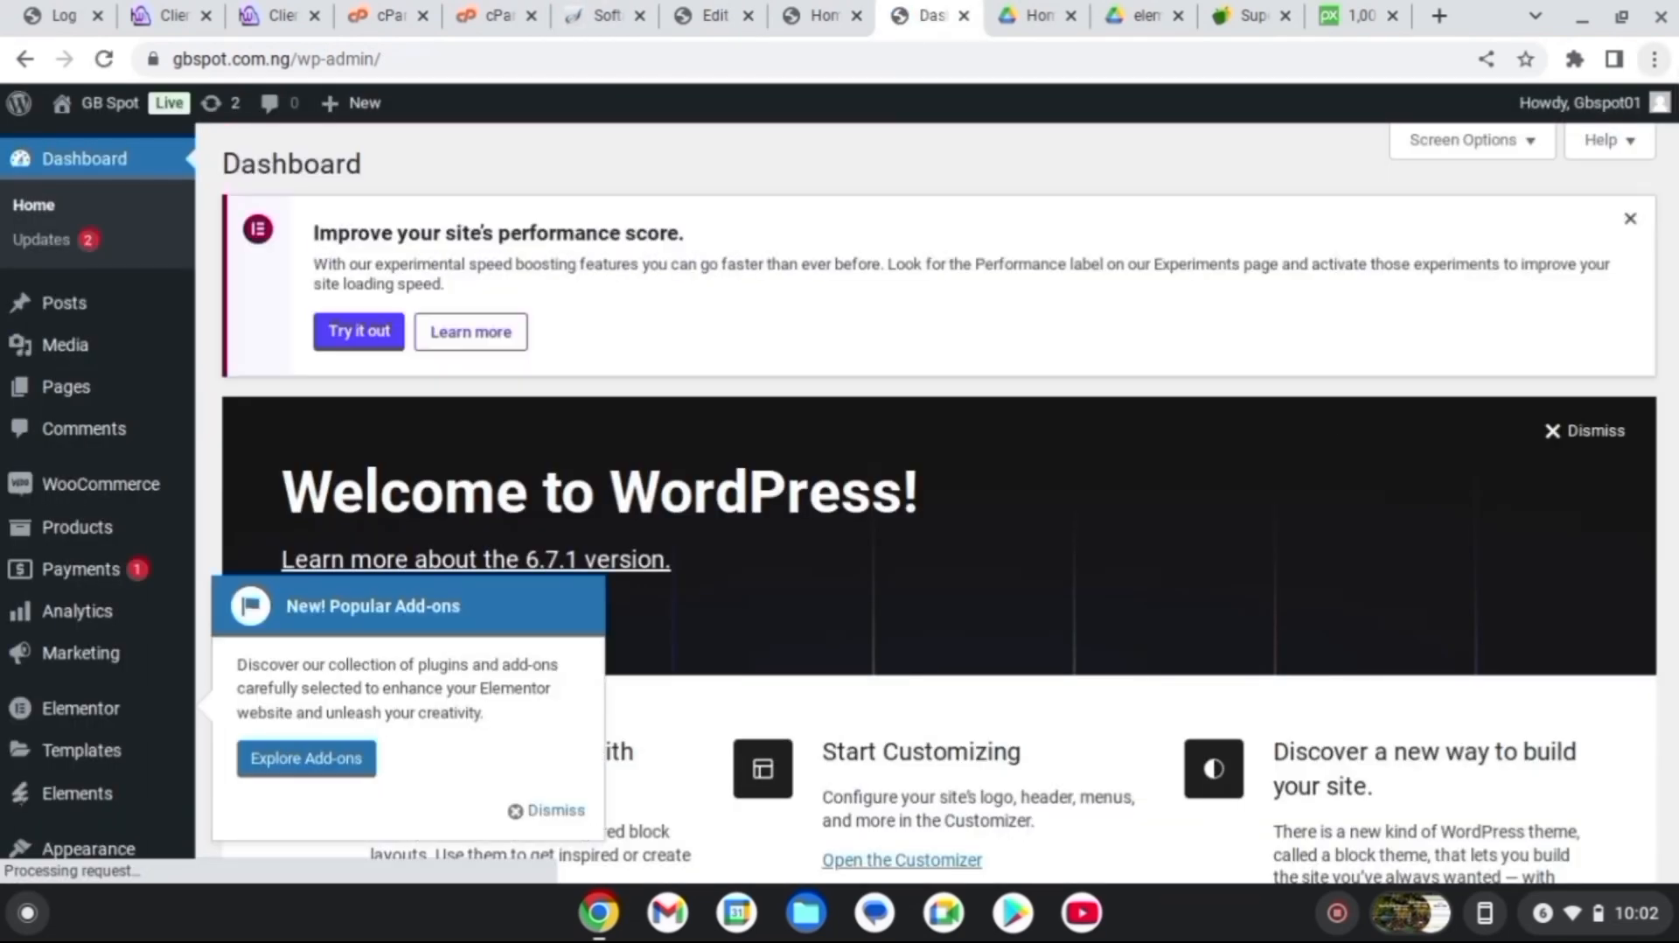
Start a new product named 'Strawberry' from the products list
mouse_move(1674, 171)
left_mouse_down()
mouse_move(1674, 246)
mouse_move(1674, 166)
left_mouse_up()
mouse_move(96, 529)
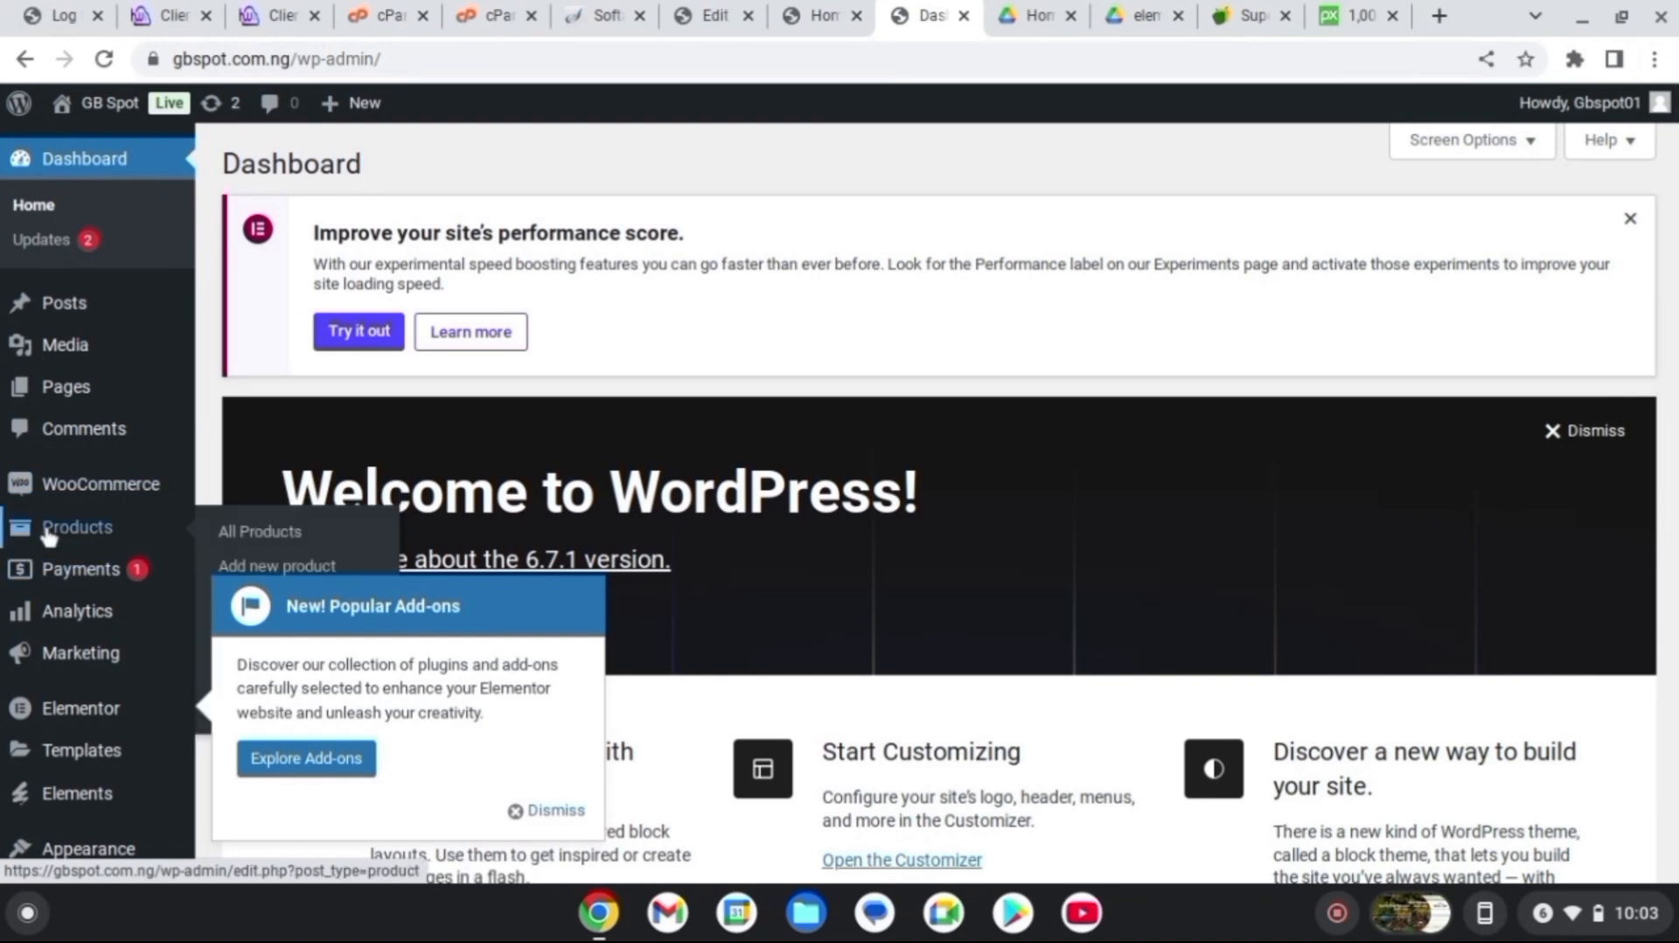
left_click(300, 535)
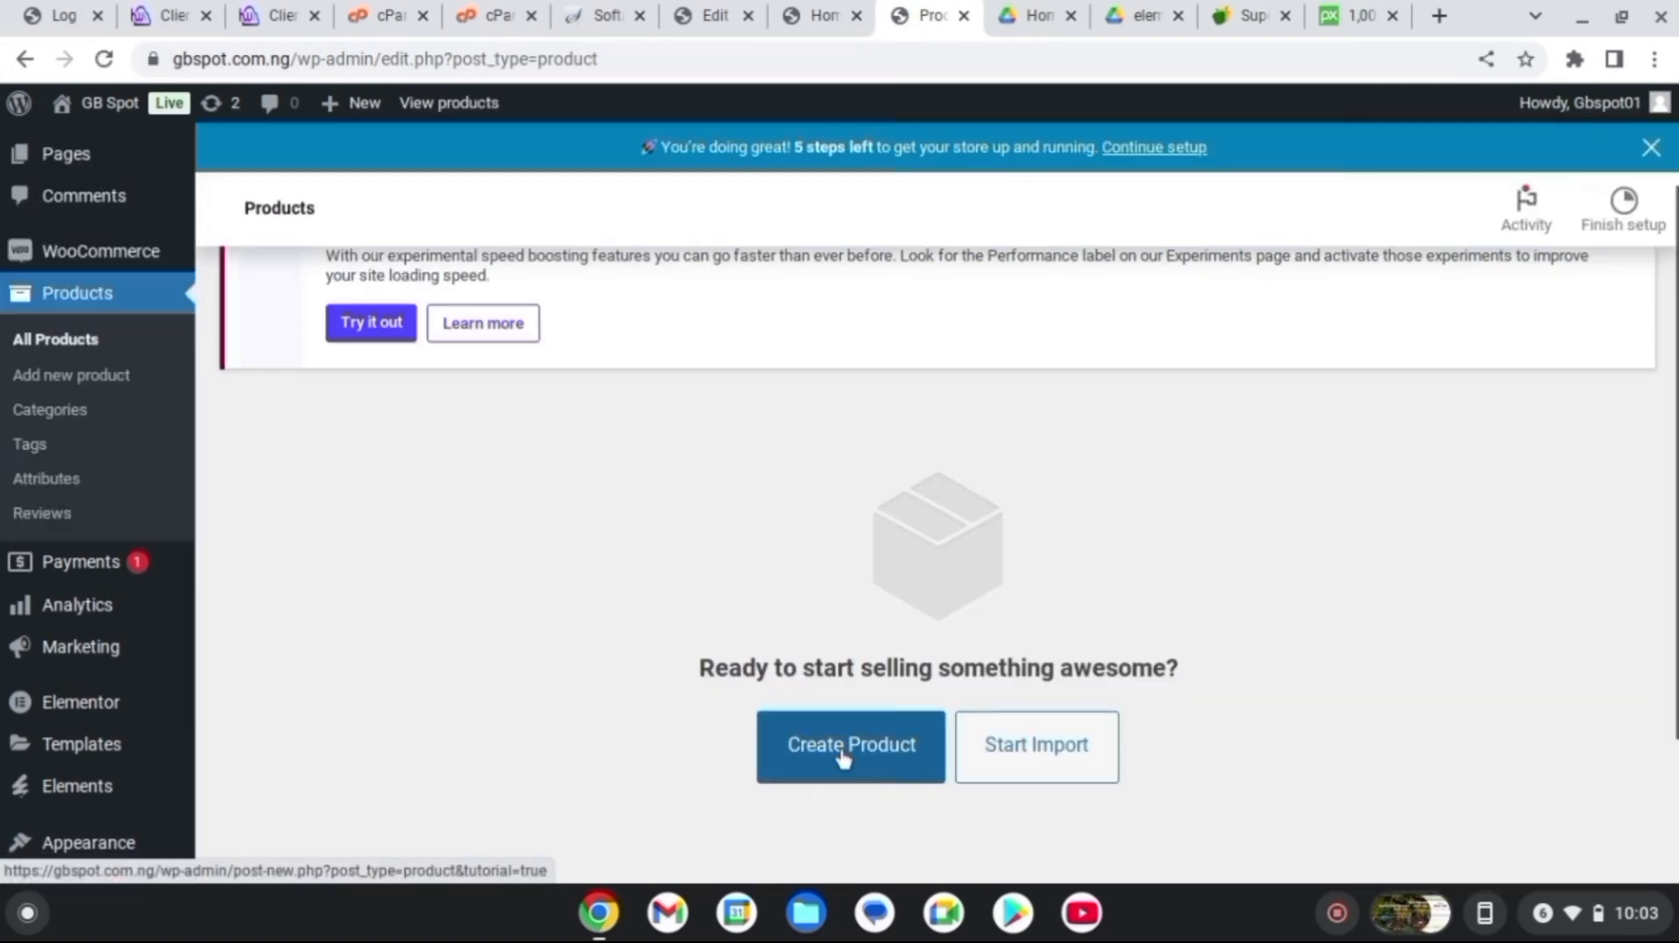
left_click(854, 745)
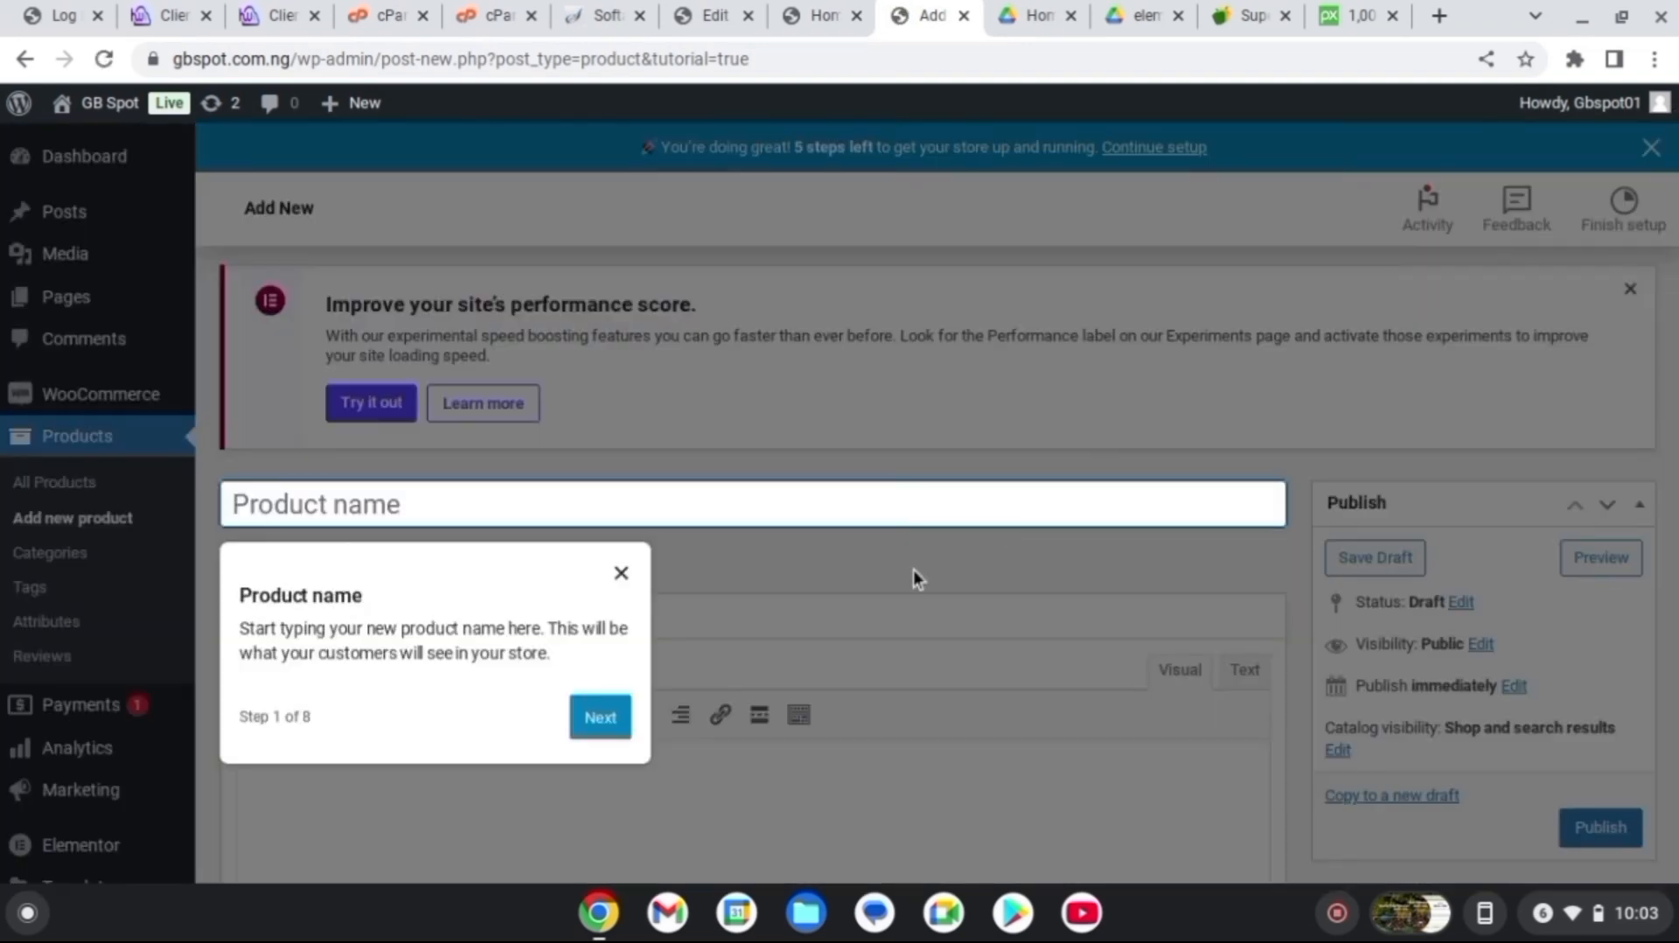
left_click(620, 575)
left_click(548, 502)
type("S")
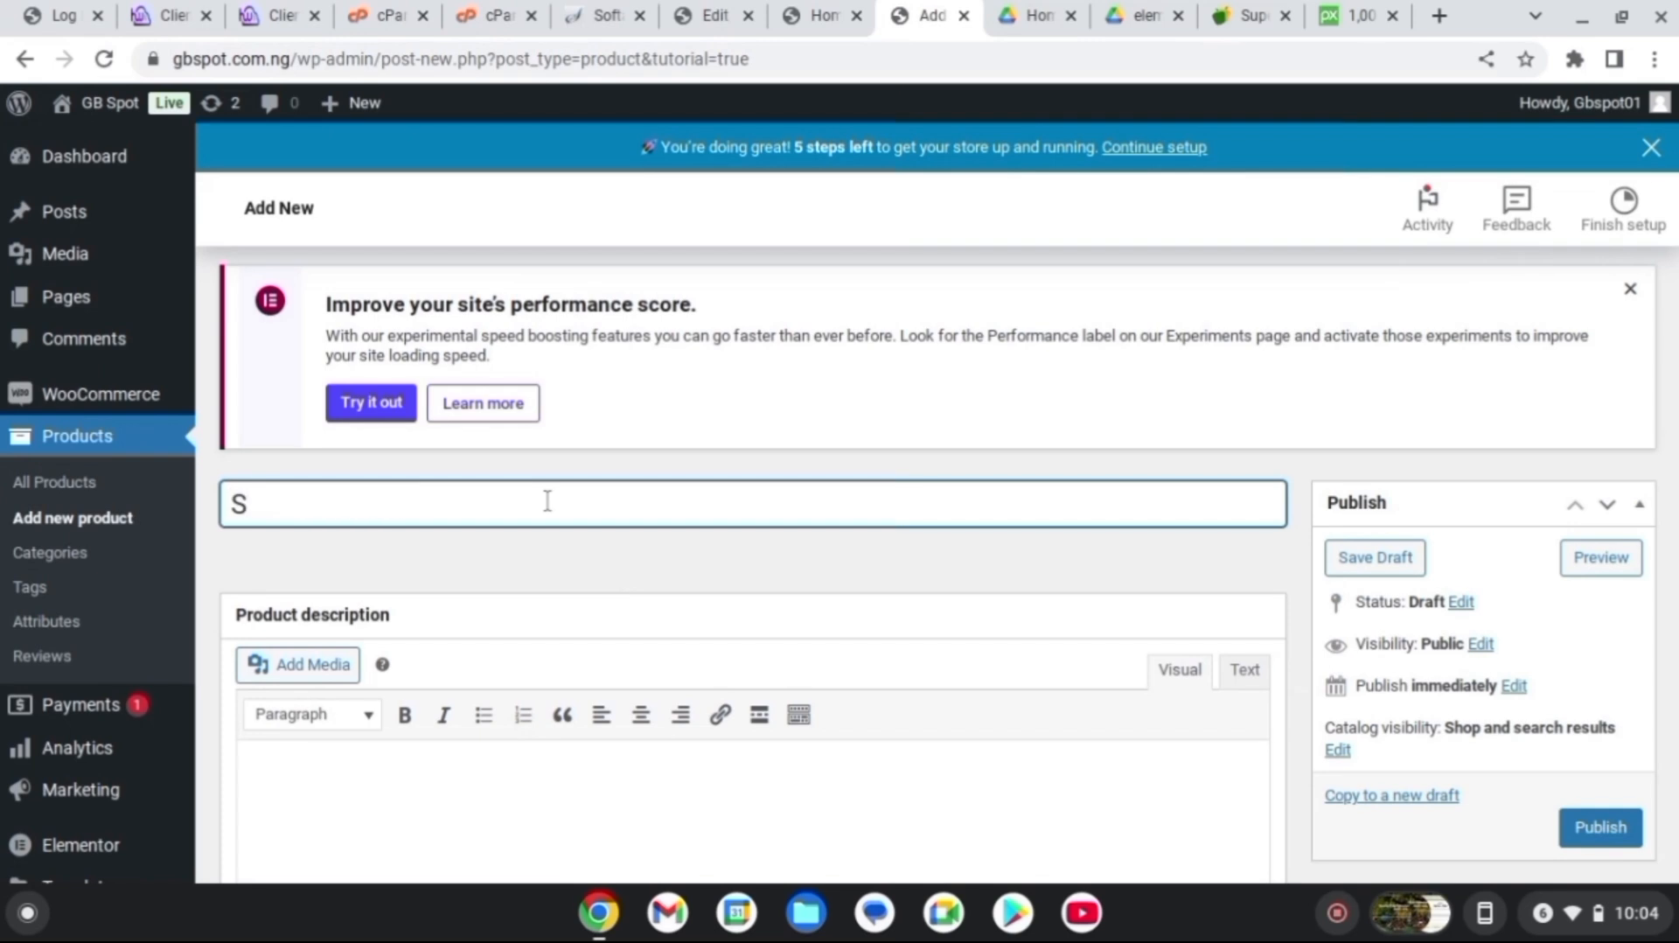
type("trawbe")
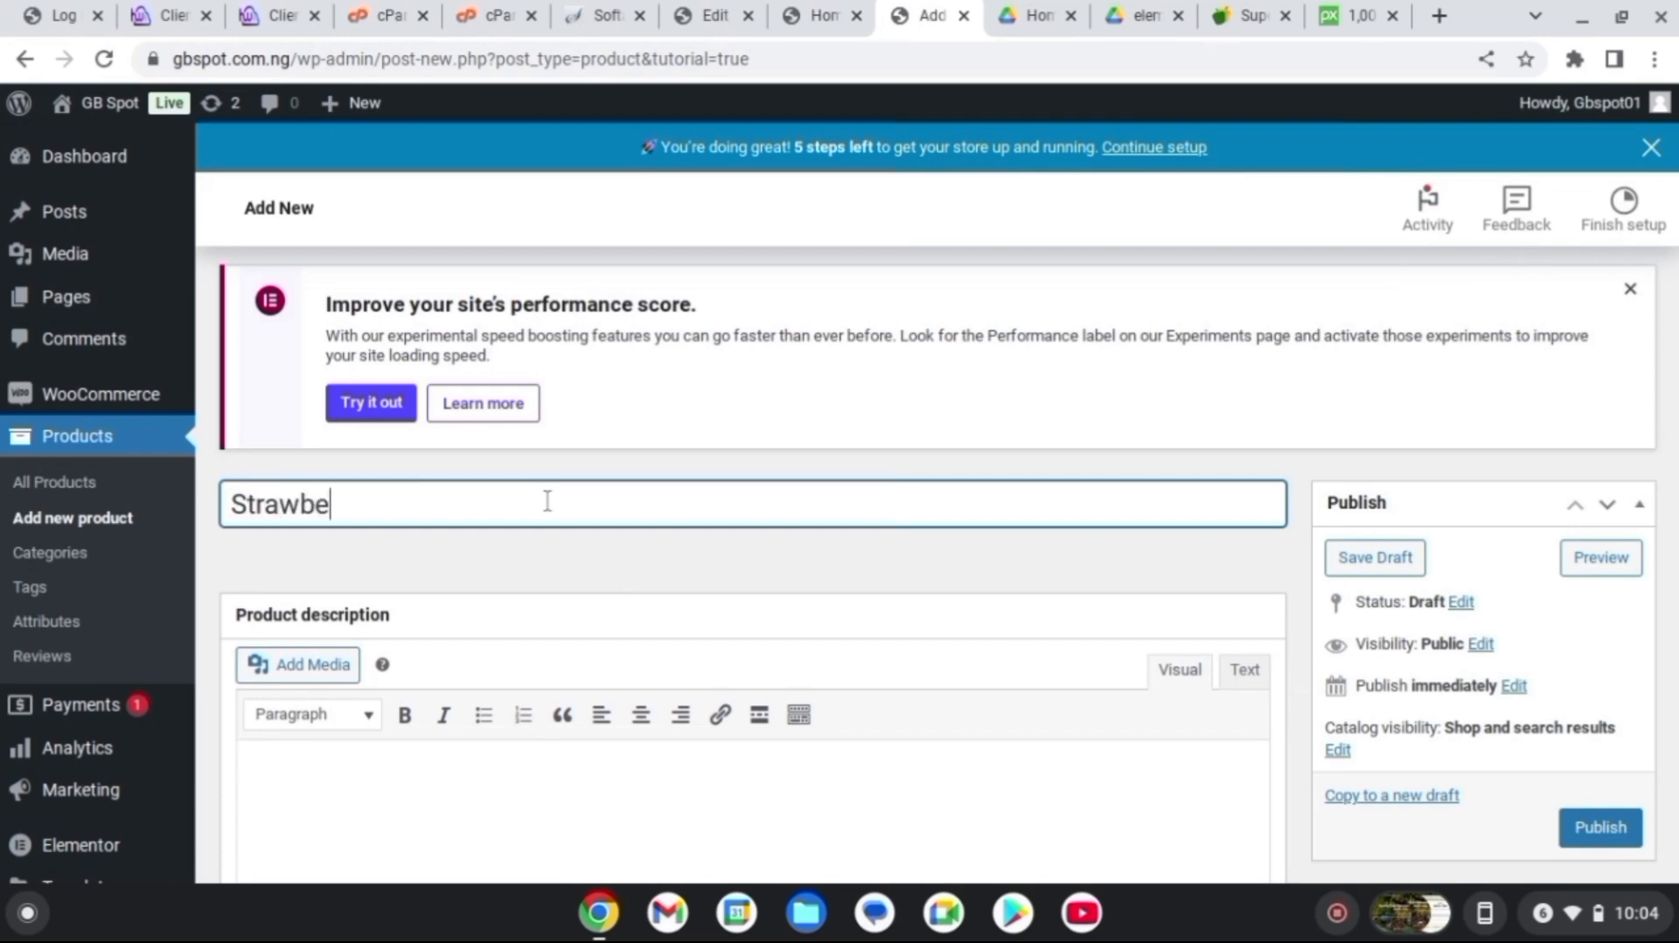
type("rry")
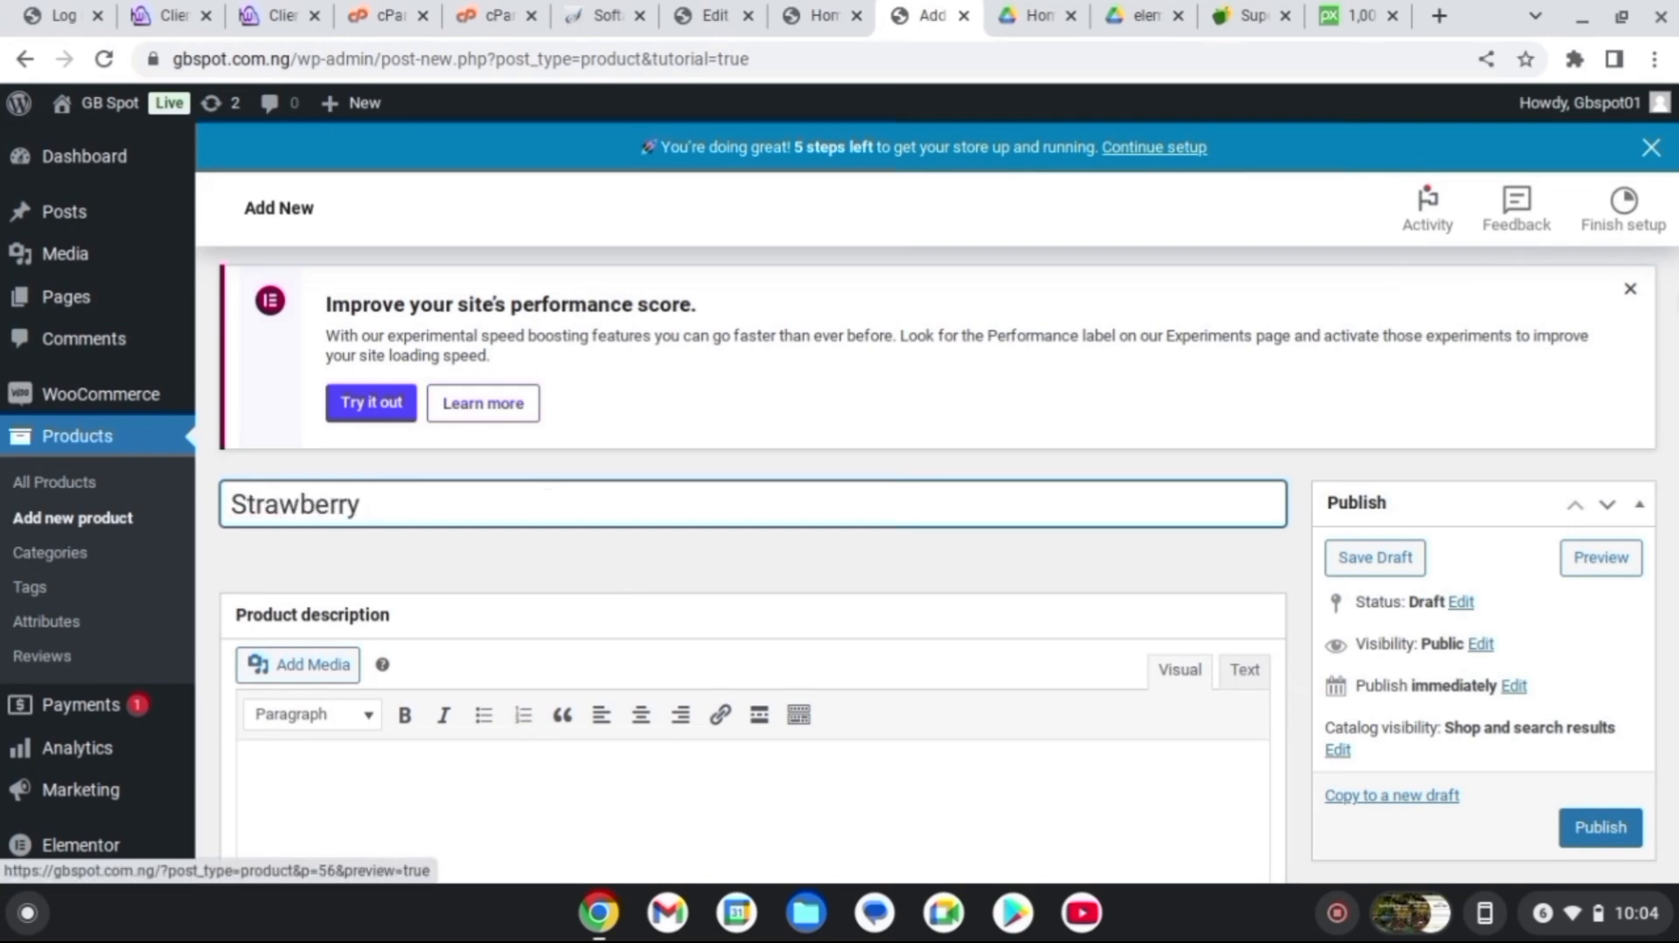
Paste the strawberry description into the product editor
scroll(752, 559, "down", 5)
scroll(637, 450, "down", 2)
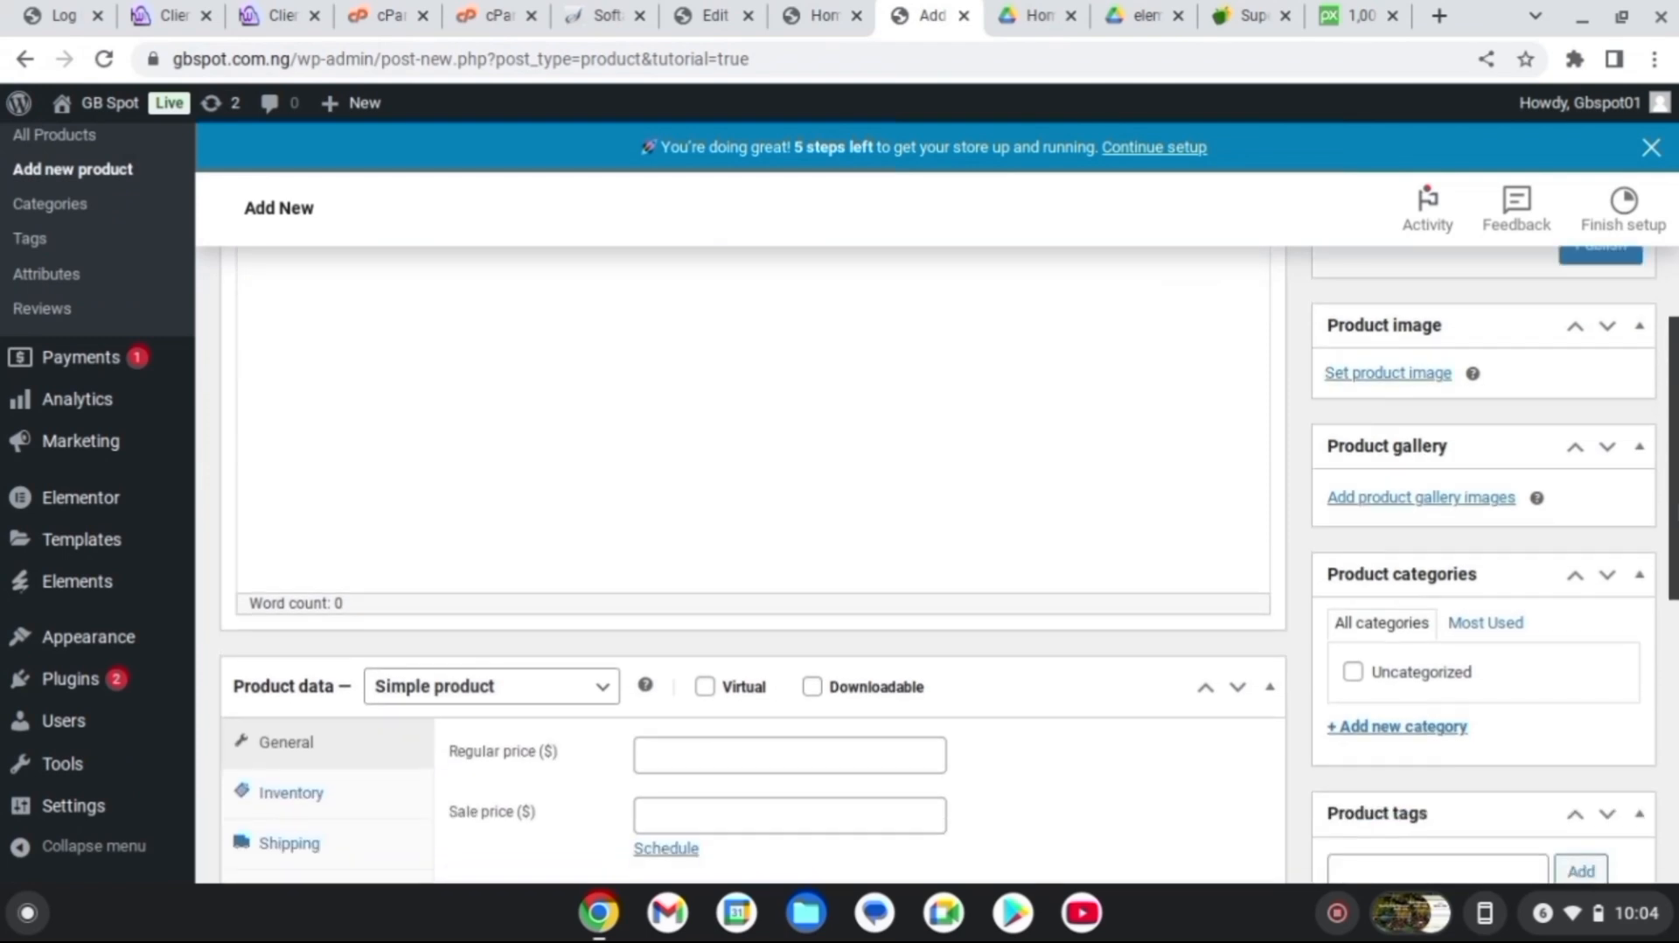
scroll(636, 450, "up", 3)
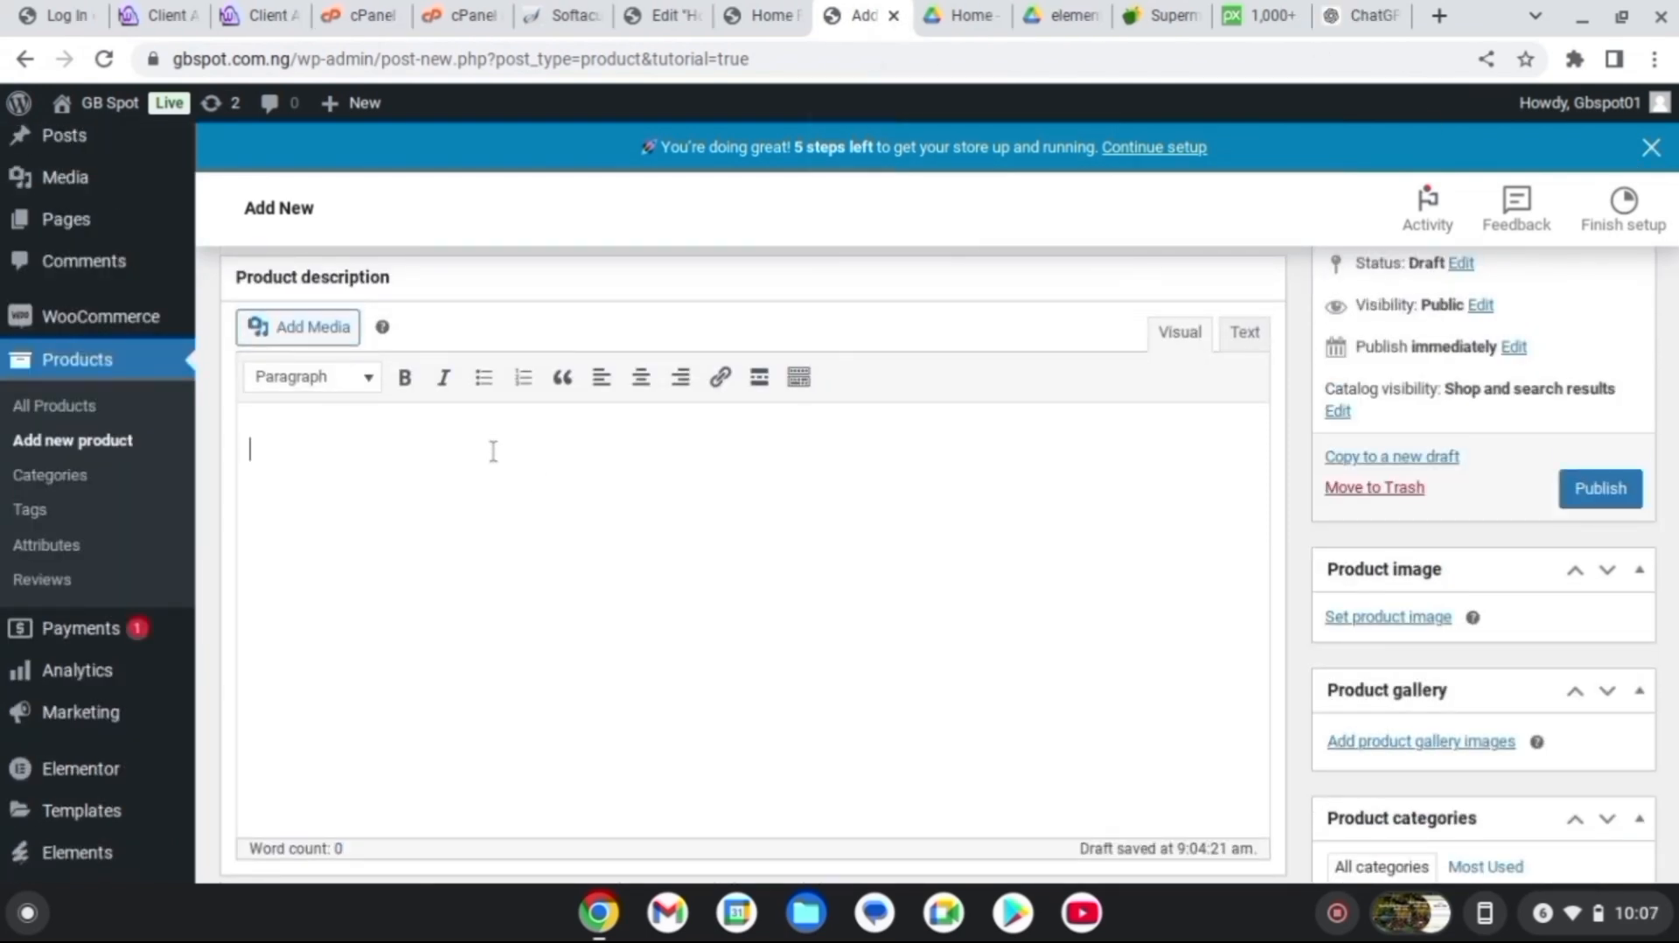
type("\"Bright, juicy, and bursting with flavor, strawberries are nature's sweet treat. Their vibrant red color and tiny seeds add a delightful texture, while their sweet, slightly tangy taste makes them perfect for any occasion. Whether enjoyed fresh, blended into smoothies, or used as a topping for desserts, strawberries bring a refreshing and natural sweetness to every bite.")
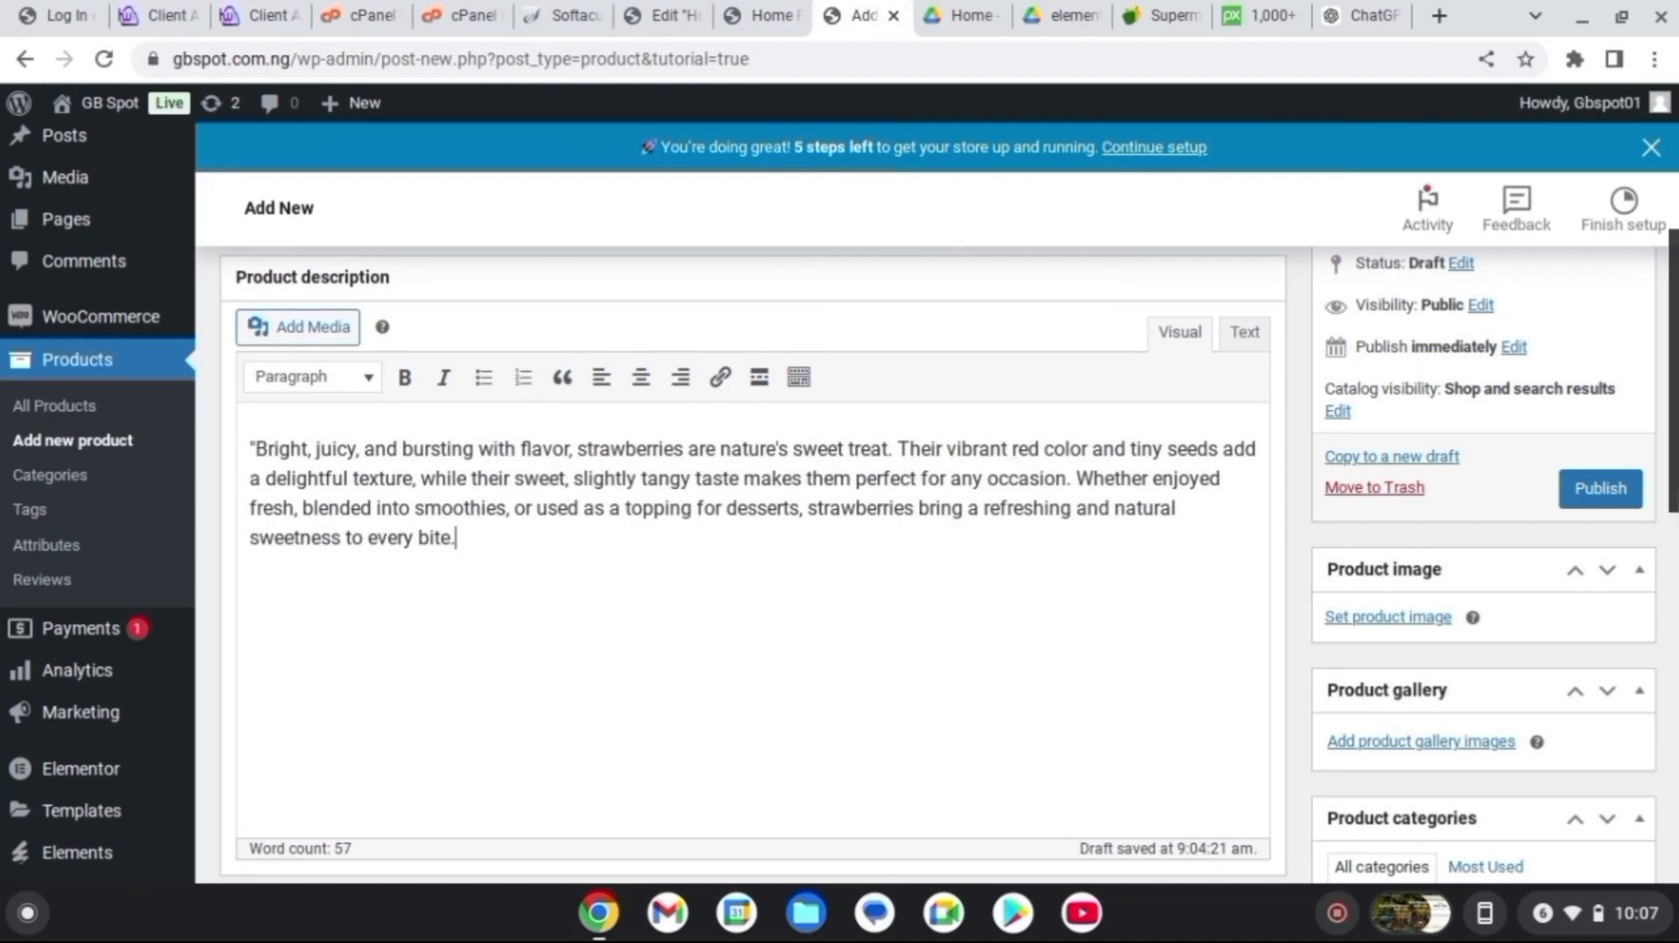
scroll(772, 549, "down", 6)
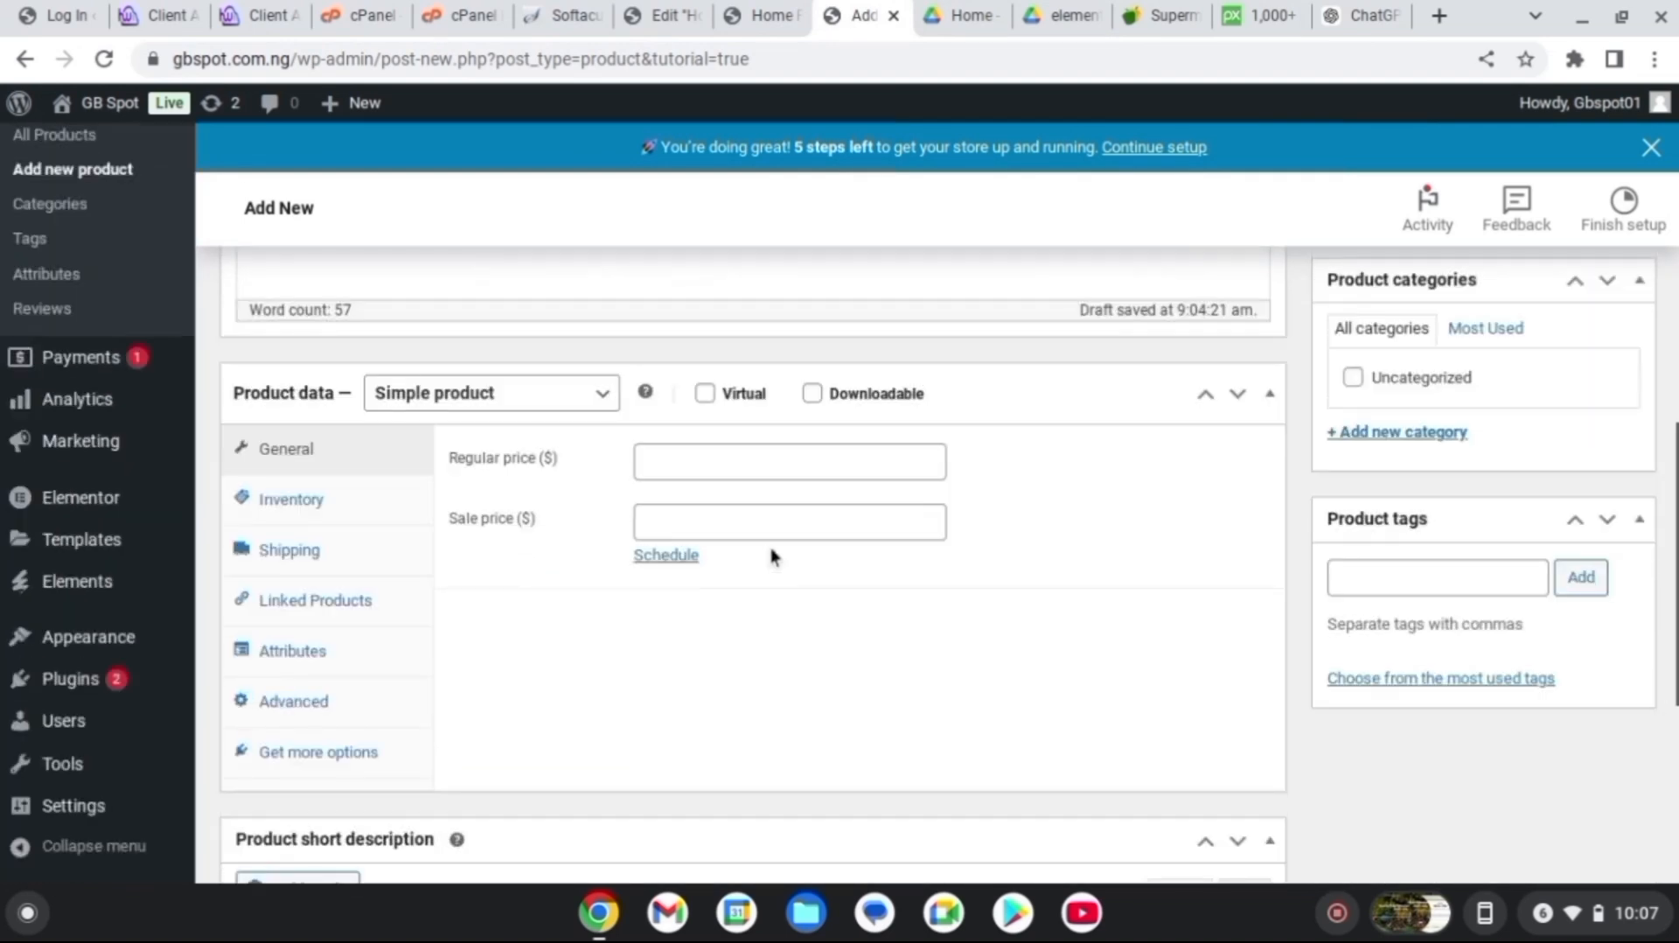
Enter regular price 10 and sale price 5 in the General product data
left_click(685, 469)
type("10")
left_click(679, 520)
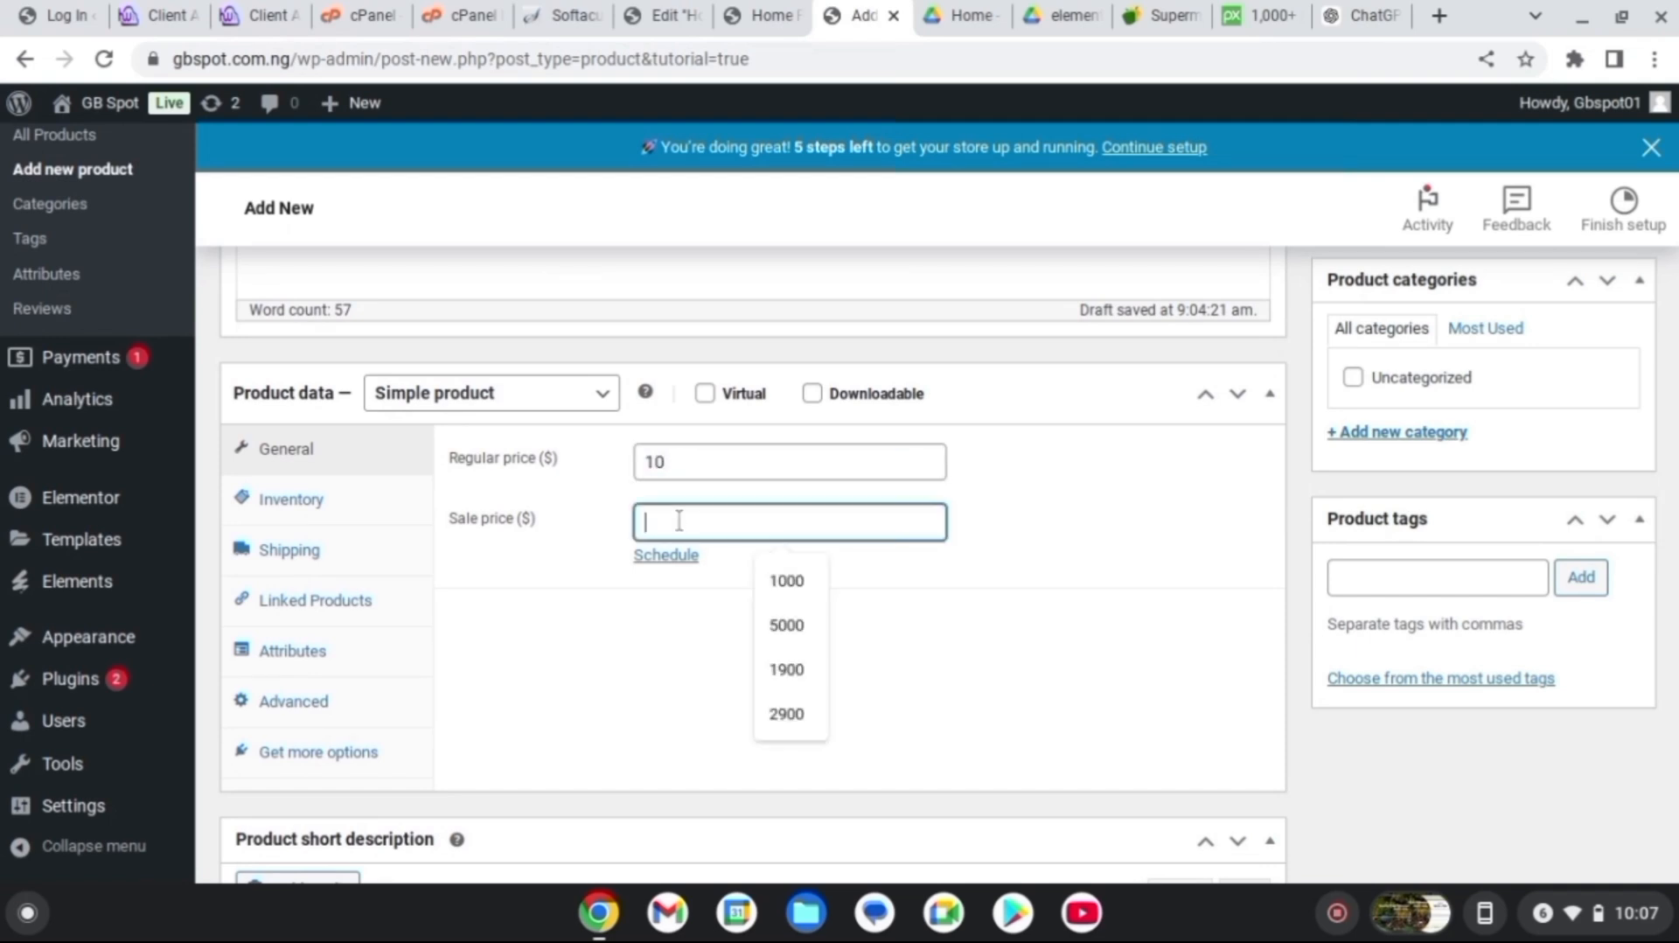
type("5")
scroll(752, 569, "down", 5)
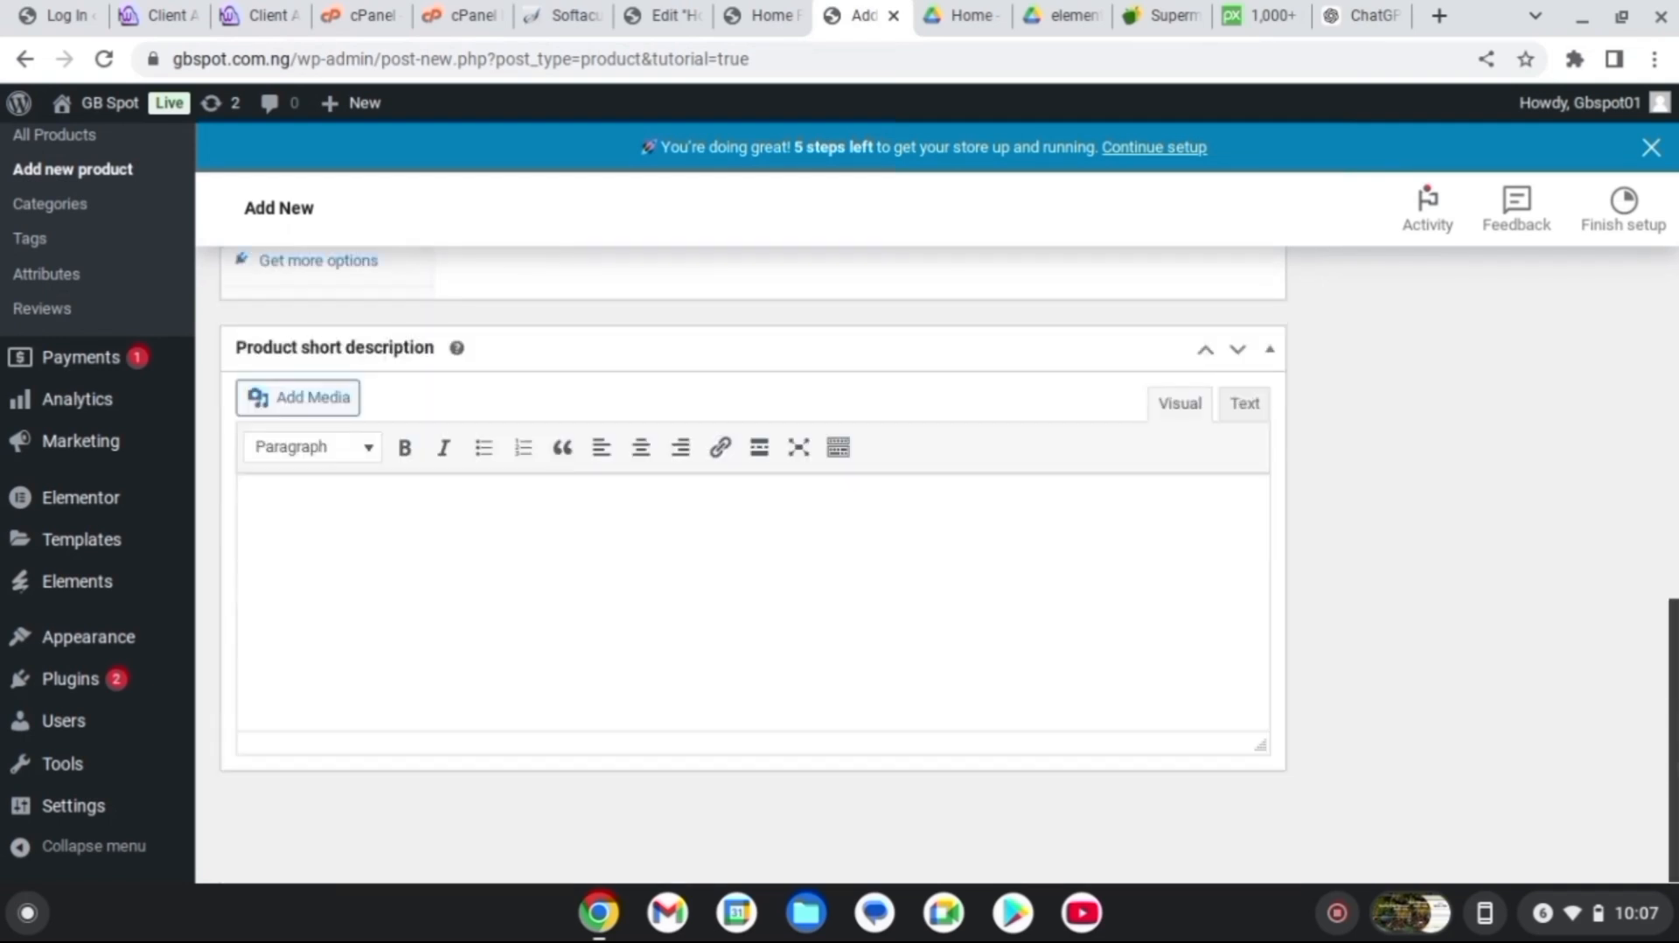
scroll(752, 564, "up", 12)
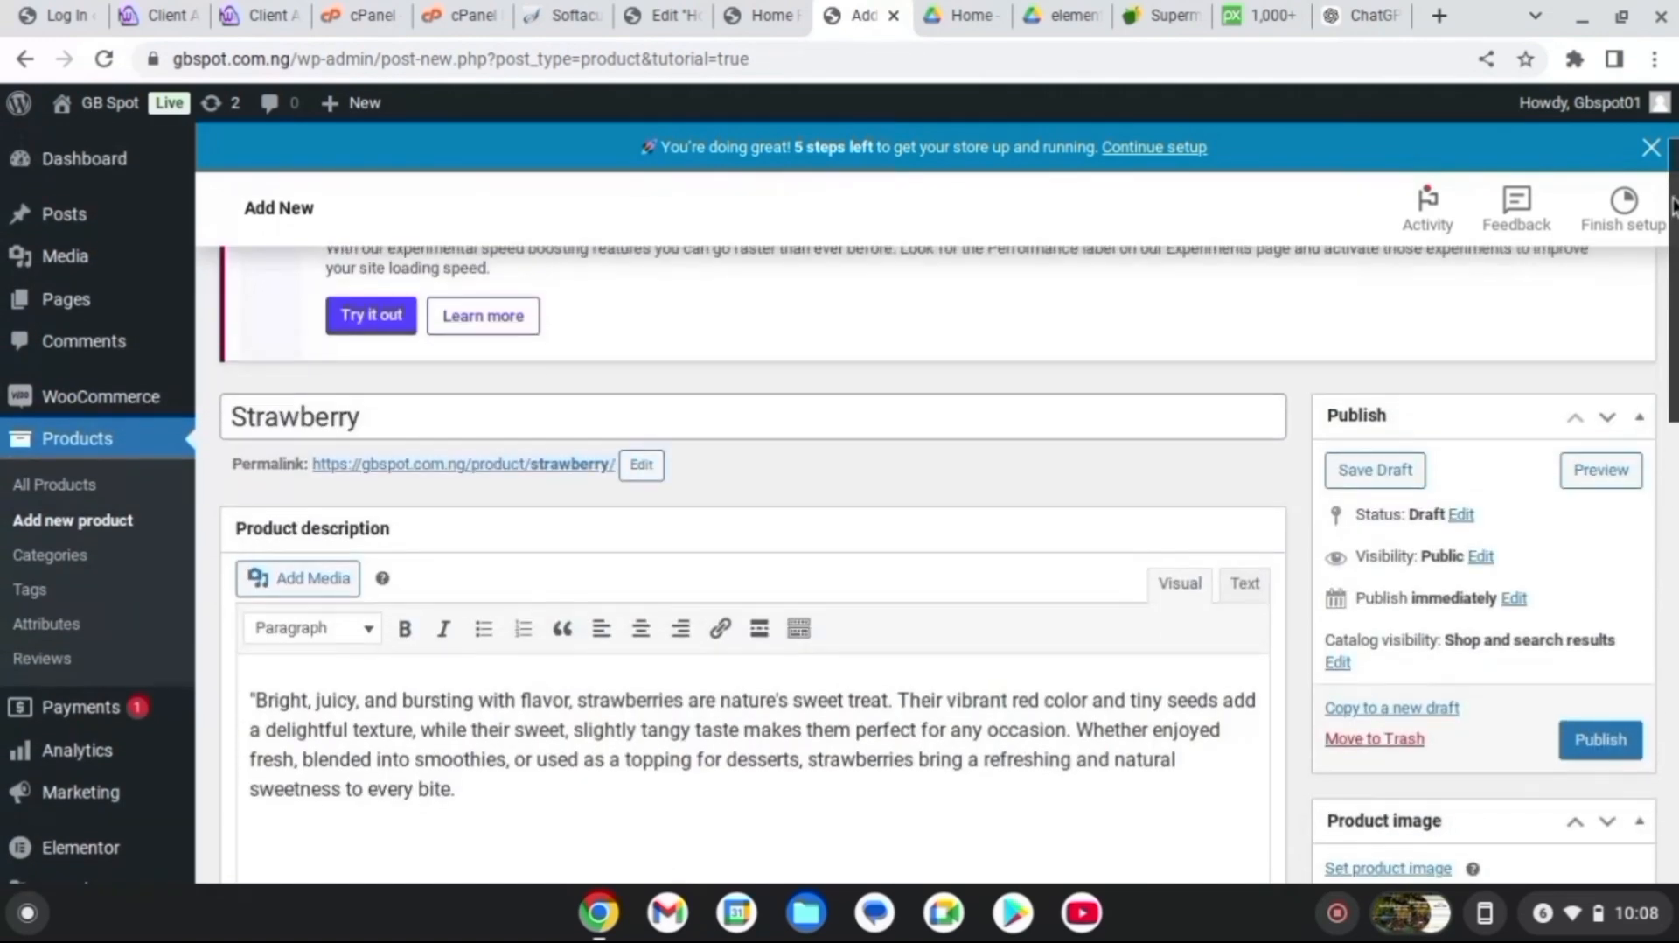
scroll(752, 564, "down", 8)
scroll(752, 564, "up", 9)
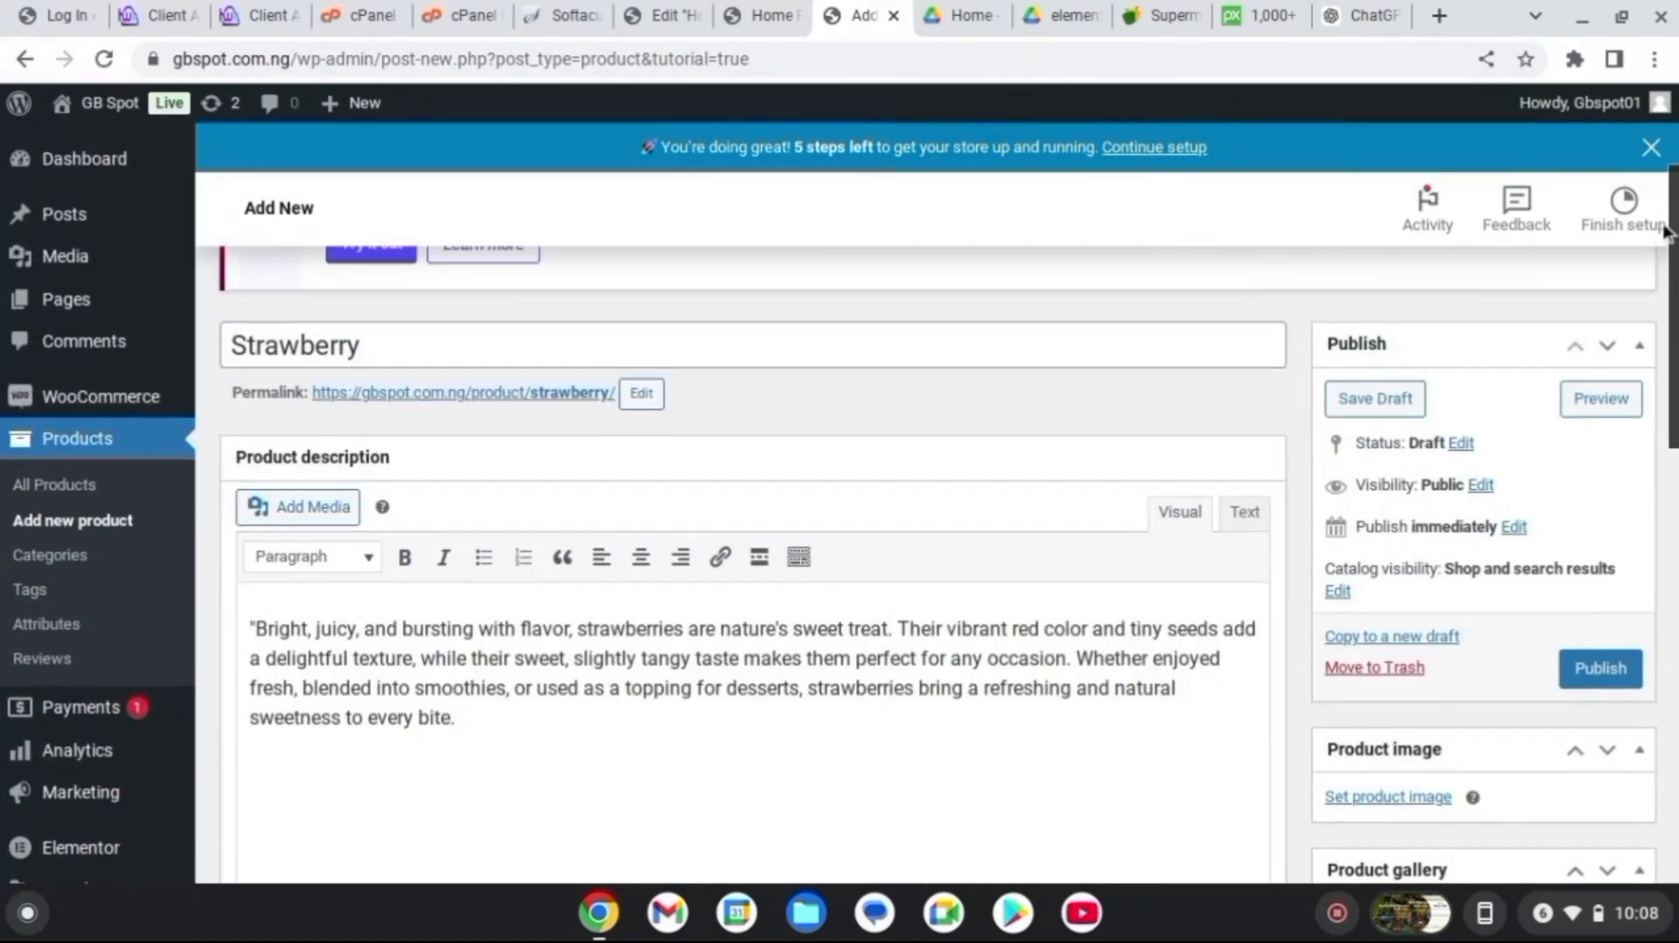
scroll(752, 564, "down", 4)
scroll(1378, 540, "down", 2)
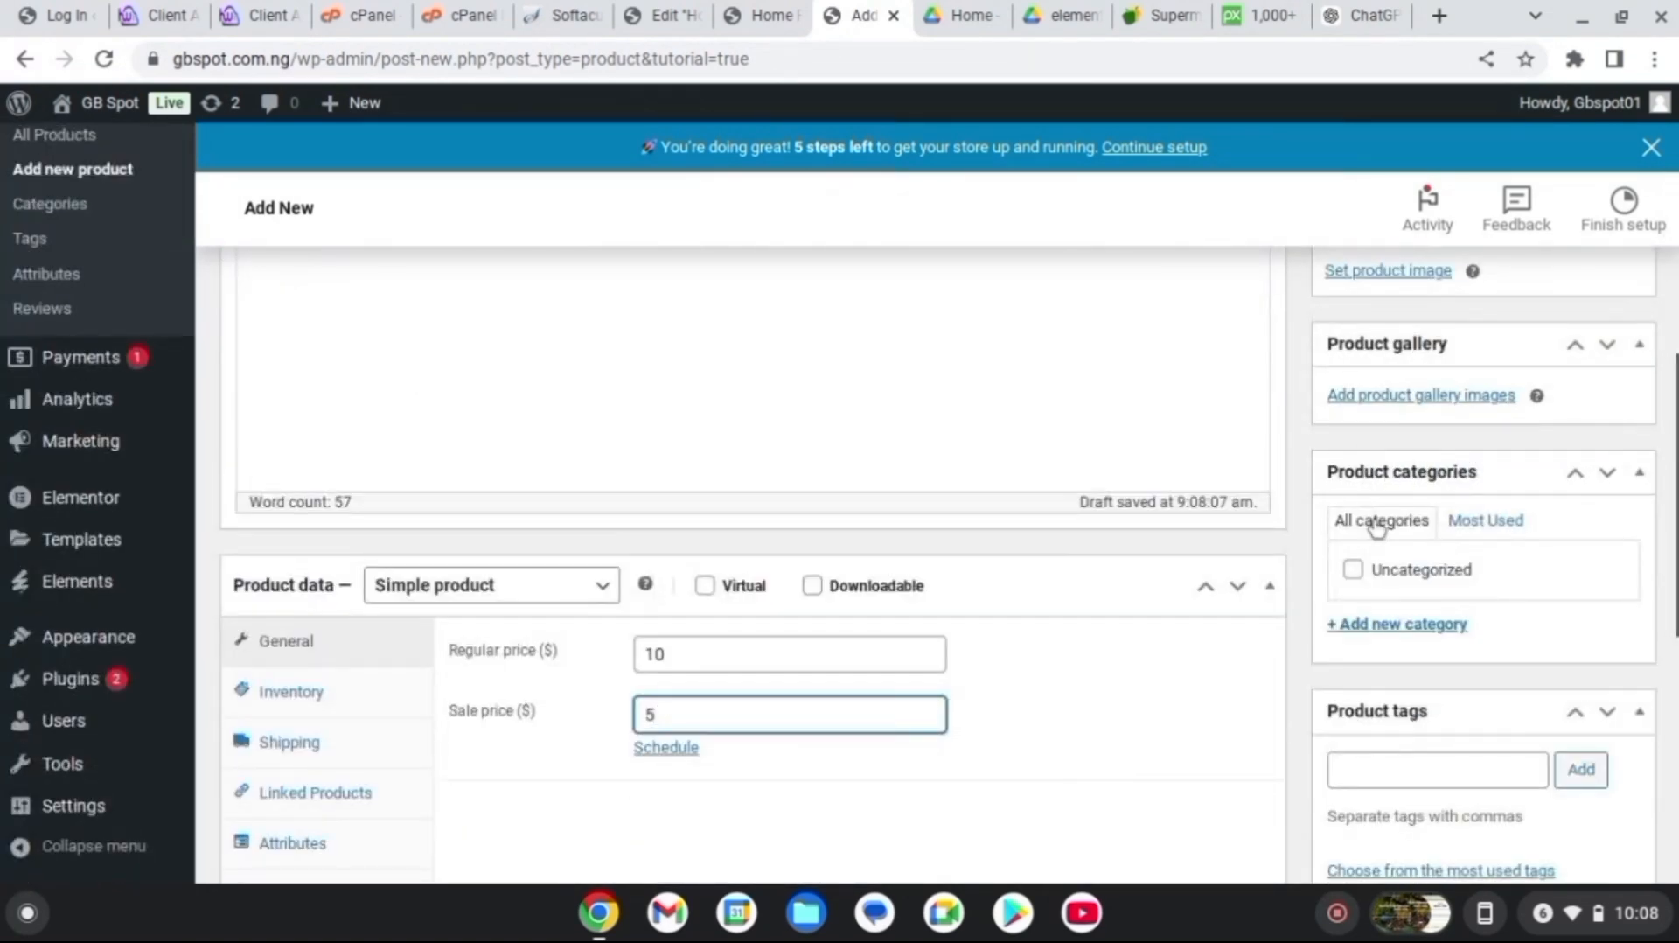
left_click(1410, 524)
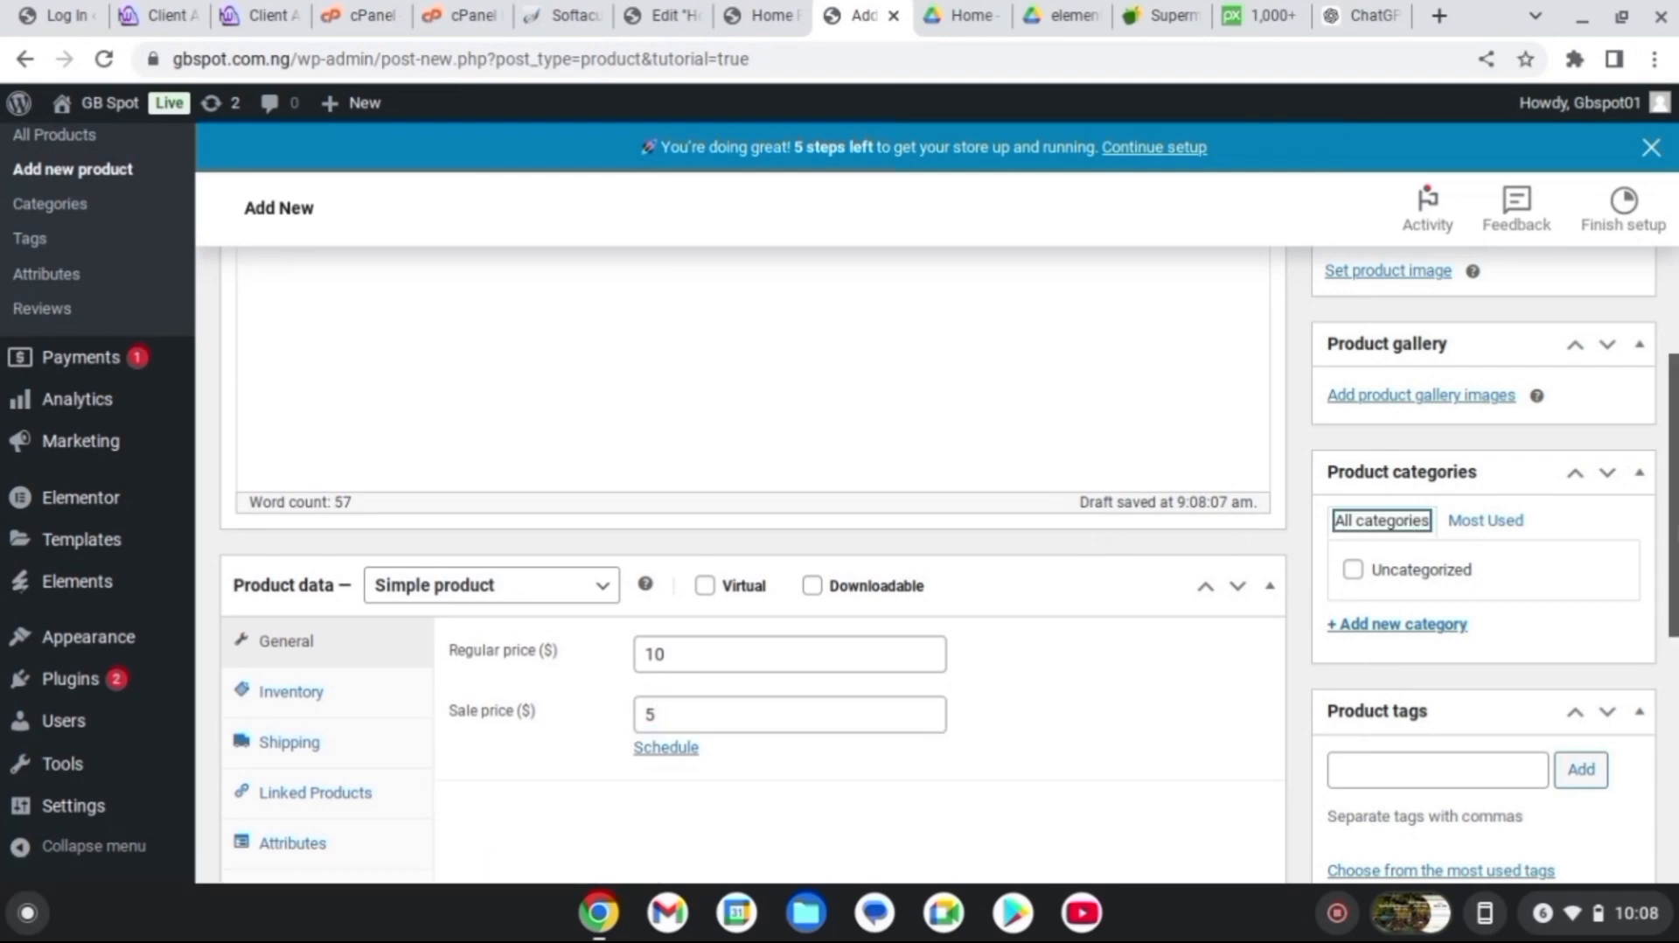
Create a new 'Fruits' product category for Strawberry and publish the product
left_click(1410, 630)
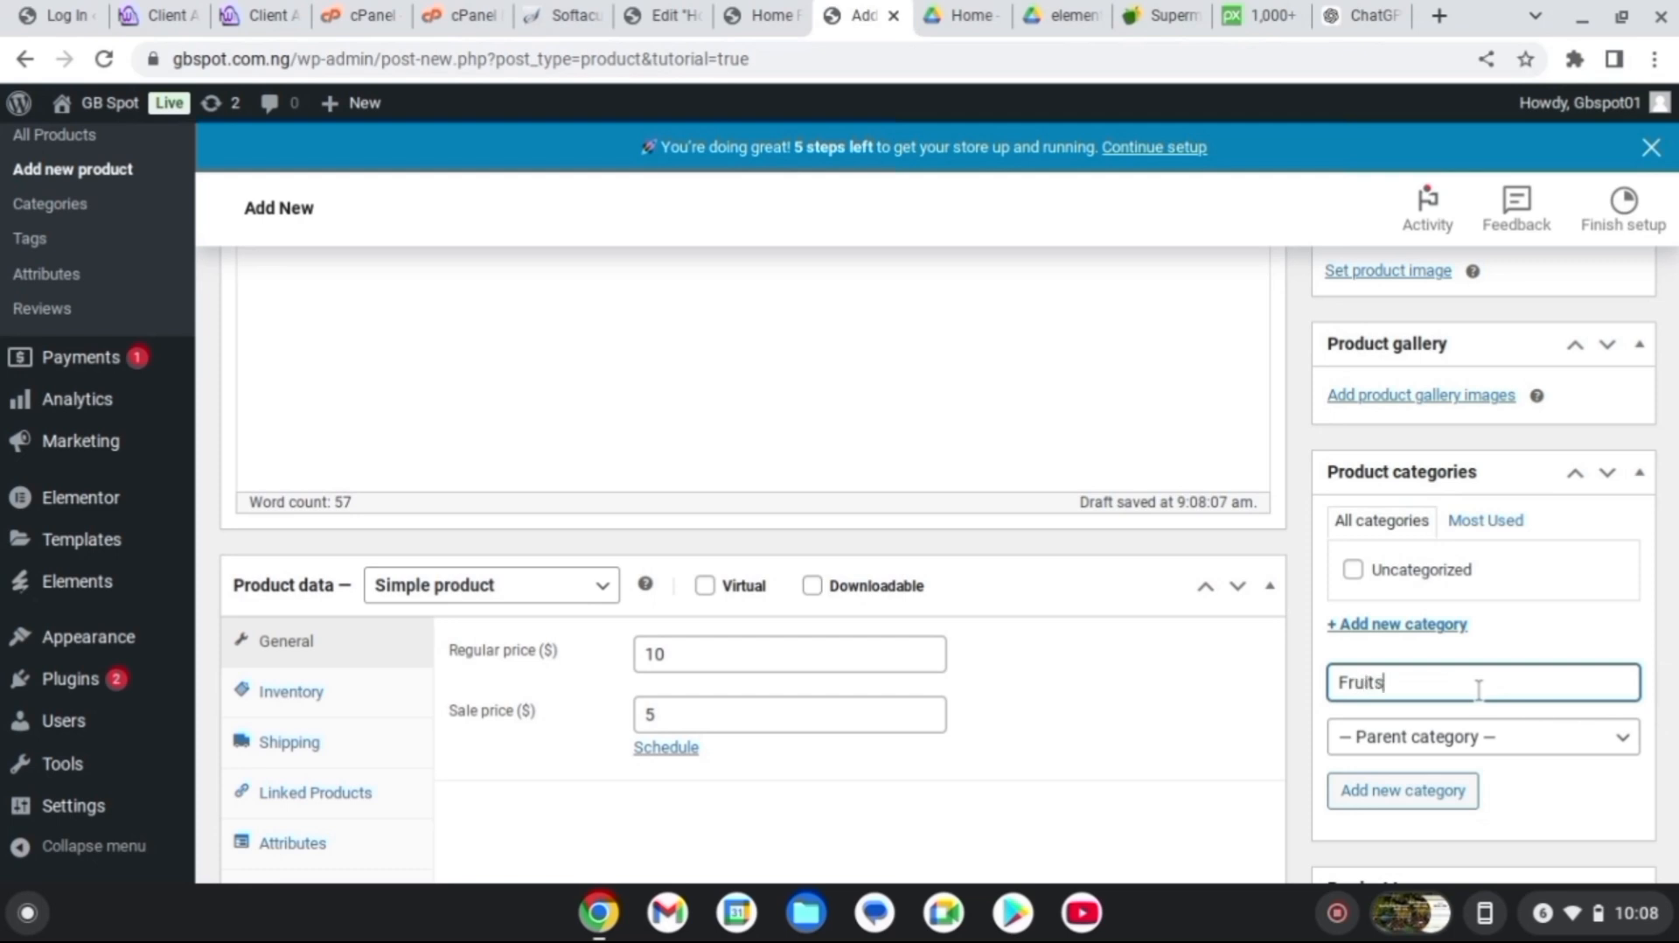
left_click(1434, 796)
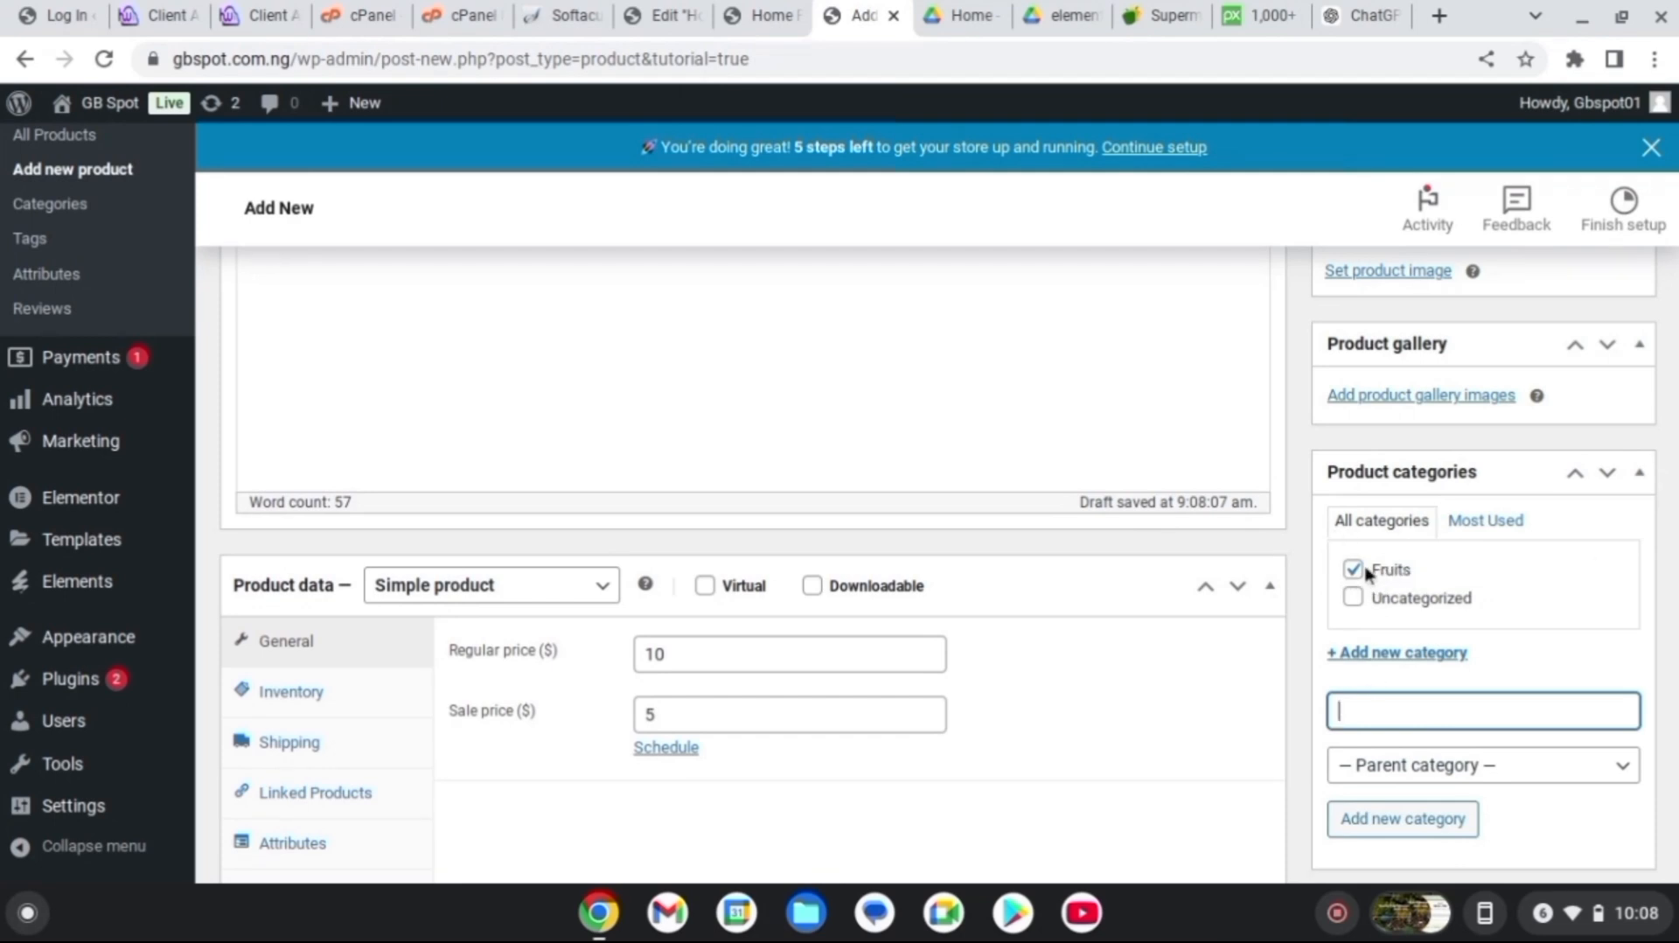
scroll(752, 524, "down", 5)
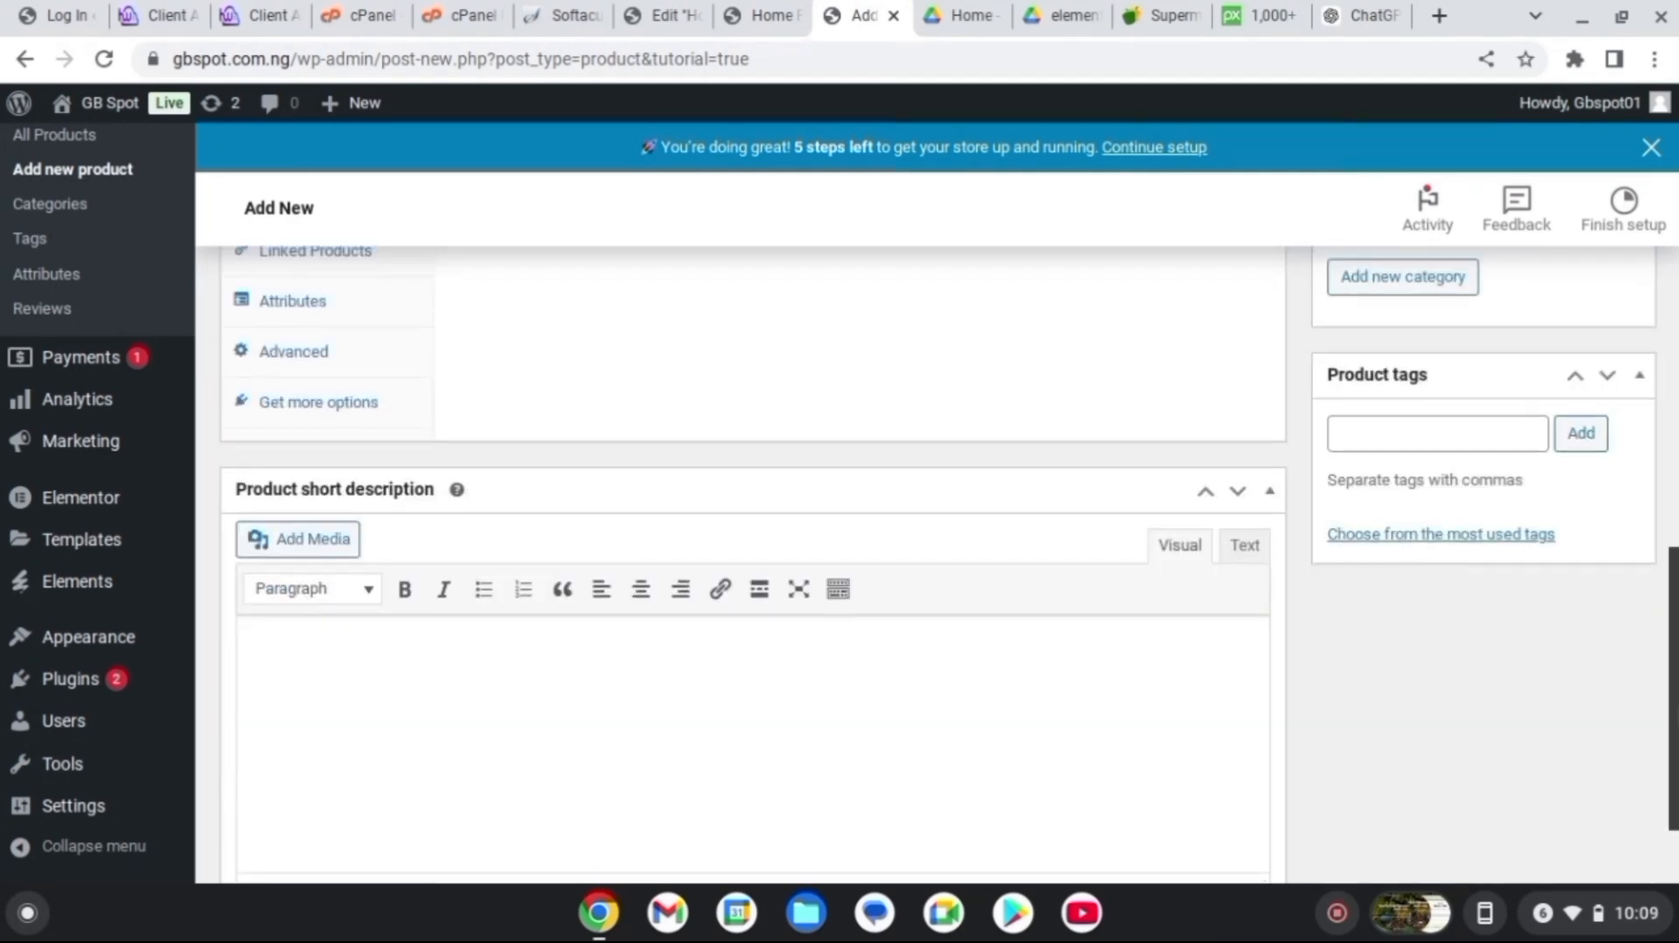
scroll(752, 525, "up", 8)
scroll(1566, 411, "up", 2)
scroll(1566, 411, "down", 2)
left_click(1606, 386)
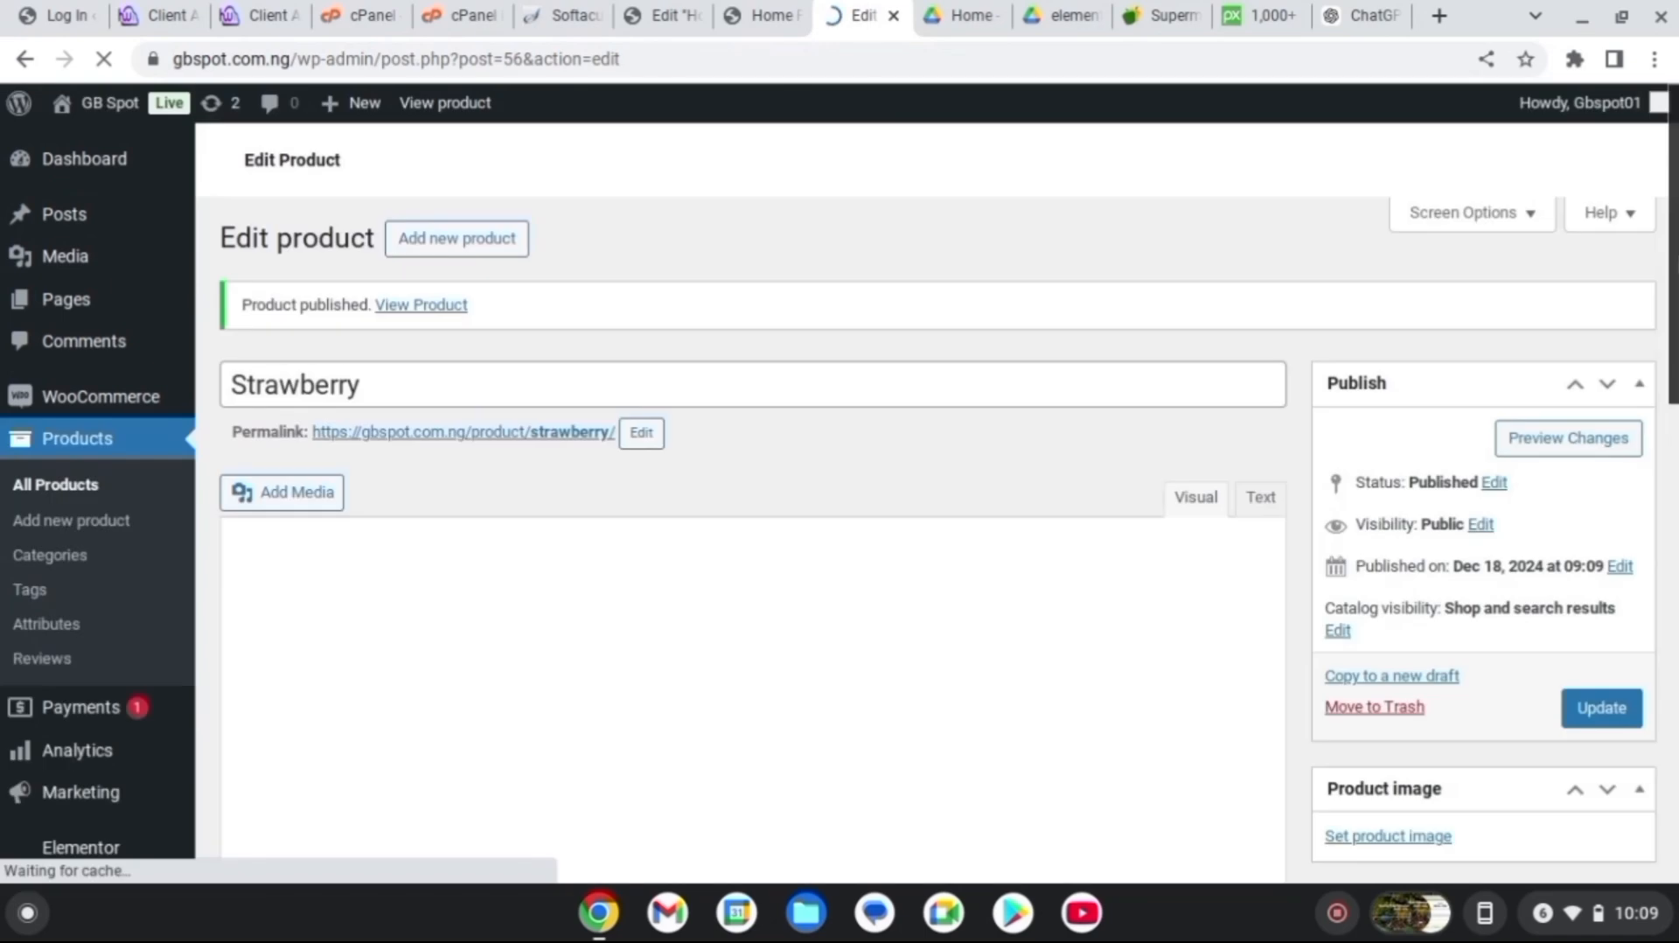
Upload strawberry-2460078_1280.jpg and set it as the product image
scroll(1604, 428, "down", 1)
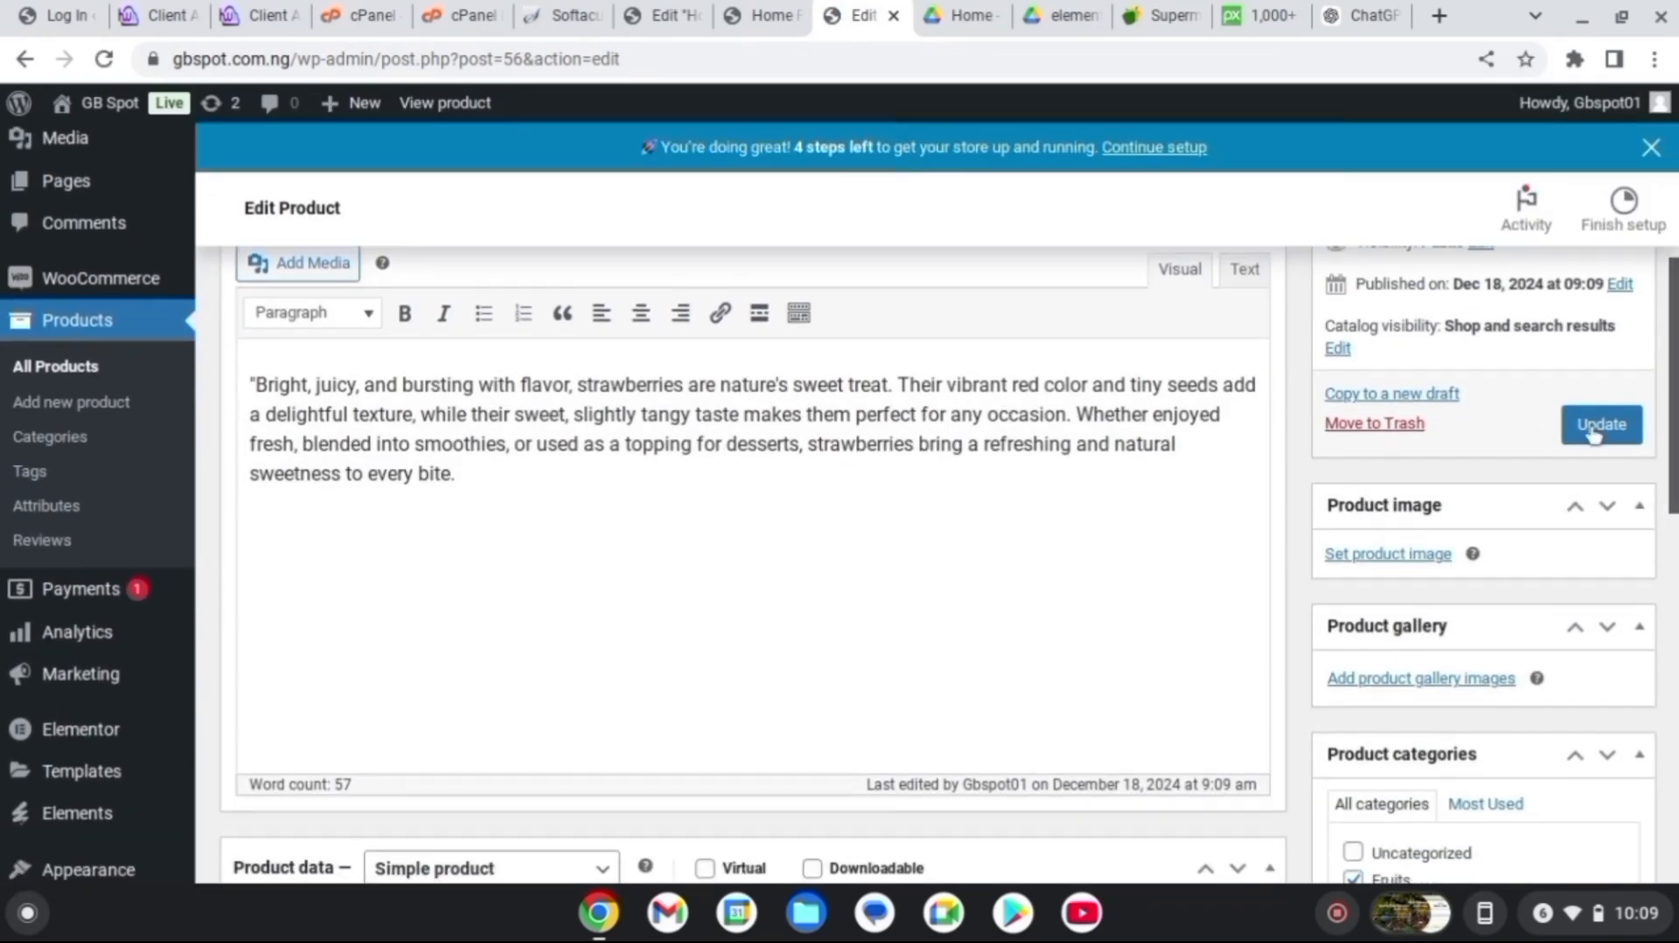
left_click(1420, 557)
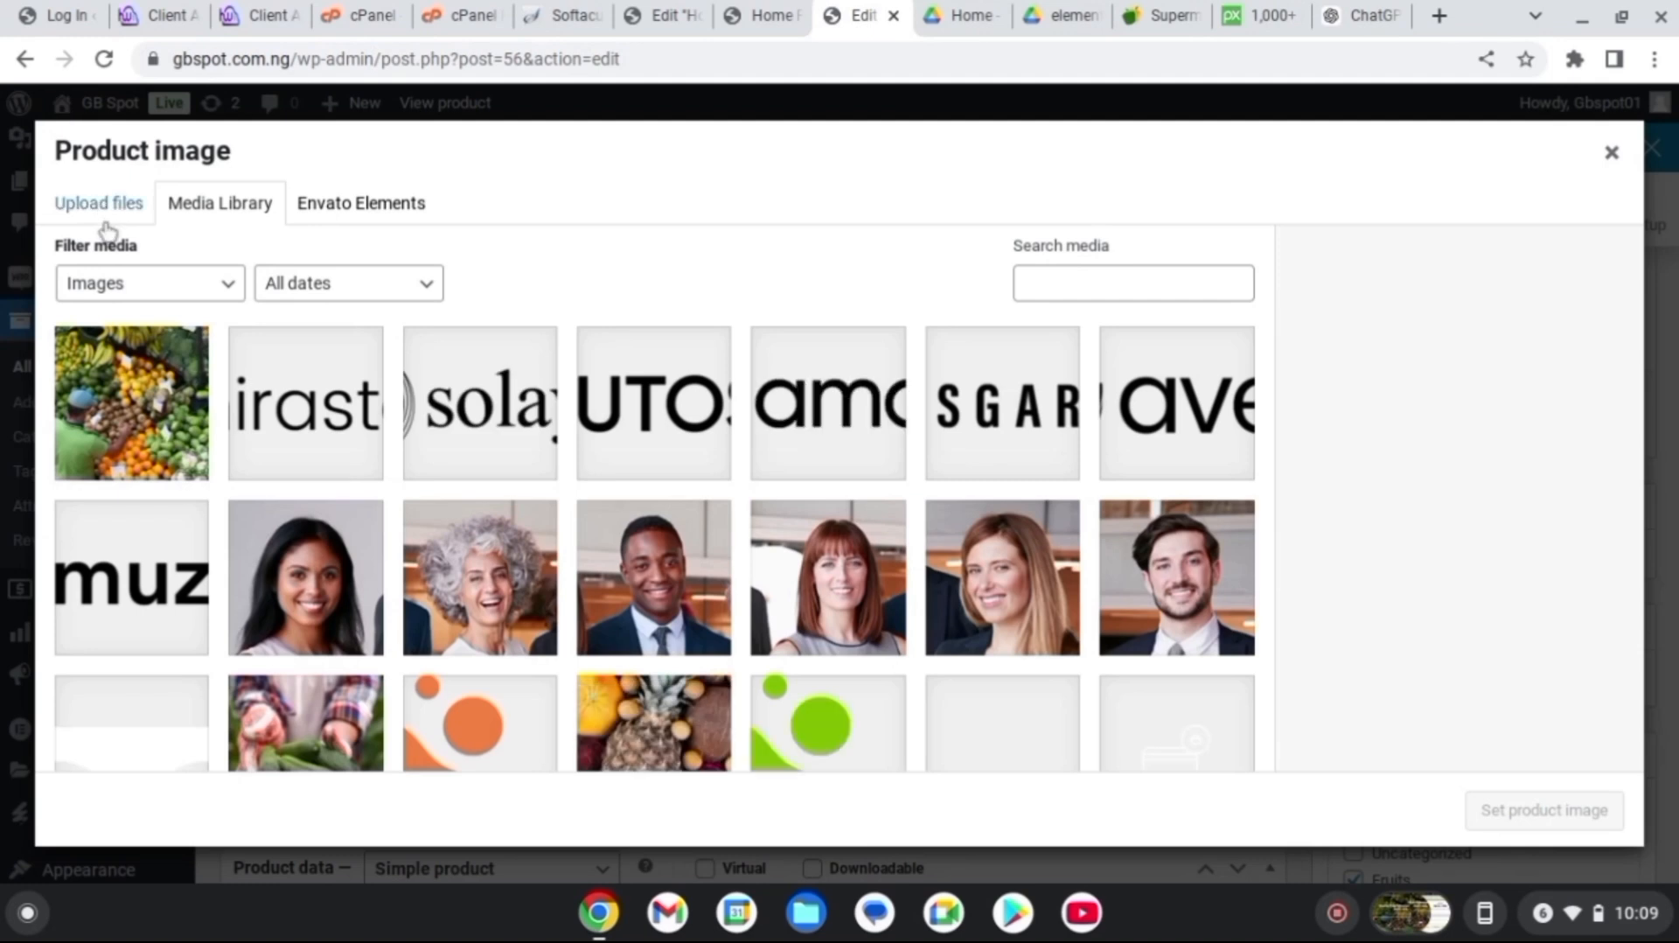
left_click(103, 210)
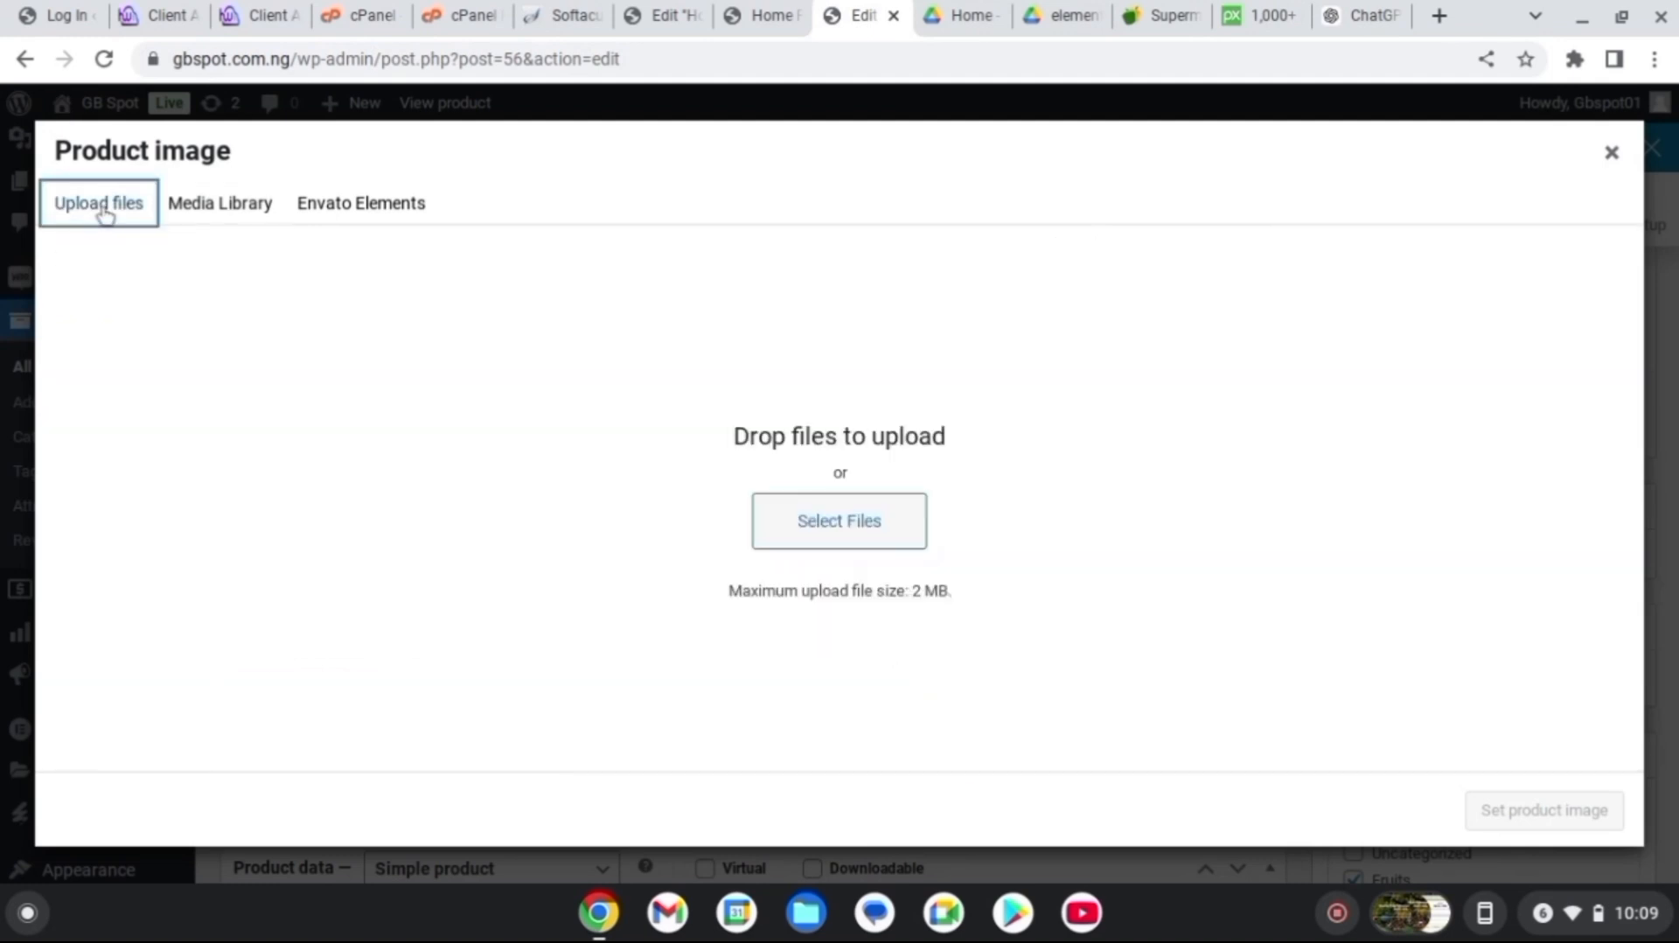
left_click(894, 522)
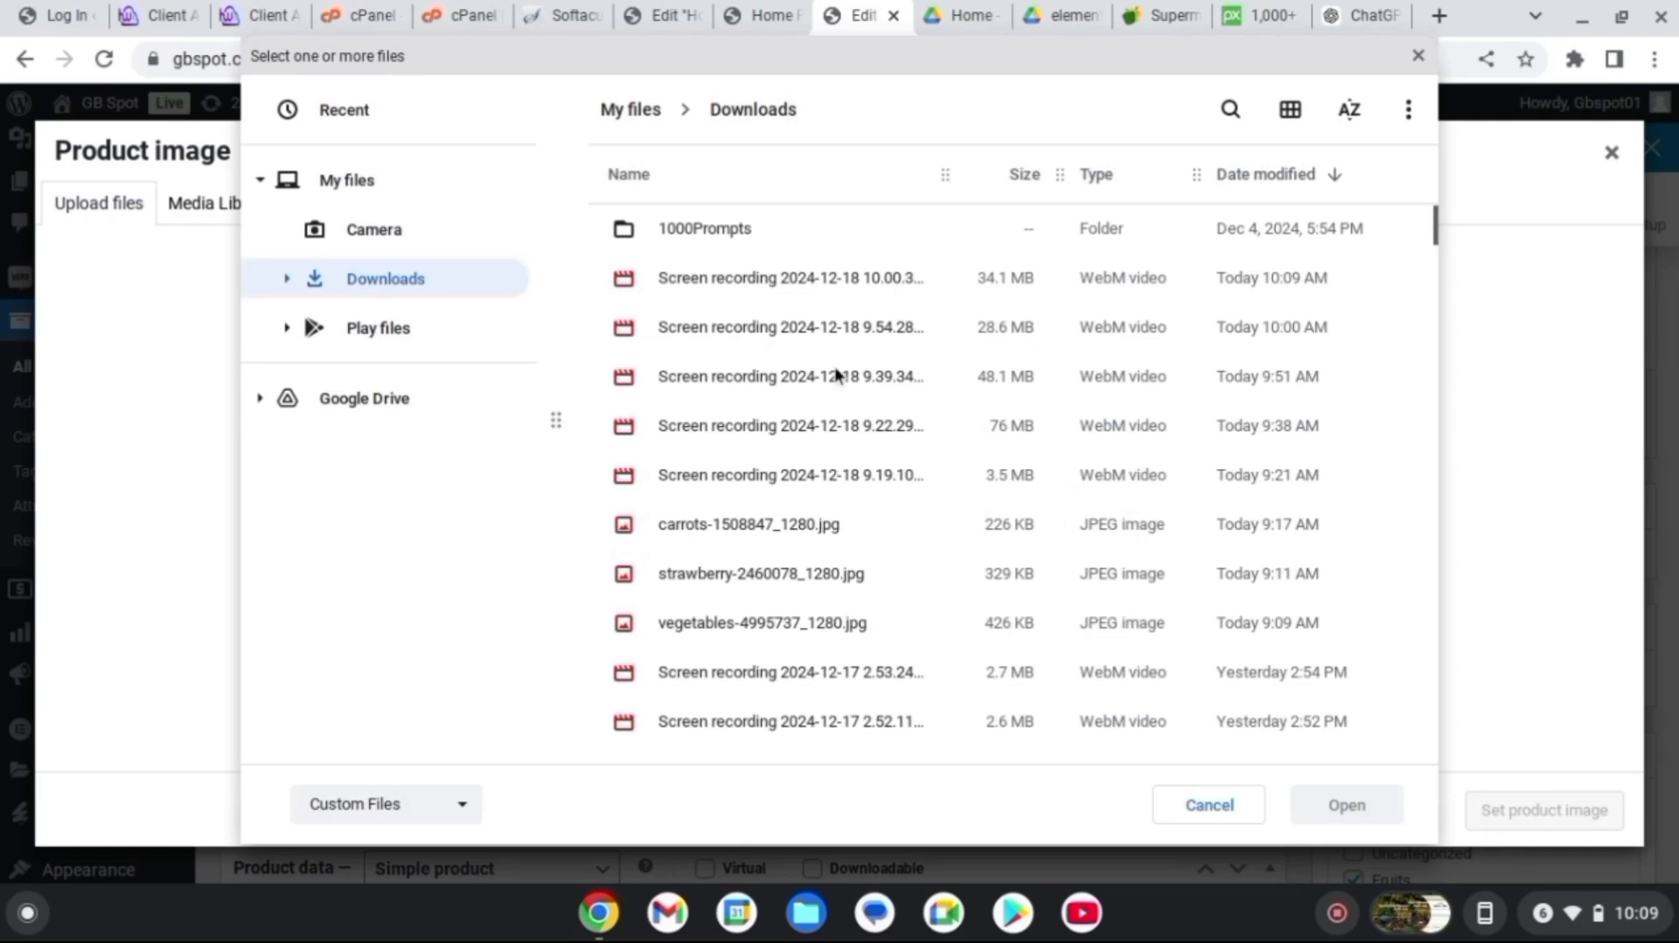
left_click(801, 577)
left_click(1371, 805)
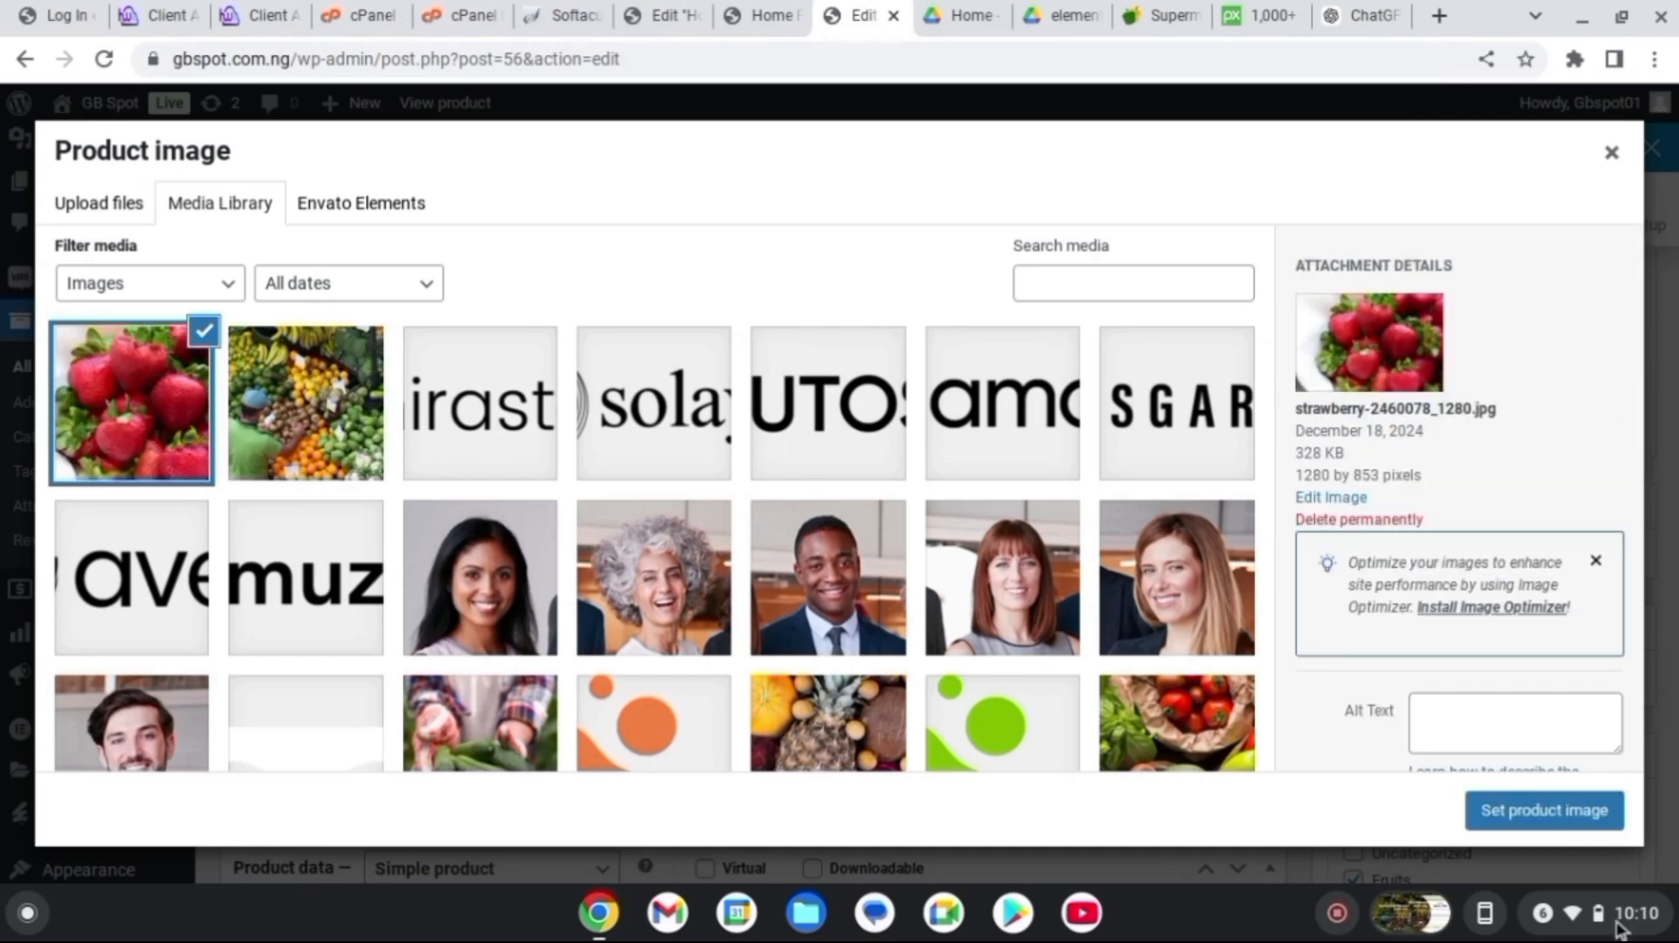
left_click(1523, 820)
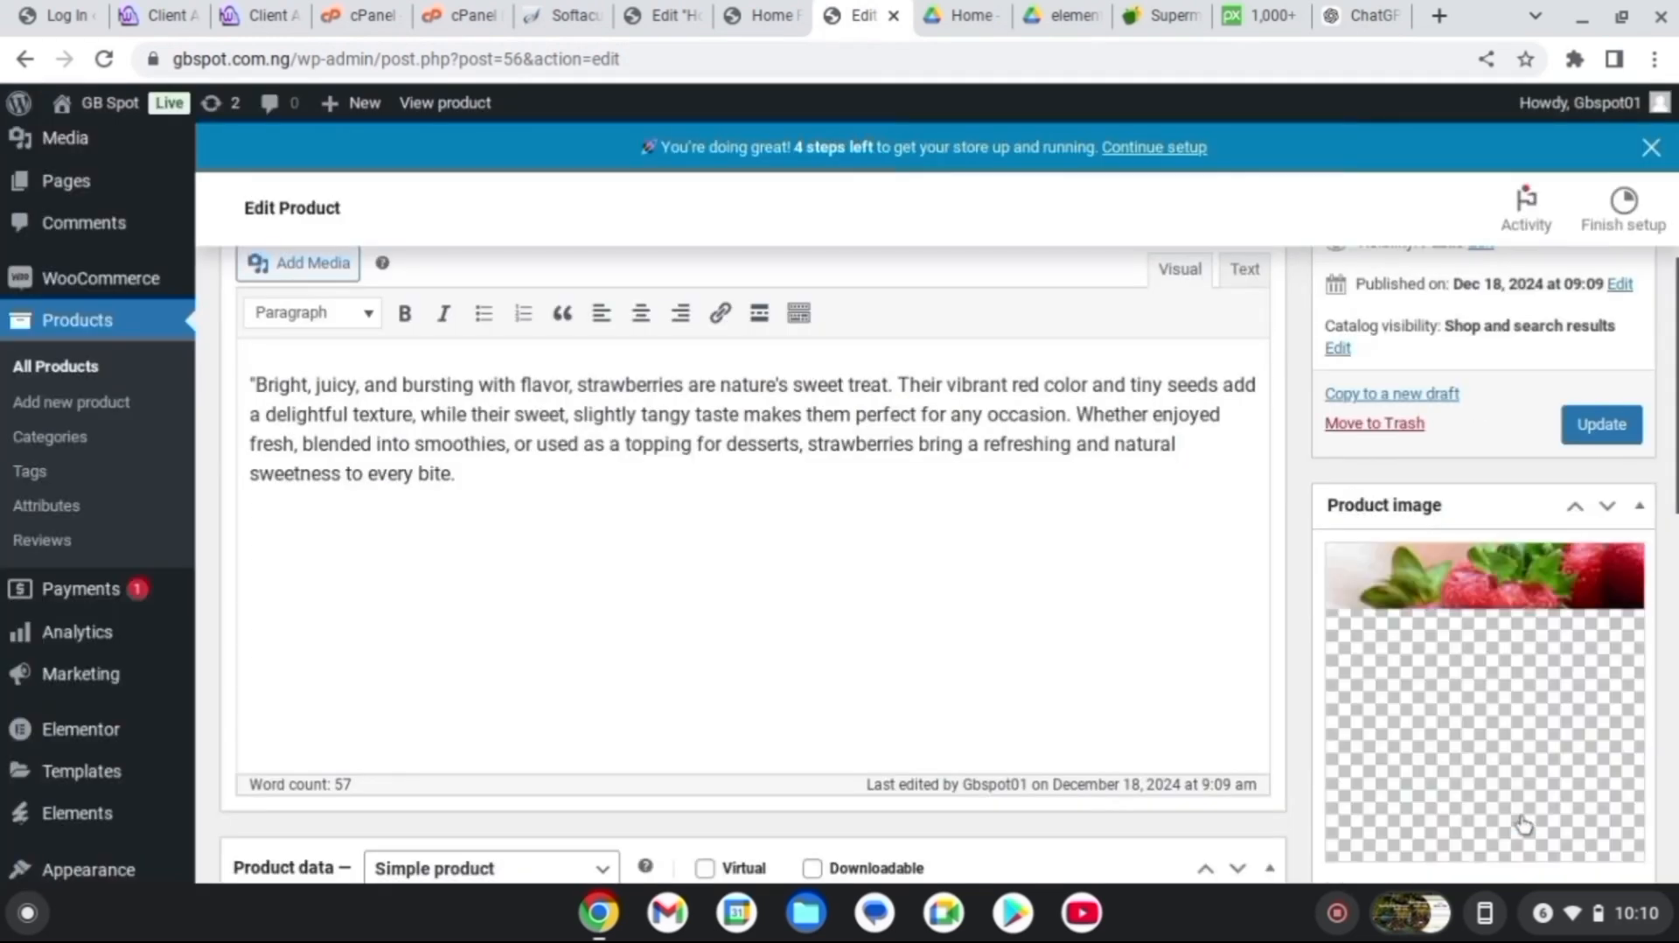
Update the Strawberry product to save the new image
scroll(1645, 600, "down", 5)
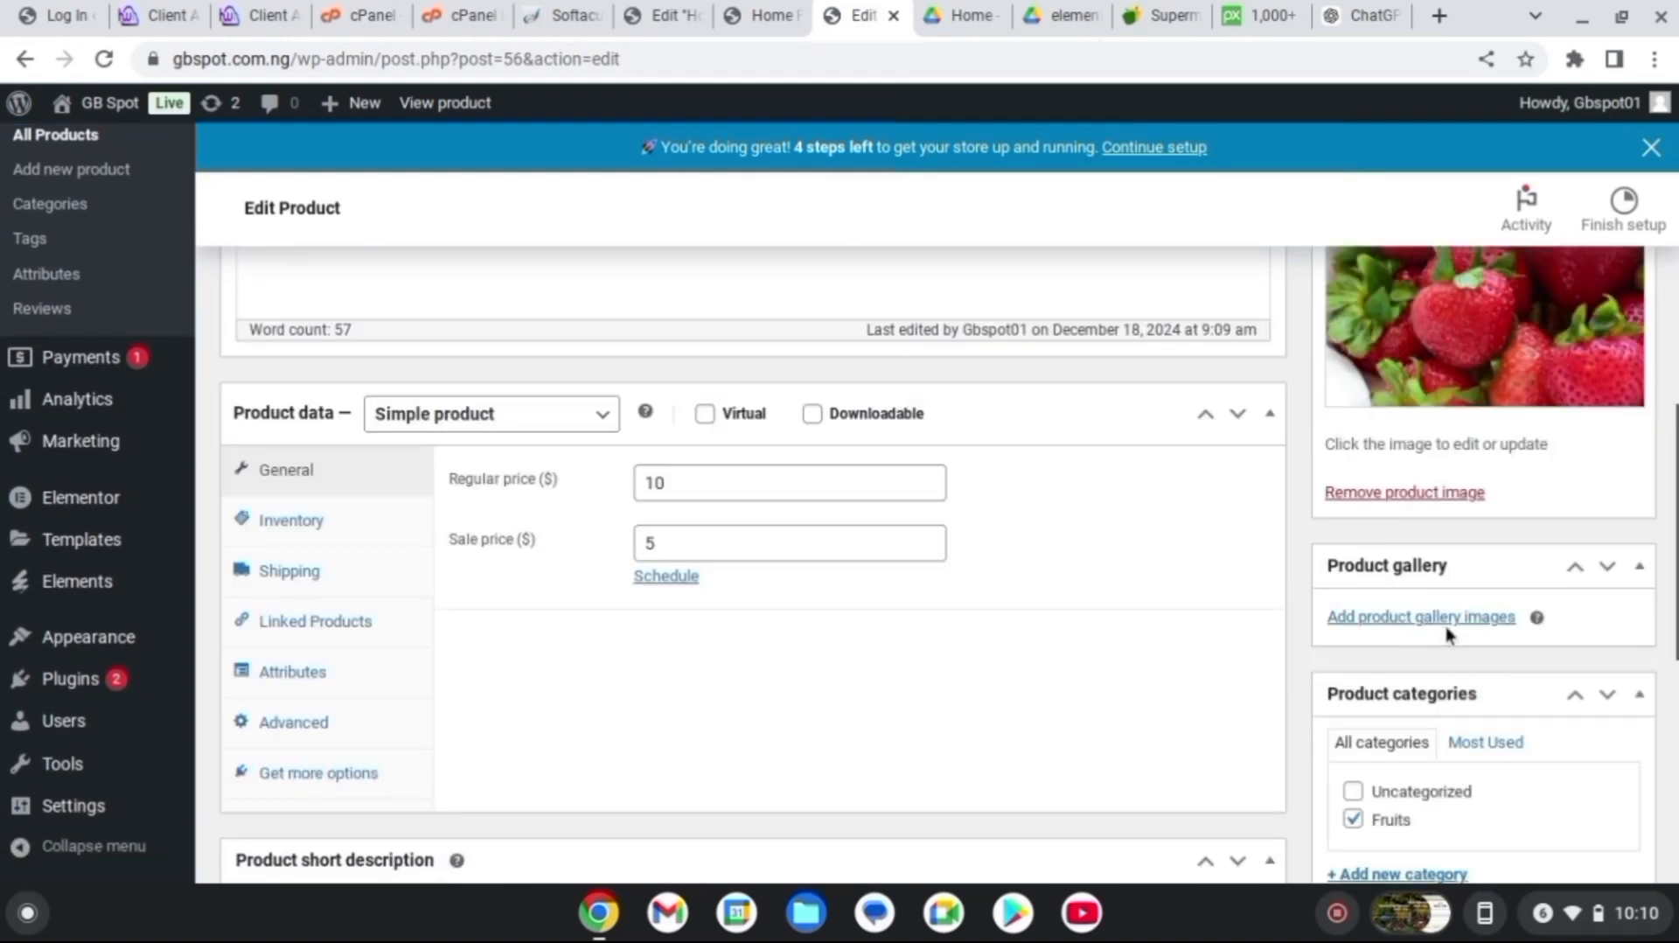
left_click_drag(1677, 560, 1676, 380)
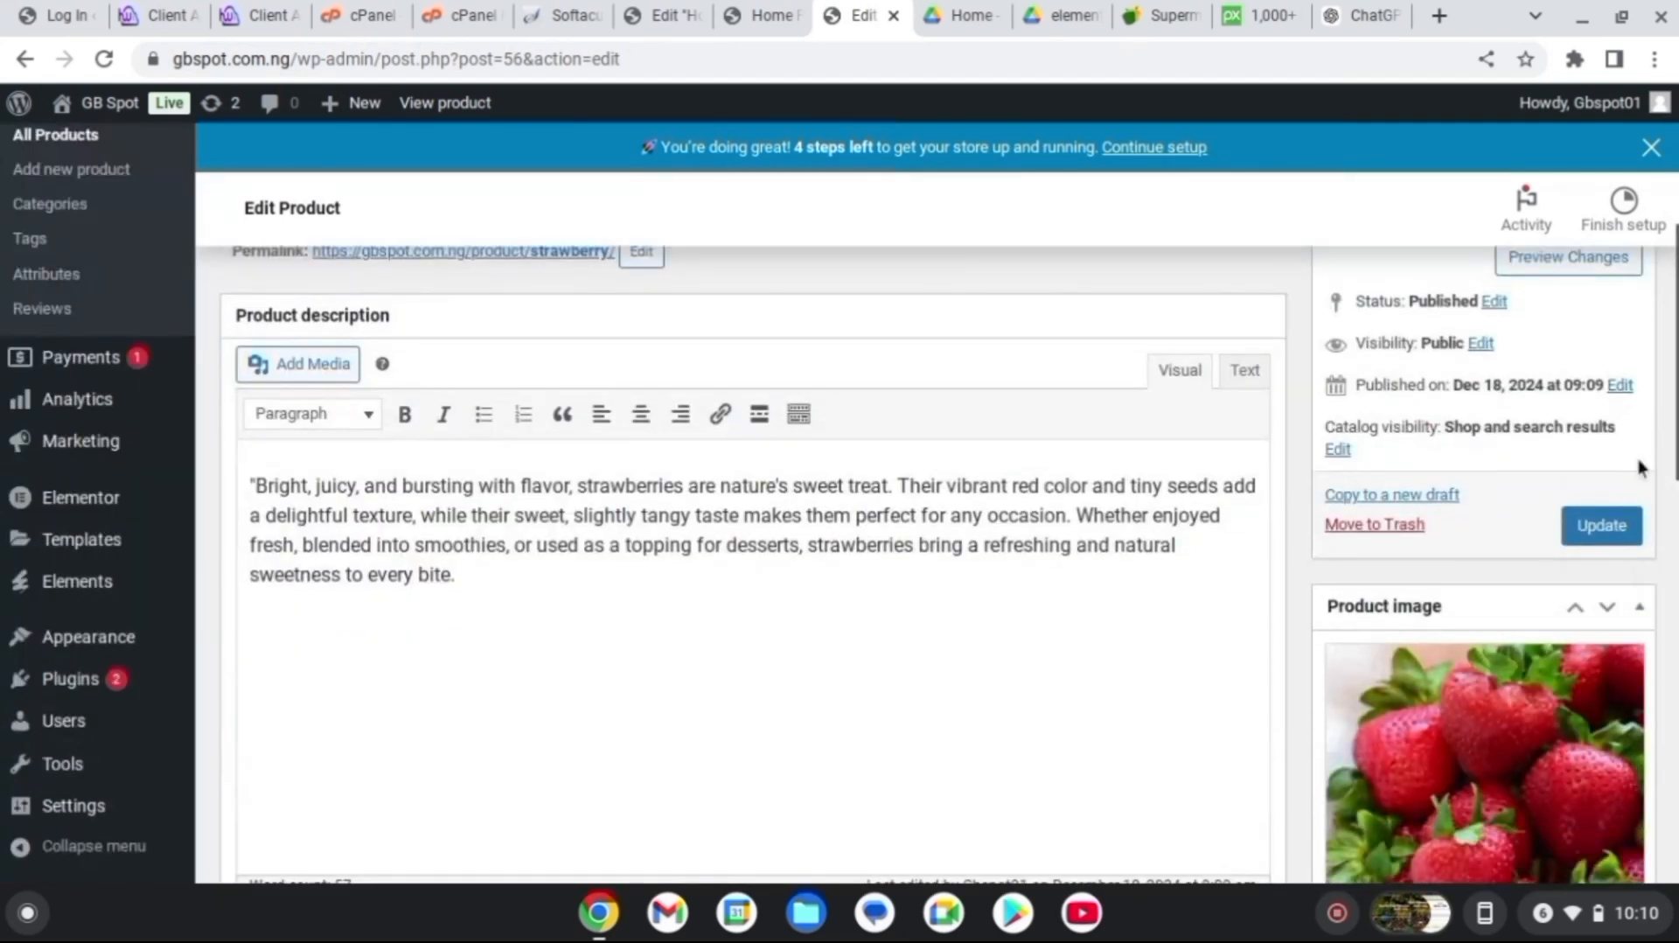
left_click(1604, 528)
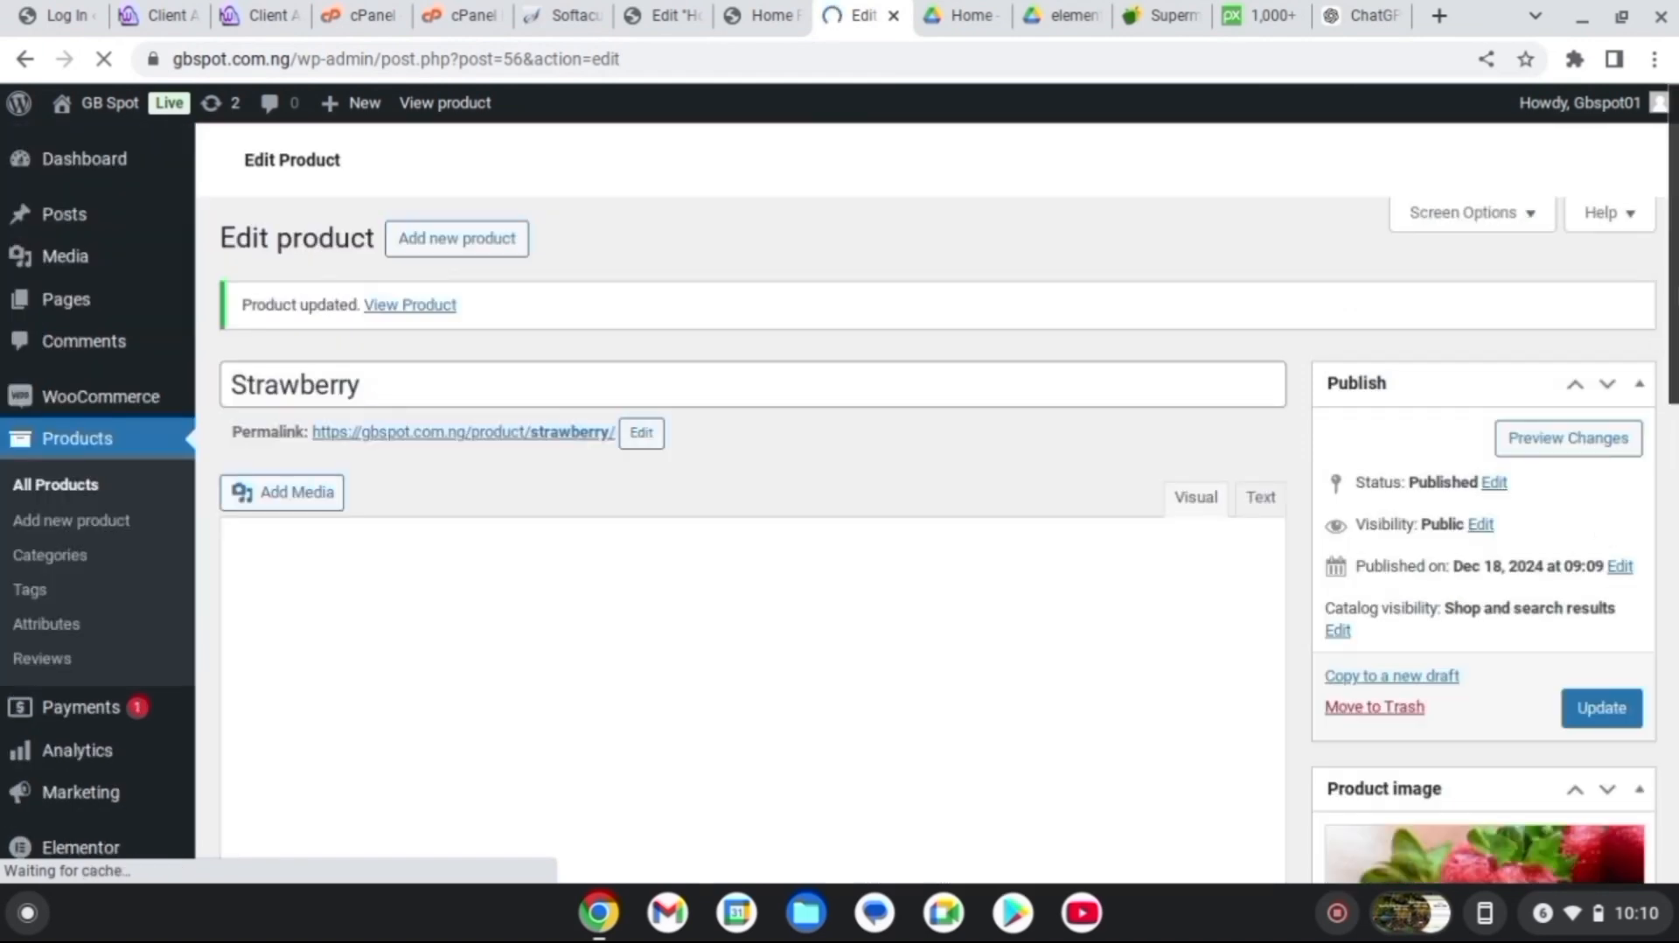
scroll(1656, 395, "down", 3)
scroll(839, 524, "down", 10)
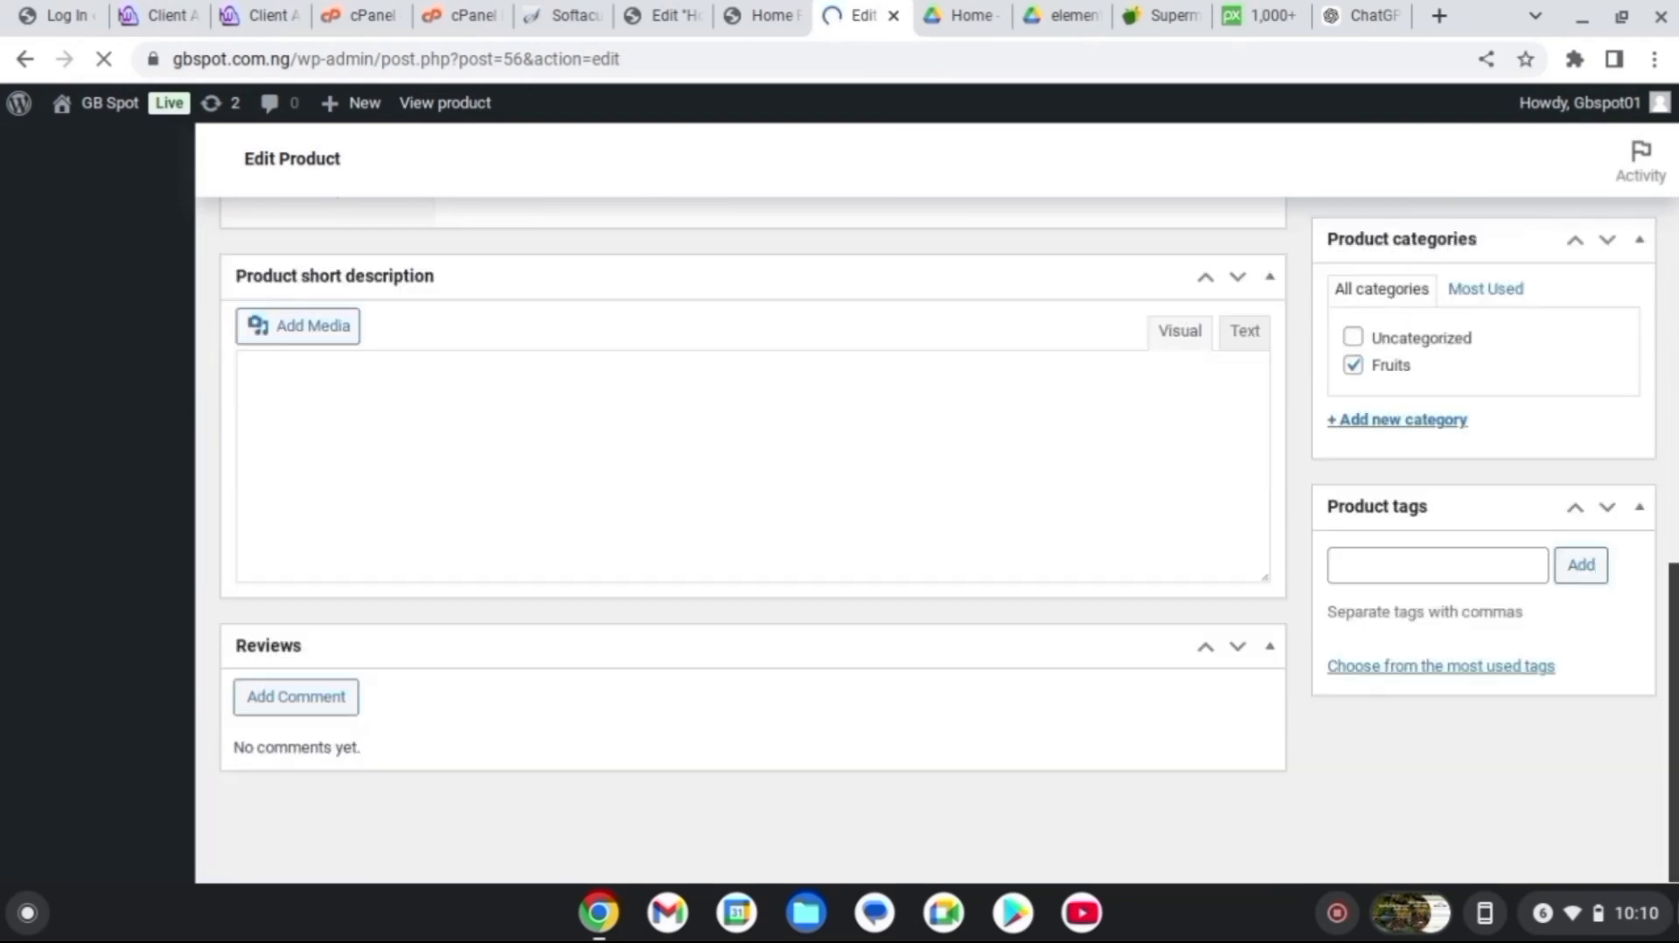
scroll(1673, 560, "up", 10)
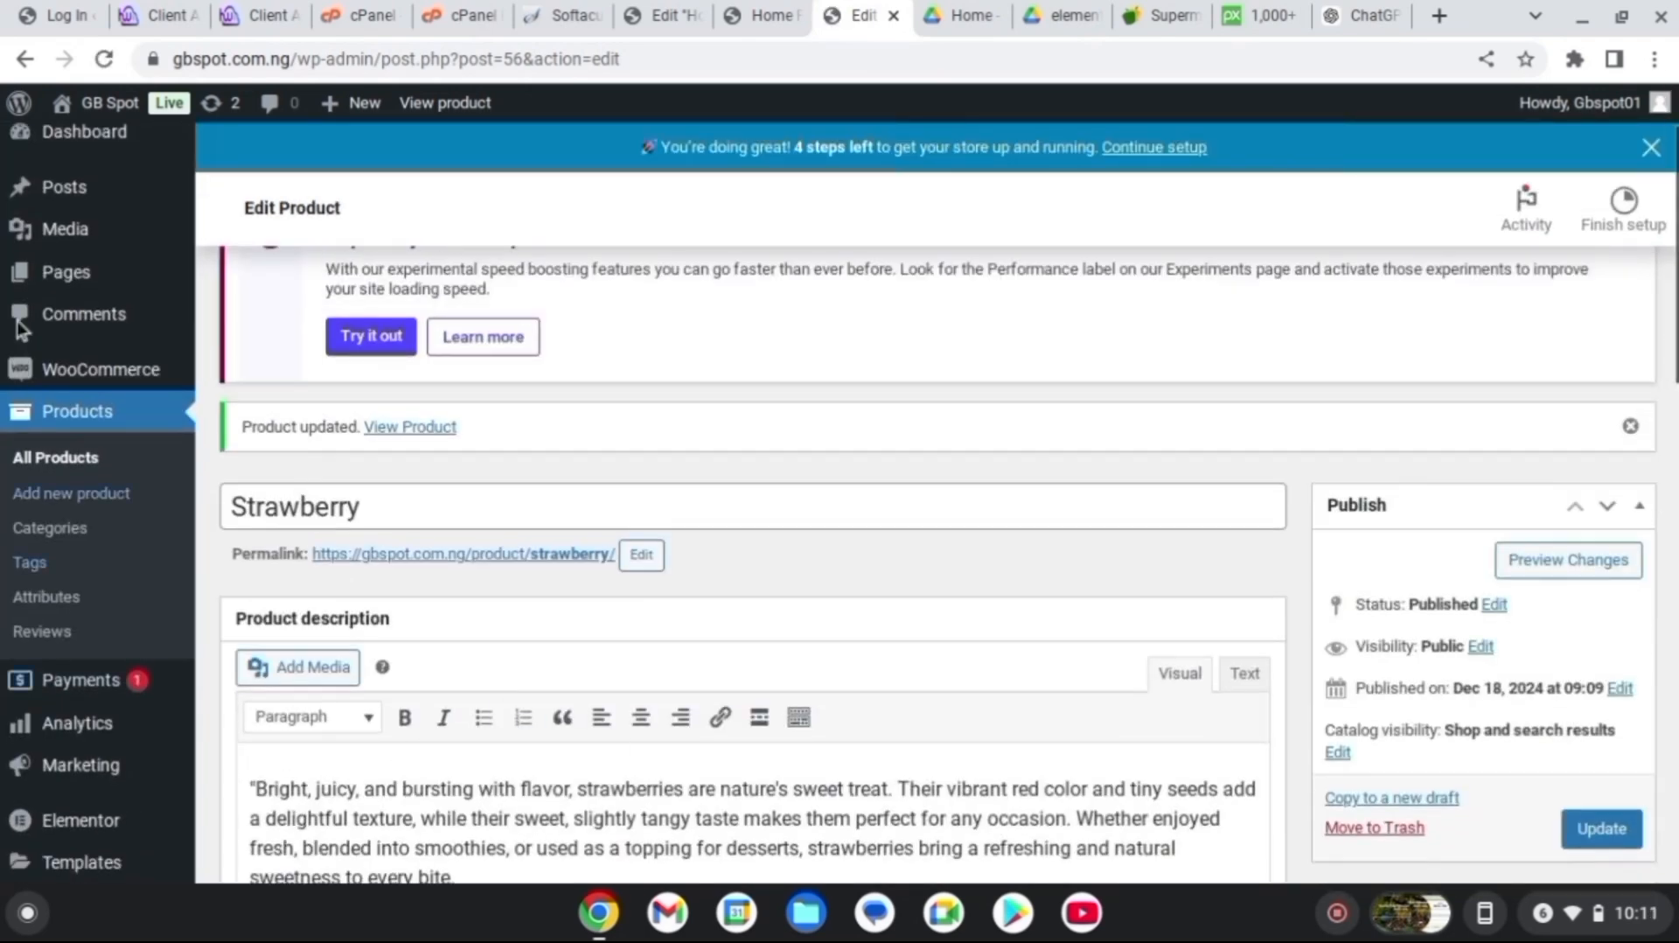
Set the store location to Nigeria — Lagos, still selling to all countries
mouse_move(26, 372)
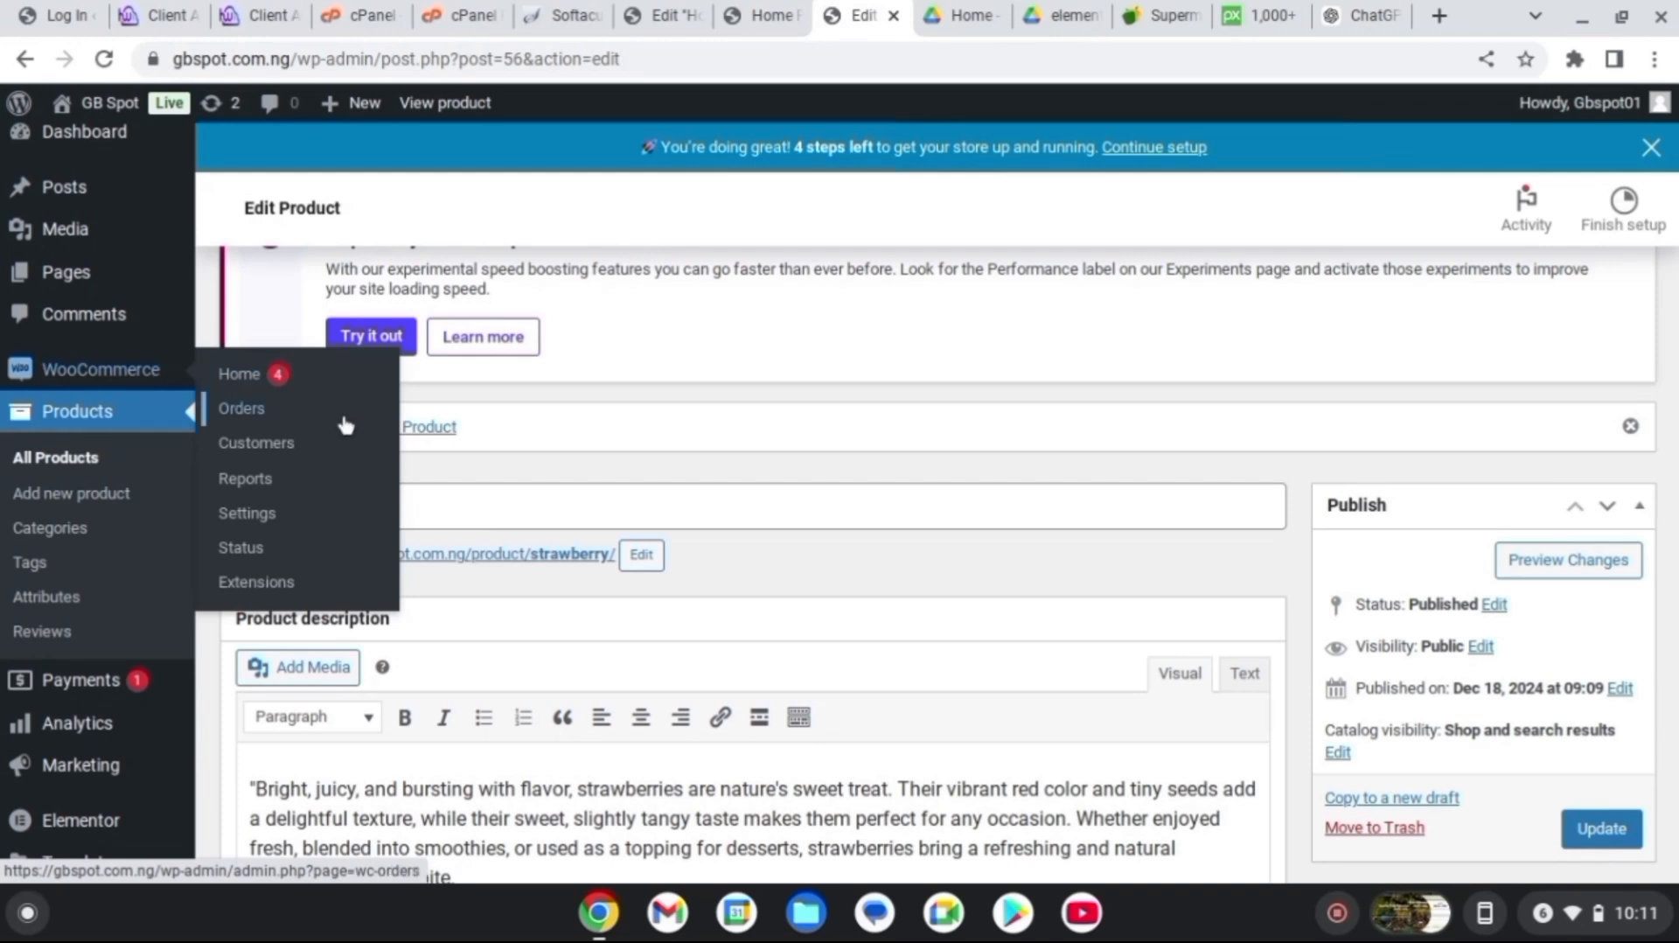
left_click(268, 521)
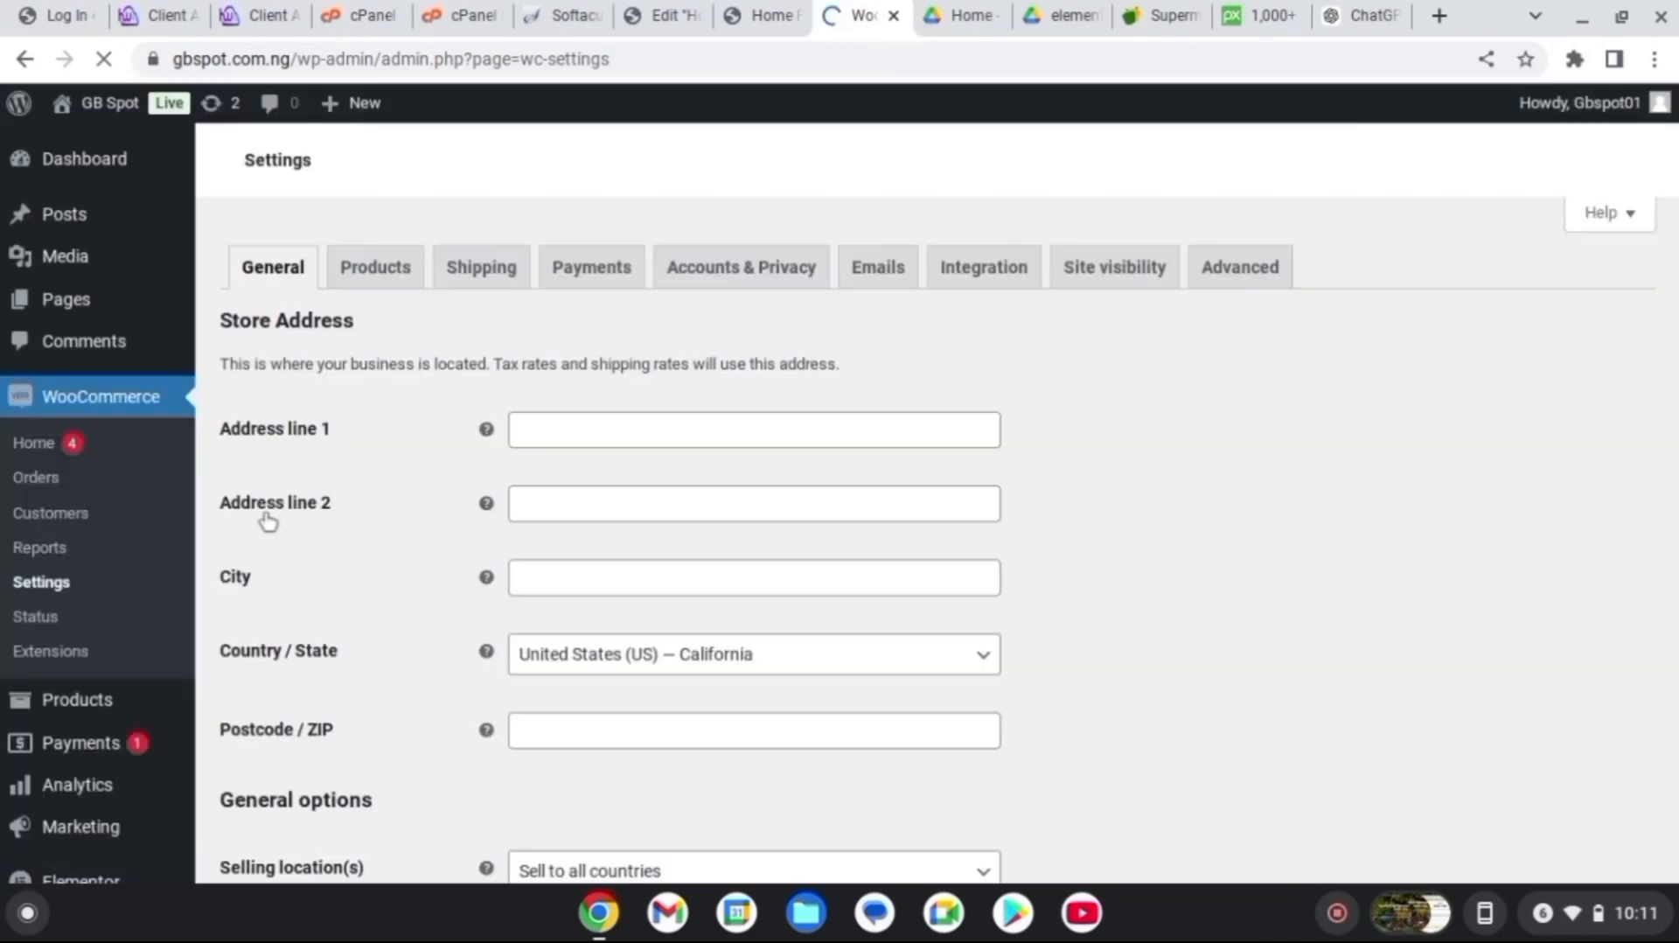
left_click(986, 661)
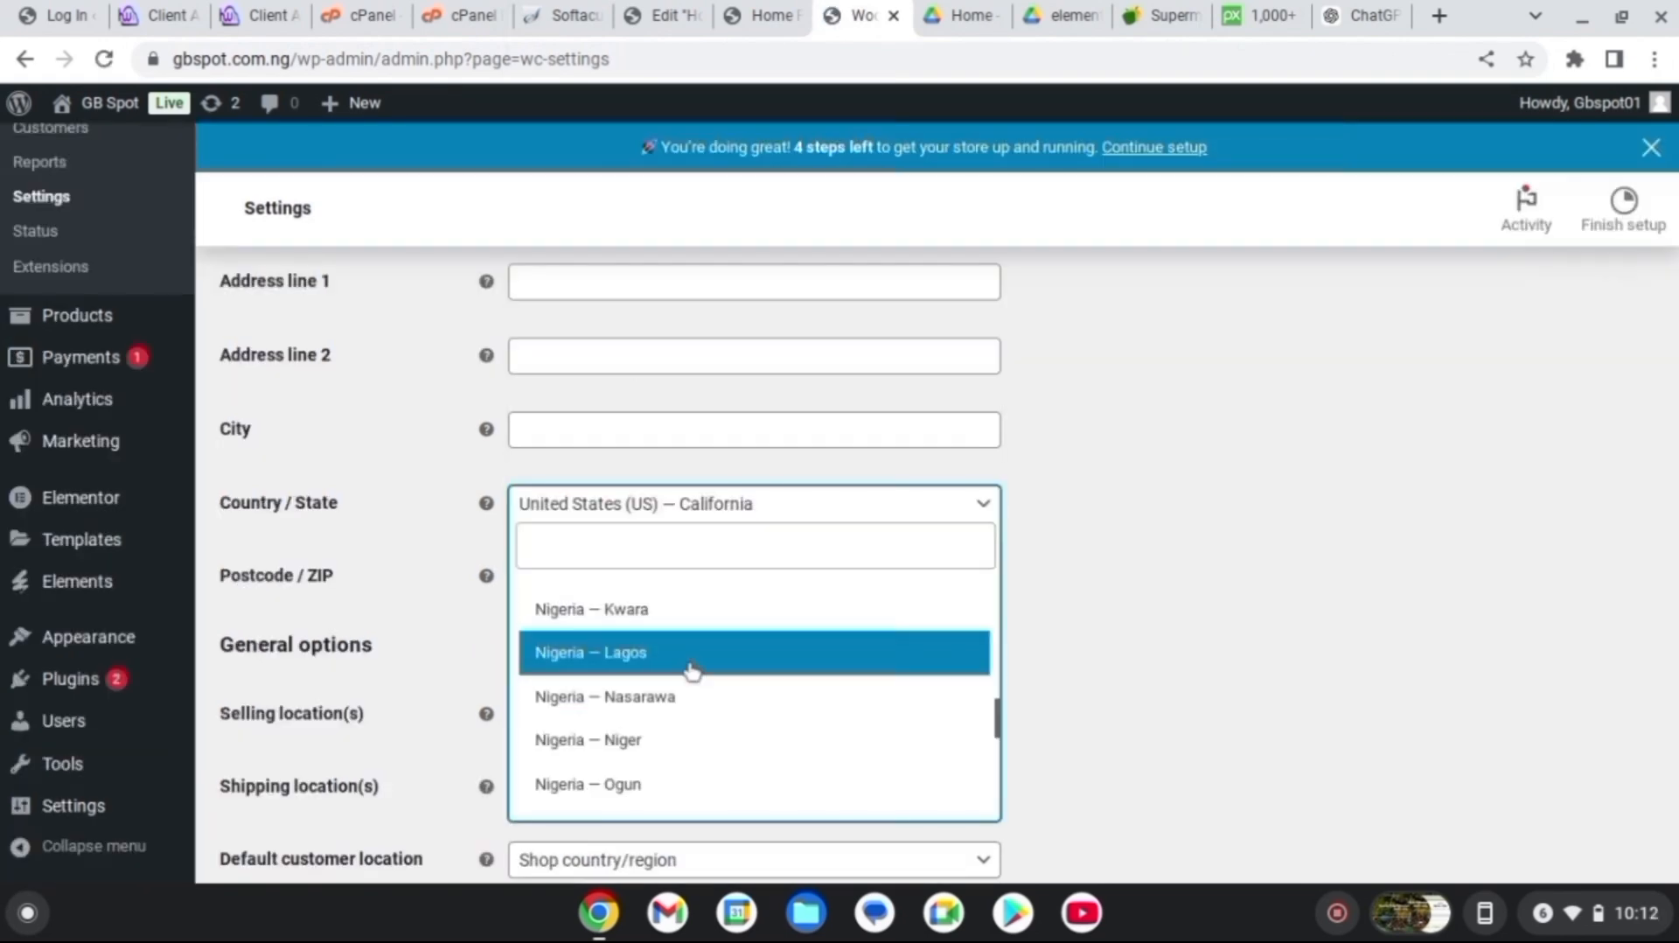
left_click(691, 669)
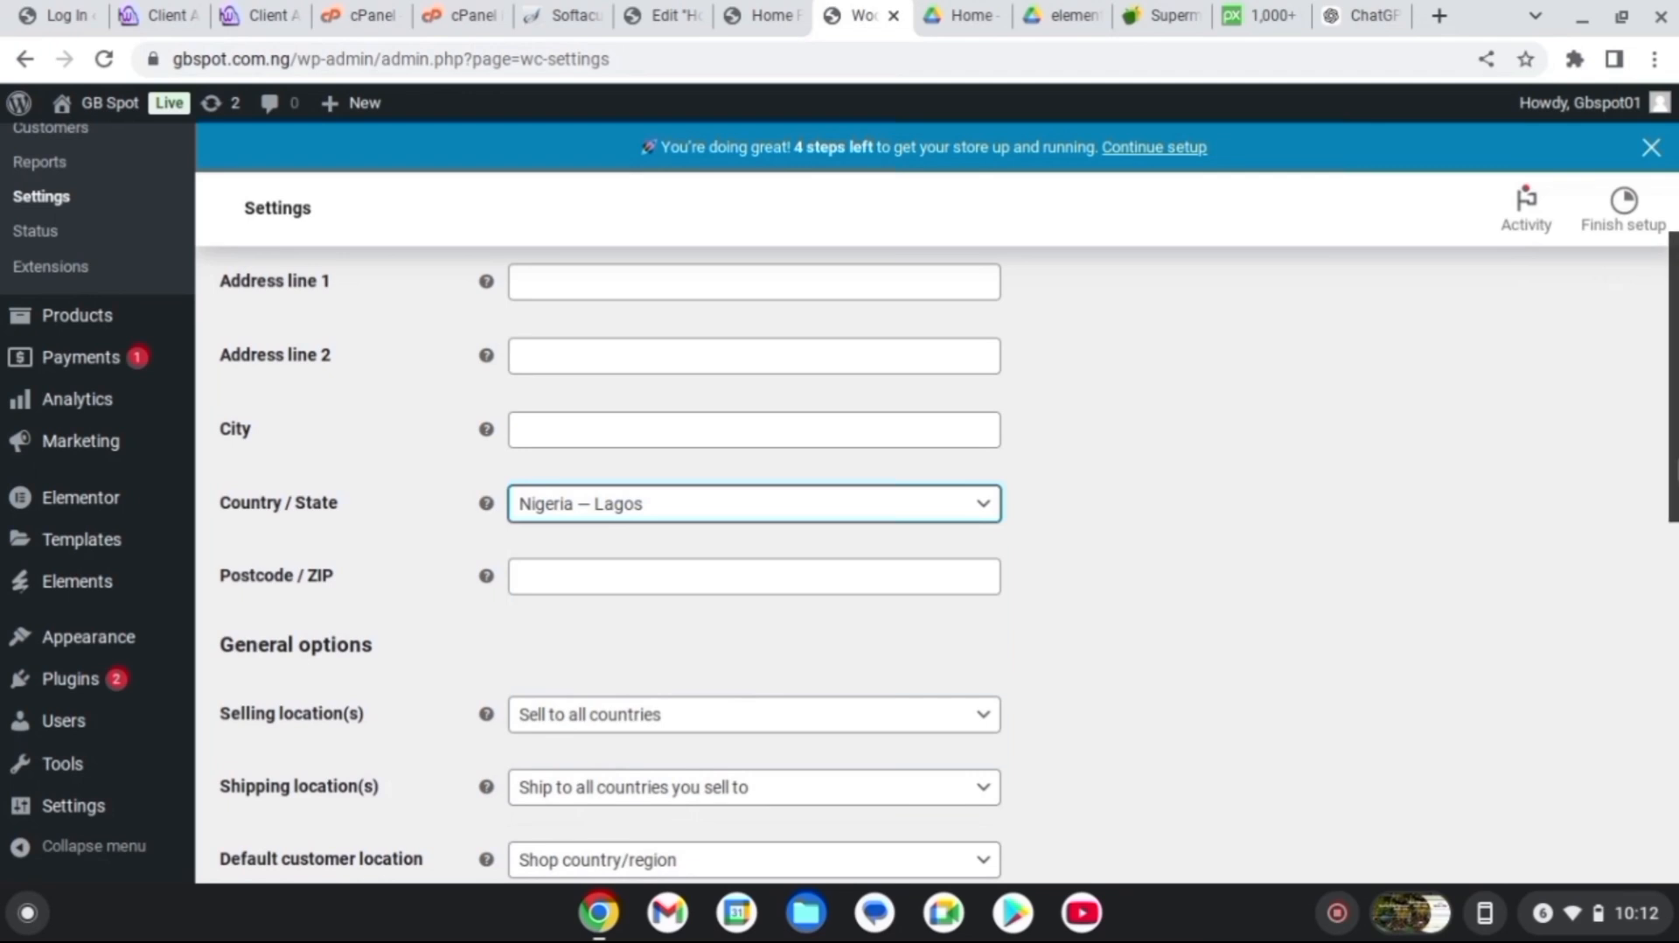
scroll(1224, 499, "down", 3)
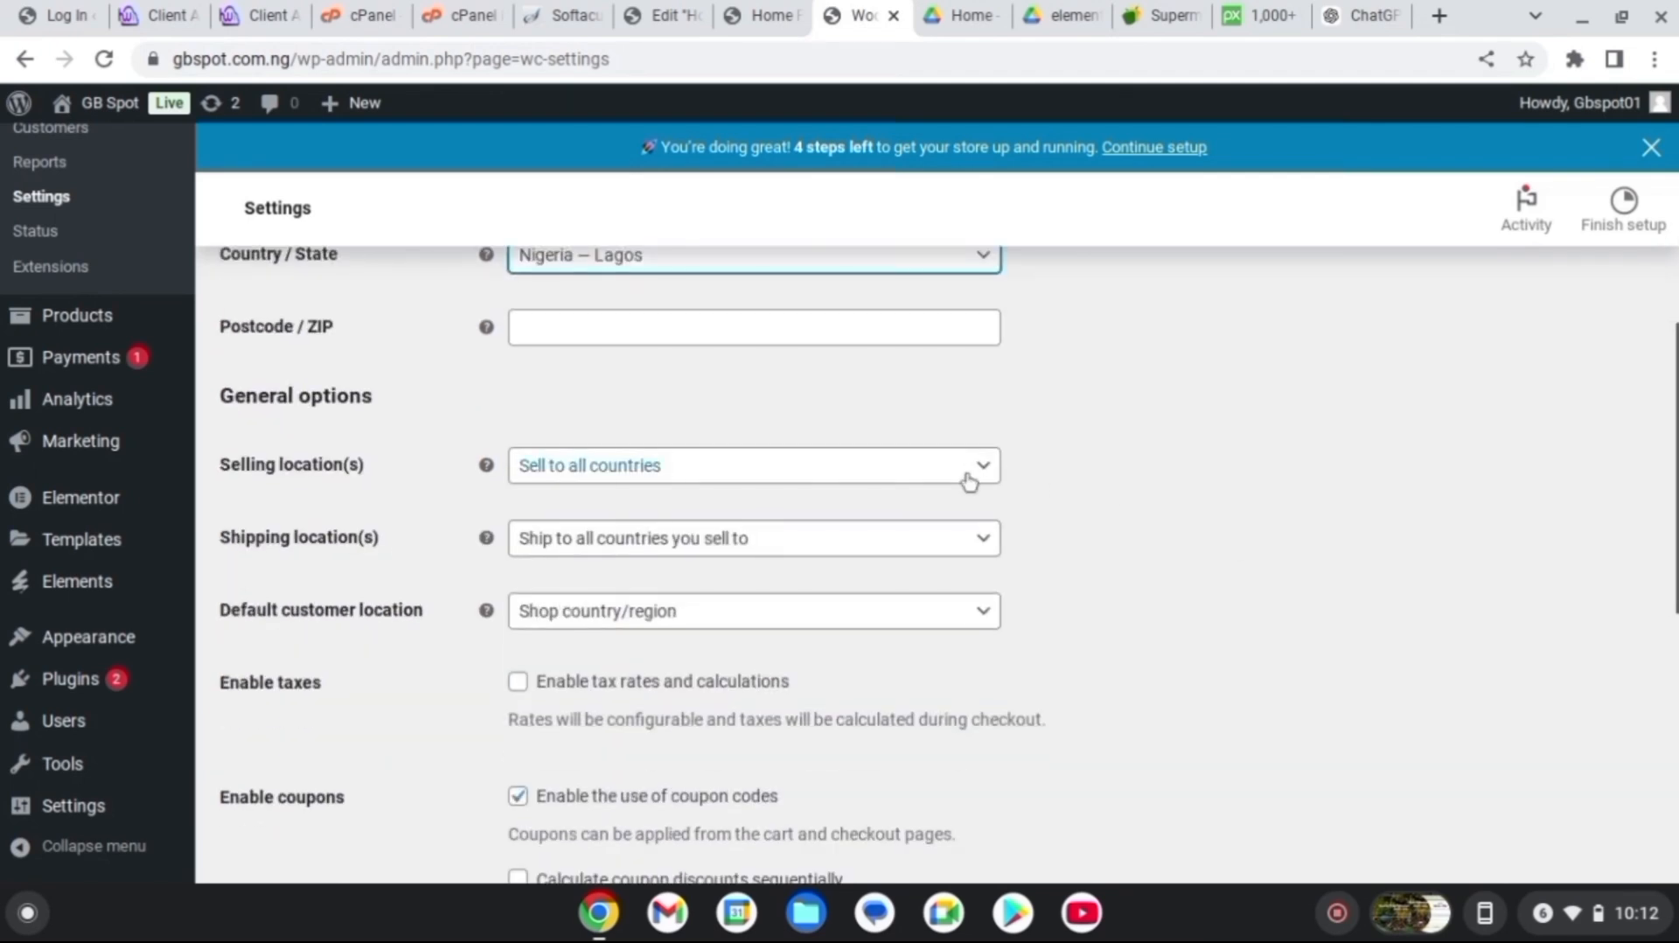
left_click(921, 483)
left_click(536, 502)
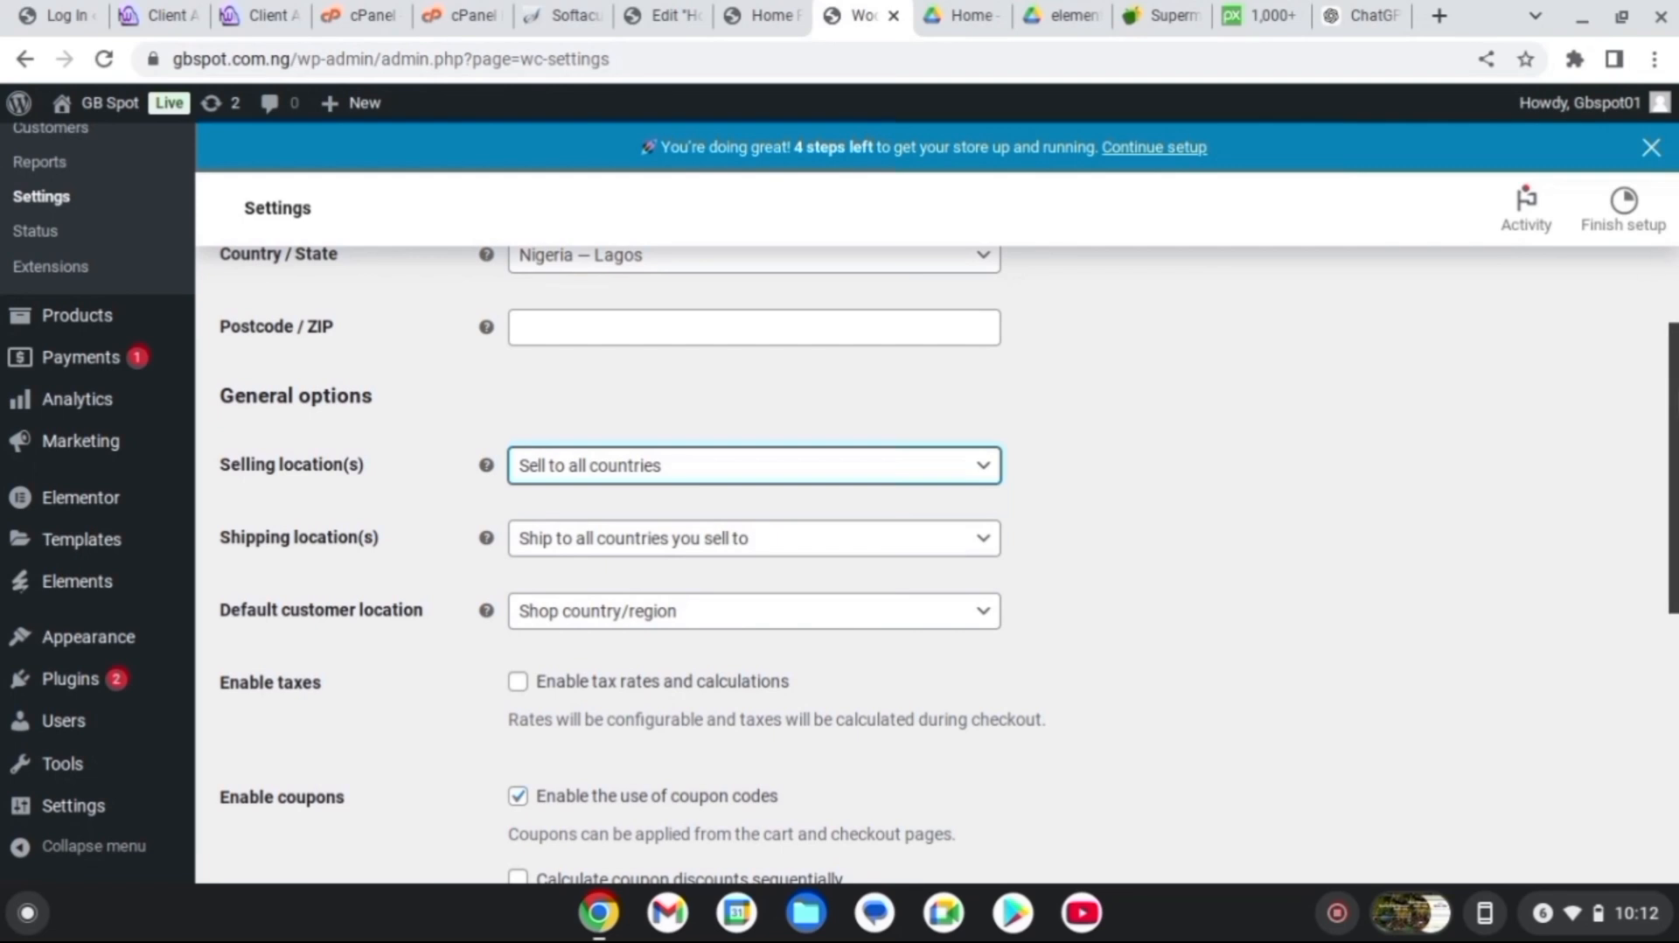
Switch the store currency to Nigerian naira and save the settings
scroll(949, 564, "down", 5)
scroll(1612, 648, "down", 3)
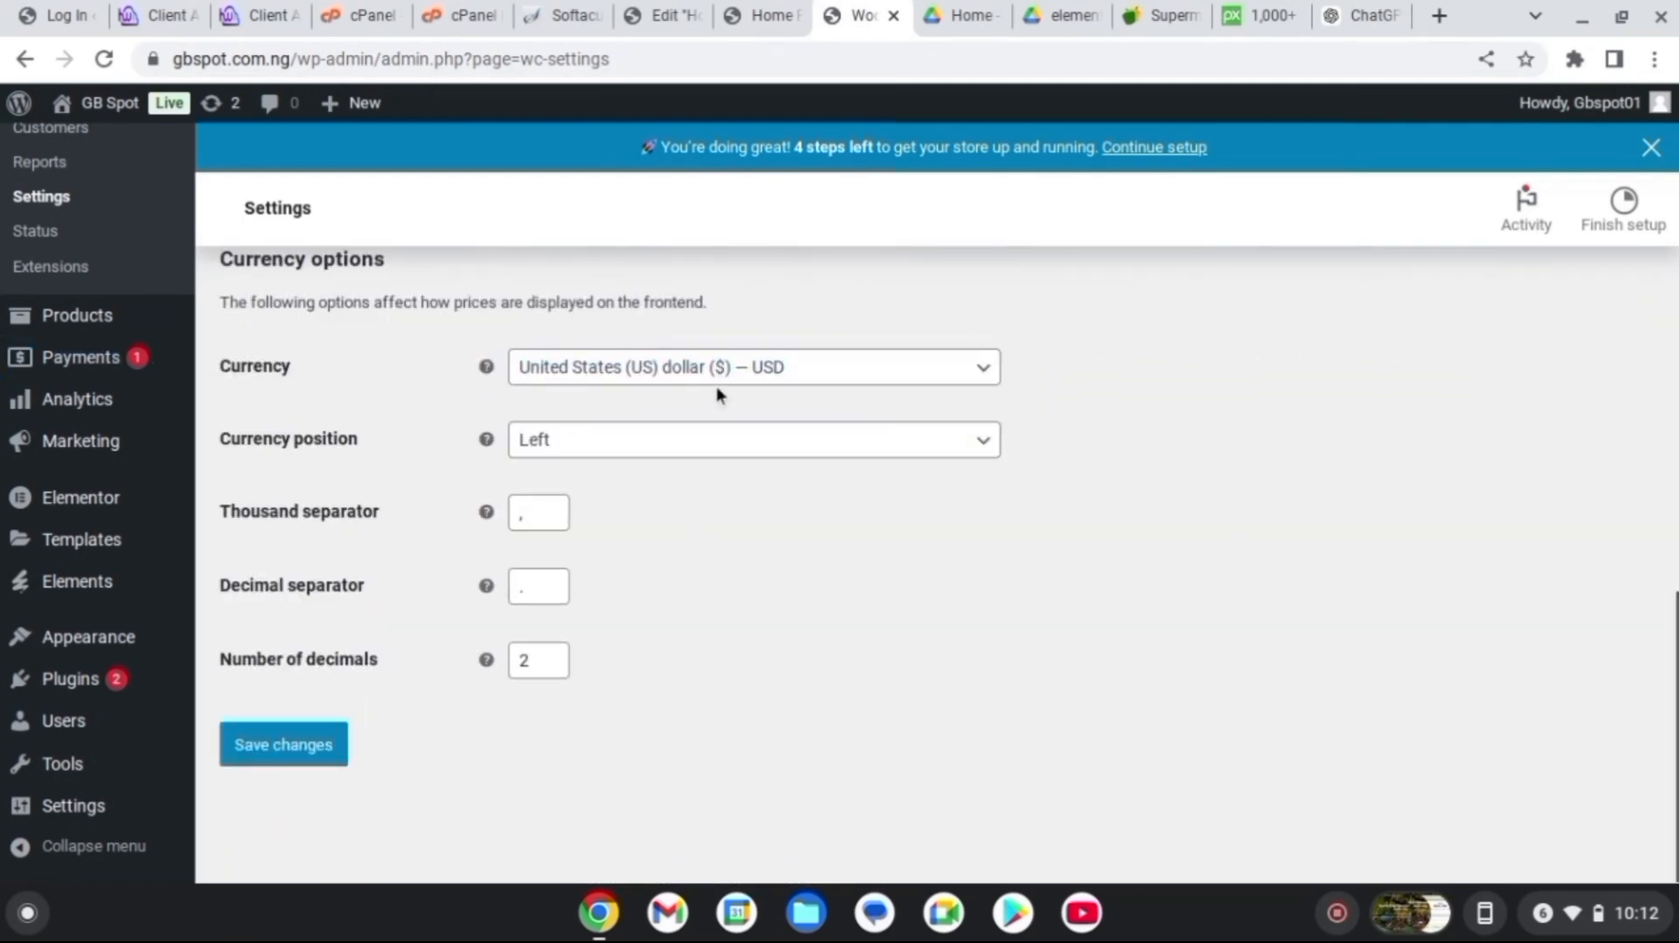
left_click(715, 385)
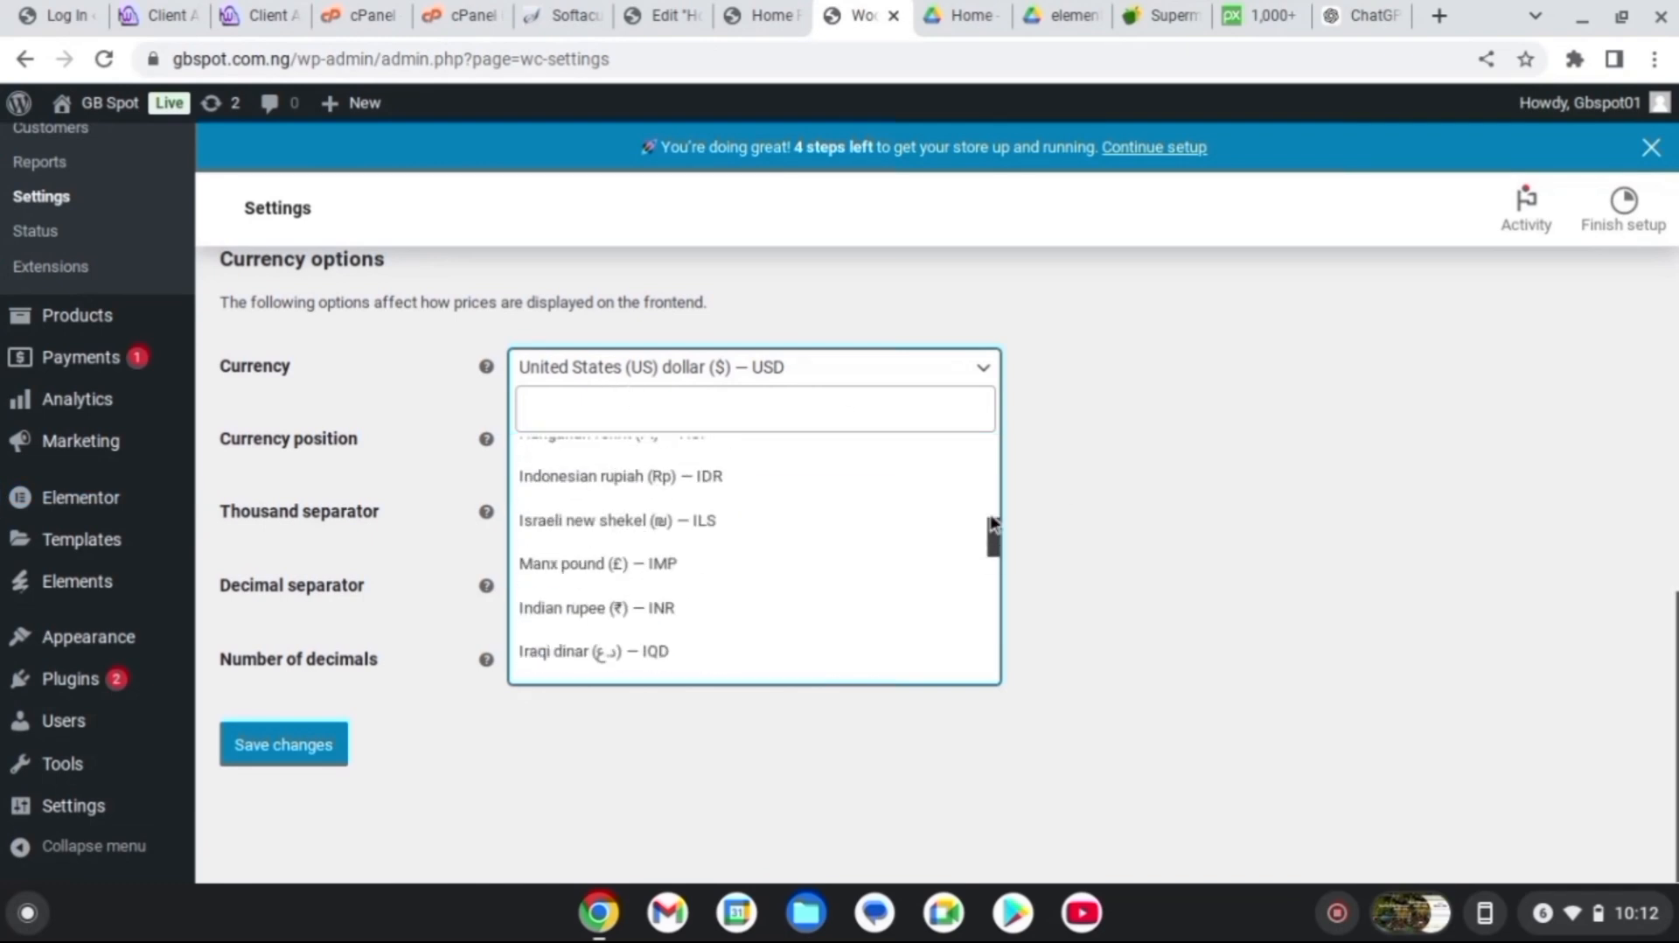
scroll(601, 656, "down", 15)
left_click(527, 664)
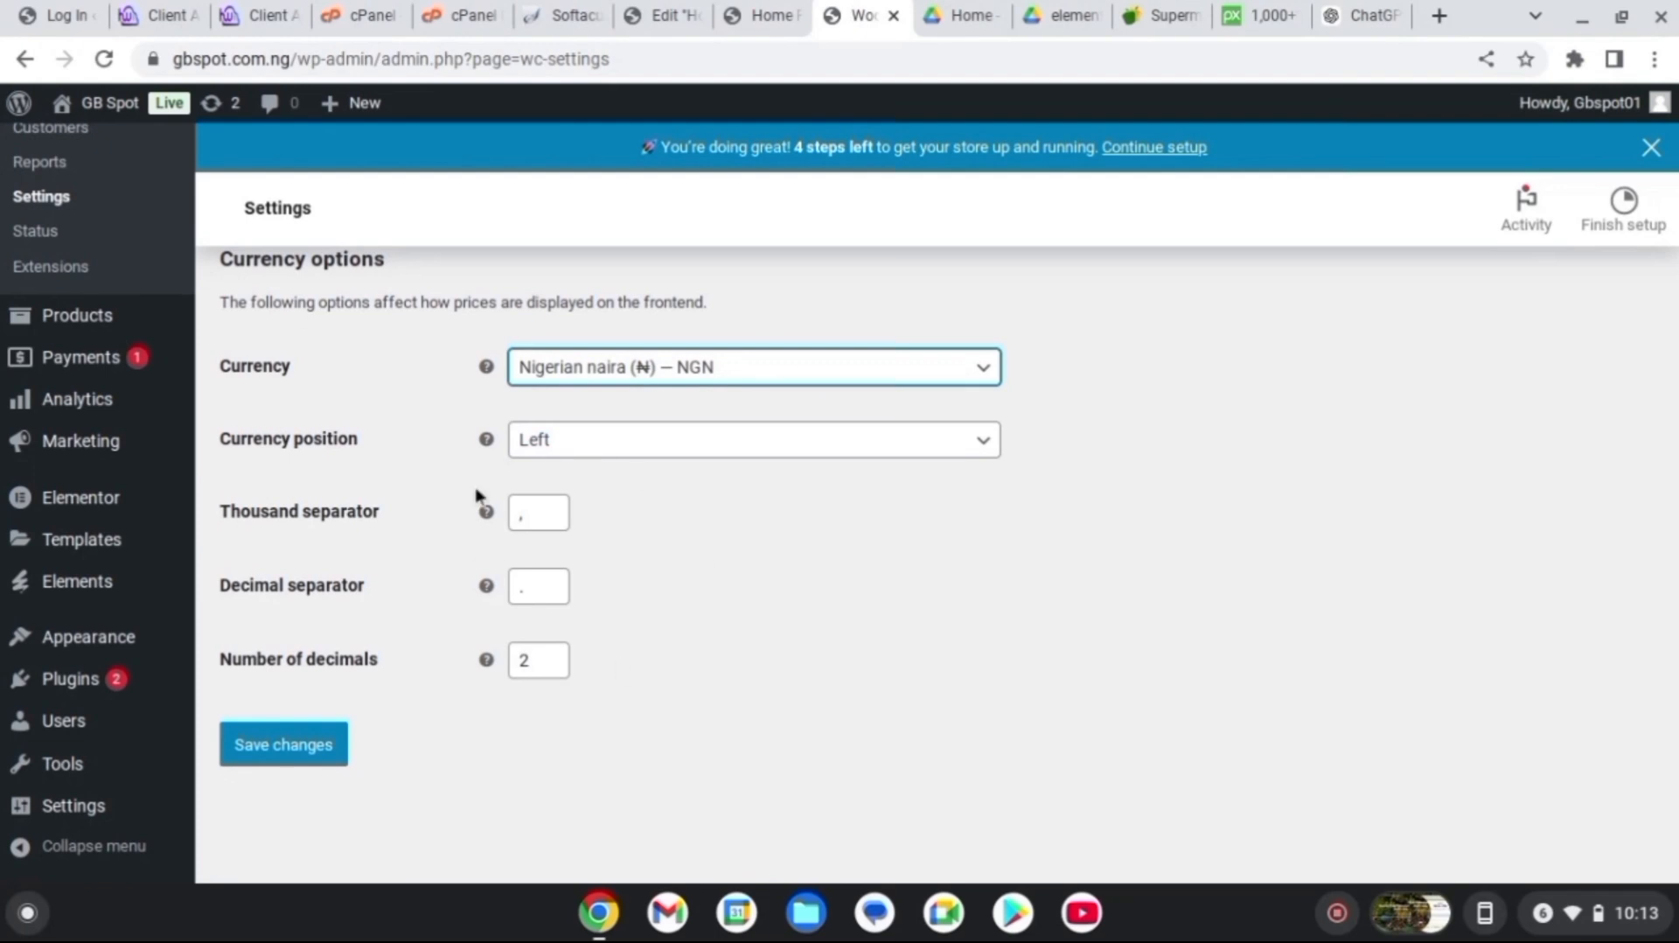
left_click(297, 757)
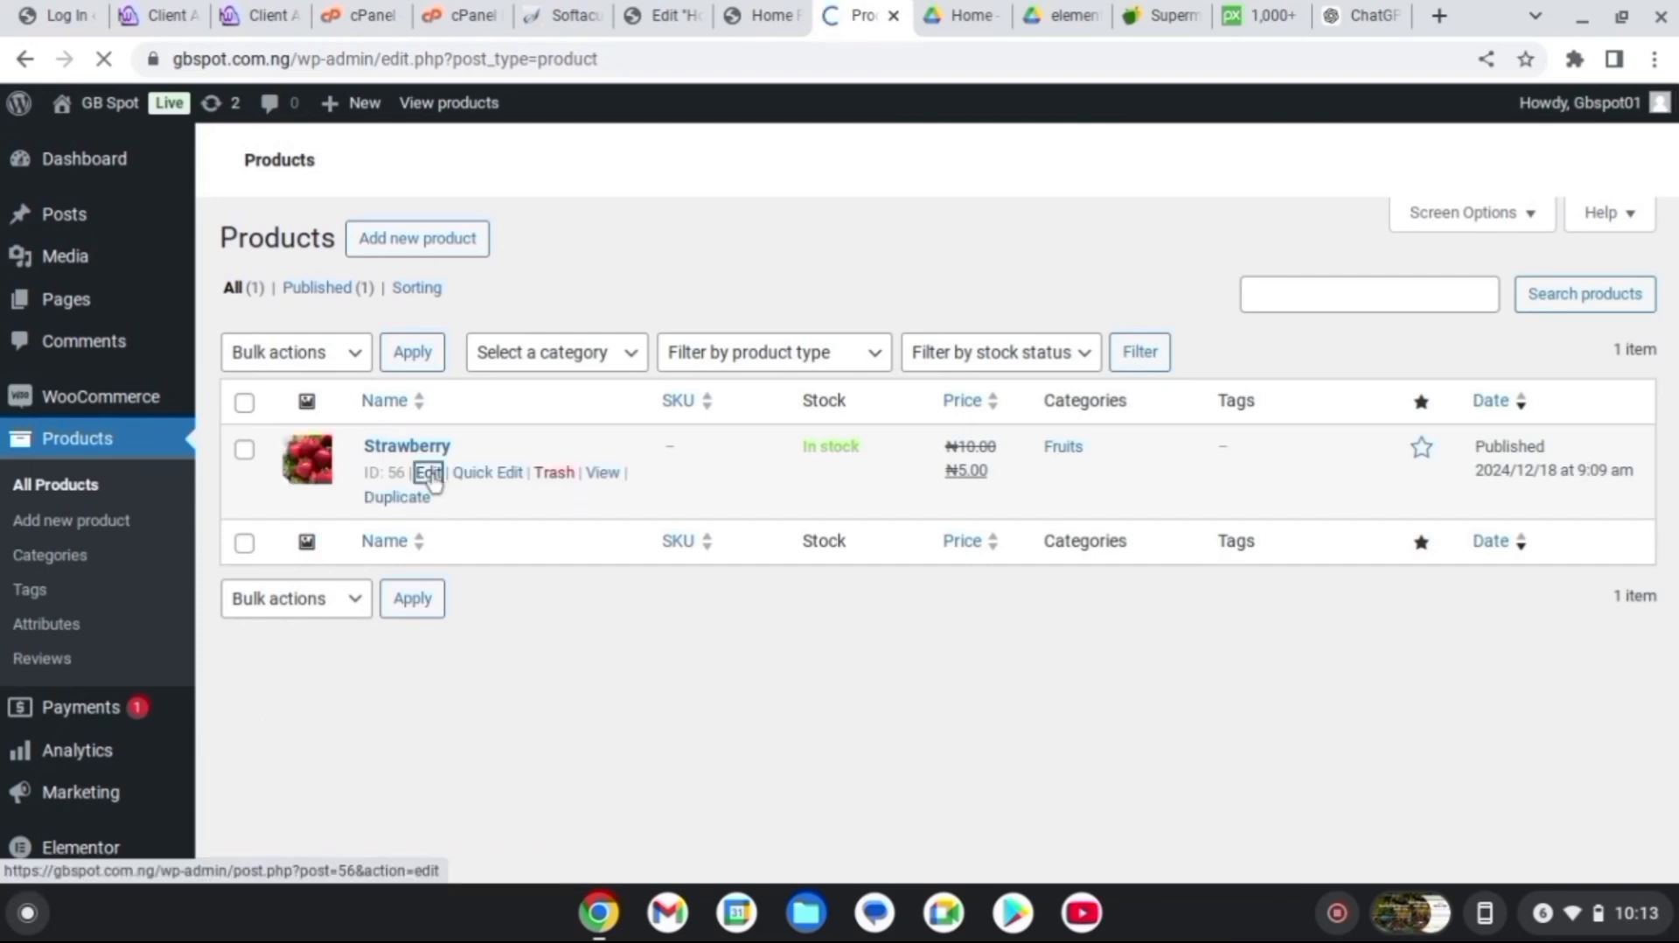
Change Strawberry's prices to 10000 regular and 5000 sale and update it
scroll(752, 525, "down", 10)
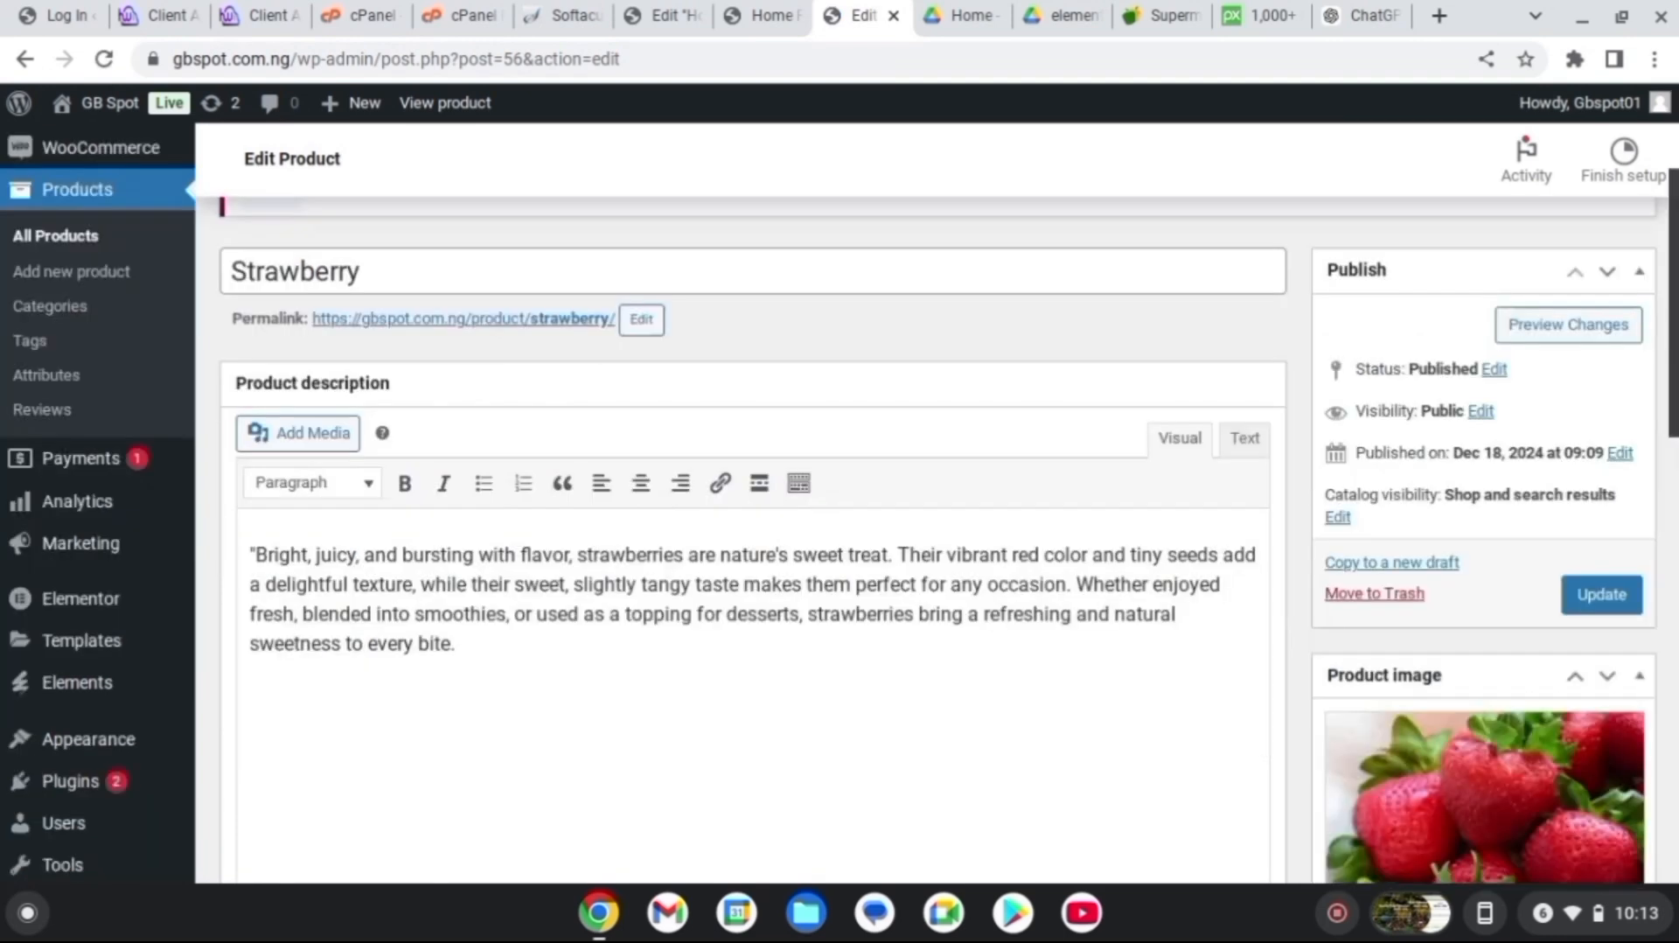
scroll(843, 558, "down", 1)
left_click(846, 538)
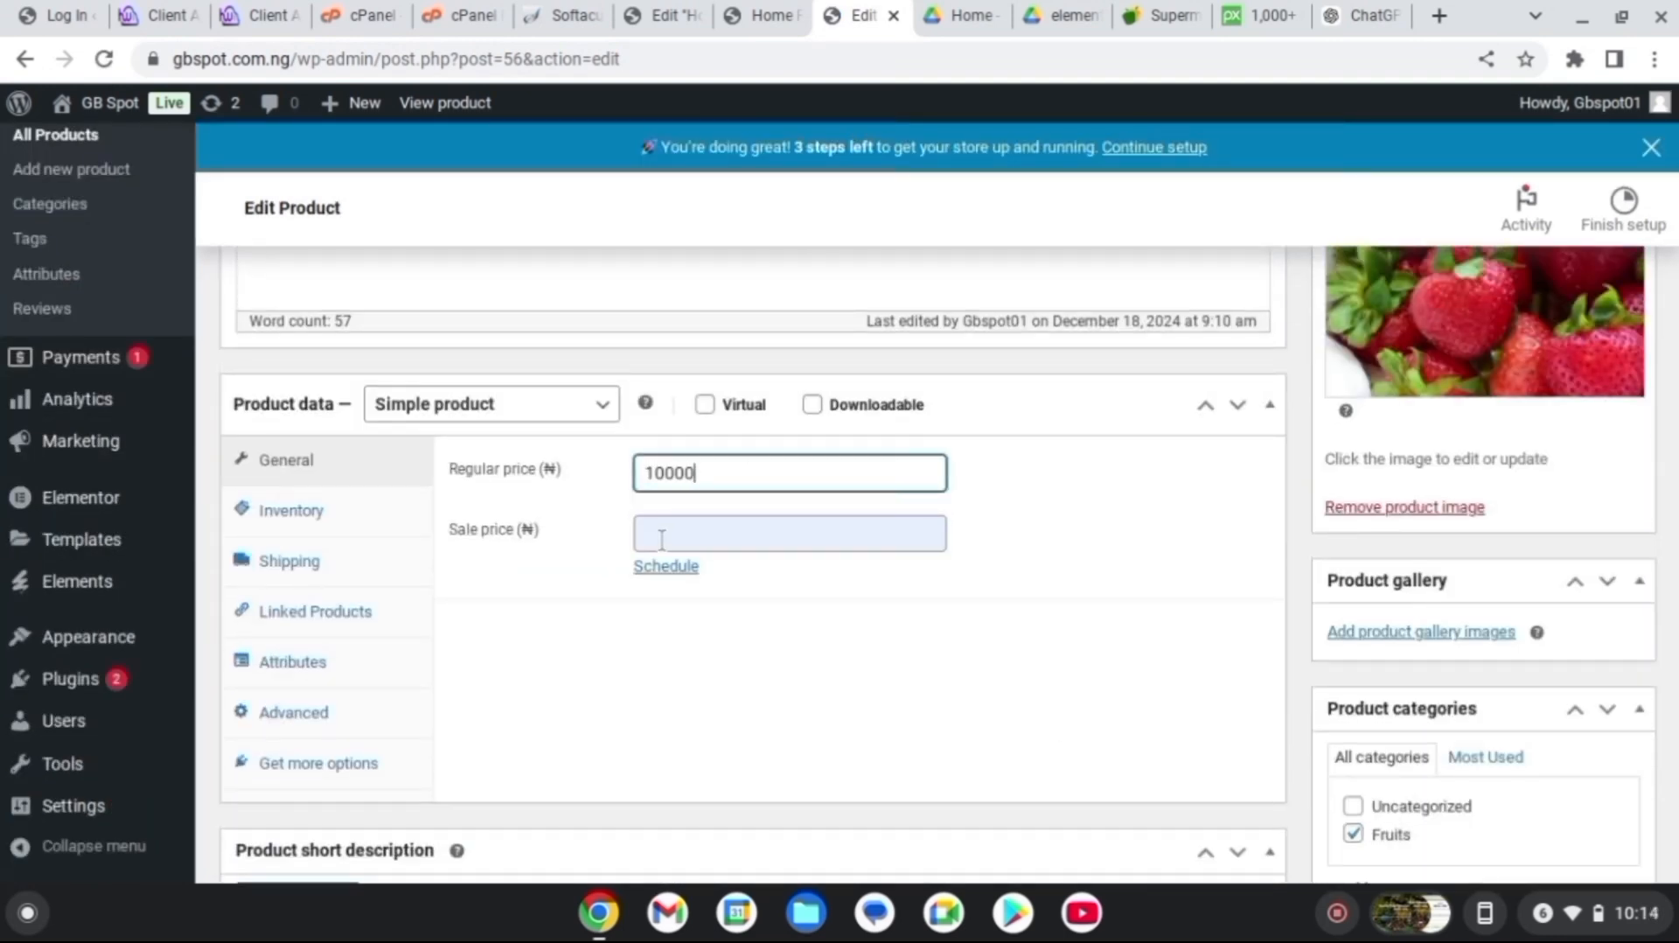
left_click(662, 540)
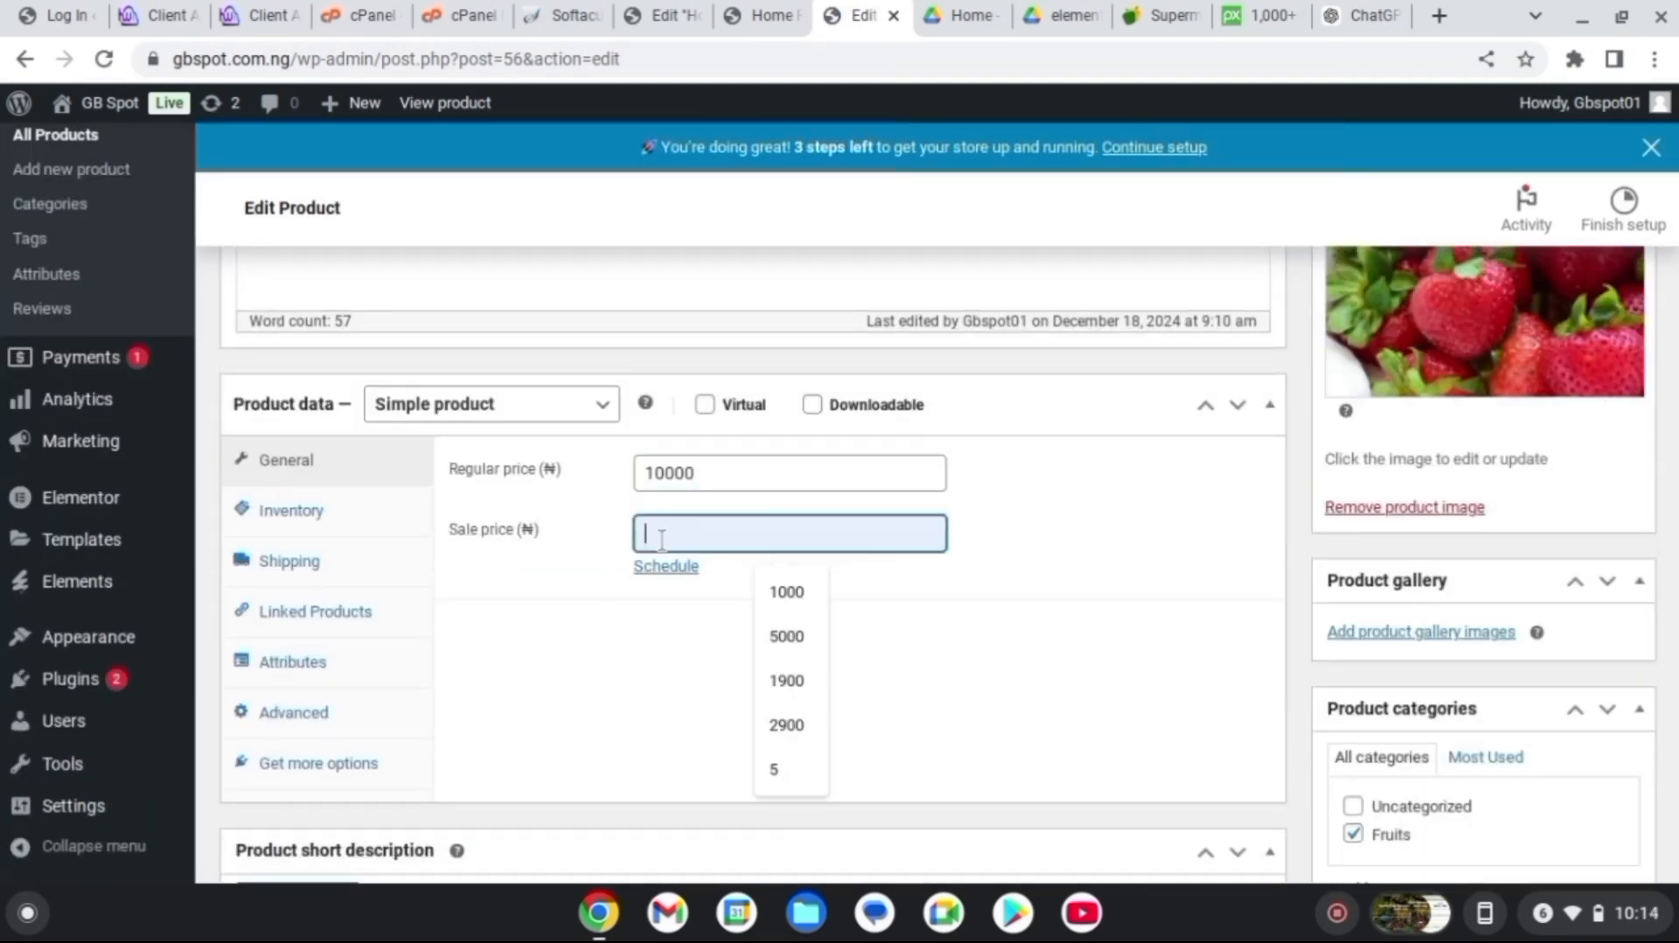
left_click(790, 634)
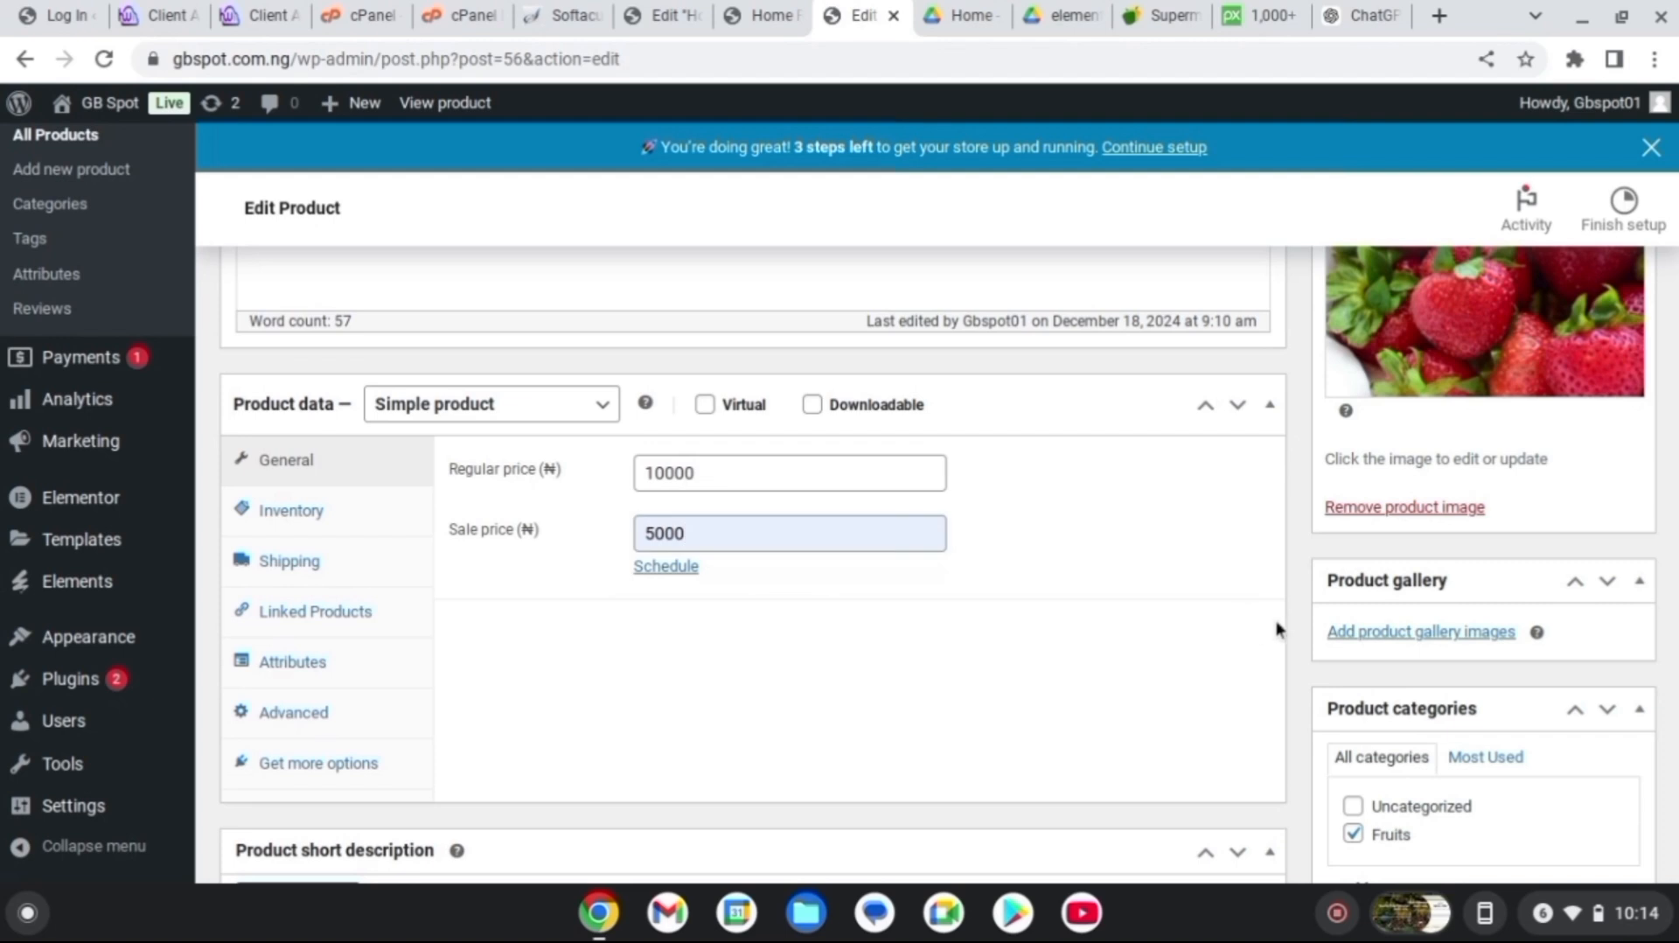
scroll(1259, 621, "up", 6)
left_click(1590, 529)
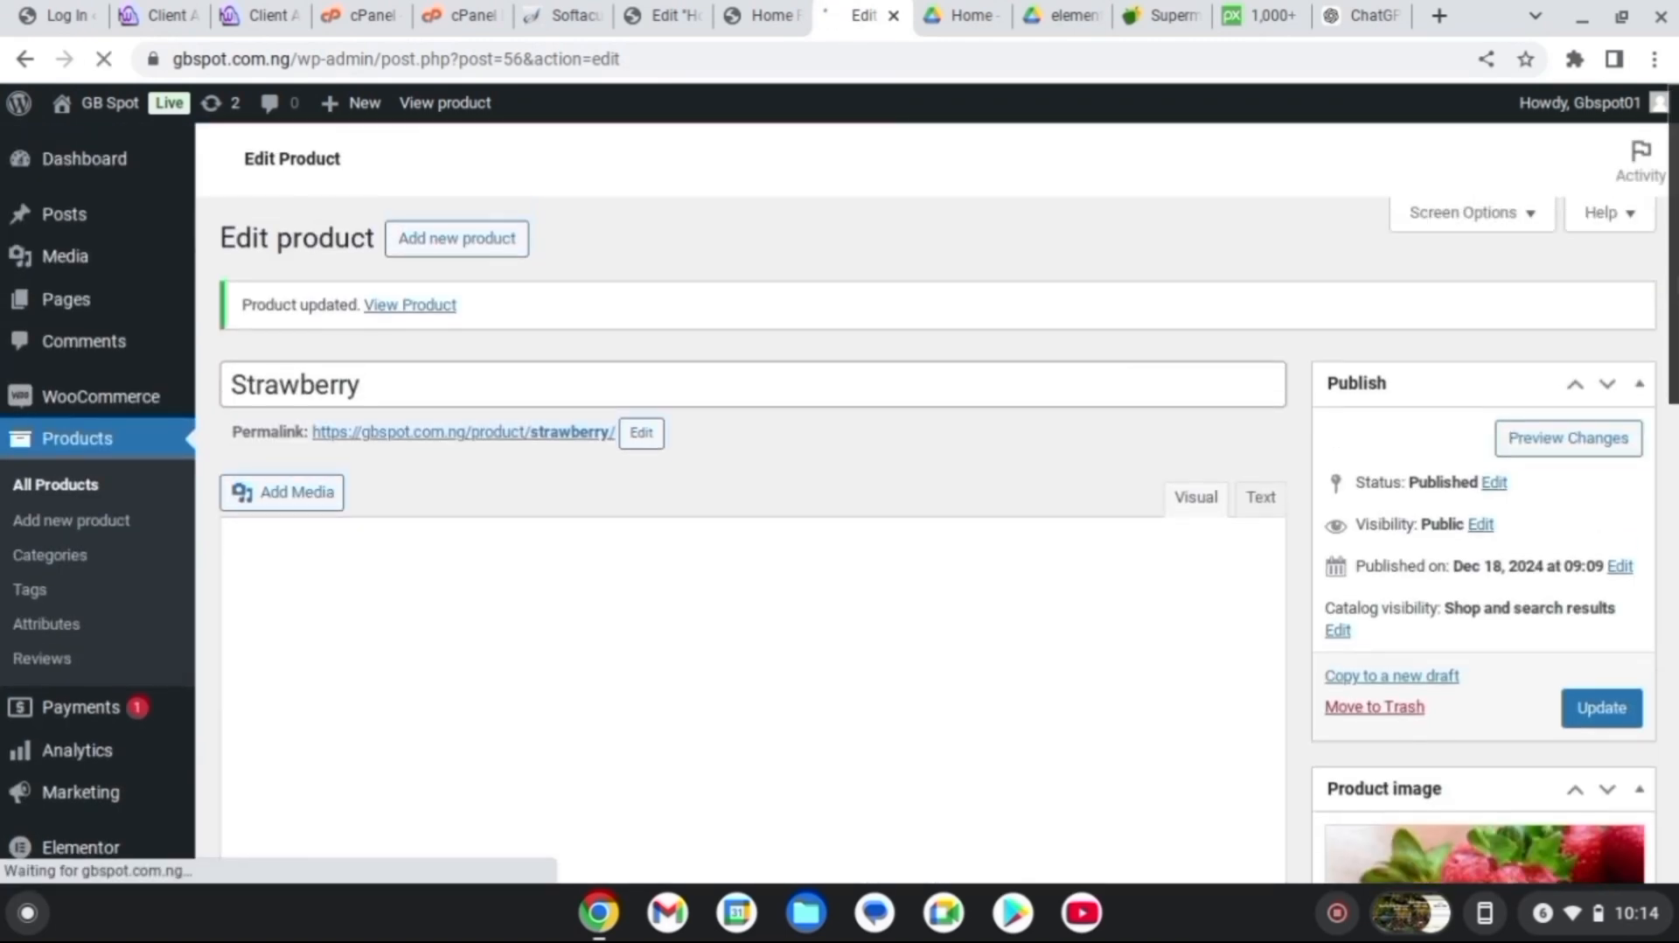
left_click(475, 241)
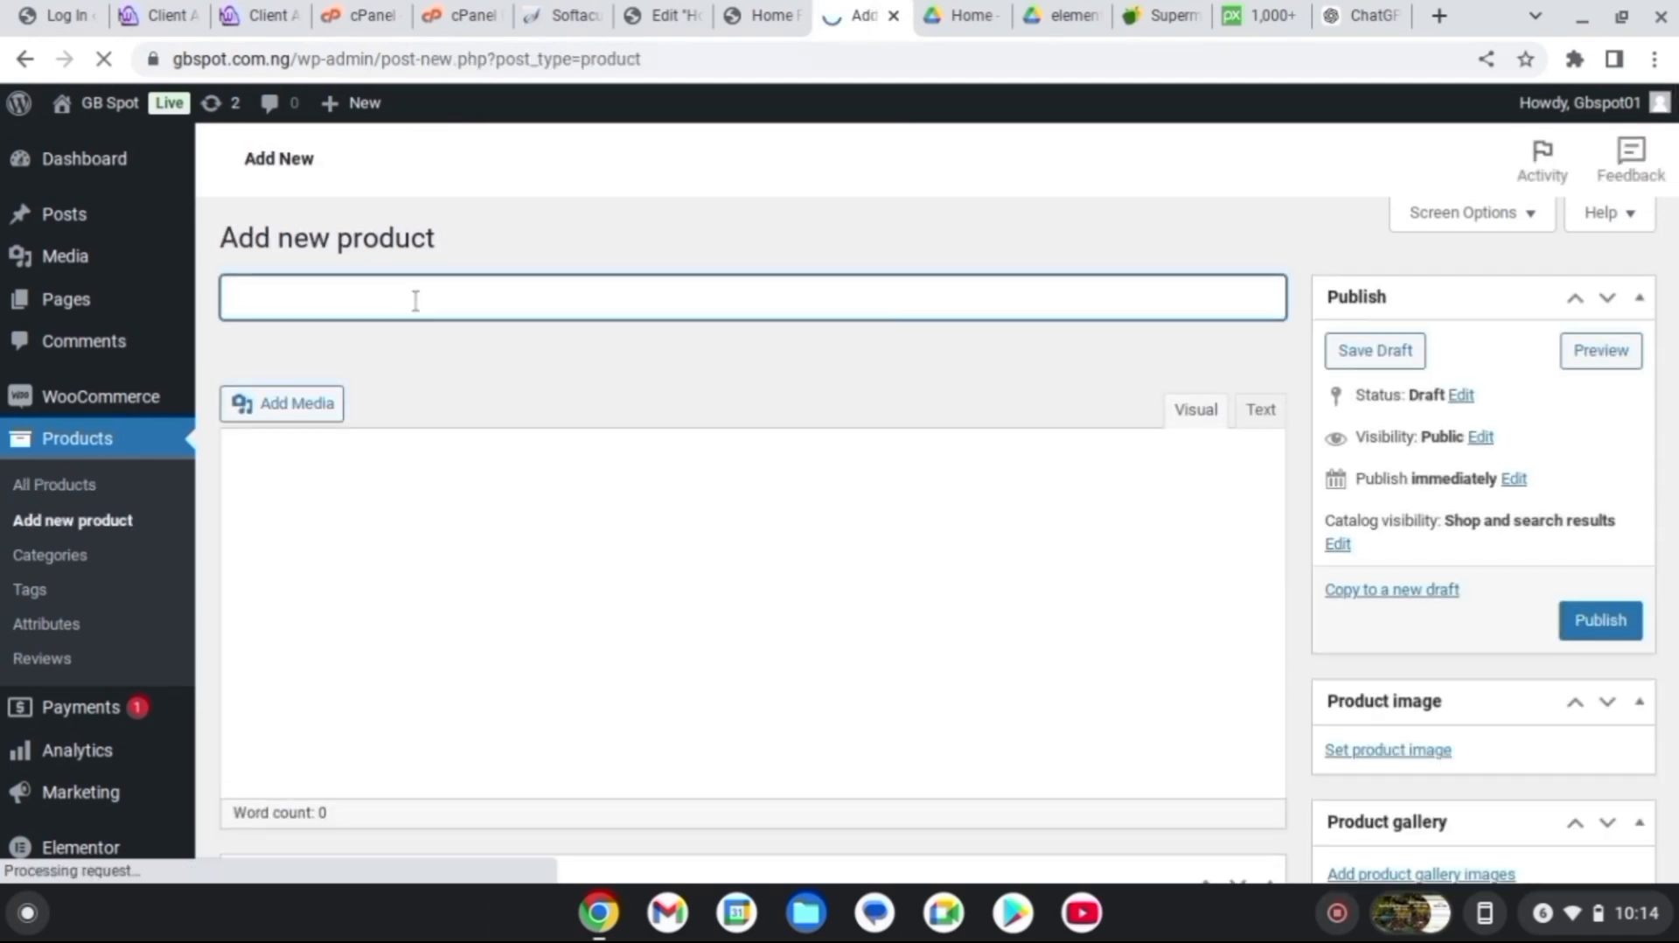
Title the new product 'Carrots' and paste its carrot description
type("Carrots")
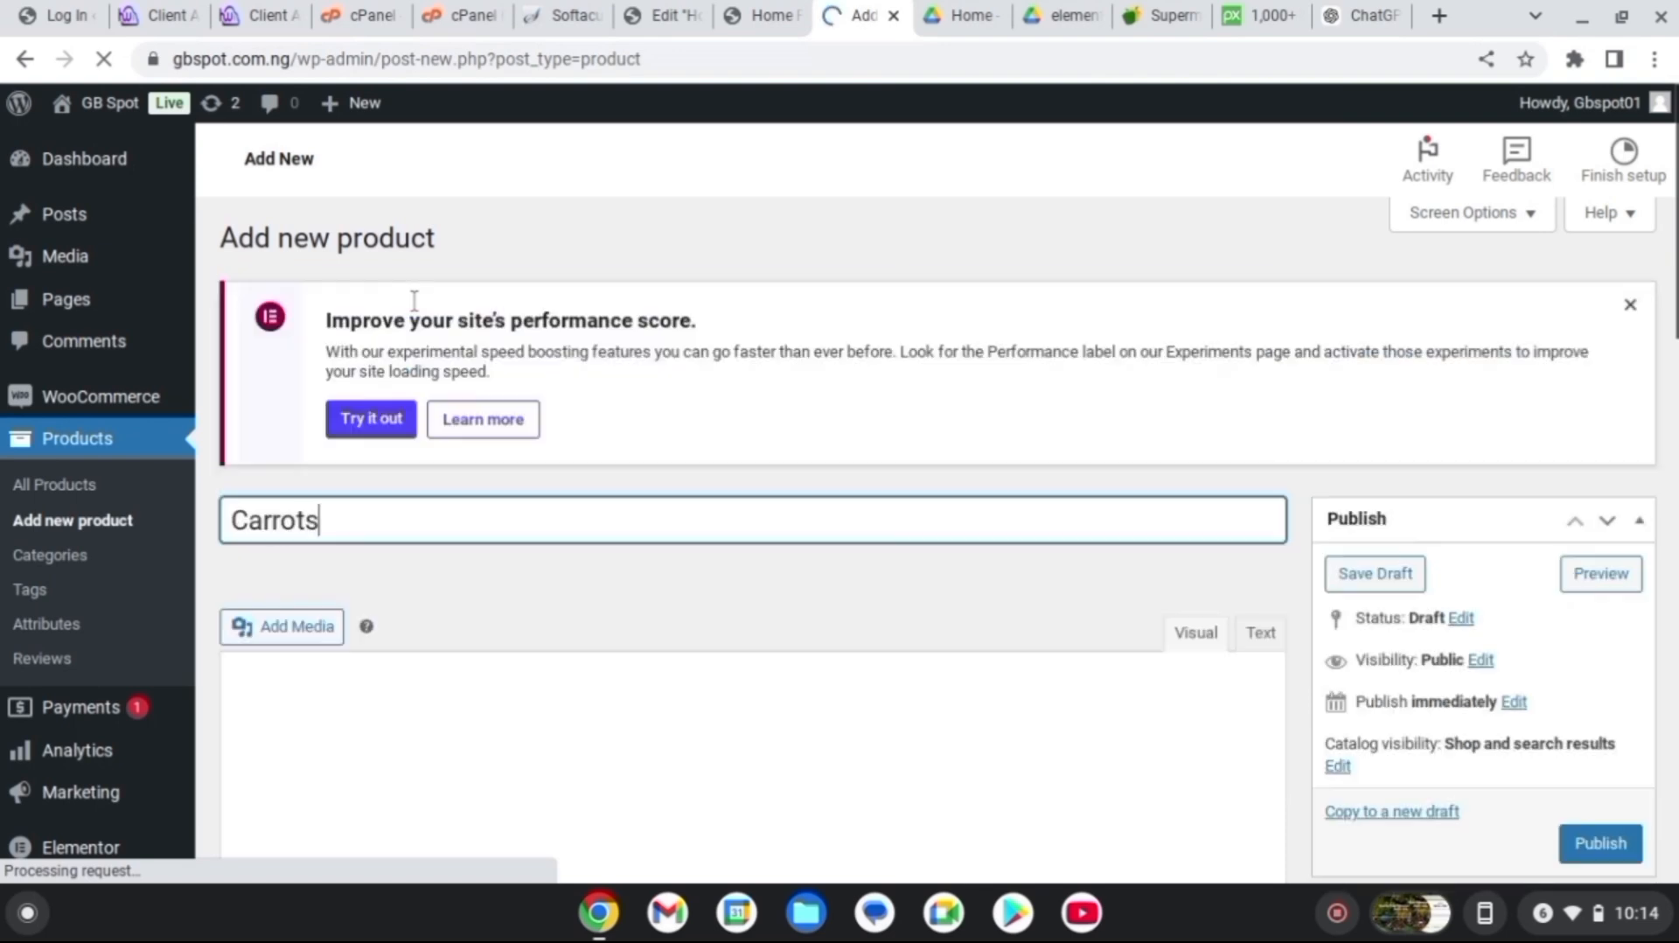
scroll(752, 524, "down", 5)
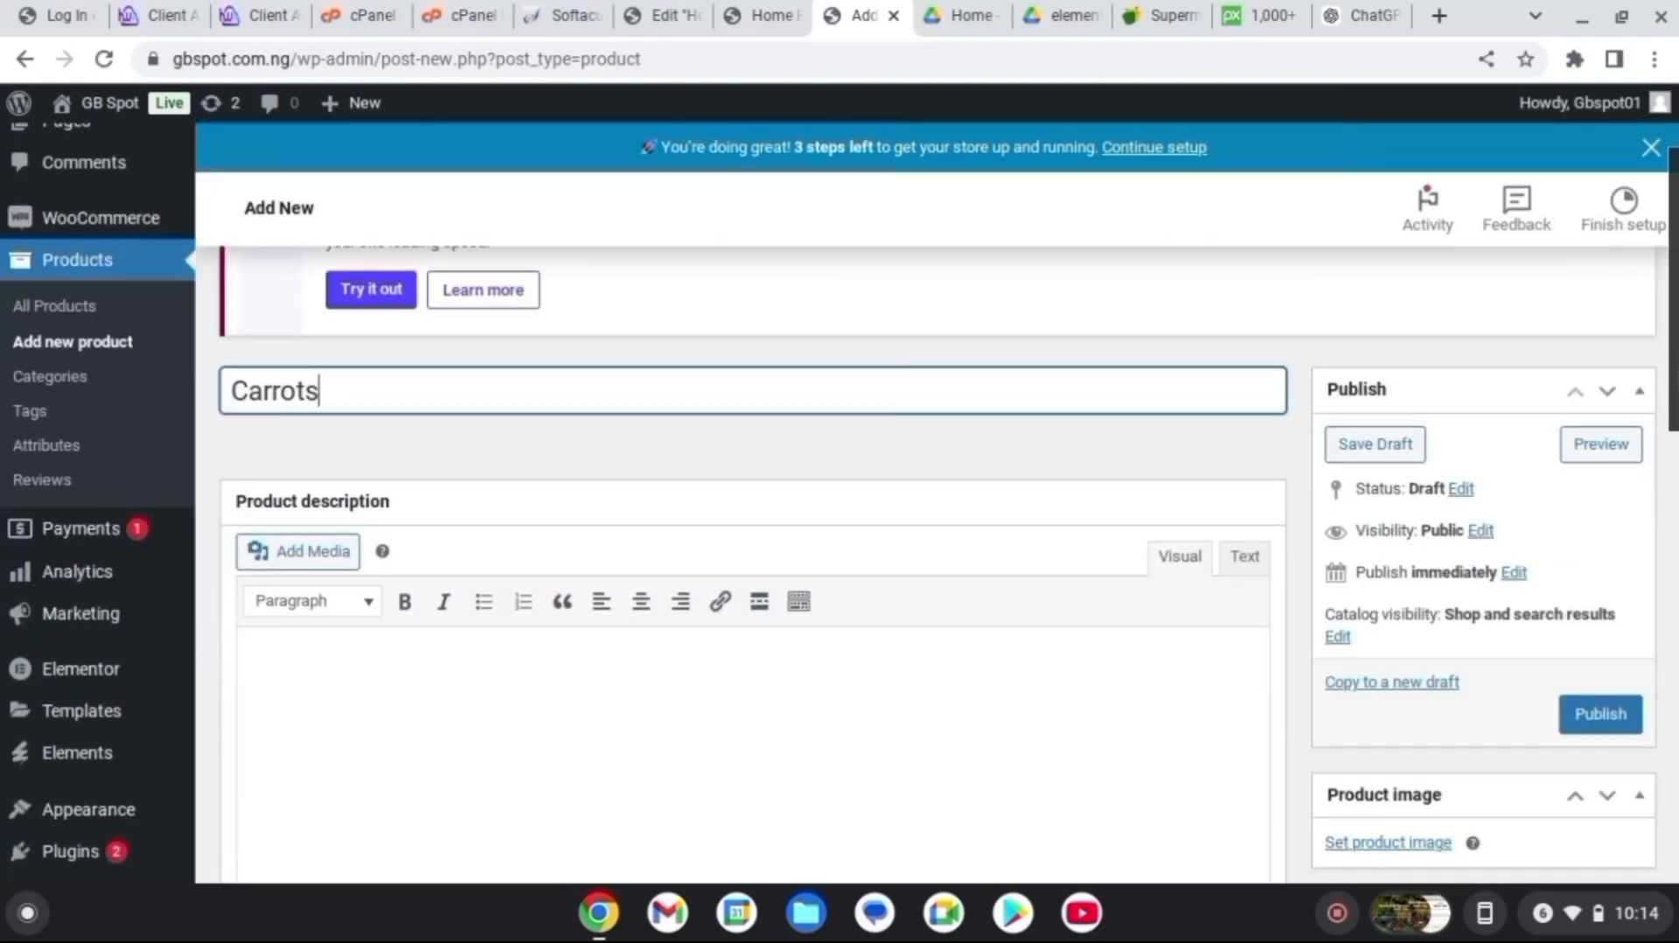
scroll(1642, 374, "down", 1)
scroll(1642, 374, "up", 4)
scroll(1642, 375, "down", 7)
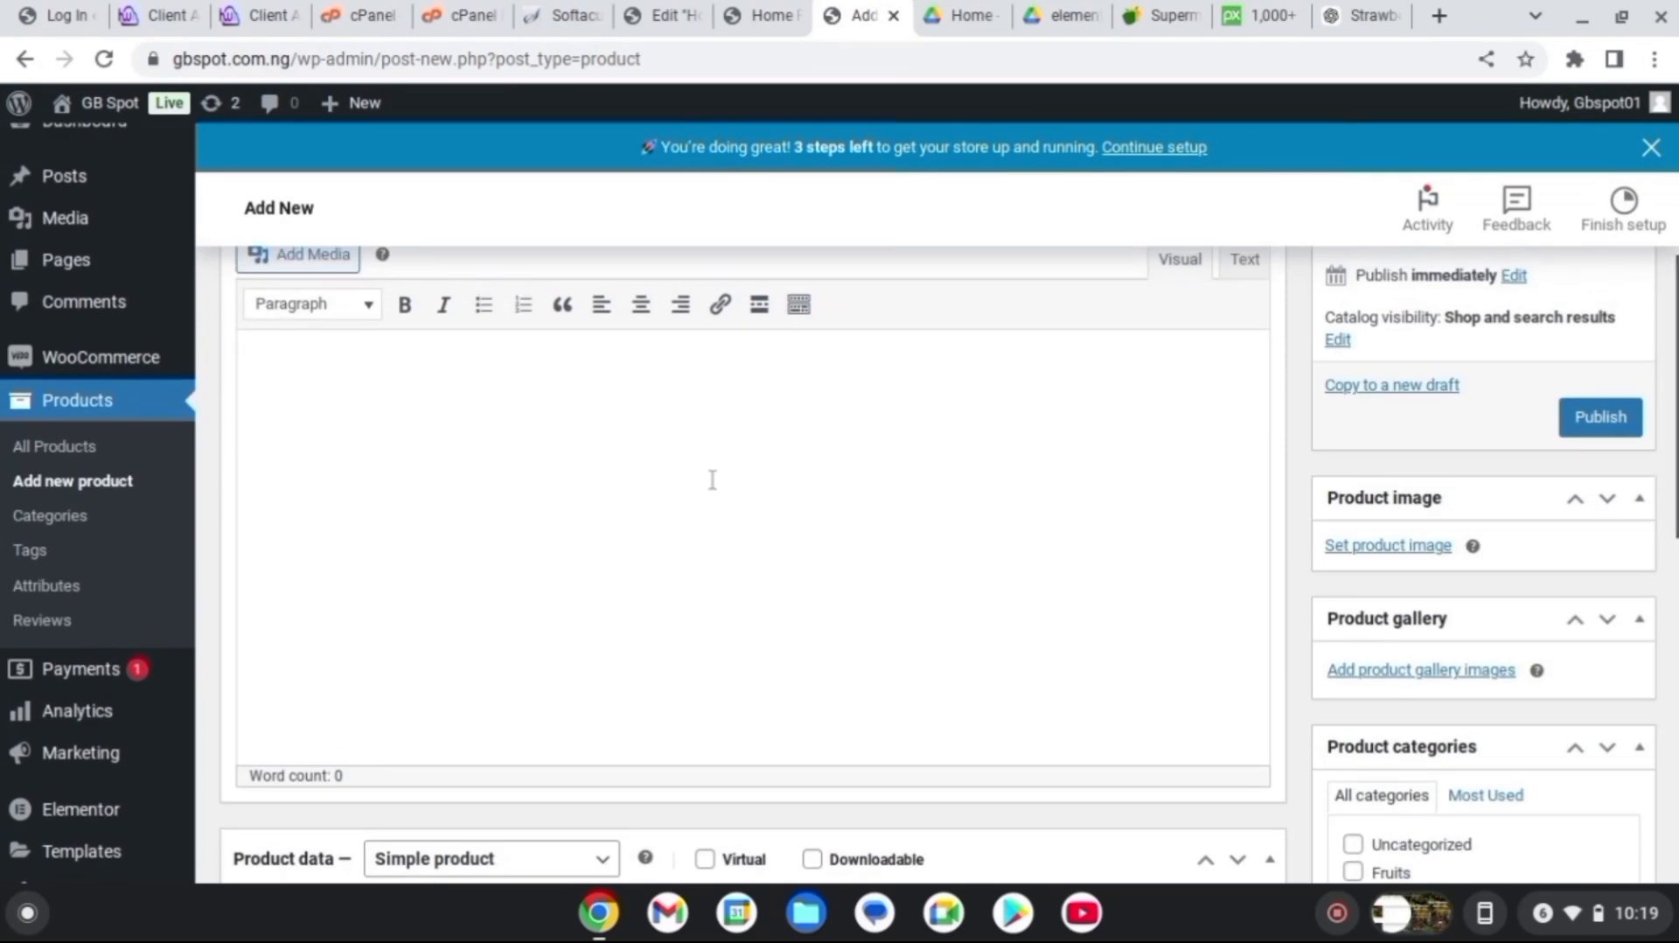
type("Carrots are a versatile and nutrient-rich root vegetable celebrated for their natural sweetness, crunch, and vibrant orange hue. Packed with beta-carotene, a powerful antioxidant that supports vision and immune health, carrots are a staple in healthy diets worldwide. Whether enjoyed raw, roasted, steamed, or blended into soups and juices, they offer a delightful combination of flavor and nutrition. Perfect for snacking, adding color to salads, or enhancing the depth of cooked dishes, carrots are a must-have ingredient in any kitchen. Beyond their culinary uses, they are low in calories and high in fiber, making them ideal for weight management and overall wellness.")
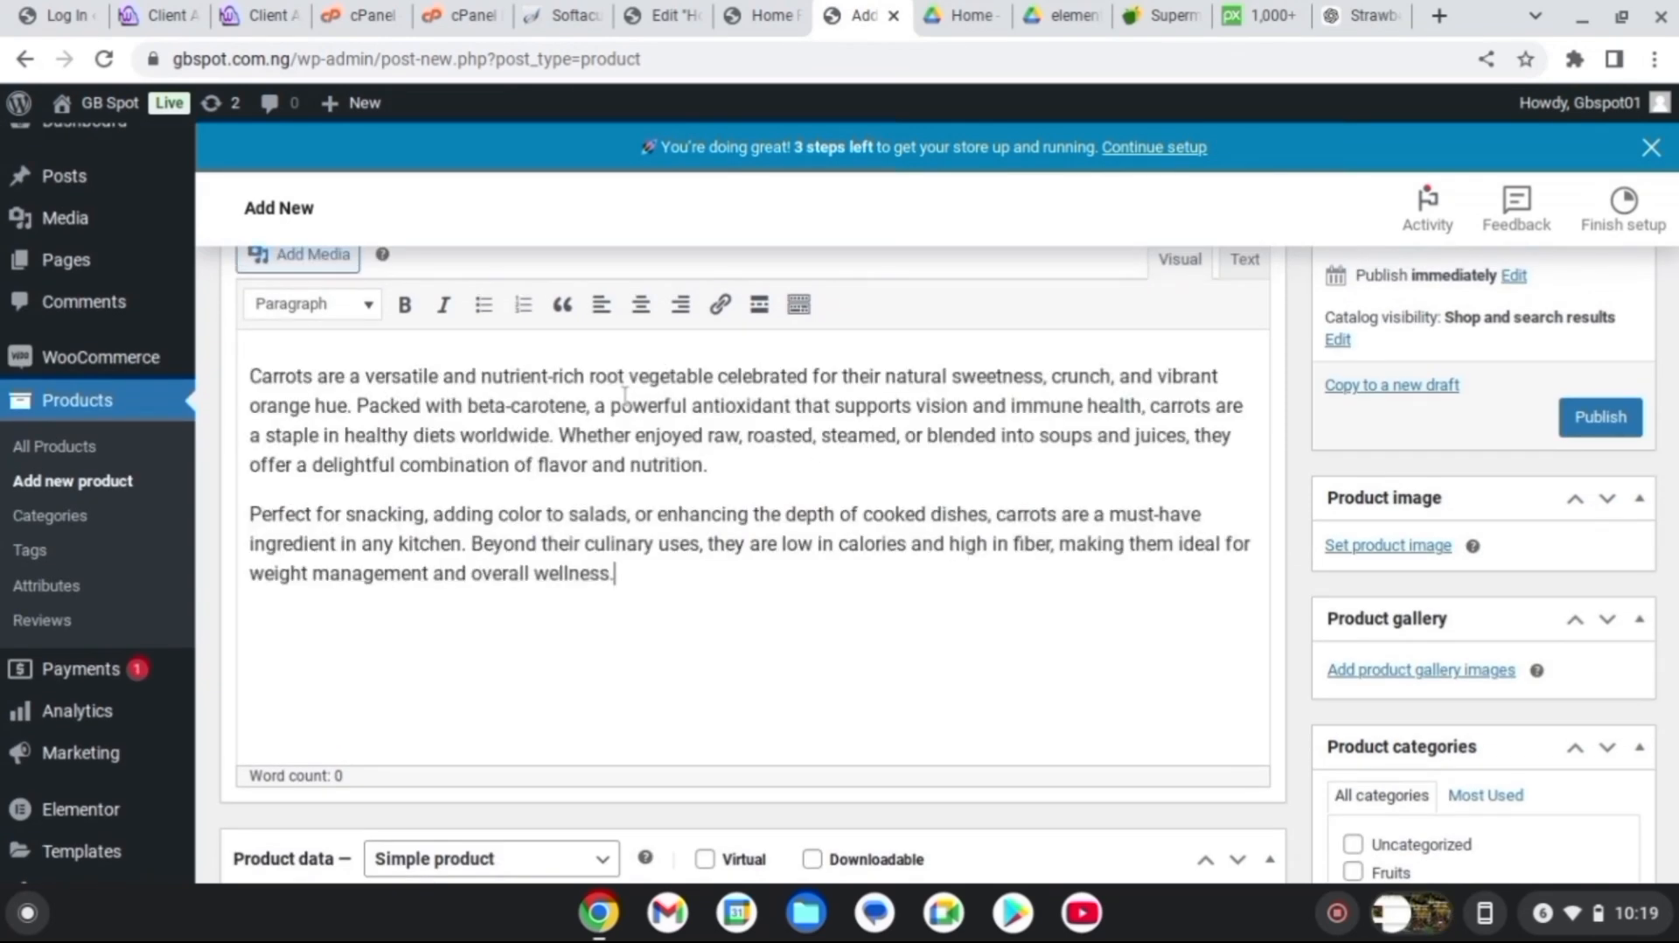
scroll(720, 347, "down", 6)
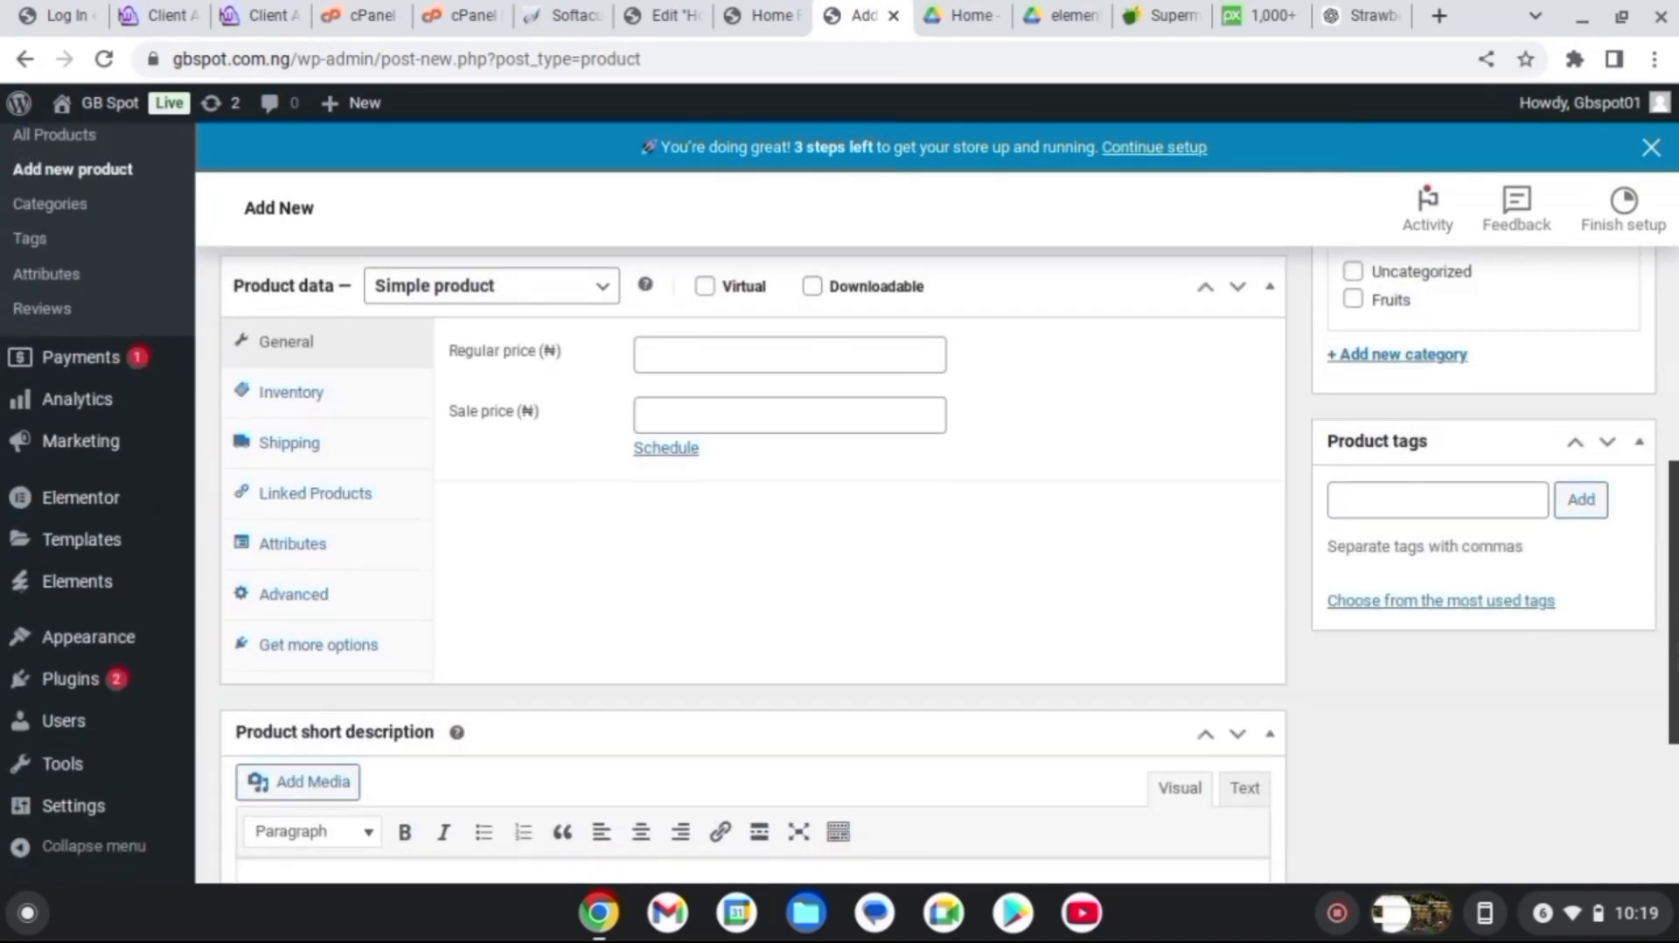
Give Carrots regular price 10000 and sale price 5000, and tick the Fruits category
left_click(720, 346)
left_click(774, 457)
left_click(698, 404)
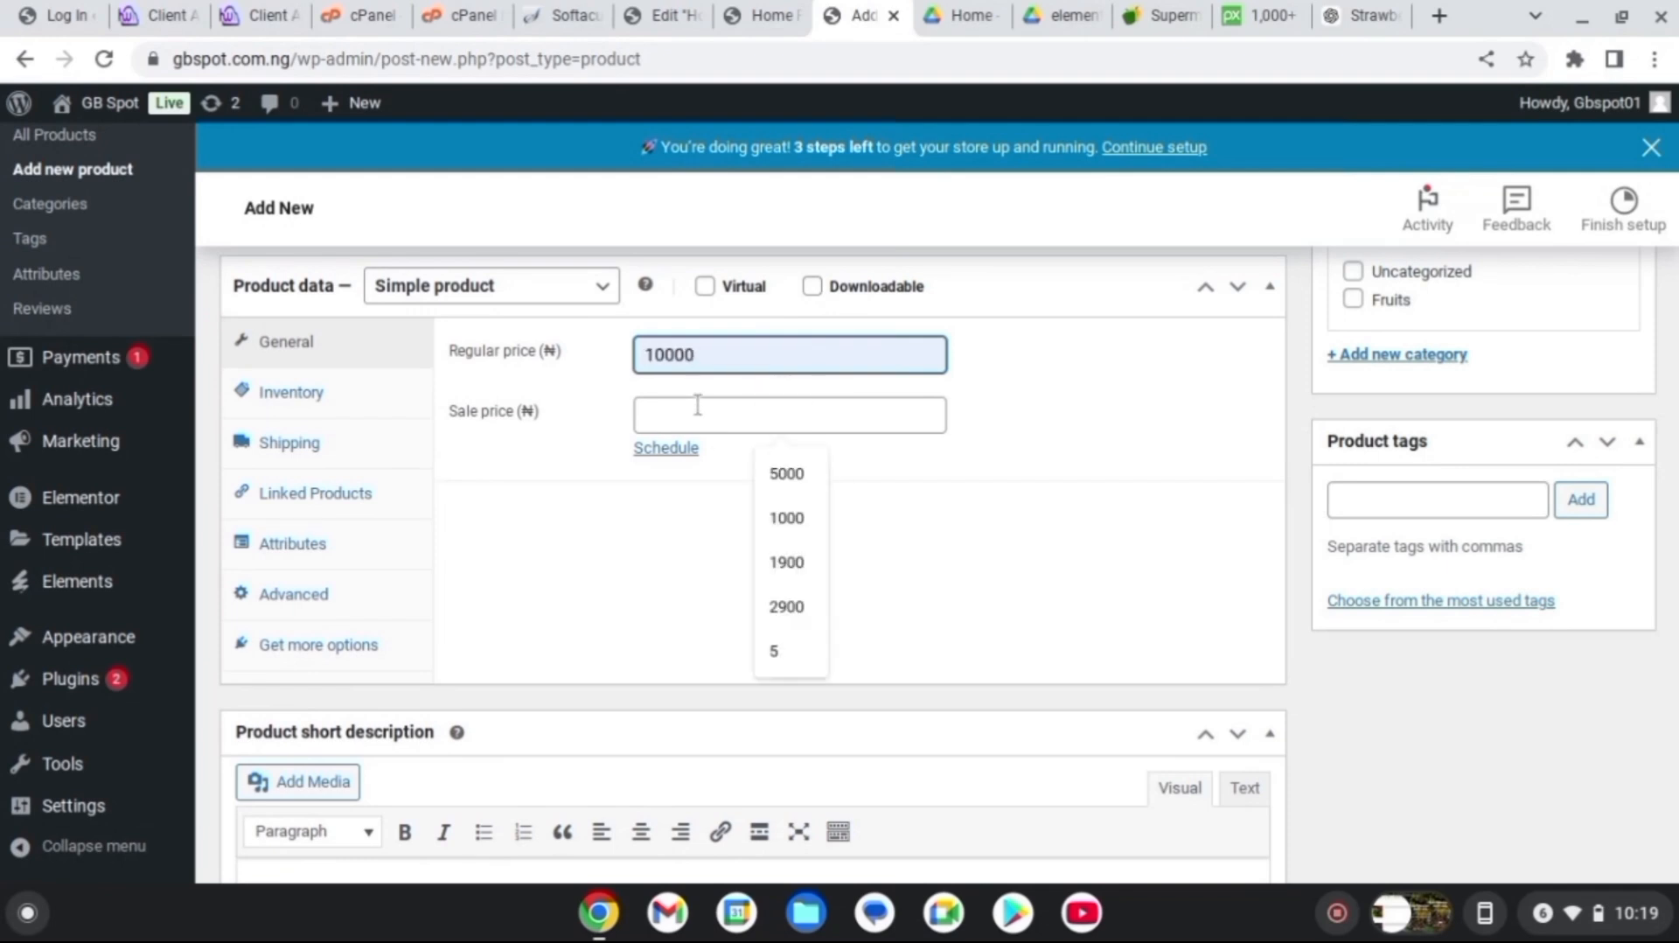
left_click(805, 474)
scroll(1387, 525, "up", 3)
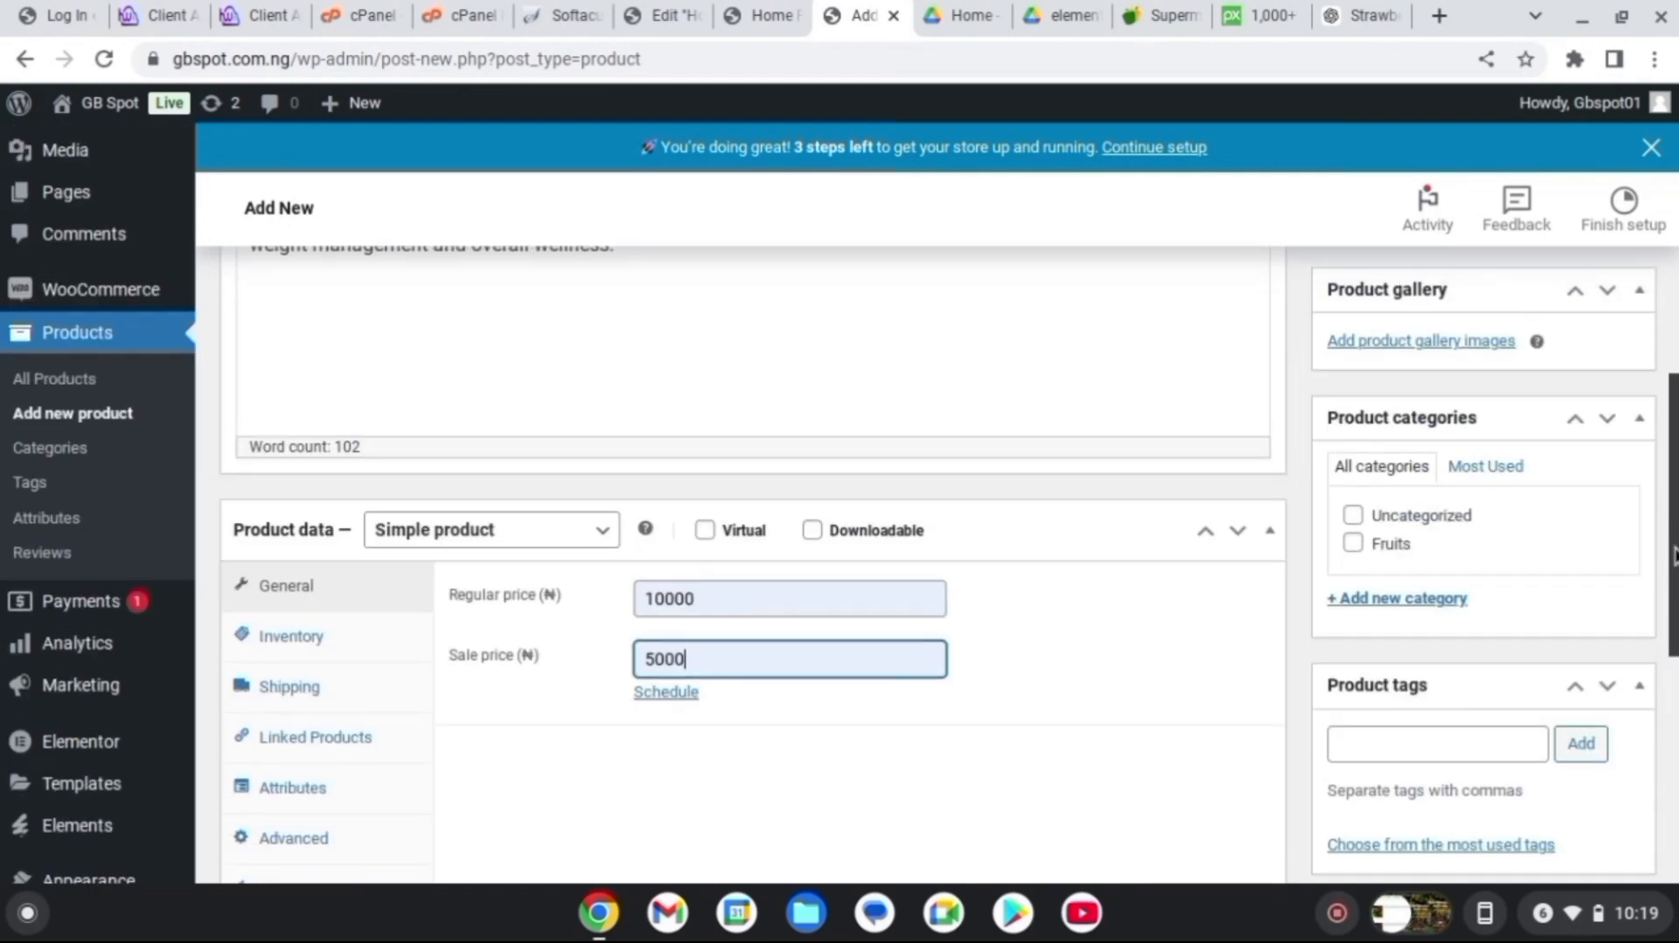
left_click(1353, 545)
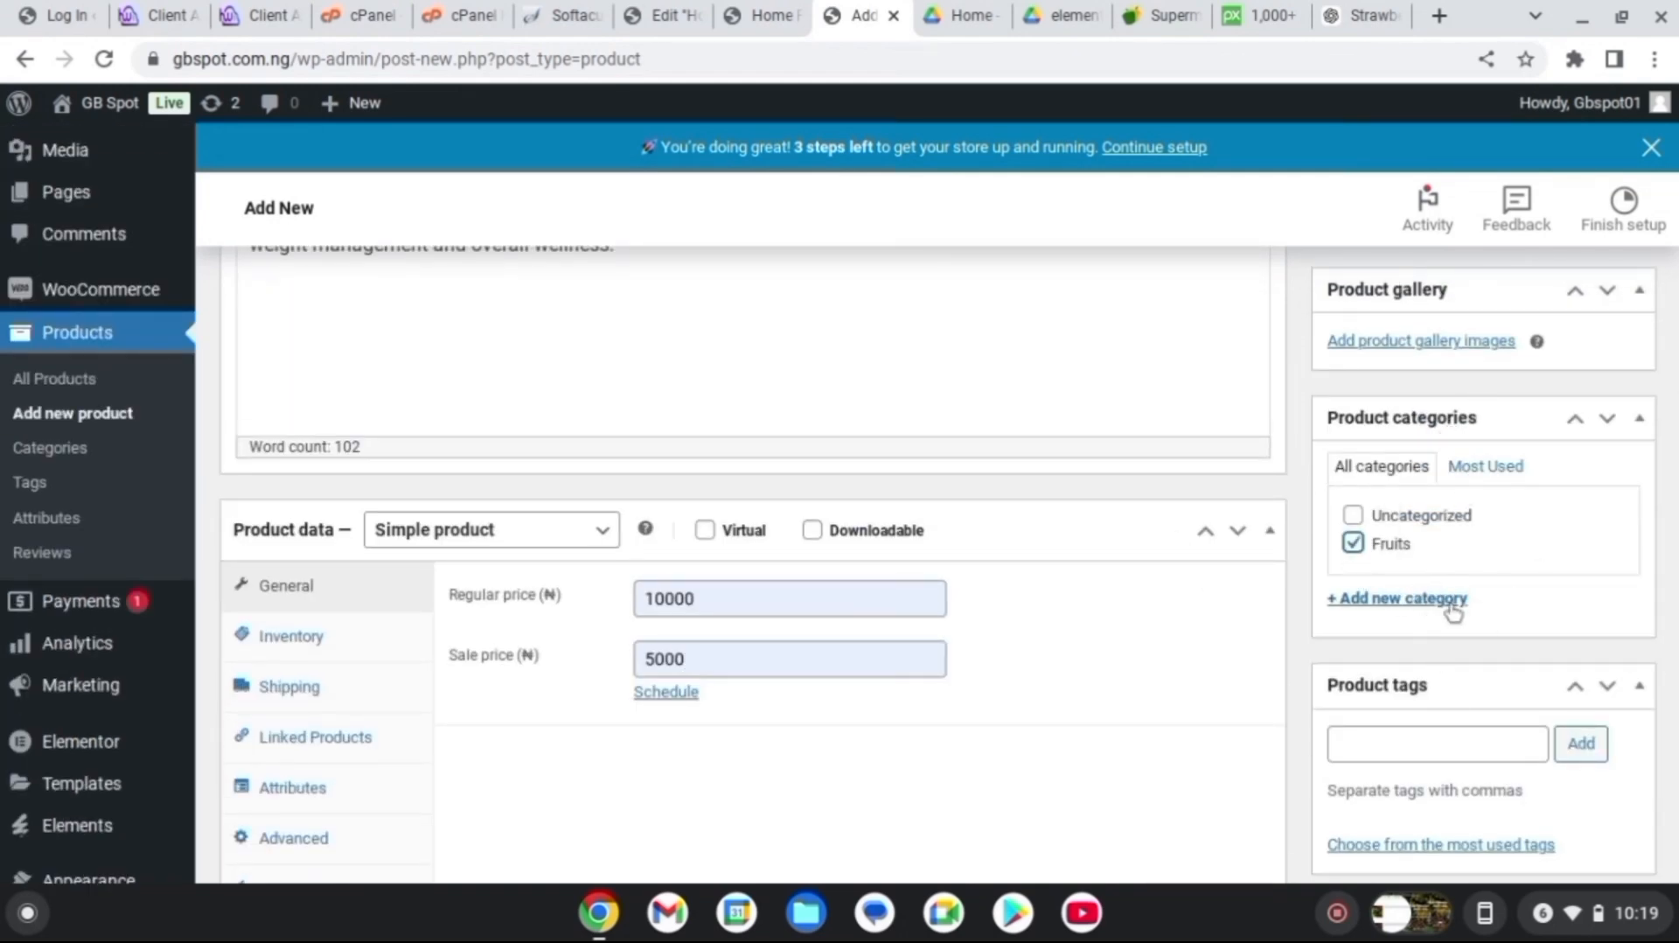
scroll(1454, 612, "down", 7)
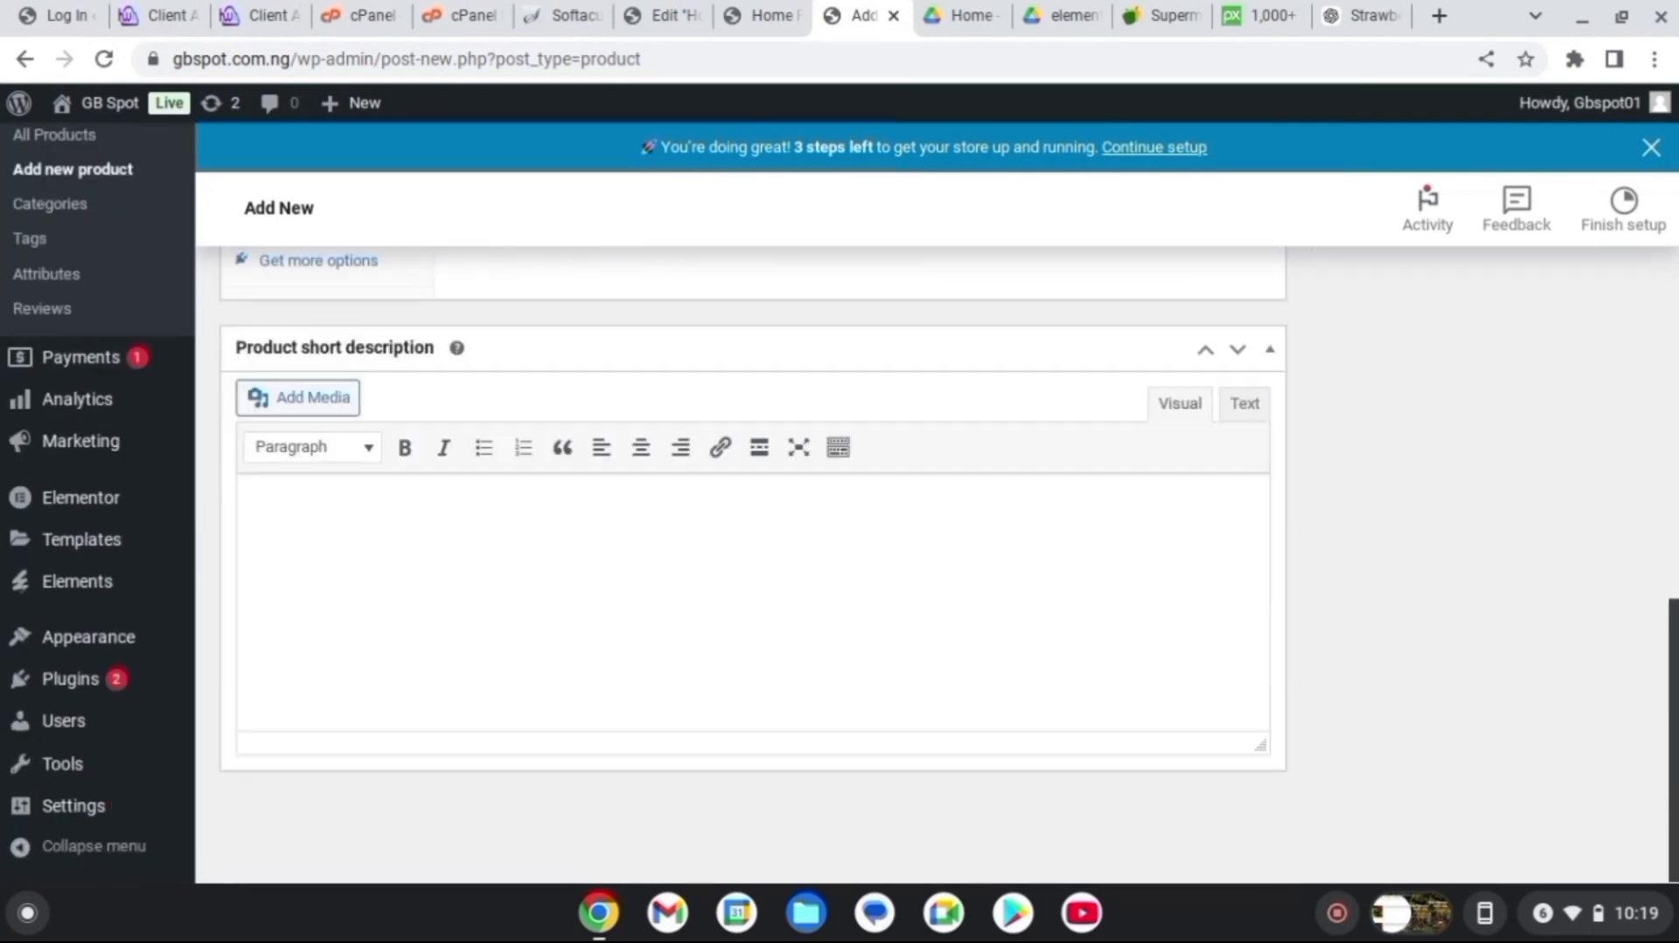
scroll(938, 560, "up", 15)
scroll(937, 559, "down", 5)
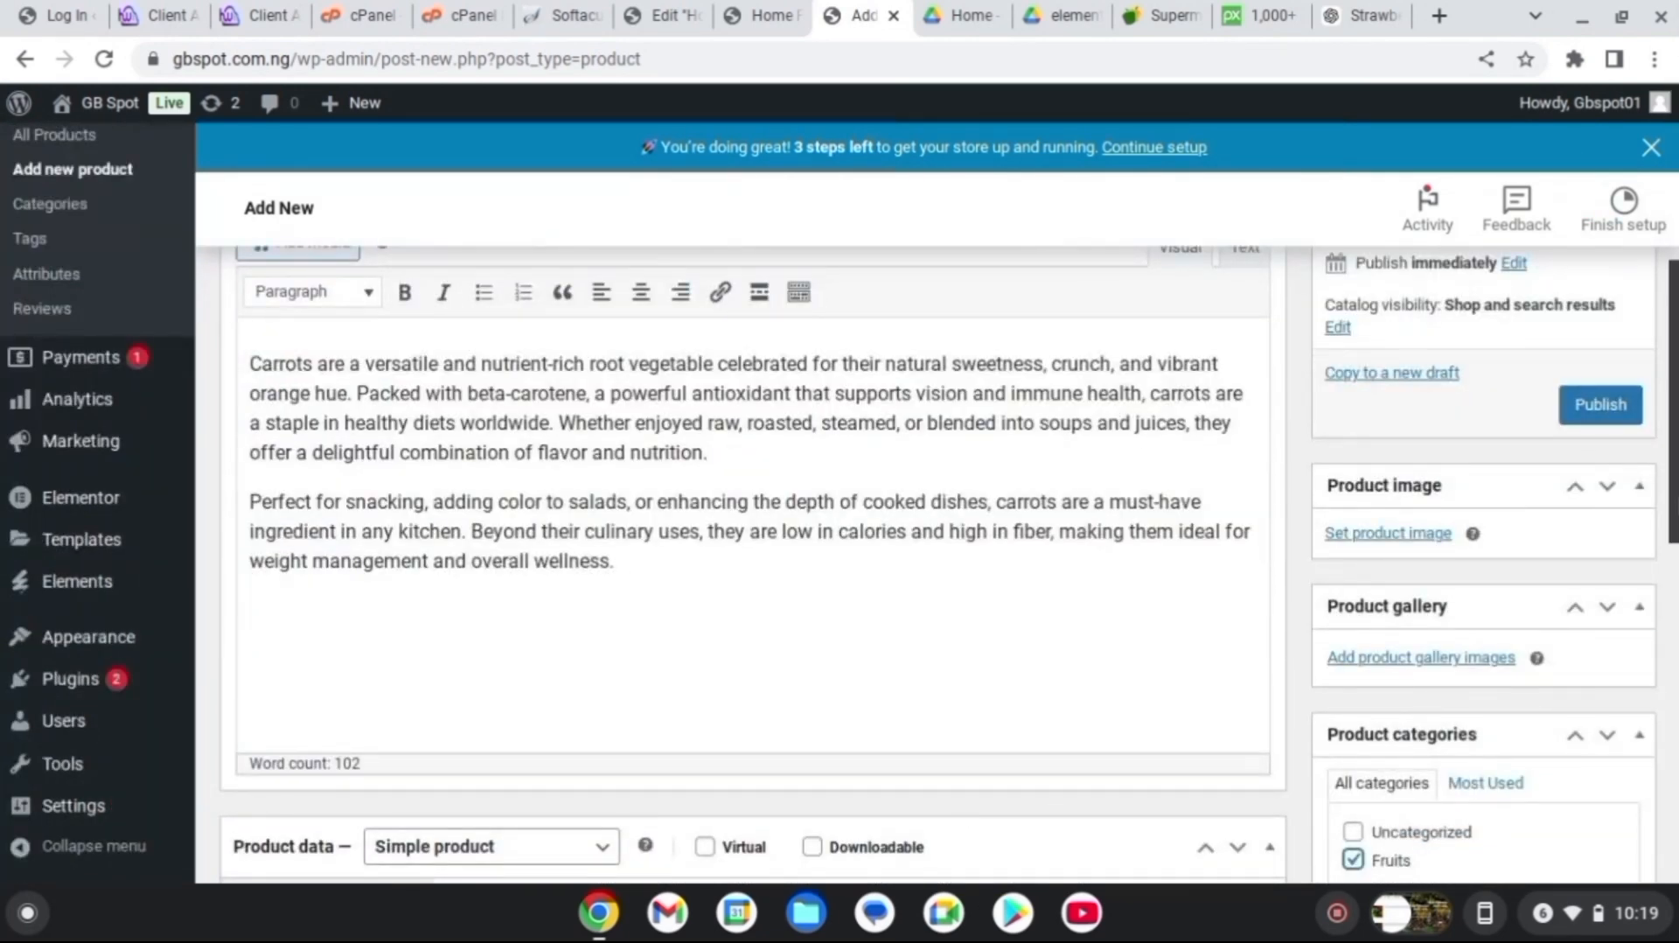
scroll(1500, 610, "up", 3)
scroll(1500, 610, "down", 2)
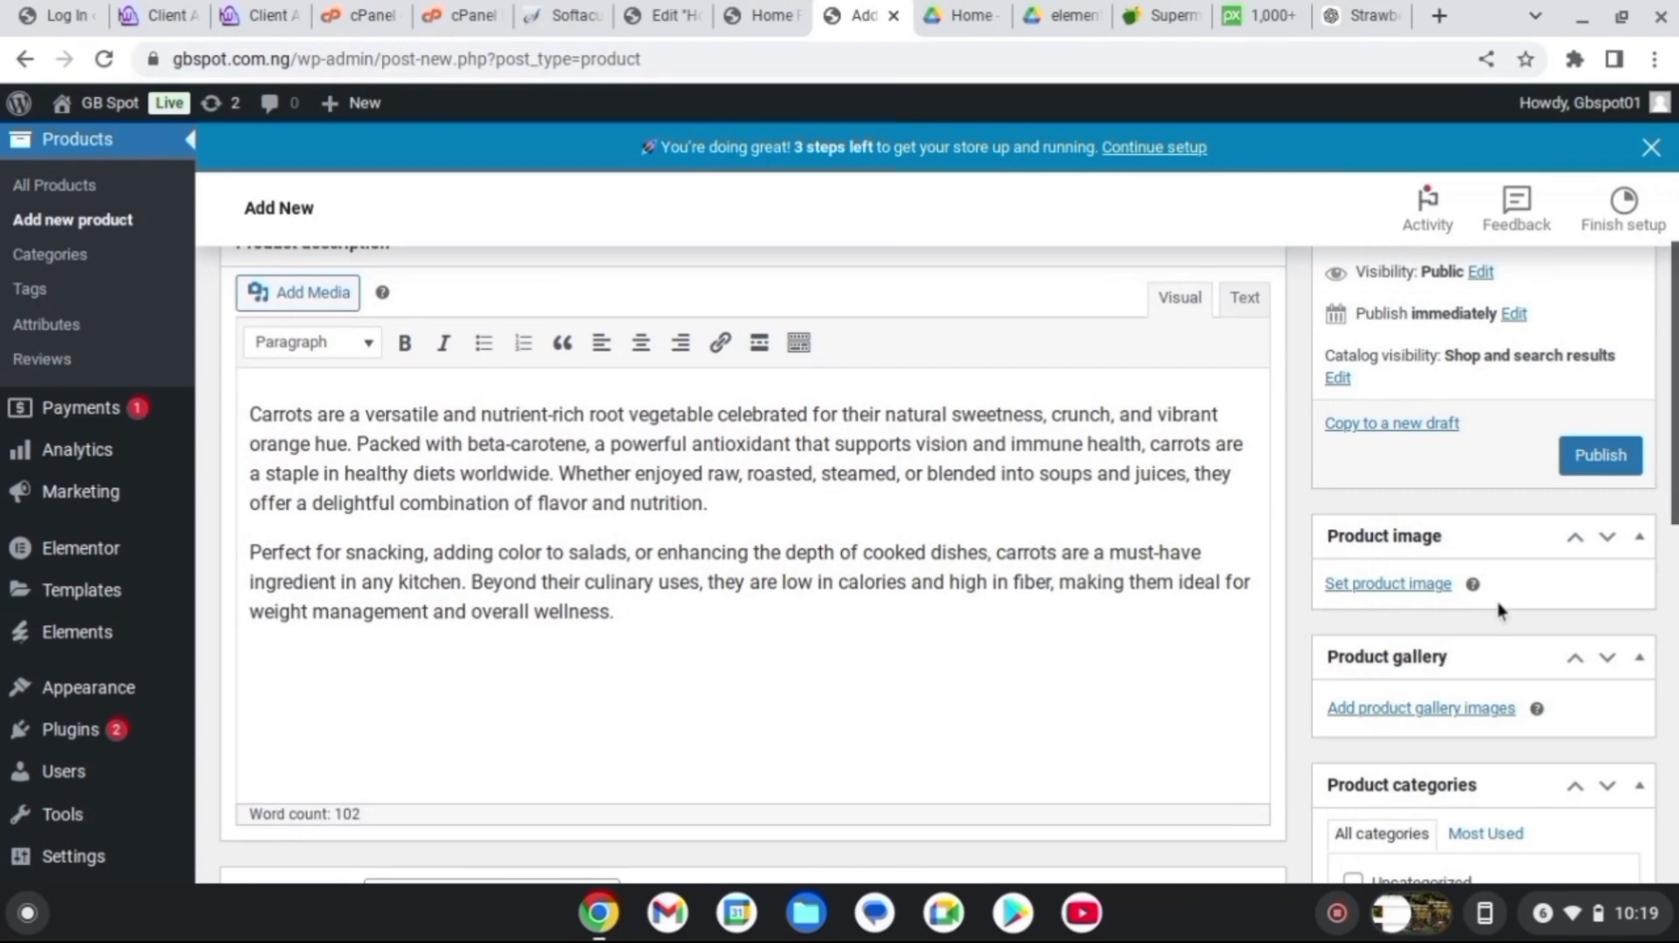
Upload carrots-1508847_1280.jpg as the Carrots product image and publish the product
left_click(1415, 586)
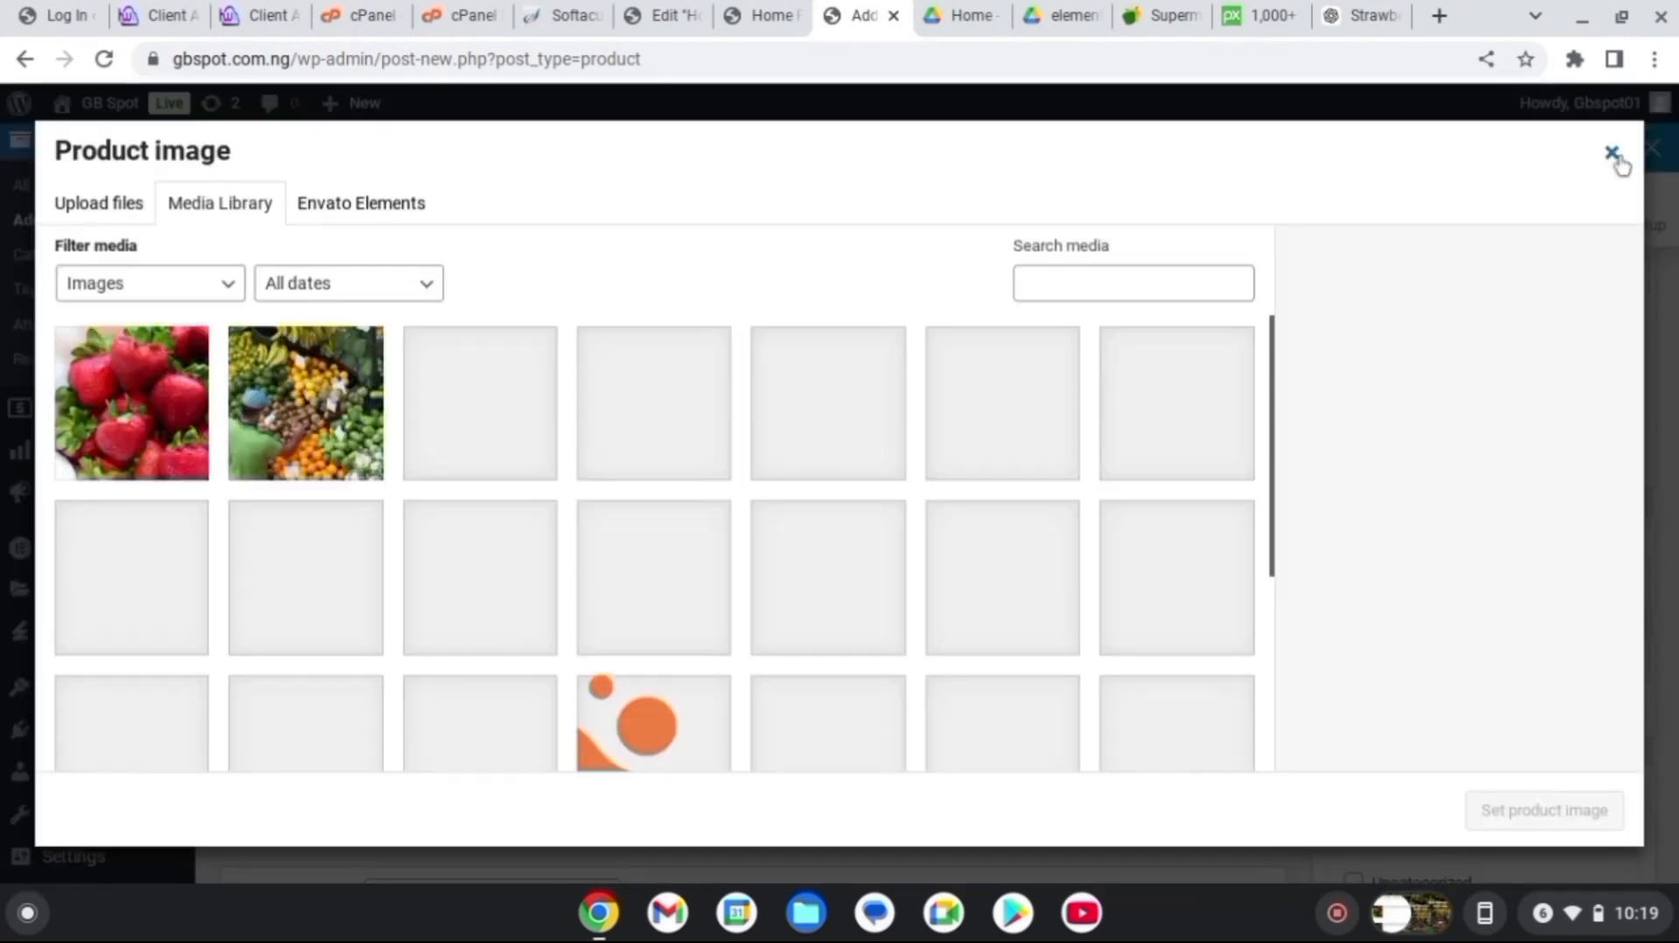
left_click(1614, 154)
left_click(1415, 590)
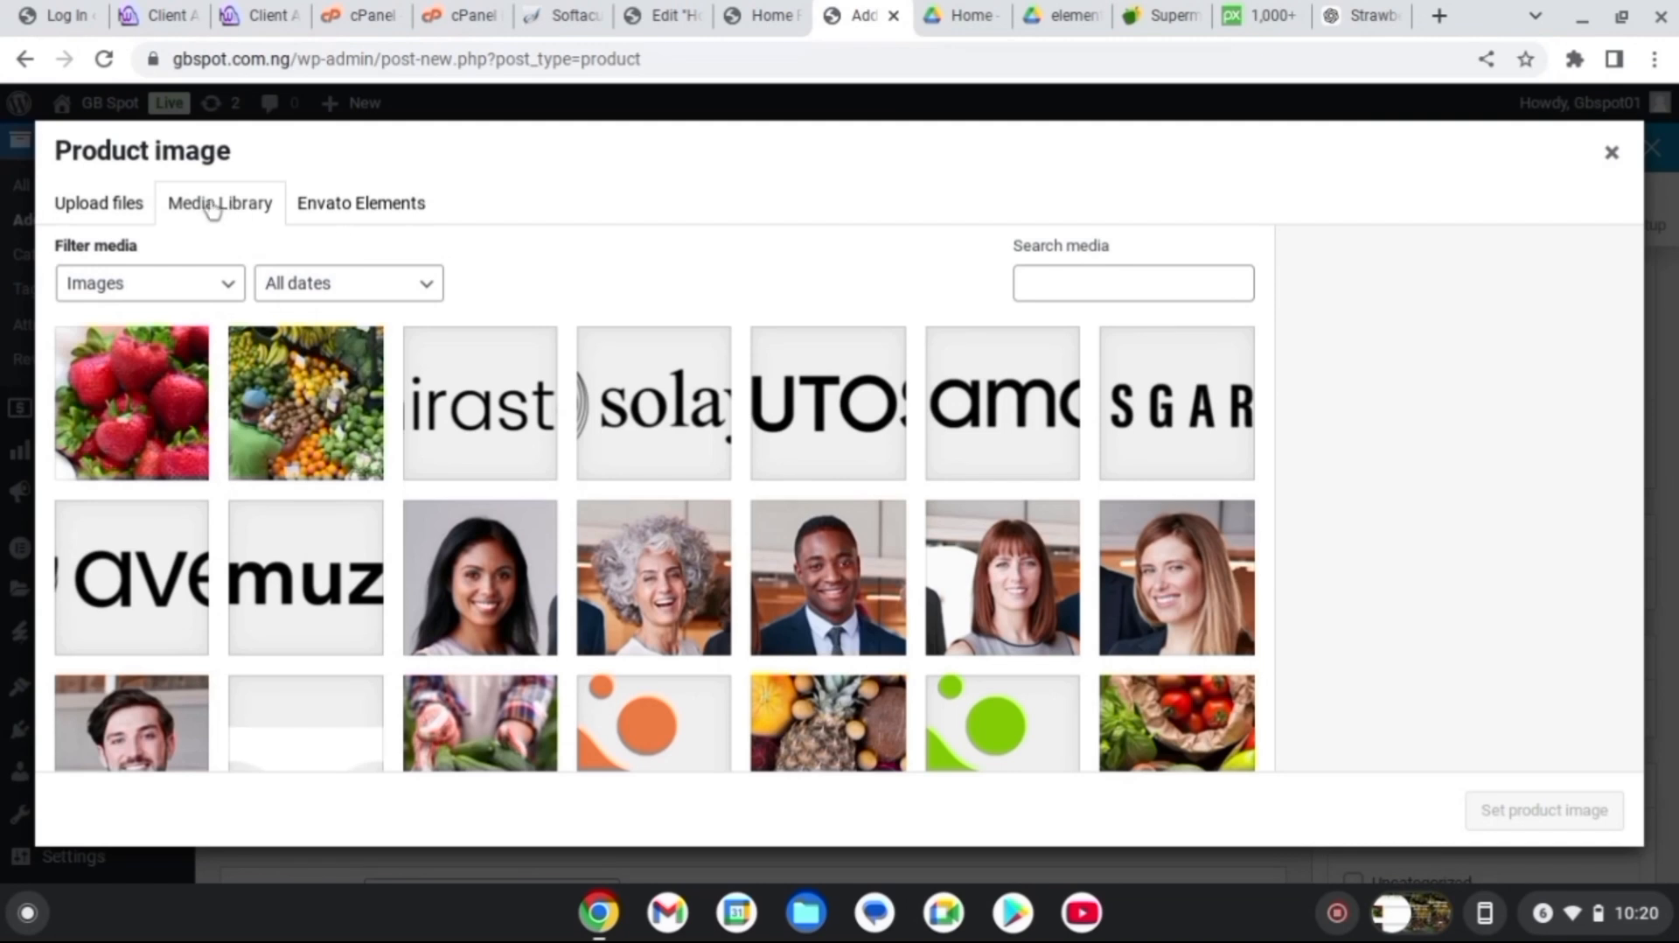
left_click(122, 211)
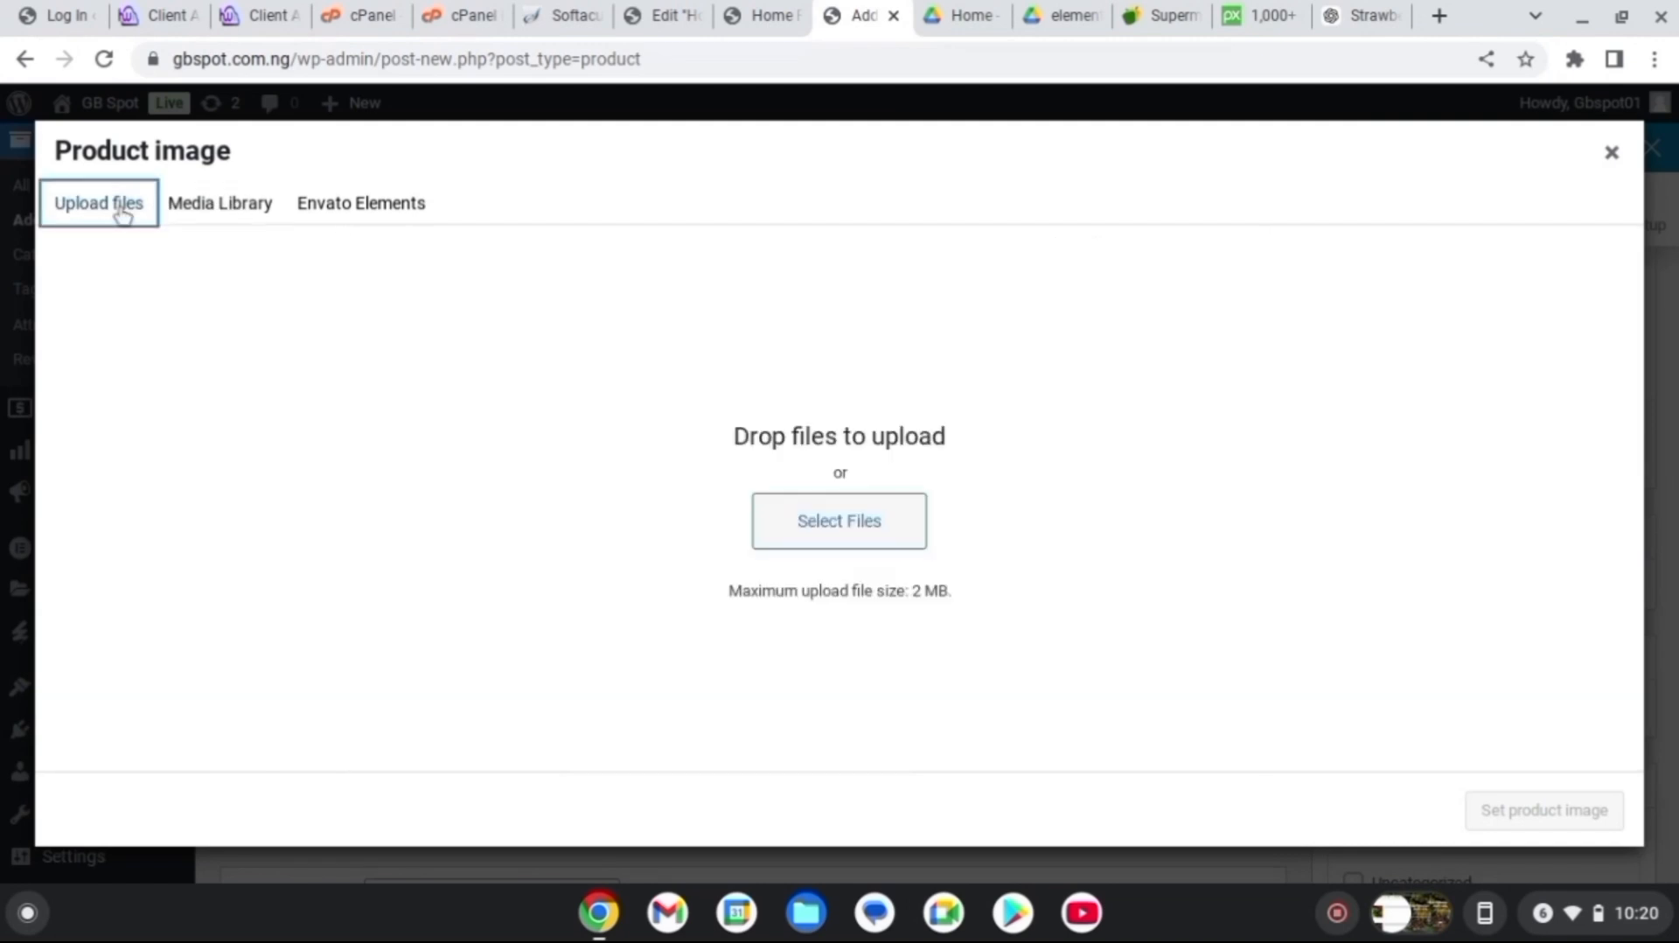
left_click(810, 544)
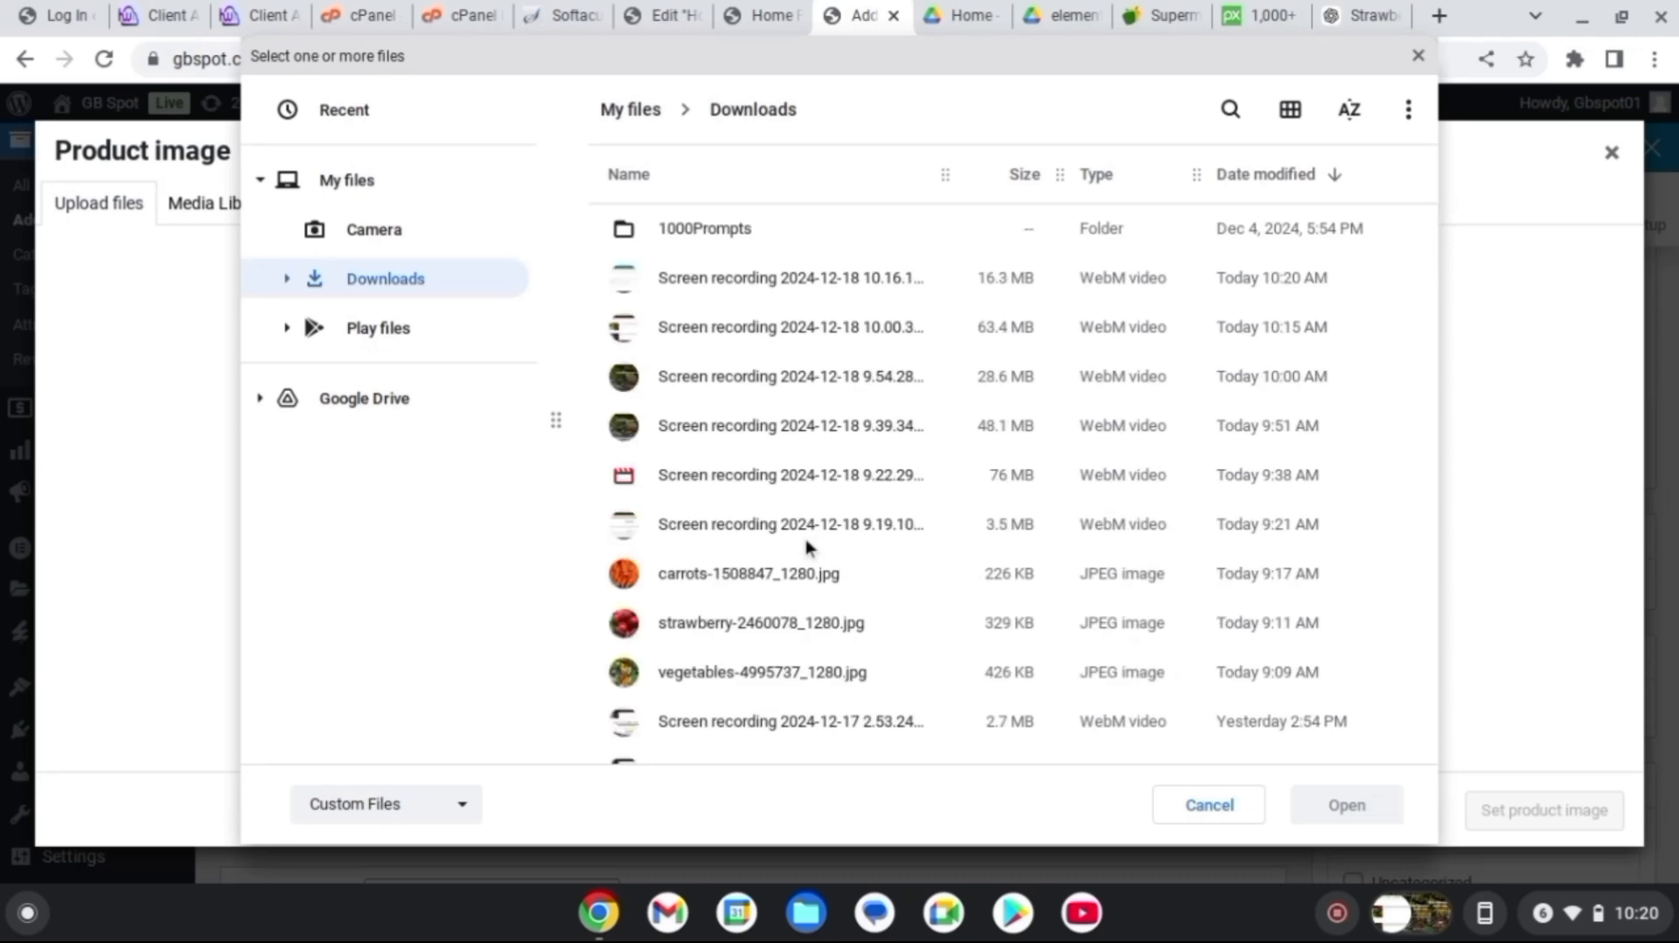
left_click(1009, 582)
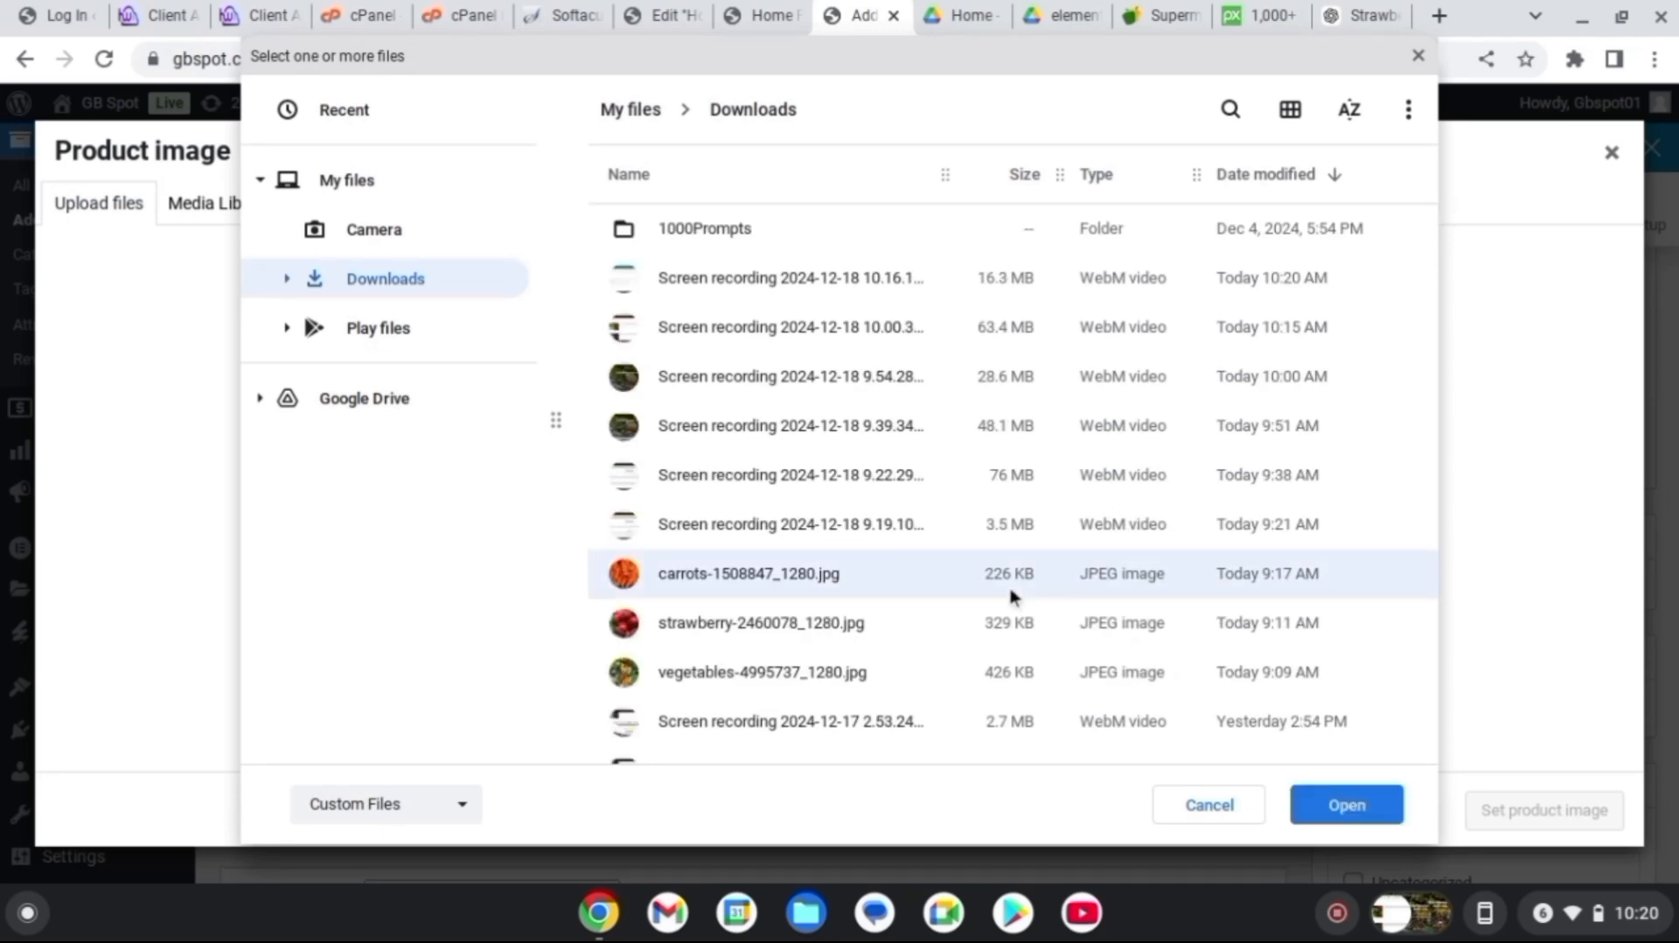
left_click(1345, 804)
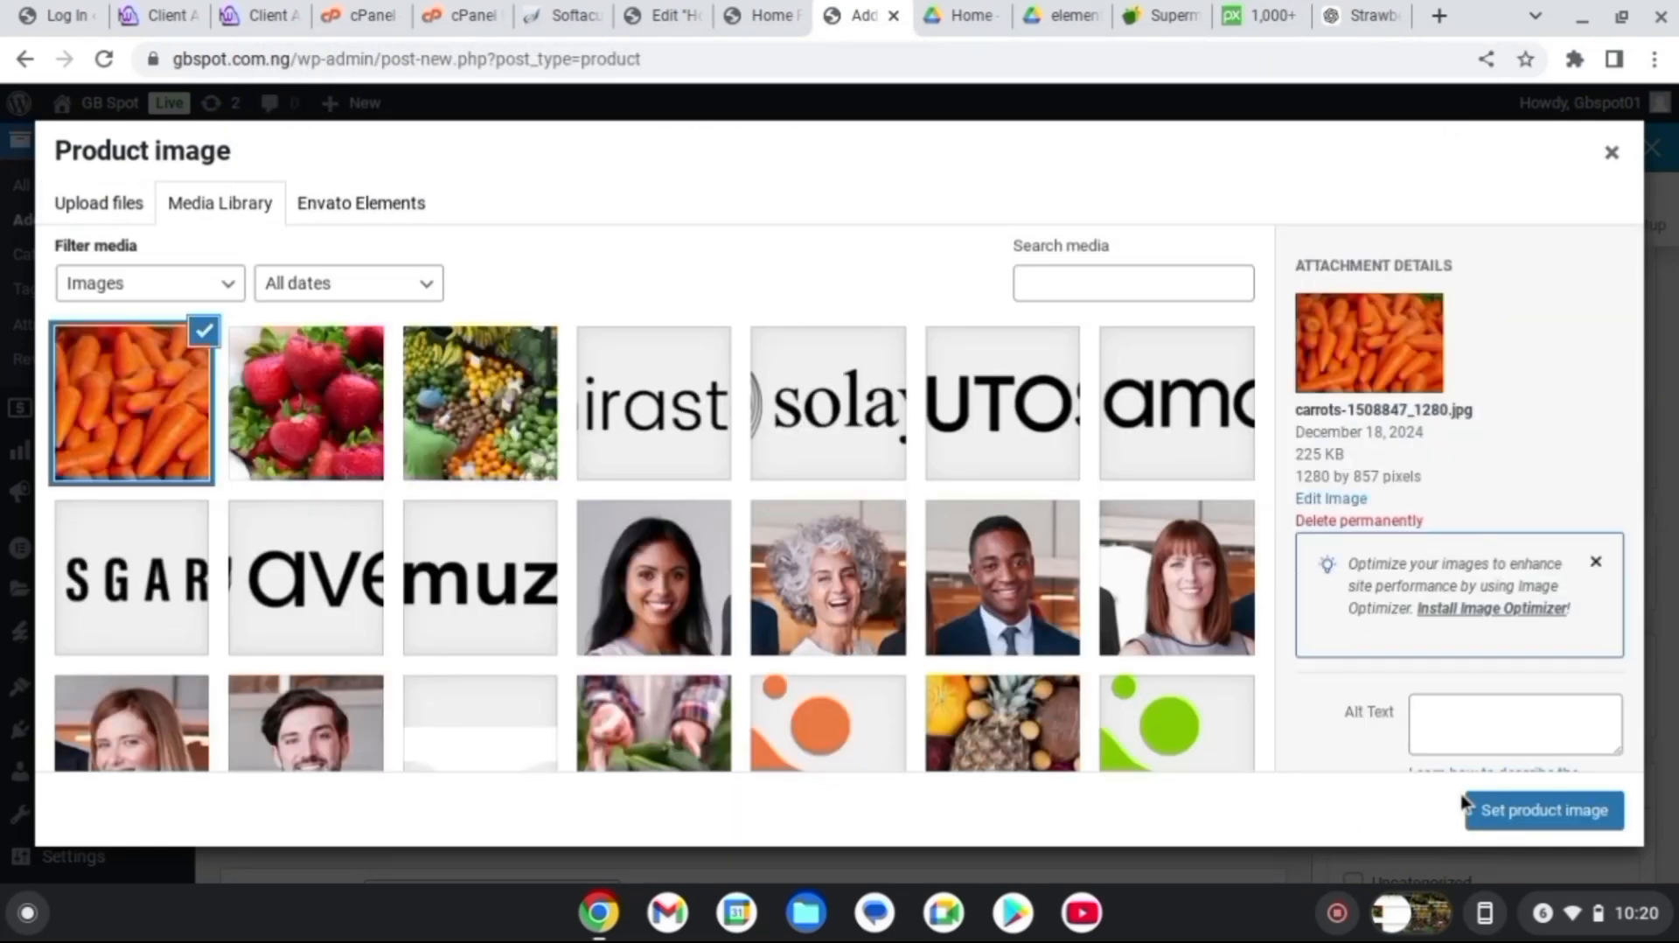
left_click(1533, 814)
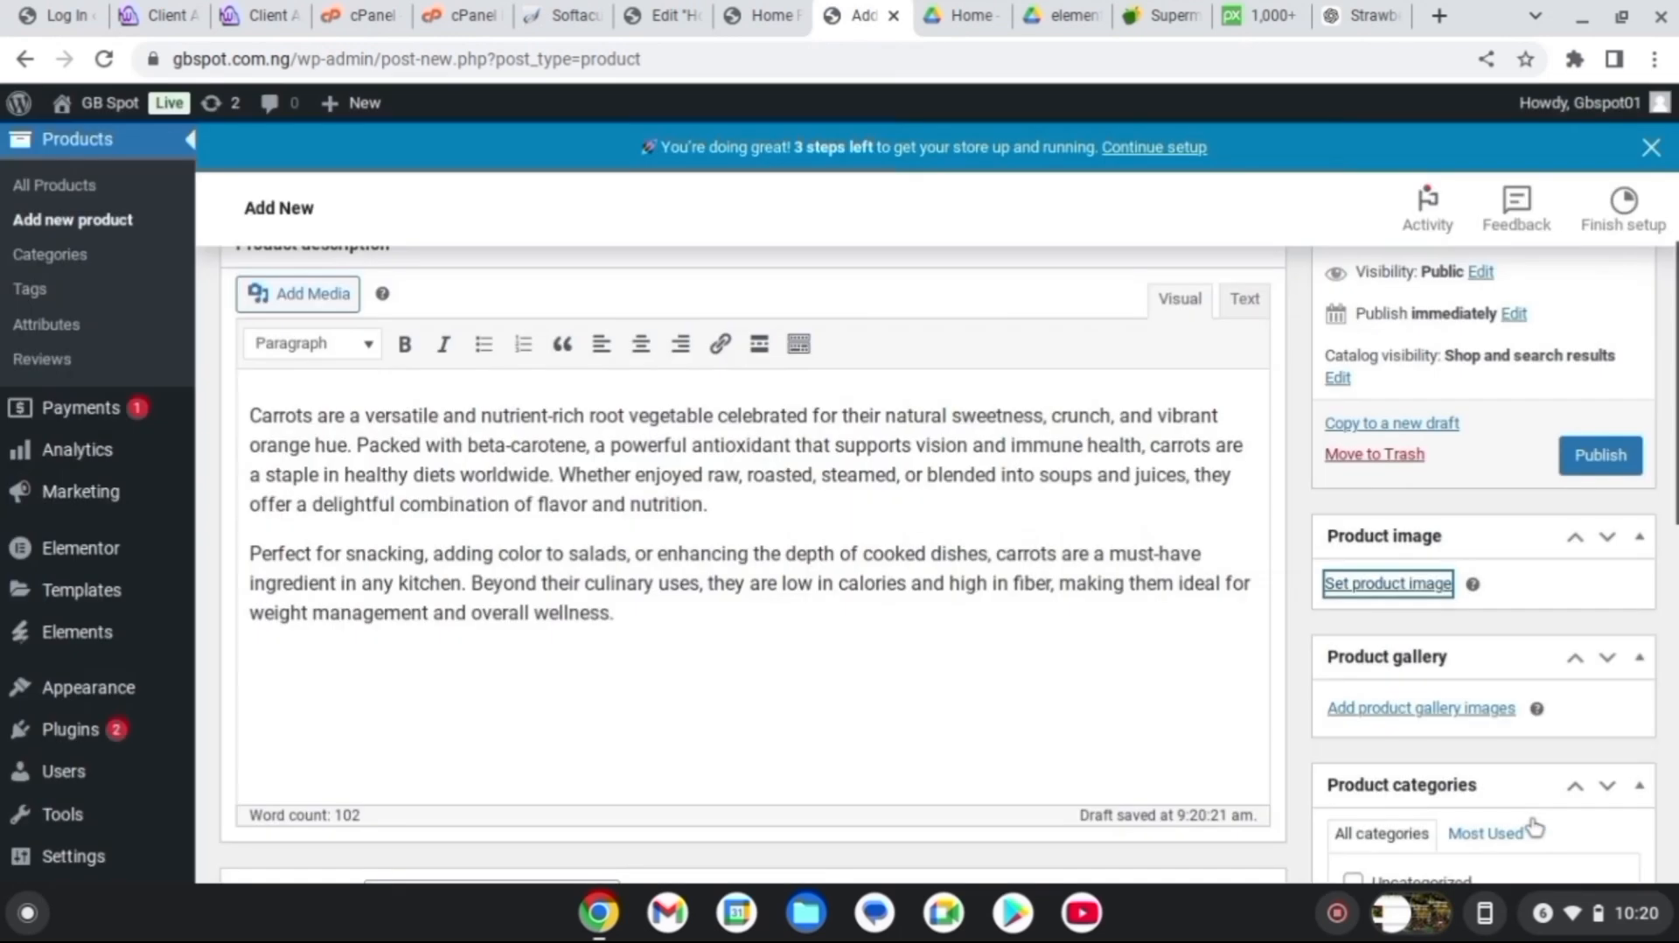
scroll(1597, 615, "up", 2)
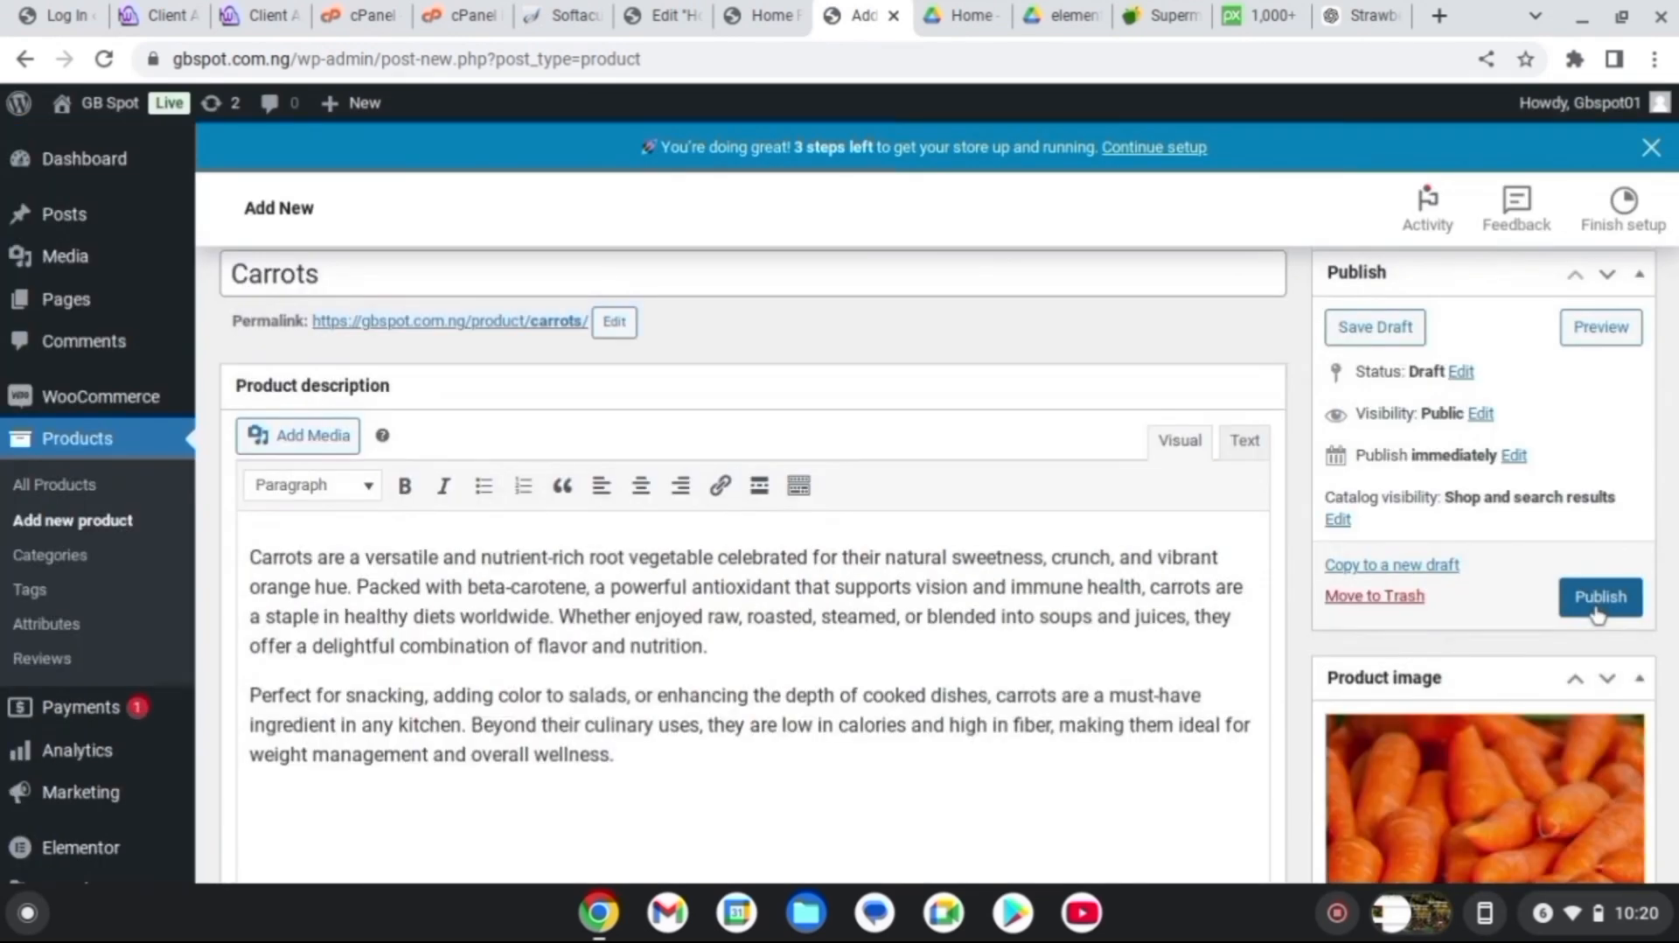
left_click(1597, 603)
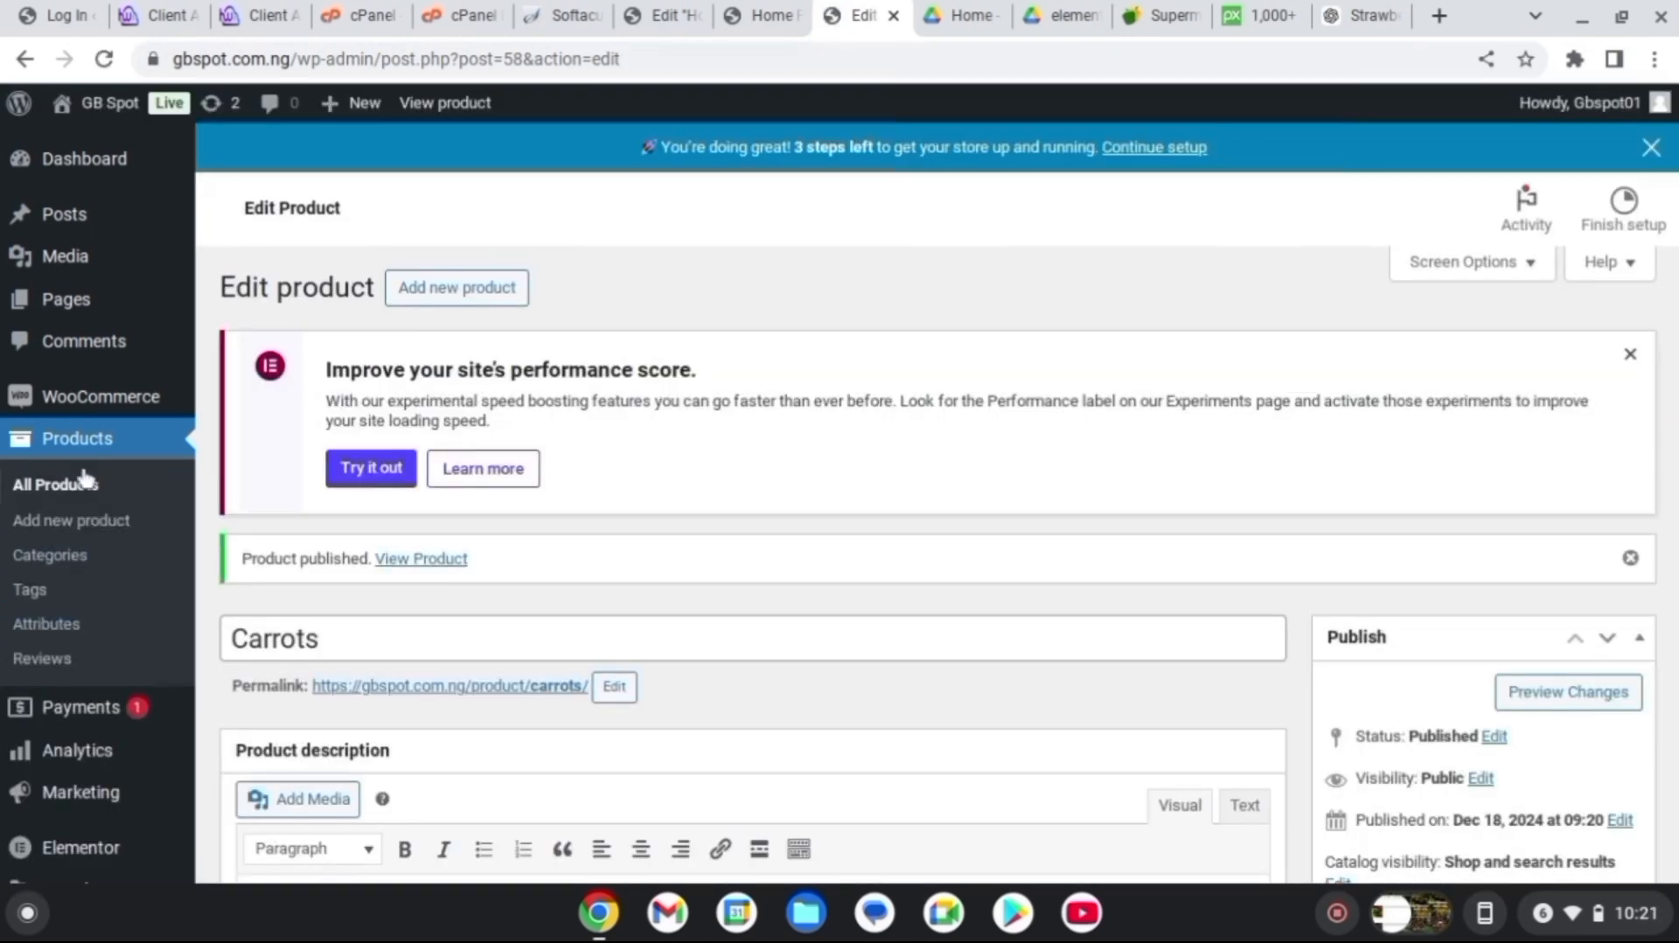
Open the live Home Page and check Special Offers lists Carrots and Strawberry at ₦5,000.00
mouse_move(95, 300)
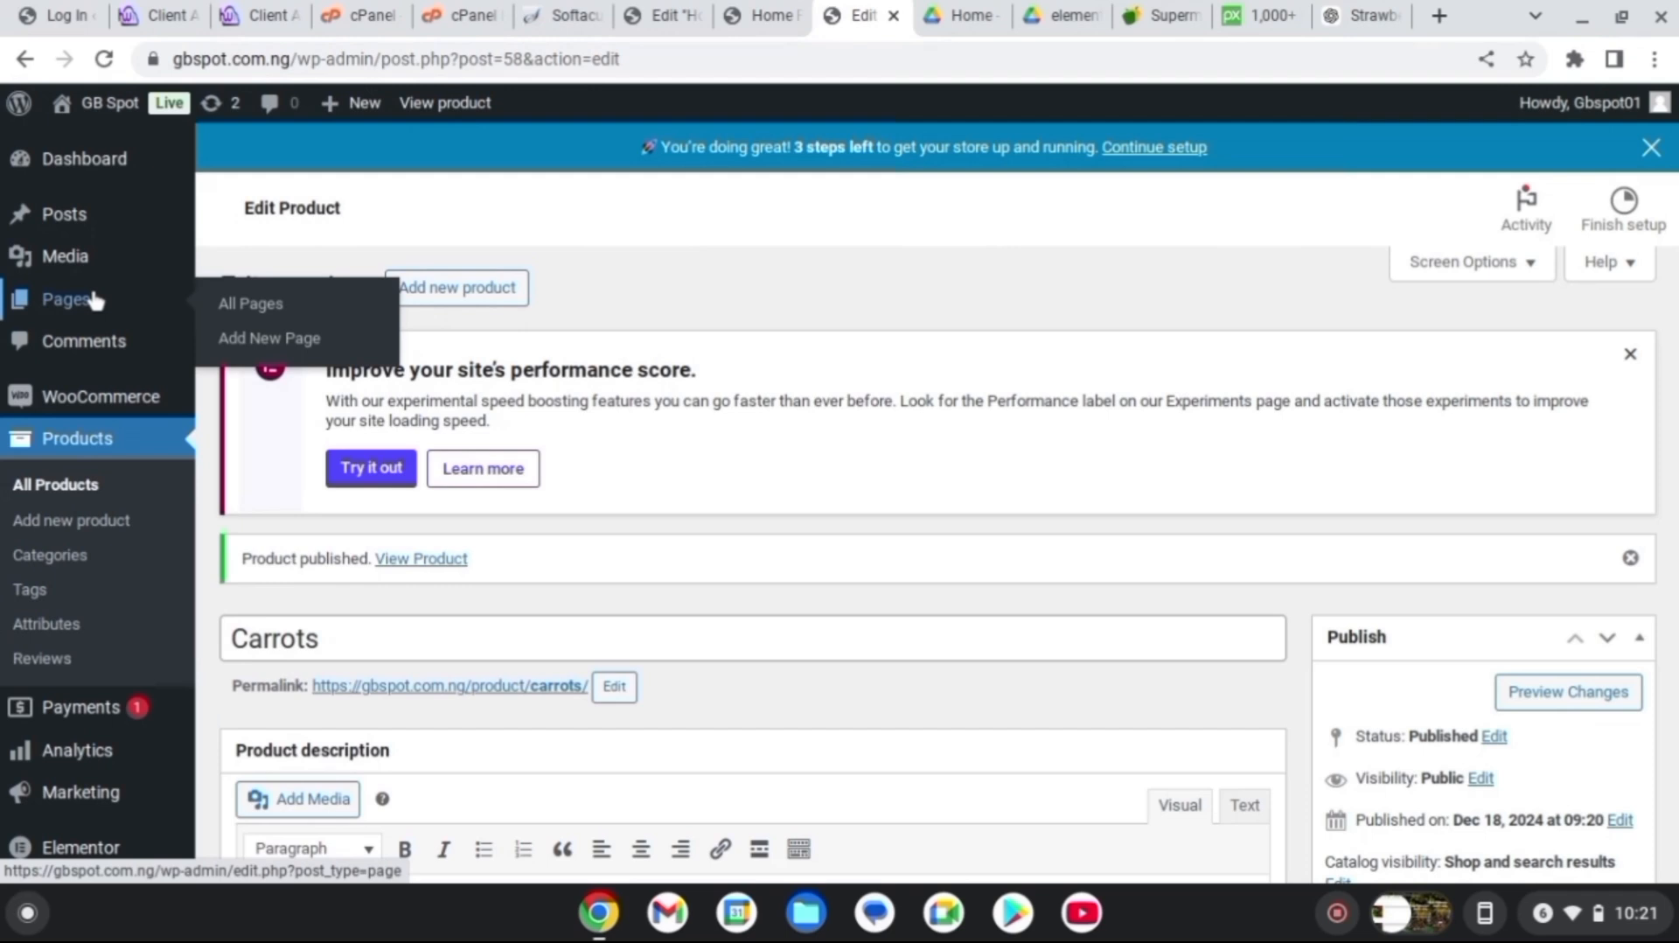
left_click(288, 305)
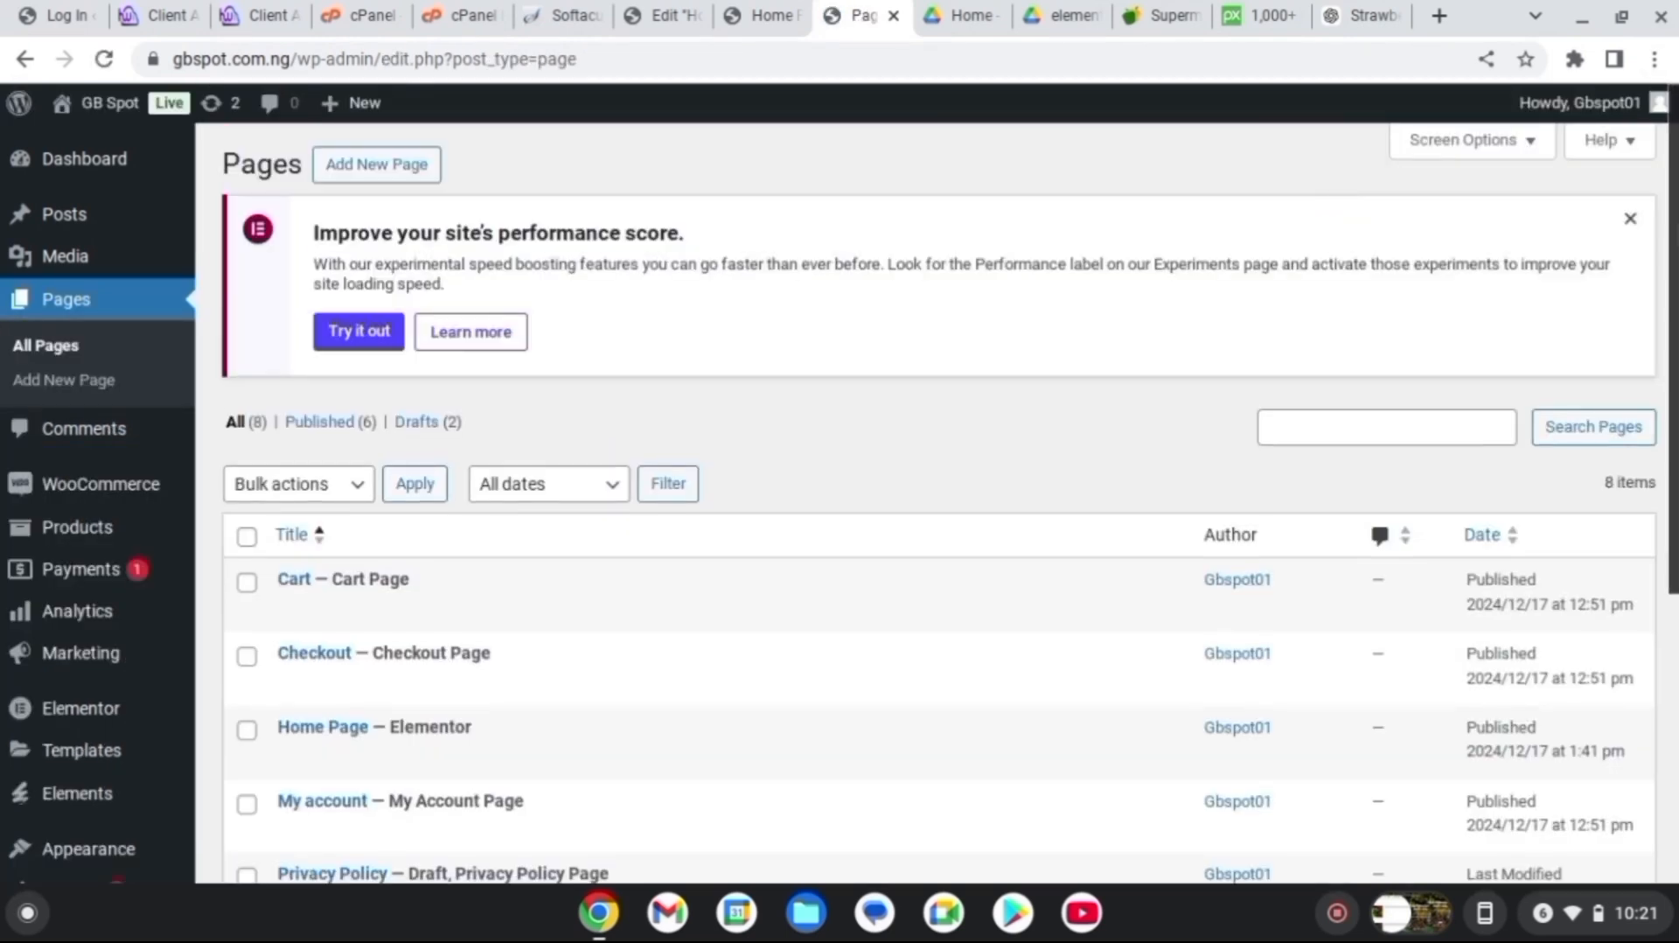
scroll(935, 502, "down", 4)
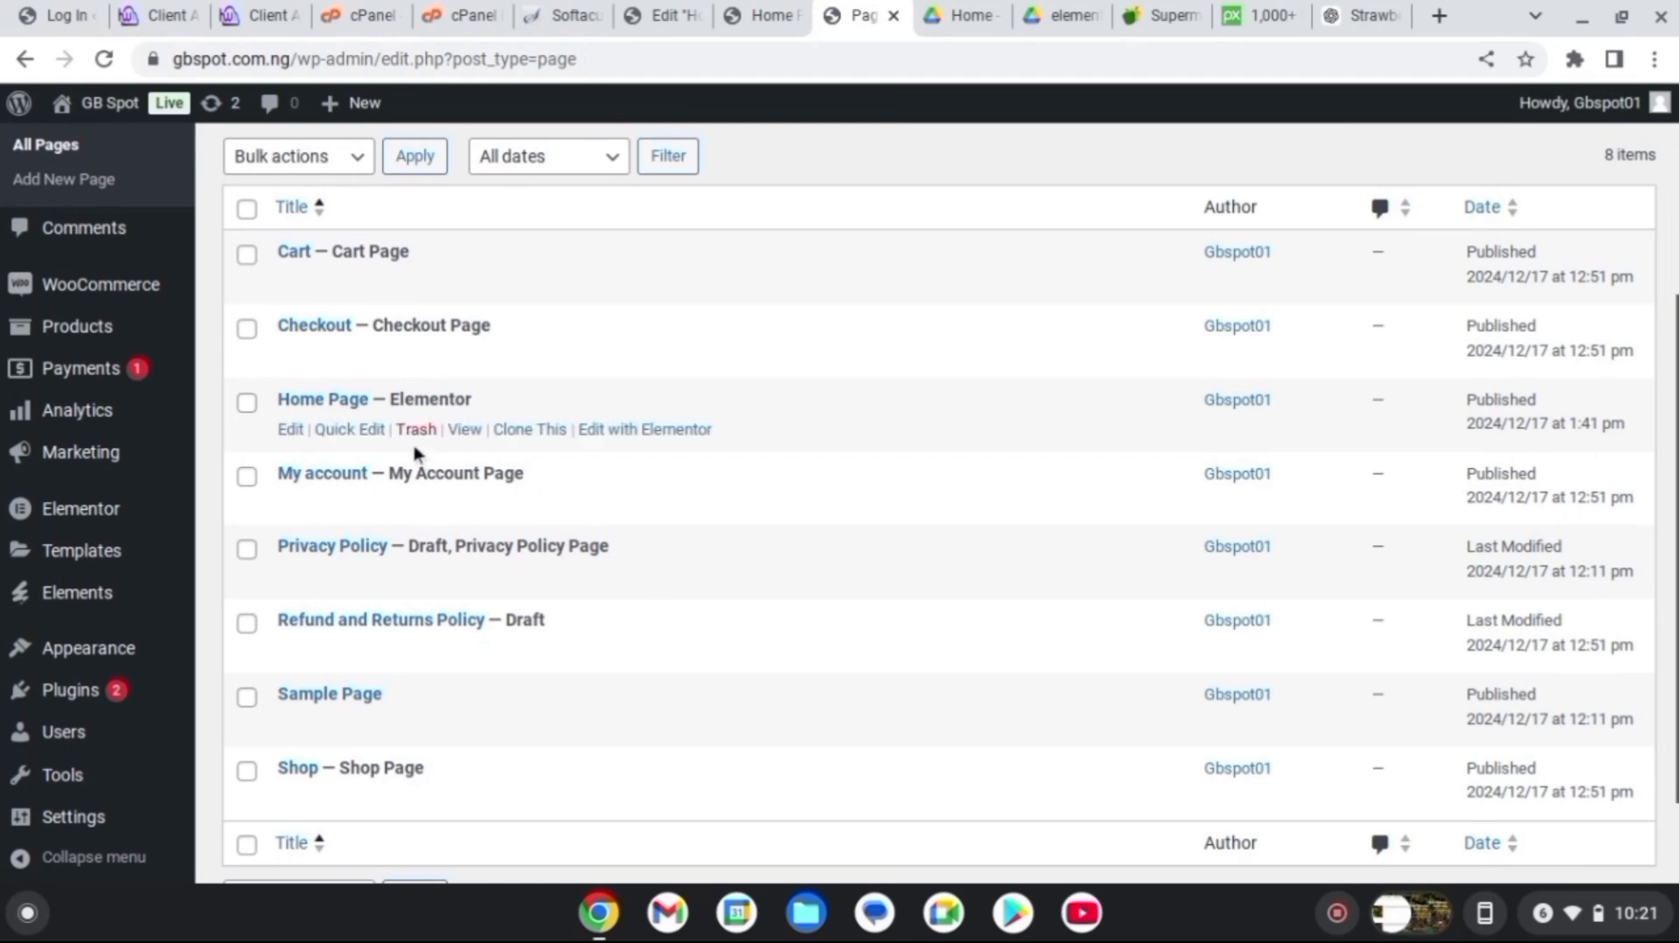
left_click(465, 429)
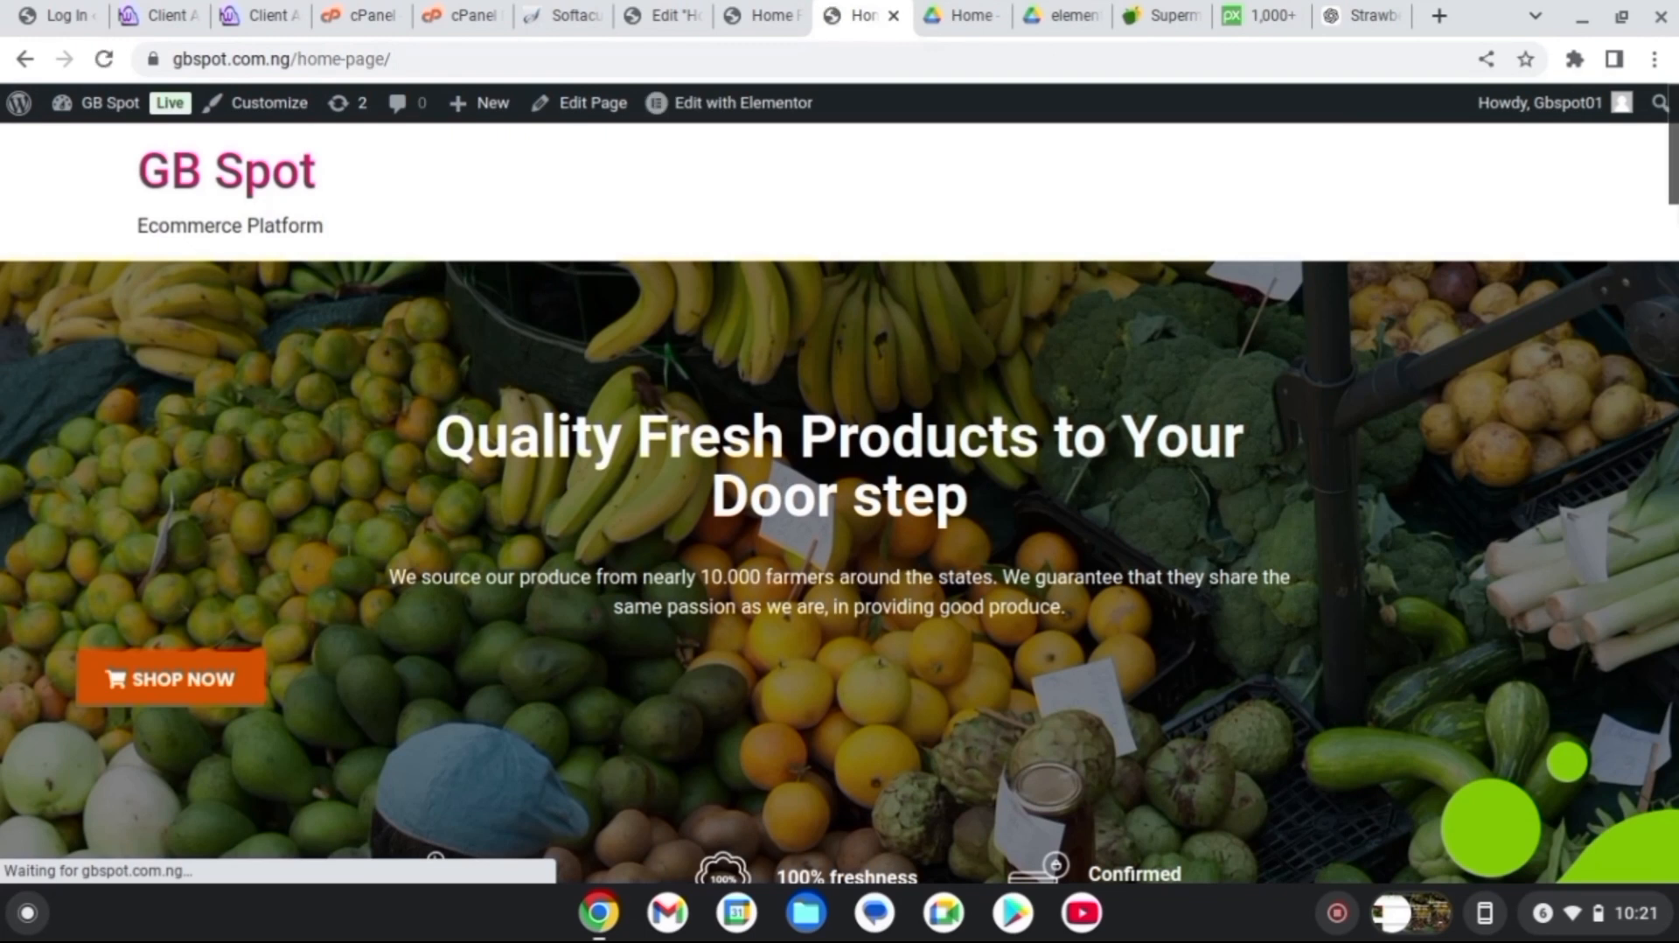
scroll(840, 503, "down", 5)
scroll(840, 503, "down", 6)
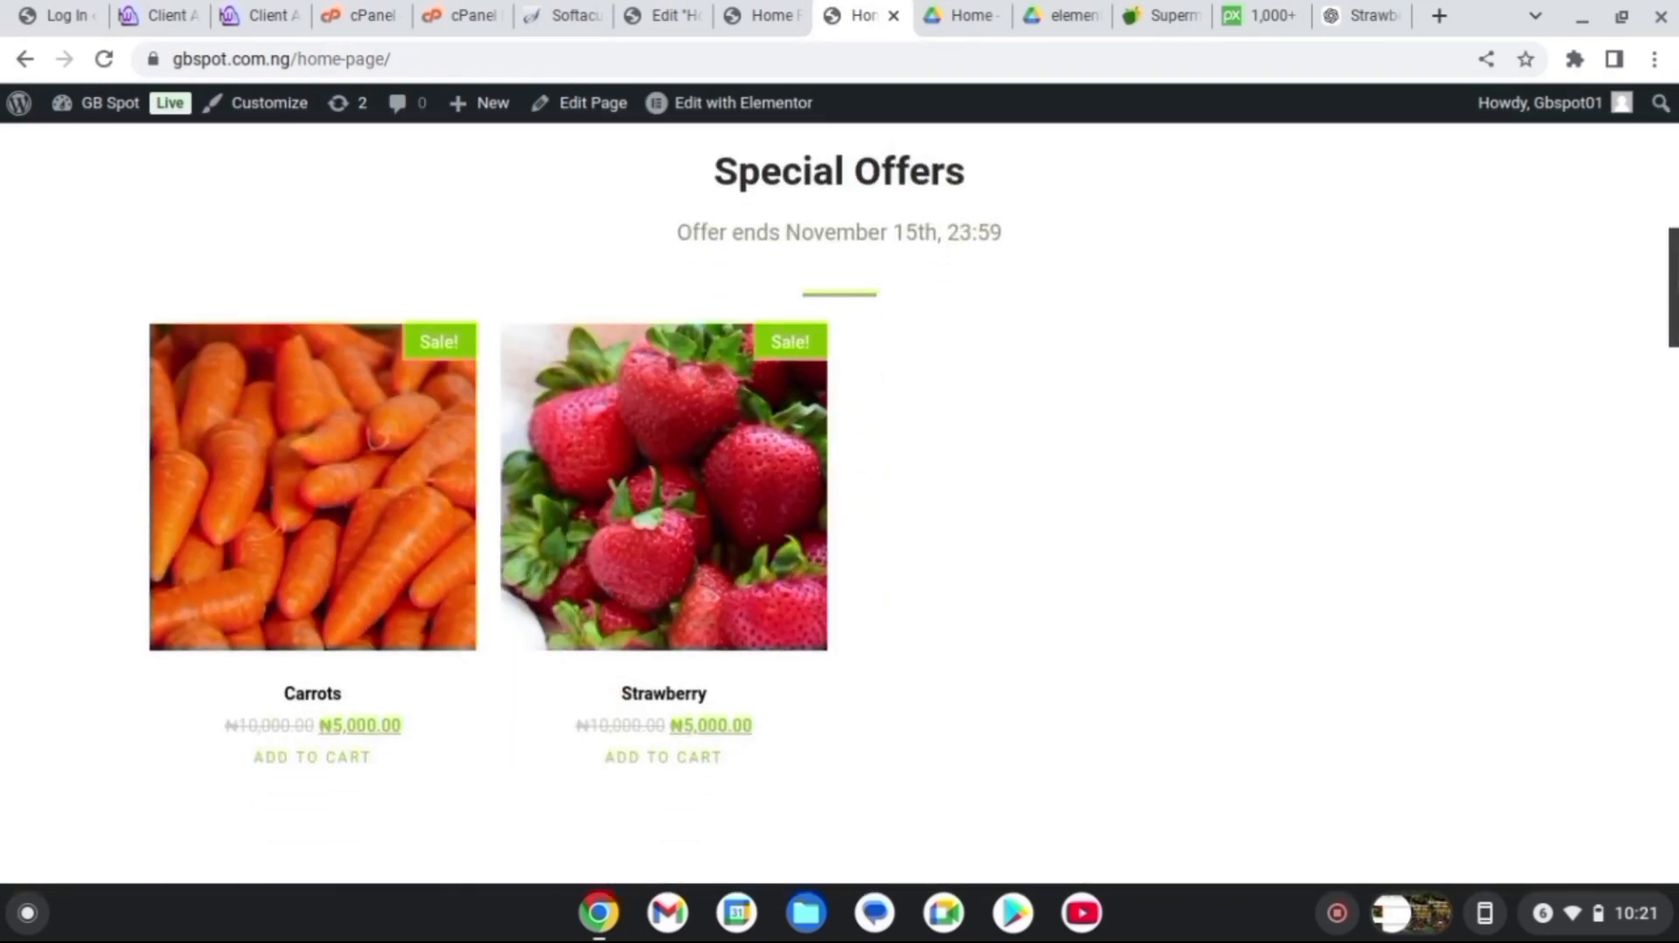
scroll(473, 505, "down", 3)
scroll(474, 504, "up", 9)
scroll(473, 504, "down", 11)
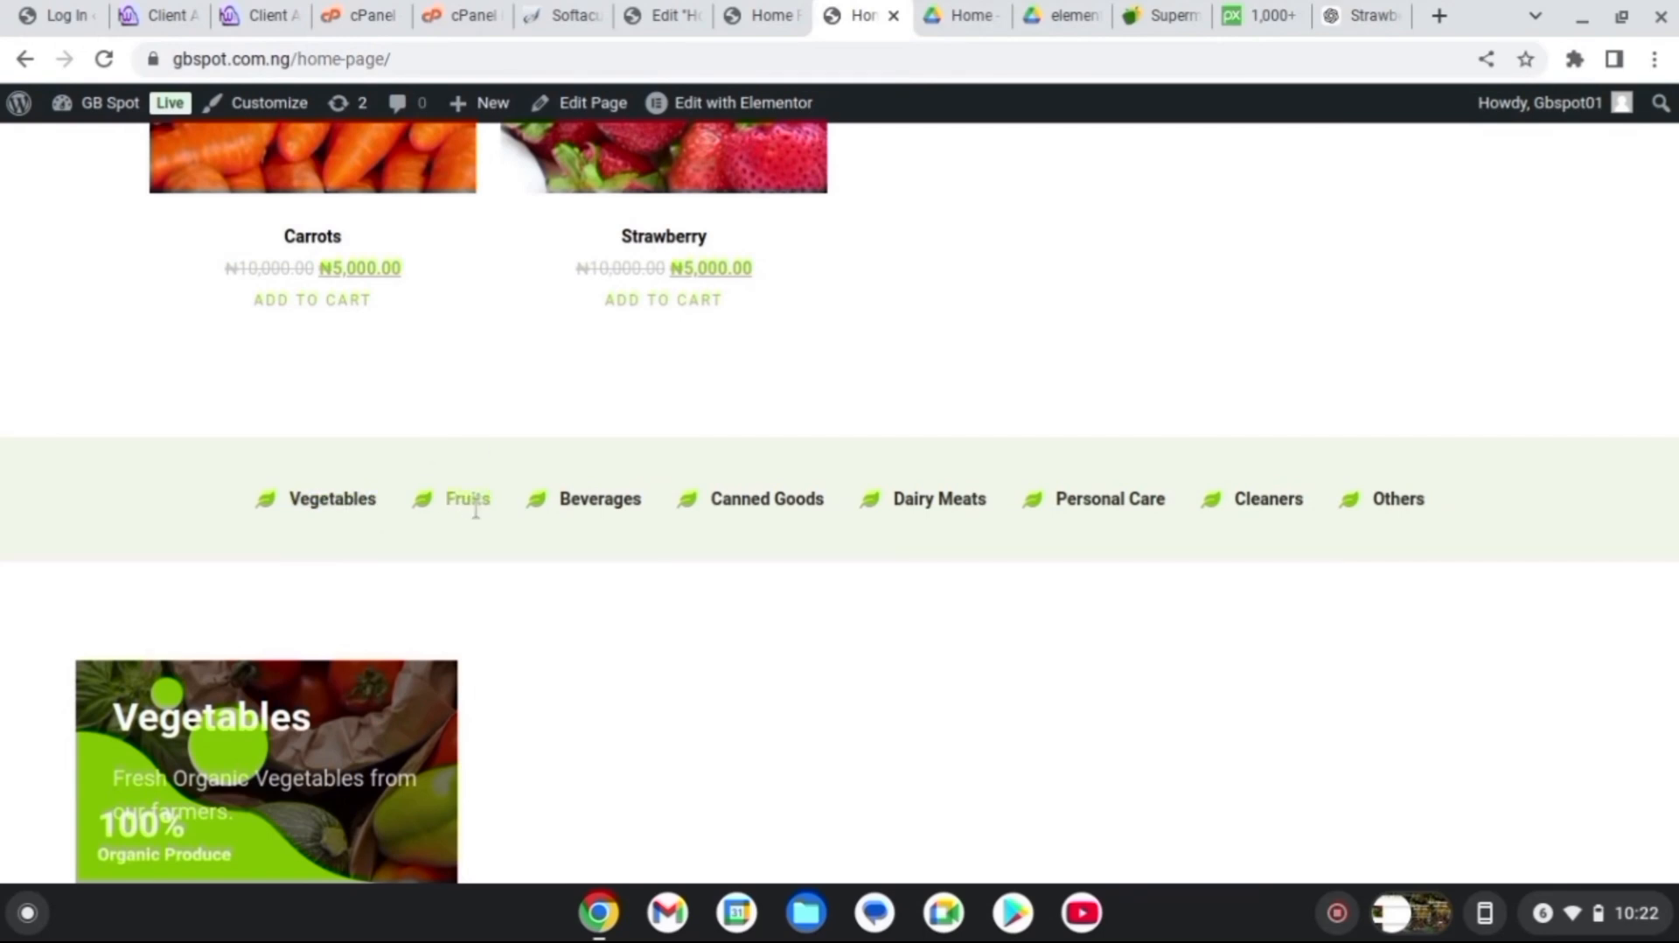
Review the home page's category bar again, then go to the About WordPress page
left_click(759, 16)
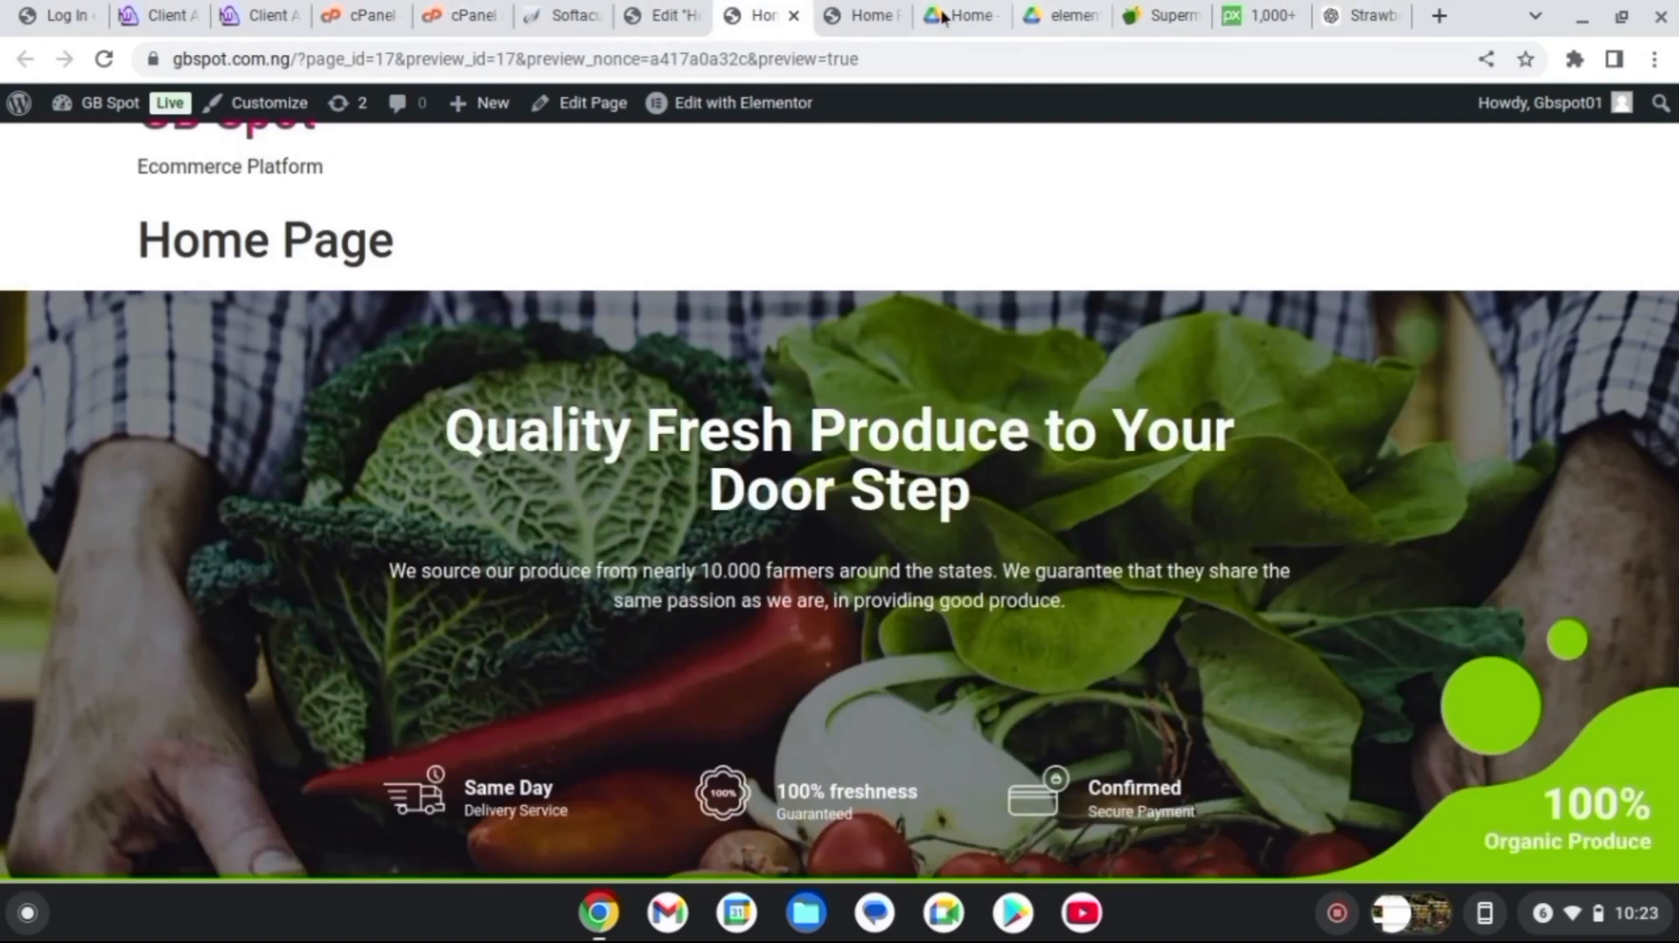
left_click(884, 16)
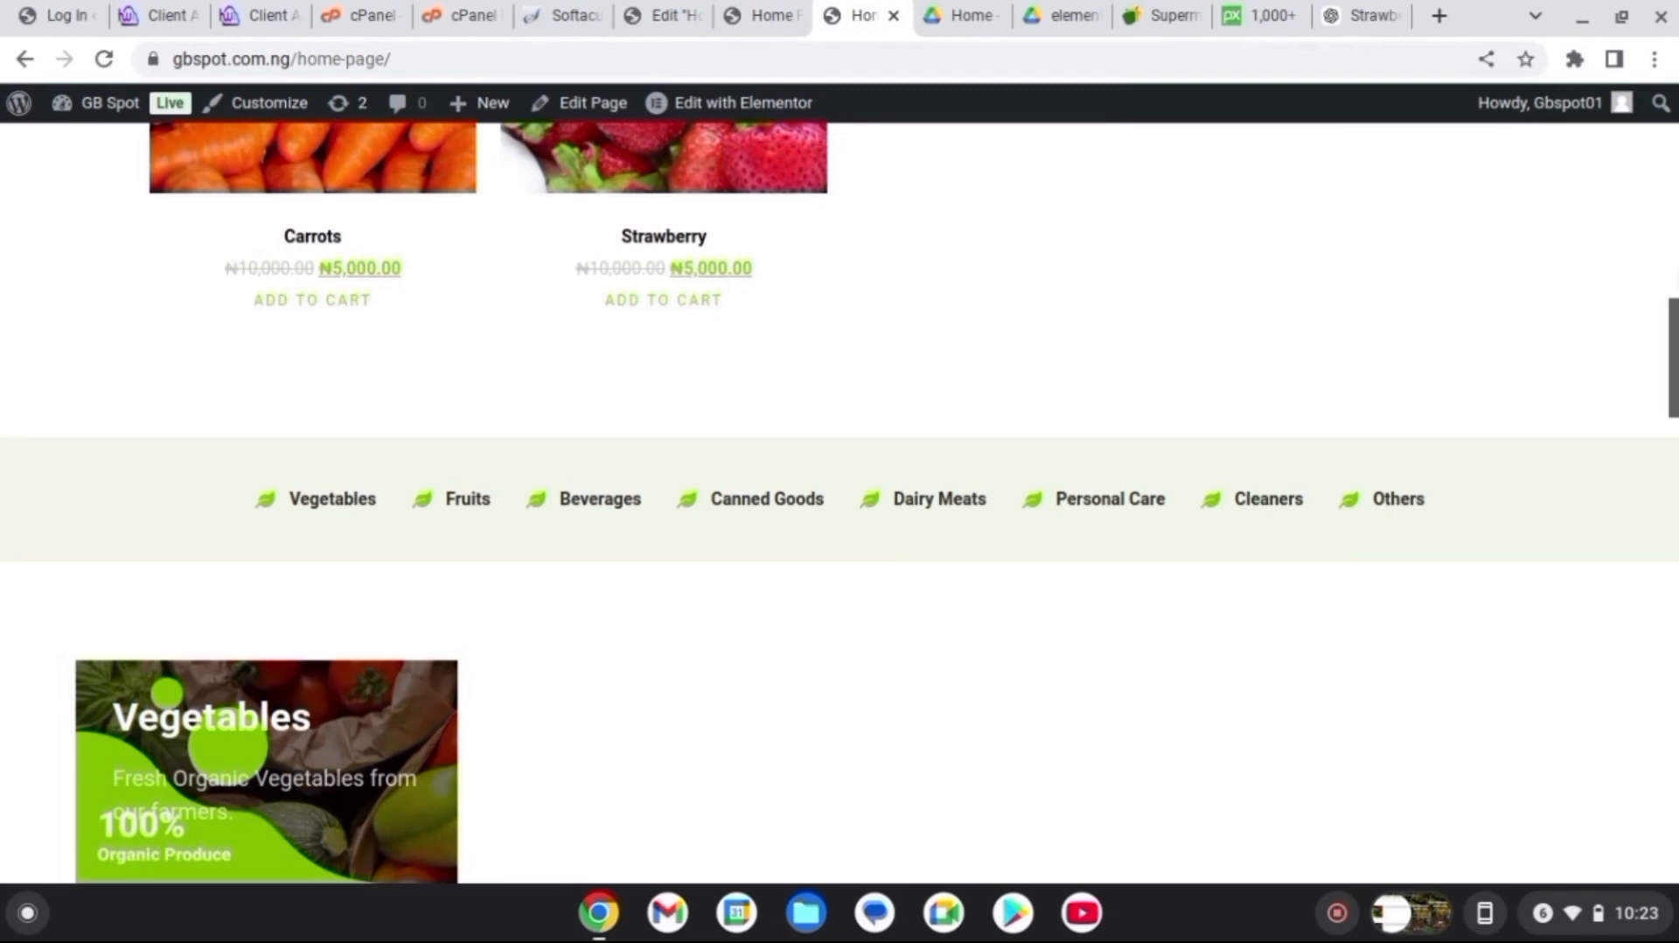
scroll(839, 503, "up", 10)
scroll(840, 503, "down", 8)
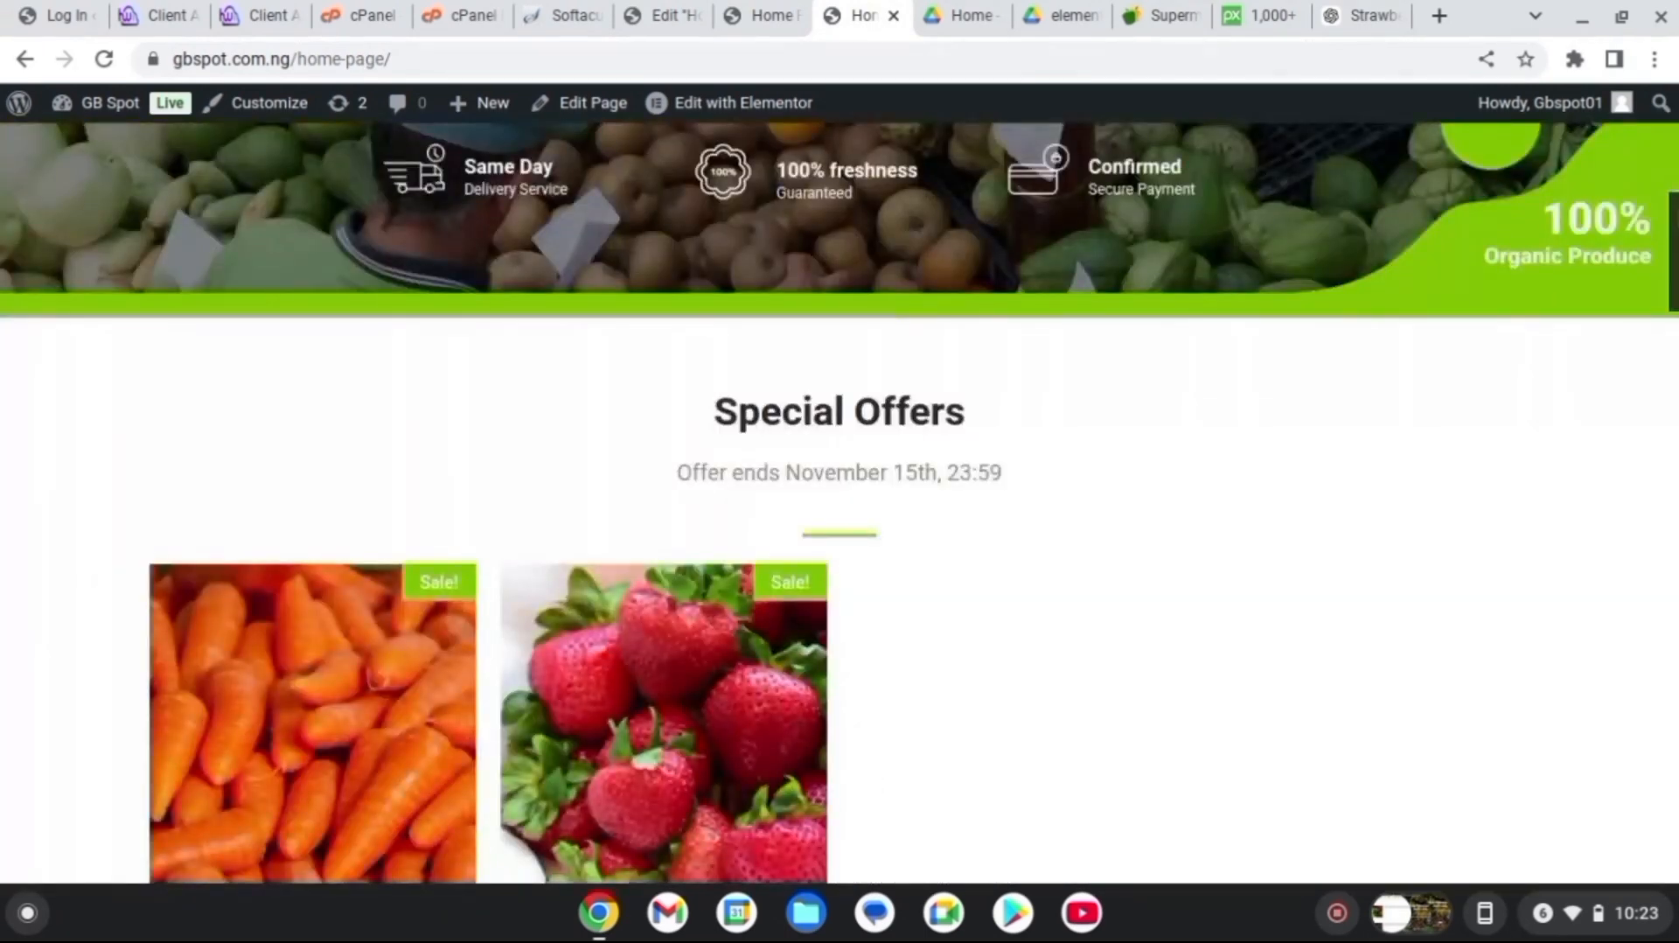
scroll(839, 502, "up", 4)
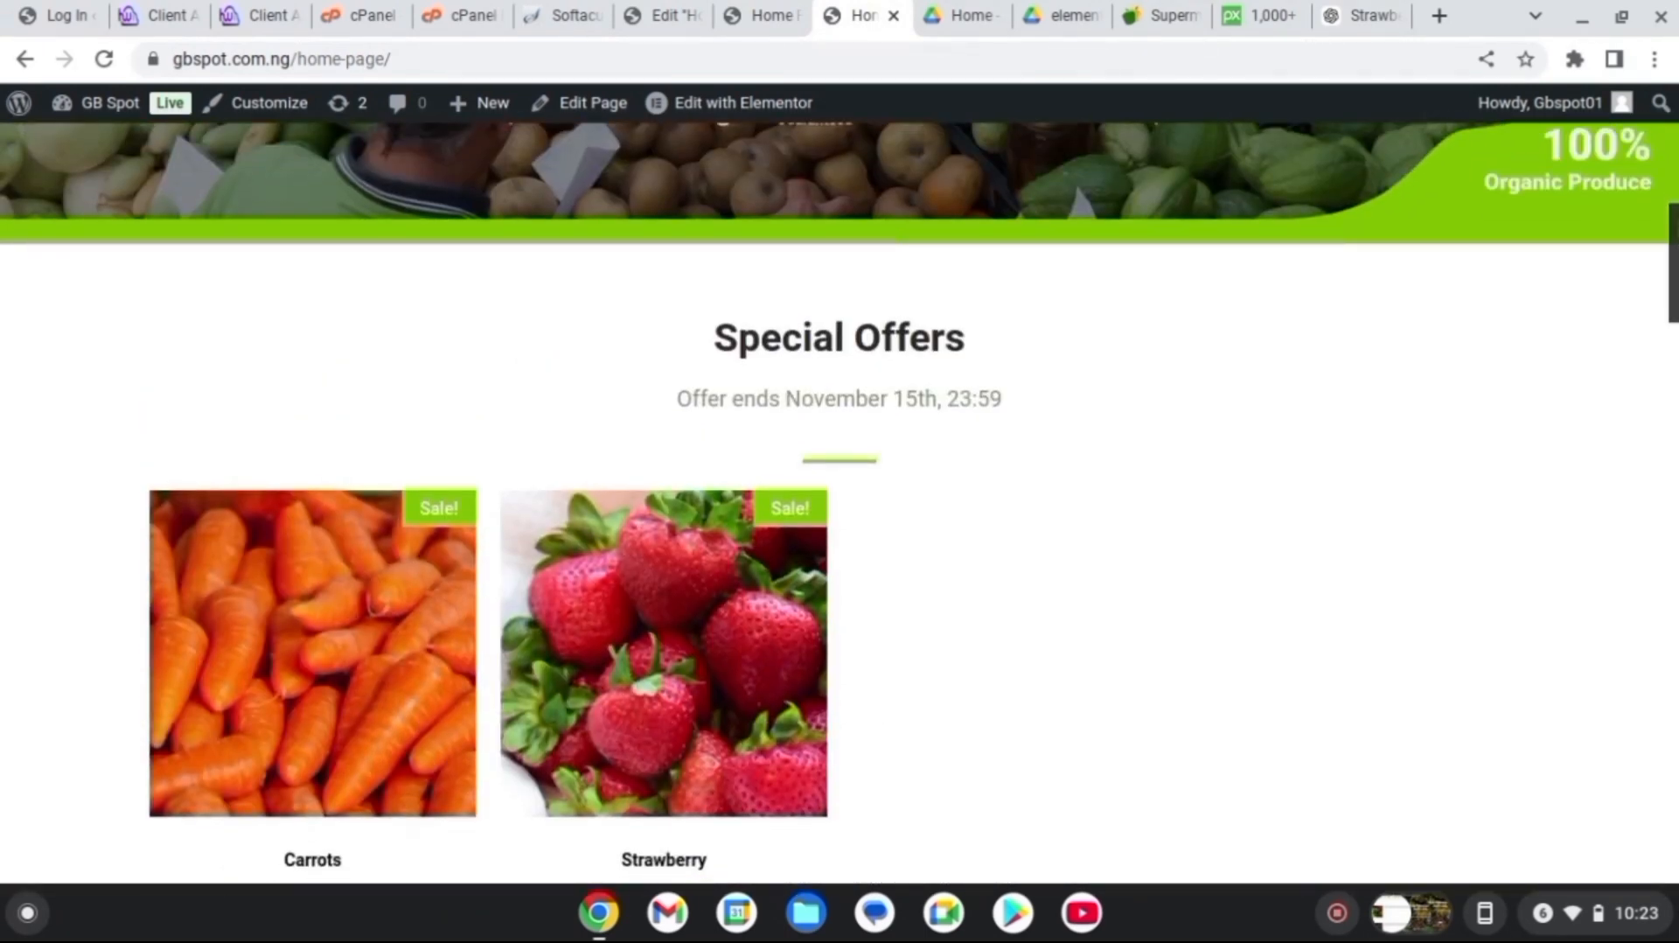
scroll(839, 503, "up", 3)
scroll(840, 503, "down", 14)
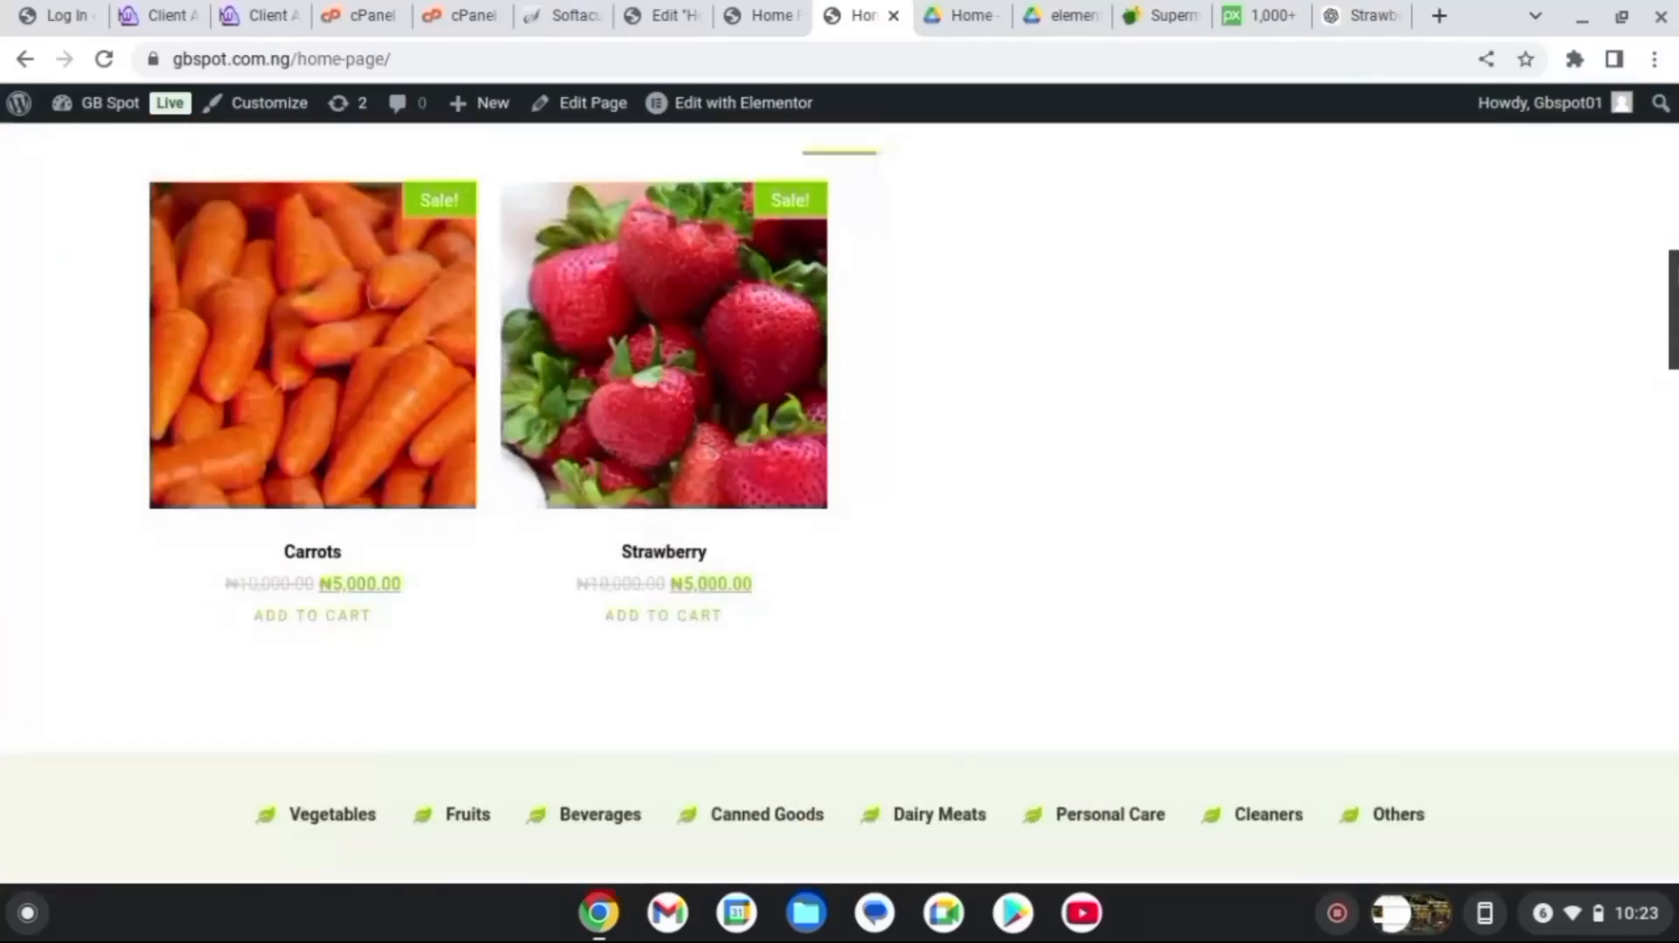
scroll(840, 503, "up", 15)
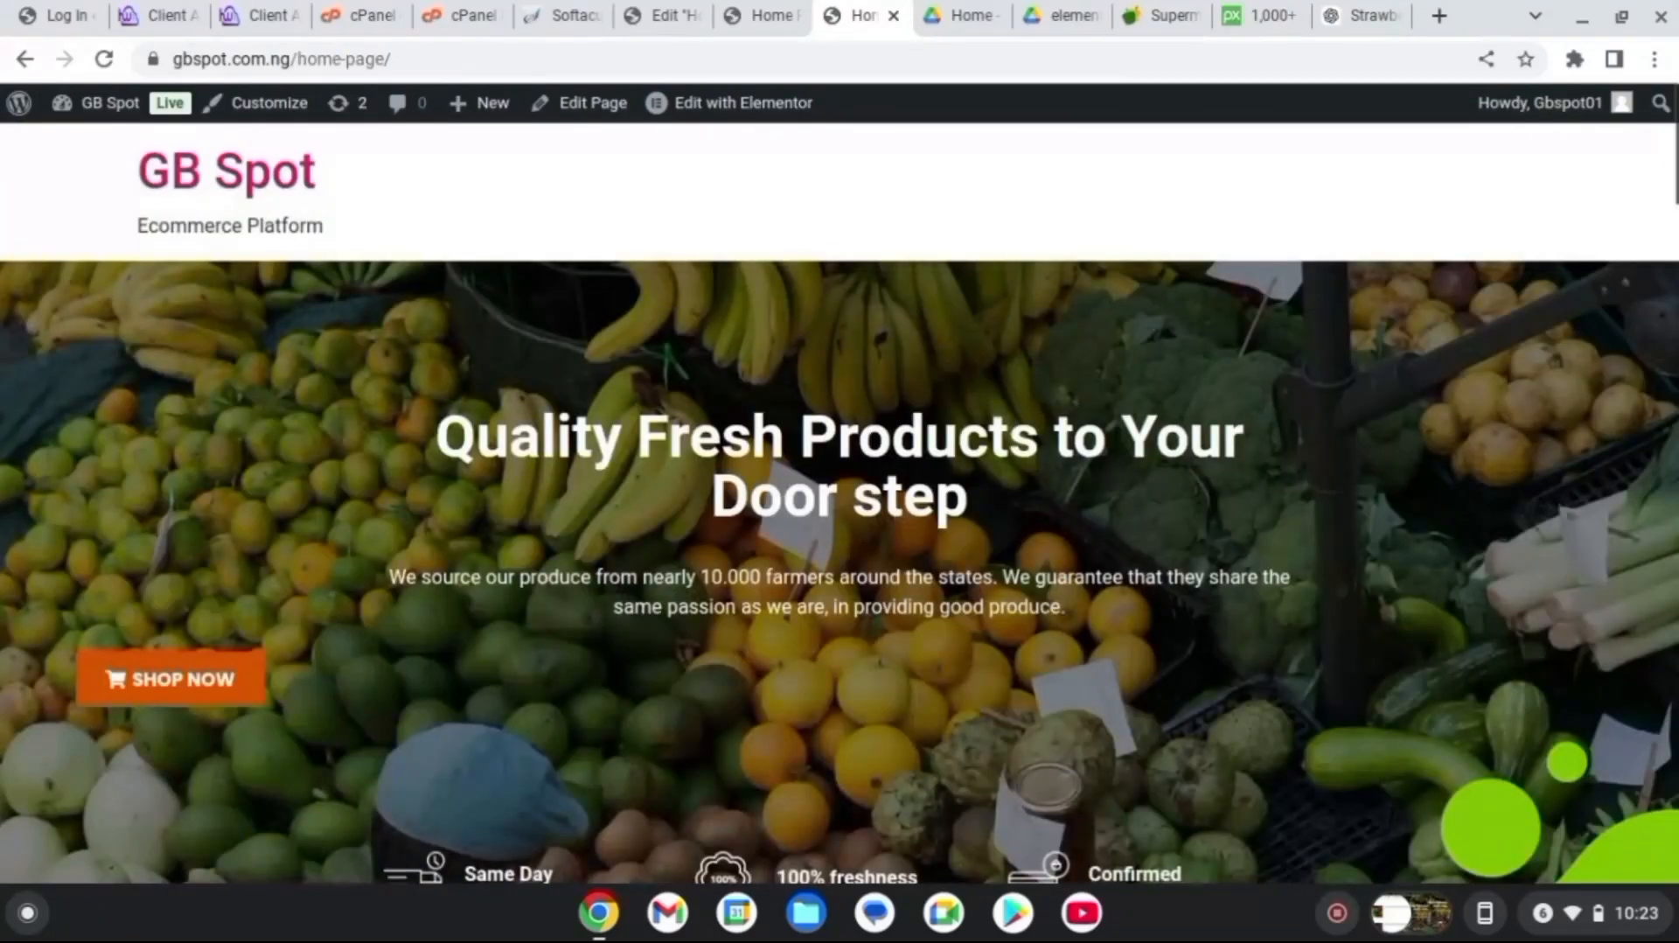
mouse_move(18, 106)
left_click(41, 140)
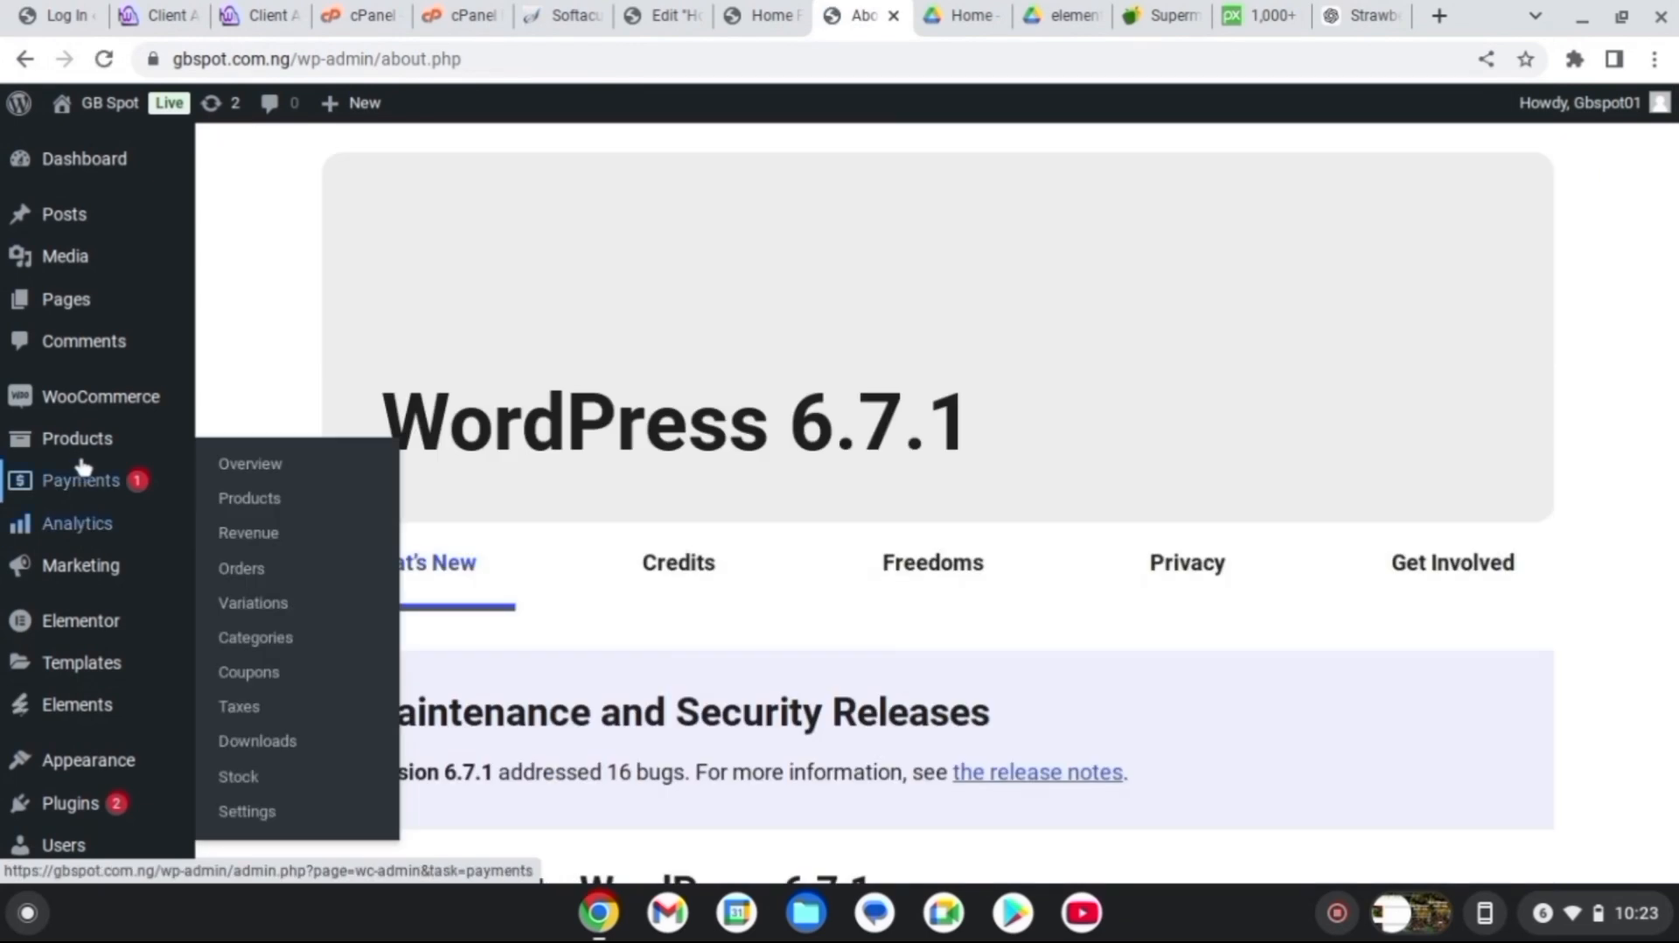
Open the Fruits product category page from Products > Categories and select its URL
mouse_move(93, 442)
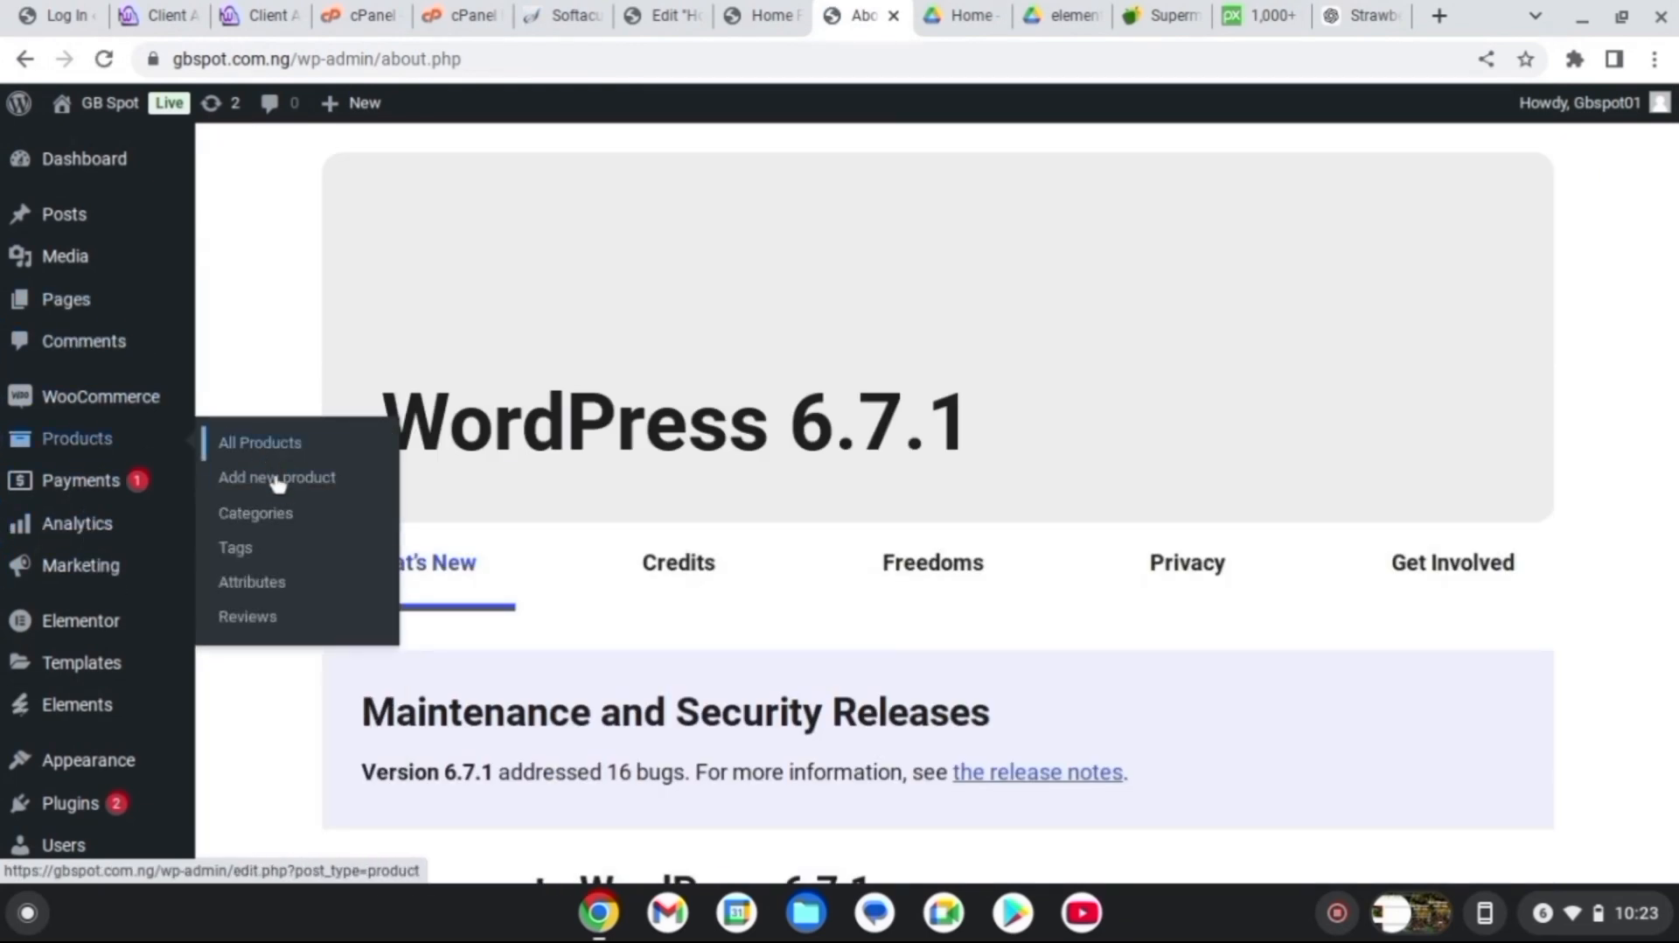
left_click(273, 516)
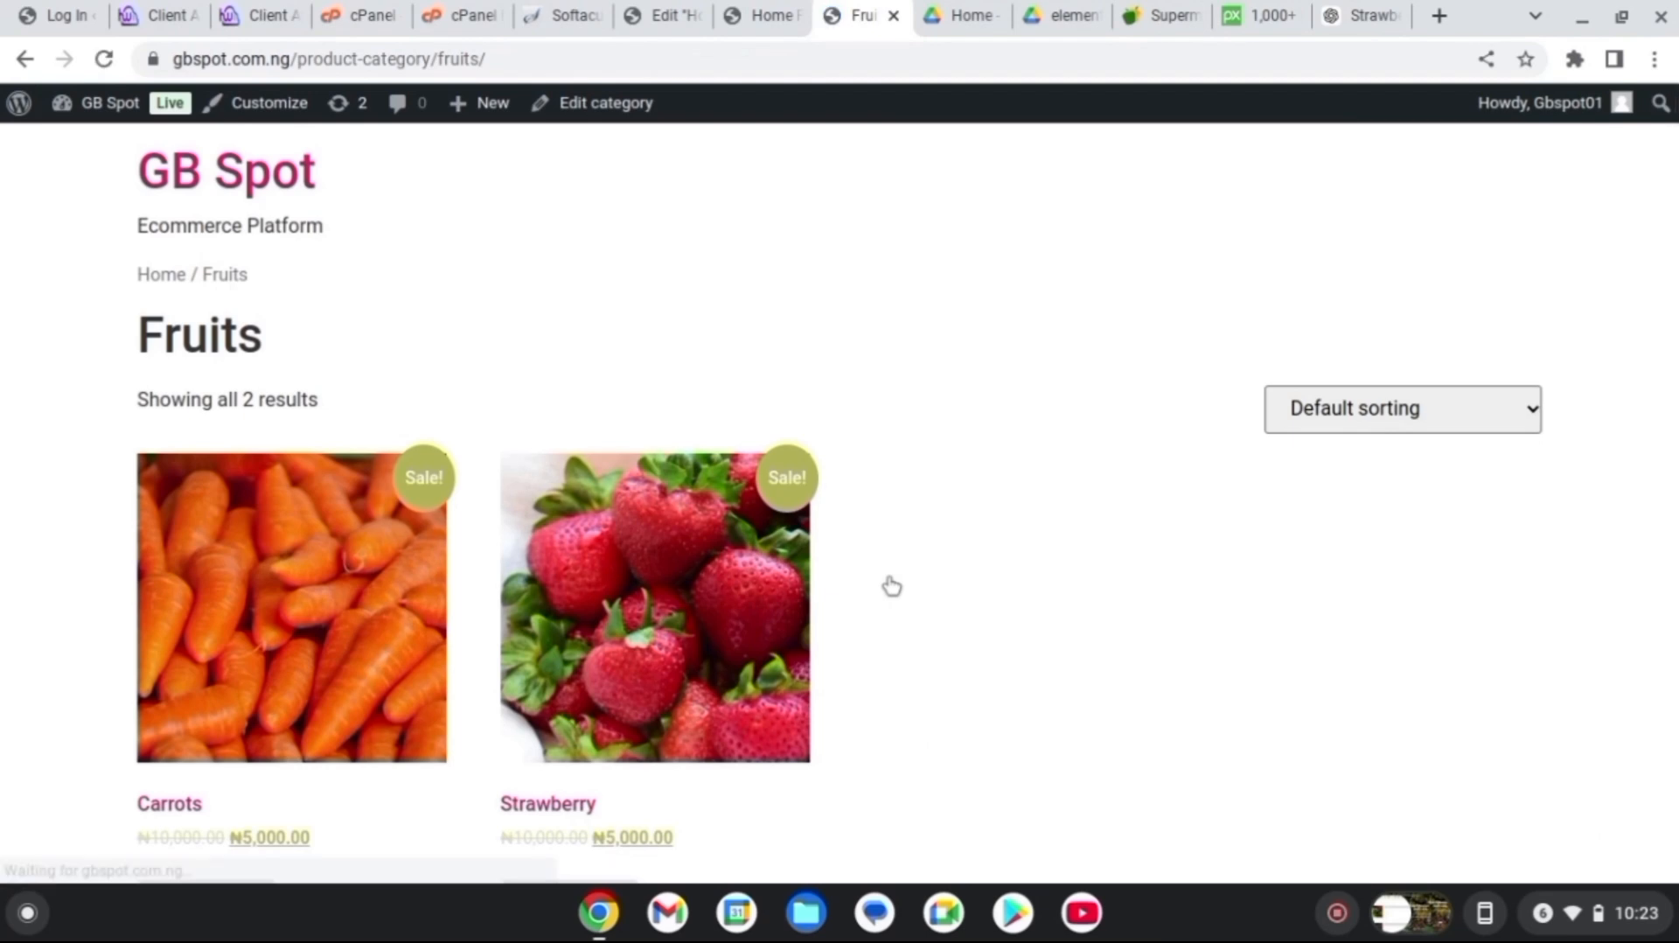
left_click(506, 61)
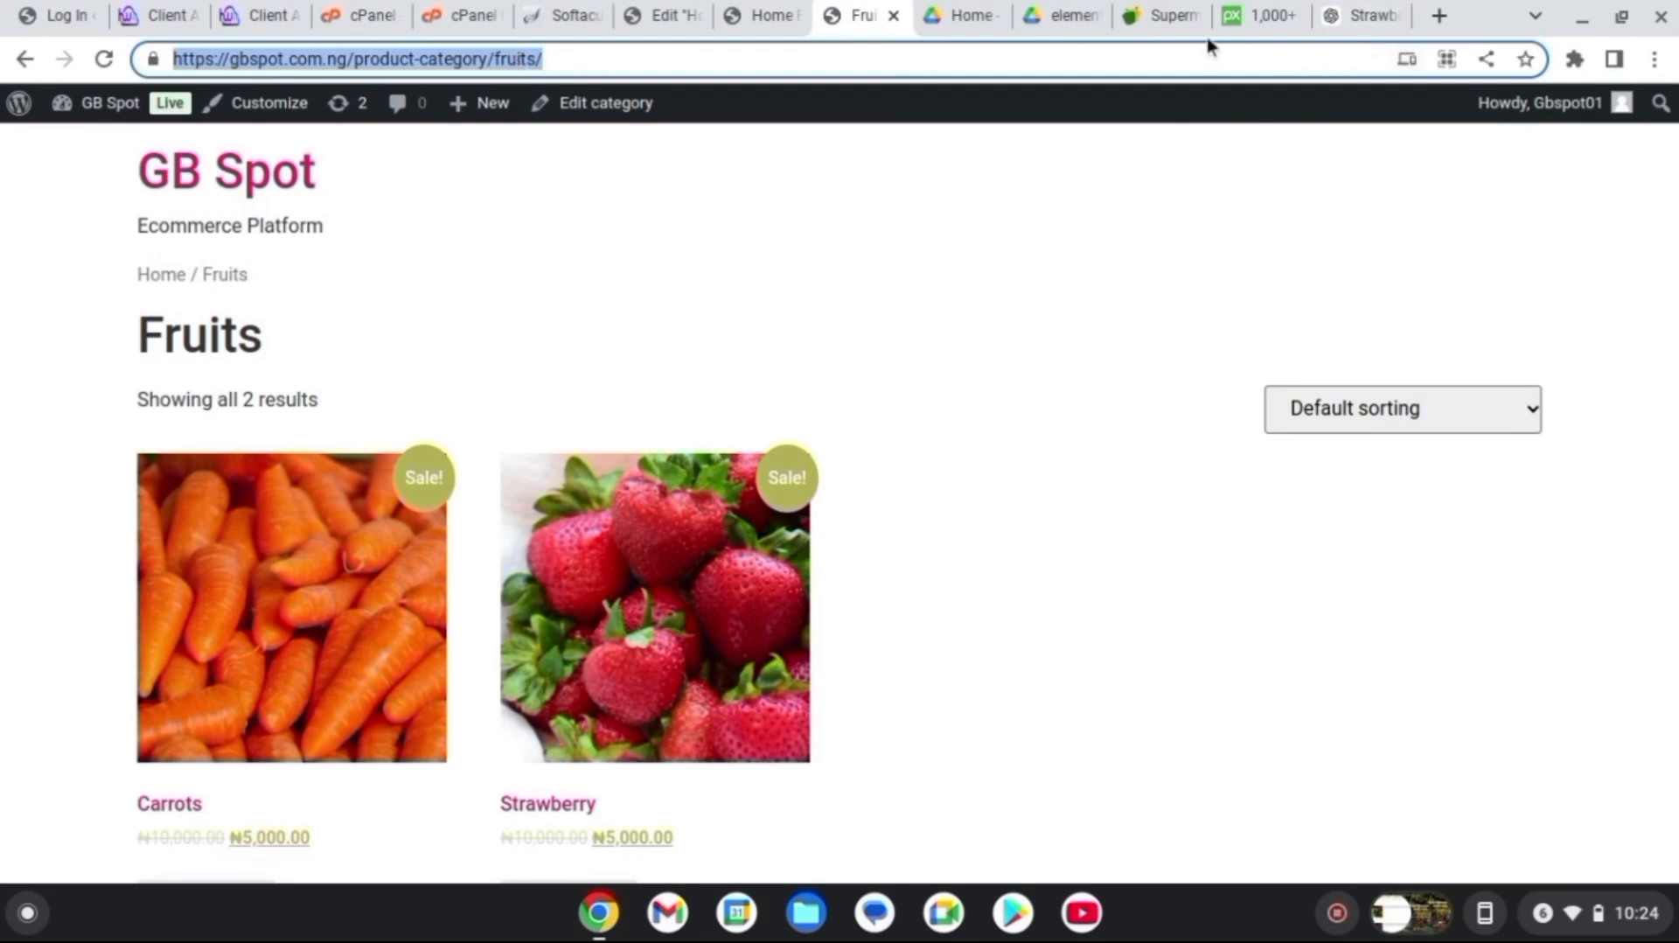
Link the category bar's Fruits item to the copied Fruits category URL and publish Home Page
left_click(679, 20)
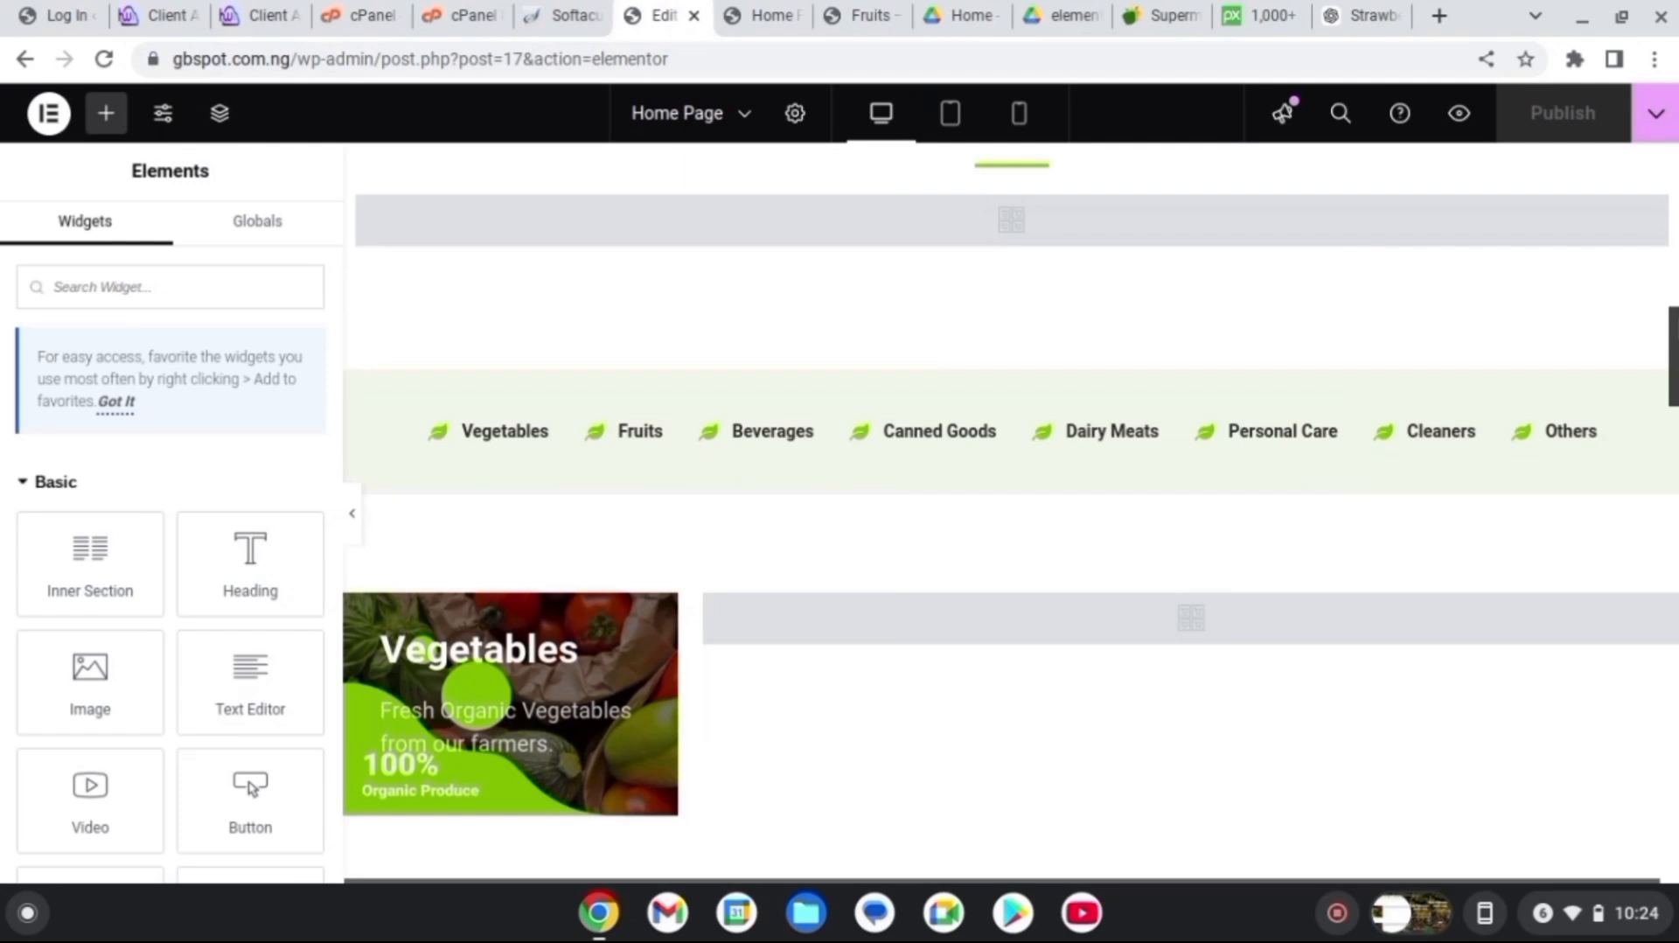
left_click(638, 433)
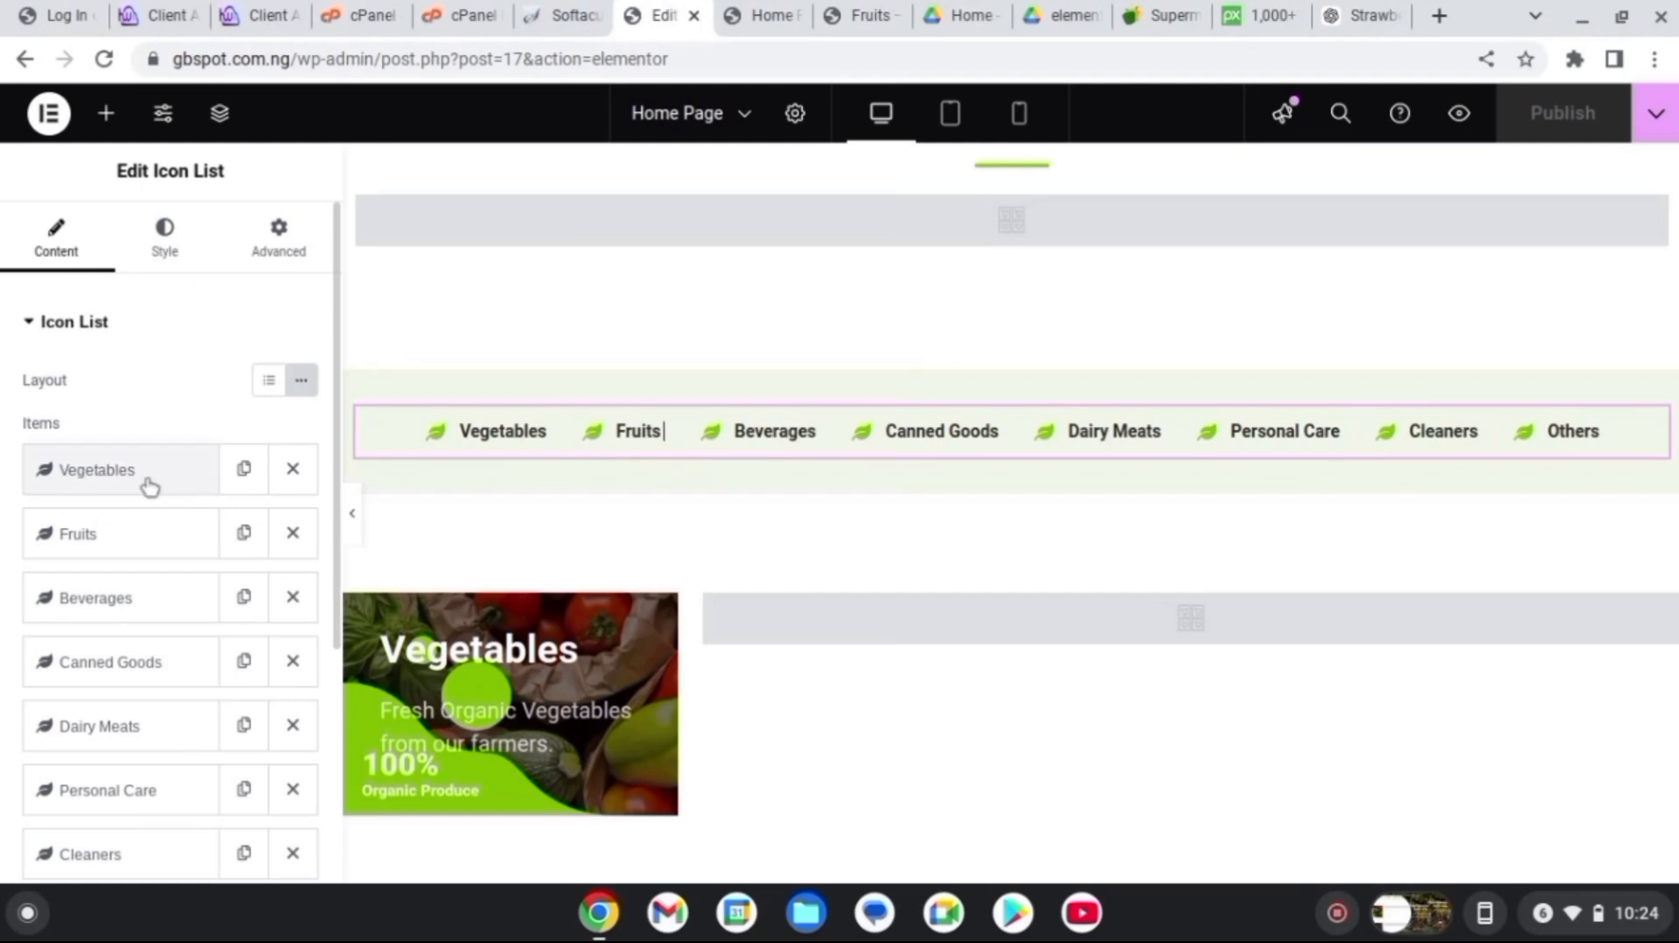
left_click(170, 547)
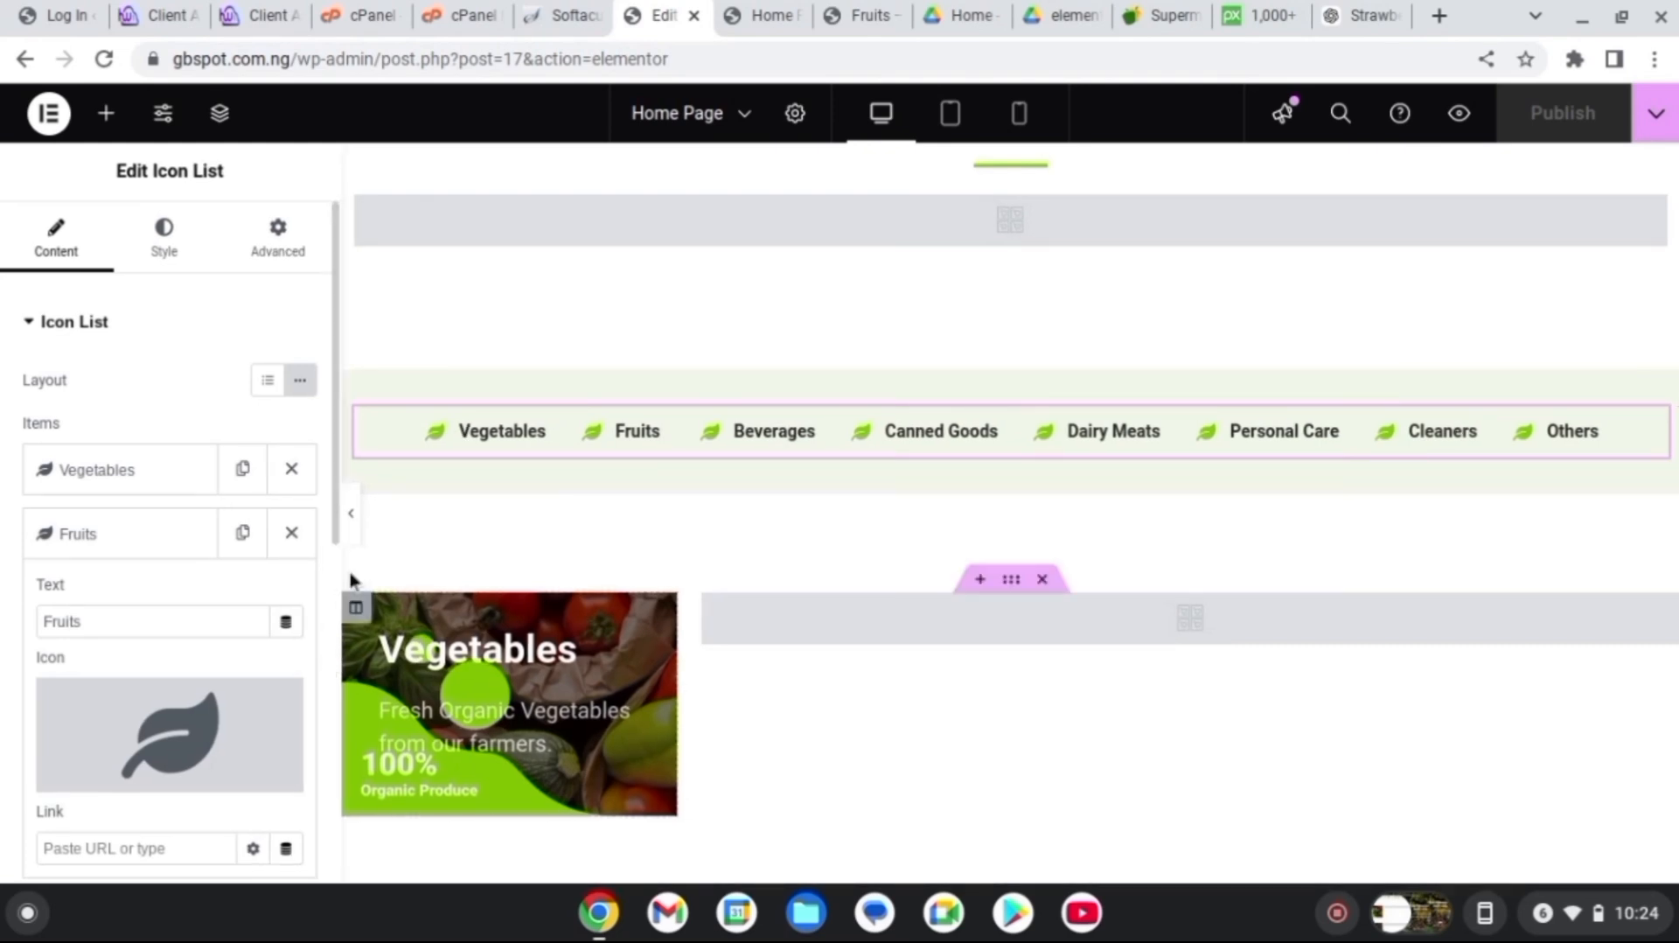
left_click_drag(339, 562, 337, 618)
left_click(156, 678)
key("ctrl+v")
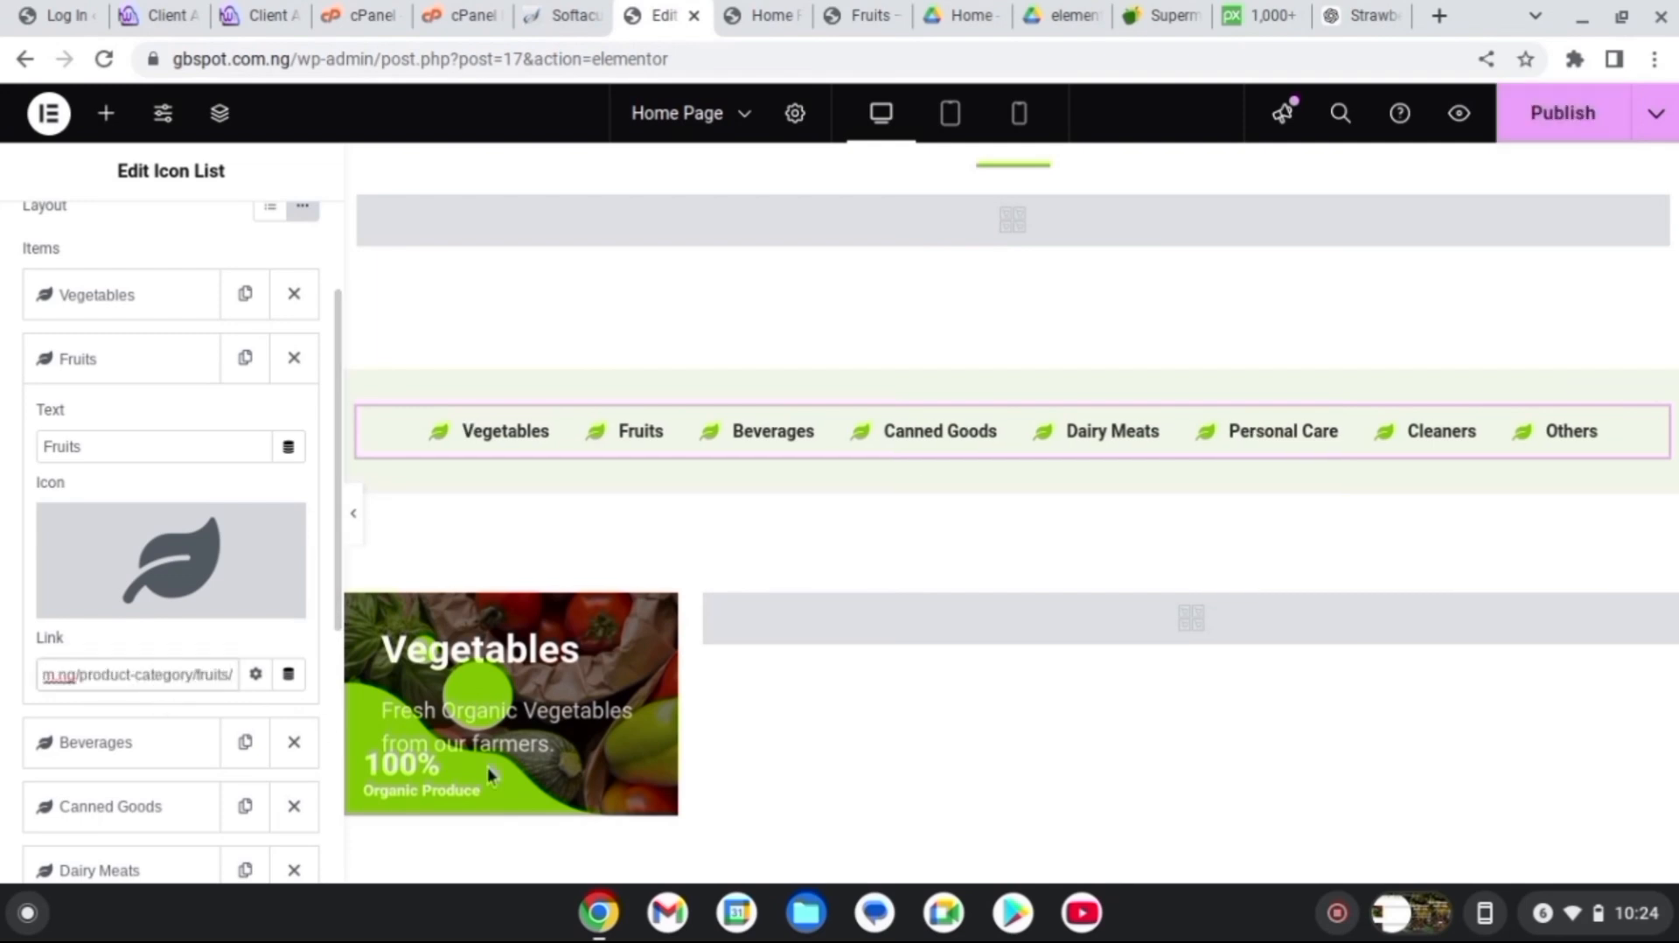
left_click(1572, 133)
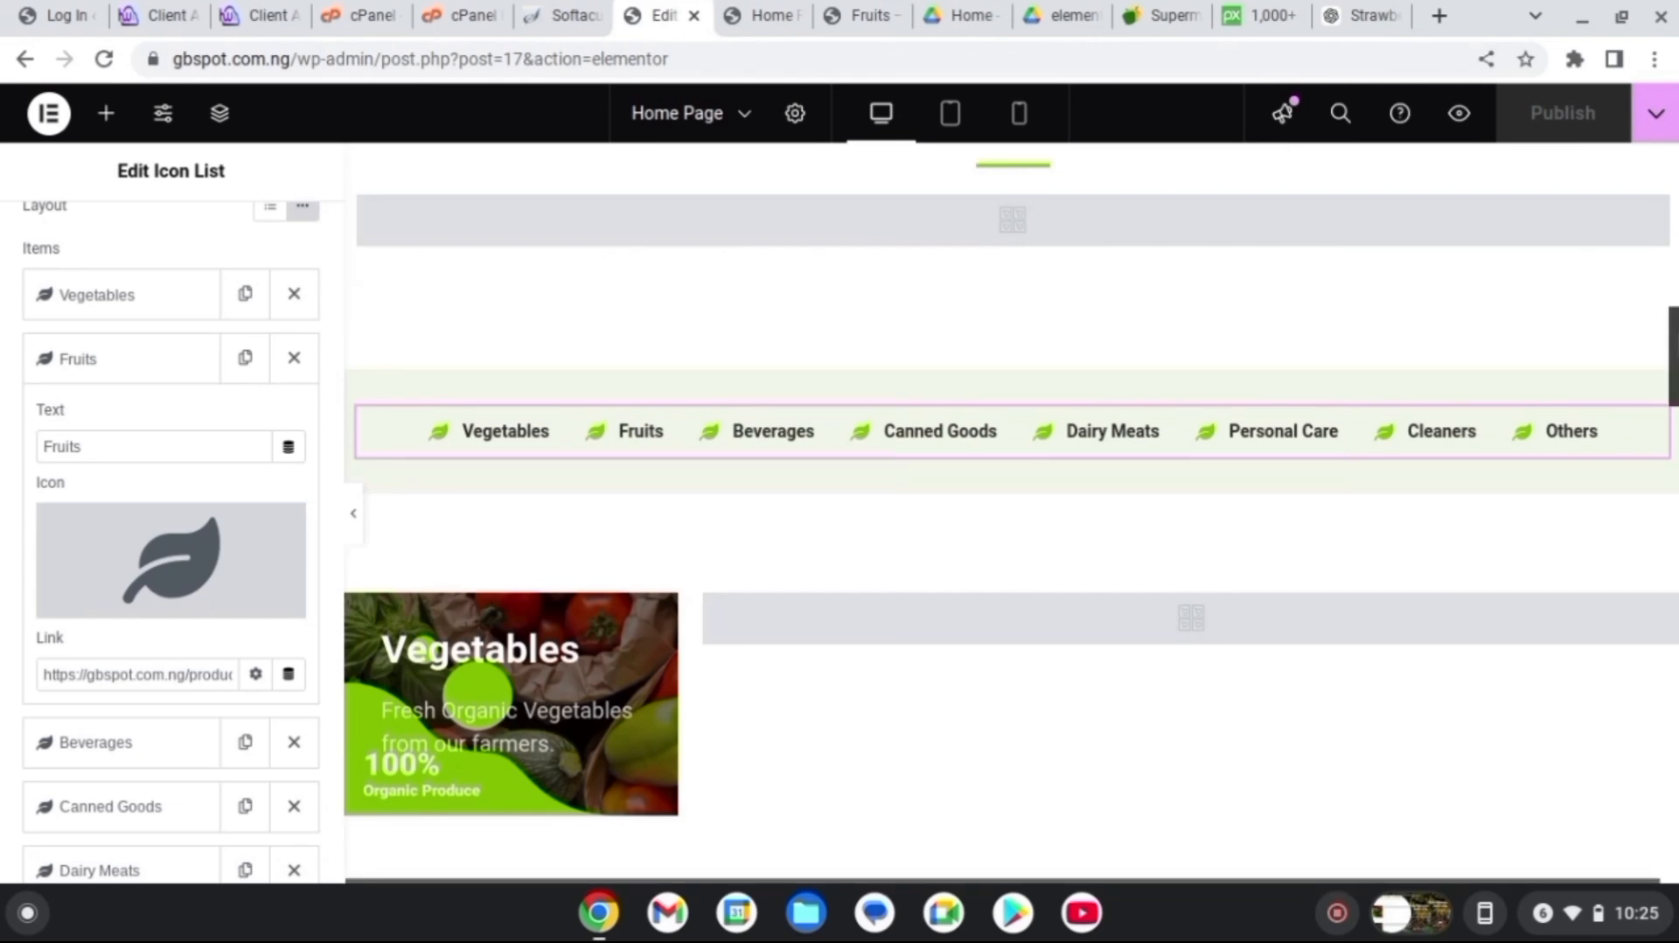
scroll(1621, 299, "up", 10)
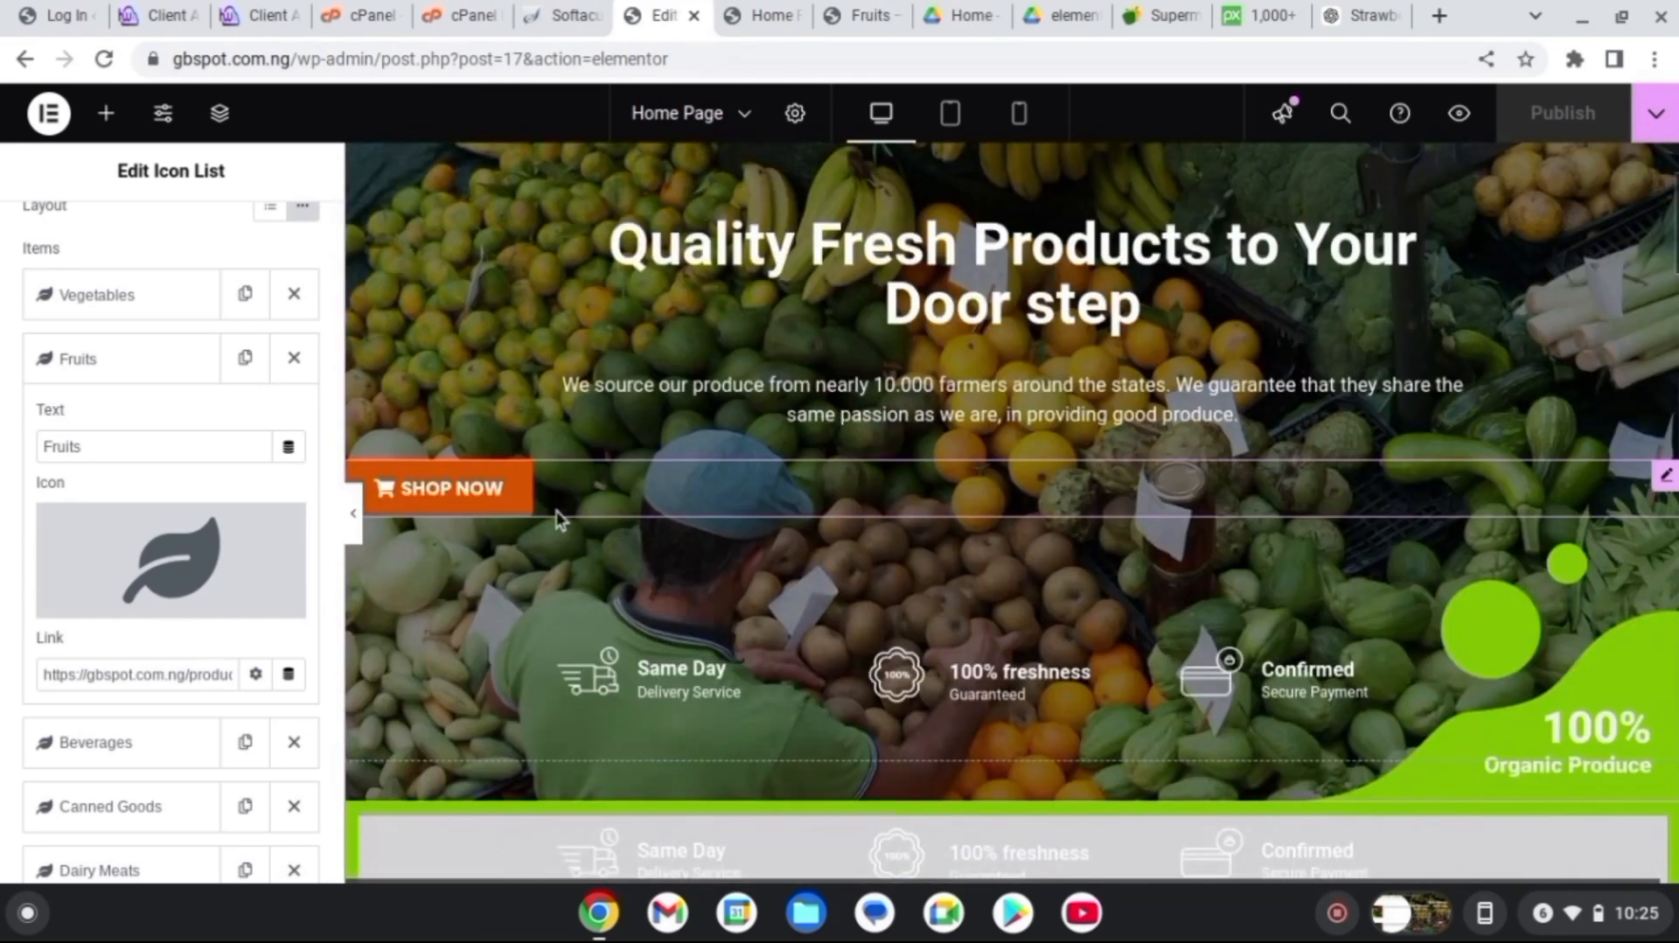
Replace the SHOP NOW button's # link with the Fruits category URL and republish Home Page
left_click(654, 499)
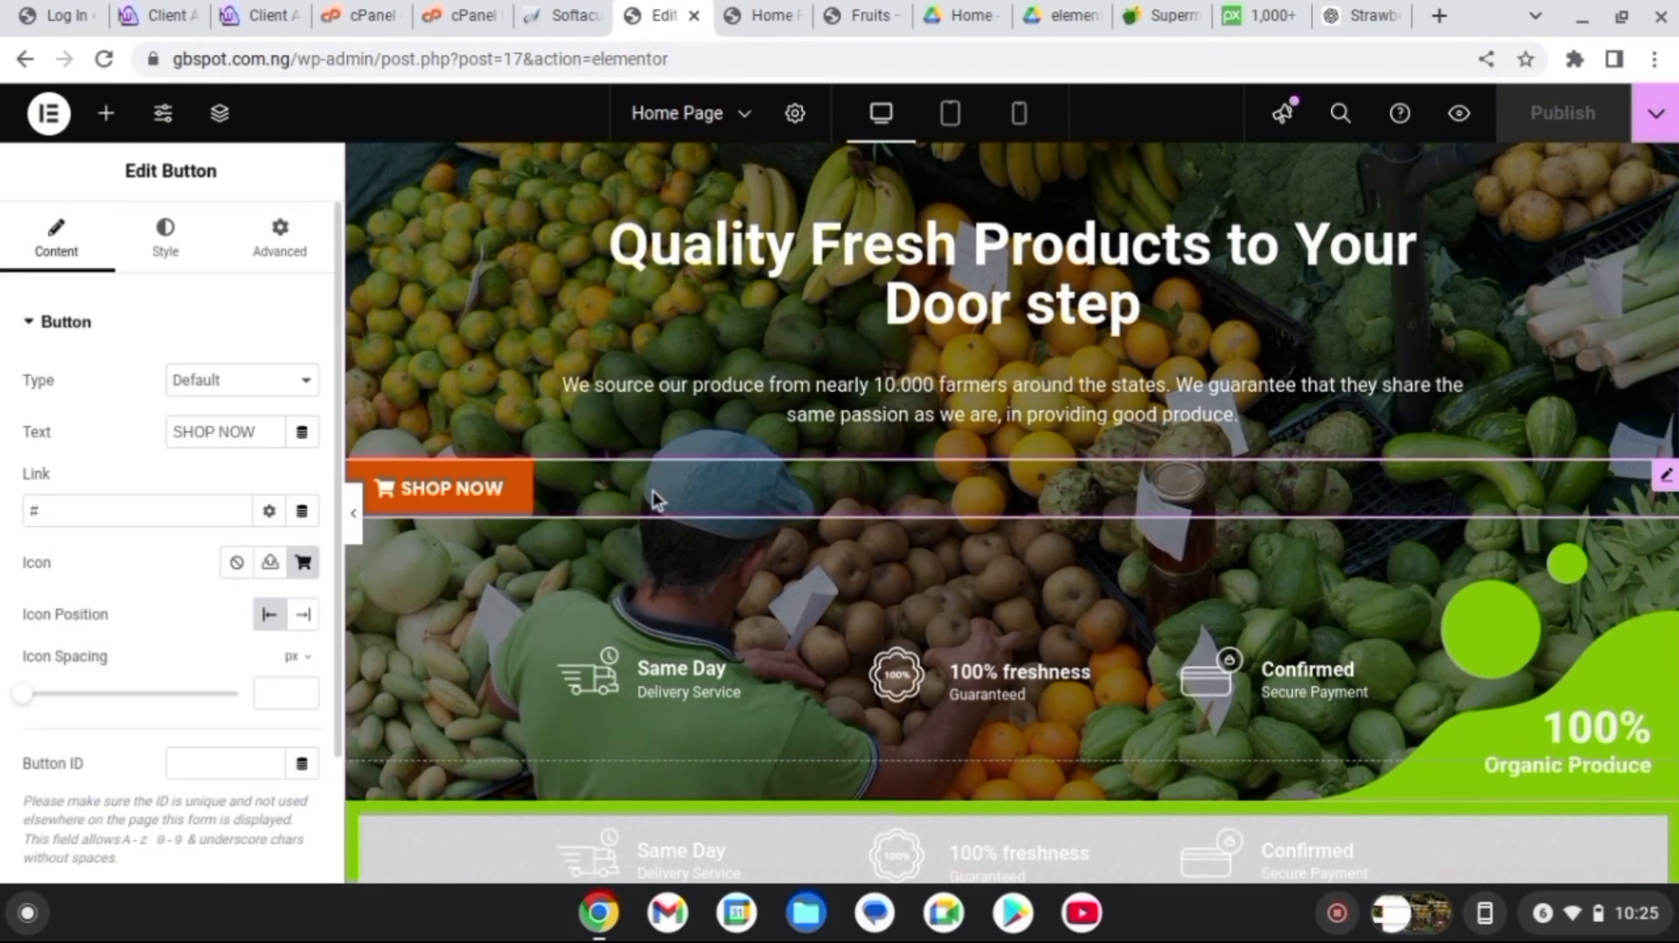
left_click(50, 511)
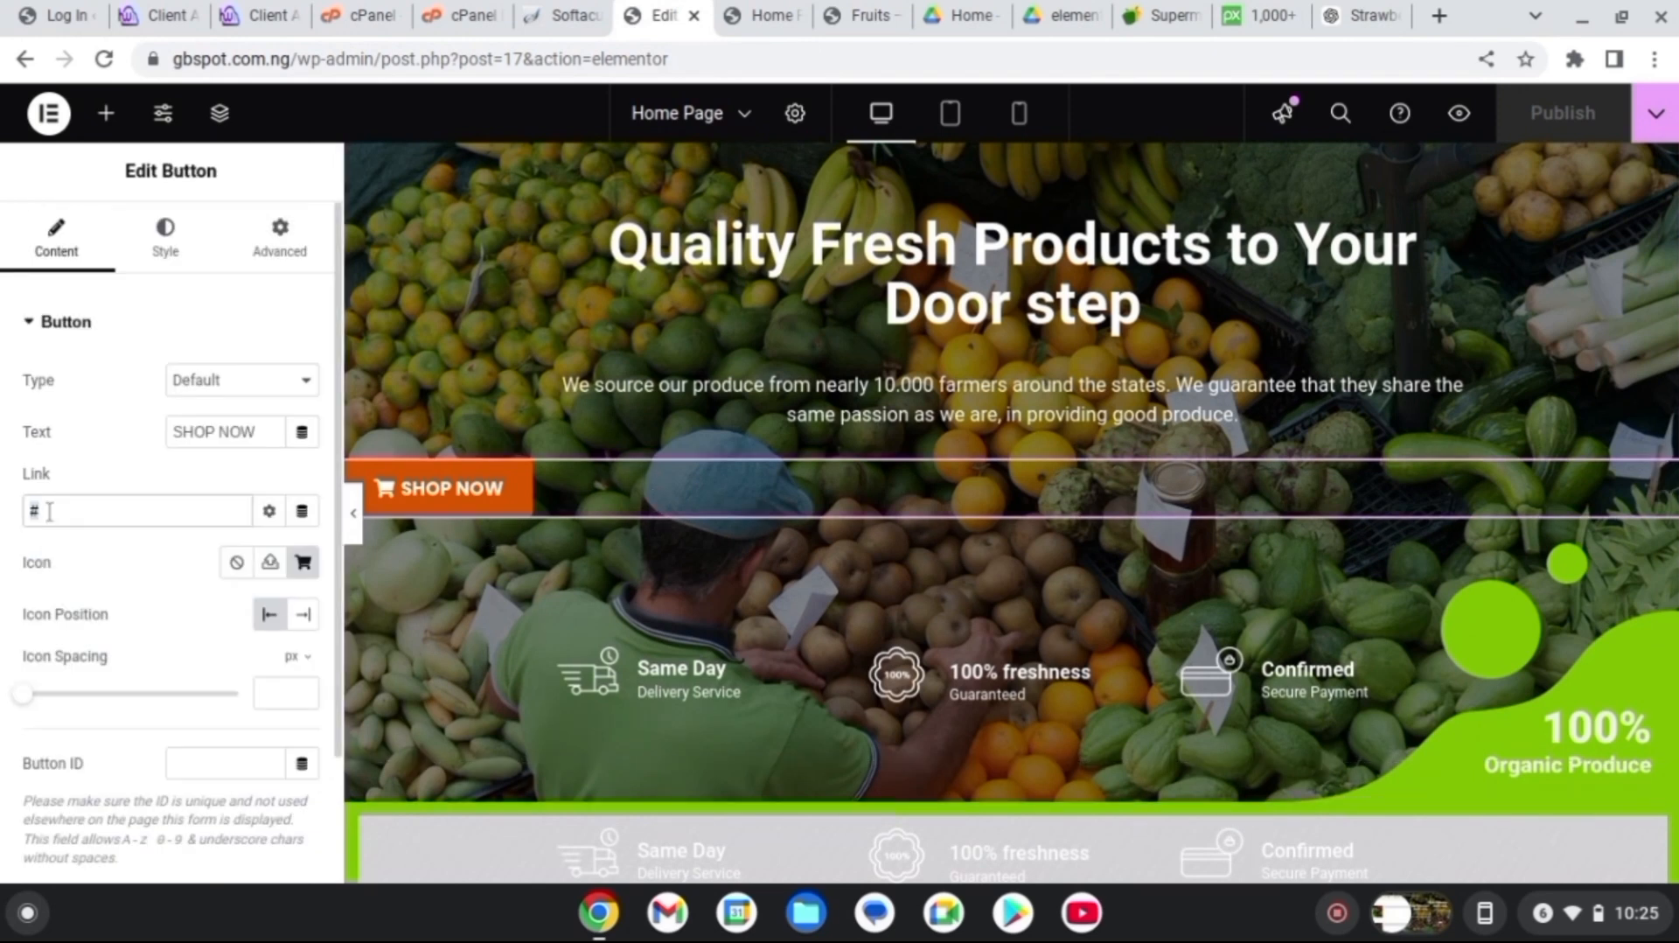
key("ctrl+v")
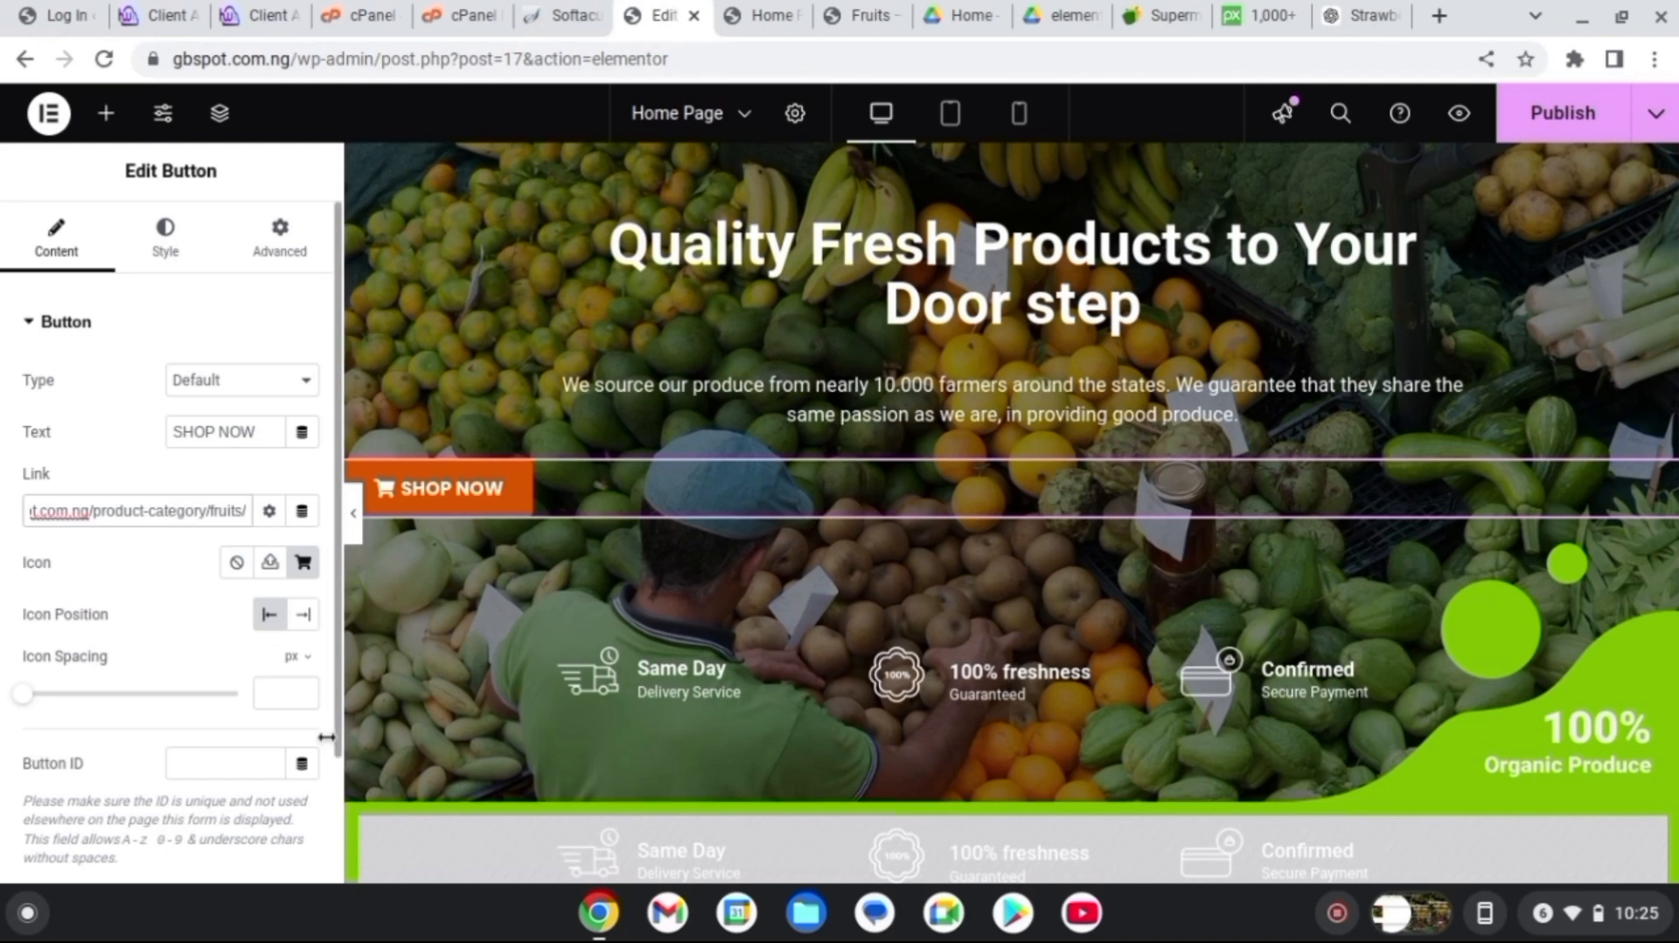
left_click(1539, 125)
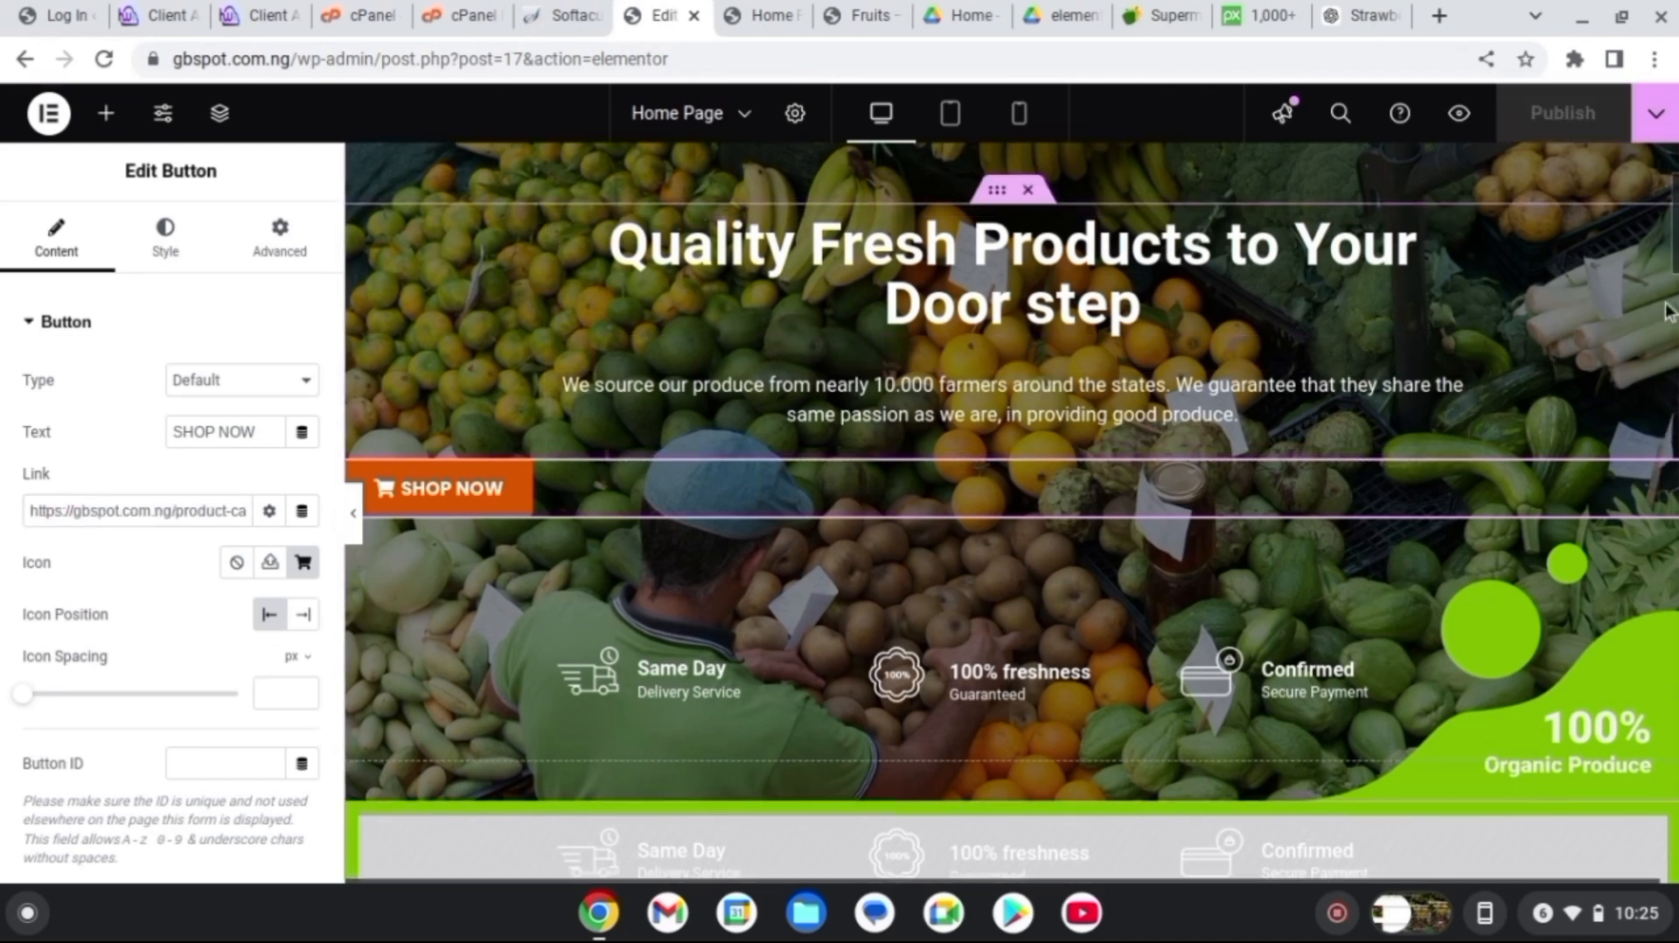
scroll(1666, 310, "down", 10)
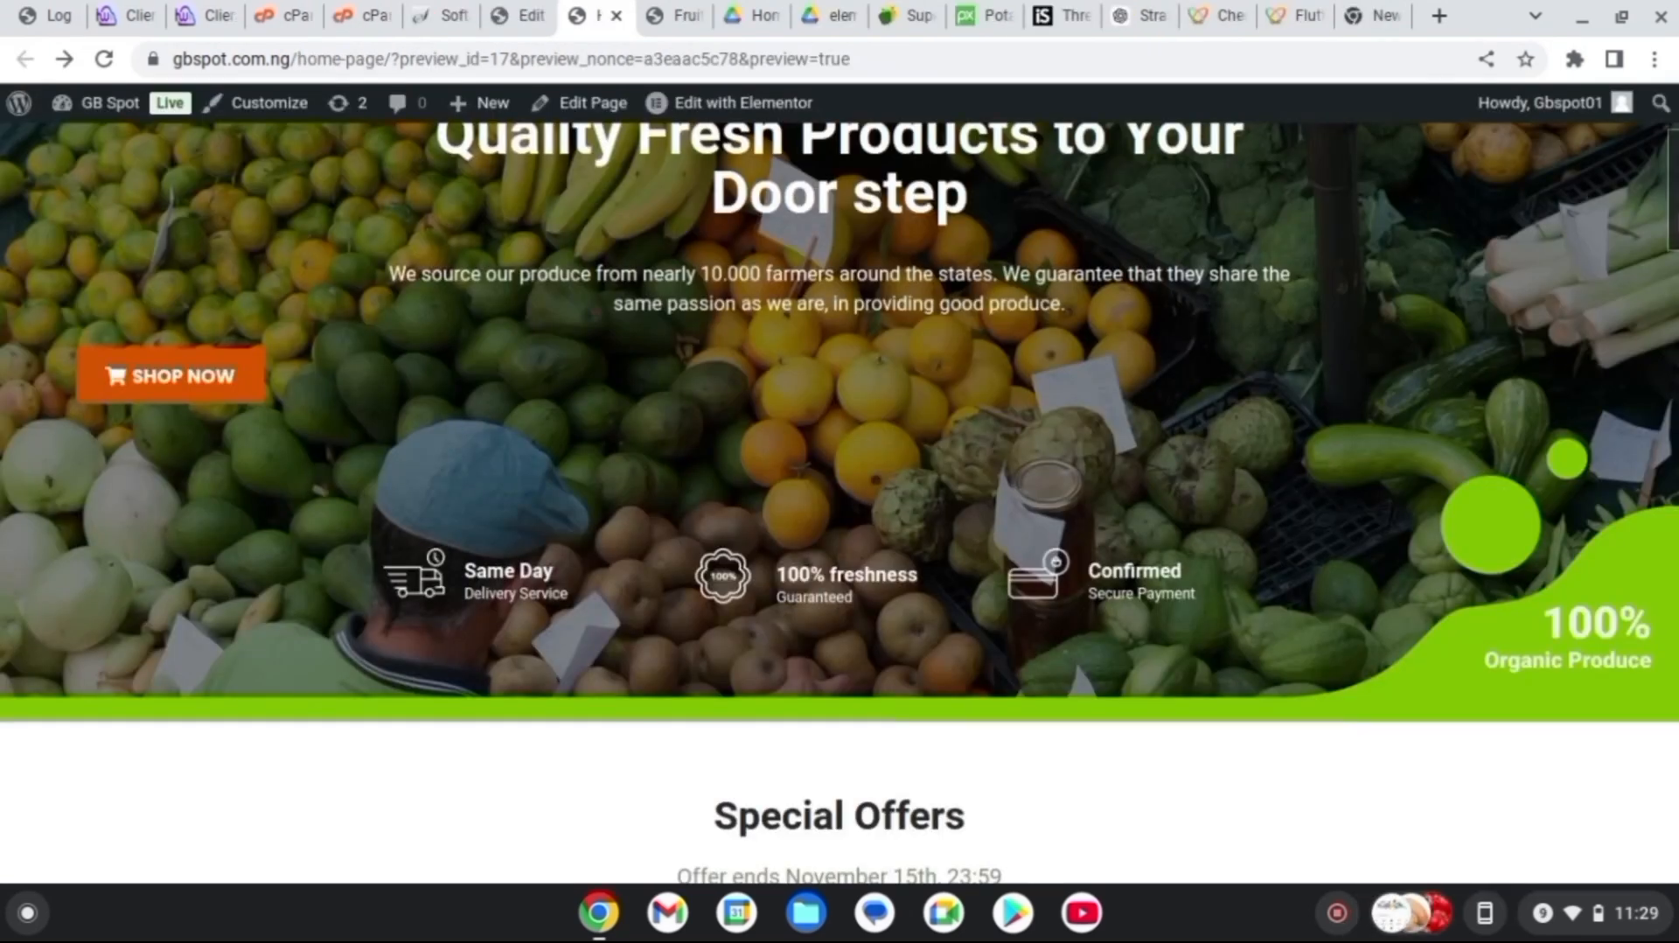
Add Cashew from Special Offers to the cart, then view the cart totalling ₦14,000.00
scroll(1263, 389, "up", 1)
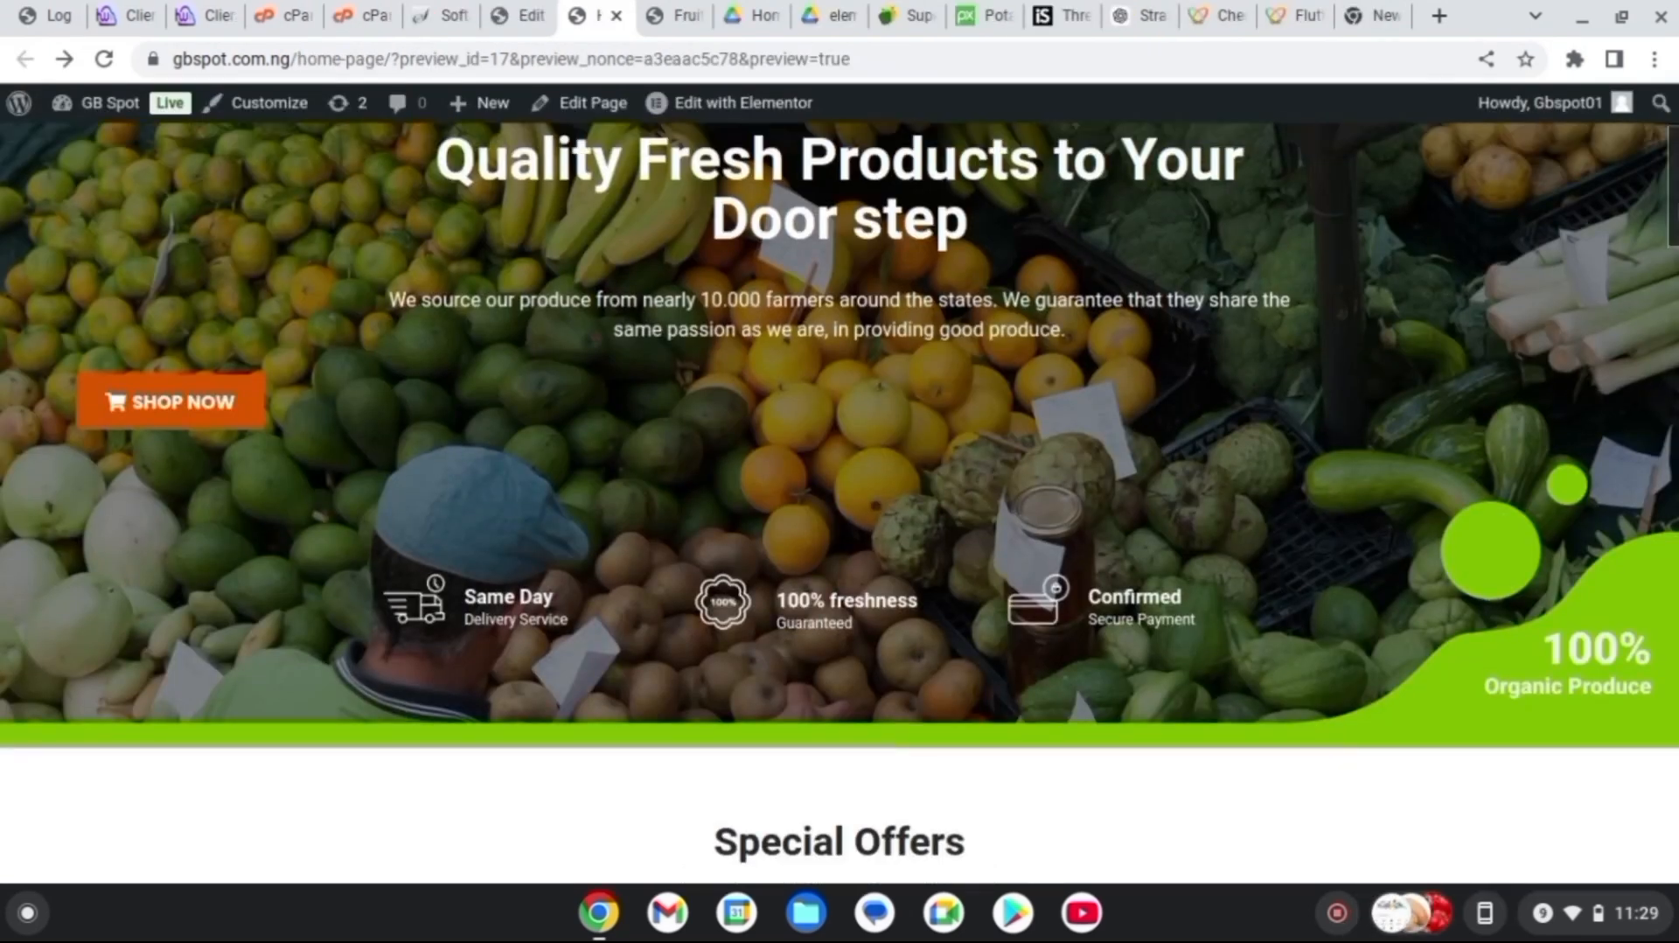
scroll(1262, 350, "down", 8)
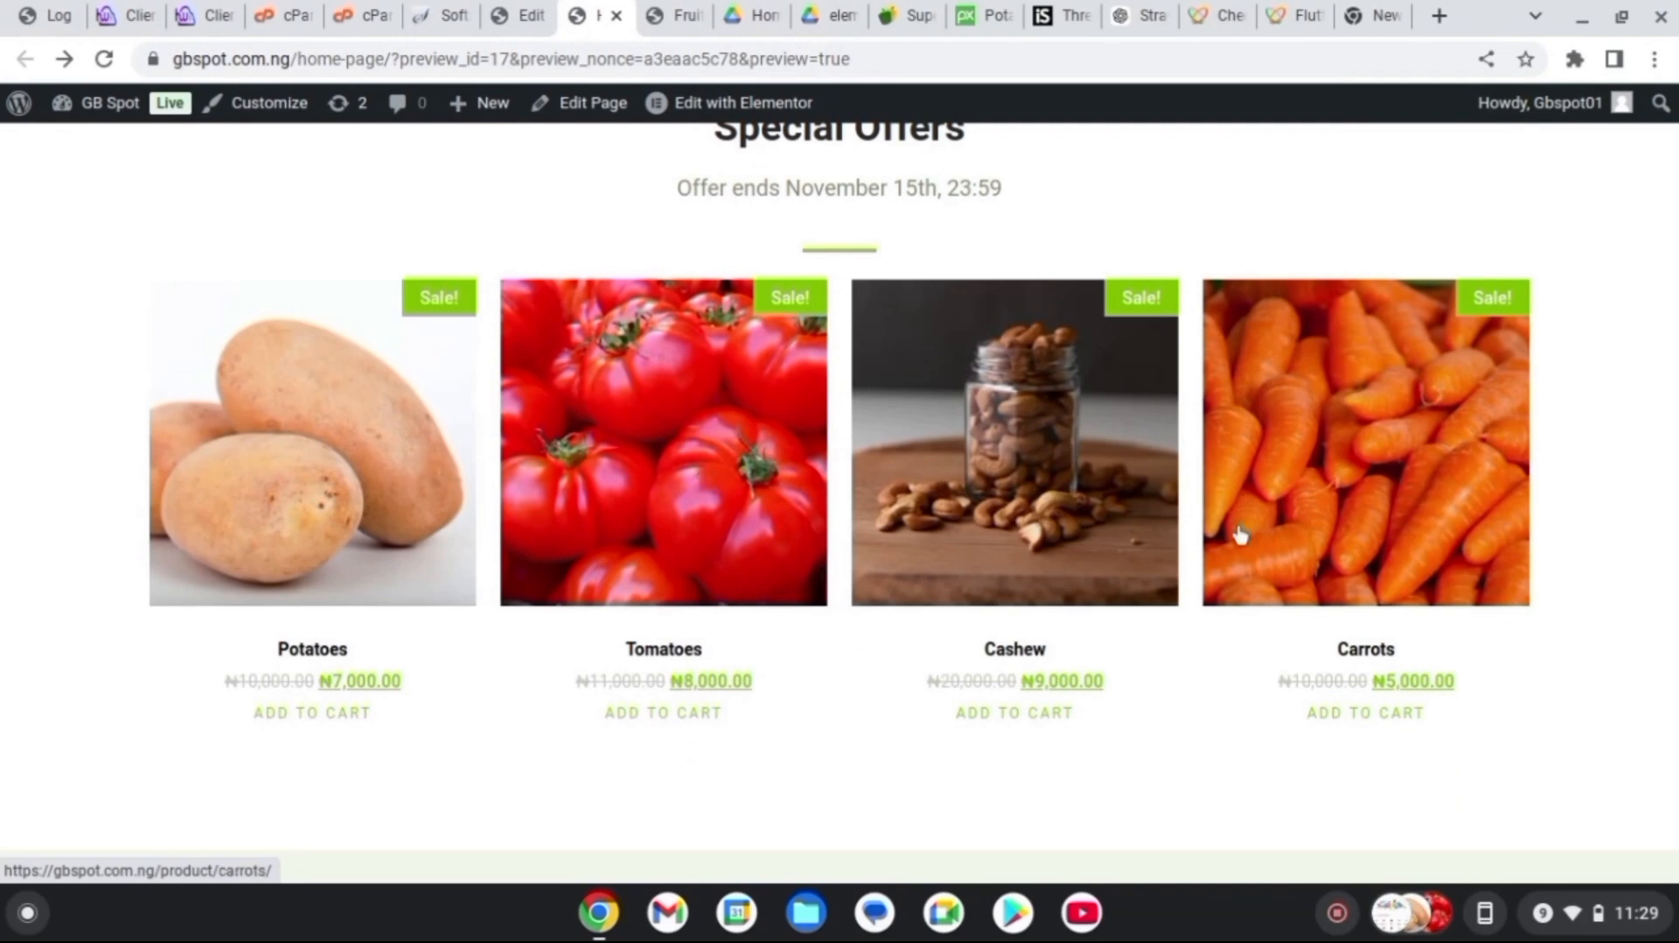
left_click(1144, 539)
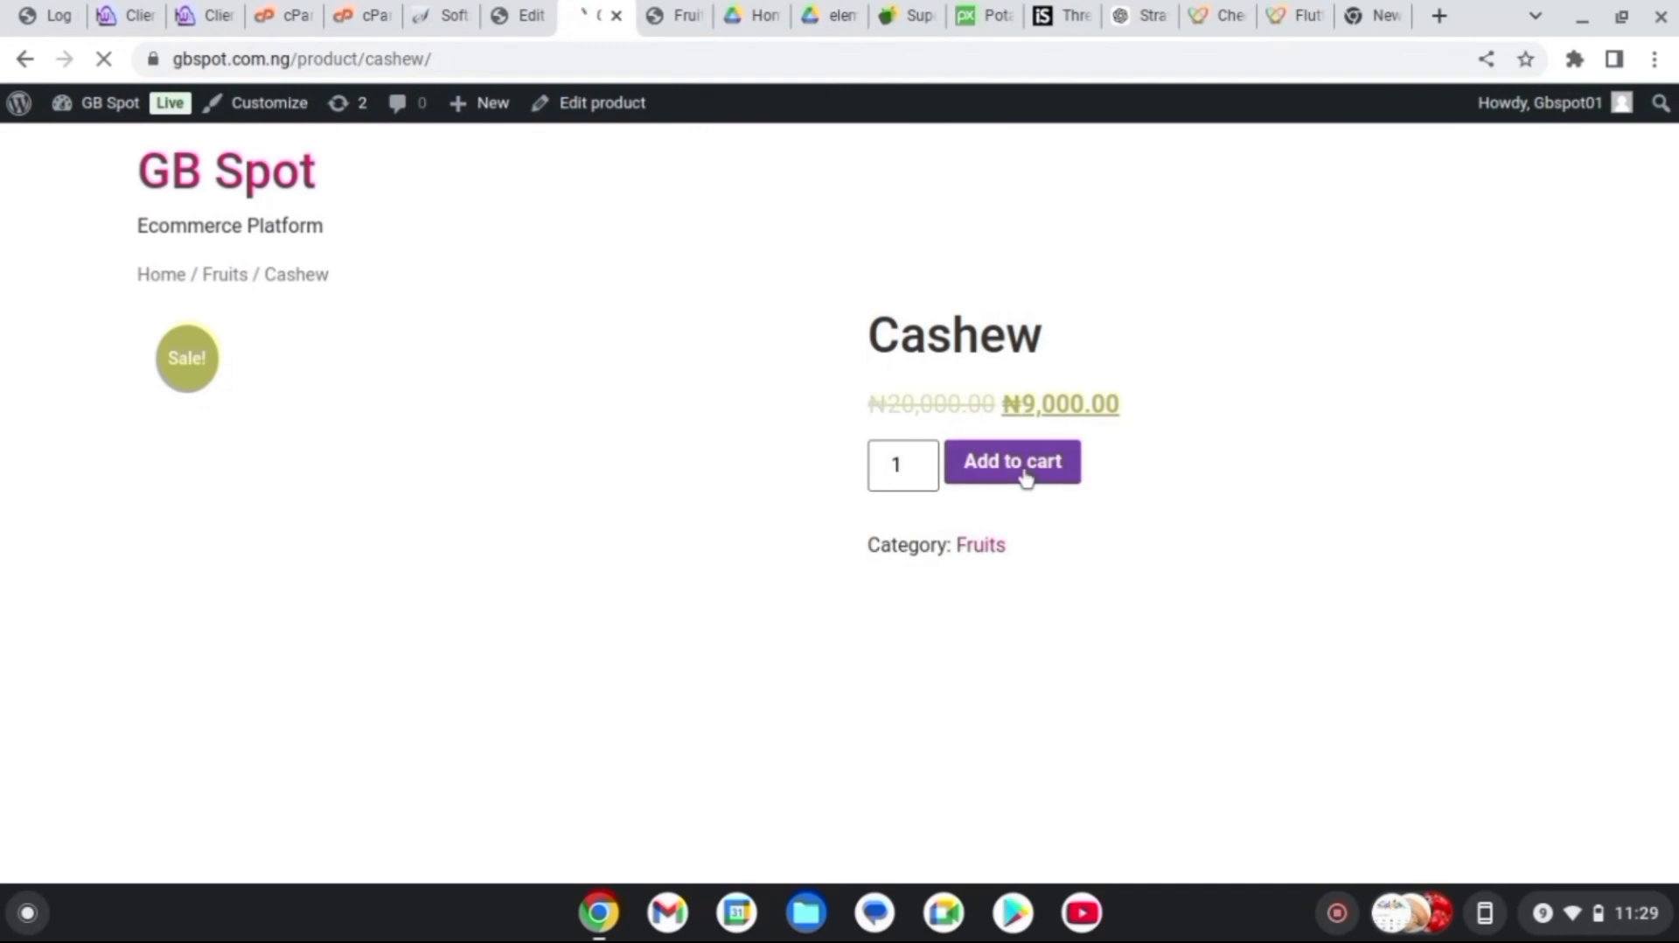
left_click(1025, 476)
left_click(1461, 365)
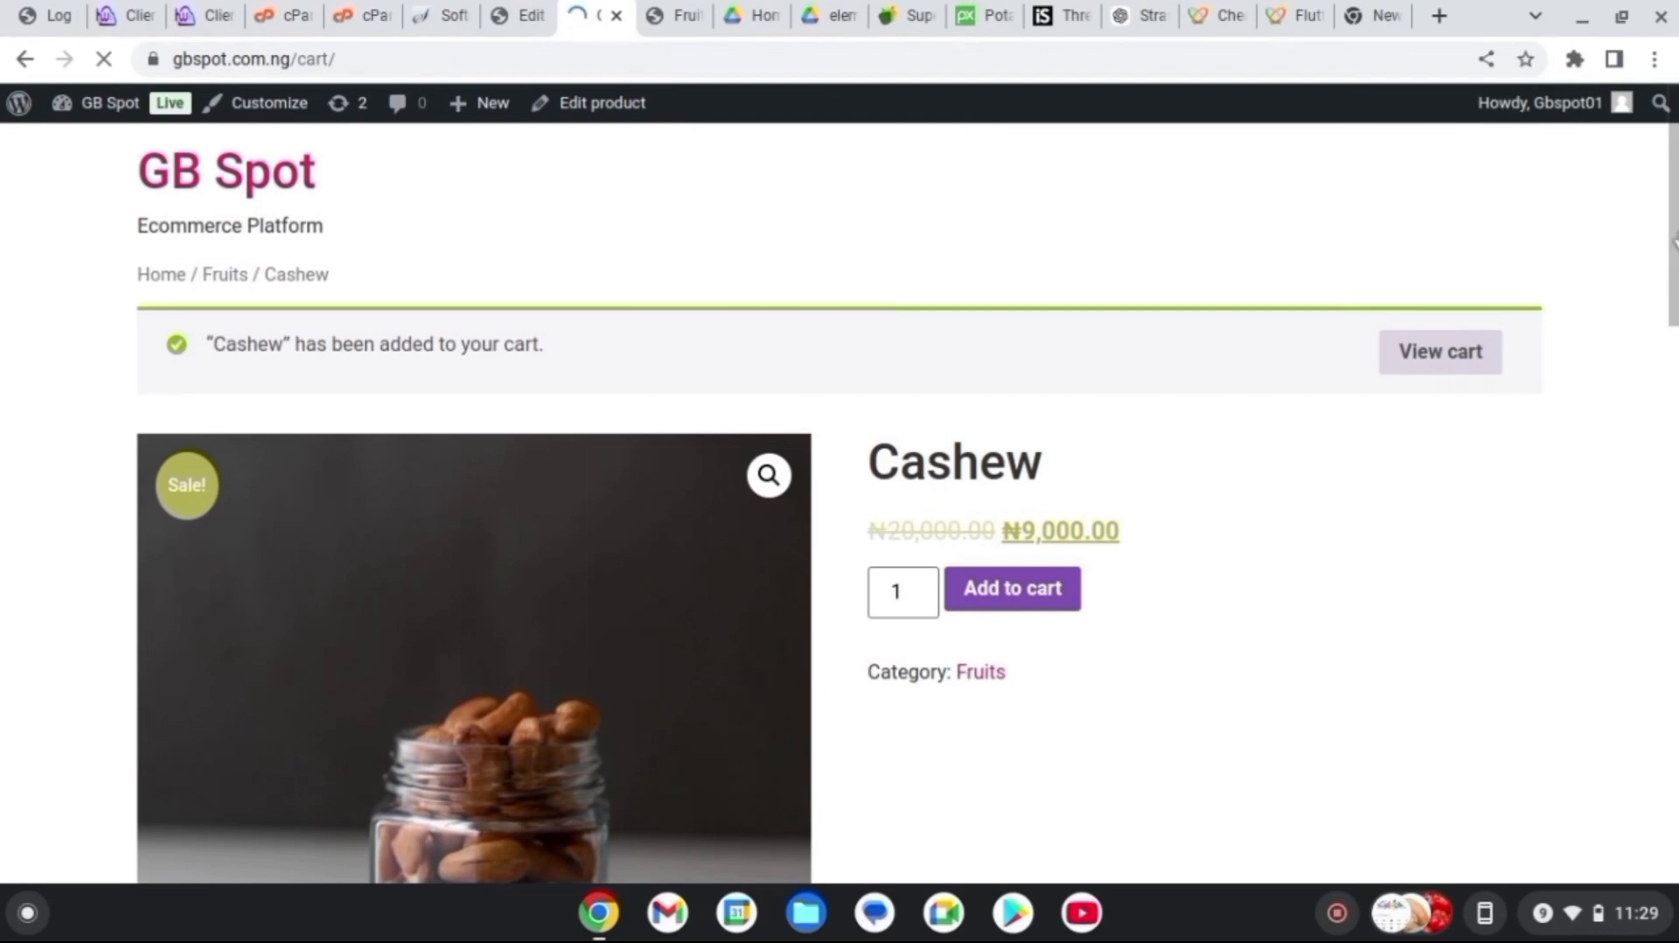
scroll(1511, 535, "down", 2)
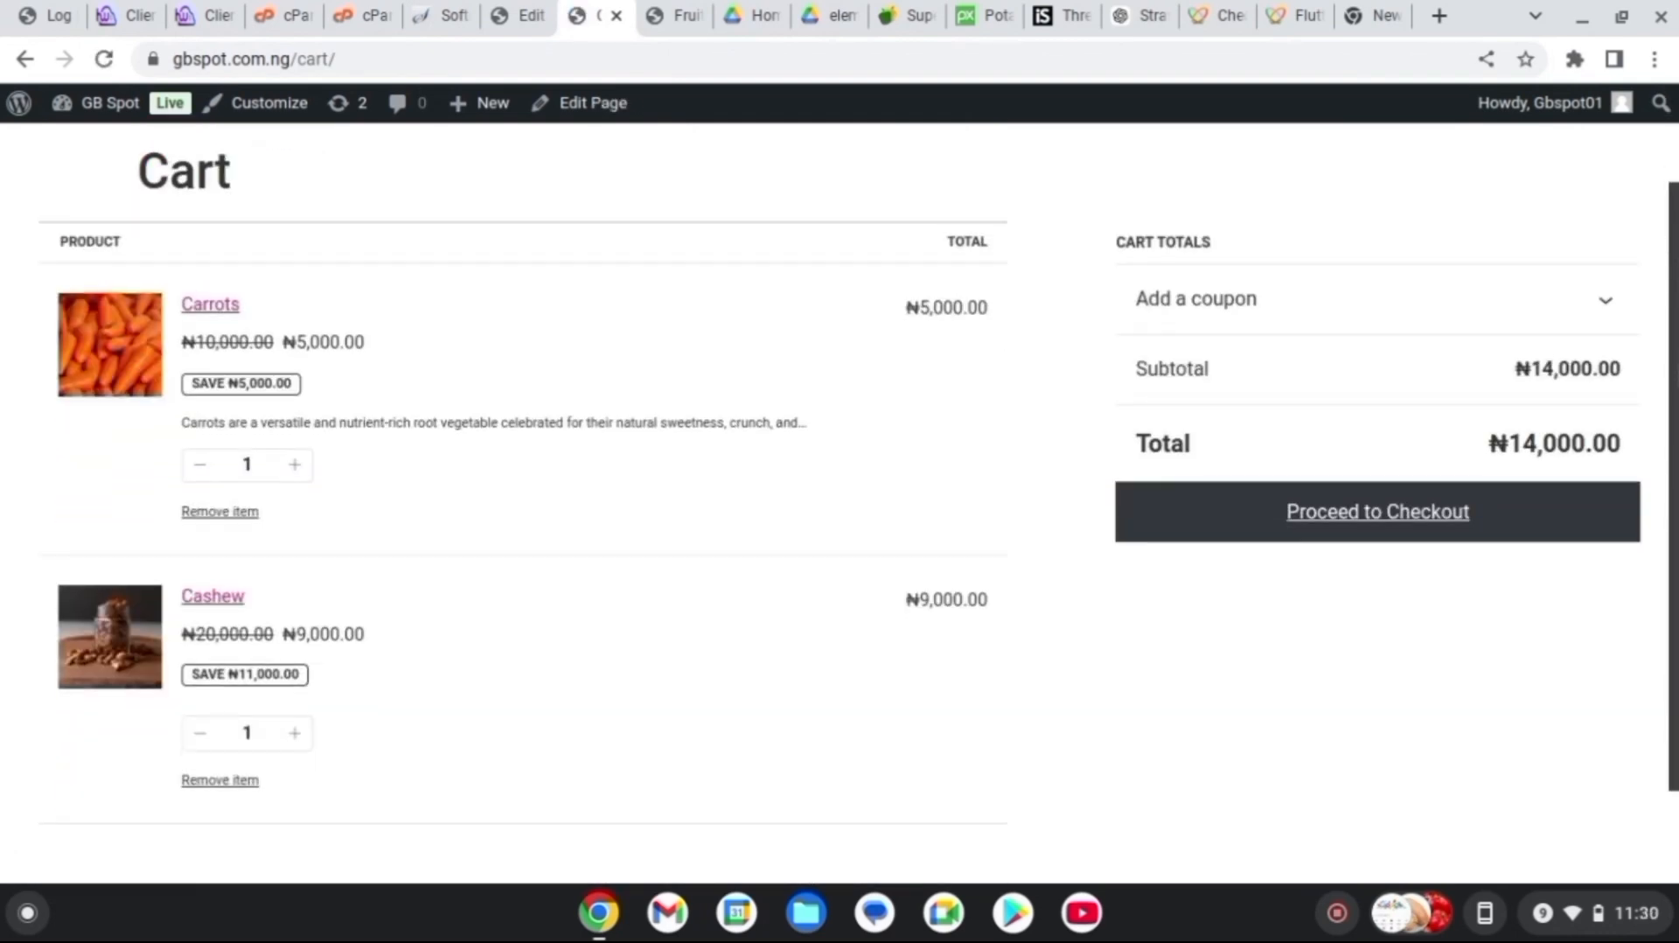
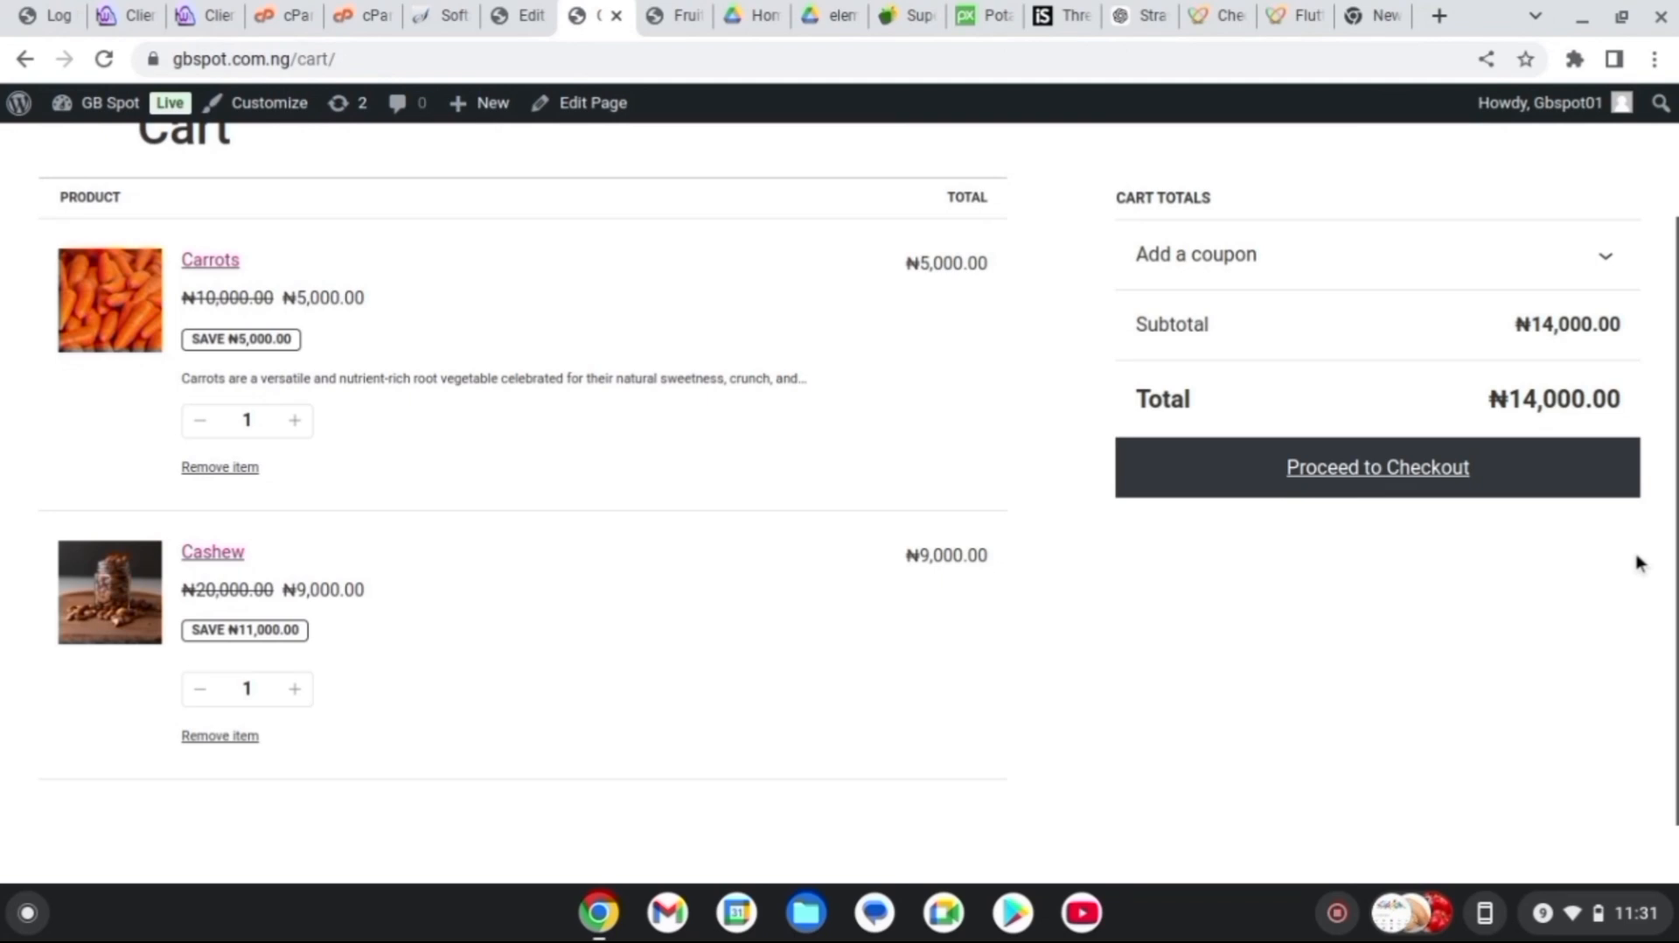
Open a new browser tab next to the GB Spot cart page
left_click(1442, 14)
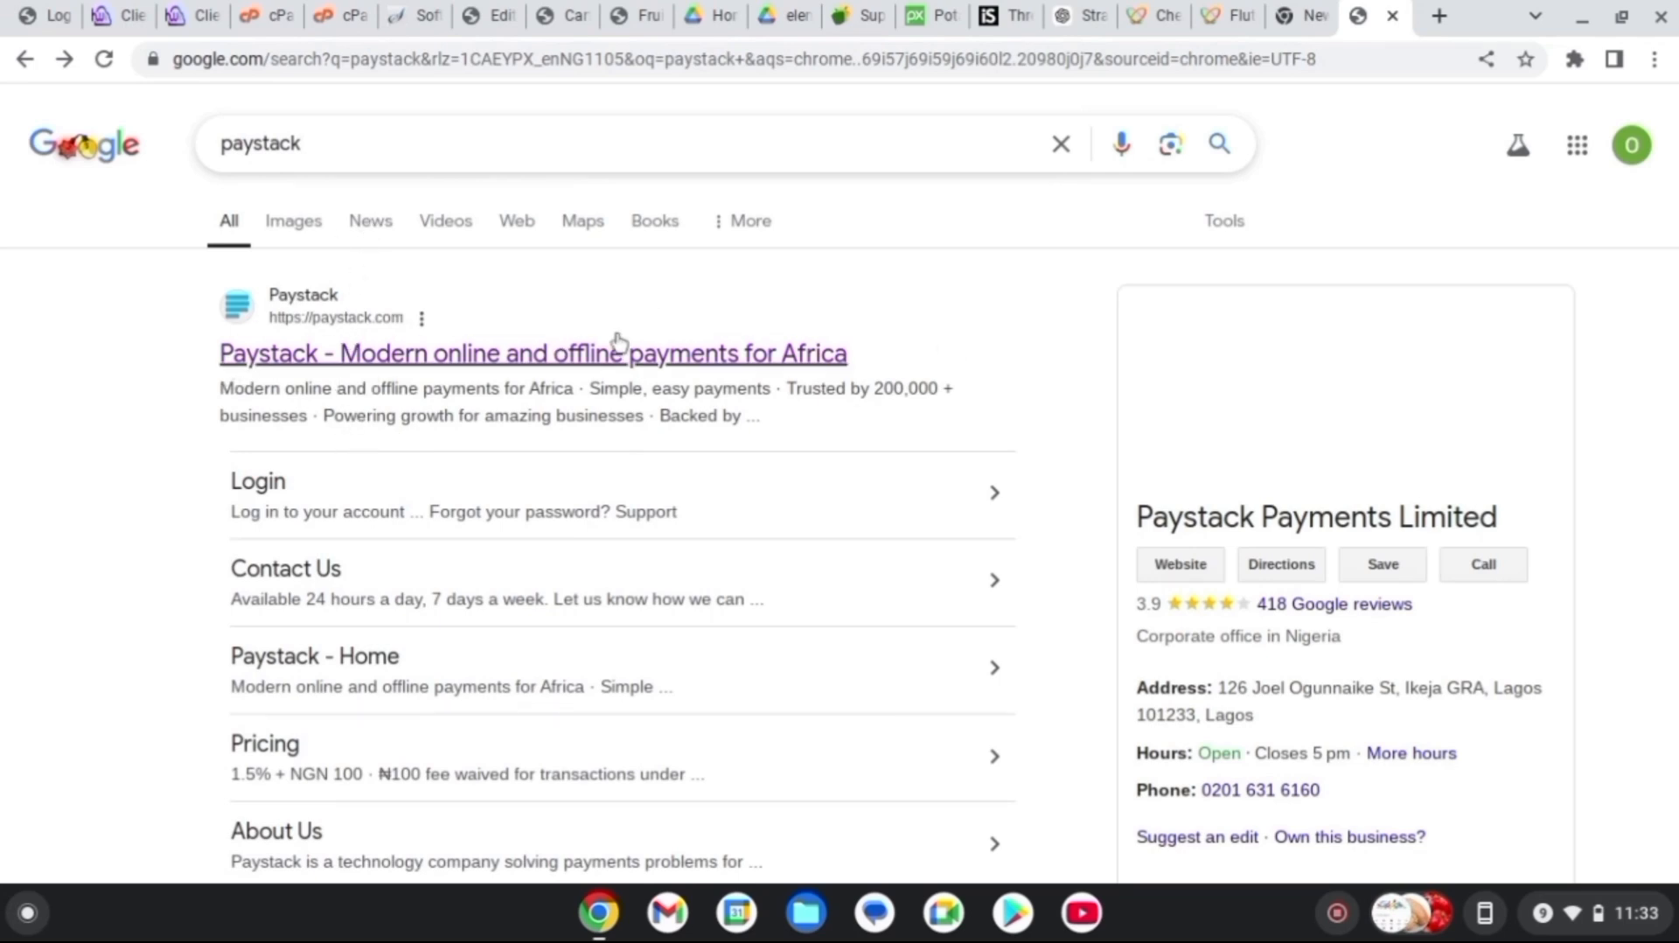
Open paystack.com from the Google results and start creating a free Paystack account
left_click(461, 359)
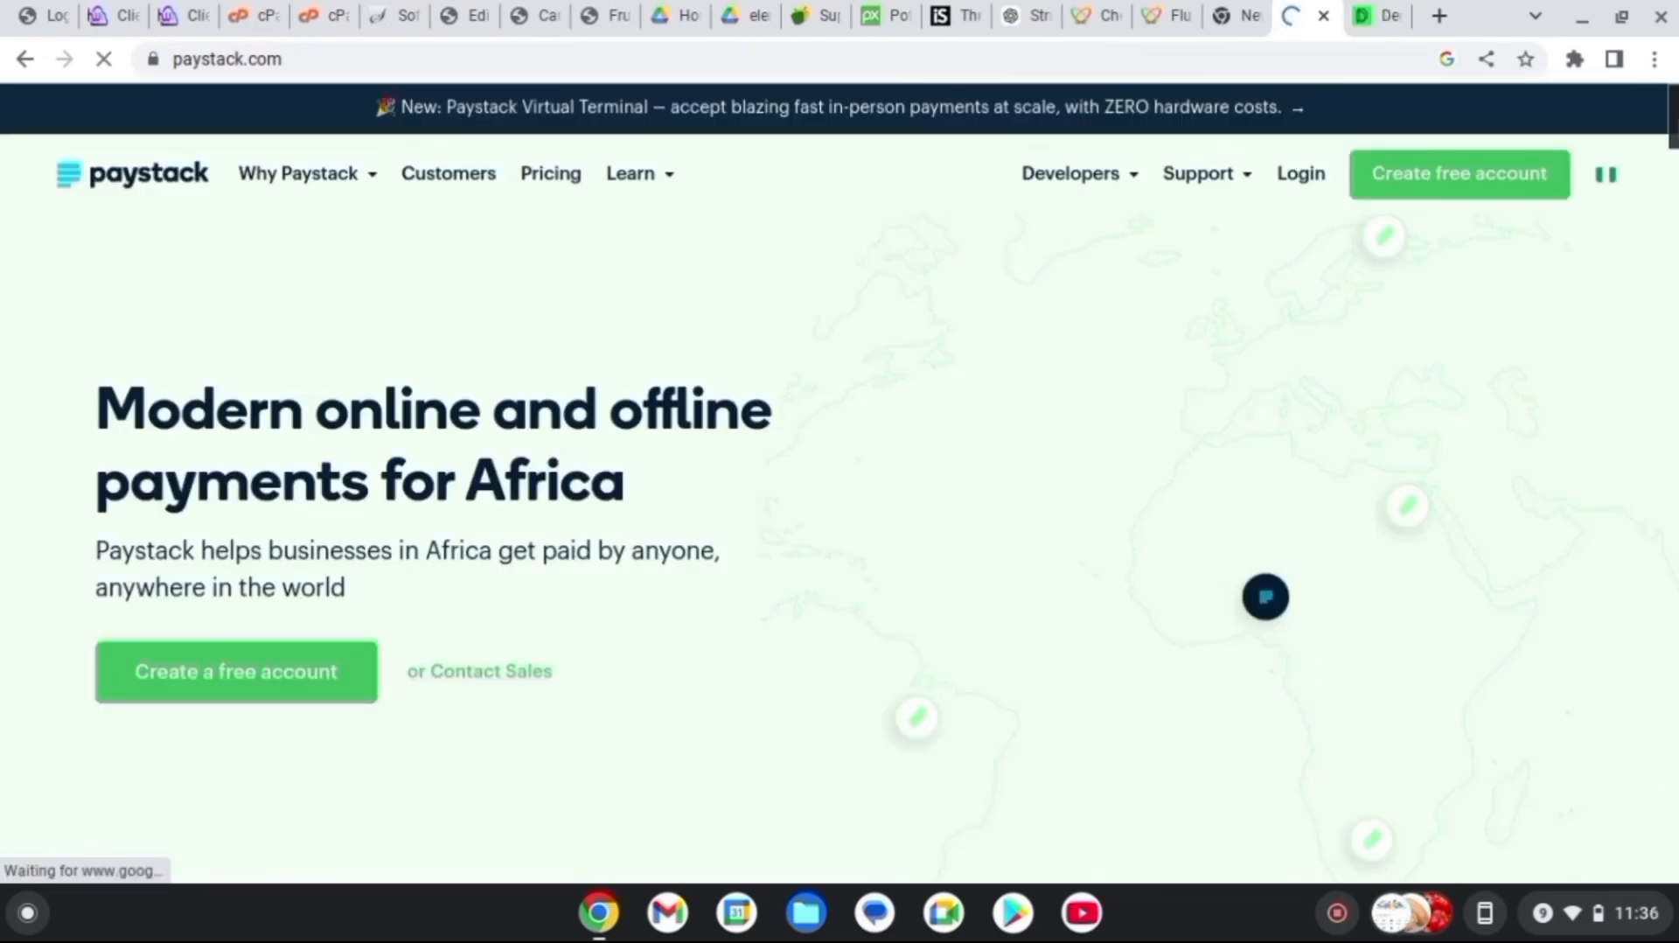
scroll(840, 481, "down", 5)
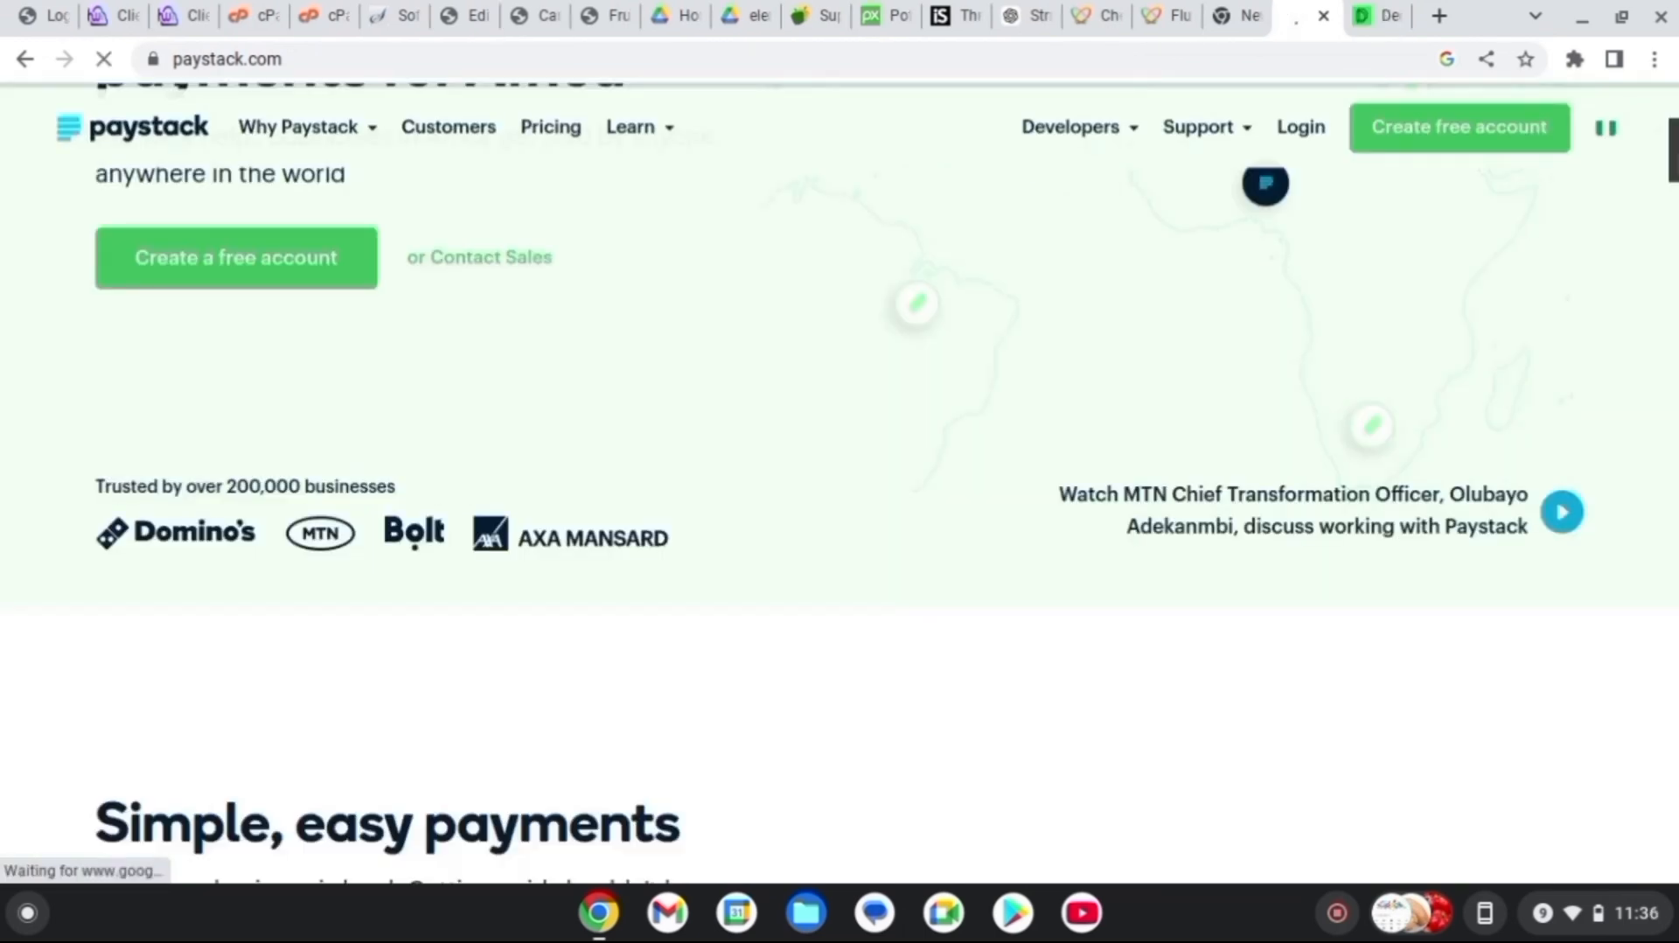
scroll(840, 481, "up", 5)
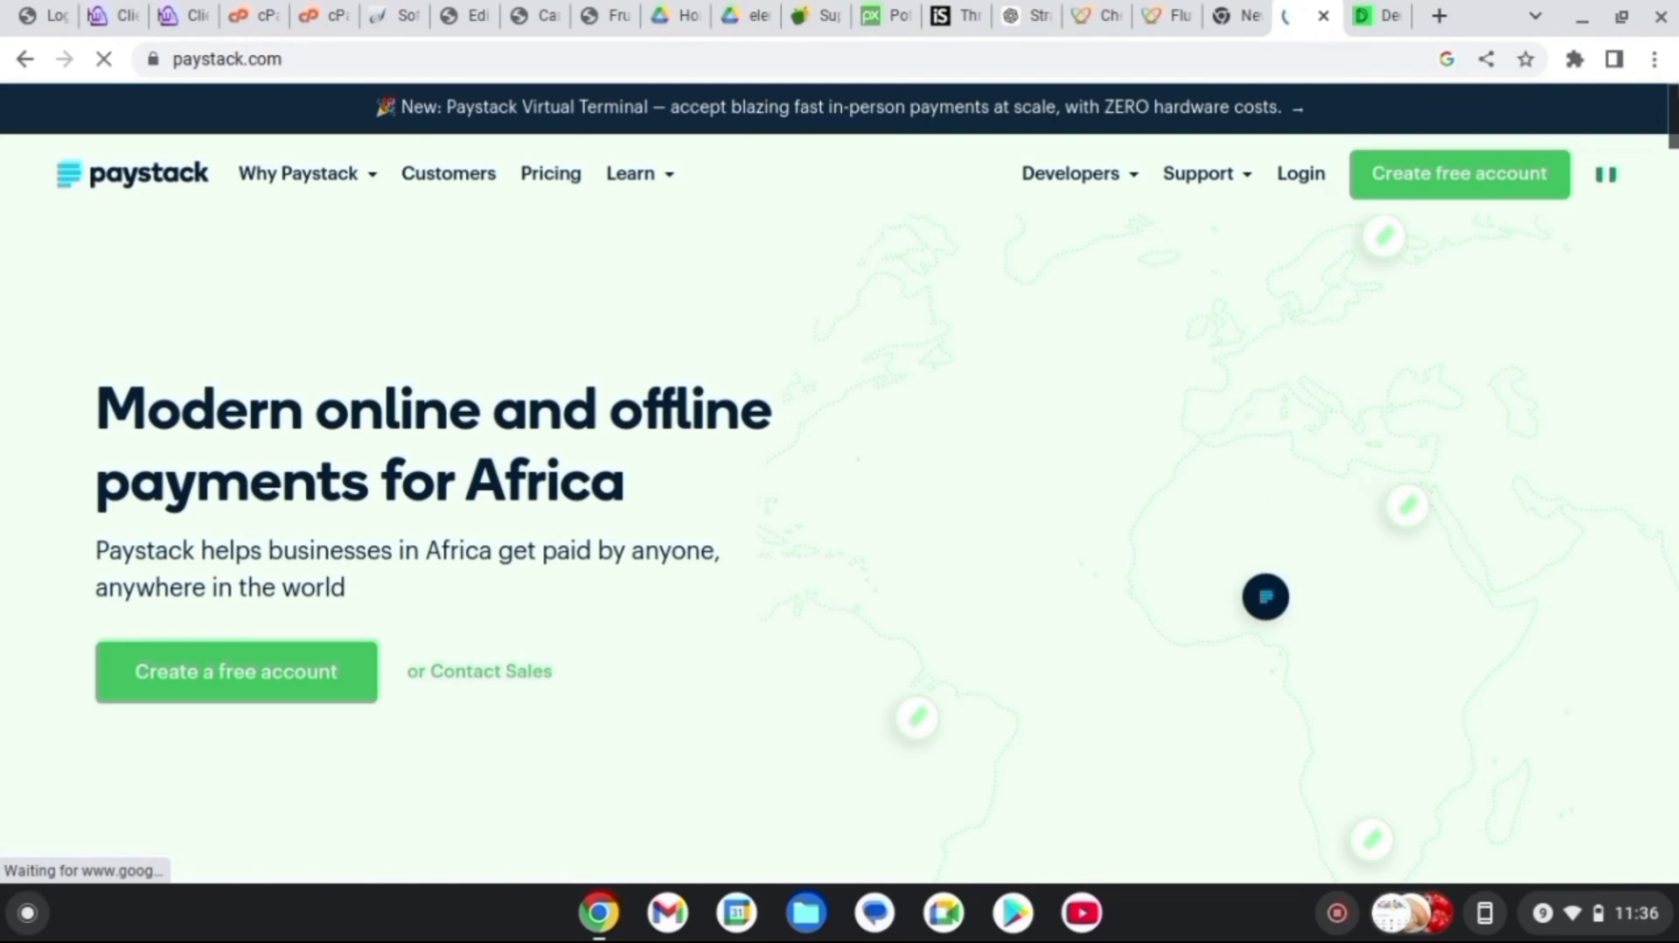
left_click(1451, 193)
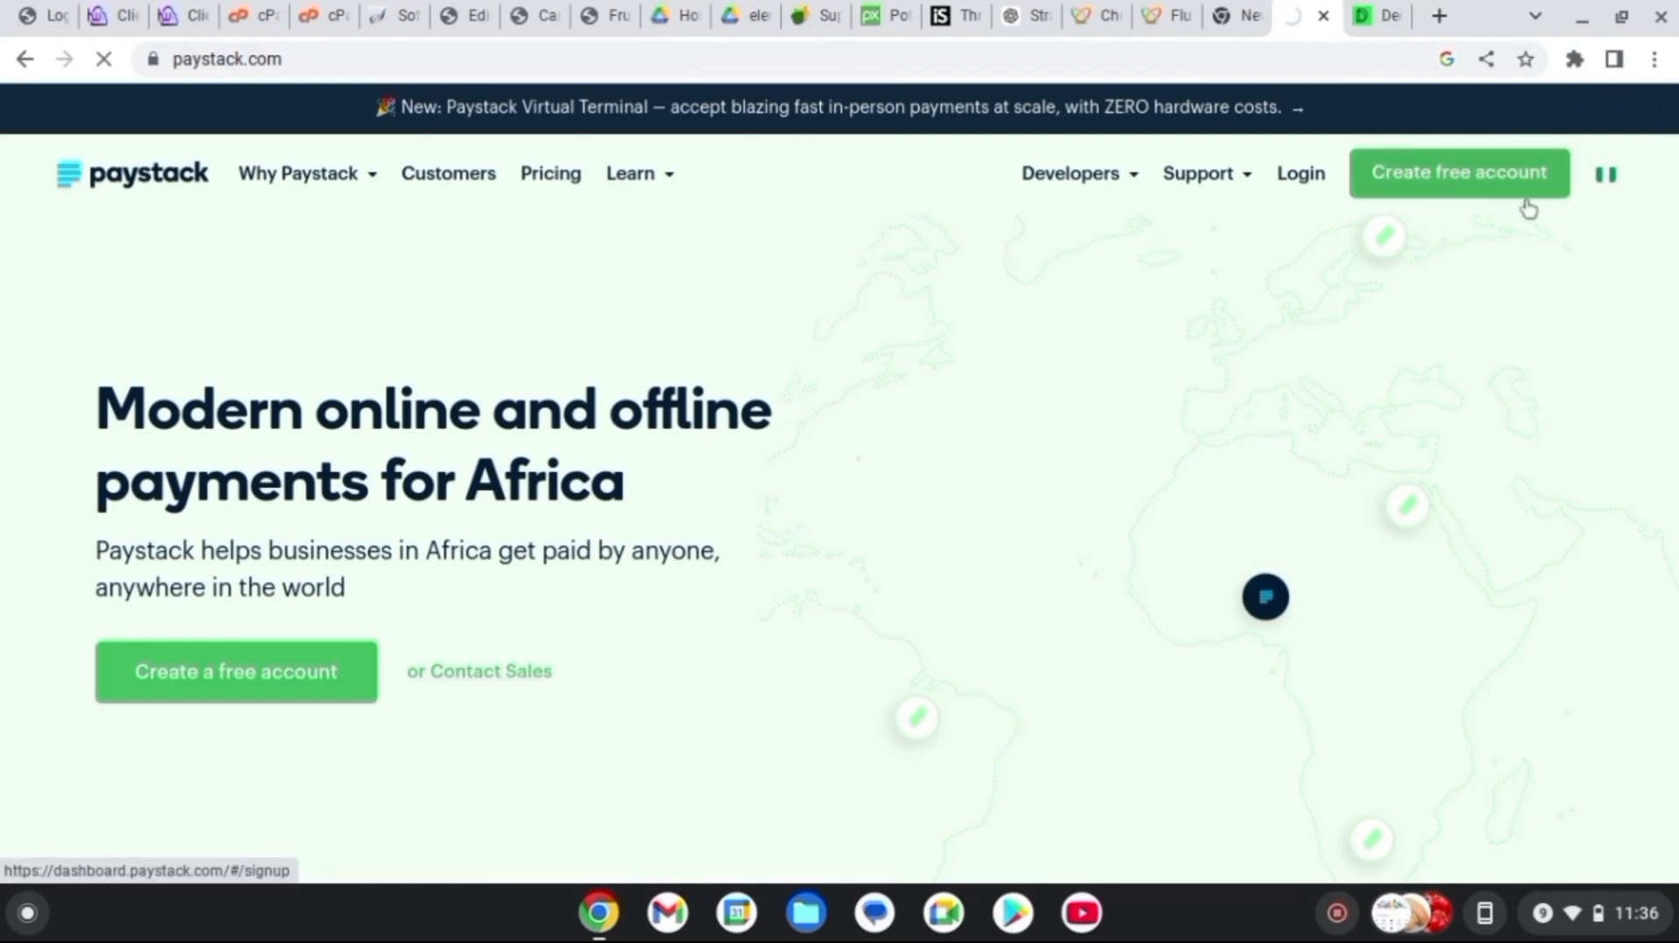
mouse_move(1605, 178)
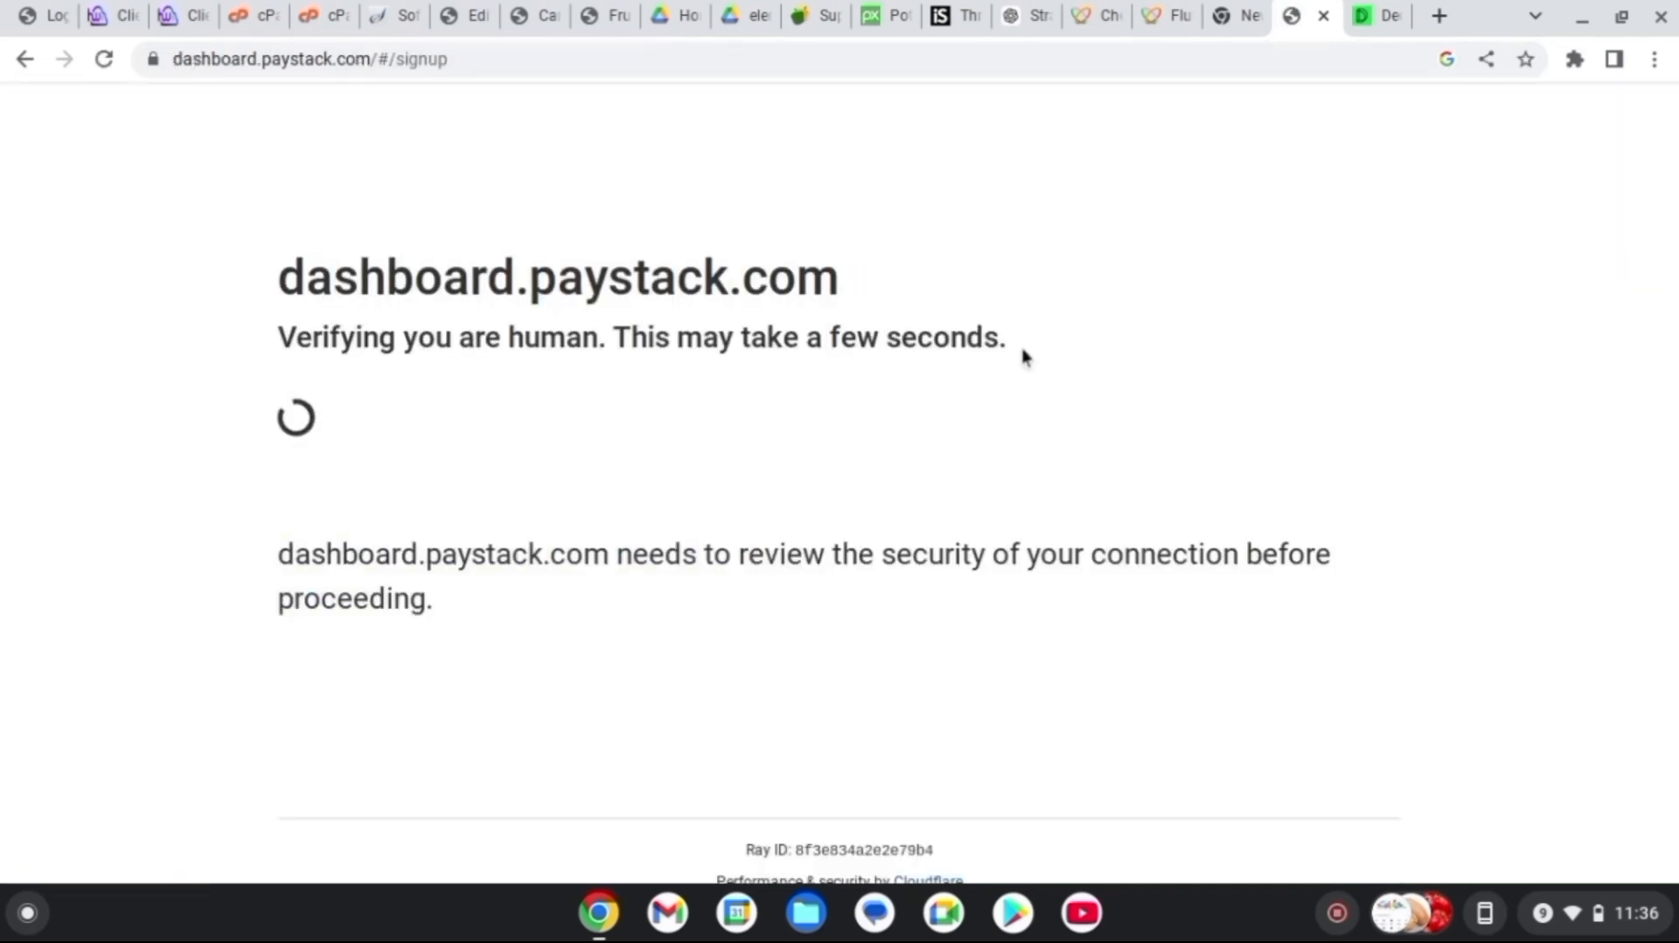
Fill in the Paystack sign-up form with Nigeria as country, business name and contact details
left_click(1049, 370)
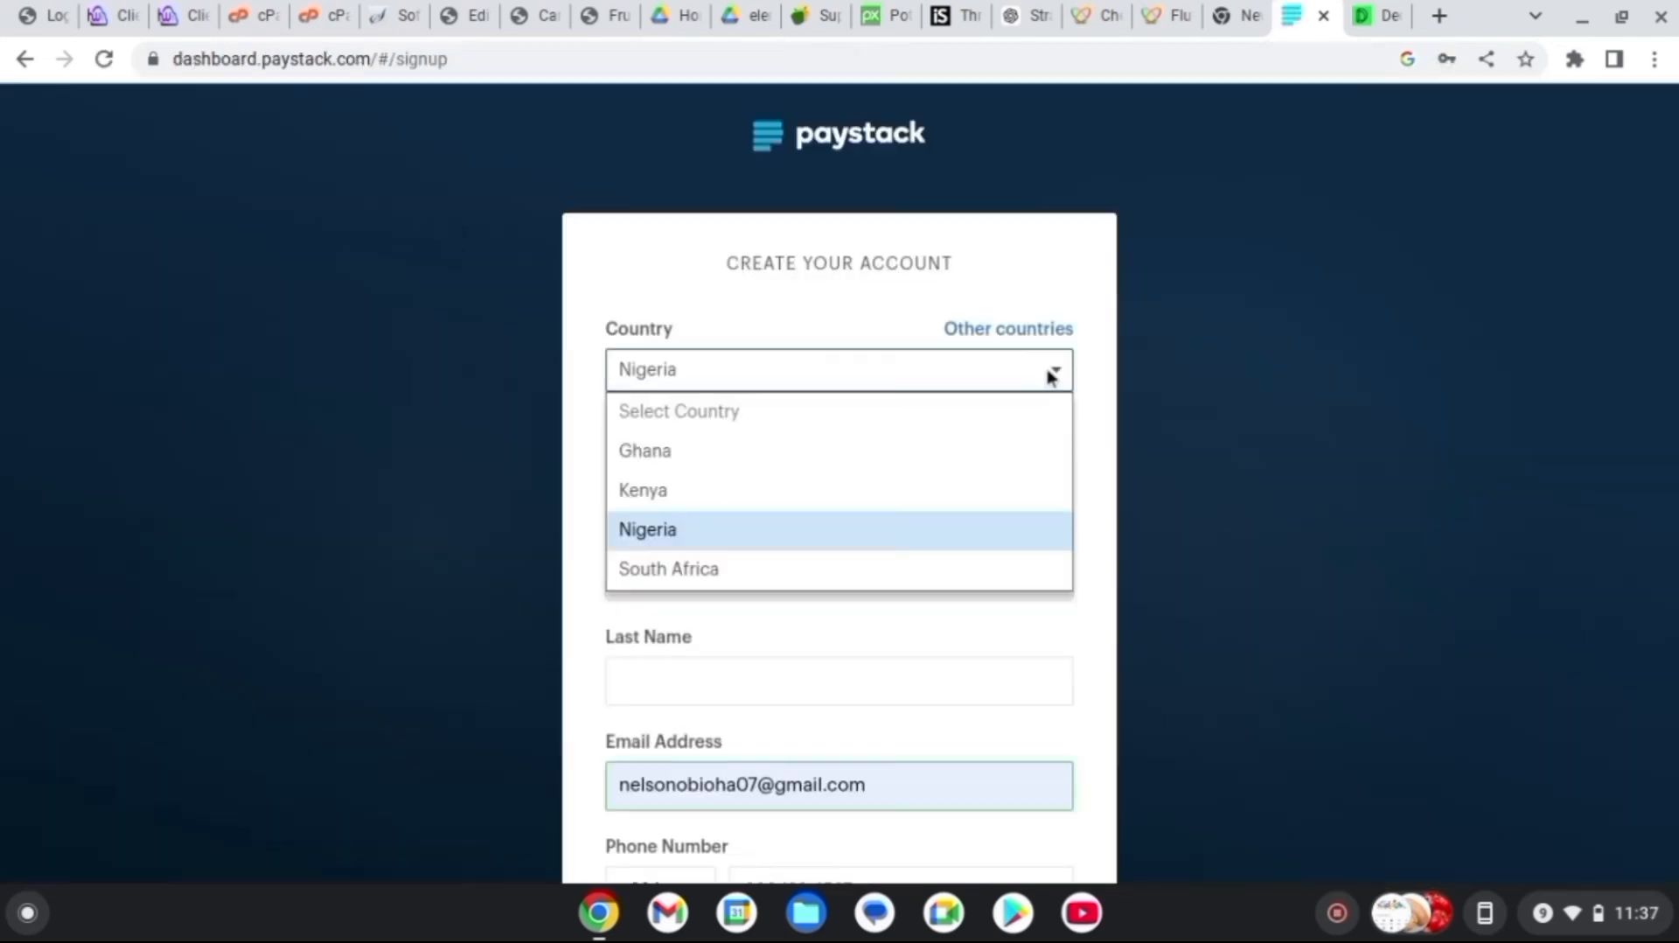
left_click(868, 370)
left_click(781, 461)
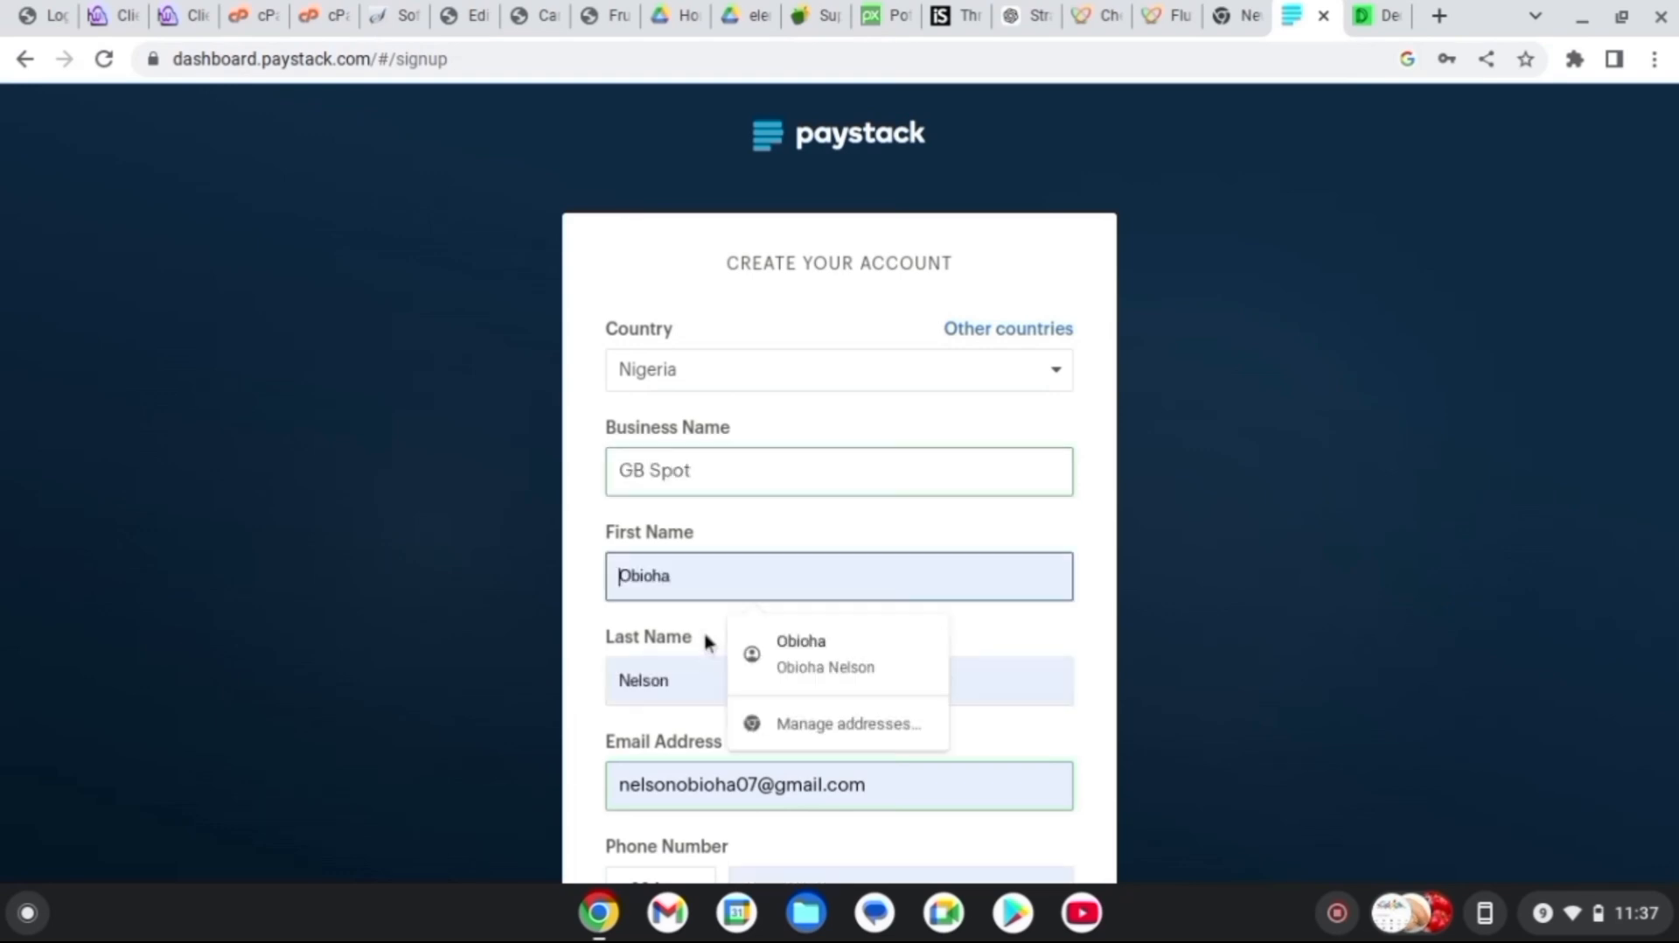
left_click(596, 659)
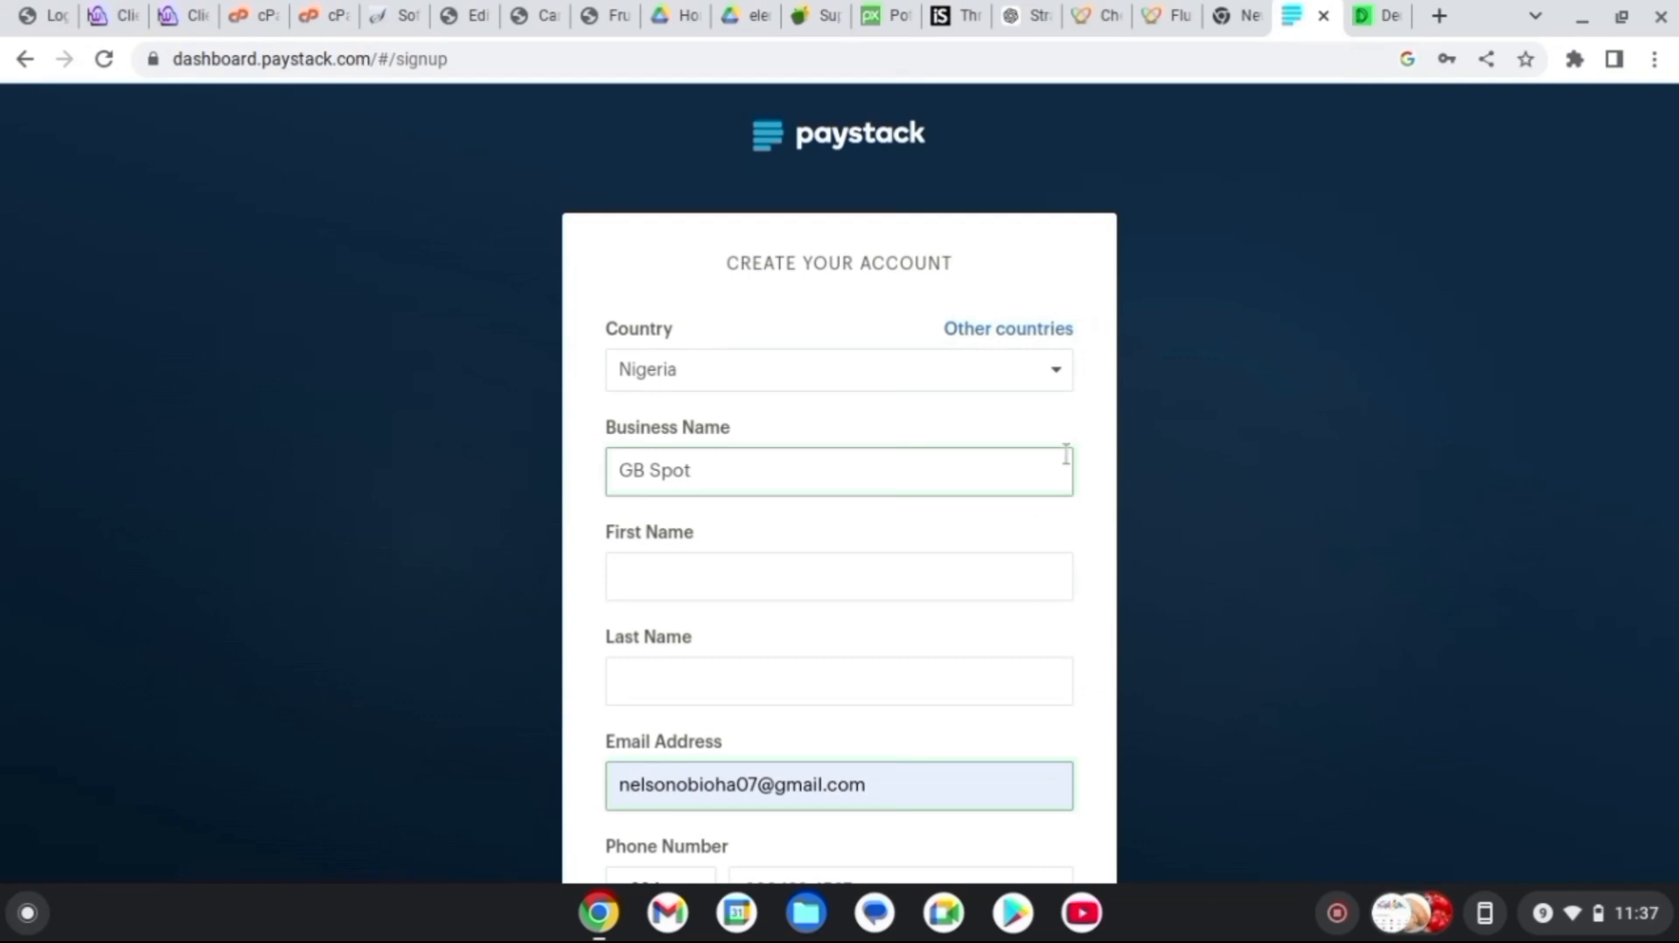
left_click_drag(597, 737, 754, 813)
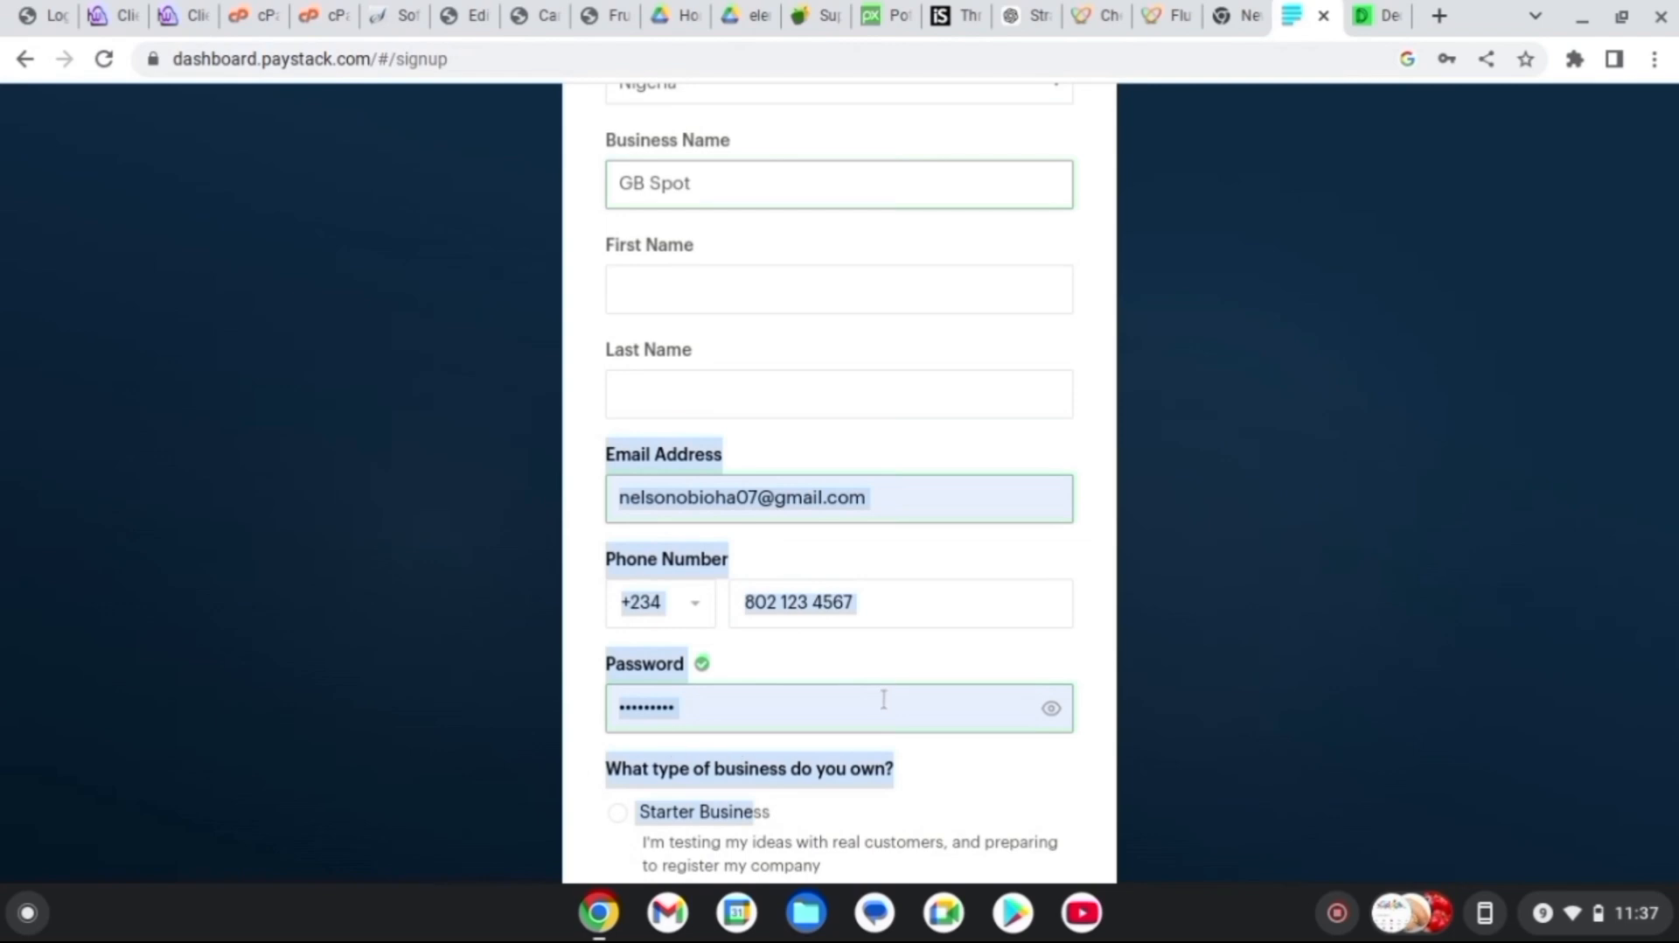
left_click(1040, 760)
Mark the business as a Starter Business and answer 'Yes, I am' to being a developer
left_click_drag(644, 768, 989, 522)
left_click(984, 516)
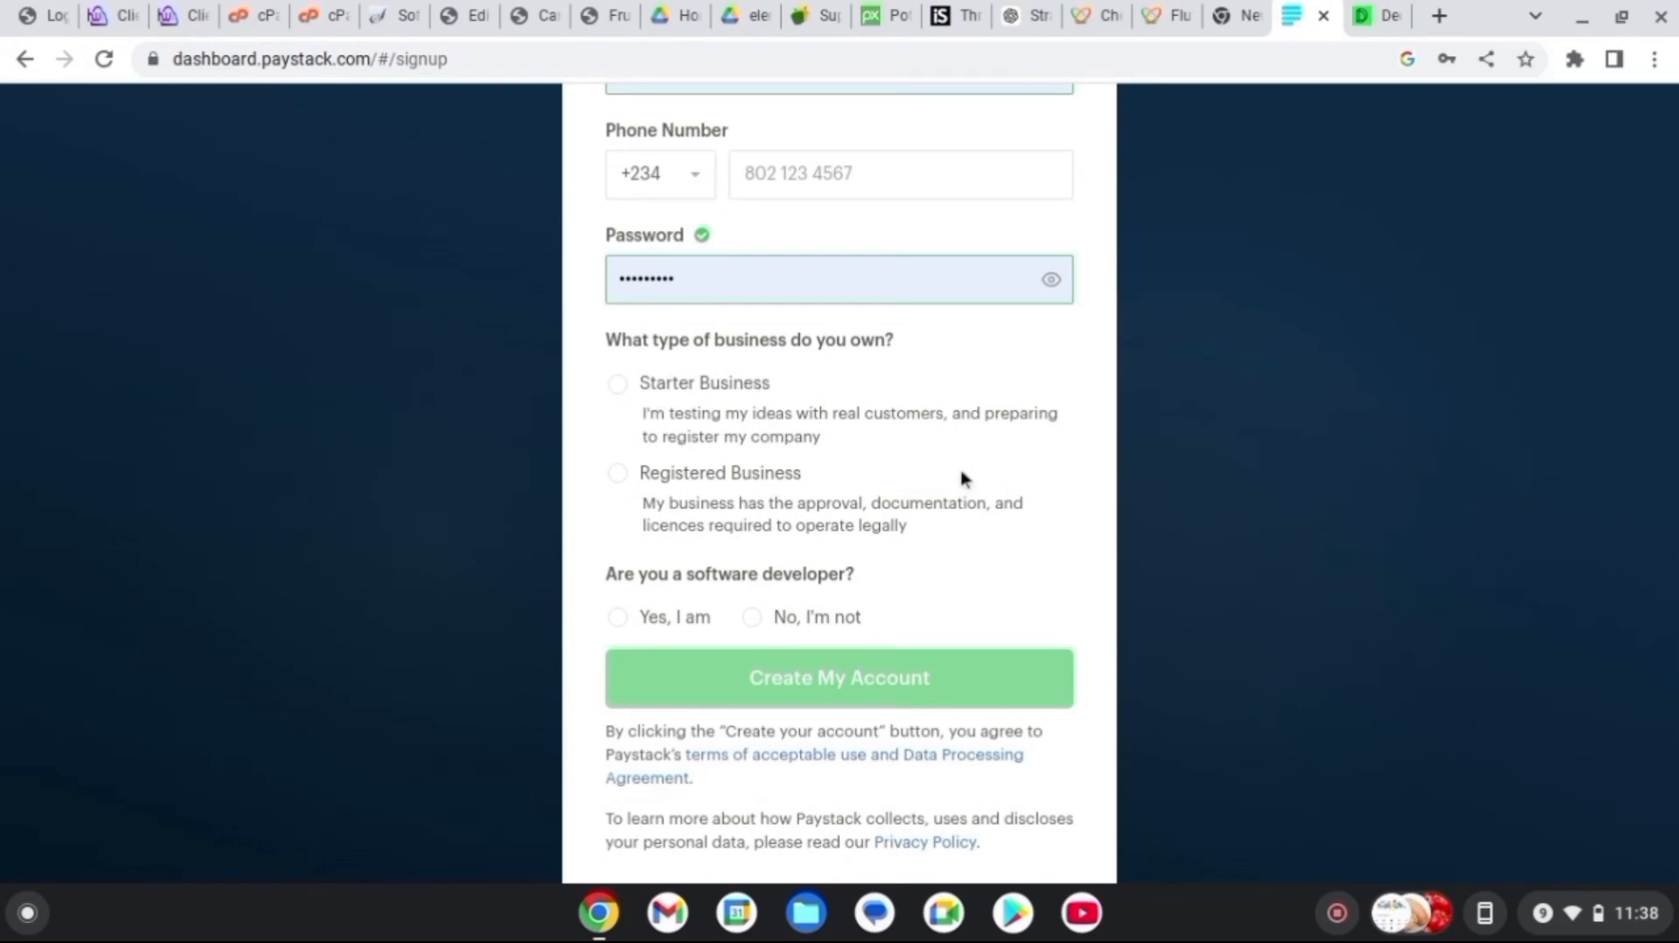
left_click(618, 383)
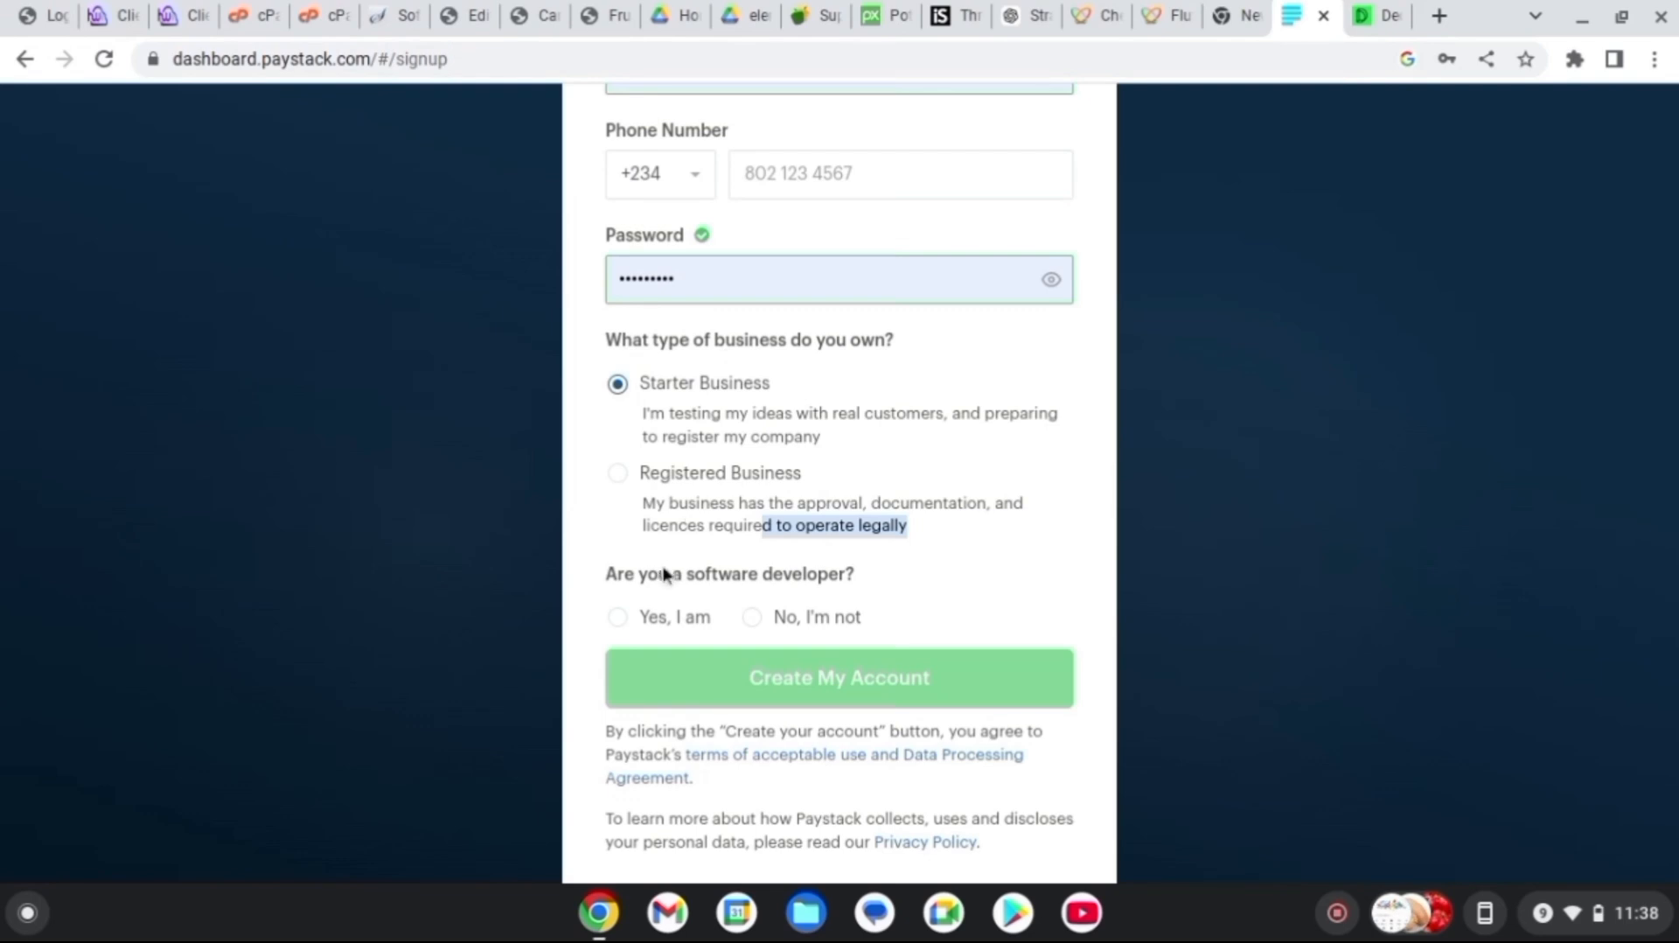
left_click(617, 616)
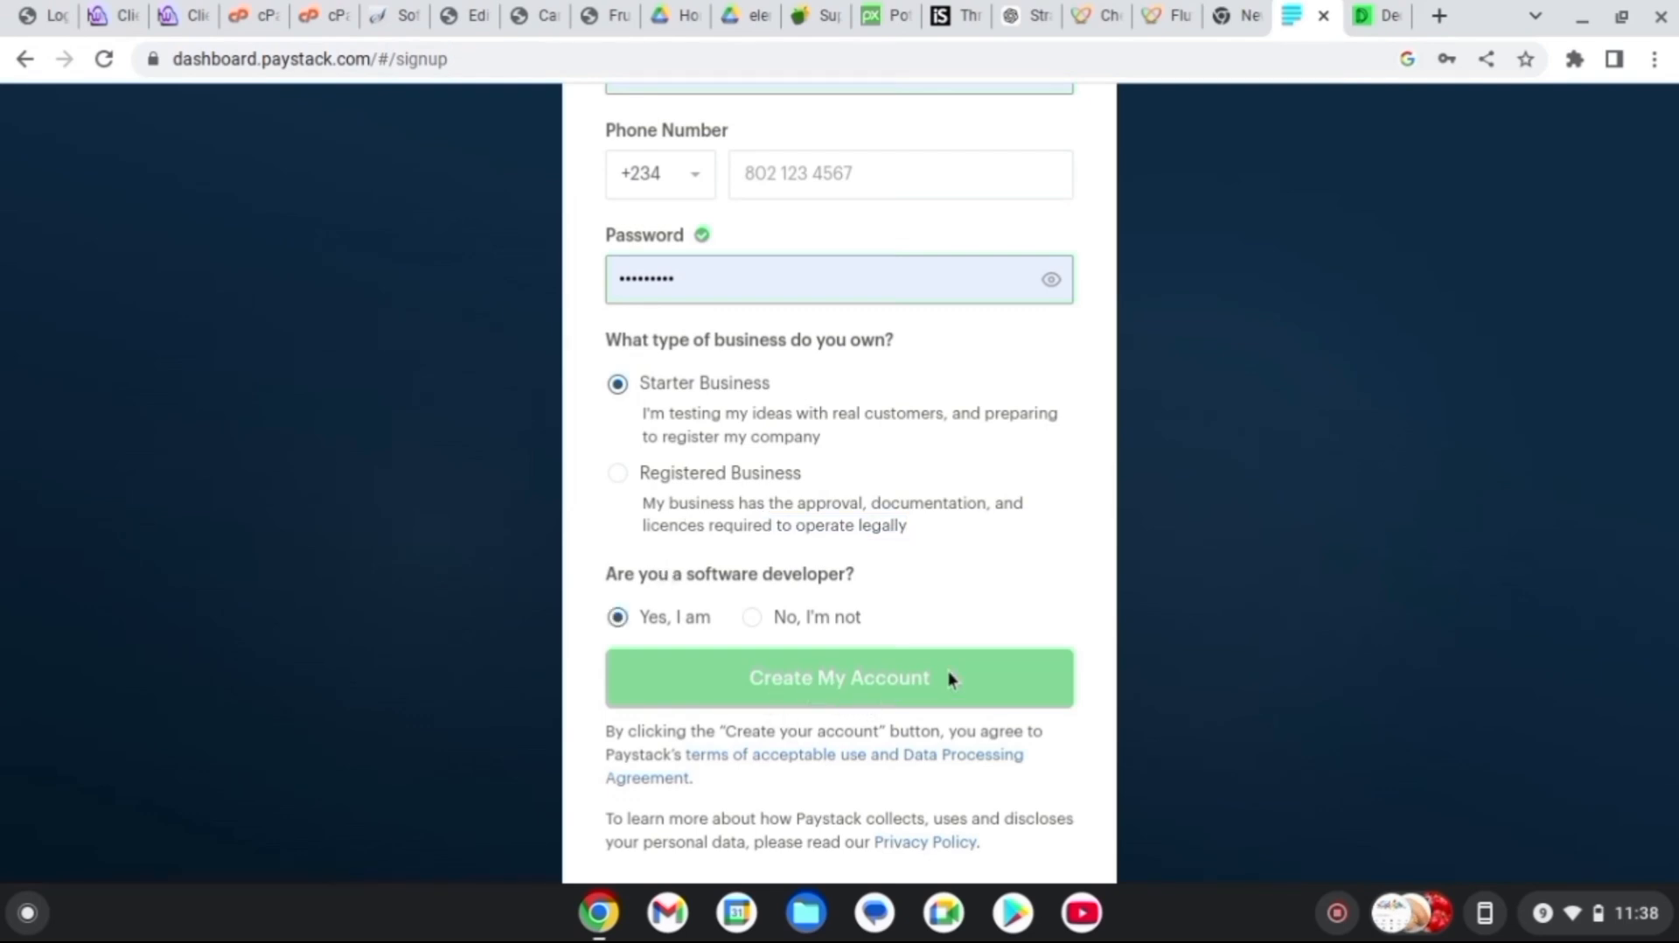
left_click_drag(1094, 437, 993, 805)
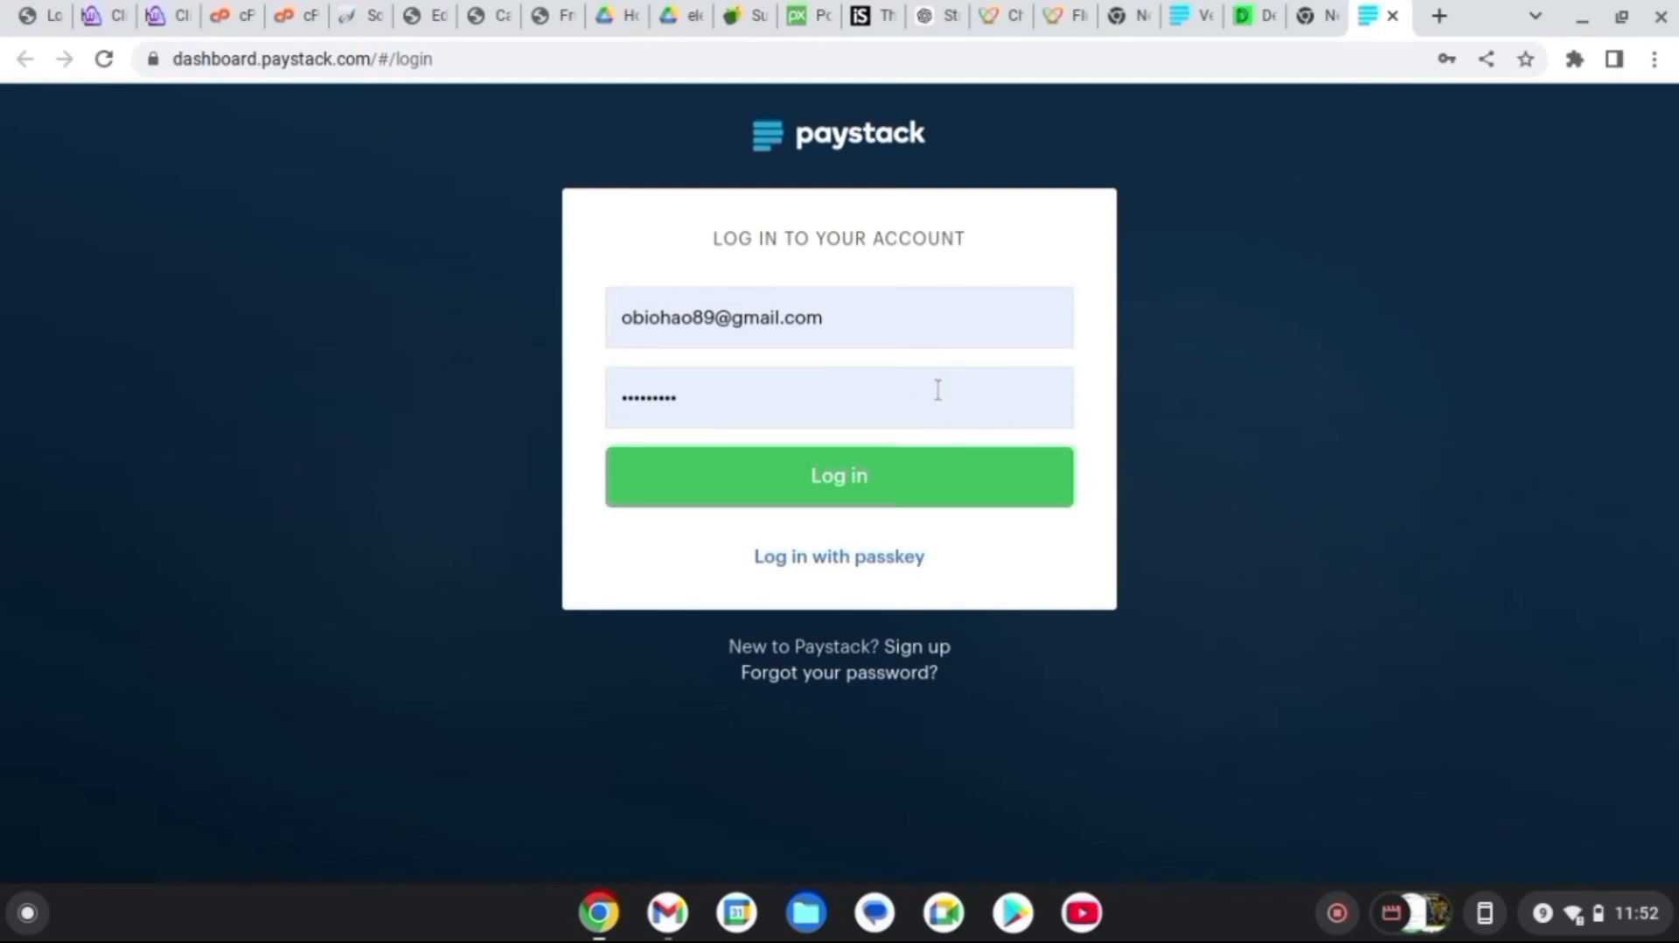
Log in to Paystack with the verification code and dismiss the welcome message
left_click(901, 499)
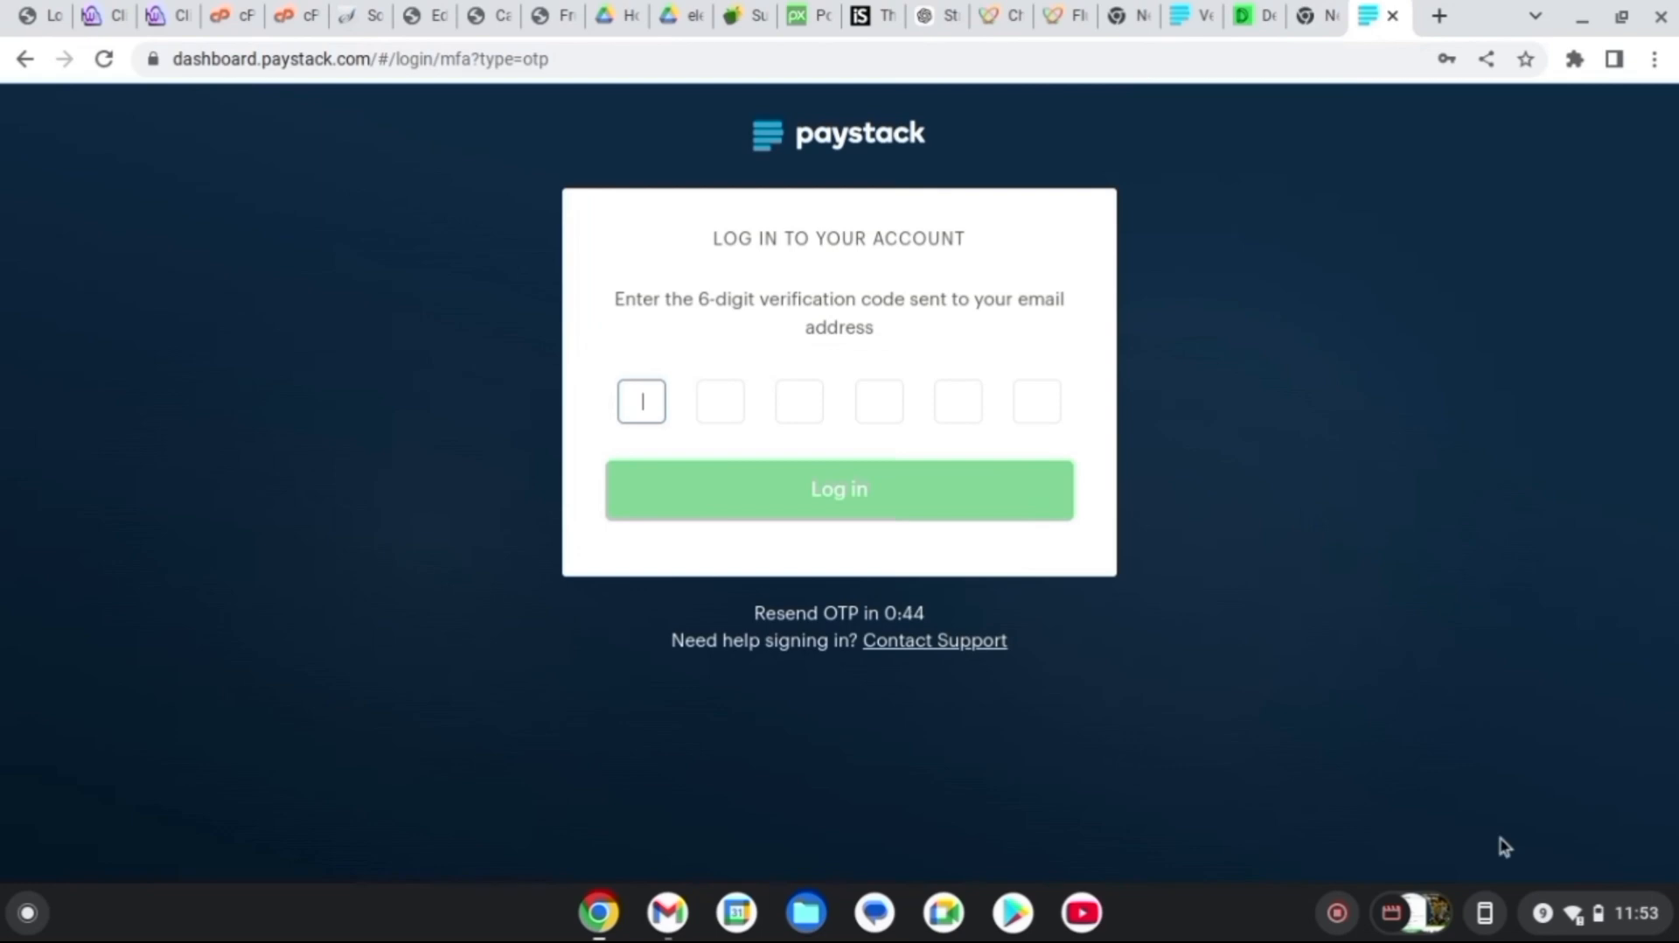
left_click(956, 491)
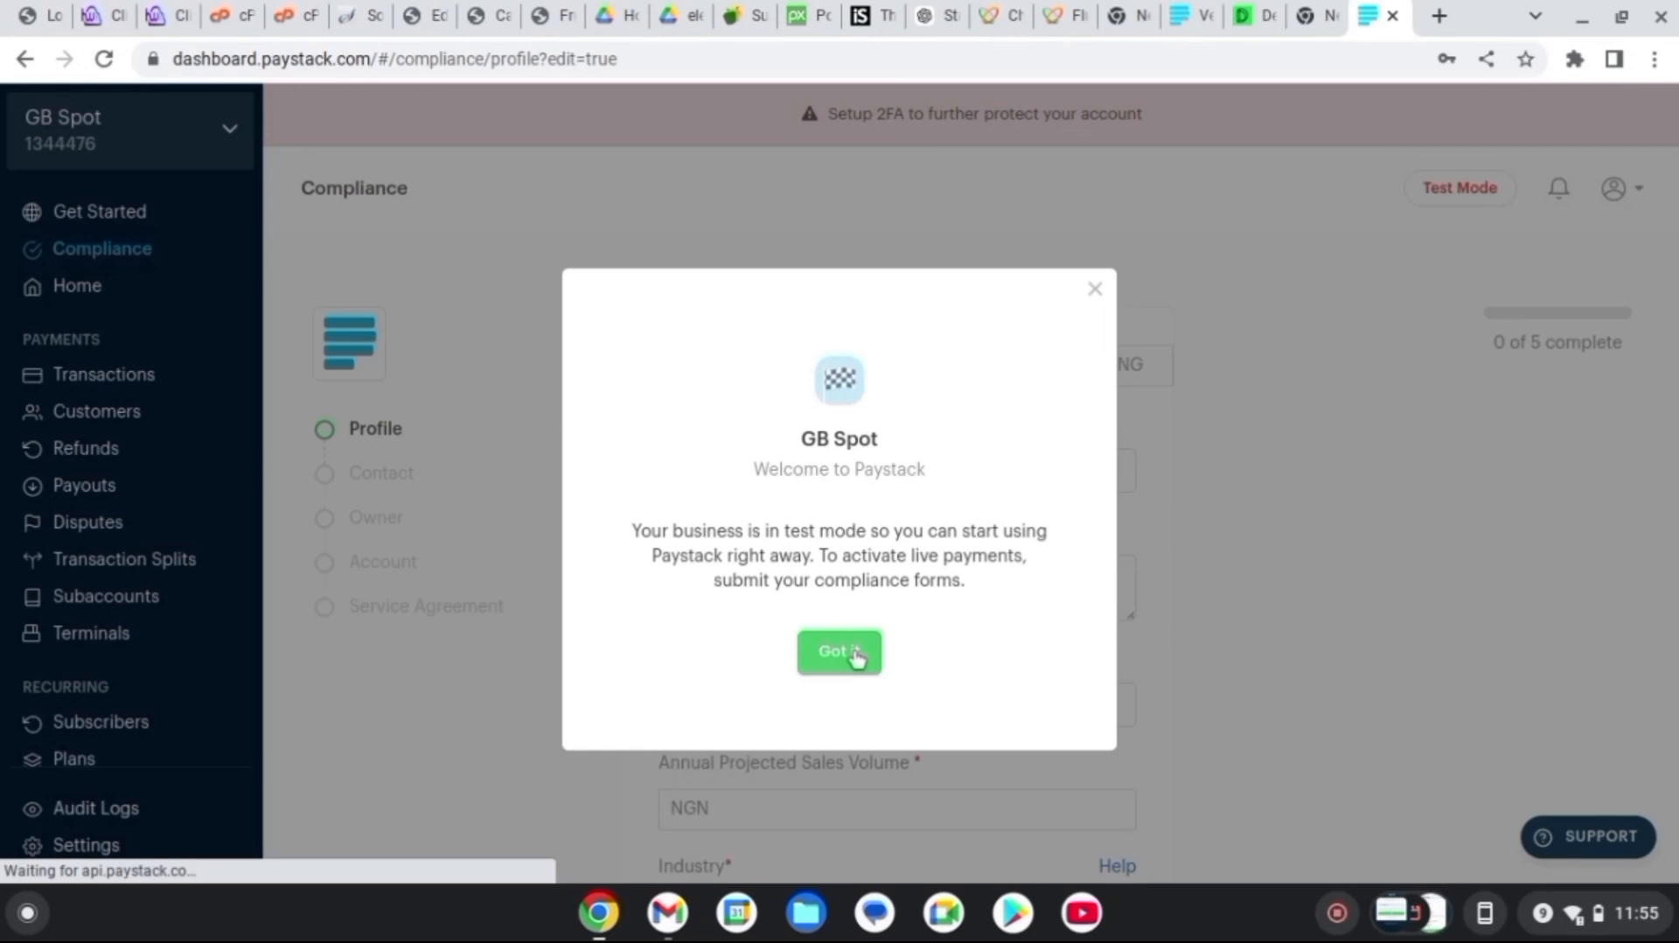
left_click(853, 656)
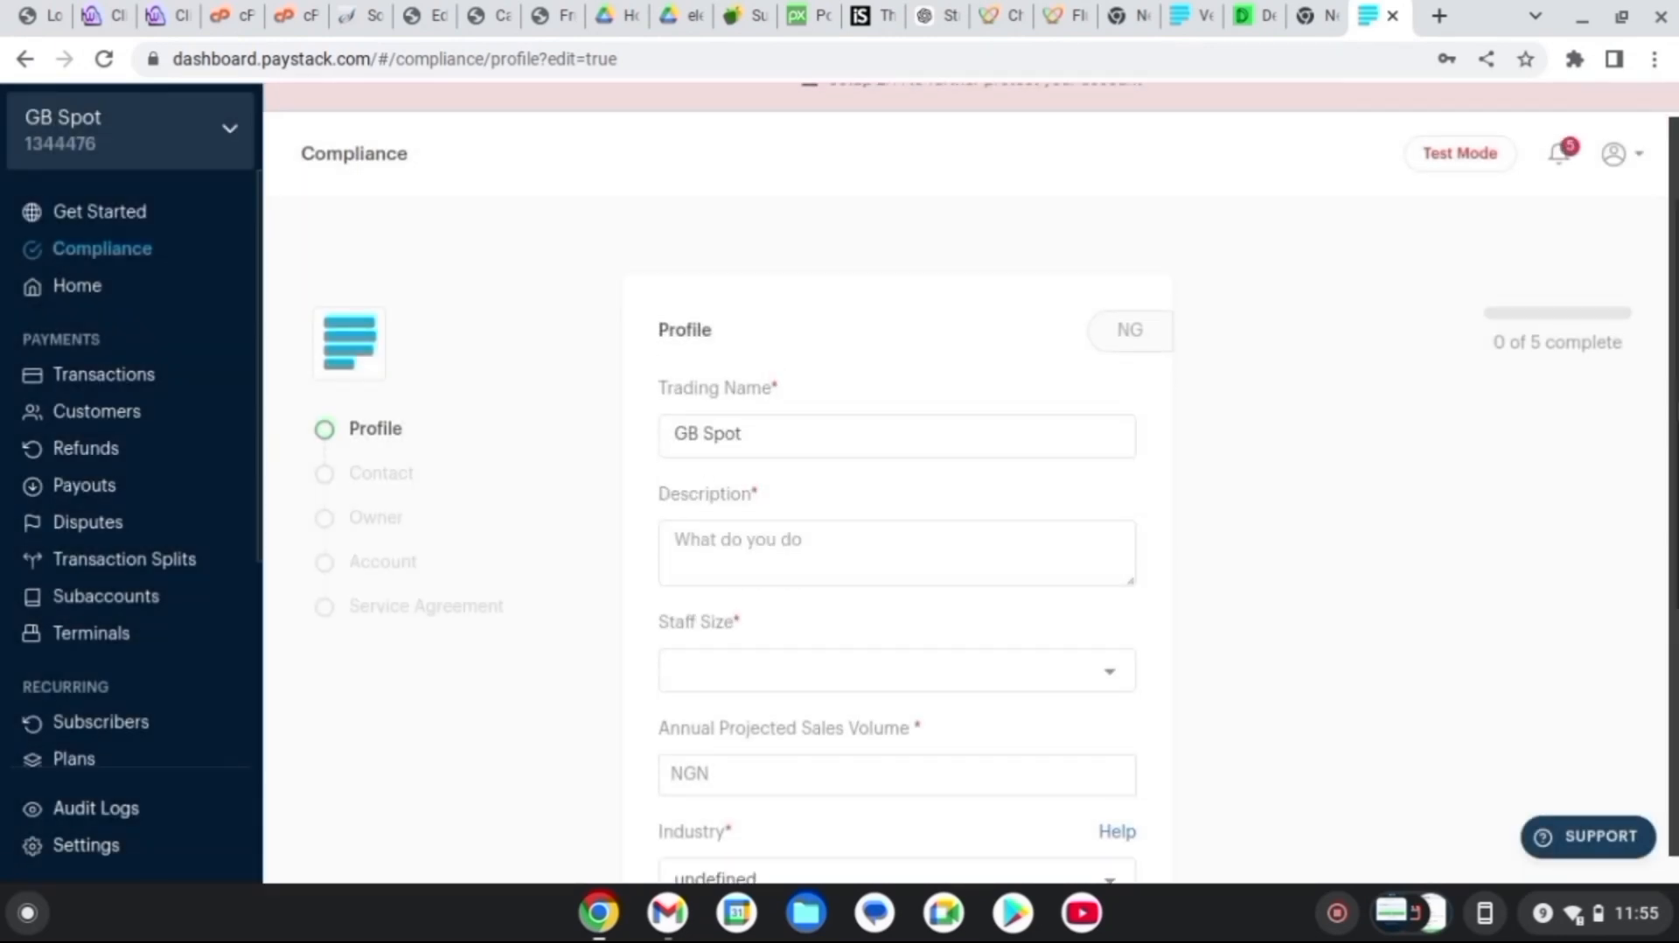
Set the compliance staff size to 1 - 5 people, then view Settings > API Keys & Webhooks
left_click(854, 496)
left_click(836, 641)
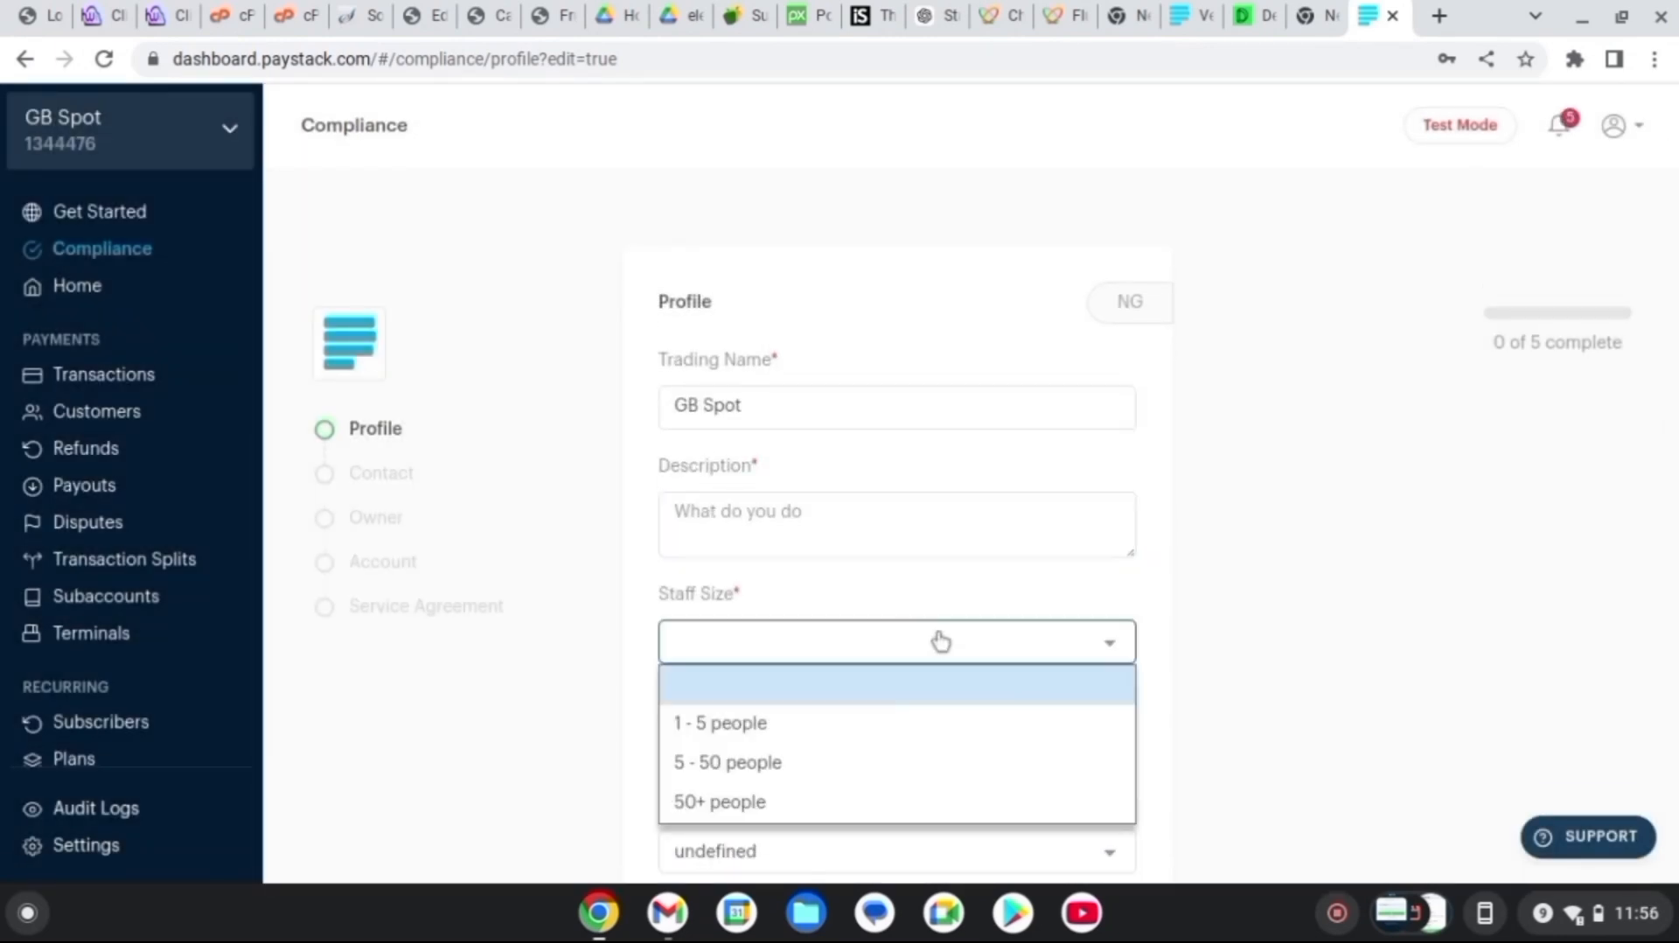
left_click(733, 726)
left_click(742, 511)
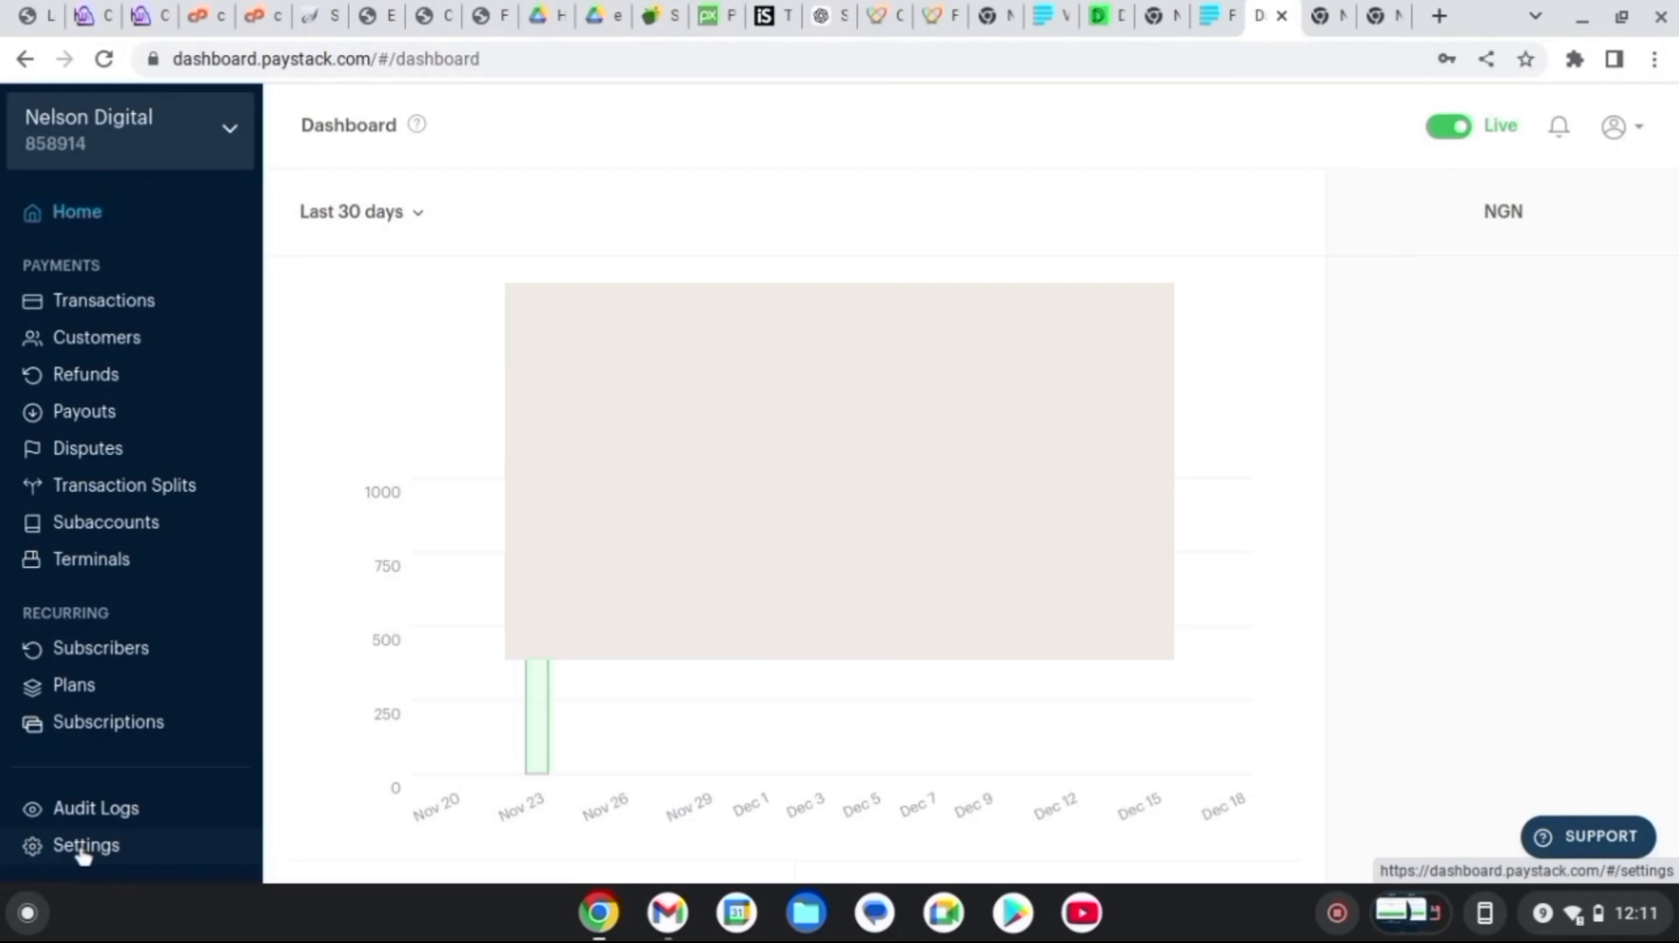
left_click(84, 849)
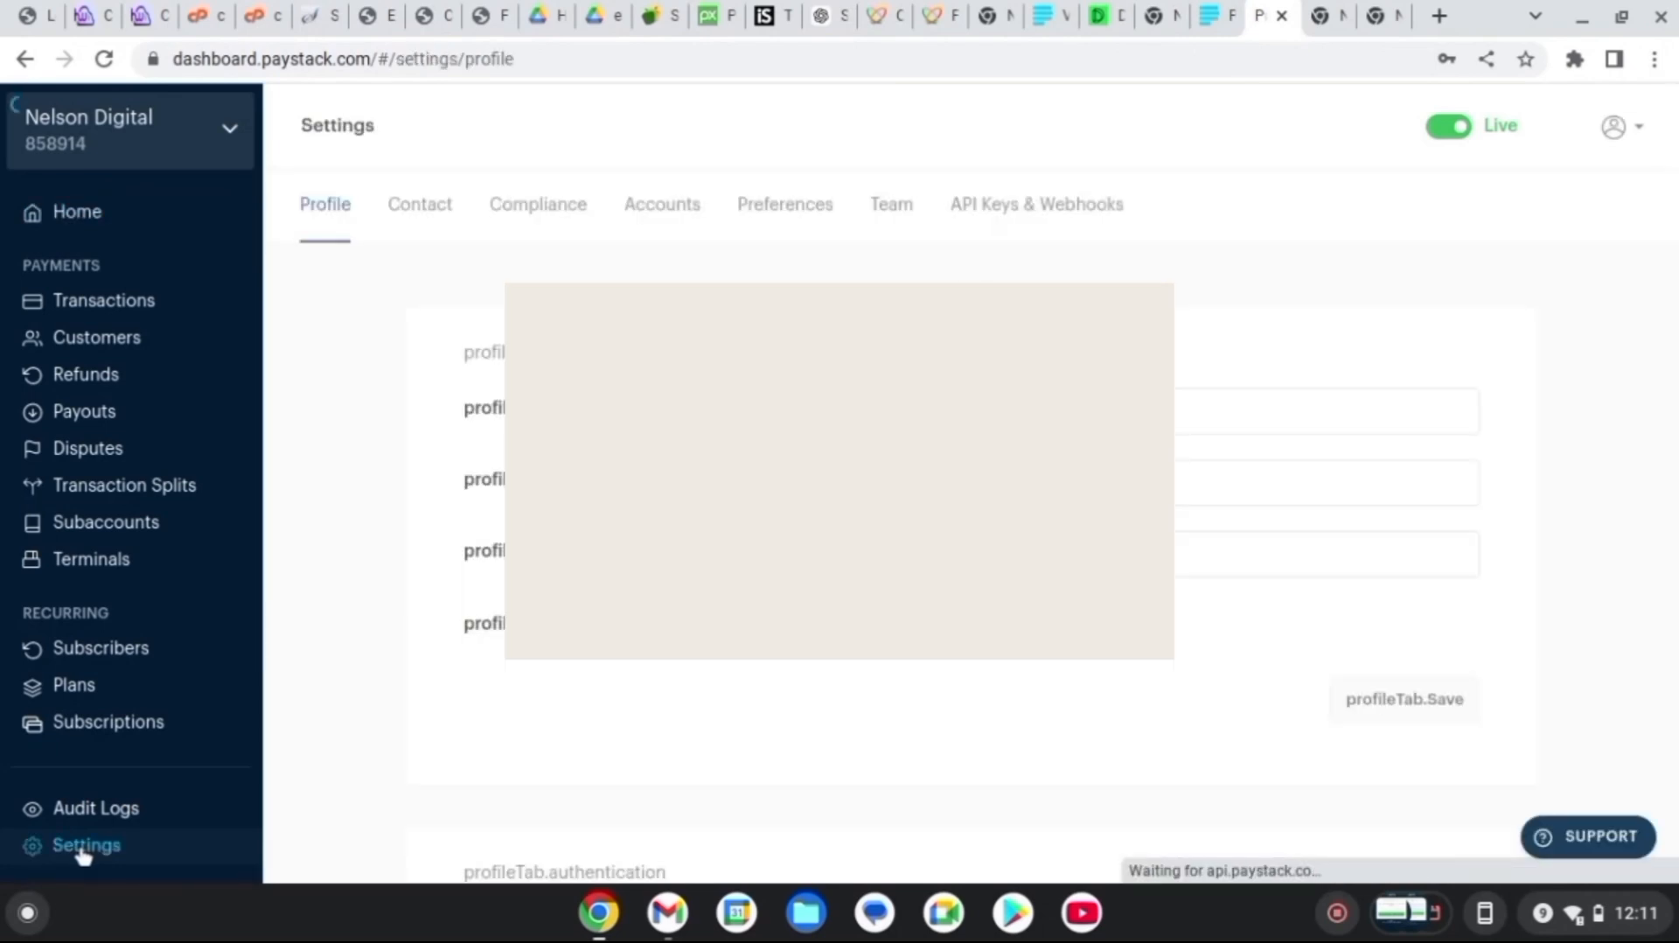
left_click(999, 210)
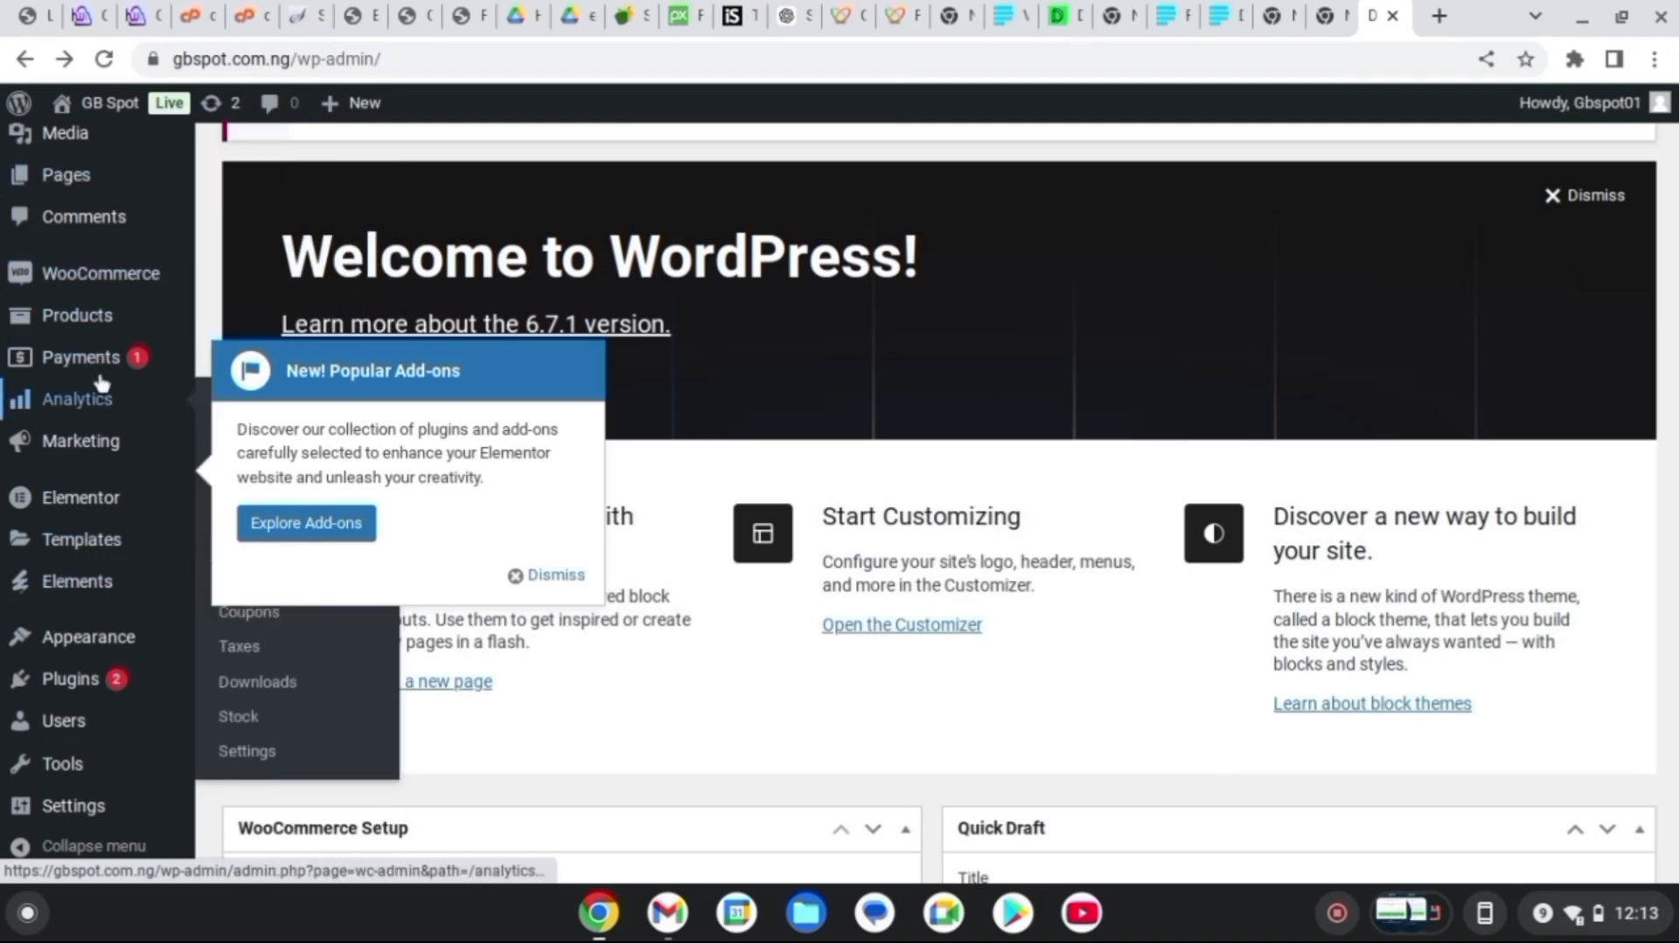
Search Add Plugins for 'paystack', then install and activate Paystack WooCommerce Payment Gateway
scroll(92, 402, "down", 2)
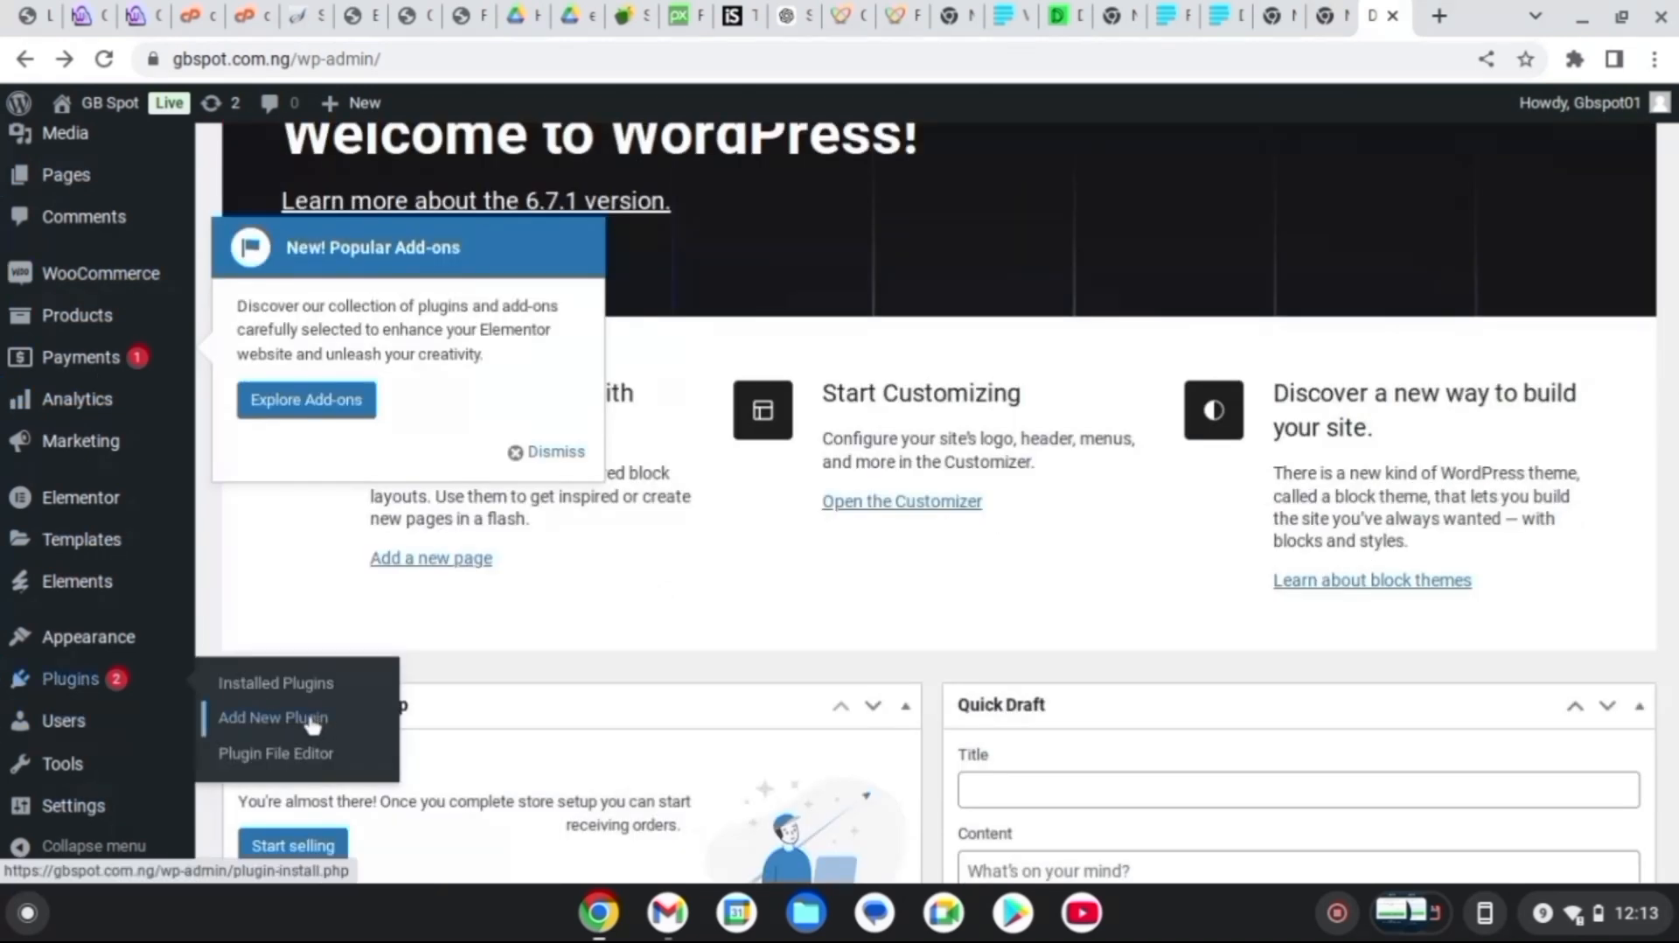
left_click(313, 724)
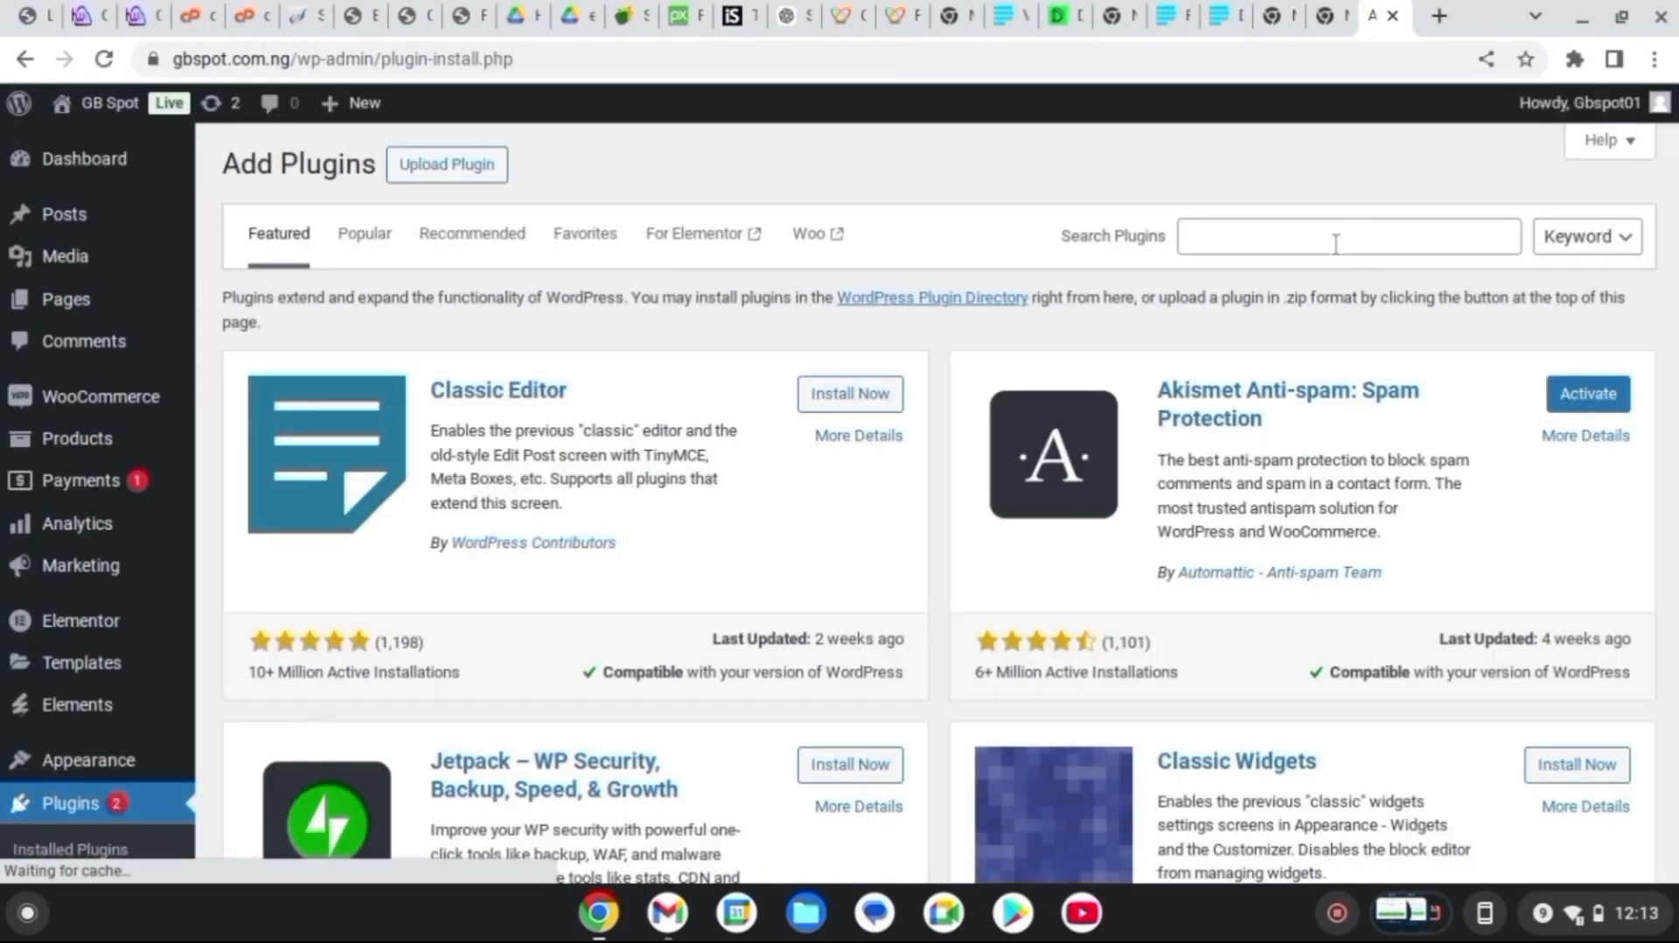
left_click(1336, 241)
type("pays")
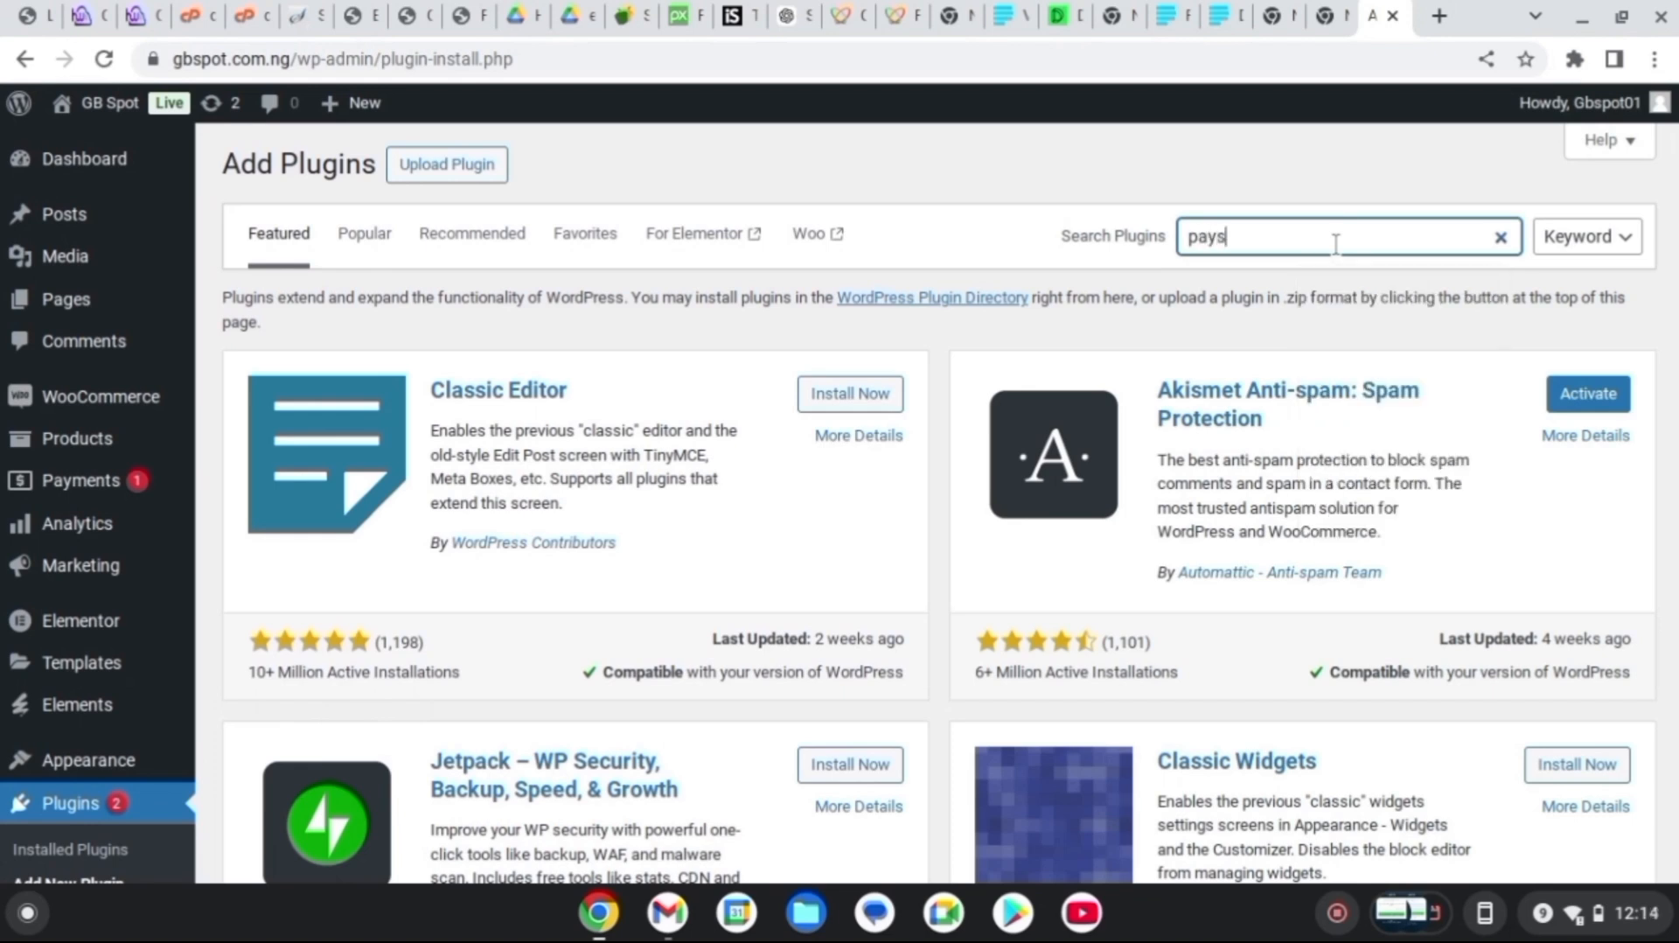
type("tack")
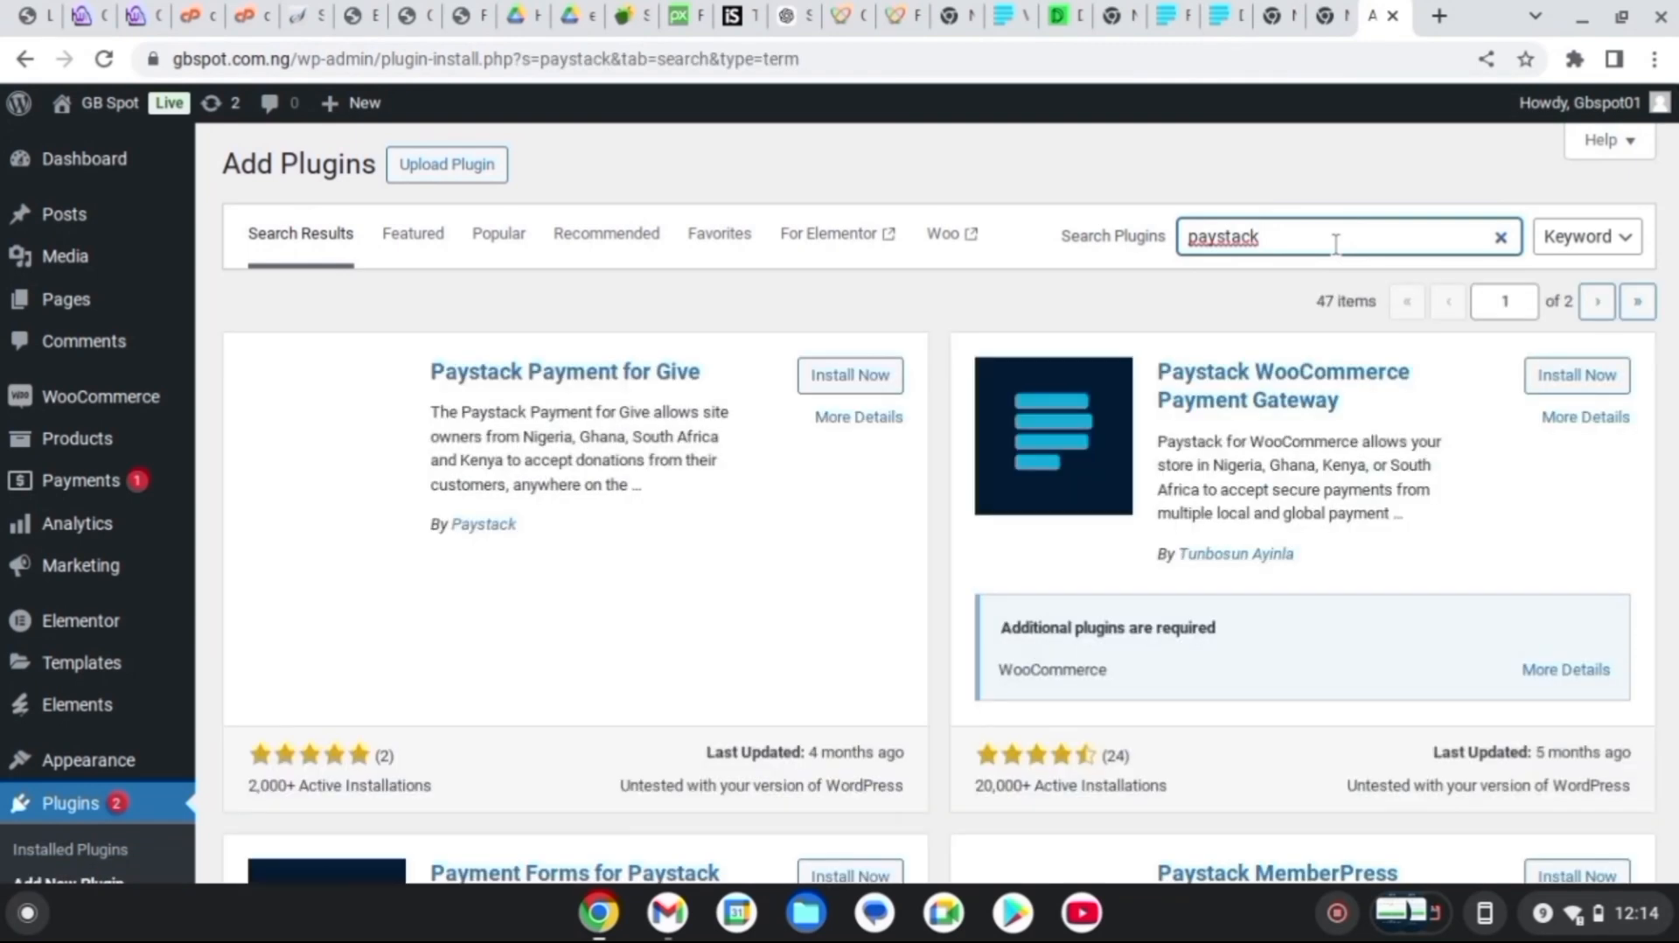
scroll(1336, 244, "down", 3)
scroll(1336, 244, "up", 3)
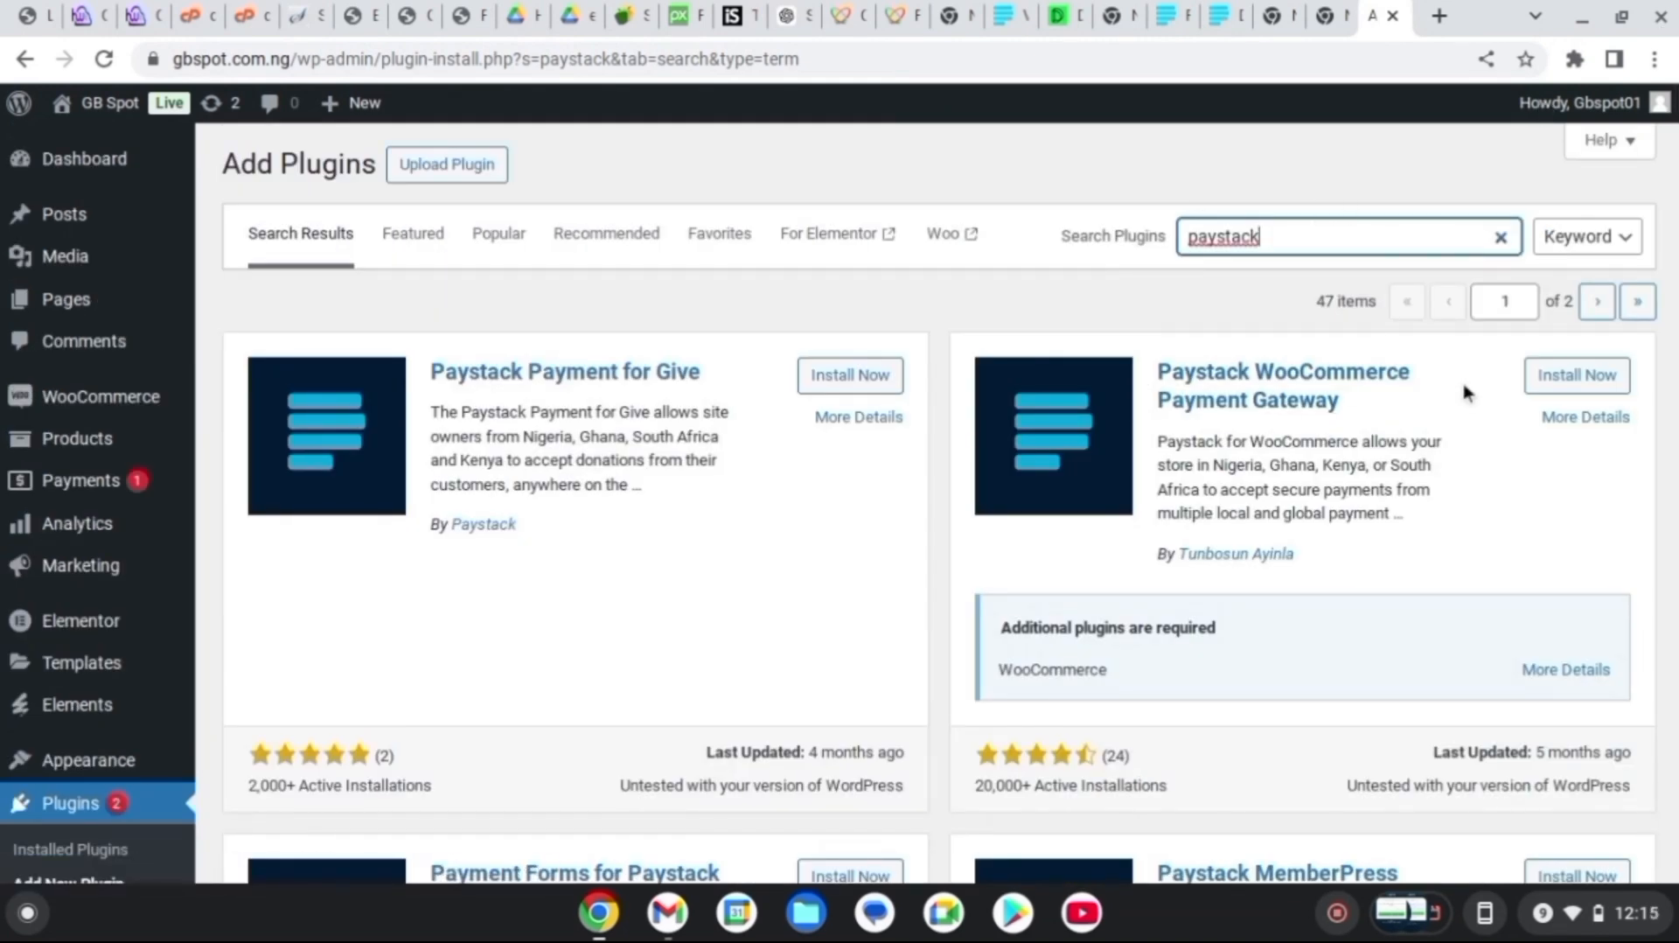
left_click(1575, 376)
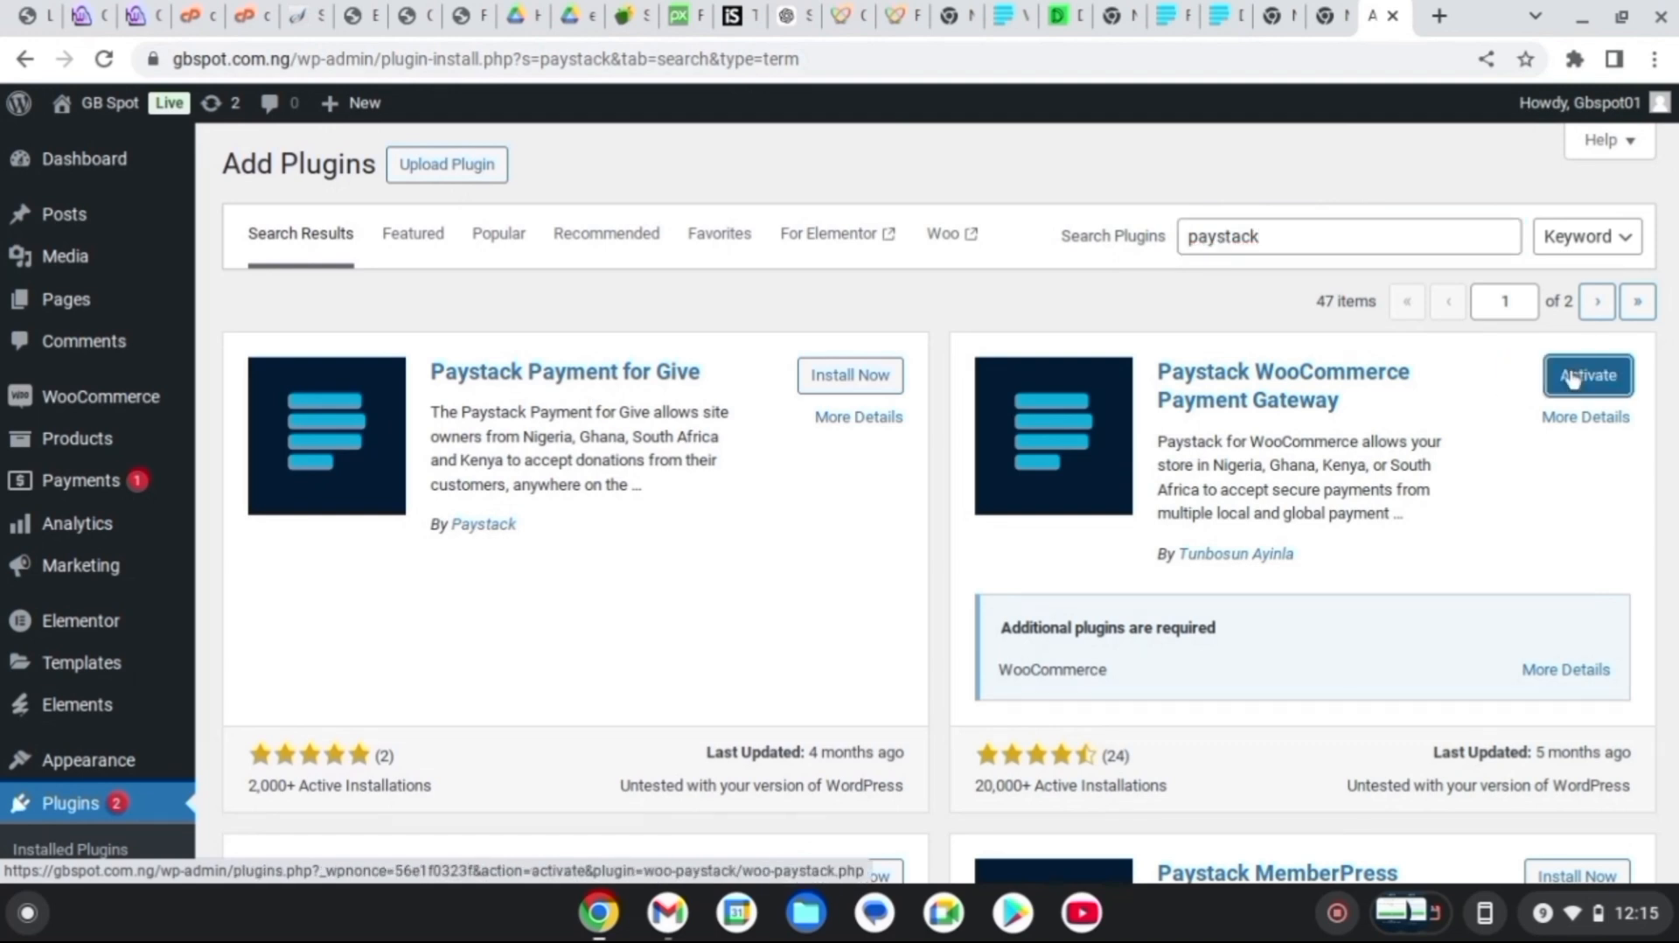
left_click(1571, 378)
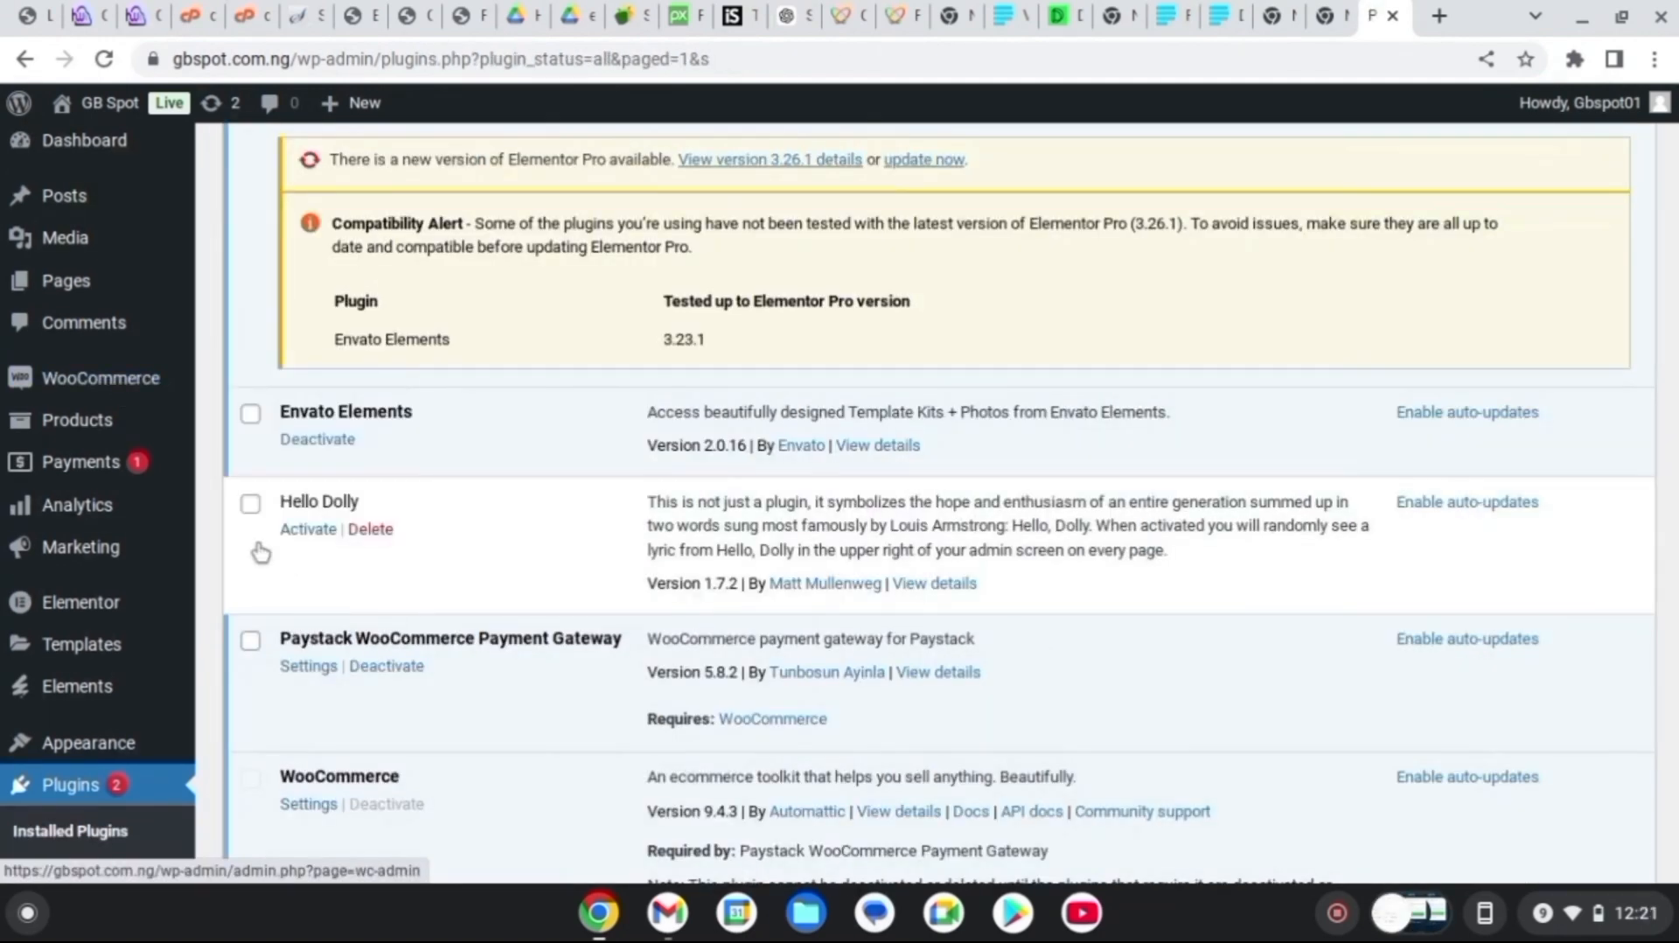
Open the Paystack payment method under WooCommerce Settings > Payments
mouse_move(114, 378)
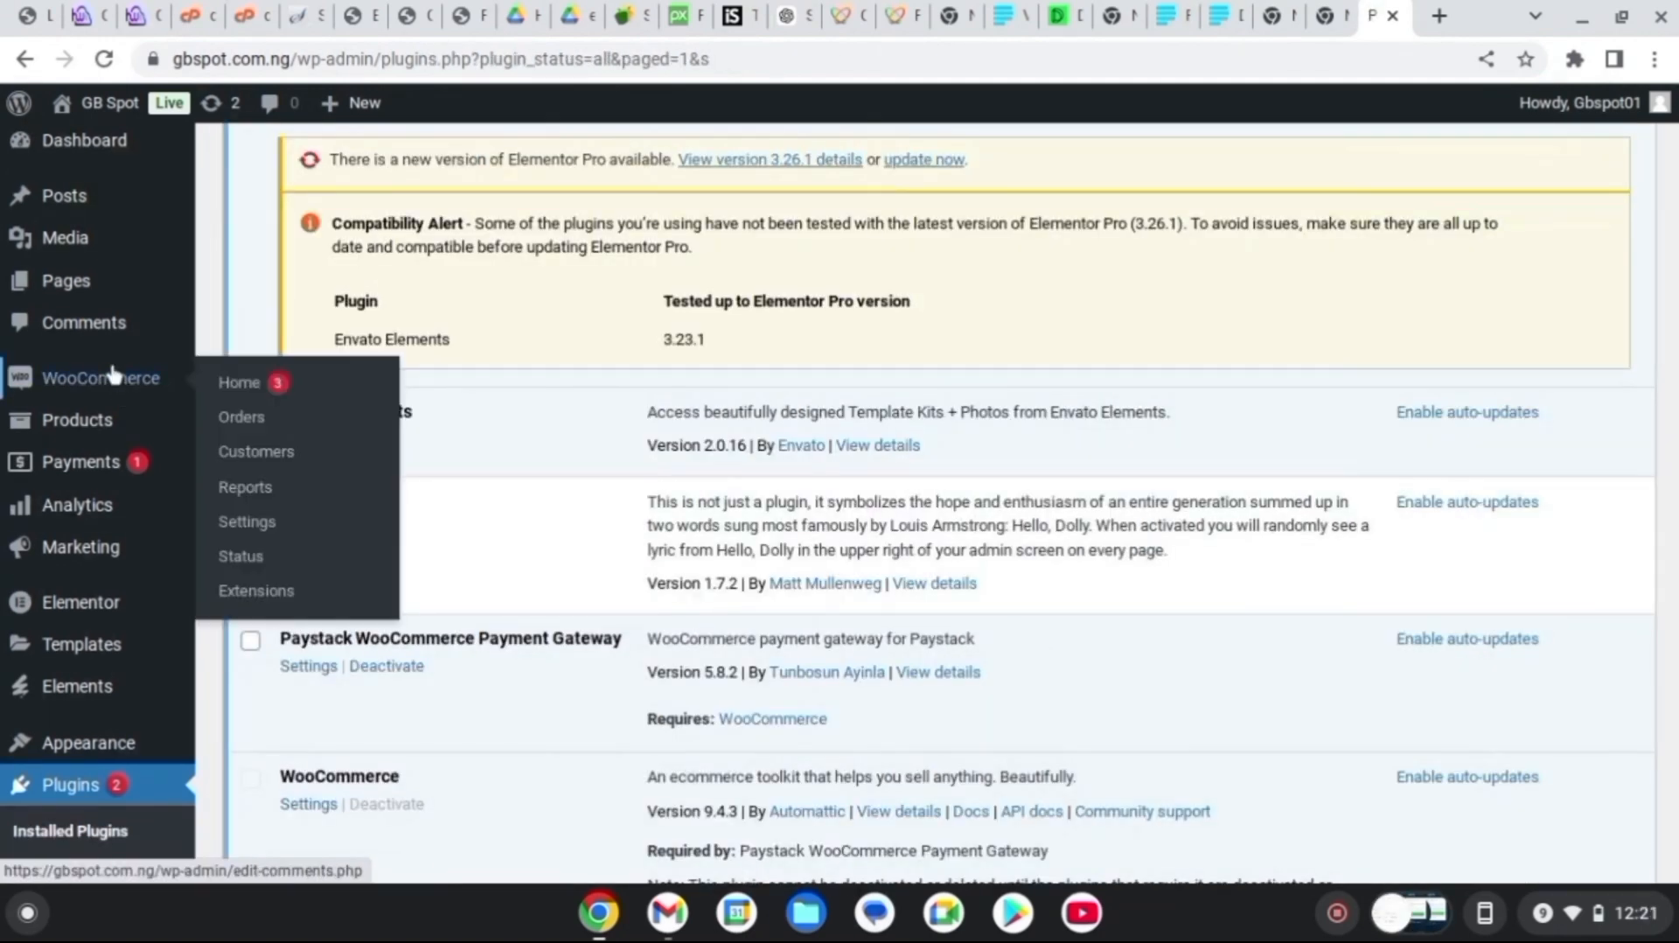
left_click(237, 525)
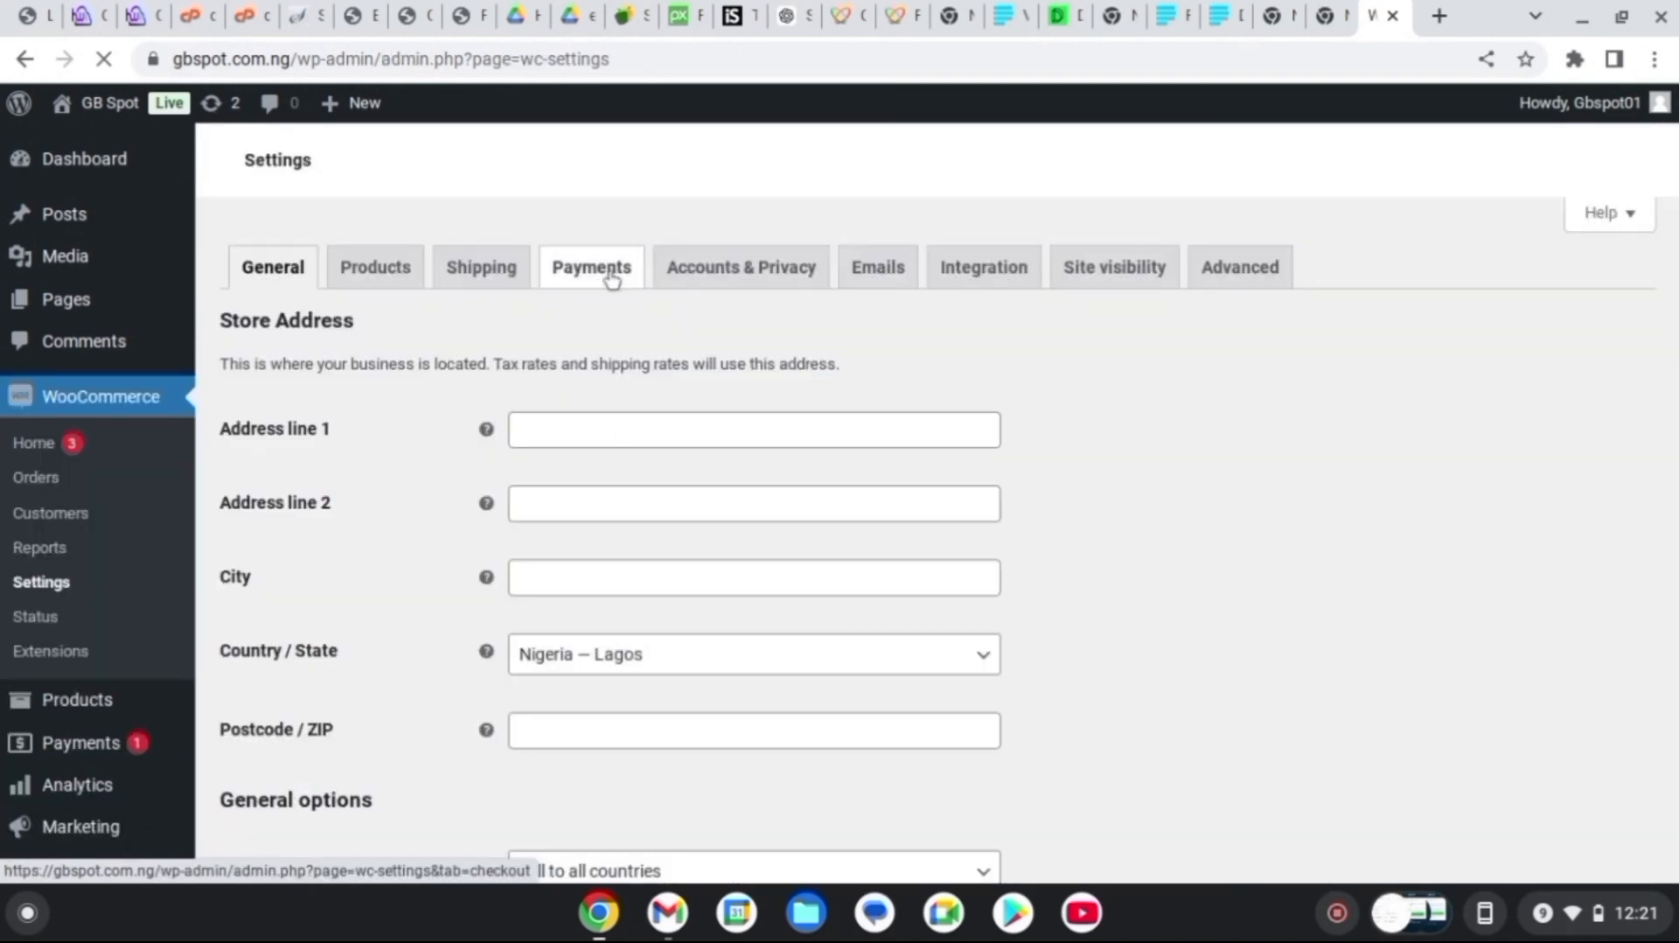
left_click(611, 276)
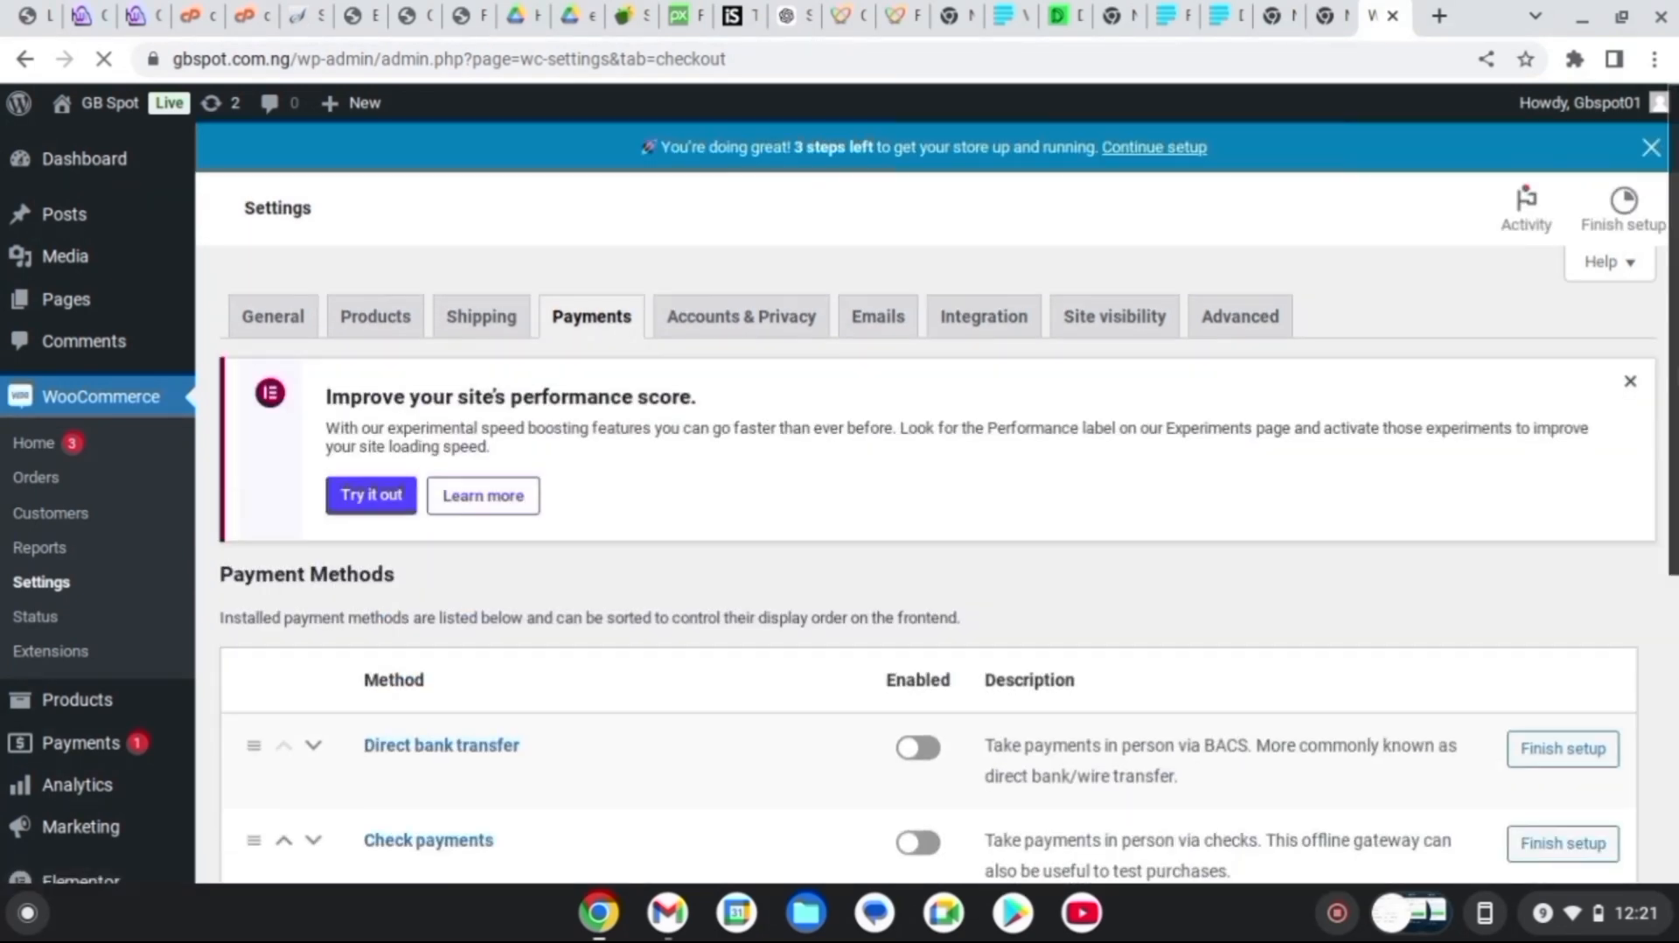
scroll(1563, 702, "down", 4)
left_click(1563, 702)
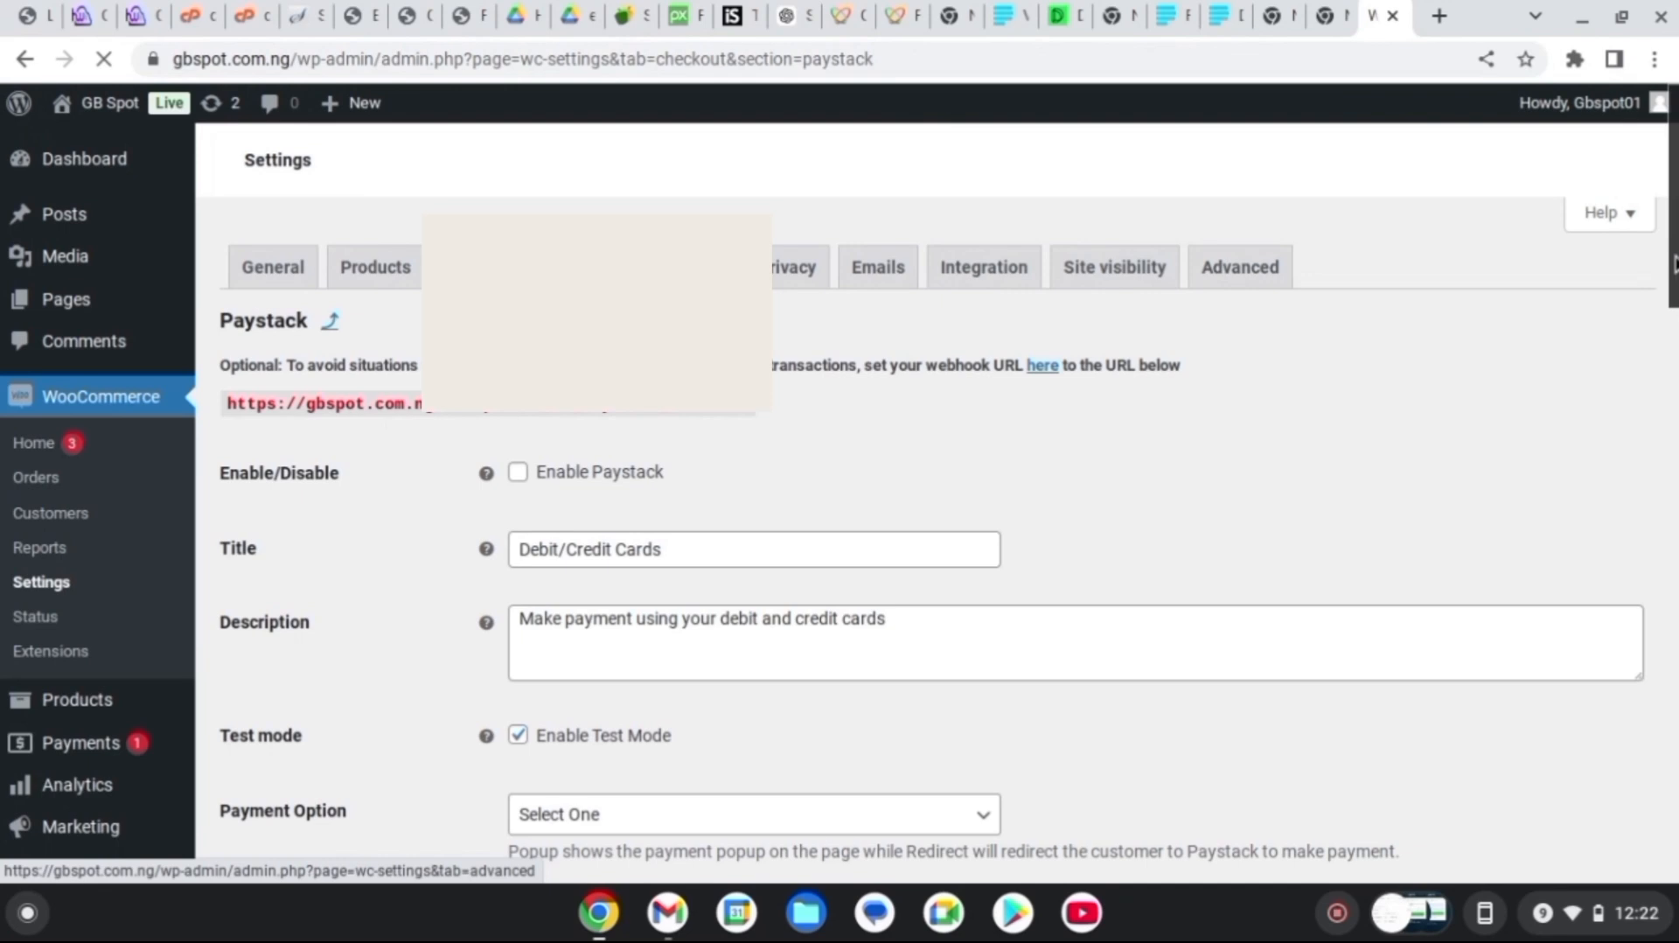
Enable Paystack, turn off test mode and set the payment option to Popup
left_click_drag(1672, 266, 1674, 293)
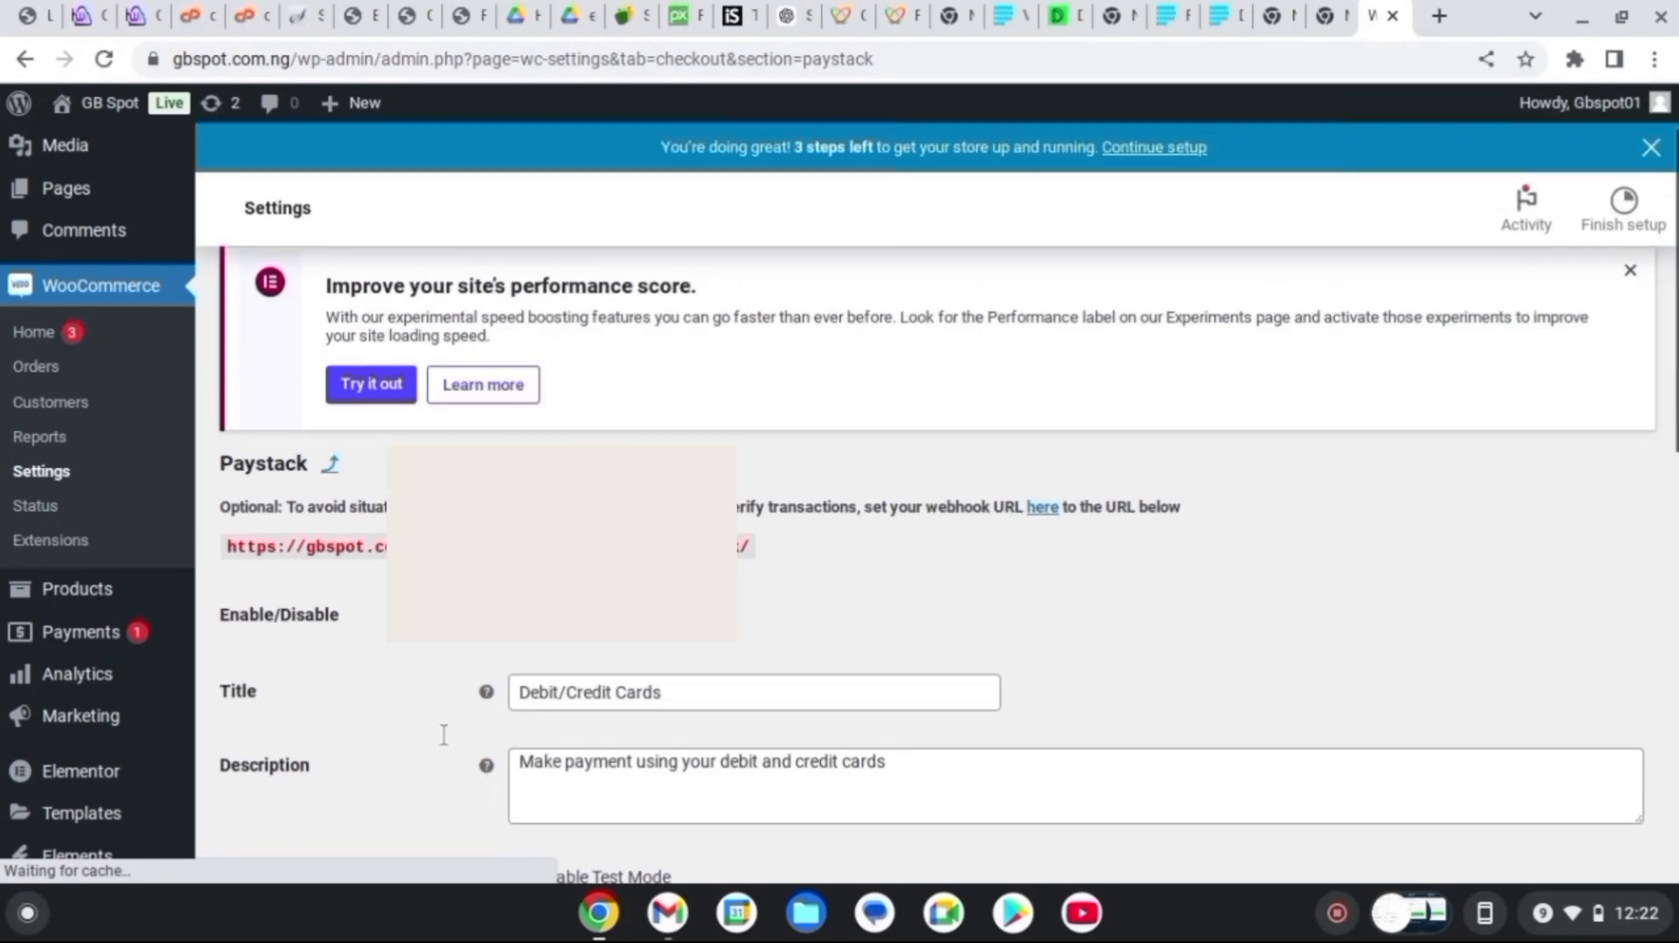
left_click_drag(1675, 365, 1675, 492)
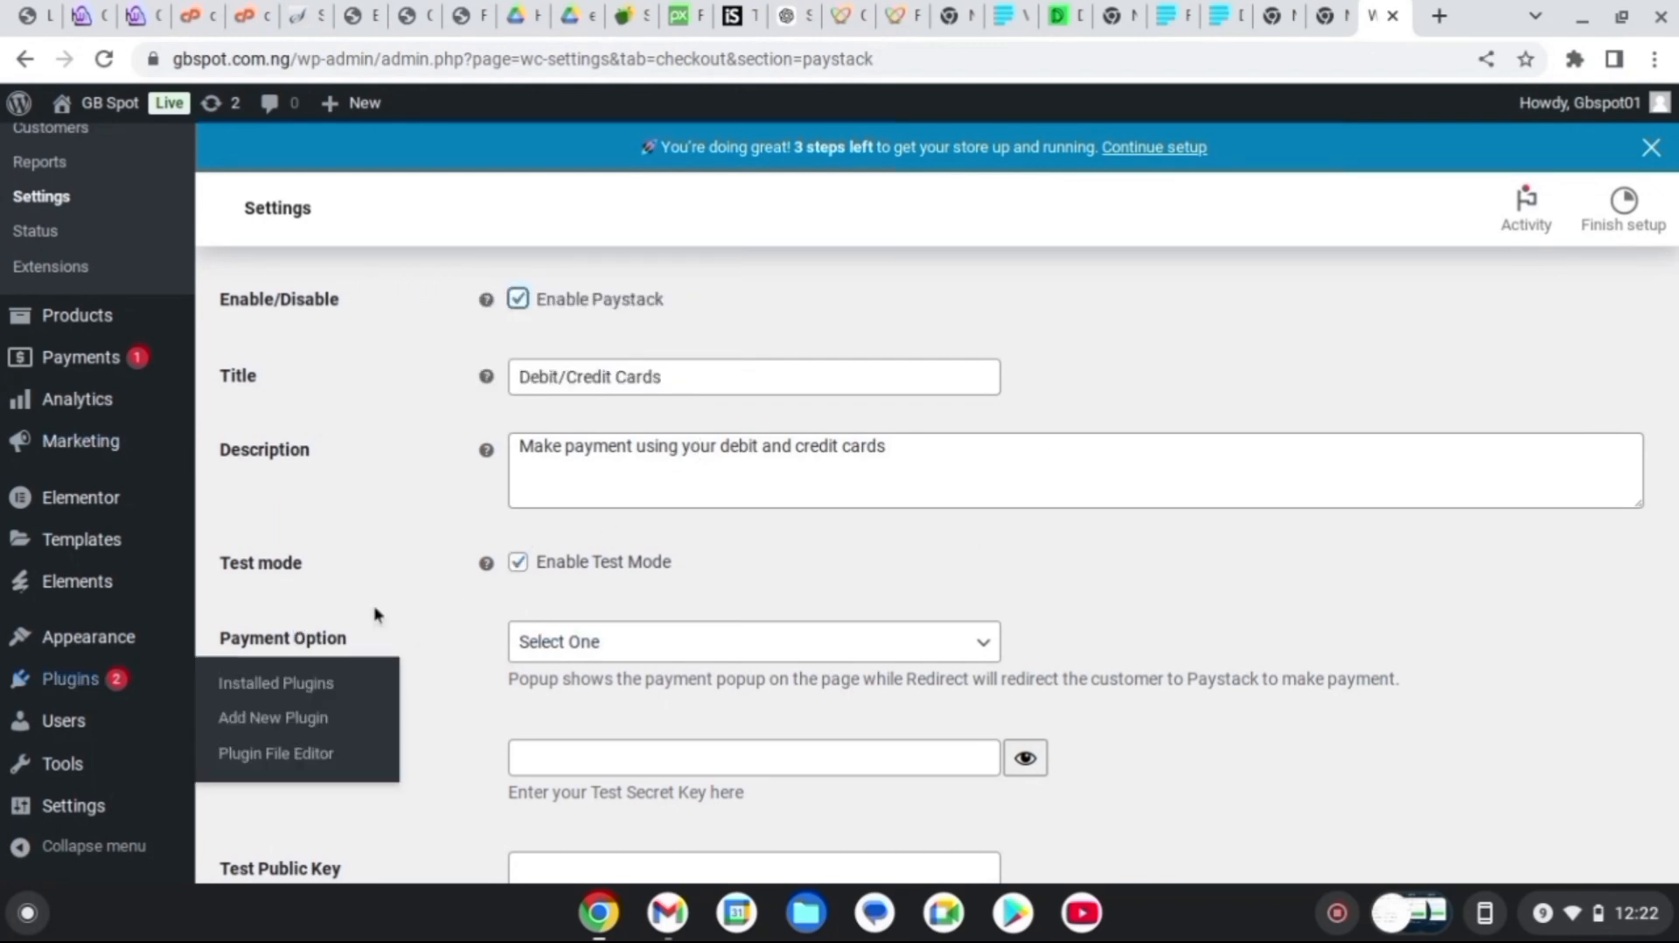
left_click(518, 564)
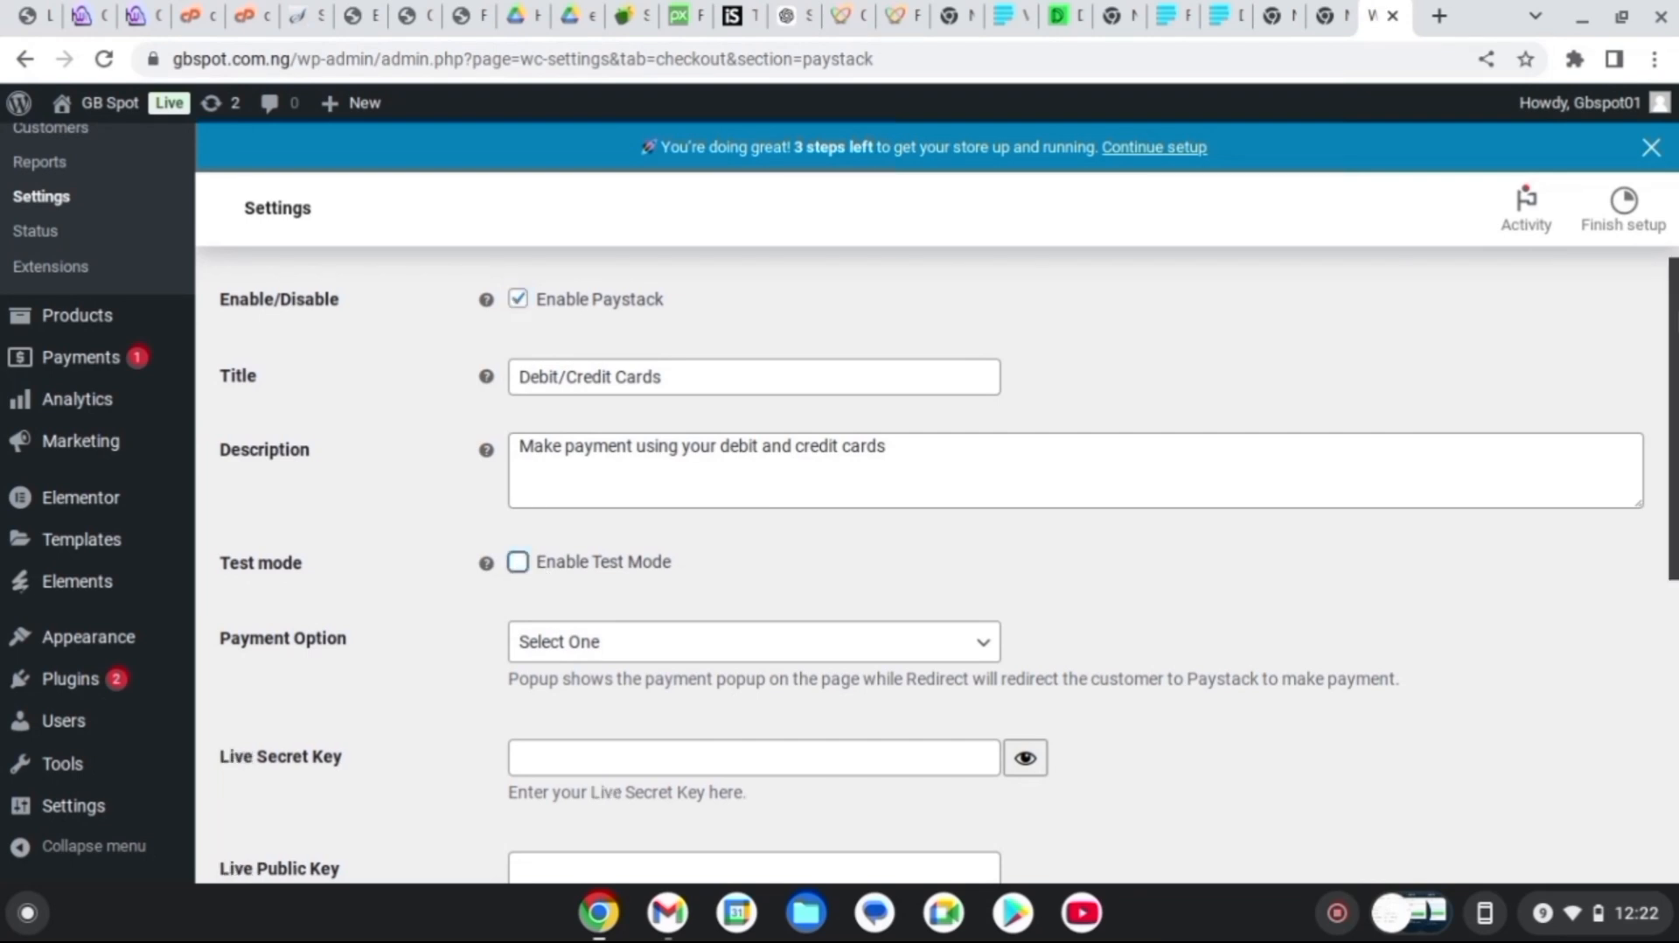
scroll(1424, 386, "down", 3)
left_click(969, 364)
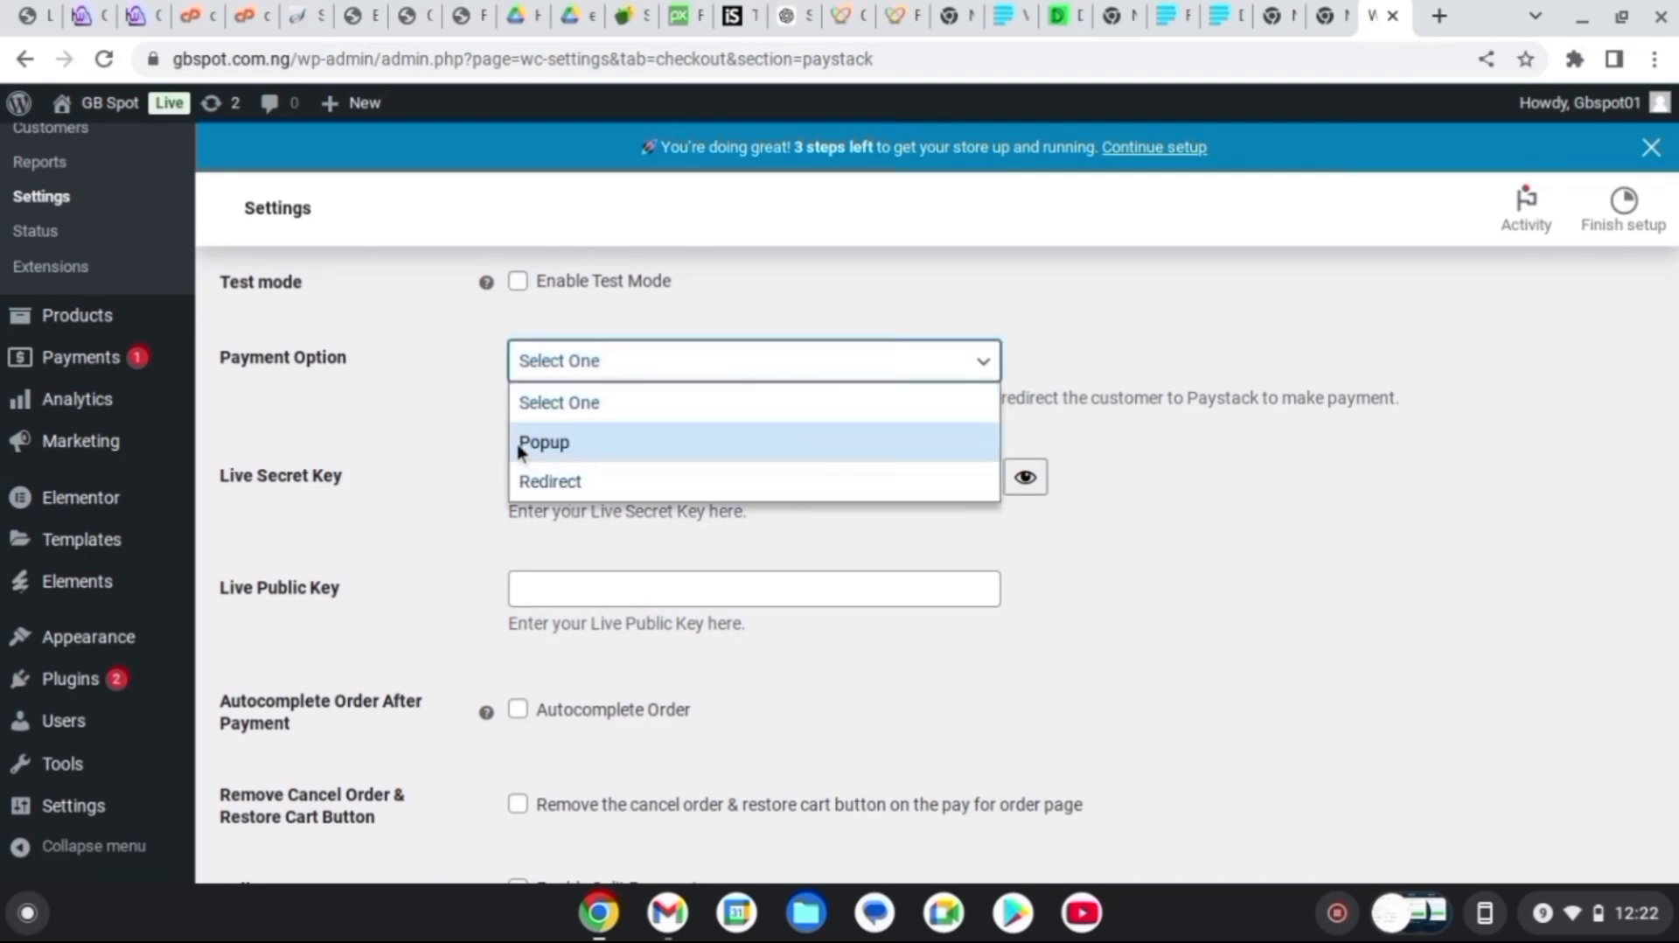
left_click(575, 450)
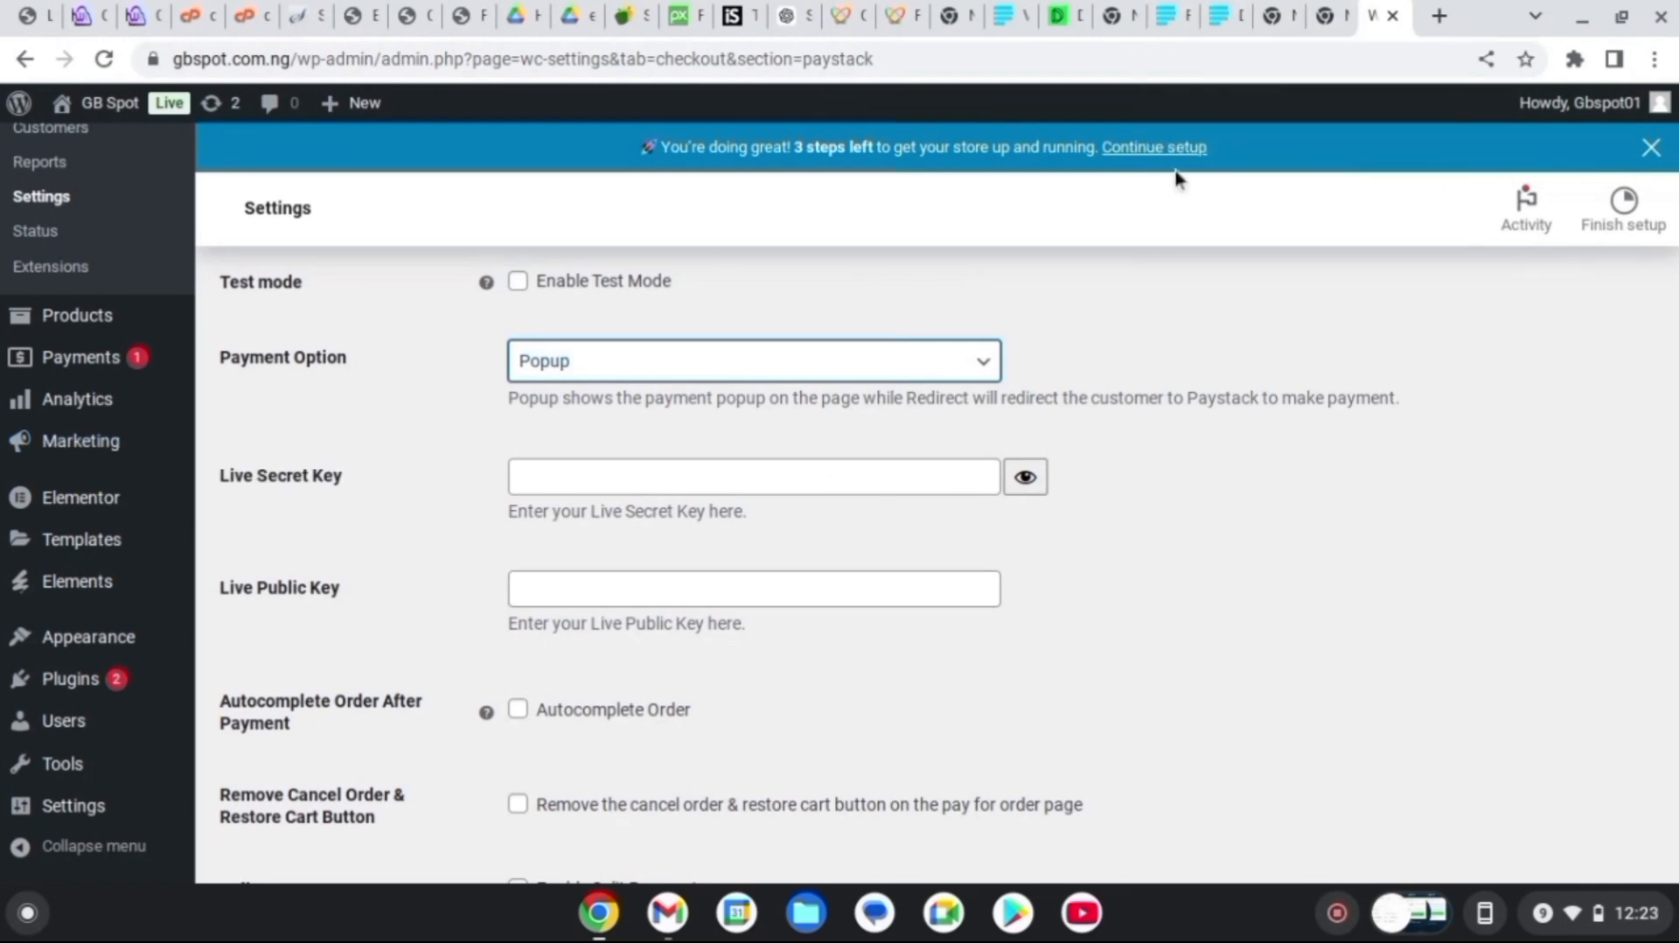
left_click(1228, 15)
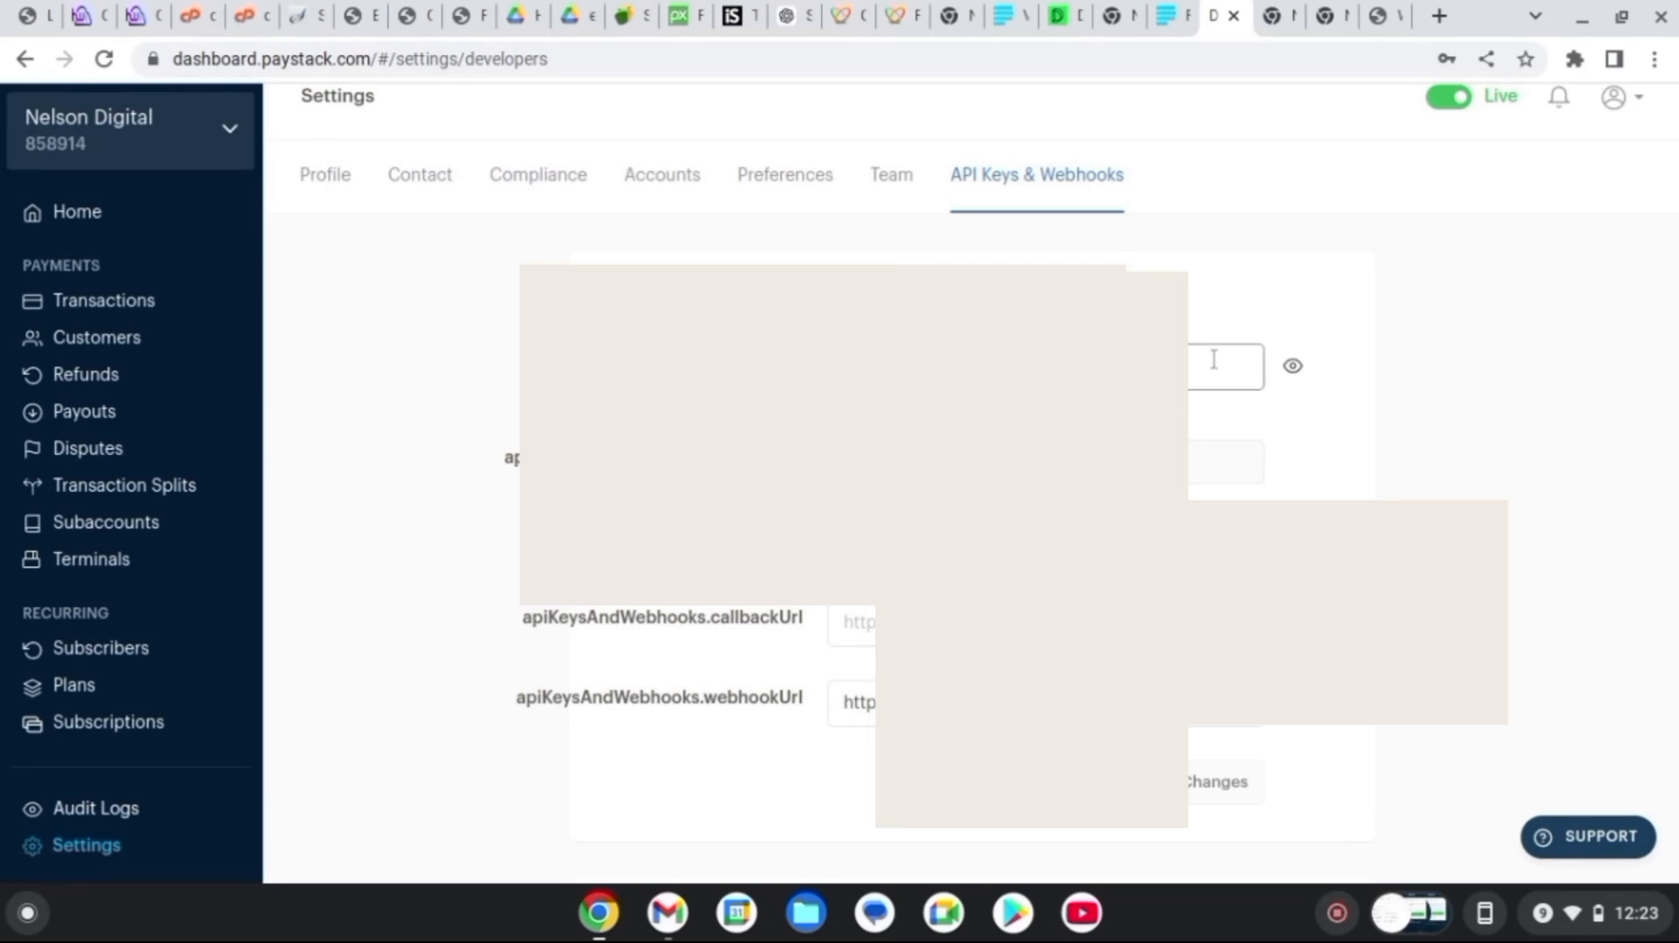
Copy the Paystack live secret and public keys into the Live Secret Key and Live Public Key fields
left_click(1293, 367)
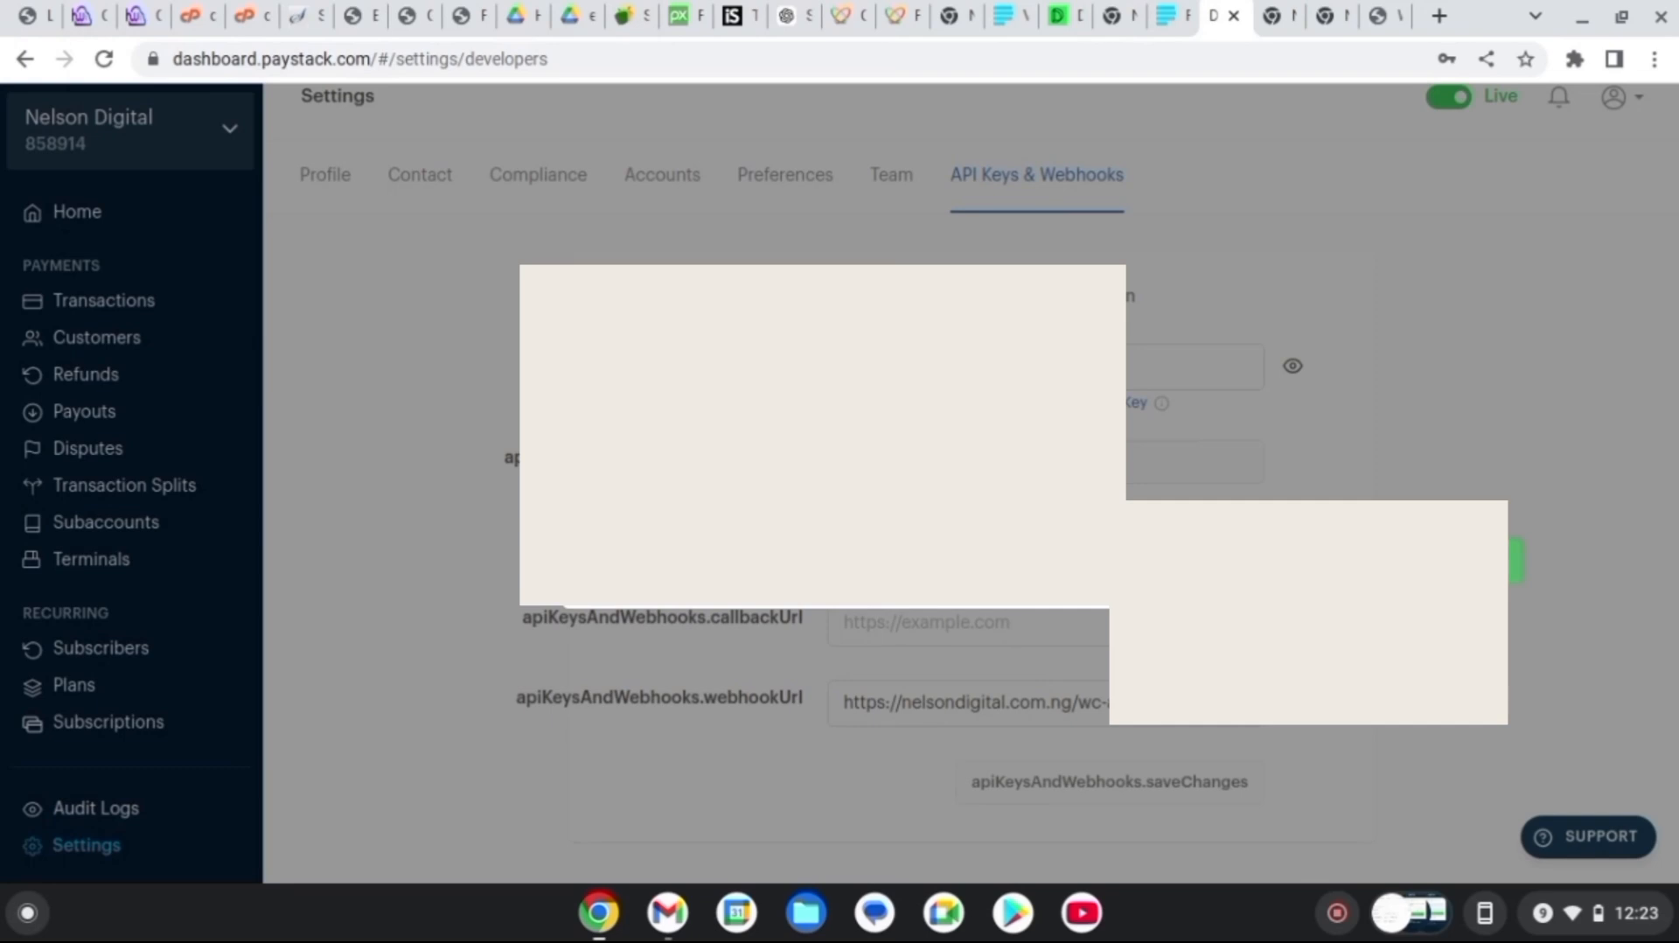
left_click(1516, 560)
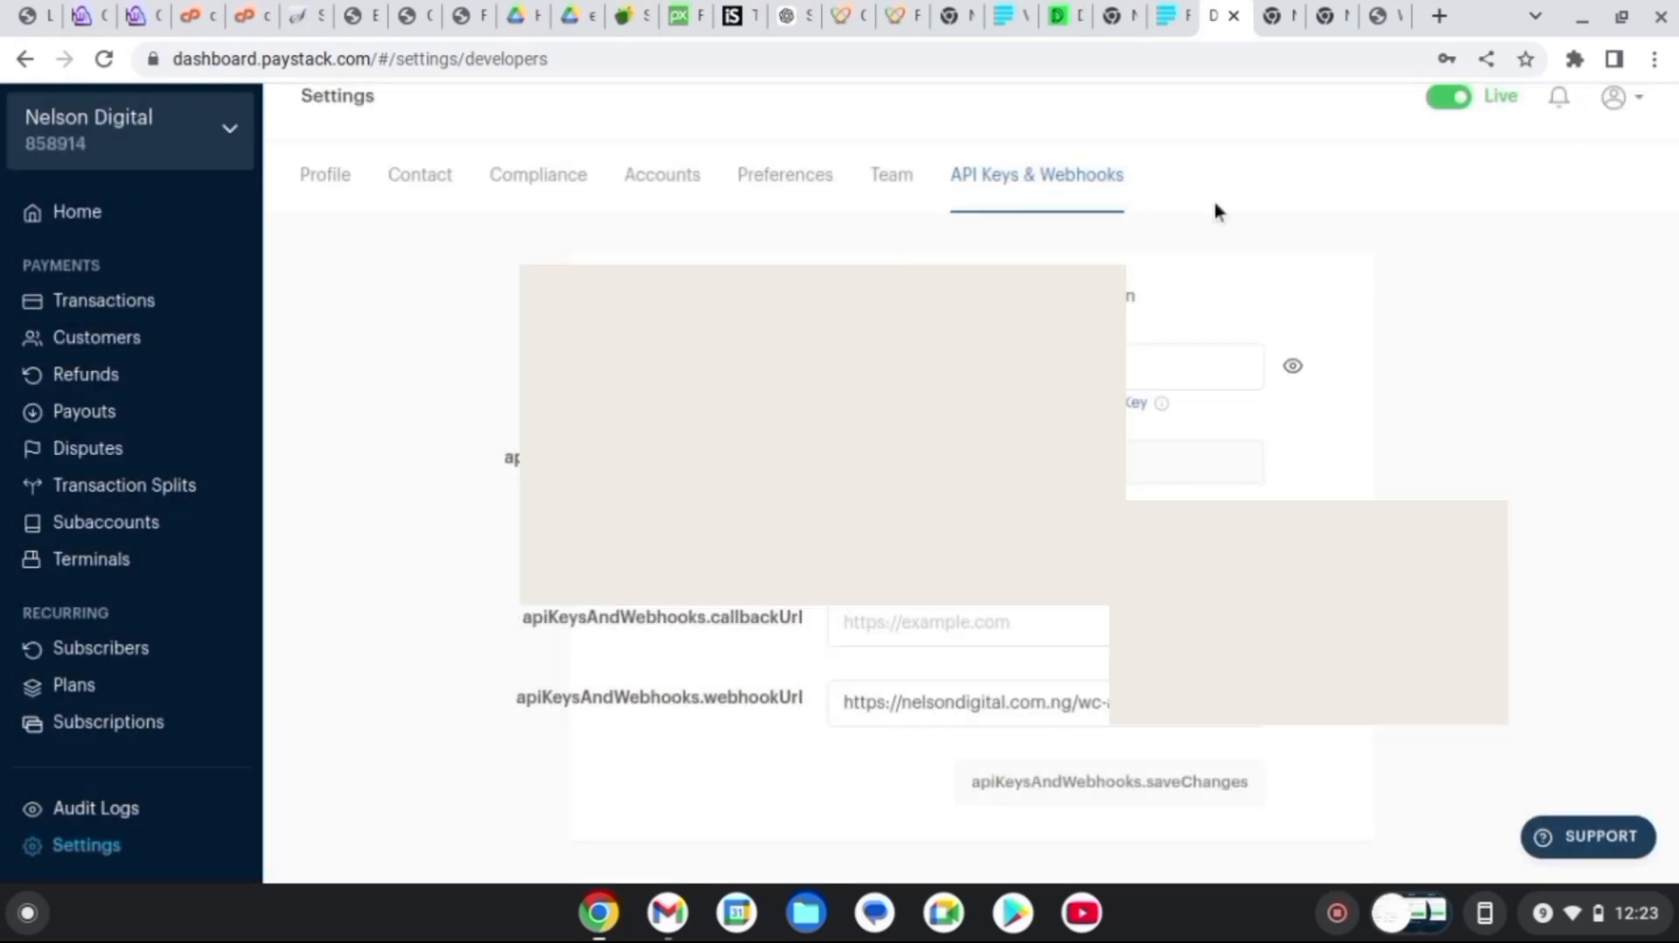
left_click(1375, 17)
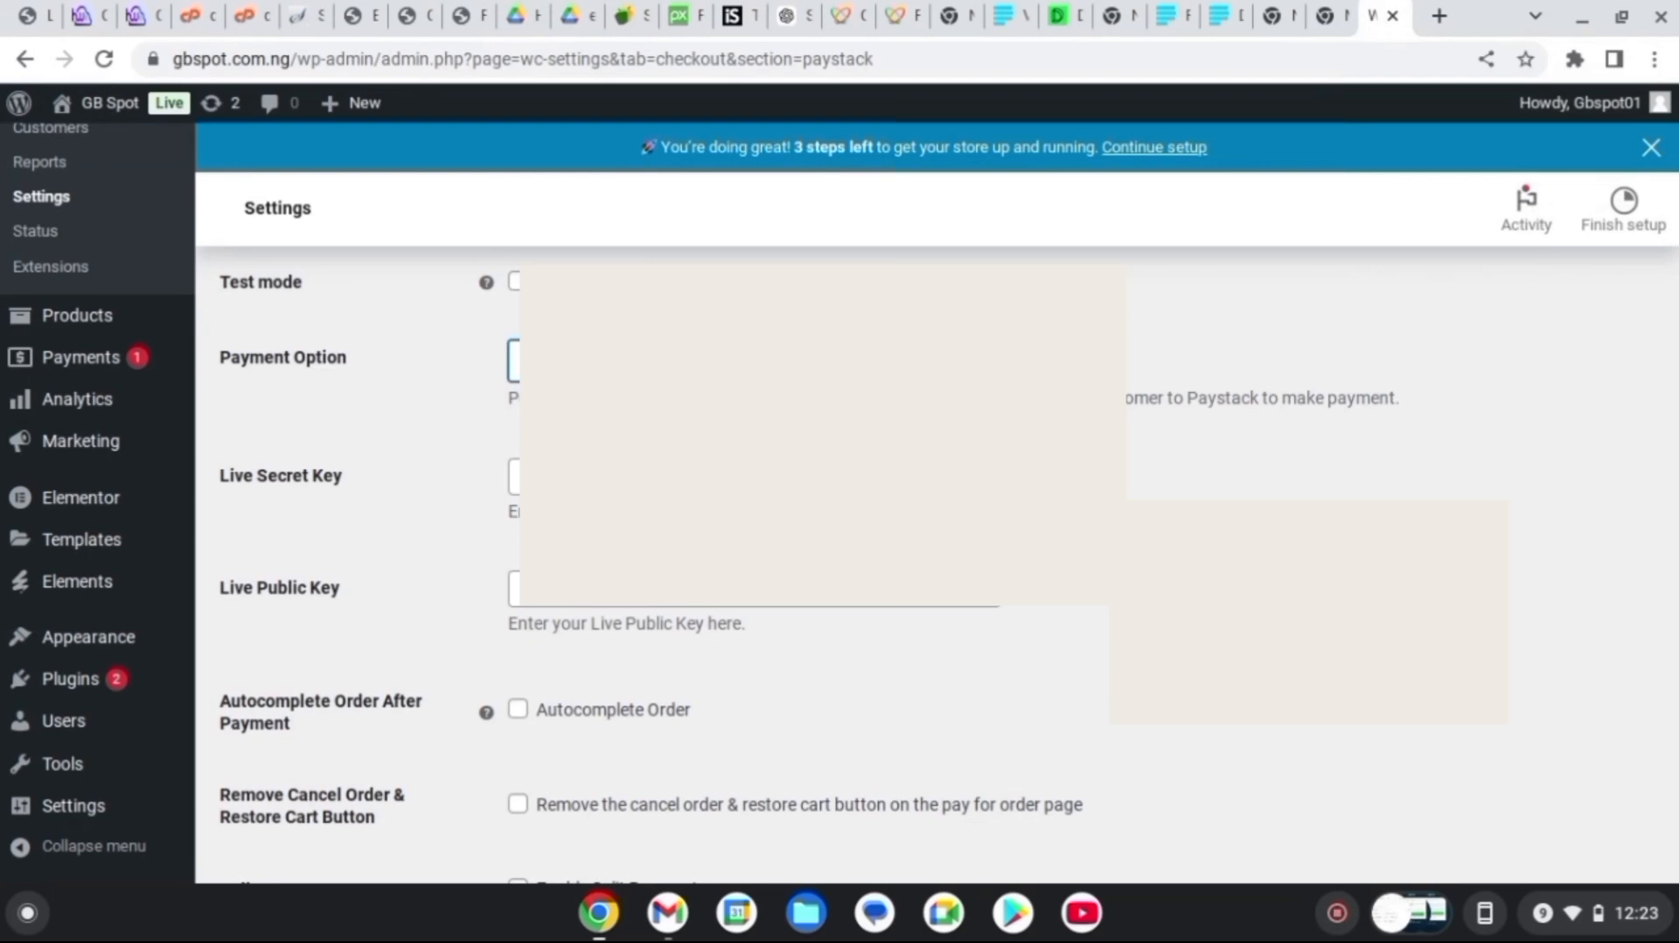
left_click(655, 461)
key("ctrl+v")
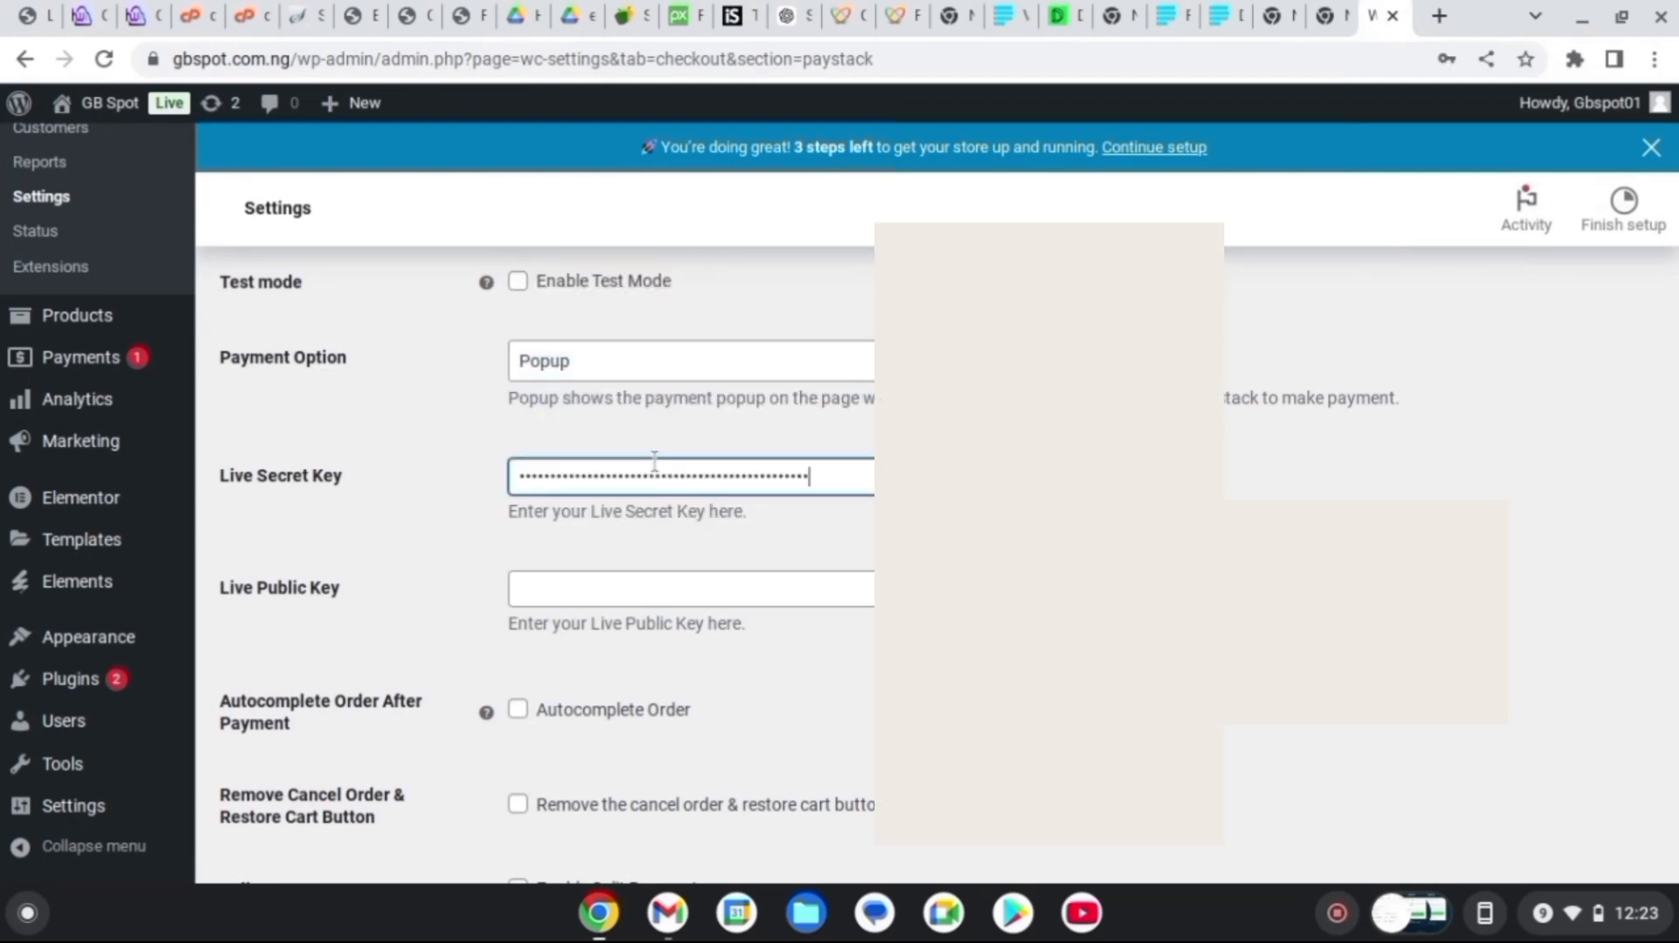
left_click(1220, 14)
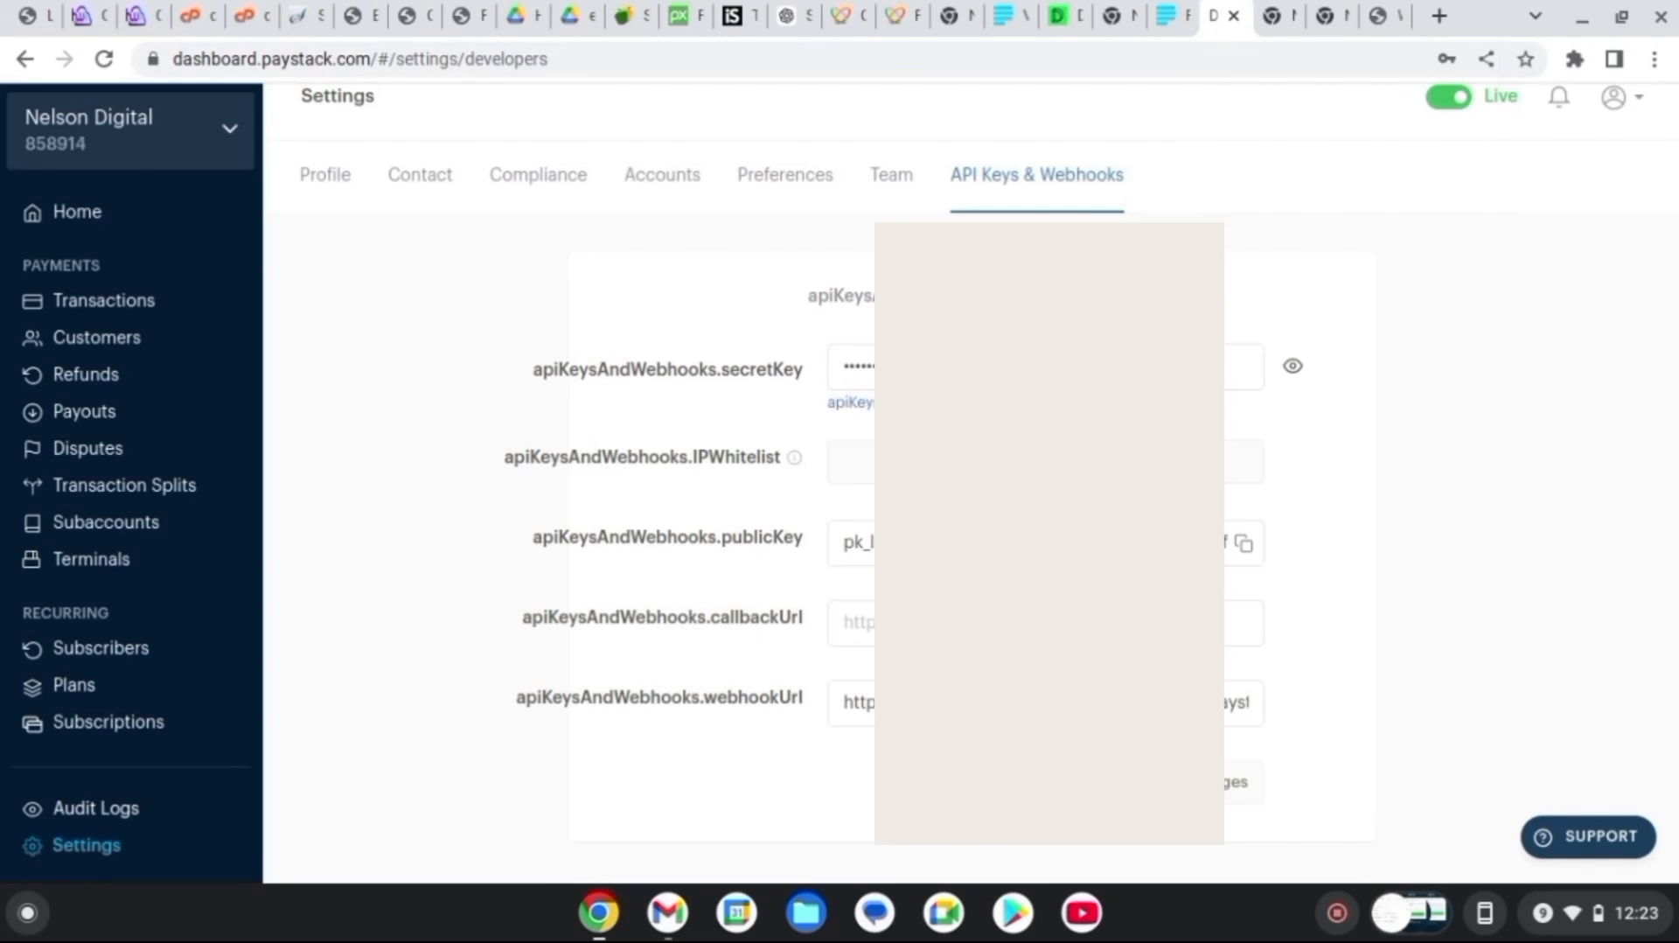
left_click(1380, 15)
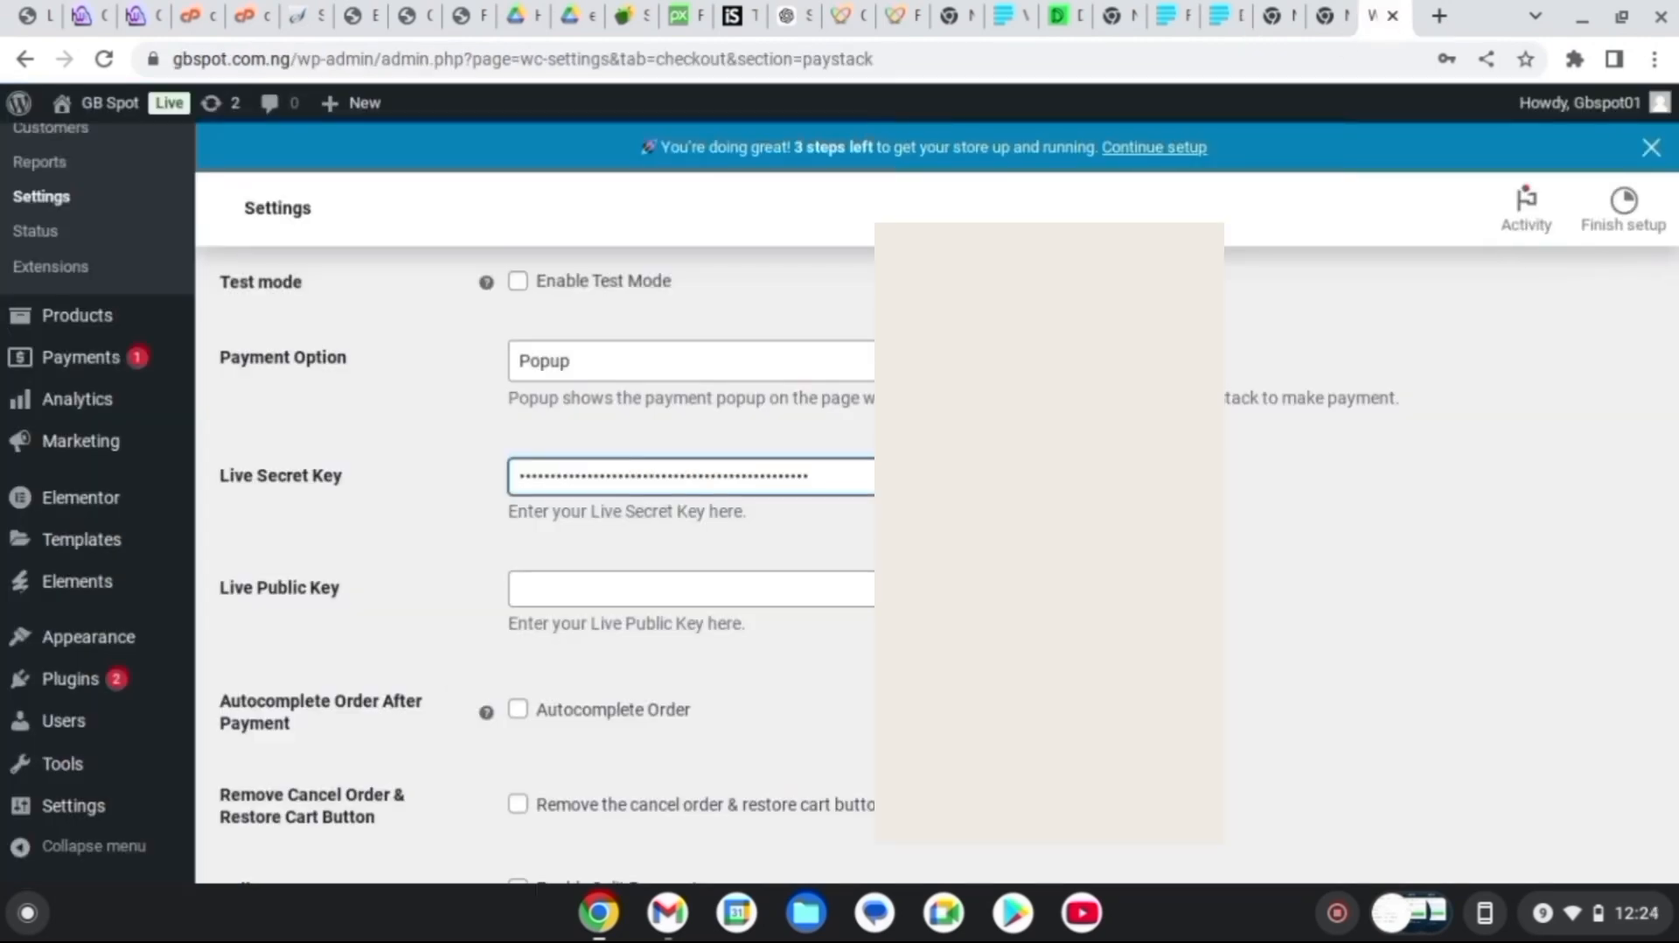
left_click(735, 585)
key("ctrl+v")
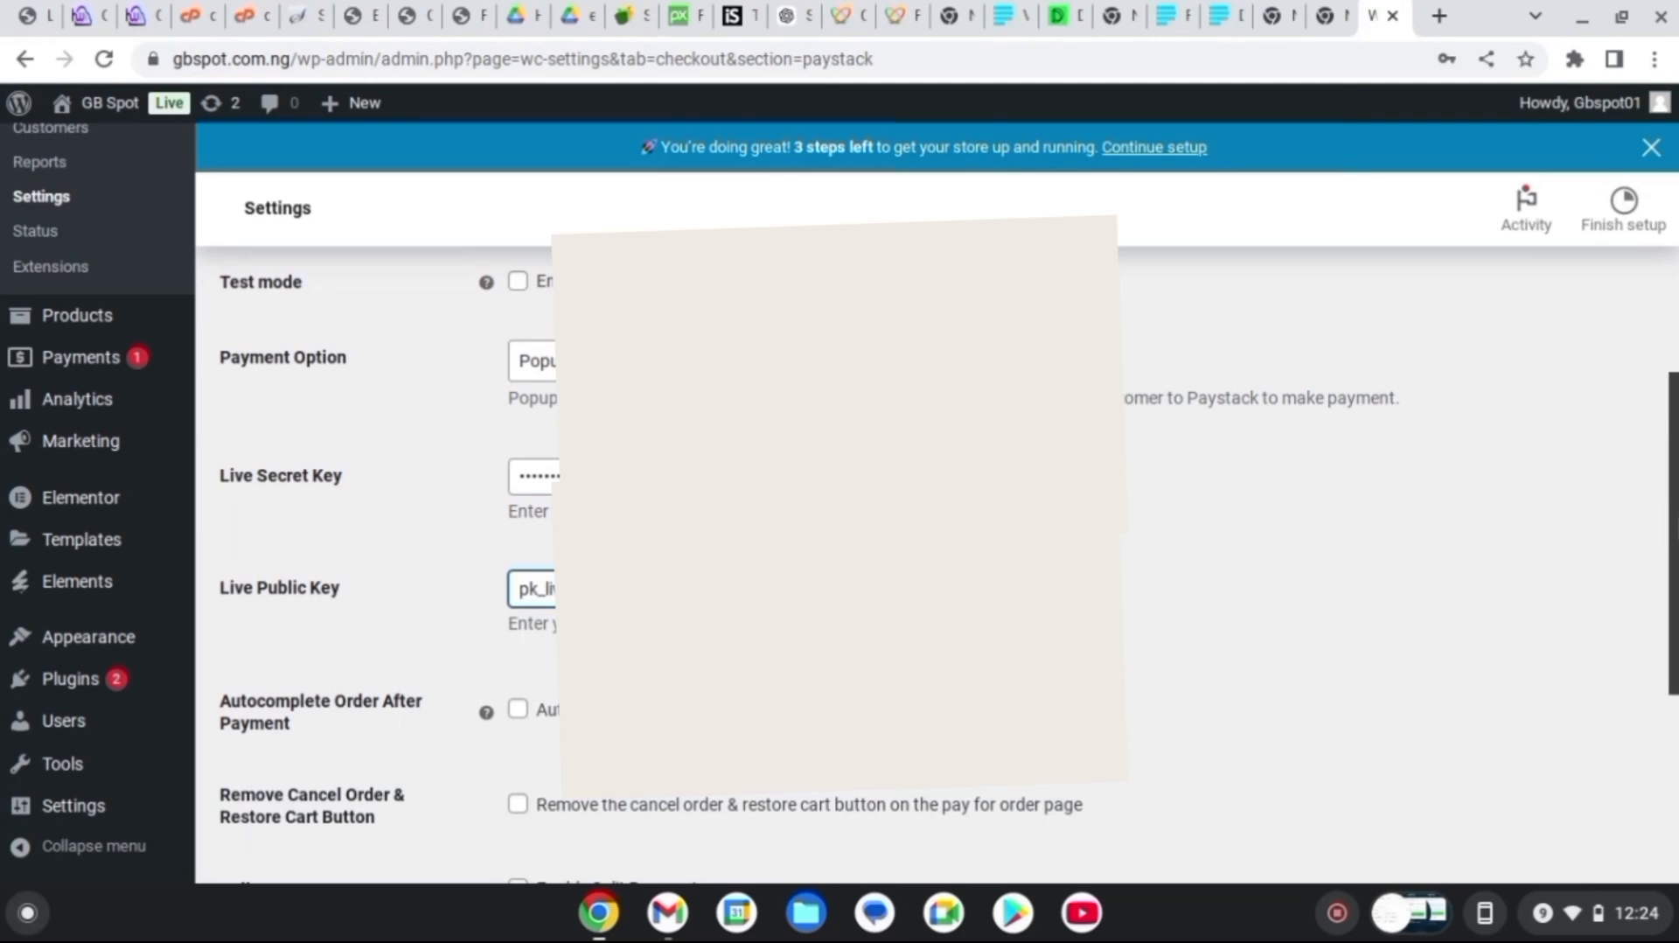
Save the Paystack settings with saved-card payments off and select the site's webhook URL
scroll(874, 524, "down", 2)
scroll(507, 612, "down", 3)
left_click(518, 581)
mouse_move(493, 586)
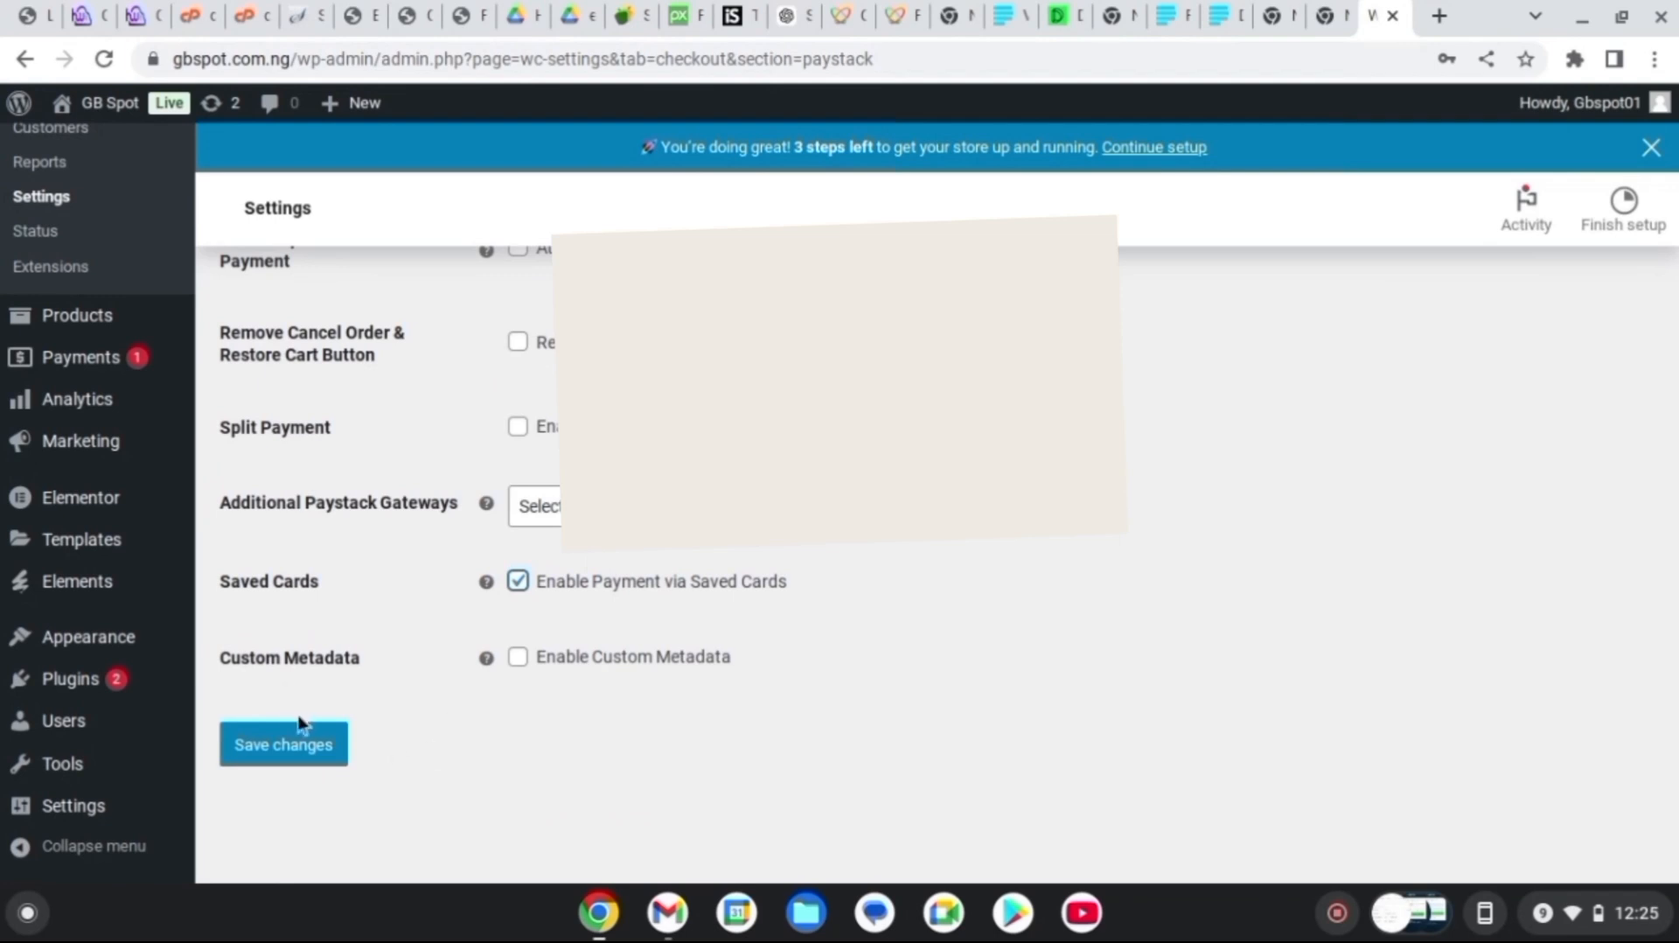
left_click(518, 581)
left_click(316, 744)
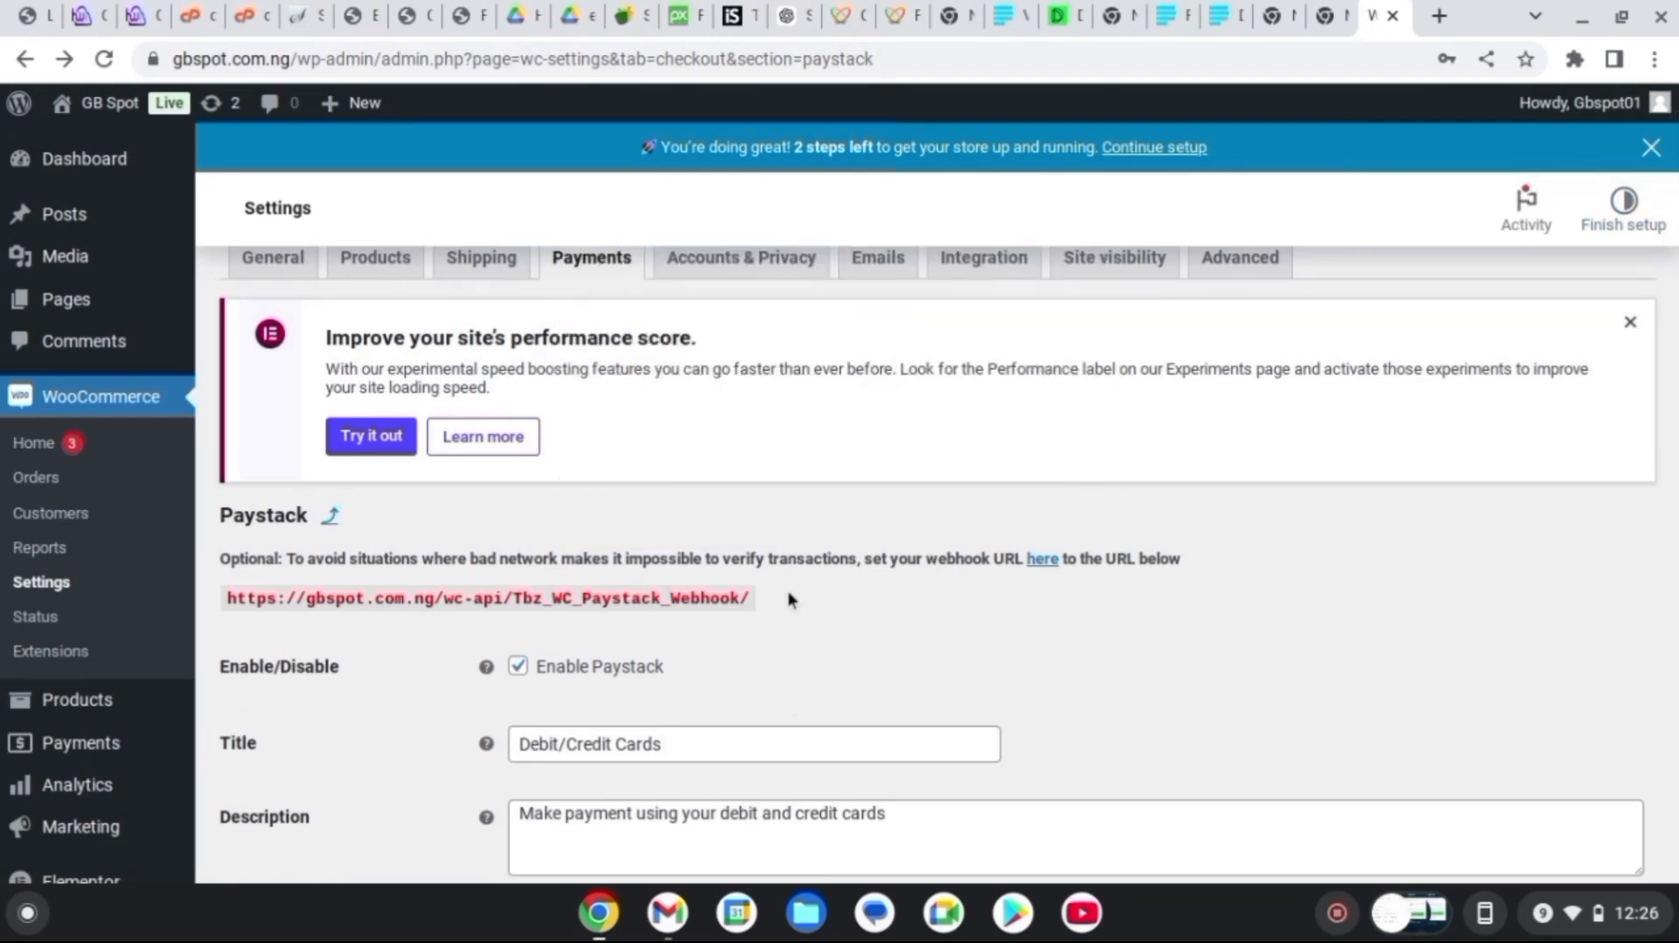
left_click_drag(773, 598, 566, 588)
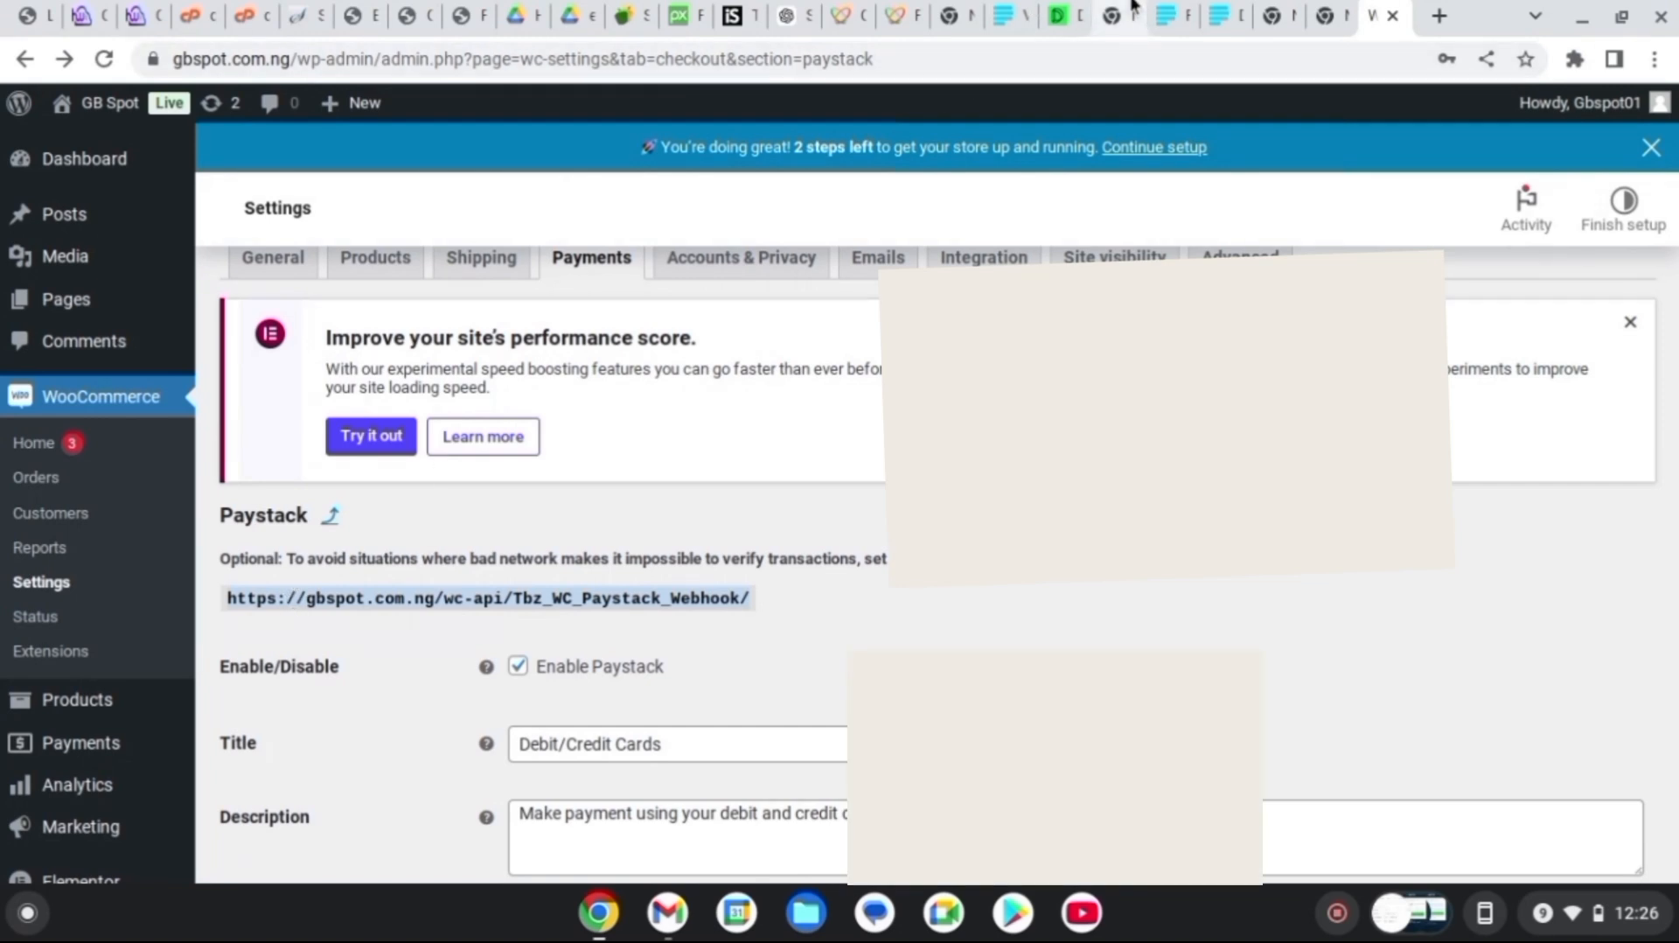
Paste the site's webhook URL into Paystack's callback URL field and save the API settings
left_click(1231, 17)
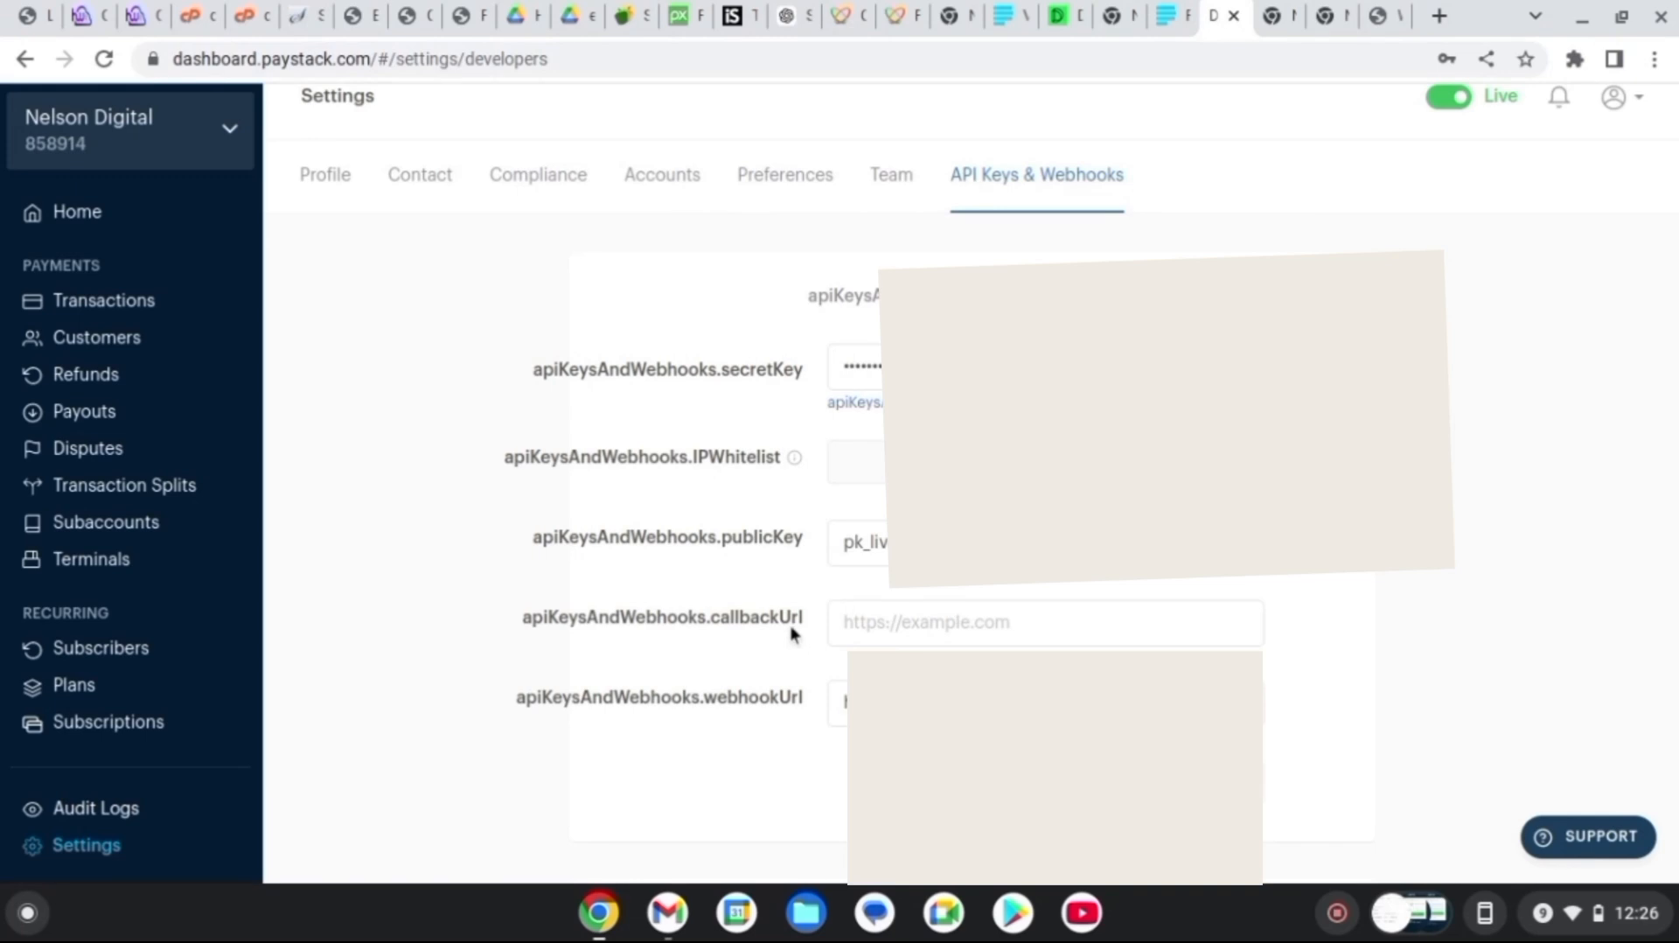
left_click(887, 635)
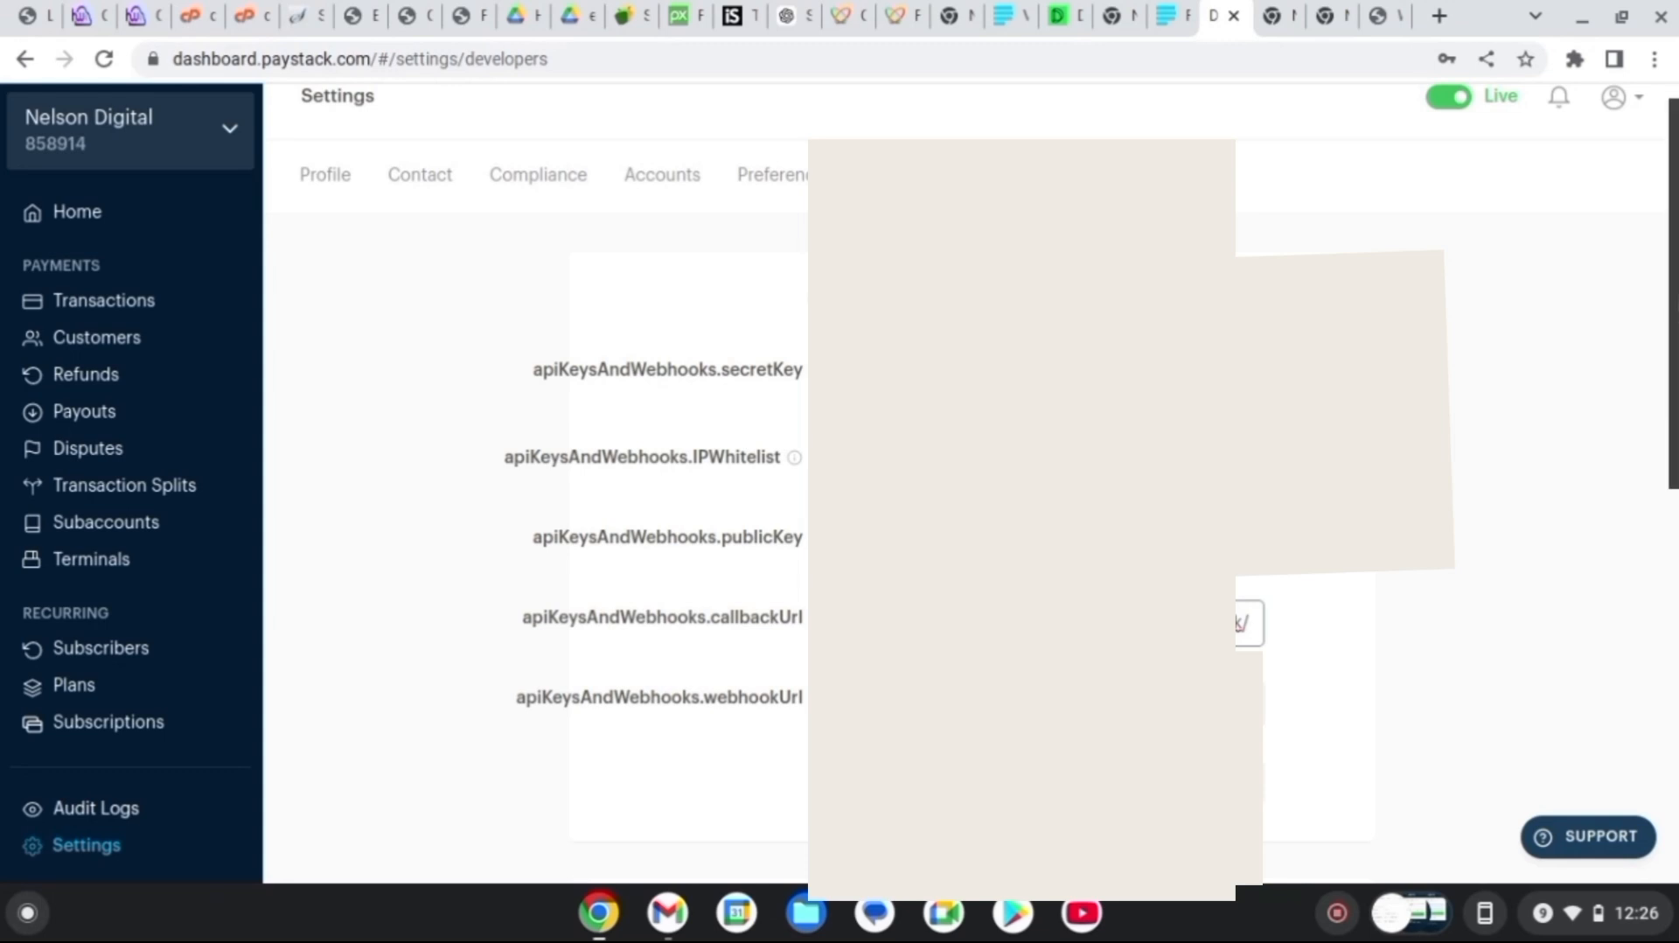
scroll(787, 577, "down", 5)
scroll(787, 577, "up", 5)
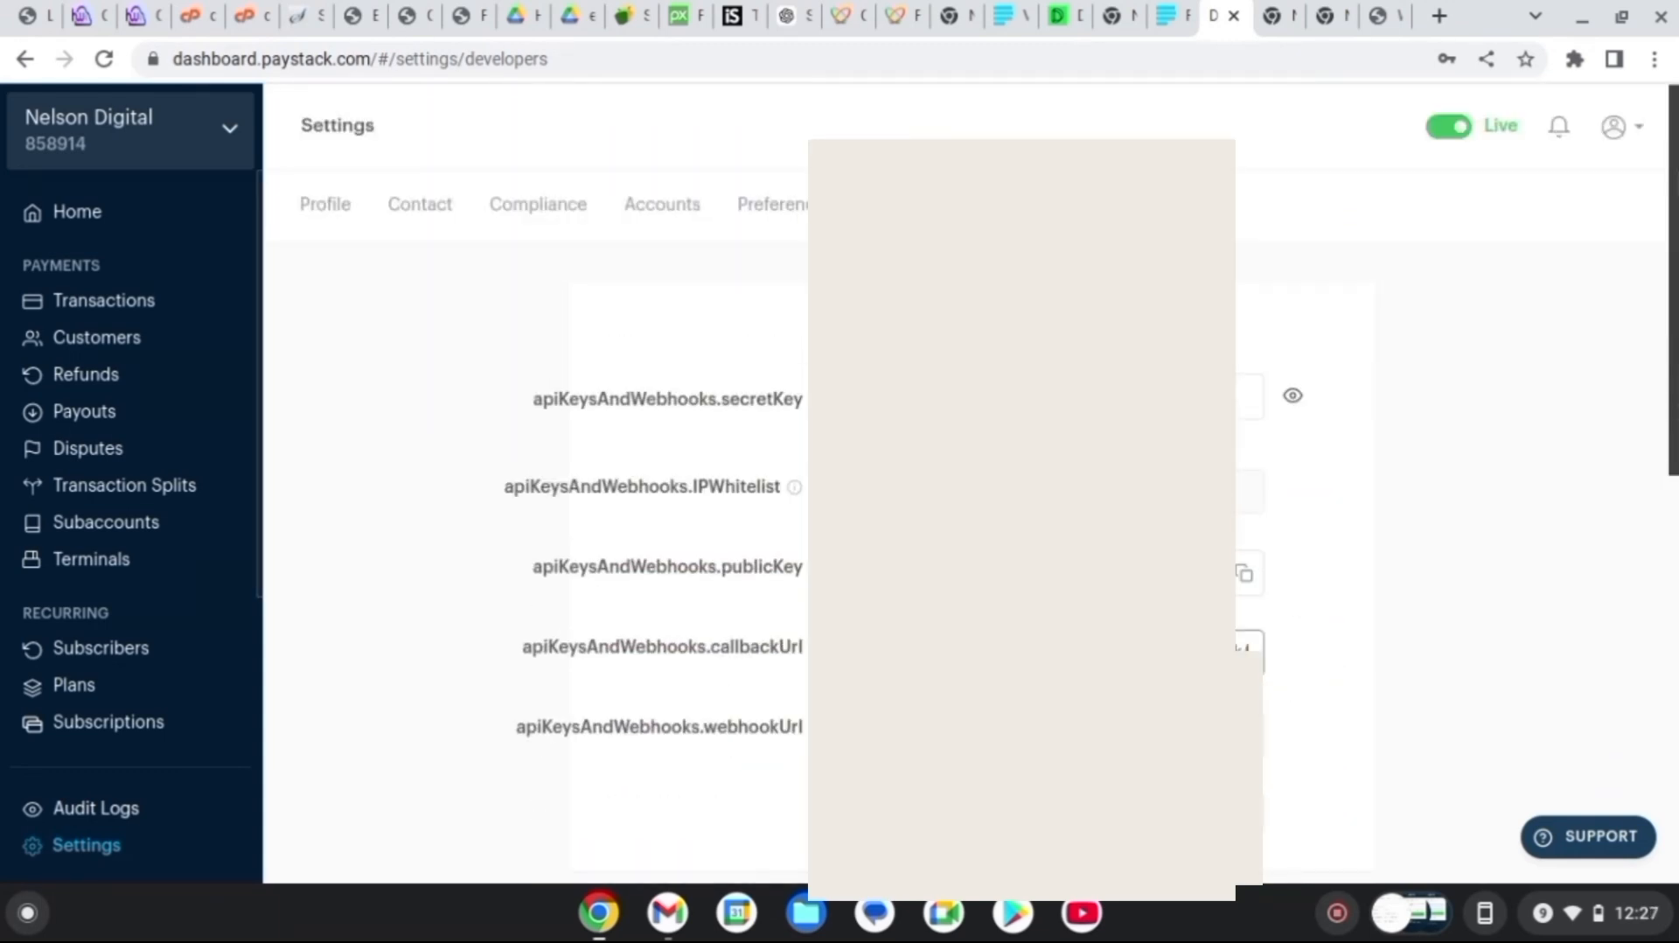
scroll(788, 577, "down", 2)
scroll(1216, 479, "down", 1)
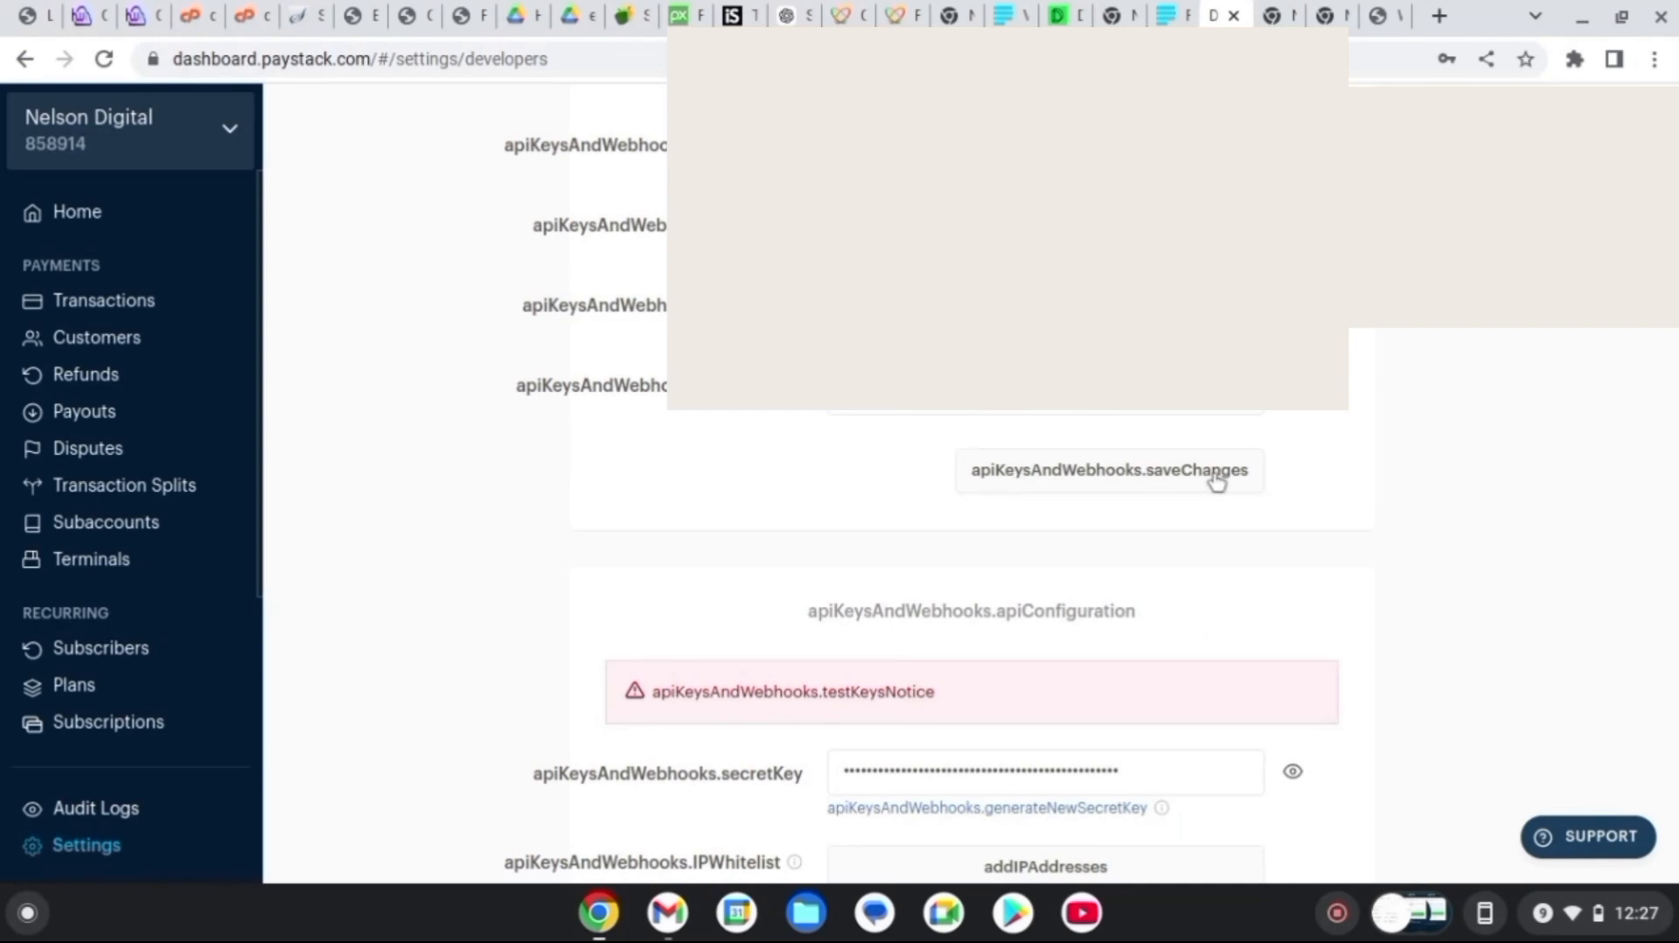
left_click(1216, 480)
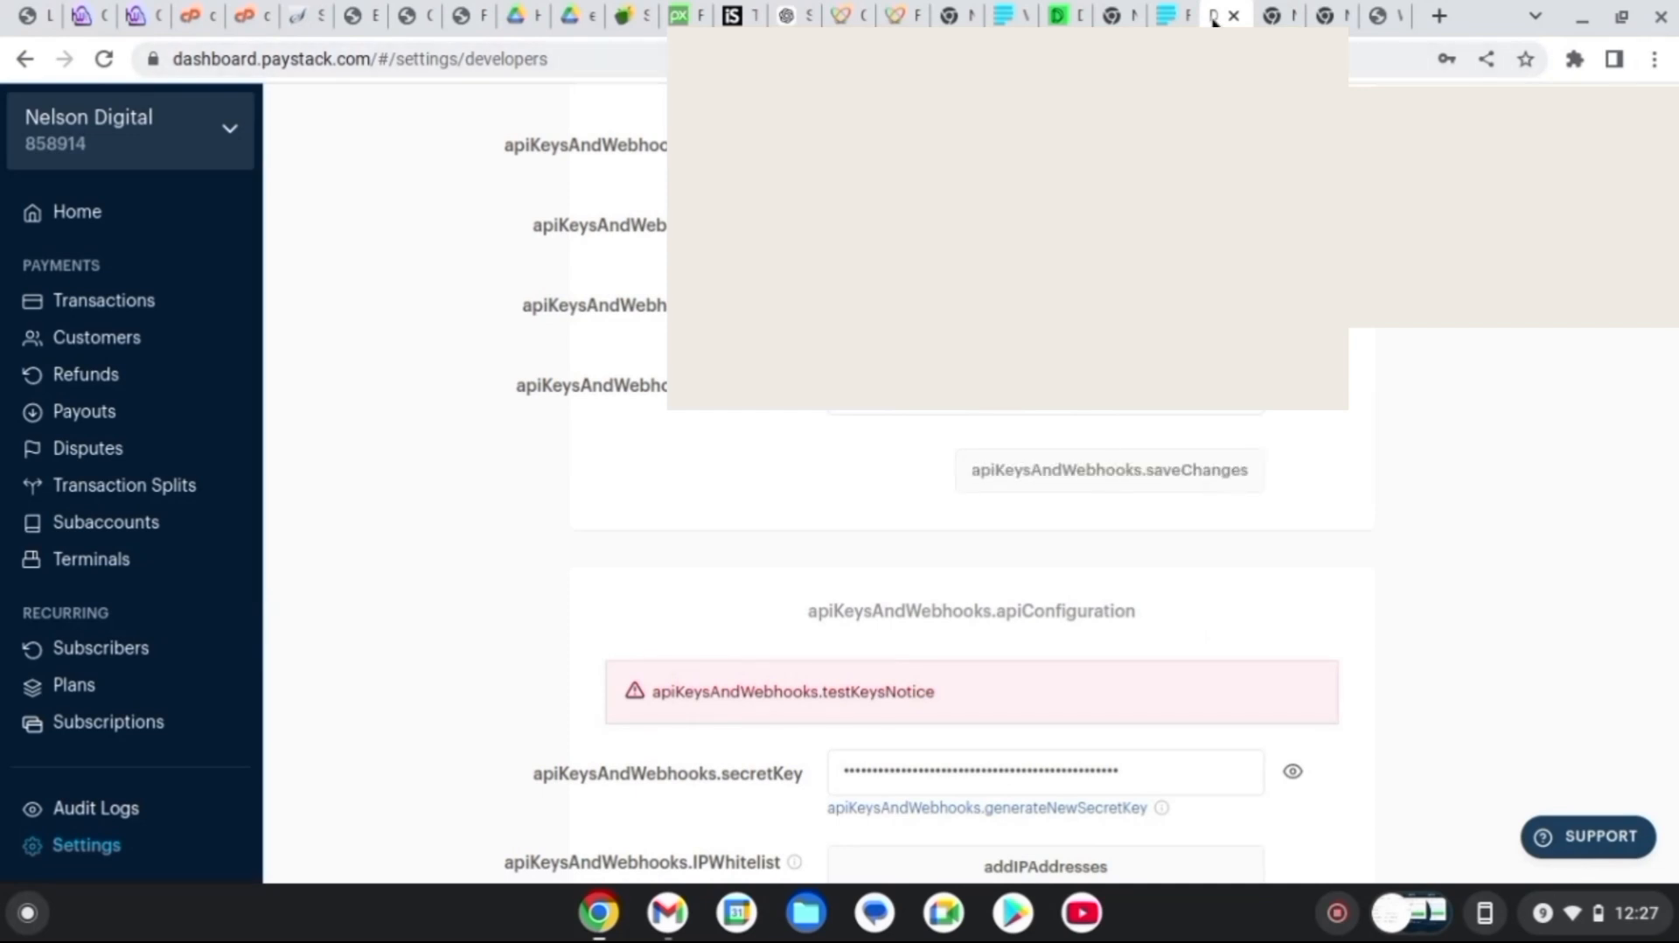
left_click(1394, 16)
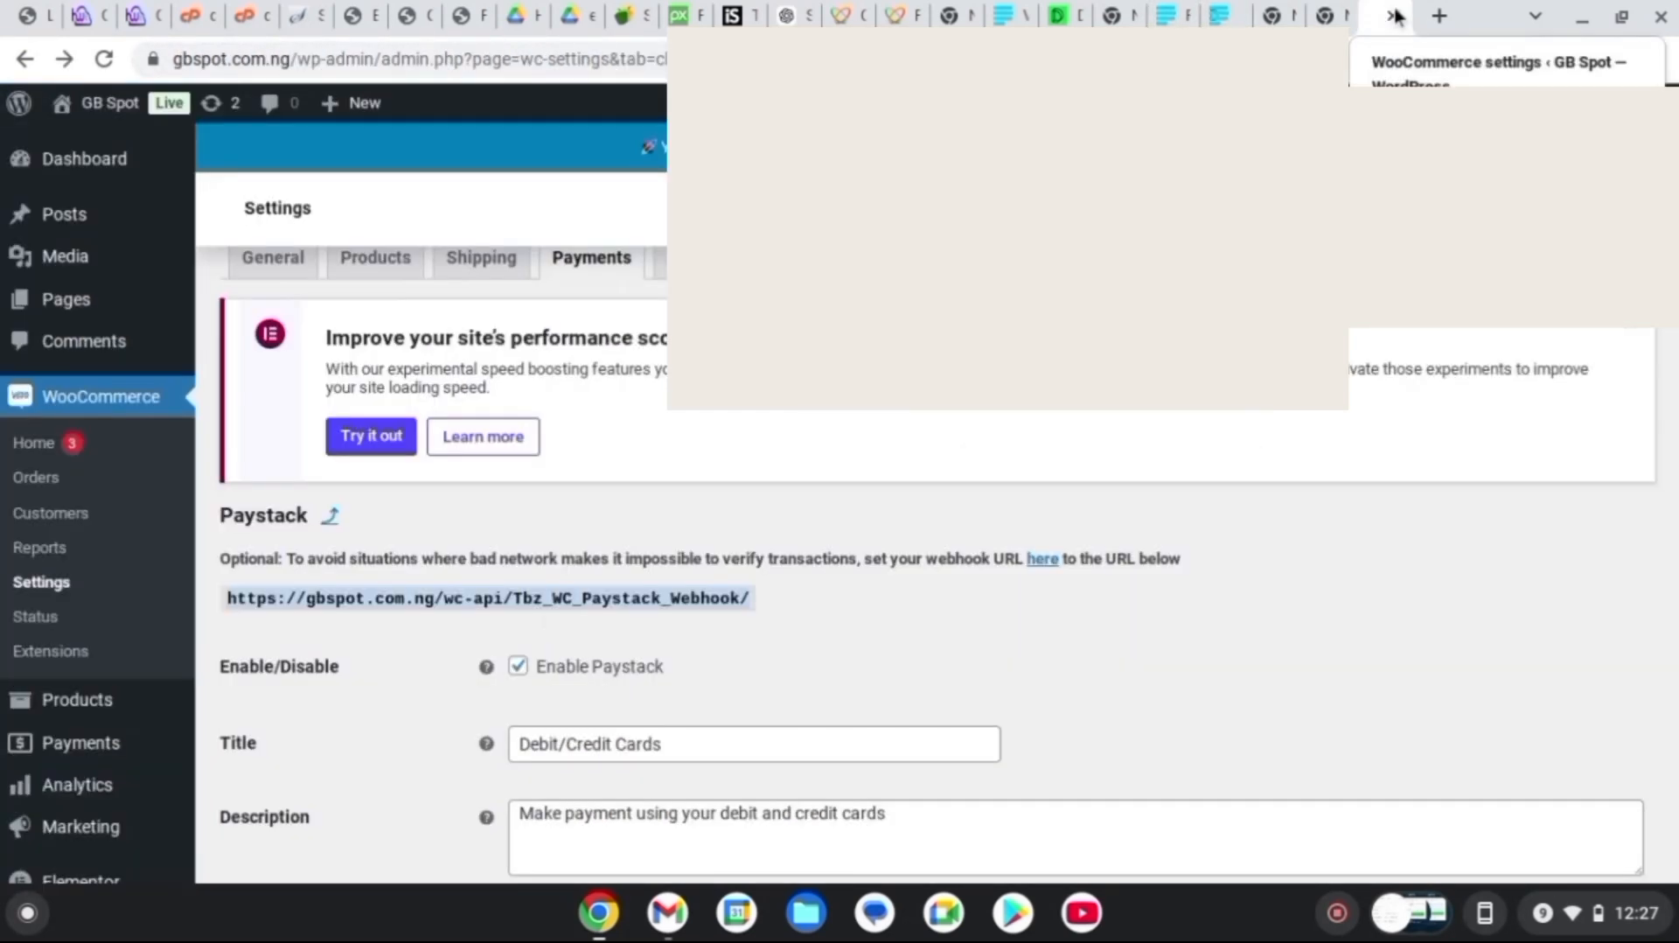
scroll(936, 524, "down", 10)
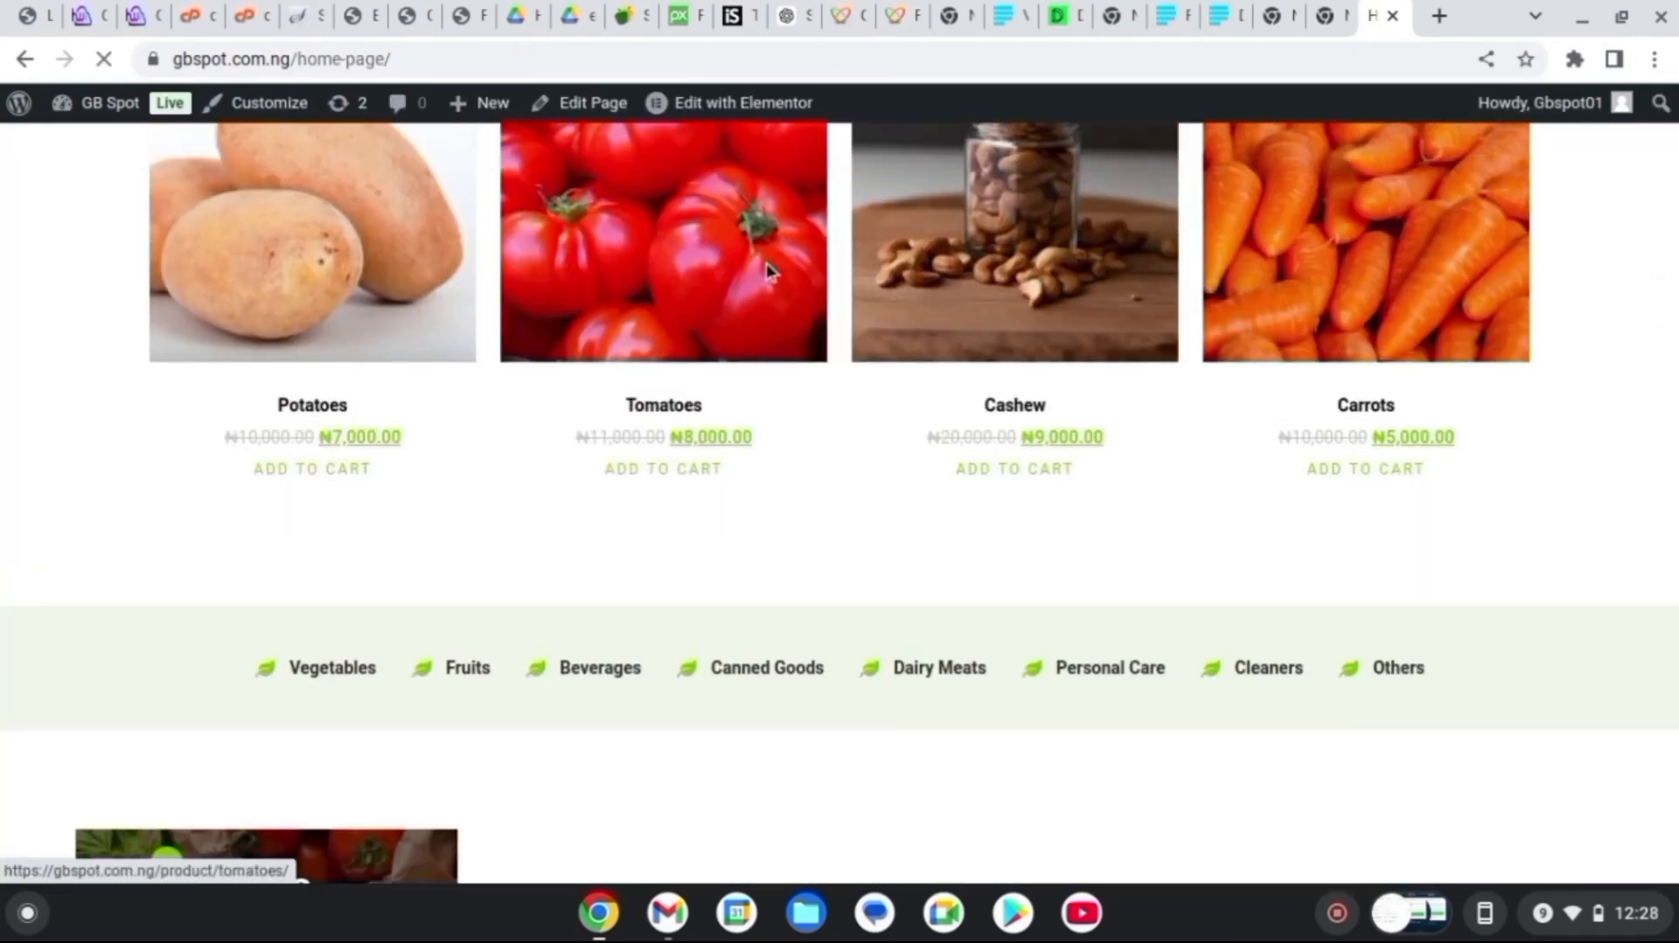
Add Tomatoes to the cart and check out Carrots, Cashew and Tomatoes totalling ₦22,000.00
left_click(768, 272)
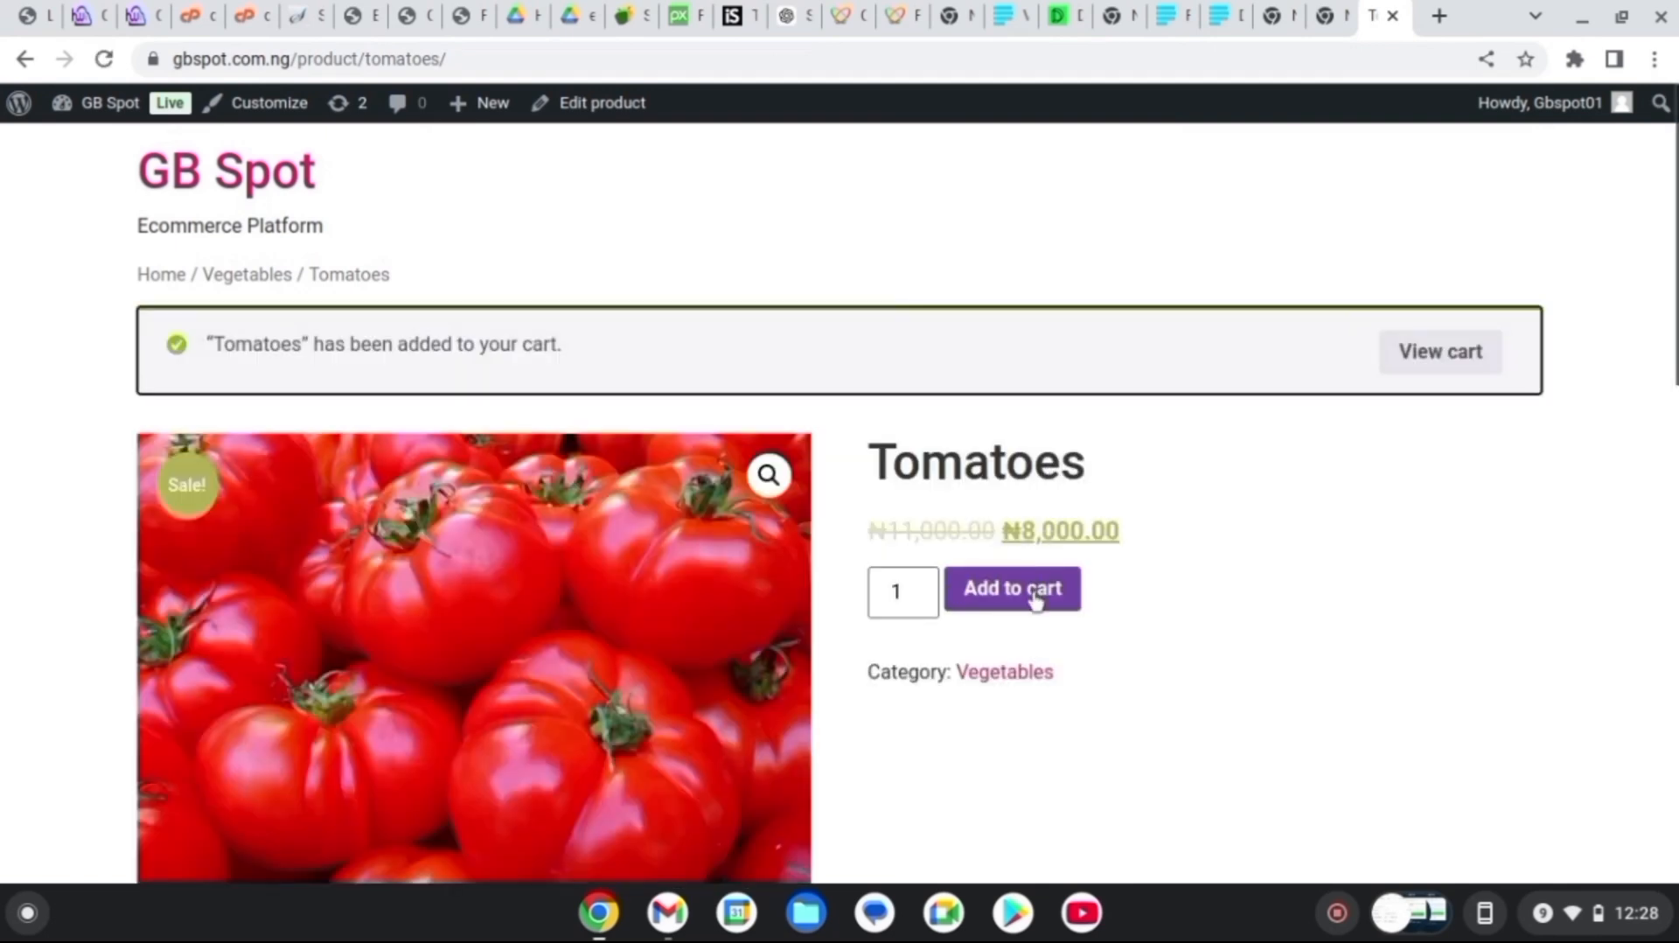
left_click(1478, 353)
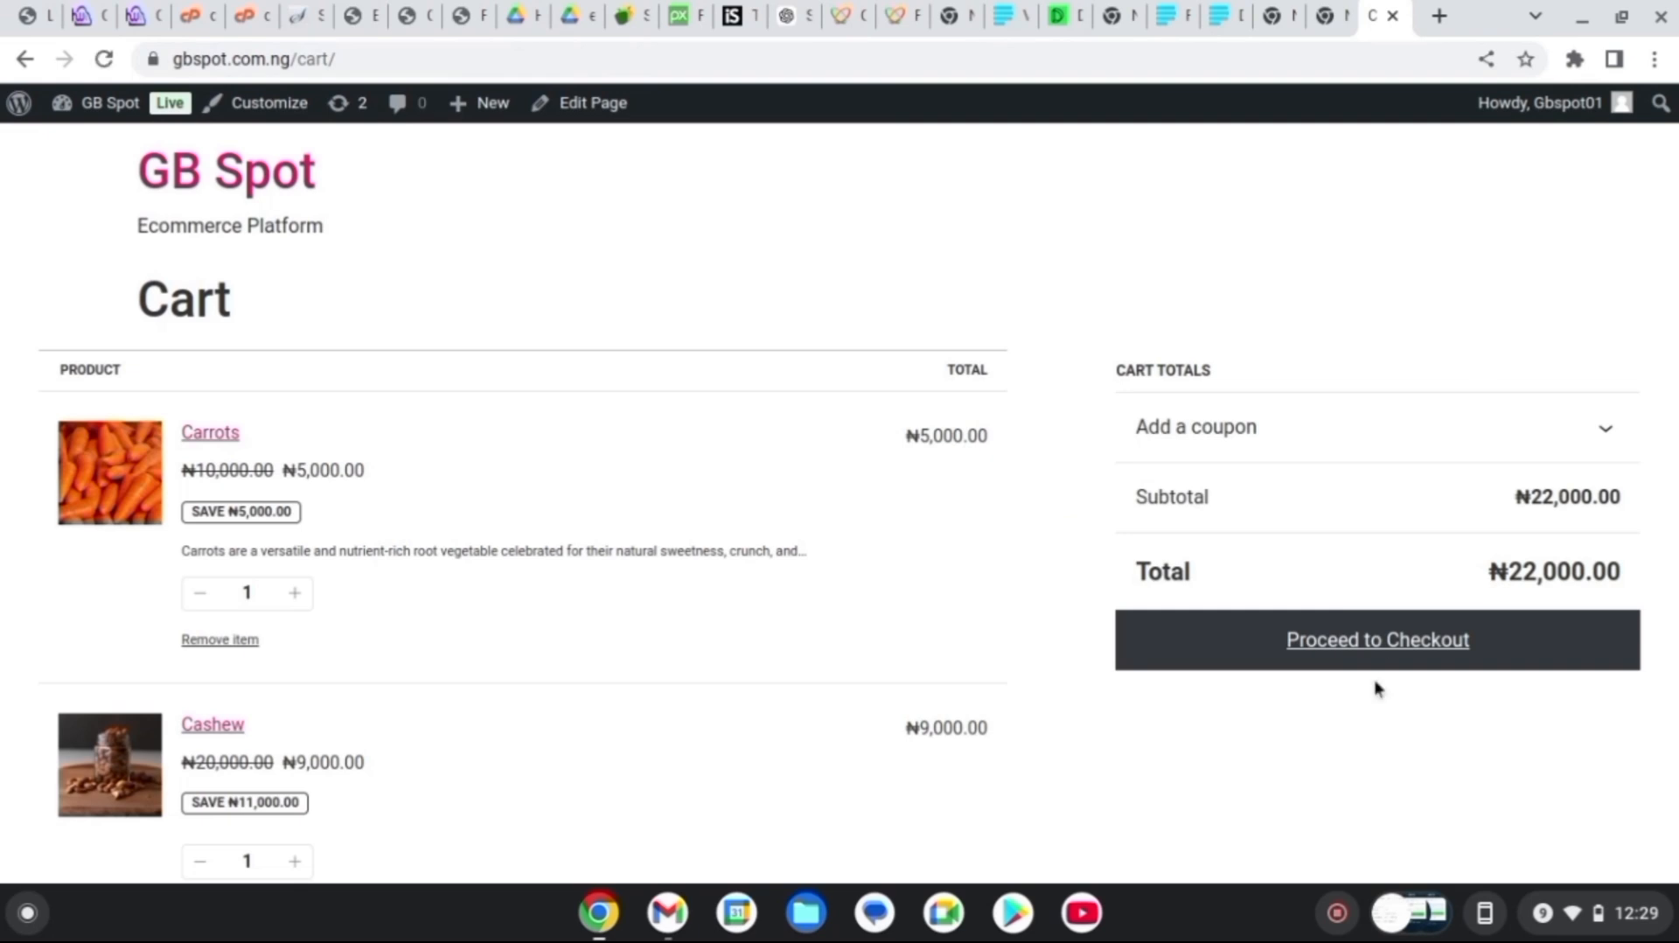
left_click(1364, 648)
scroll(560, 503, "down", 5)
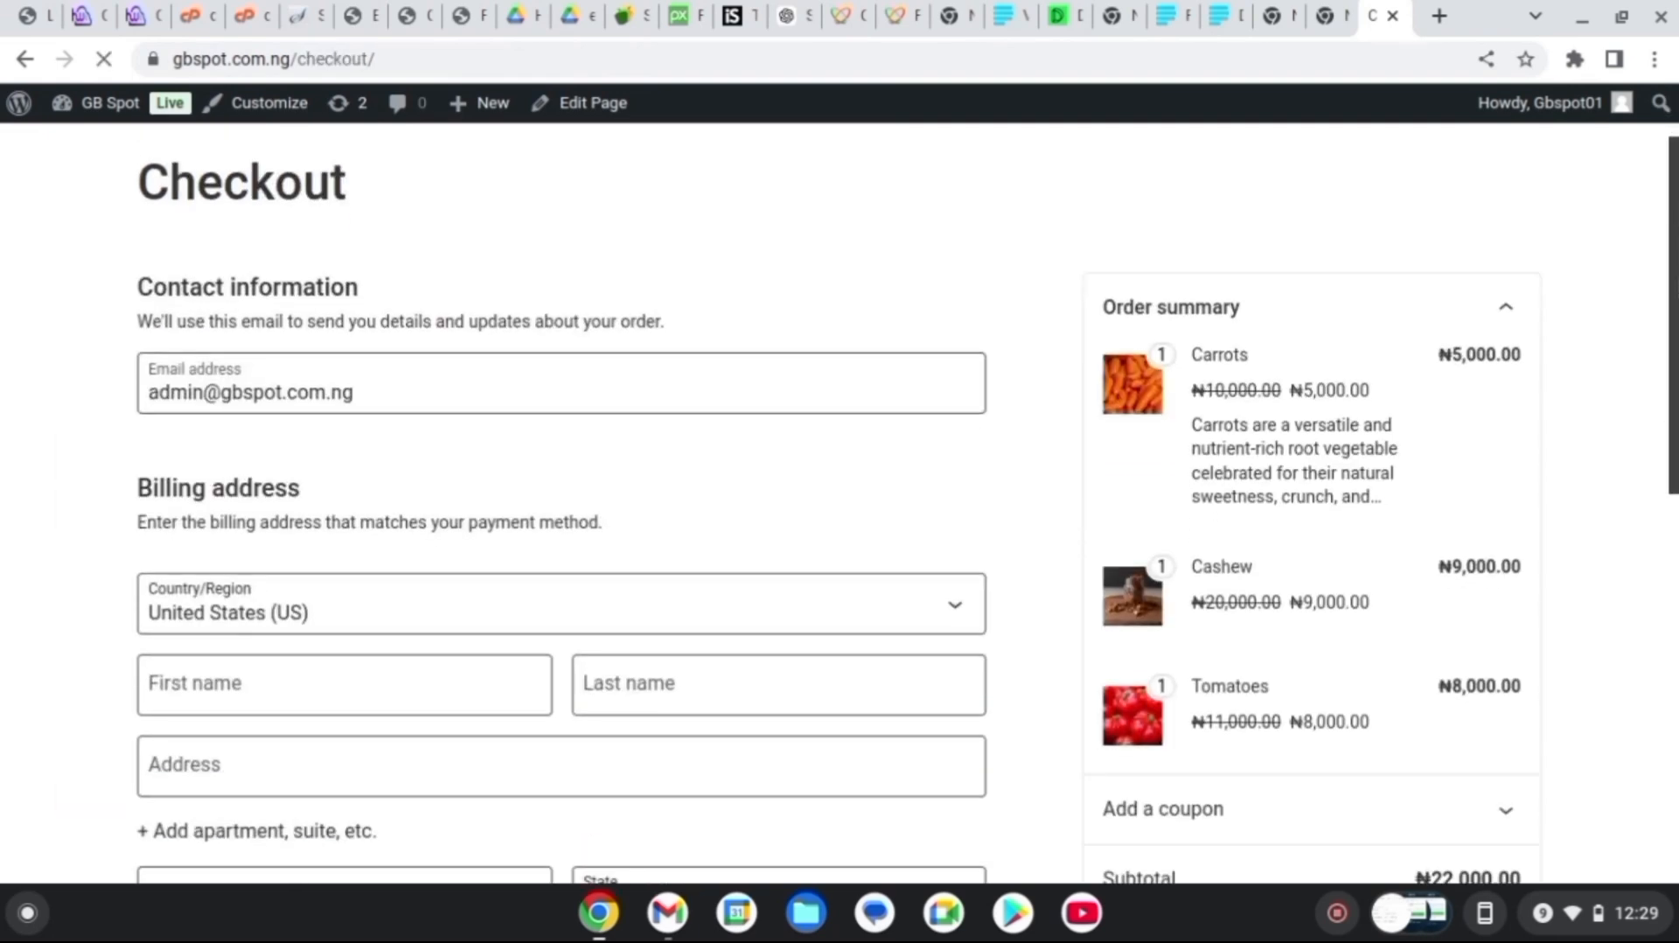
scroll(560, 503, "down", 5)
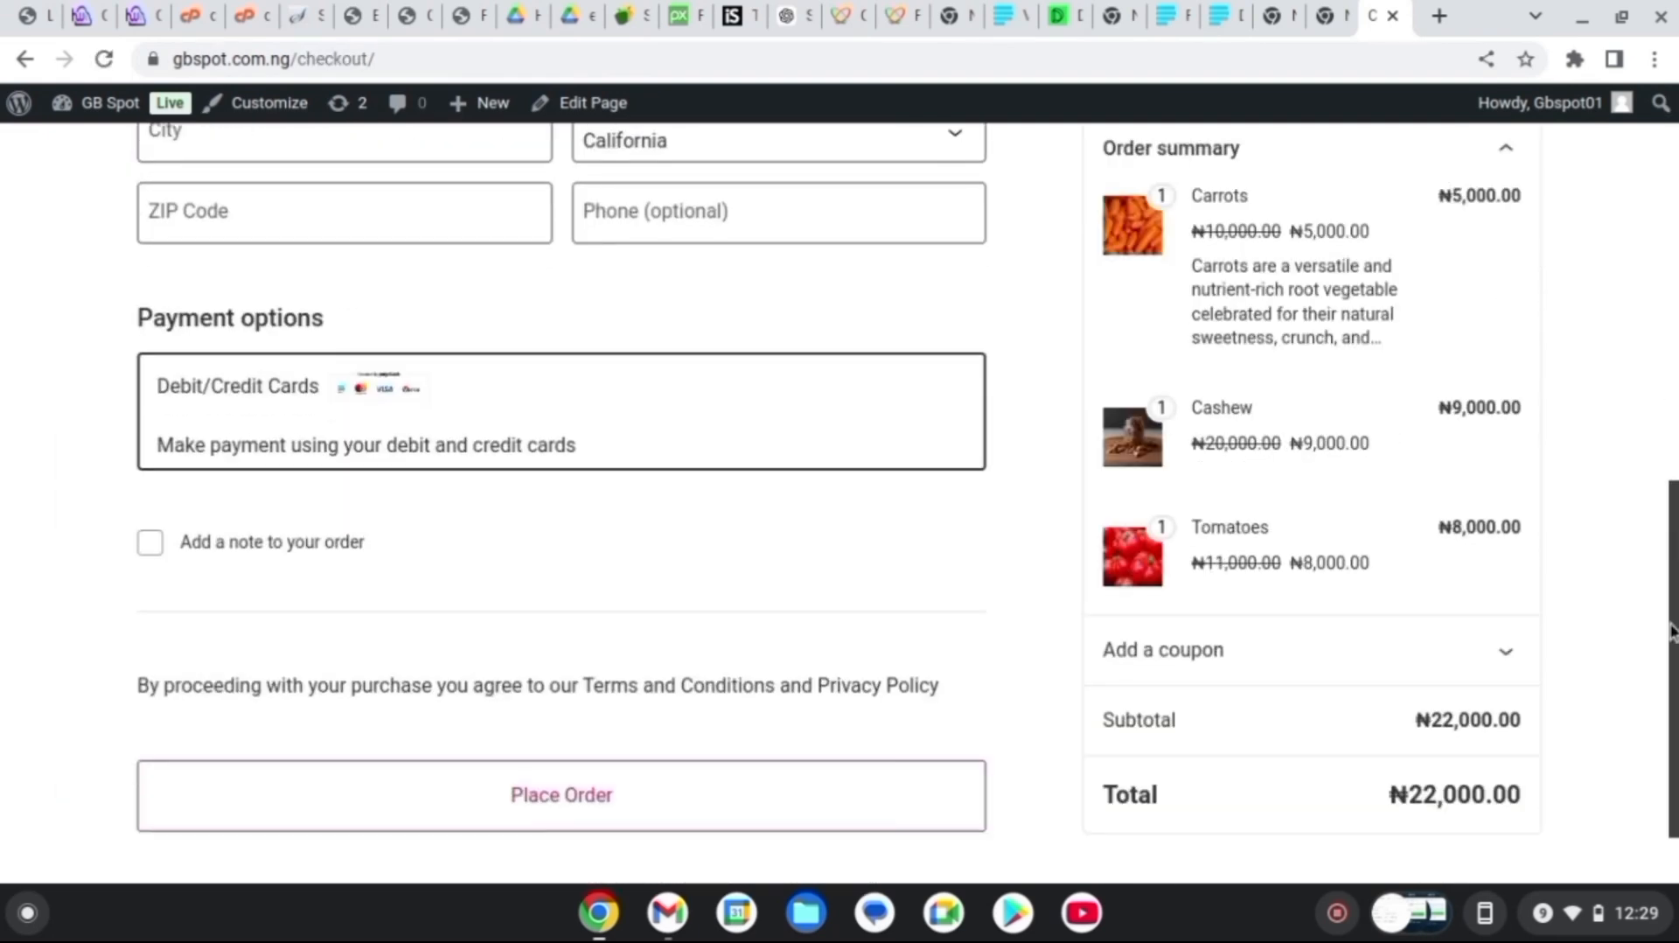
left_click_drag(1674, 673, 452, 277)
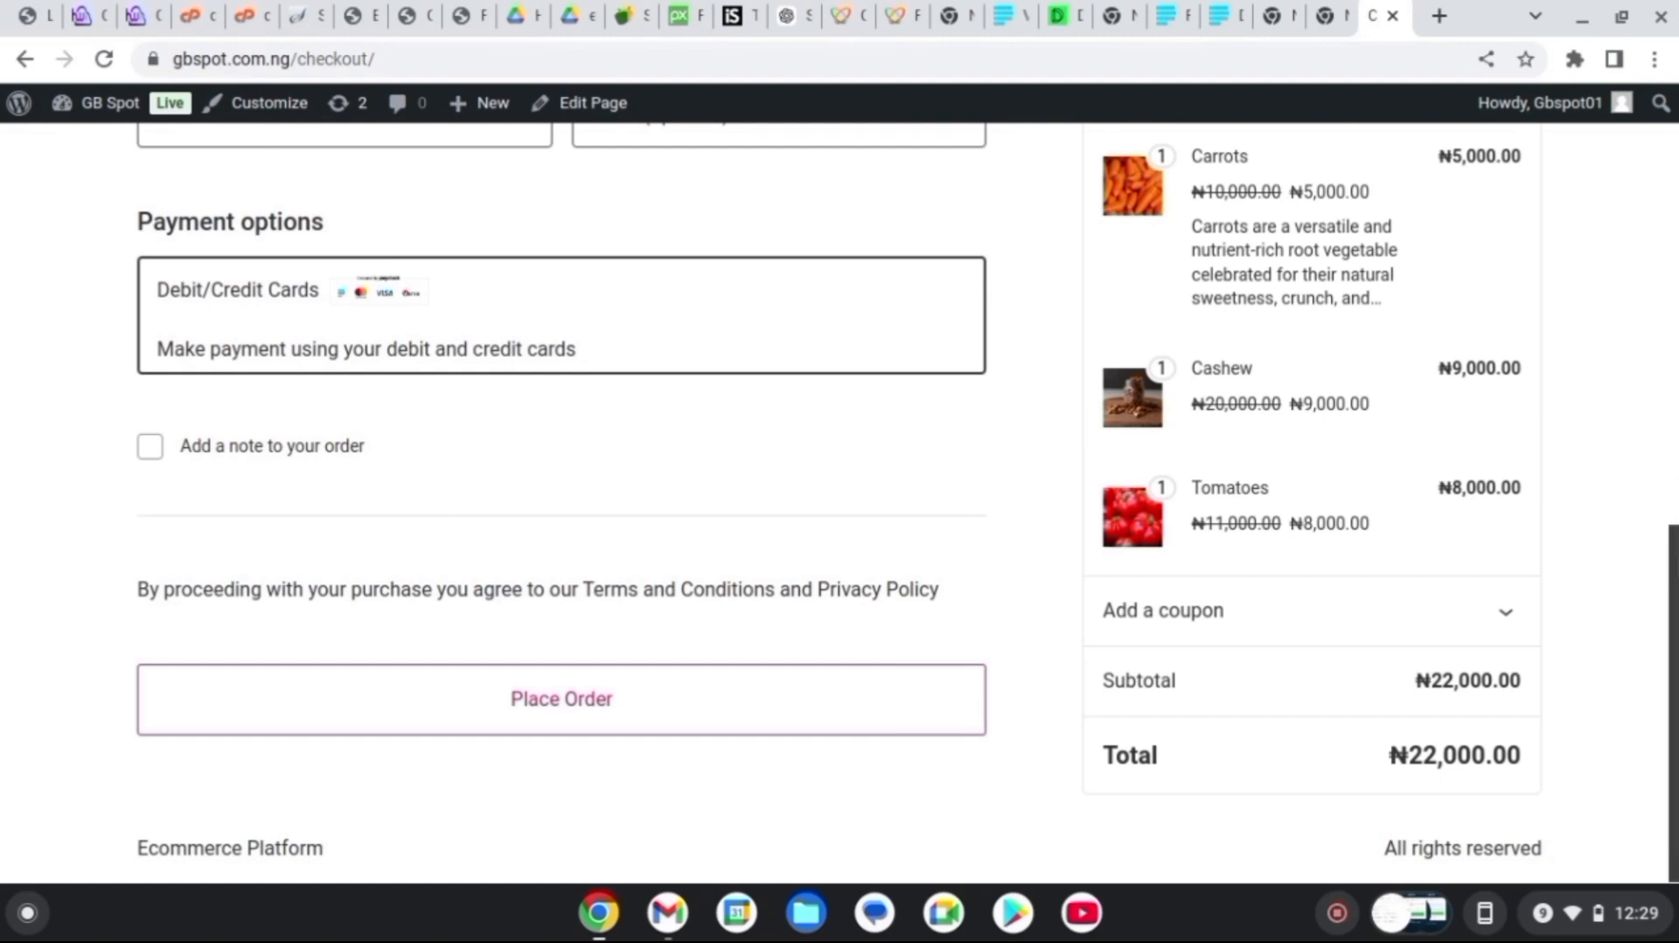
left_click_drag(1674, 699, 1670, 42)
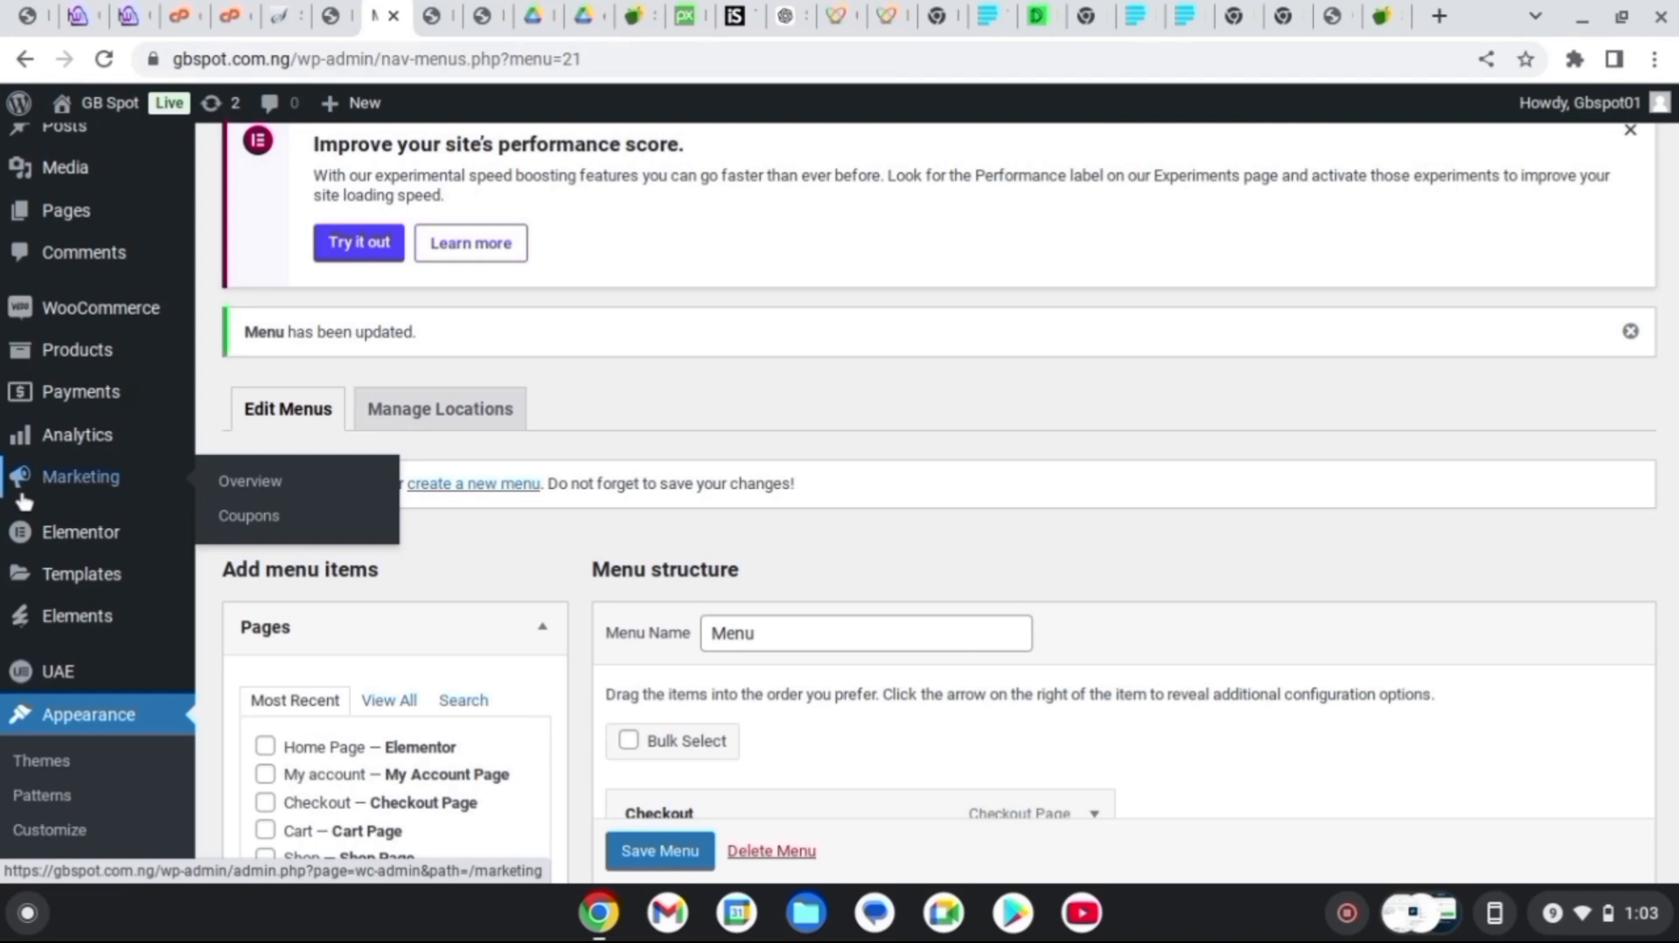
Pass through the Elementor admin home, then go to Plugins > Add New Plugin
left_click(66, 476)
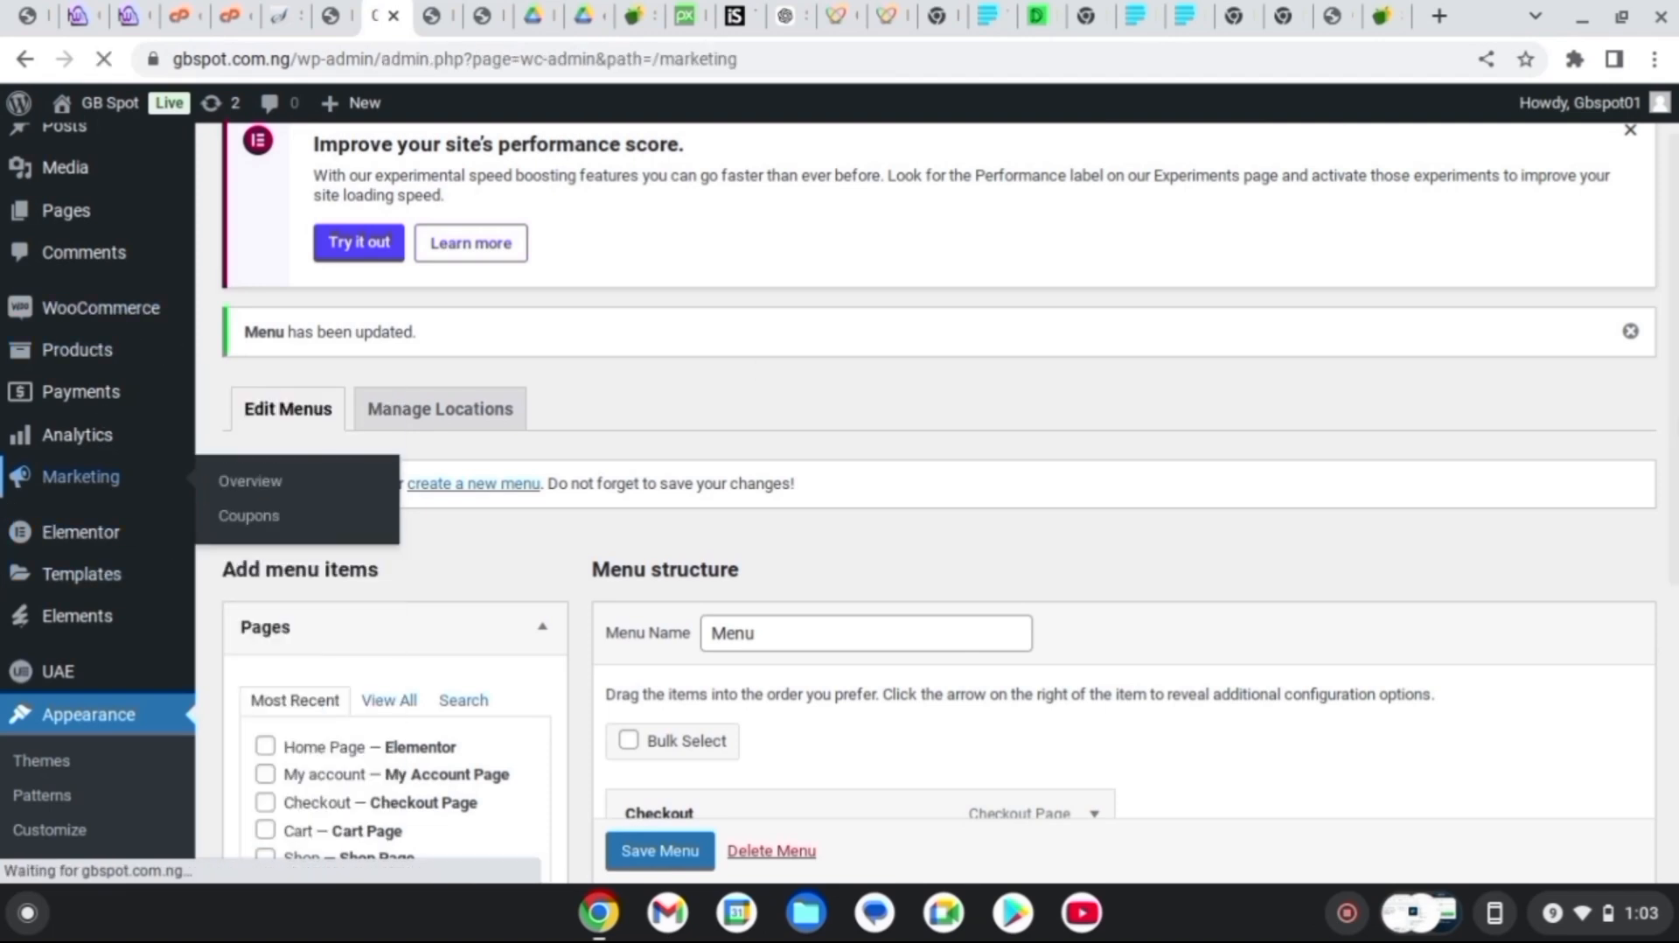
left_click(81, 534)
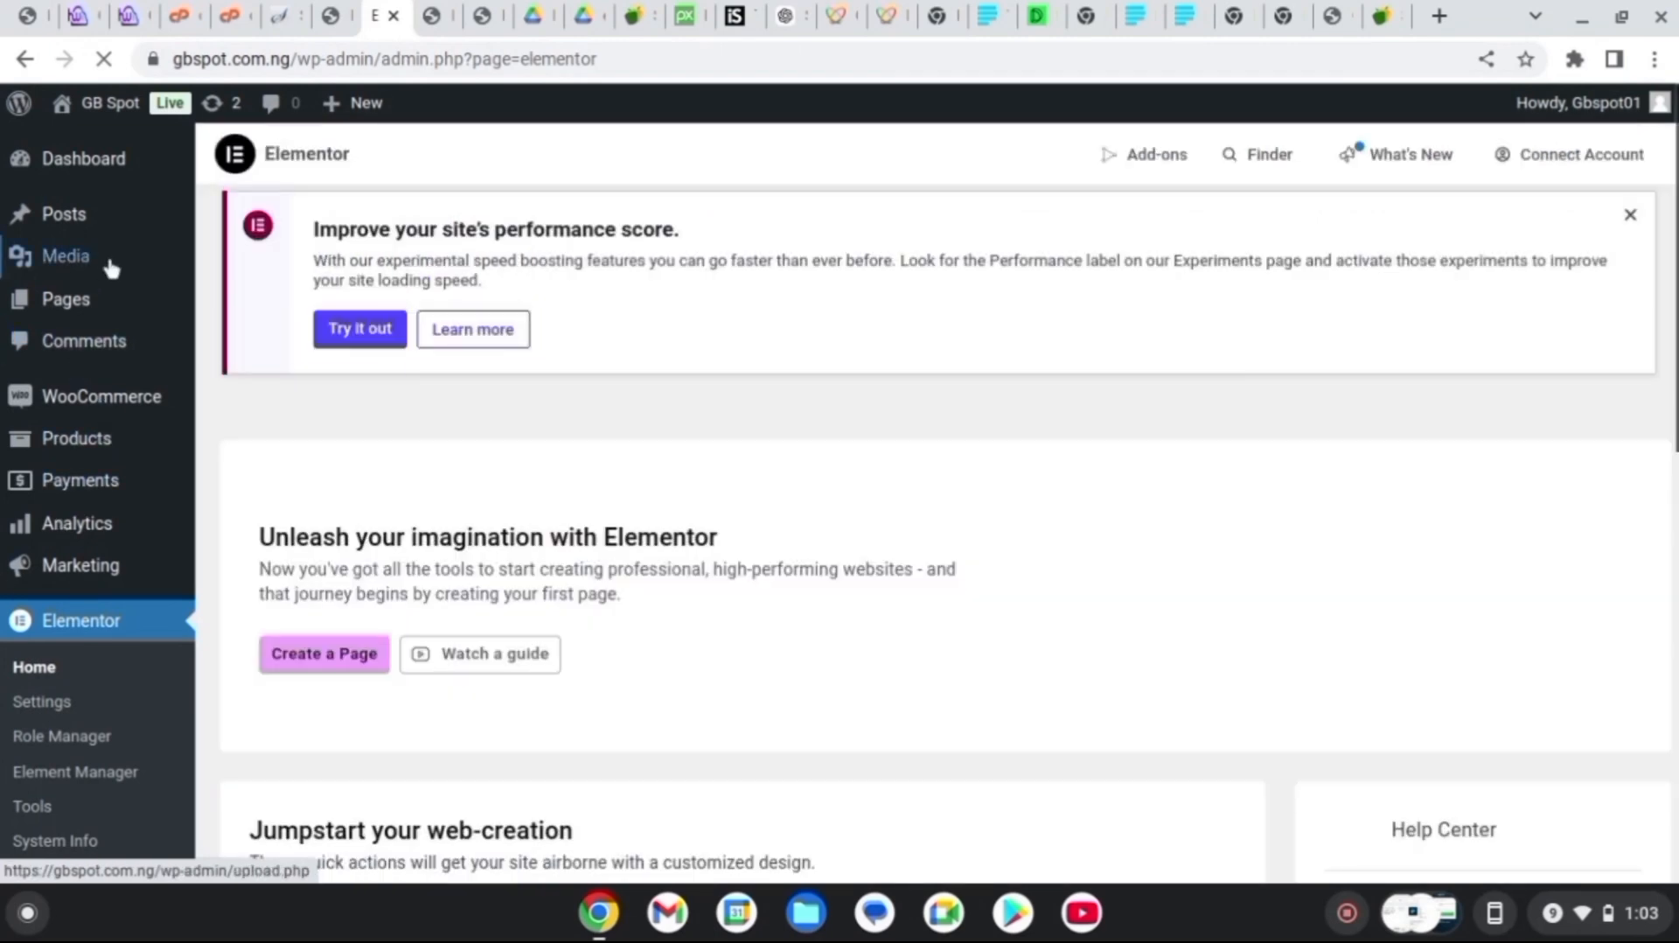
mouse_move(117, 283)
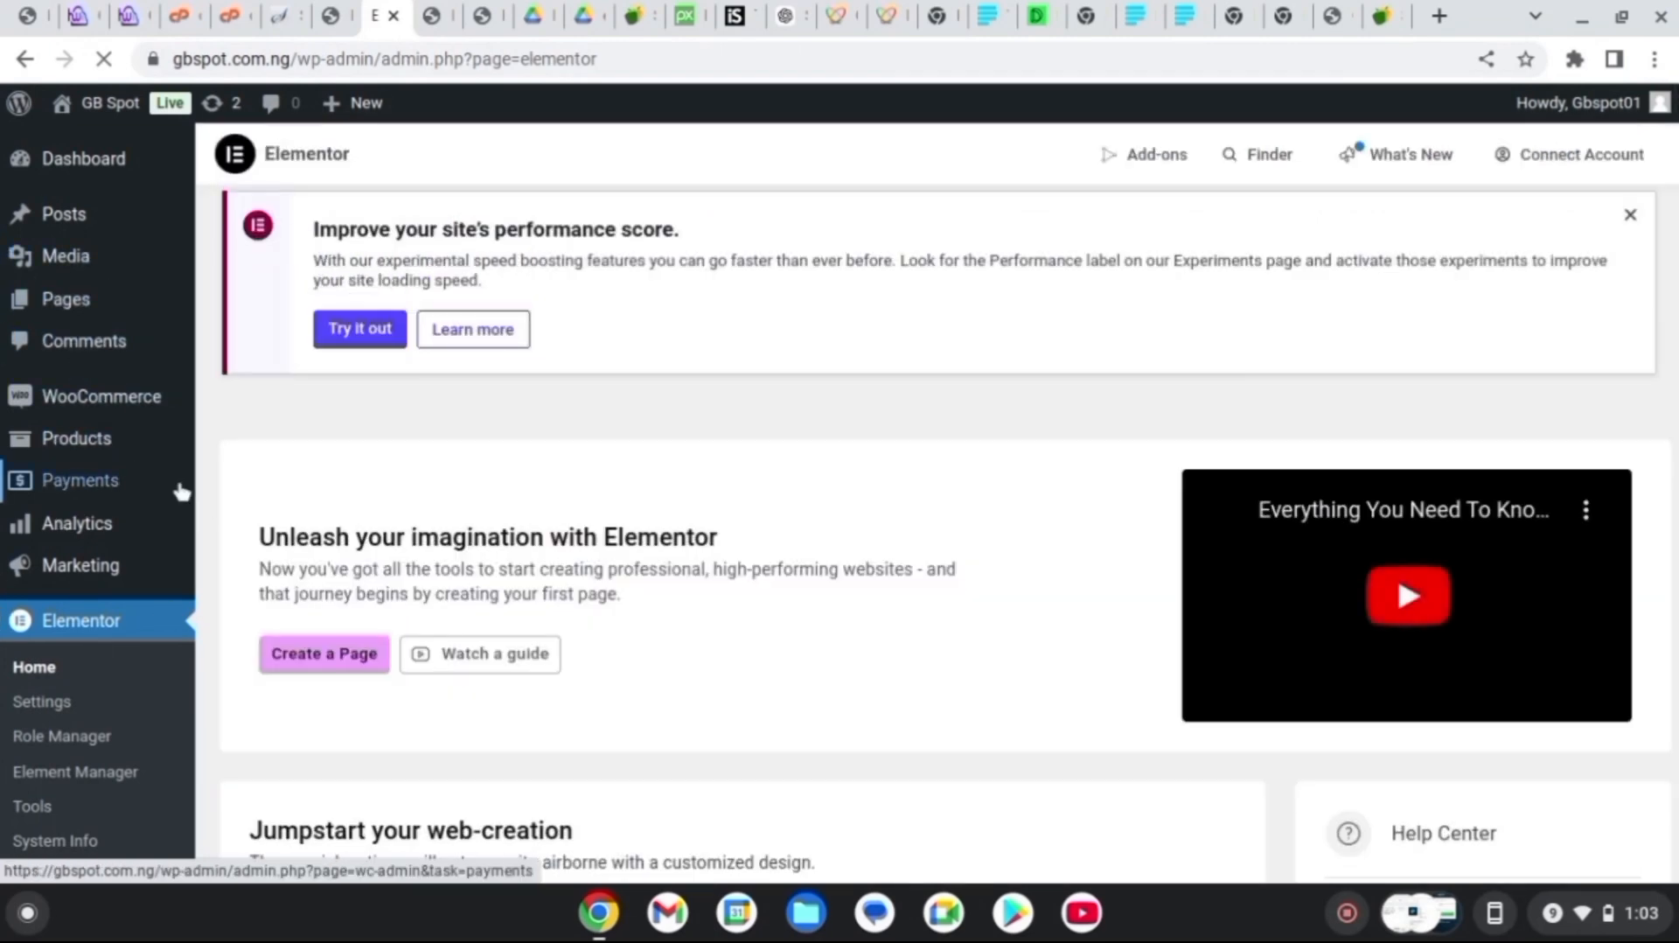
scroll(840, 481, "down", 6)
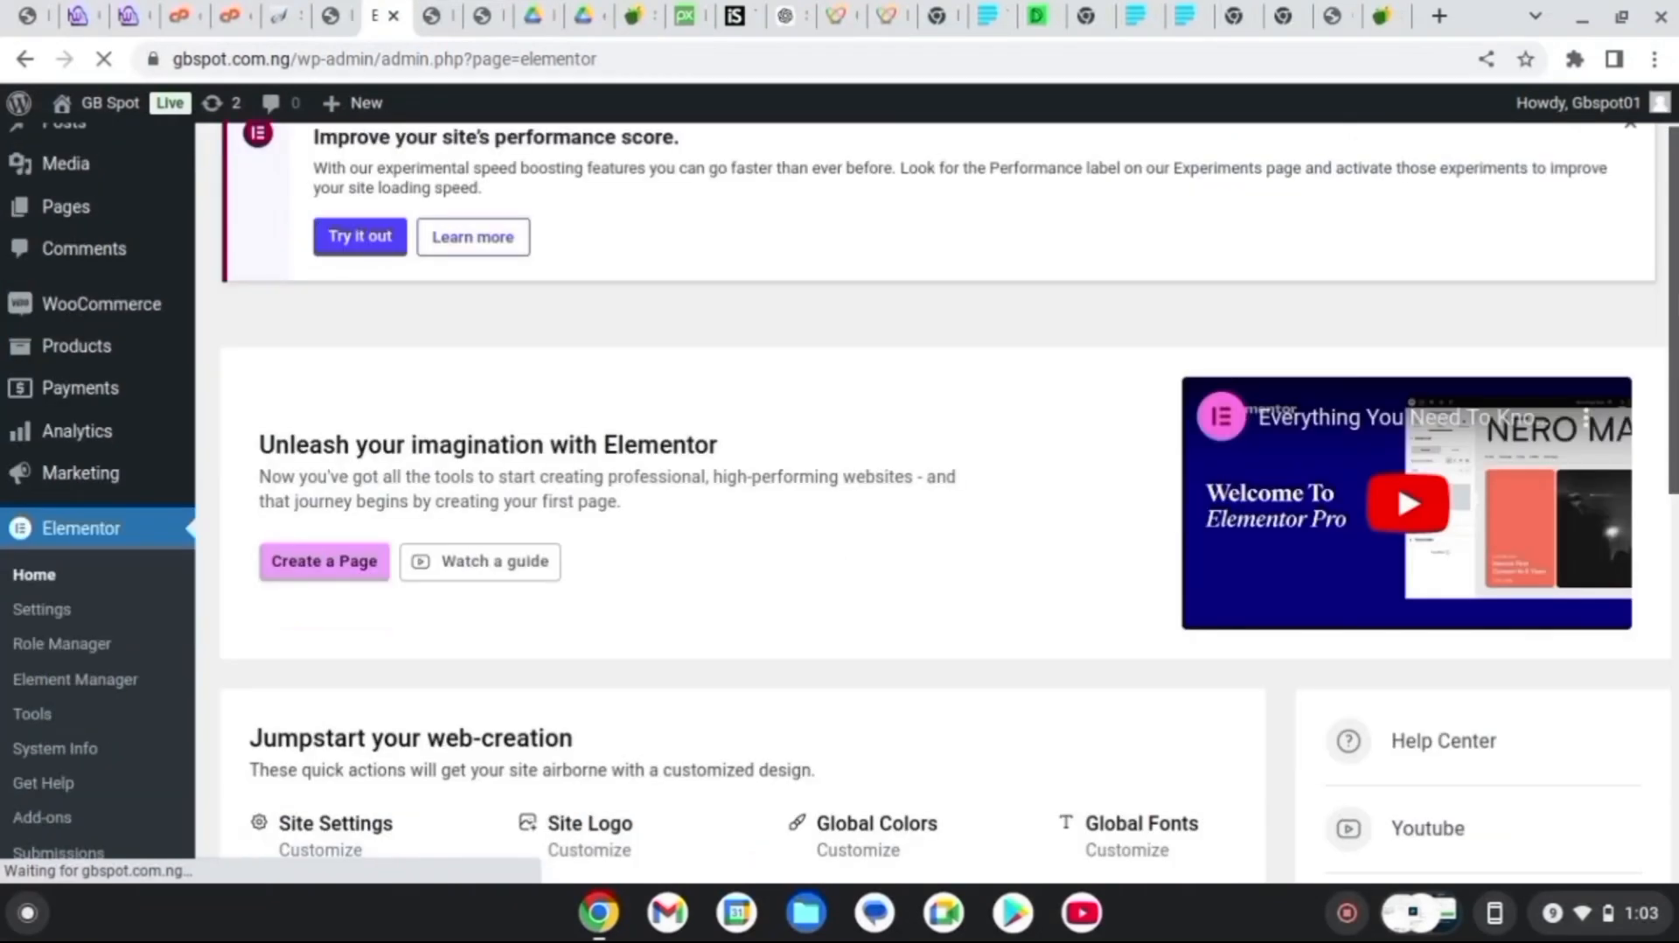
scroll(593, 591, "down", 5)
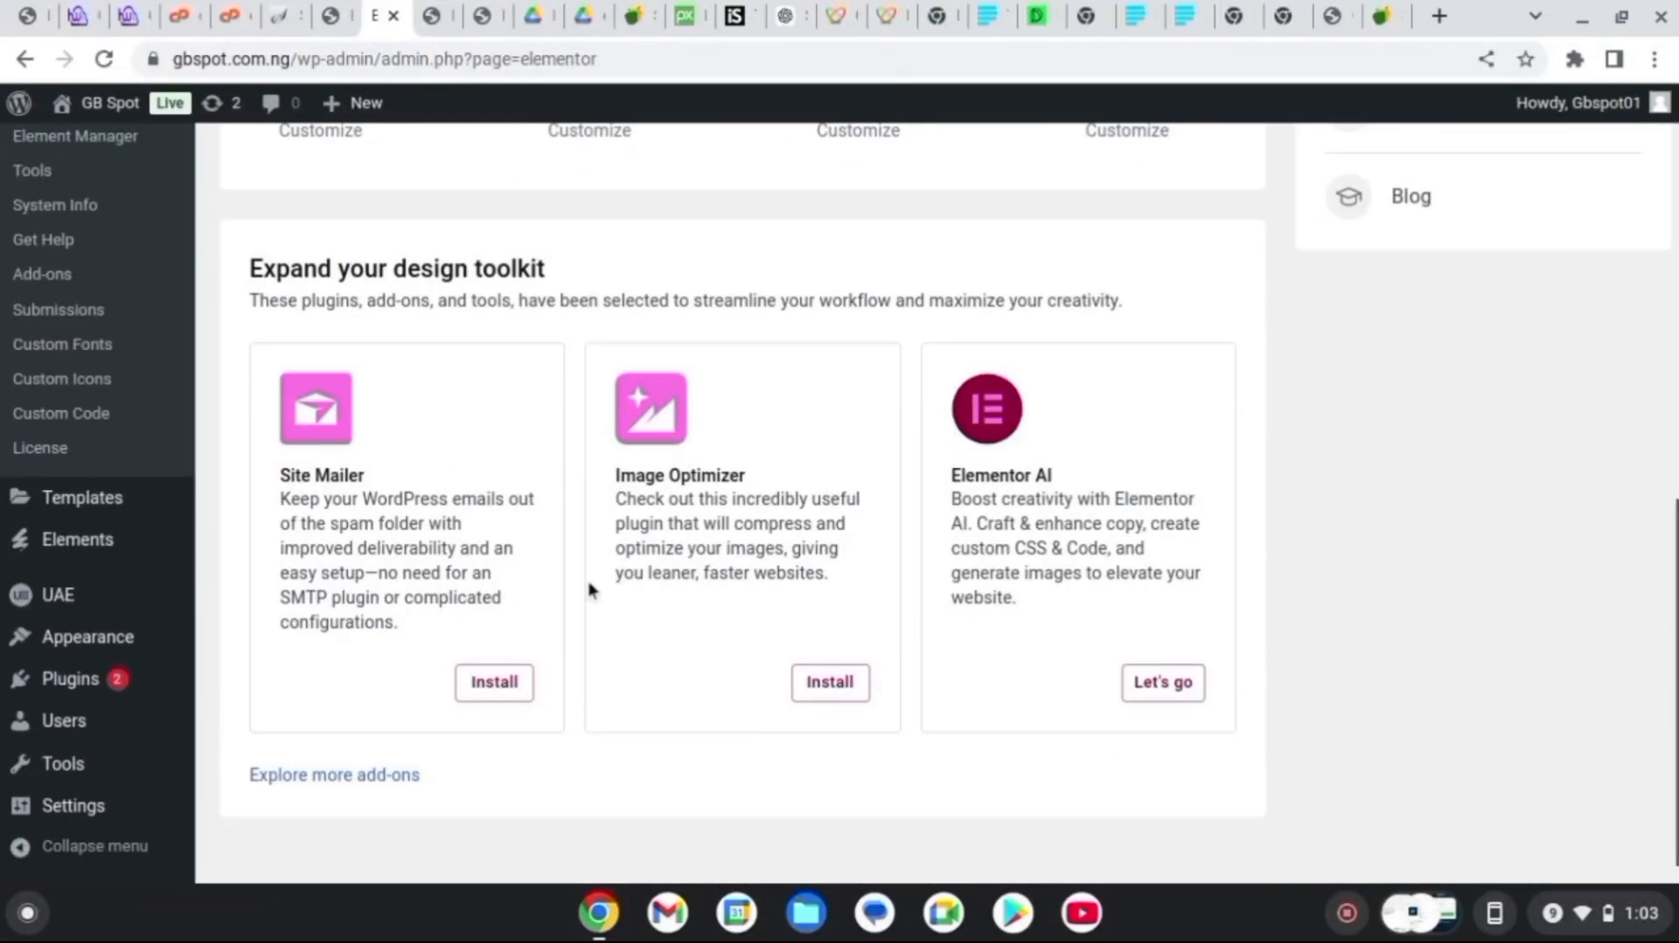
mouse_move(91, 678)
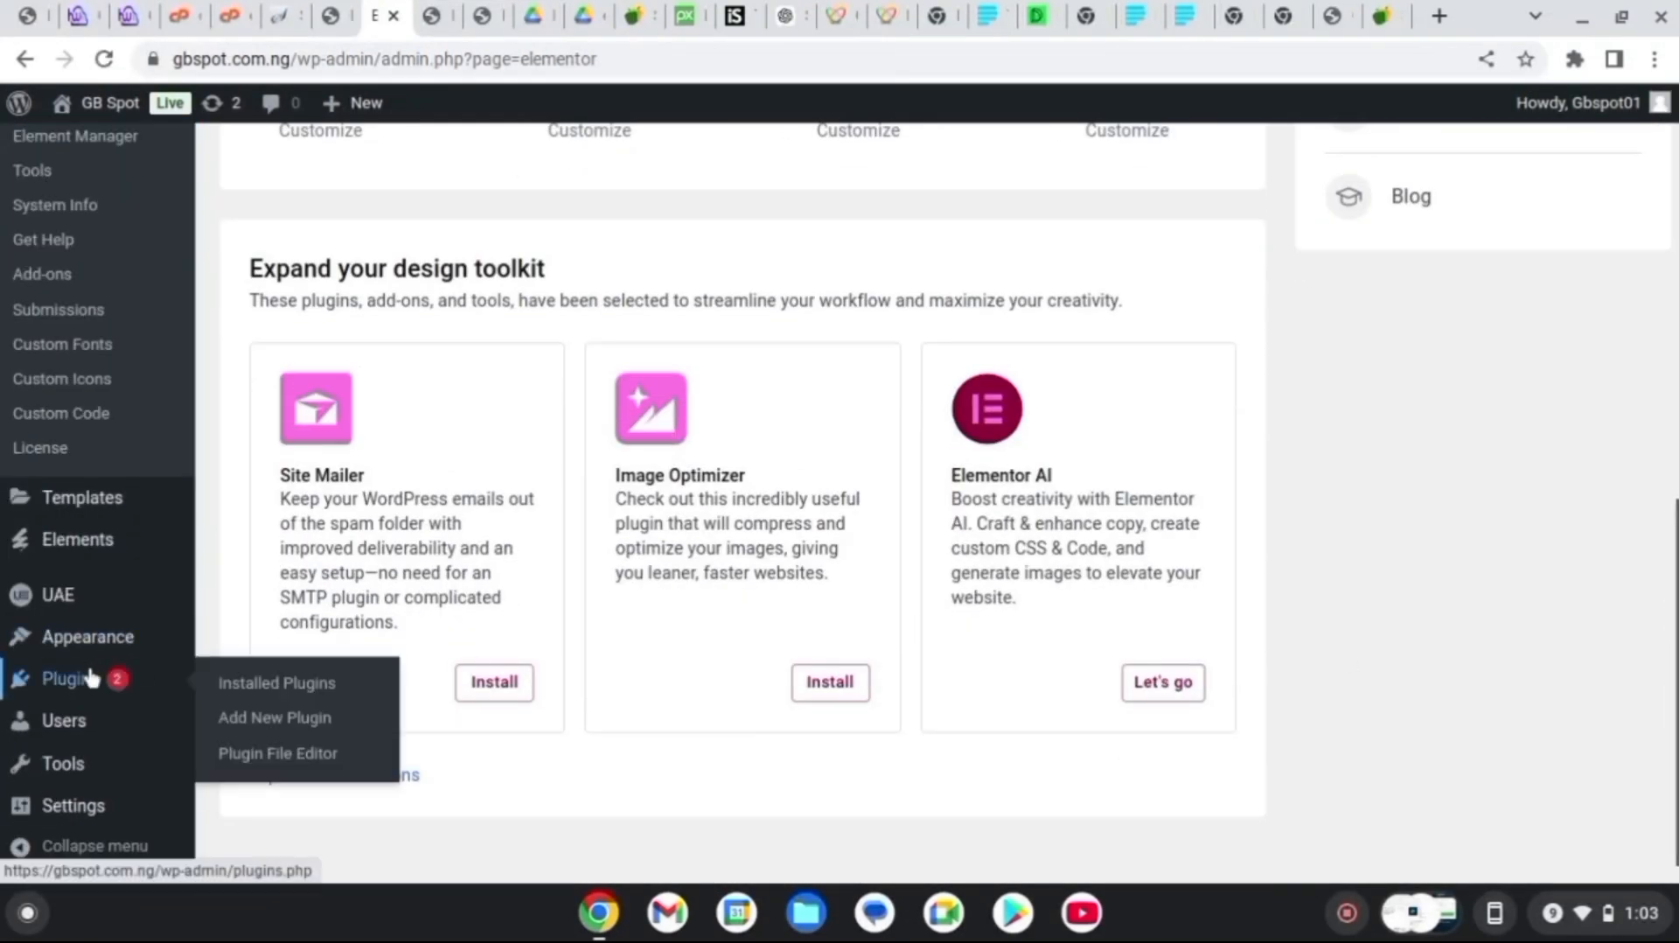
left_click(319, 719)
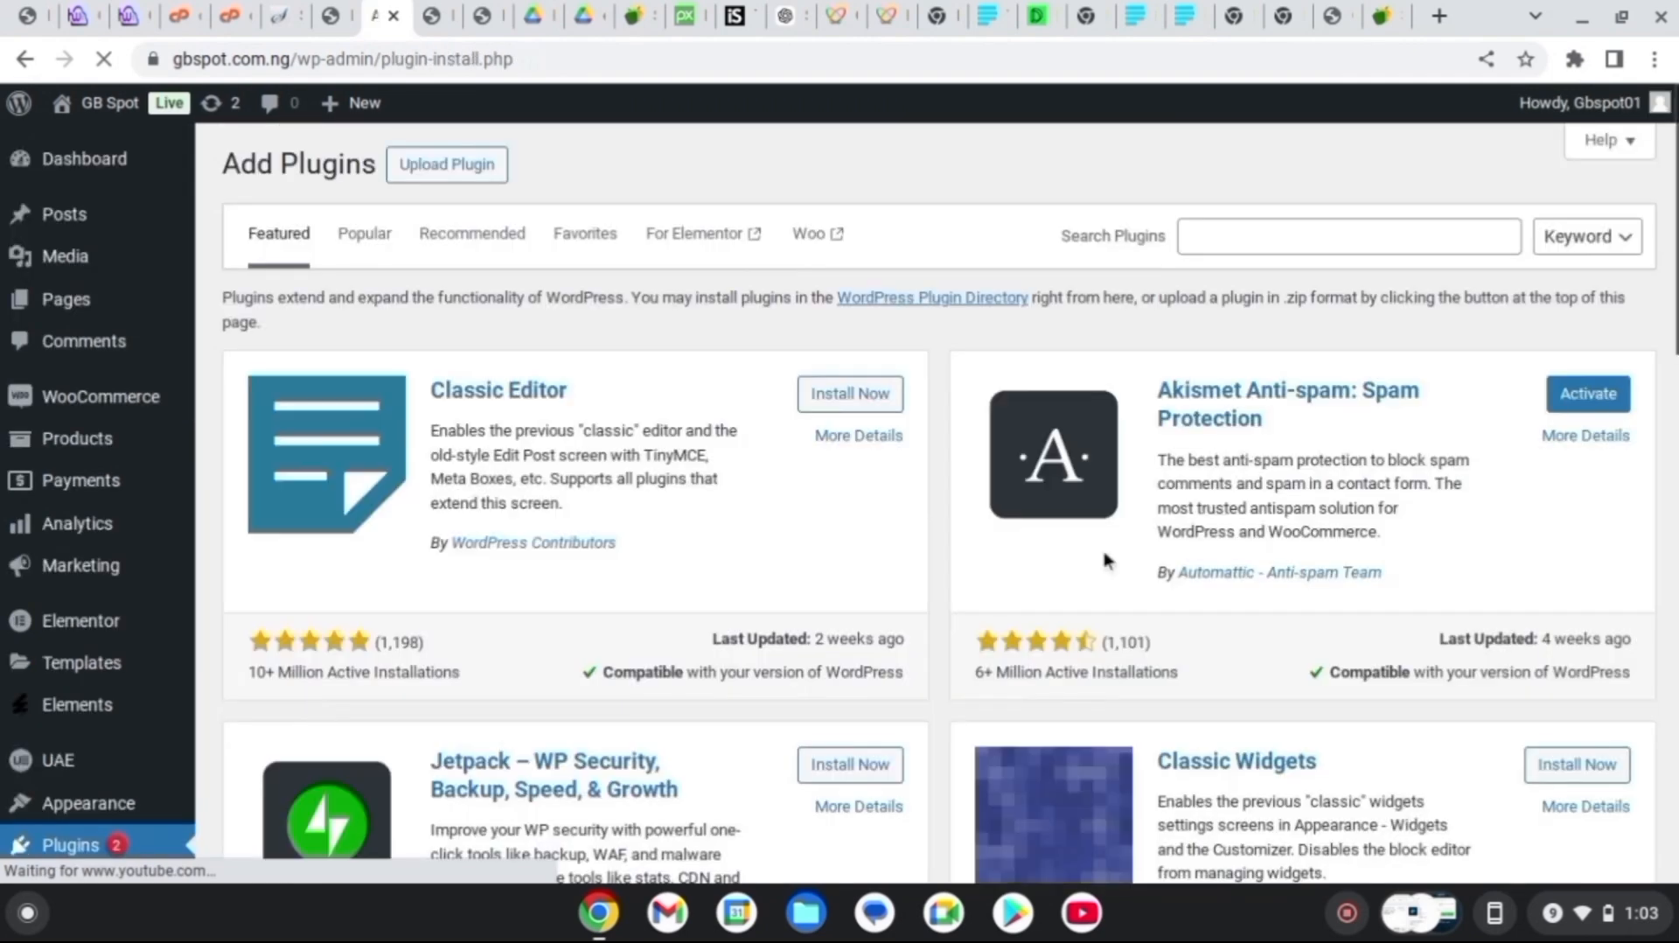
Search plugins for 'elementor header', then install and activate Ultimate Addons for Elementor
left_click(1365, 248)
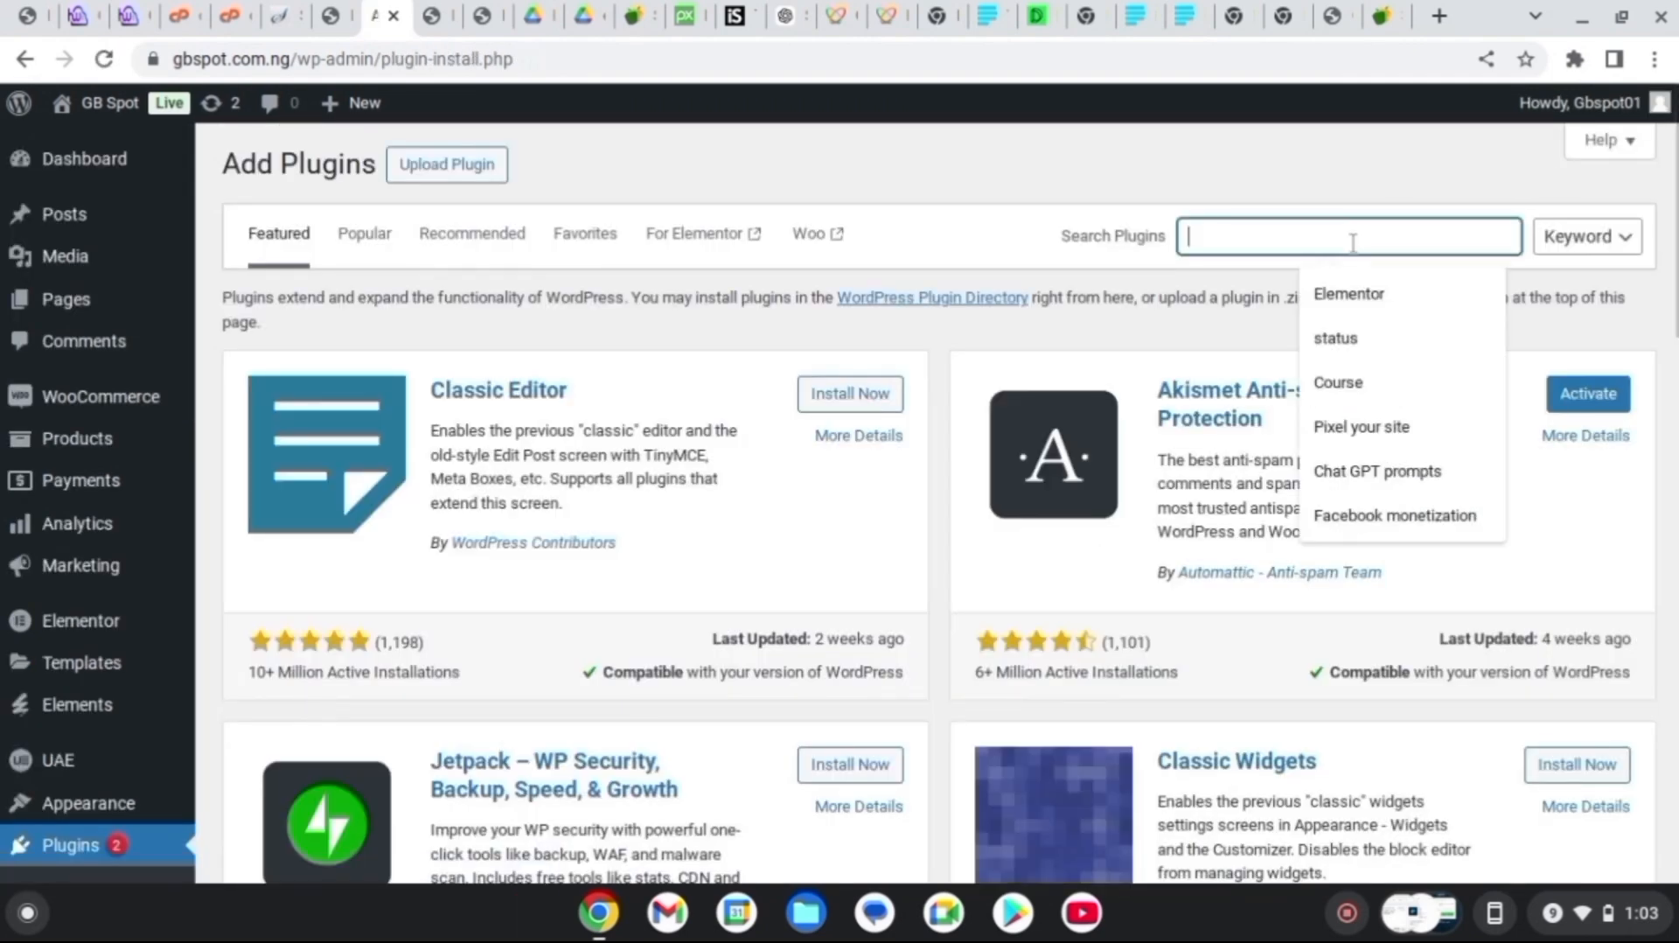
type("e")
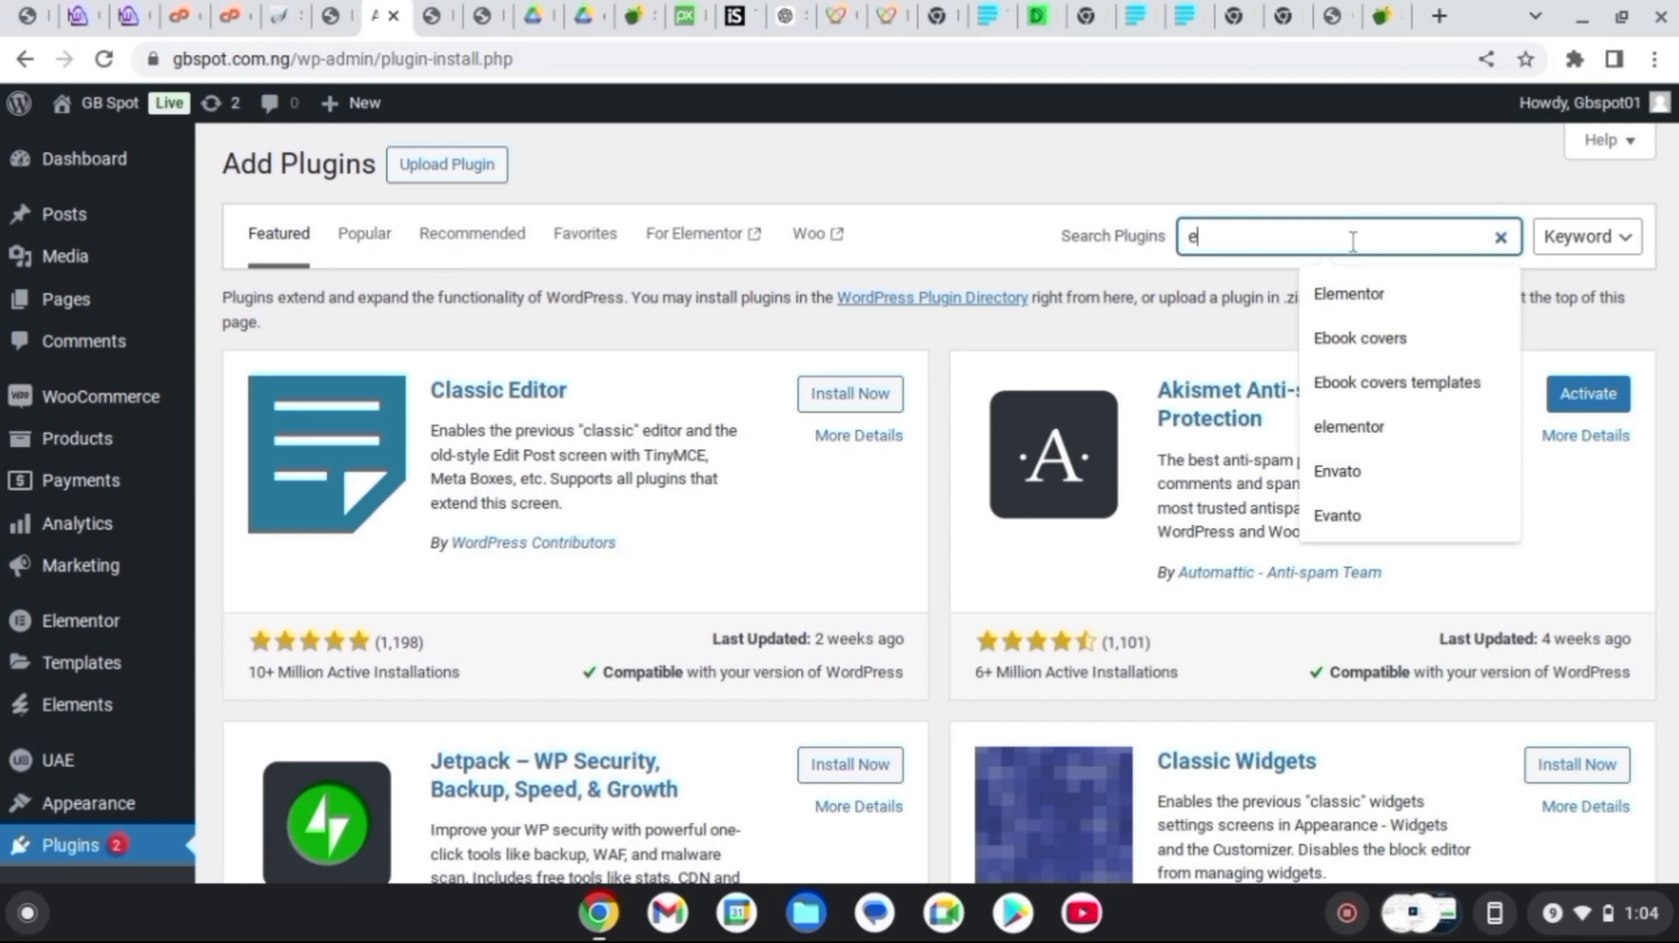
type("le")
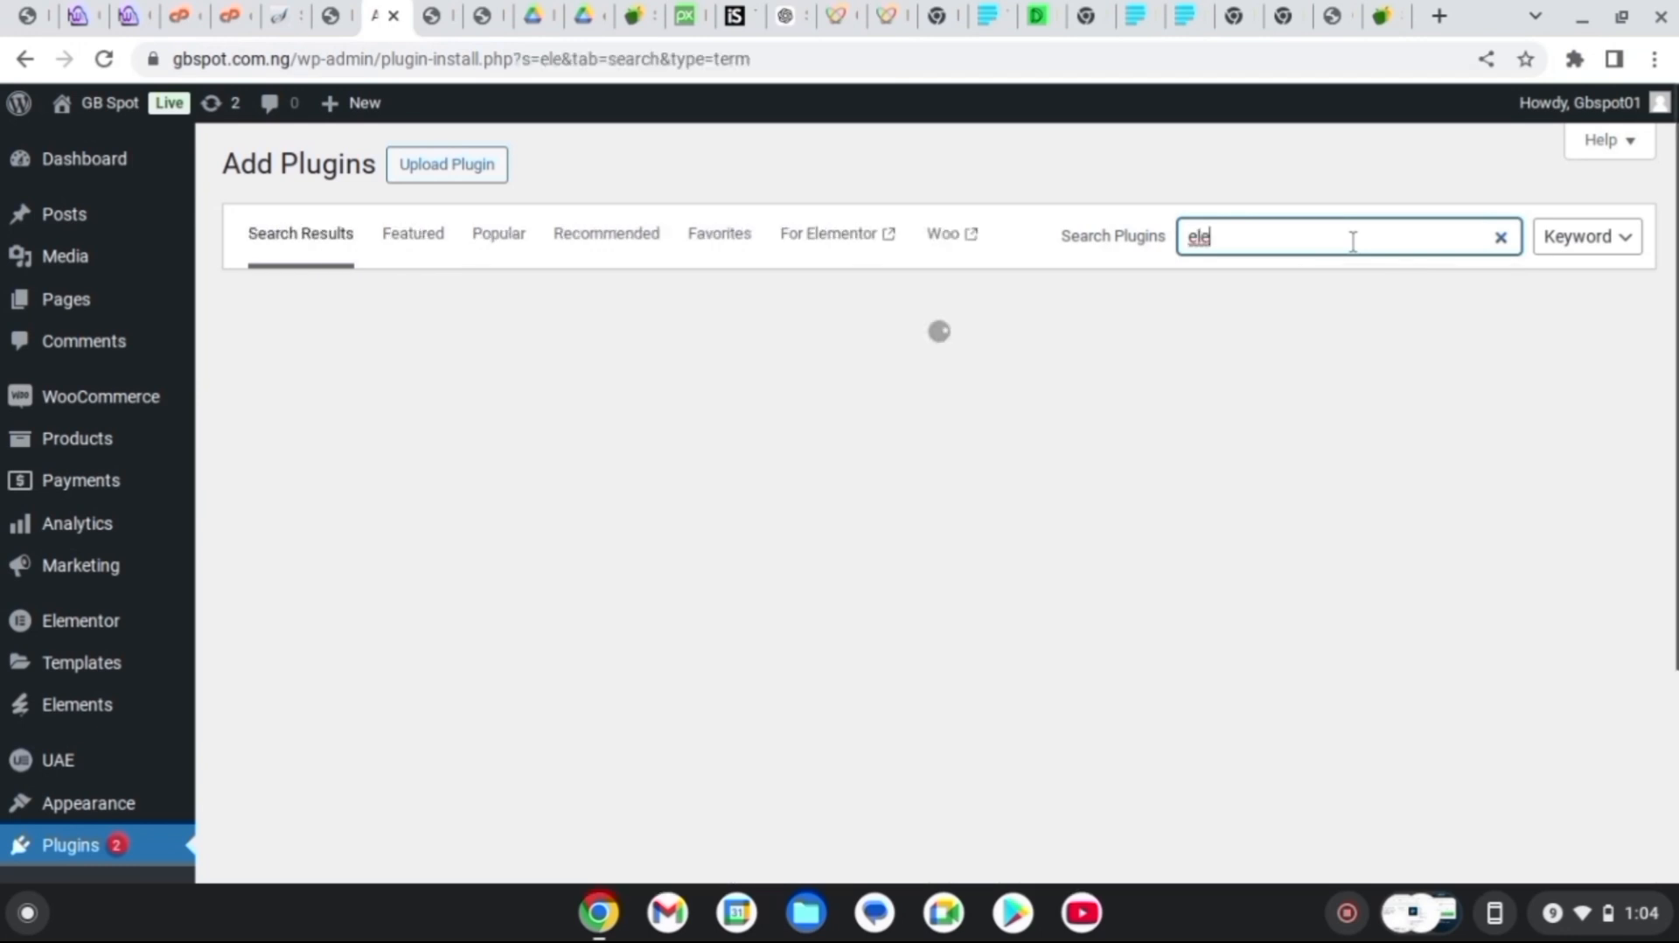
type("mento")
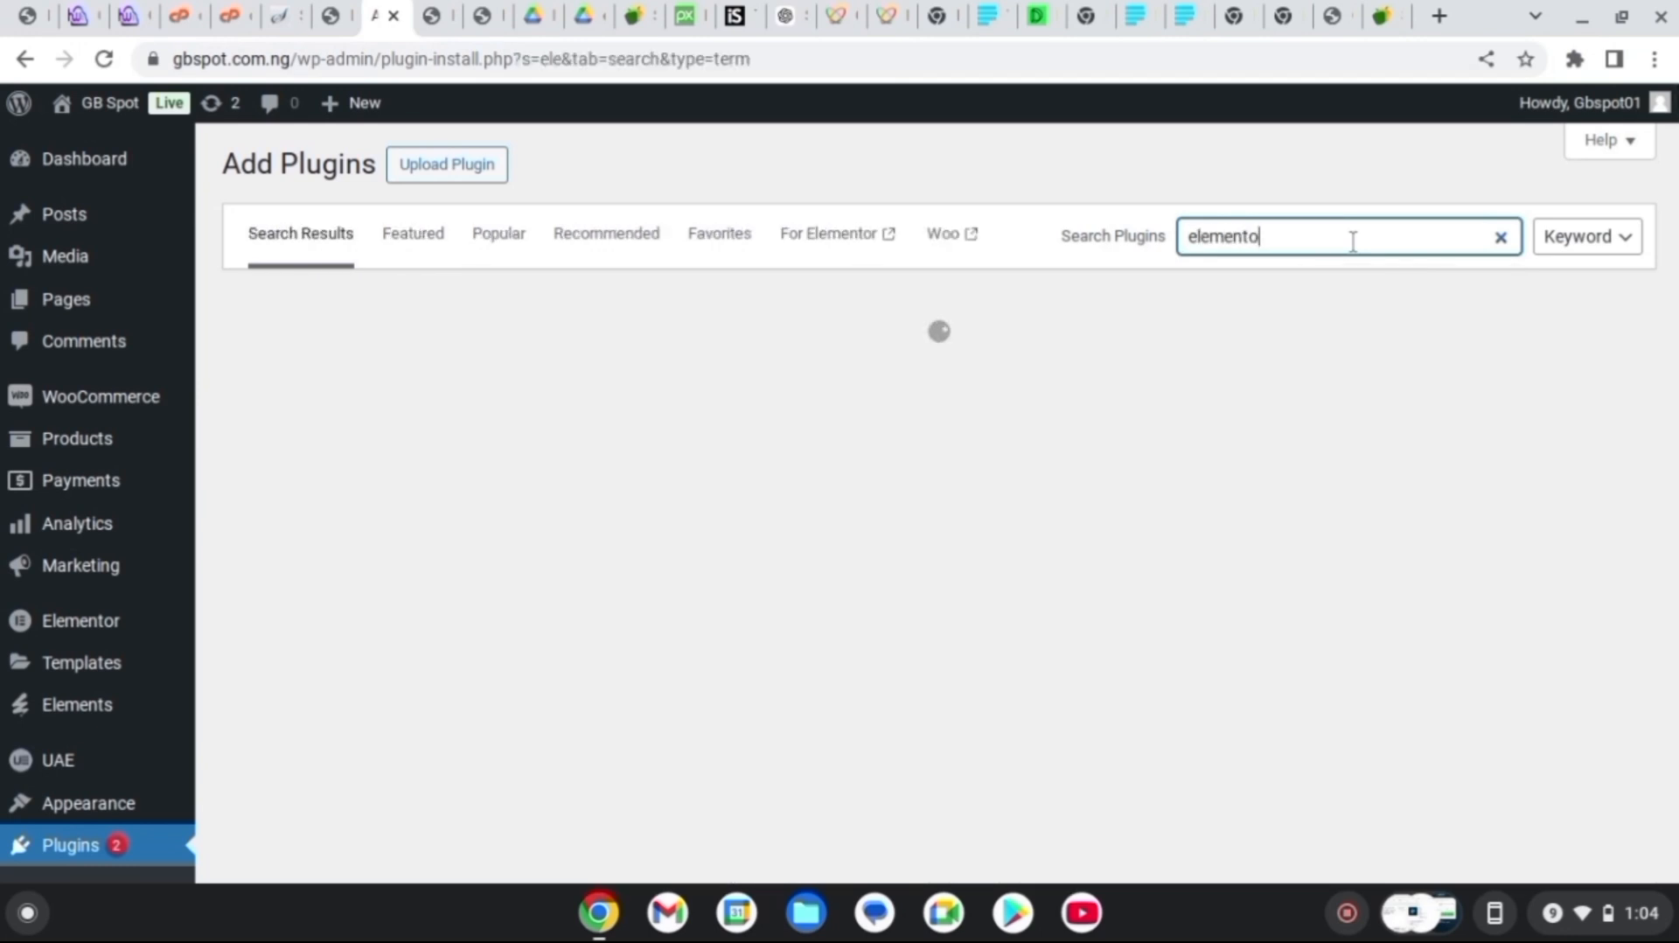
type("r header")
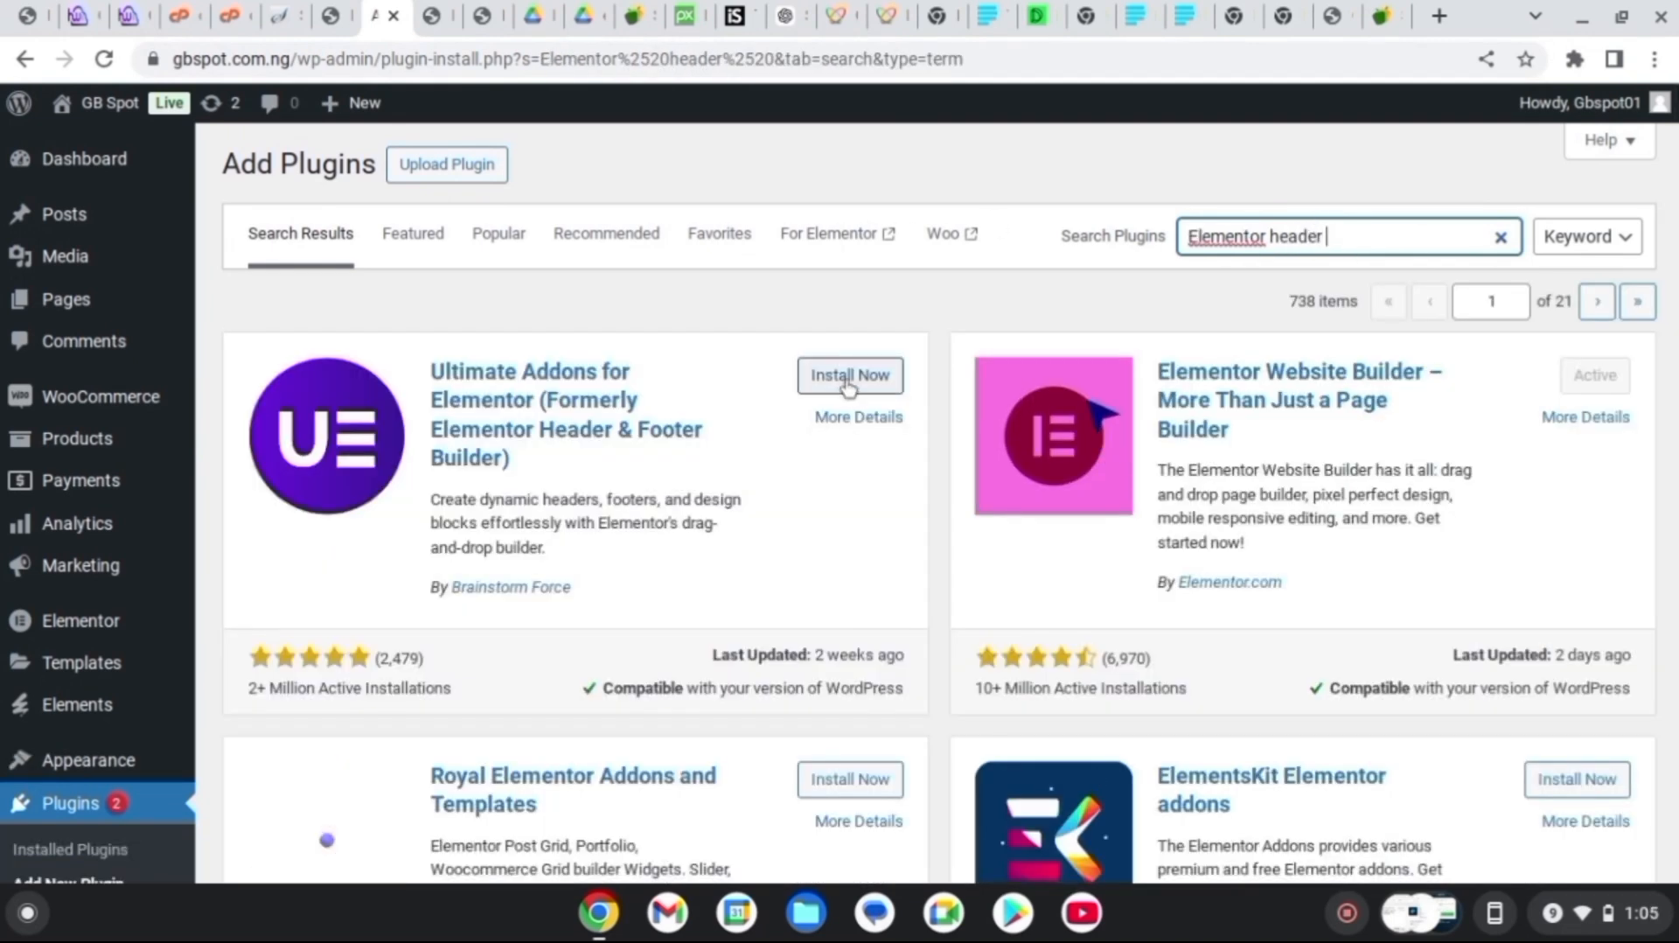
left_click(842, 376)
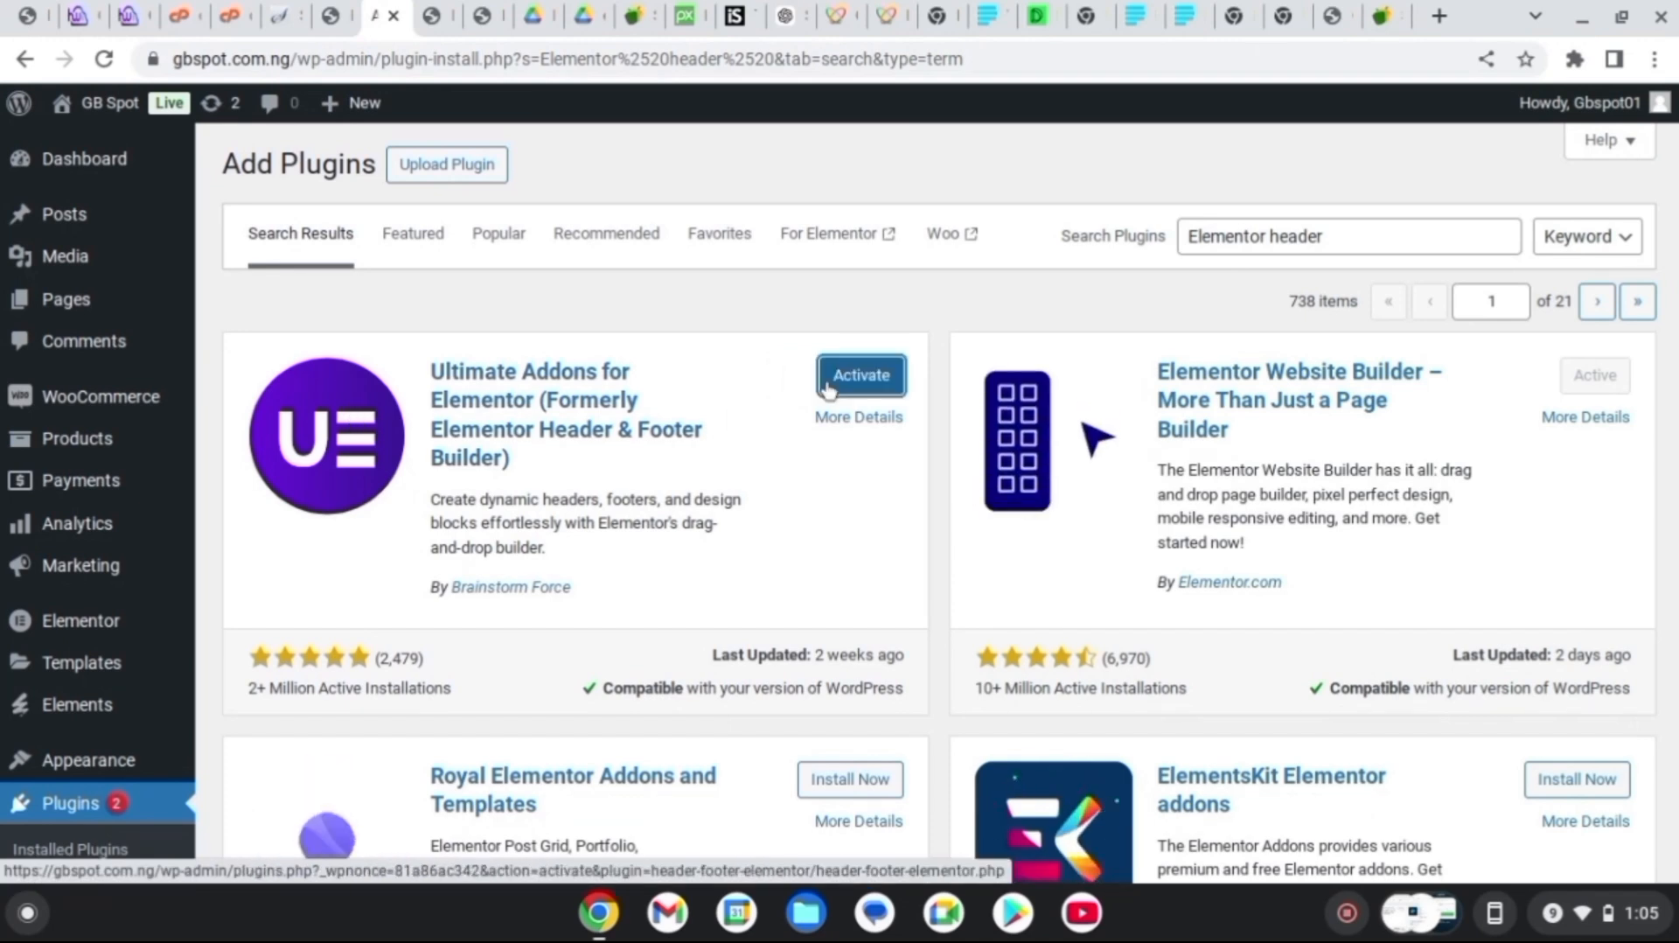
left_click(828, 385)
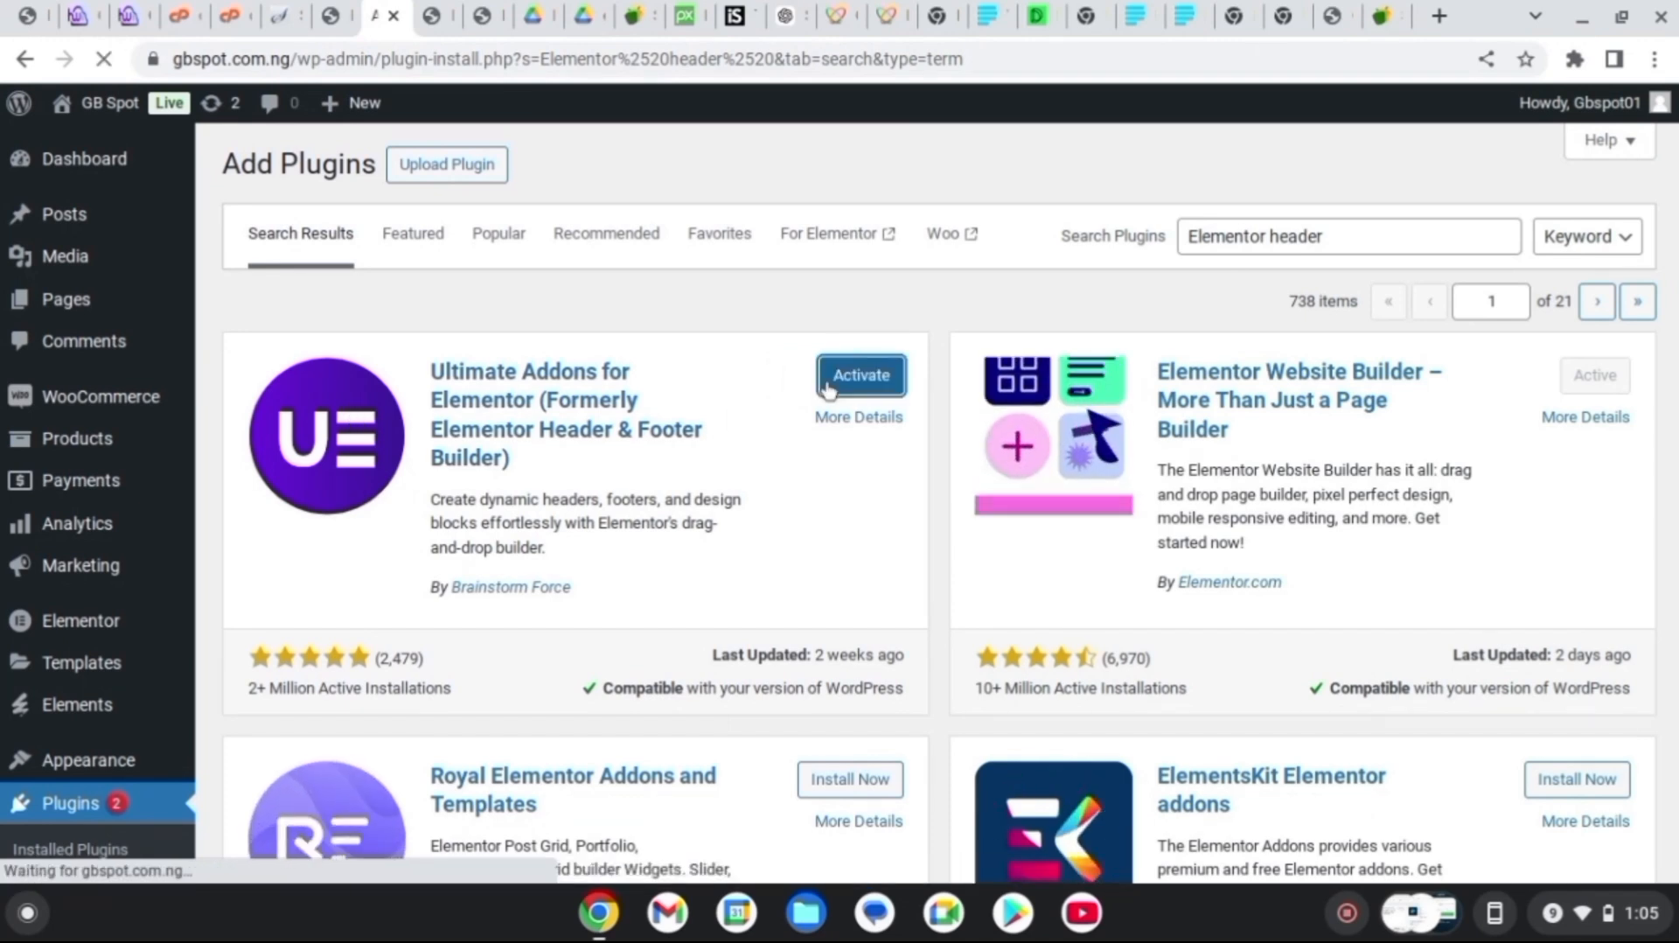
mouse_move(63, 499)
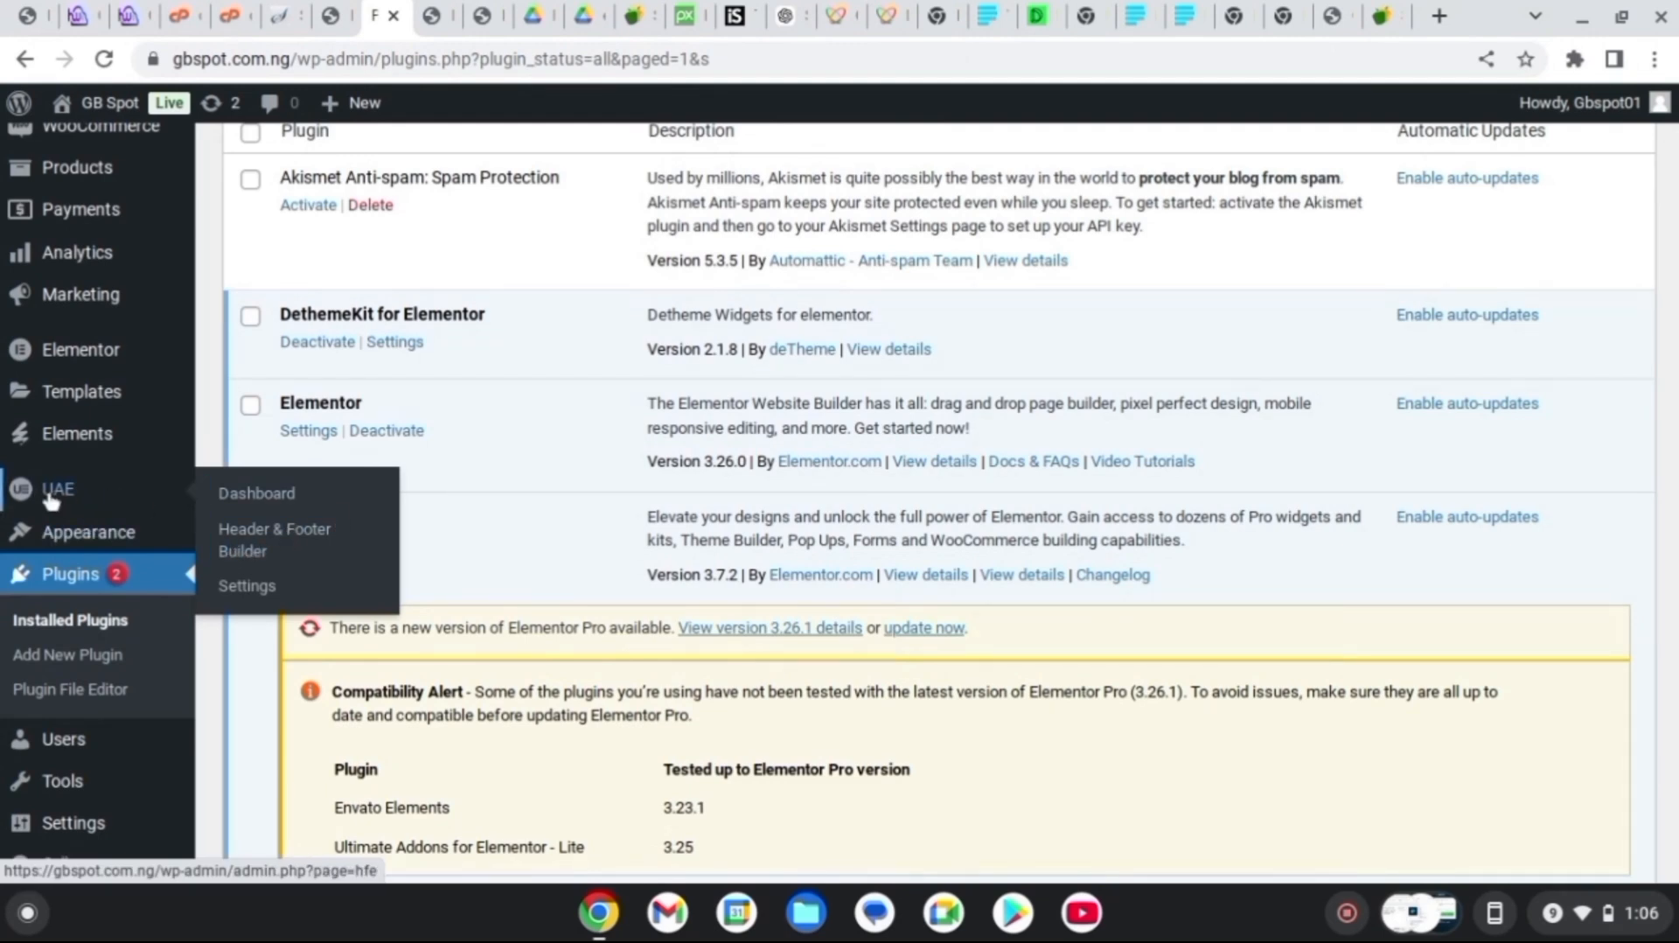
Start a new Header & Footer Builder template with Header as its type
left_click(280, 537)
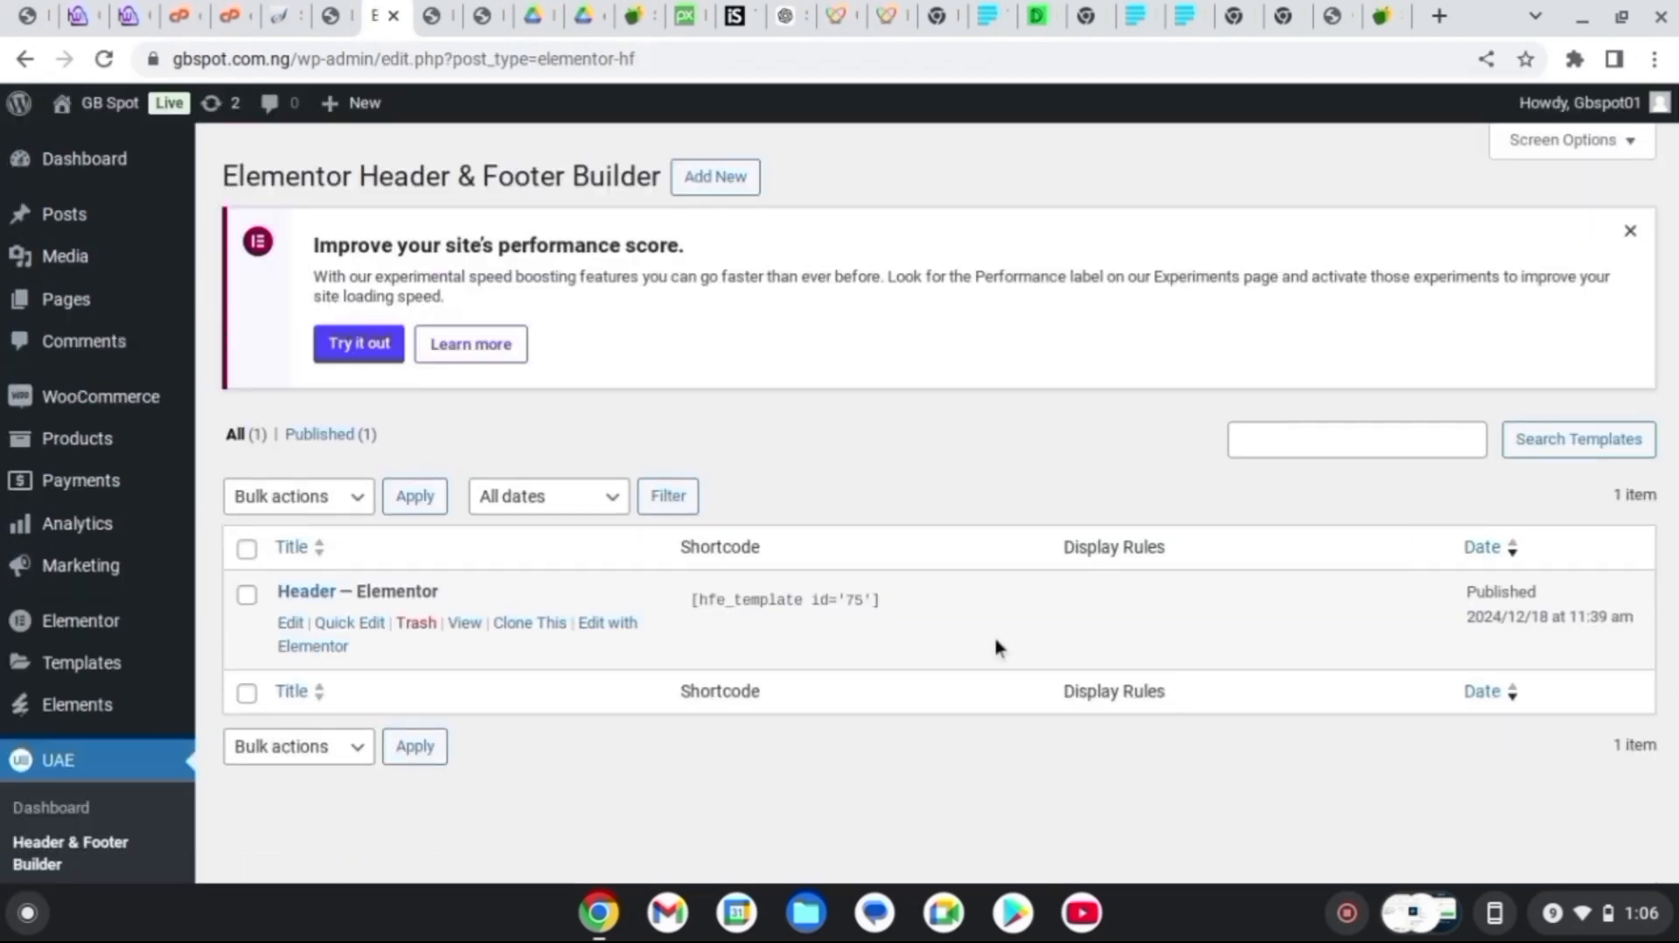
left_click(733, 186)
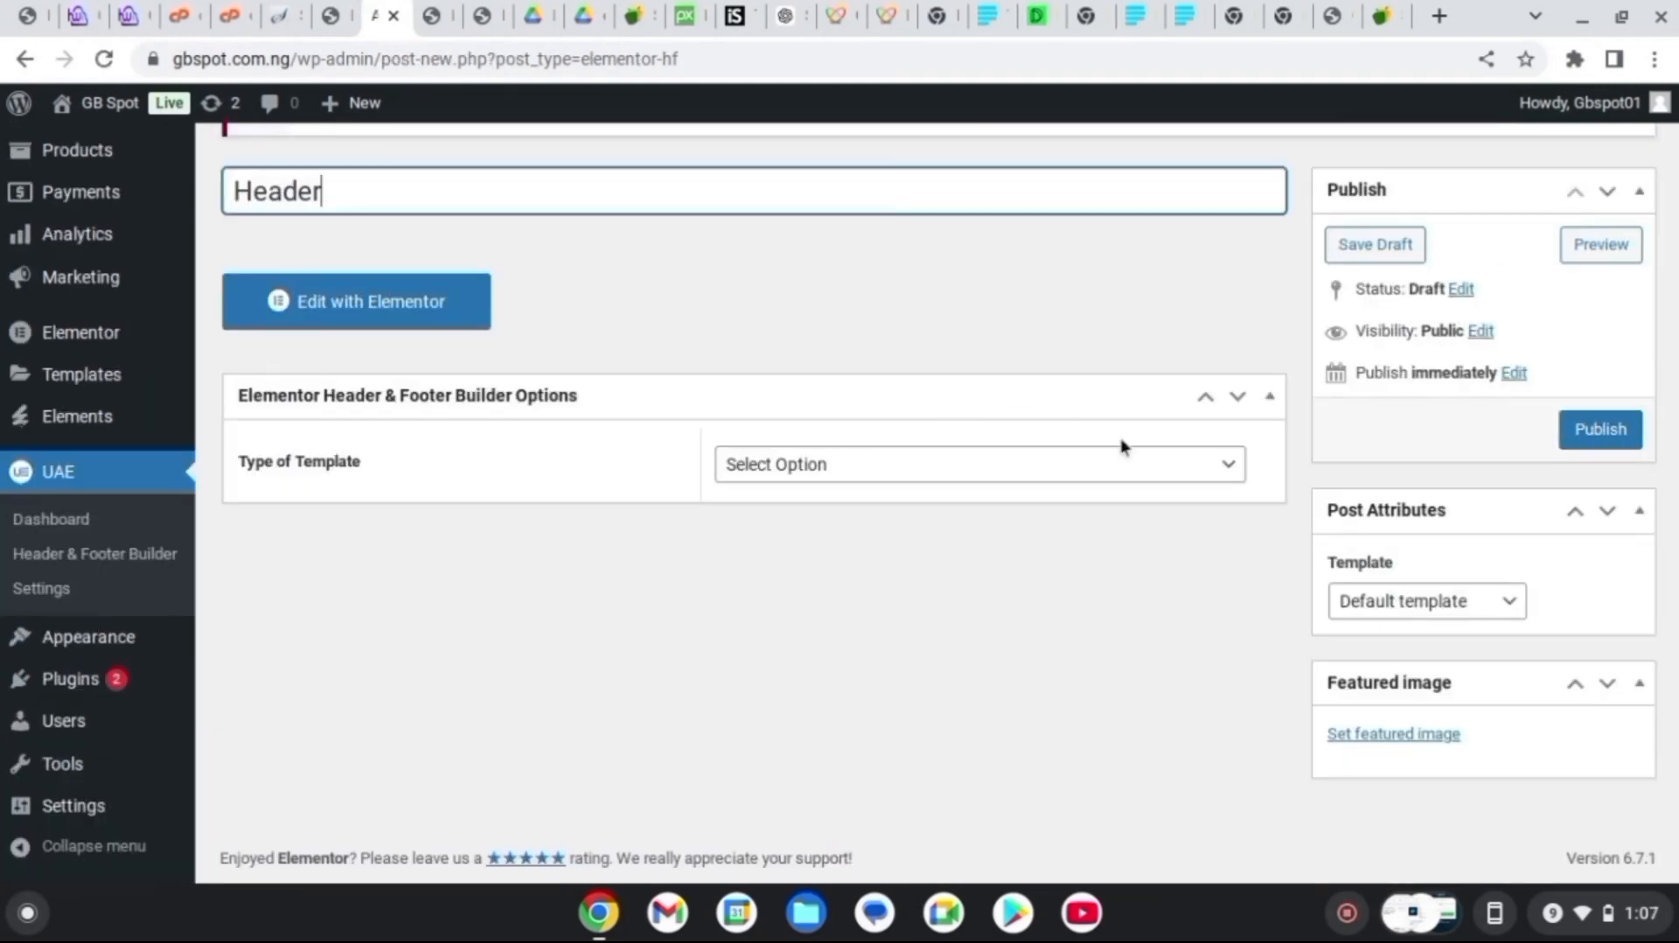
left_click(1079, 464)
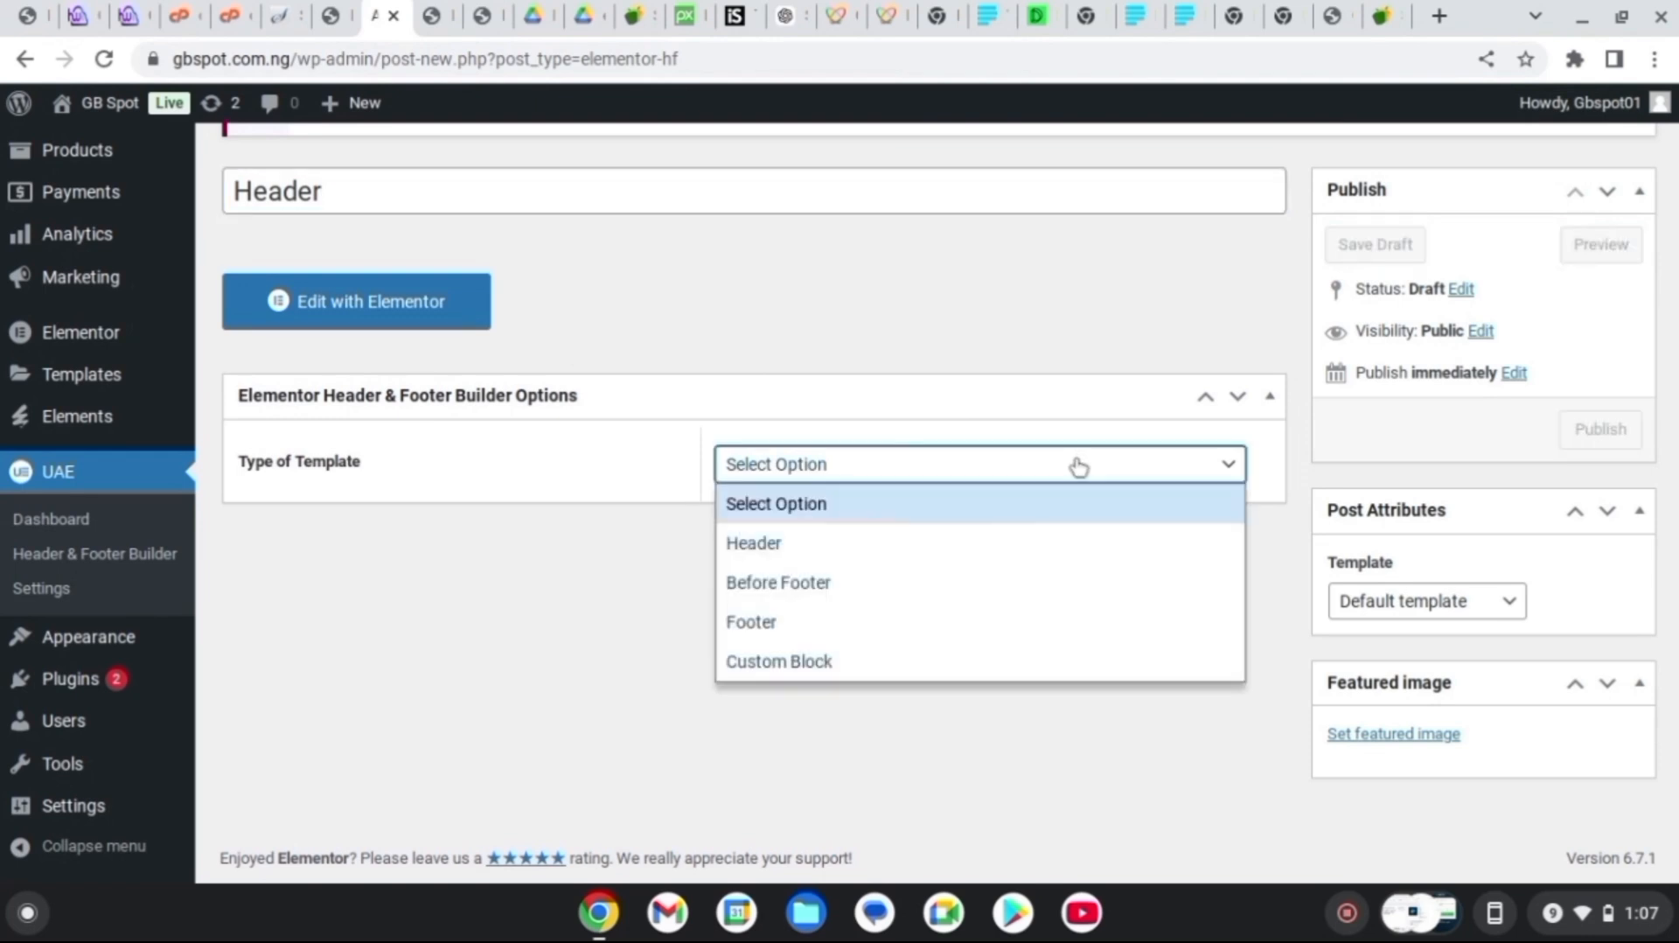
left_click(762, 544)
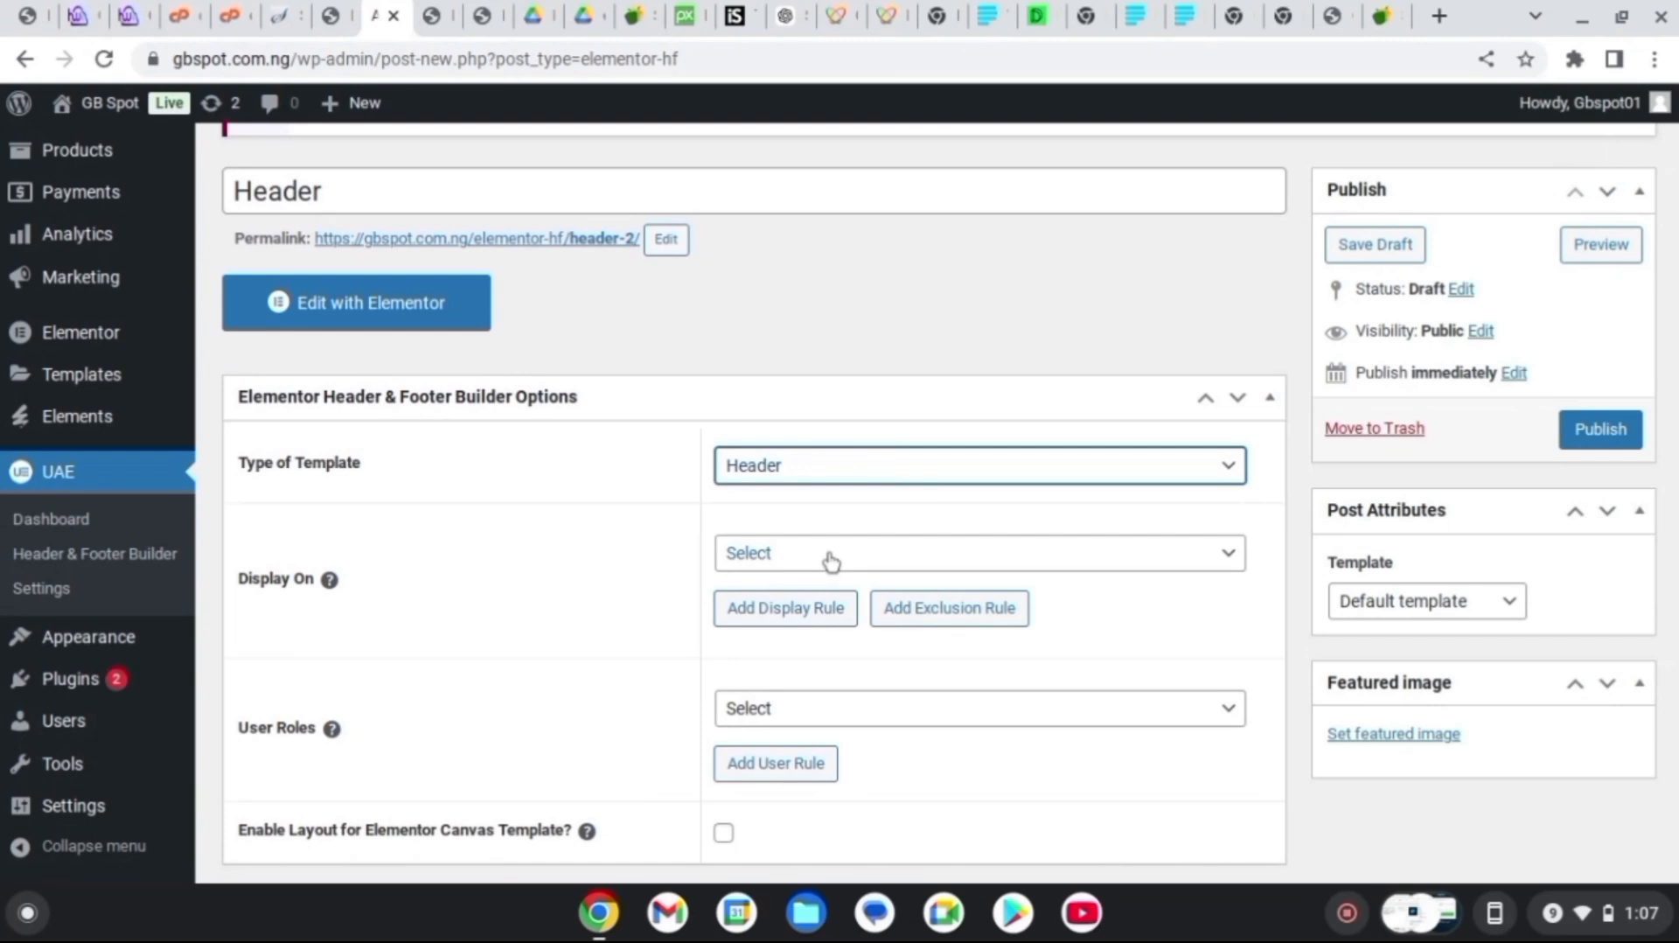
left_click(853, 477)
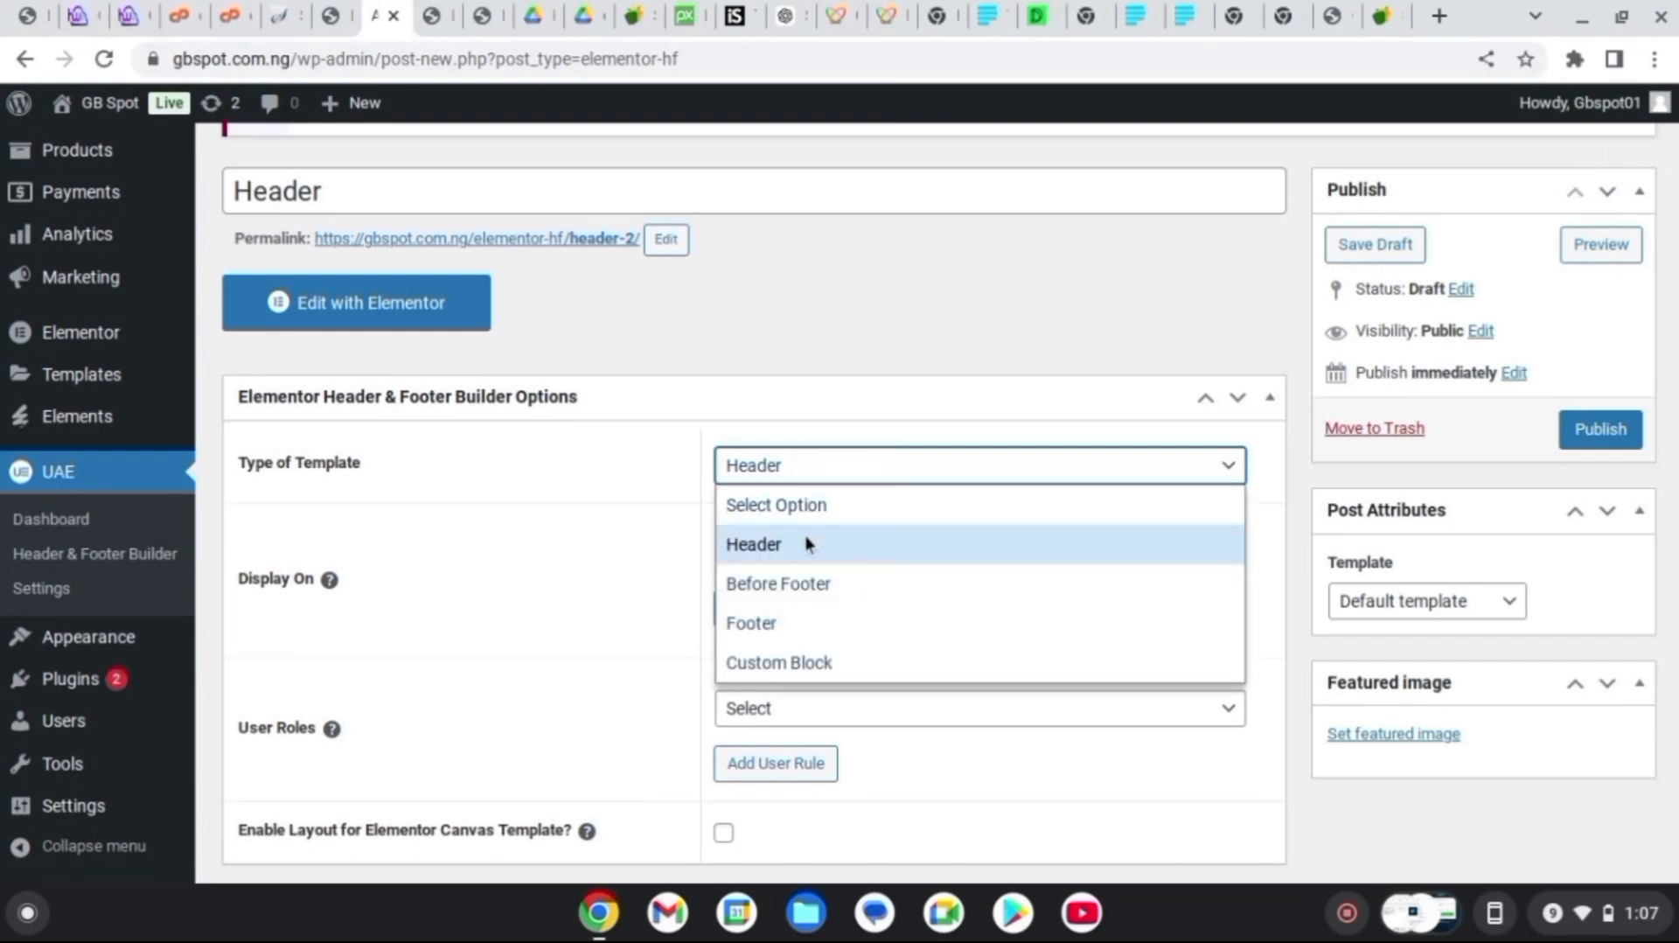
left_click(763, 544)
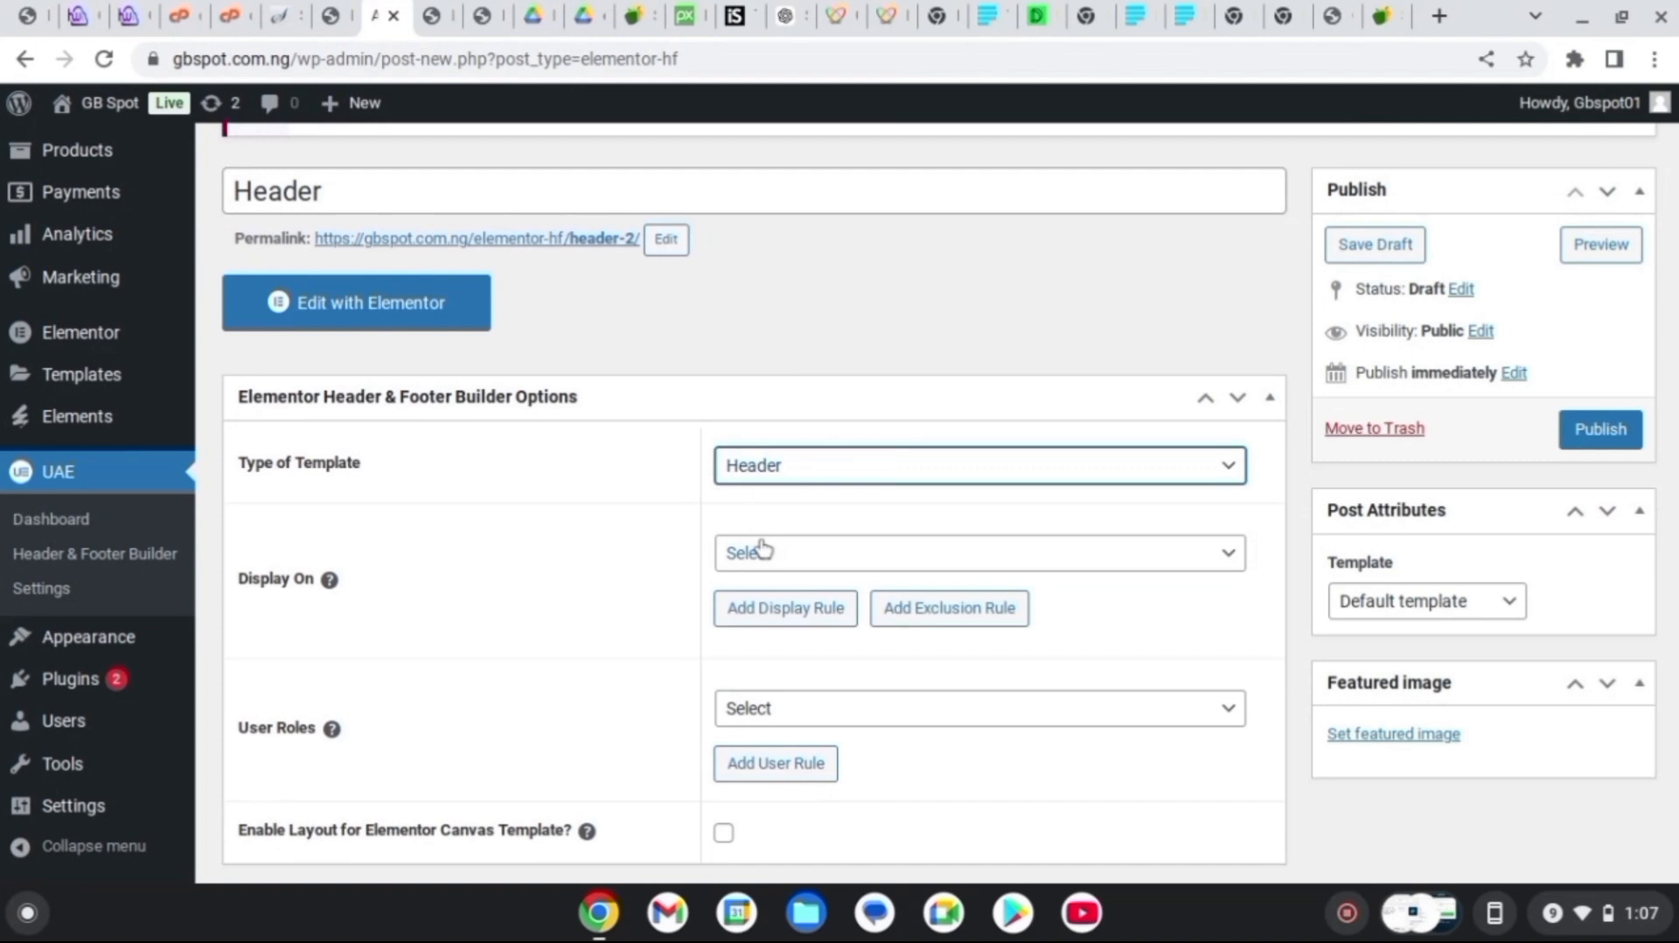
left_click(831, 479)
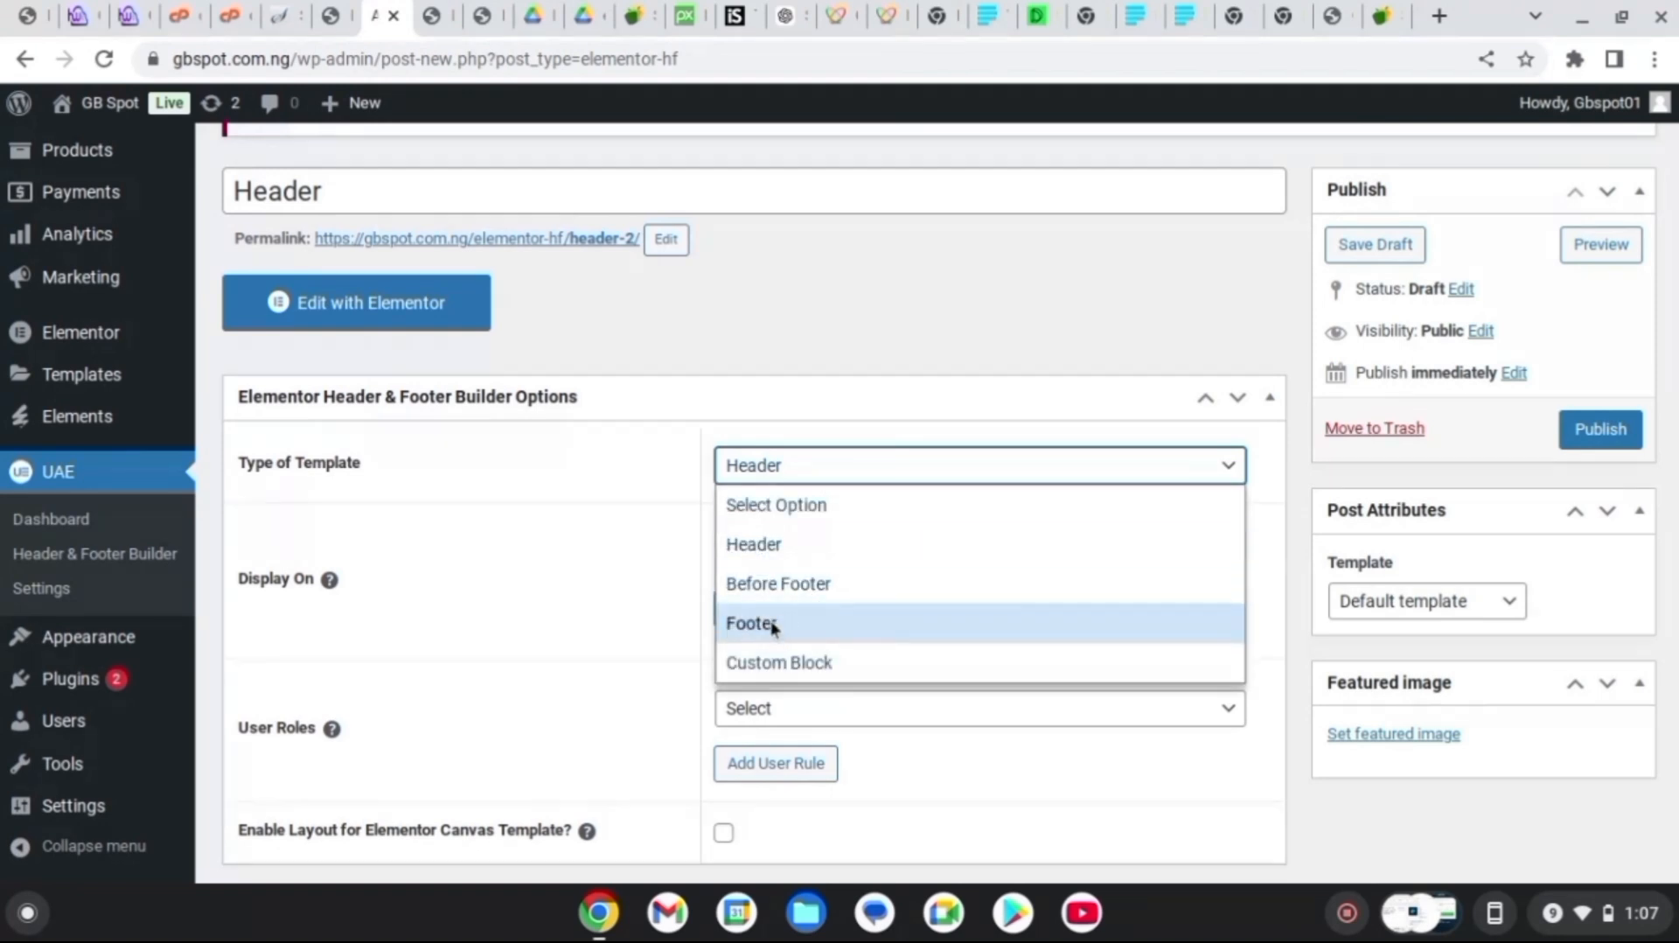
left_click(793, 435)
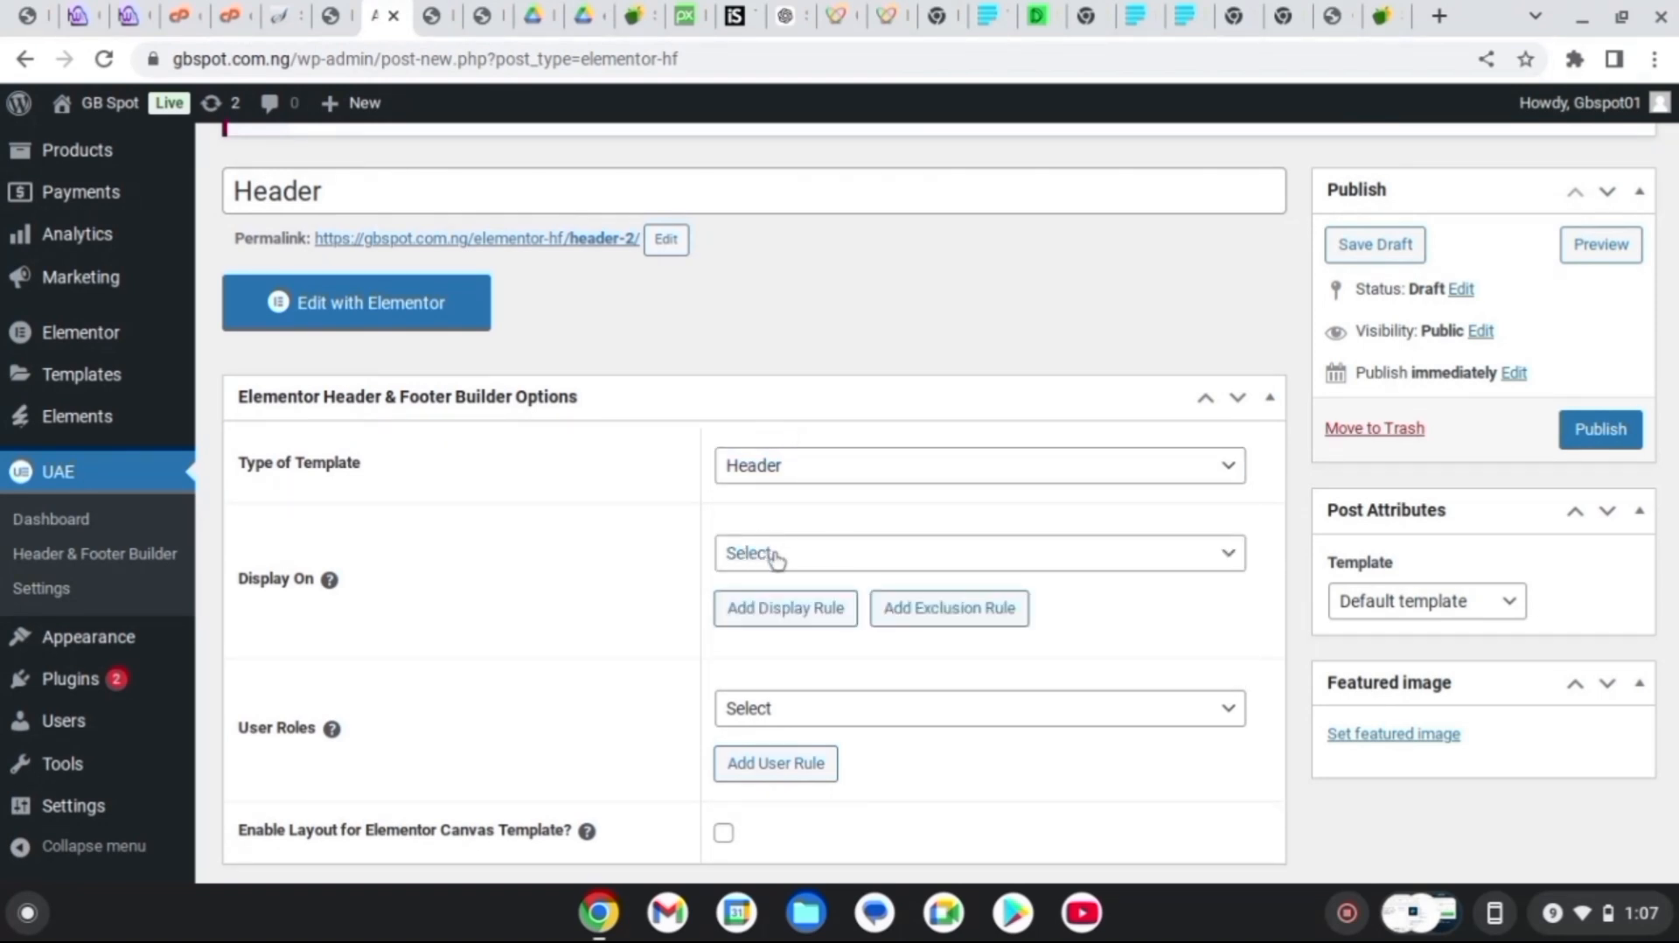
Display the header on the Entire Website for All user roles
left_click(1068, 557)
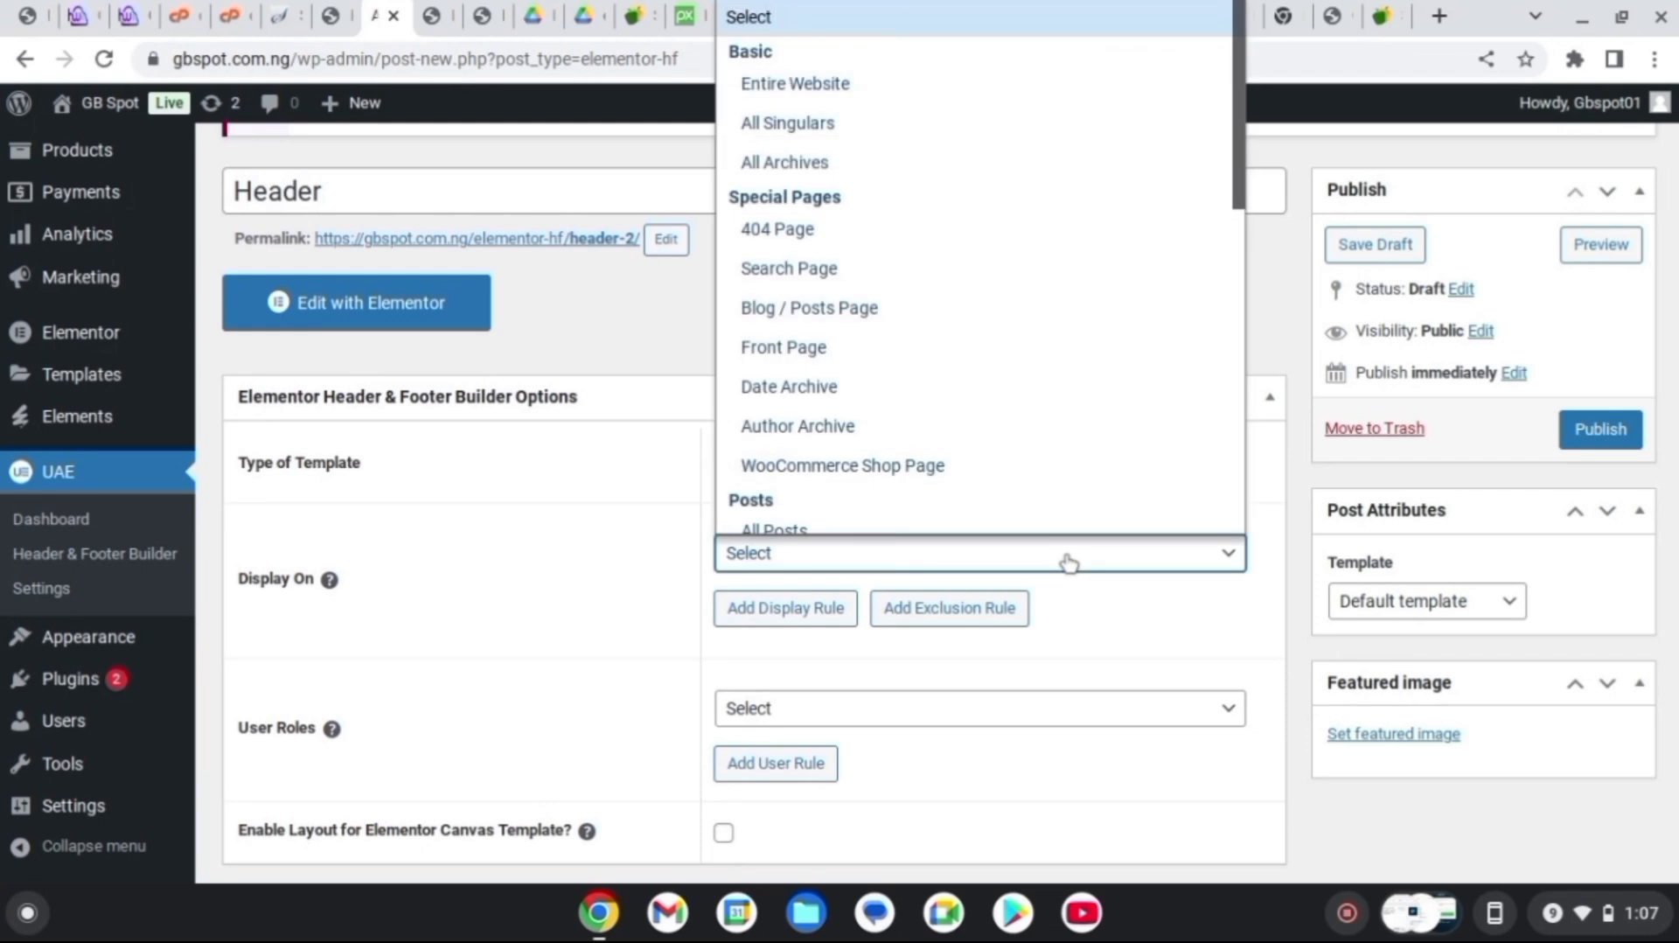
scroll(1225, 30, "up", 1)
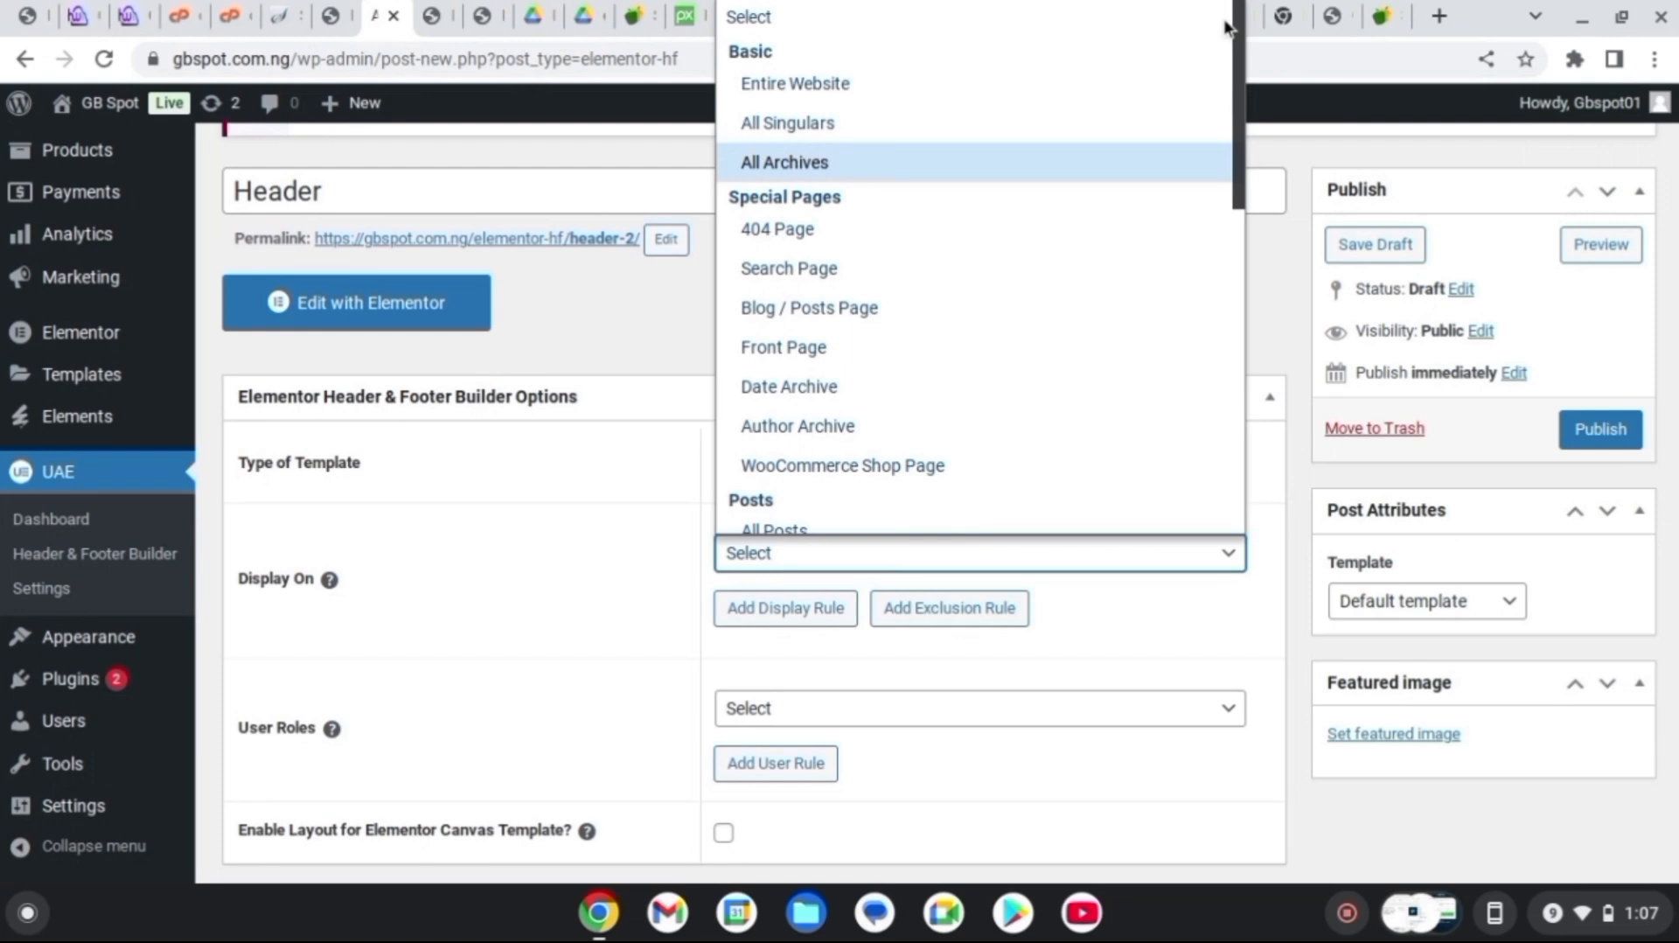
left_click(777, 83)
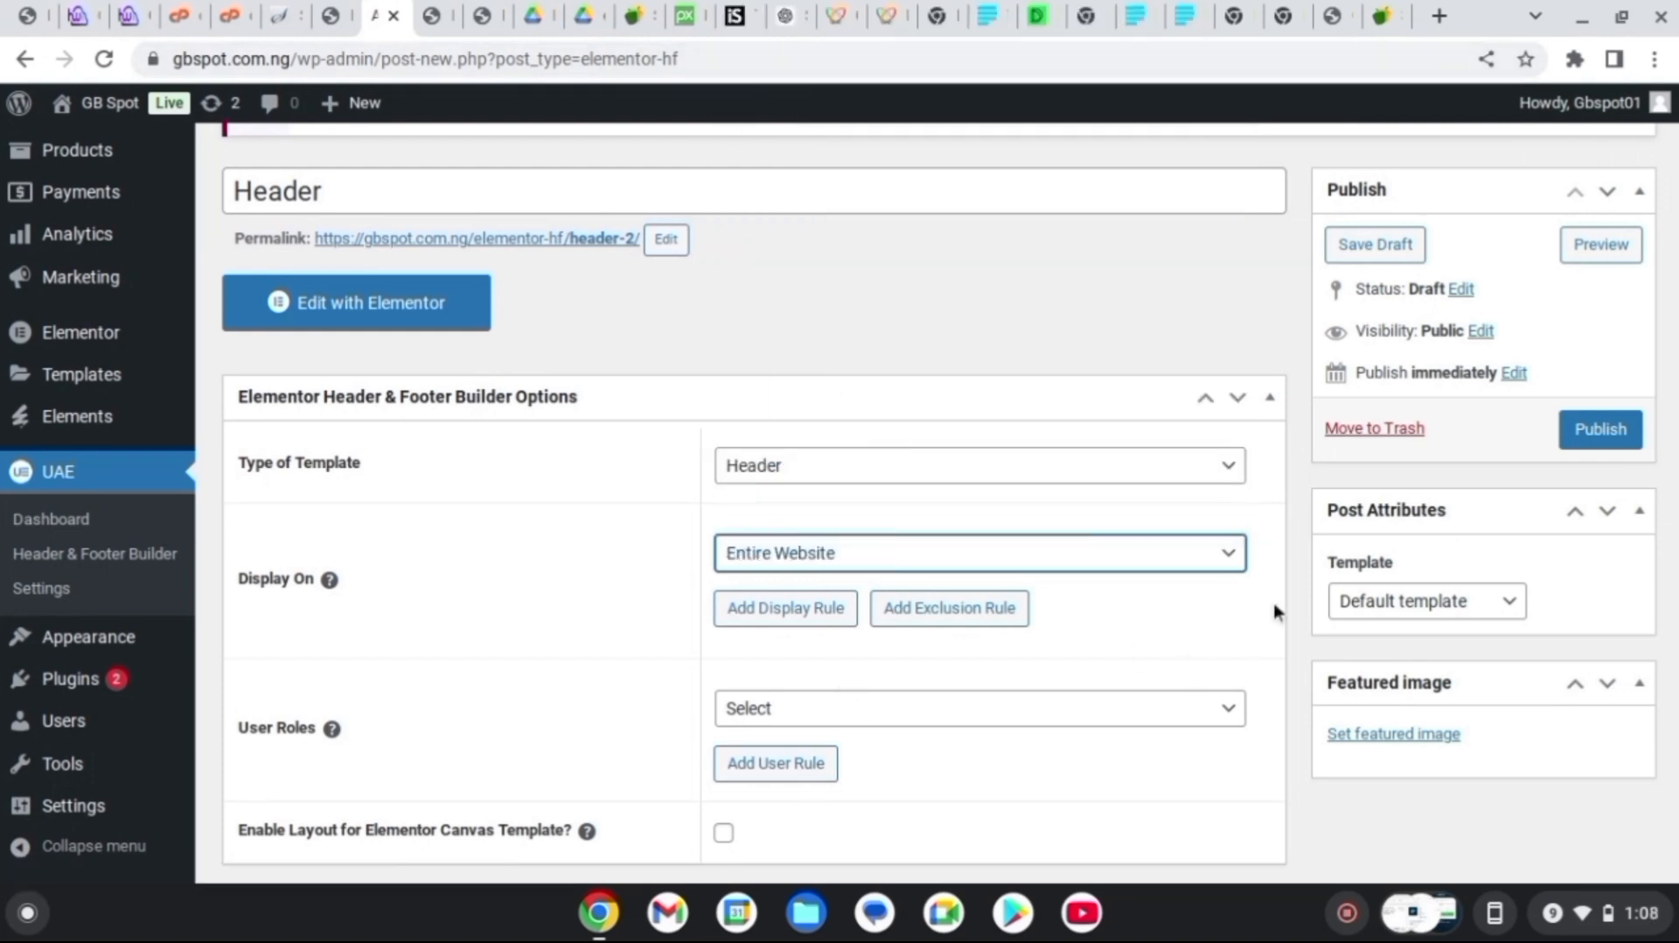
left_click(1134, 710)
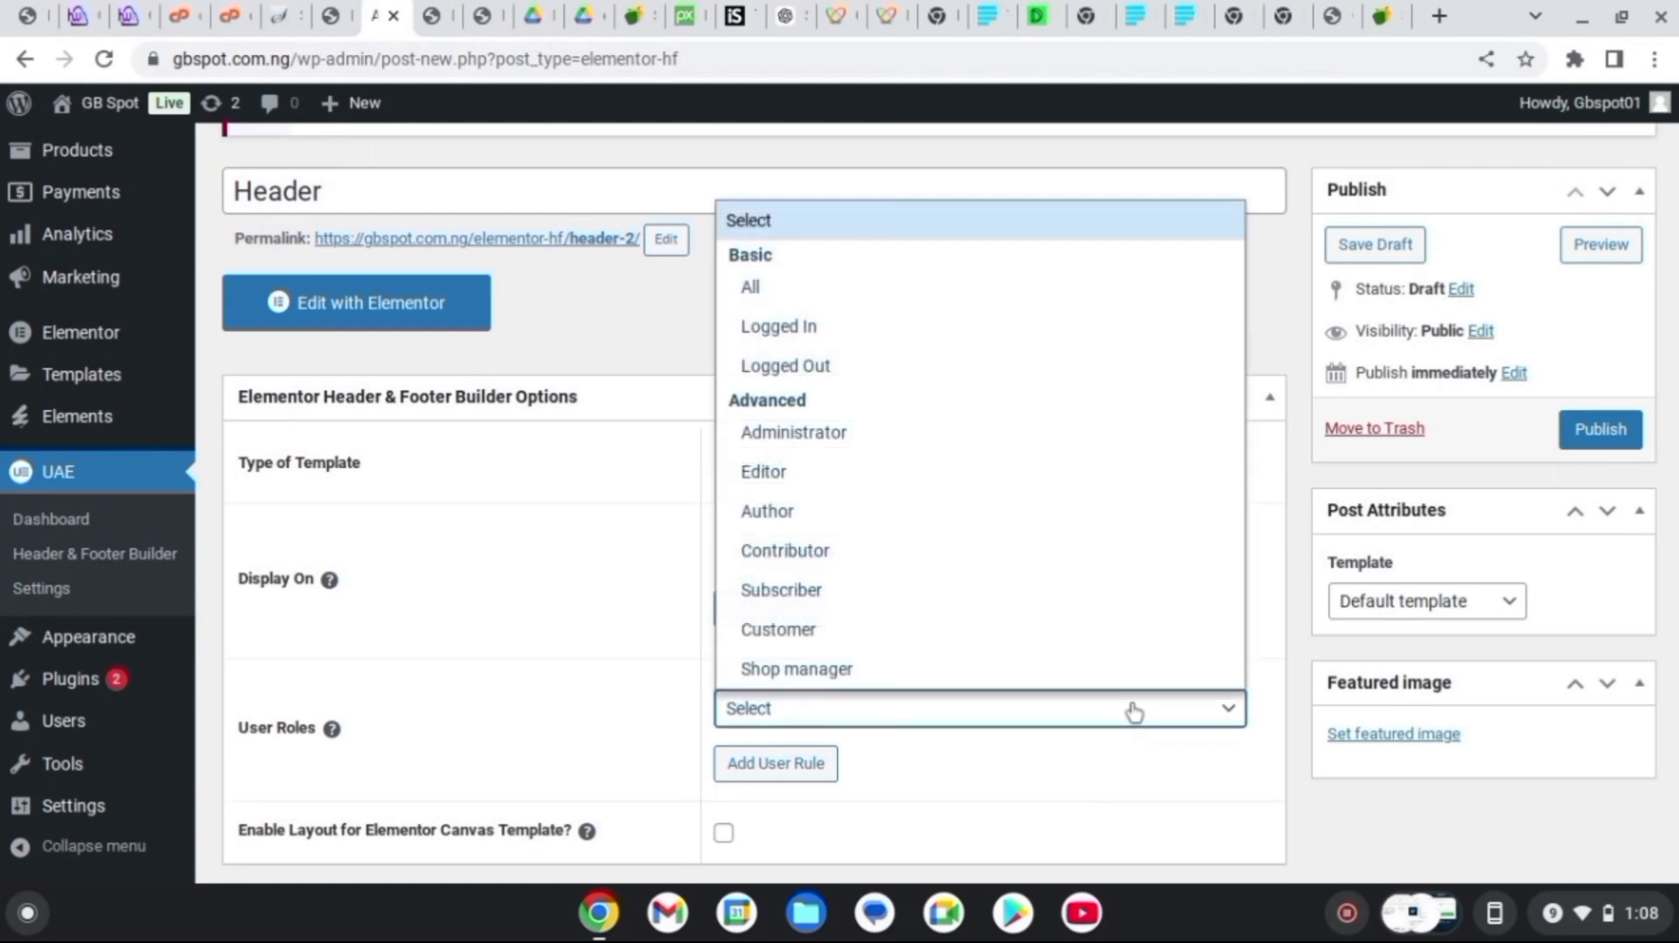
left_click(768, 285)
scroll(768, 280, "up", 3)
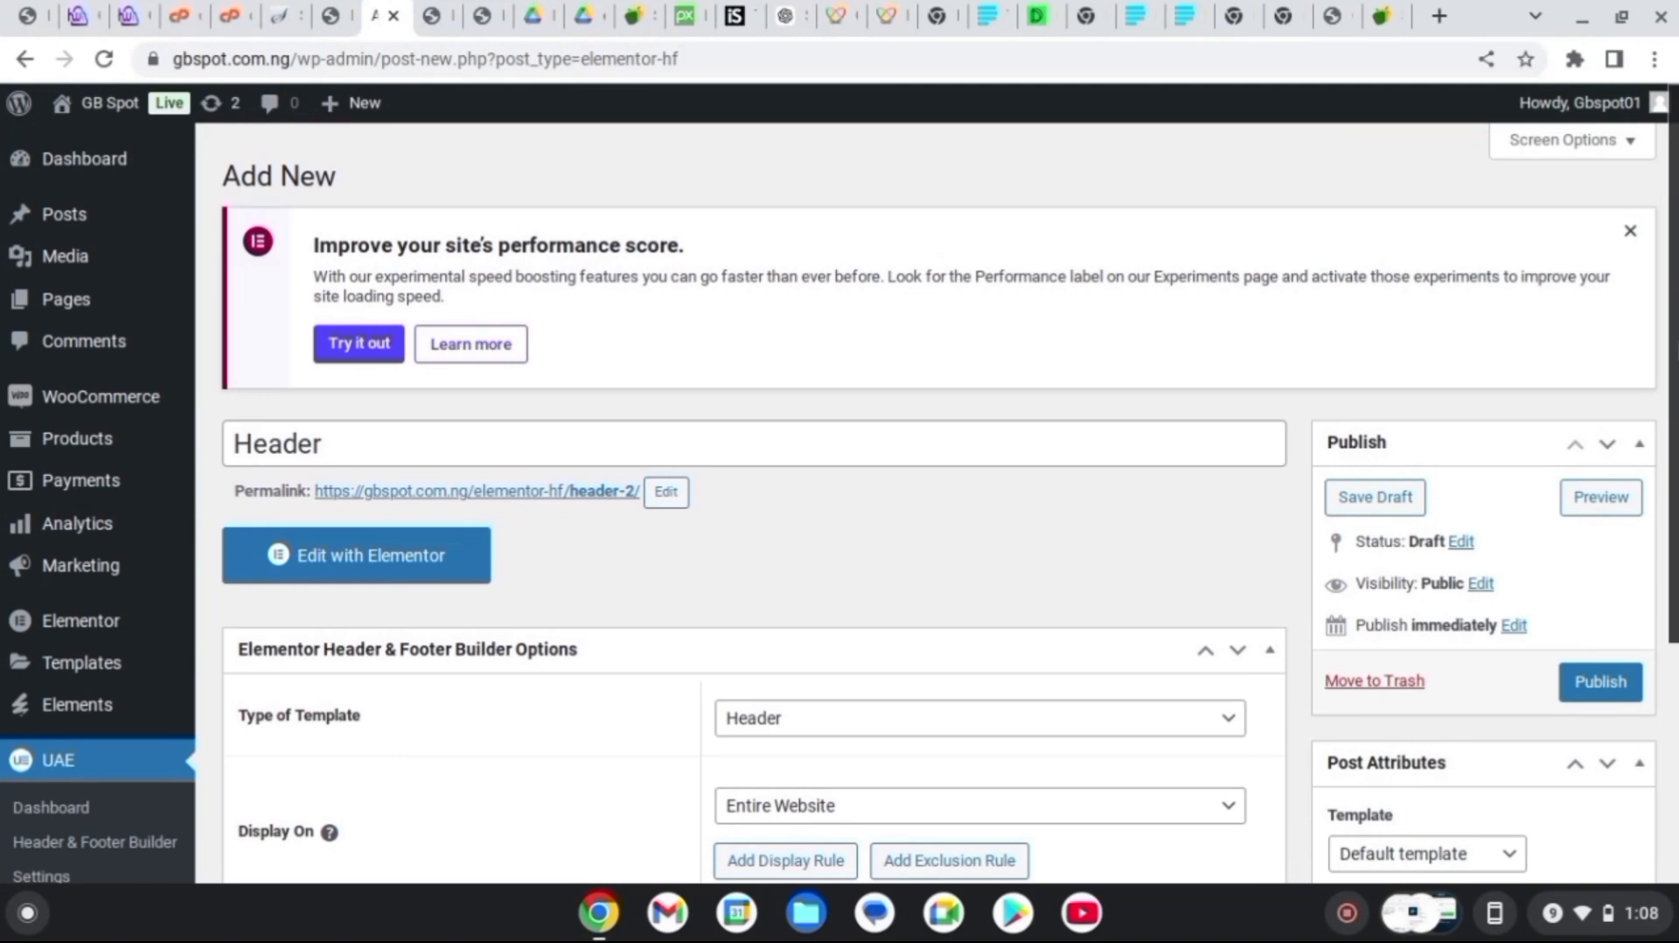
Launch Edit with Elementor on the draft 'Header' template to get an empty canvas
left_click(381, 559)
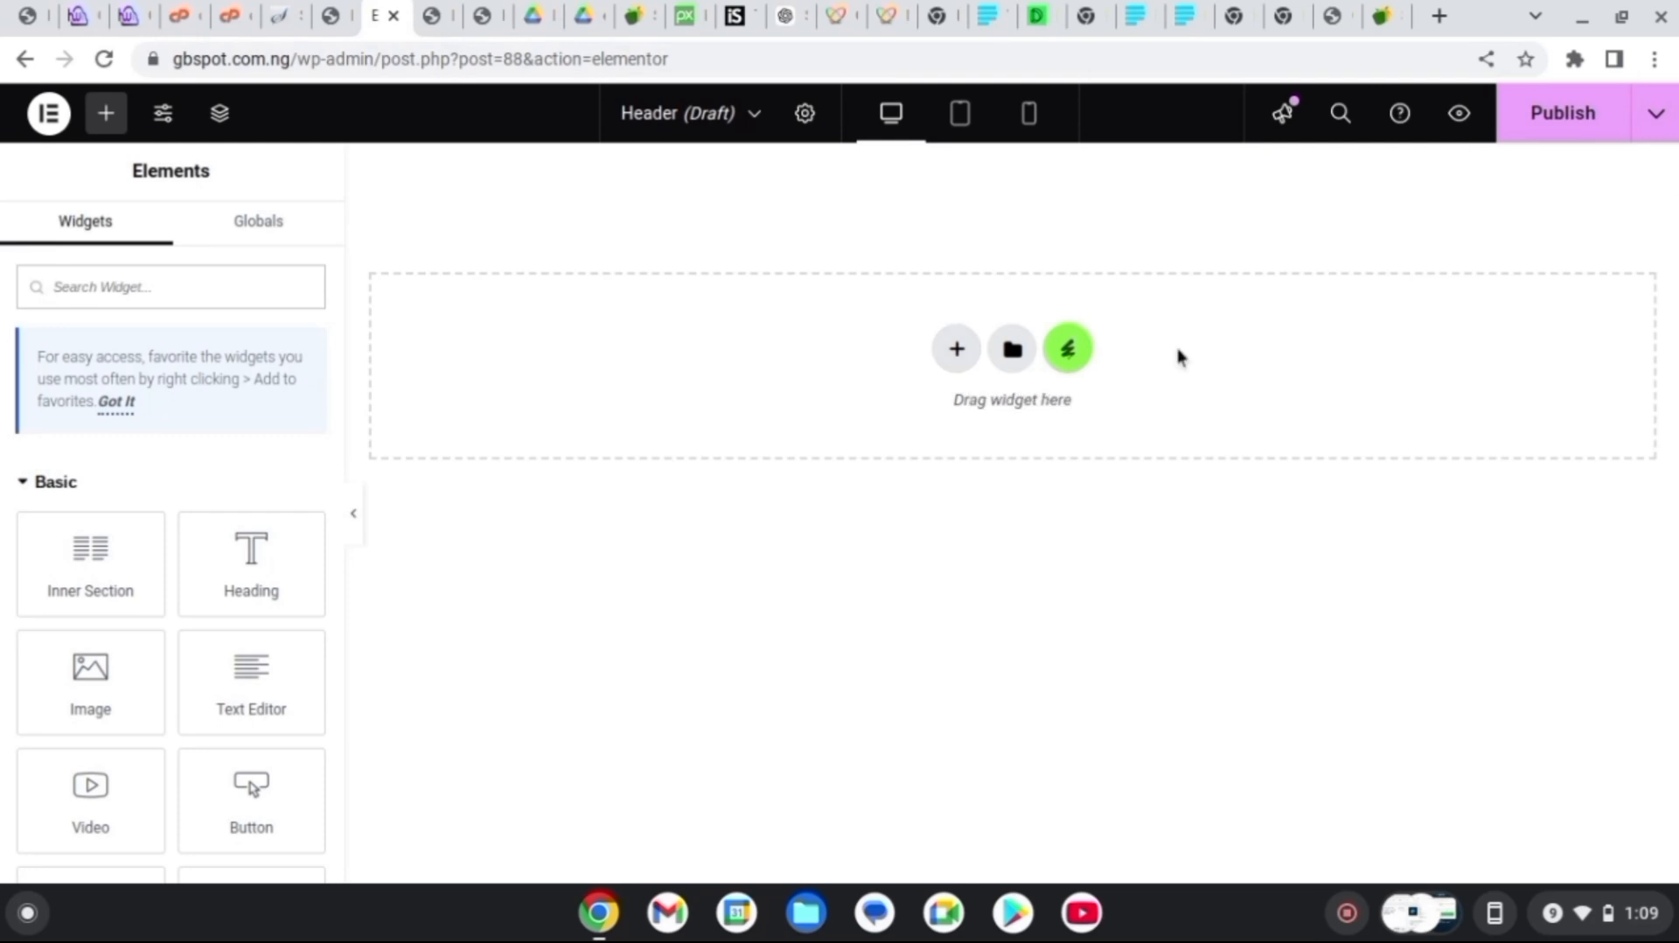
Insert the Allfresh kit's Header template with logo, Checkout, Cart, Shop links and cart total
left_click(1074, 341)
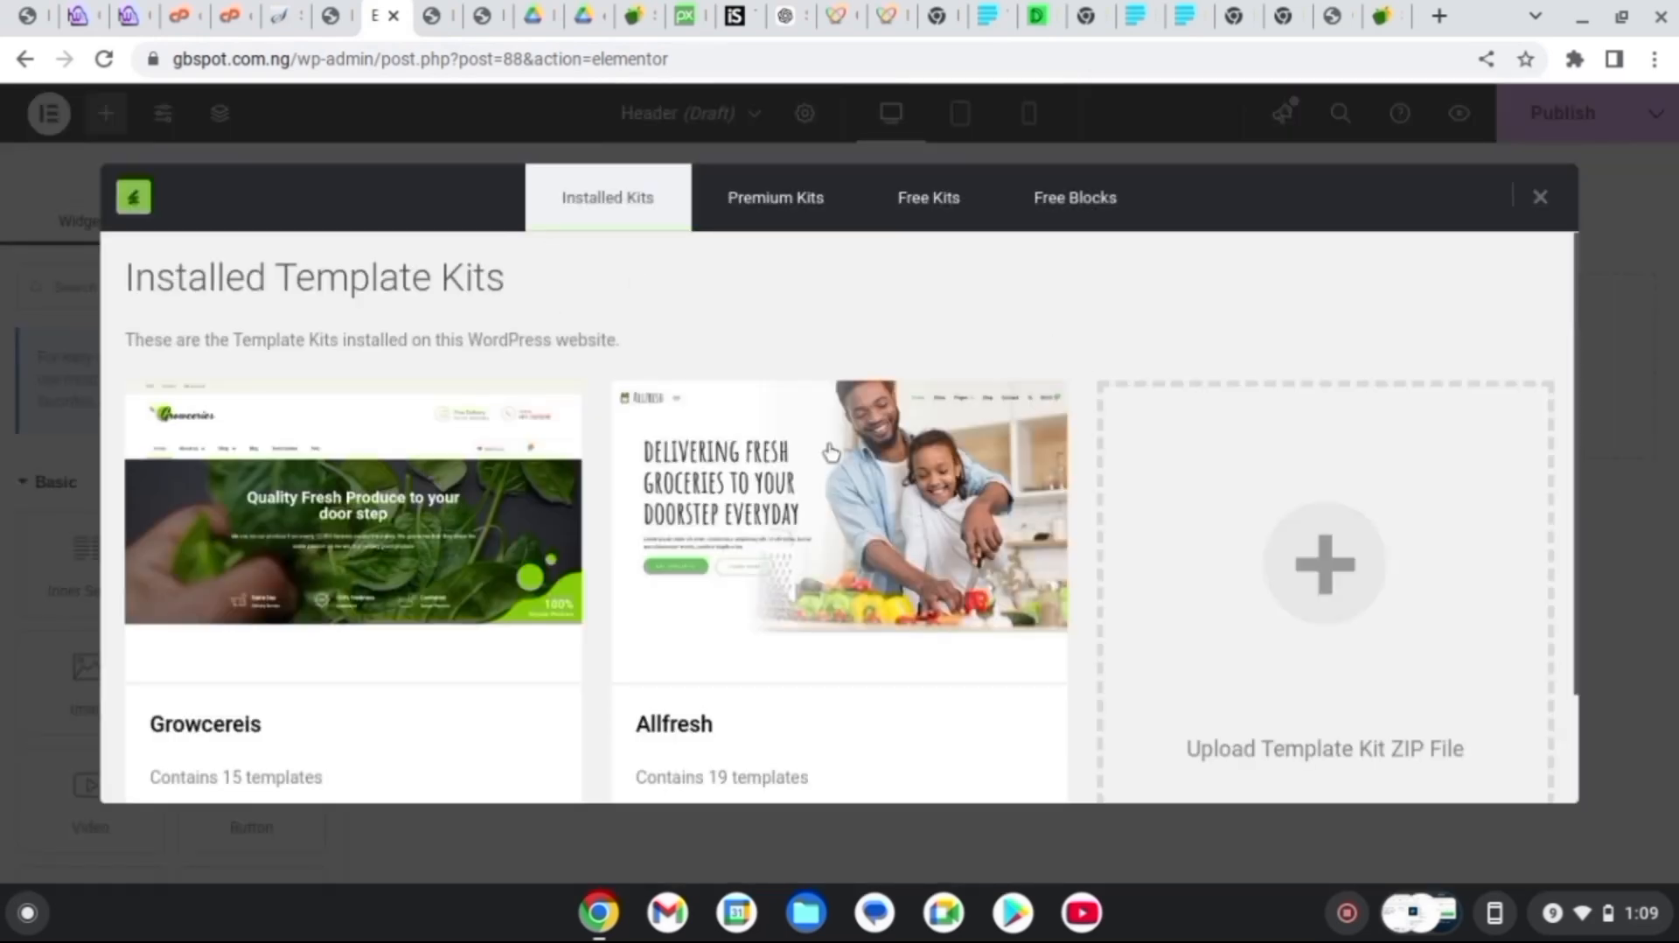
left_click(739, 547)
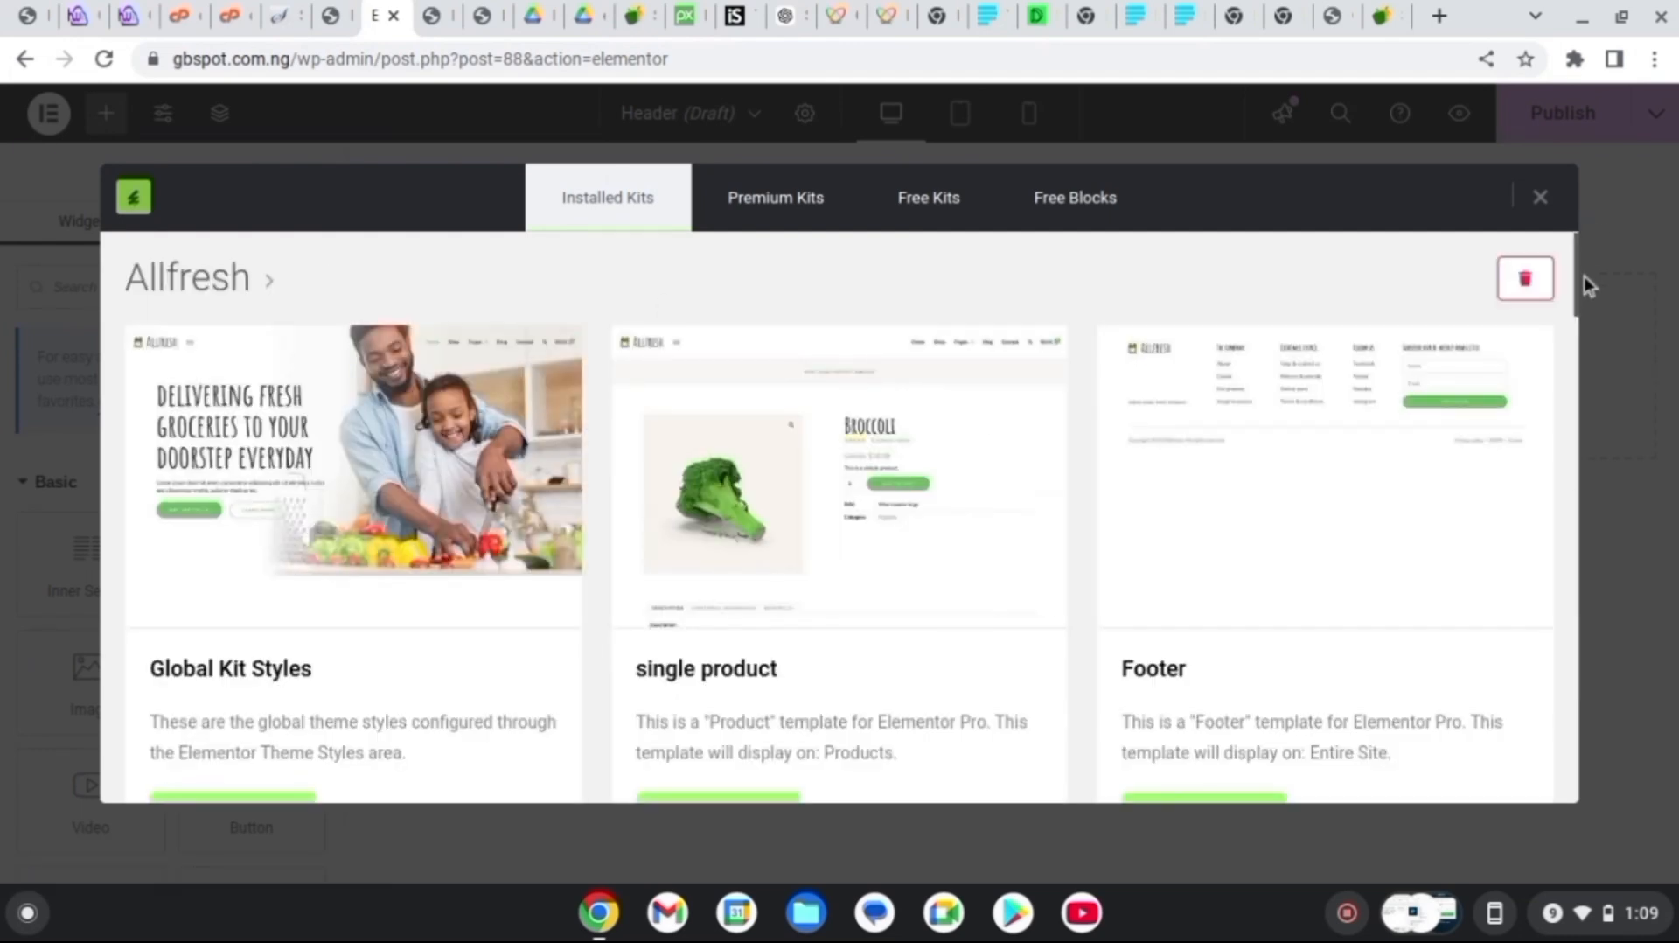
left_click_drag(1585, 282, 1592, 643)
left_click_drag(1599, 737, 1594, 790)
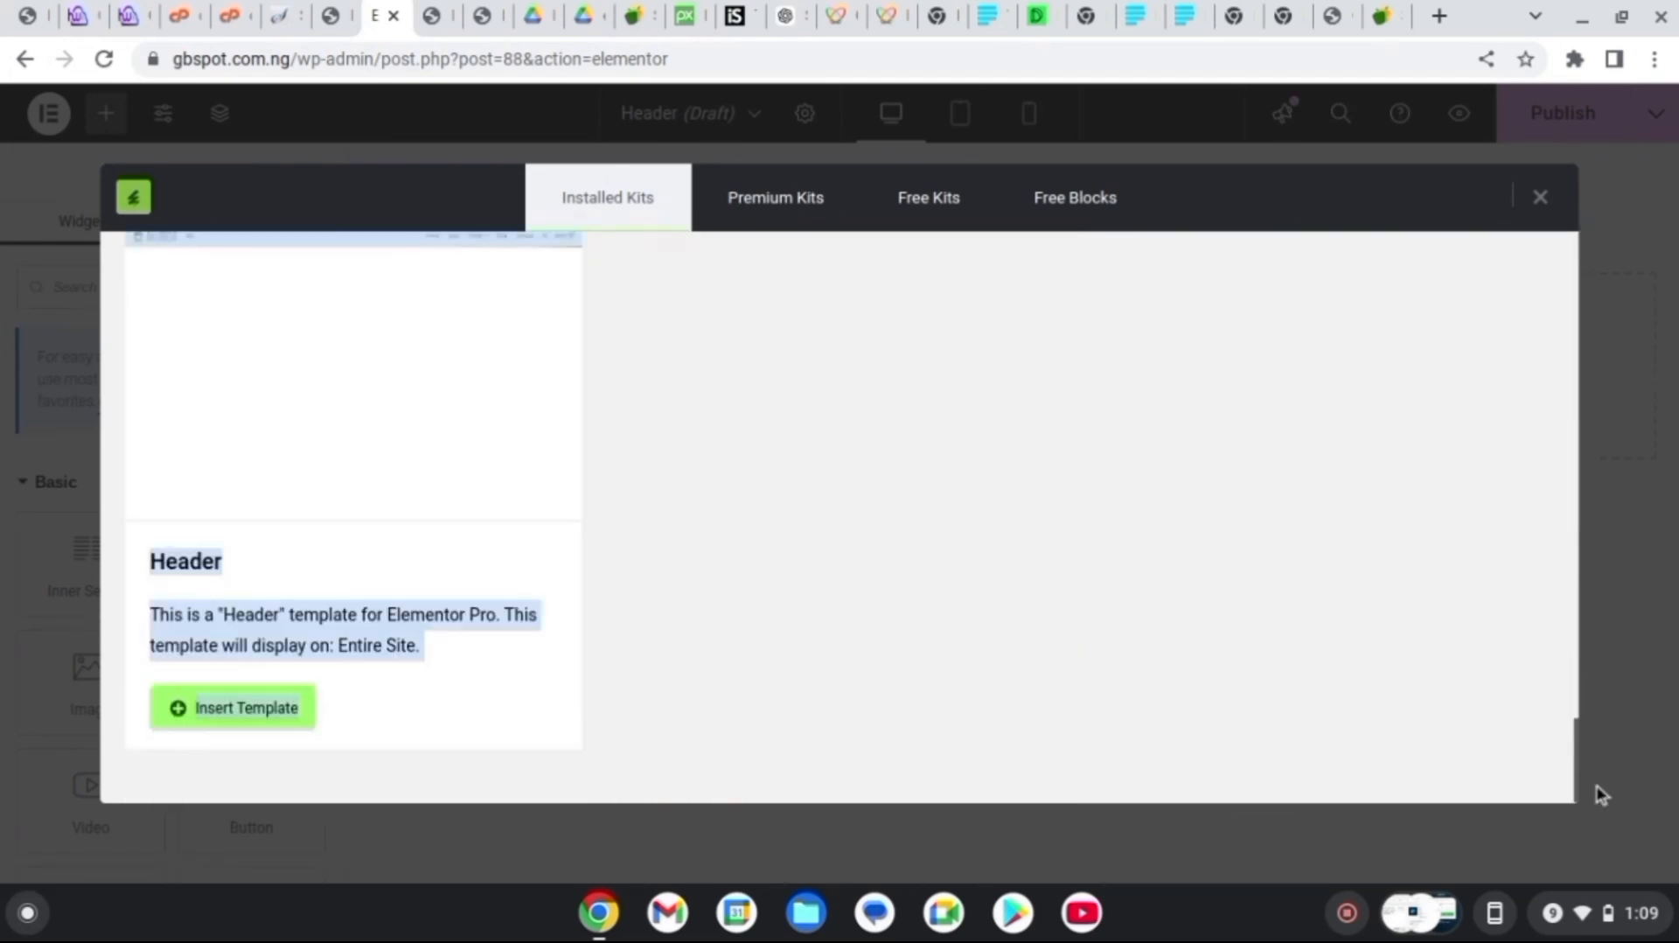
left_click(894, 429)
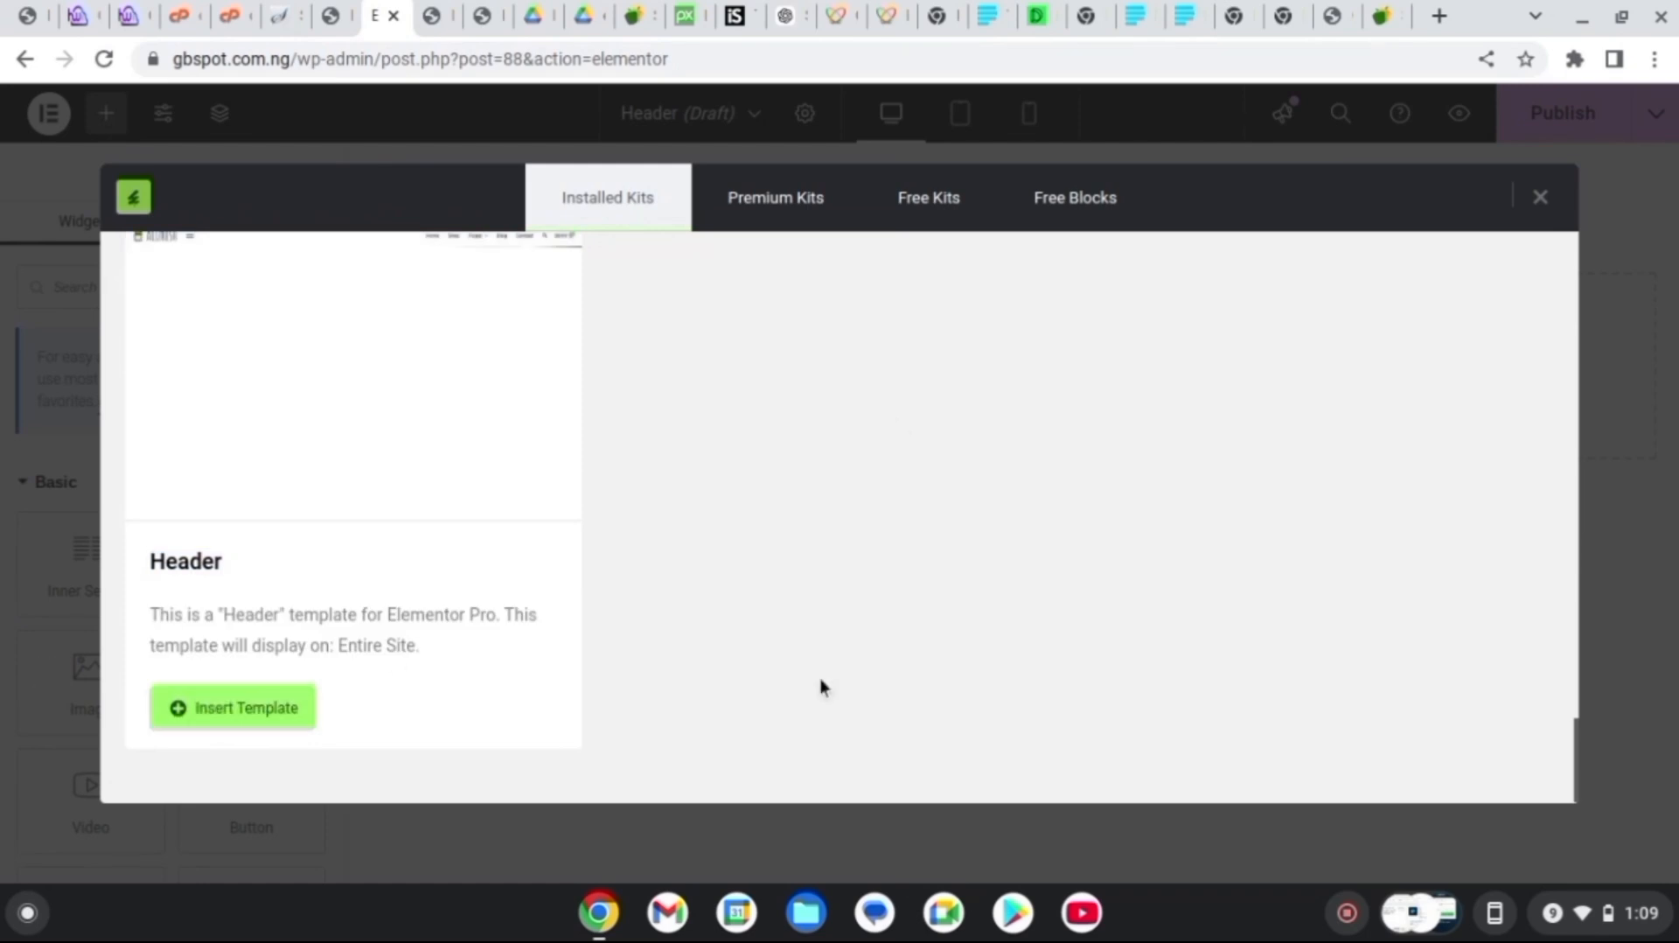
left_click_drag(1572, 734, 1574, 735)
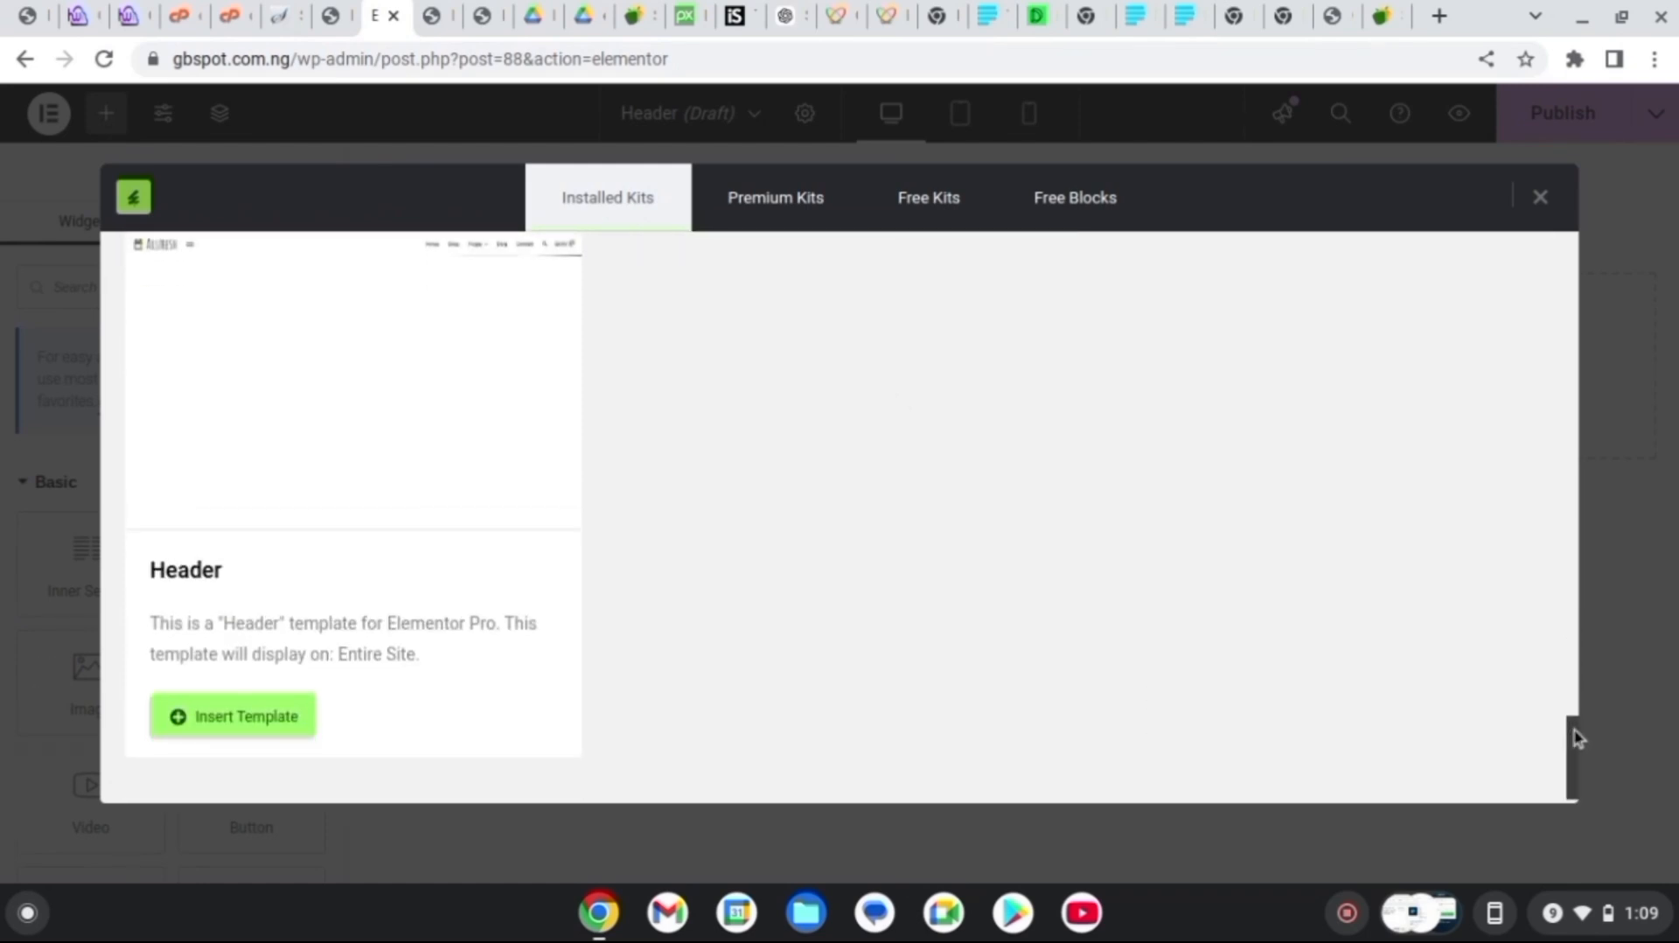
left_click(238, 733)
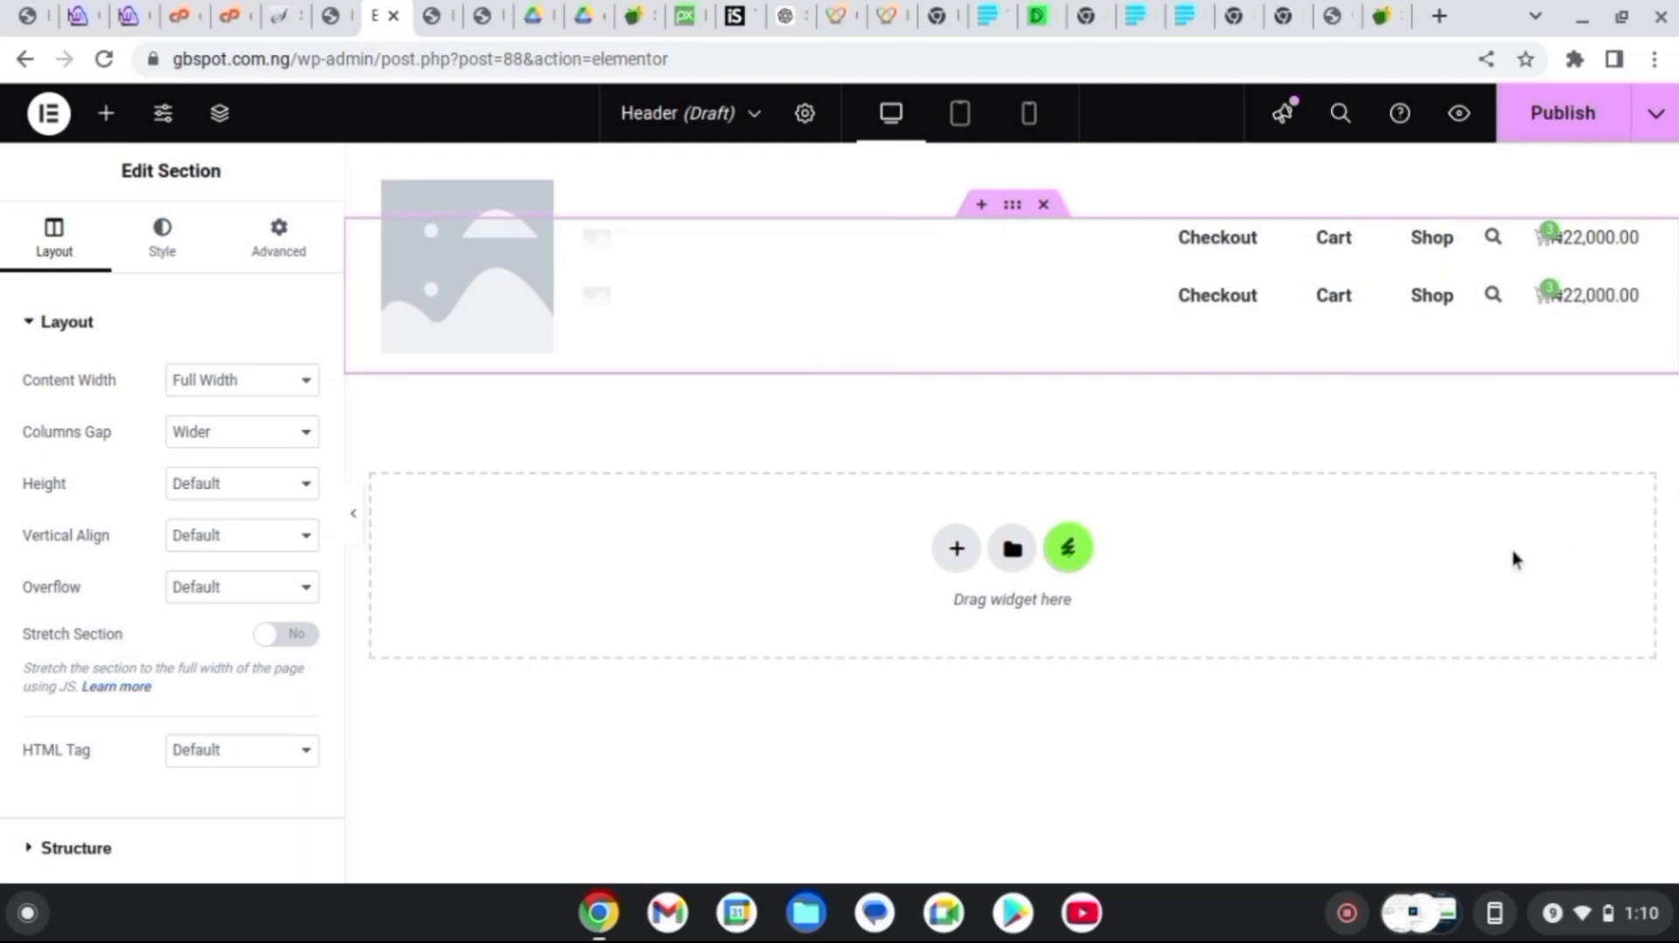
Delete the duplicate second header row and choose a new logo image from the Media Library
left_click(1045, 206)
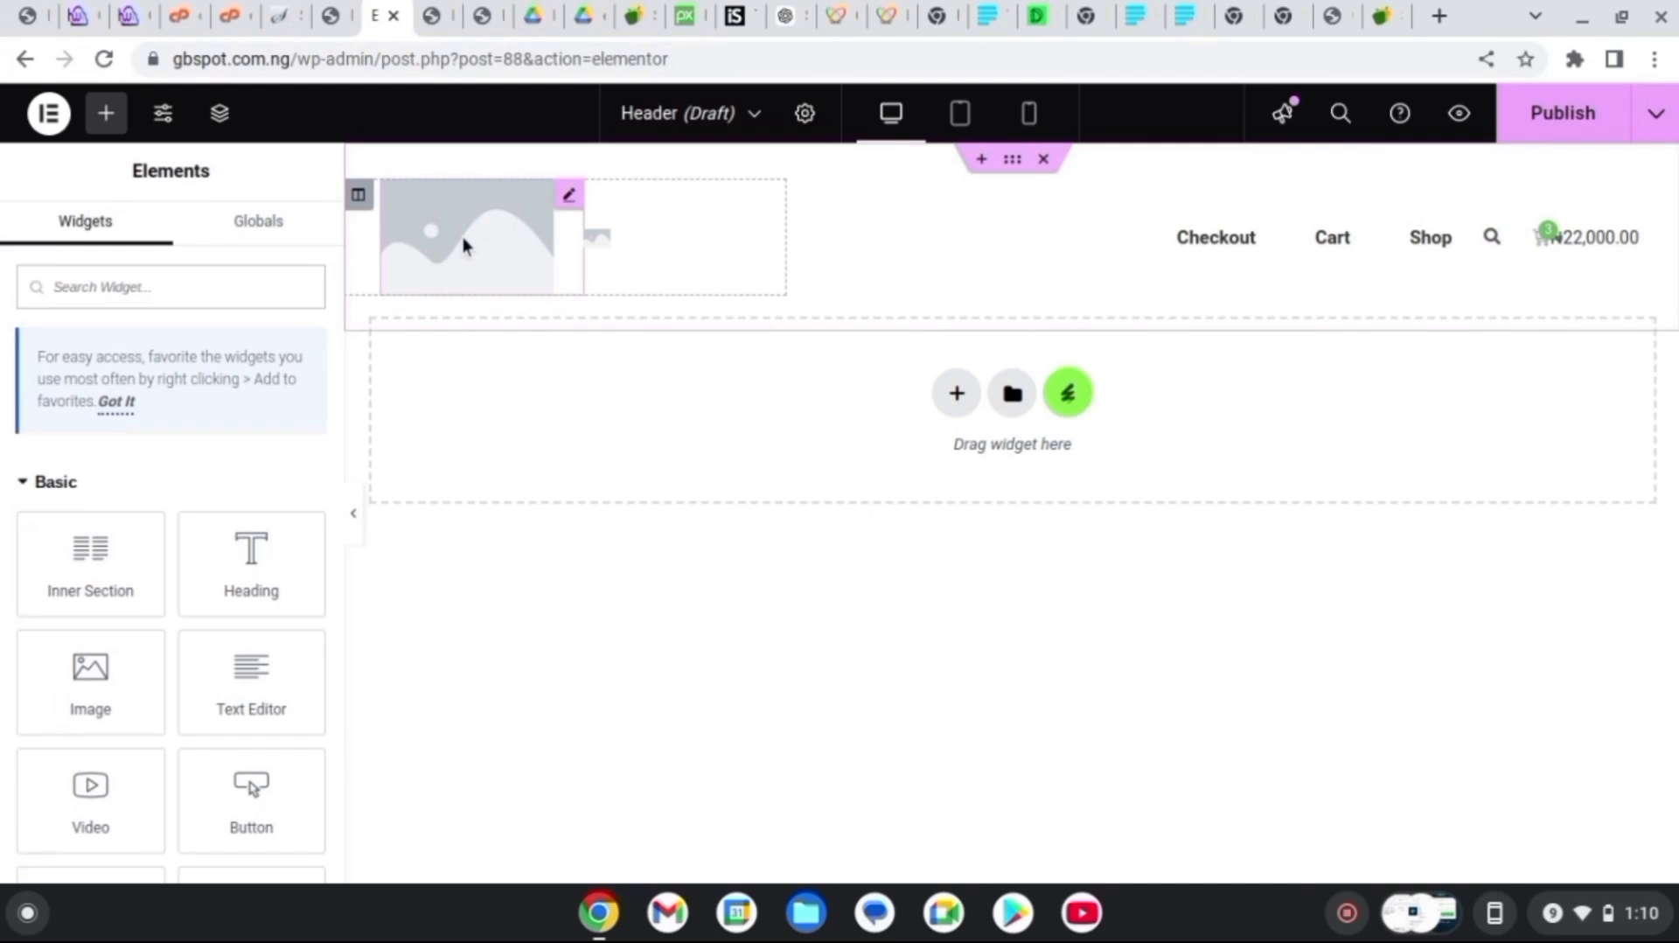
left_click(604, 240)
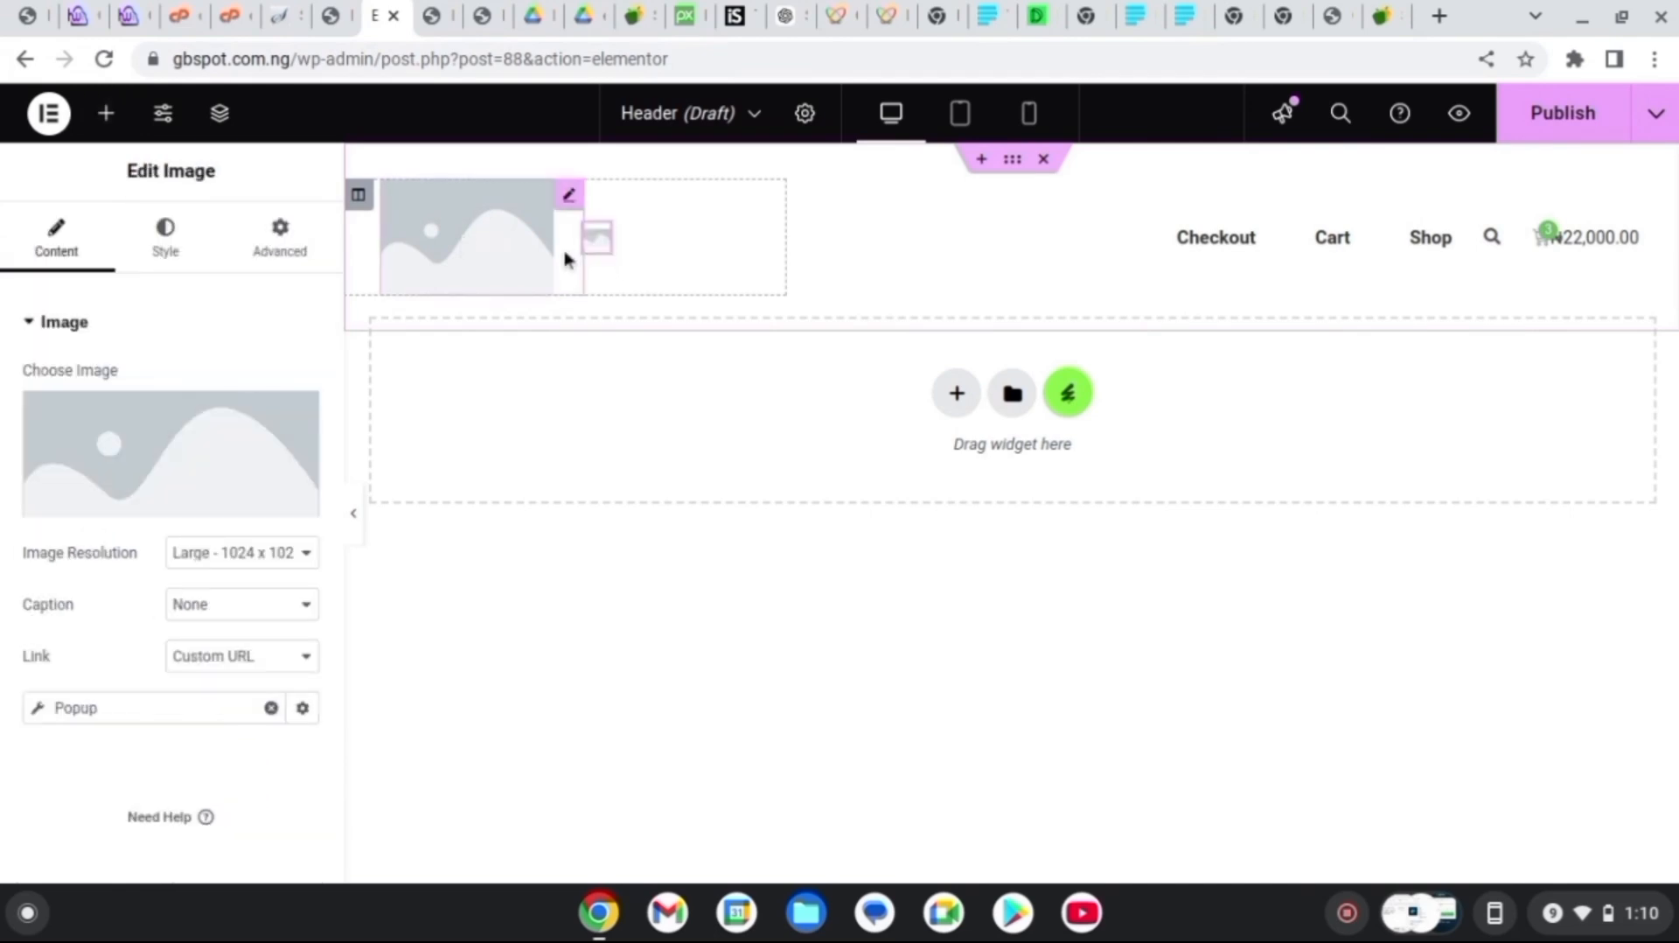
left_click(569, 197)
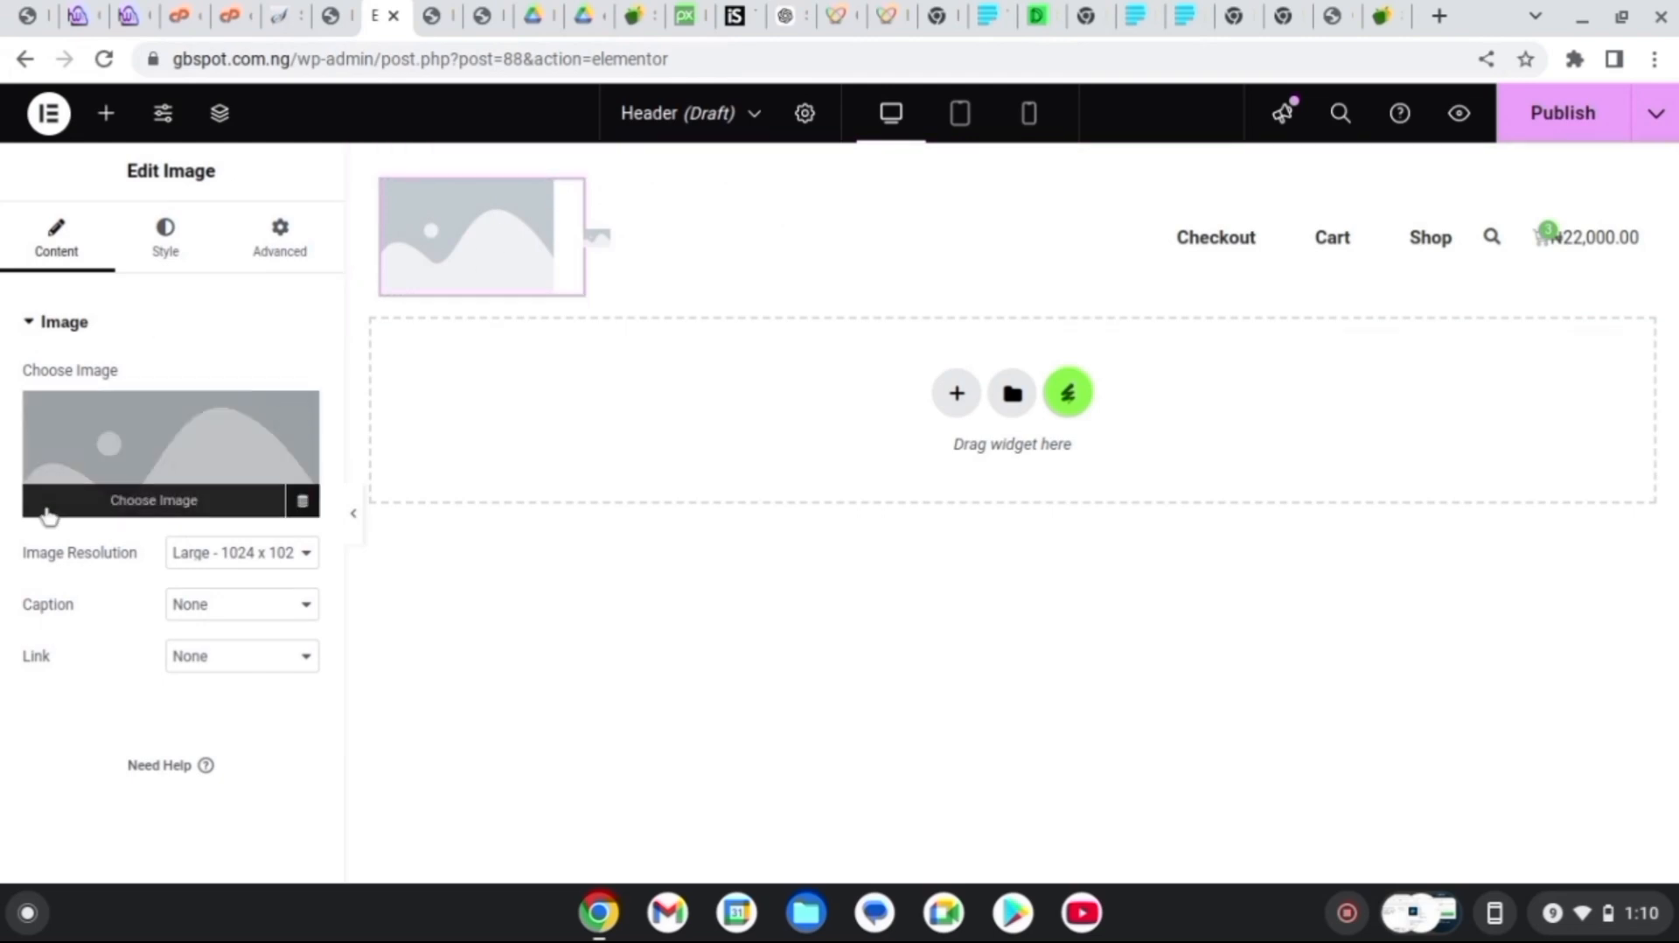
left_click(116, 502)
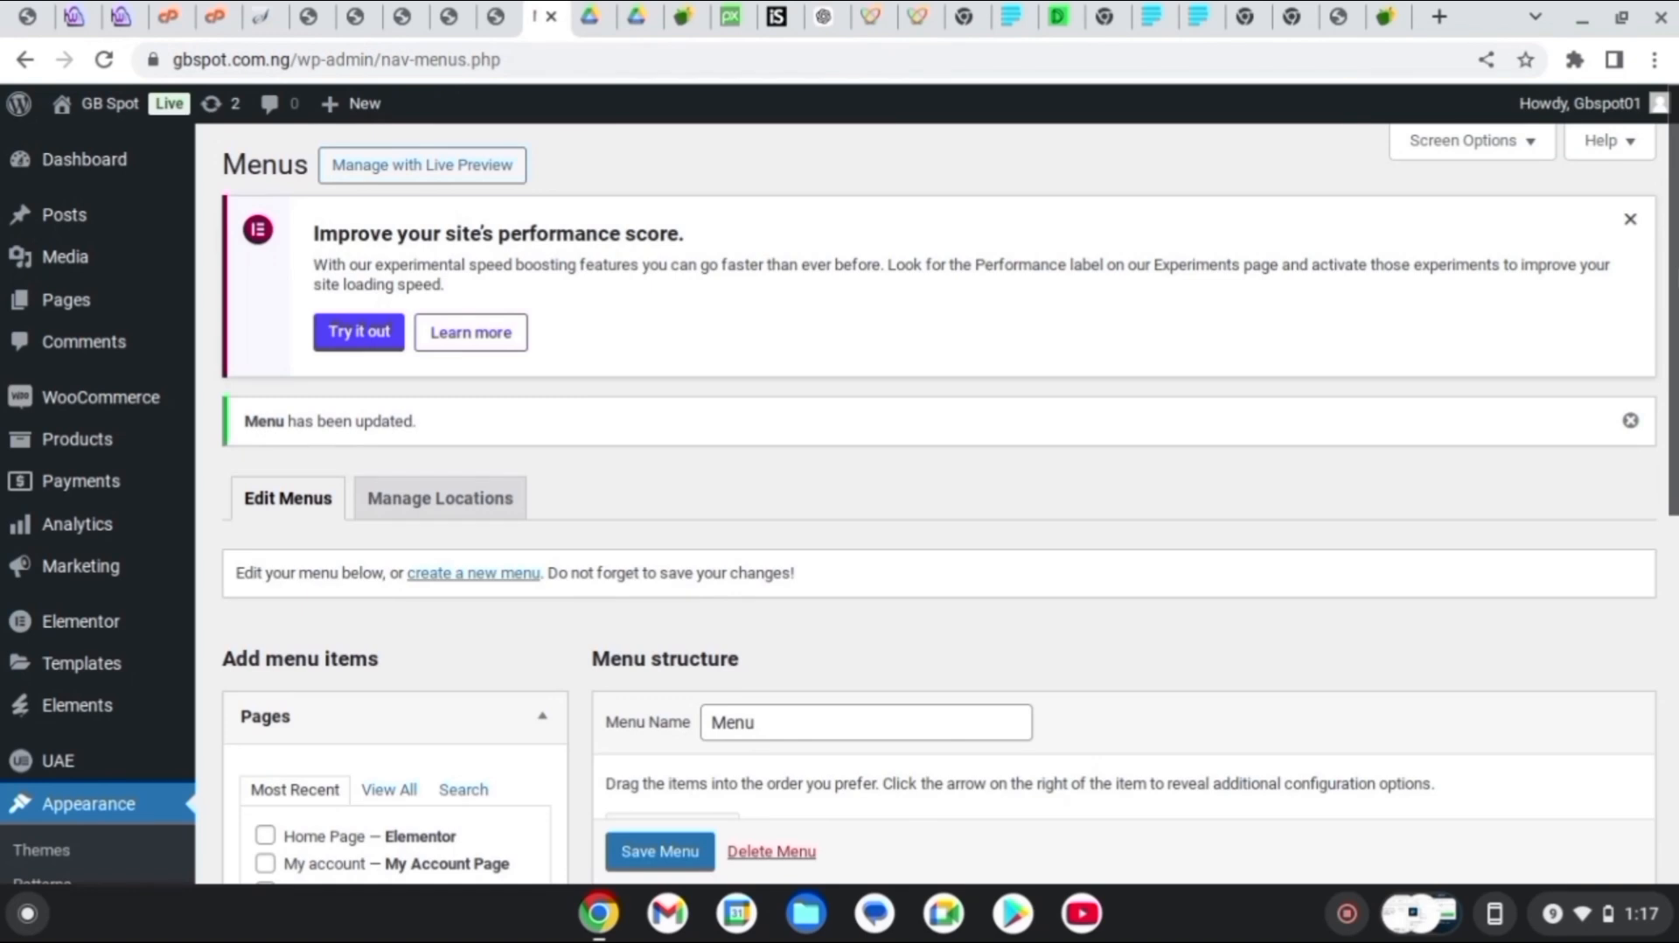
Go from the Menus page through Settings > Reading to the Pages list of eight pages
mouse_move(157, 302)
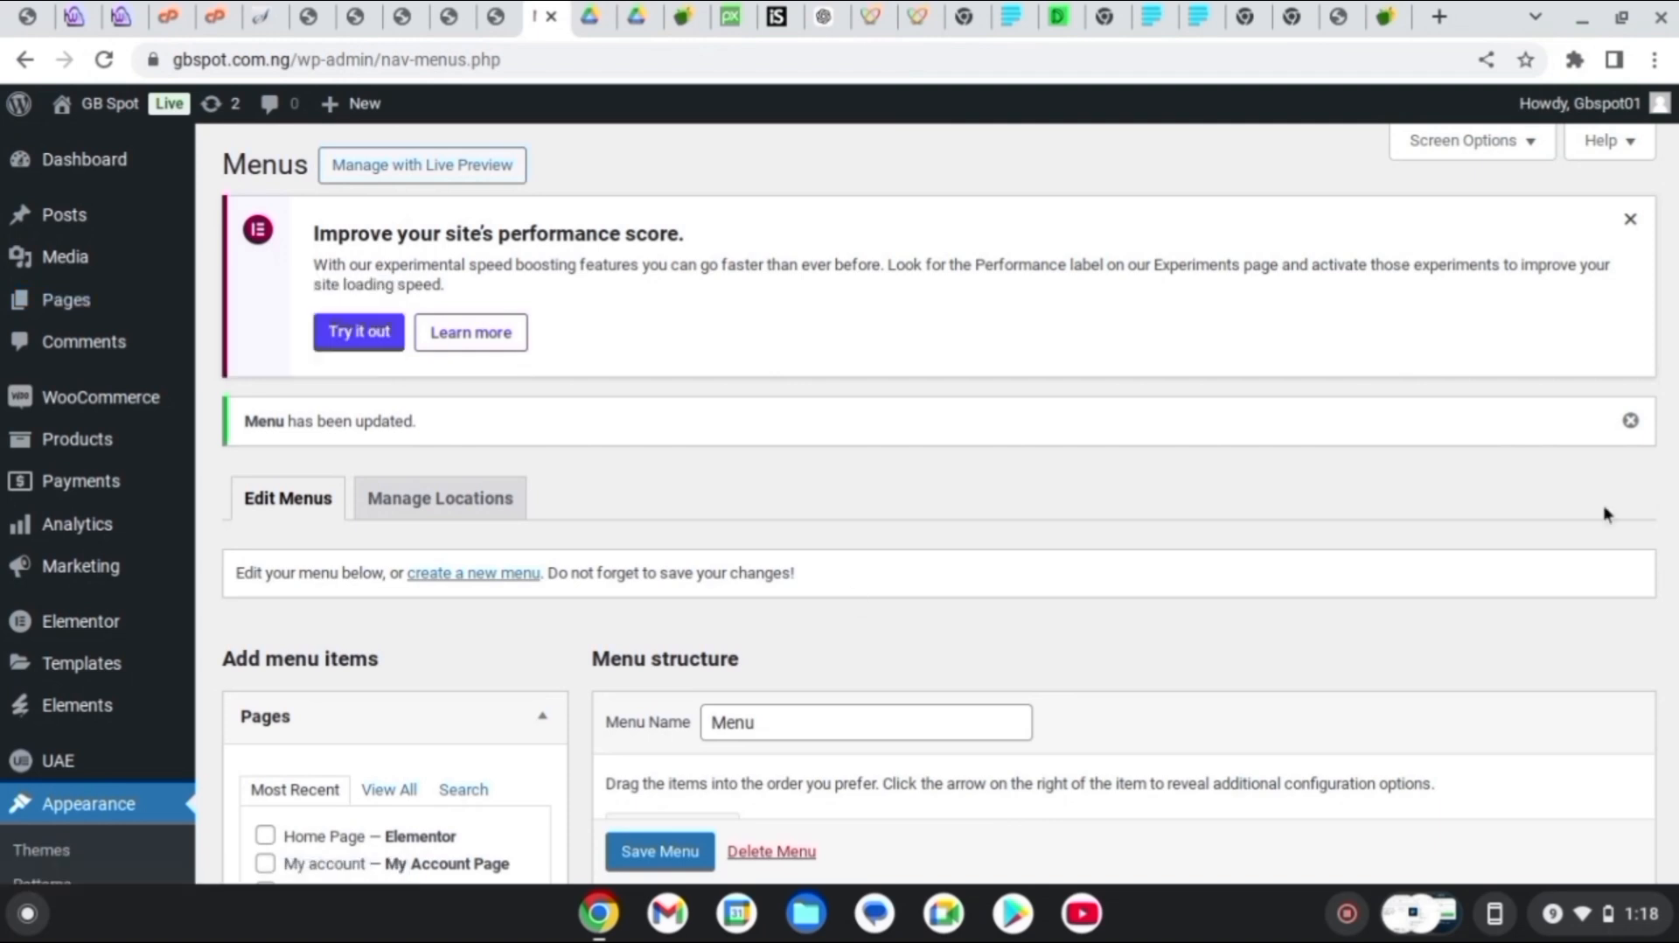
scroll(1604, 513, "down", 5)
left_click_drag(1674, 572, 1674, 576)
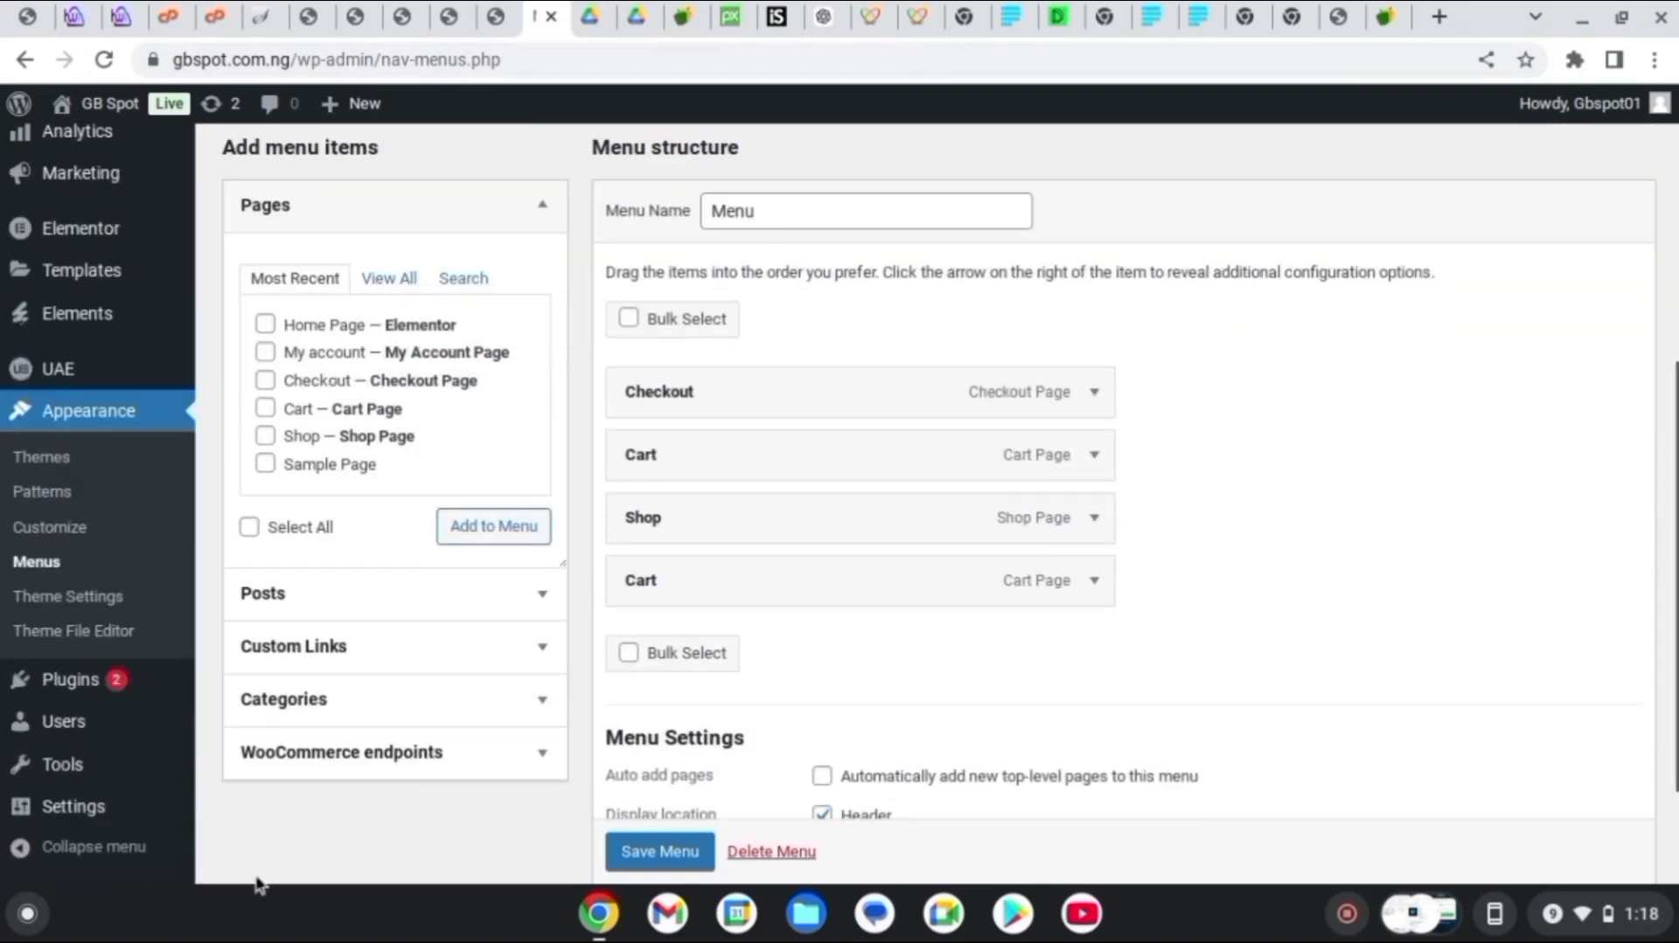
mouse_move(61, 809)
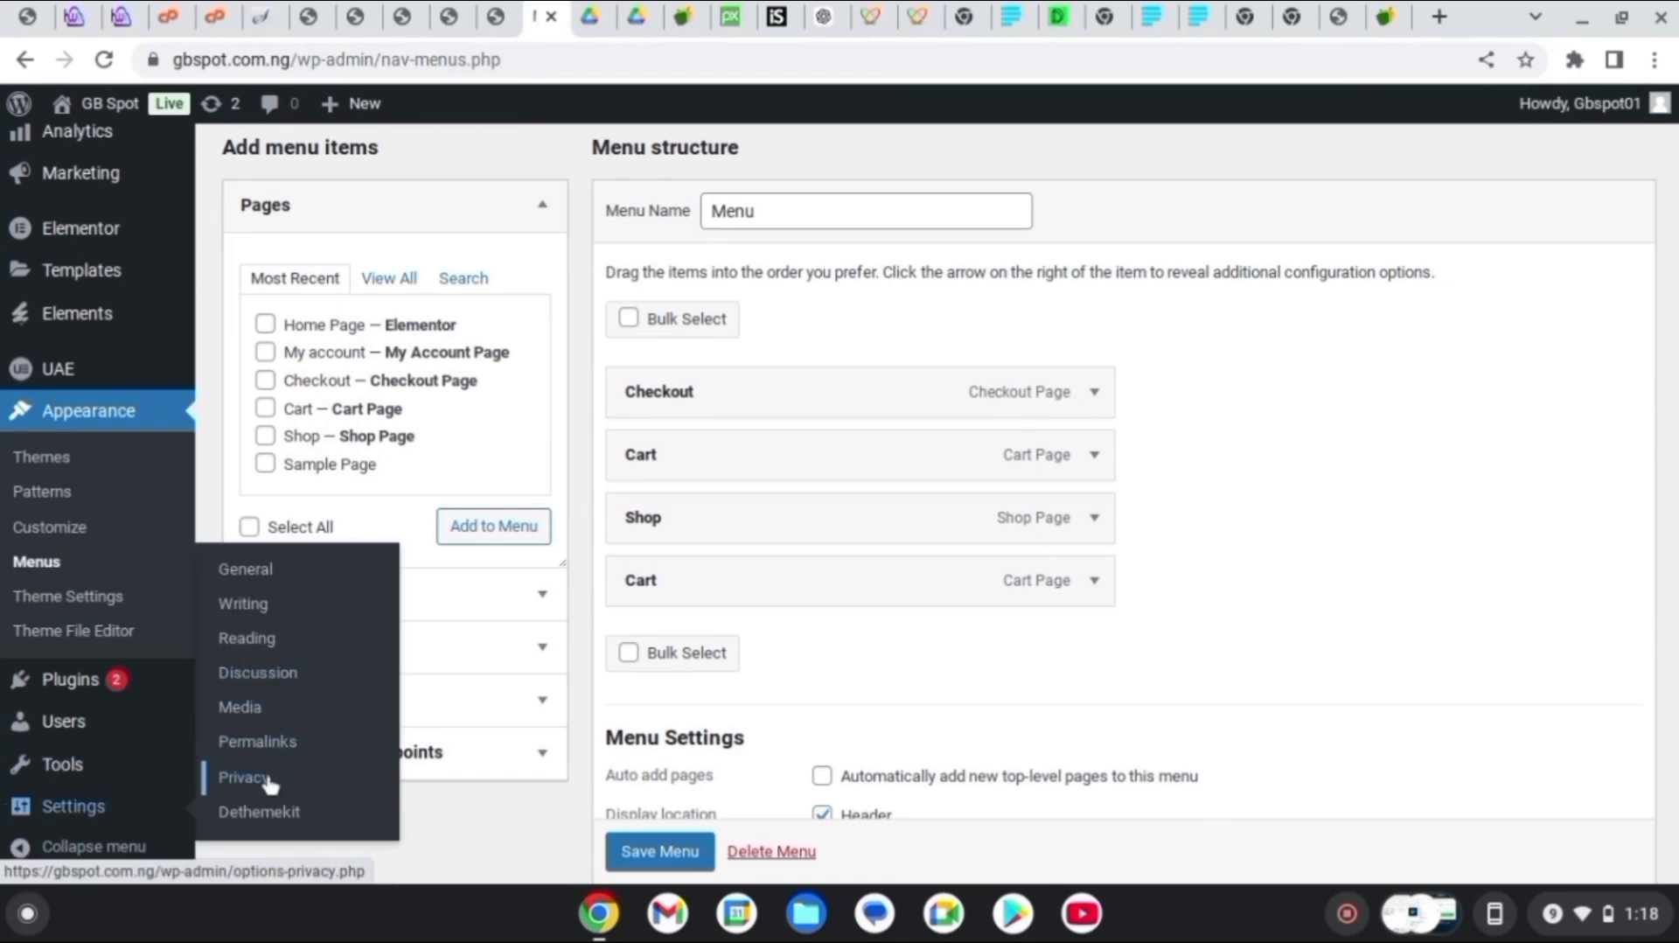
left_click(246, 639)
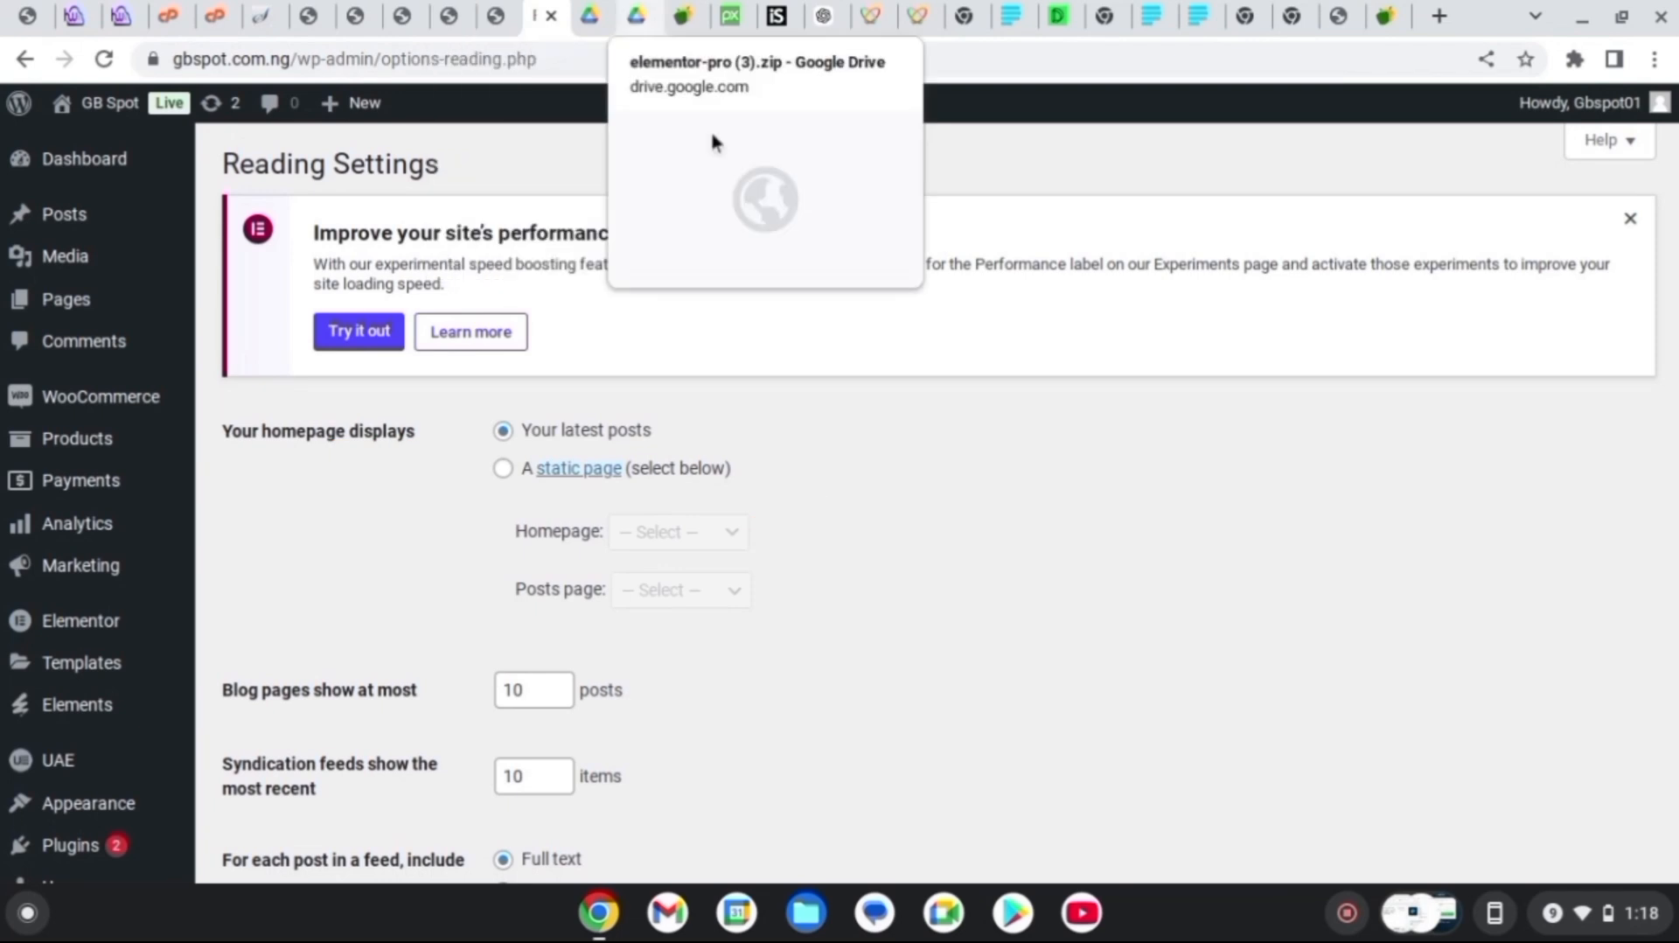
key("Return")
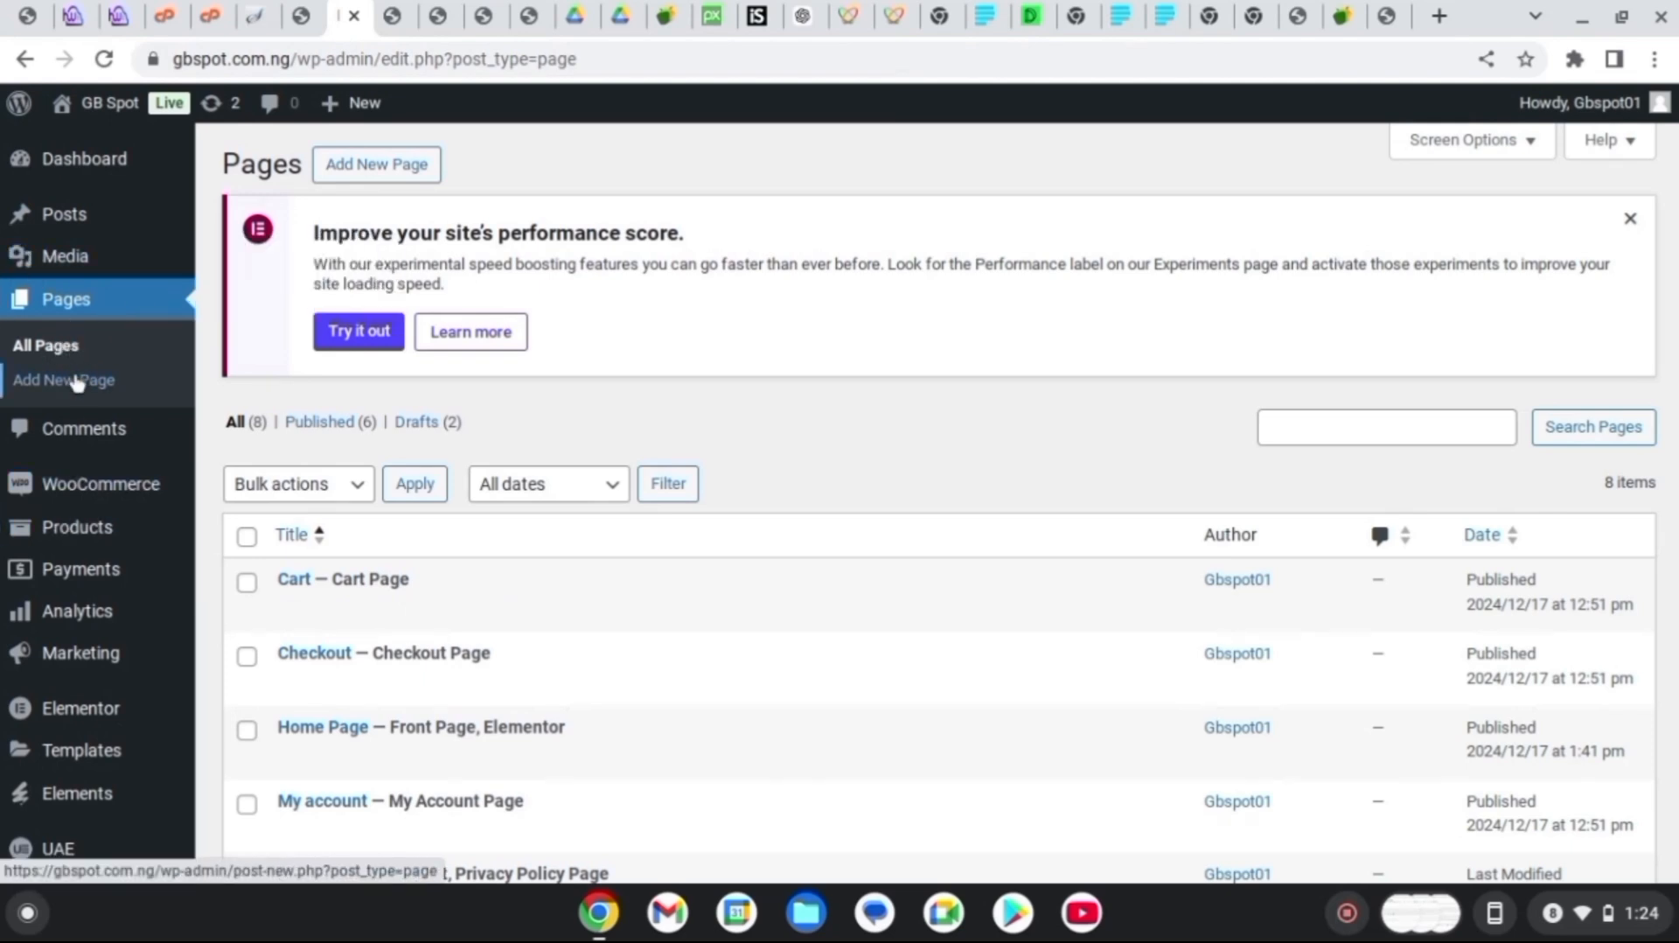
Create a new page titled 'About Page' and open it in Elementor
left_click(376, 167)
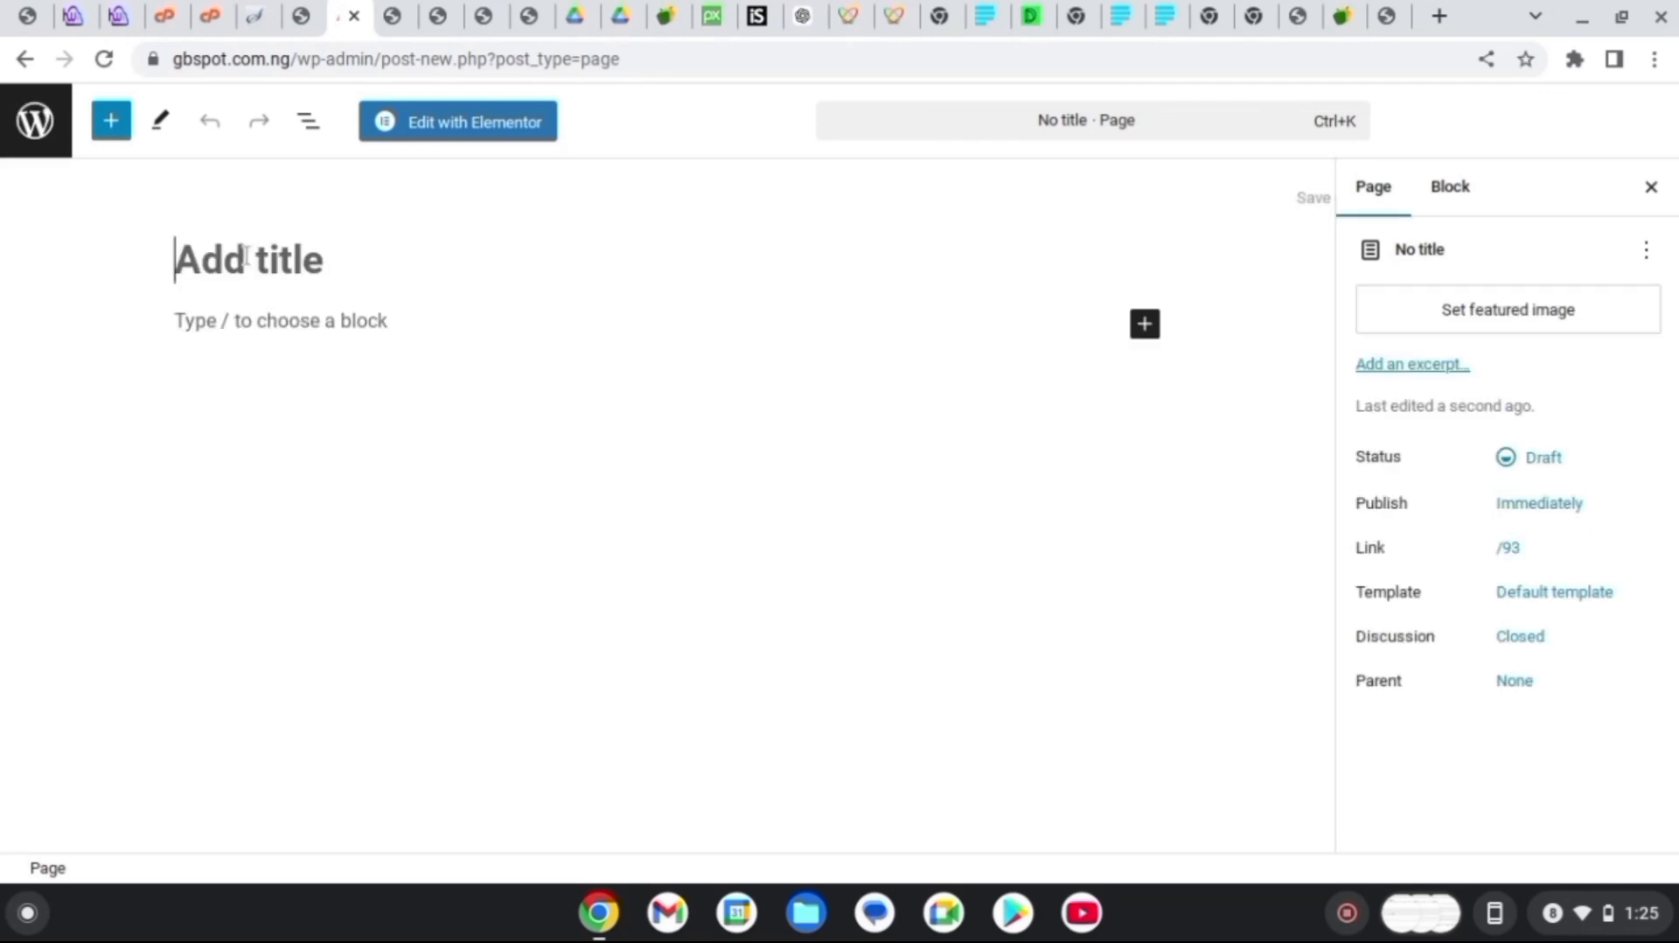
type("About")
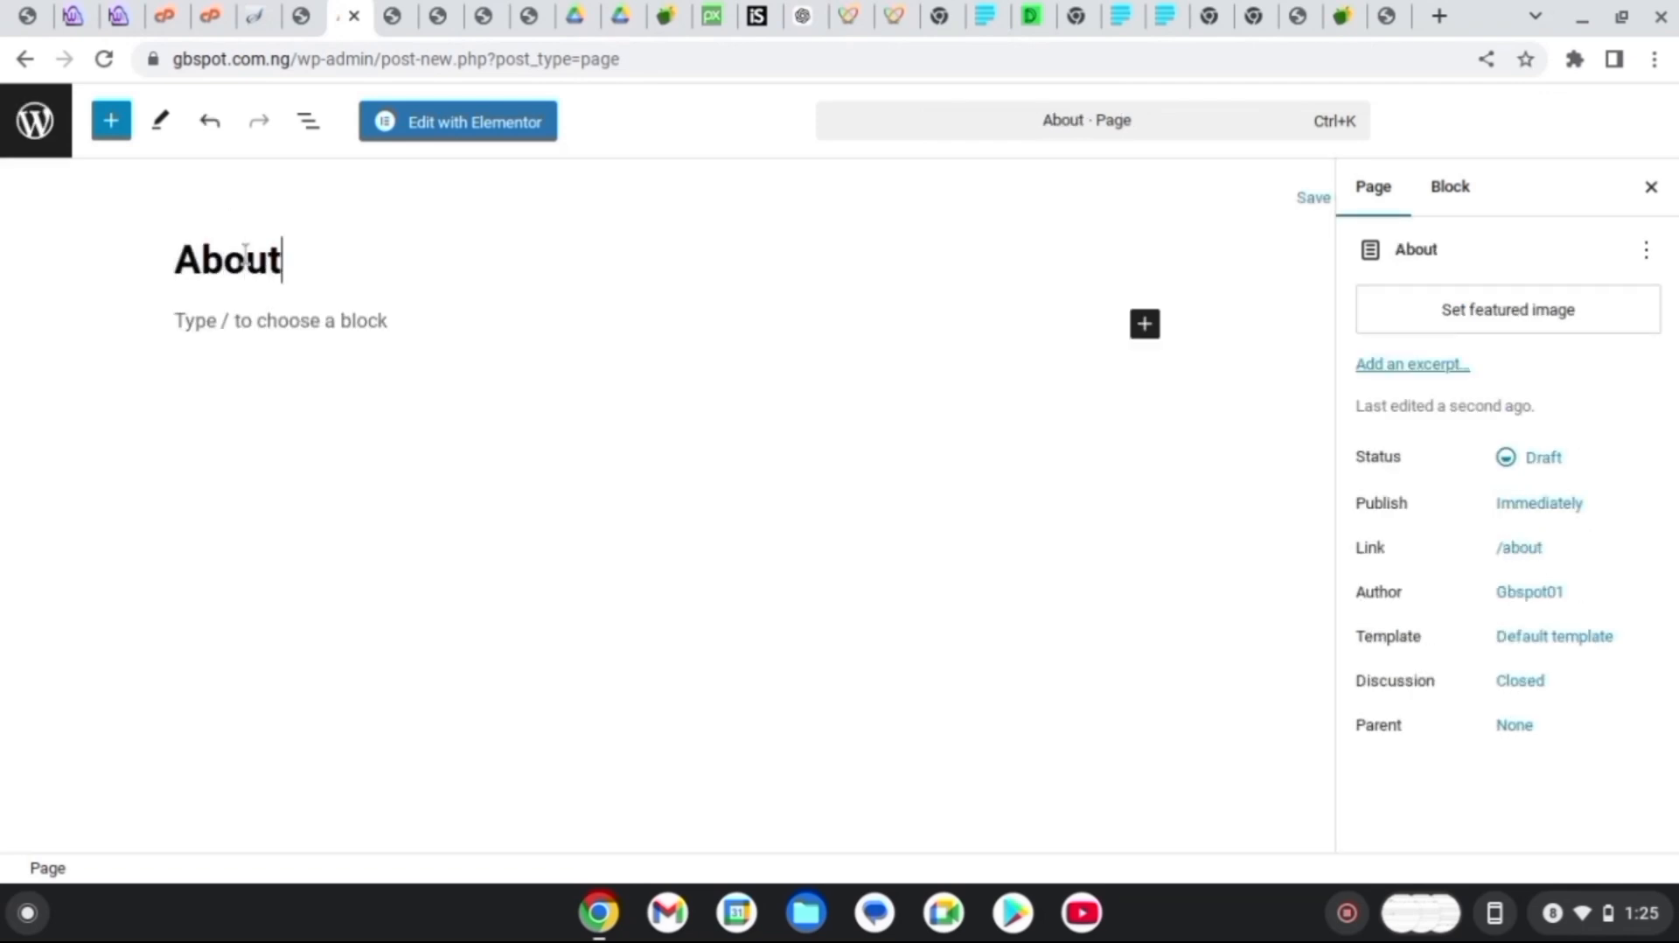
type(" Page")
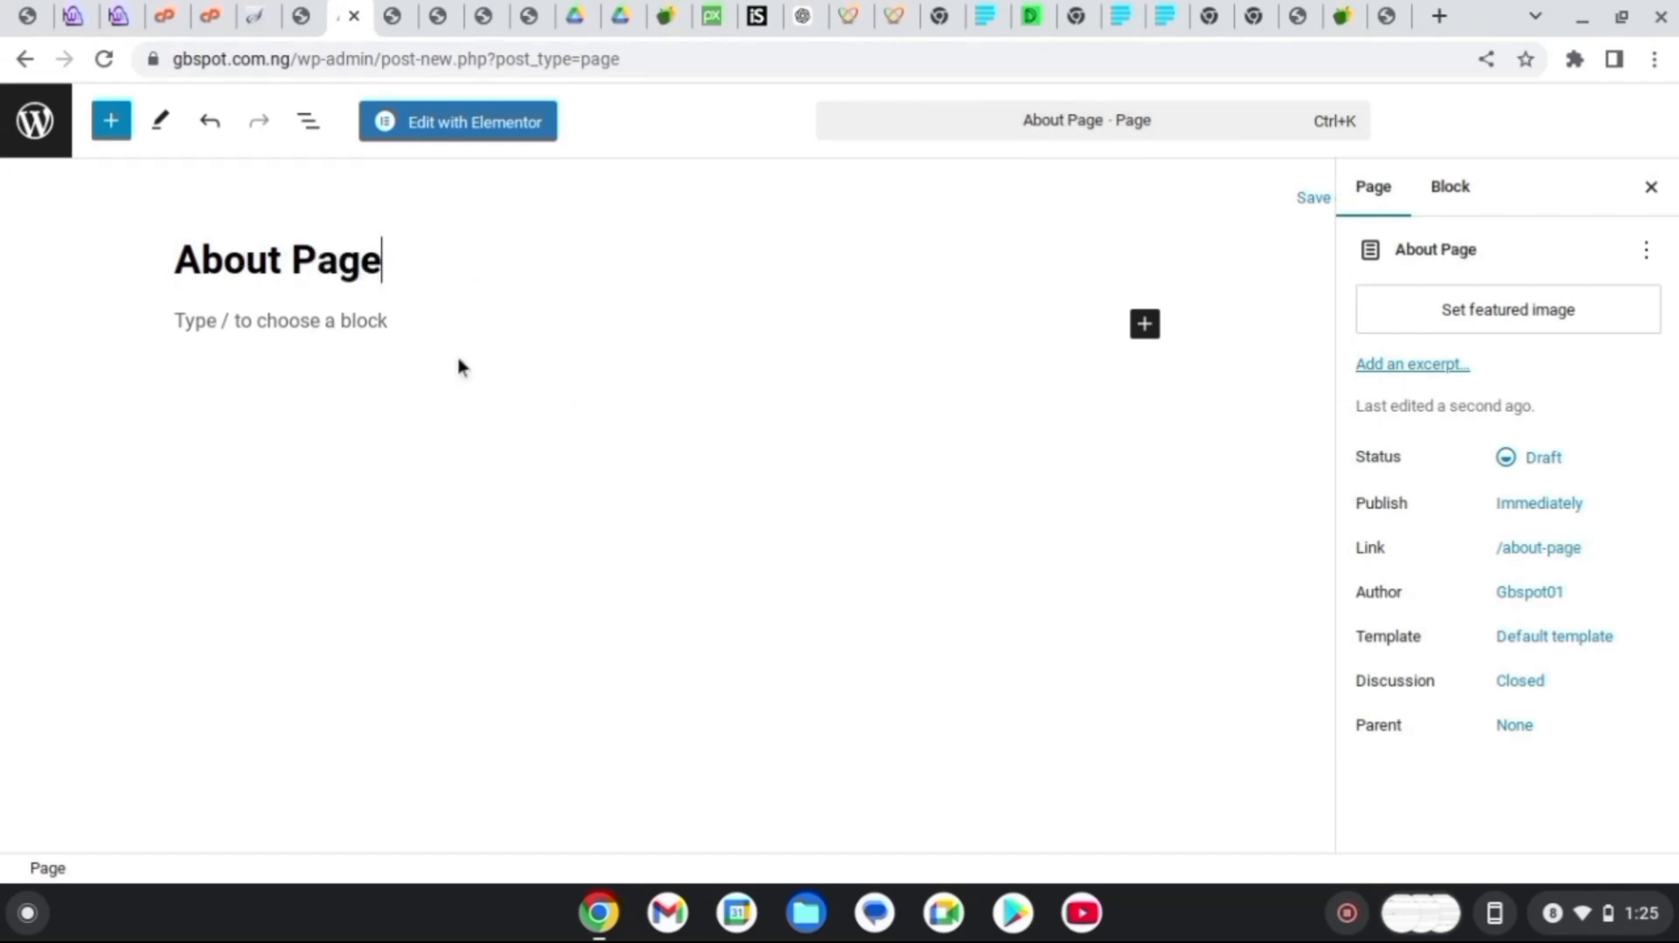
left_click(437, 140)
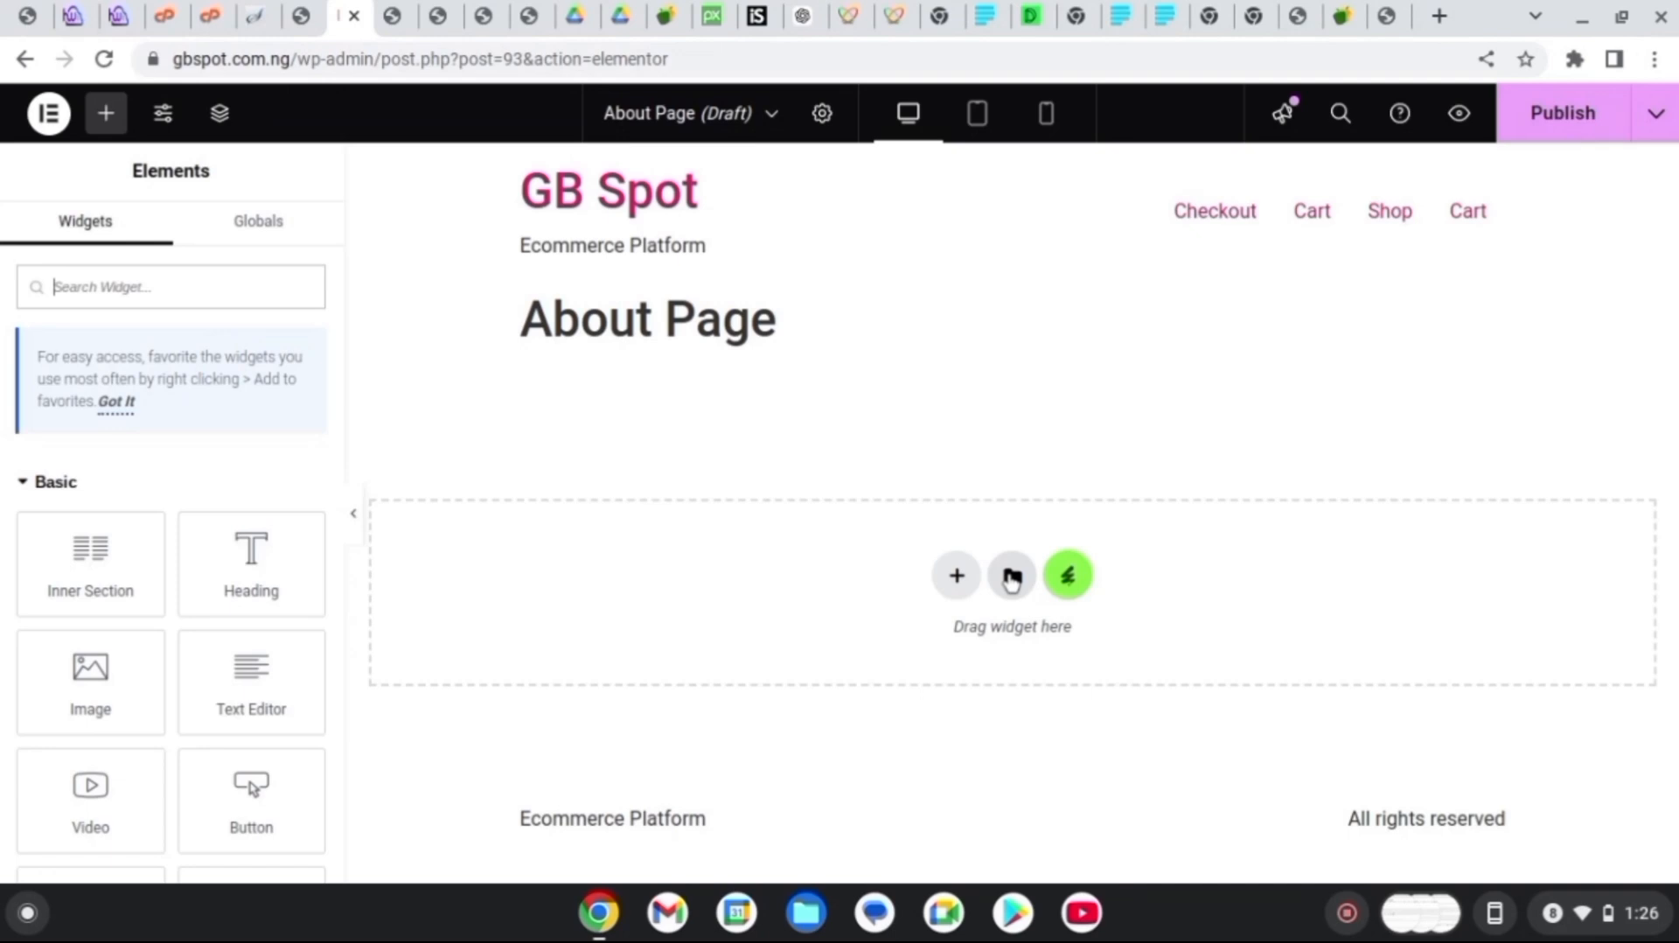
Insert the Growcereis kit's About us template, then switch to the Home Page editor
left_click(1068, 577)
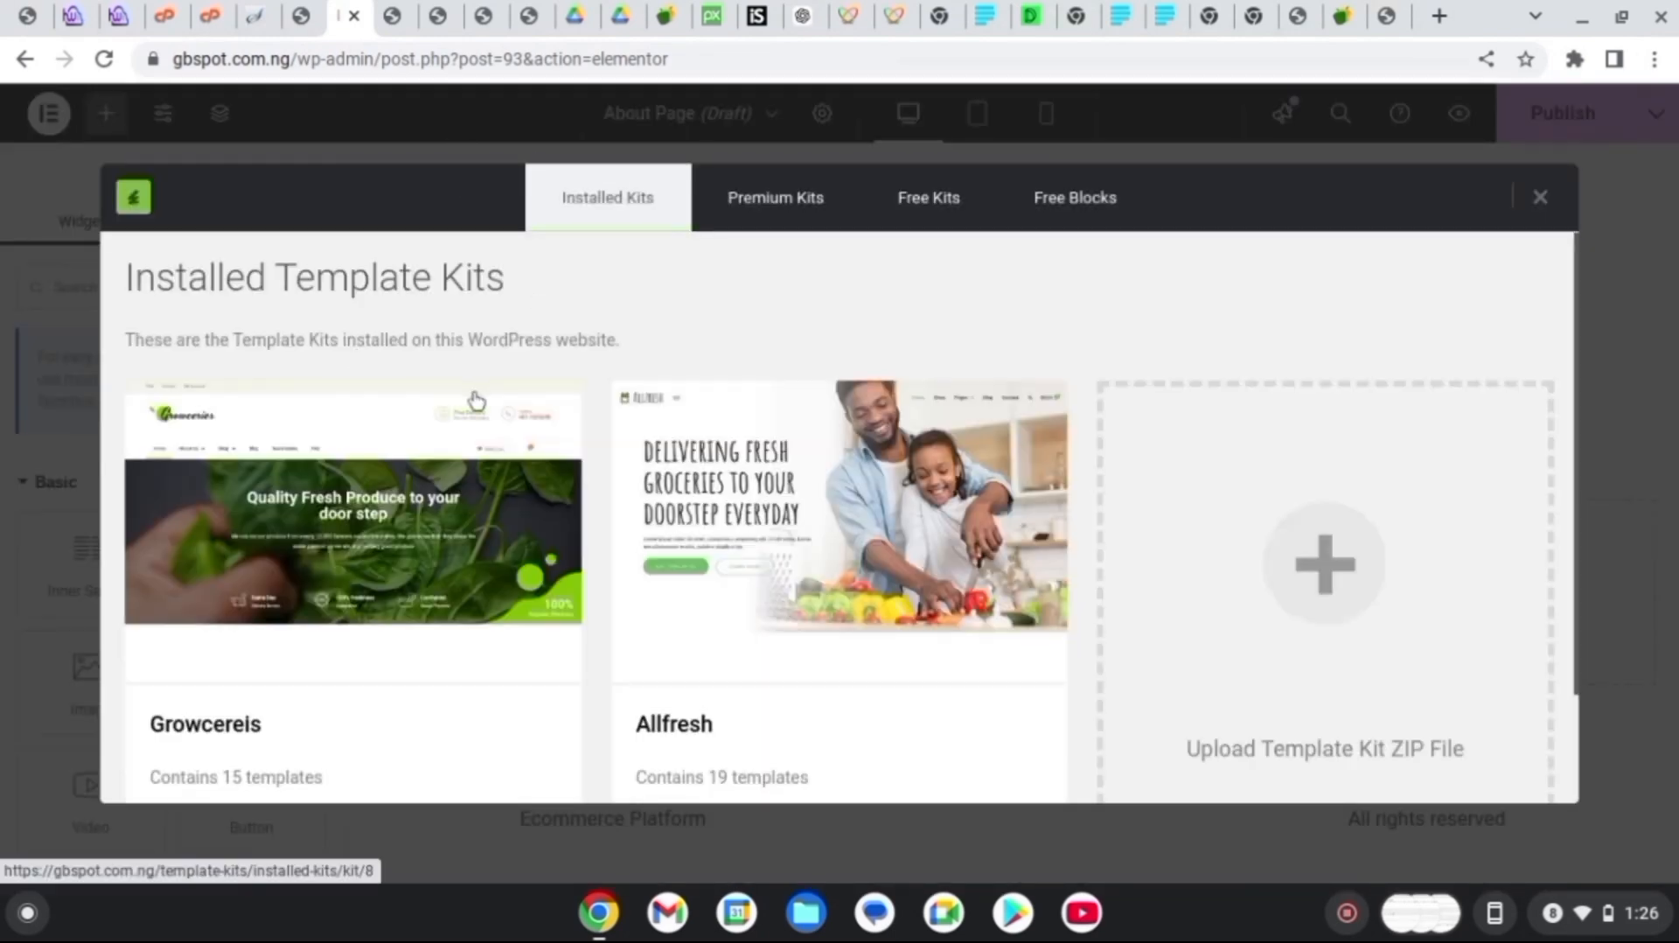
left_click(429, 595)
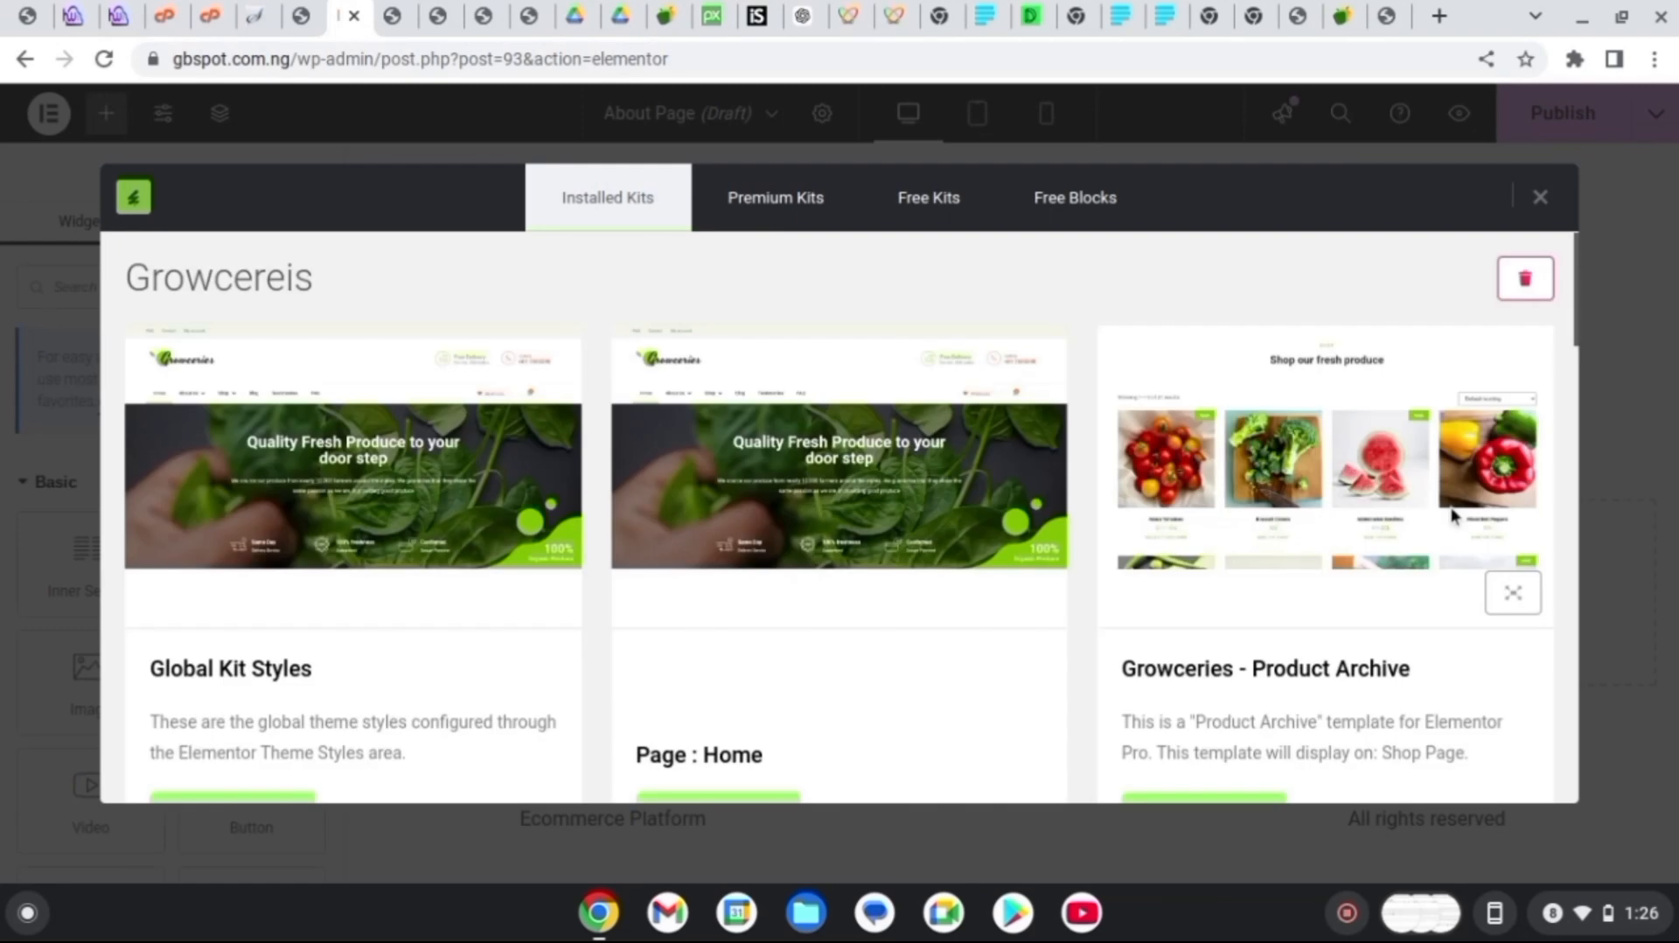
left_click_drag(1570, 323, 1578, 580)
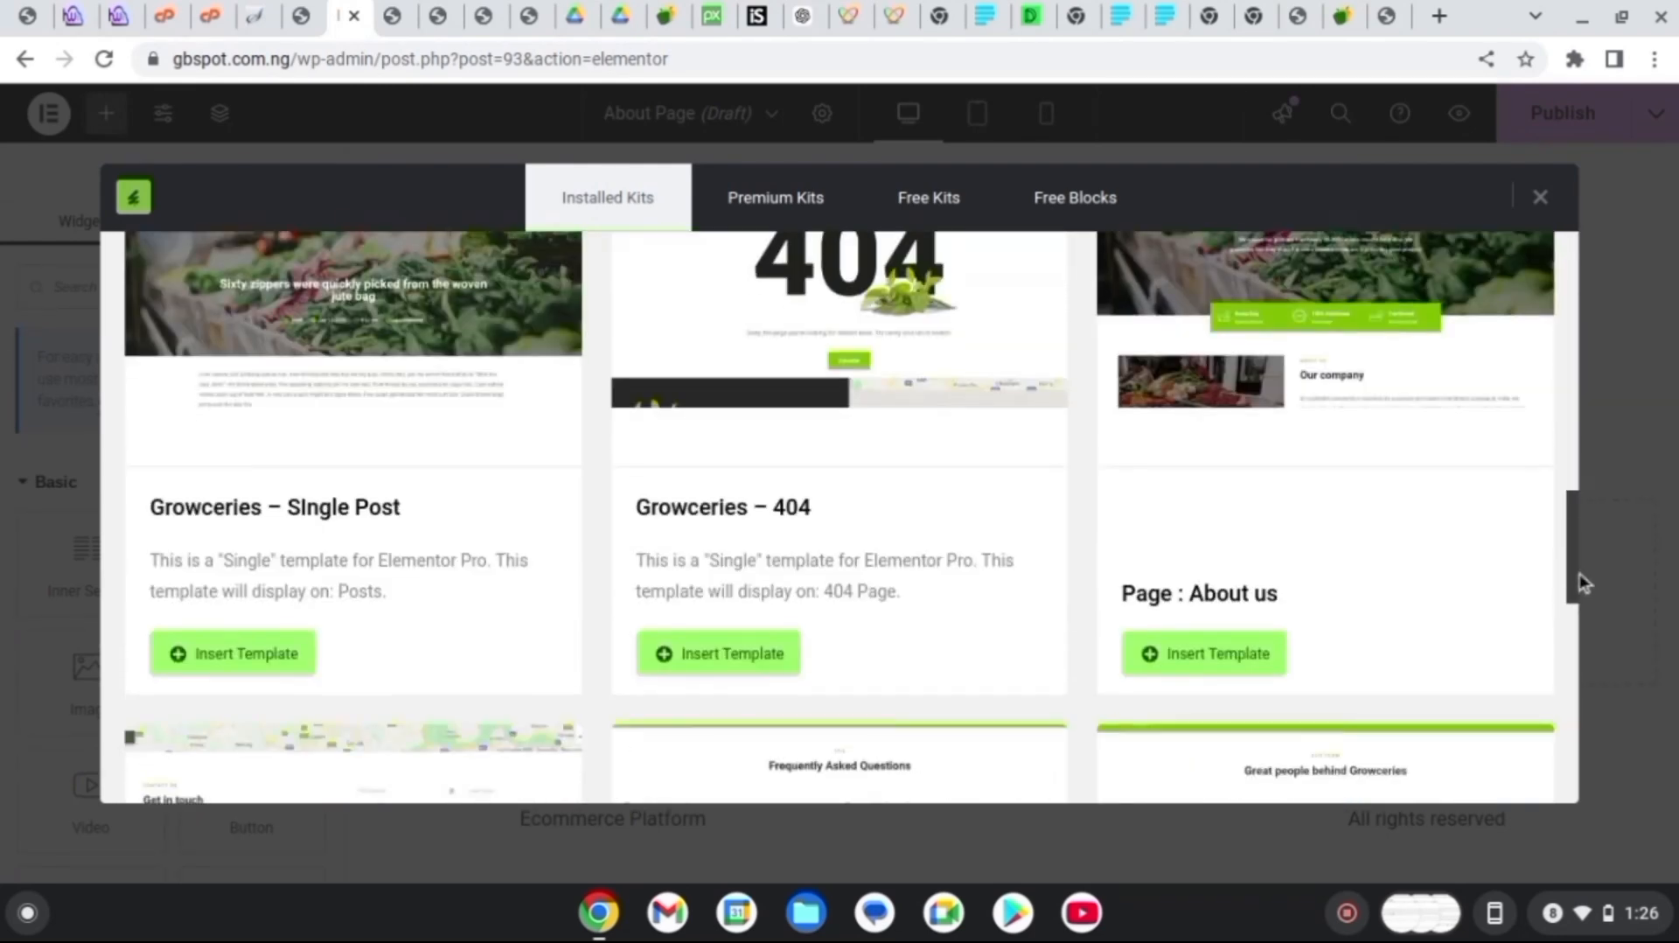
left_click(1235, 654)
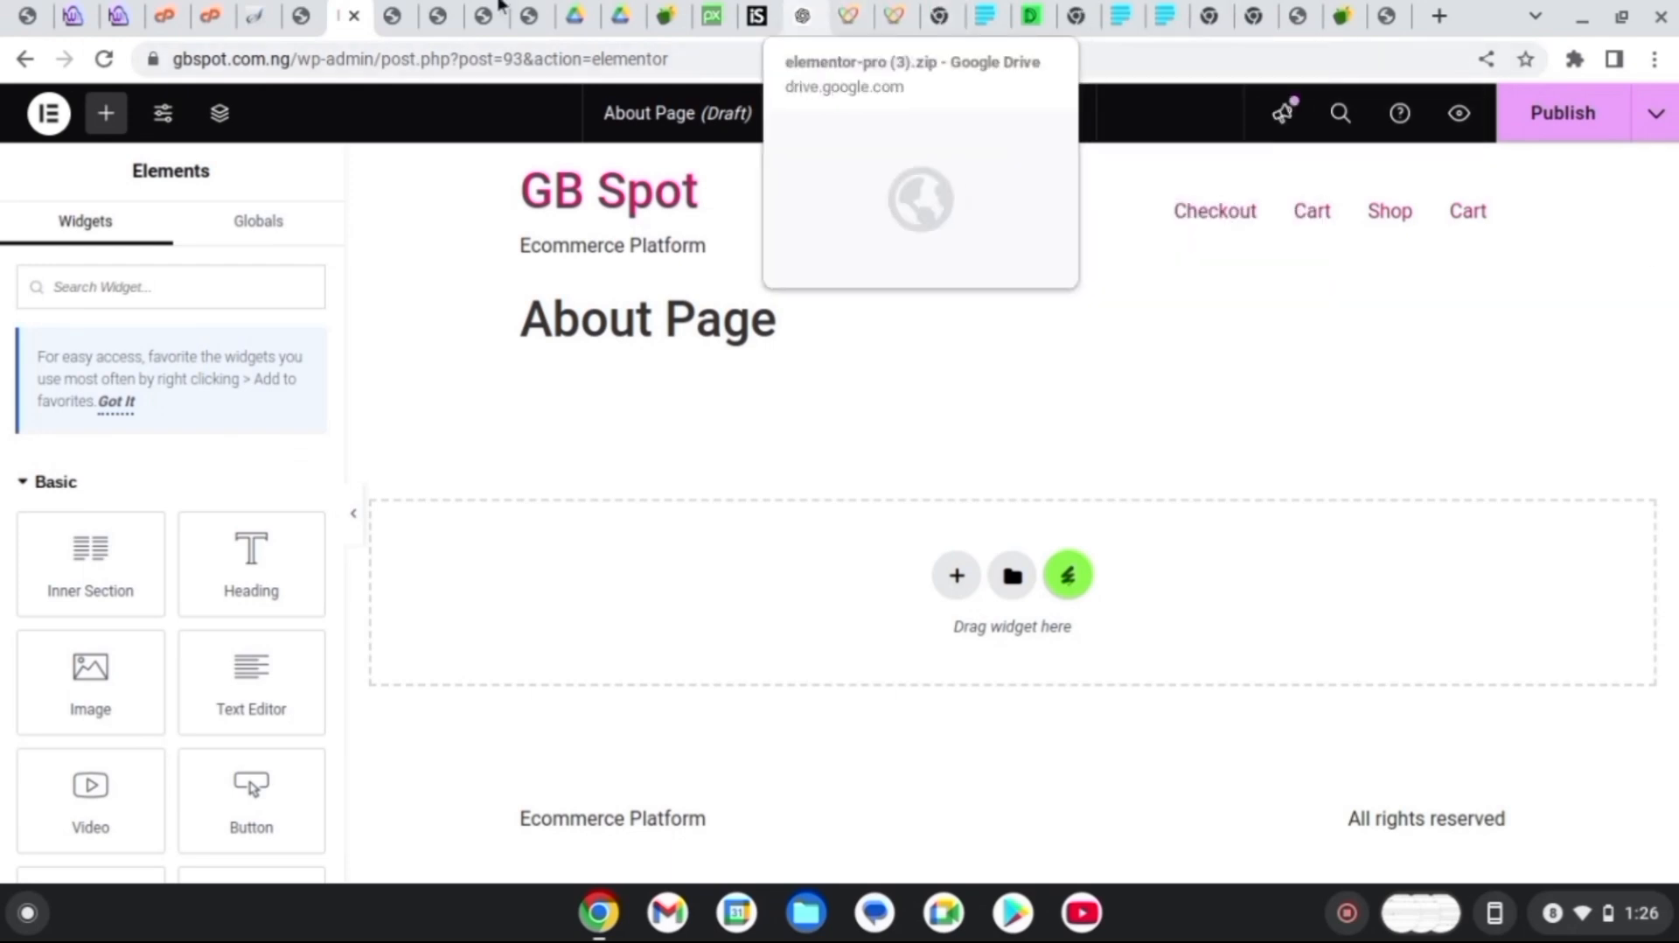
left_click(301, 16)
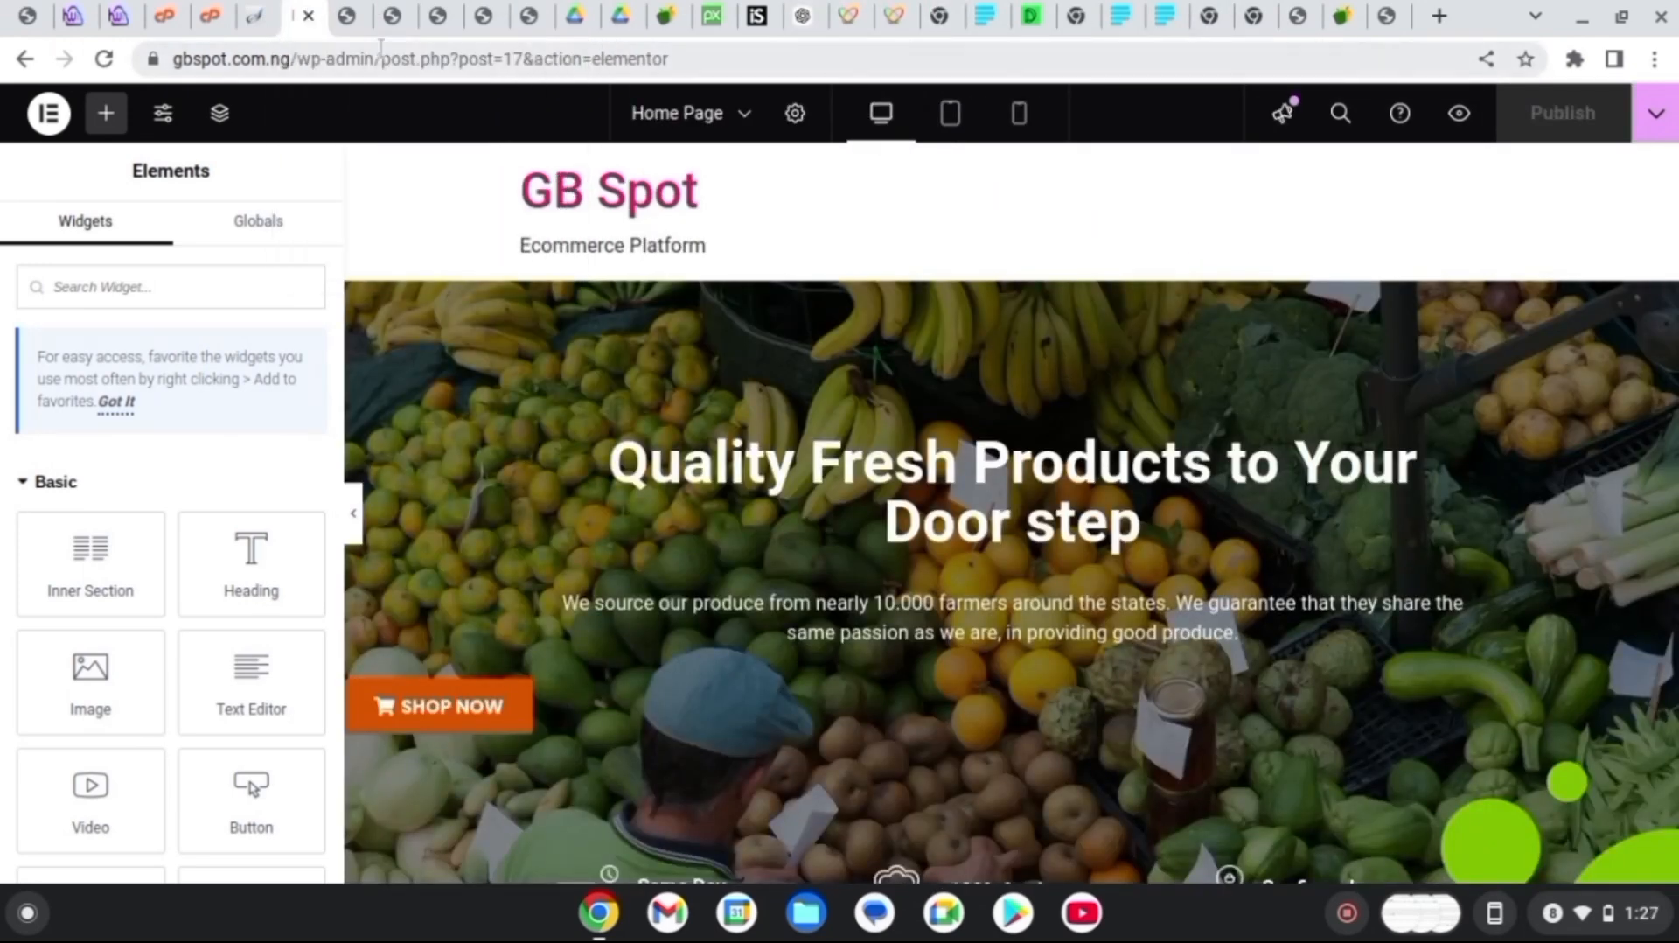
Return to the Header & Footer Builder list showing published Header templates 88 and 75
left_click(347, 16)
left_click(392, 16)
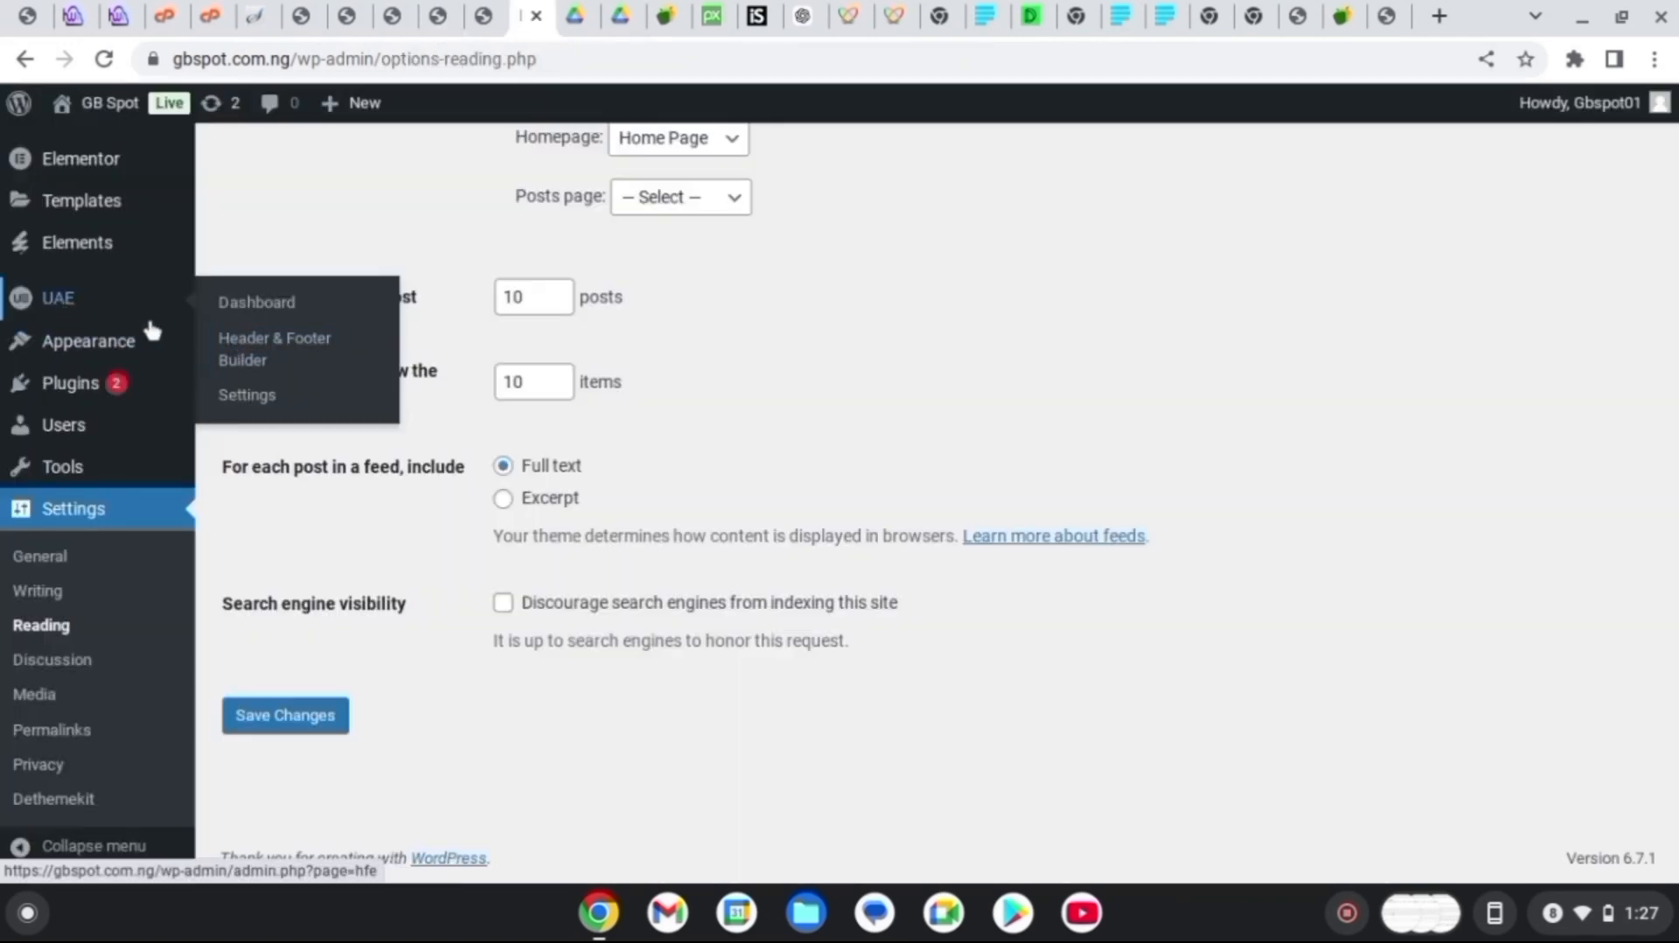
left_click(247, 361)
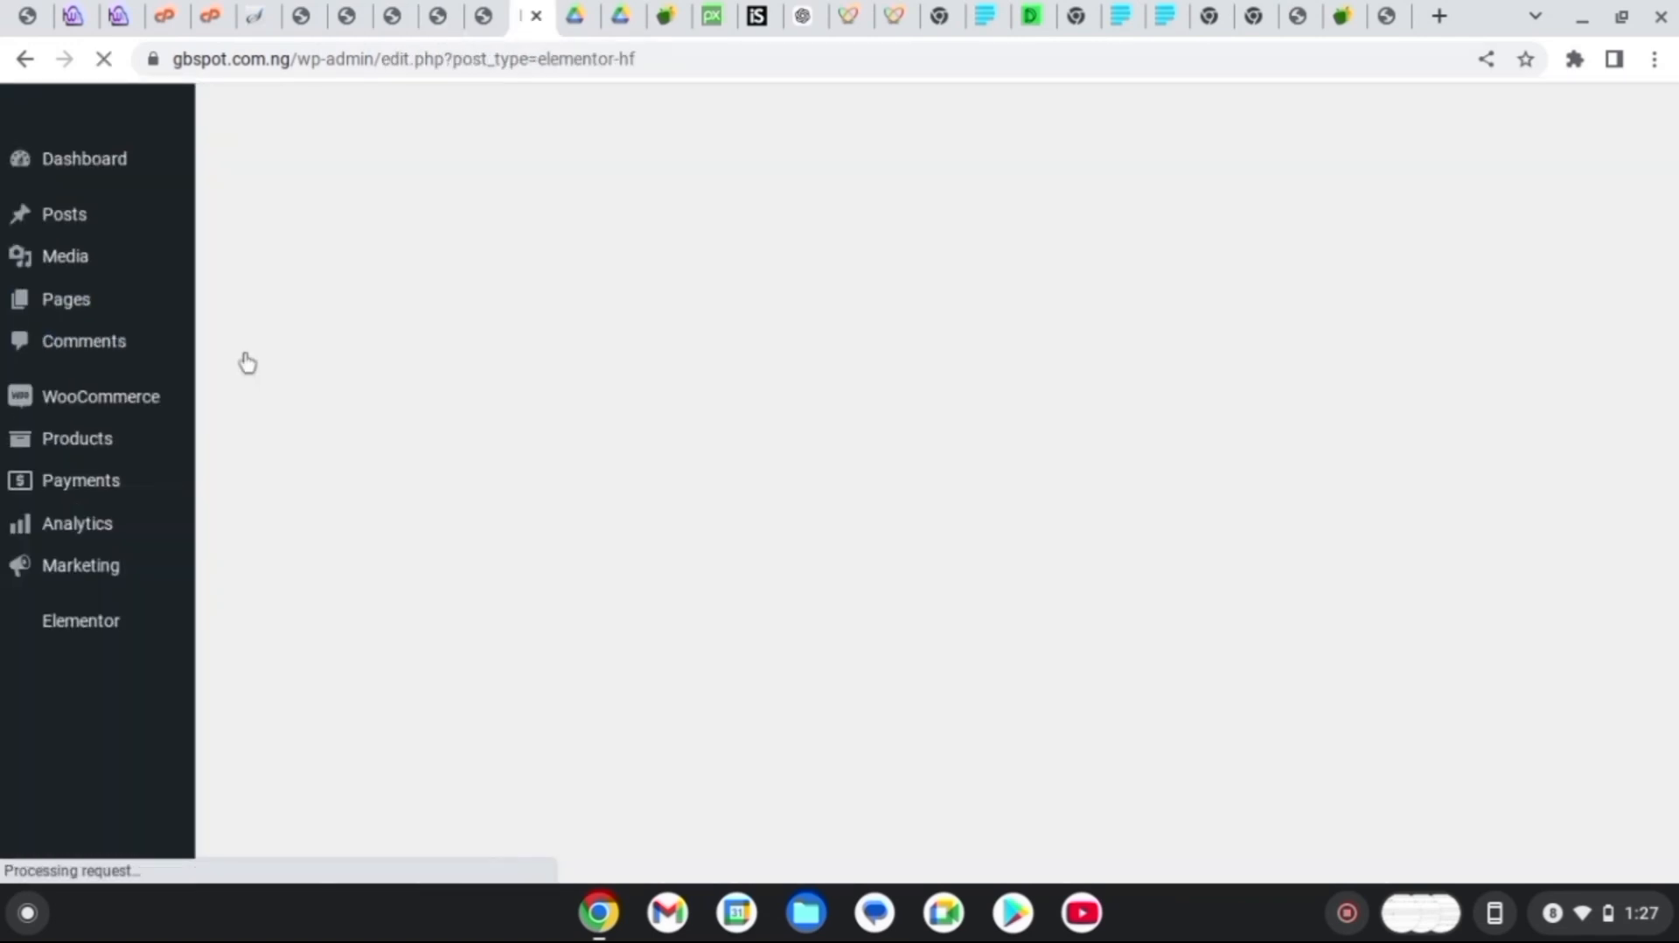
scroll(932, 503, "down", 1)
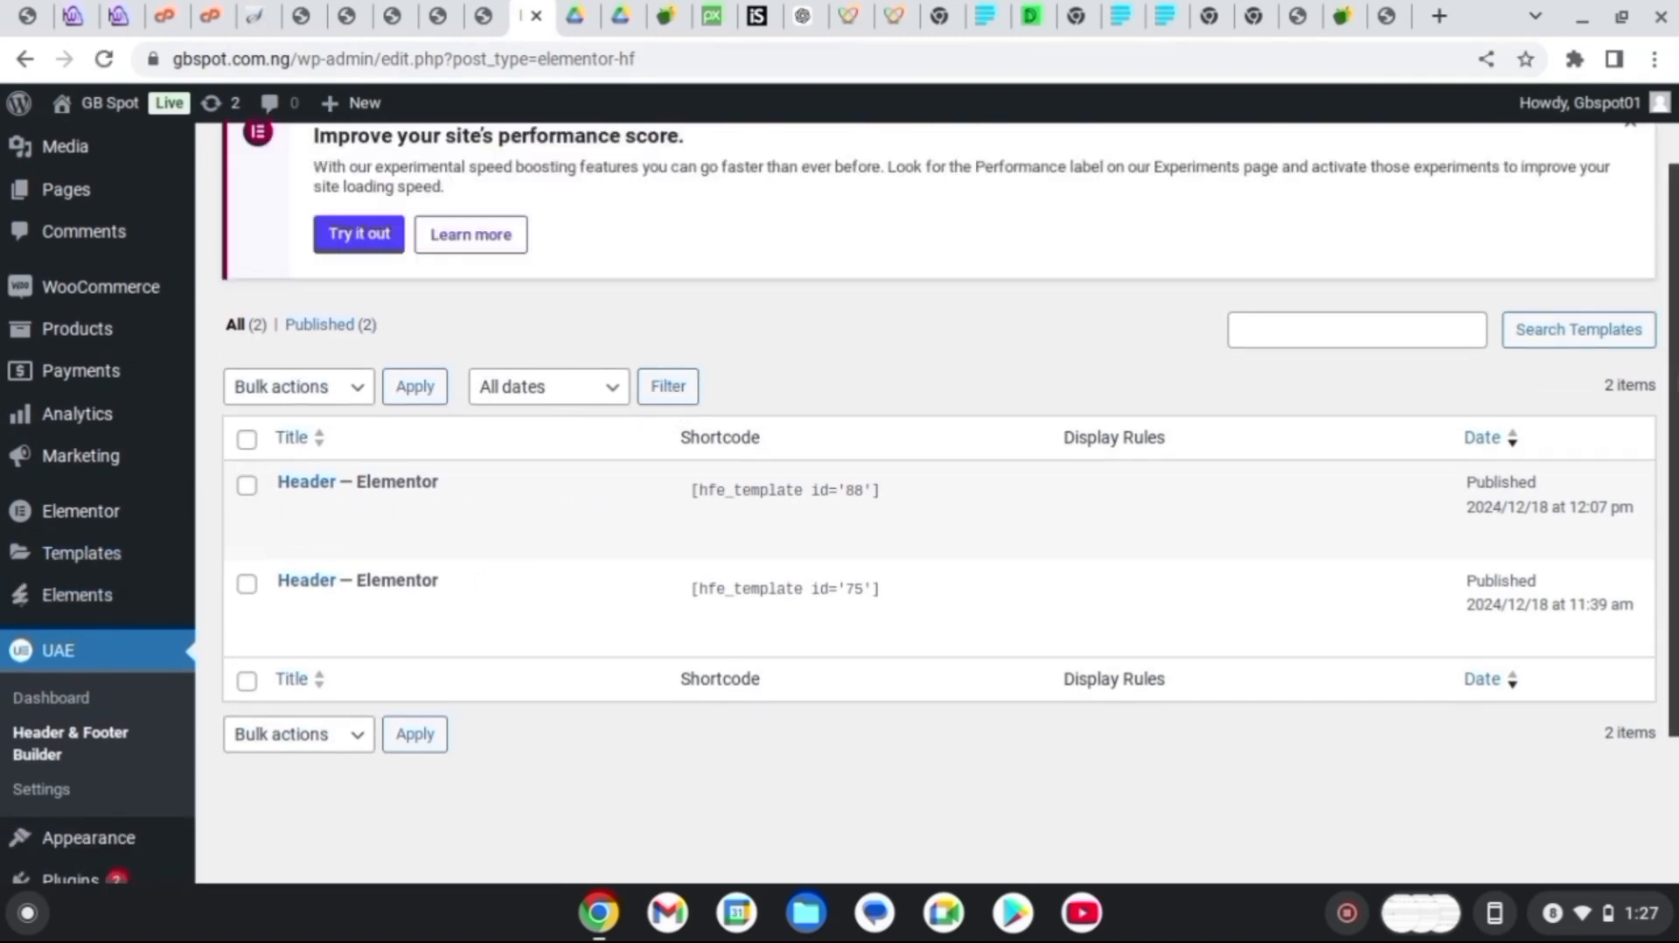
scroll(611, 181, "up", 1)
Add a new template titled 'Footer' and open it in Elementor
left_click(714, 176)
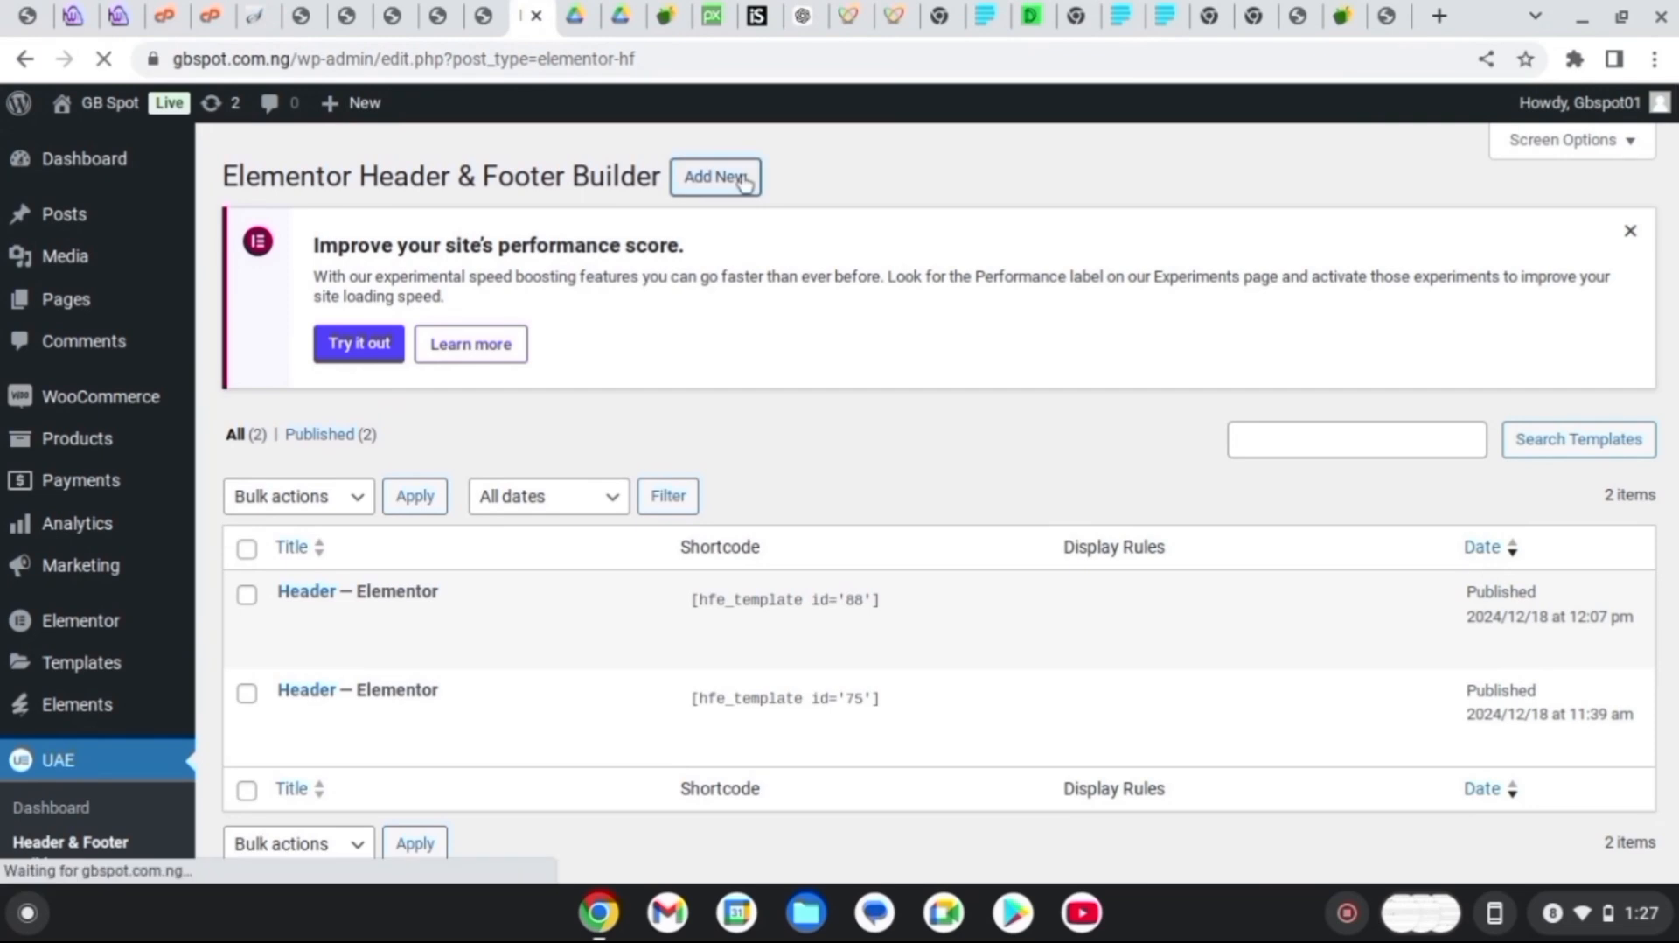
type("Fo")
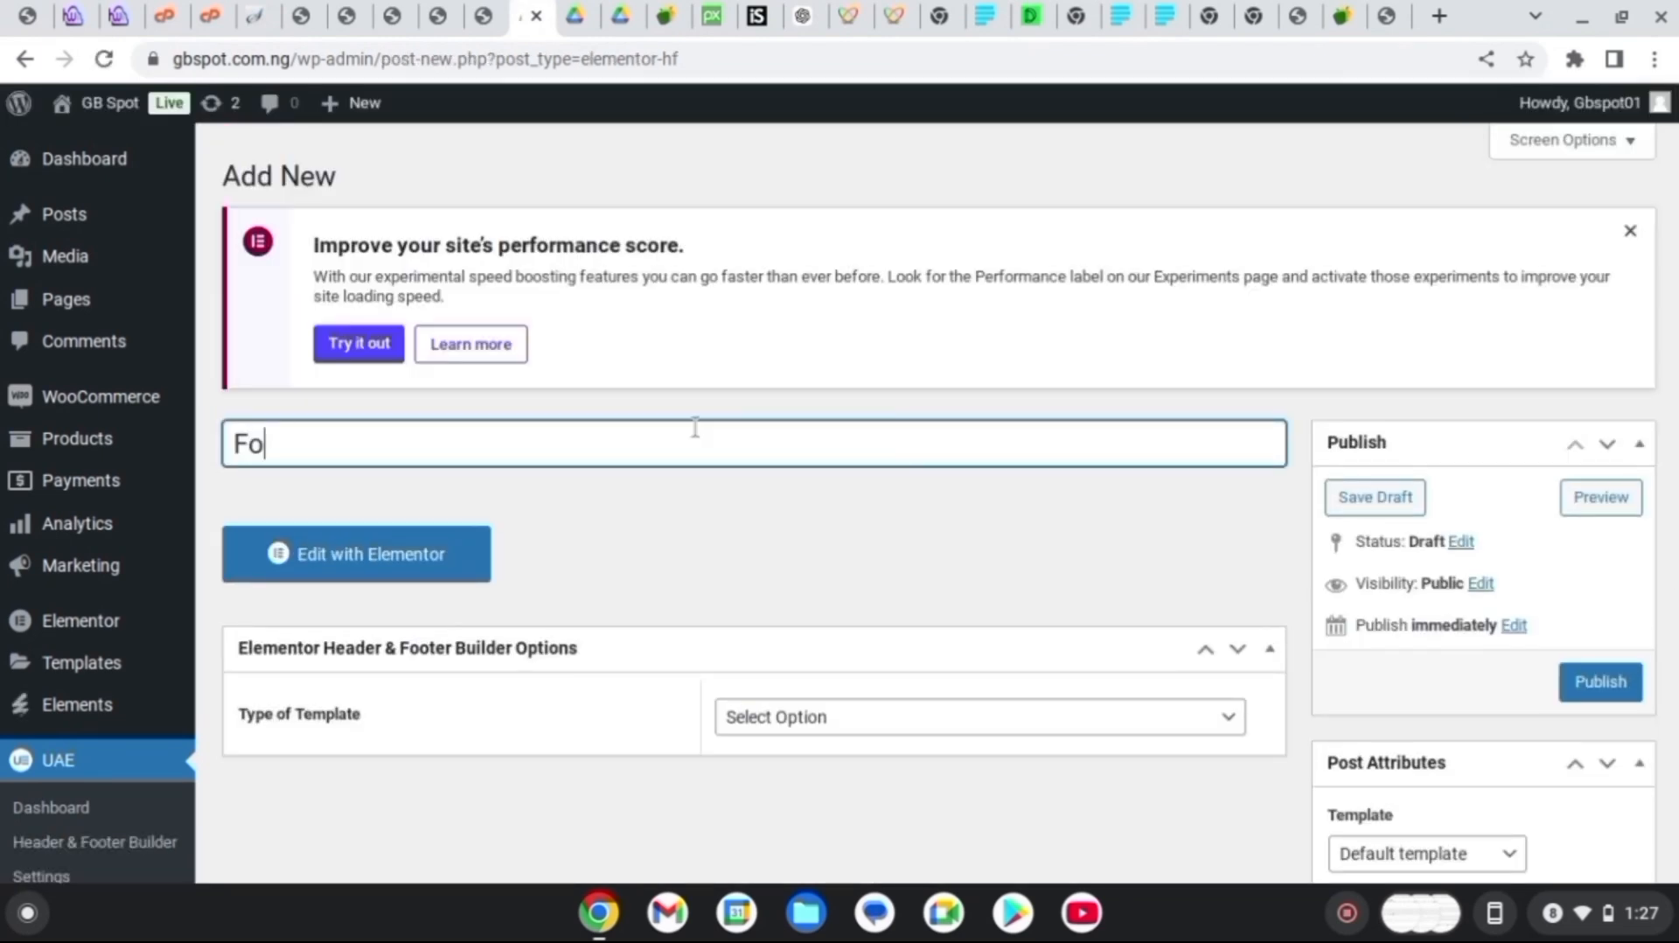
type("oter")
scroll(695, 428, "down", 3)
left_click(346, 301)
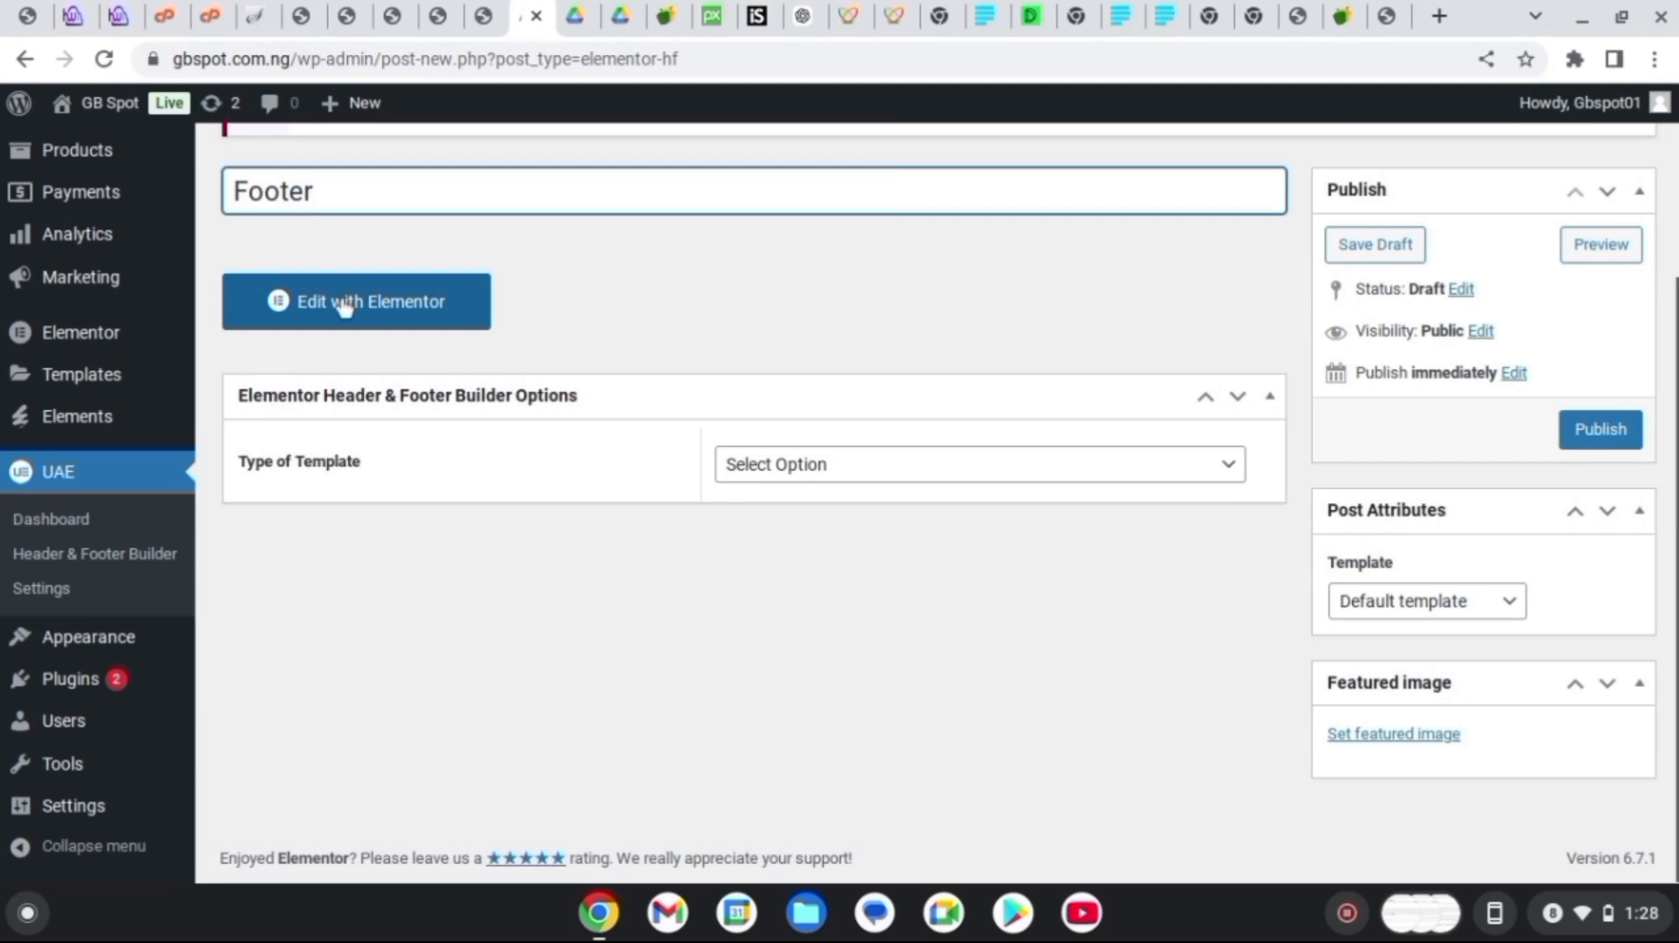
Insert the Allfresh kit's Footer template into the Footer canvas
left_click(1070, 366)
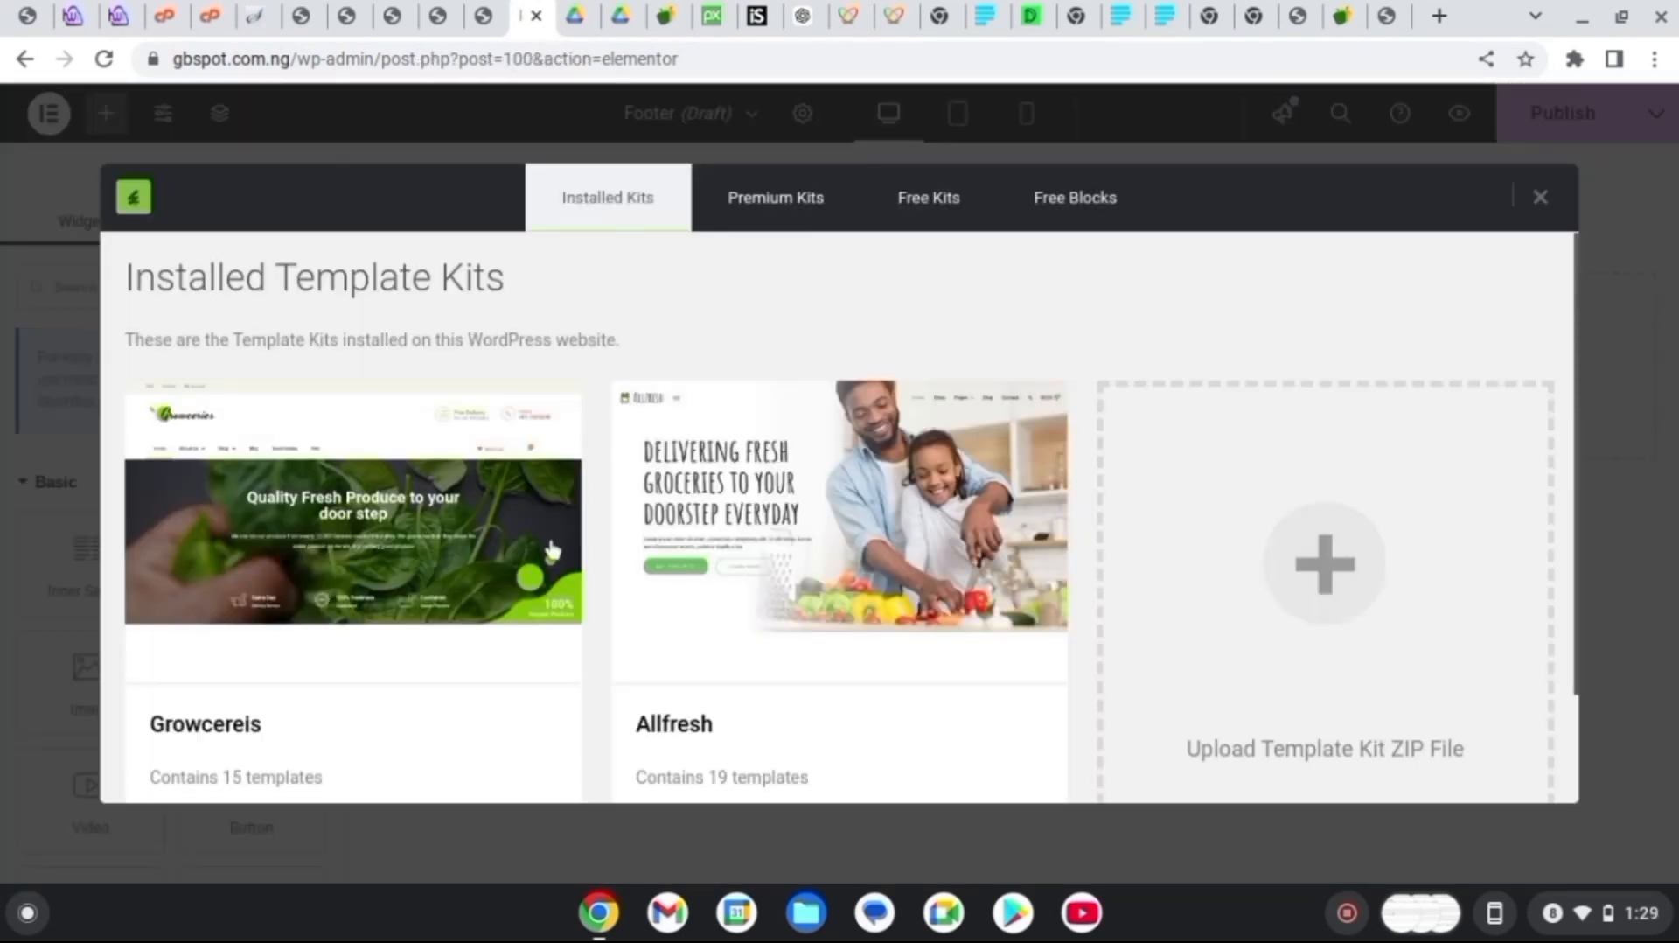
left_click(690, 611)
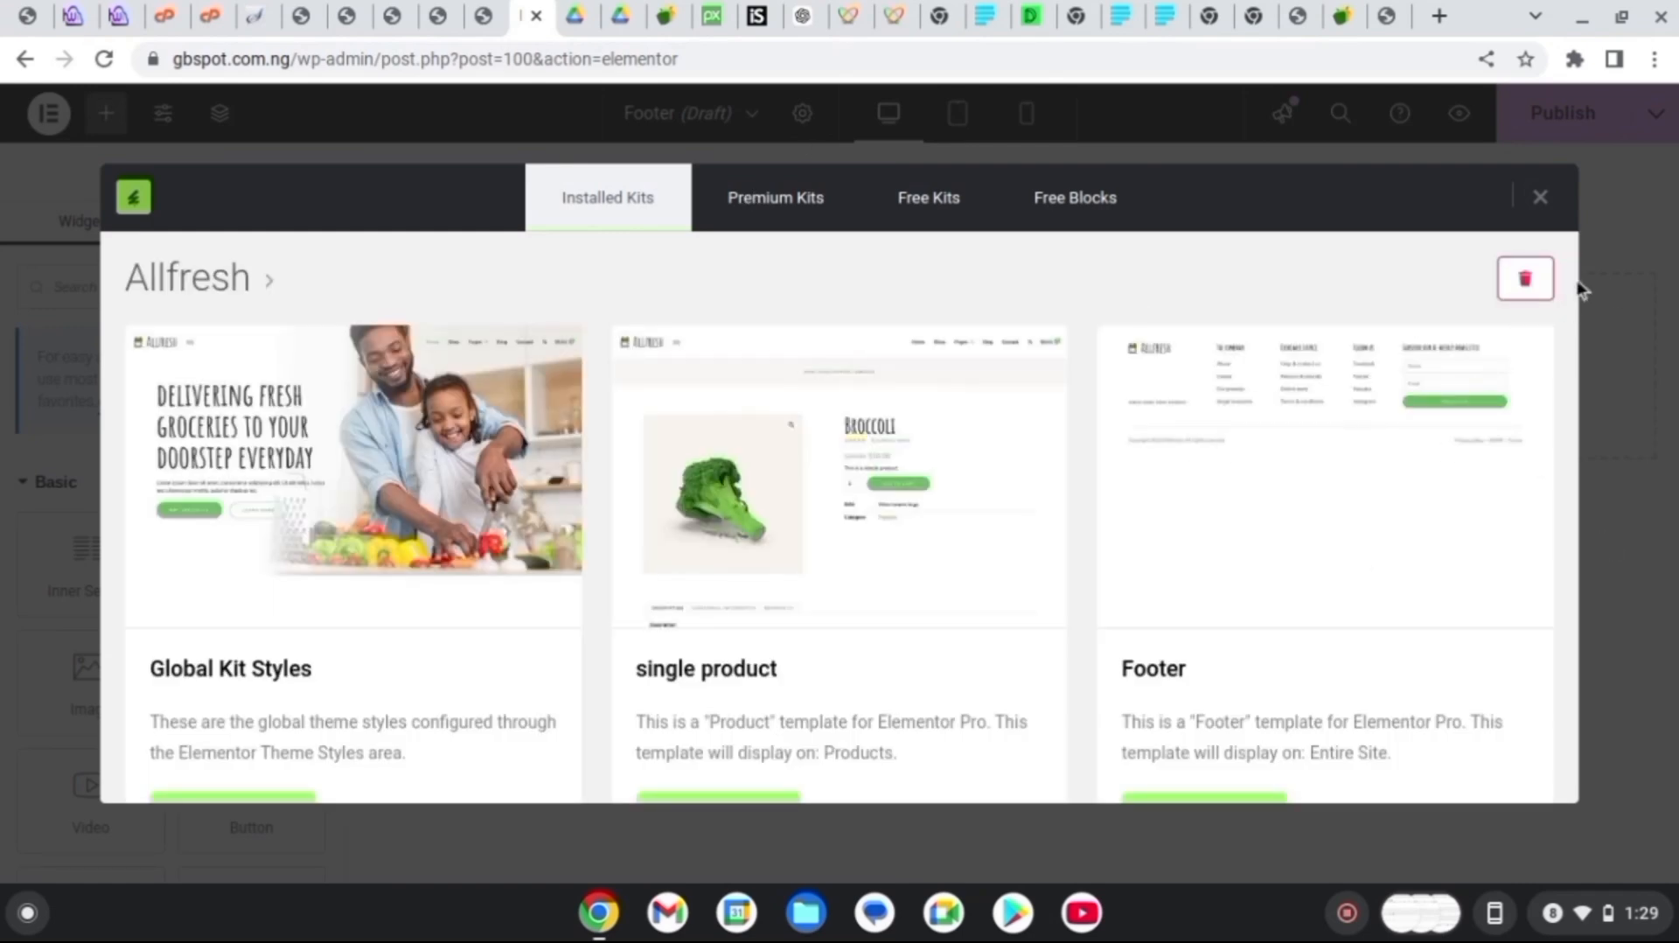
scroll(1584, 291, "down", 3)
left_click(1251, 560)
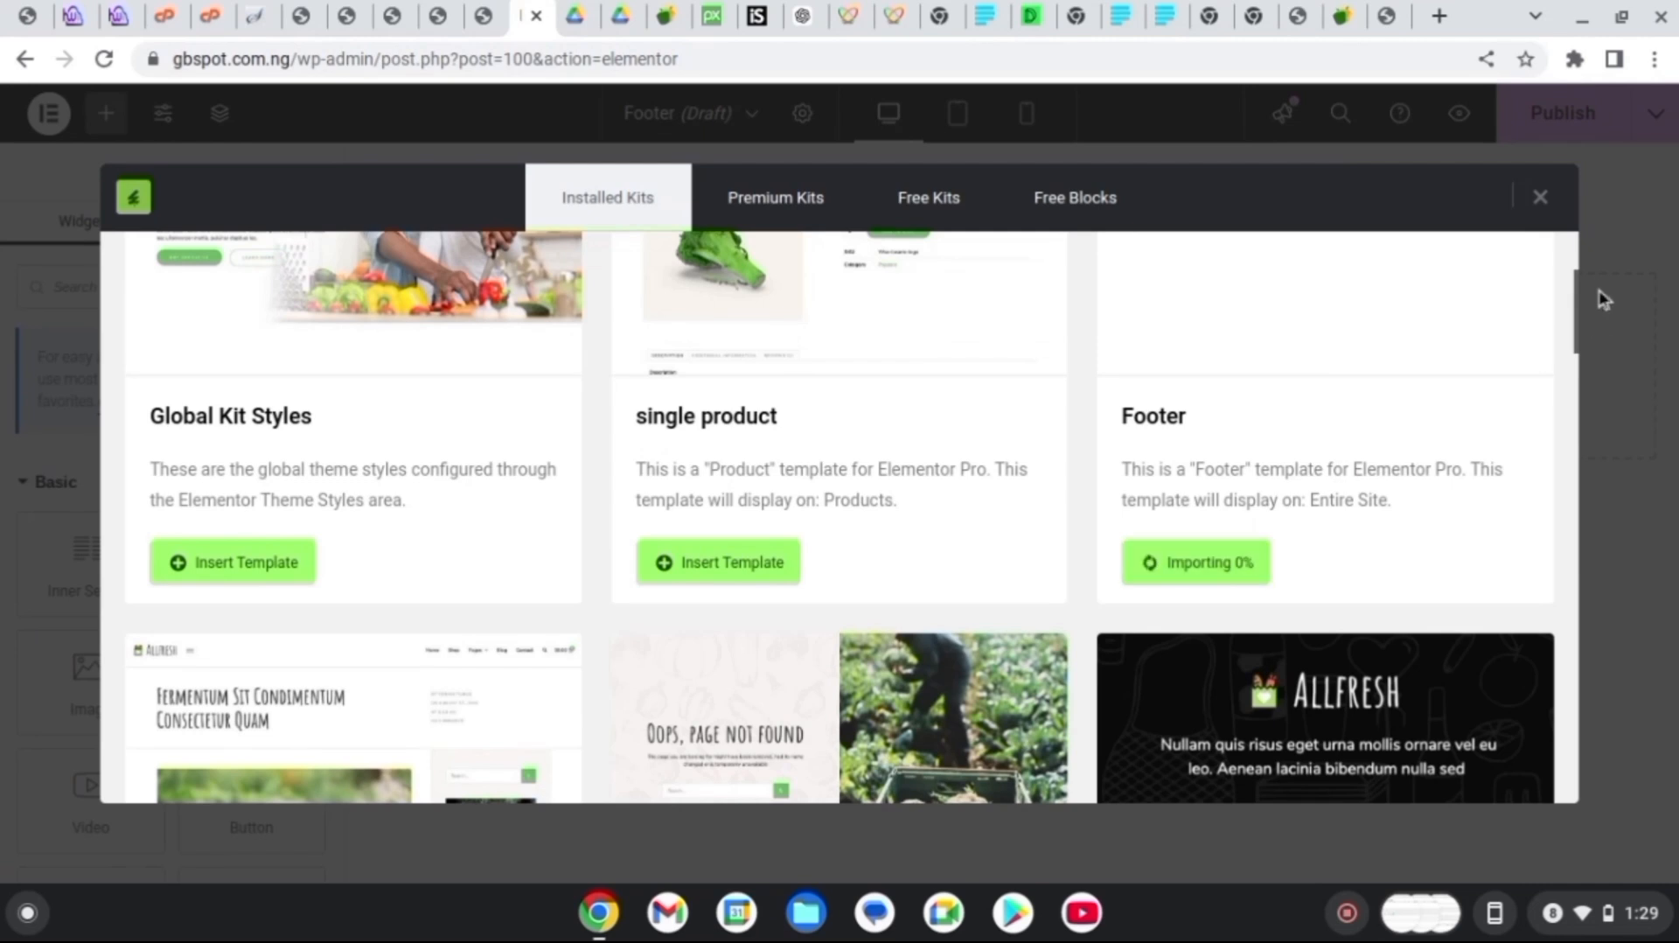
scroll(1583, 315, "down", 2)
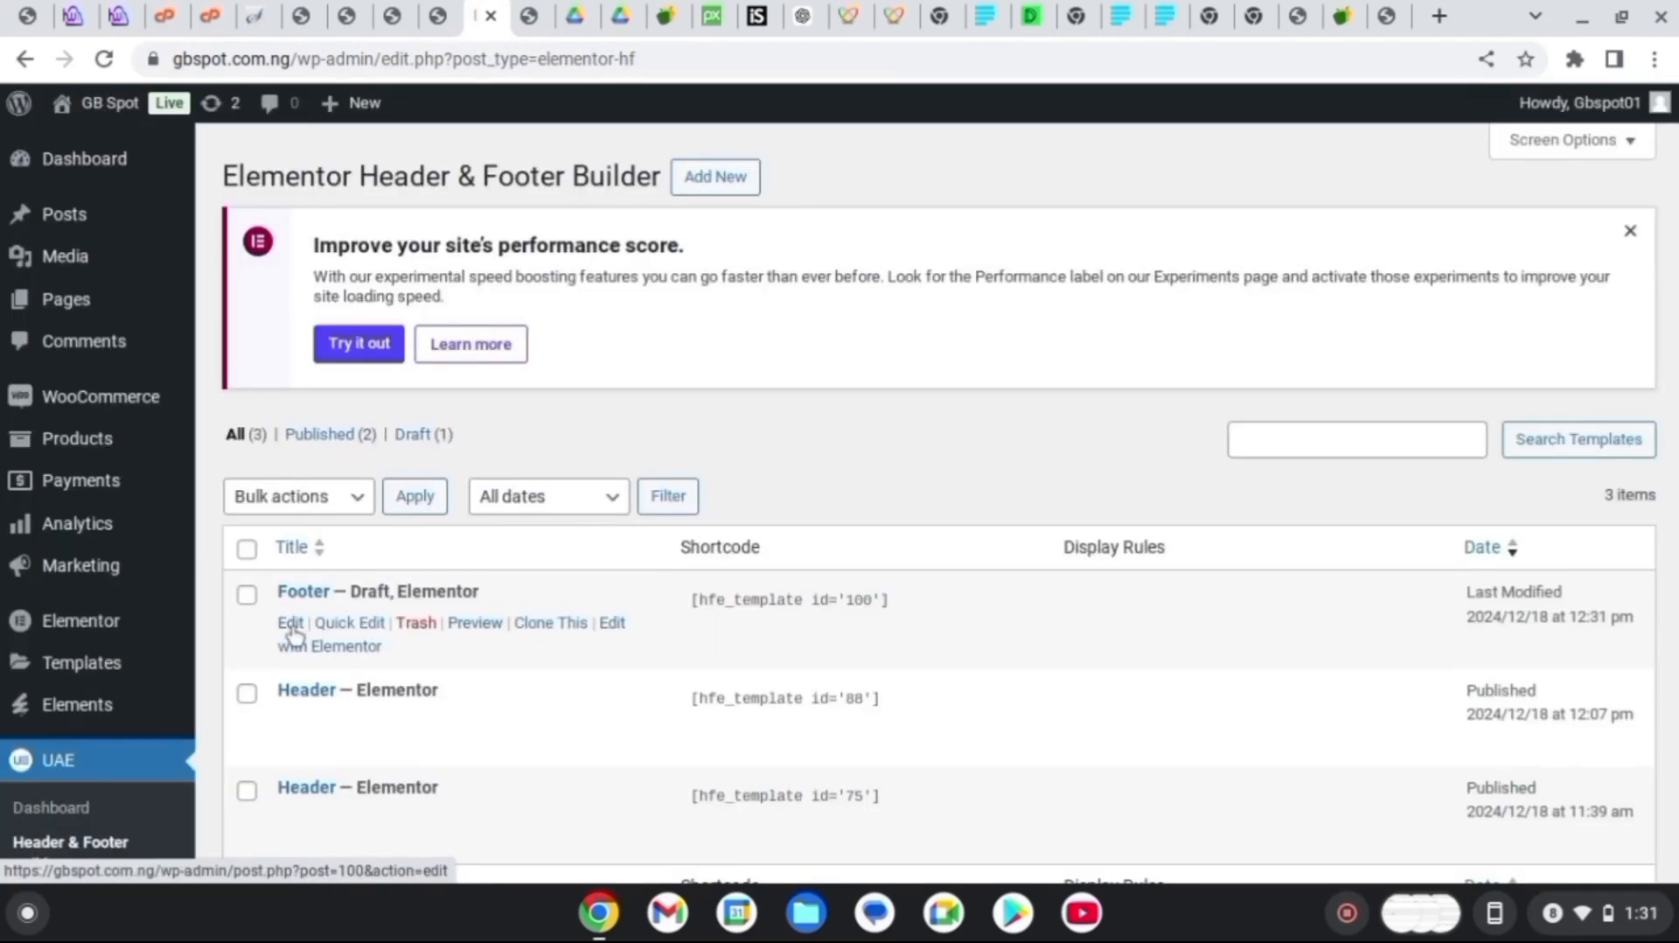
Set the Footer template's type to Footer
left_click(292, 626)
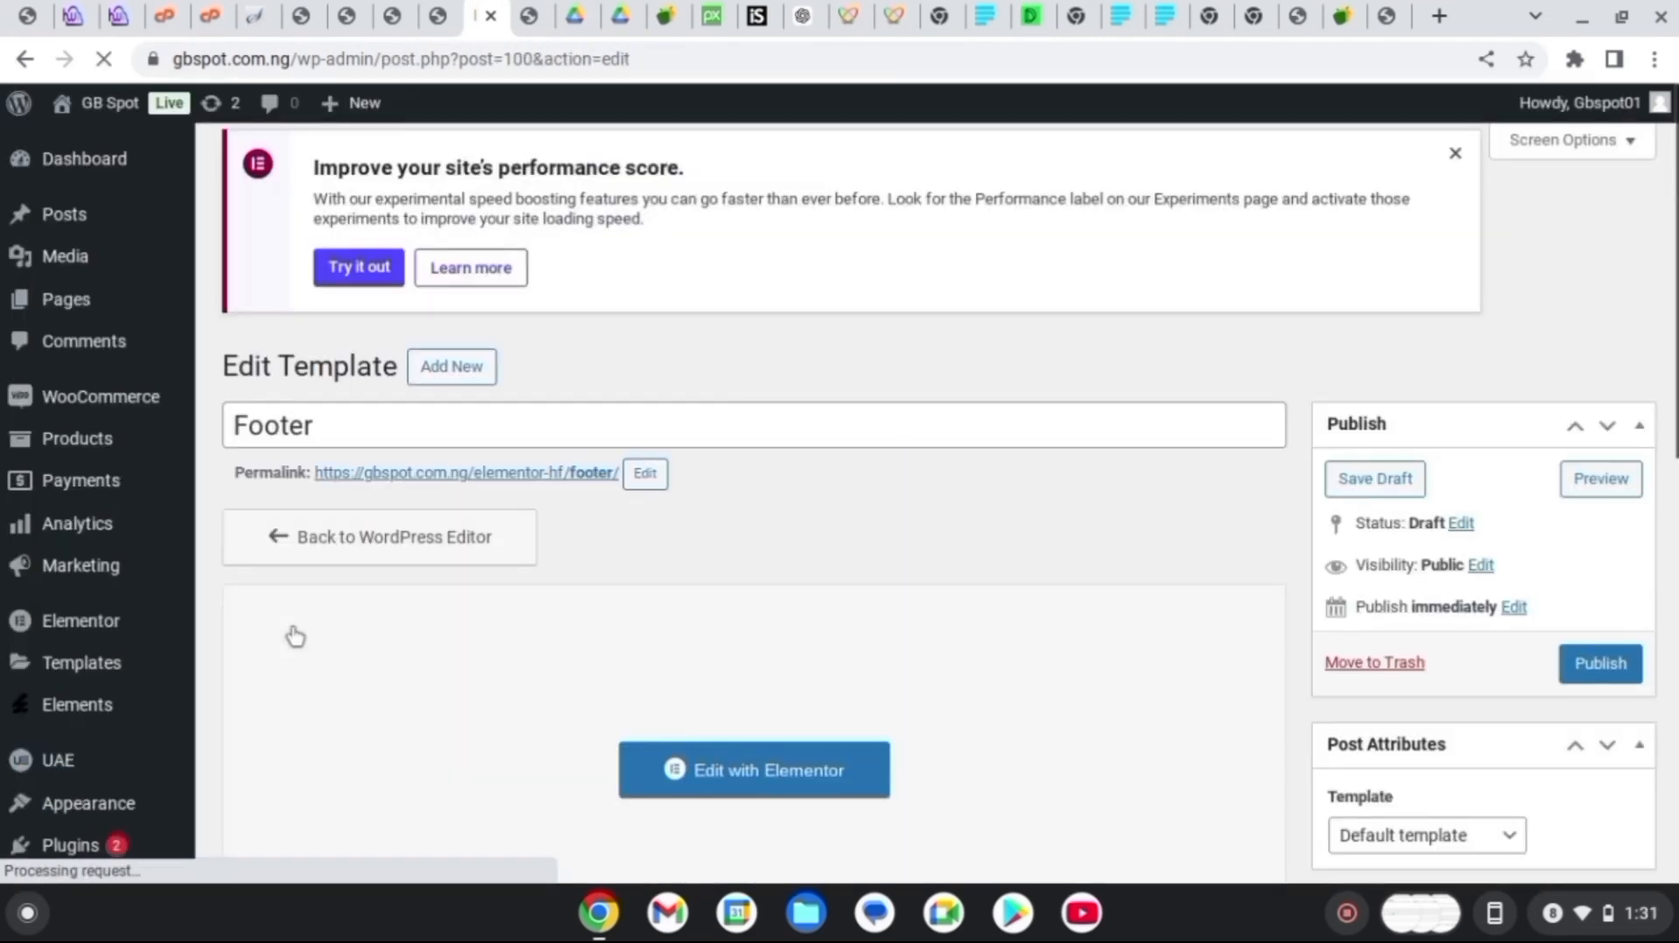
scroll(296, 636, "down", 5)
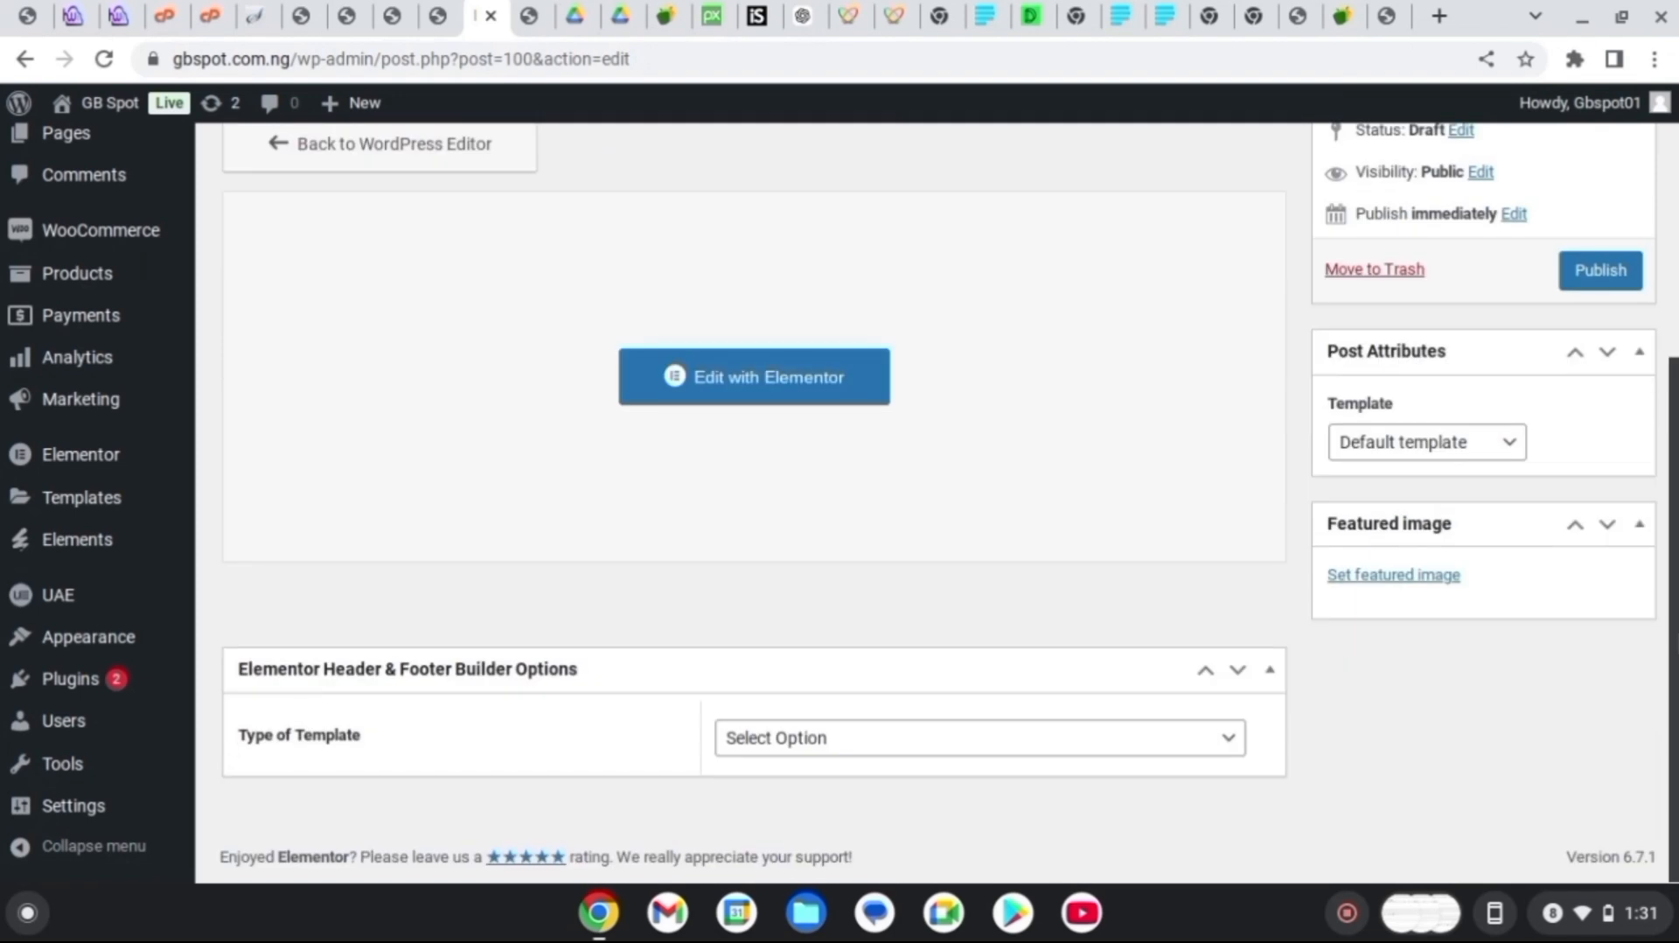
scroll(1650, 423, "up", 5)
scroll(1649, 423, "down", 5)
left_click(807, 741)
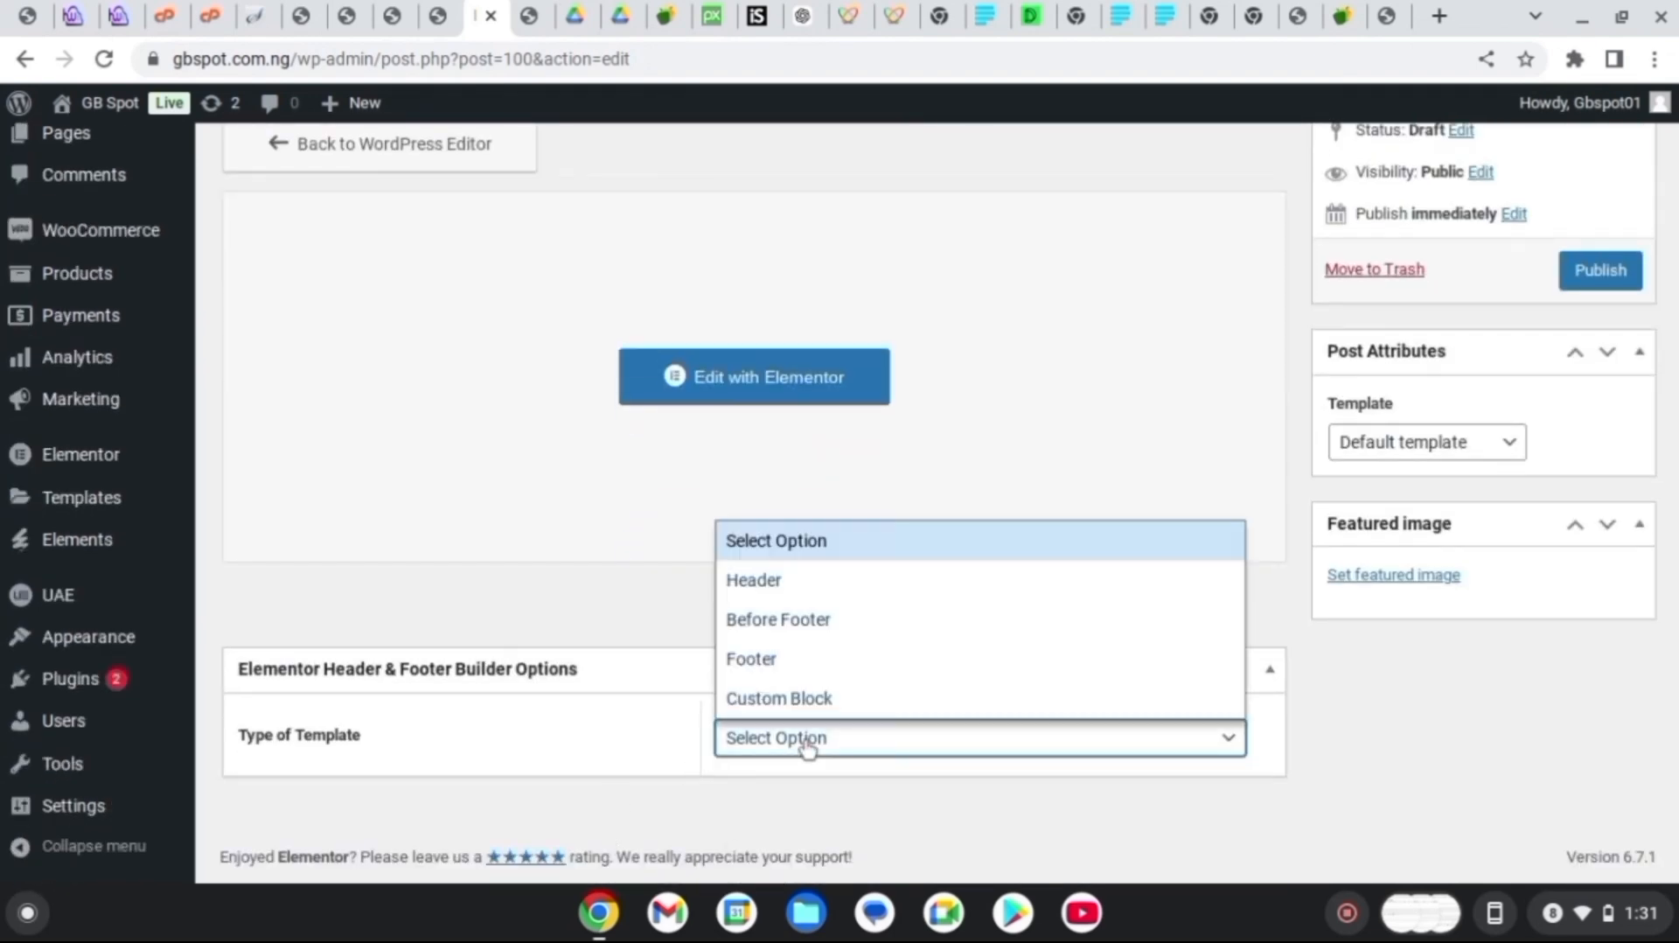
left_click(774, 663)
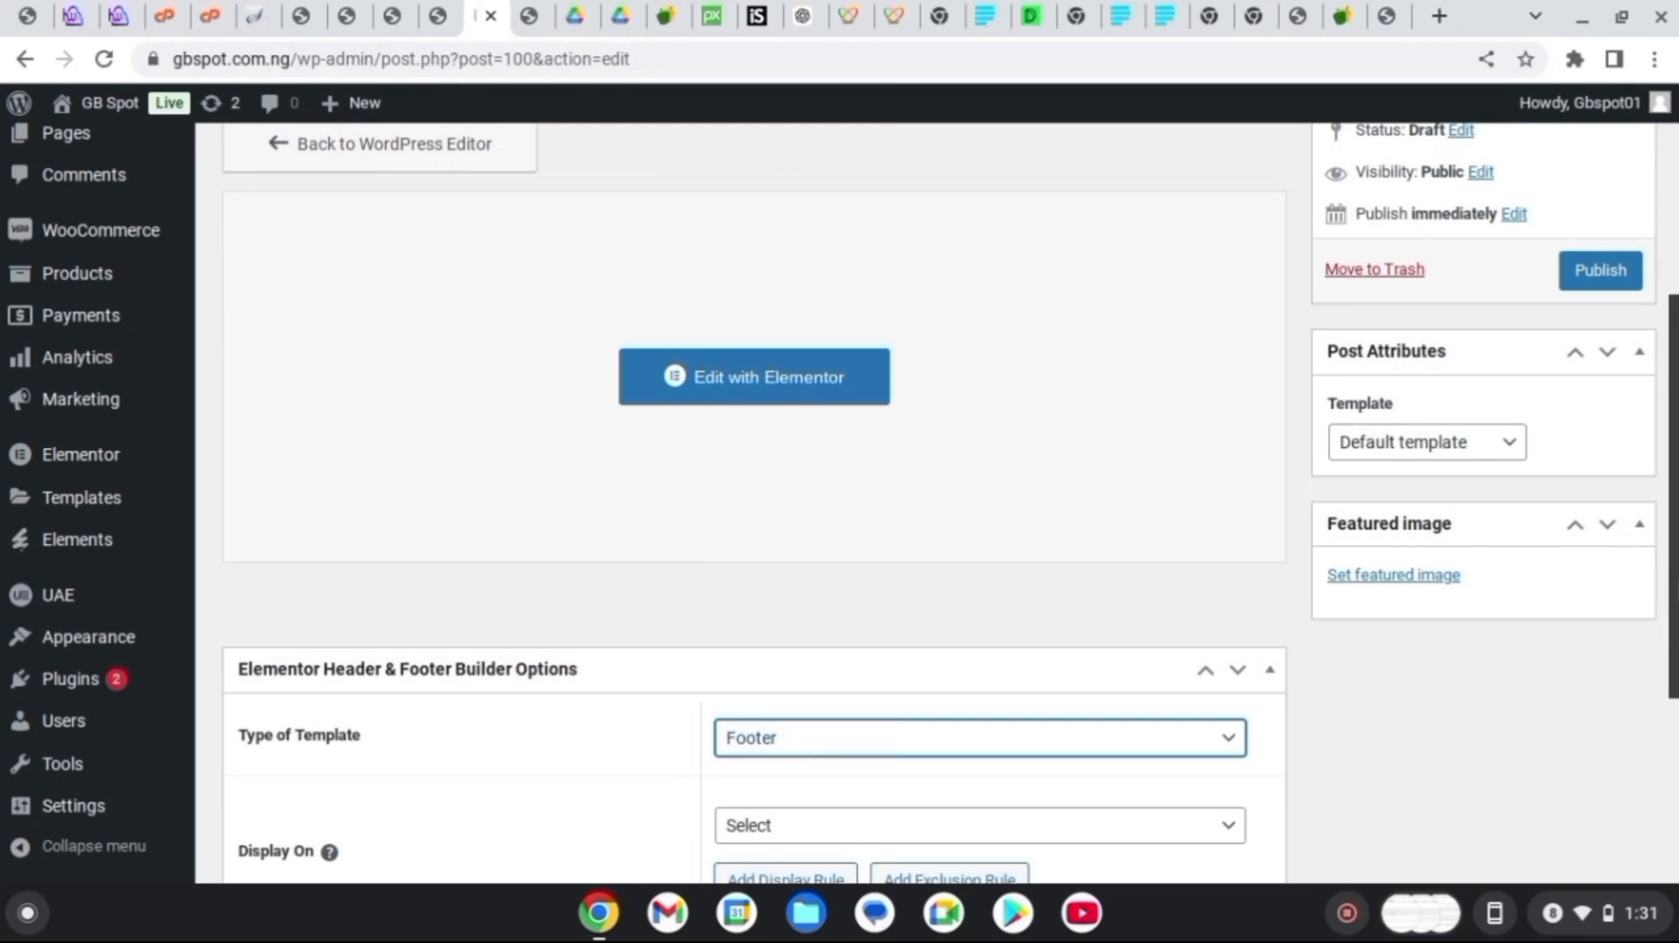
Display the footer on the Entire Website for All user roles
scroll(962, 525, "down", 4)
left_click(1006, 513)
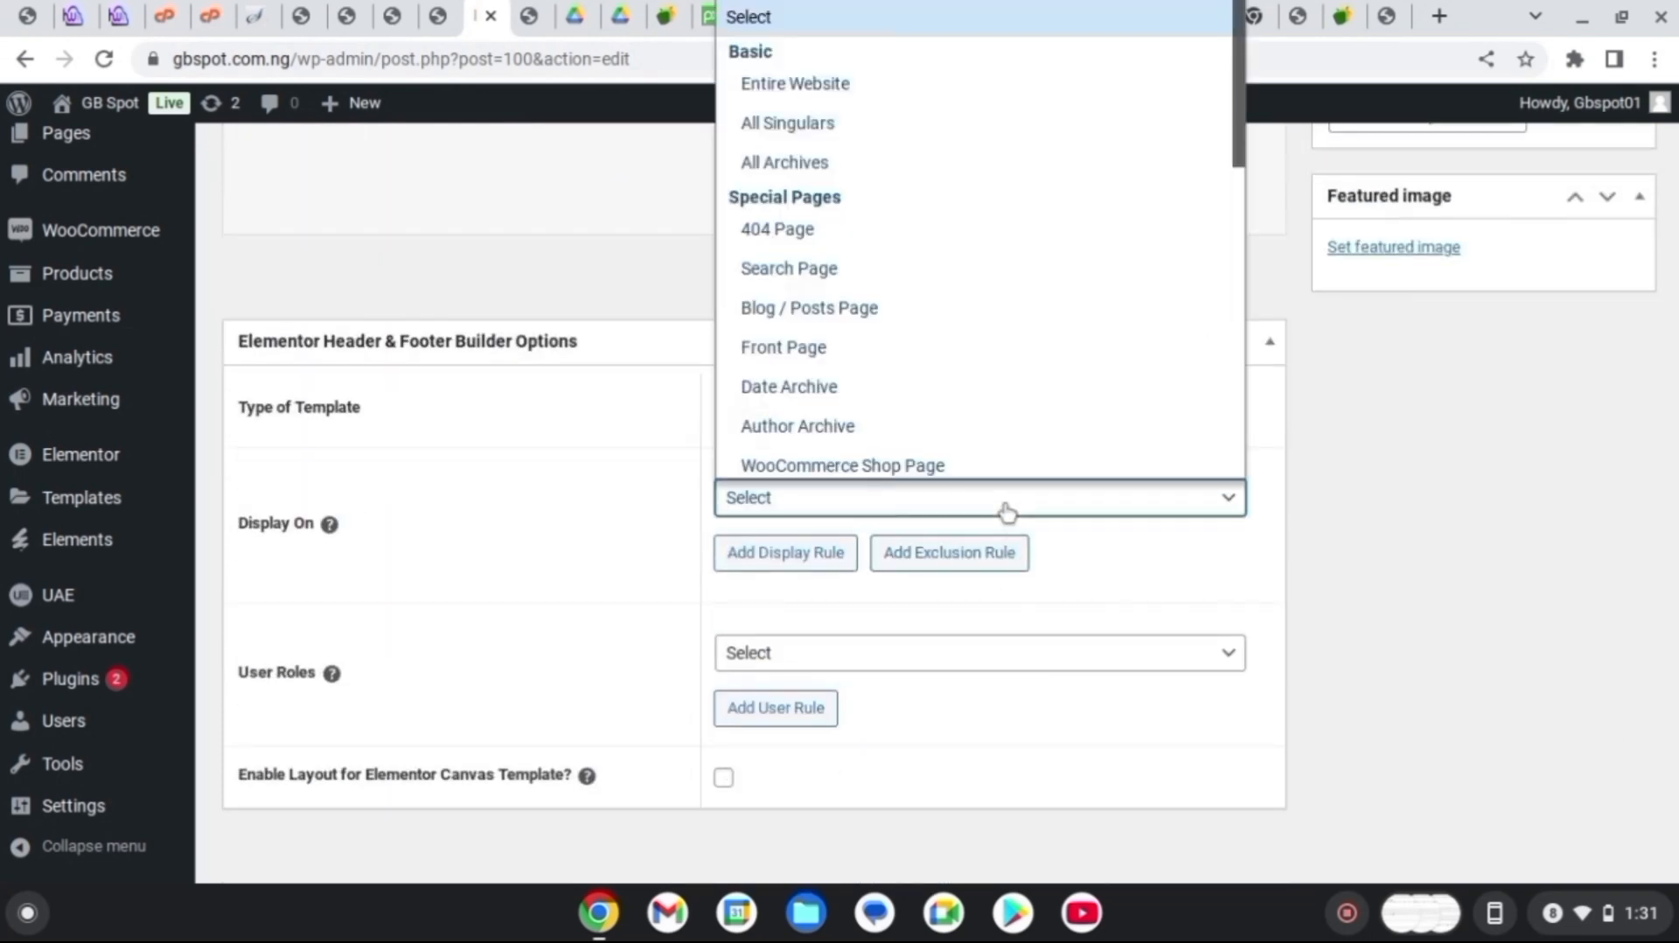
left_click(750, 79)
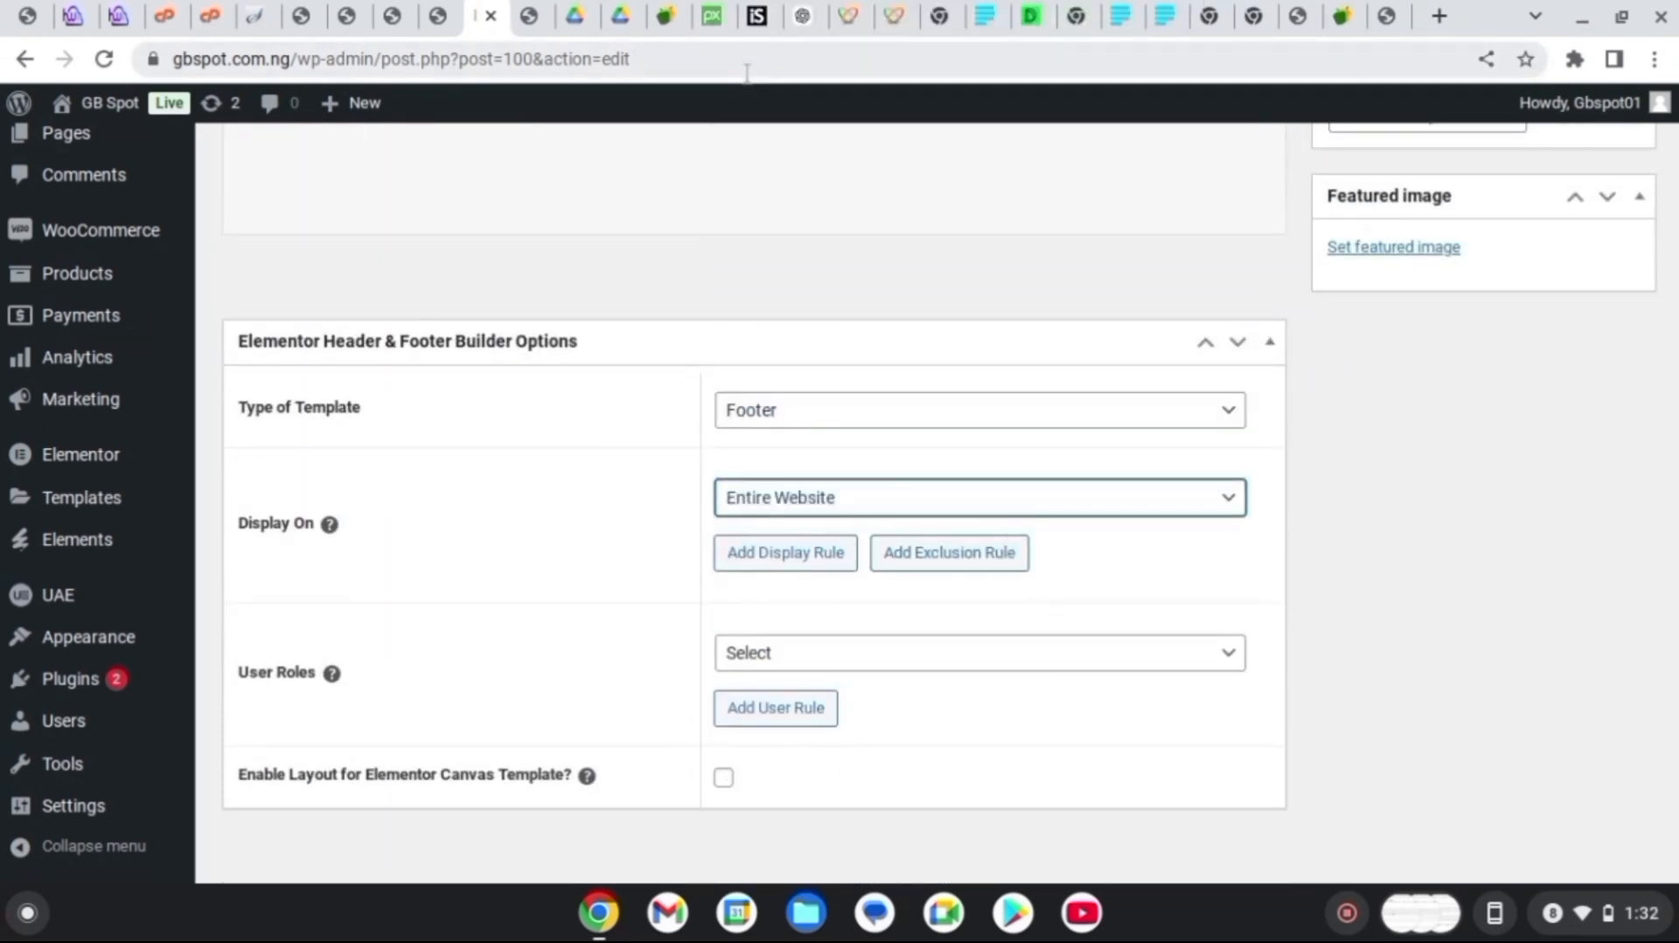
left_click(997, 671)
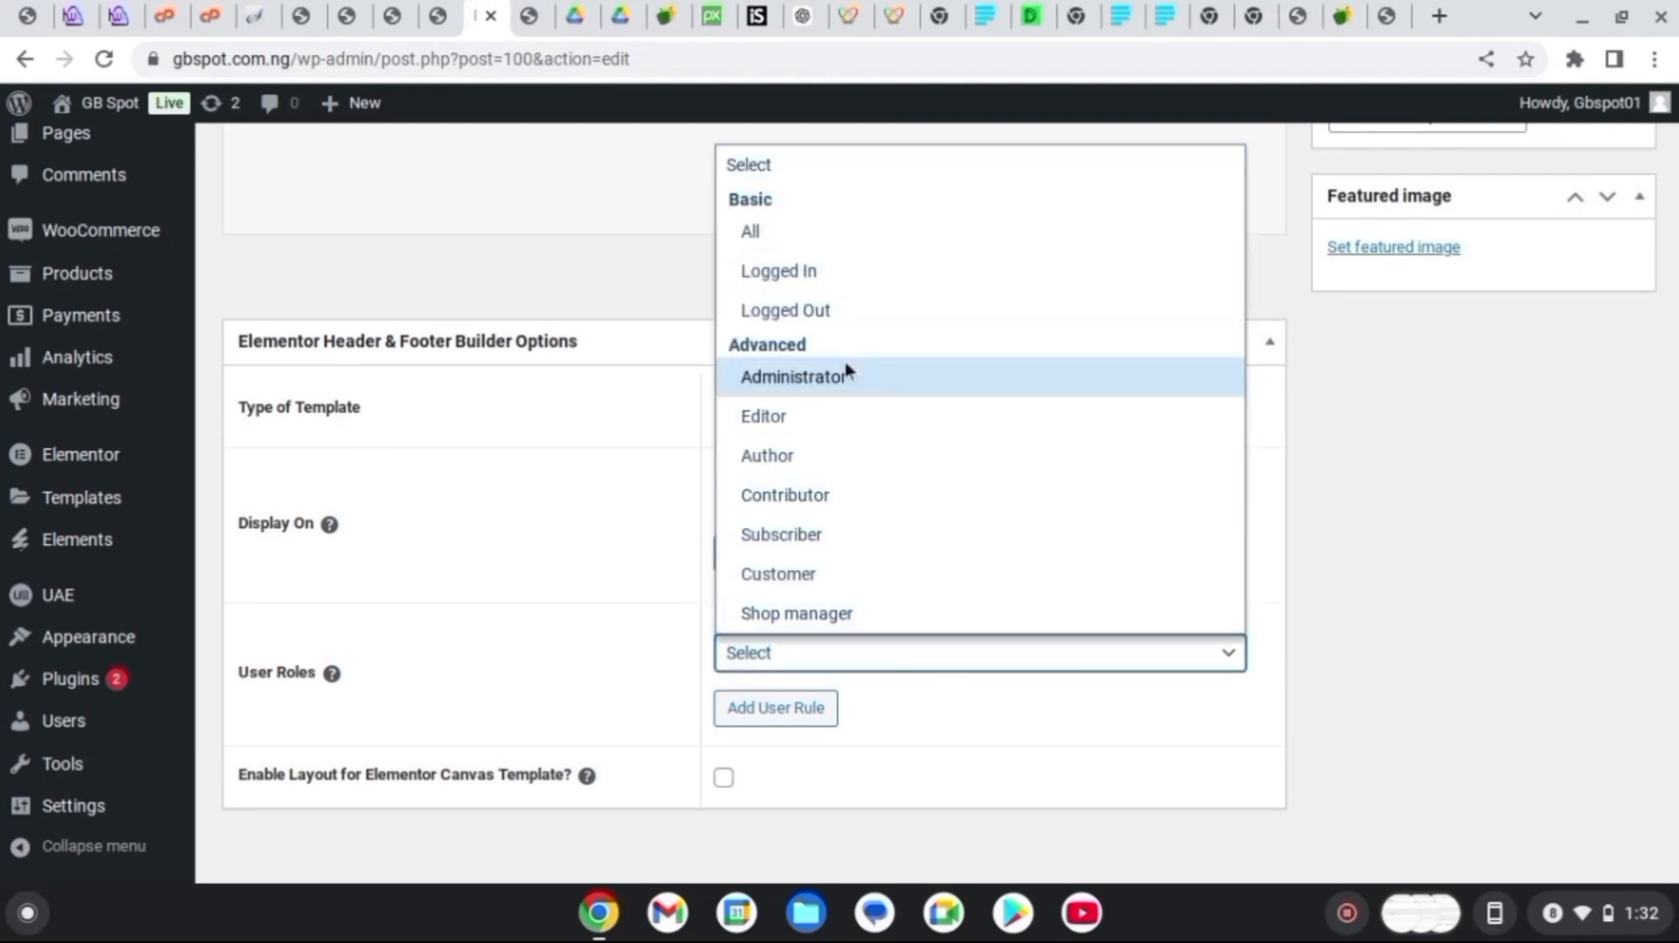
left_click(806, 233)
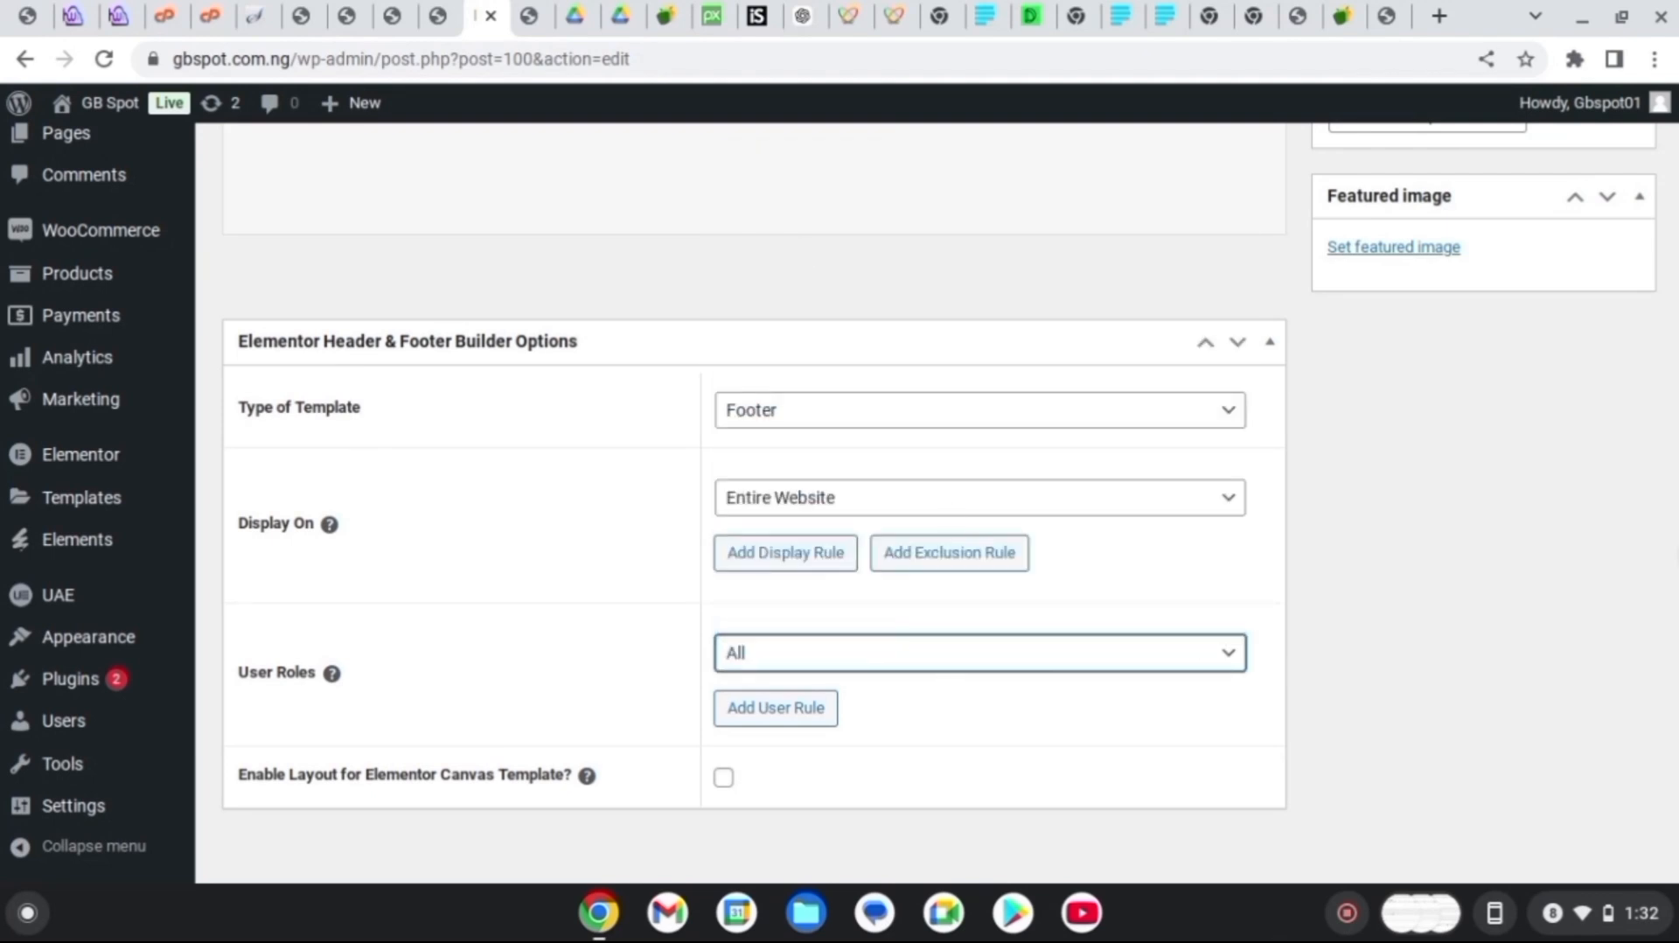
scroll(950, 502, "down", 1)
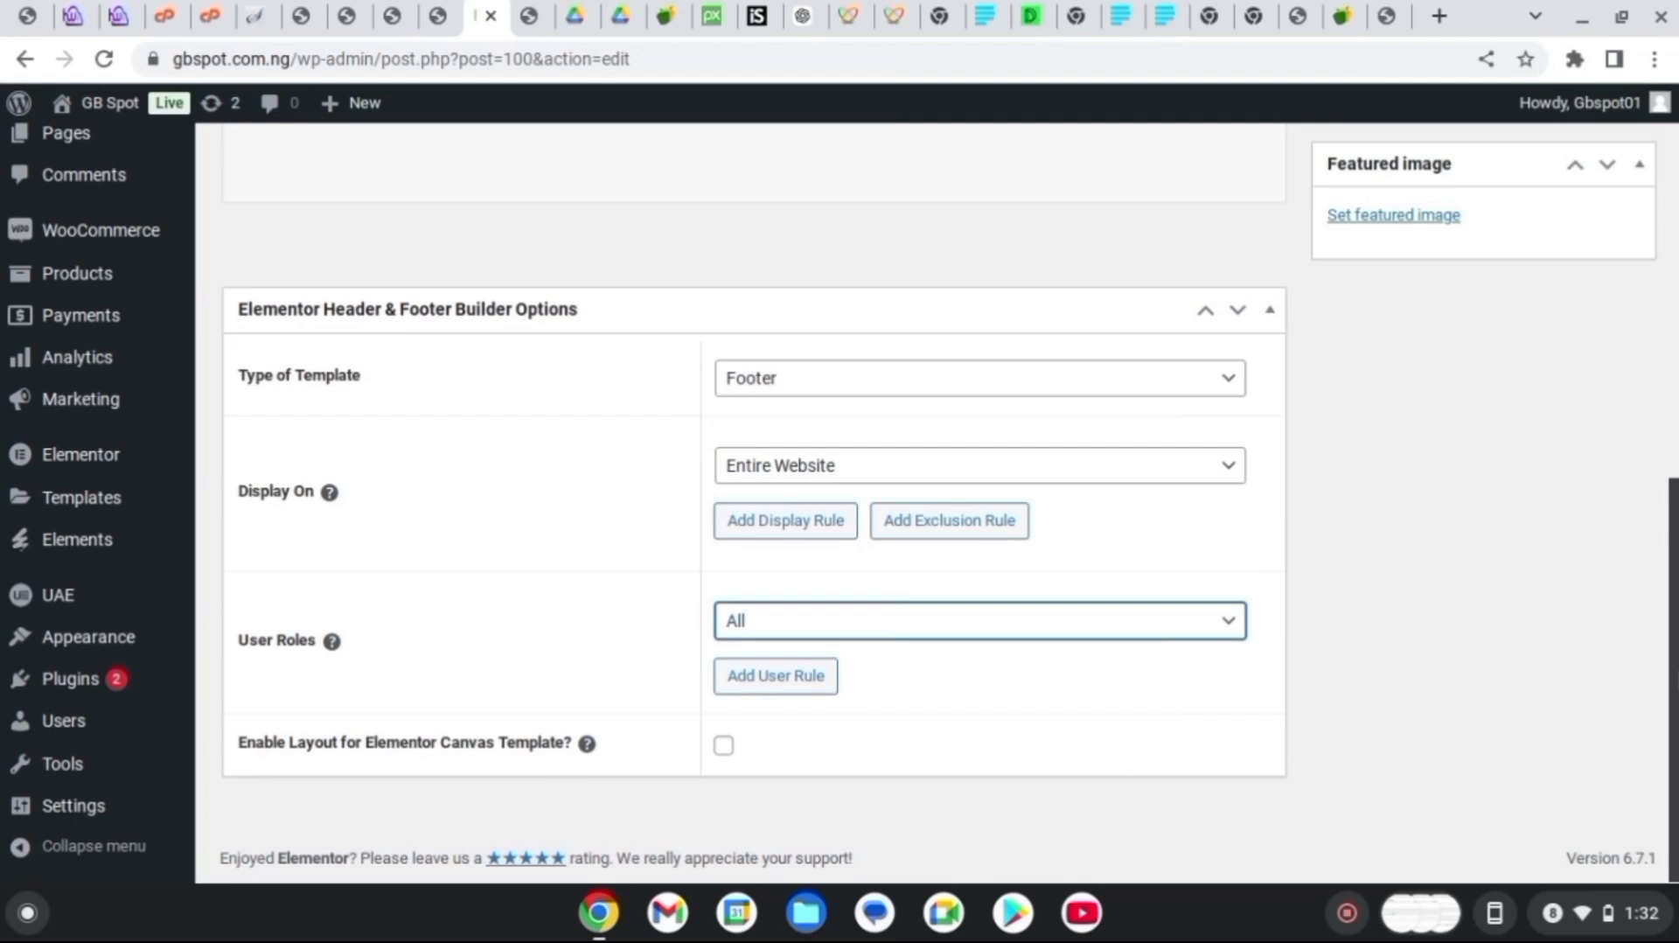
scroll(950, 501, "up", 7)
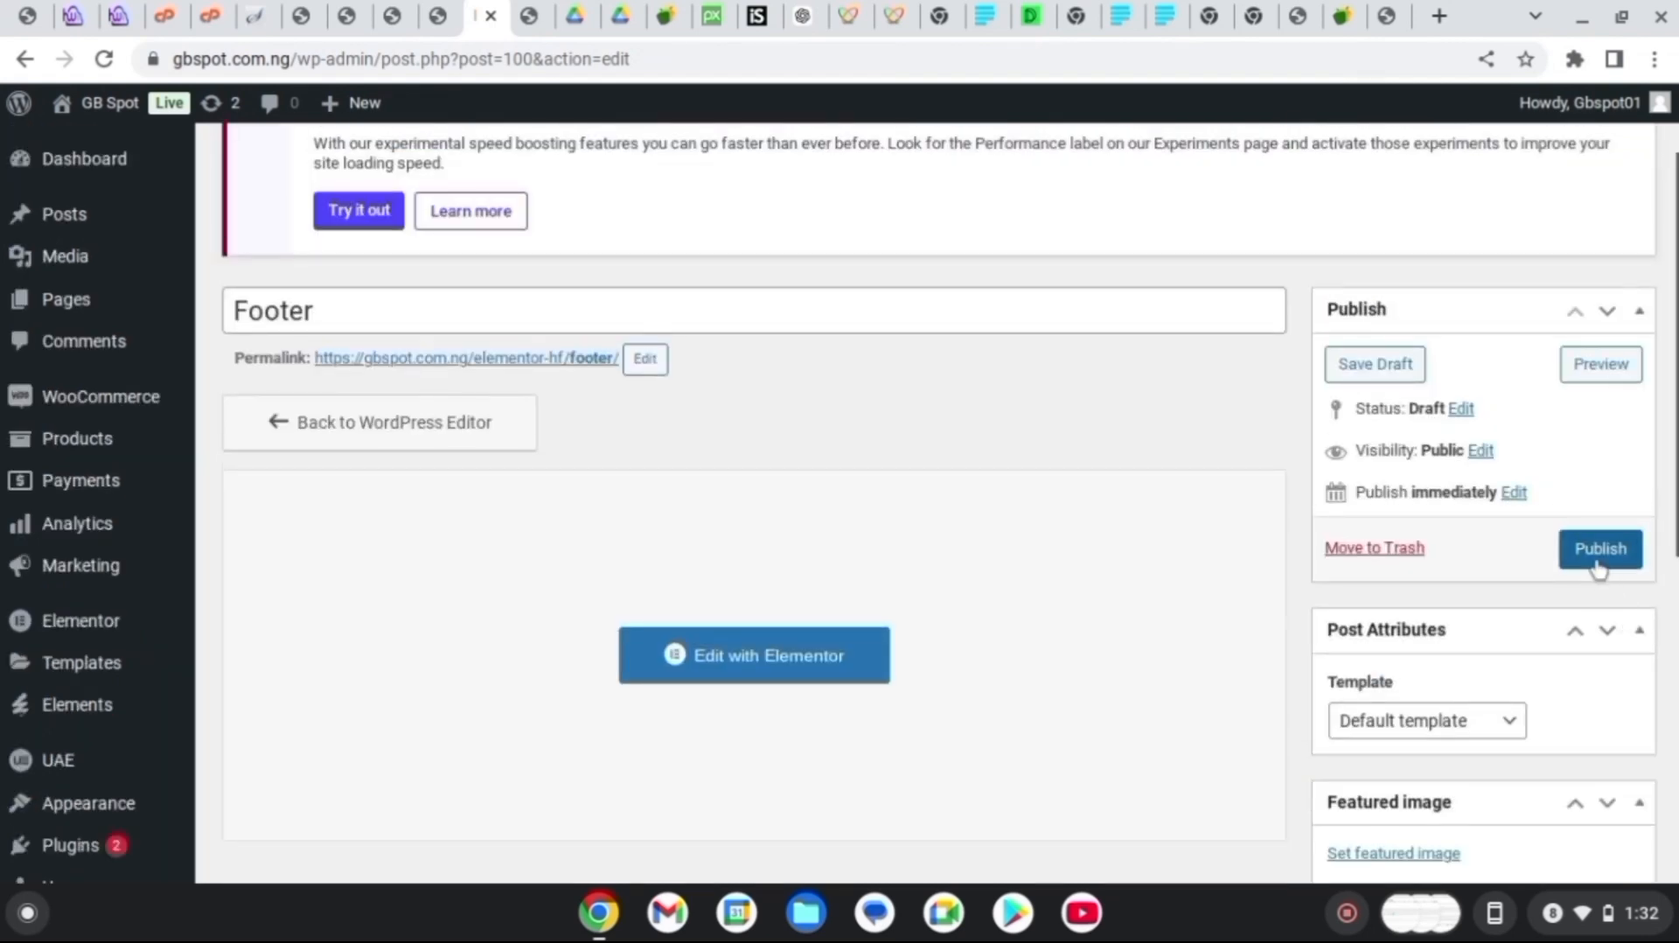